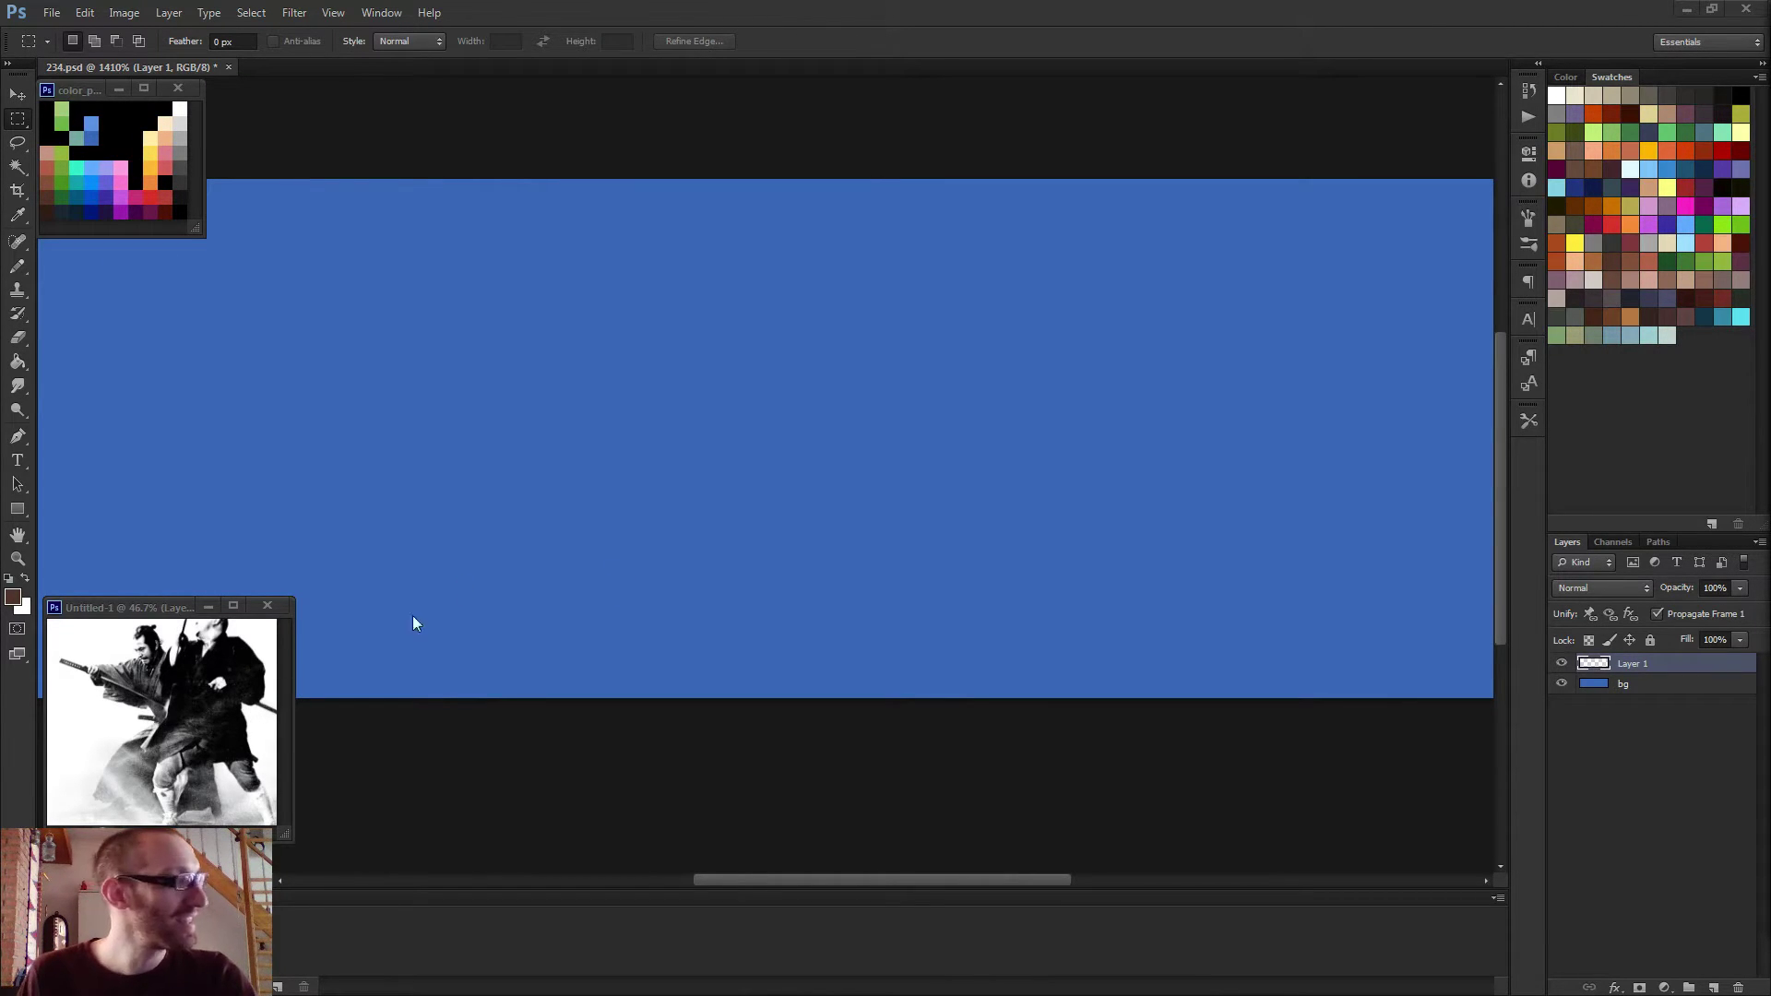
# With the Pencil and a near-black from the palette, draw a small dark pixel shape on the canvas.
pyautogui.press('b')
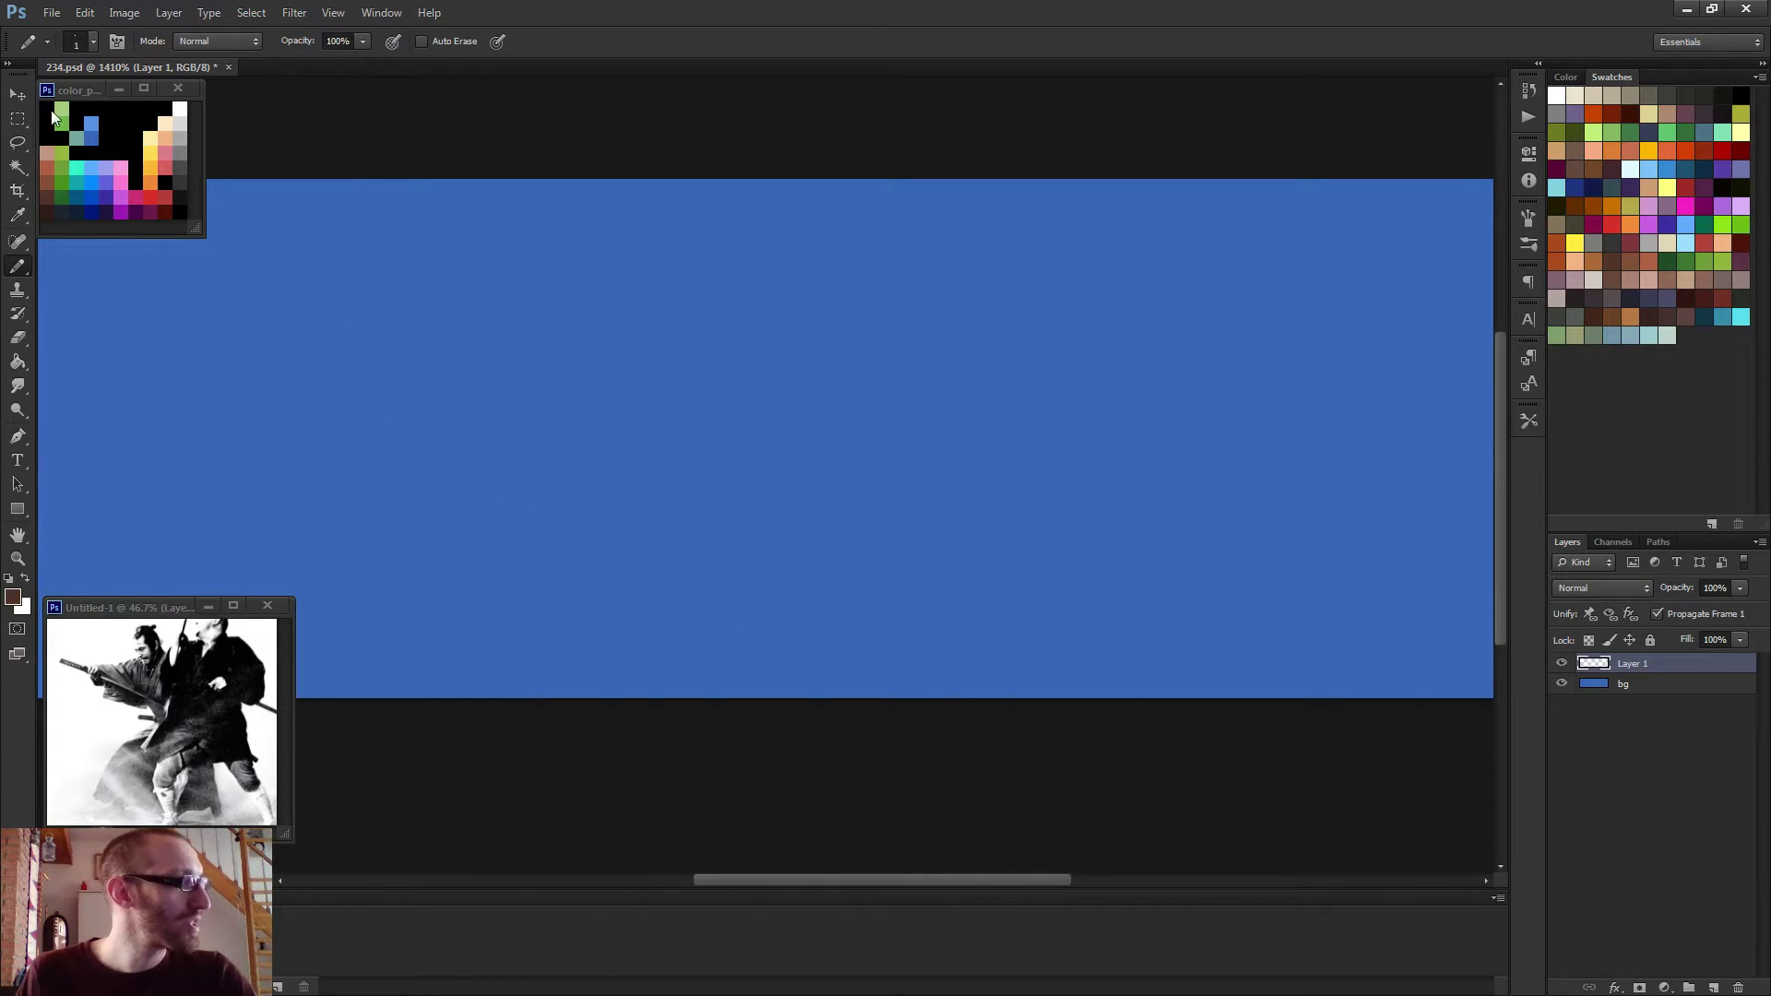
pyautogui.keyDown('alt'); pyautogui.click(51, 205); pyautogui.keyUp('alt')
pyautogui.moveTo(528, 548)
pyautogui.mouseDown()
pyautogui.moveTo(527, 578)
pyautogui.moveTo(581, 549)
pyautogui.mouseUp()
pyautogui.click(567, 562)
pyautogui.click(567, 575)
# Paint a white top bar over the shape, recolour it lighter brown, and sample a darker brown.
pyautogui.keyDown('alt'); pyautogui.click(180, 108); pyautogui.keyUp('alt')
pyautogui.moveTo(523, 536)
pyautogui.mouseDown()
pyautogui.moveTo(576, 540)
pyautogui.moveTo(539, 526)
pyautogui.moveTo(579, 504)
pyautogui.mouseUp()
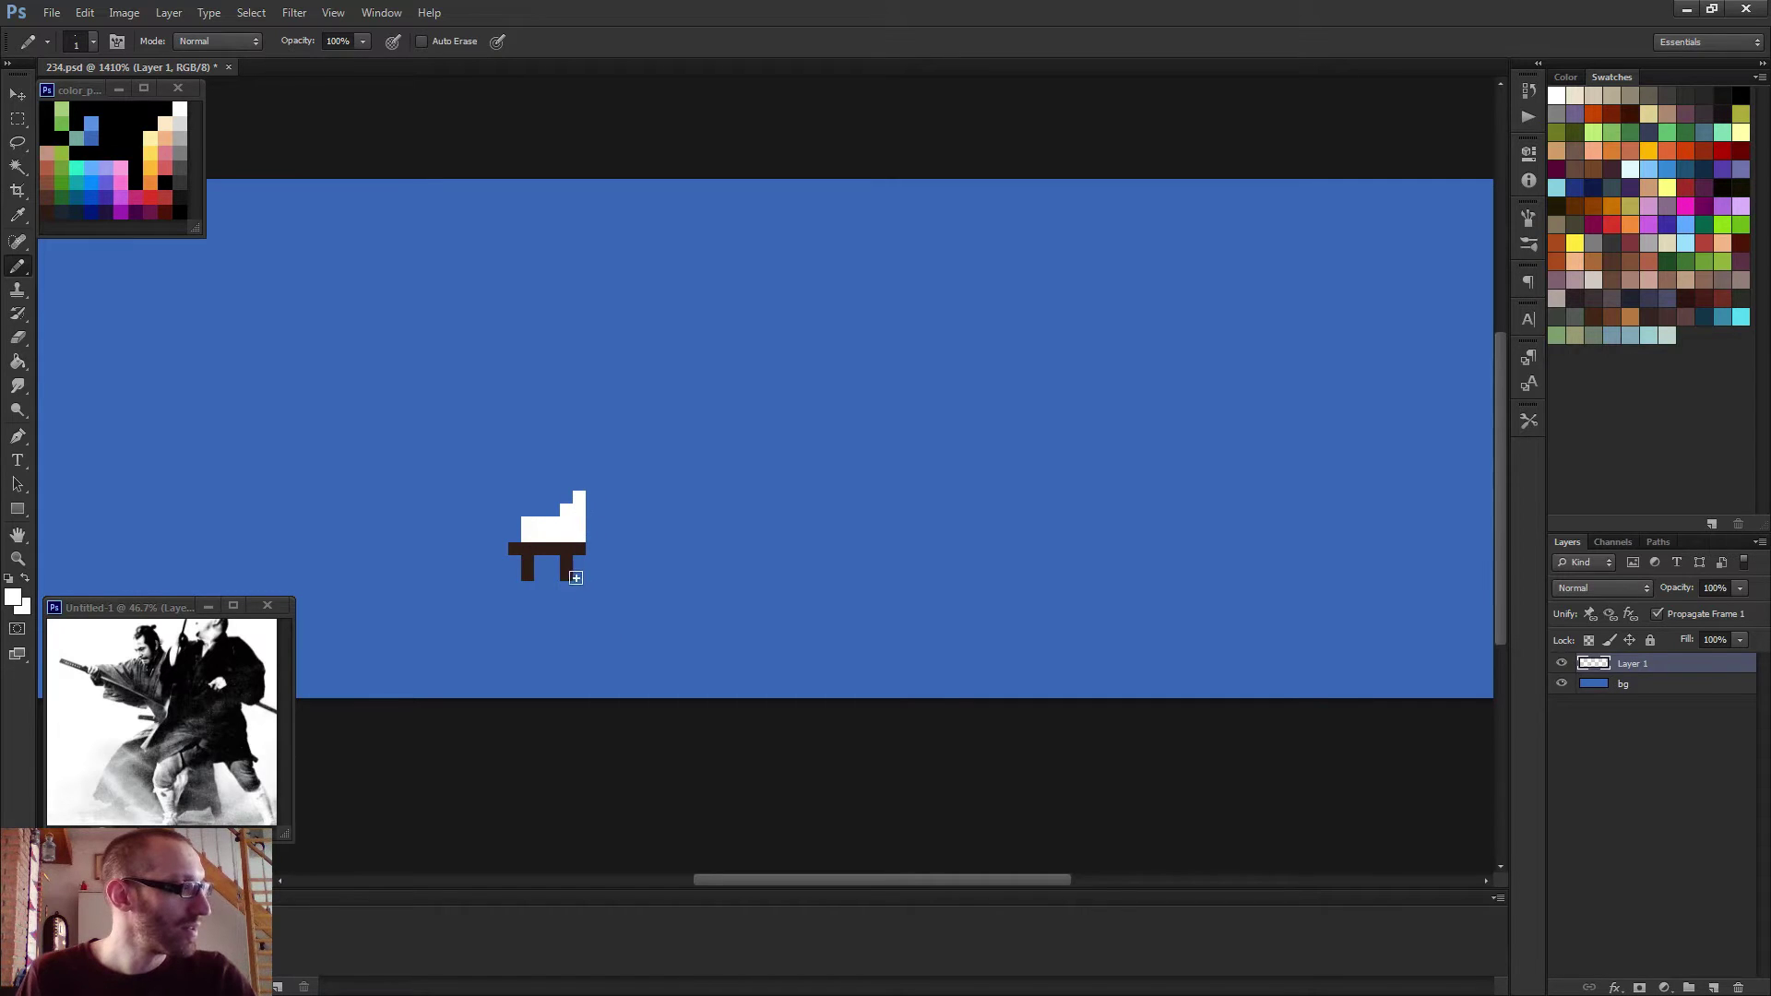
pyautogui.keyDown('alt'); pyautogui.click(55, 191); pyautogui.keyUp('alt')
pyautogui.moveTo(513, 548)
pyautogui.mouseDown()
pyautogui.moveTo(581, 549)
pyautogui.moveTo(514, 577)
pyautogui.moveTo(564, 579)
pyautogui.mouseUp()
pyautogui.keyDown('alt'); pyautogui.click(68, 201); pyautogui.keyUp('alt')
# Draw a short white line right of the sprite with dark-brown rows beneath it.
pyautogui.scroll(-3, 766, 611)
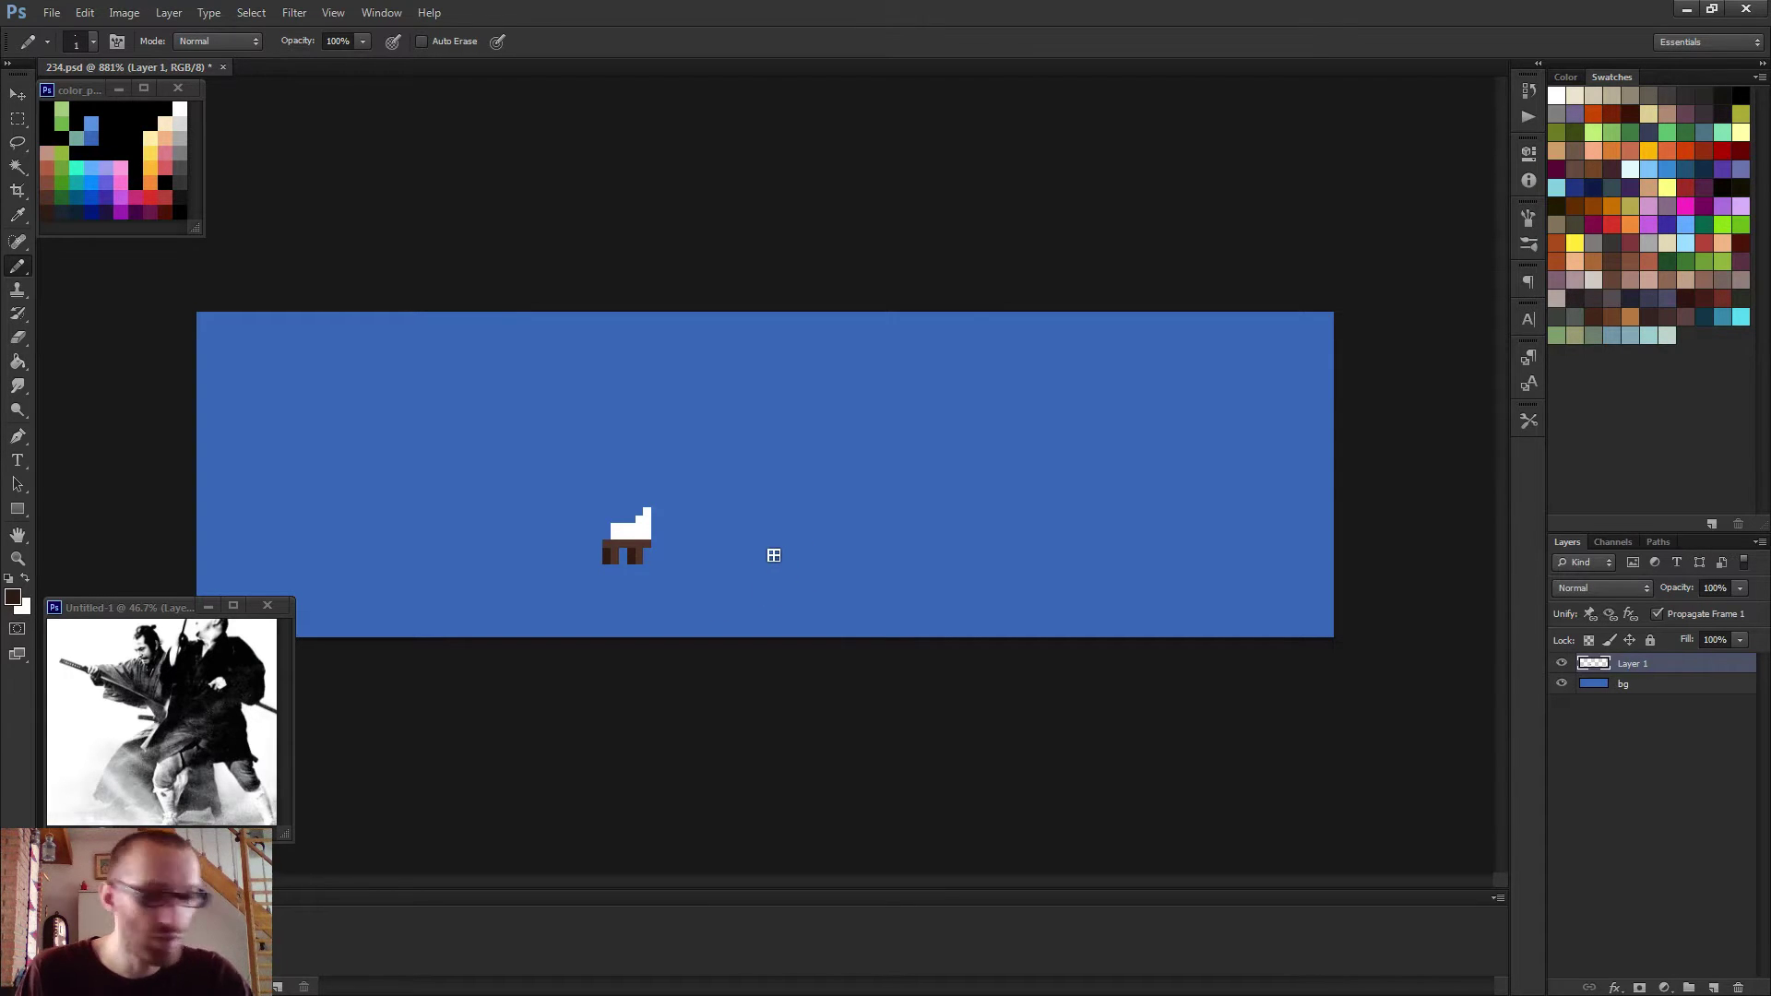
pyautogui.scroll(2, 774, 555)
pyautogui.press('x')
pyautogui.moveTo(763, 548)
pyautogui.mouseDown()
pyautogui.moveTo(799, 537)
pyautogui.moveTo(816, 560)
pyautogui.moveTo(762, 572)
pyautogui.mouseUp()
pyautogui.press('x')
pyautogui.keyDown('alt'); pyautogui.click(587, 577); pyautogui.keyUp('alt')
# Marquee-select the area surrounding both sprites.
pyautogui.scroll(-3, 802, 637)
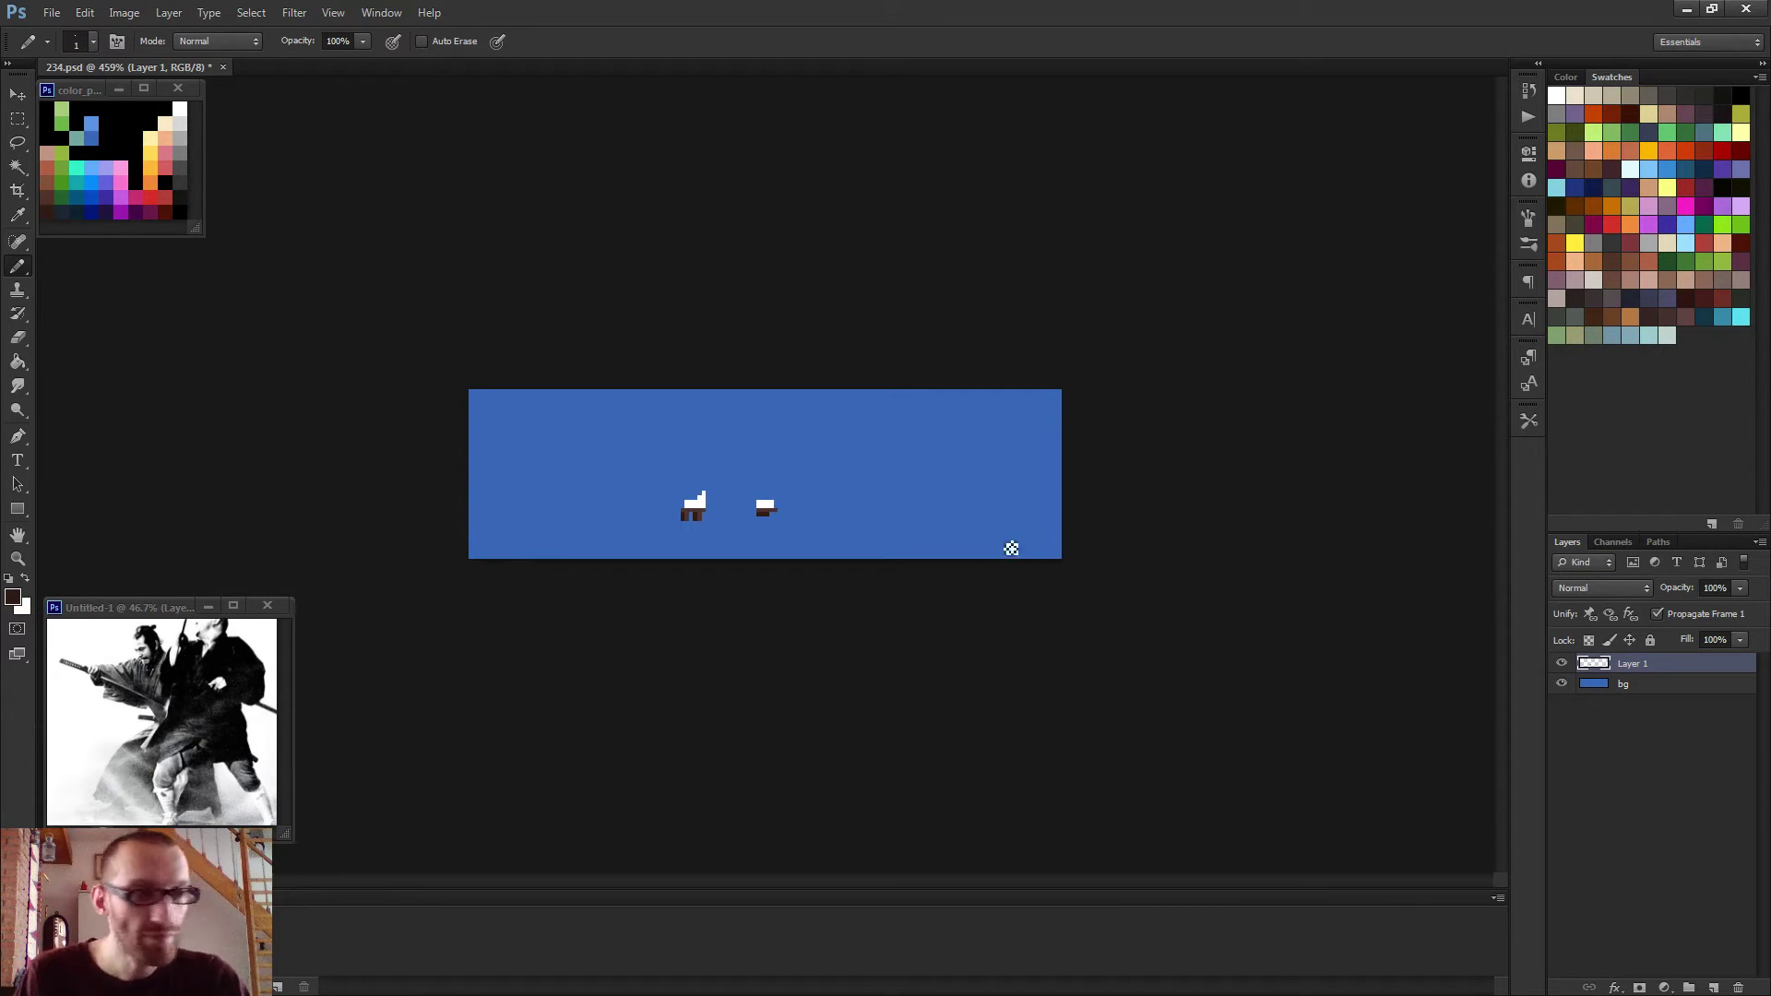
pyautogui.press('m')
pyautogui.moveTo(669, 470); pyautogui.dragTo(795, 523)
# Delete both selected sprites, deselect, and bring the colour palette document forward.
pyautogui.press('Delete')
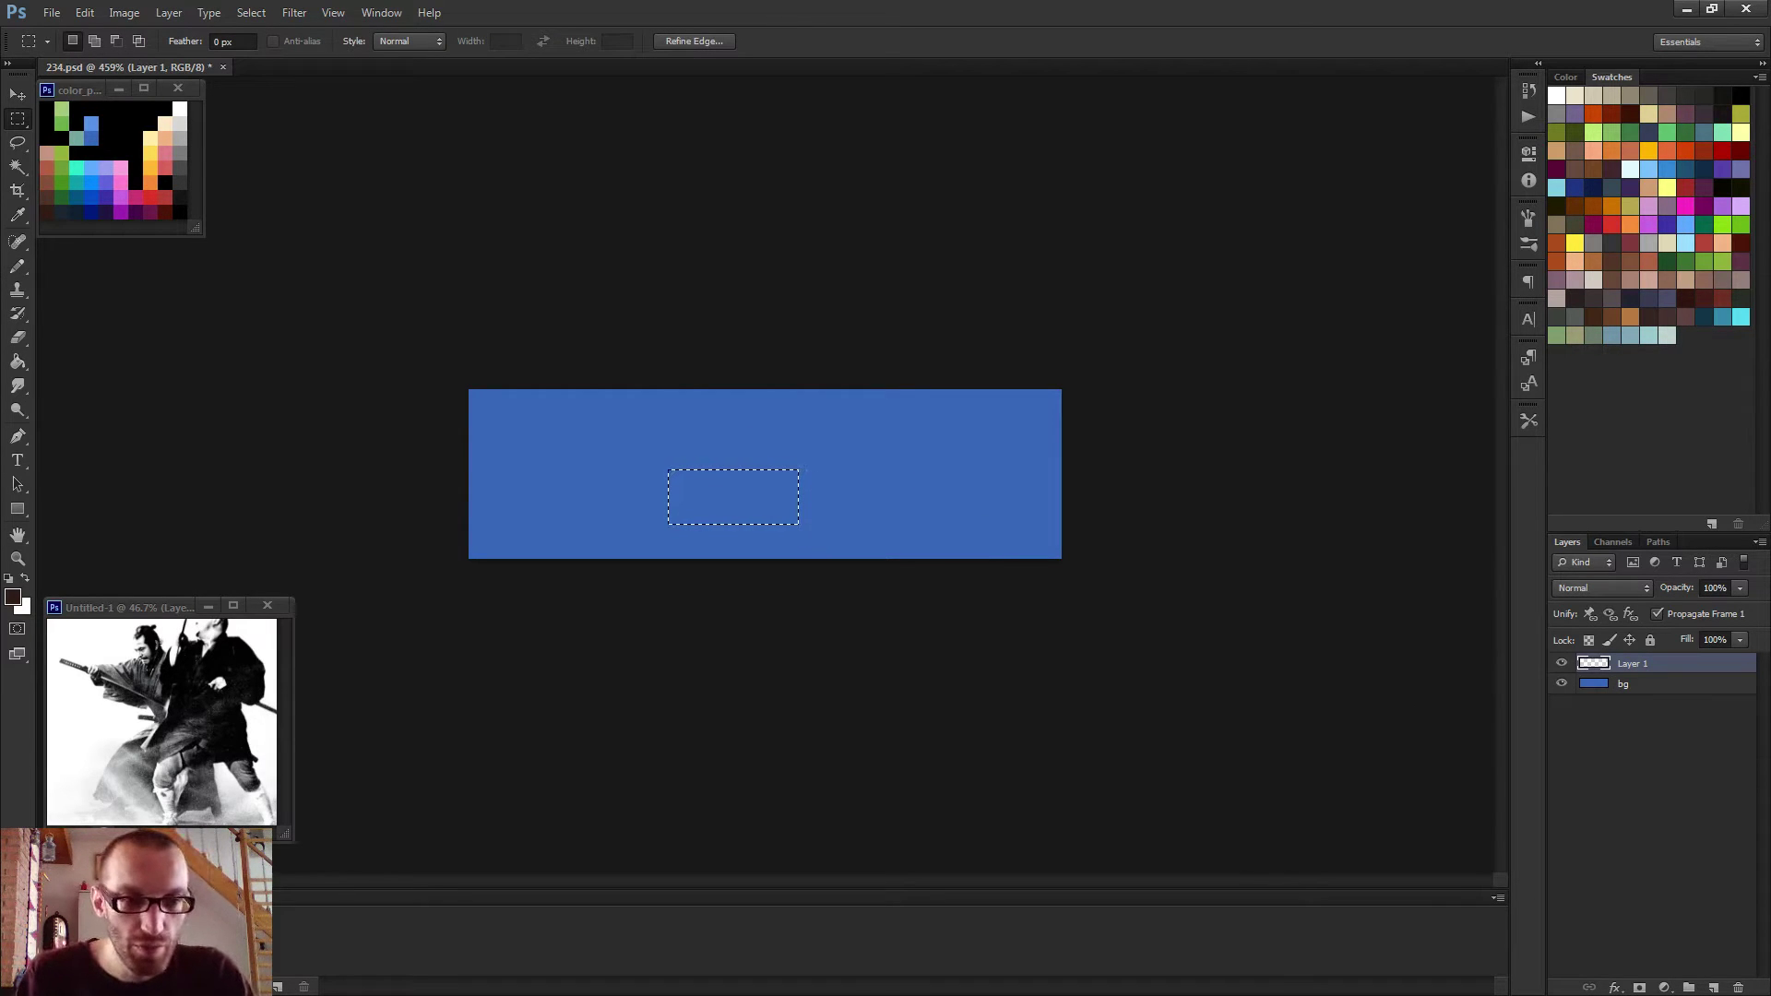
pyautogui.hotkey('ctrl', 'd')
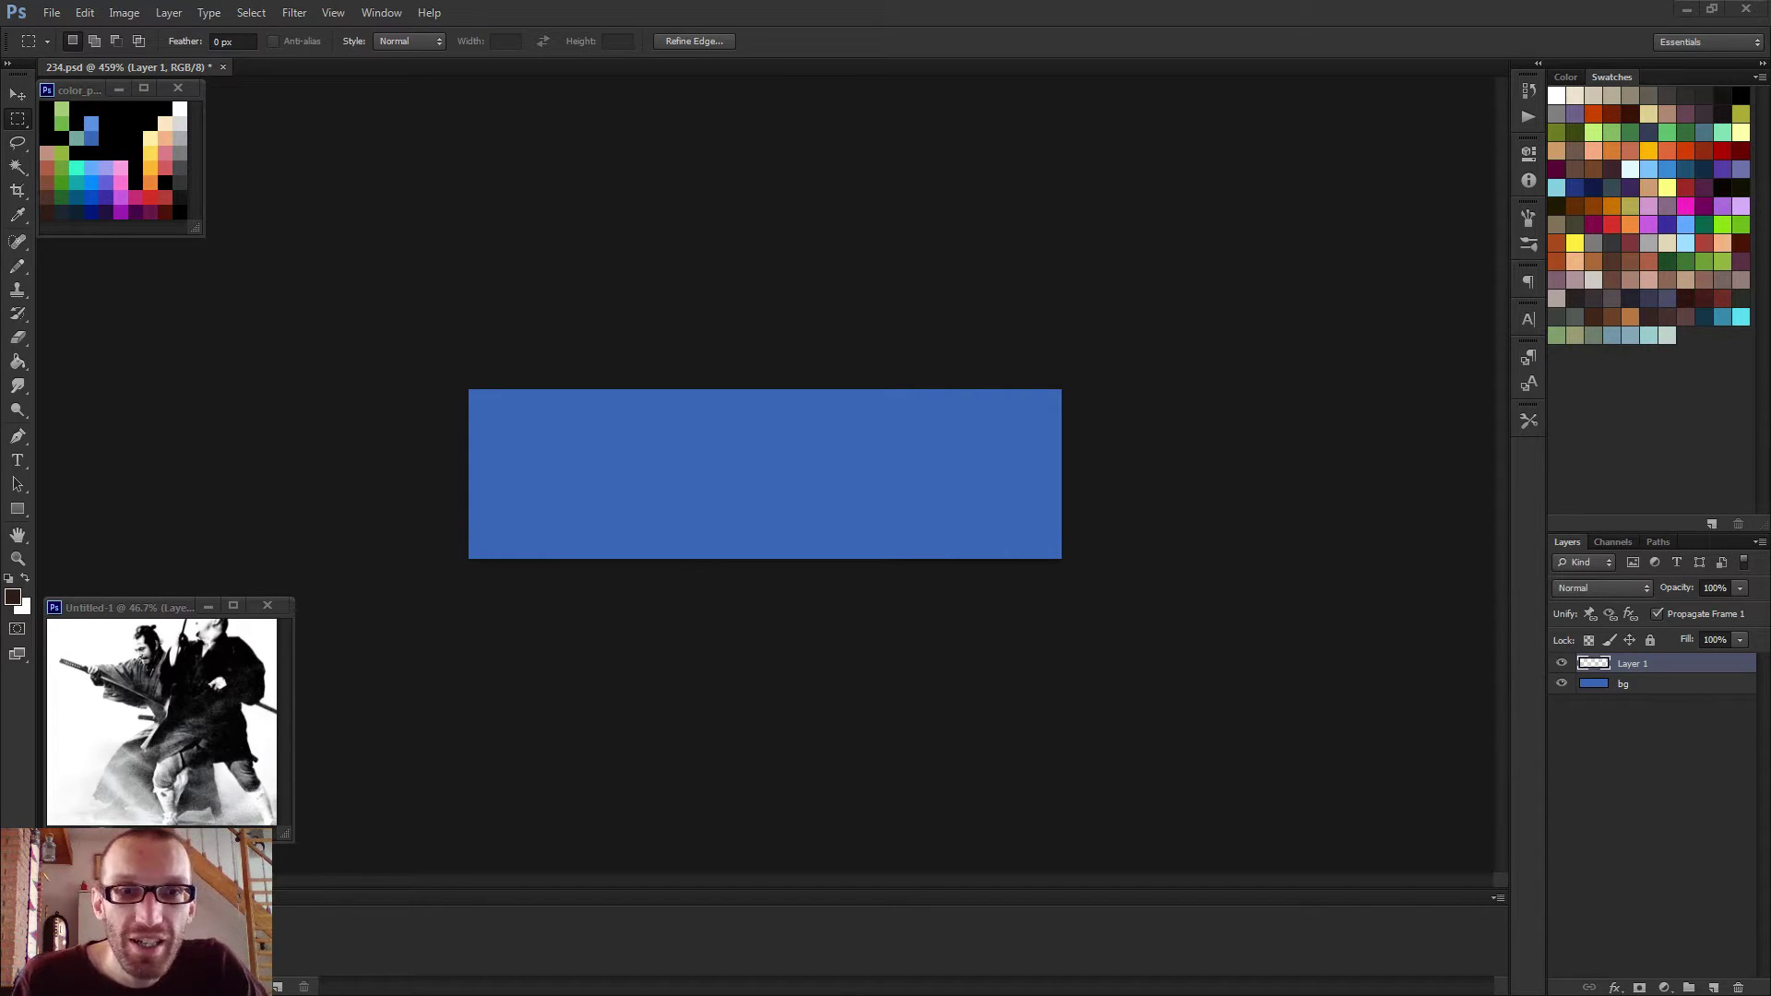
pyautogui.click(83, 89)
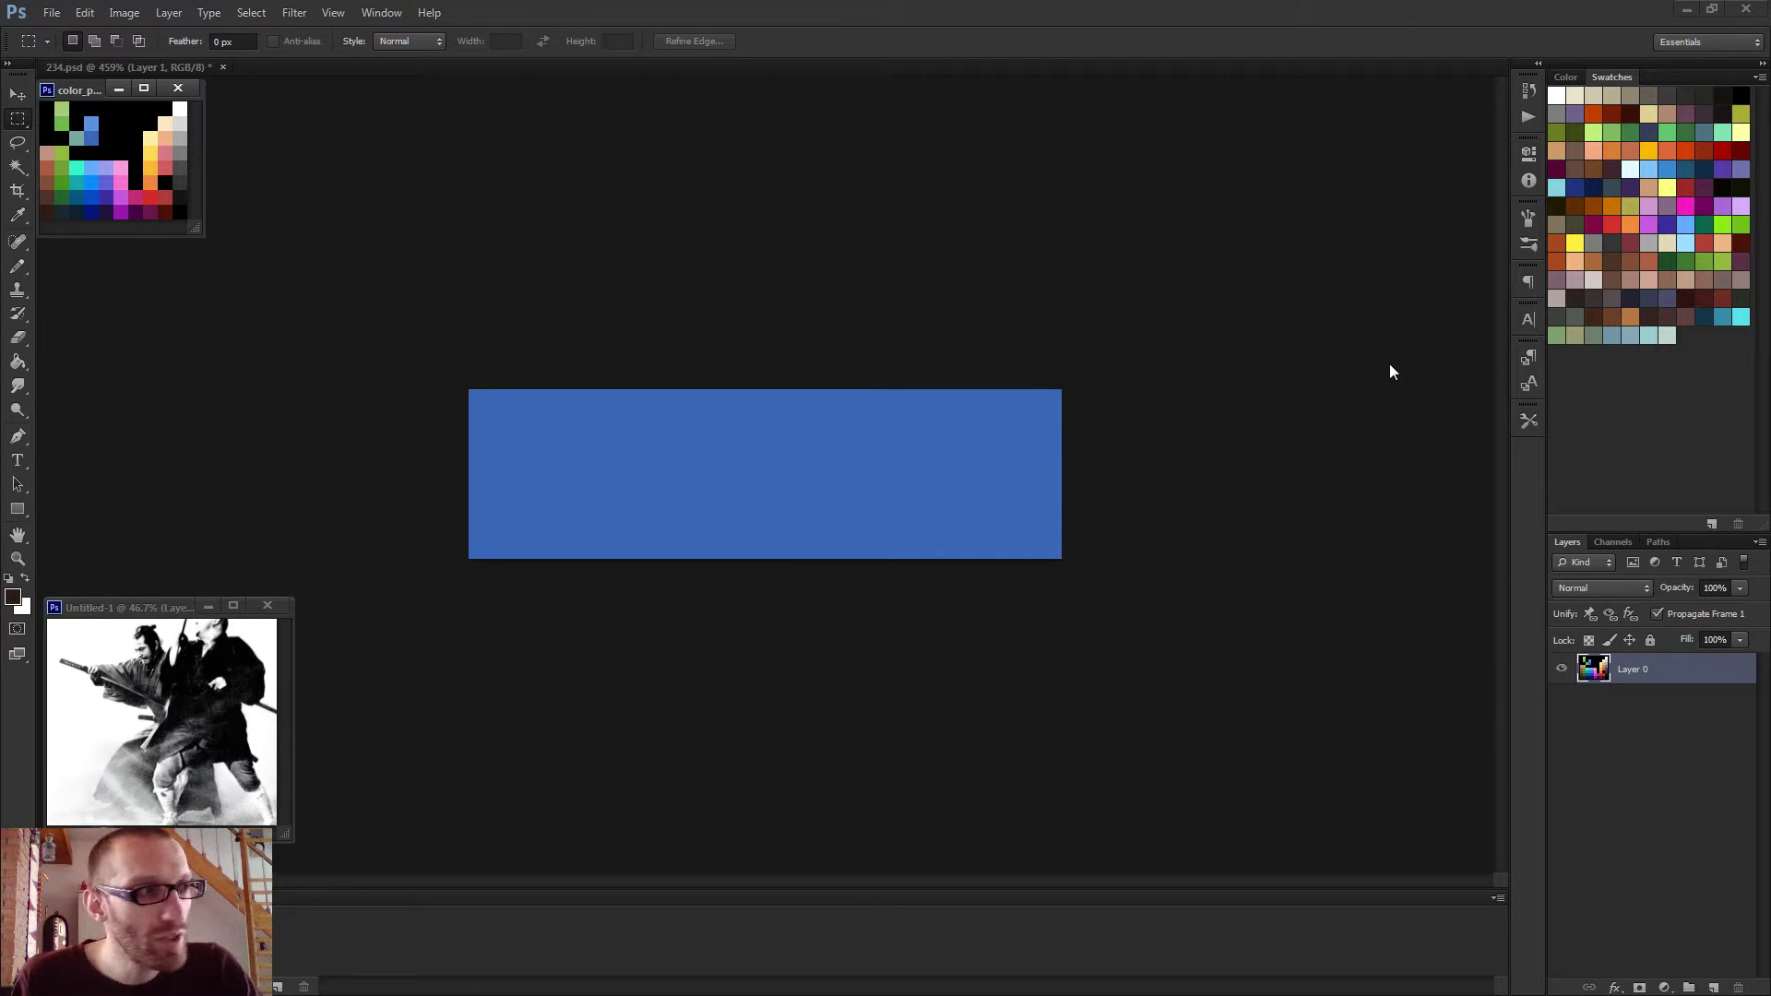
pyautogui.click(1116, 446)
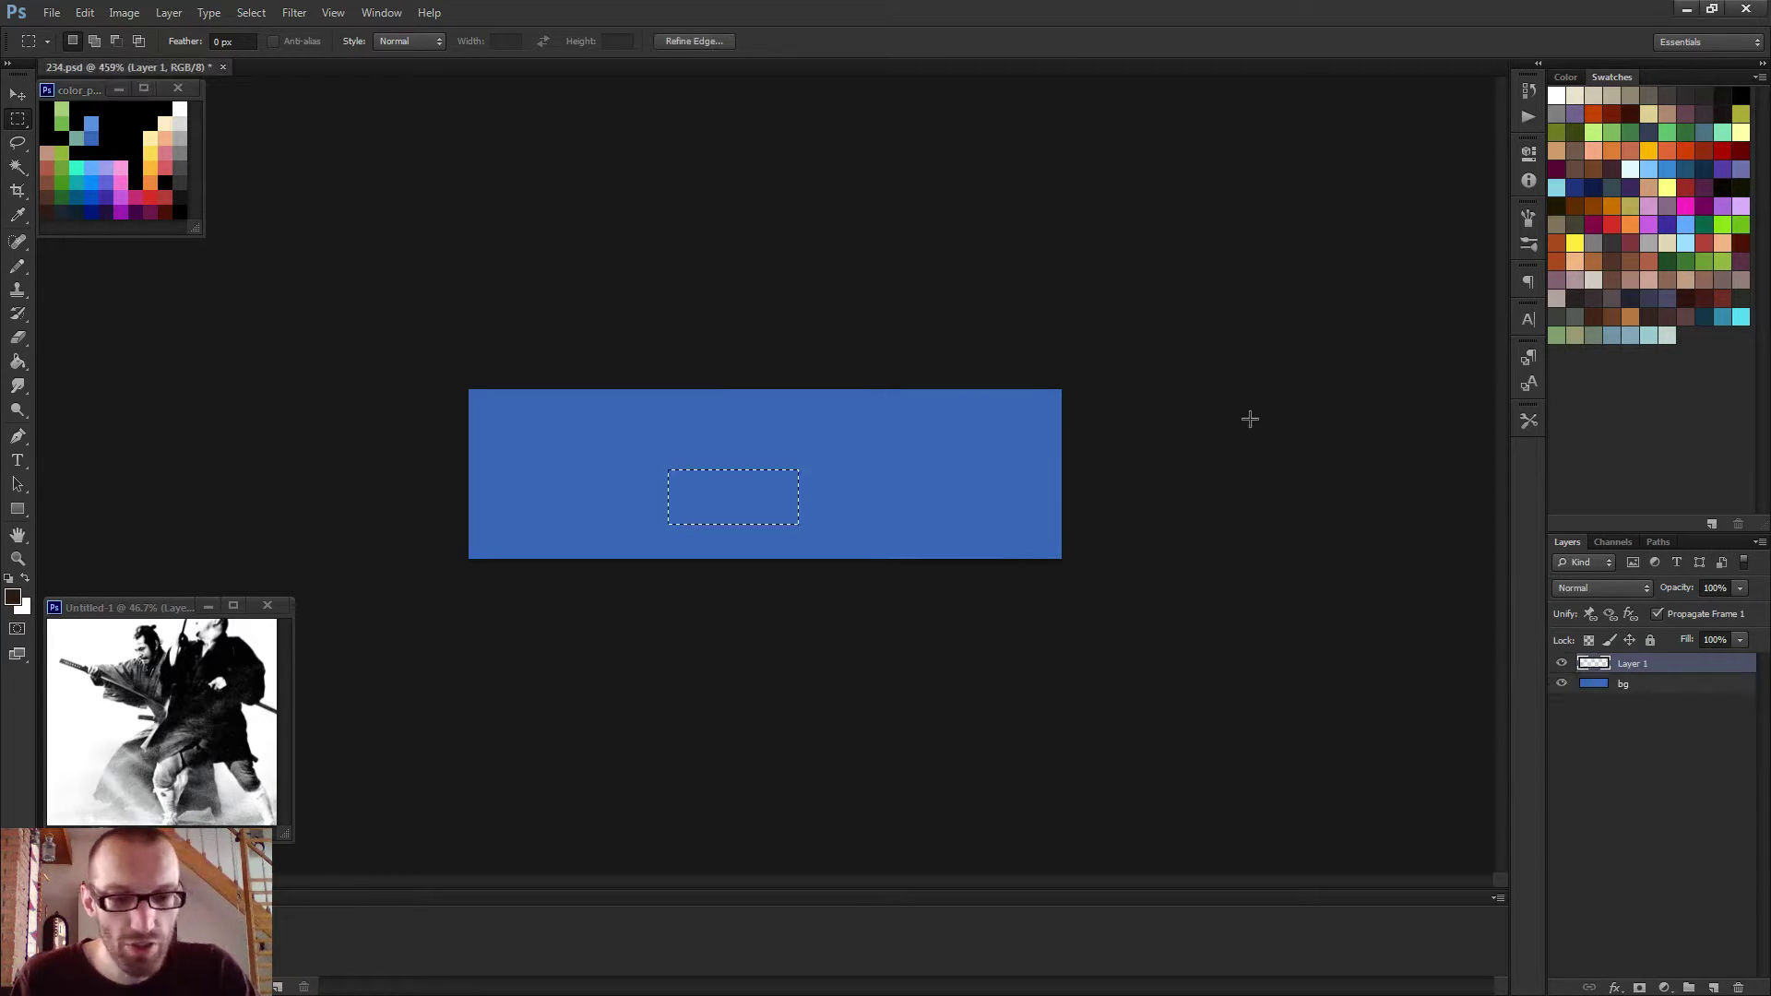
pyautogui.hotkey('ctrl', 'd')
pyautogui.press('b')
pyautogui.scroll(2, 1183, 408)
pyautogui.scroll(1, 768, 476)
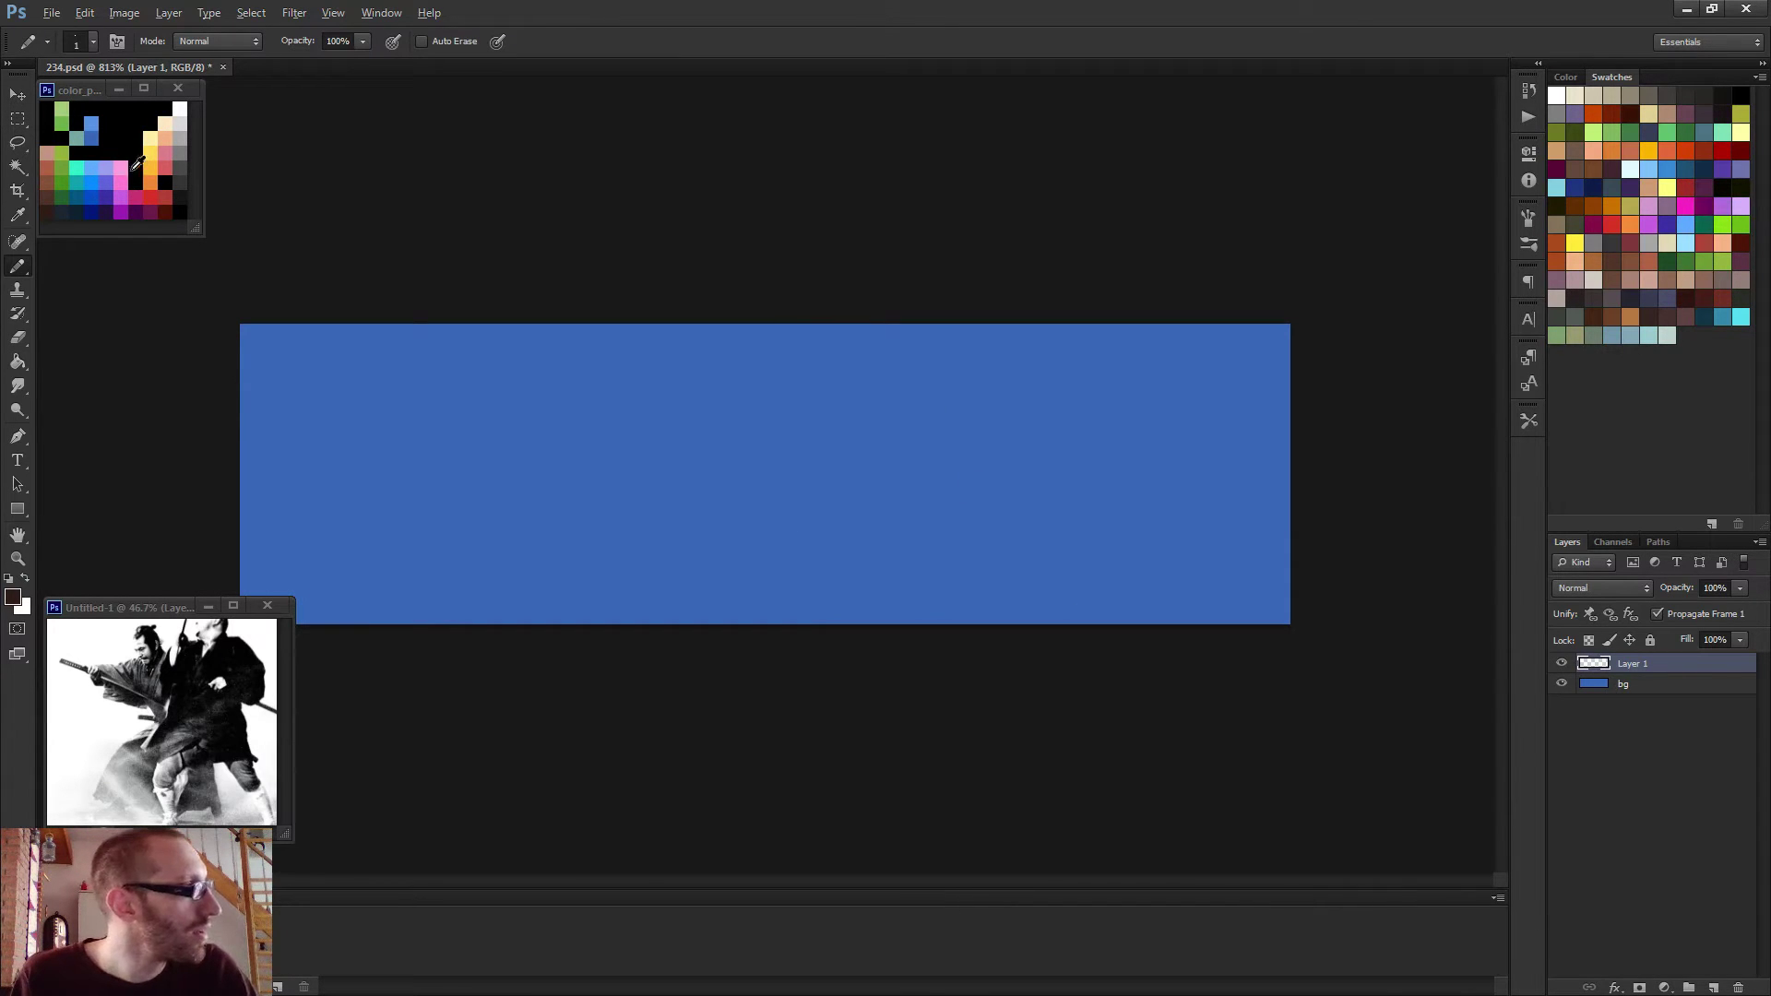
pyautogui.keyDown('alt'); pyautogui.click(129, 160); pyautogui.keyUp('alt')
pyautogui.keyDown('alt'); pyautogui.click(101, 158); pyautogui.keyUp('alt')
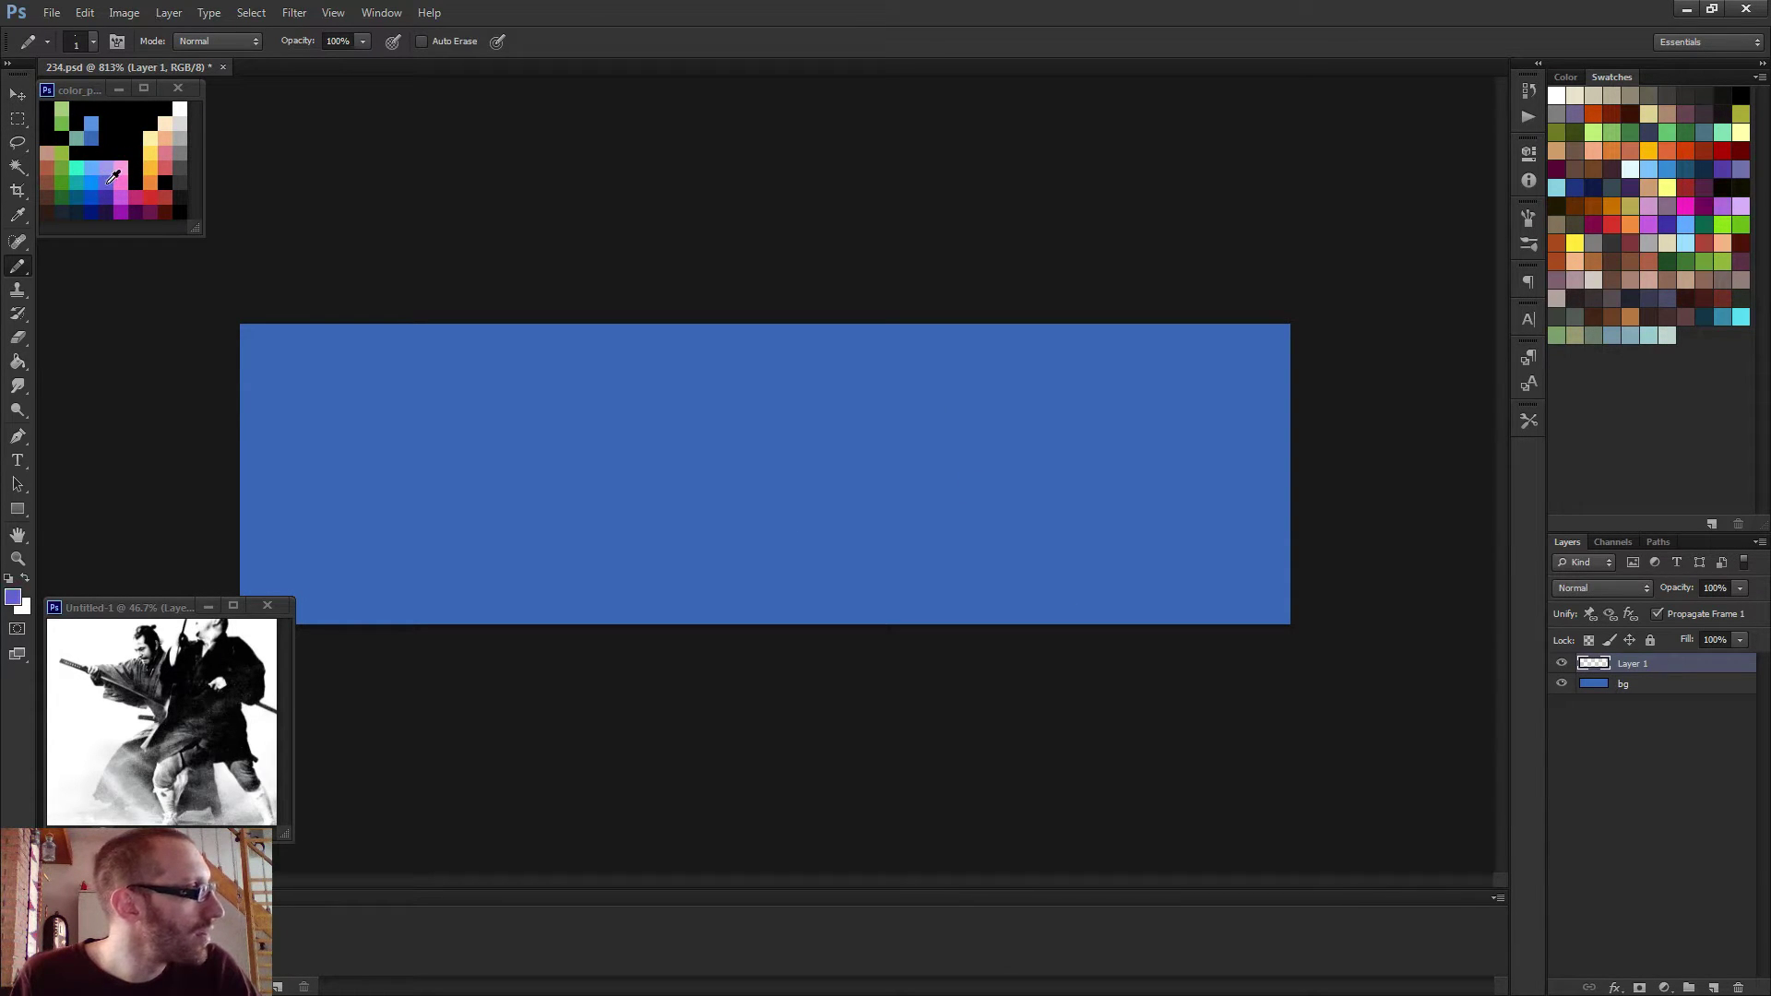
pyautogui.moveTo(566, 396); pyautogui.dragTo(856, 461)
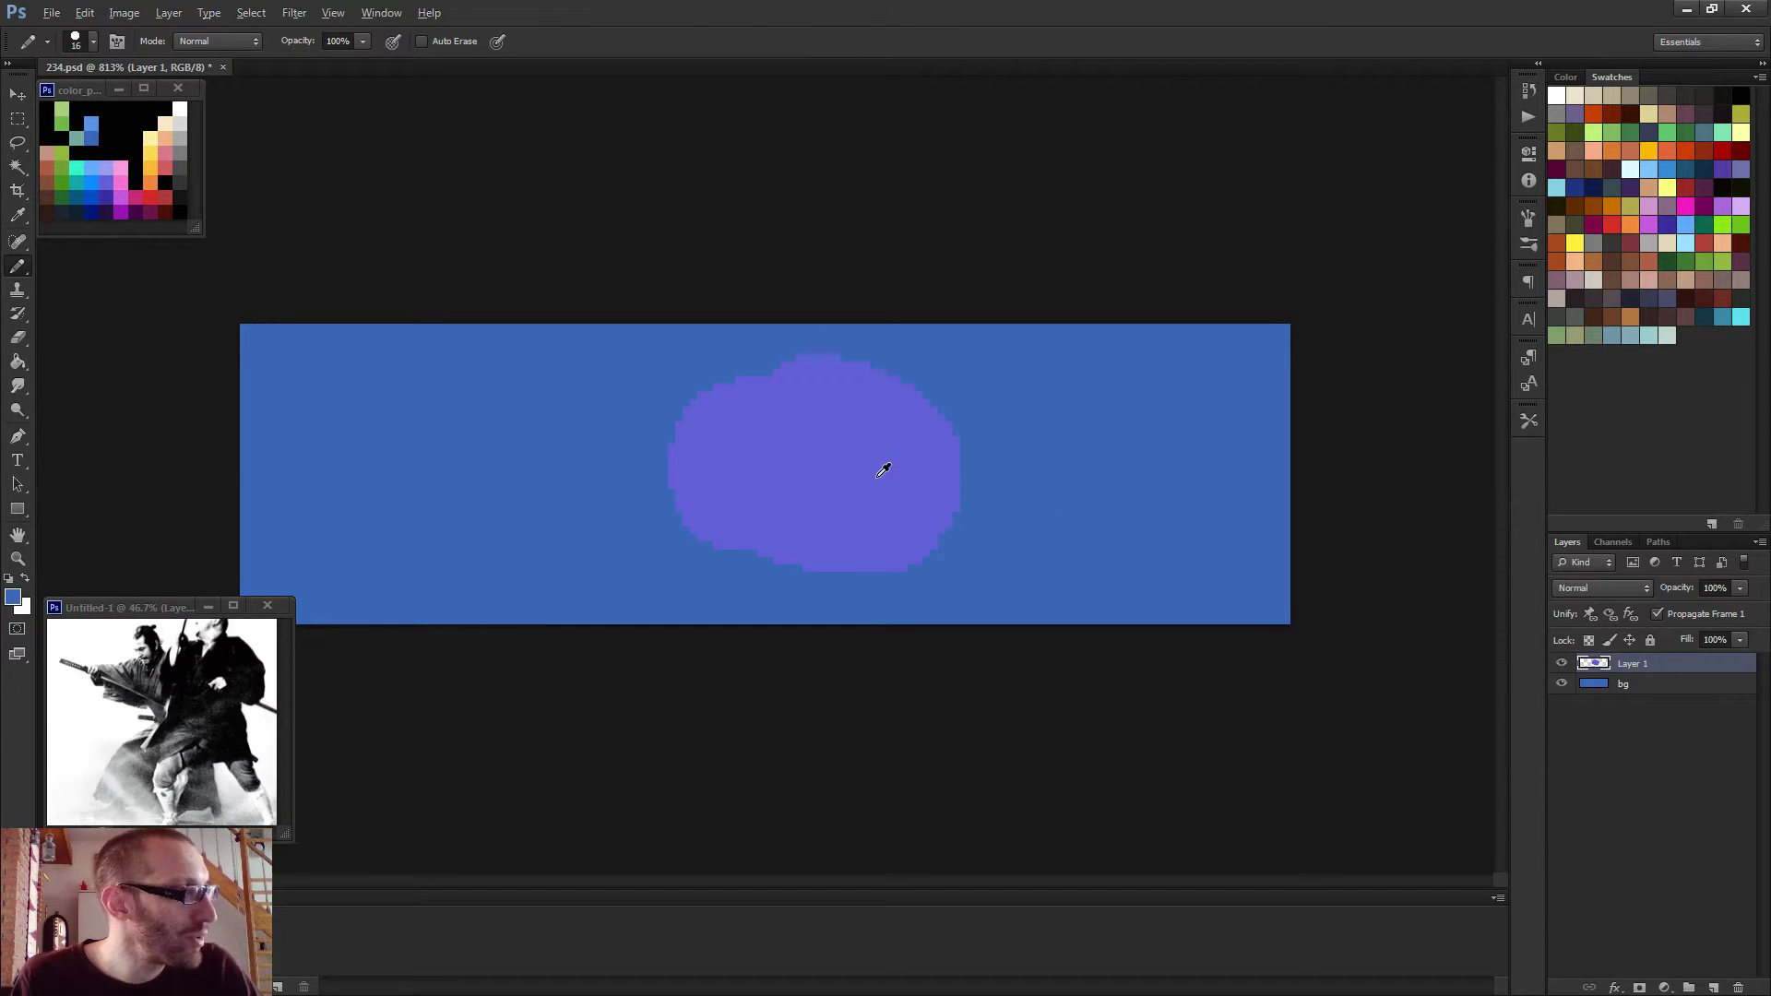
pyautogui.press('alt')
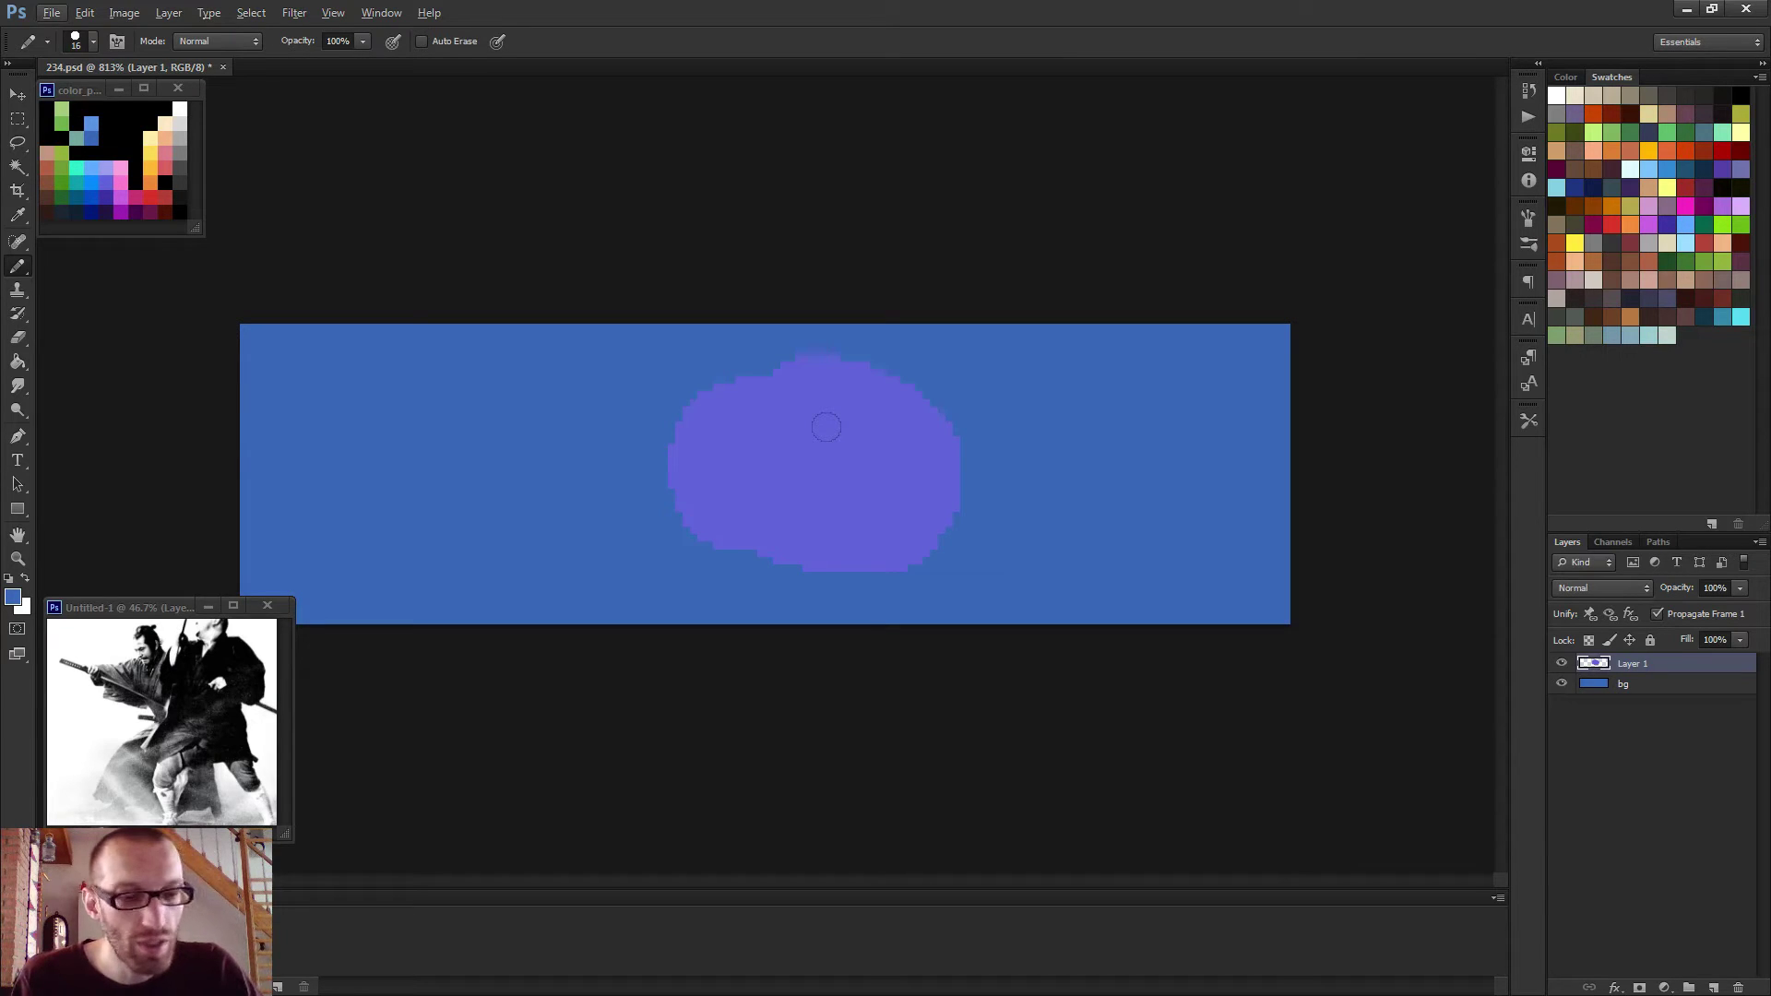
pyautogui.keyDown('alt'); pyautogui.click(883, 469); pyautogui.keyUp('alt')
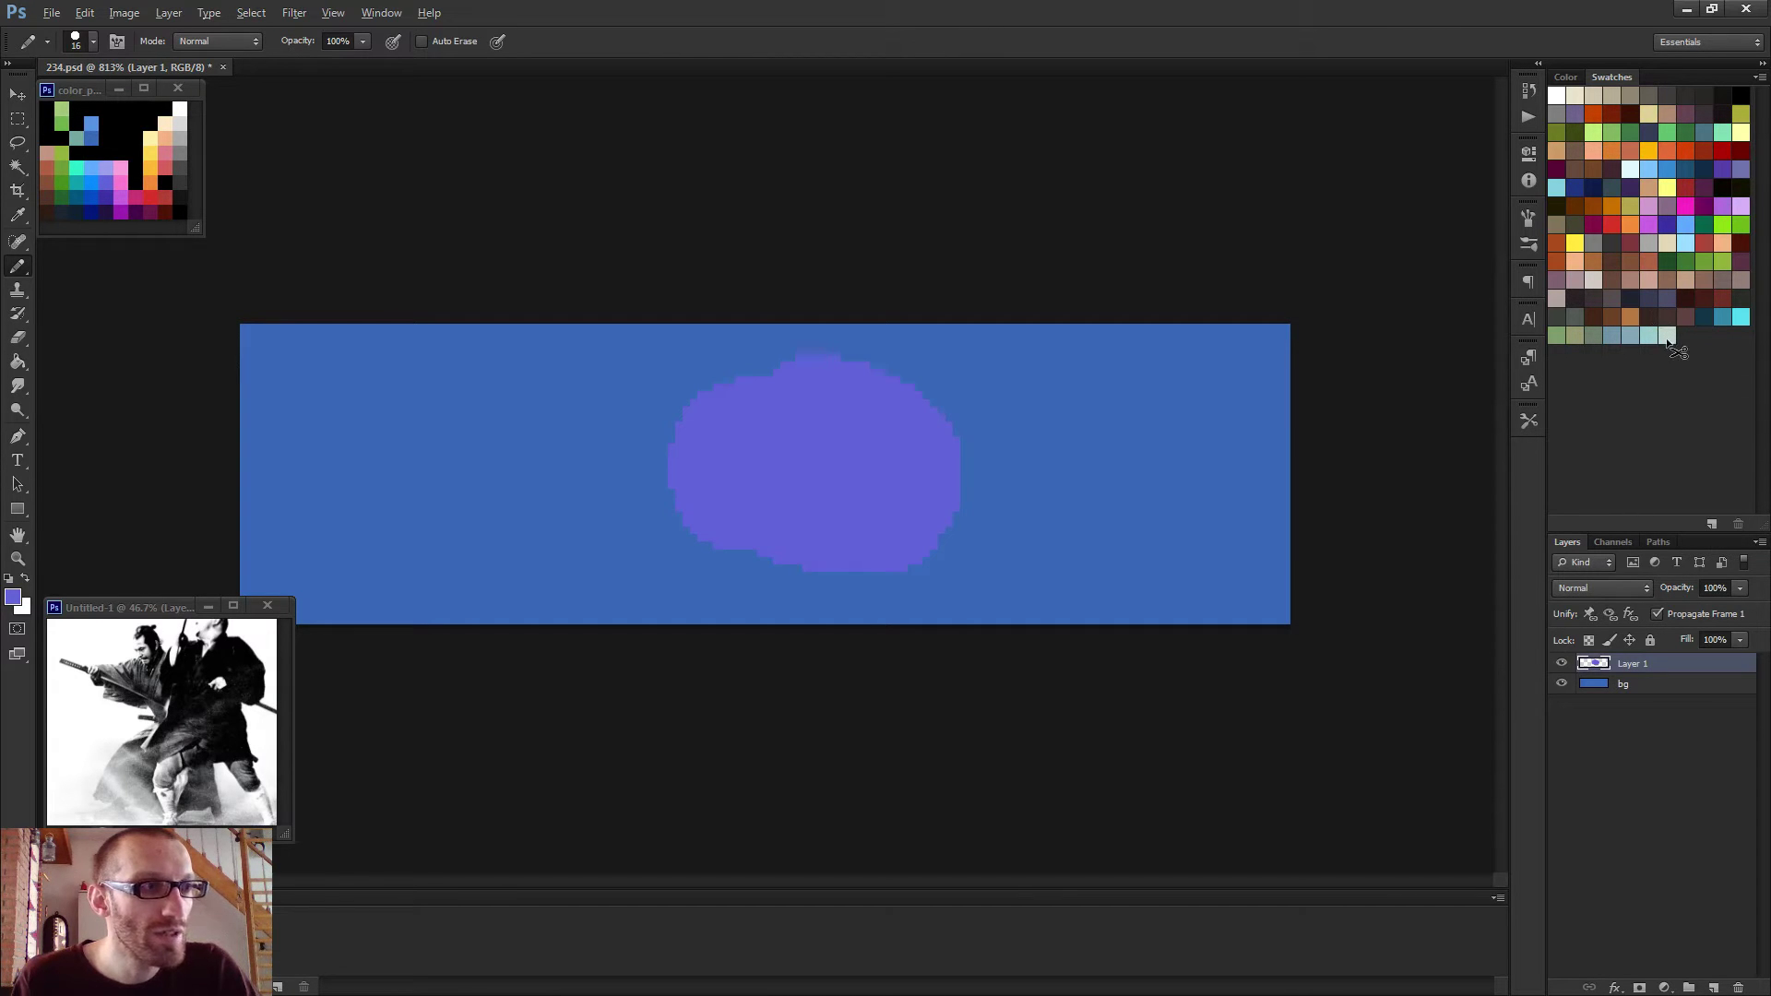
pyautogui.press('alt')
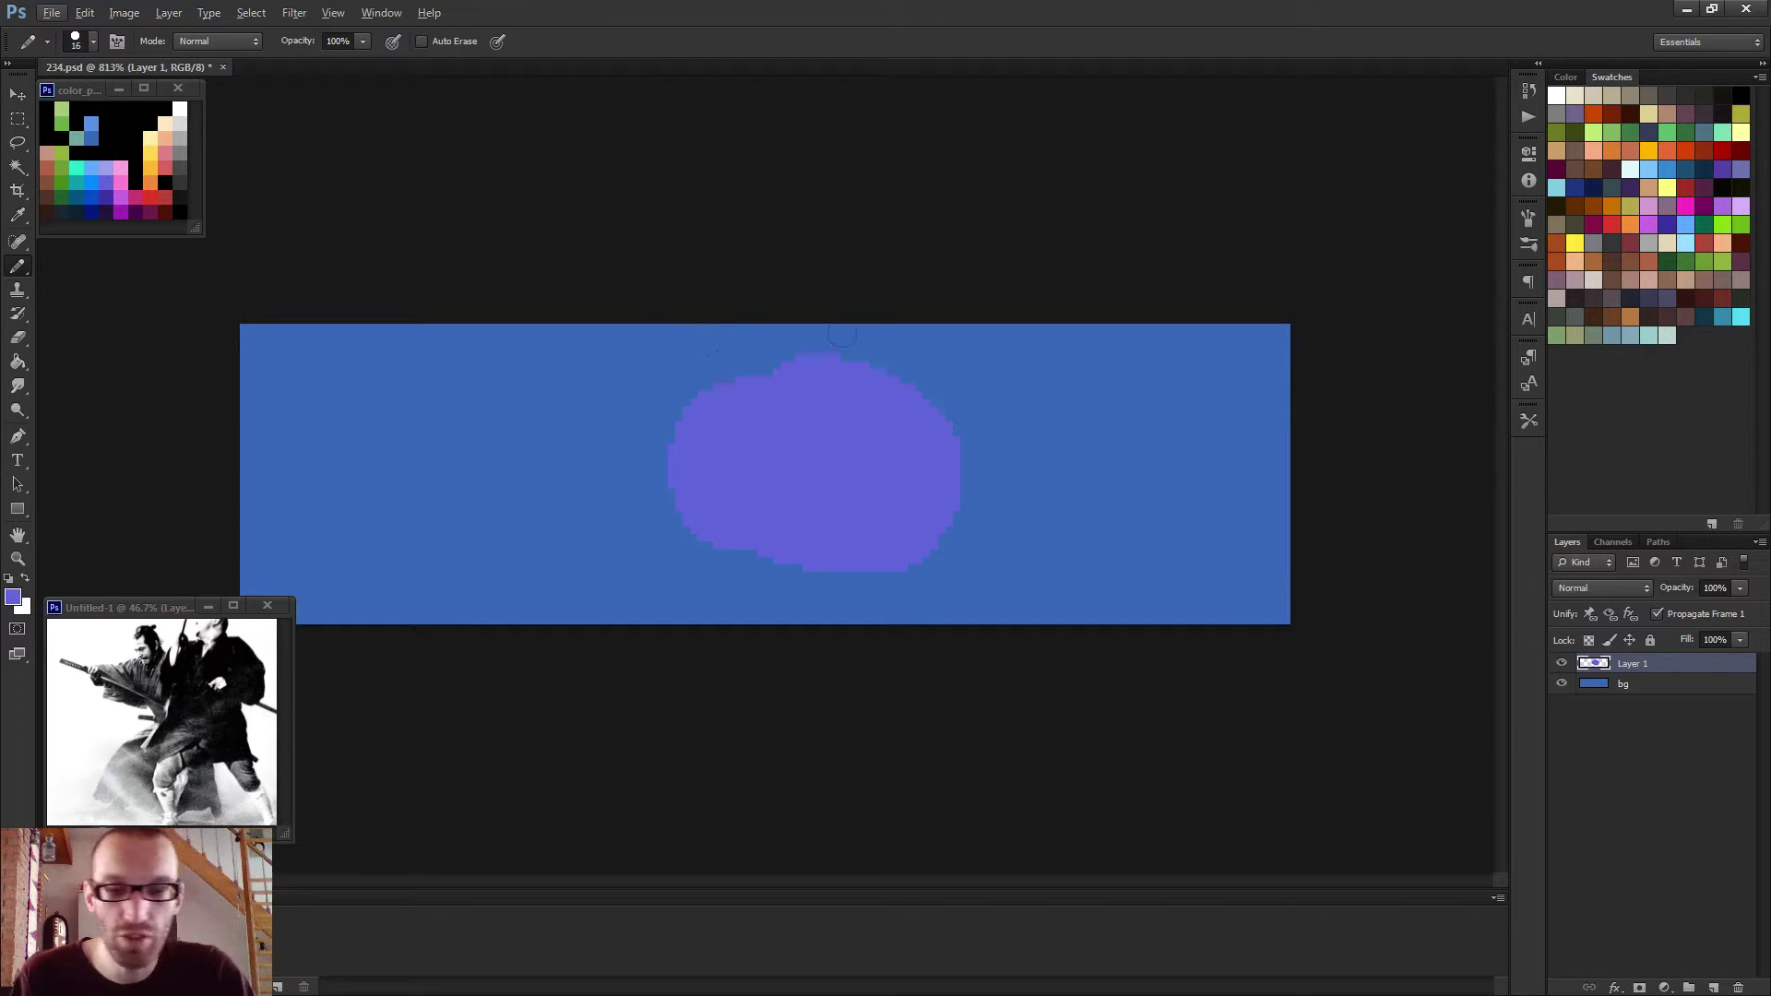
pyautogui.press('m')
pyautogui.moveTo(600, 324); pyautogui.dragTo(983, 595)
pyautogui.press('Delete')
pyautogui.hotkey('ctrl', 'd')
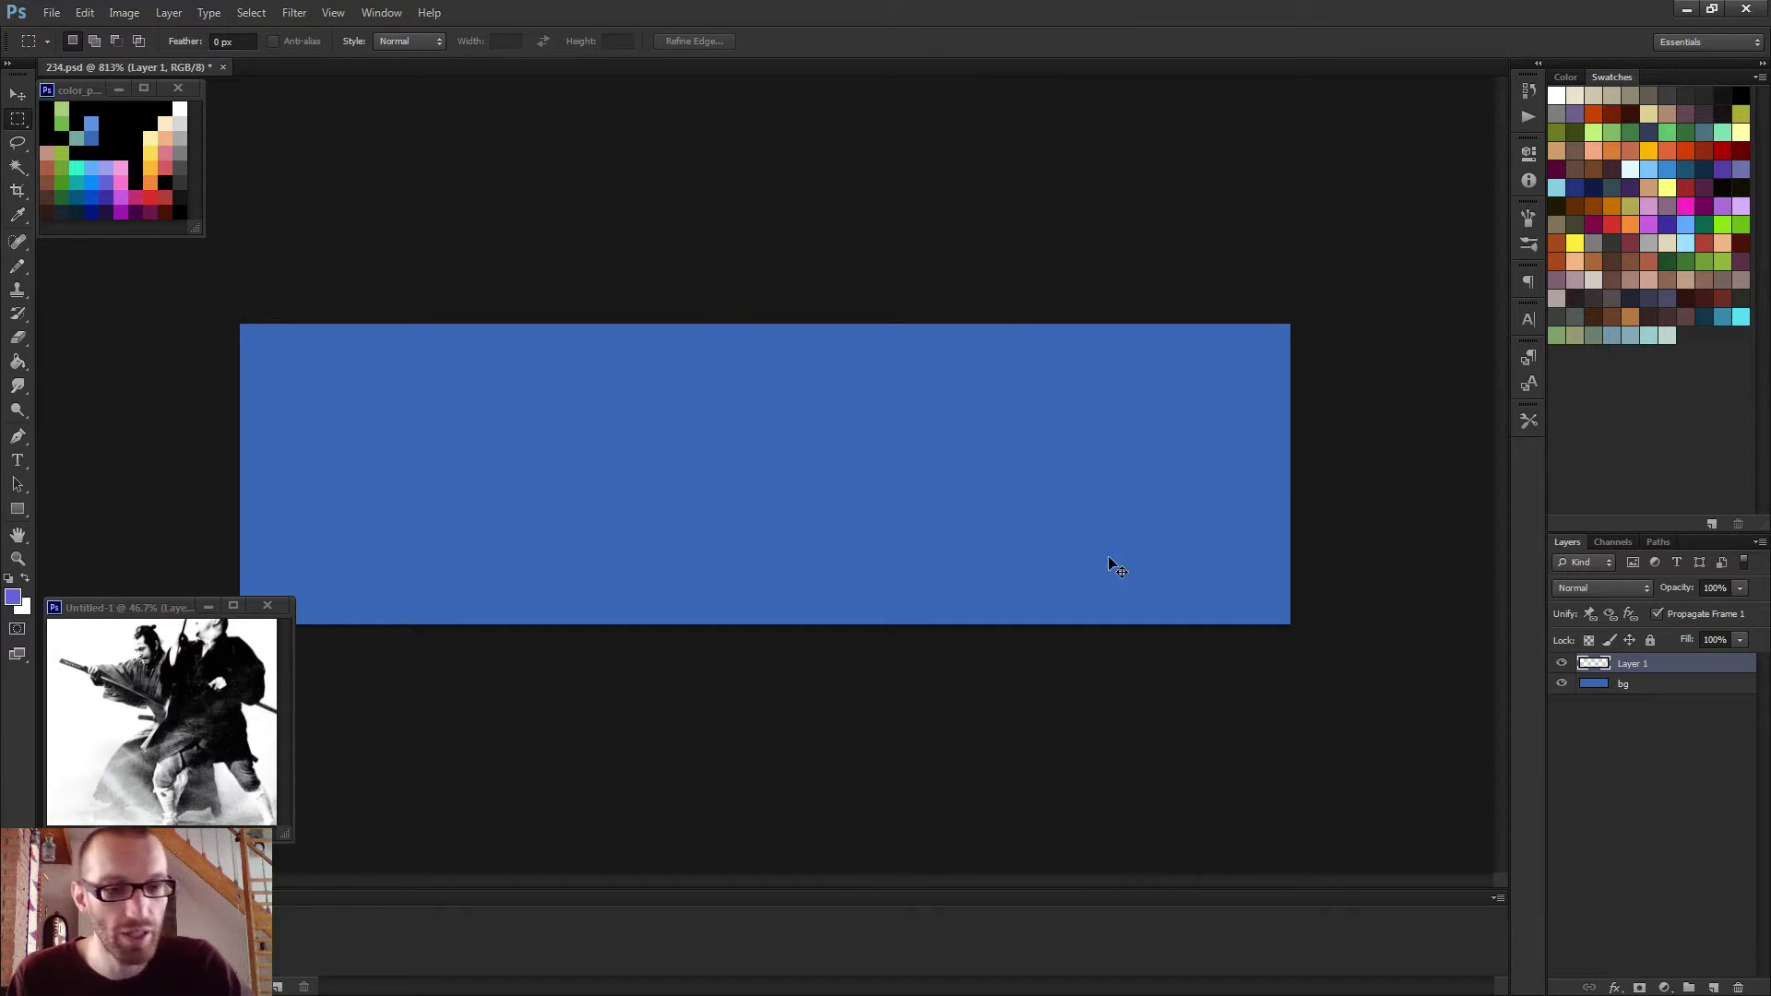
# Reset the Pencil to 1 px and show the Famicube palette page full-screen in Chrome.
pyautogui.press('b')
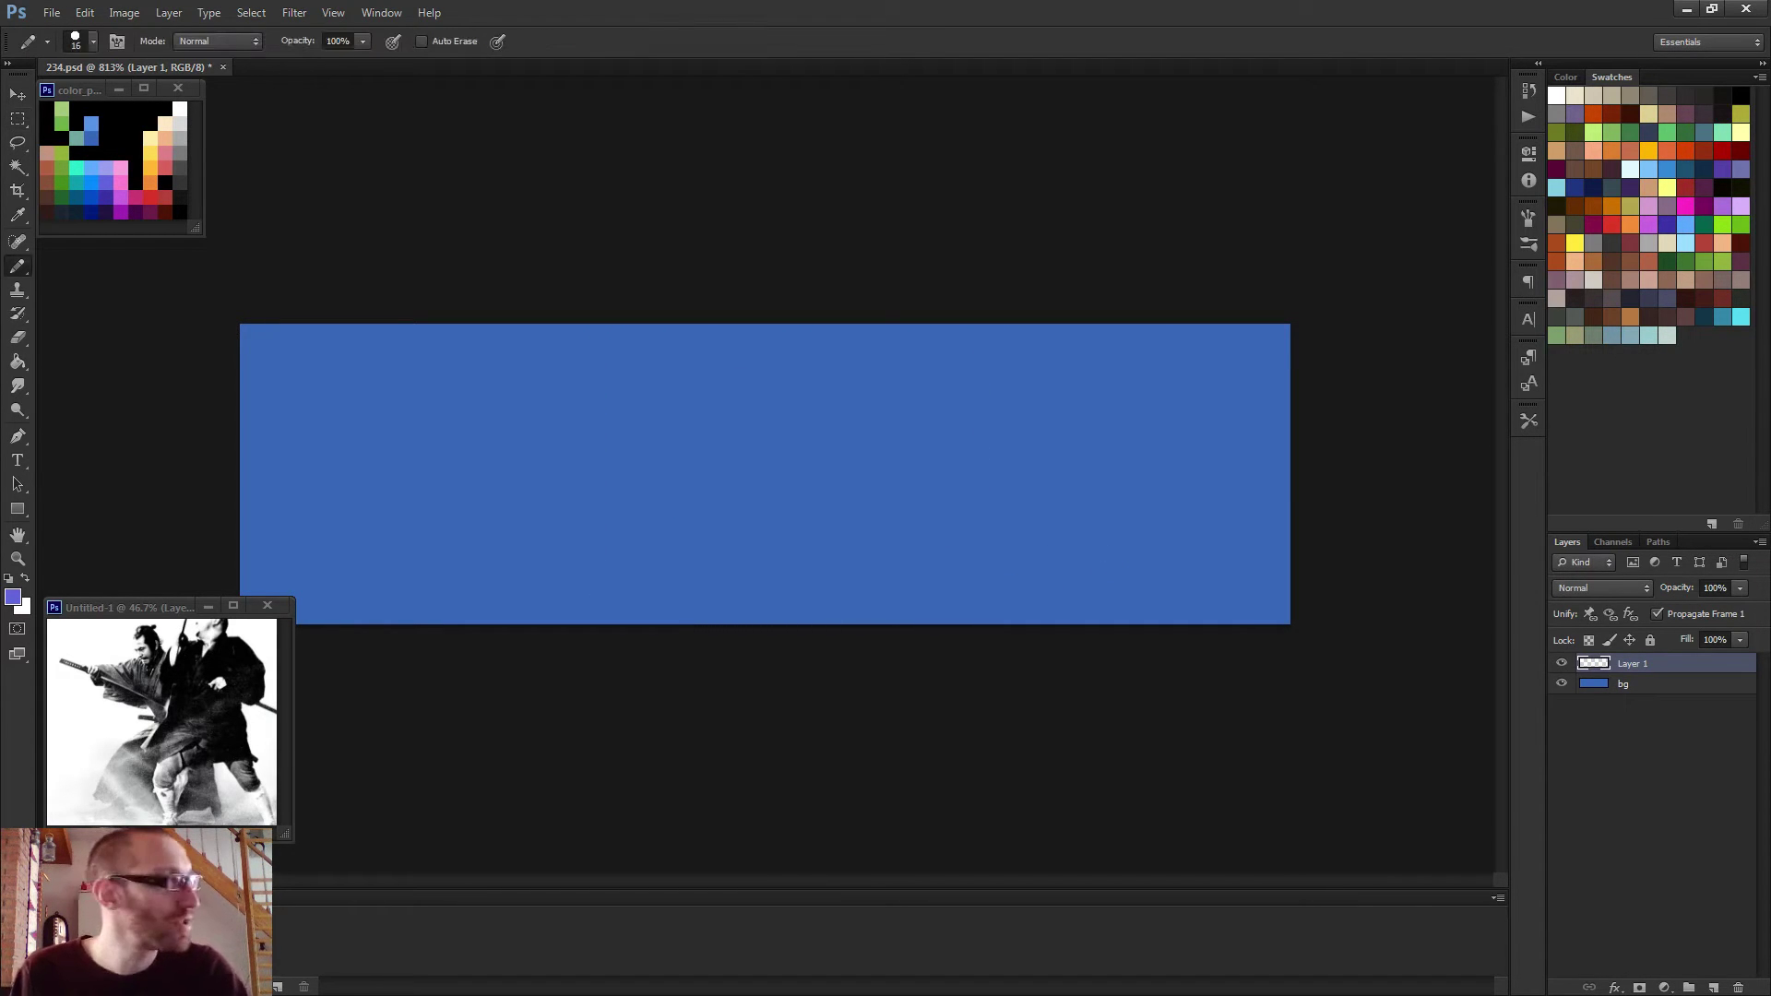
pyautogui.press('[')
pyautogui.press('[')
pyautogui.press('[')
pyautogui.press('[')
pyautogui.press('[')
pyautogui.press('[')
pyautogui.press('[')
pyautogui.press('[')
pyautogui.press('[')
pyautogui.press('[')
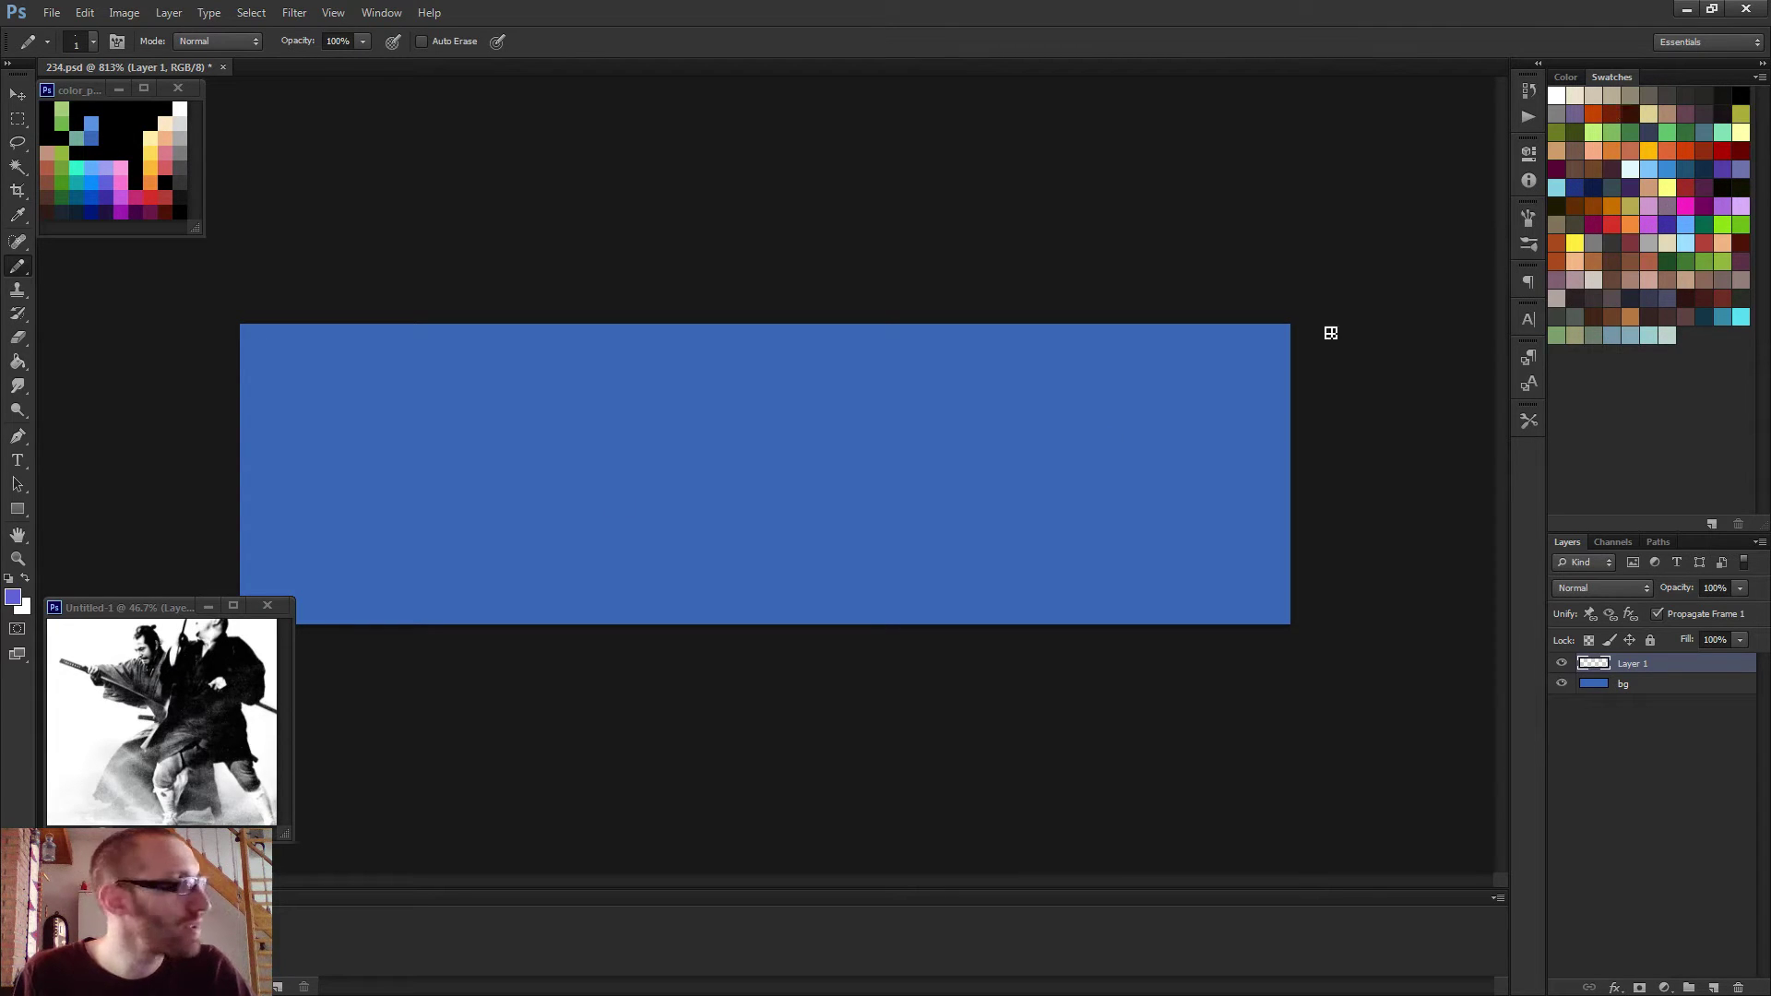
pyautogui.click(78, 90)
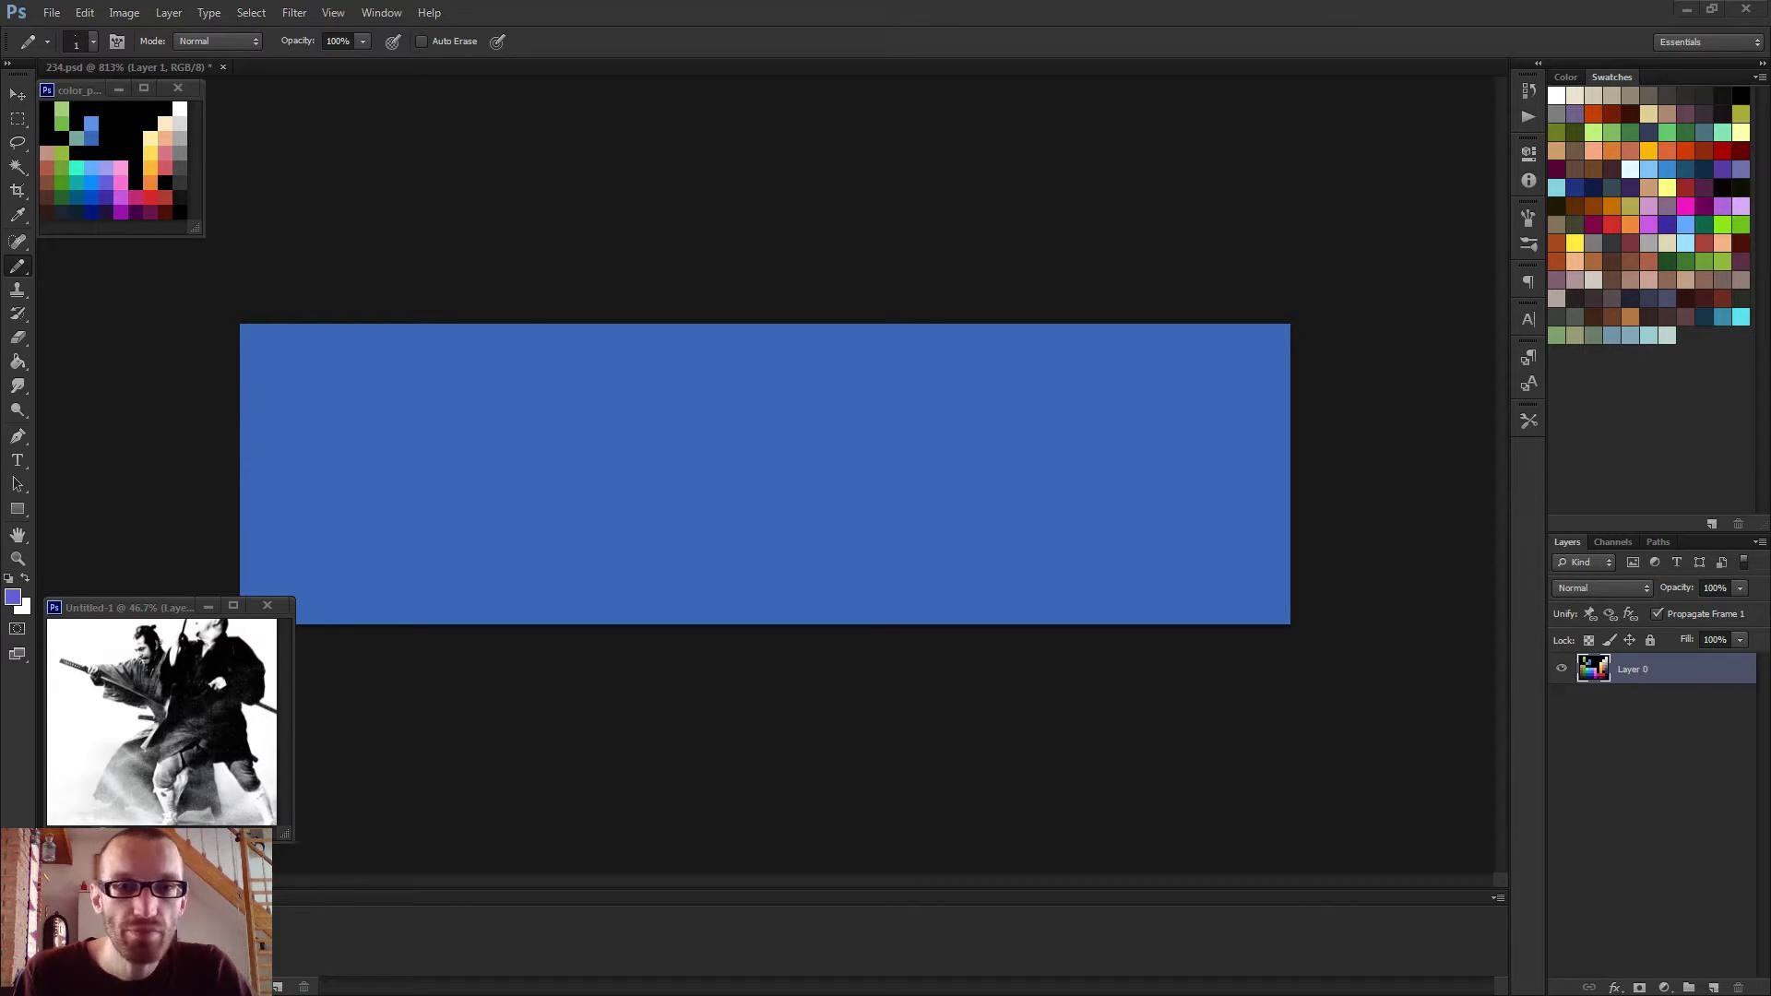
pyautogui.hotkey('alt', 'Tab')
pyautogui.press('super+Up')
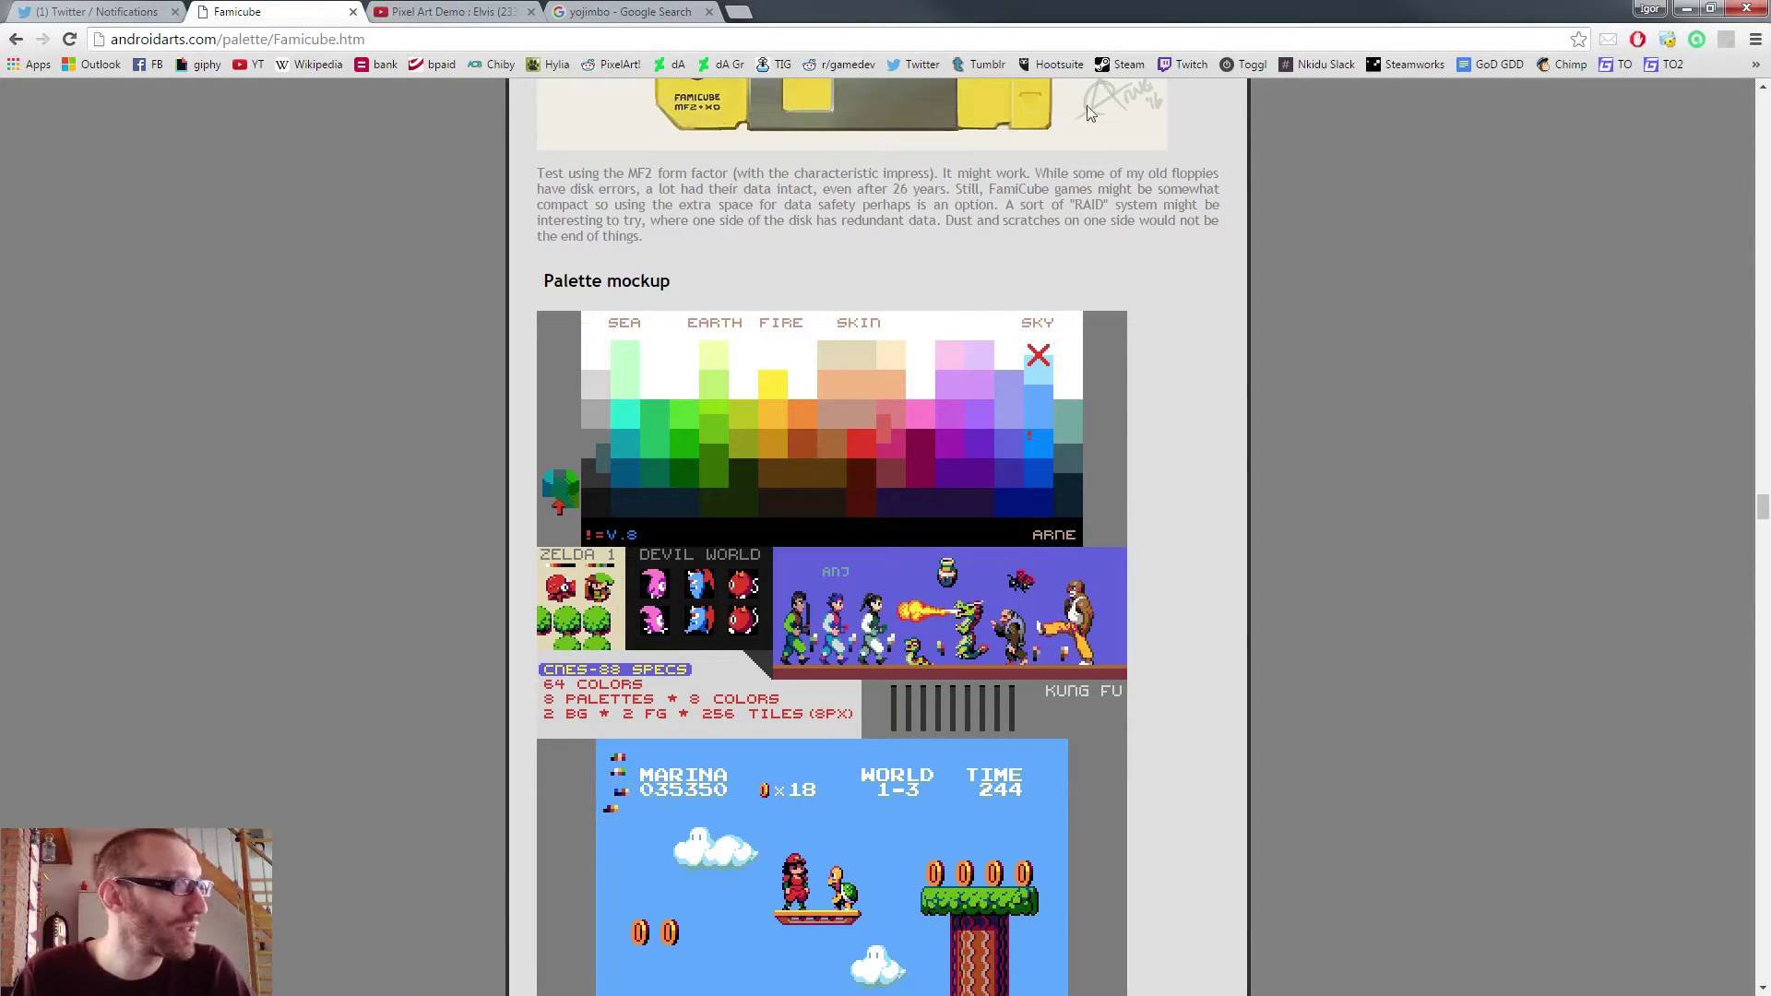
# Switch from Chrome back to the Photoshop drawing 234.psd.
pyautogui.hotkey('alt', 'Tab')
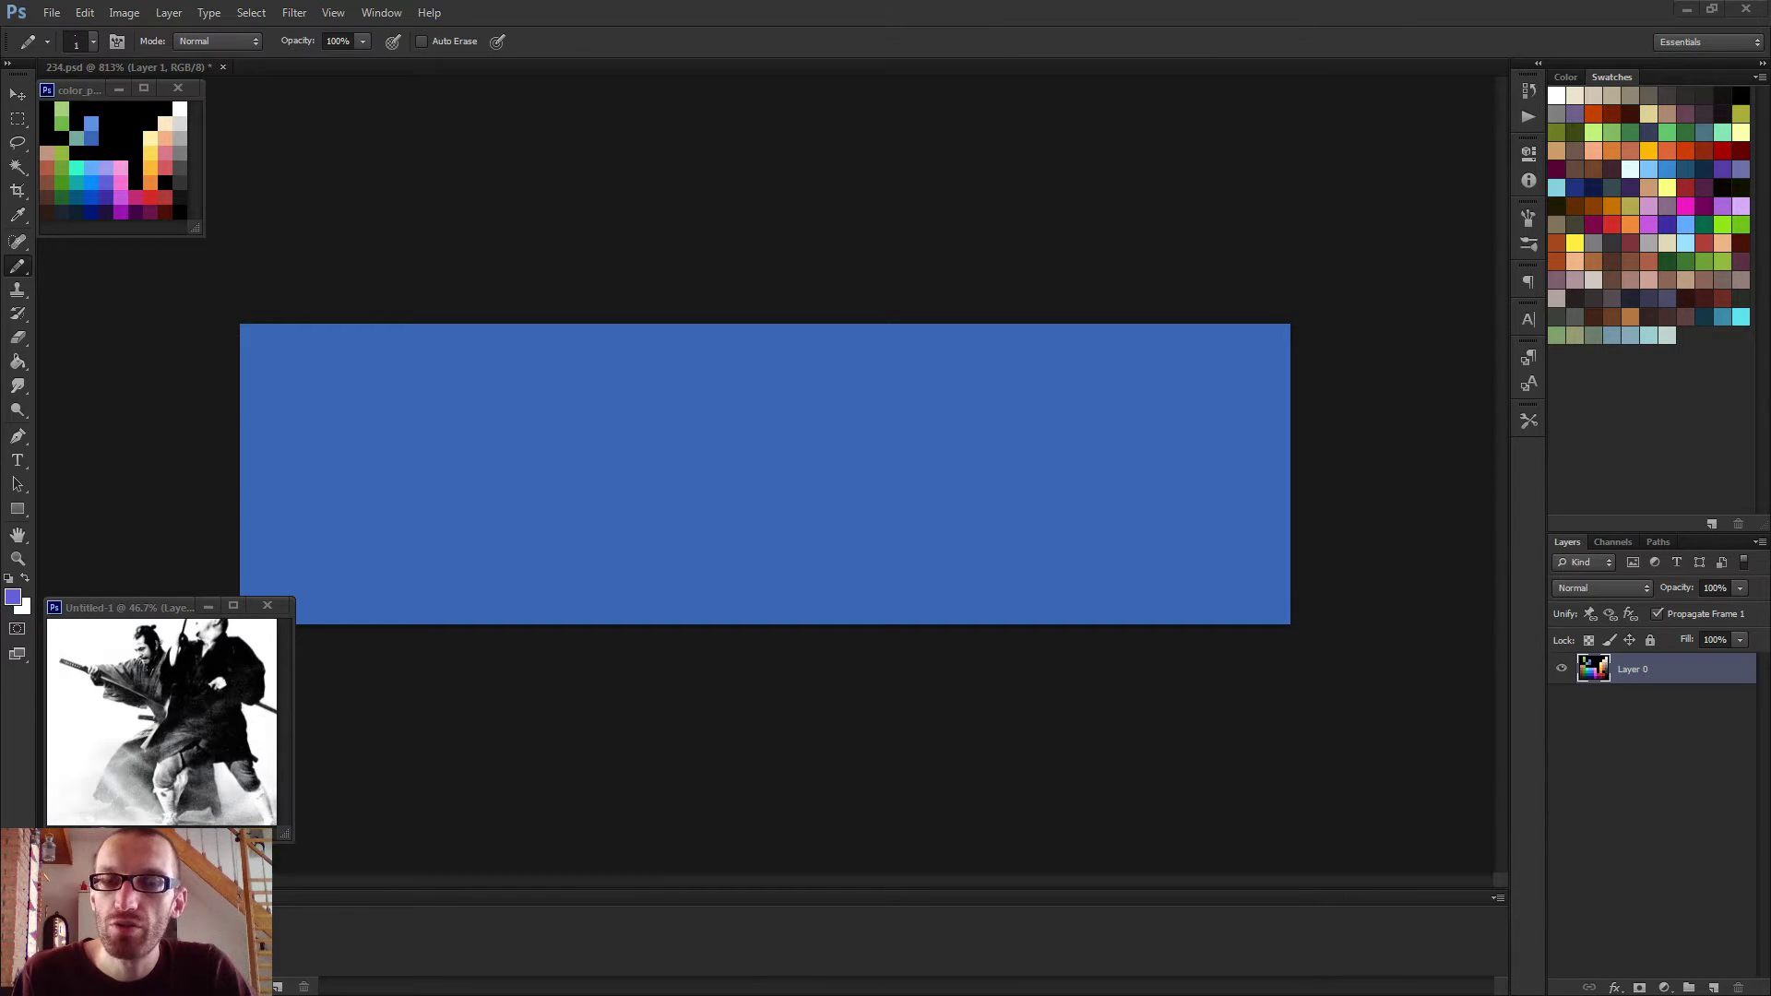
# In 234.psd, stamp an 11-pixel round red dot near the canvas centre.
pyautogui.click(894, 252)
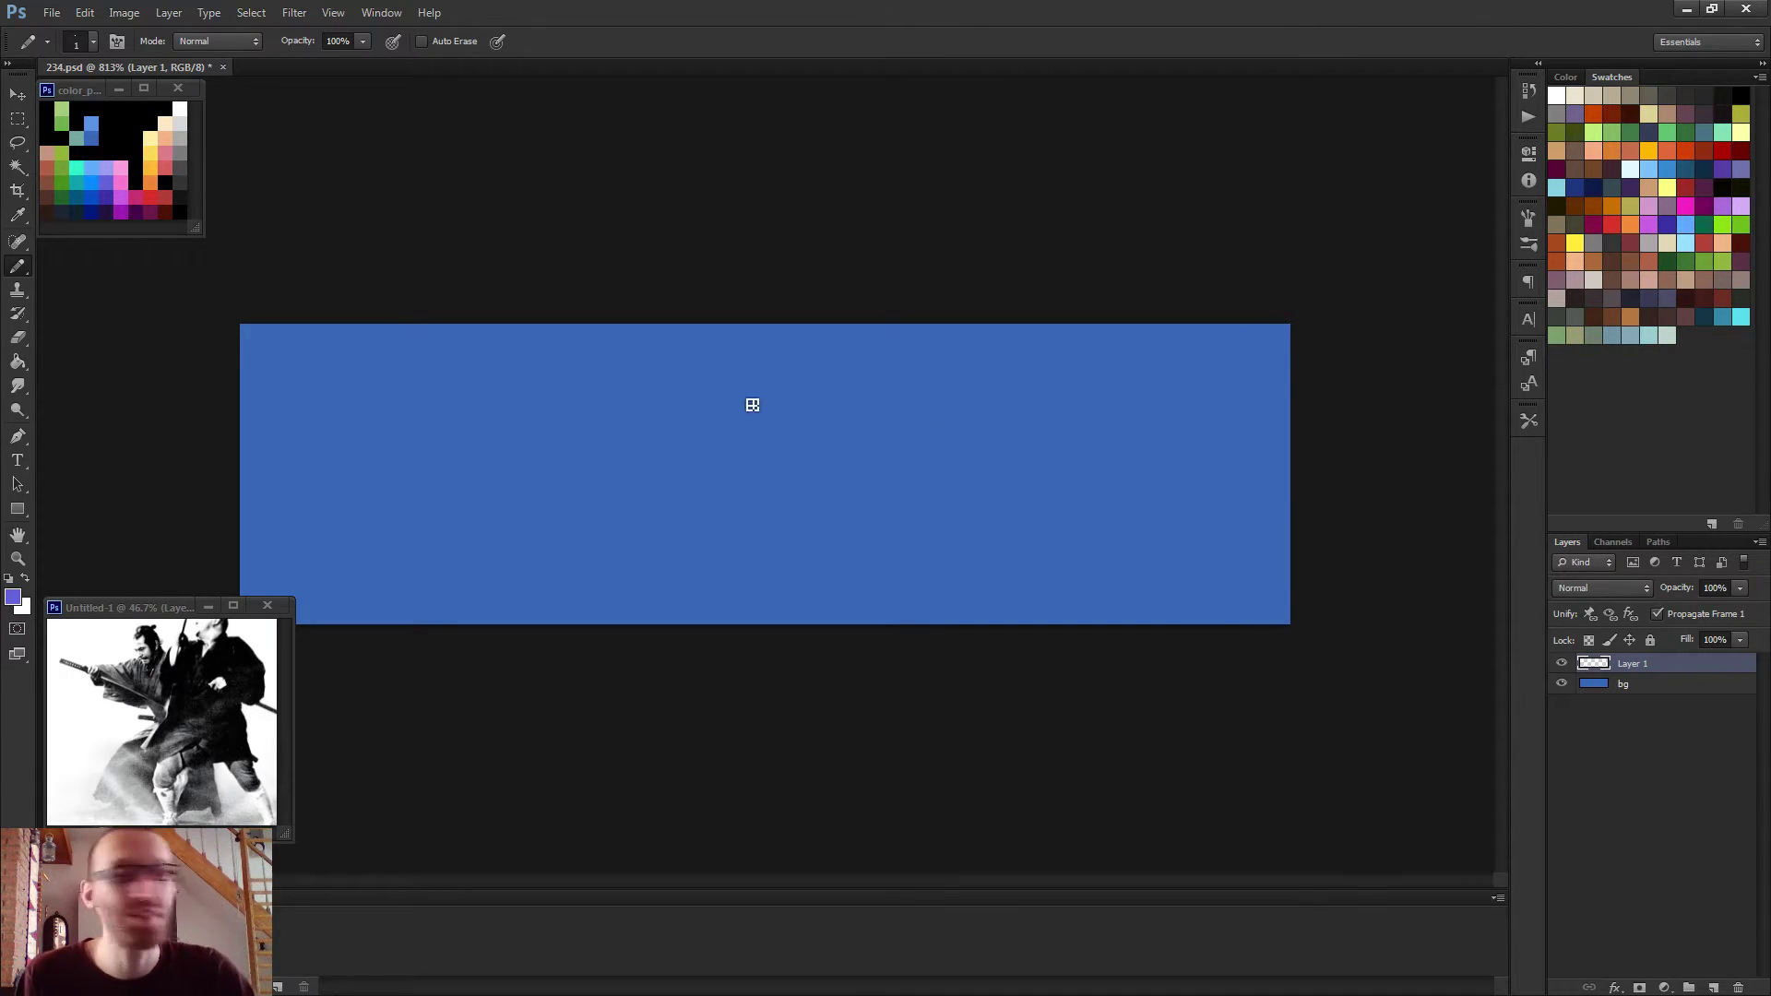
pyautogui.scroll(2, 835, 479)
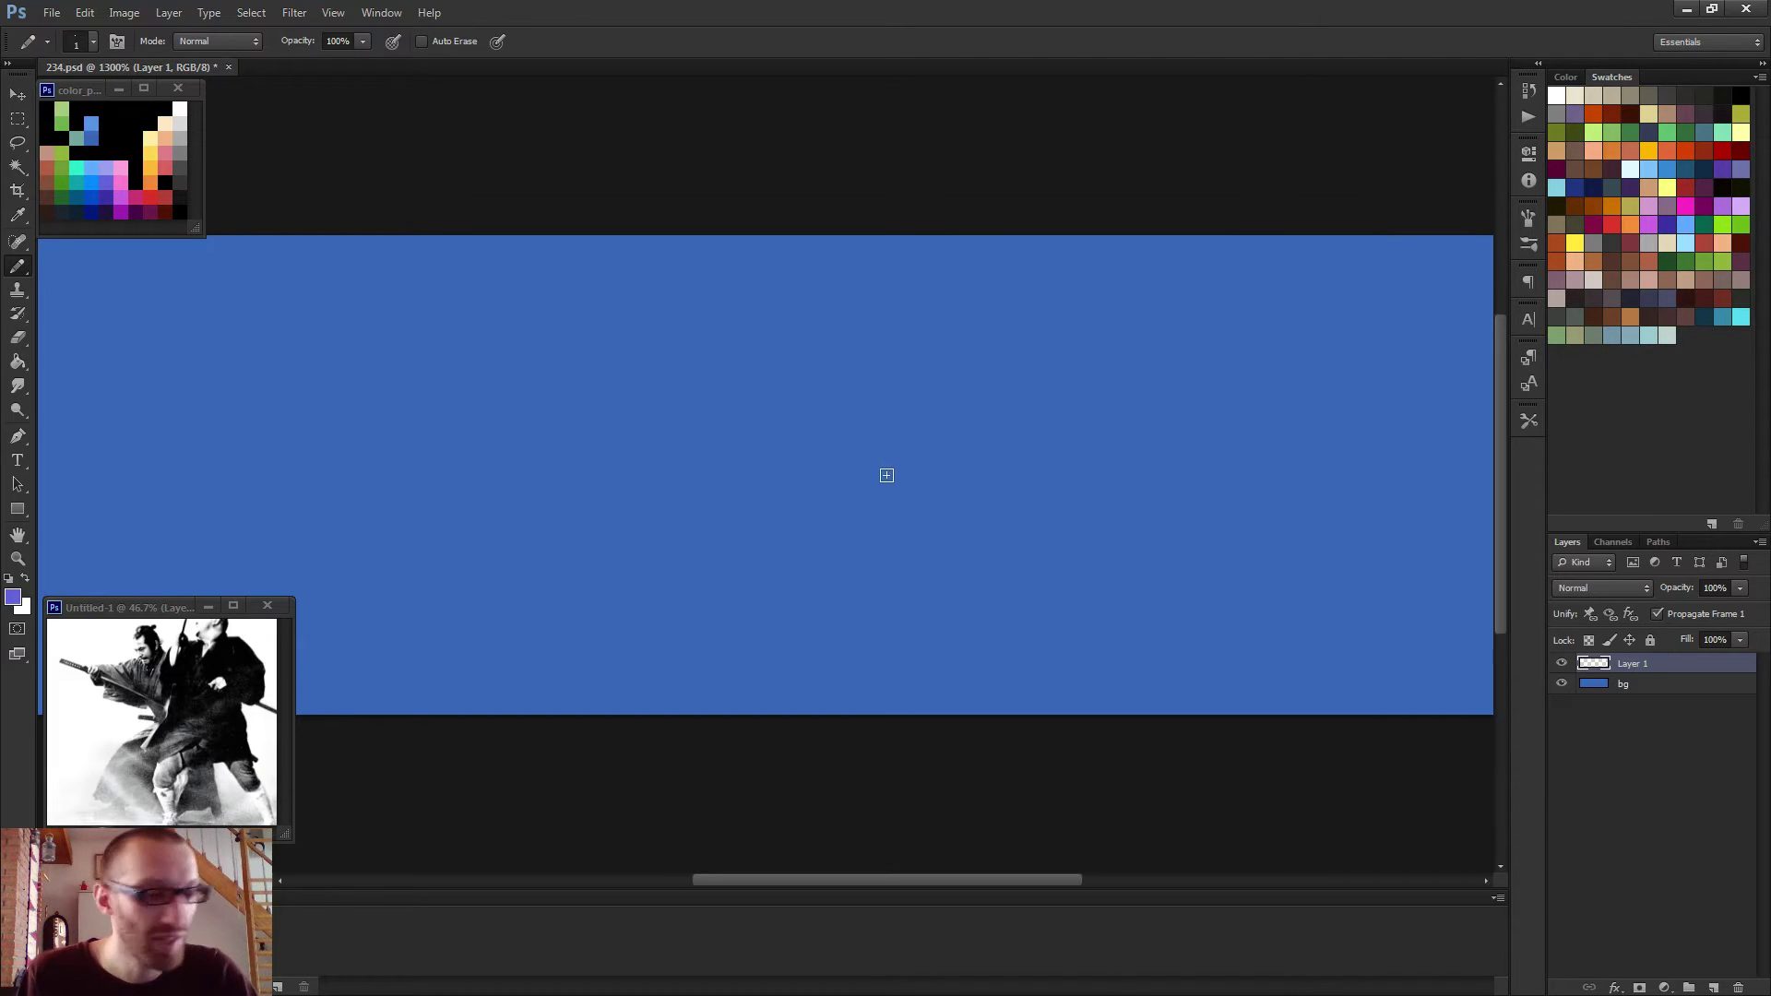
pyautogui.keyDown('alt'); pyautogui.click(172, 191); pyautogui.keyUp('alt')
pyautogui.moveTo(692, 534)
pyautogui.mouseDown()
pyautogui.moveTo(777, 509)
pyautogui.moveTo(747, 514)
pyautogui.mouseUp()
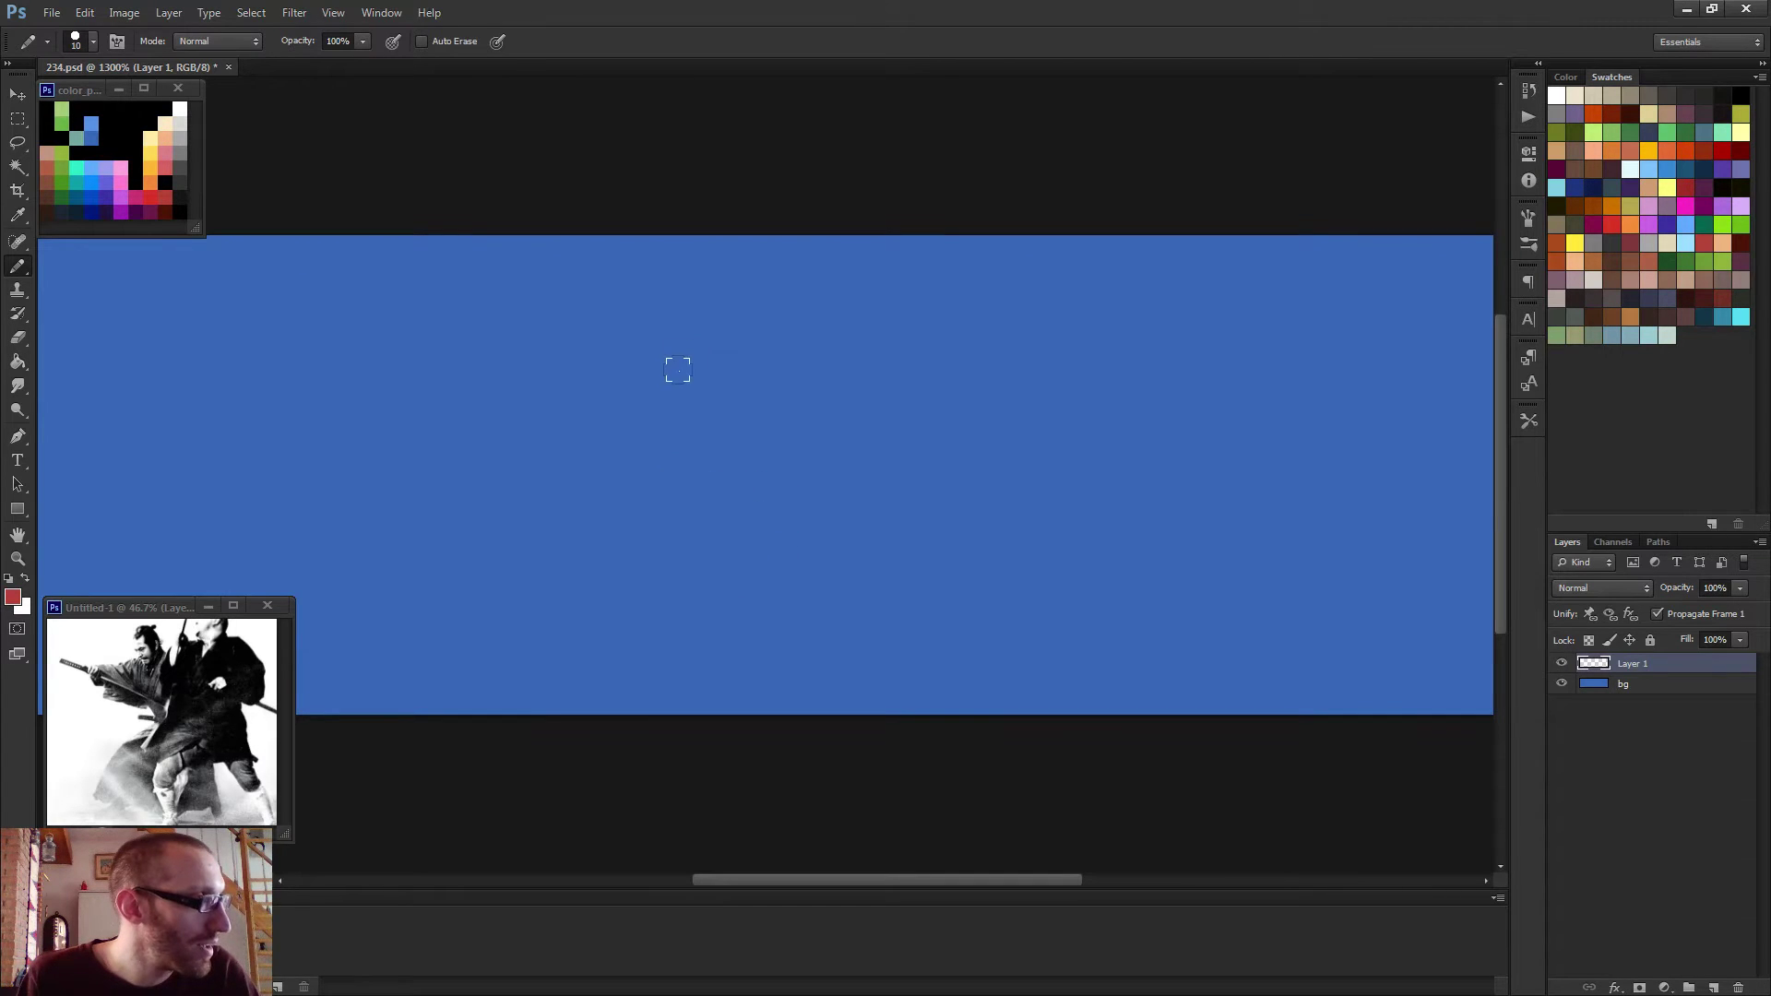
pyautogui.click(723, 411)
# Erase the red dot's top rows to give it a flat top.
pyautogui.scroll(2, 683, 446)
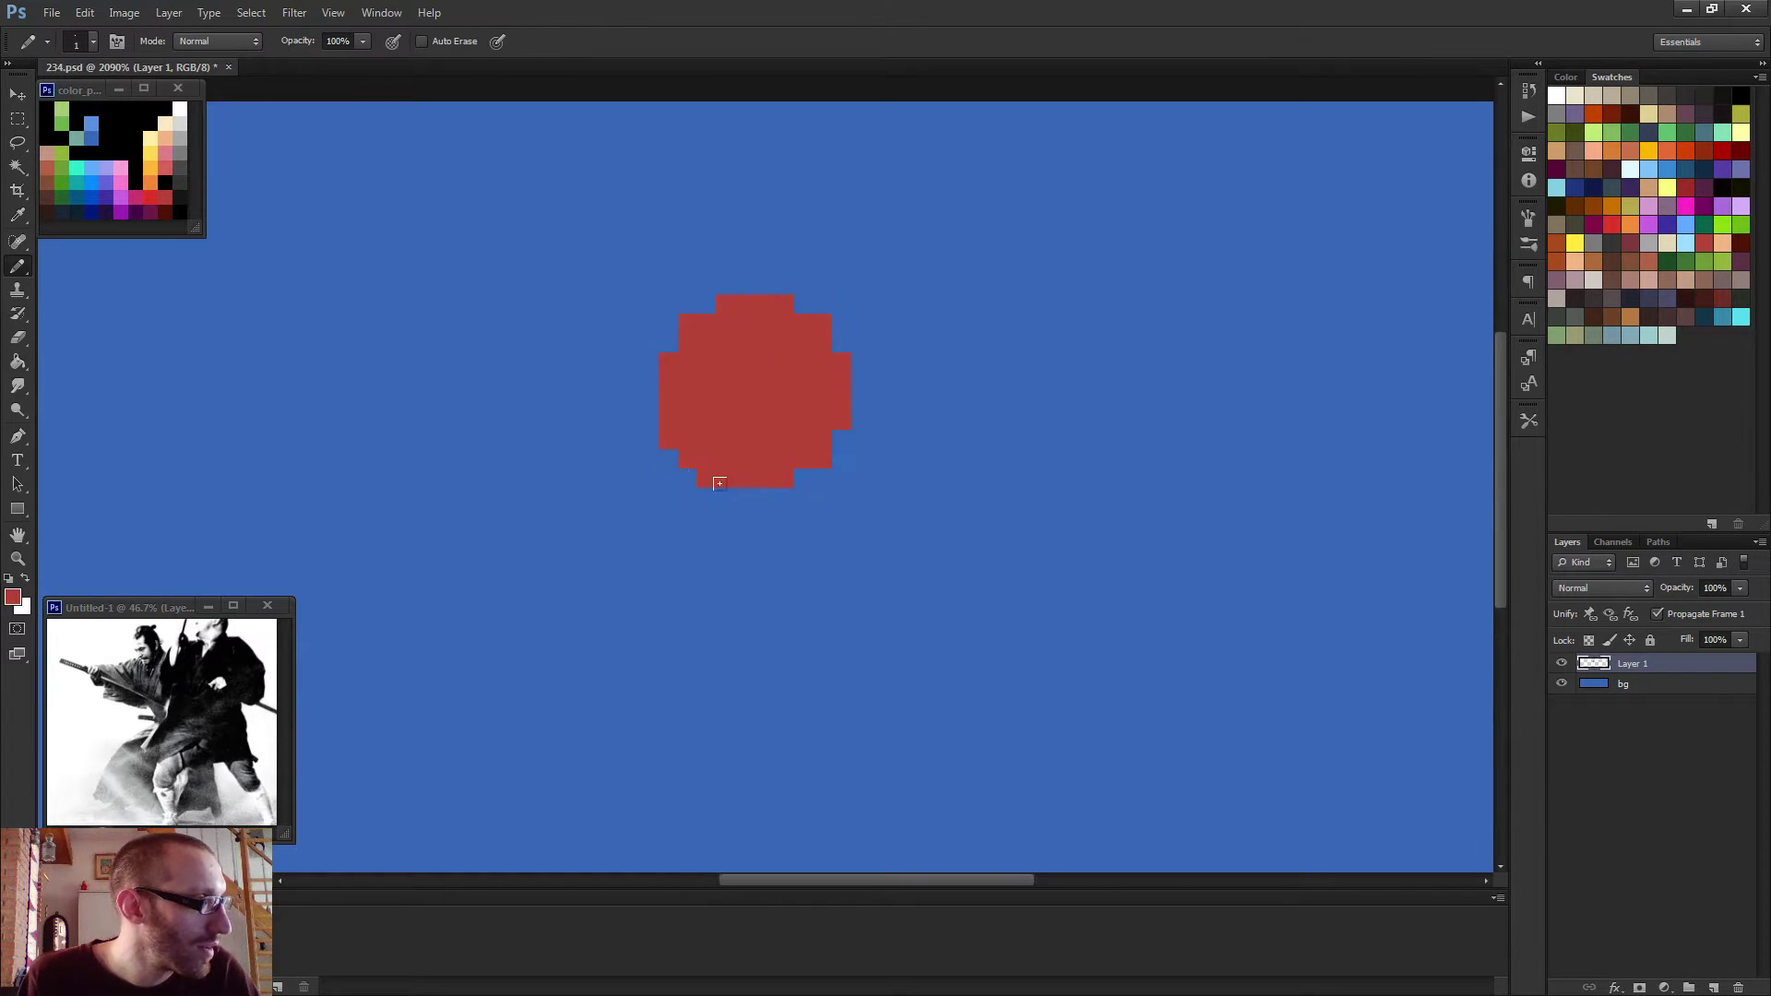
pyautogui.press('e')
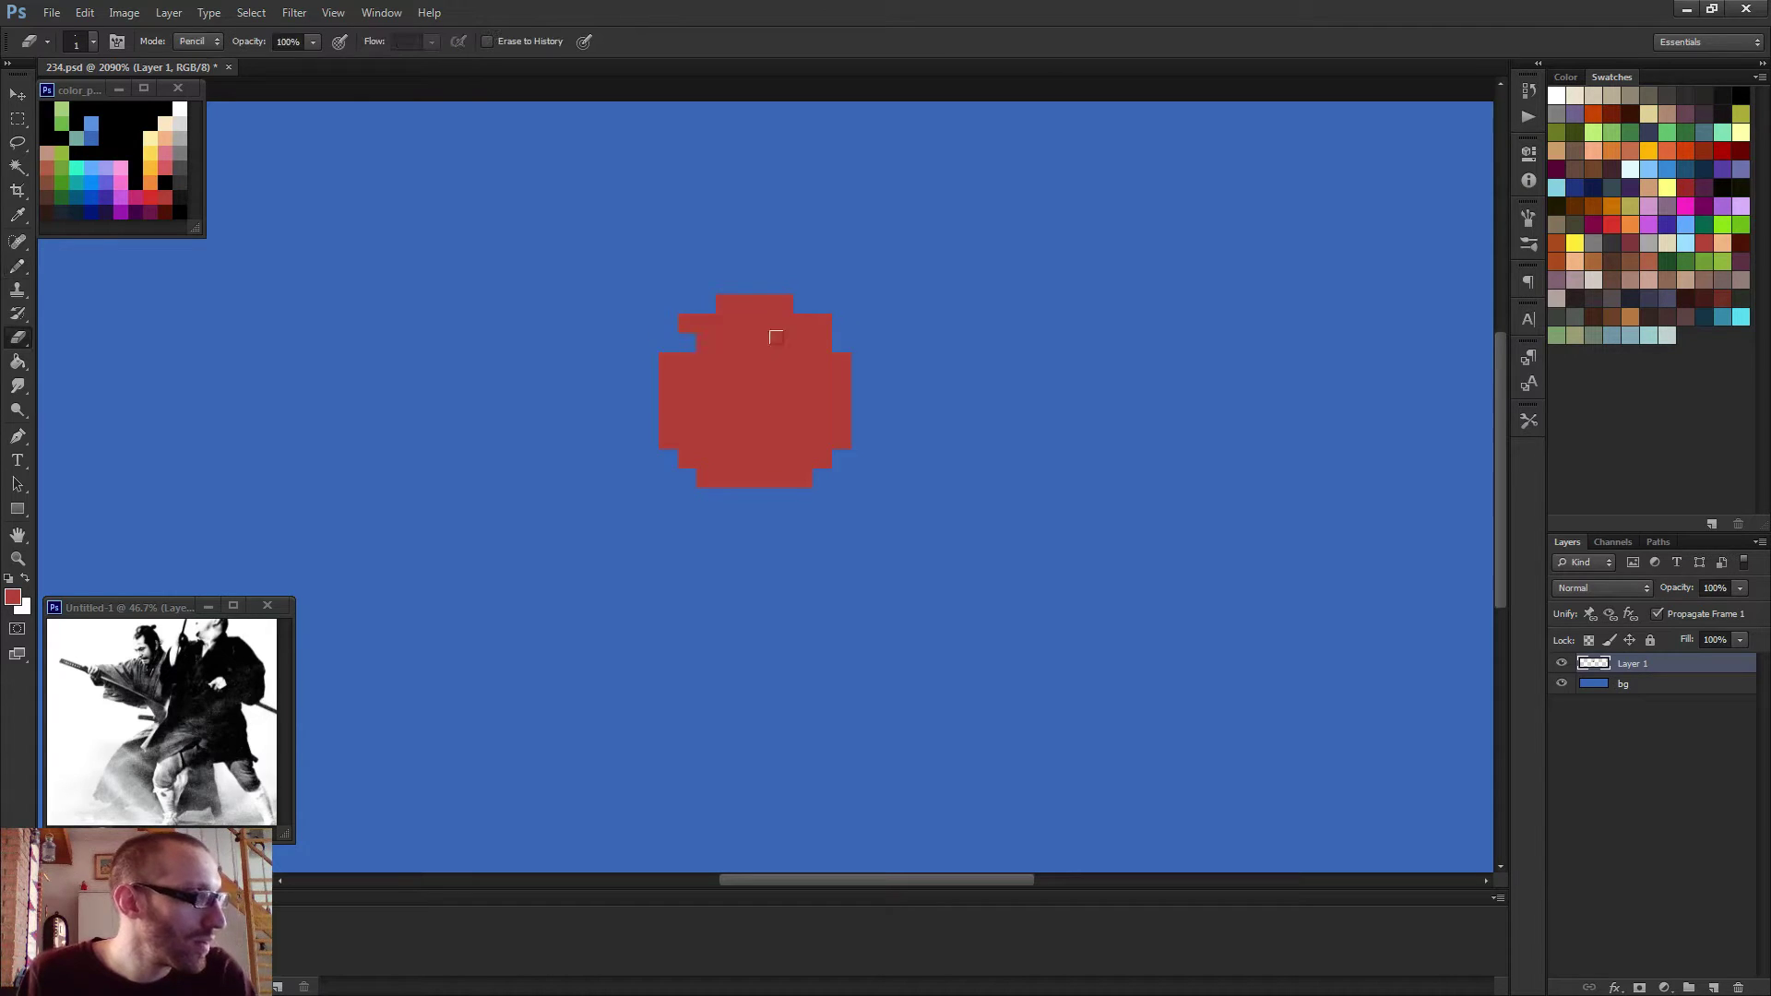
pyautogui.moveTo(680, 303); pyautogui.dragTo(785, 336)
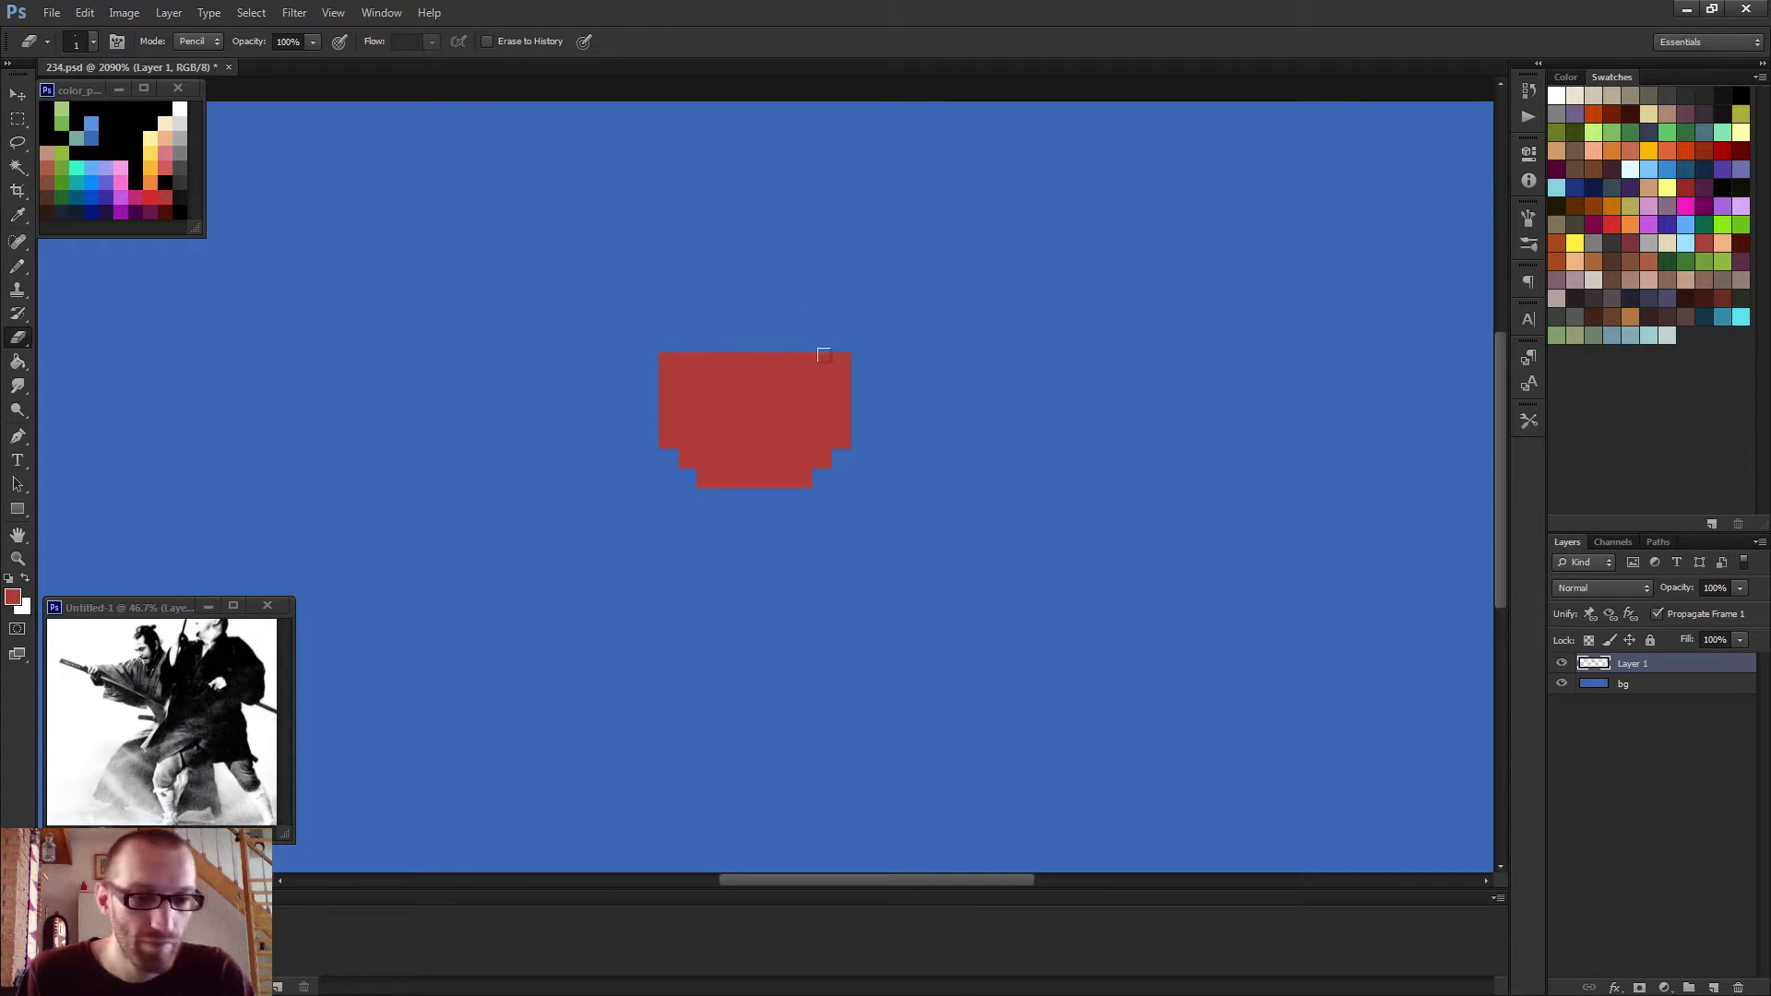
pyautogui.press('b')
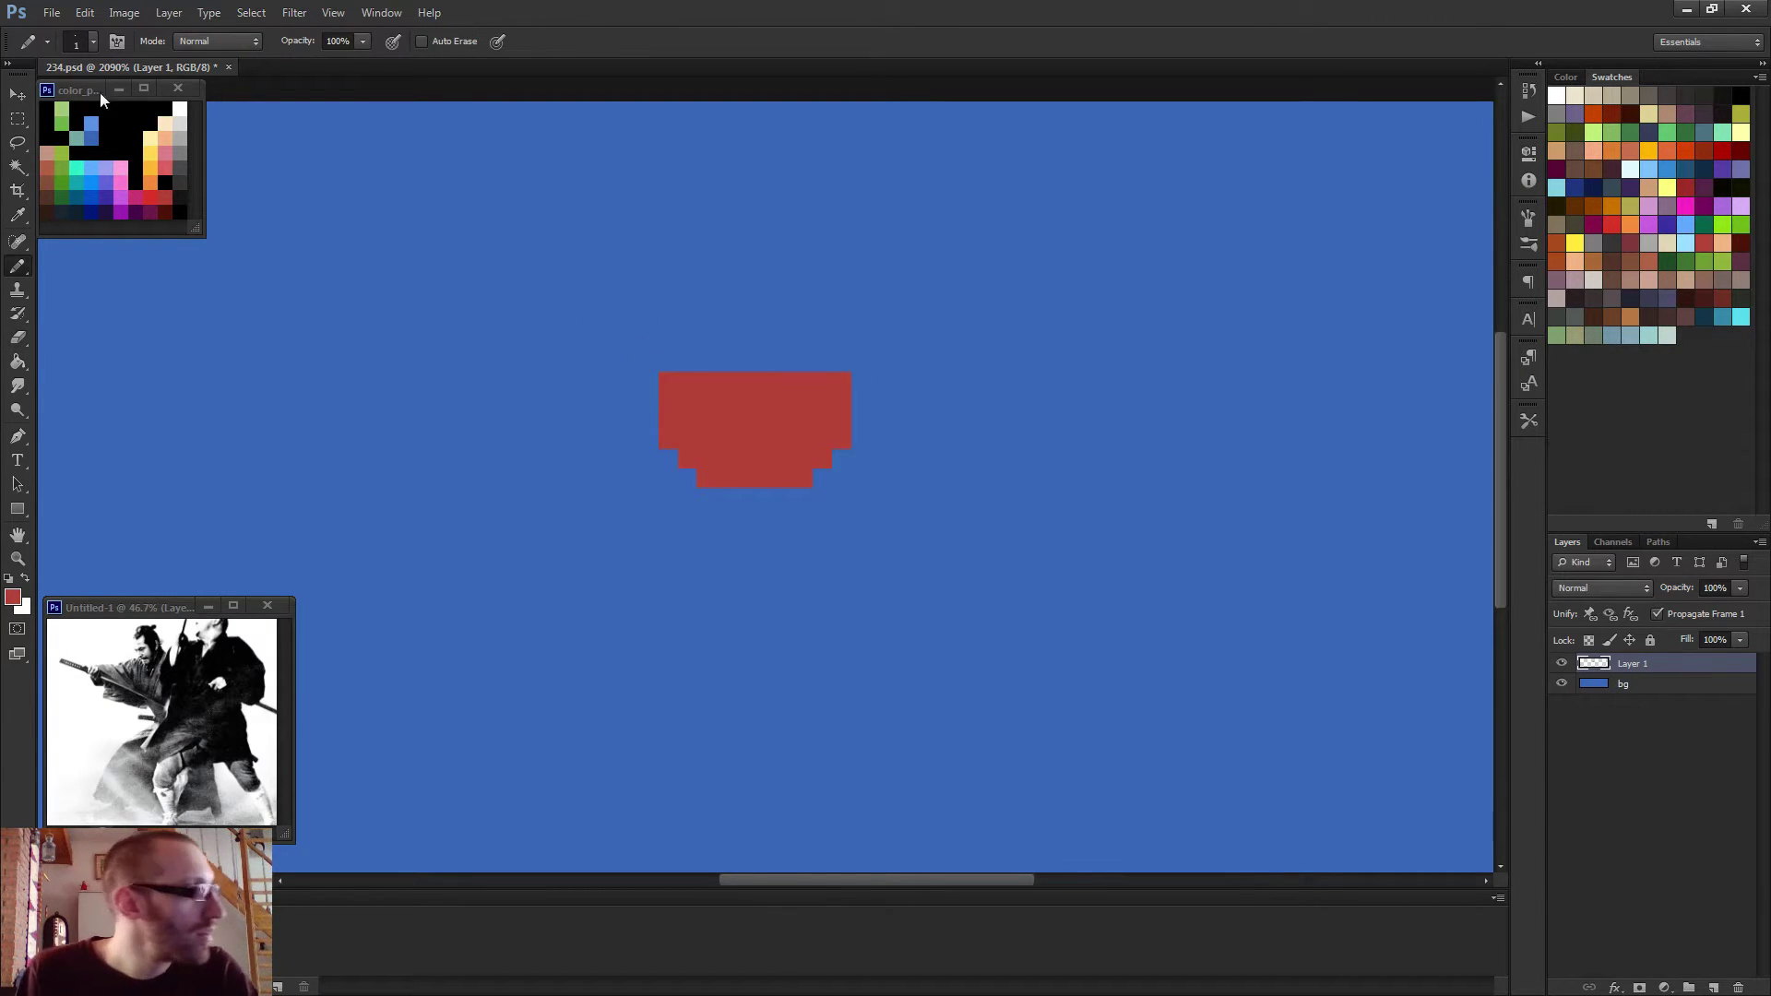
# Stamp a 16-pixel black dot around the red shape to form the head.
pyautogui.keyDown('alt'); pyautogui.click(128, 138); pyautogui.keyUp('alt')
pyautogui.hotkey('ctrl', 'h')
pyautogui.moveTo(637, 408)
pyautogui.mouseDown()
pyautogui.moveTo(796, 437)
pyautogui.moveTo(771, 439)
pyautogui.mouseUp()
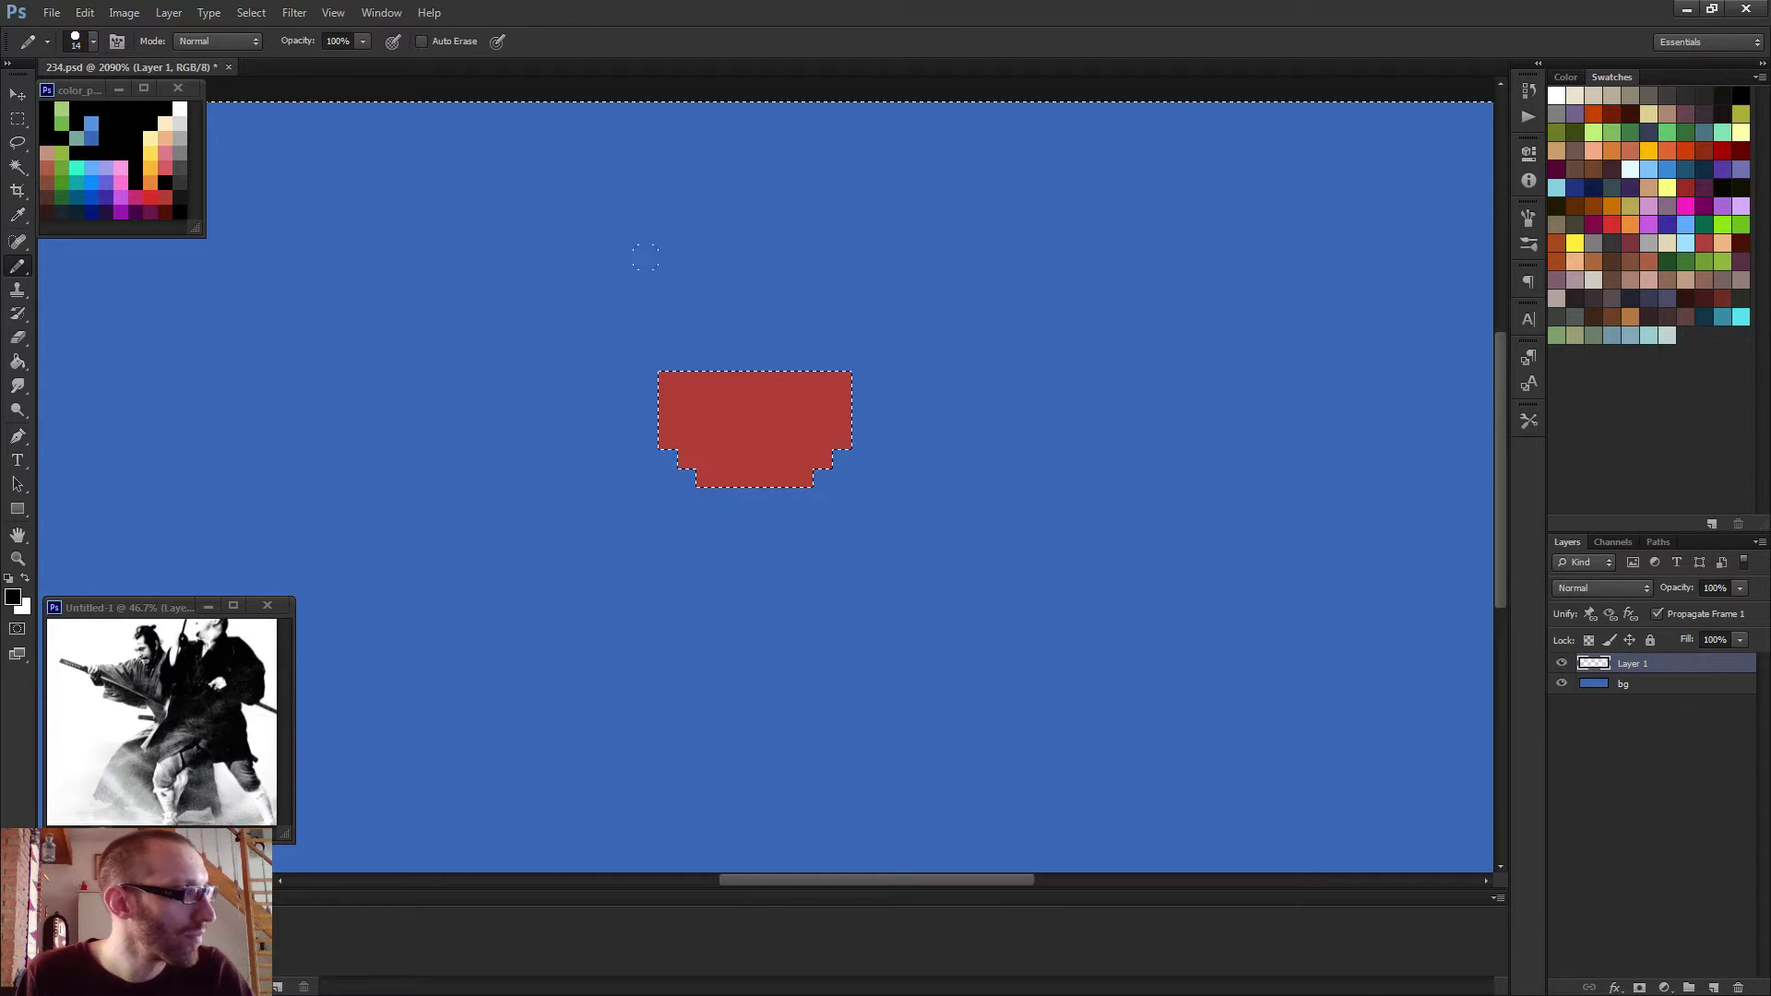
pyautogui.click(775, 371)
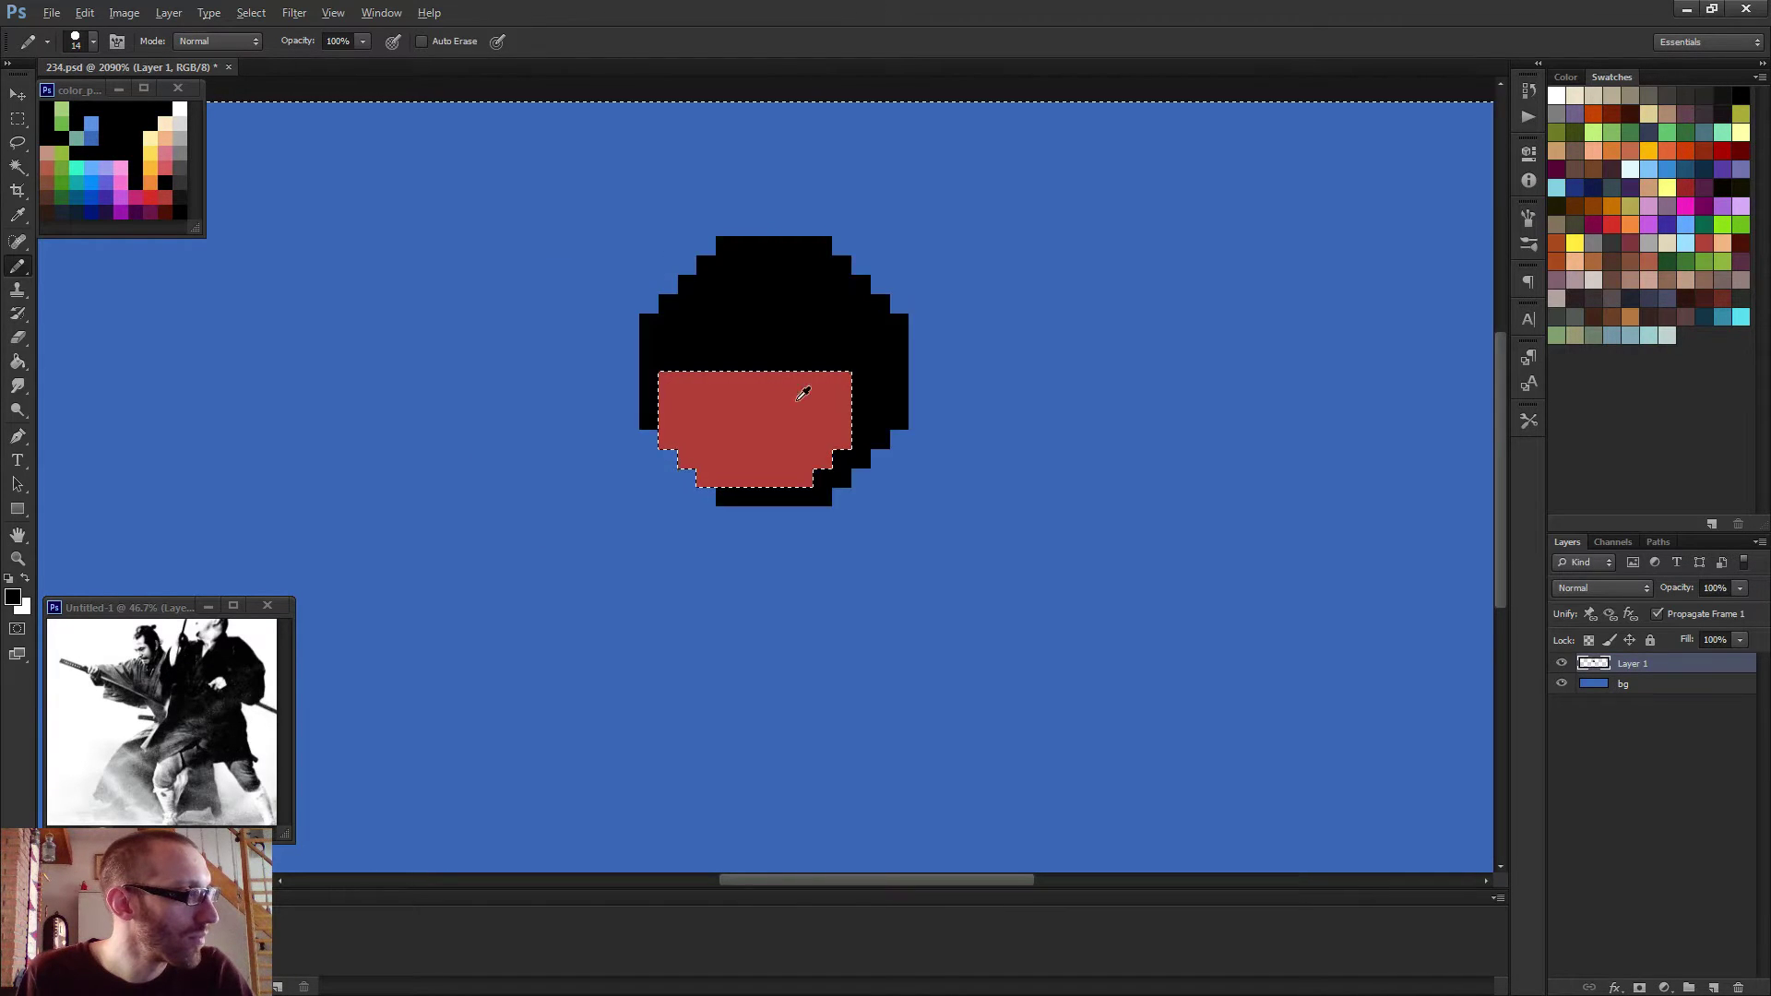
# Trim the head's bottom row, smooth its upper edges pixel by pixel, and sample the face red.
pyautogui.press('e')
pyautogui.moveTo(725, 497); pyautogui.dragTo(823, 497)
pyautogui.press('b')
pyautogui.click(705, 242)
pyautogui.moveTo(705, 242); pyautogui.dragTo(649, 304)
pyautogui.click(841, 244)
pyautogui.moveTo(844, 258); pyautogui.dragTo(899, 303)
pyautogui.click(877, 266)
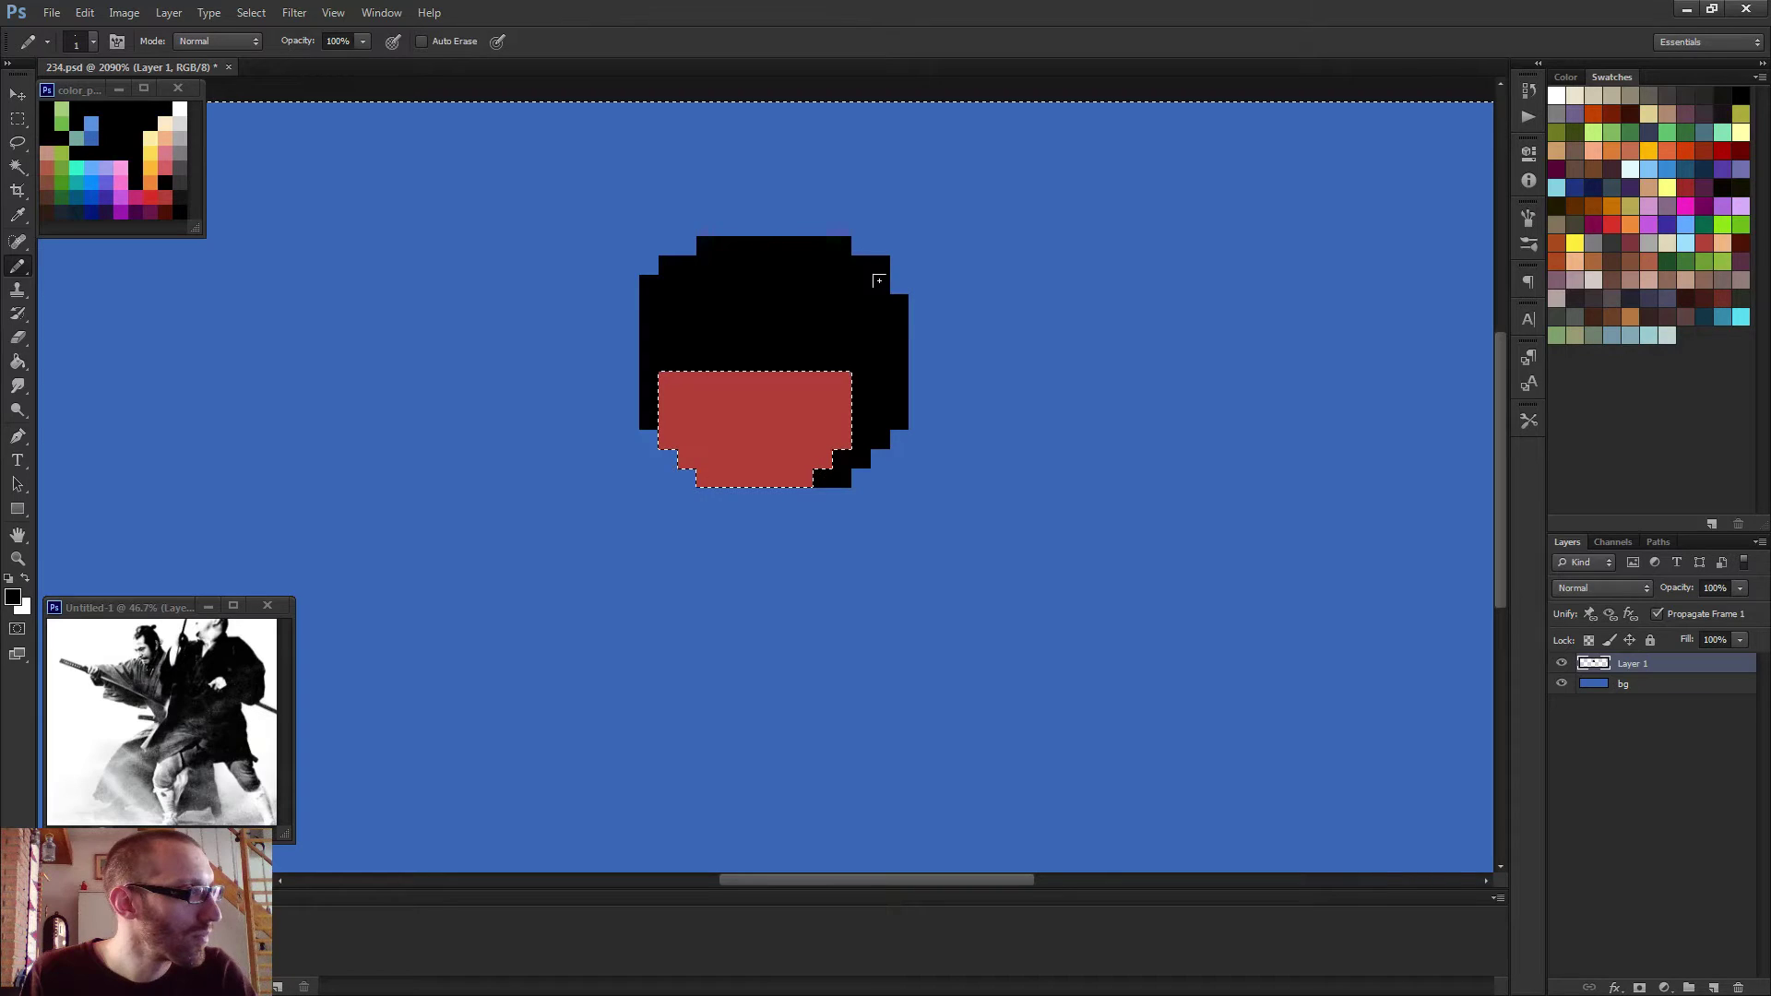
pyautogui.keyDown('alt'); pyautogui.click(750, 348); pyautogui.keyUp('alt')
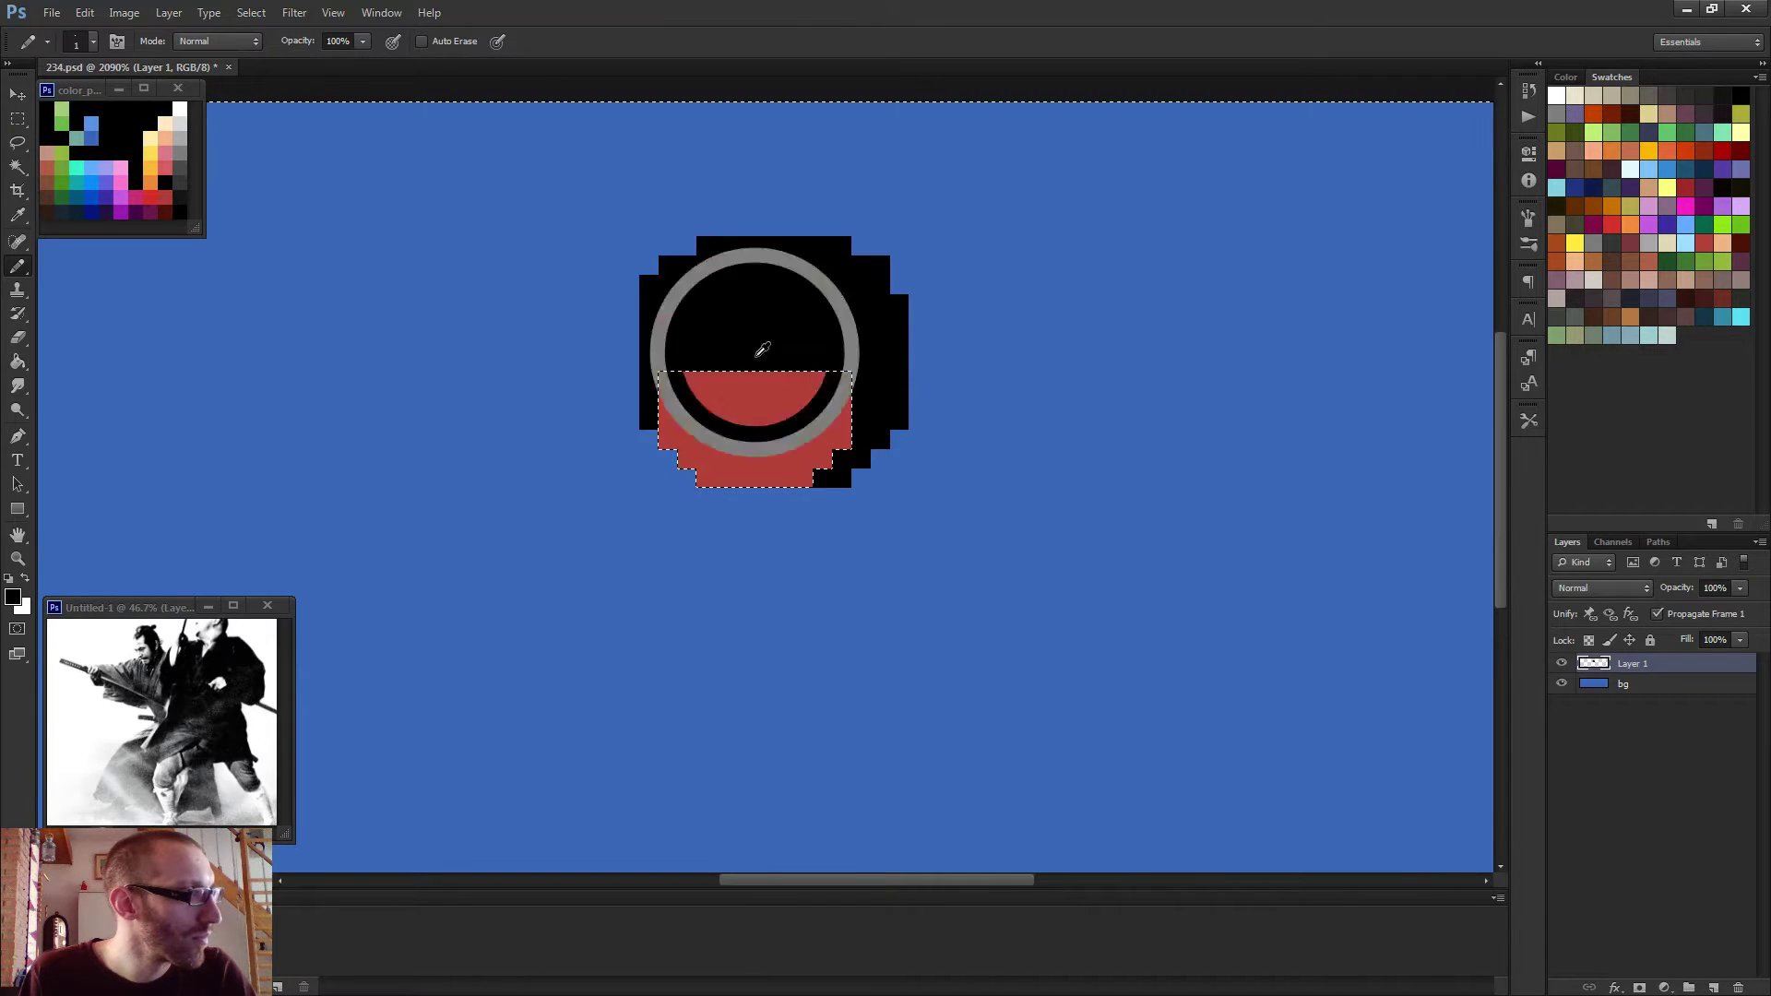
pyautogui.keyDown('alt'); pyautogui.click(803, 397); pyautogui.keyUp('alt')
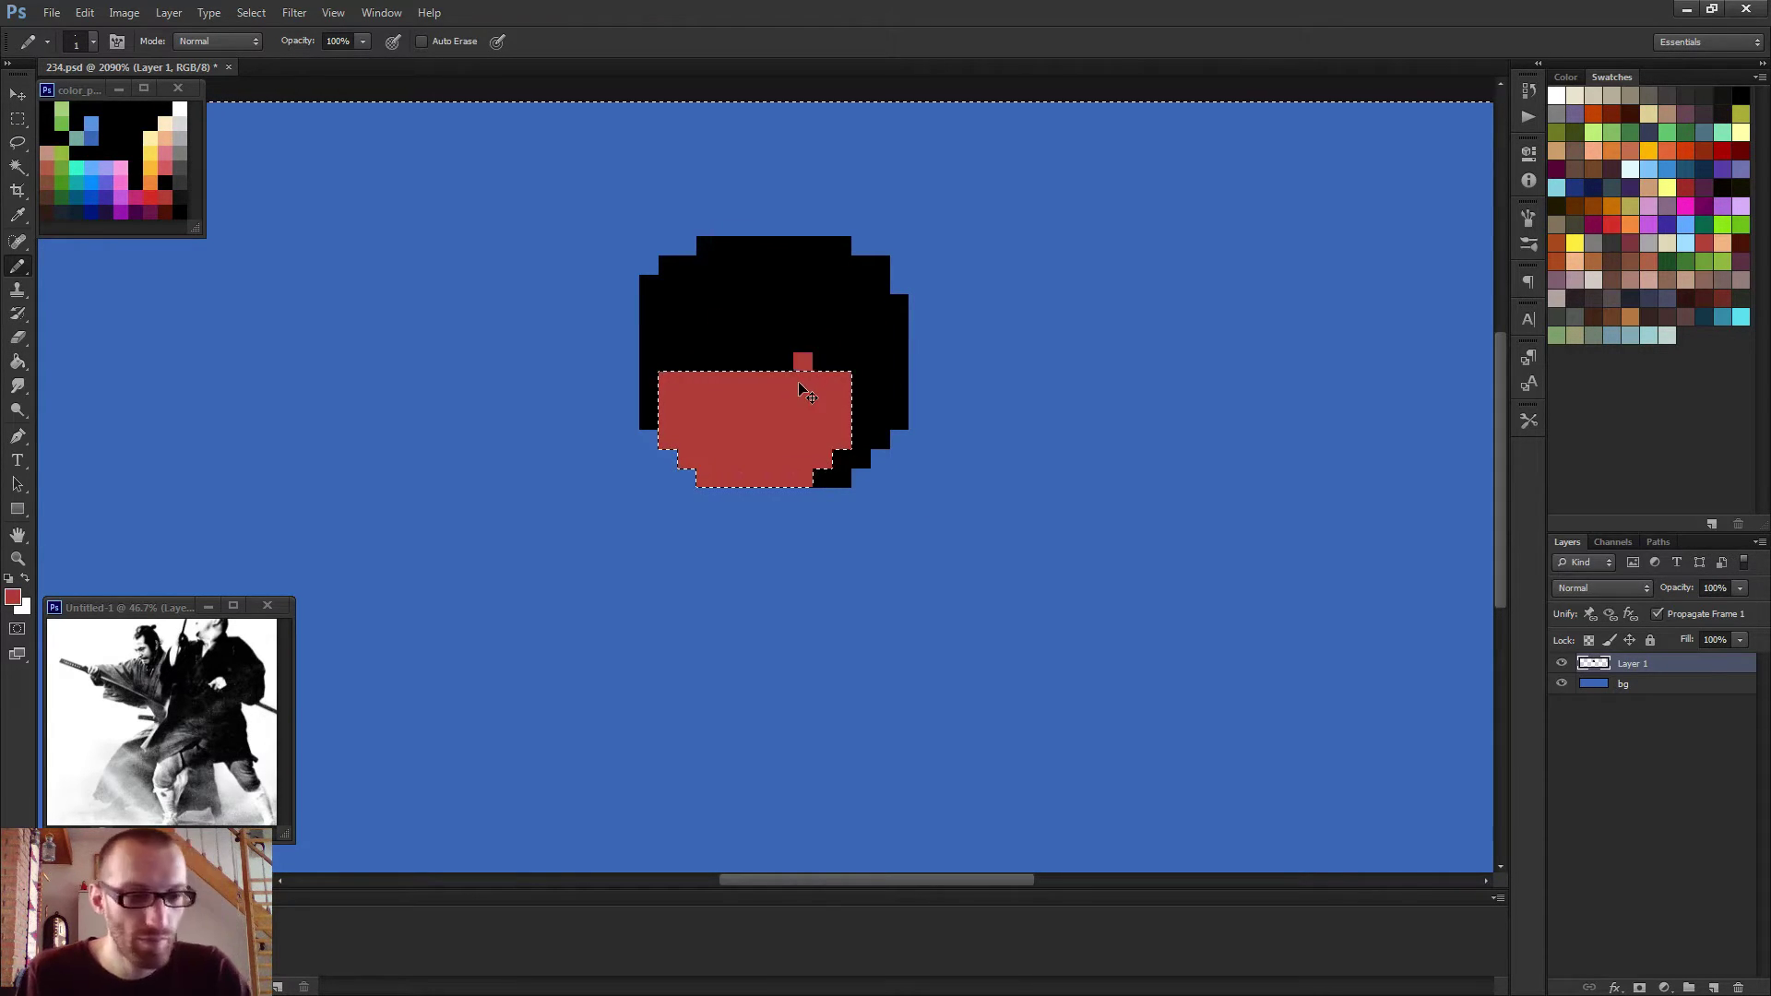
# Deselect and paint red pixels up into the hair to shape the hairline.
pyautogui.hotkey('ctrl', 'd')
pyautogui.moveTo(780, 367); pyautogui.dragTo(807, 326)
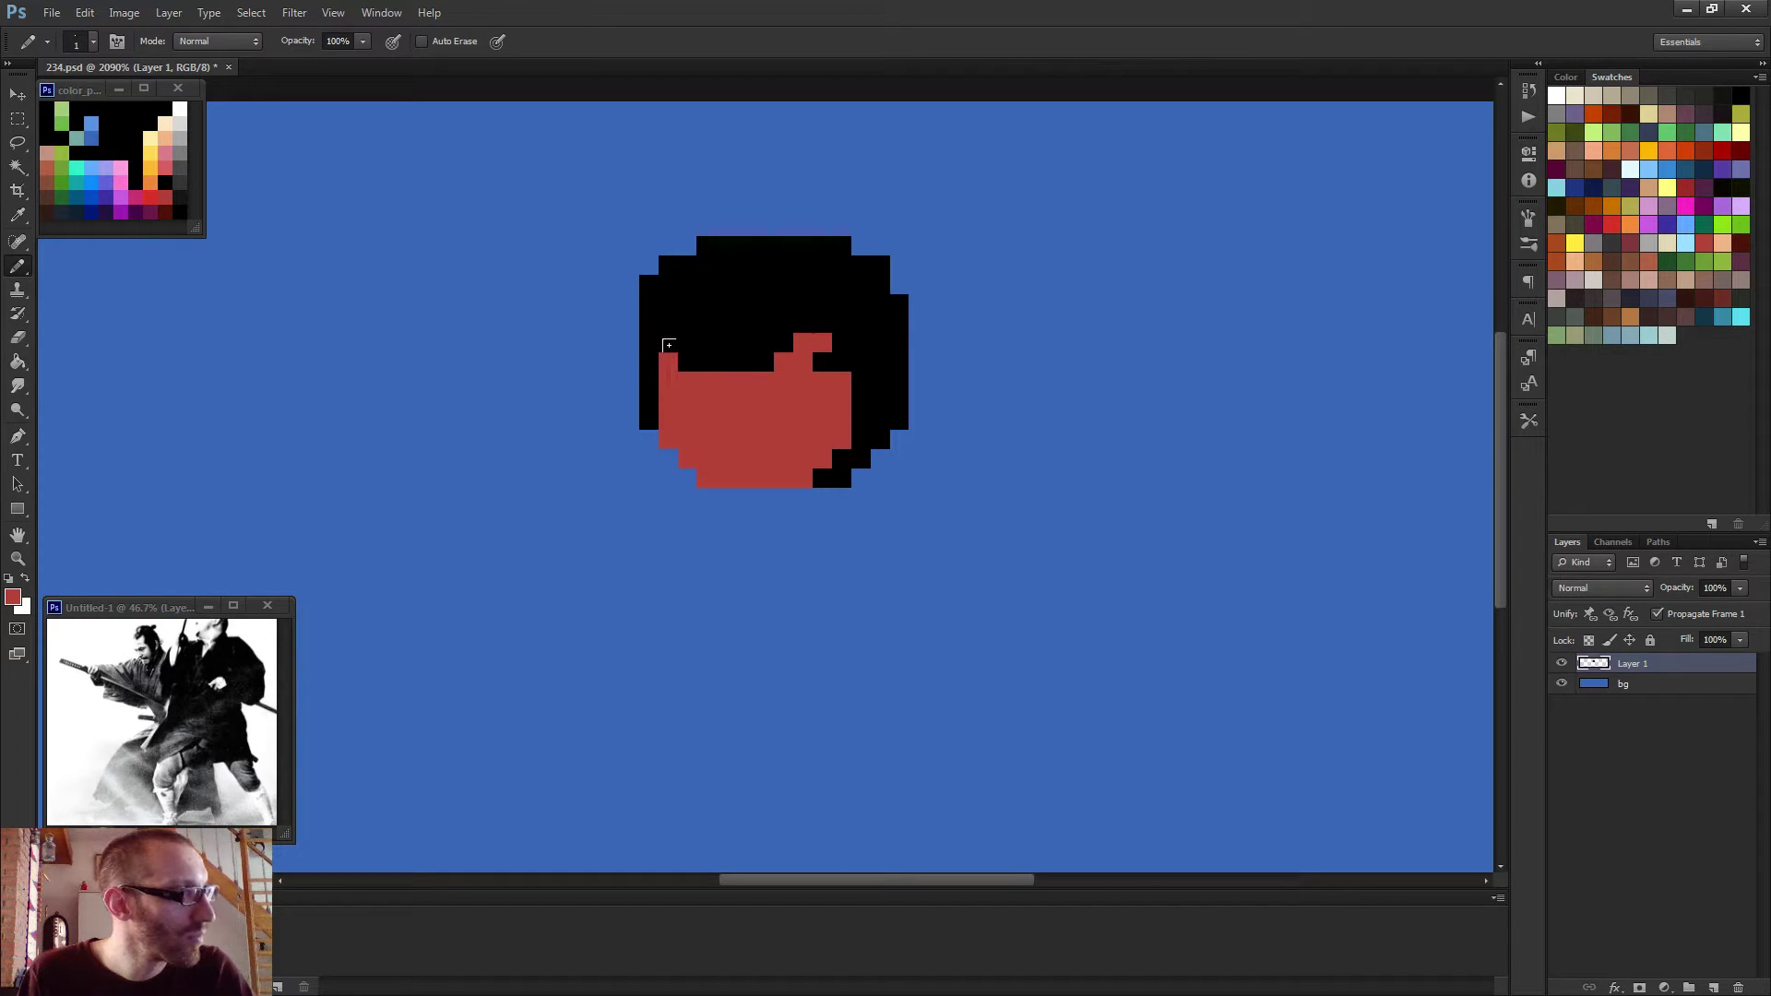
pyautogui.moveTo(669, 345); pyautogui.dragTo(673, 345)
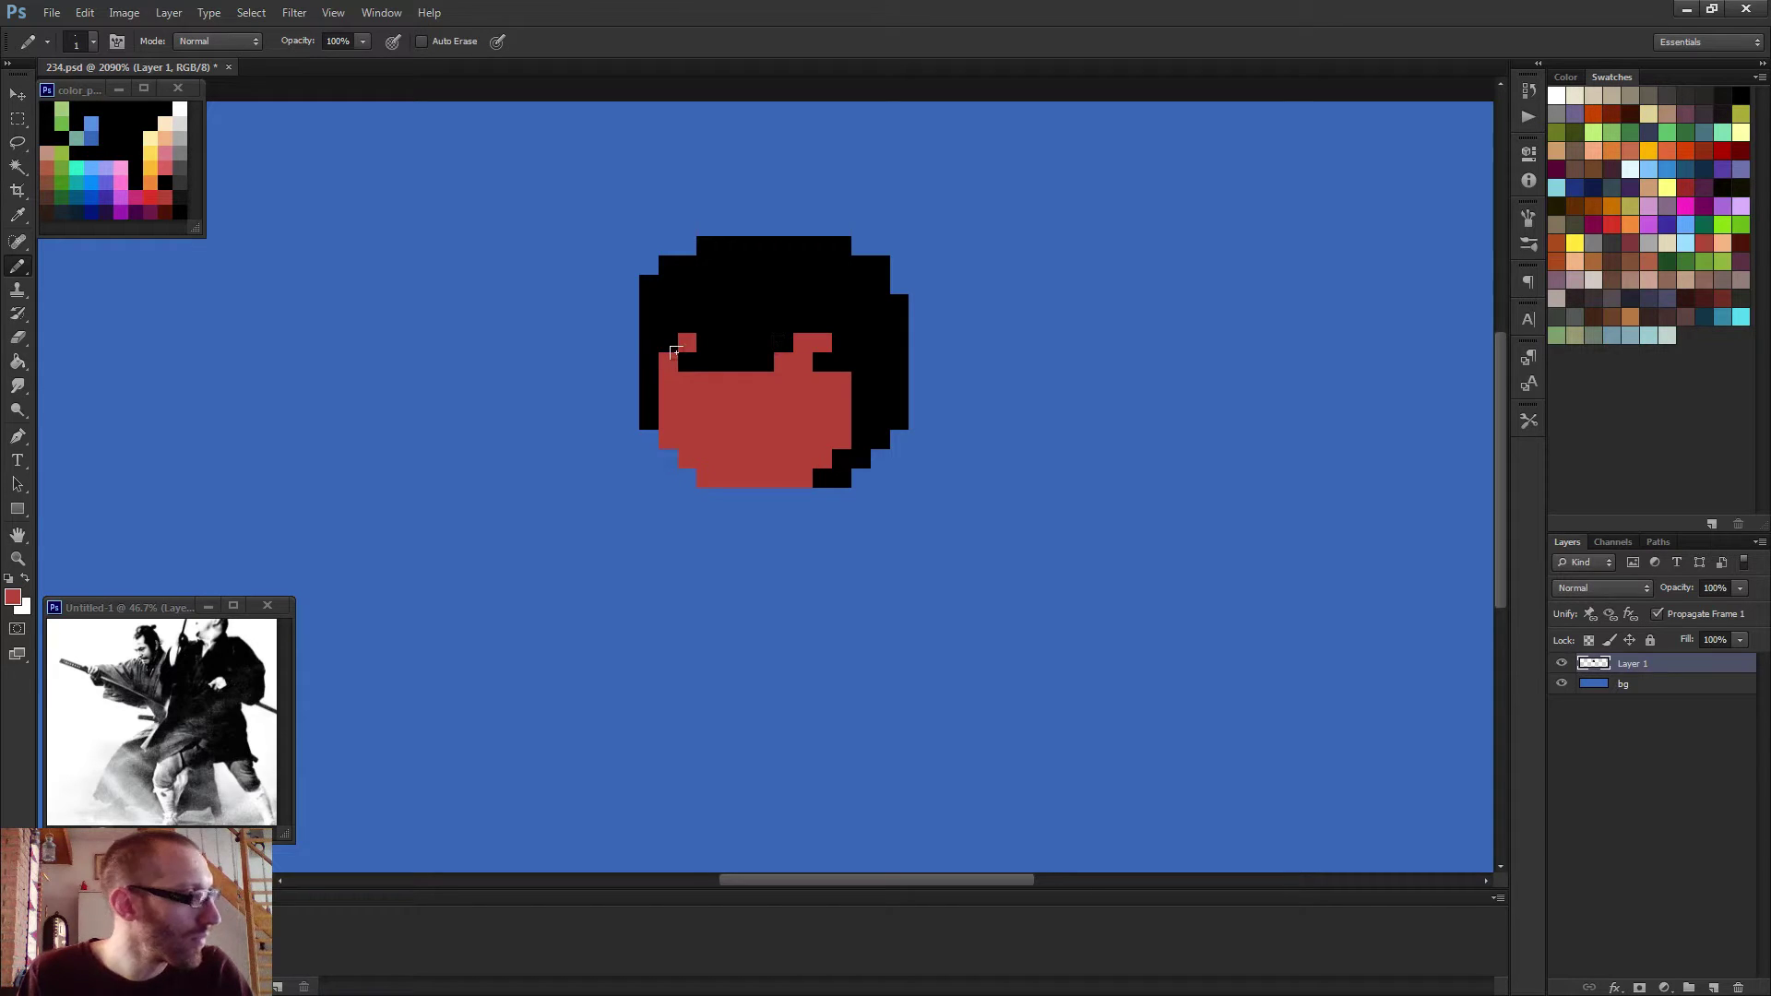
pyautogui.click(676, 352)
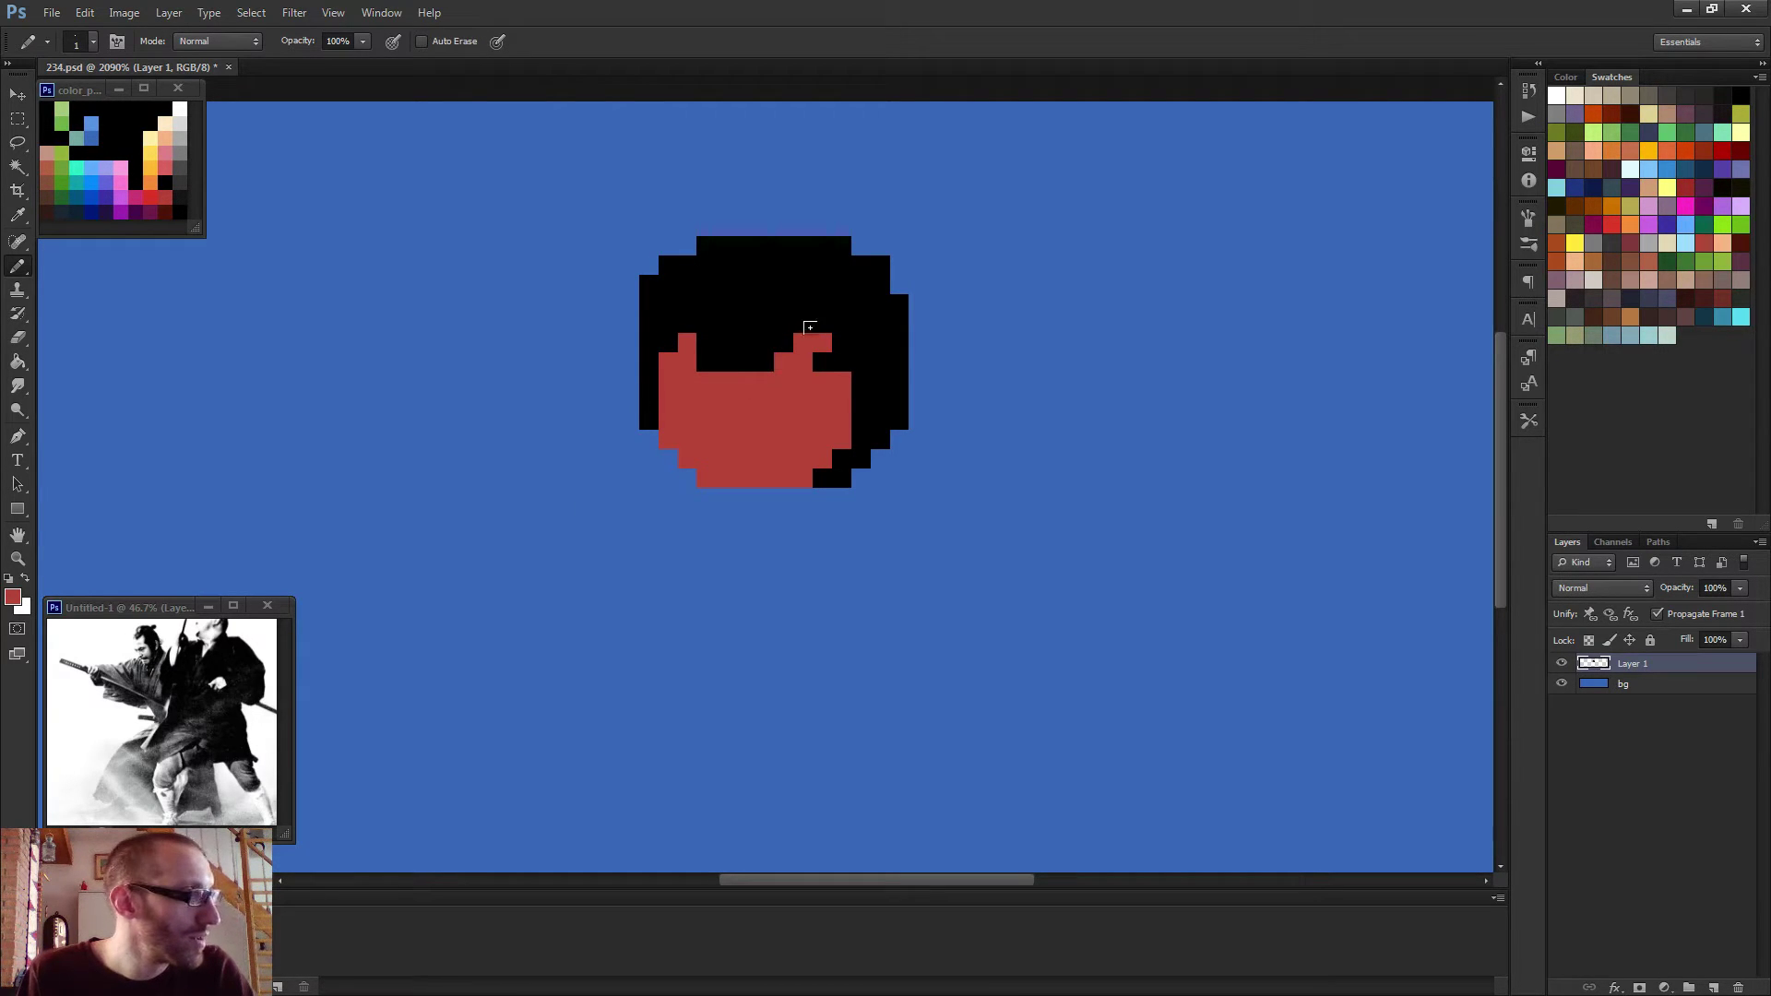
pyautogui.click(814, 325)
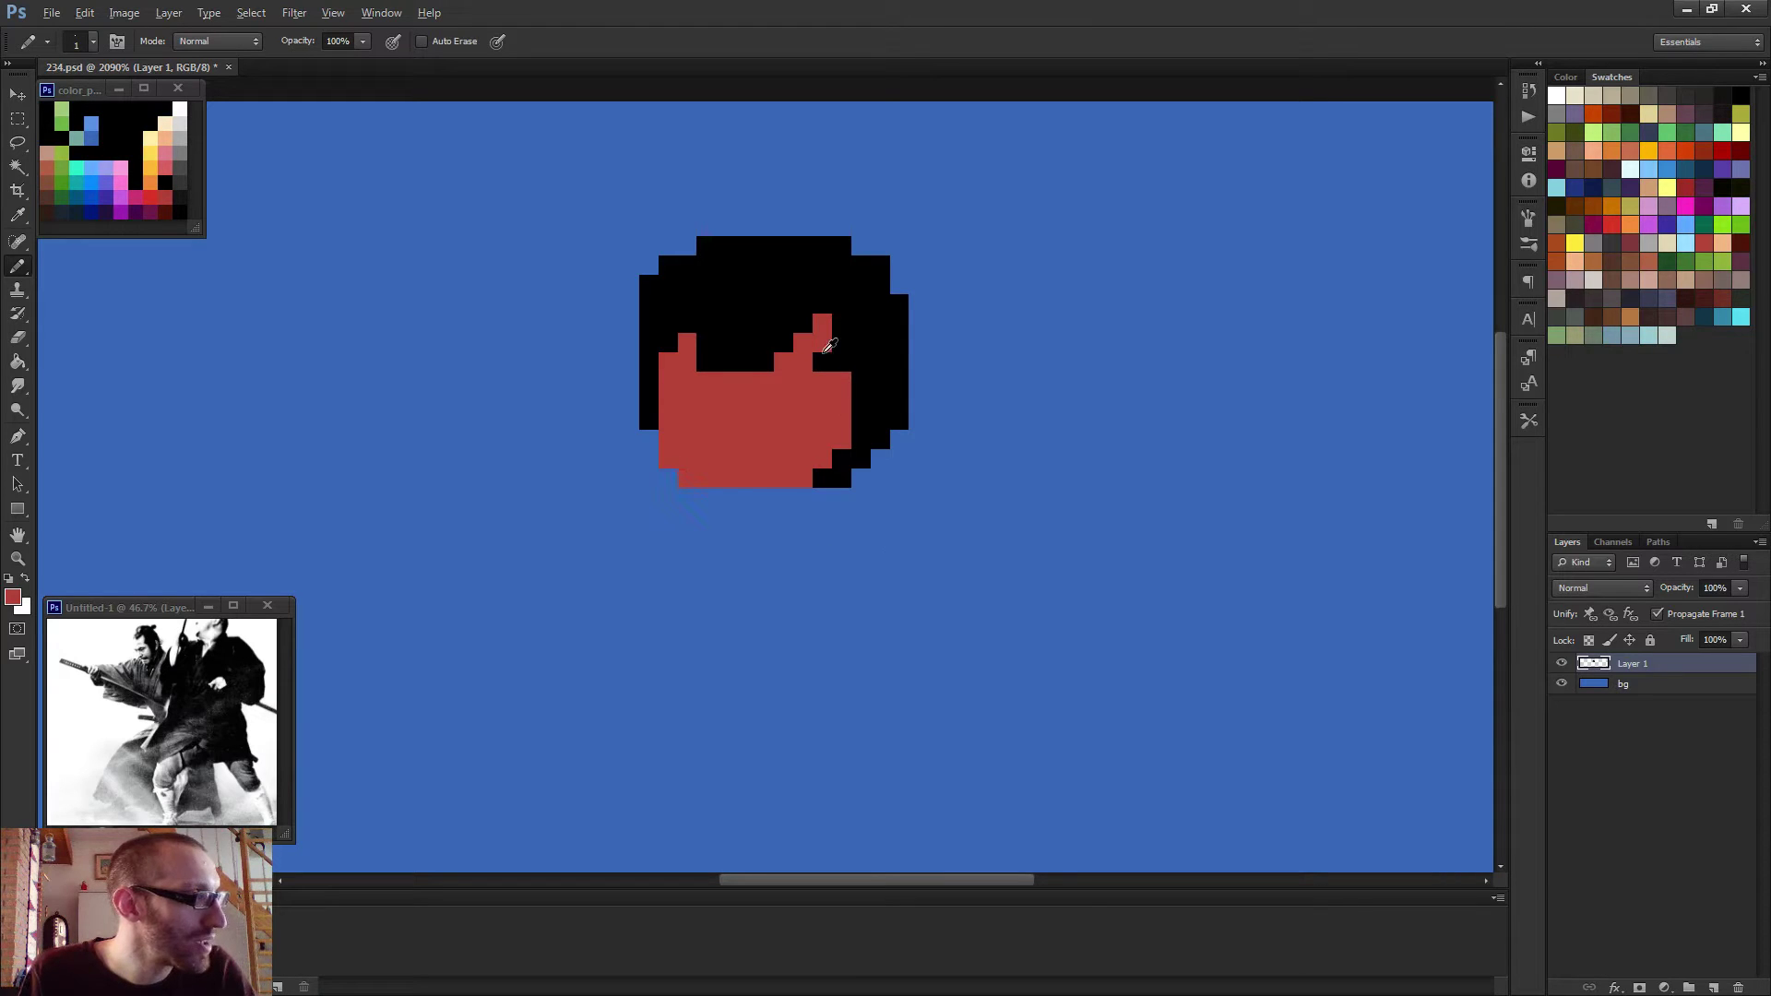
# Draw a black column over the face's right side with a red ear pixel beside it.
pyautogui.keyDown('alt'); pyautogui.click(853, 352); pyautogui.keyUp('alt')
pyautogui.moveTo(822, 376); pyautogui.dragTo(827, 419)
pyautogui.click(841, 381)
pyautogui.keyDown('alt'); pyautogui.click(850, 411); pyautogui.keyUp('alt')
pyautogui.click(860, 404)
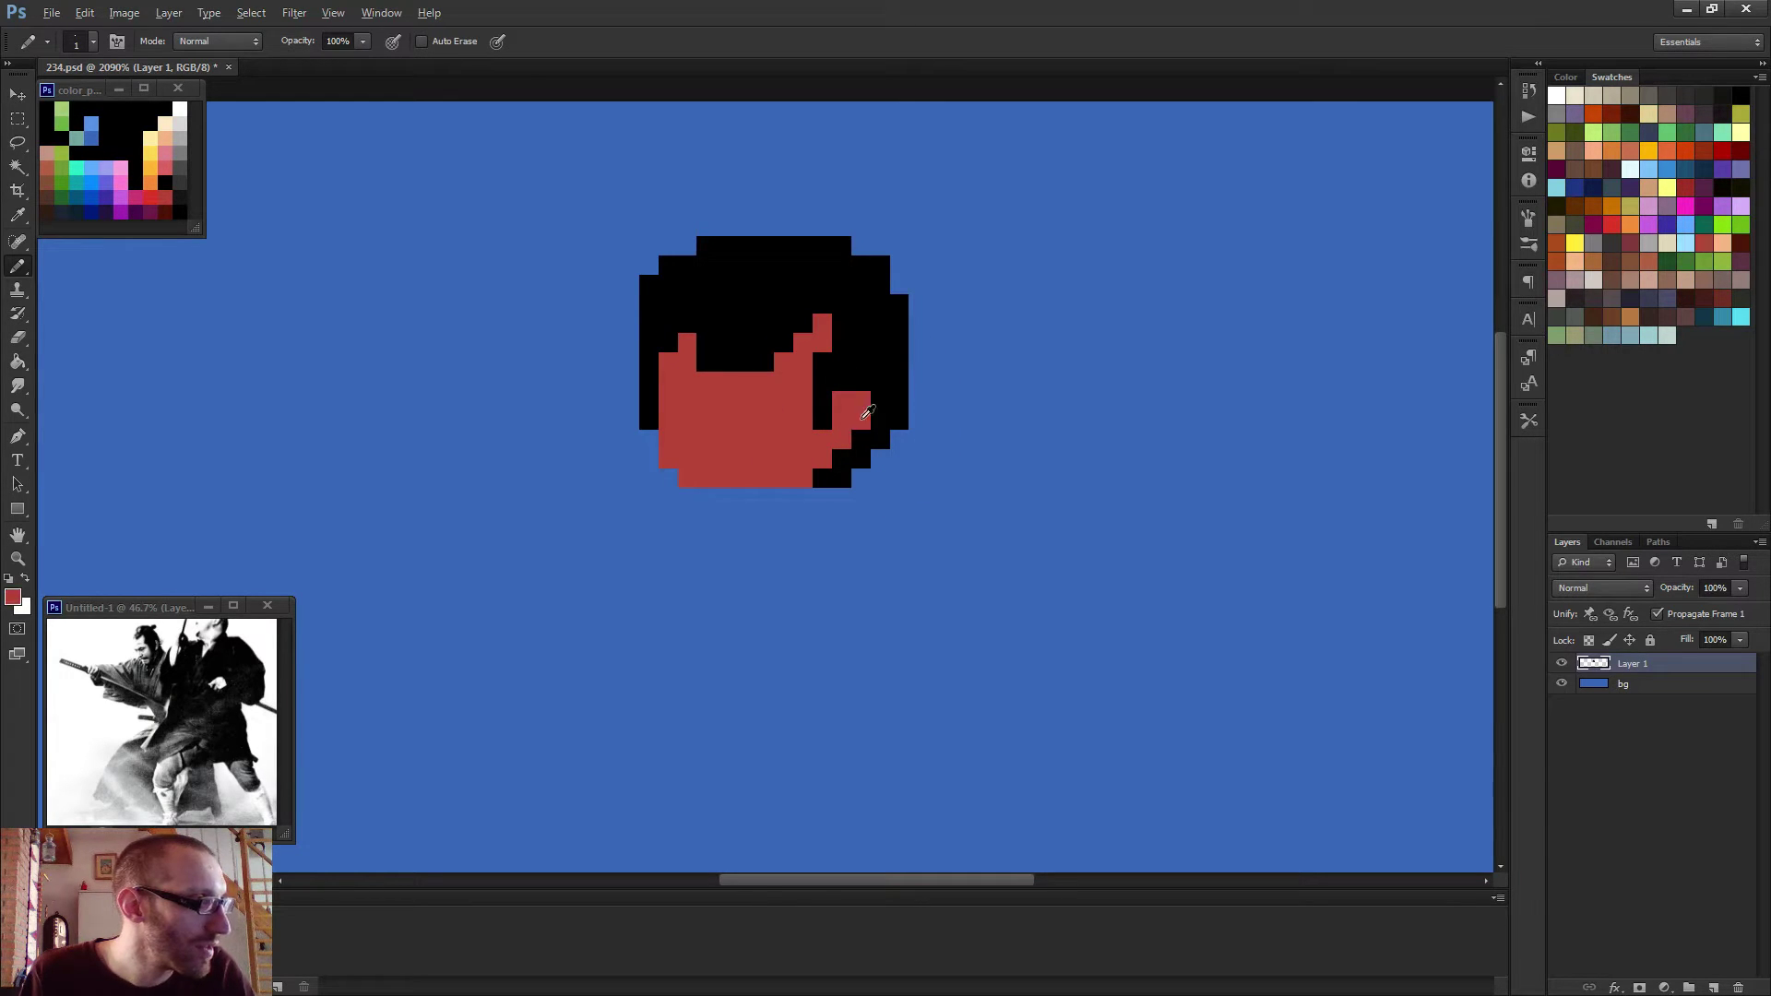
pyautogui.keyDown('alt'); pyautogui.click(860, 443); pyautogui.keyUp('alt')
pyautogui.click(841, 439)
# Draw a black topknot above the head and join it to the head outline.
pyautogui.keyDown('alt'); pyautogui.scroll(-5, 867, 480); pyautogui.keyUp('alt')
pyautogui.keyDown('alt'); pyautogui.scroll(1, 830, 495); pyautogui.keyUp('alt')
pyautogui.keyDown('alt'); pyautogui.scroll(3, 790, 401); pyautogui.keyUp('alt')
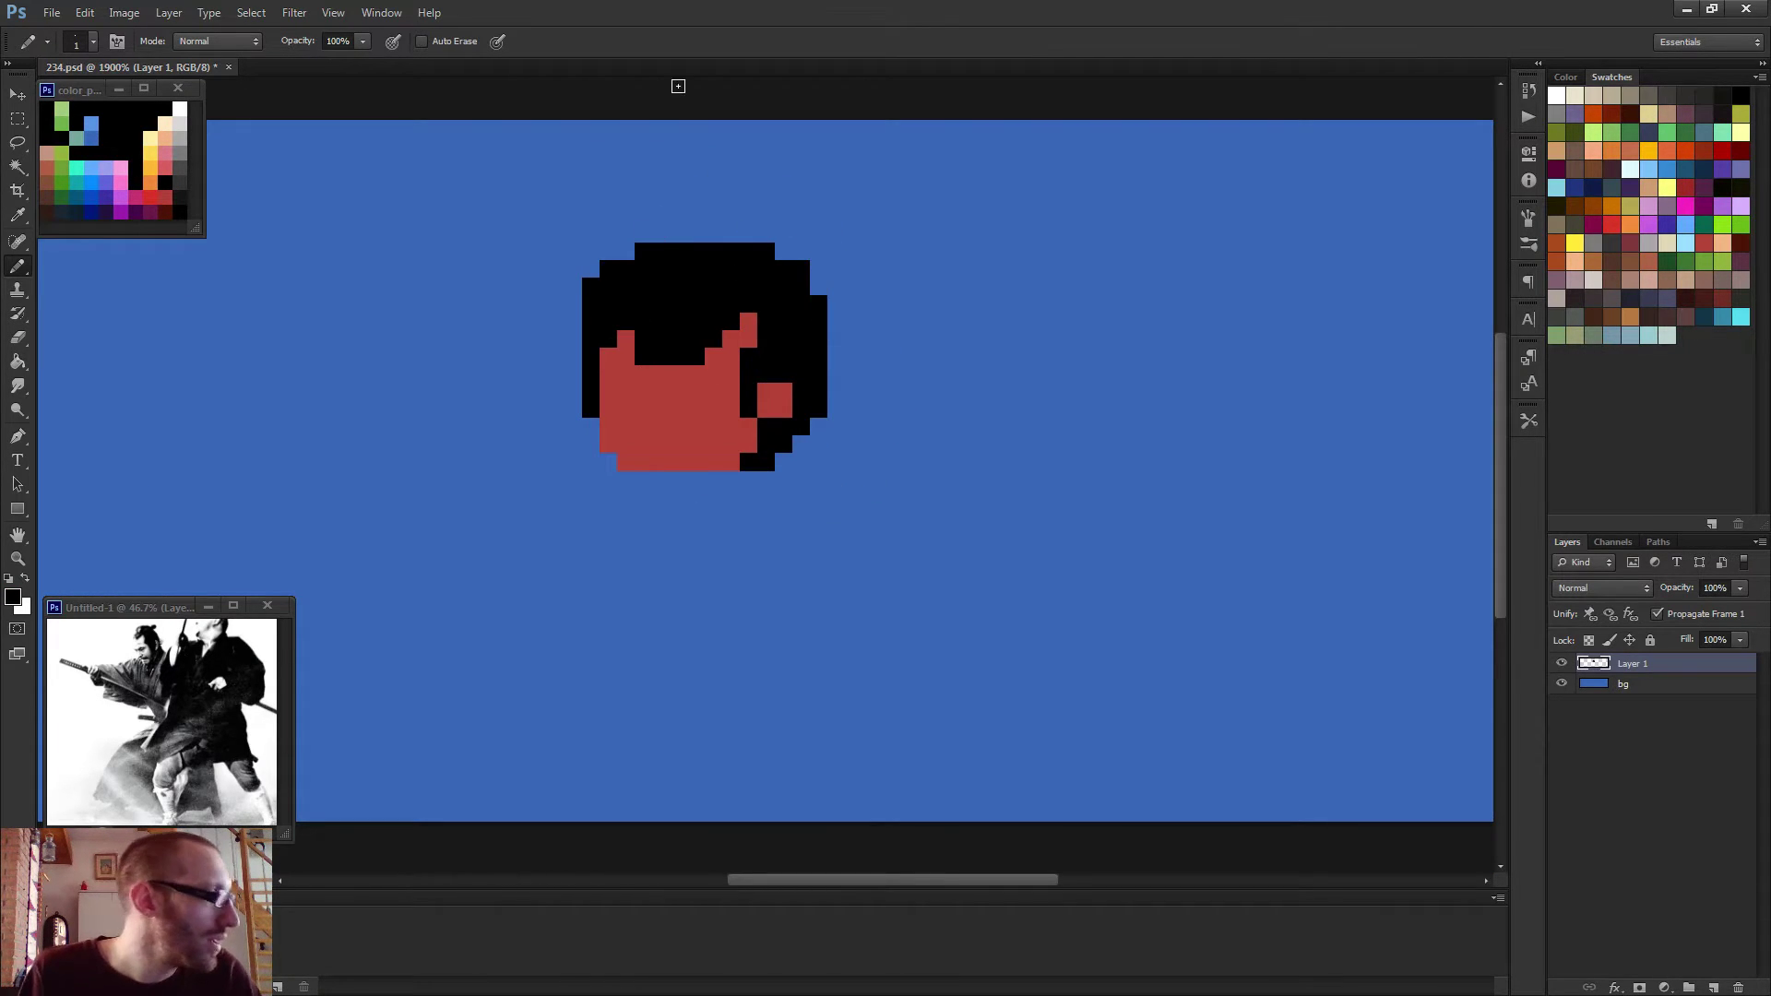
pyautogui.moveTo(775, 219)
pyautogui.mouseDown()
pyautogui.moveTo(817, 234)
pyautogui.moveTo(795, 215)
pyautogui.mouseUp()
pyautogui.click(758, 226)
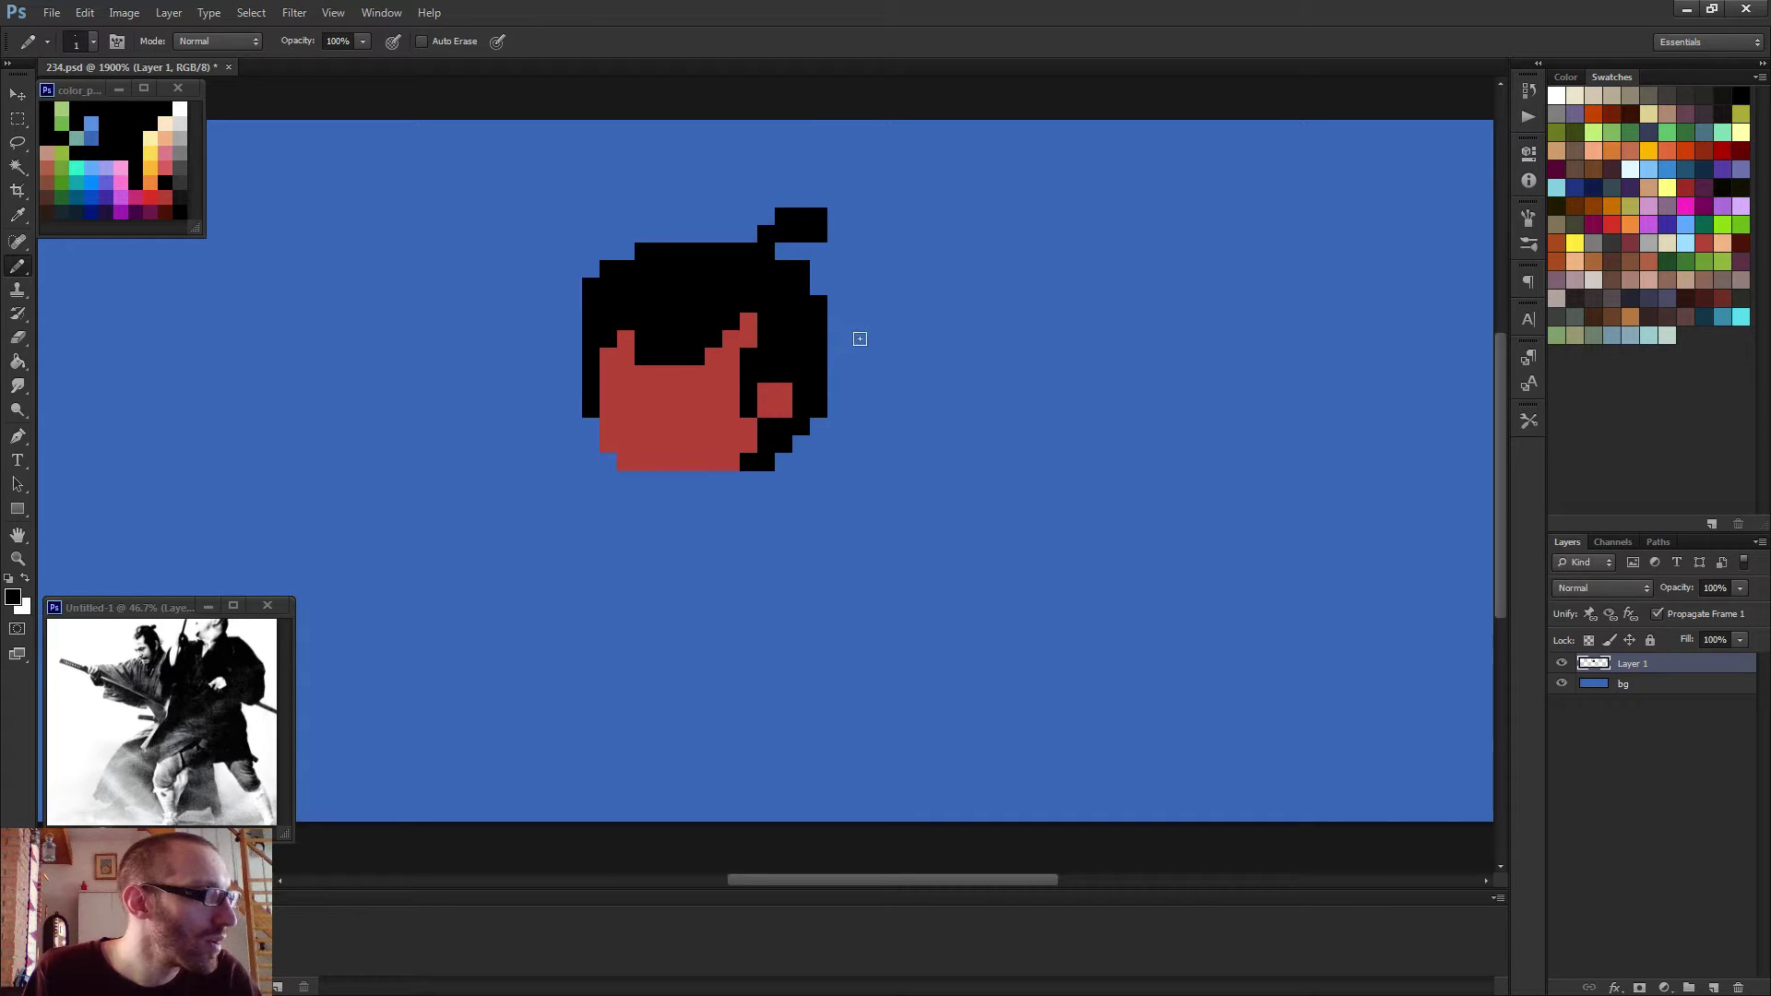
pyautogui.click(745, 231)
pyautogui.scroll(-5, 826, 391)
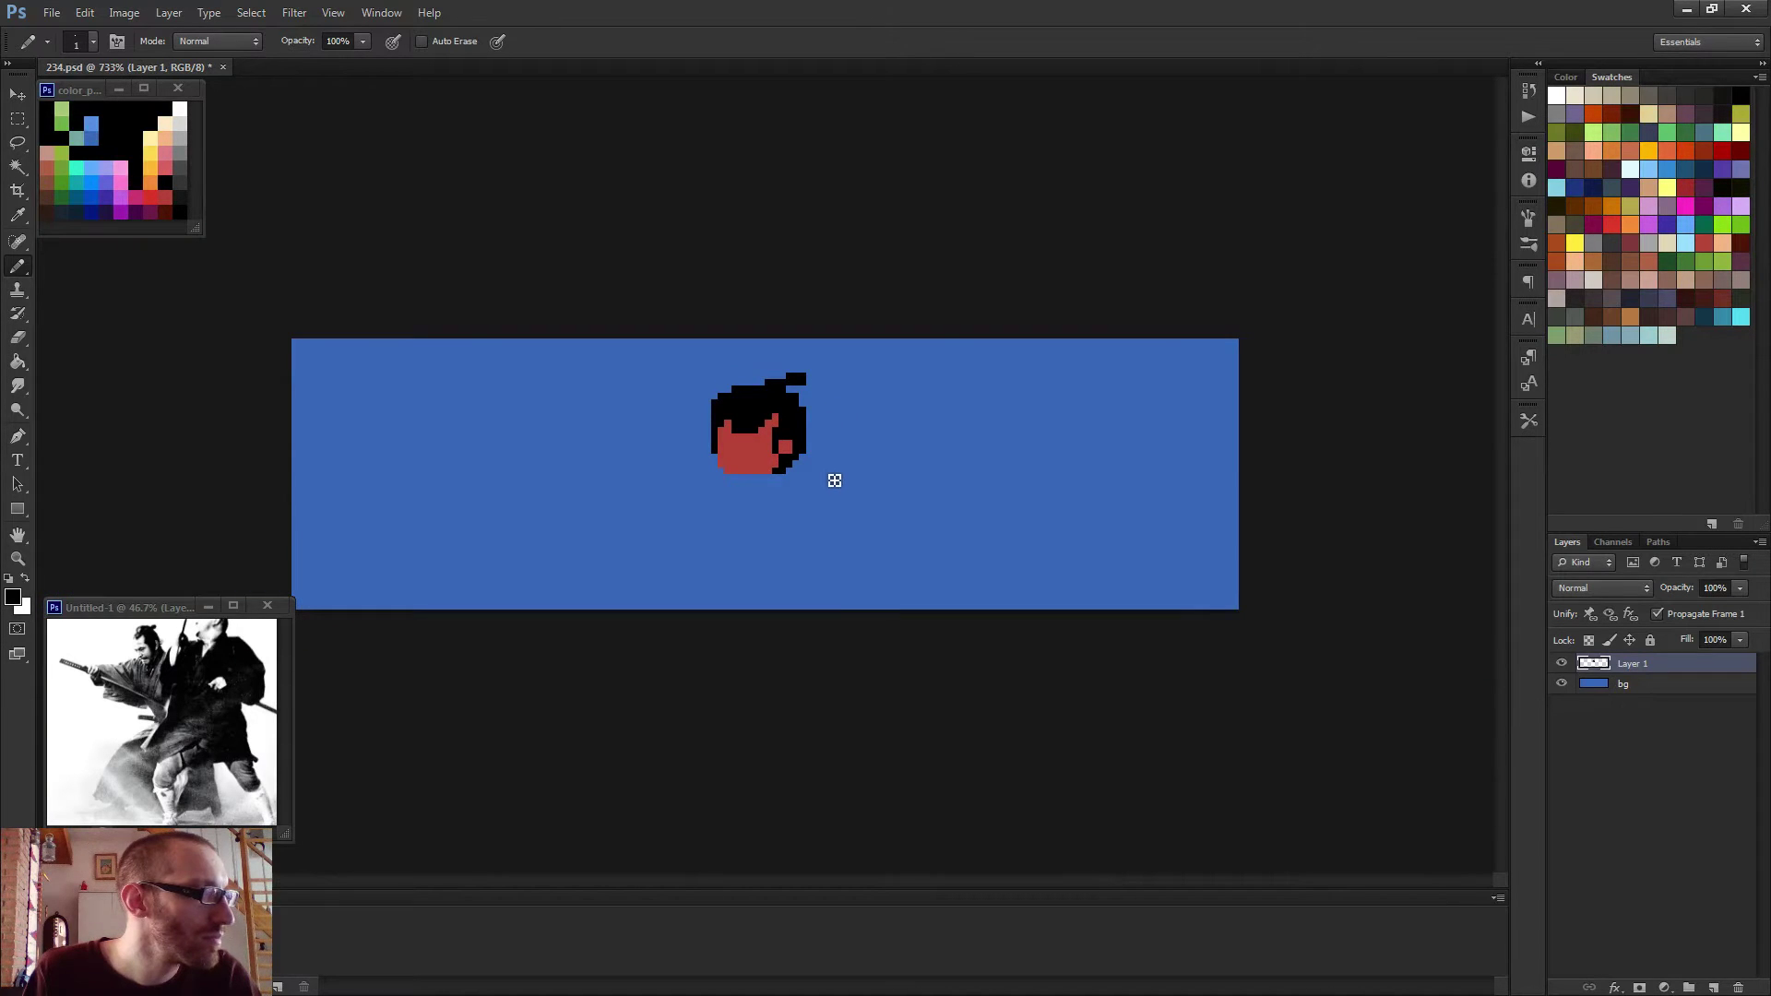
pyautogui.scroll(4, 835, 475)
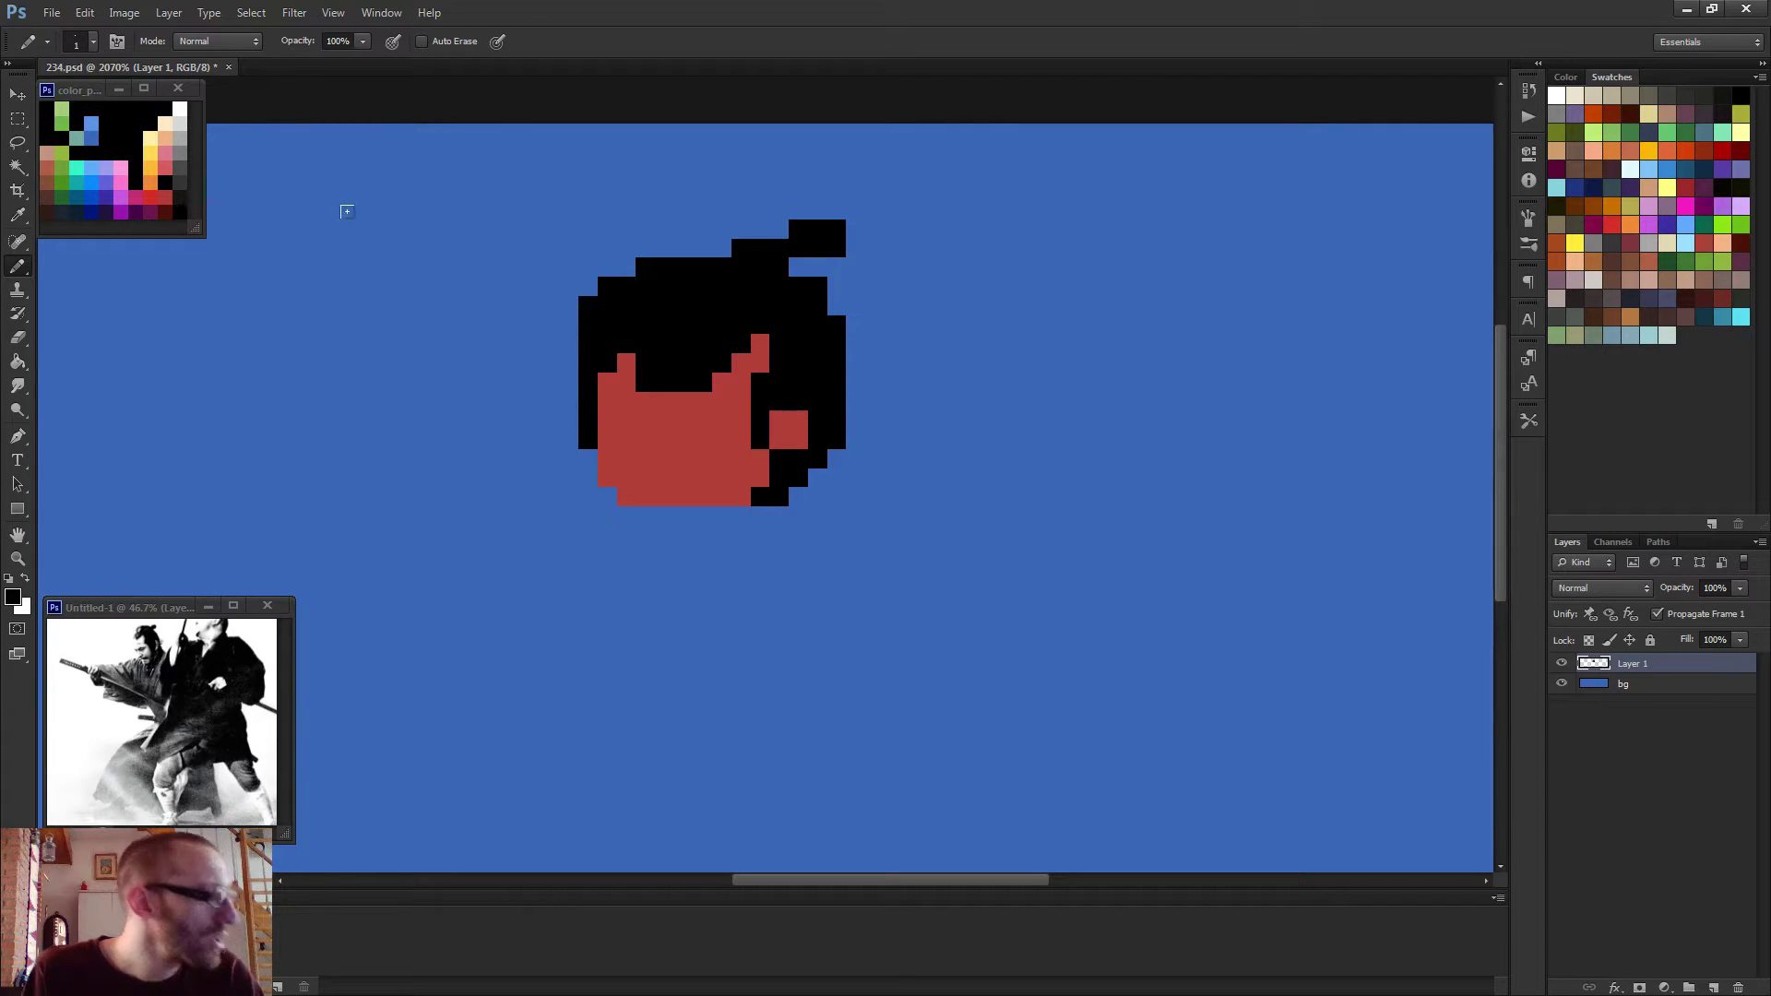
# Pick a lighter brown for the outfit and draw a brown row under the chin.
pyautogui.scroll(-4, 782, 466)
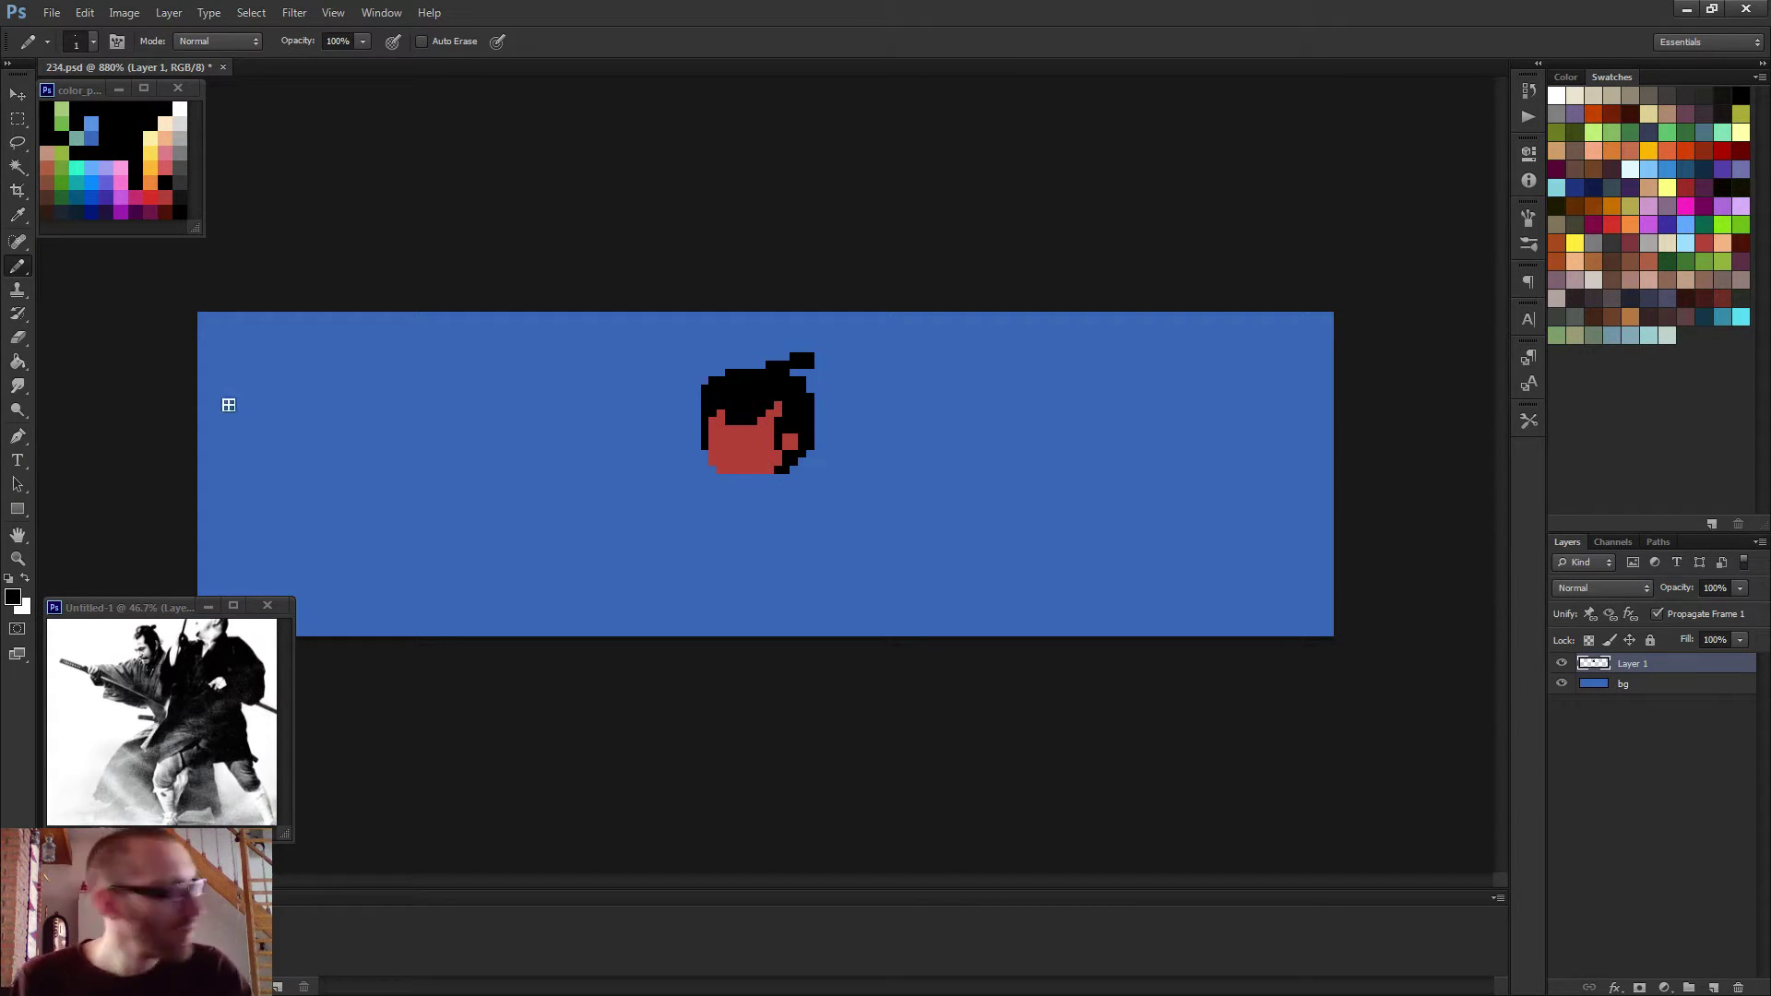
pyautogui.keyDown('alt'); pyautogui.click(53, 222); pyautogui.keyUp('alt')
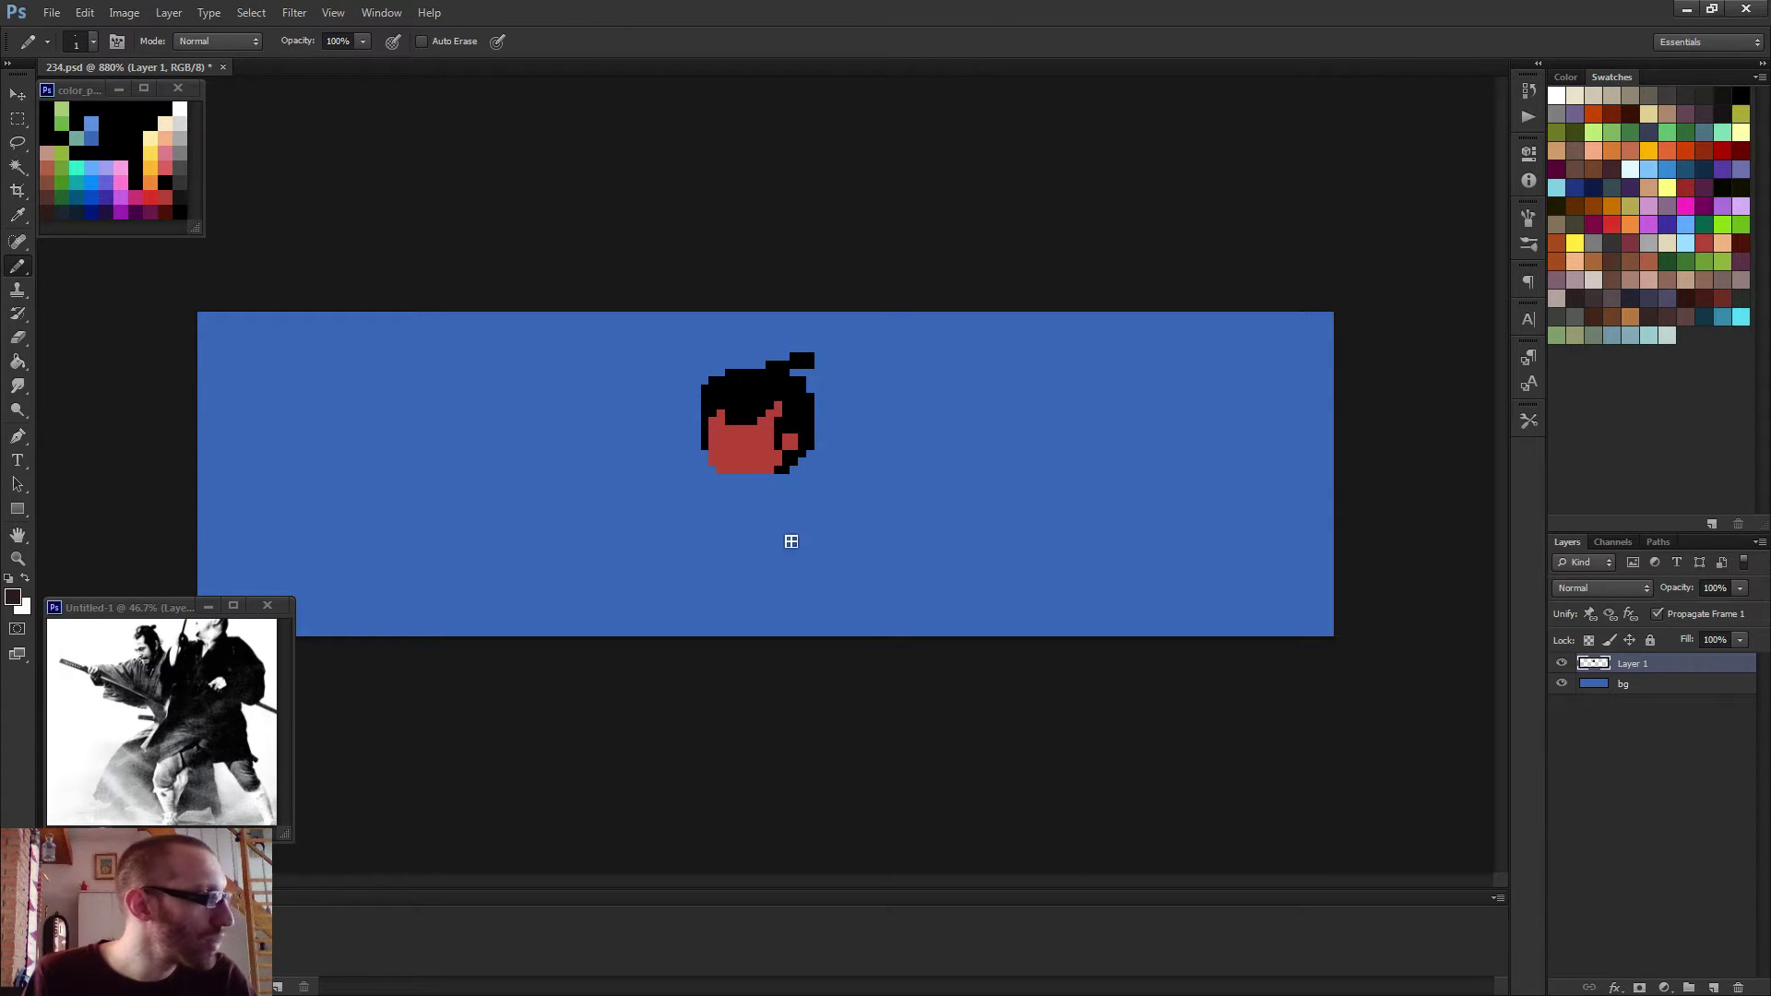
pyautogui.scroll(3, 775, 530)
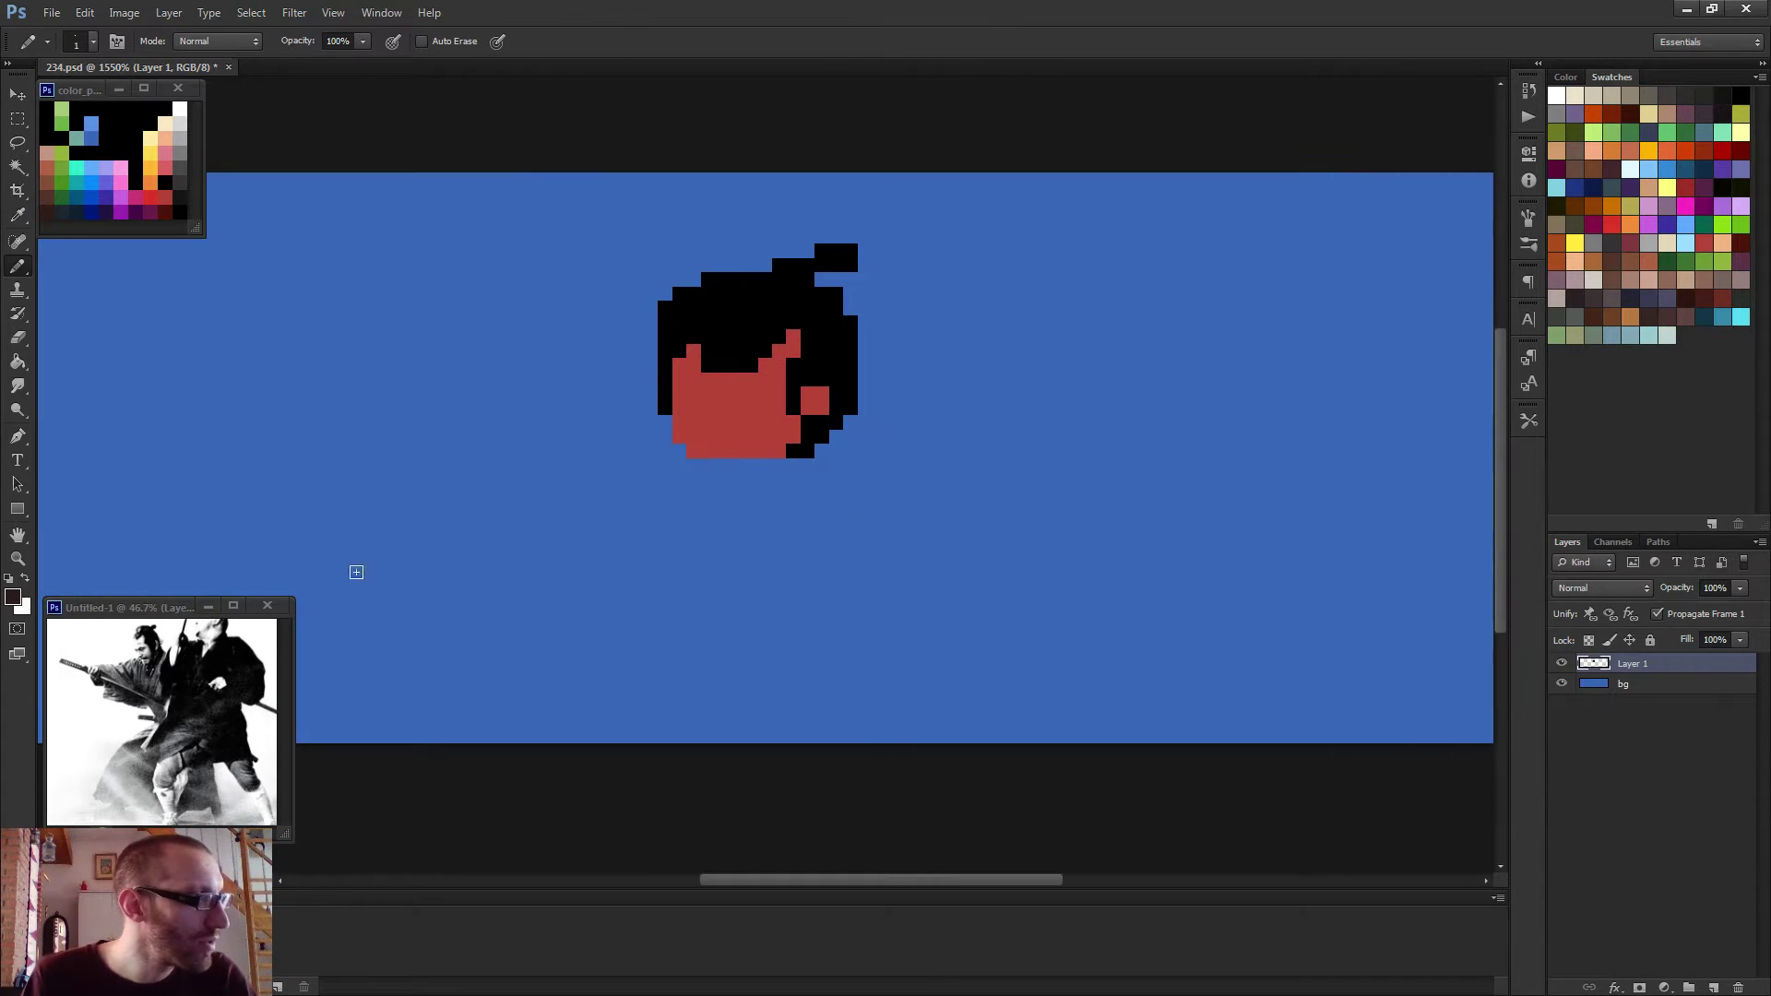
pyautogui.keyDown('alt'); pyautogui.click(53, 192); pyautogui.keyUp('alt')
pyautogui.moveTo(778, 465)
pyautogui.mouseDown()
pyautogui.moveTo(701, 460)
pyautogui.moveTo(814, 463)
pyautogui.moveTo(692, 463)
pyautogui.moveTo(668, 443)
pyautogui.moveTo(664, 464)
pyautogui.moveTo(653, 435)
pyautogui.moveTo(639, 460)
pyautogui.moveTo(786, 474)
pyautogui.moveTo(693, 492)
pyautogui.moveTo(797, 538)
pyautogui.moveTo(774, 544)
pyautogui.moveTo(723, 495)
pyautogui.moveTo(728, 568)
pyautogui.moveTo(699, 488)
pyautogui.moveTo(693, 514)
pyautogui.moveTo(682, 495)
pyautogui.moveTo(685, 519)
pyautogui.moveTo(680, 499)
pyautogui.moveTo(708, 502)
pyautogui.moveTo(711, 562)
pyautogui.moveTo(761, 568)
pyautogui.moveTo(745, 572)
pyautogui.moveTo(778, 564)
pyautogui.moveTo(736, 520)
pyautogui.moveTo(731, 555)
pyautogui.moveTo(769, 507)
pyautogui.moveTo(790, 537)
pyautogui.moveTo(784, 474)
pyautogui.moveTo(795, 518)
pyautogui.mouseUp()
# Erase a stray brown column at lower right and add a brown arm on the left.
pyautogui.scroll(-2, 791, 566)
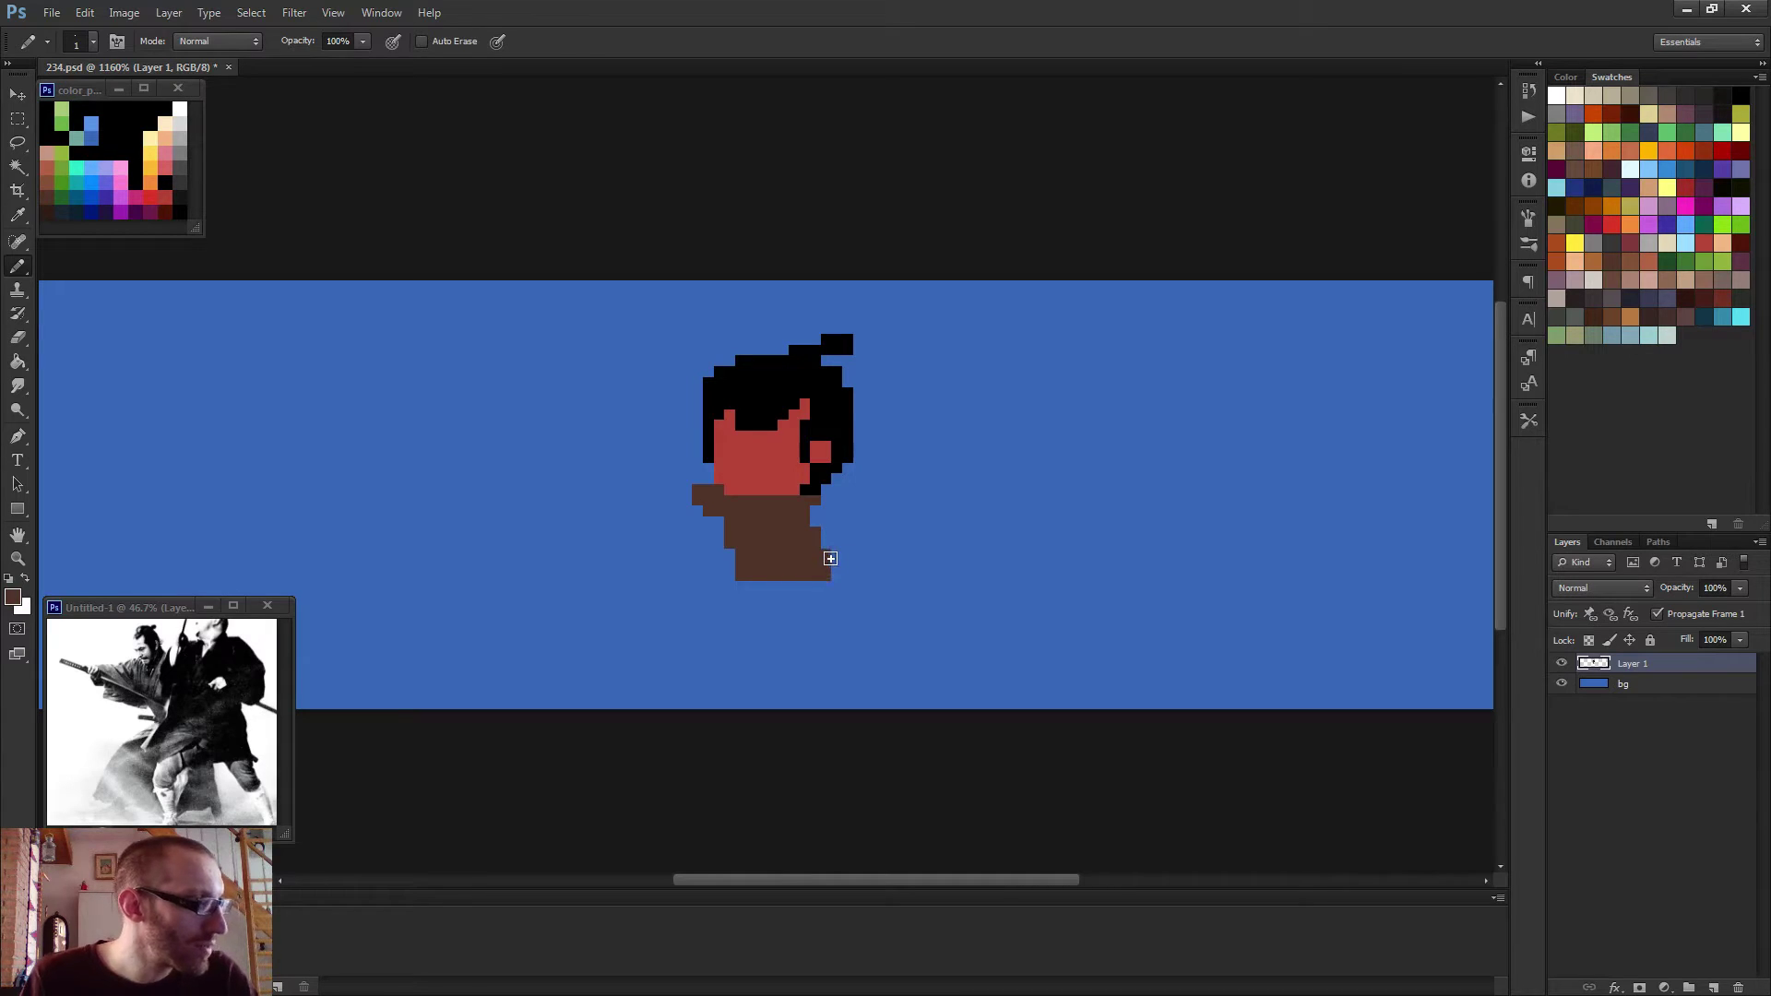
pyautogui.press('e')
pyautogui.moveTo(830, 558)
pyautogui.mouseDown()
pyautogui.moveTo(826, 579)
pyautogui.moveTo(826, 562)
pyautogui.mouseUp()
pyautogui.press('b')
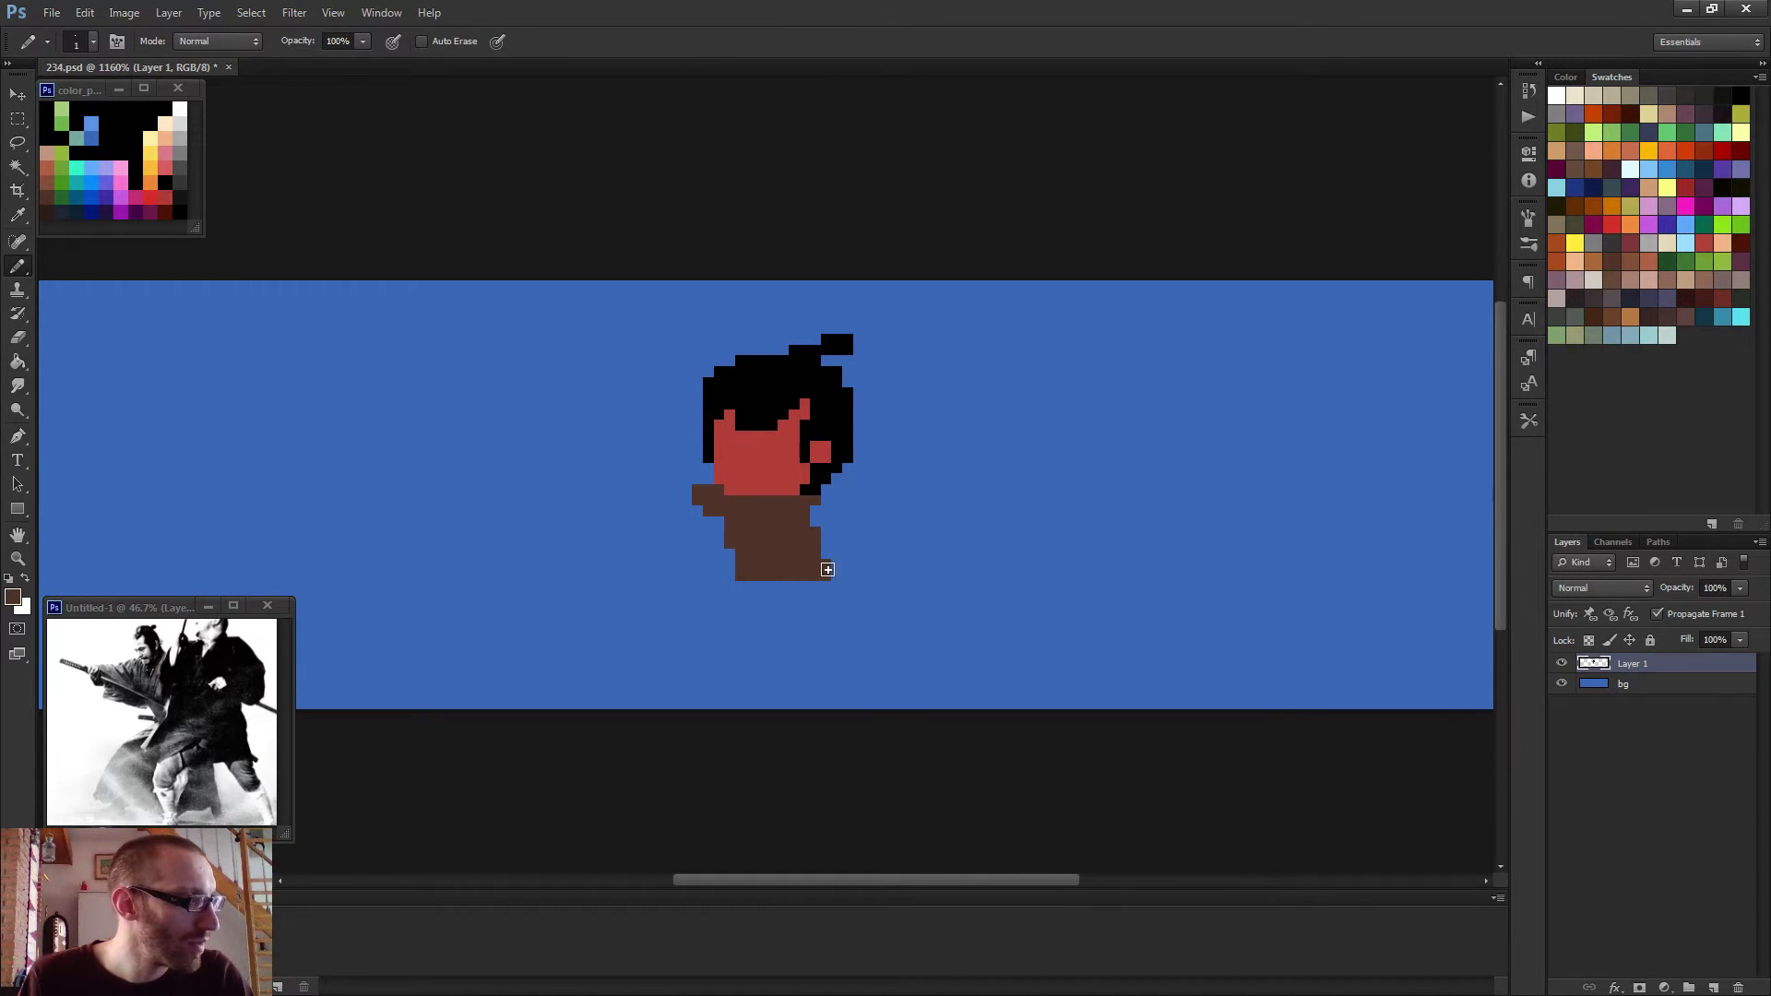
pyautogui.scroll(-5, 819, 566)
pyautogui.scroll(3, 812, 562)
pyautogui.moveTo(691, 468); pyautogui.dragTo(700, 490)
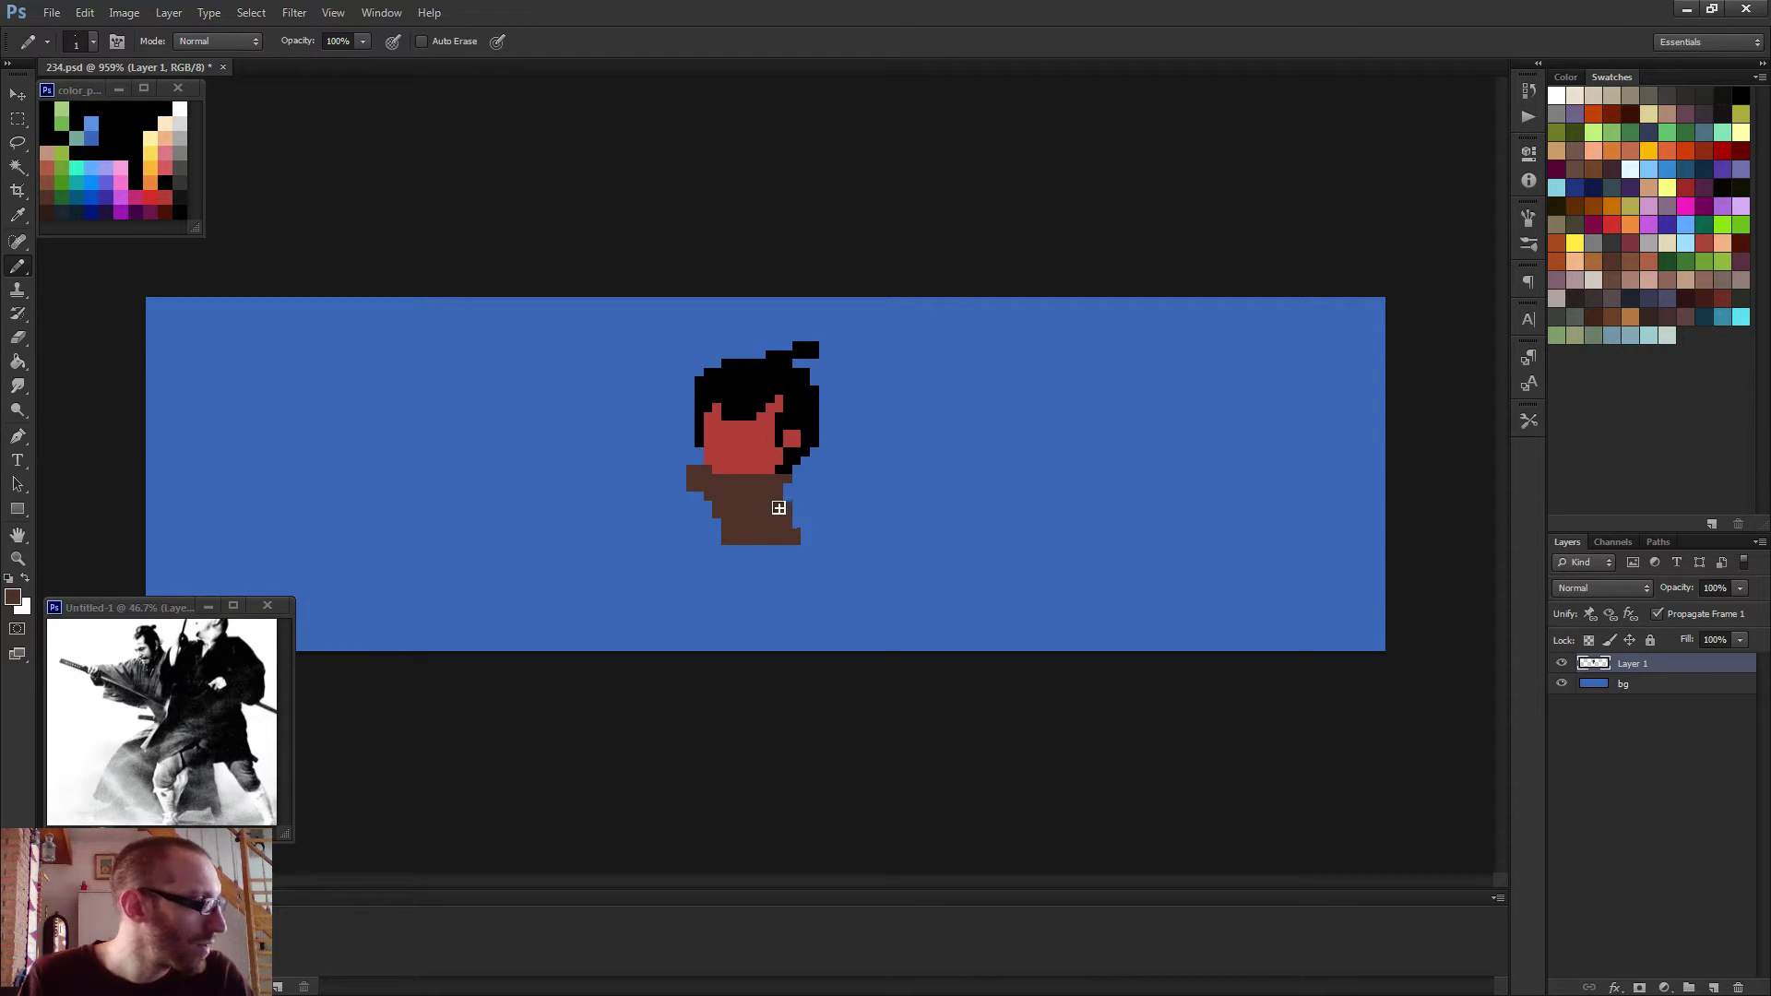
# Paint red pixels into the body under the face and beside the neck.
pyautogui.scroll(3, 761, 502)
pyautogui.keyDown('alt'); pyautogui.click(716, 461); pyautogui.keyUp('alt')
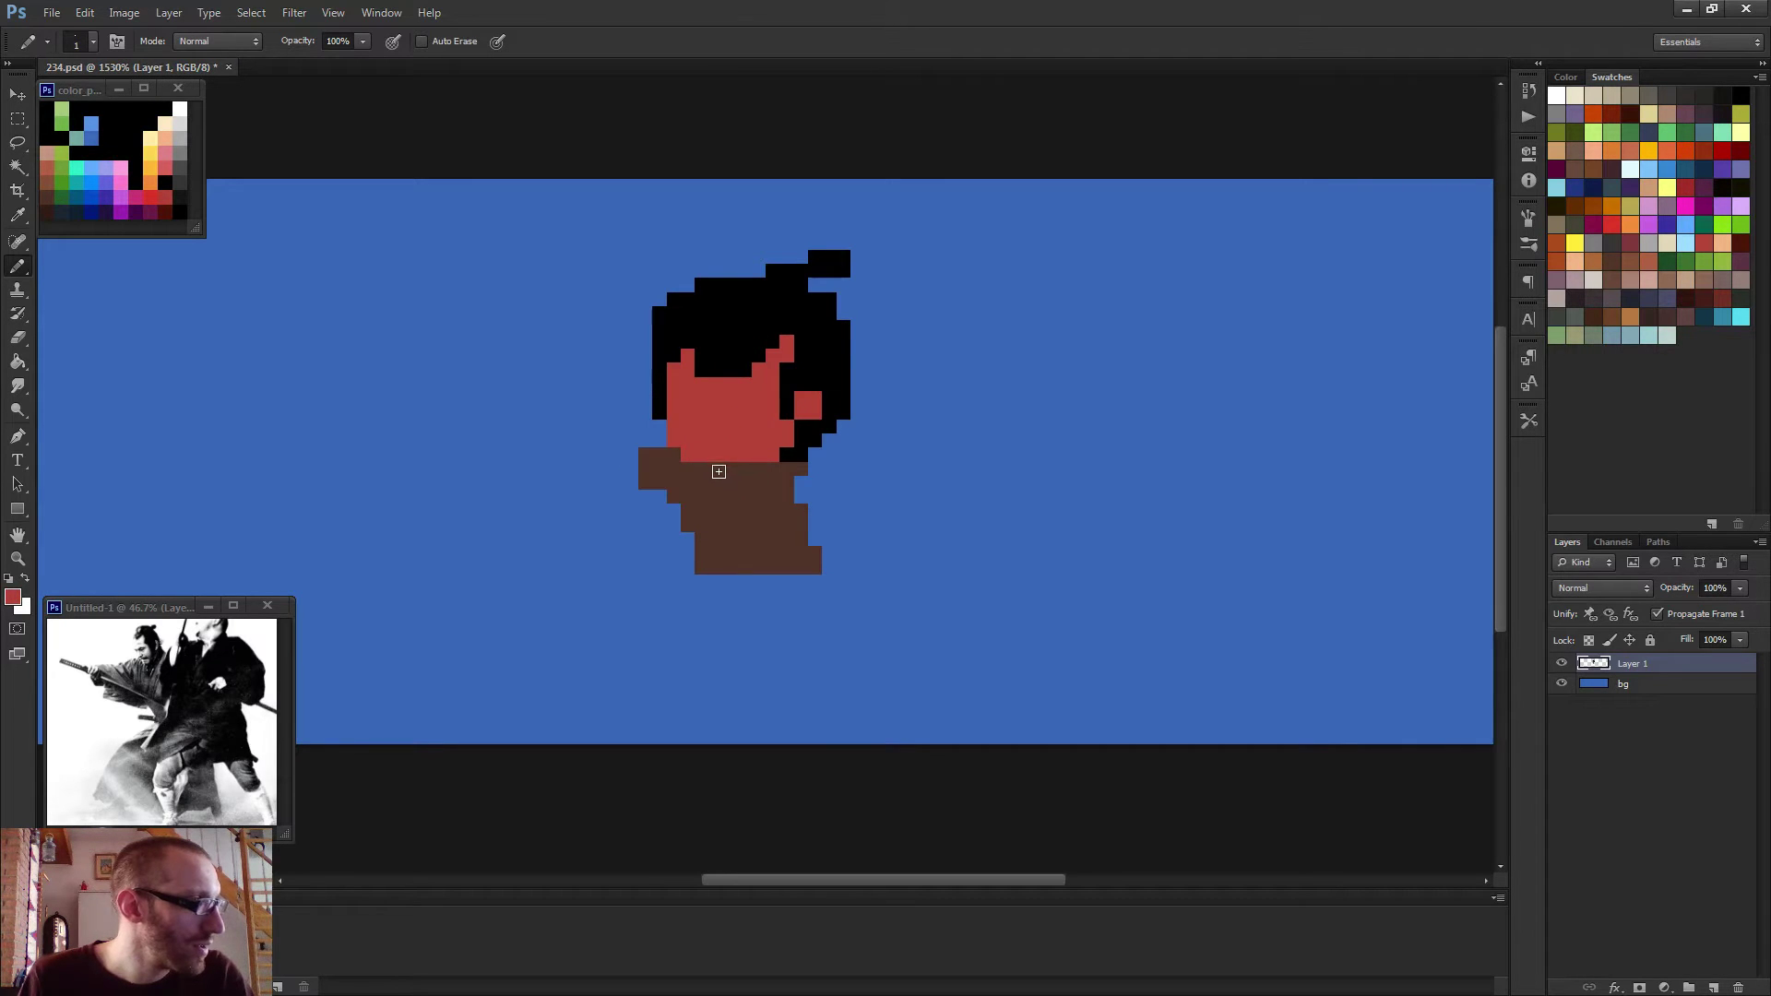
pyautogui.moveTo(719, 472); pyautogui.dragTo(727, 512)
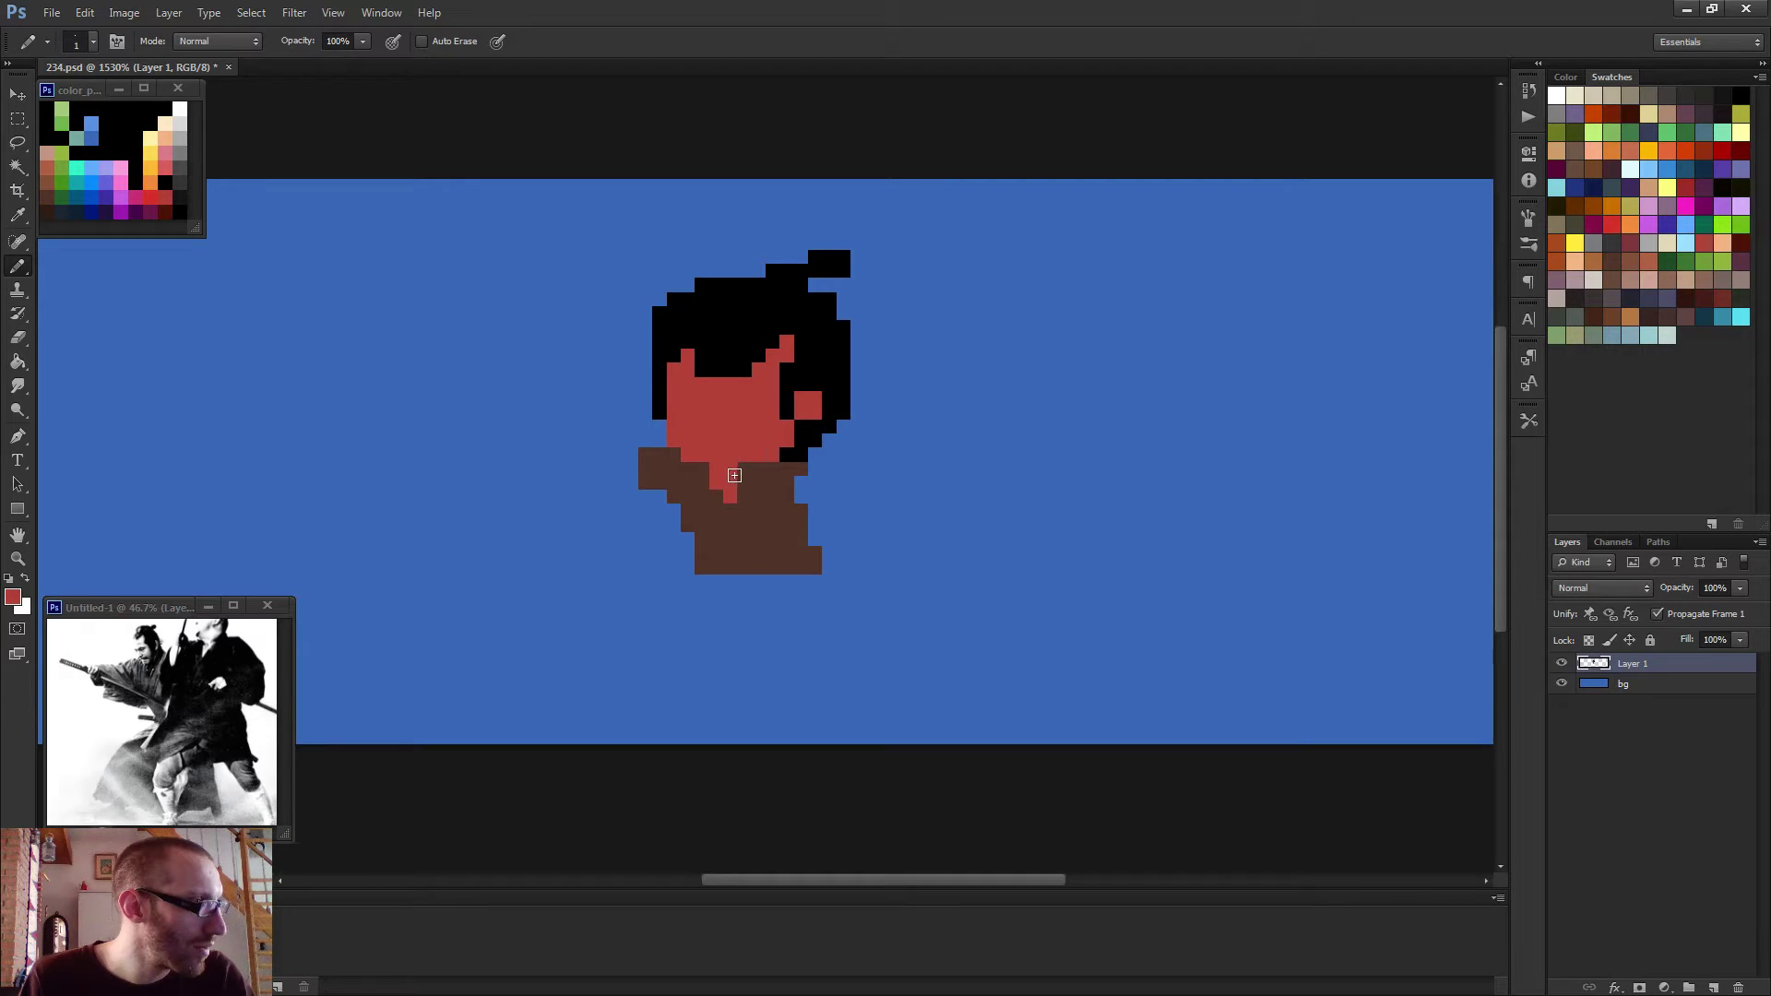
pyautogui.click(744, 468)
pyautogui.scroll(-4, 749, 502)
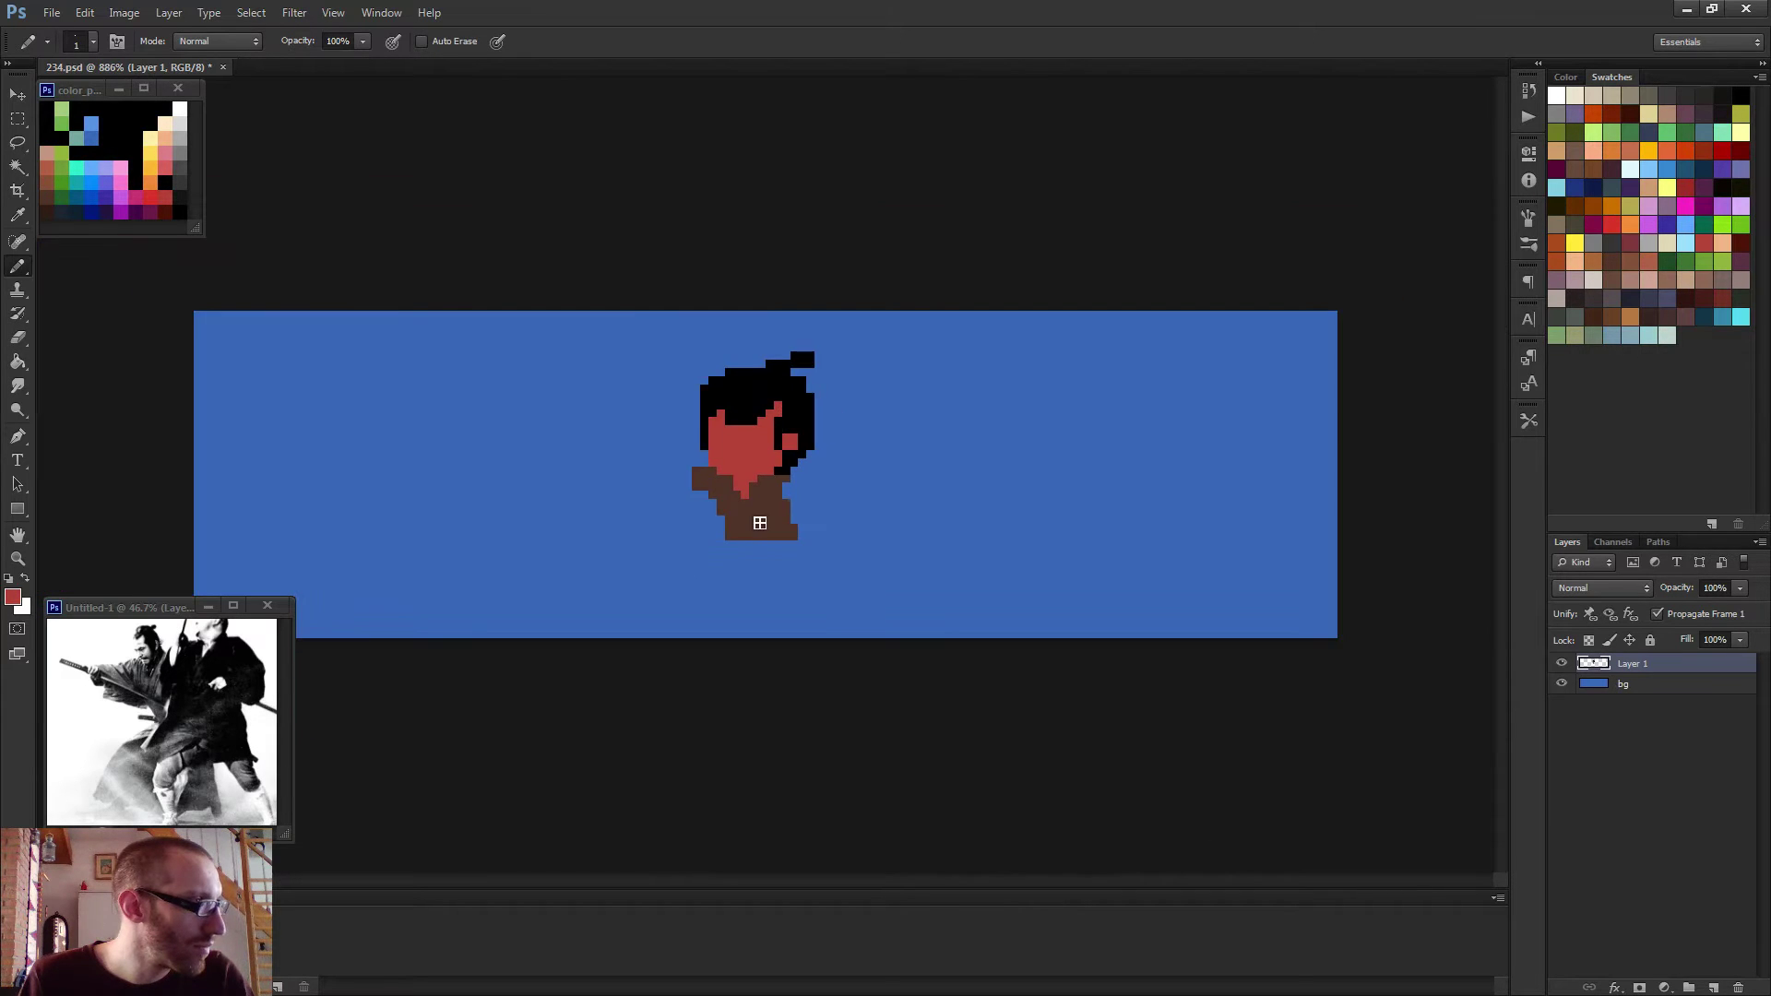
pyautogui.scroll(2, 811, 550)
# Draw dark-brown fold lines up the body and diagonally down its left side.
pyautogui.keyDown('alt'); pyautogui.click(72, 195); pyautogui.keyUp('alt')
pyautogui.scroll(1, 766, 510)
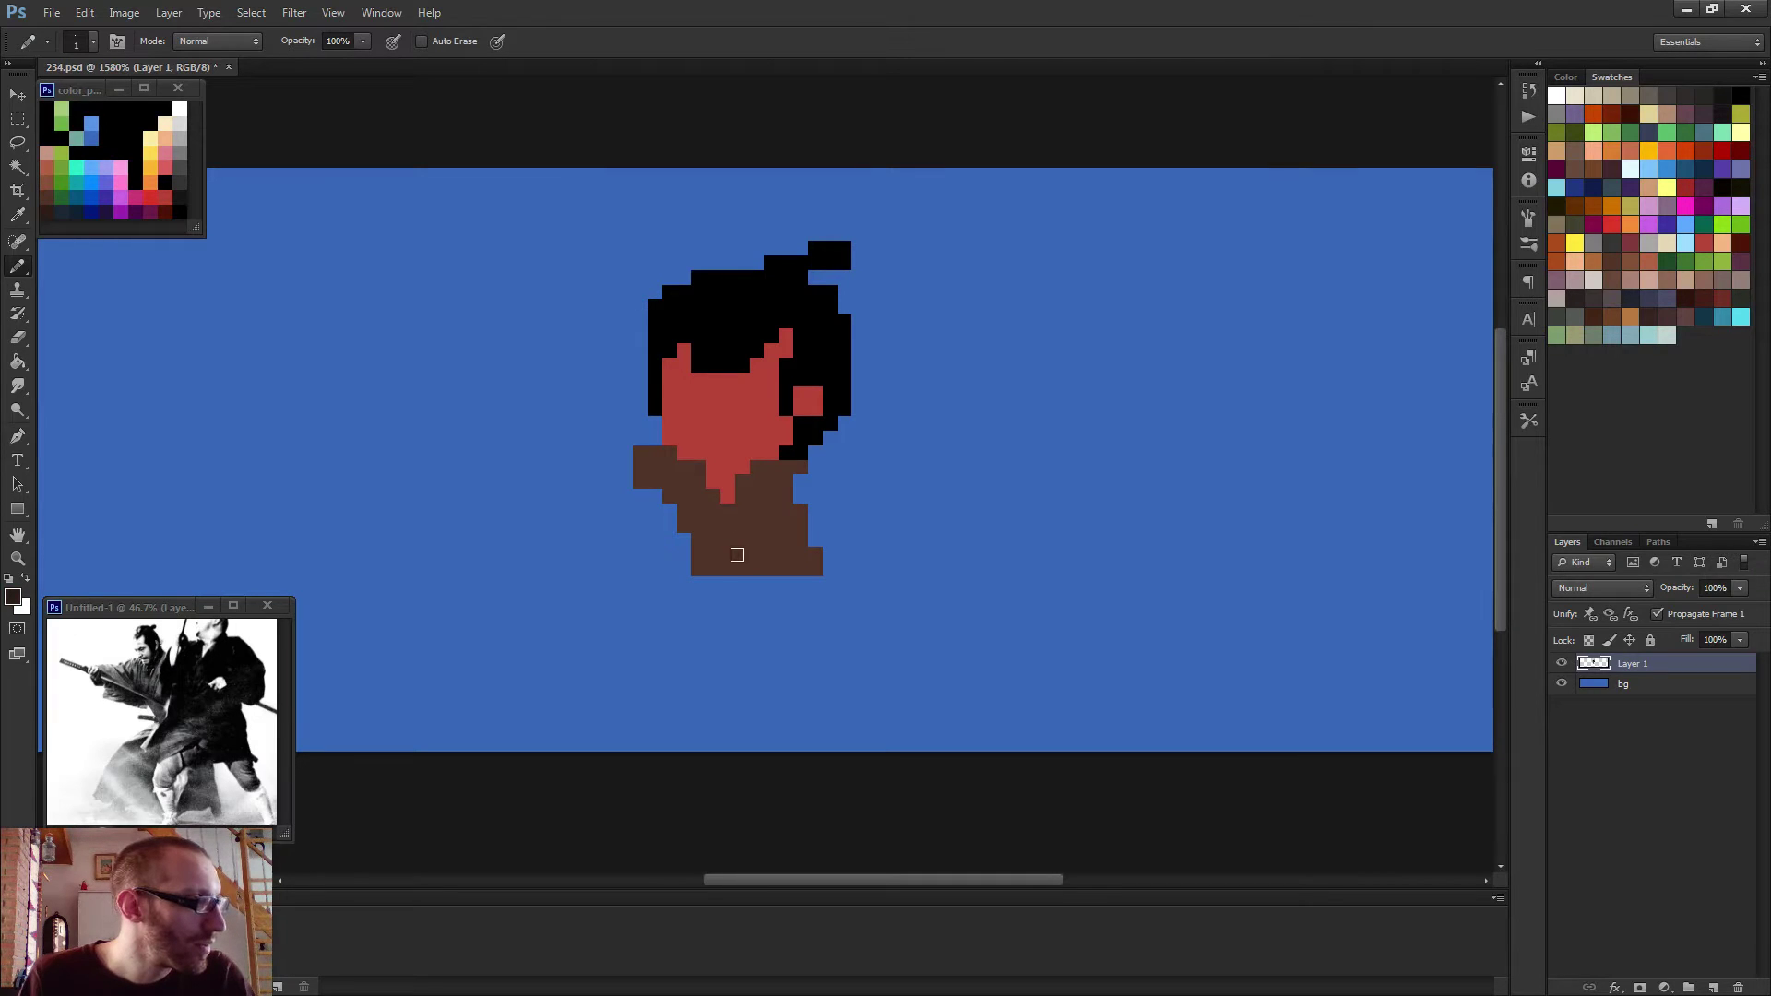
pyautogui.moveTo(733, 540)
pyautogui.mouseDown()
pyautogui.moveTo(727, 507)
pyautogui.moveTo(735, 535)
pyautogui.mouseUp()
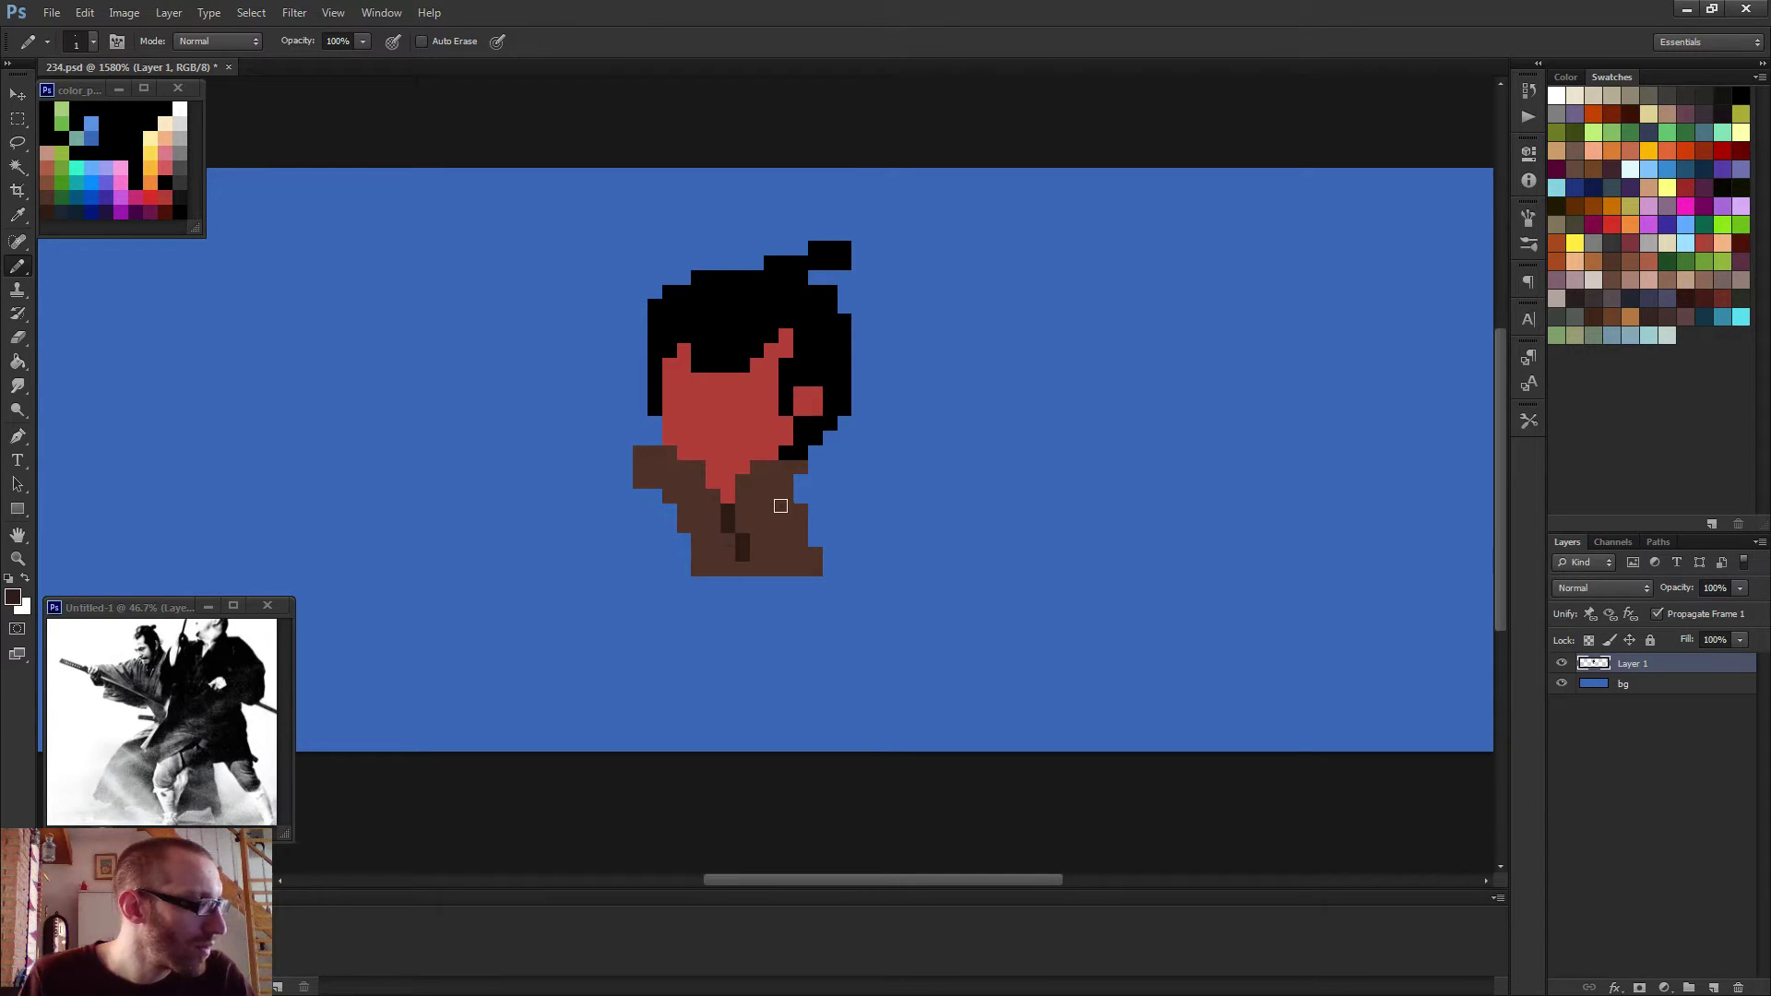
pyautogui.moveTo(675, 496); pyautogui.dragTo(715, 569)
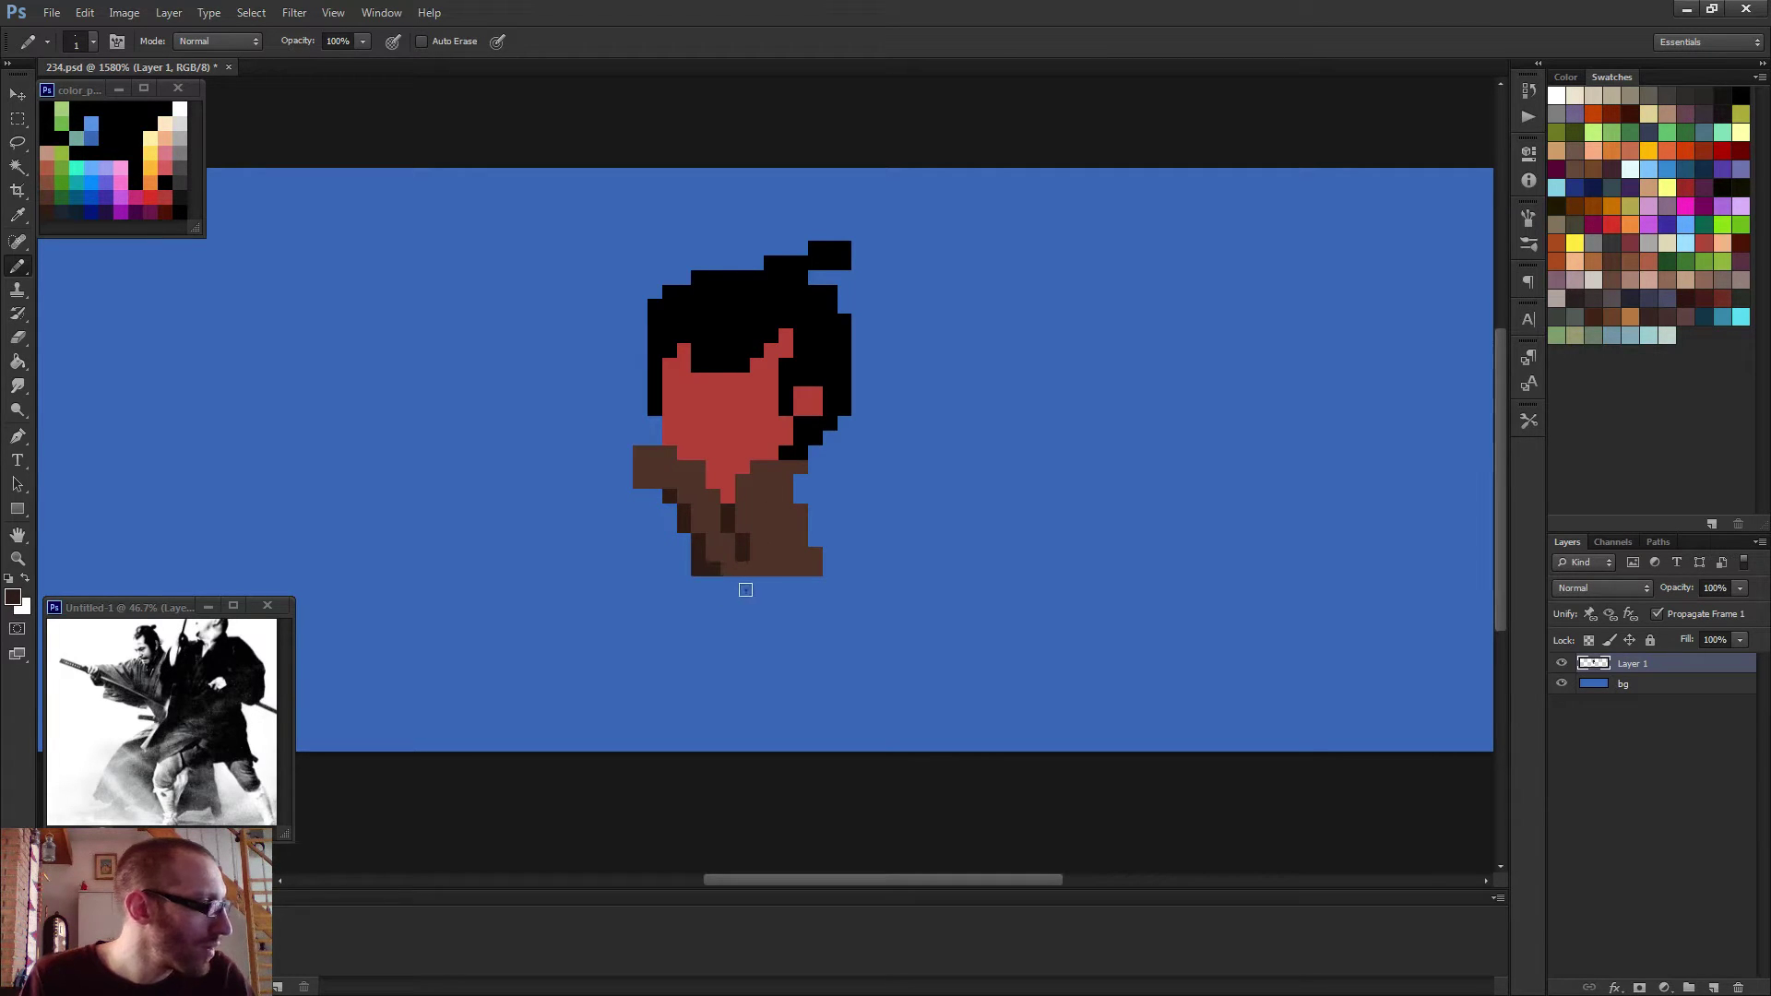
# Add a black line along the figure's bottom and set up a larger dark-brown brush.
pyautogui.keyDown('alt'); pyautogui.click(843, 341); pyautogui.keyUp('alt')
pyautogui.click(701, 582)
pyautogui.keyDown('shift'); pyautogui.click(815, 584); pyautogui.keyUp('shift')
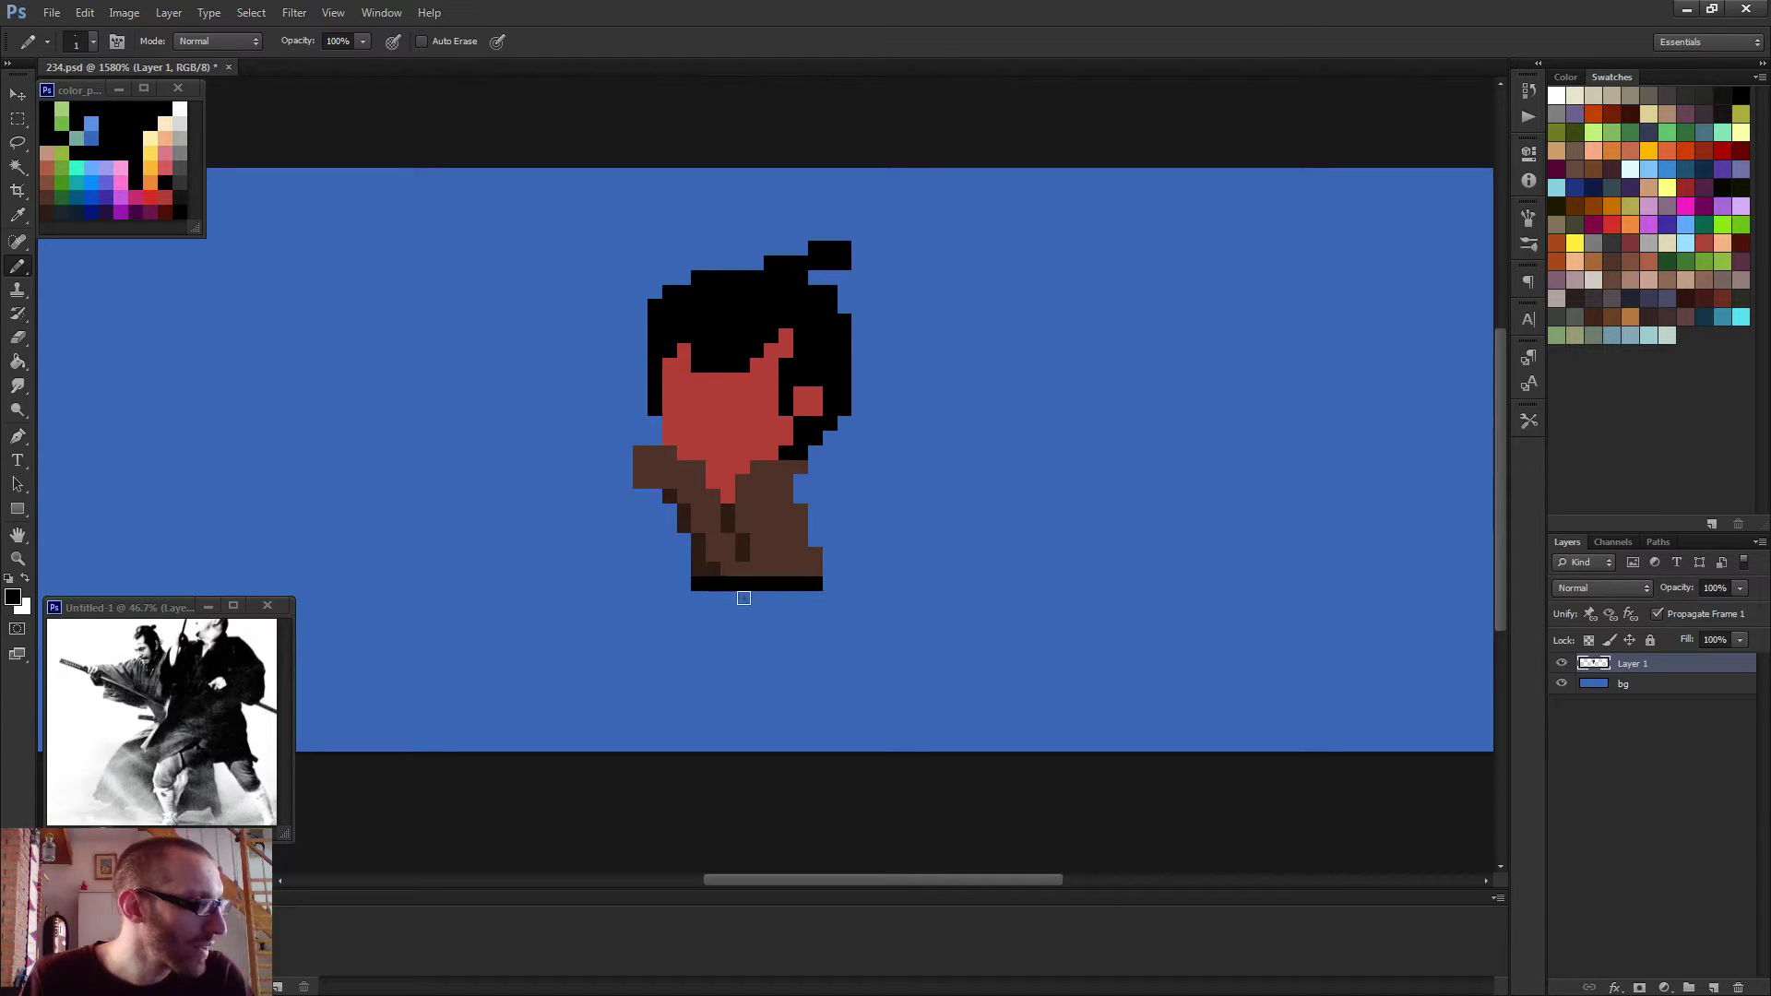
pyautogui.keyDown('alt'); pyautogui.click(771, 553); pyautogui.keyUp('alt')
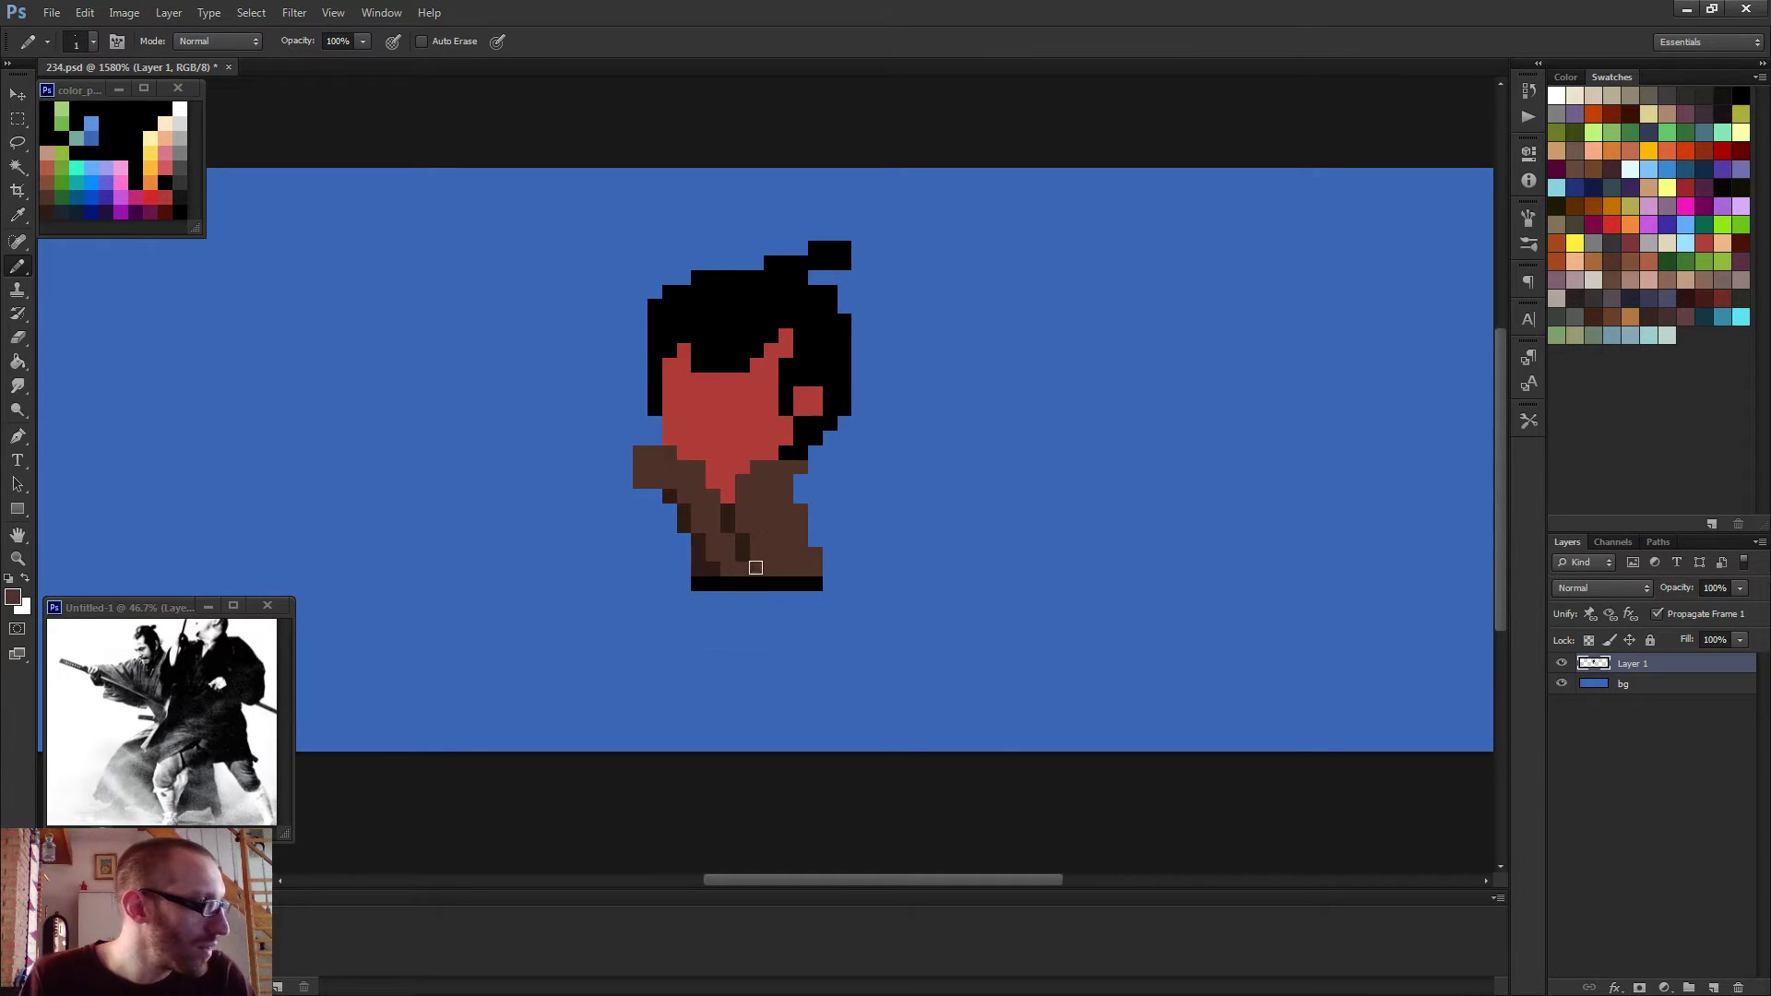
pyautogui.moveTo(691, 618); pyautogui.dragTo(716, 620)
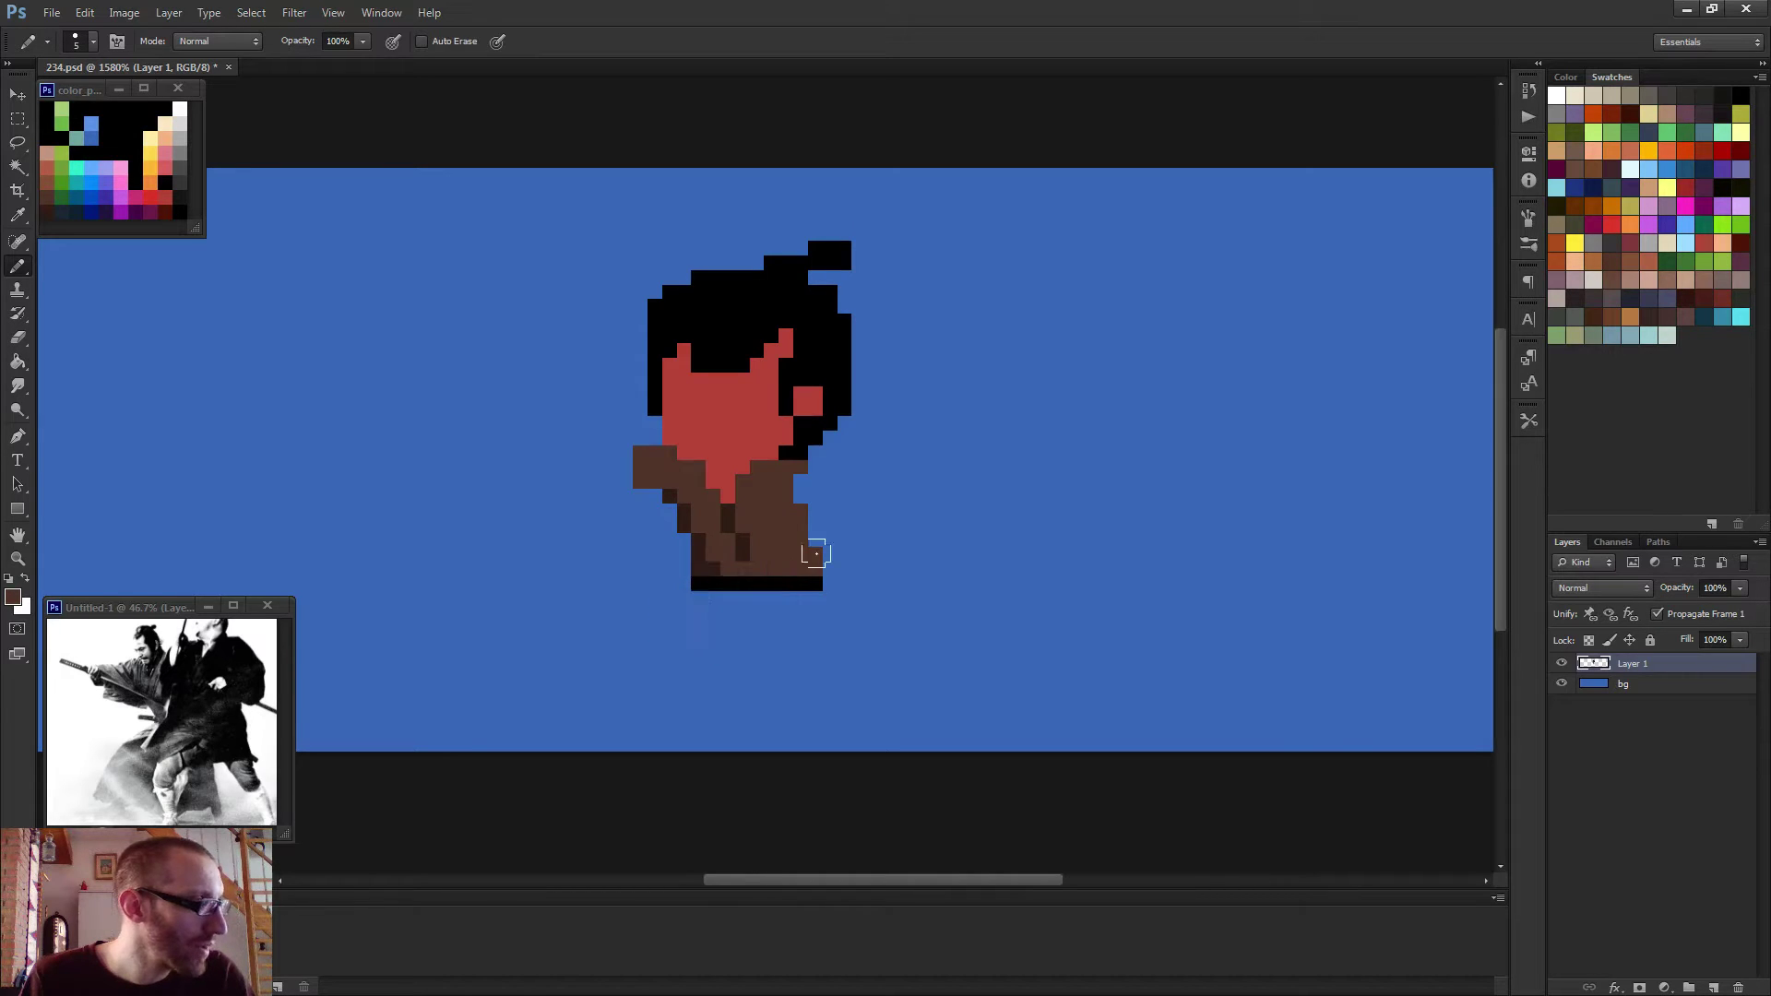
pyautogui.scroll(-5, 875, 583)
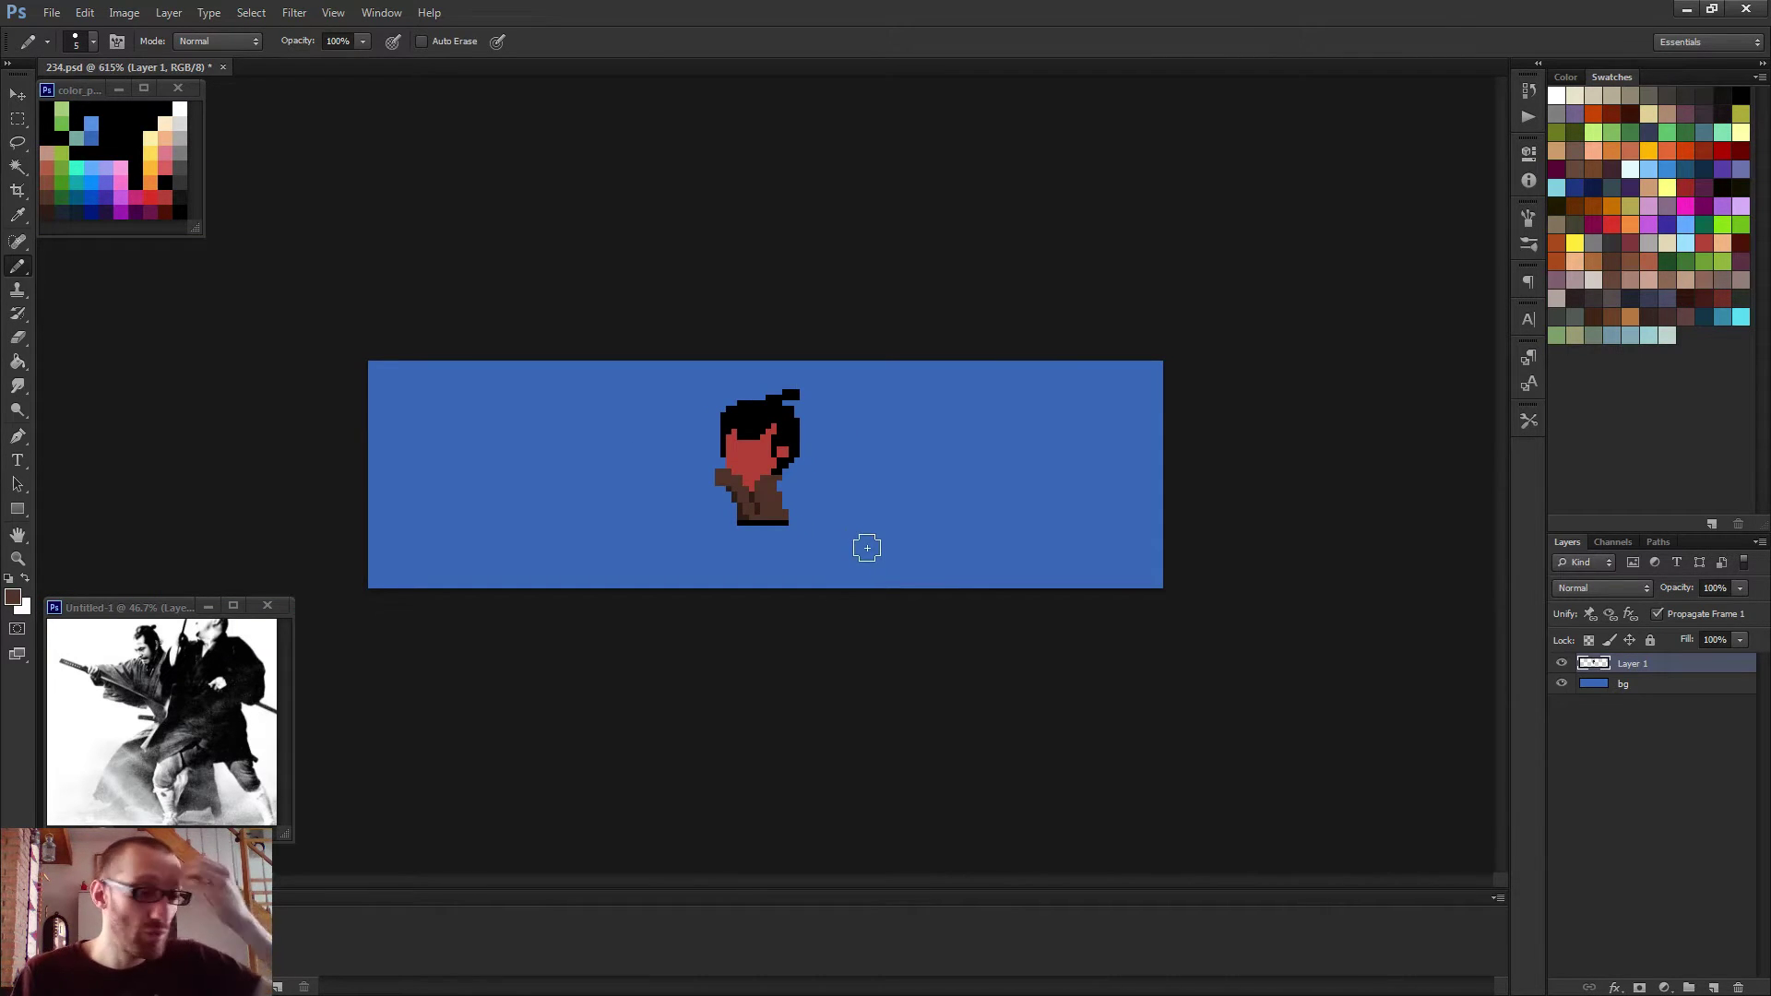
# Extend the canvas downward with the Crop tool, discarding an accidental upward extension.
pyautogui.press('c')
pyautogui.moveTo(771, 362); pyautogui.dragTo(769, 348)
pyautogui.press('Escape')
pyautogui.moveTo(767, 585); pyautogui.dragTo(769, 611)
pyautogui.press('Return')
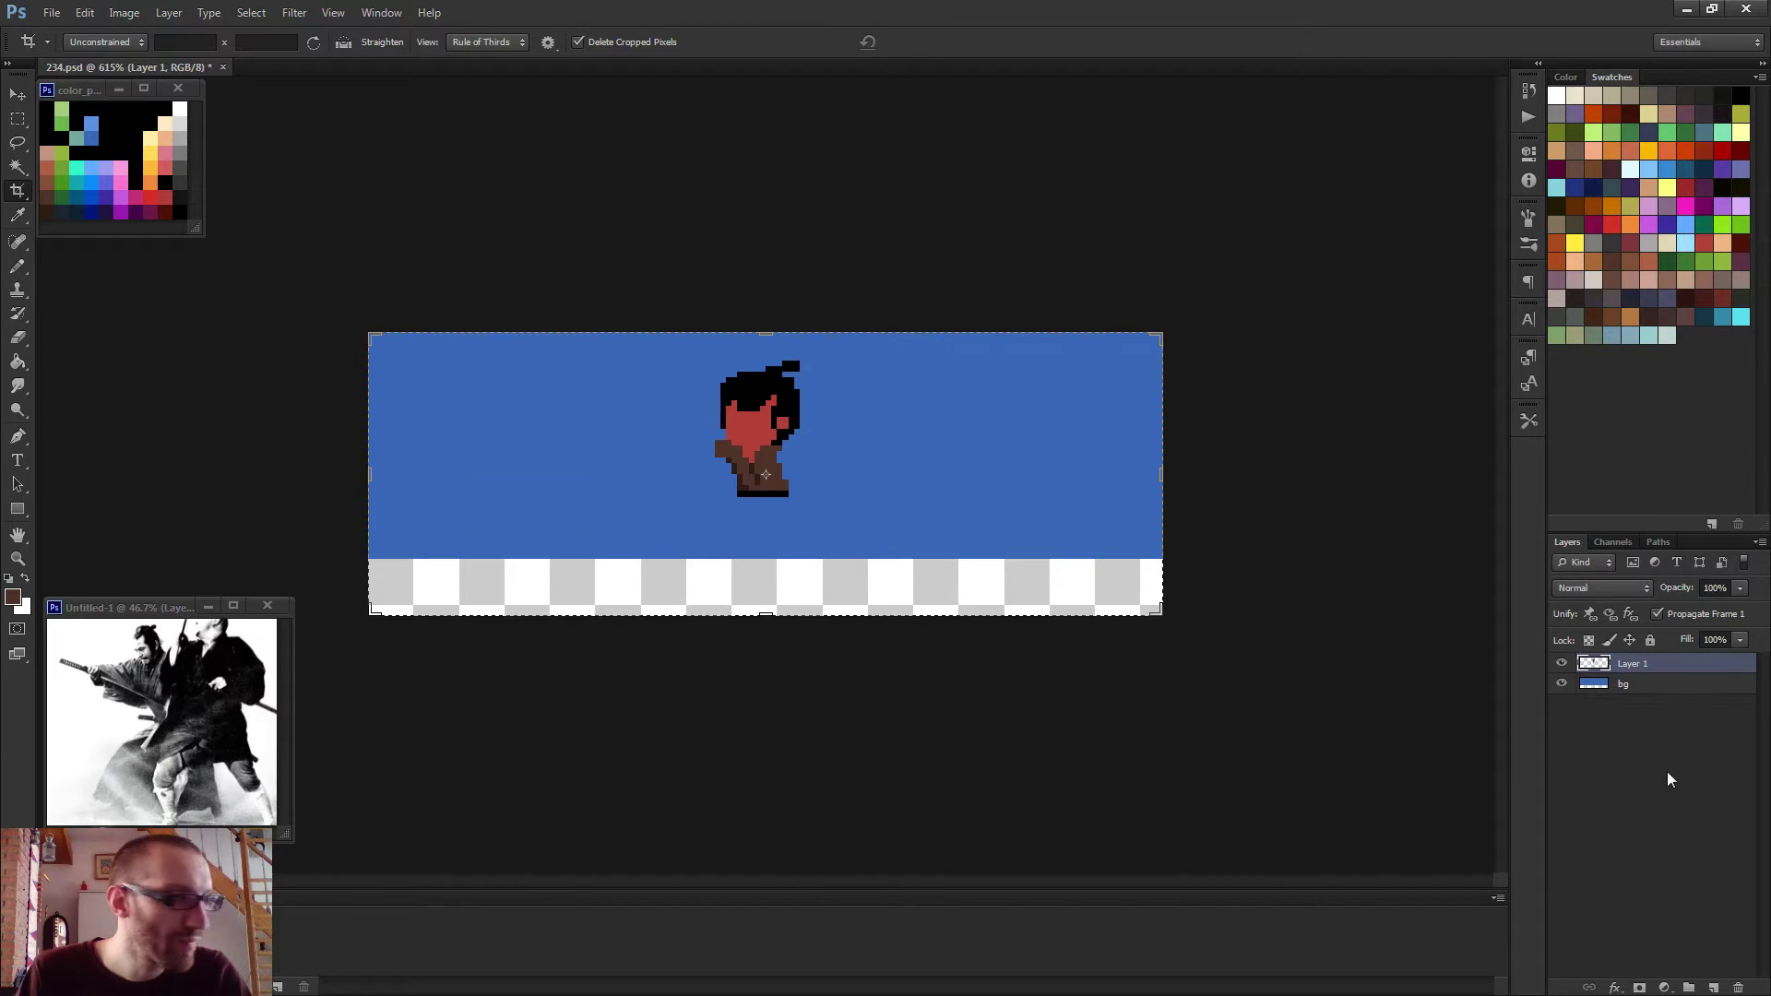
# Fill the new bottom strip of the bg layer with the background blue, then return to Layer 1.
pyautogui.click(1606, 688)
pyautogui.press('g')
pyautogui.keyDown('alt'); pyautogui.click(945, 510); pyautogui.keyUp('alt')
pyautogui.click(950, 583)
pyautogui.click(1672, 666)
# Pencil the brown left leg below the body, extending diagonally down-left to a wide foot.
pyautogui.press('b')
pyautogui.scroll(5, 797, 484)
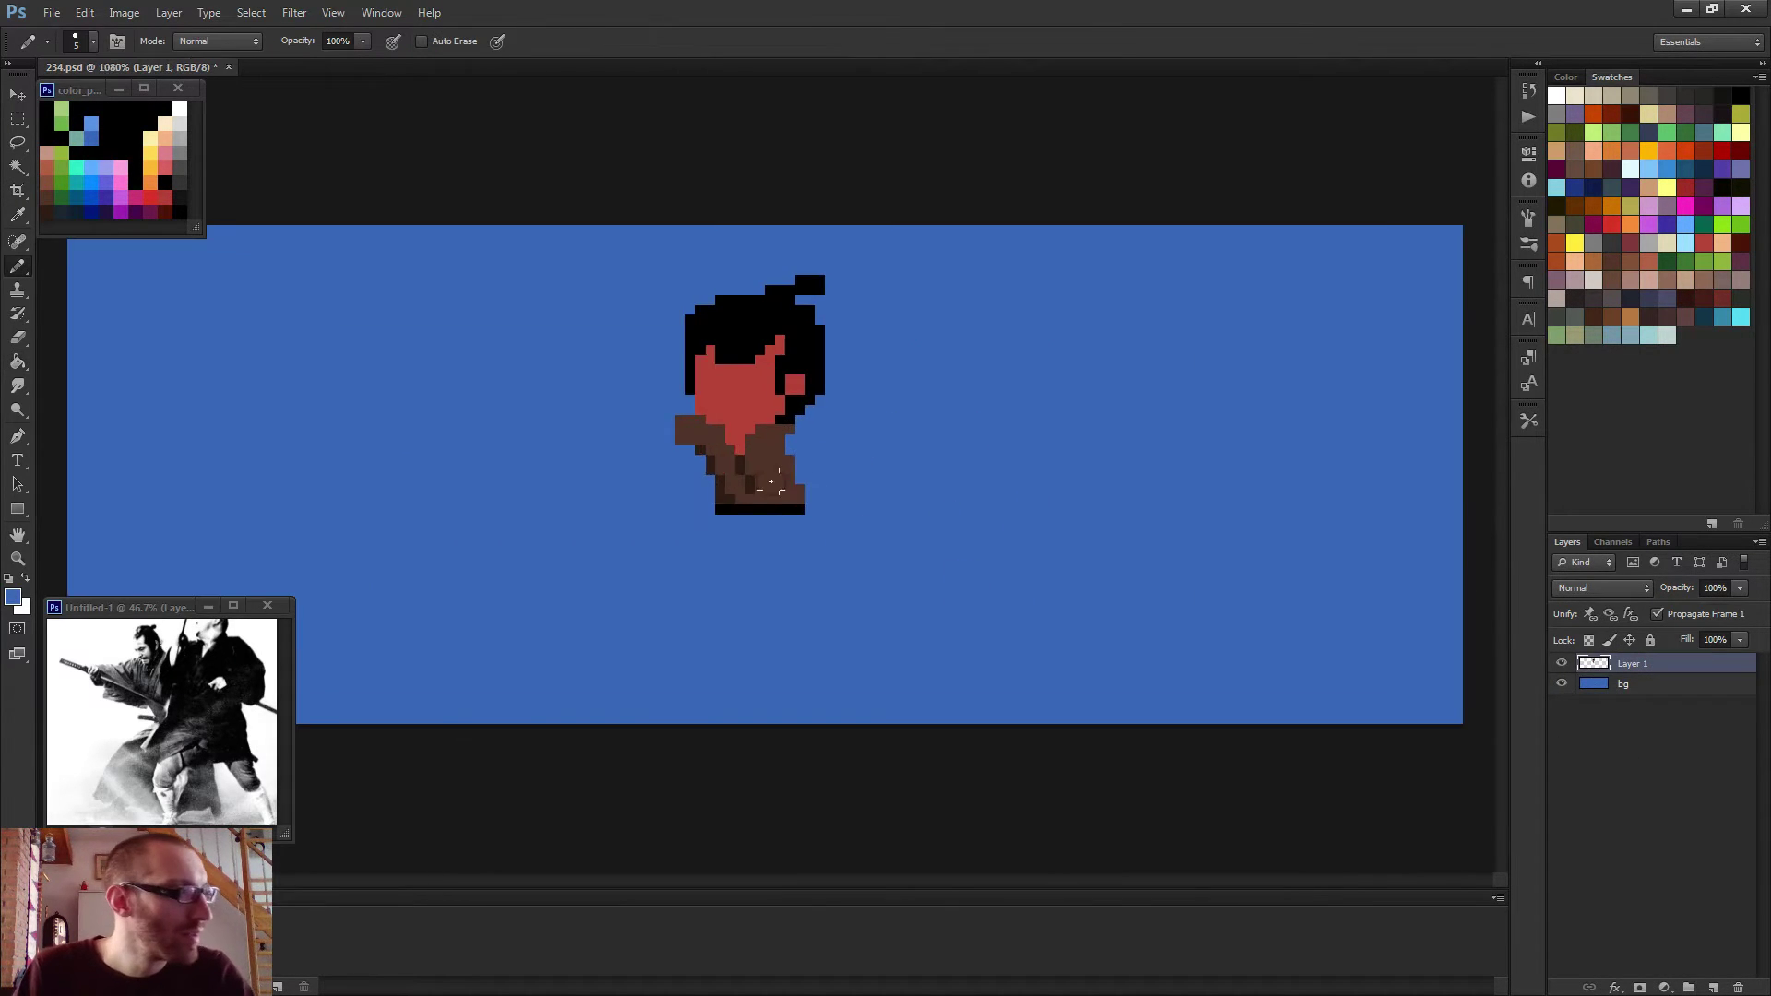
pyautogui.keyDown('alt'); pyautogui.click(798, 485); pyautogui.keyUp('alt')
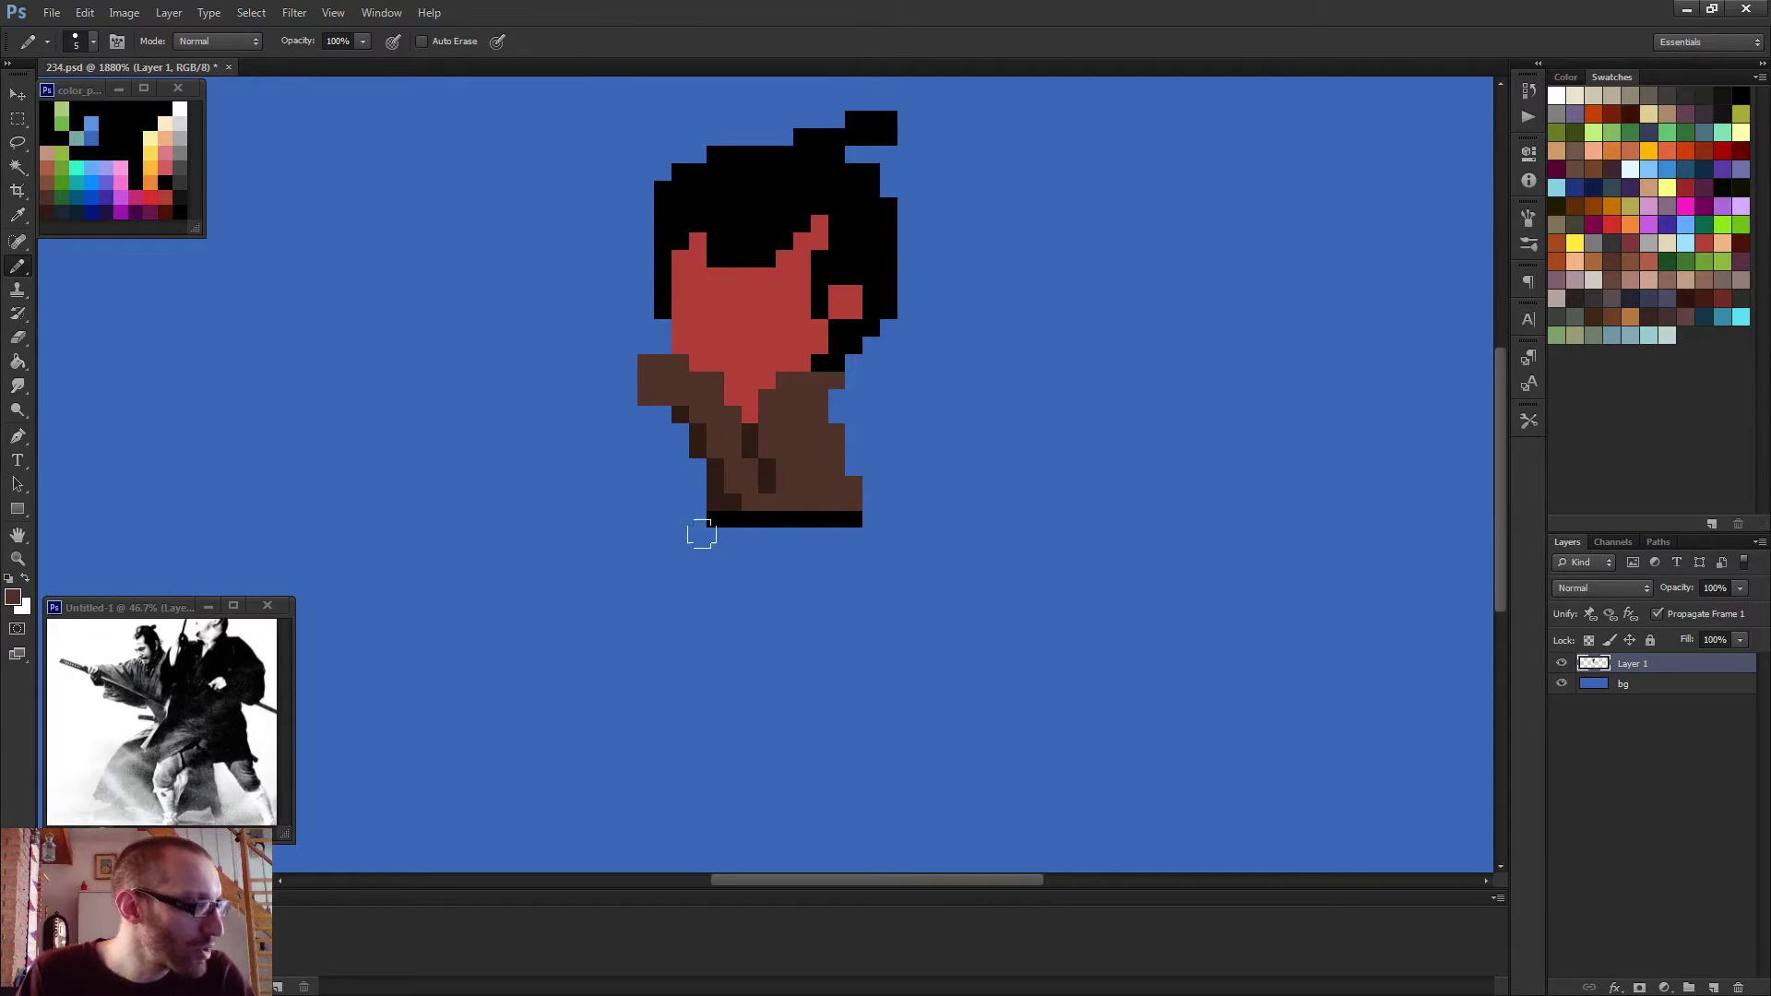
pyautogui.press('[')
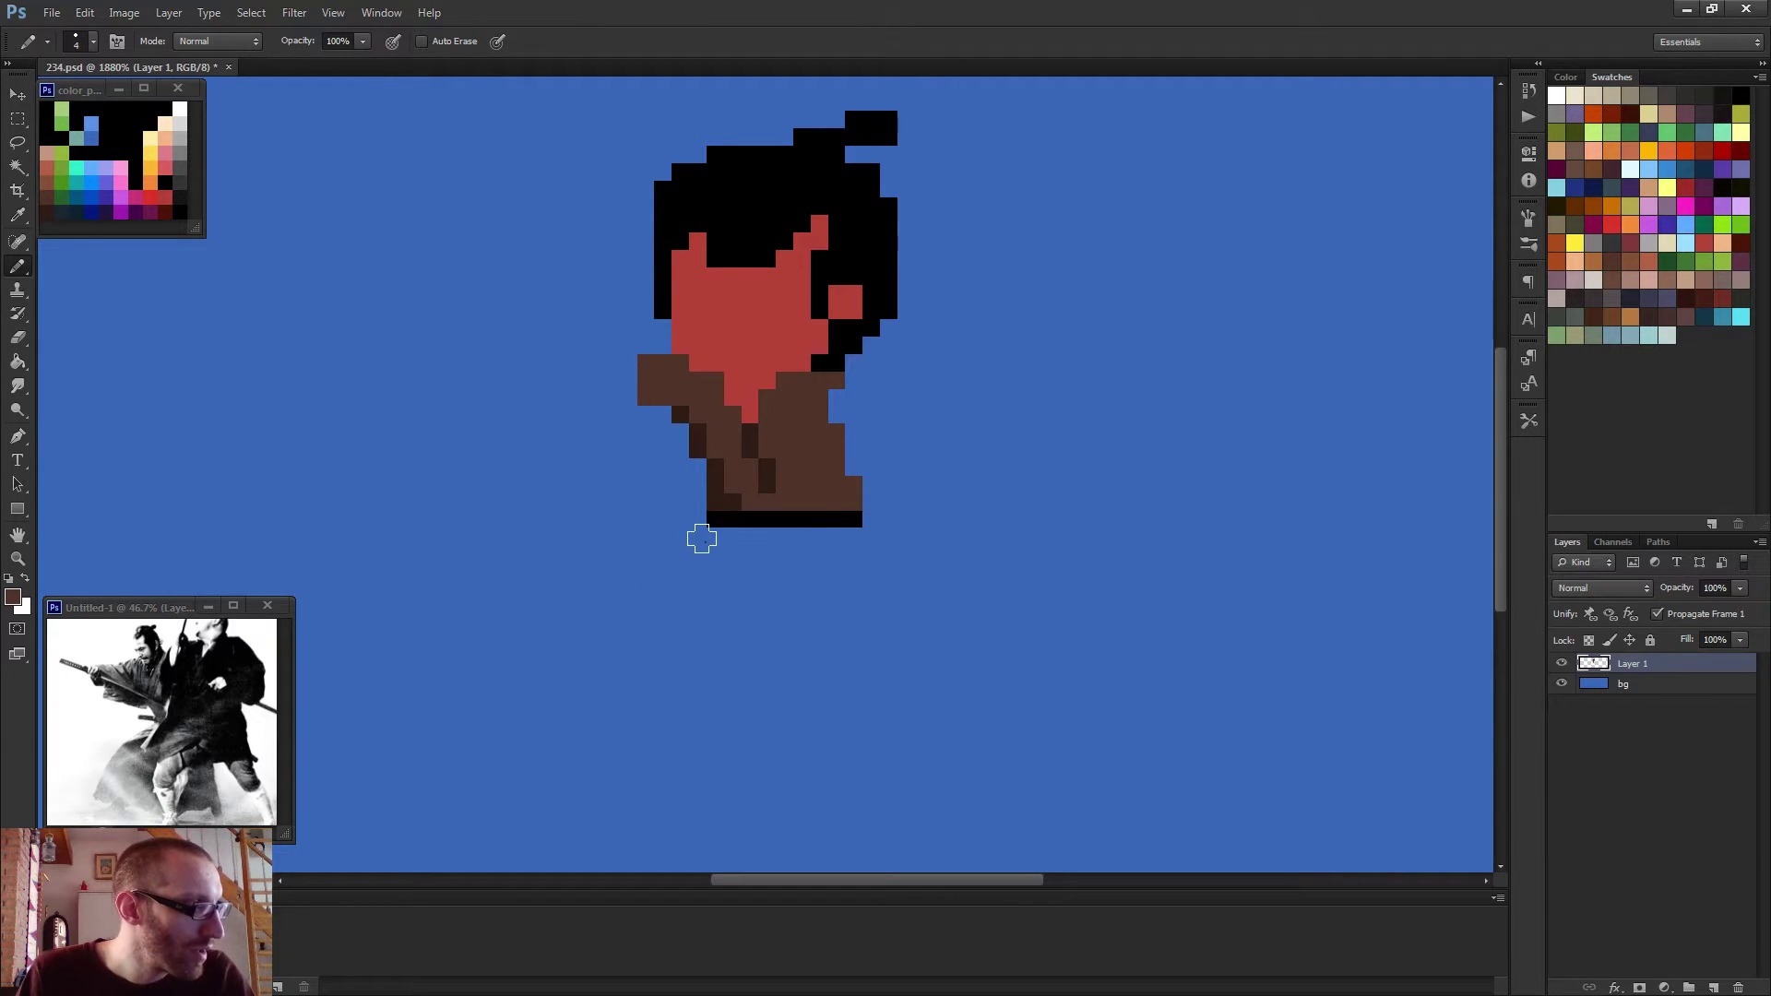
pyautogui.click(724, 562)
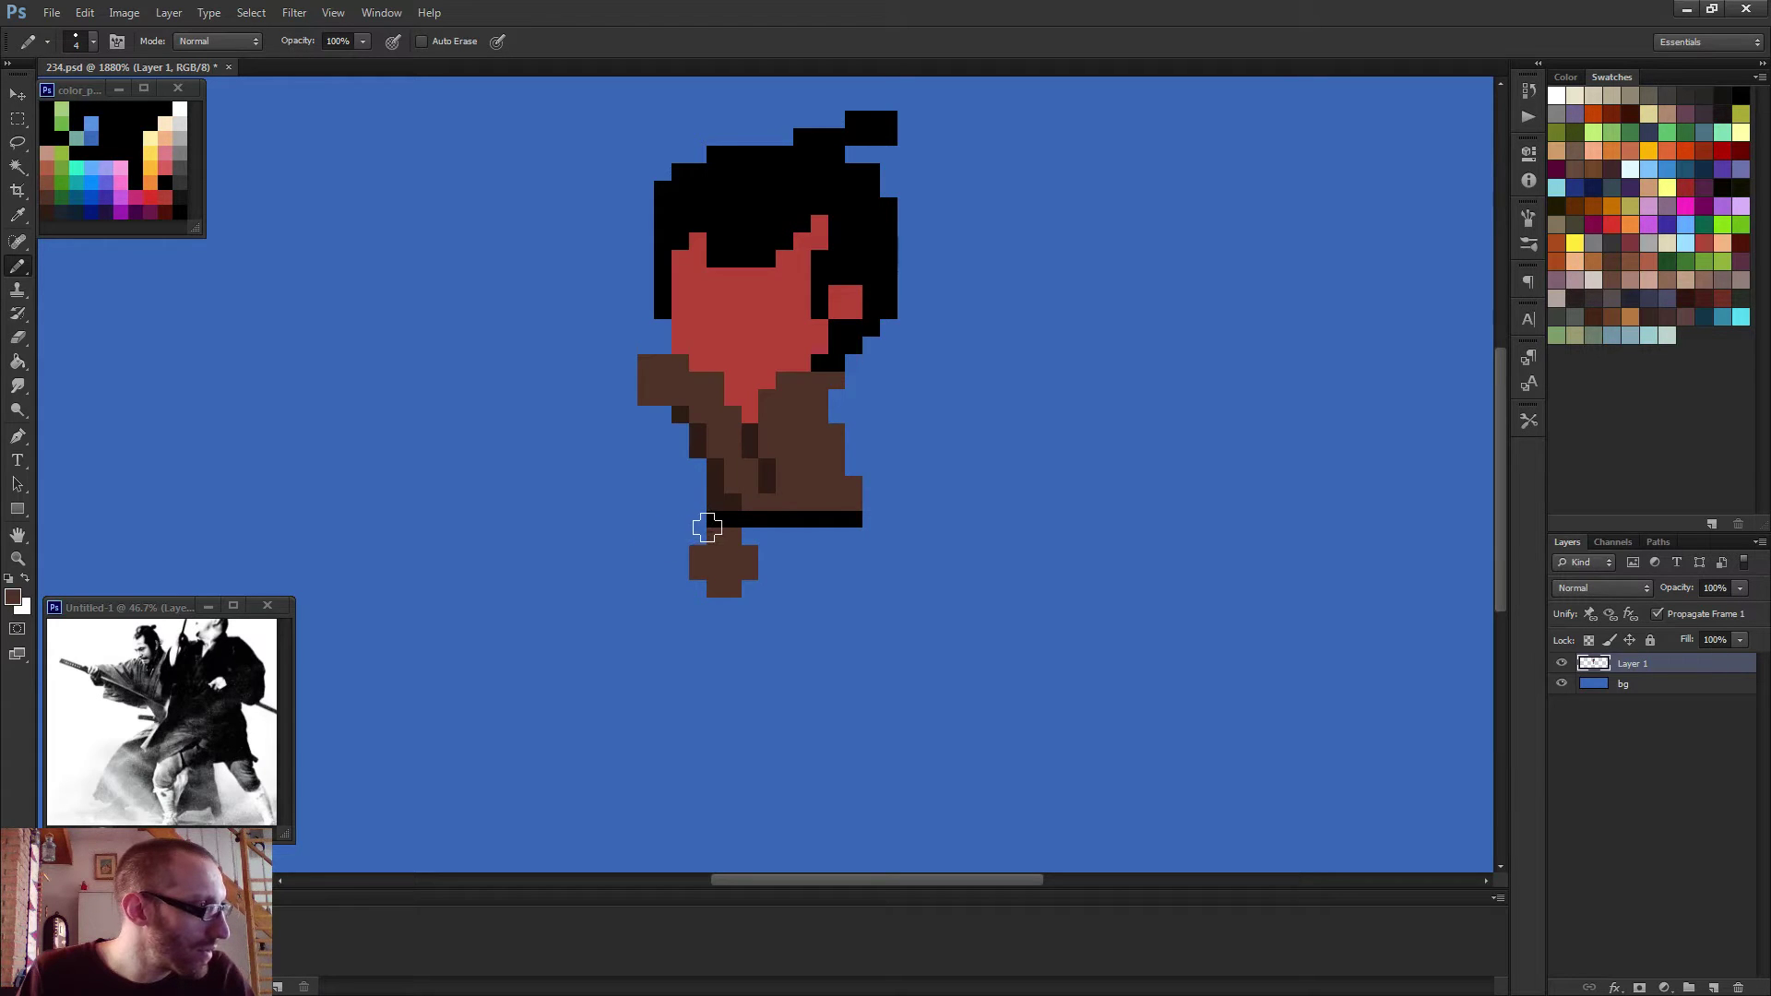
pyautogui.click(704, 525)
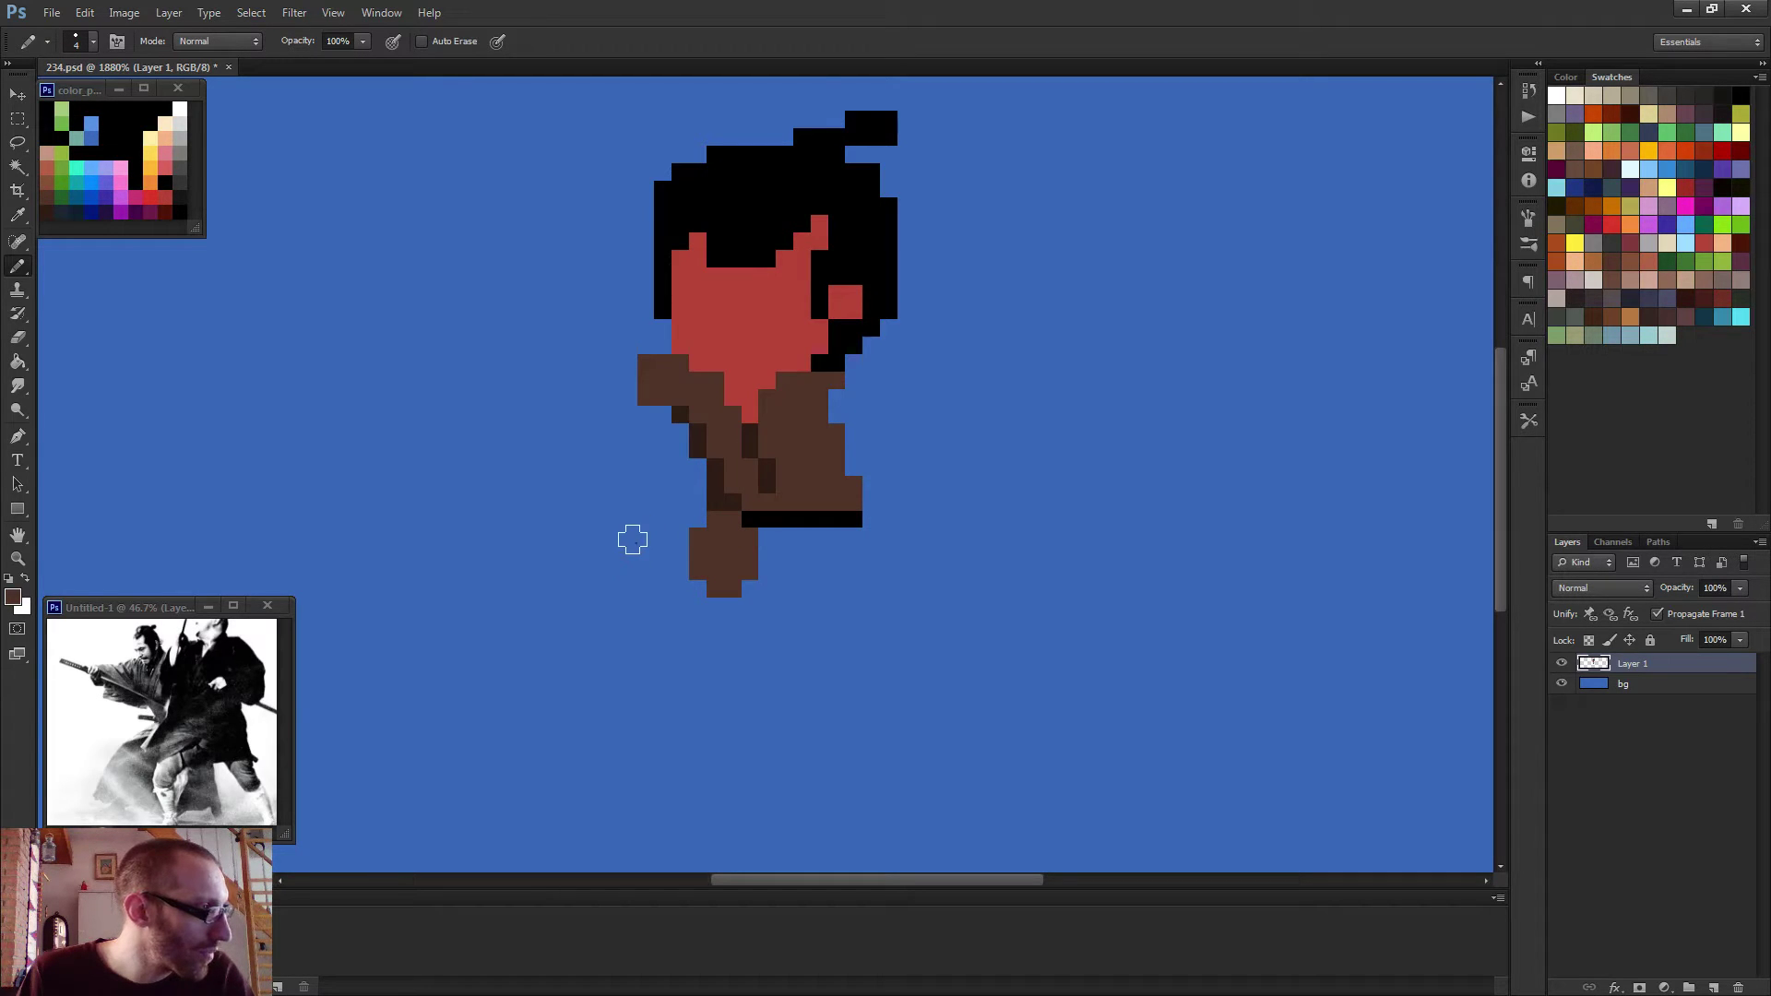
pyautogui.click(654, 563)
pyautogui.moveTo(651, 614); pyautogui.dragTo(597, 637)
# Draw the brown right leg with a foot pointing right, and fill brown between the legs' tops.
pyautogui.scroll(-3, 822, 649)
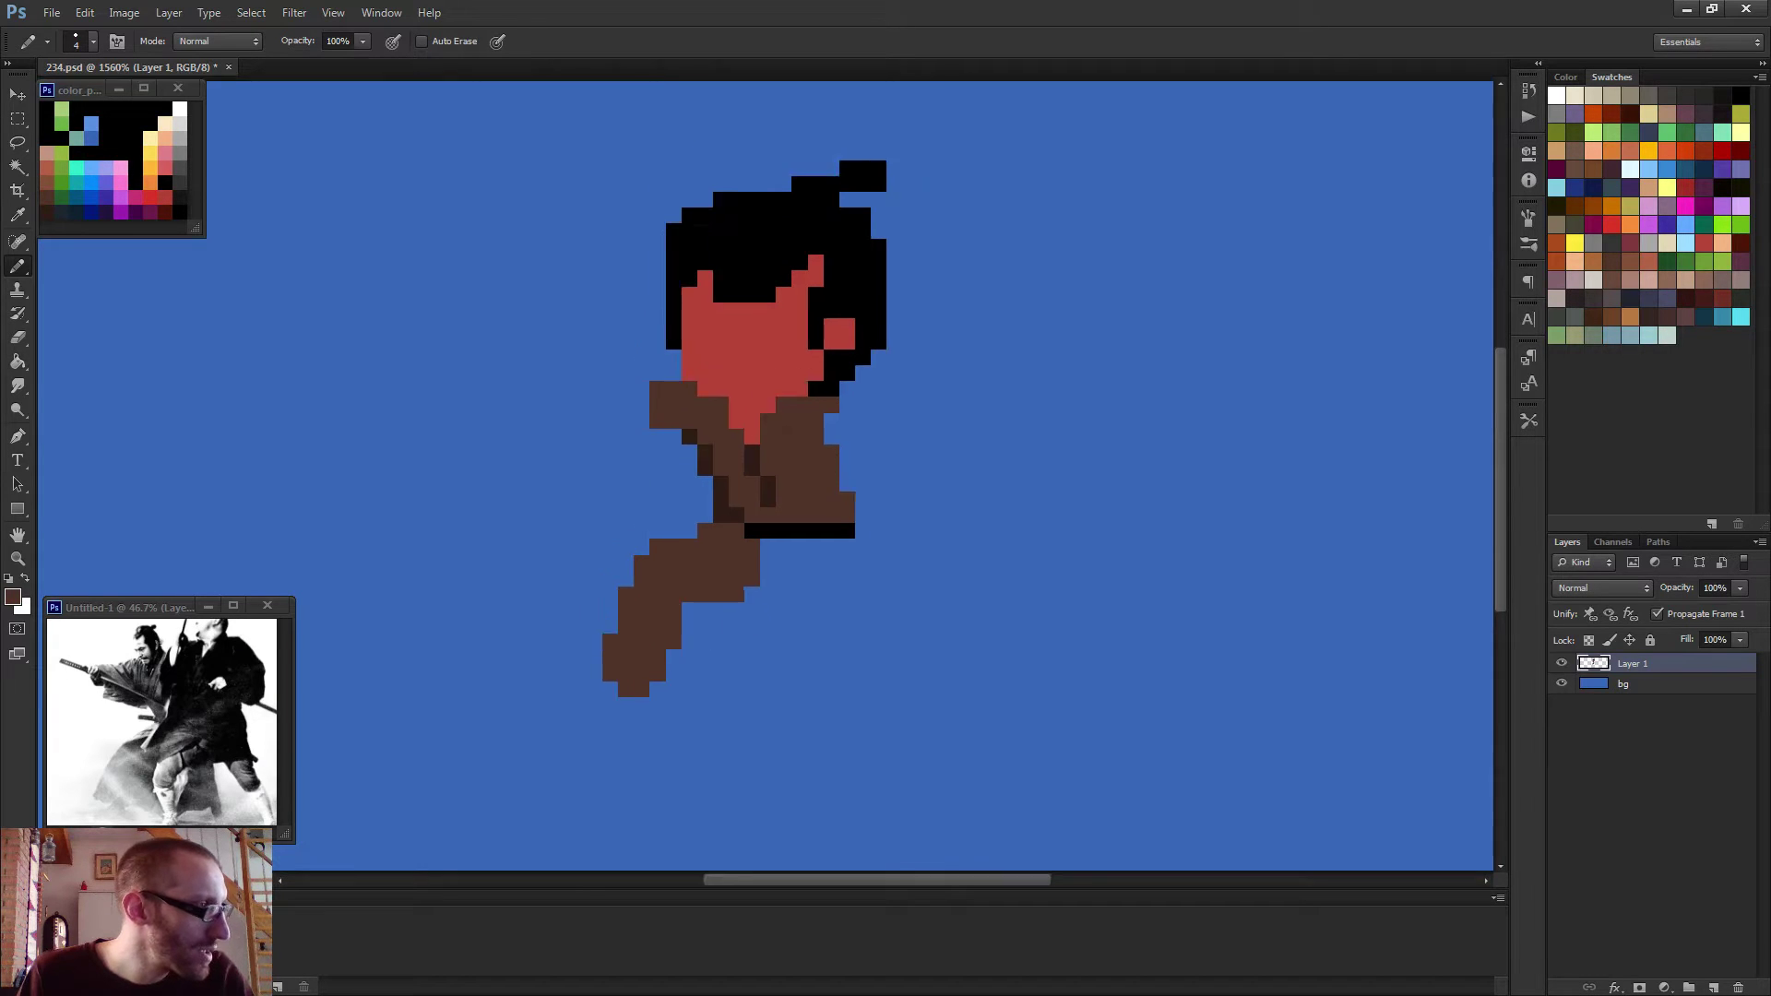
pyautogui.scroll(2, 831, 629)
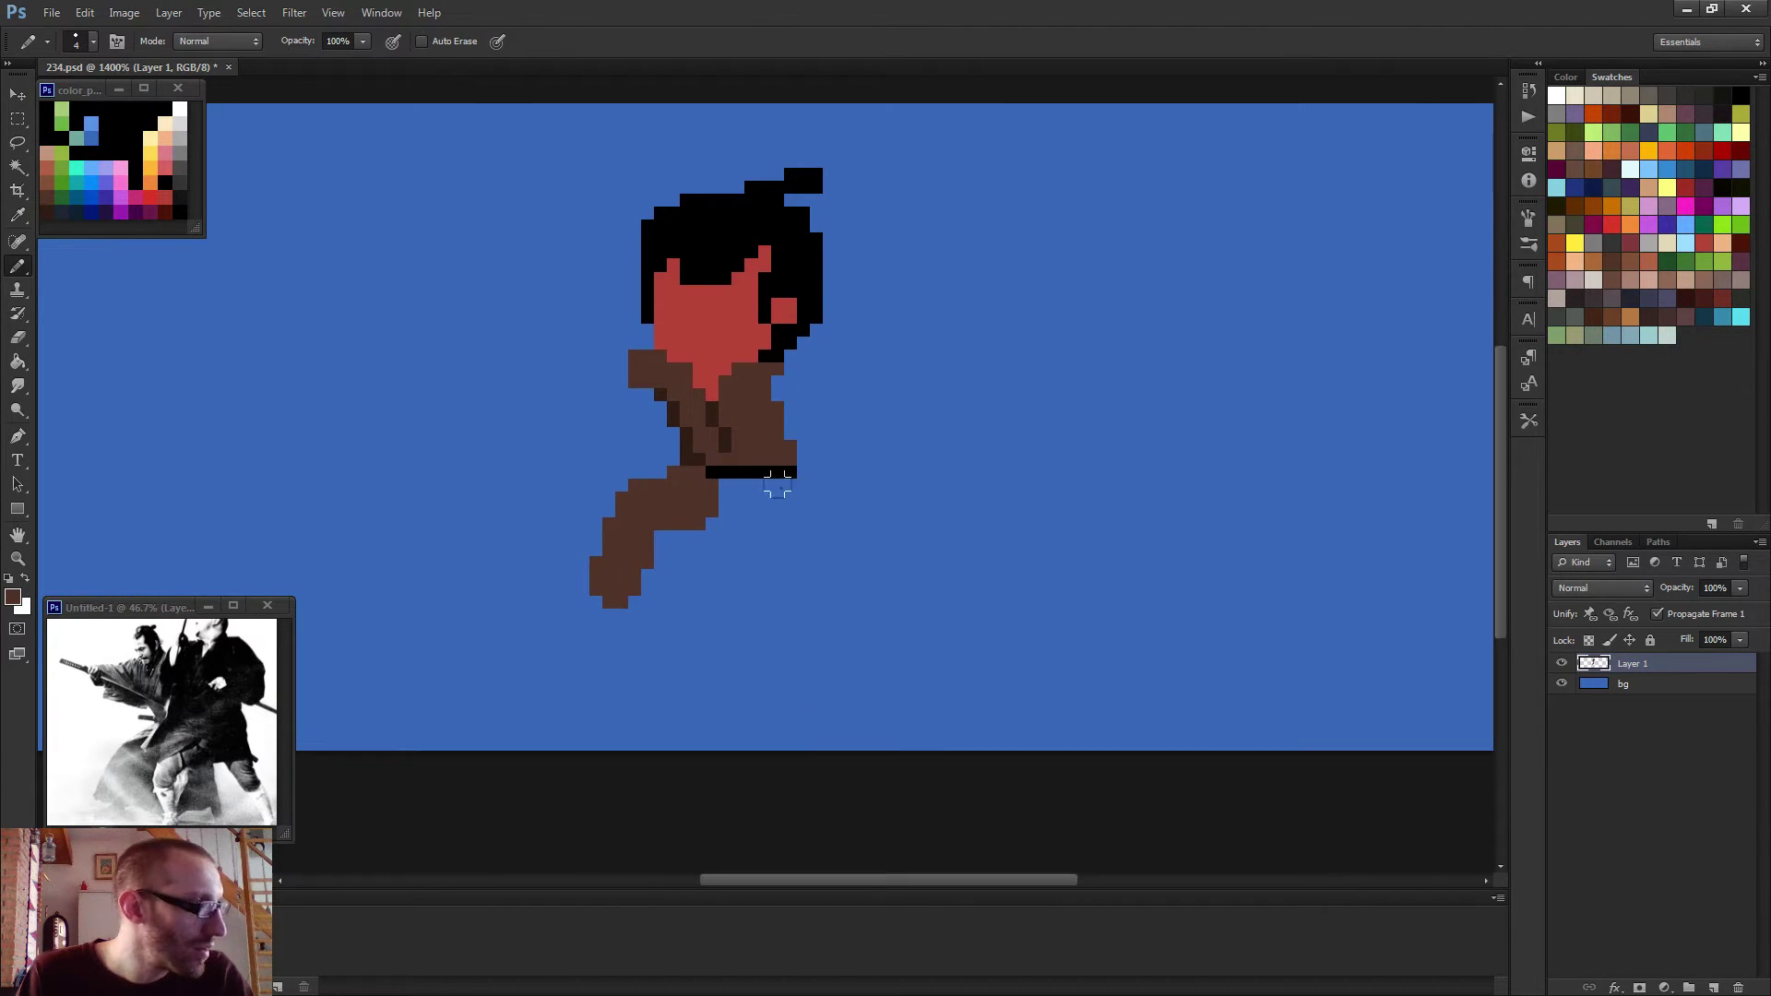
pyautogui.click(769, 483)
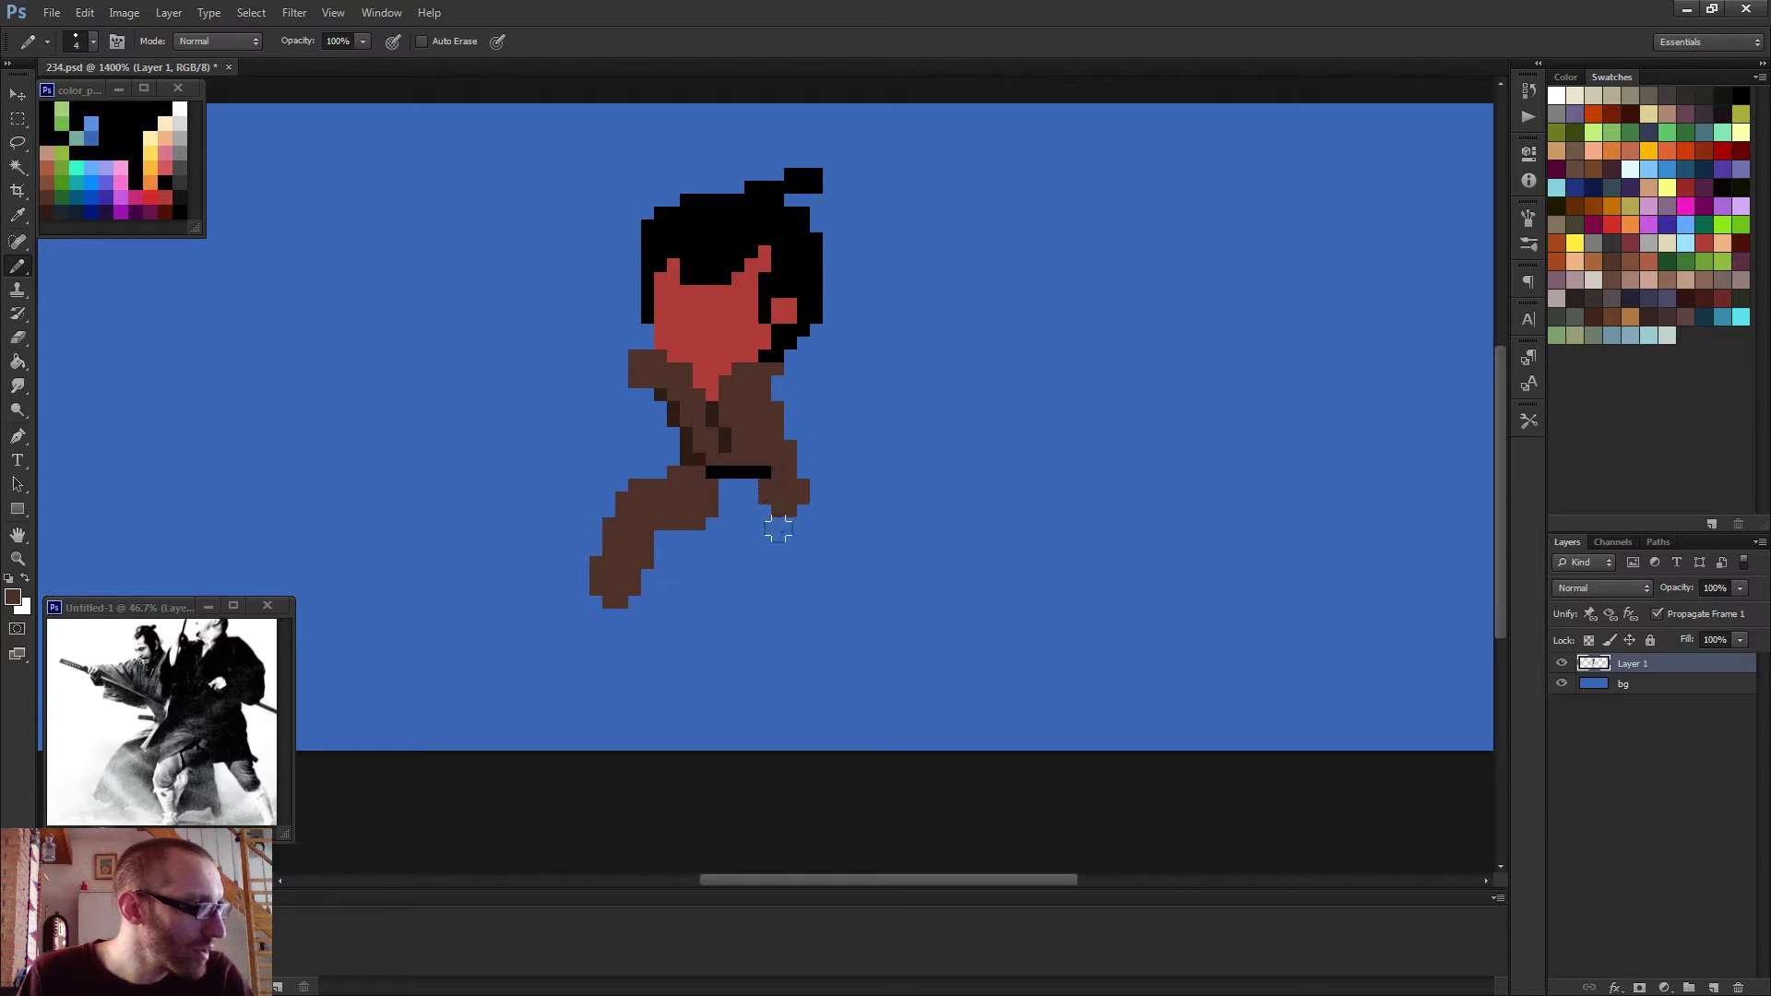
pyautogui.click(773, 524)
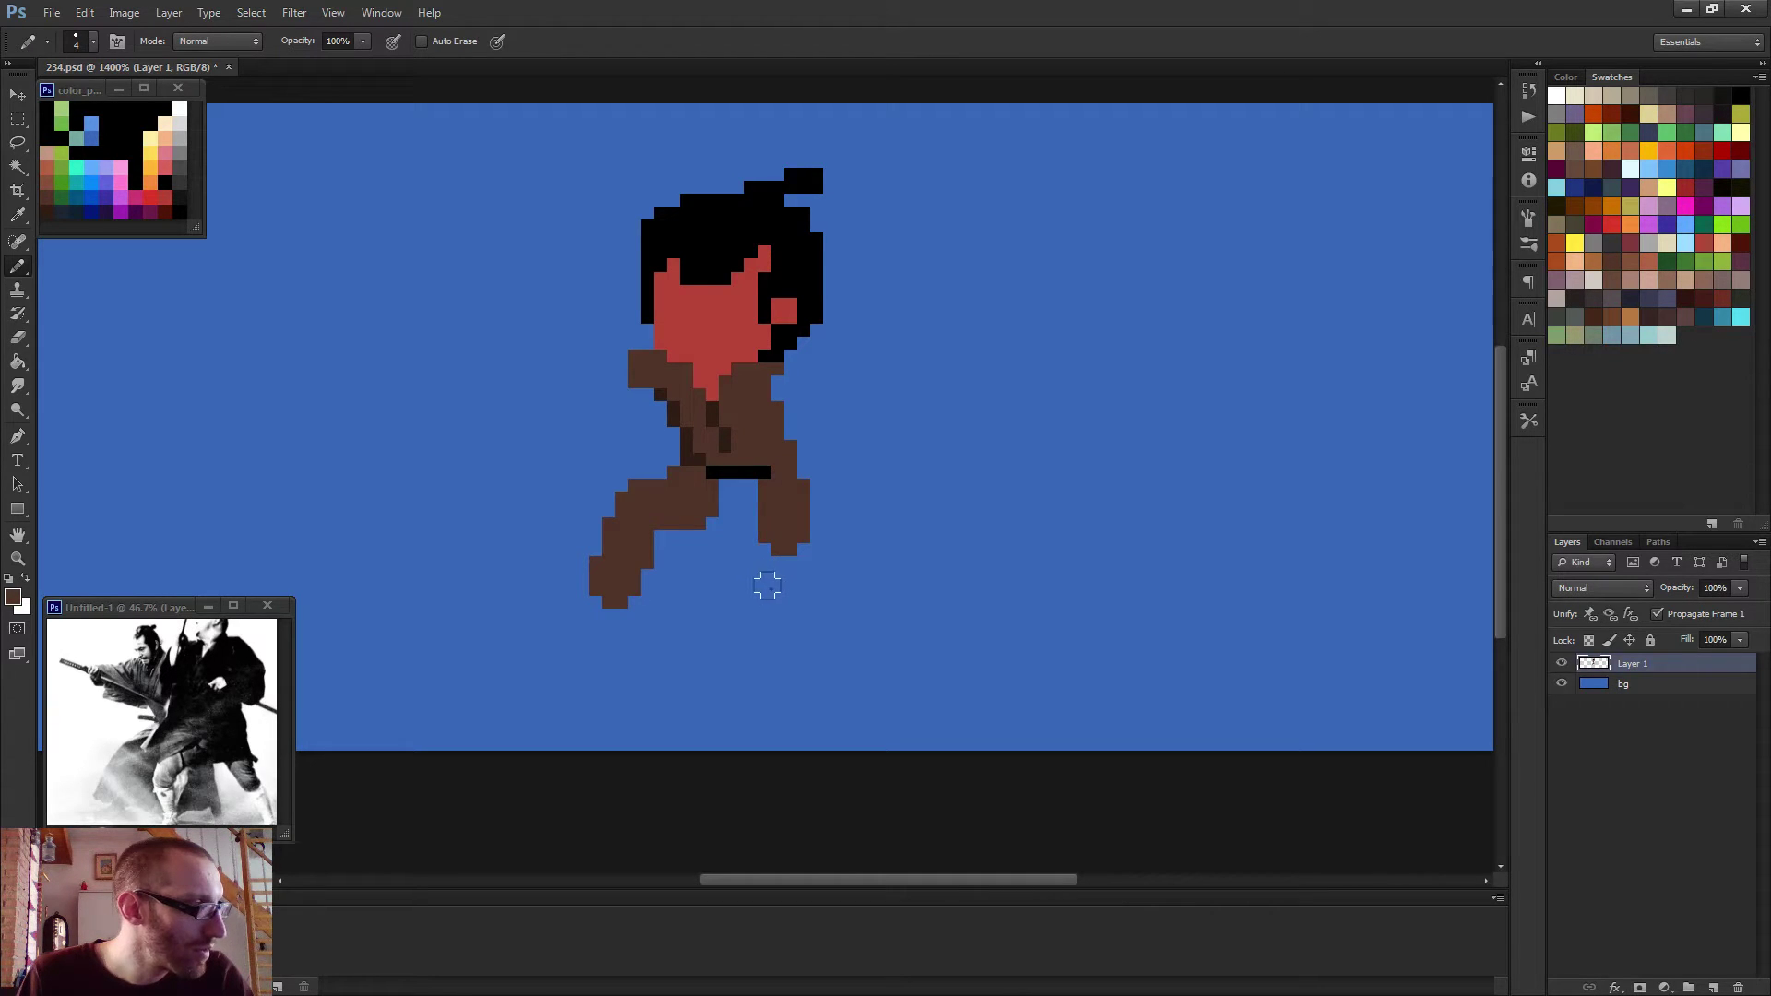
pyautogui.moveTo(788, 586); pyautogui.dragTo(799, 598)
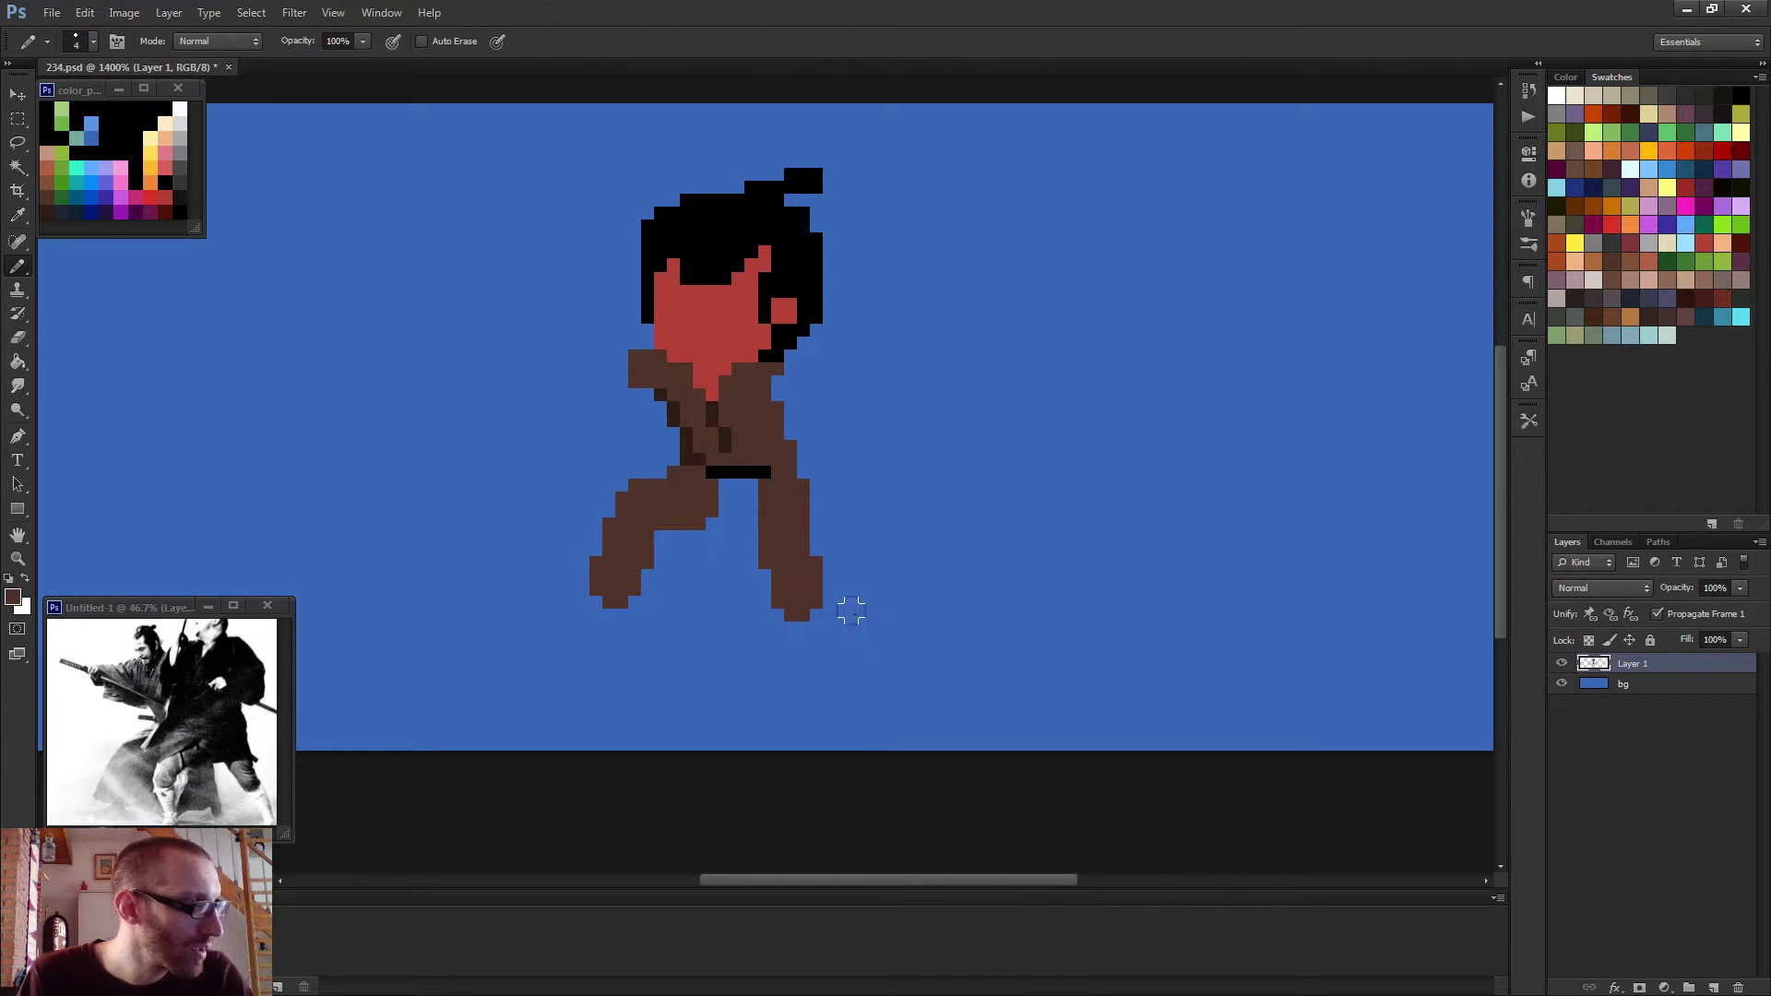
pyautogui.moveTo(751, 493)
pyautogui.mouseDown()
pyautogui.moveTo(719, 475)
pyautogui.moveTo(785, 476)
pyautogui.mouseUp()
# Redraw the black belt line across the waist with a 1-pixel pencil.
pyautogui.press('[')
pyautogui.press('[')
pyautogui.press('[')
pyautogui.keyDown('alt'); pyautogui.click(710, 472); pyautogui.keyUp('alt')
pyautogui.scroll(-5, 813, 505)
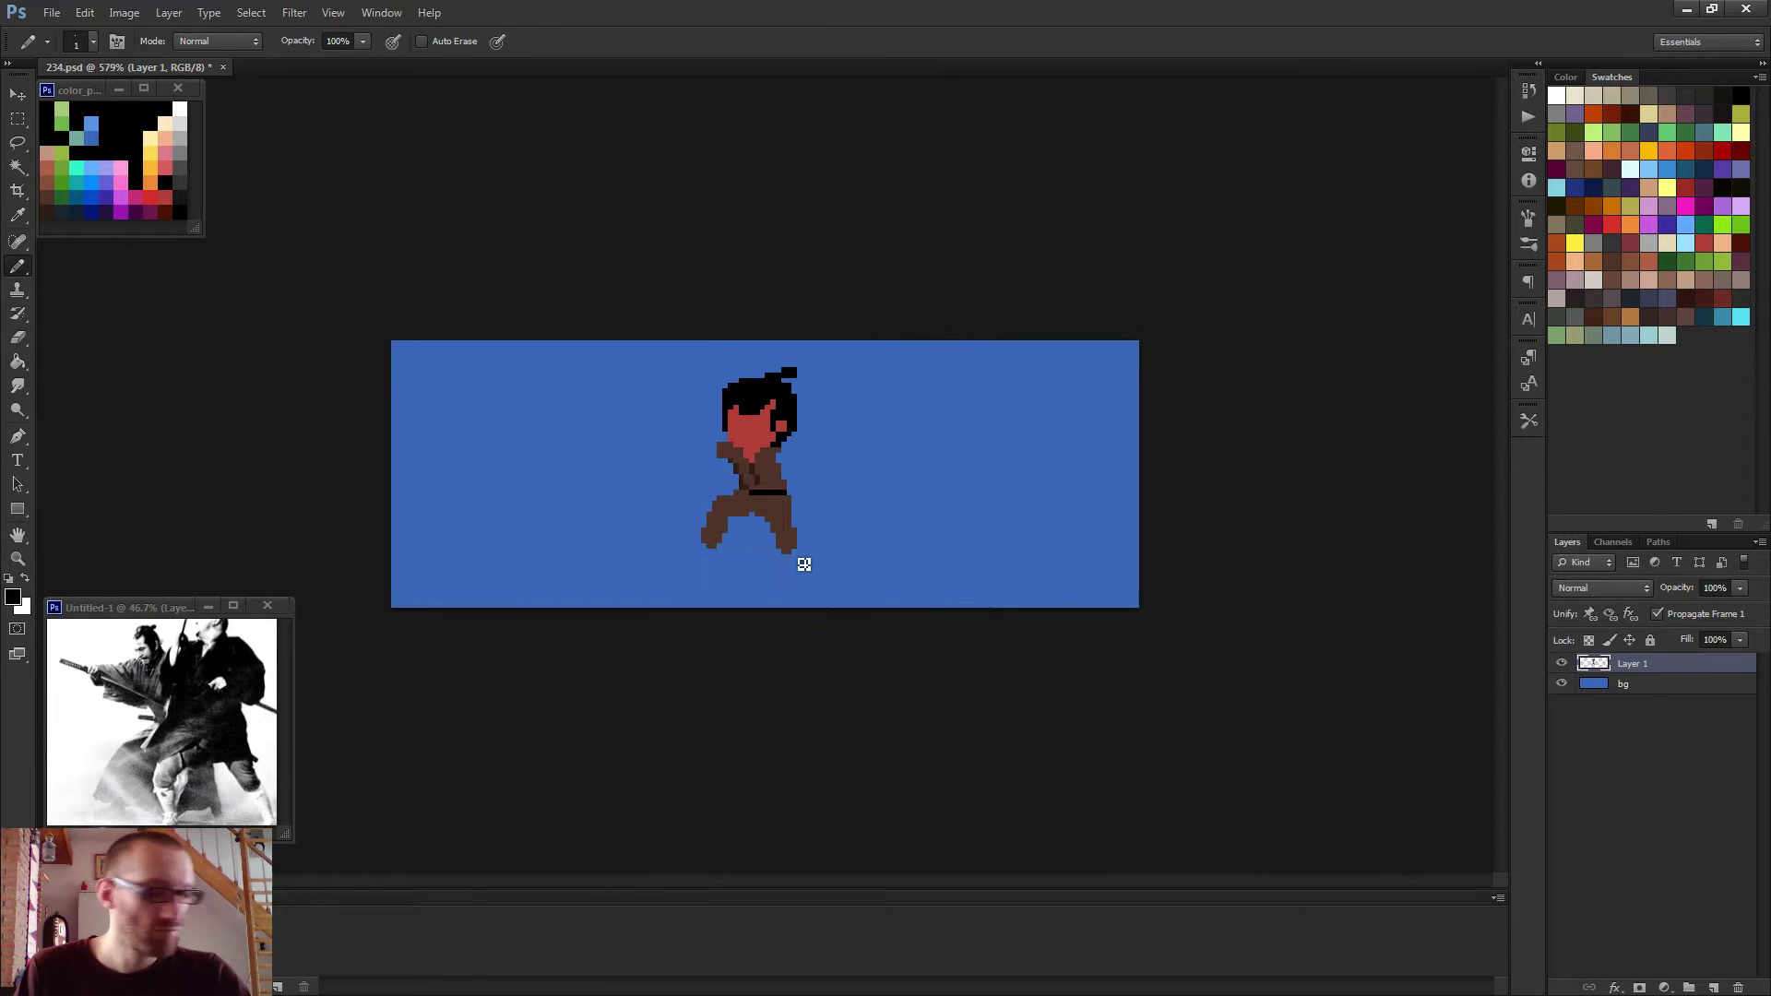
# Fill the gap between the legs with the trousers' brown, then sample the face red.
pyautogui.scroll(5, 772, 545)
pyautogui.keyDown('alt'); pyautogui.click(744, 506); pyautogui.keyUp('alt')
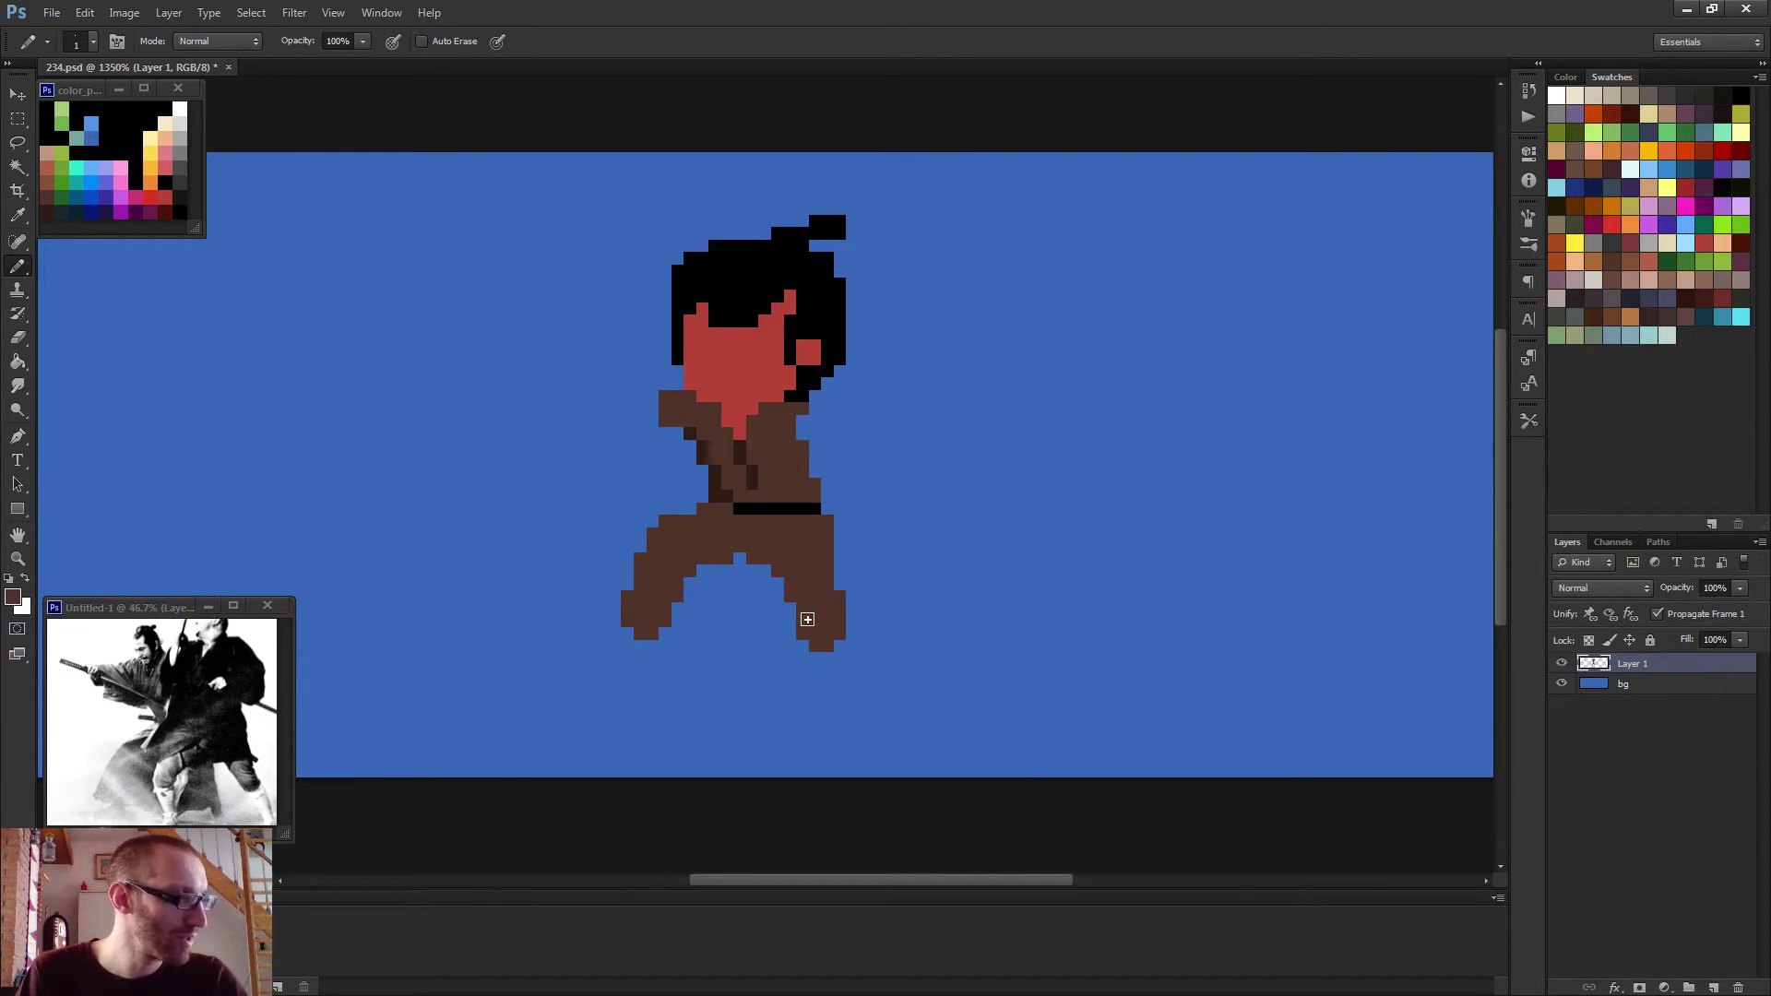
pyautogui.scroll(-3, 792, 592)
pyautogui.scroll(-2, 792, 592)
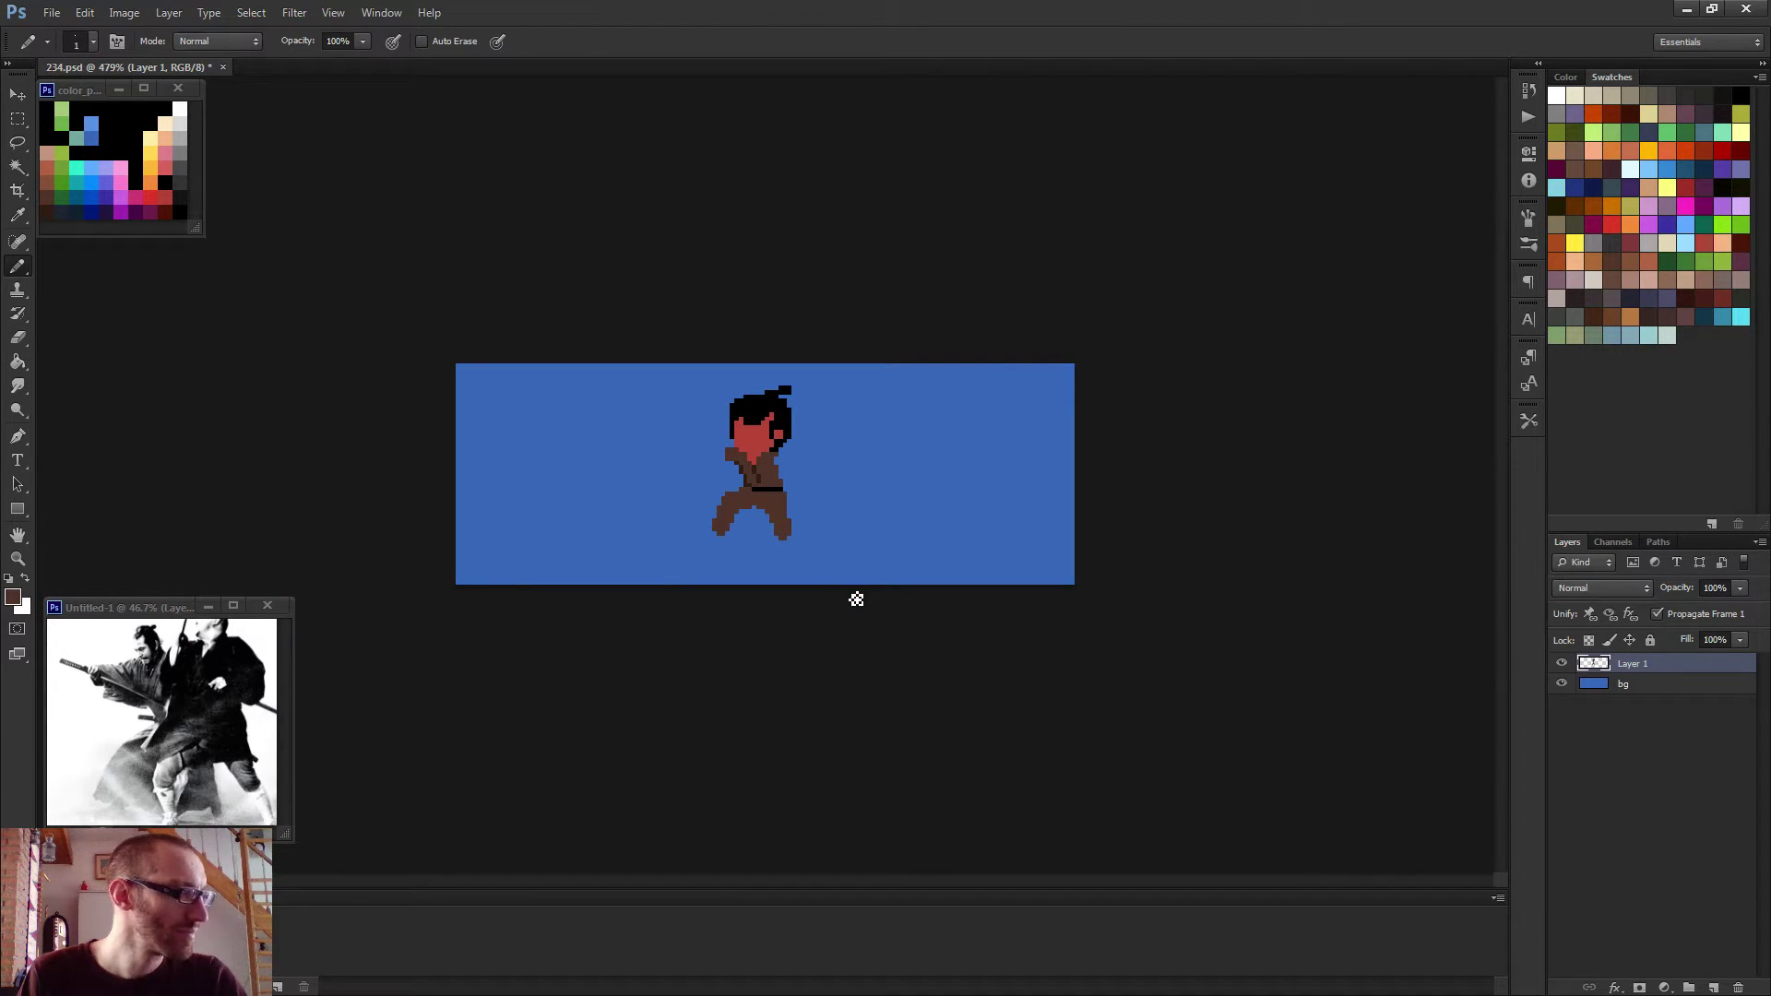
pyautogui.scroll(5, 835, 595)
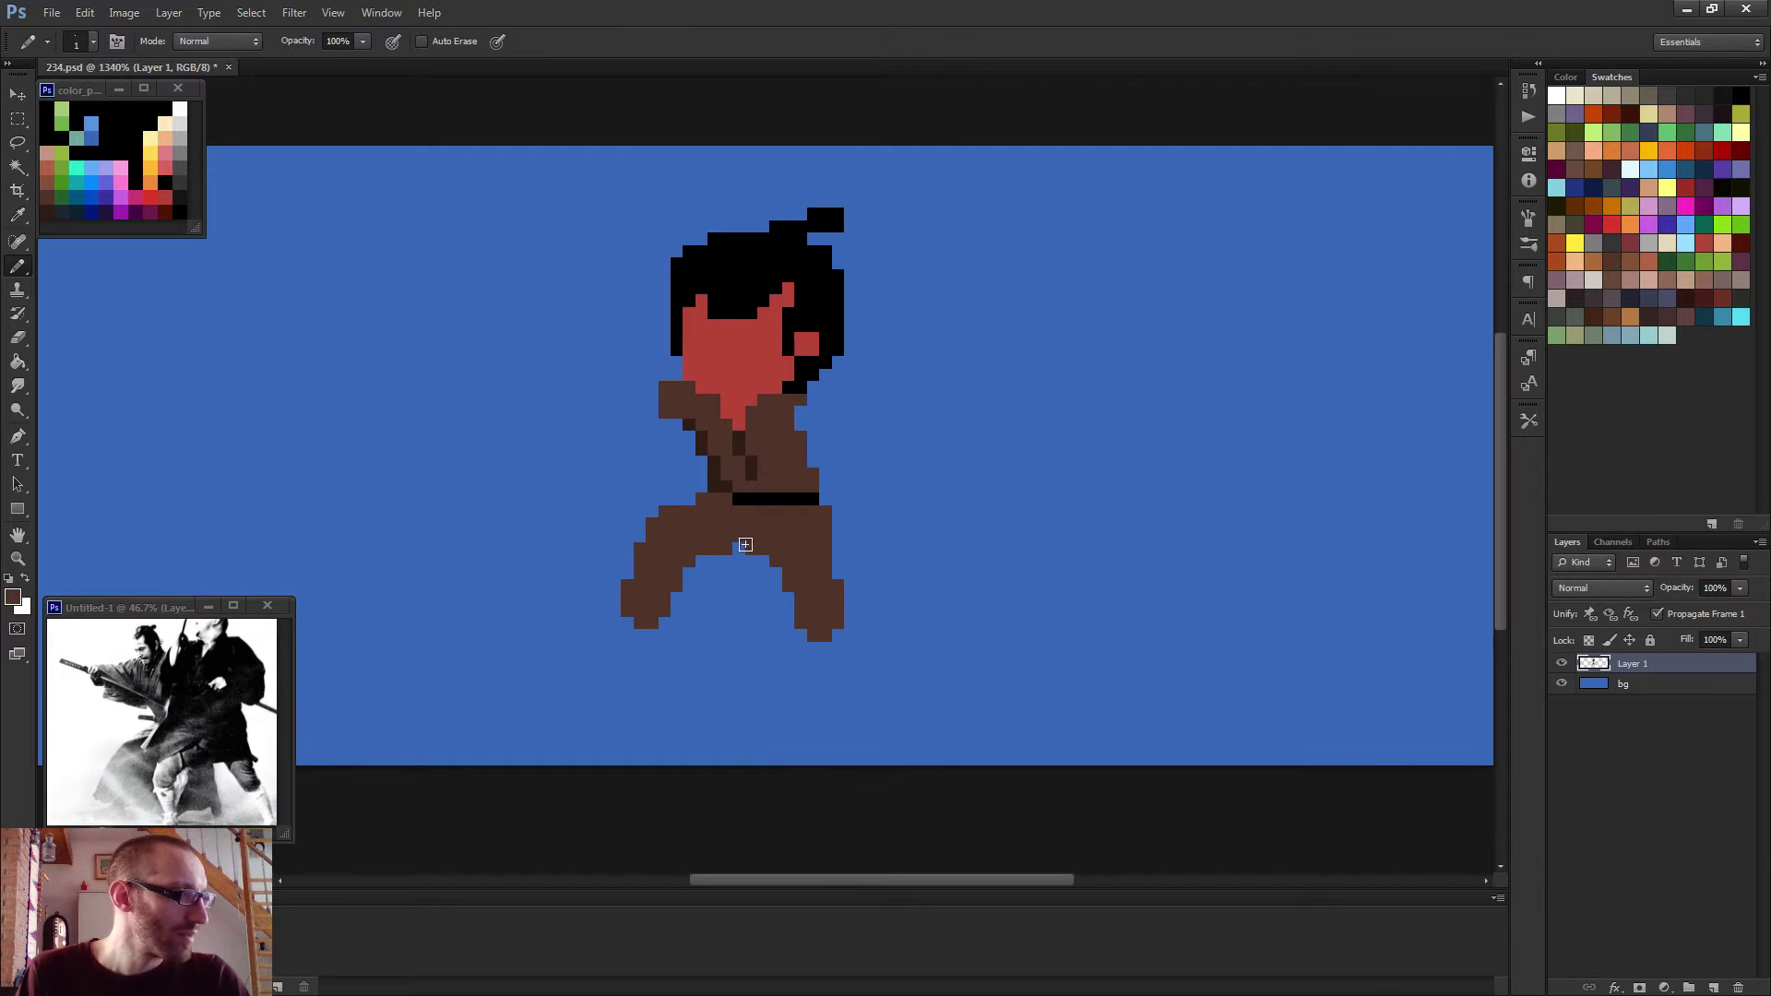
pyautogui.press('e')
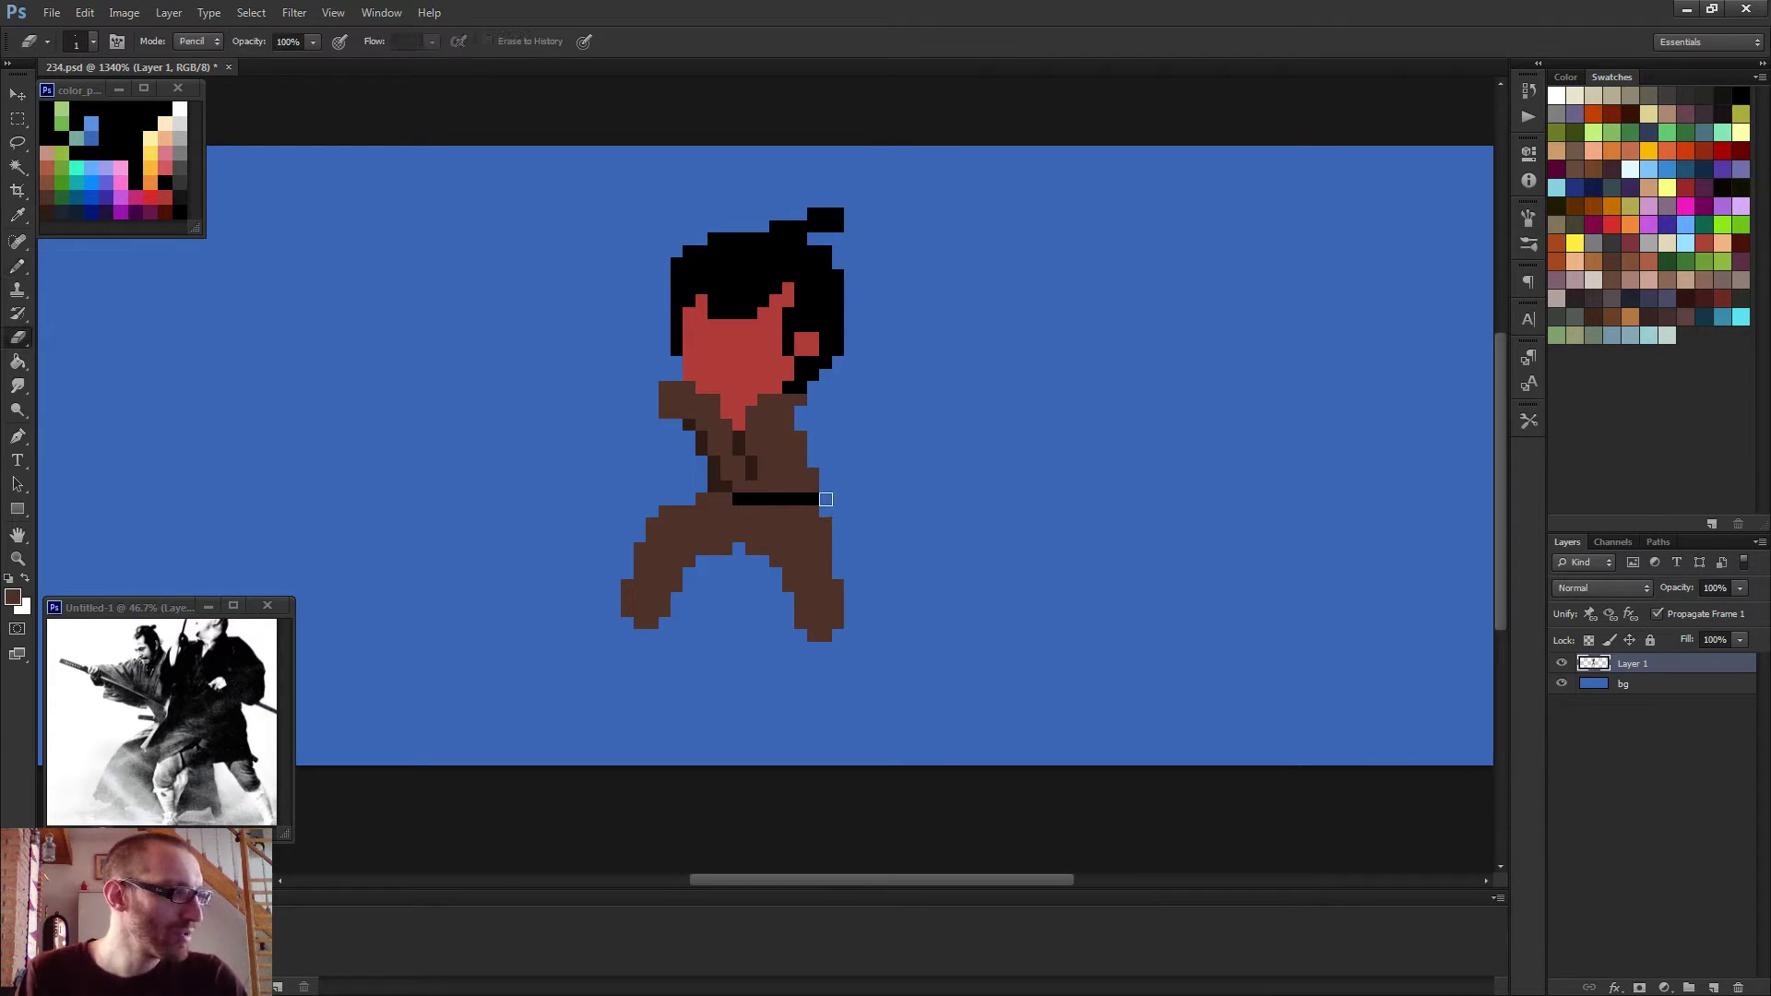
pyautogui.press('b')
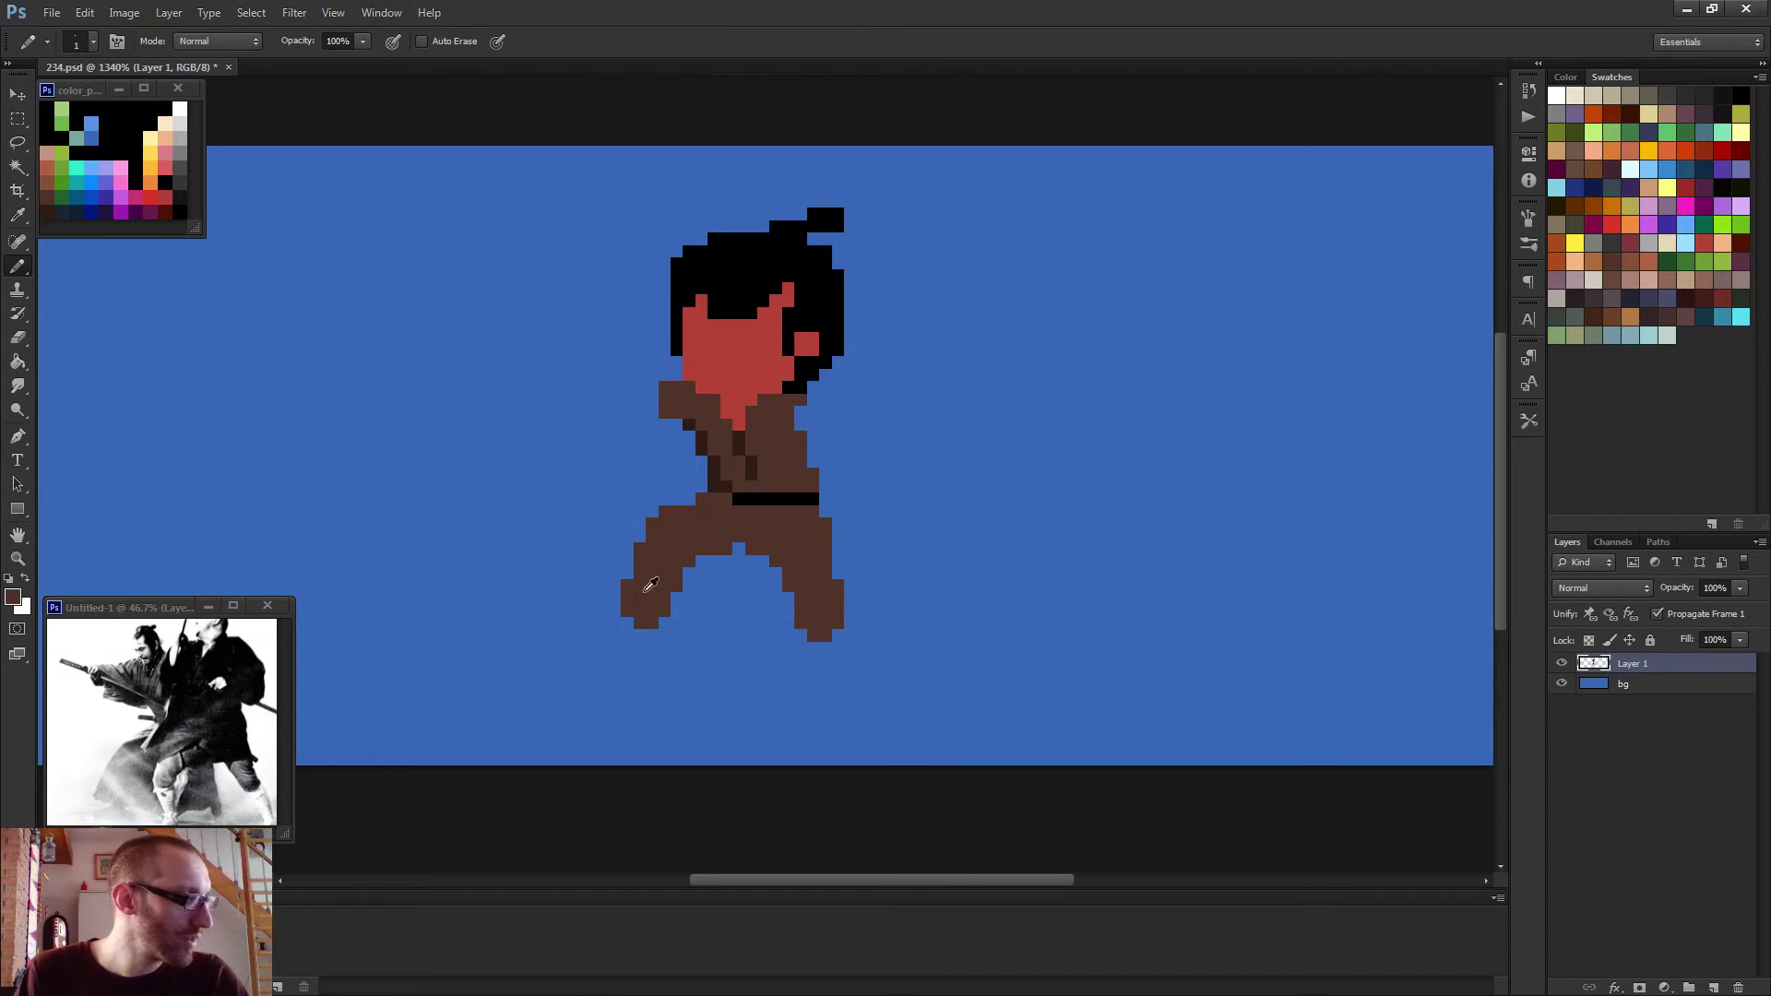
pyautogui.moveTo(671, 619)
pyautogui.mouseDown()
pyautogui.moveTo(808, 621)
pyautogui.moveTo(671, 604)
pyautogui.moveTo(816, 603)
pyautogui.moveTo(700, 587)
pyautogui.moveTo(734, 548)
pyautogui.moveTo(768, 556)
pyautogui.moveTo(769, 601)
pyautogui.moveTo(683, 576)
pyautogui.moveTo(774, 588)
pyautogui.moveTo(702, 590)
pyautogui.moveTo(720, 621)
pyautogui.moveTo(704, 615)
pyautogui.moveTo(797, 615)
pyautogui.mouseUp()
pyautogui.scroll(-3, 747, 517)
pyautogui.scroll(-2, 795, 575)
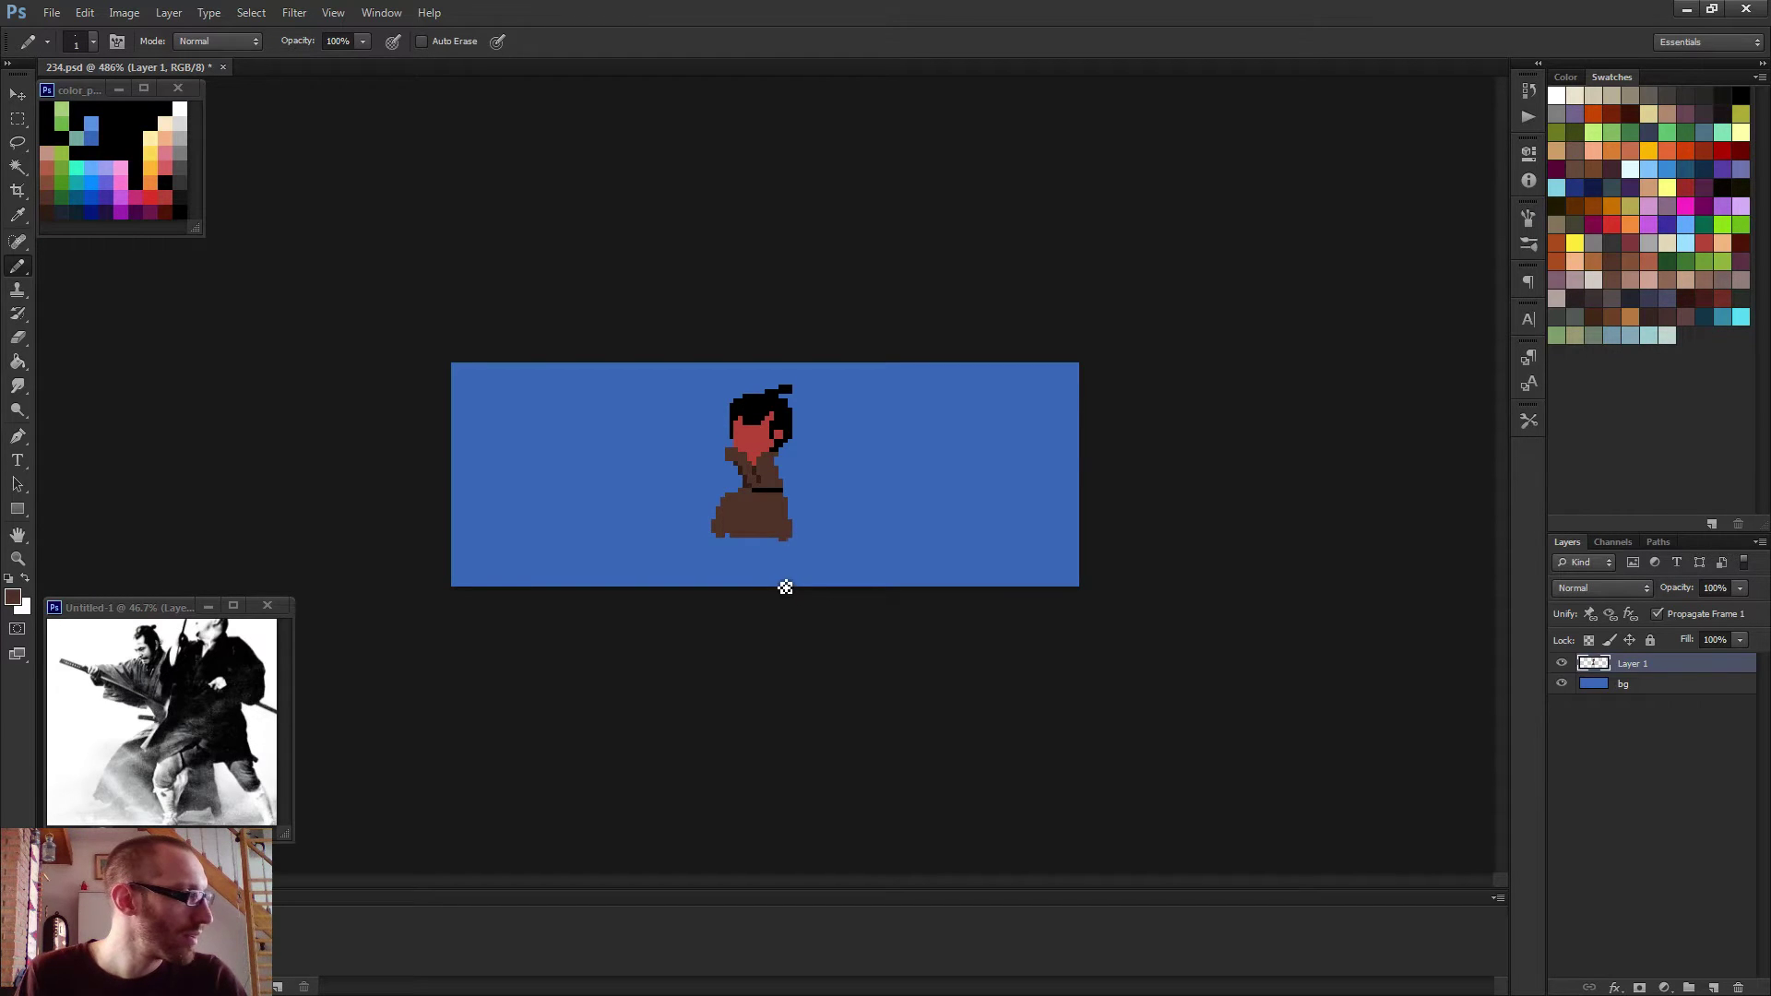
pyautogui.scroll(3, 783, 588)
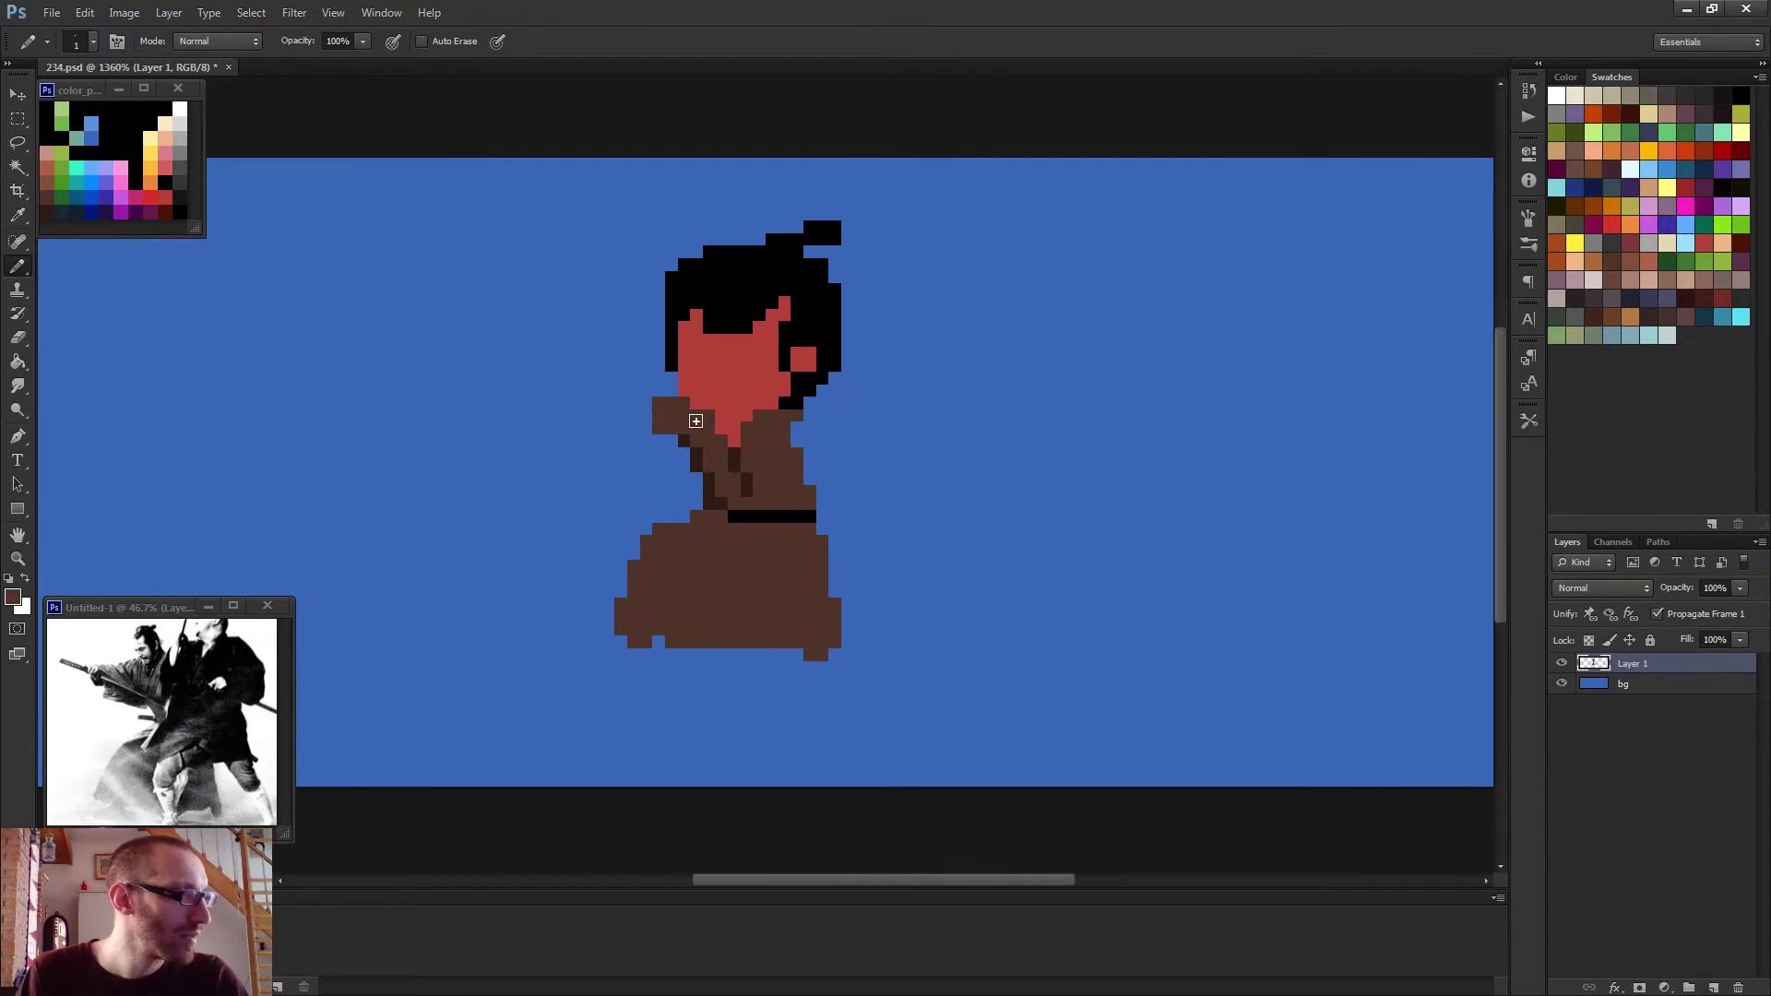
pyautogui.keyDown('alt'); pyautogui.click(706, 392); pyautogui.keyUp('alt')
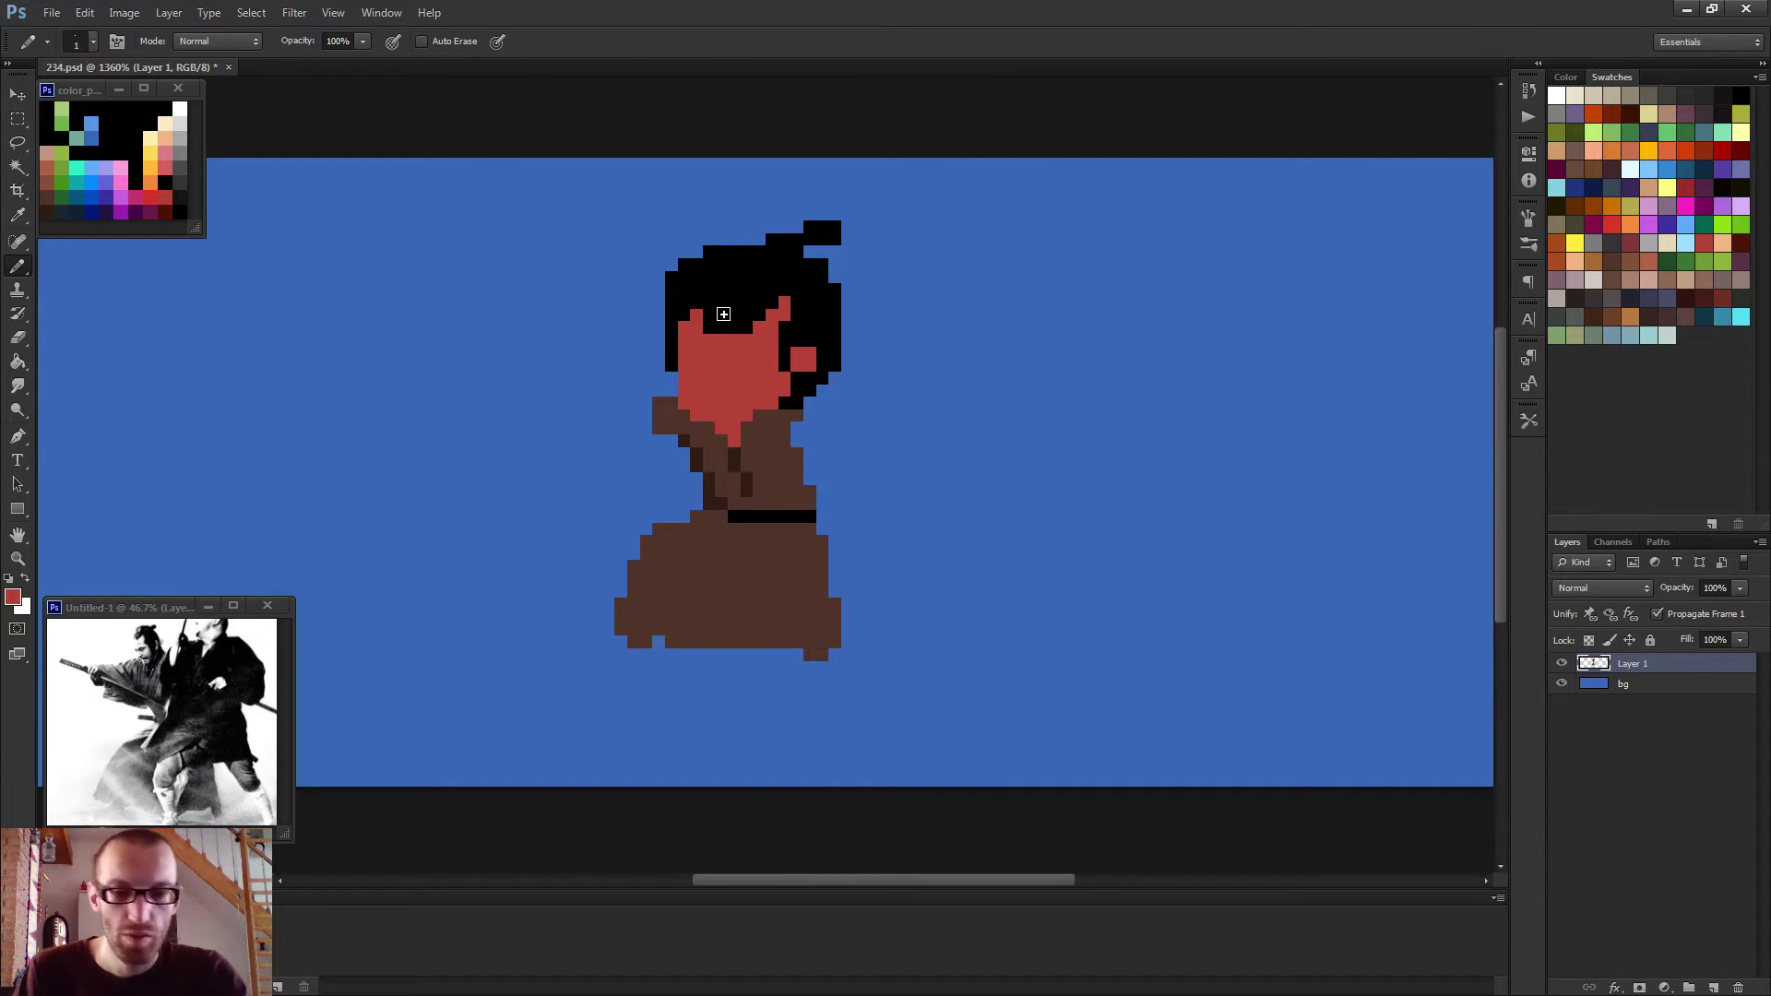
# Nudge the selected head two pixels left and two pixels down, then deselect.
pyautogui.press('m')
pyautogui.moveTo(614, 208); pyautogui.dragTo(966, 397)
pyautogui.press('v')
pyautogui.press('Left')
pyautogui.press('Down')
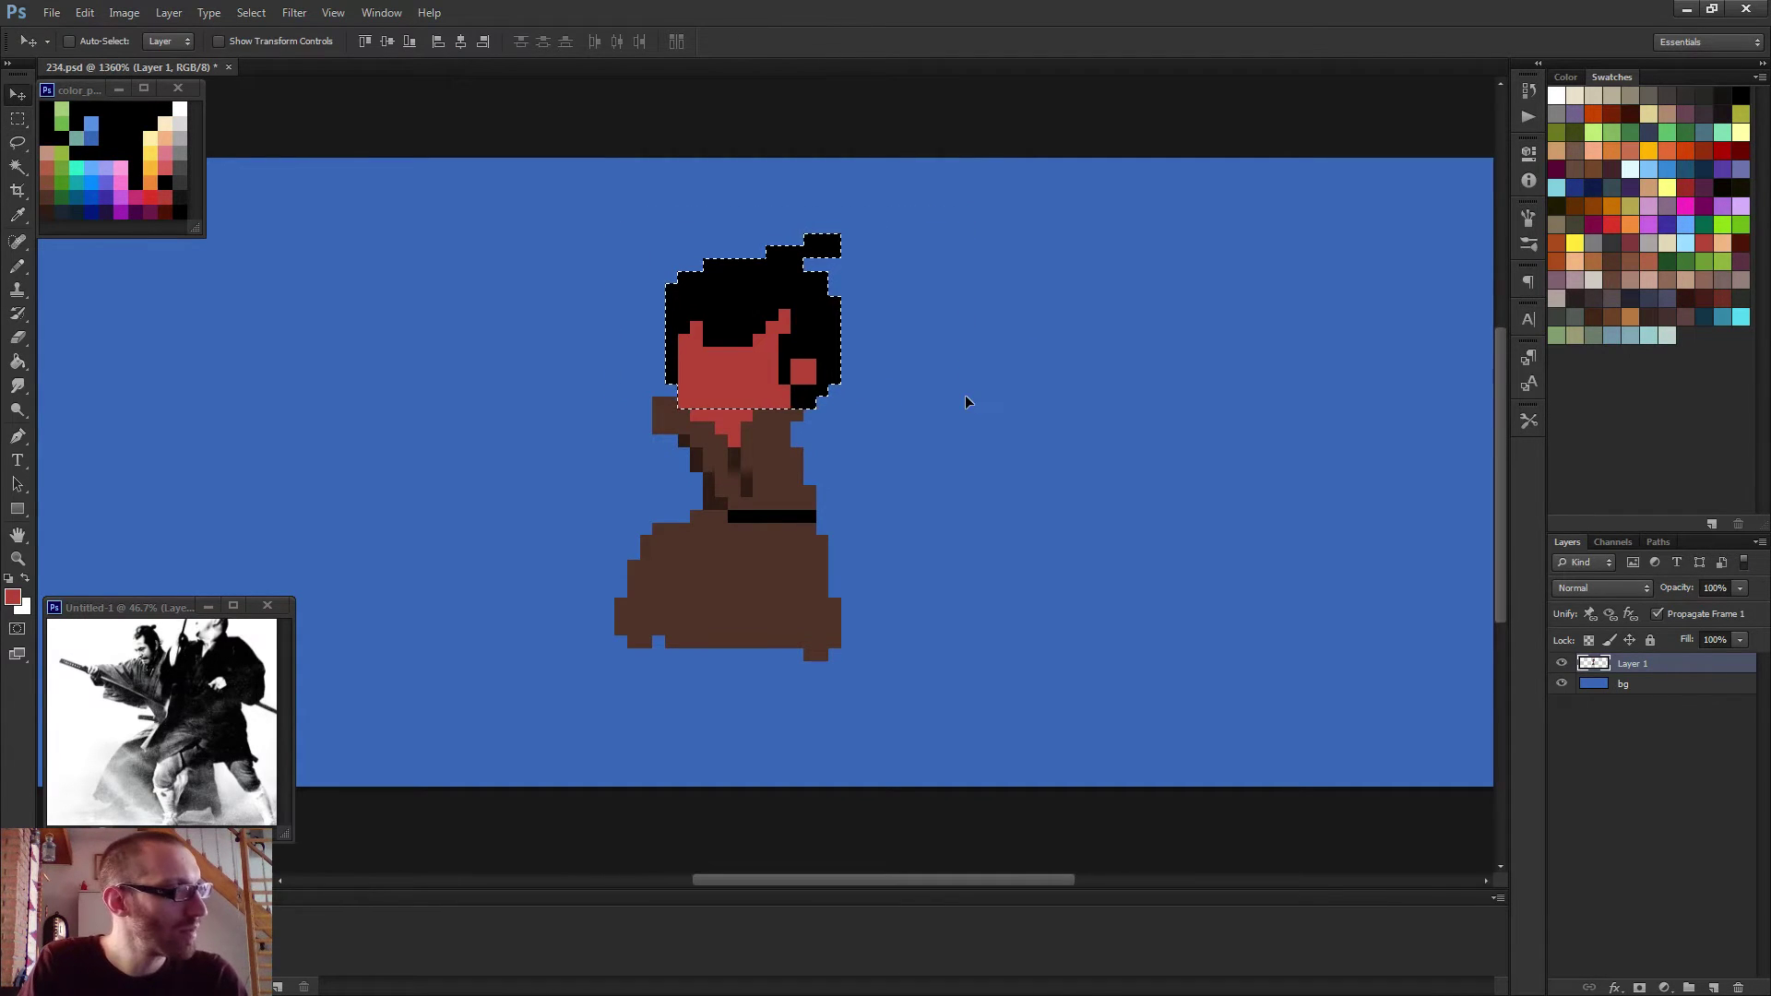
pyautogui.press('Left')
pyautogui.press('Down')
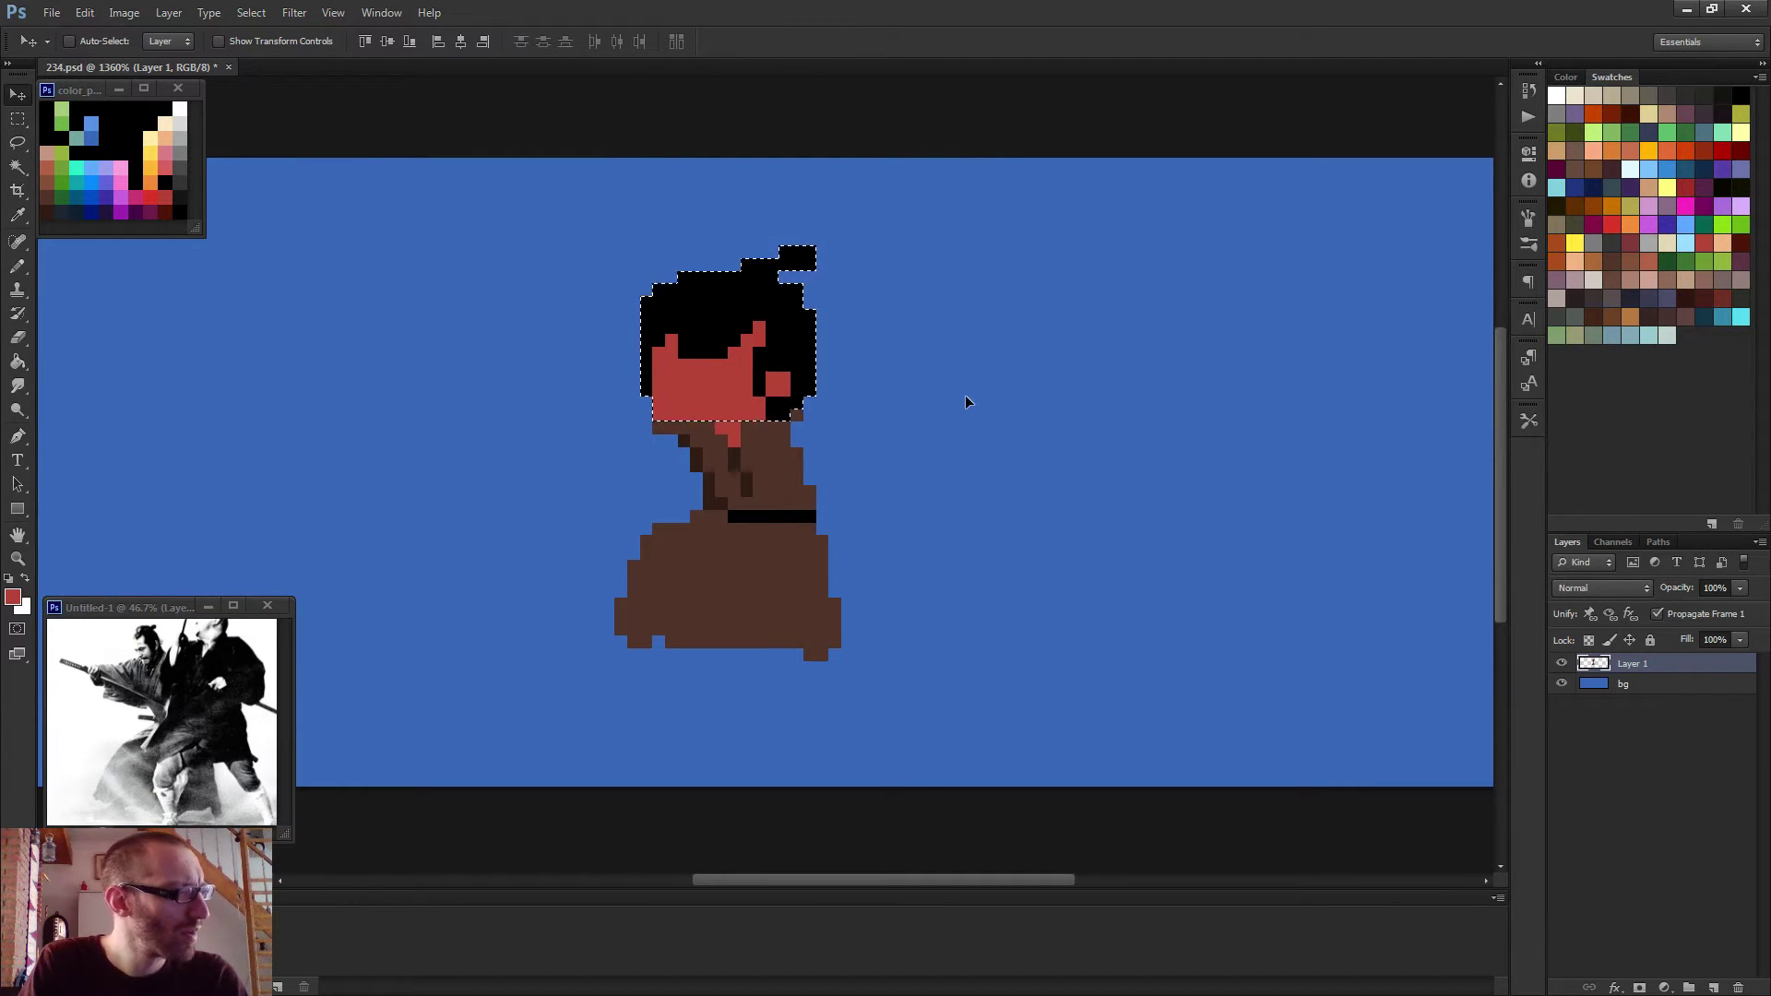
pyautogui.hotkey('ctrl', 'd')
# Add a black pixel on the neck and extend the red face along the chin.
pyautogui.press('b')
pyautogui.scroll(2, 794, 399)
pyautogui.keyDown('alt'); pyautogui.click(782, 431); pyautogui.keyUp('alt')
pyautogui.keyDown('alt'); pyautogui.click(766, 413); pyautogui.keyUp('alt')
pyautogui.click(738, 437)
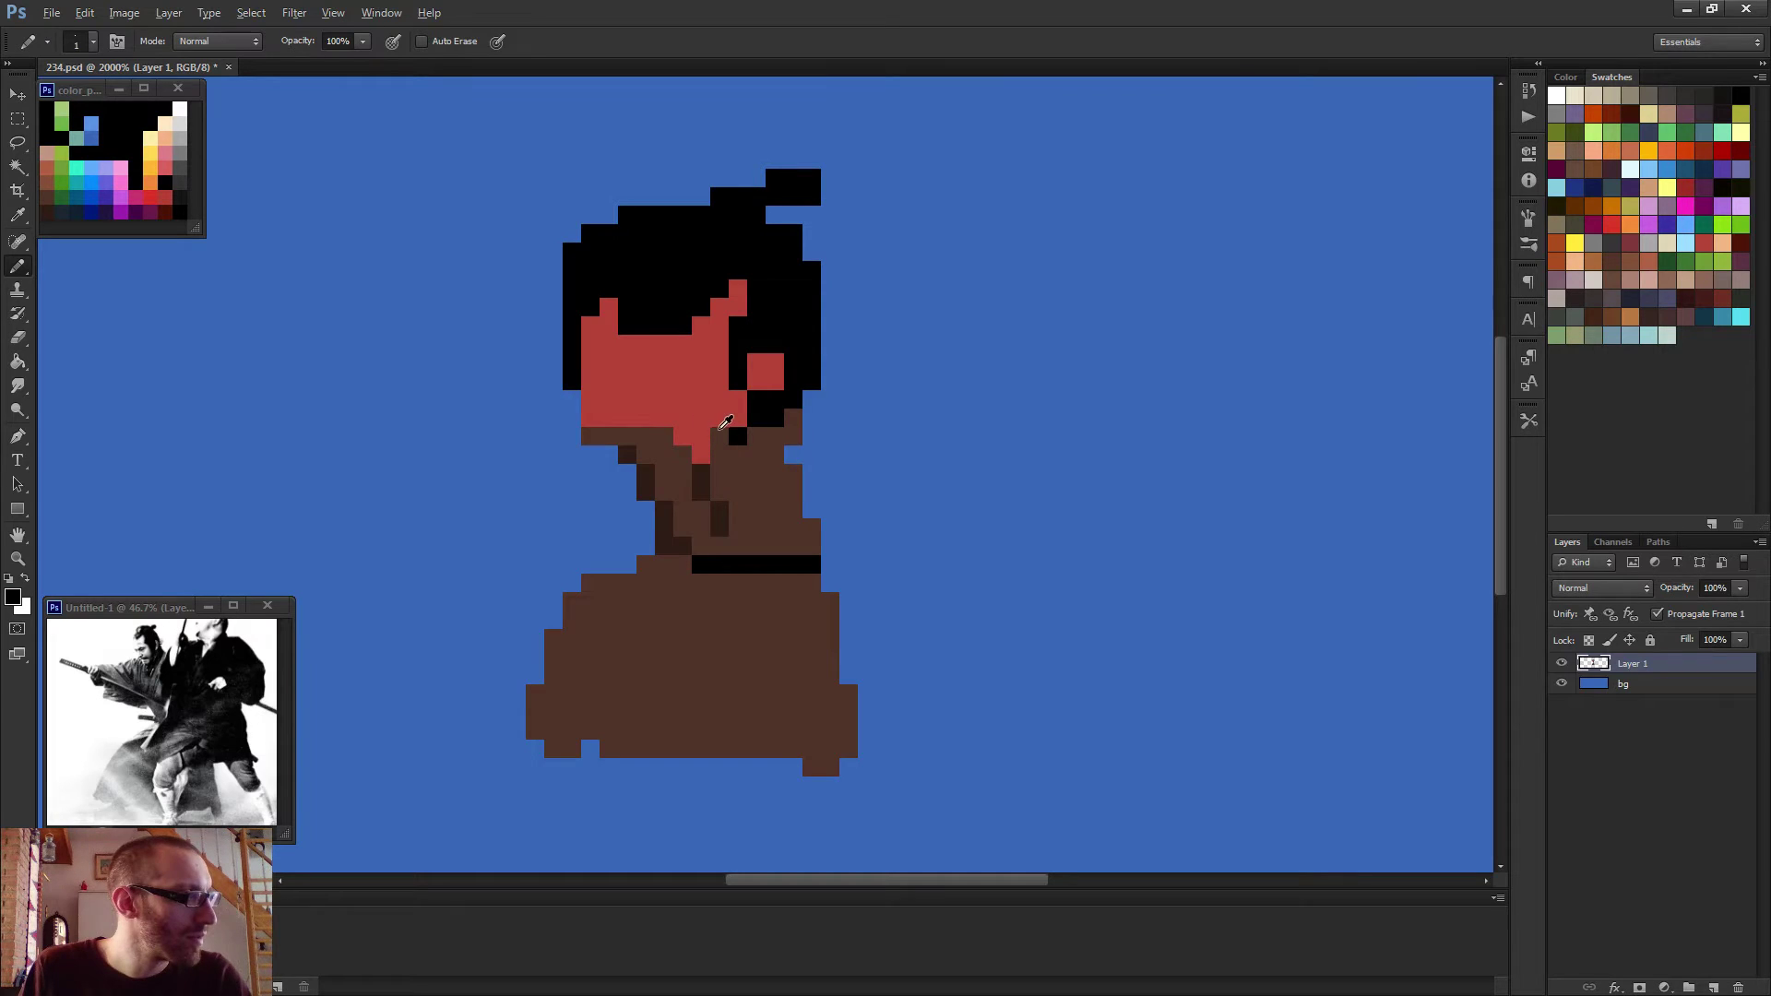
pyautogui.keyDown('alt'); pyautogui.click(698, 441); pyautogui.keyUp('alt')
pyautogui.moveTo(652, 430); pyautogui.dragTo(697, 454)
# Paint mid and dark brown pixels below the chin on the neck, then resample the face red.
pyautogui.keyDown('alt'); pyautogui.click(711, 455); pyautogui.keyUp('alt')
pyautogui.keyDown('alt'); pyautogui.click(709, 476); pyautogui.keyUp('alt')
pyautogui.click(683, 473)
pyautogui.keyDown('alt'); pyautogui.click(734, 480); pyautogui.keyUp('alt')
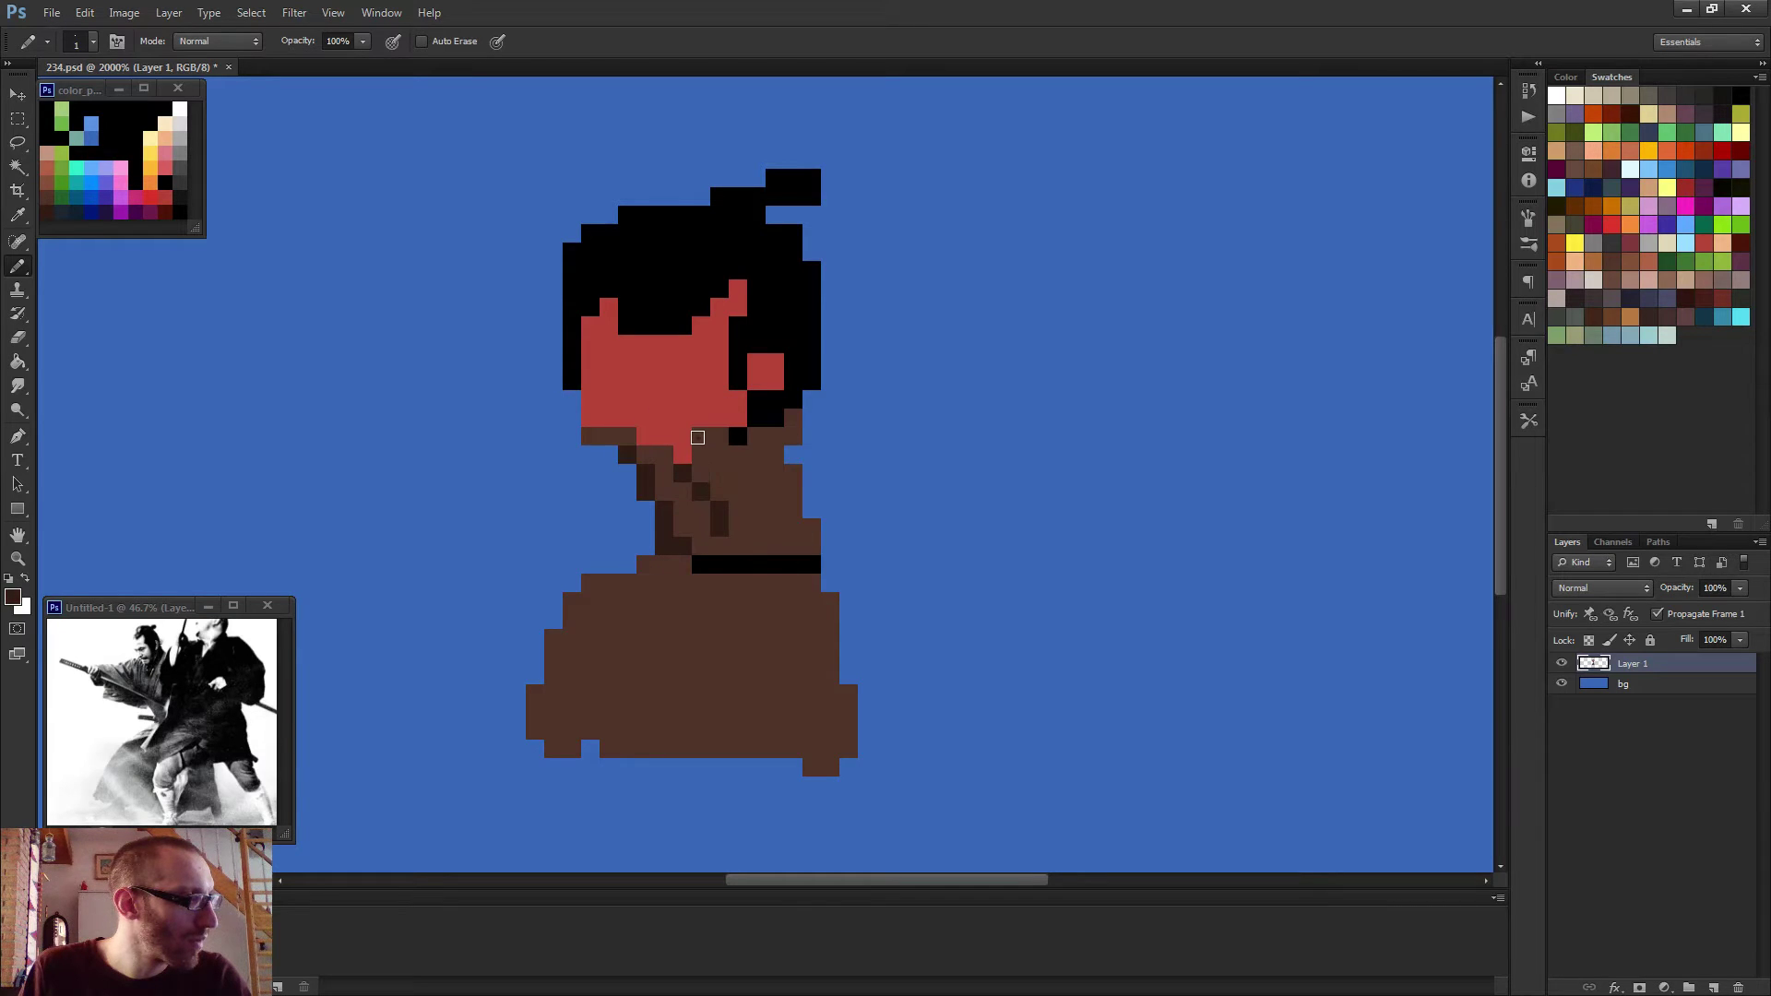
pyautogui.keyDown('alt'); pyautogui.click(704, 421); pyautogui.keyUp('alt')
pyautogui.scroll(-5, 773, 536)
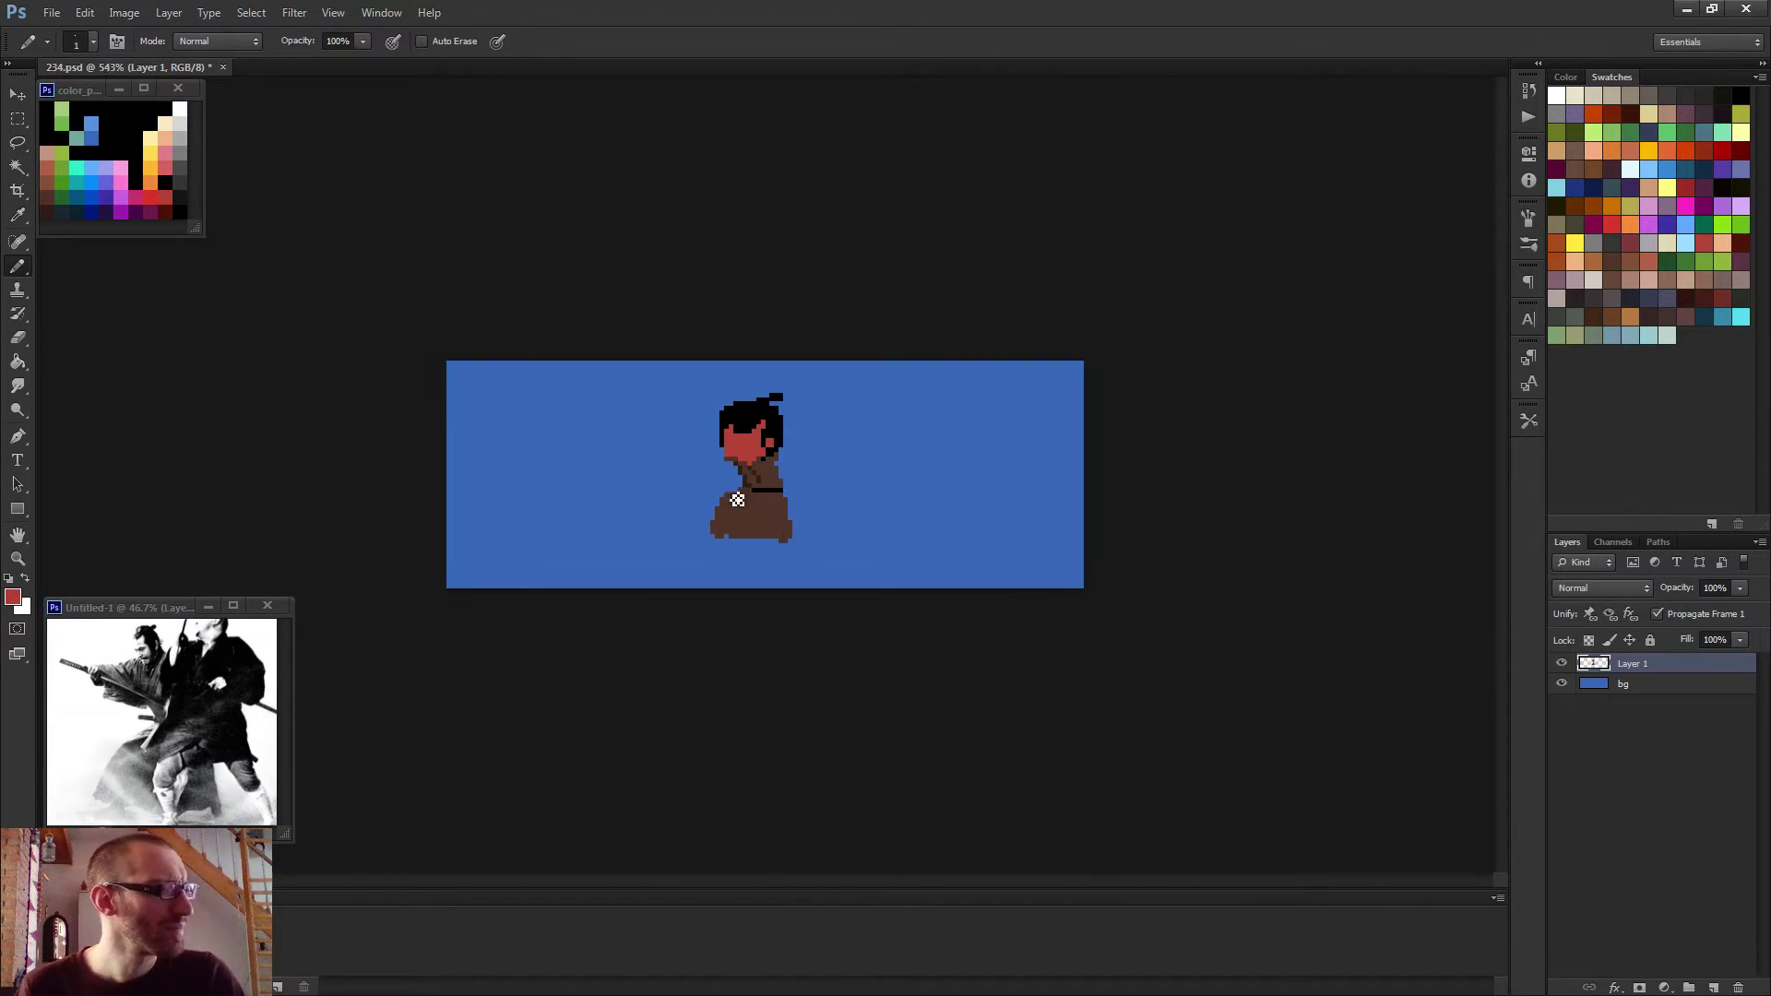
# Draw a diagonal dark brown shading line down the neck to the collar.
pyautogui.scroll(4, 749, 504)
pyautogui.keyDown('alt'); pyautogui.click(700, 431); pyautogui.keyUp('alt')
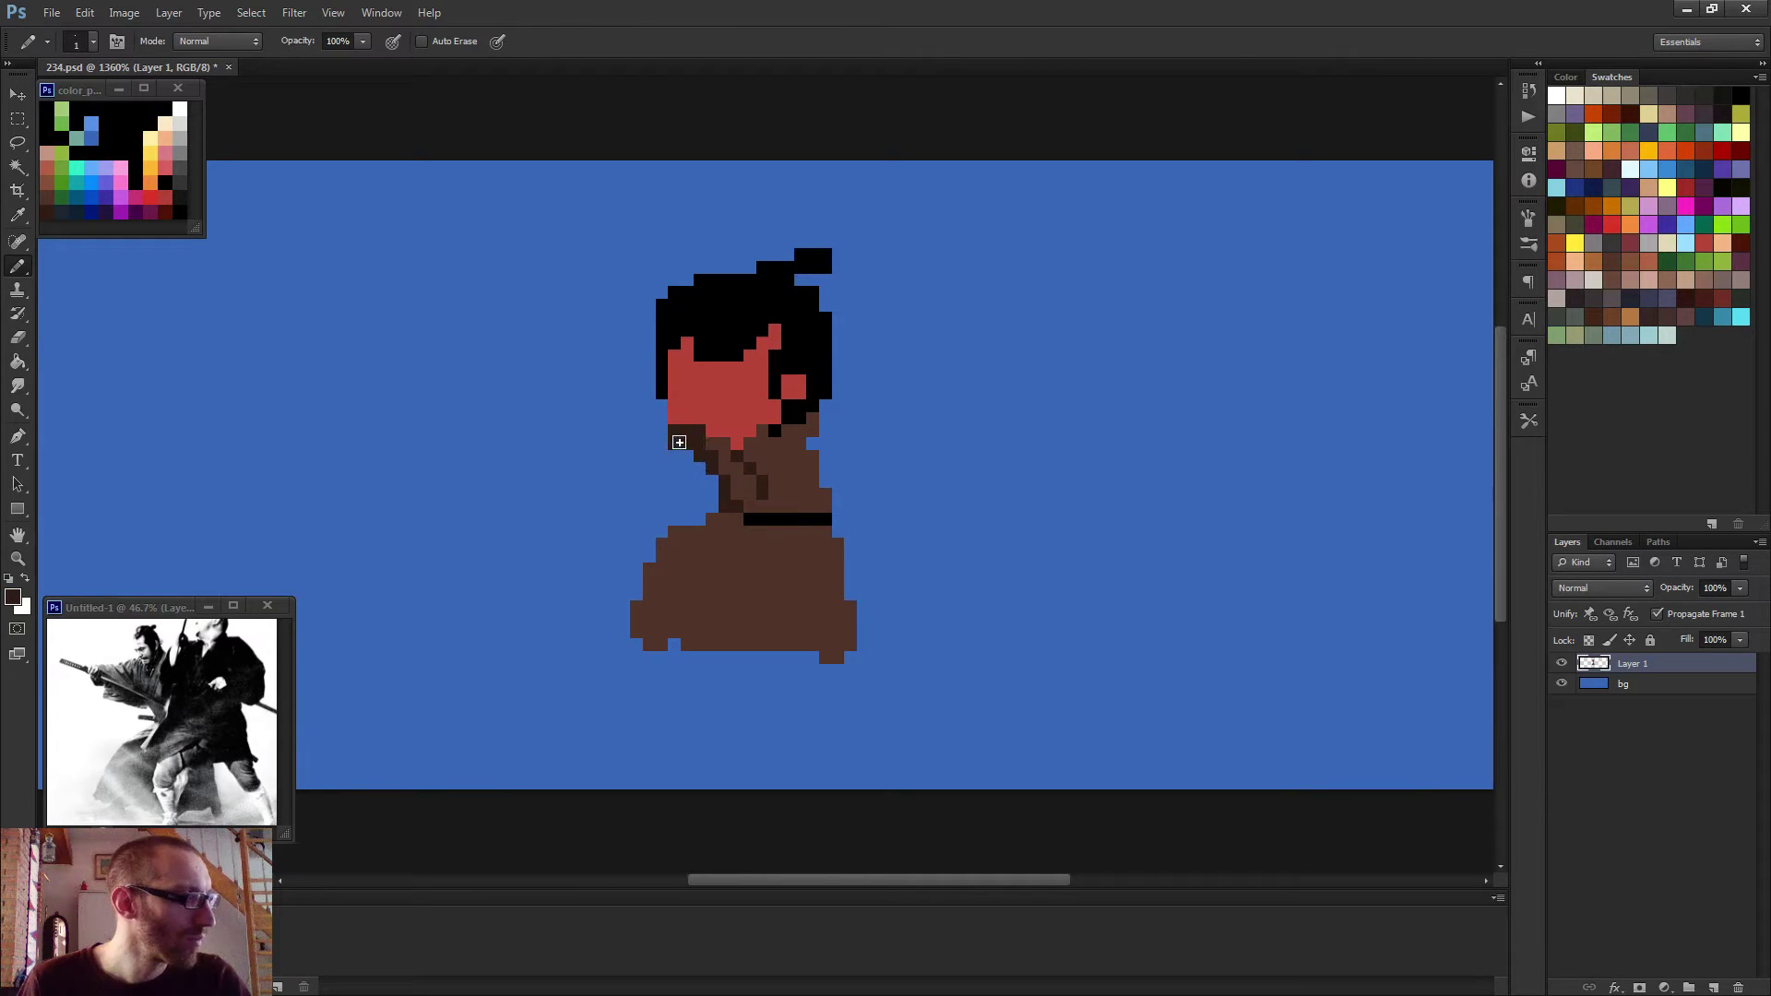
pyautogui.scroll(-4, 709, 455)
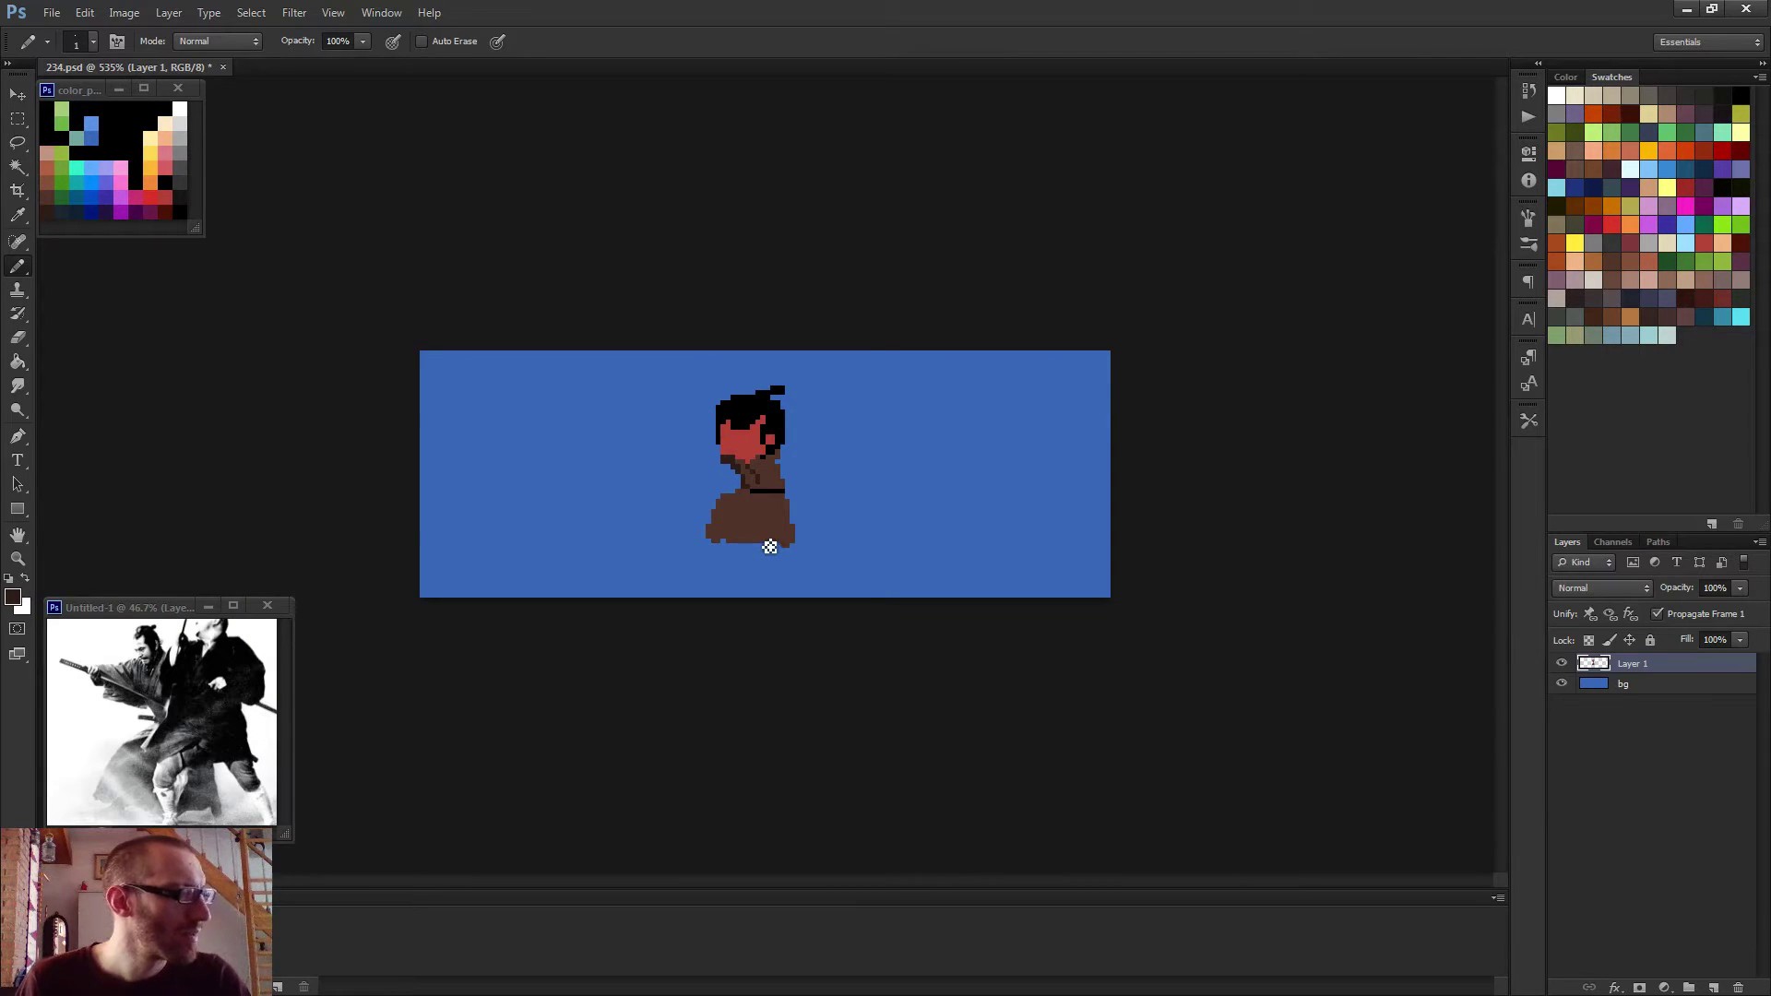
pyautogui.scroll(4, 754, 481)
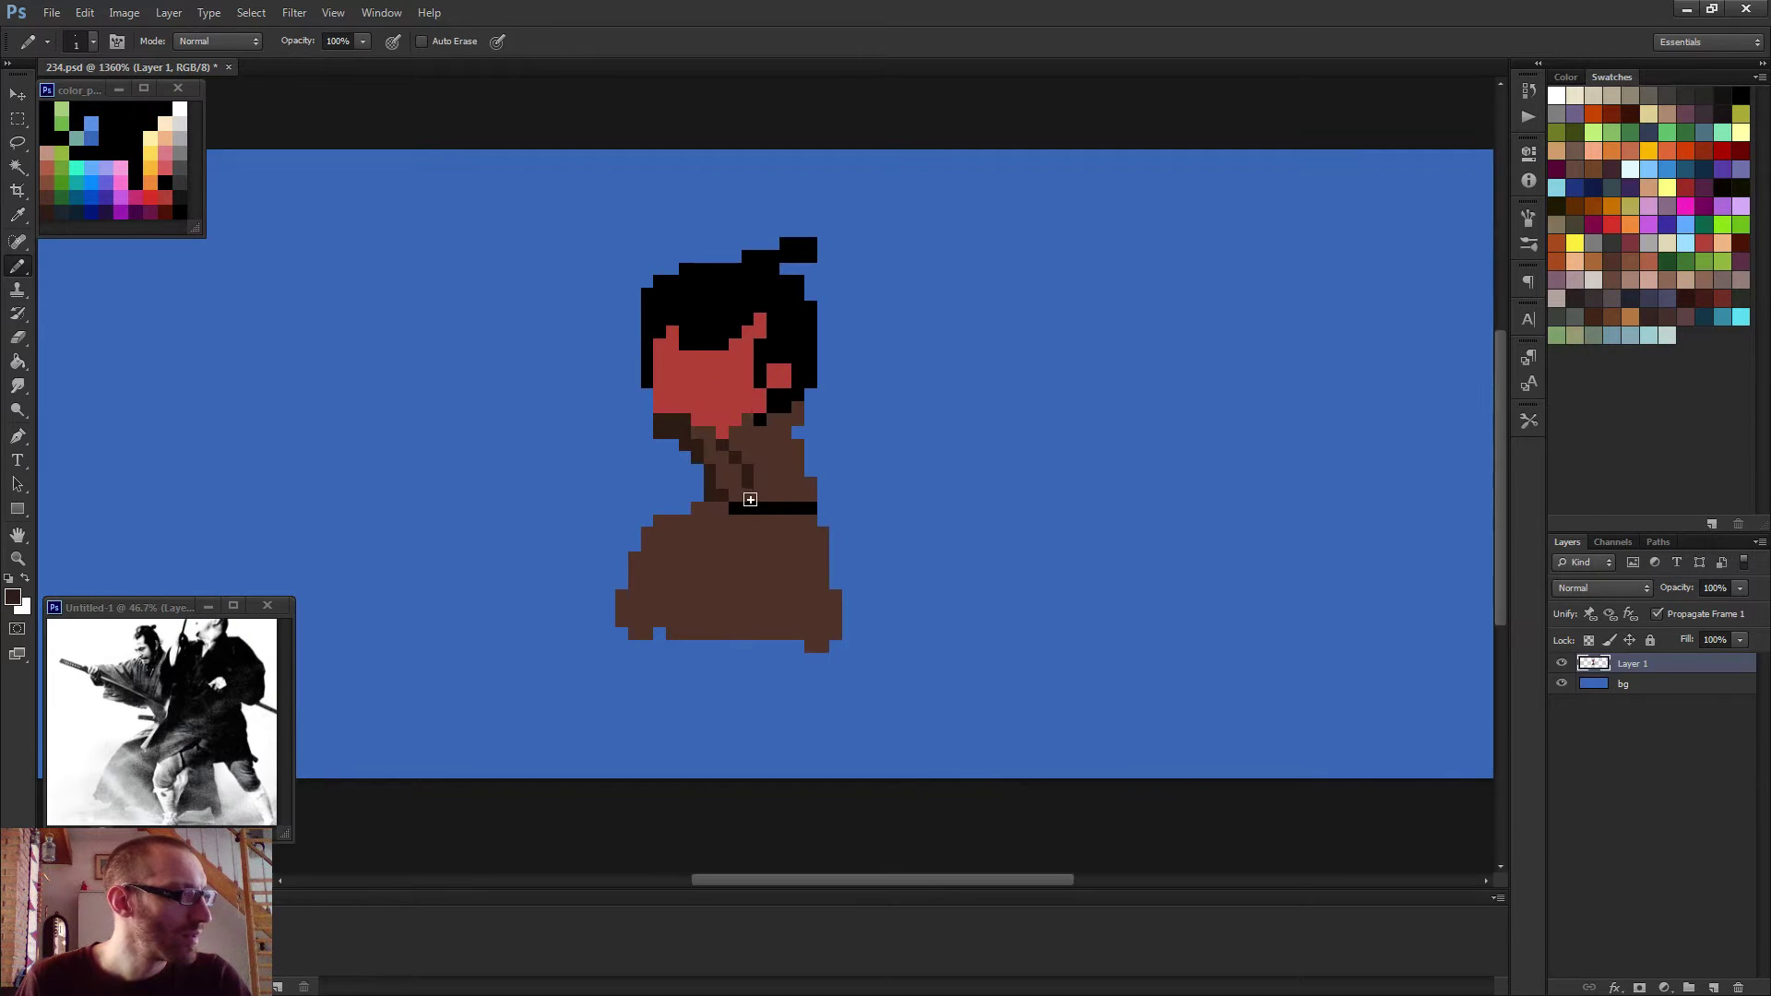
pyautogui.keyDown('alt'); pyautogui.click(753, 467); pyautogui.keyUp('alt')
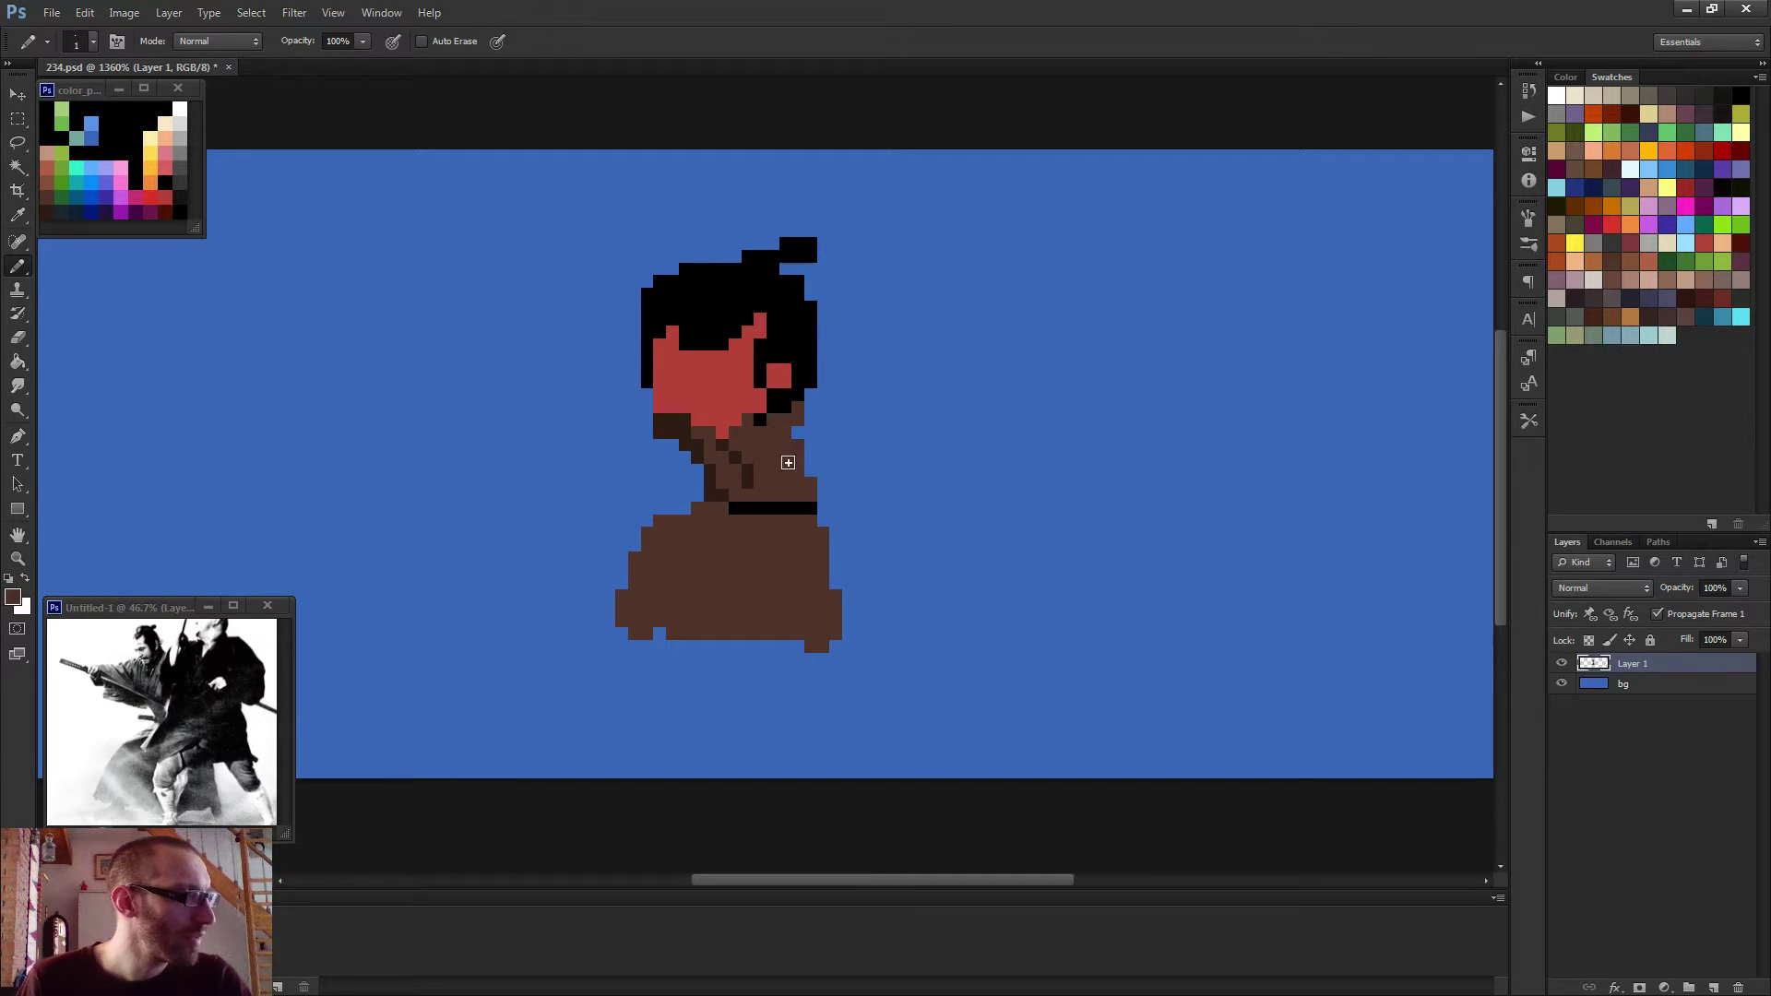
pyautogui.keyDown('alt'); pyautogui.click(753, 474); pyautogui.keyUp('alt')
pyautogui.moveTo(757, 435); pyautogui.dragTo(778, 500)
# Bucket-fill the neck with darker brown, touch up a pixel, and set a 1 px pencil with face red.
pyautogui.press('g')
pyautogui.click(799, 480)
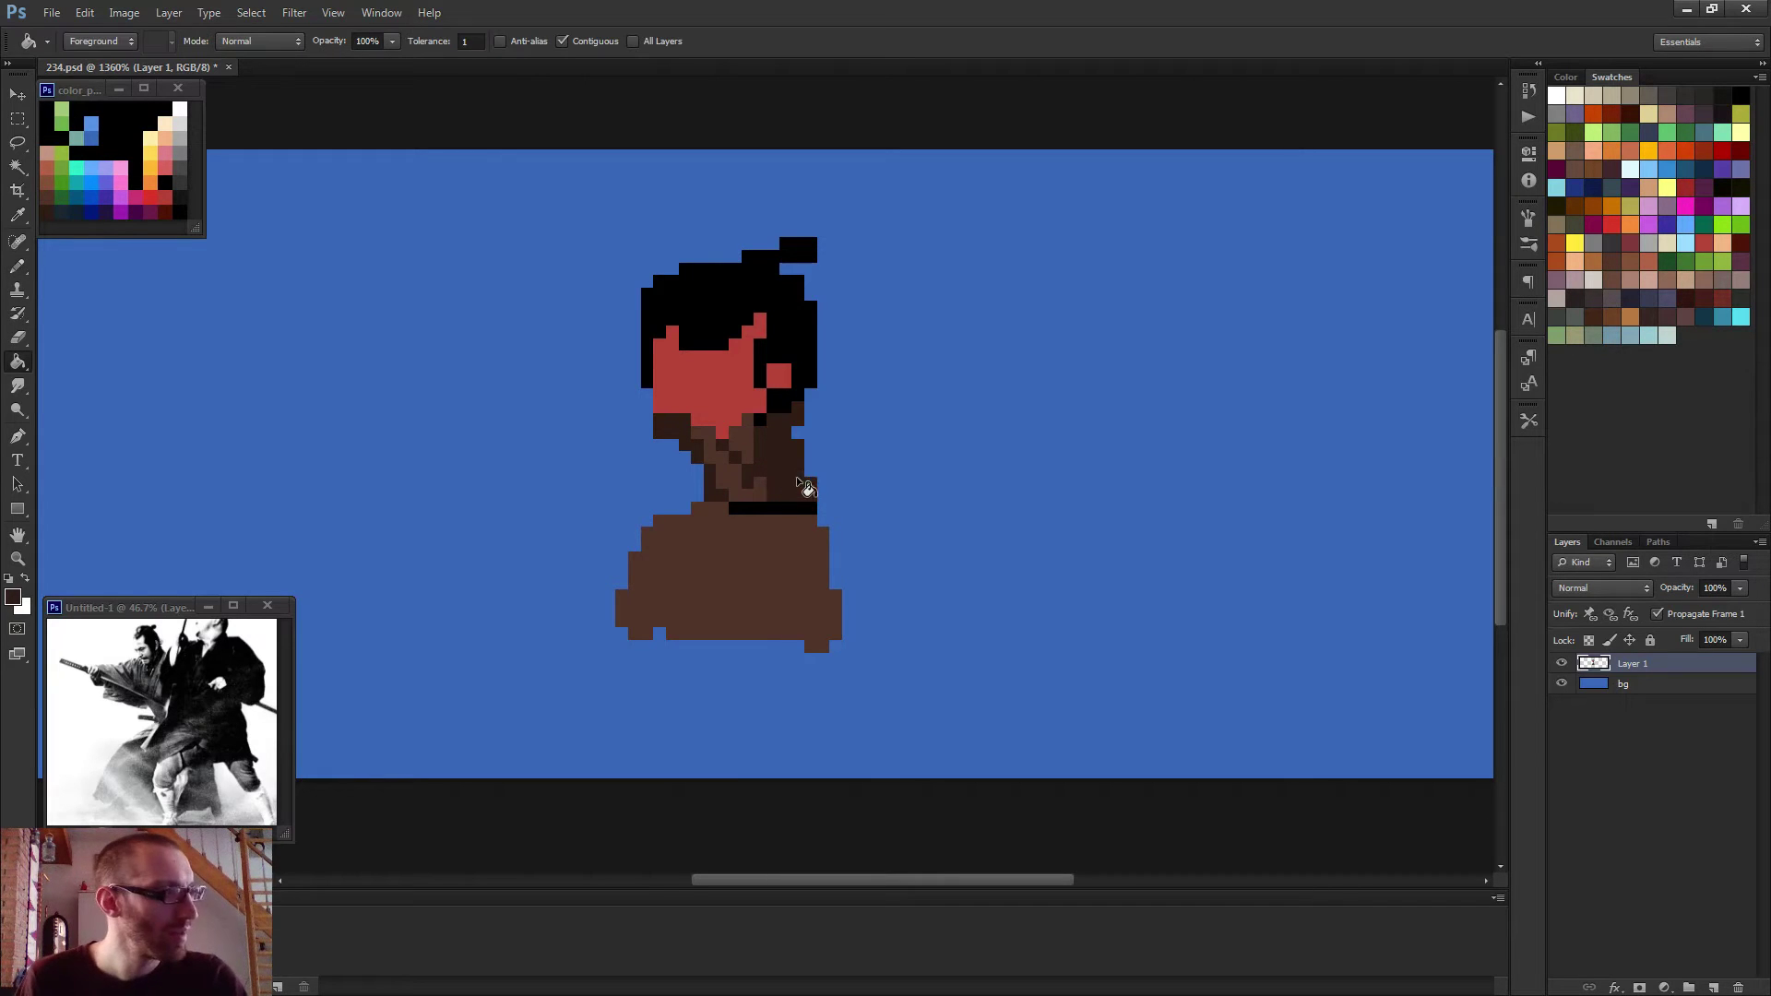
pyautogui.press('b')
pyautogui.keyDown('alt'); pyautogui.rightClick(793, 465); pyautogui.keyUp('alt')
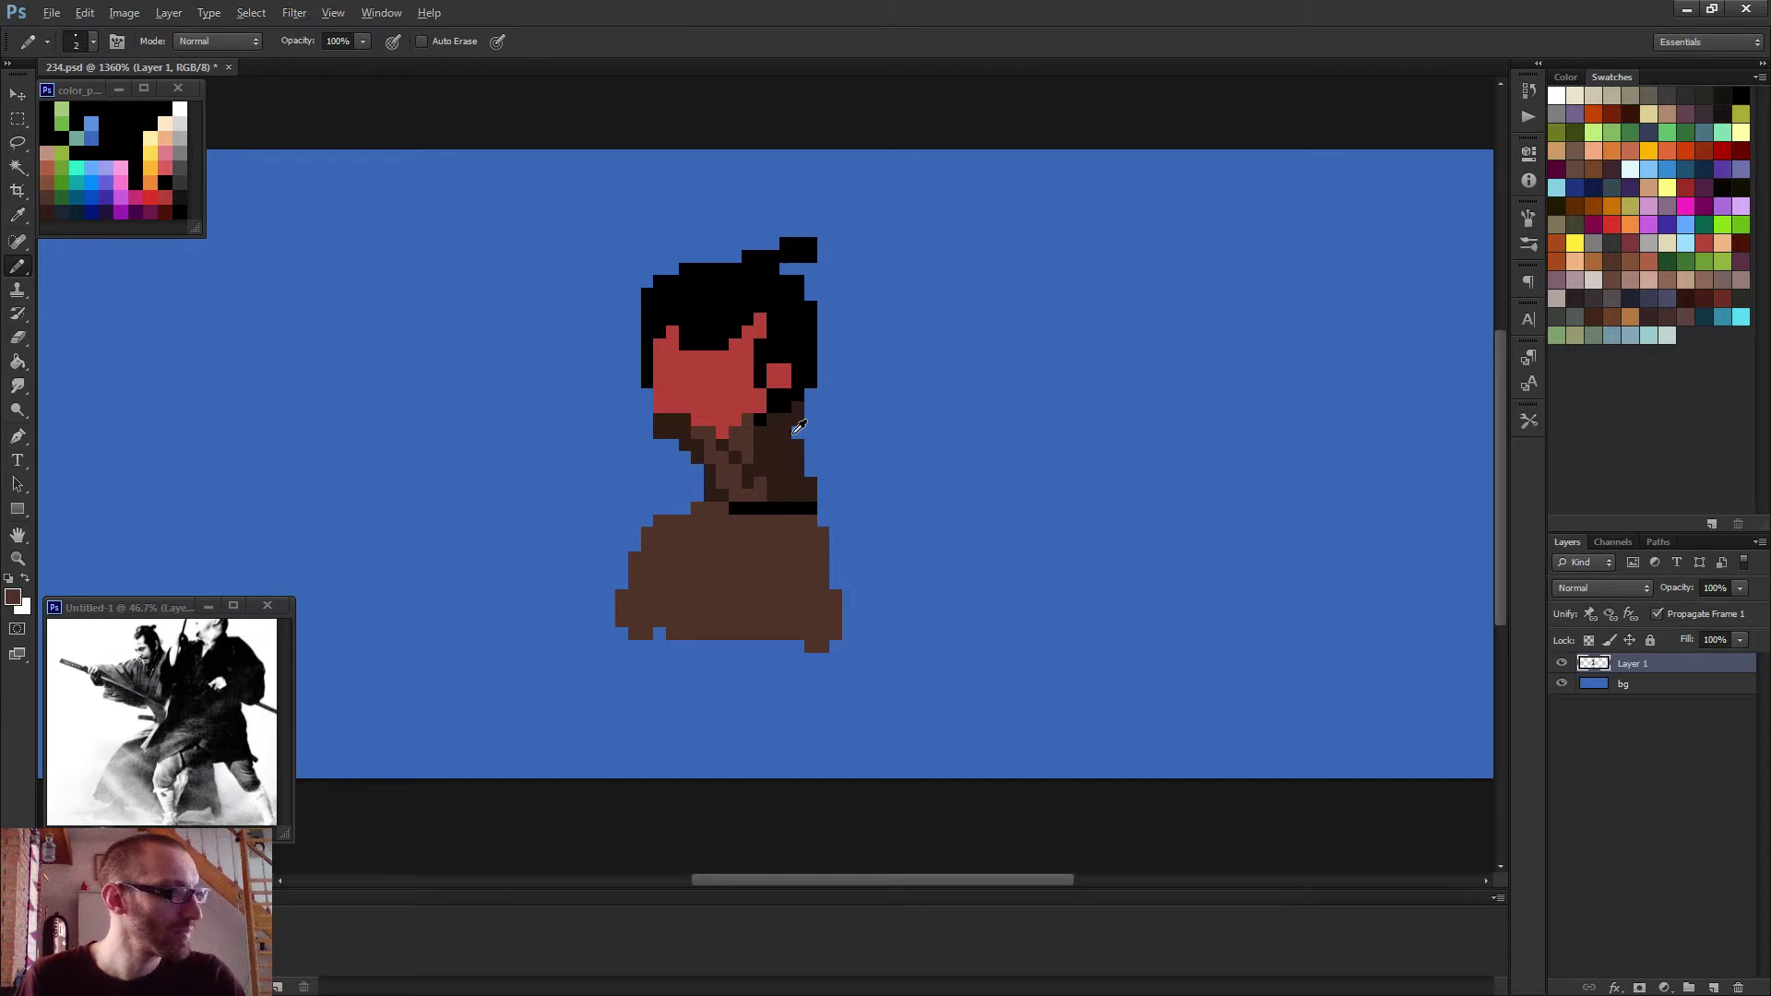
pyautogui.press('alt')
pyautogui.click(784, 428)
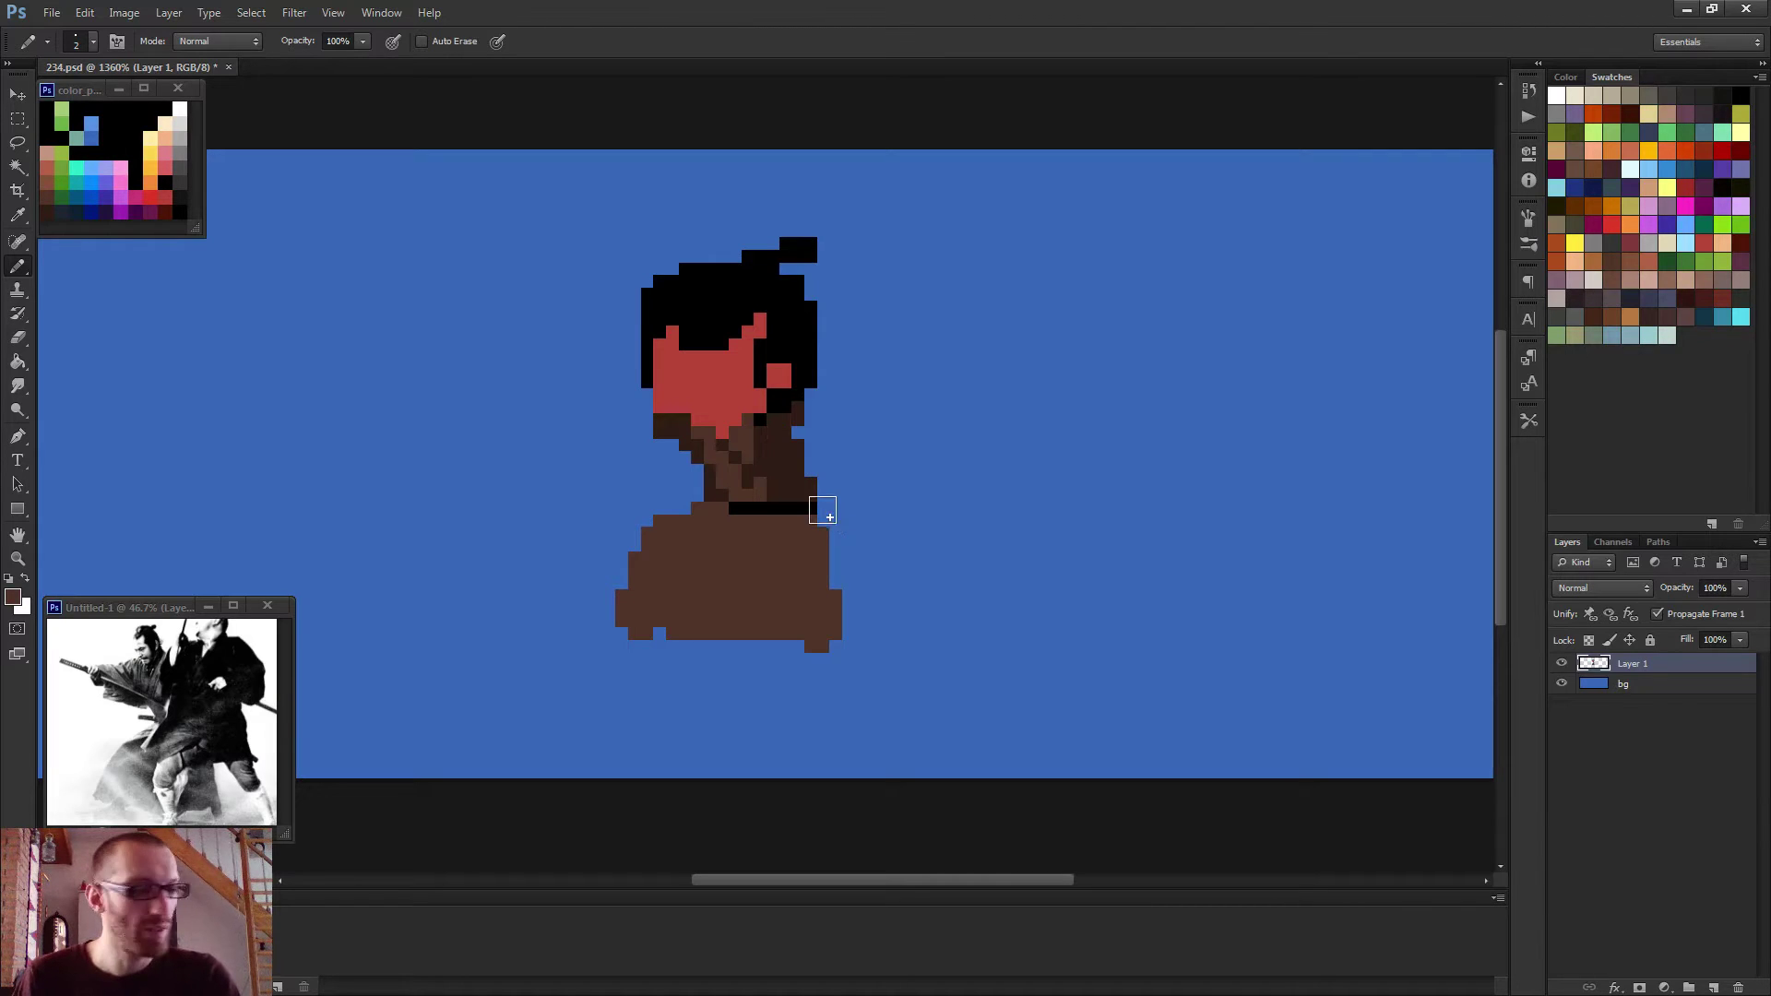
pyautogui.keyDown('alt'); pyautogui.click(719, 388); pyautogui.keyUp('alt')
pyautogui.press('[')
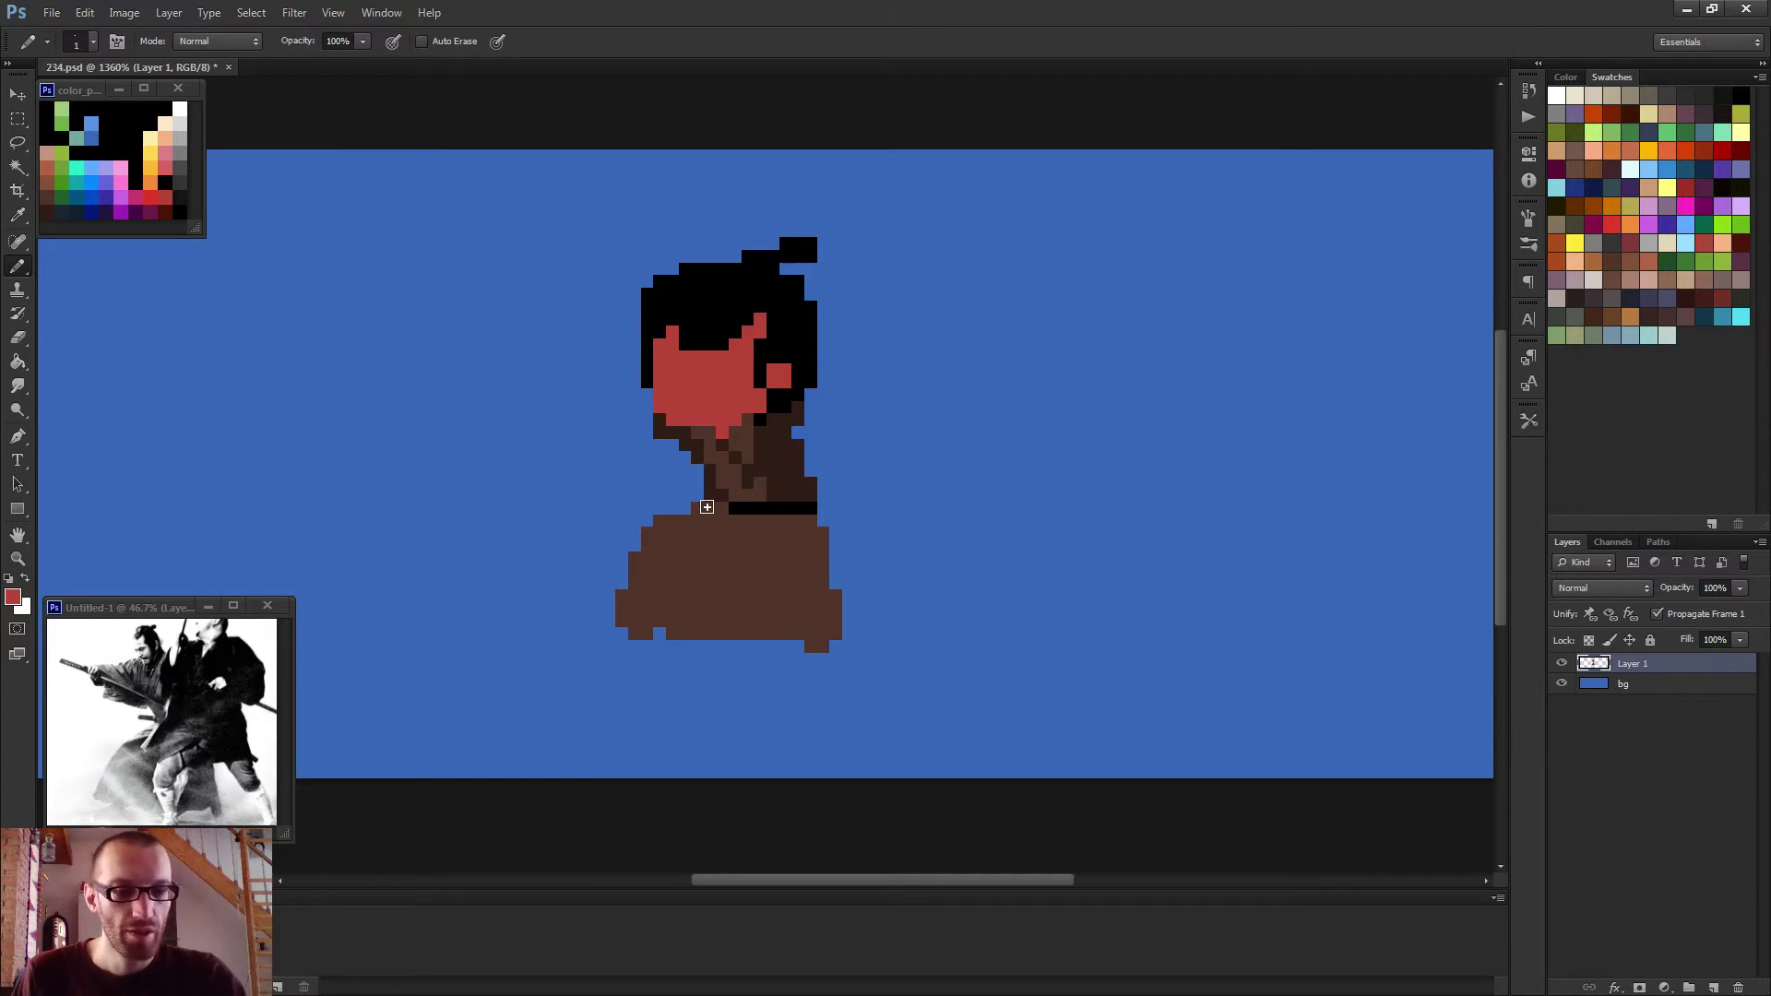
# With a 4 px pencil, dab red on the chest and add black pixels at the belt.
pyautogui.keyDown('alt'); pyautogui.rightClick(593, 451); pyautogui.keyUp('alt')
pyautogui.keyDown('alt'); pyautogui.rightClick(600, 434); pyautogui.keyUp('alt')
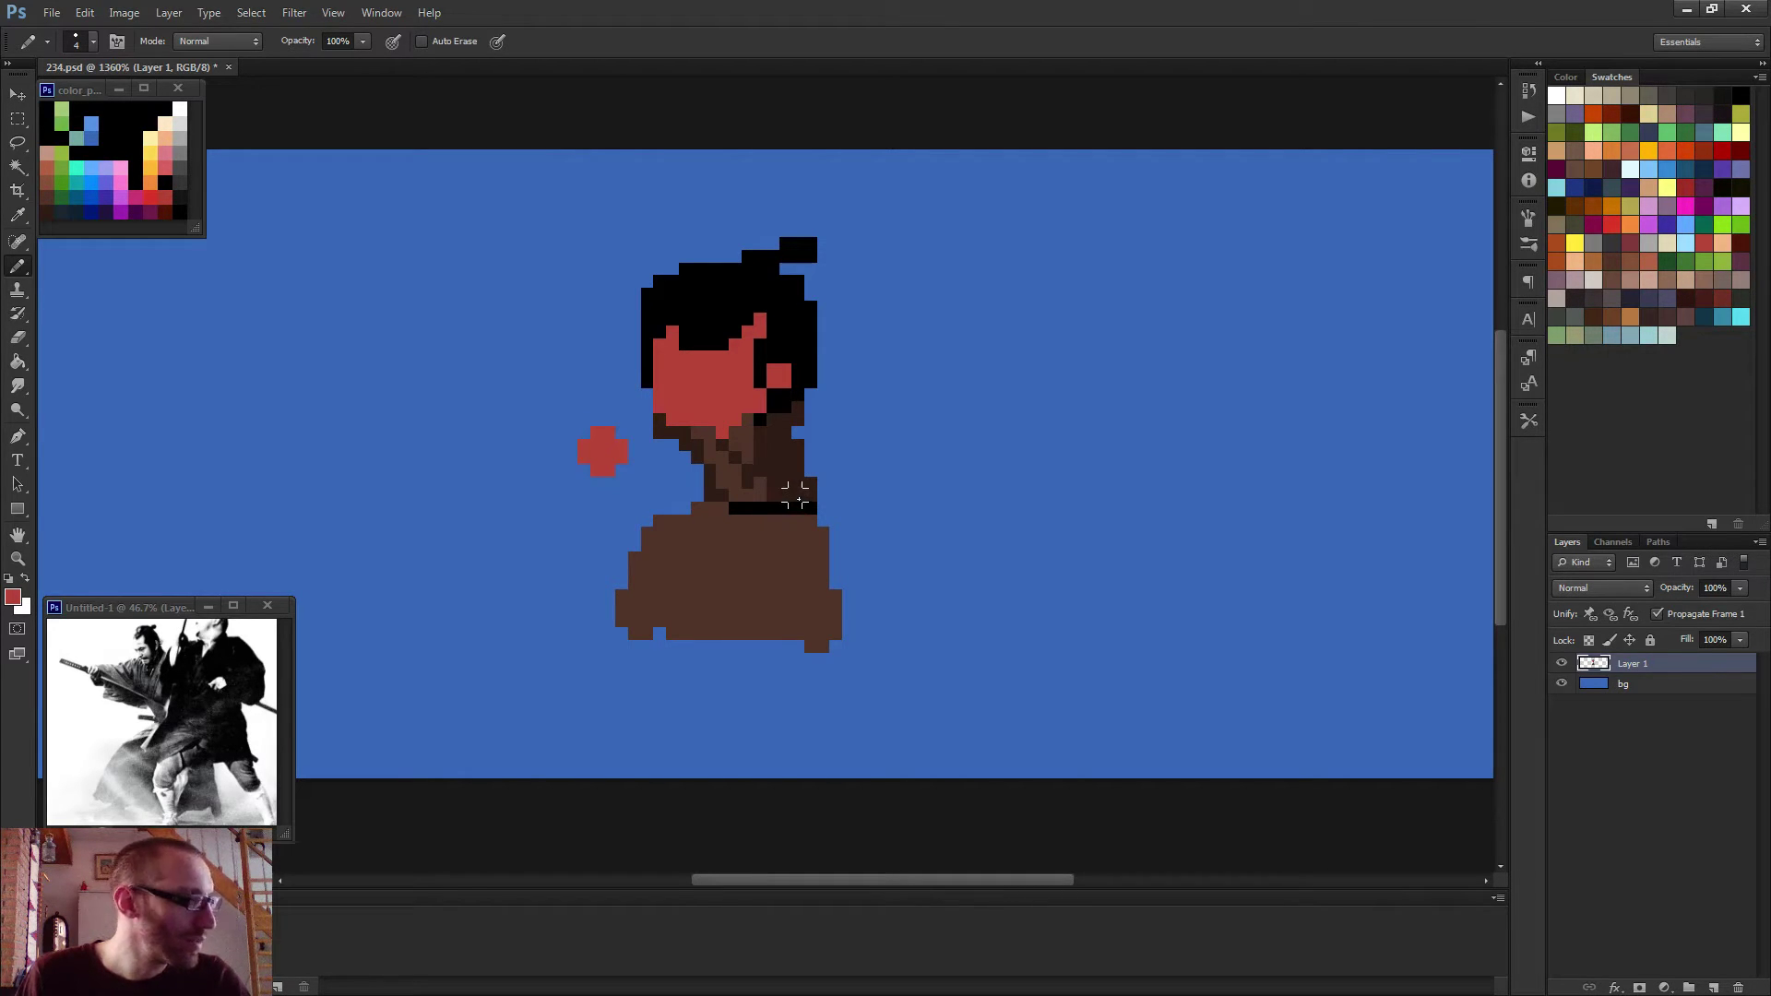
pyautogui.click(796, 498)
pyautogui.scroll(-1, 965, 577)
pyautogui.scroll(1, 884, 586)
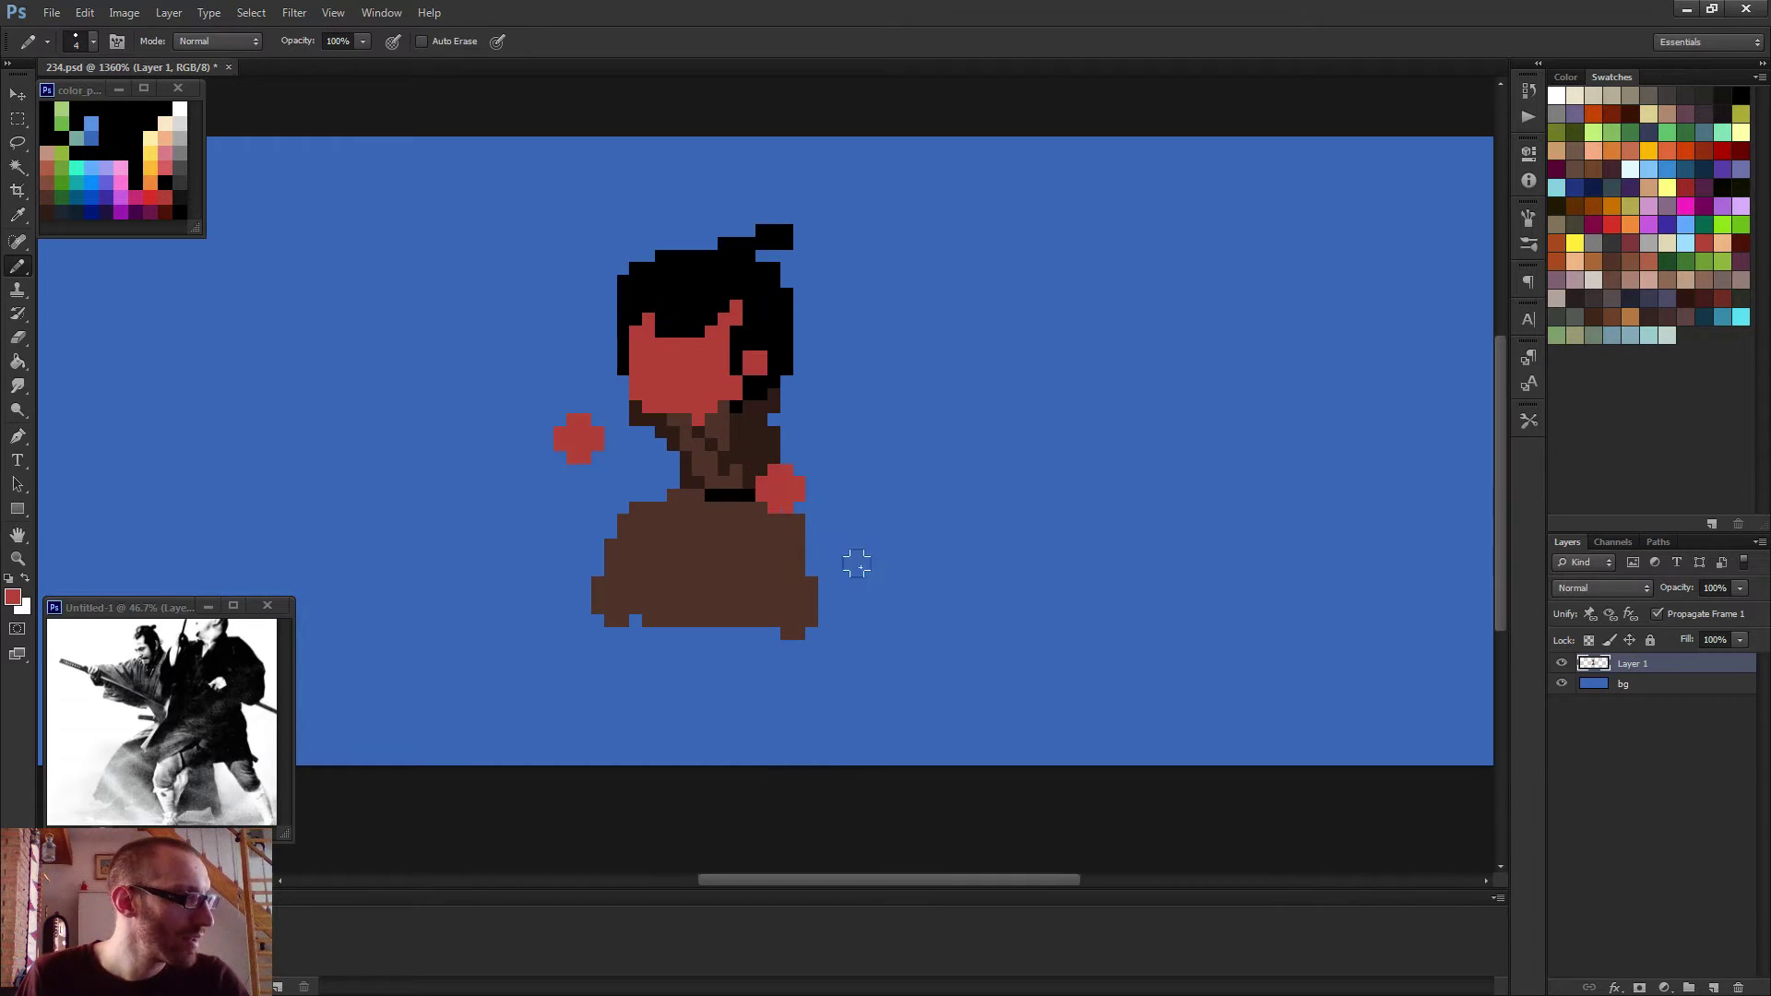
pyautogui.scroll(1, 823, 552)
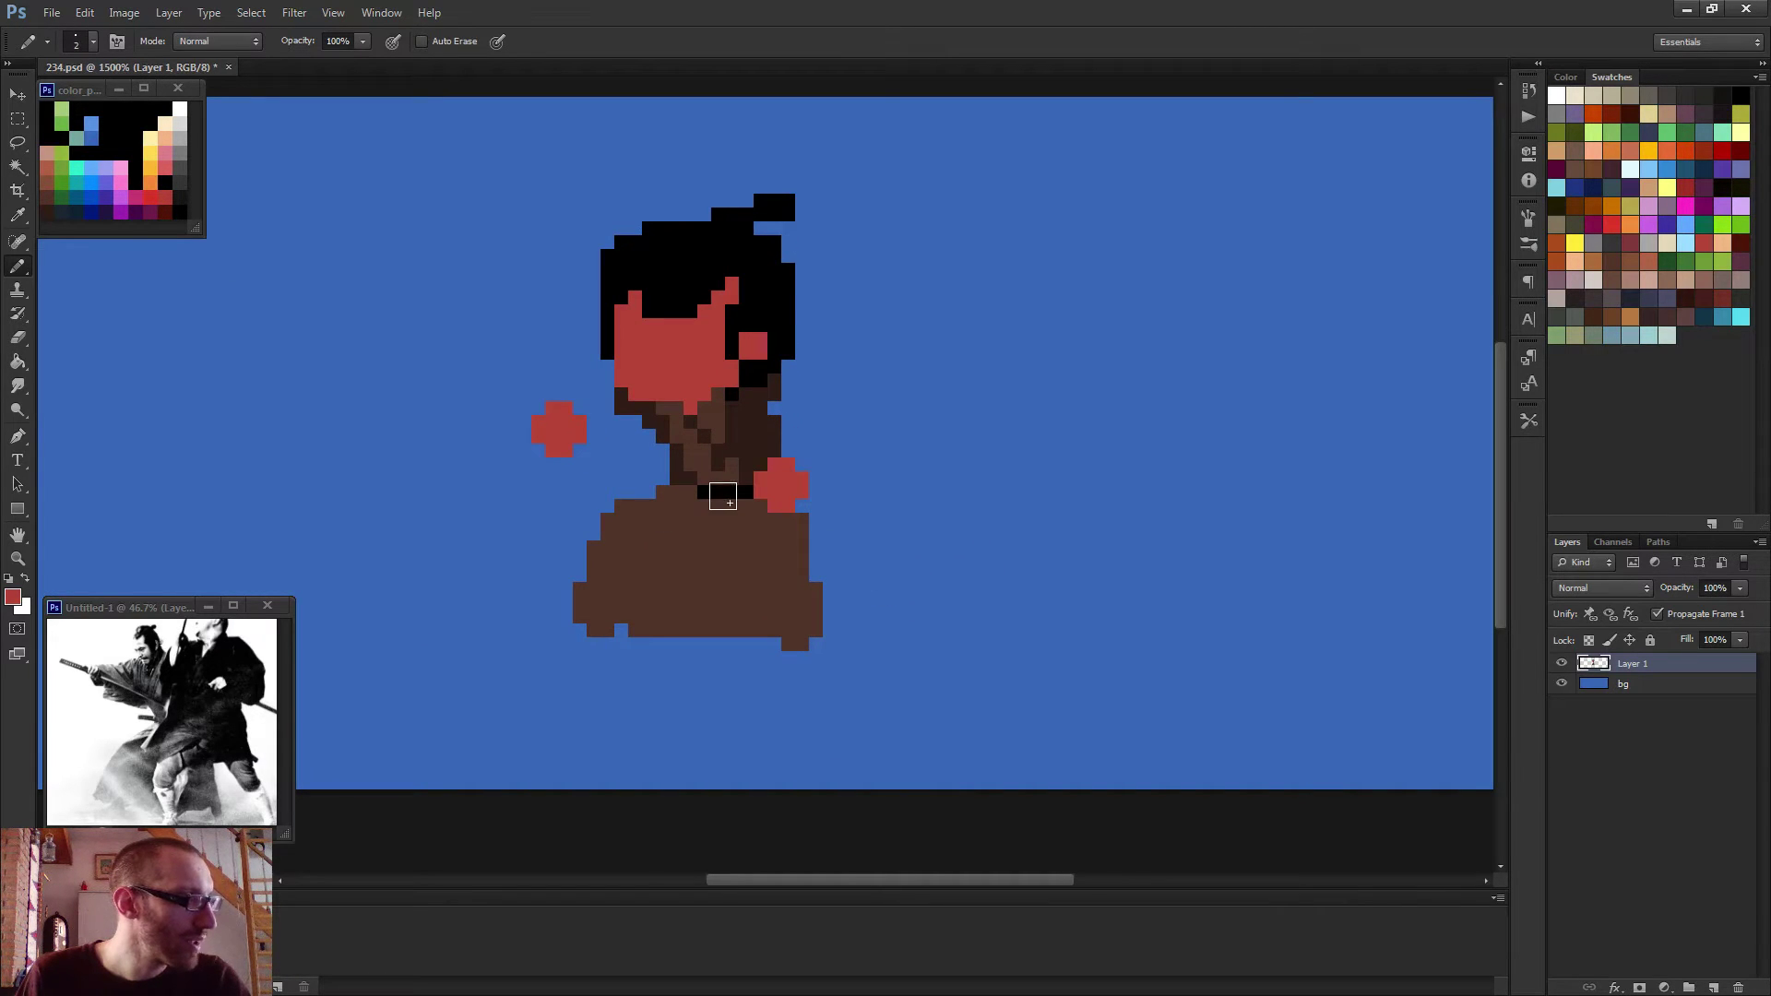
pyautogui.keyDown('alt'); pyautogui.click(725, 492); pyautogui.keyUp('alt')
# Try black arm strokes from the hands, undo them, and add an empty Layer 2 above Layer 1.
pyautogui.click(743, 485)
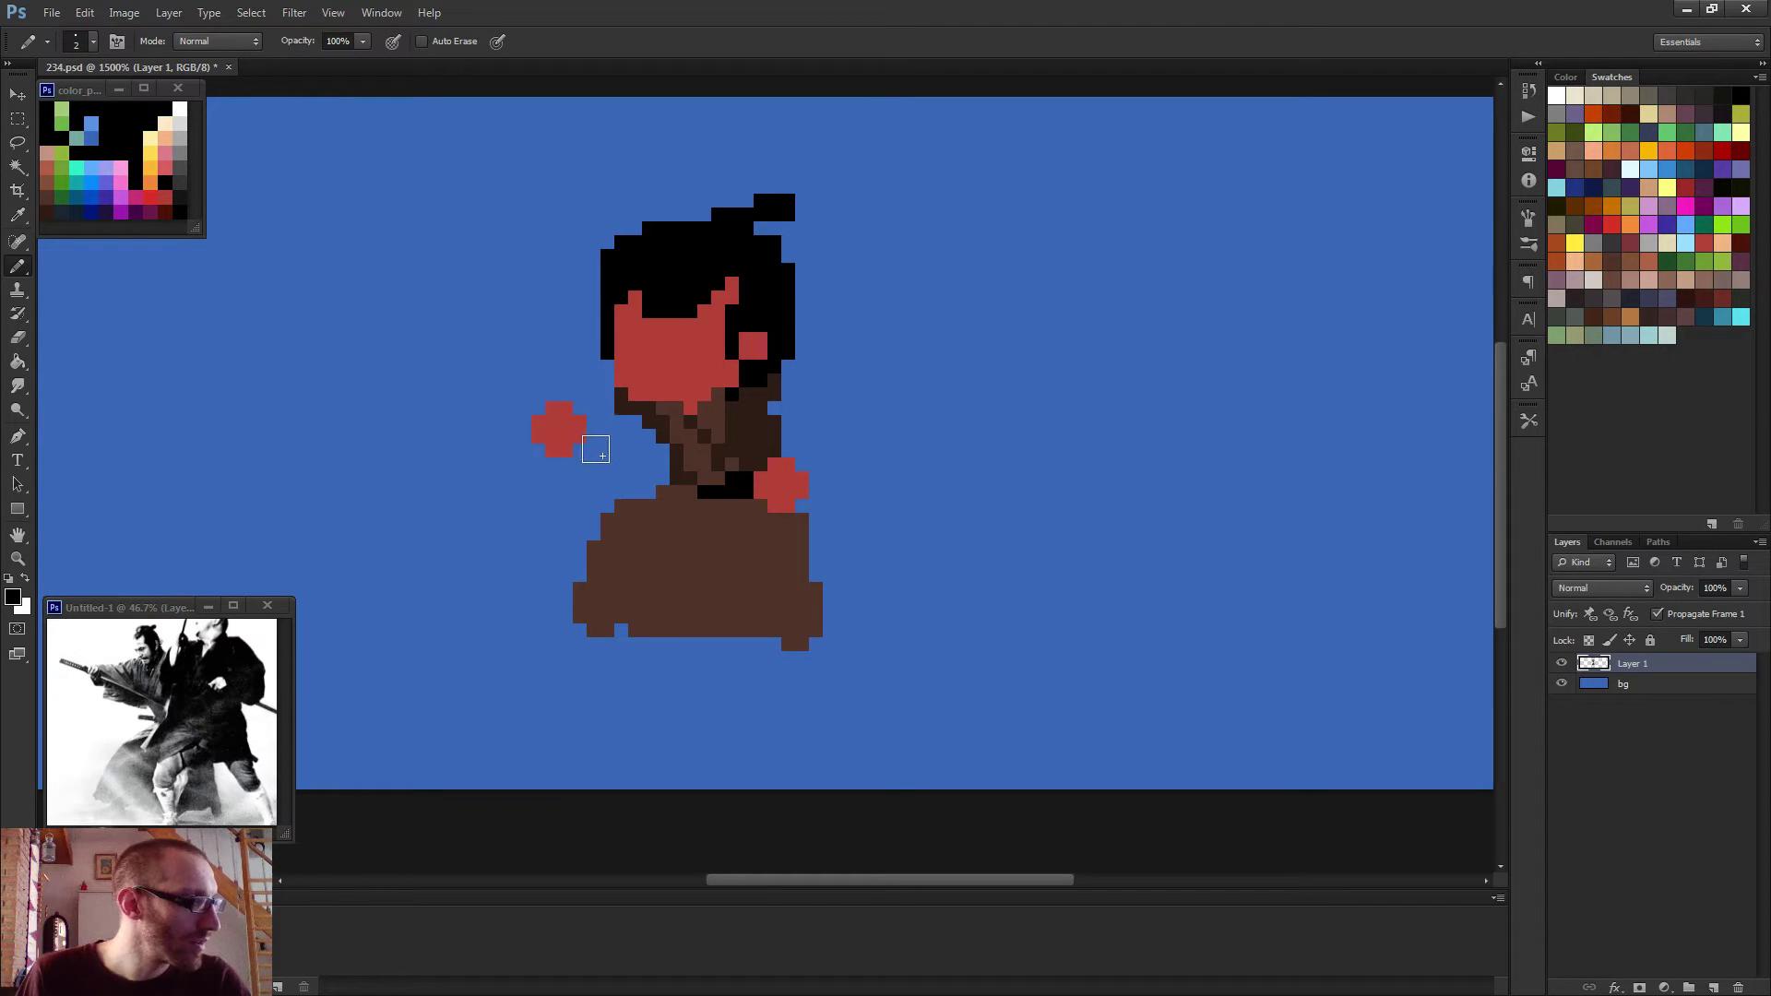
pyautogui.moveTo(600, 447); pyautogui.dragTo(524, 409)
pyautogui.press('[')
pyautogui.click(580, 451)
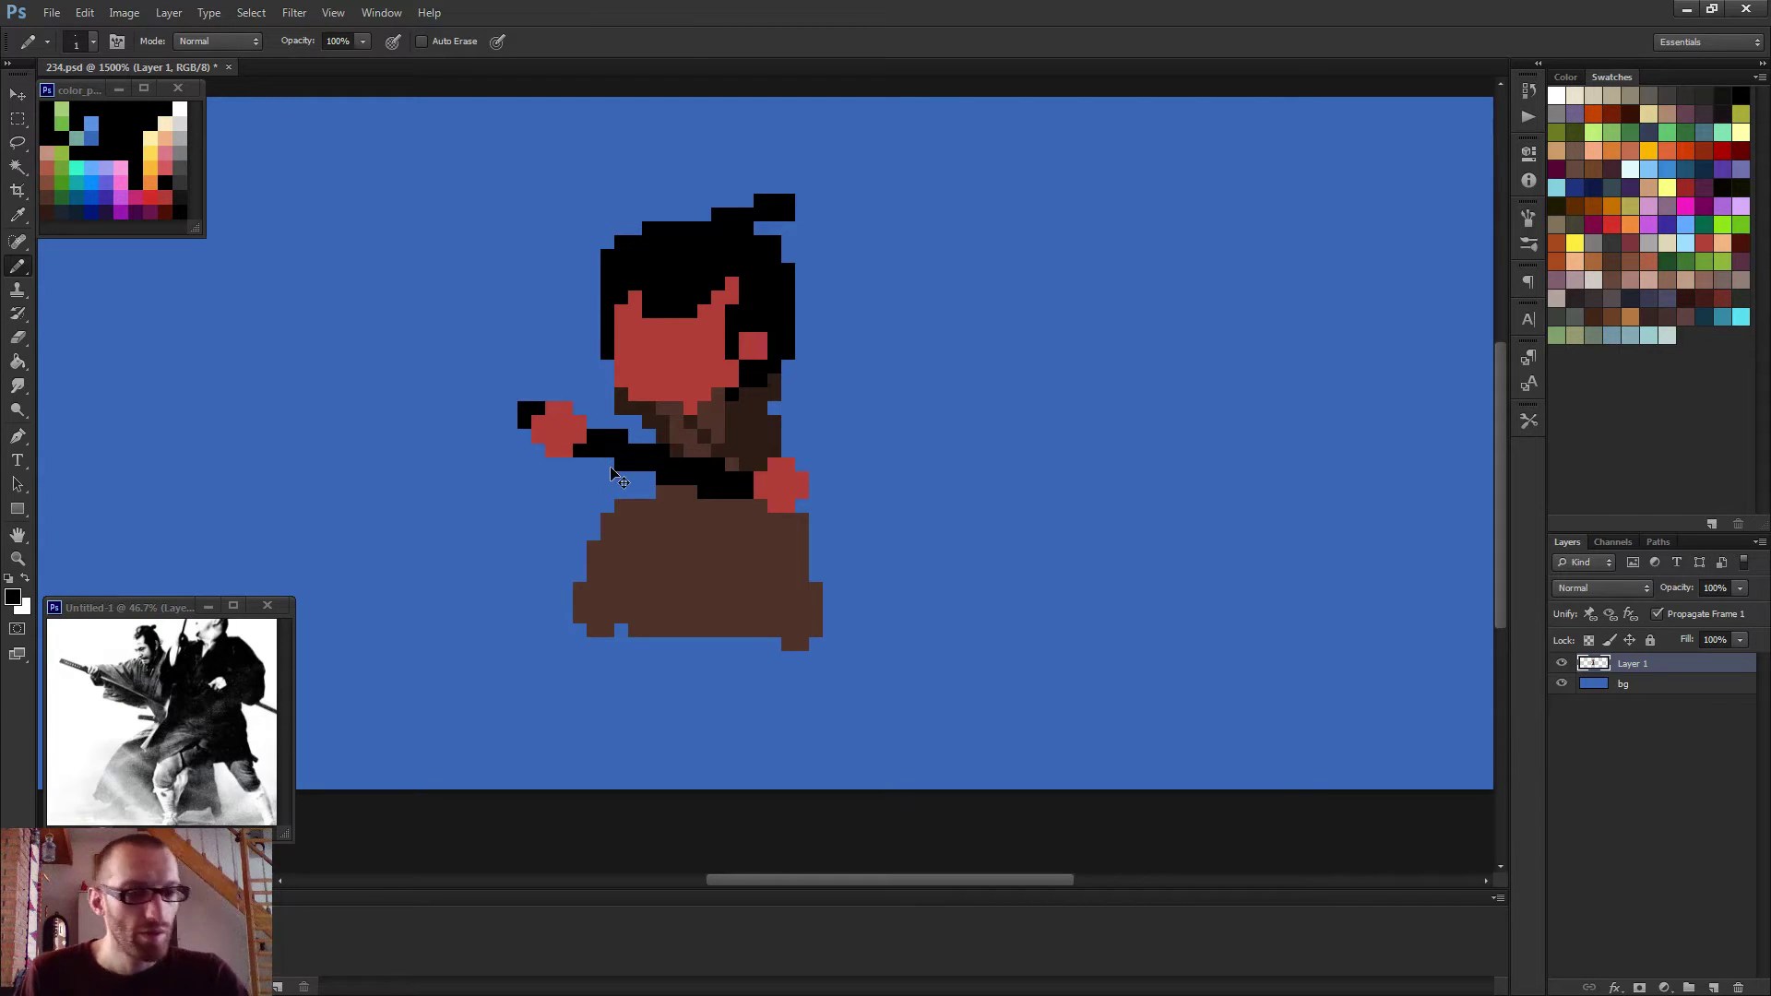
pyautogui.hotkey('ctrl', 'alt', 'z')
pyautogui.hotkey('ctrl', 'alt', 'z')
pyautogui.hotkey('ctrl', 'alt', 'z')
pyautogui.hotkey('ctrl', 'alt', 'z')
pyautogui.hotkey('shift', 'ctrl', 'z')
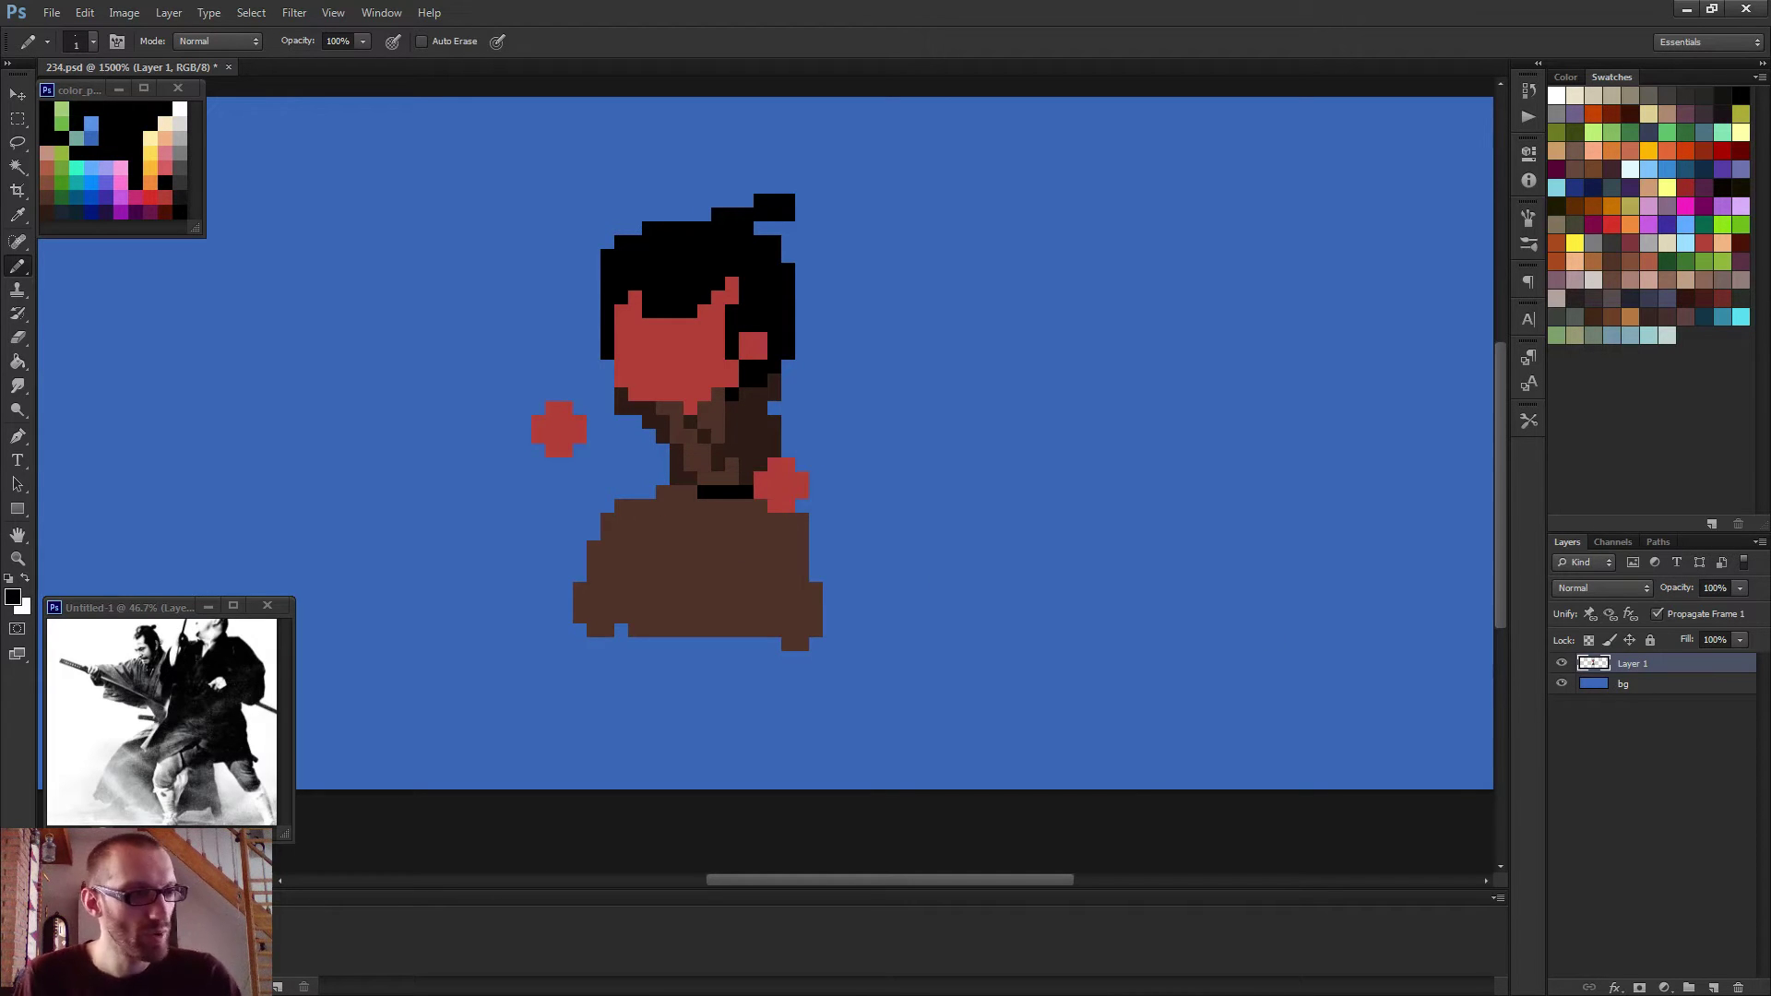
pyautogui.click(1713, 988)
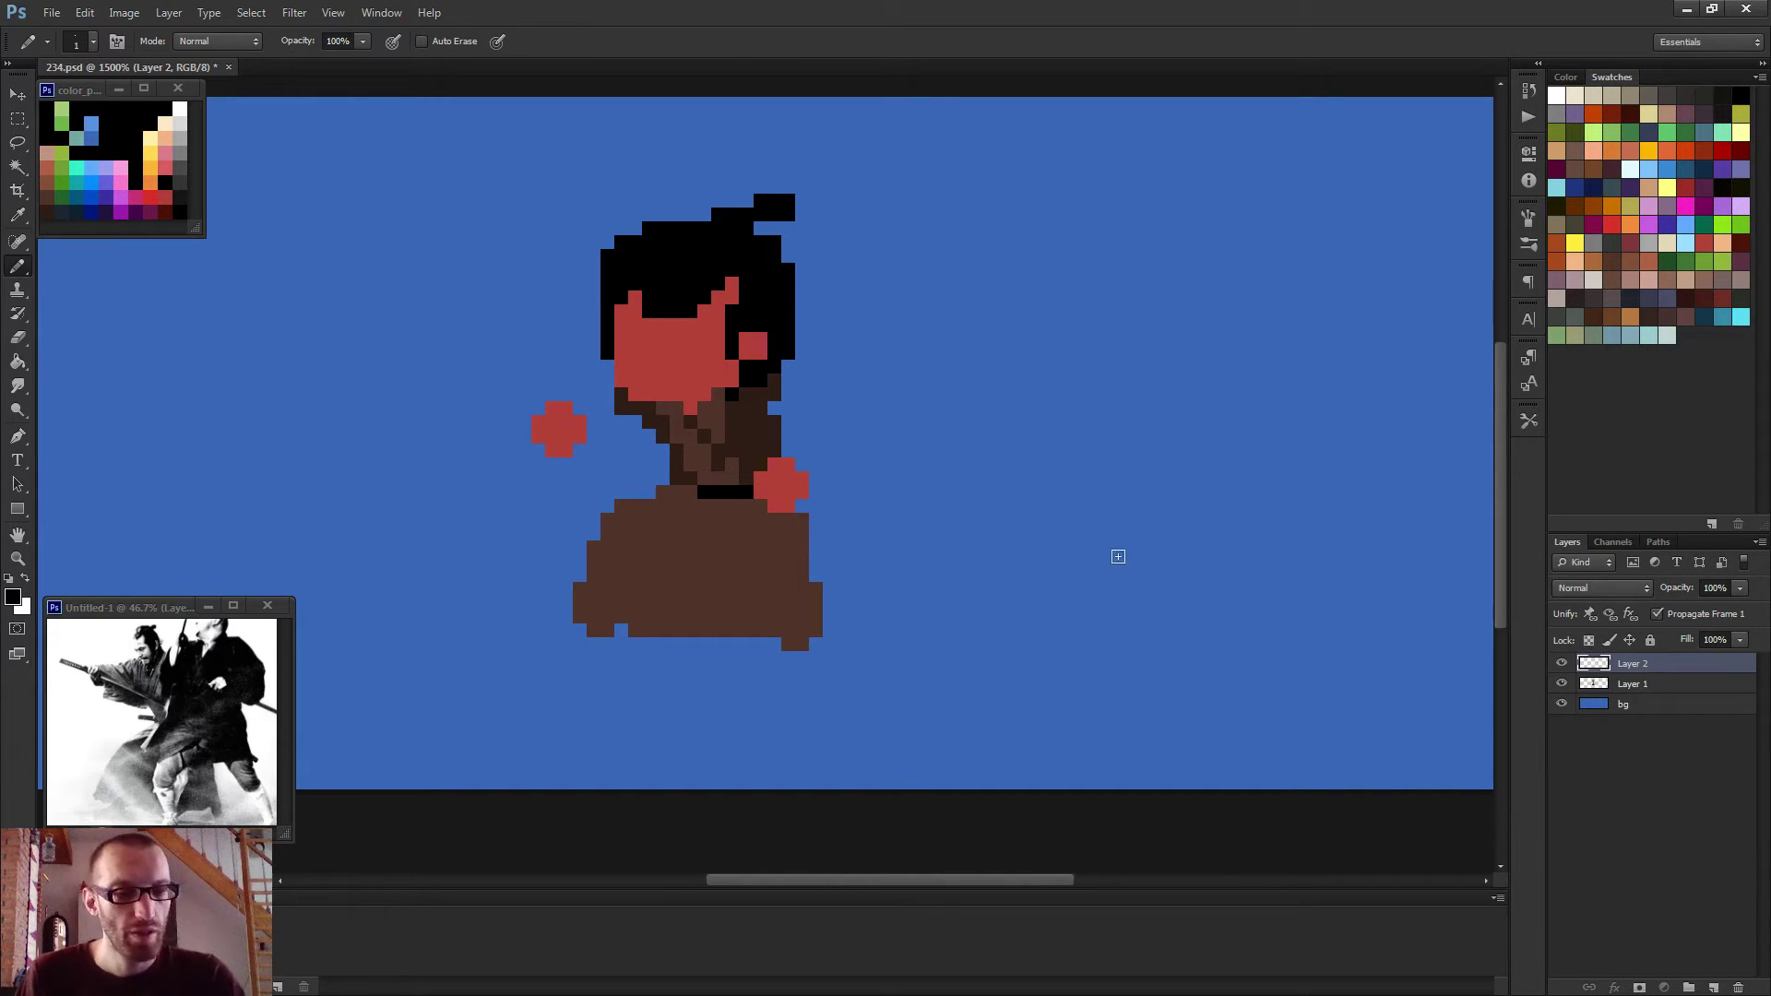
# Magic Wand both red hands on Layer 1, invert the selection, and make Layer 2 active.
pyautogui.press('w')
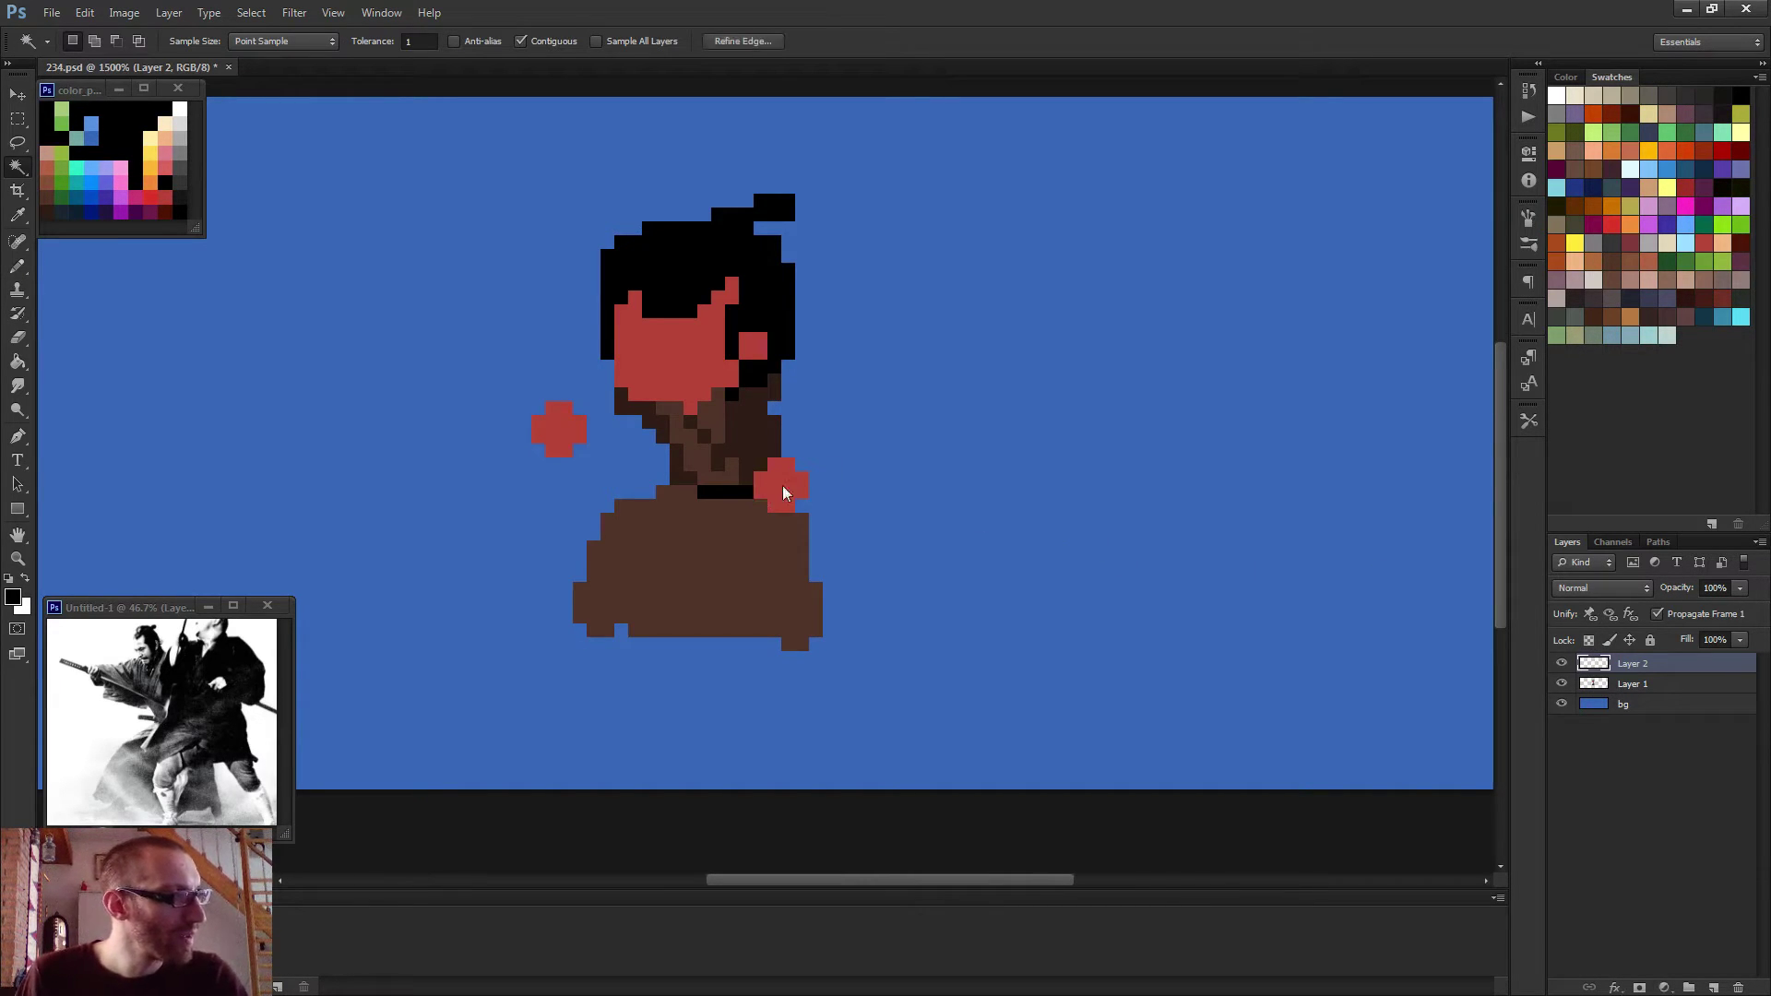
pyautogui.click(1642, 684)
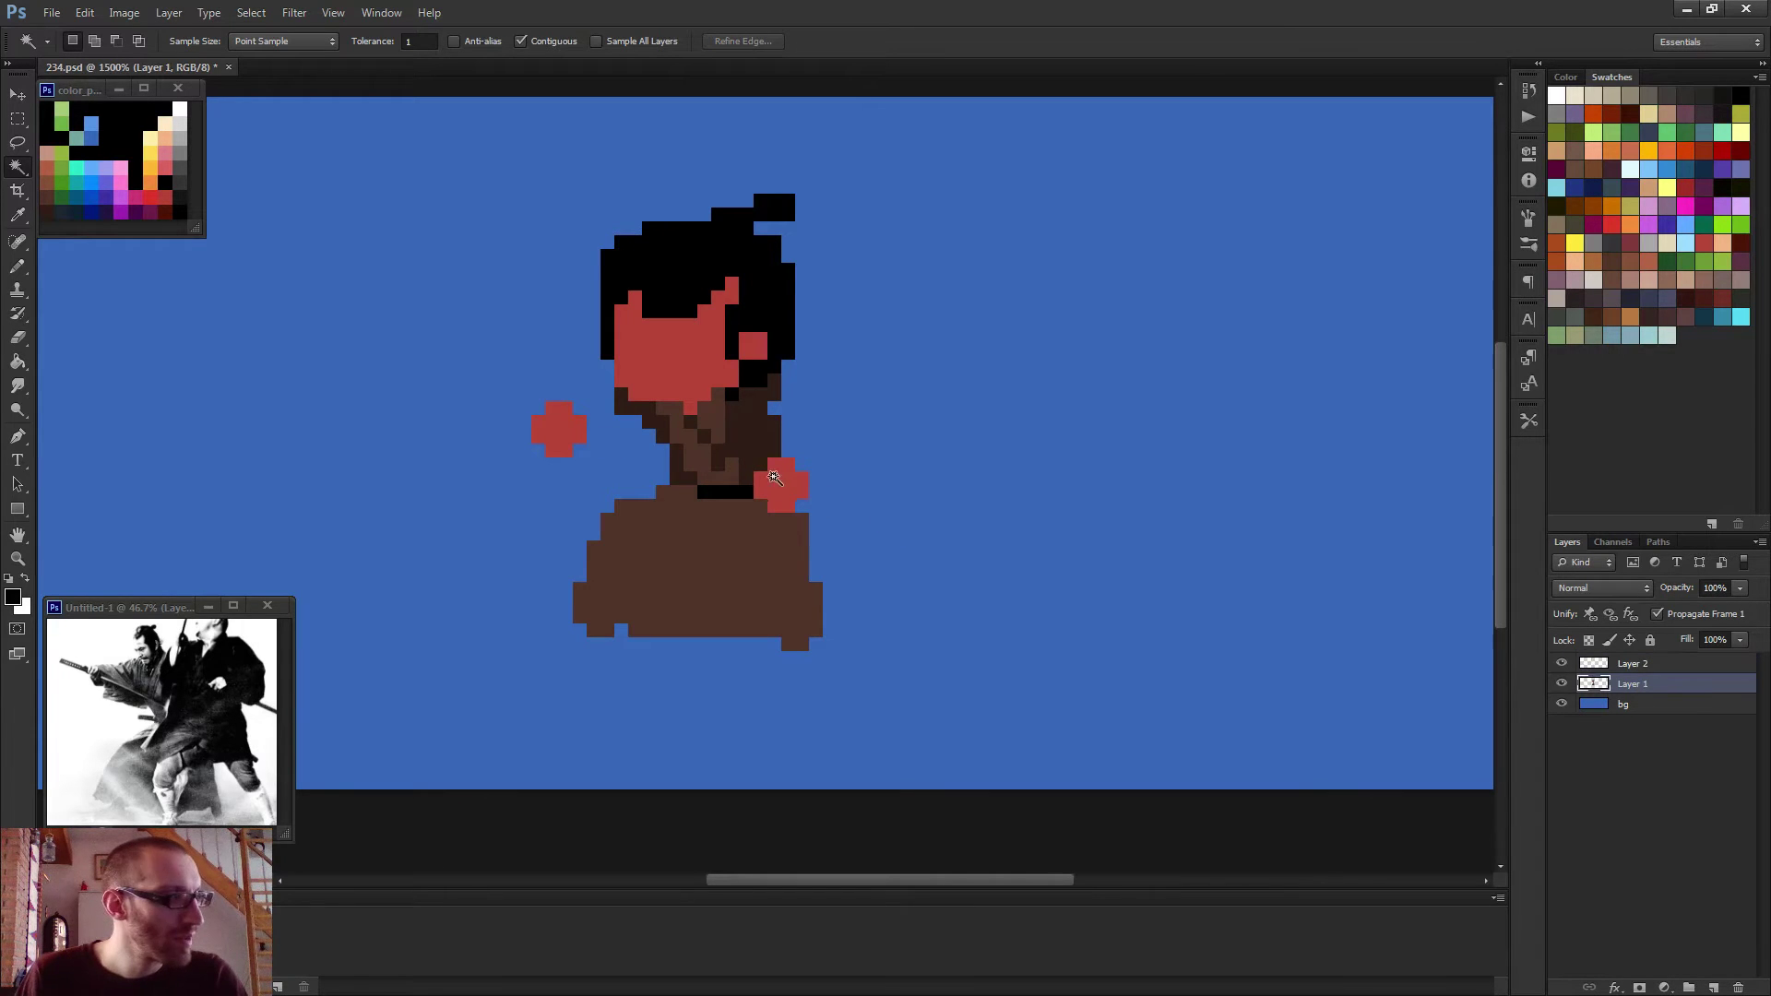
pyautogui.click(778, 478)
pyautogui.keyDown('shift'); pyautogui.click(557, 426); pyautogui.keyUp('shift')
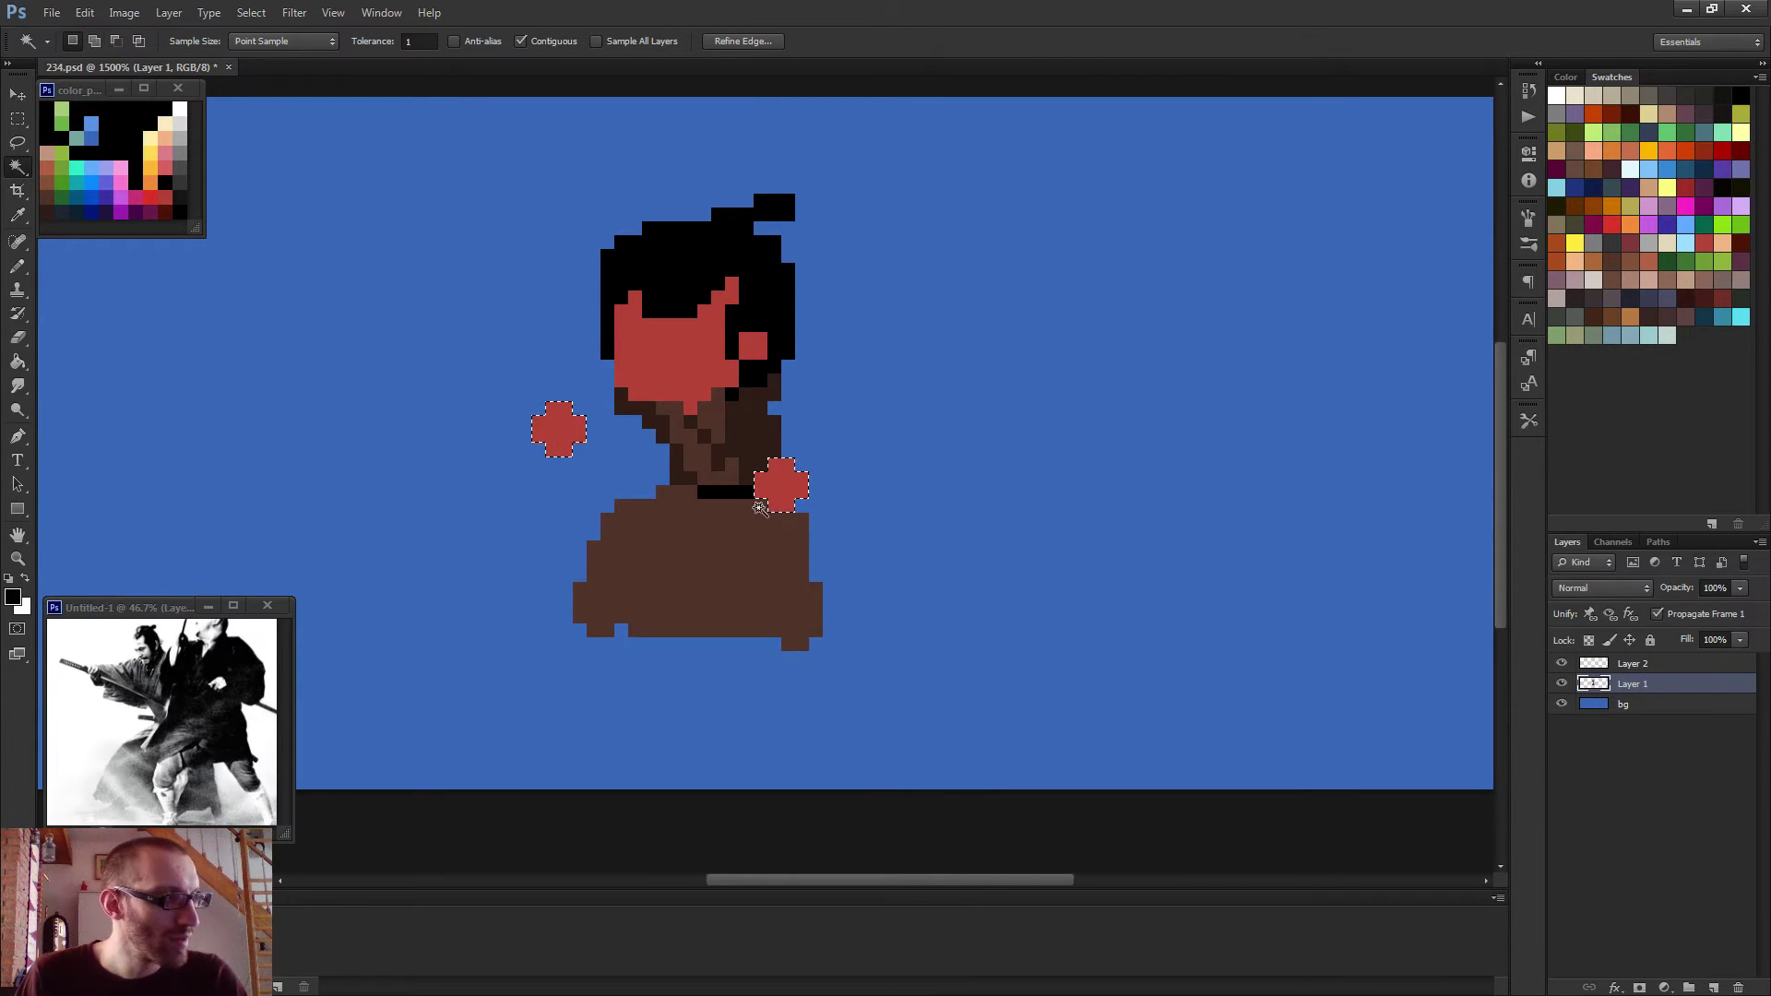
pyautogui.rightClick(794, 480)
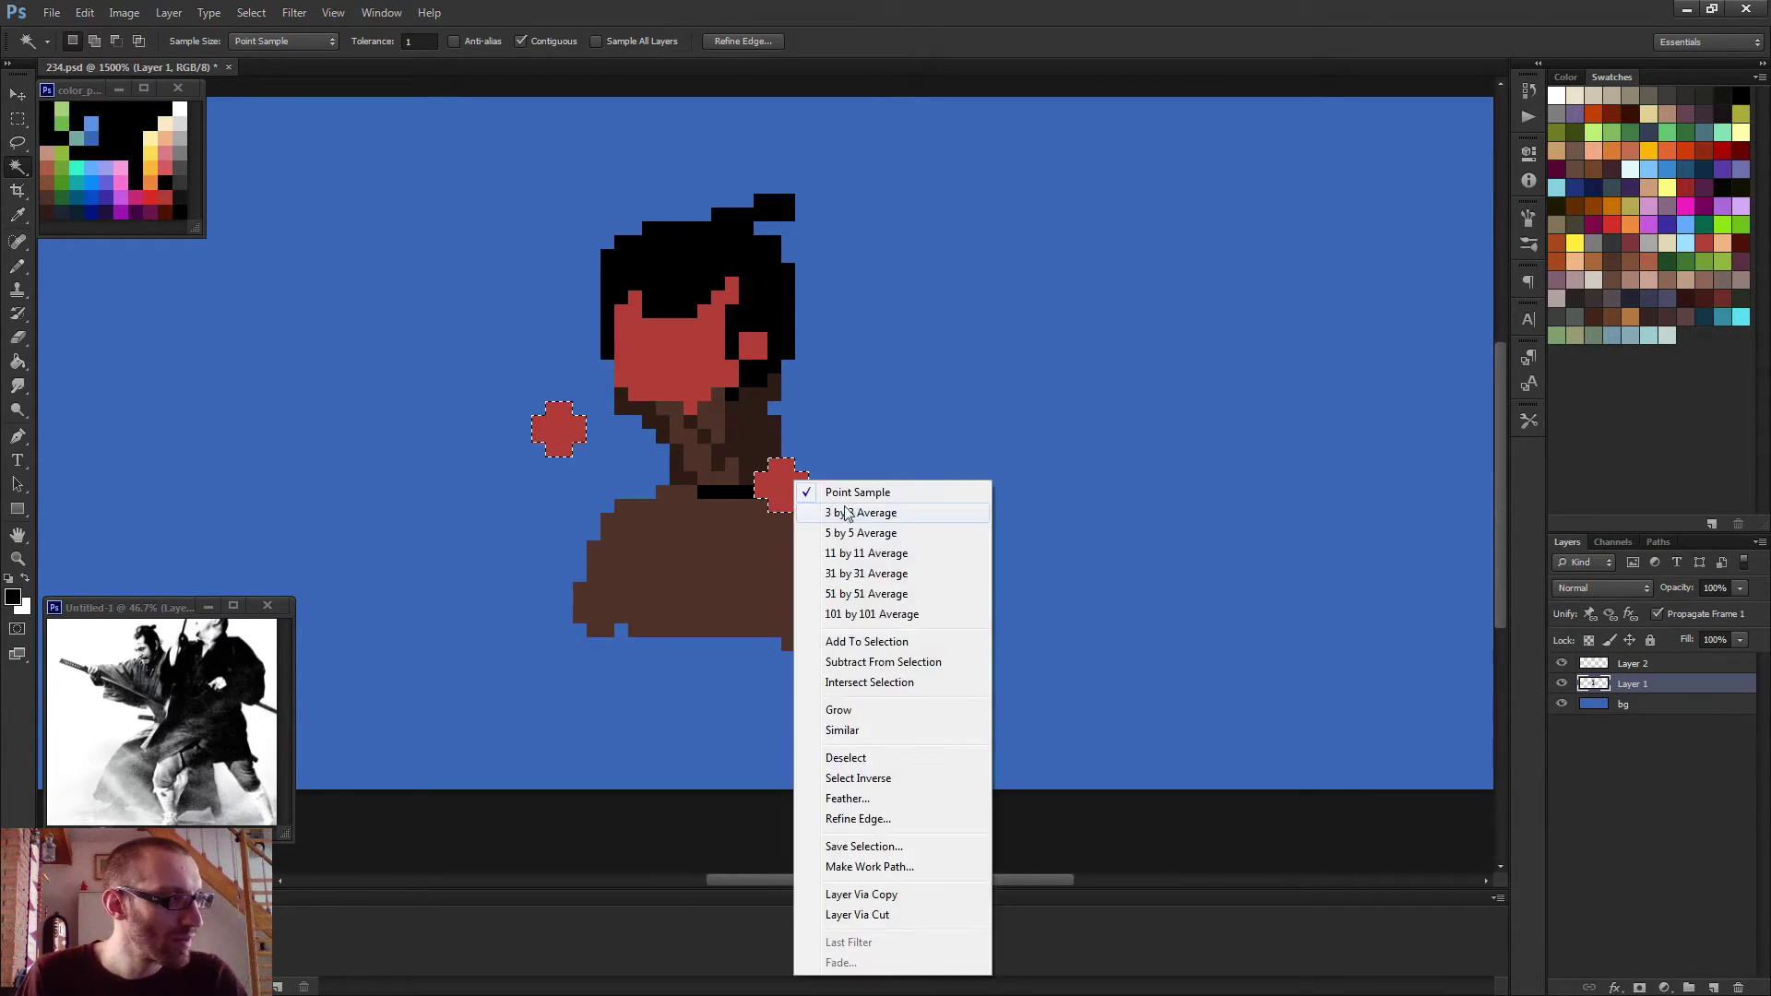
pyautogui.click(900, 781)
pyautogui.click(1651, 664)
# Draw a 2 px stepped black sword line from the upper left to the belt.
pyautogui.press('b')
pyautogui.keyDown('alt'); pyautogui.rightClick(753, 429); pyautogui.keyUp('alt')
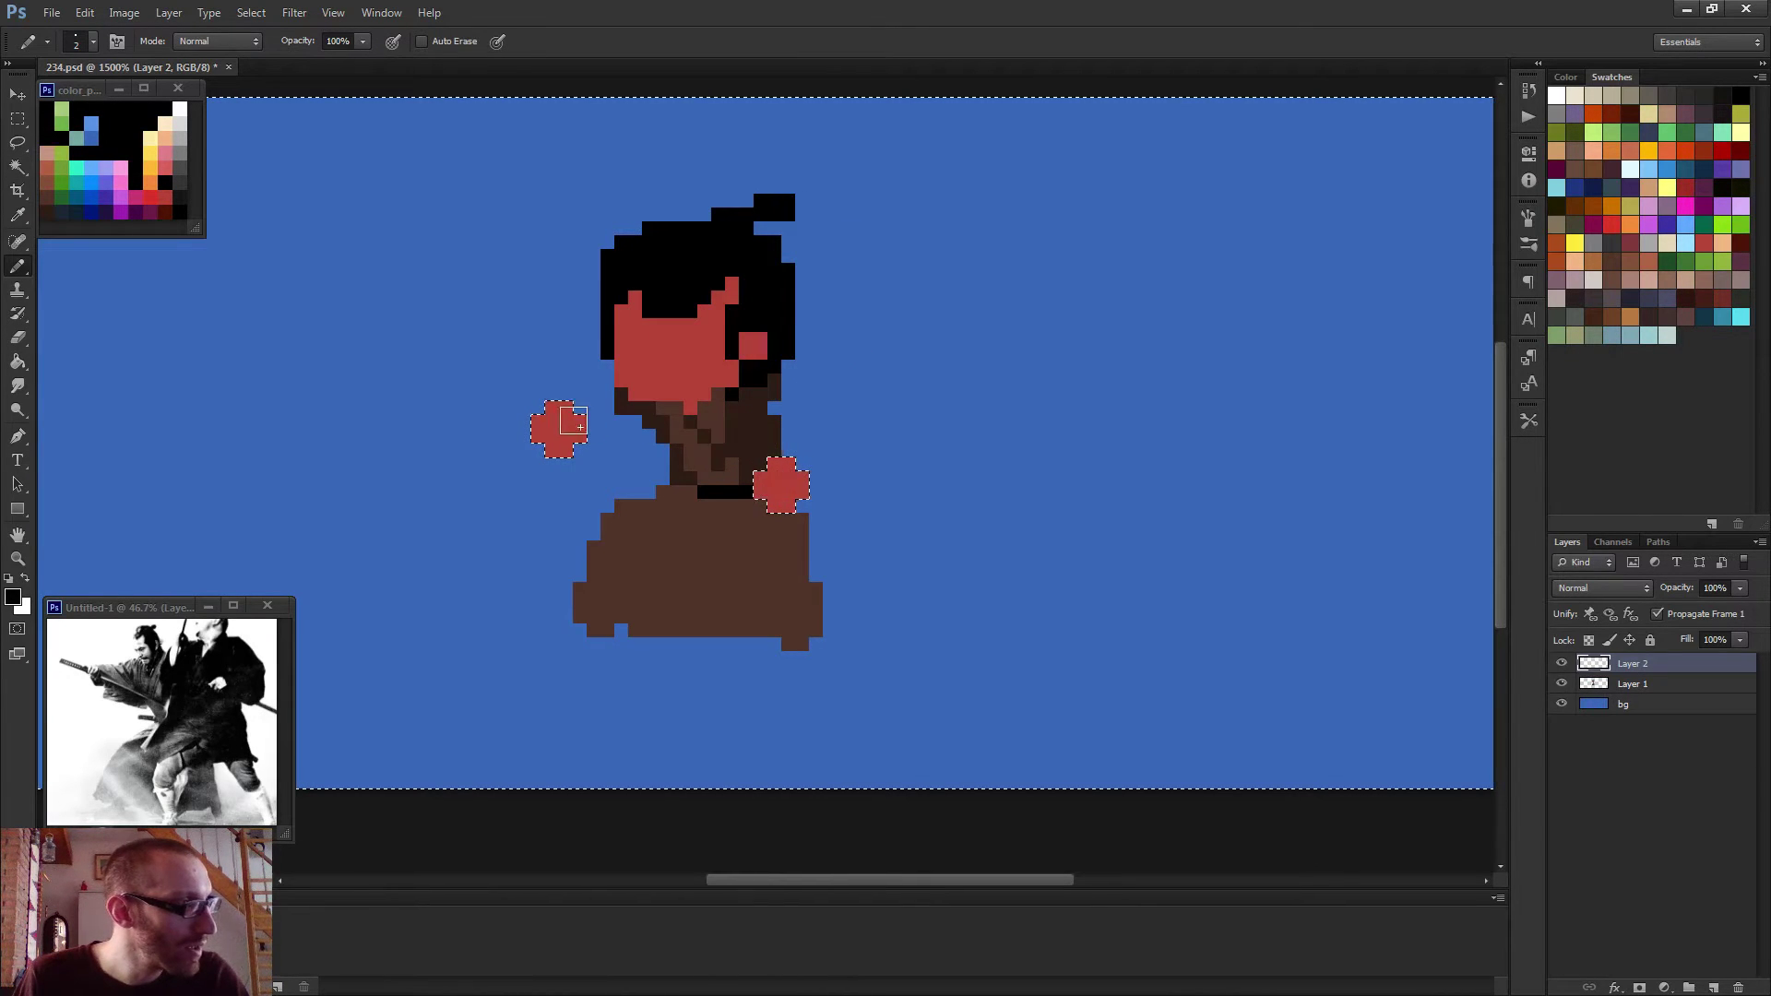
pyautogui.keyDown('shift'); pyautogui.click(506, 398); pyautogui.keyUp('shift')
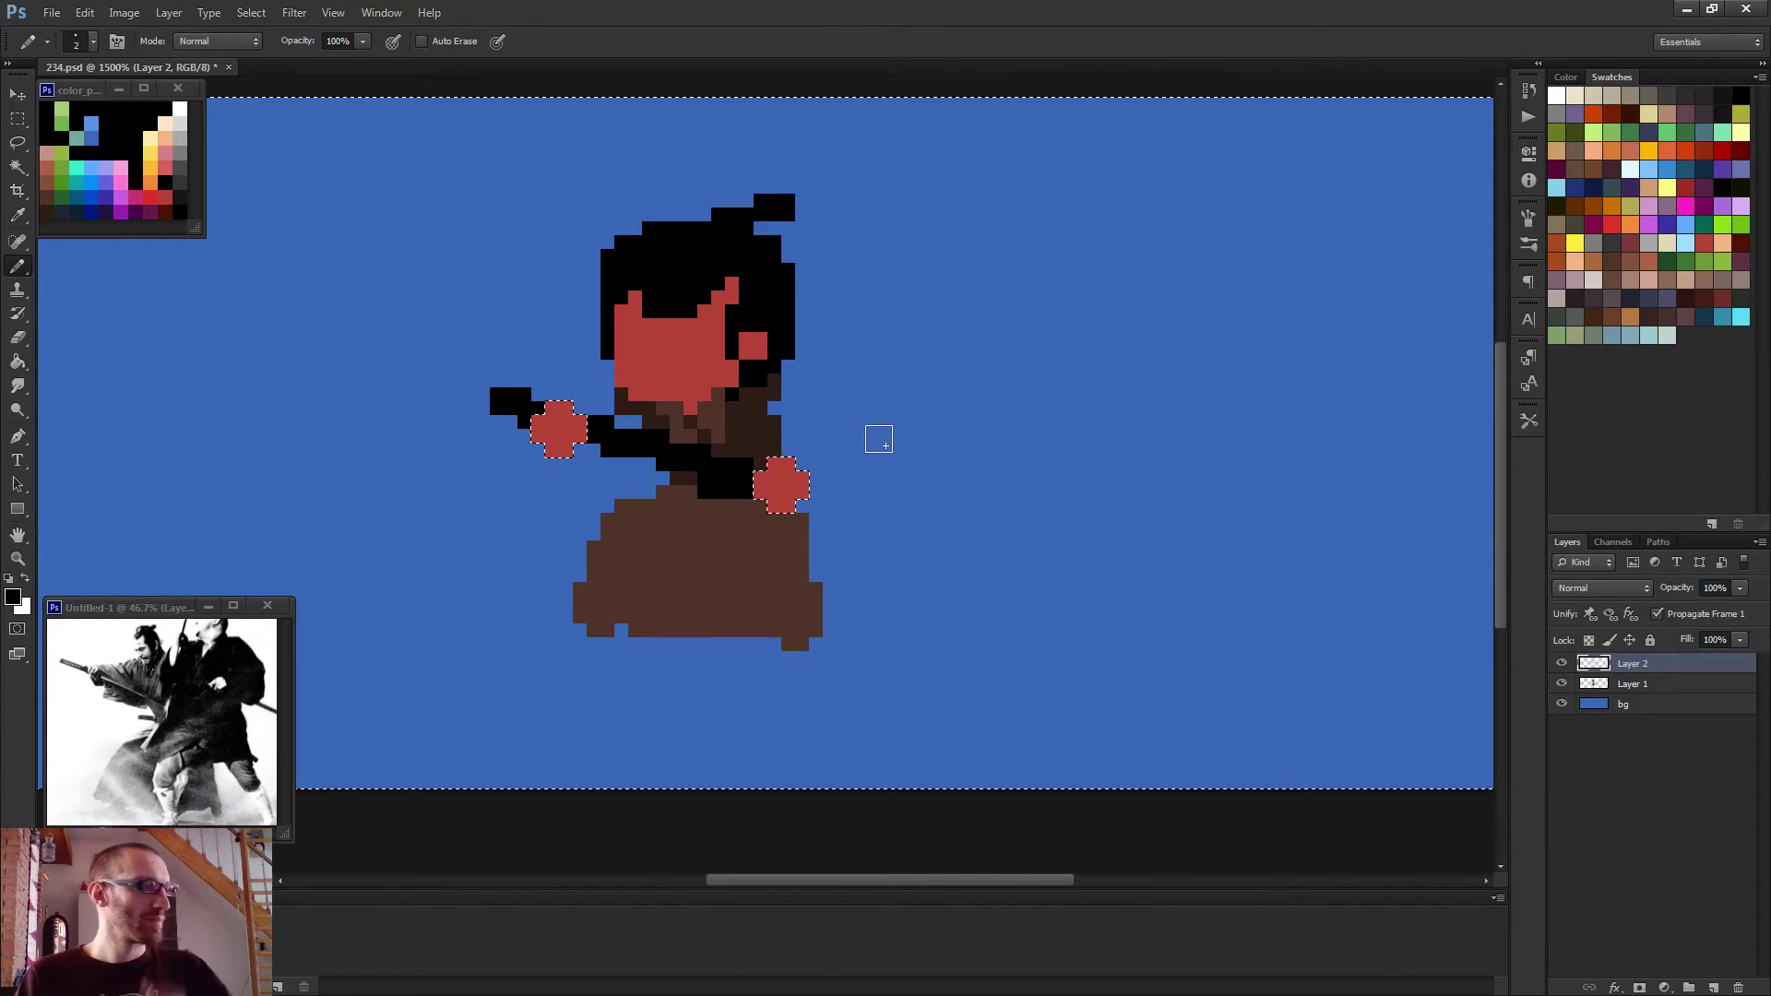
pyautogui.scroll(-1, 872, 466)
pyautogui.scroll(2, 812, 479)
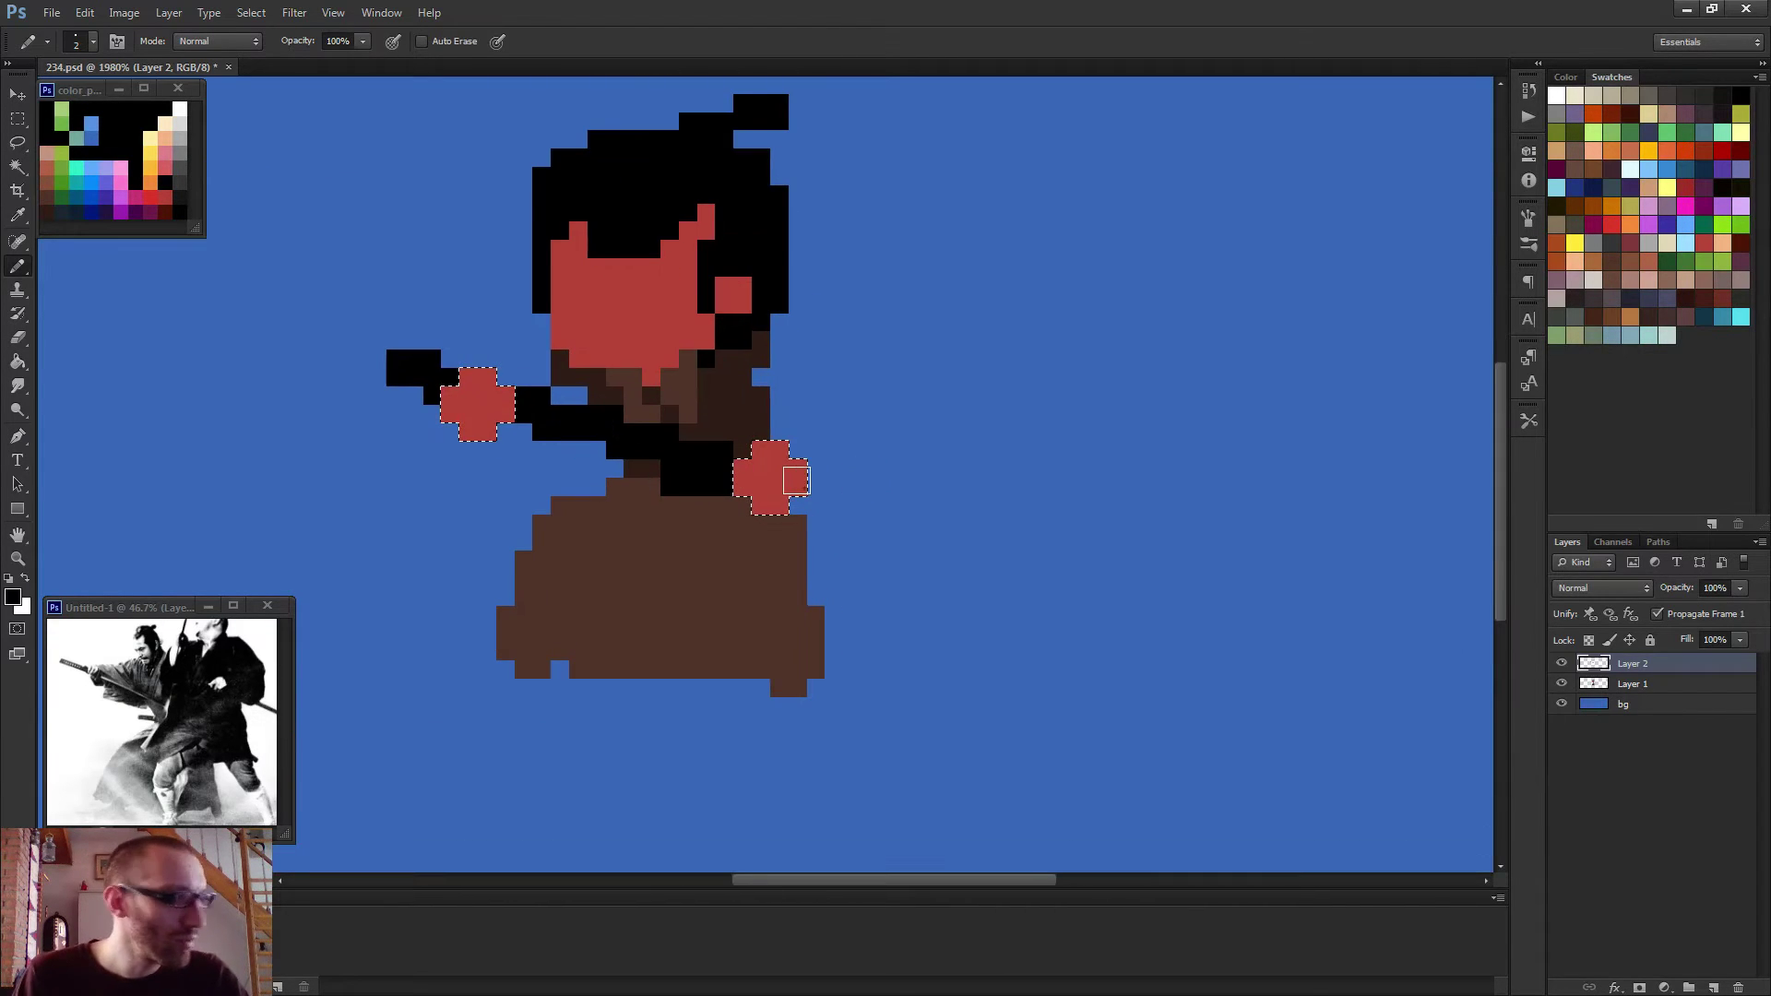
# Replace it with a straight black sword ending right of the hand, then deselect and use a 1 px pencil.
pyautogui.hotkey('ctrl', 'z')
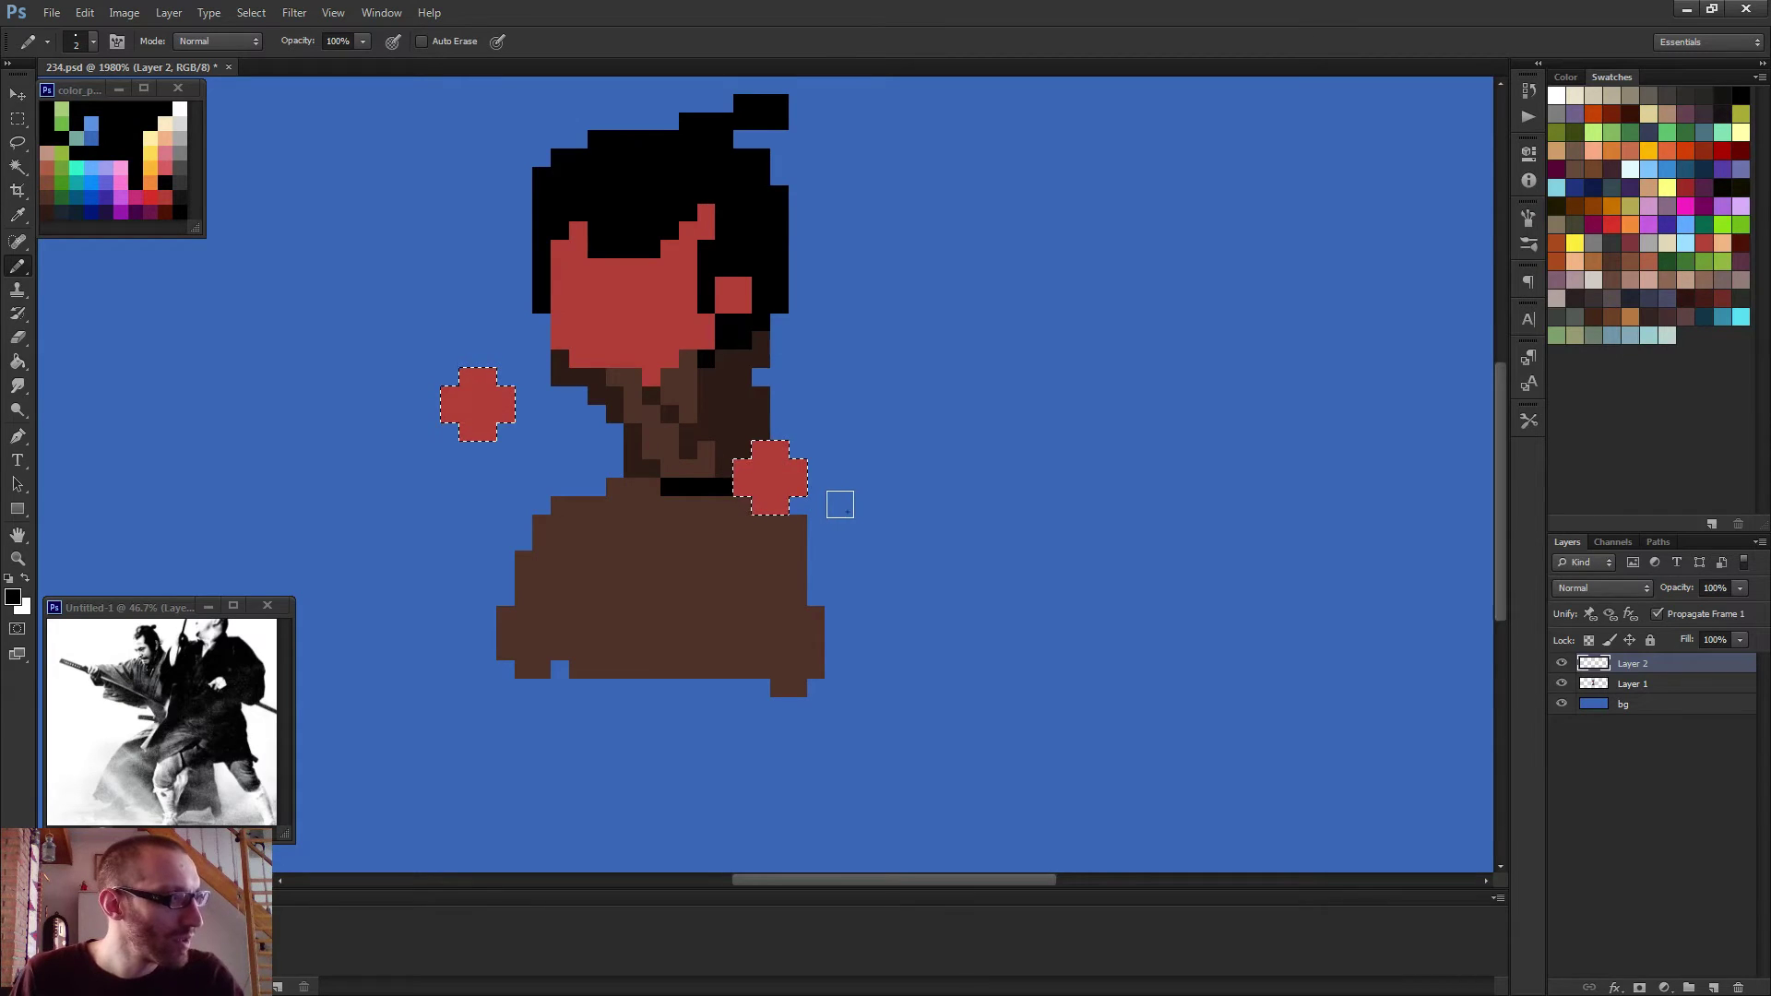
pyautogui.click(841, 508)
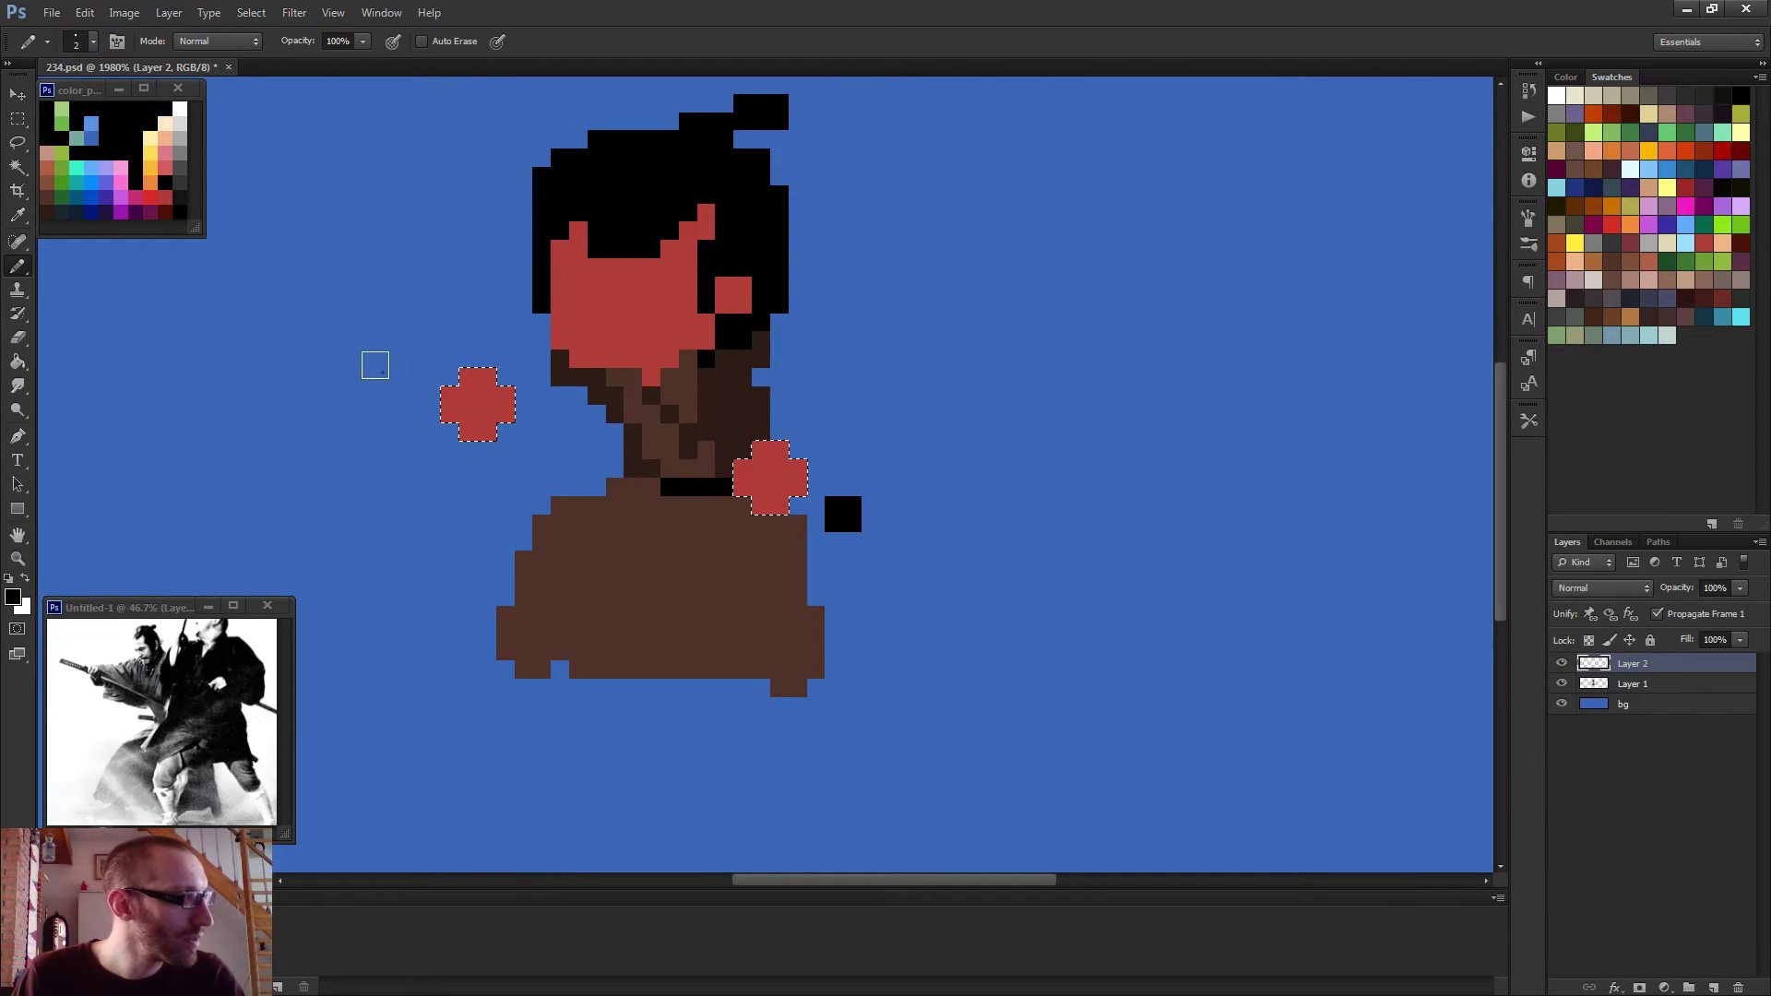
pyautogui.keyDown('shift'); pyautogui.click(399, 369); pyautogui.keyUp('shift')
pyautogui.scroll(-2, 996, 466)
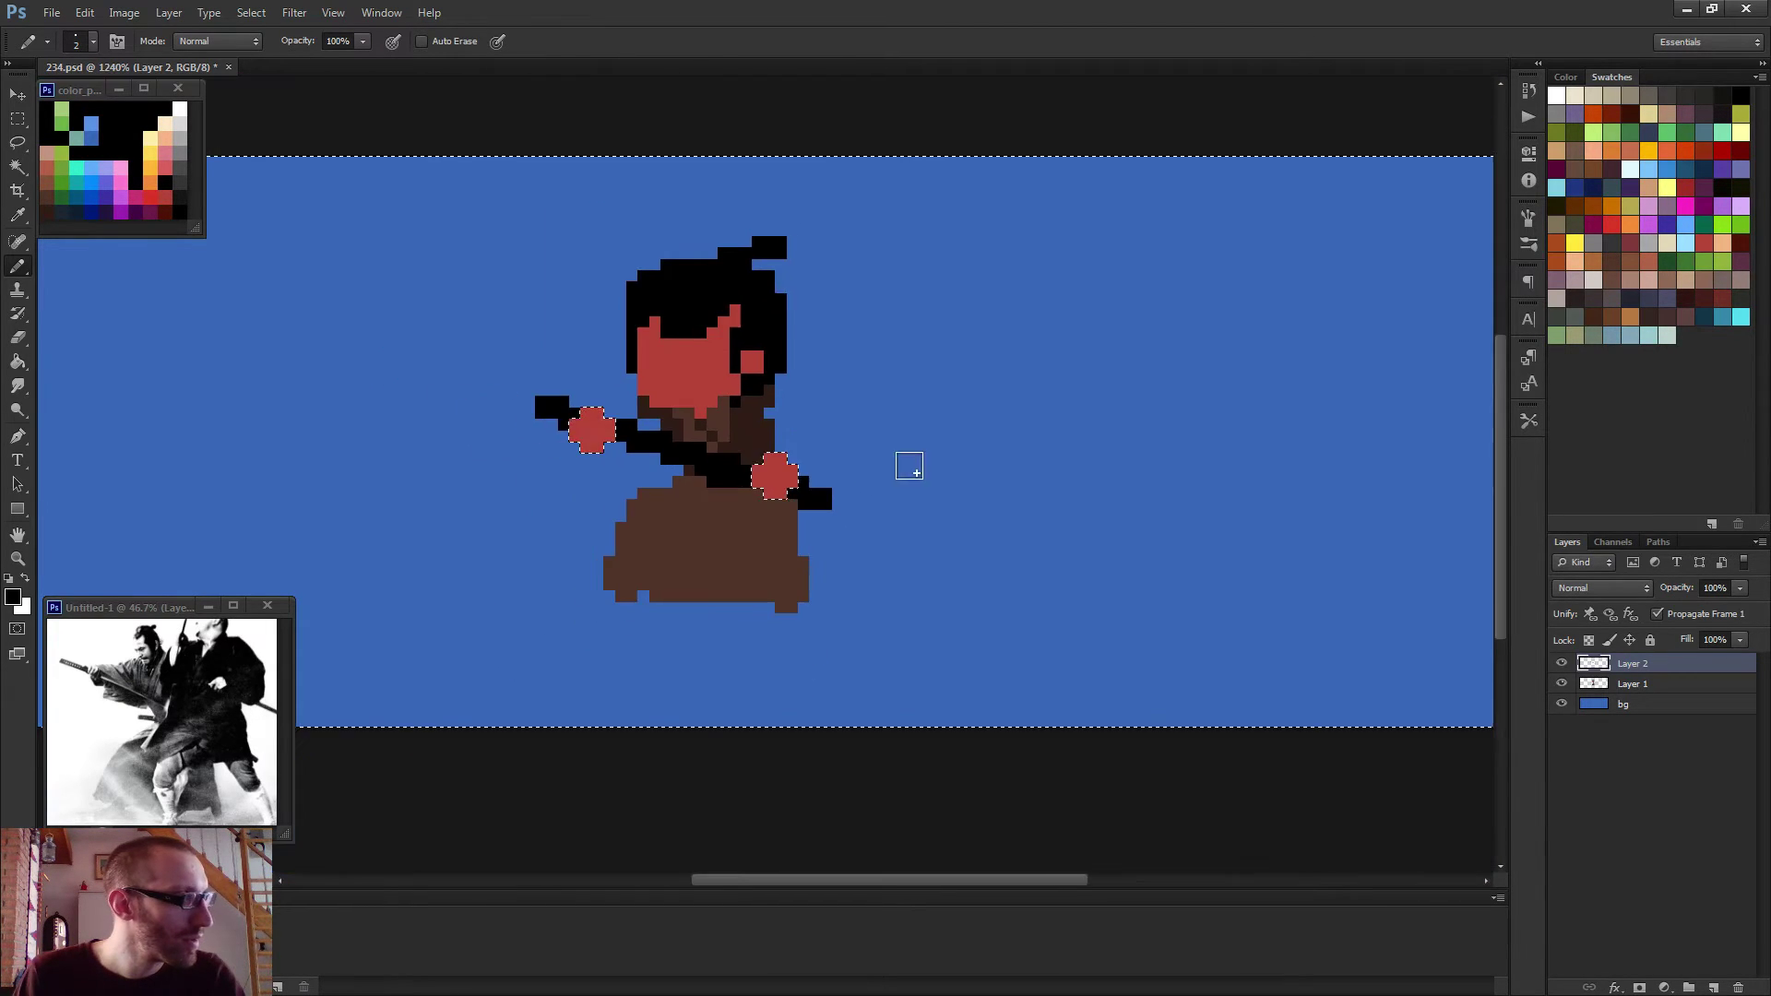
pyautogui.scroll(-1, 996, 466)
pyautogui.scroll(3, 917, 486)
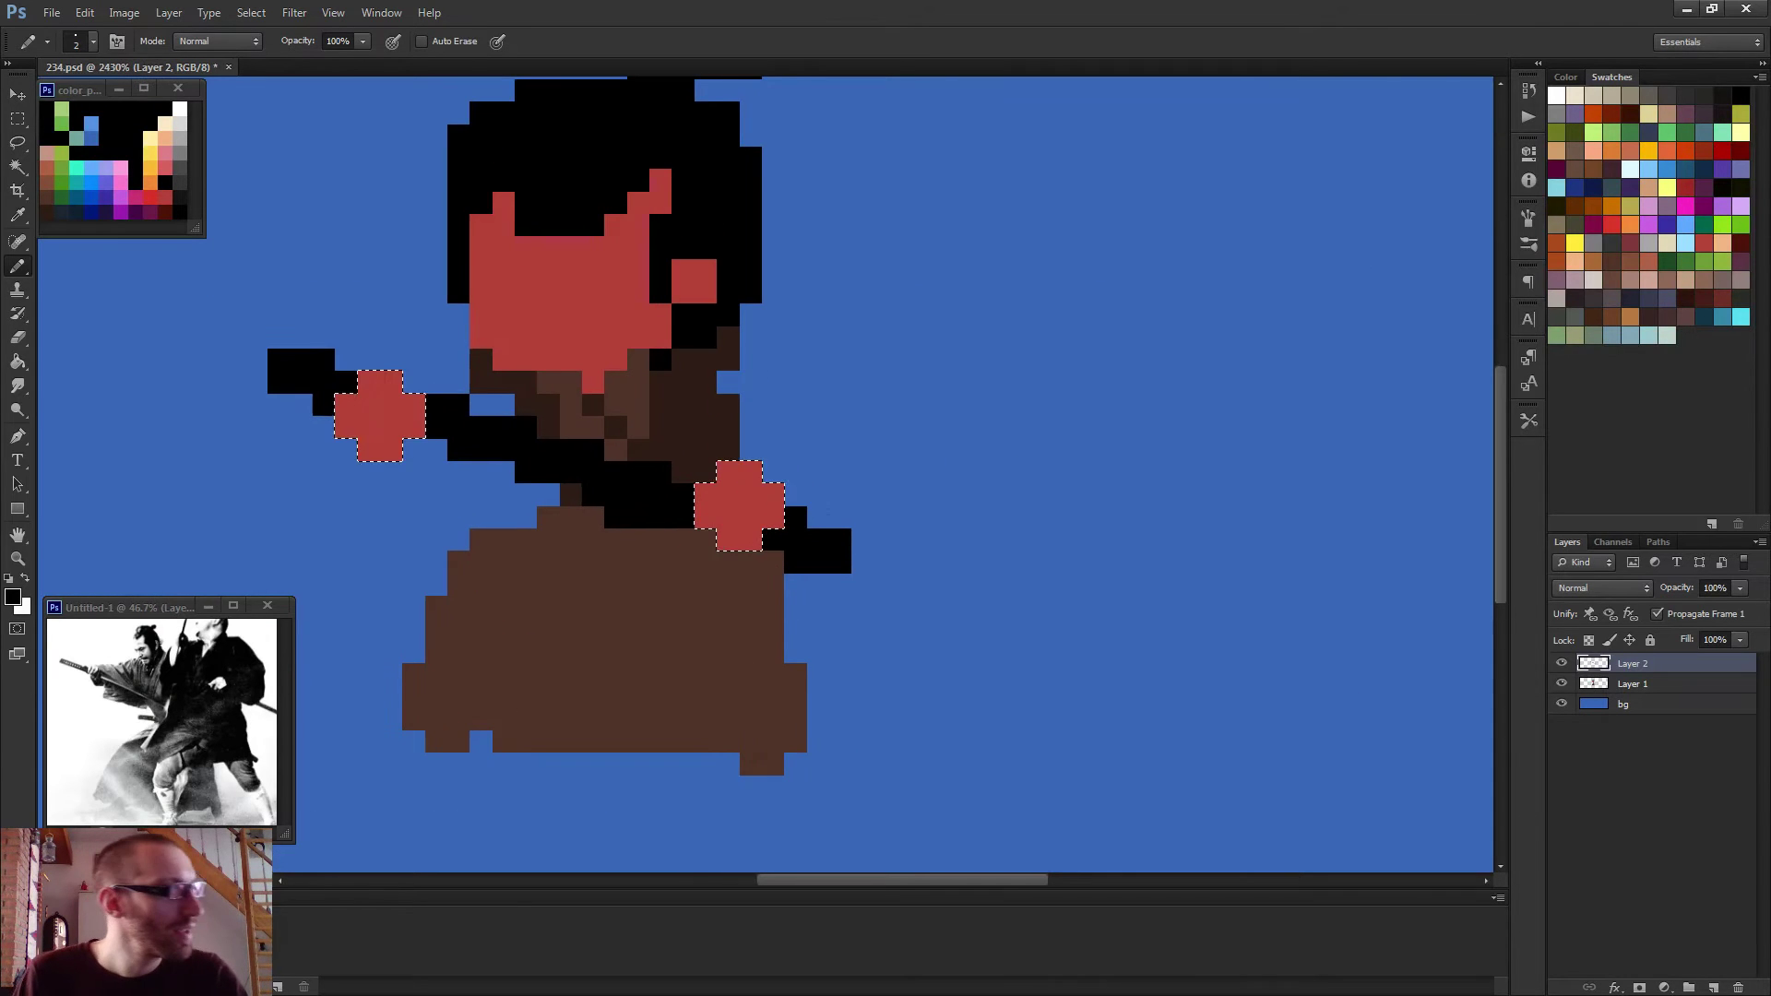
pyautogui.hotkey('ctrl', 'd')
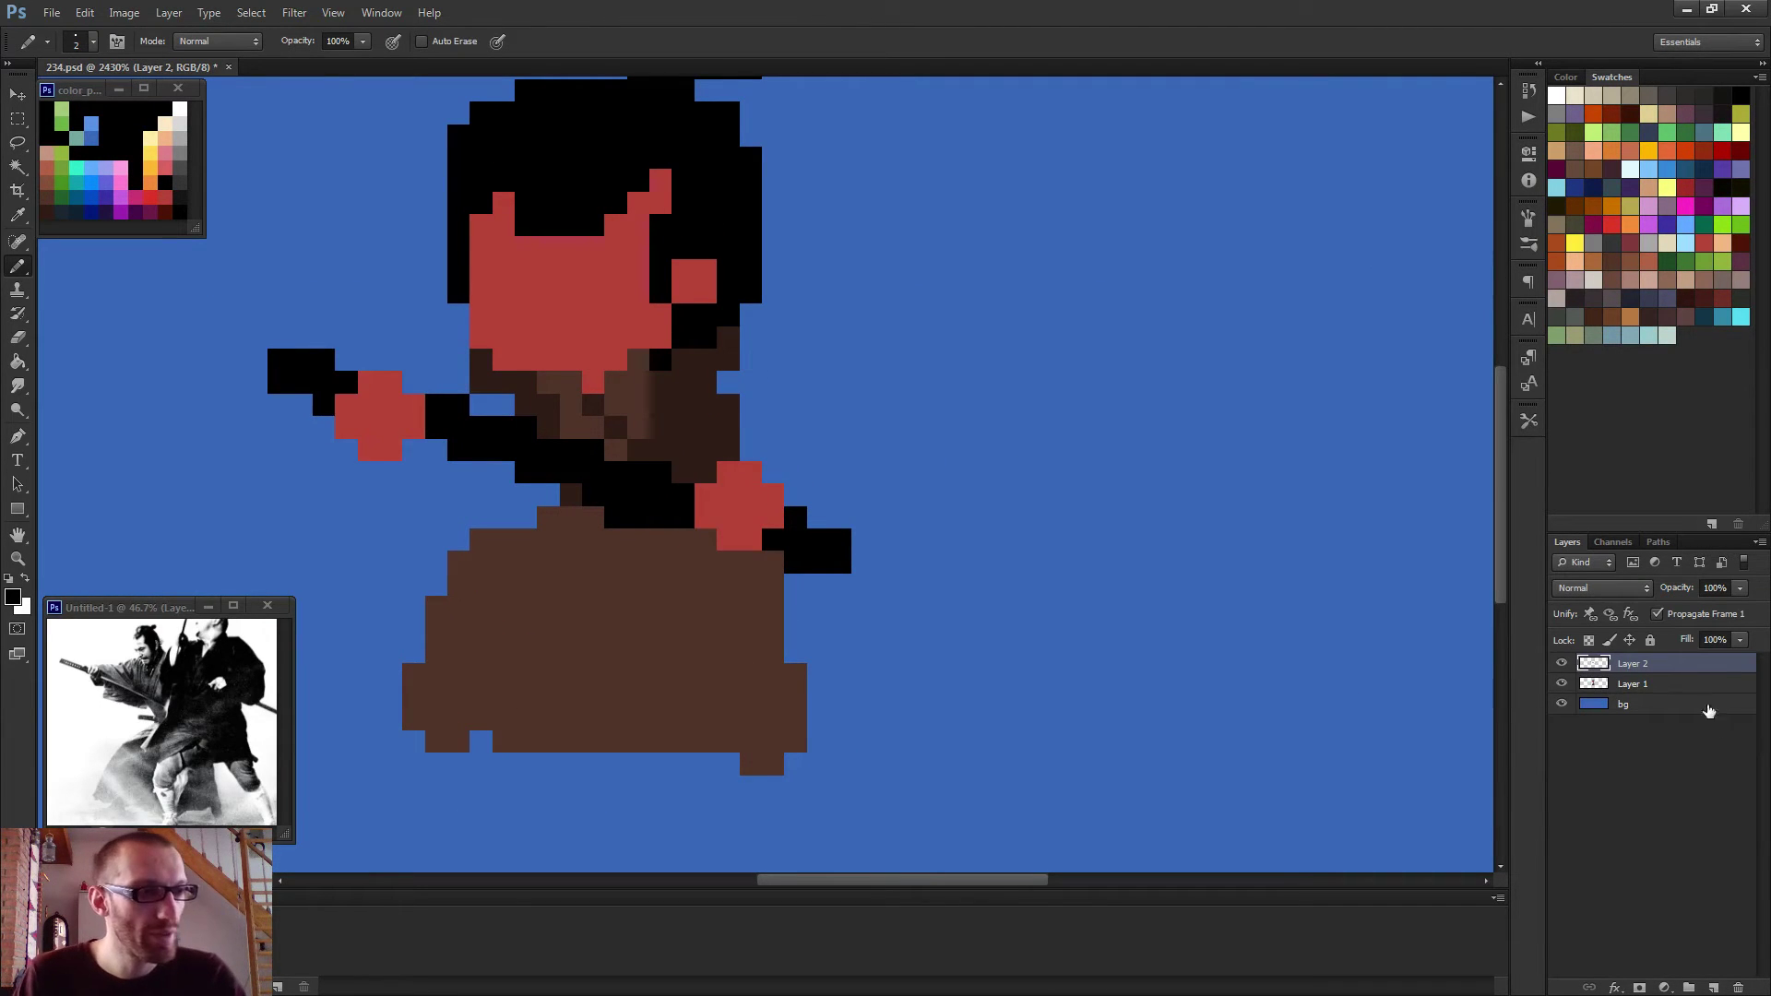
pyautogui.press('[')
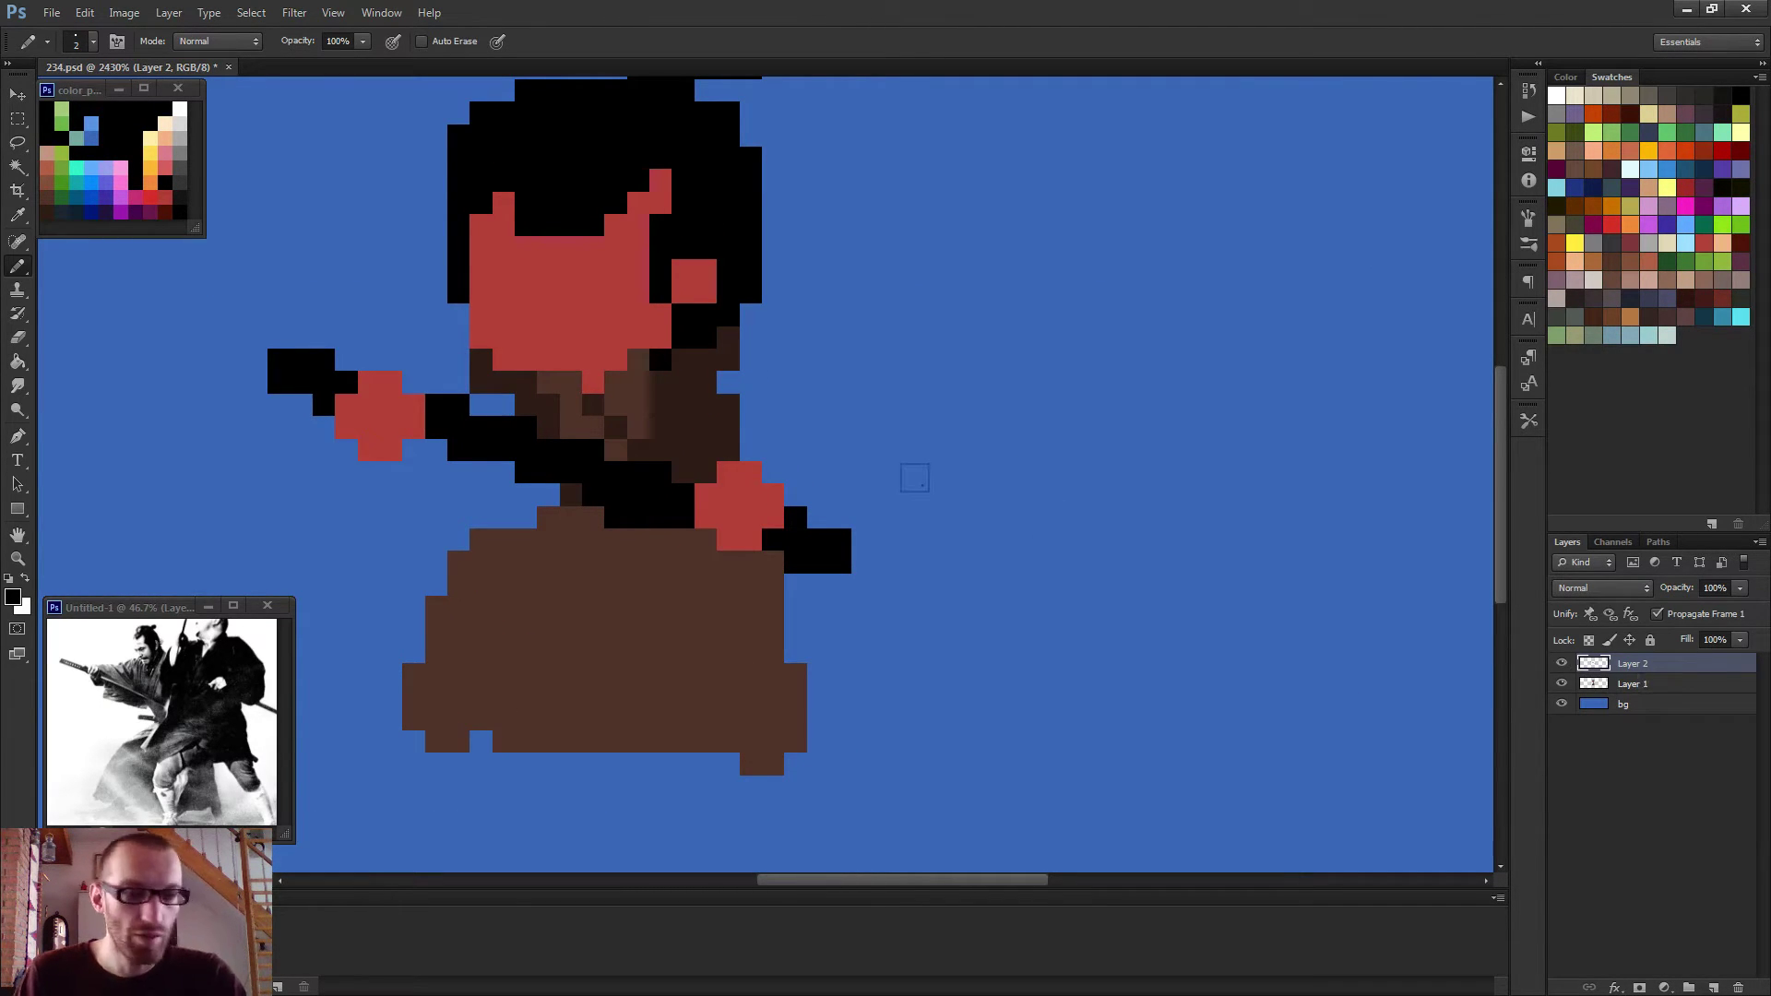
pyautogui.scroll(1, 923, 480)
# Paint the blade blue-purple with a light blue highlight and white glints.
pyautogui.keyDown('alt'); pyautogui.click(99, 175); pyautogui.keyUp('alt')
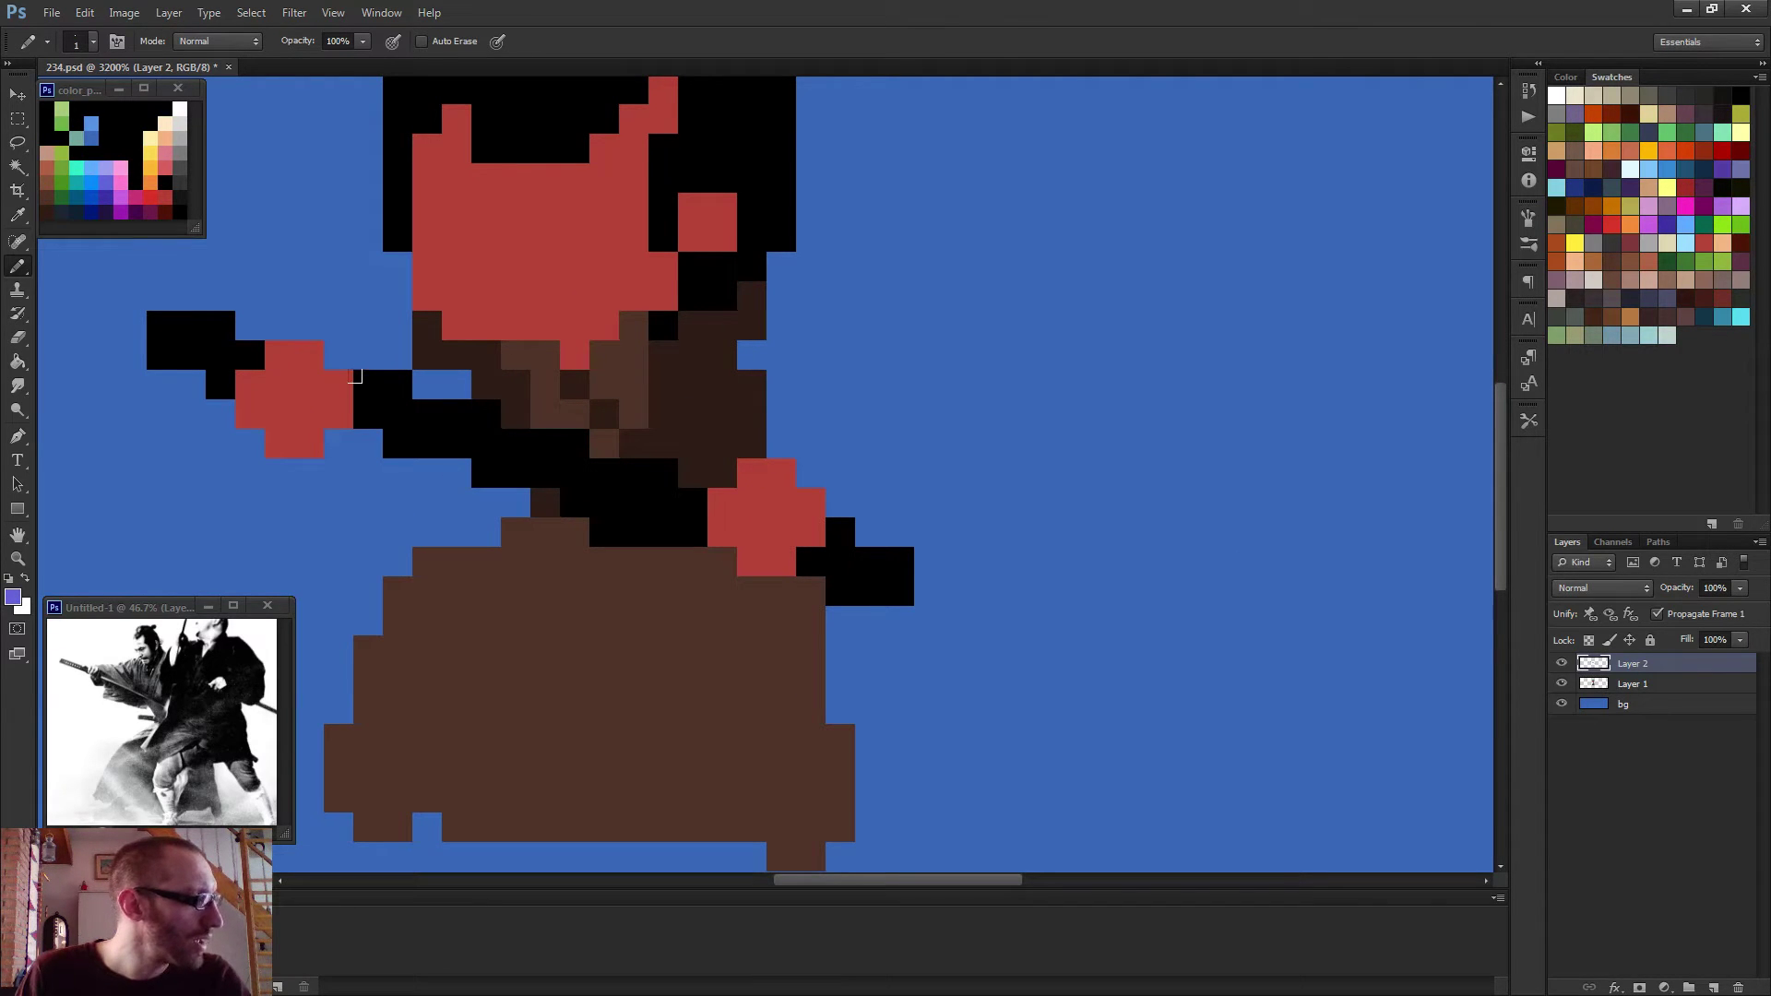
pyautogui.moveTo(396, 385)
pyautogui.mouseDown()
pyautogui.moveTo(376, 417)
pyautogui.moveTo(454, 401)
pyautogui.moveTo(463, 422)
pyautogui.moveTo(440, 424)
pyautogui.moveTo(629, 480)
pyautogui.moveTo(631, 513)
pyautogui.moveTo(672, 514)
pyautogui.moveTo(642, 462)
pyautogui.moveTo(503, 423)
pyautogui.mouseUp()
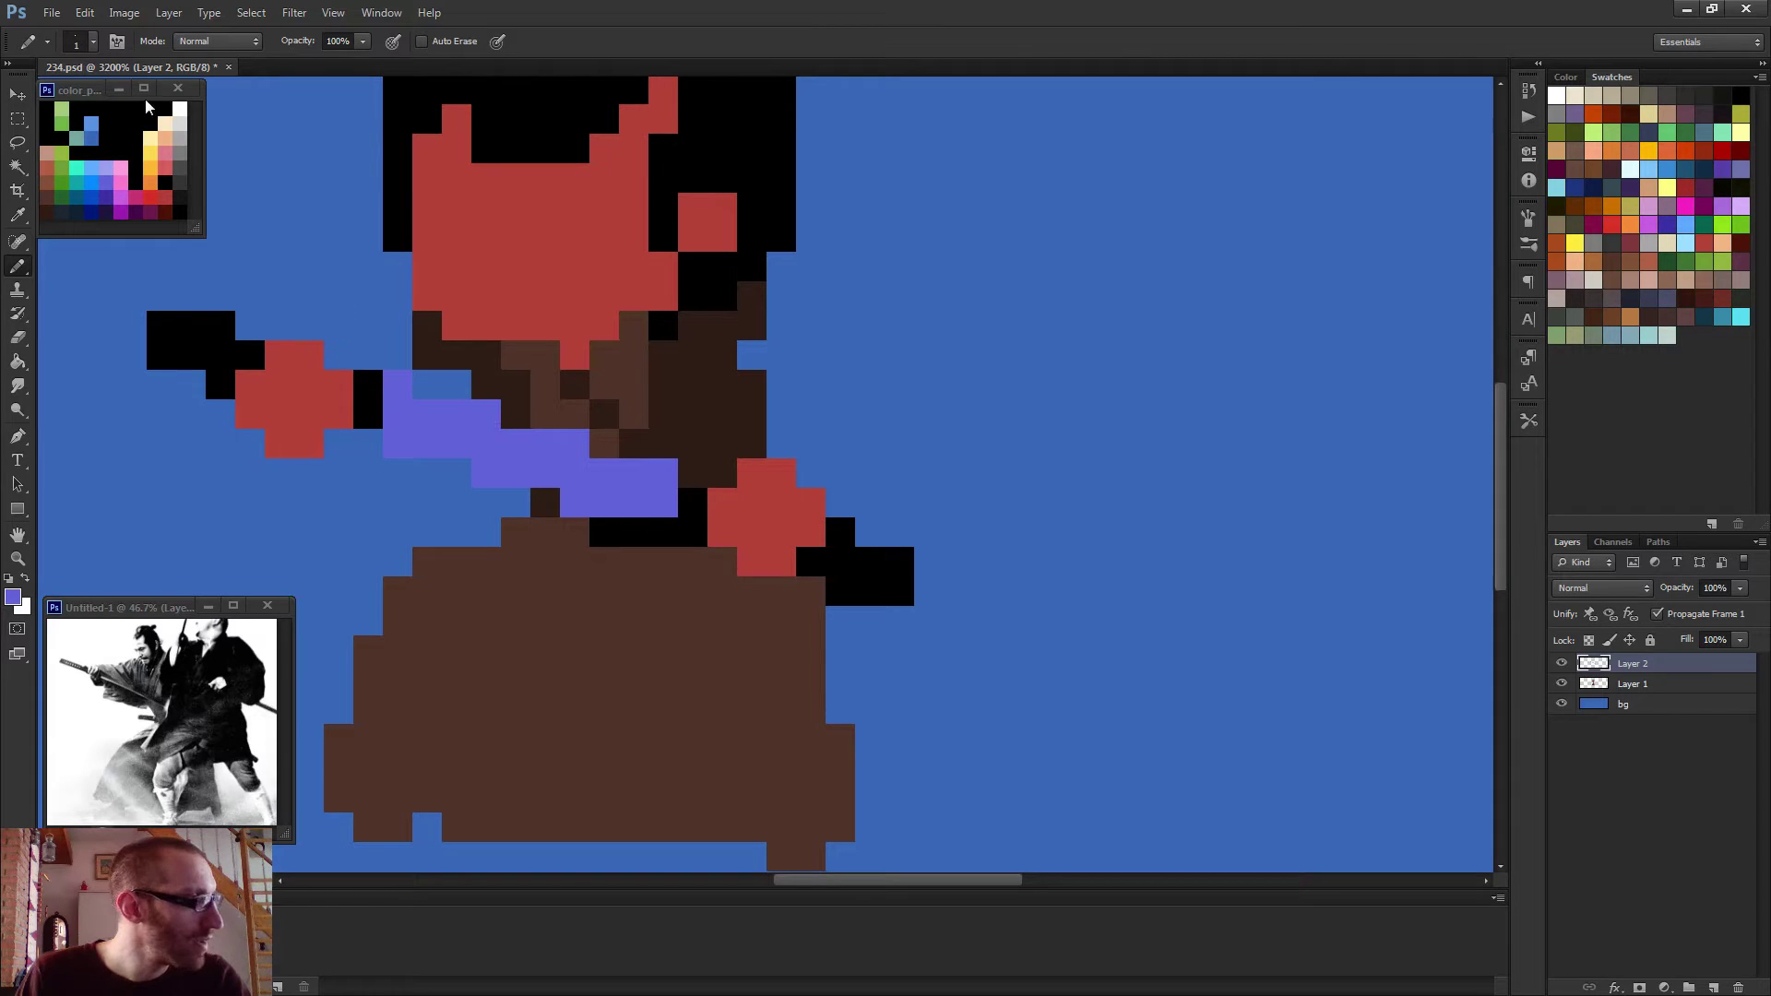
pyautogui.keyDown('alt'); pyautogui.click(95, 169); pyautogui.keyUp('alt')
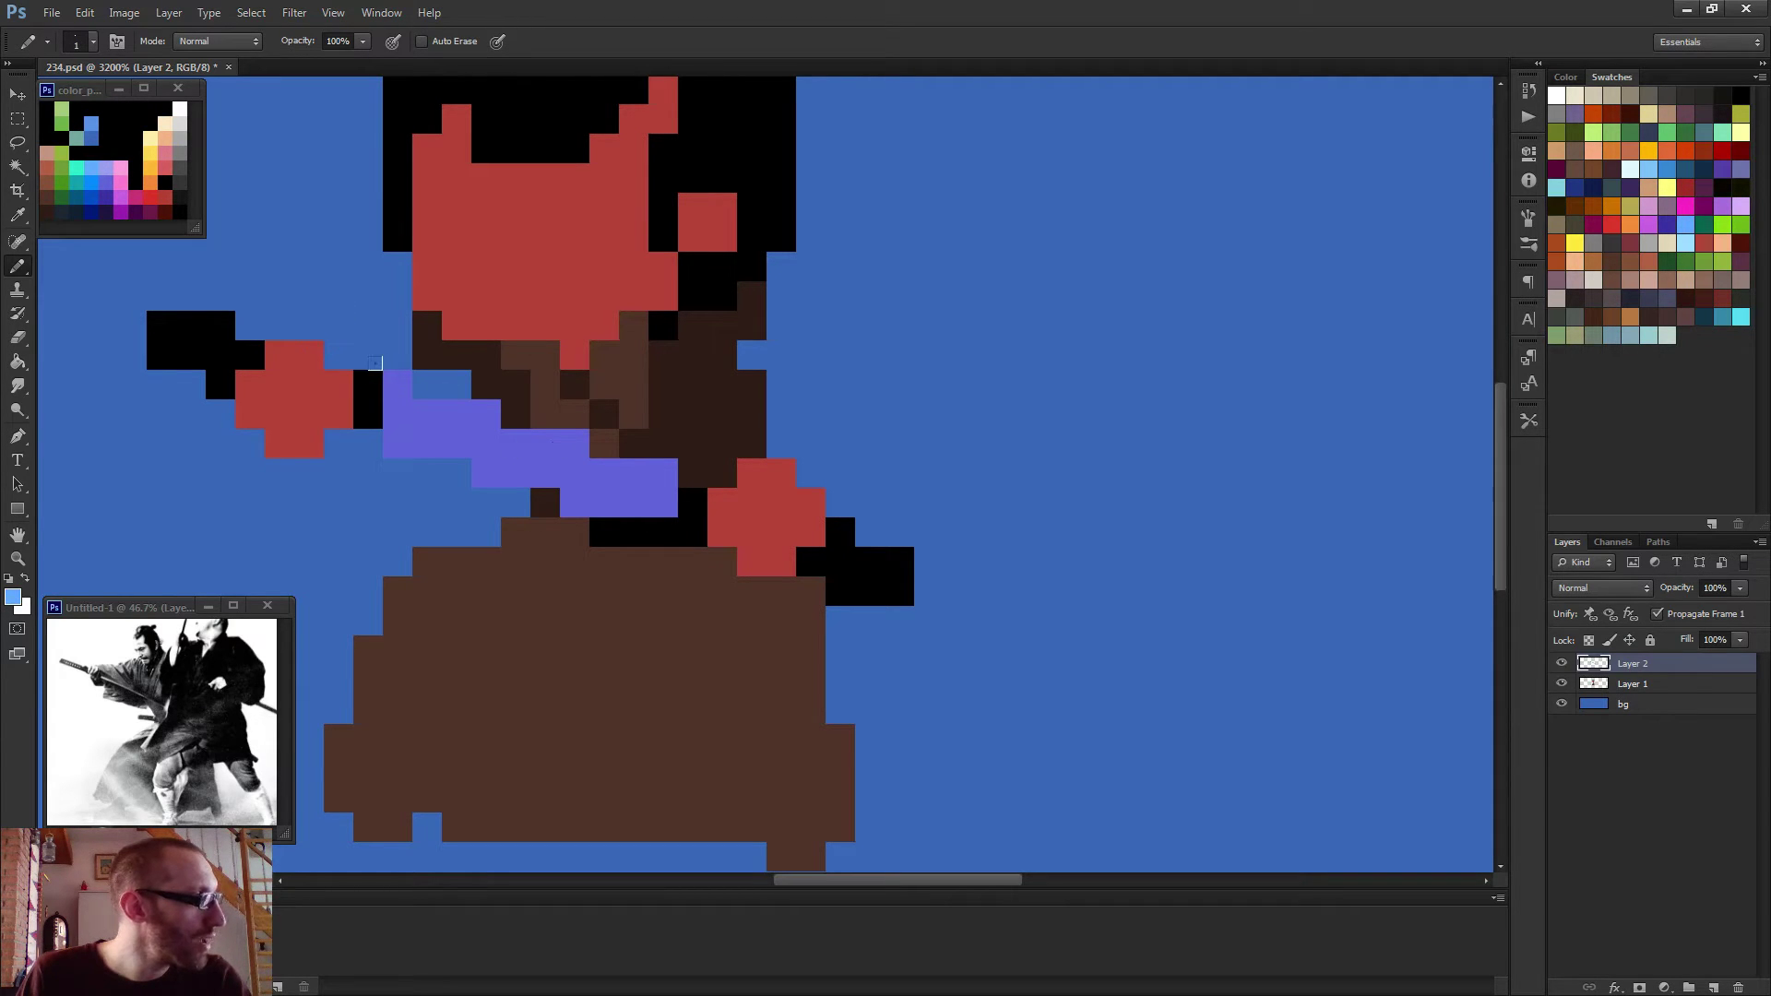
pyautogui.moveTo(374, 363)
pyautogui.mouseDown()
pyautogui.moveTo(461, 402)
pyautogui.moveTo(469, 429)
pyautogui.moveTo(551, 428)
pyautogui.moveTo(637, 458)
pyautogui.mouseUp()
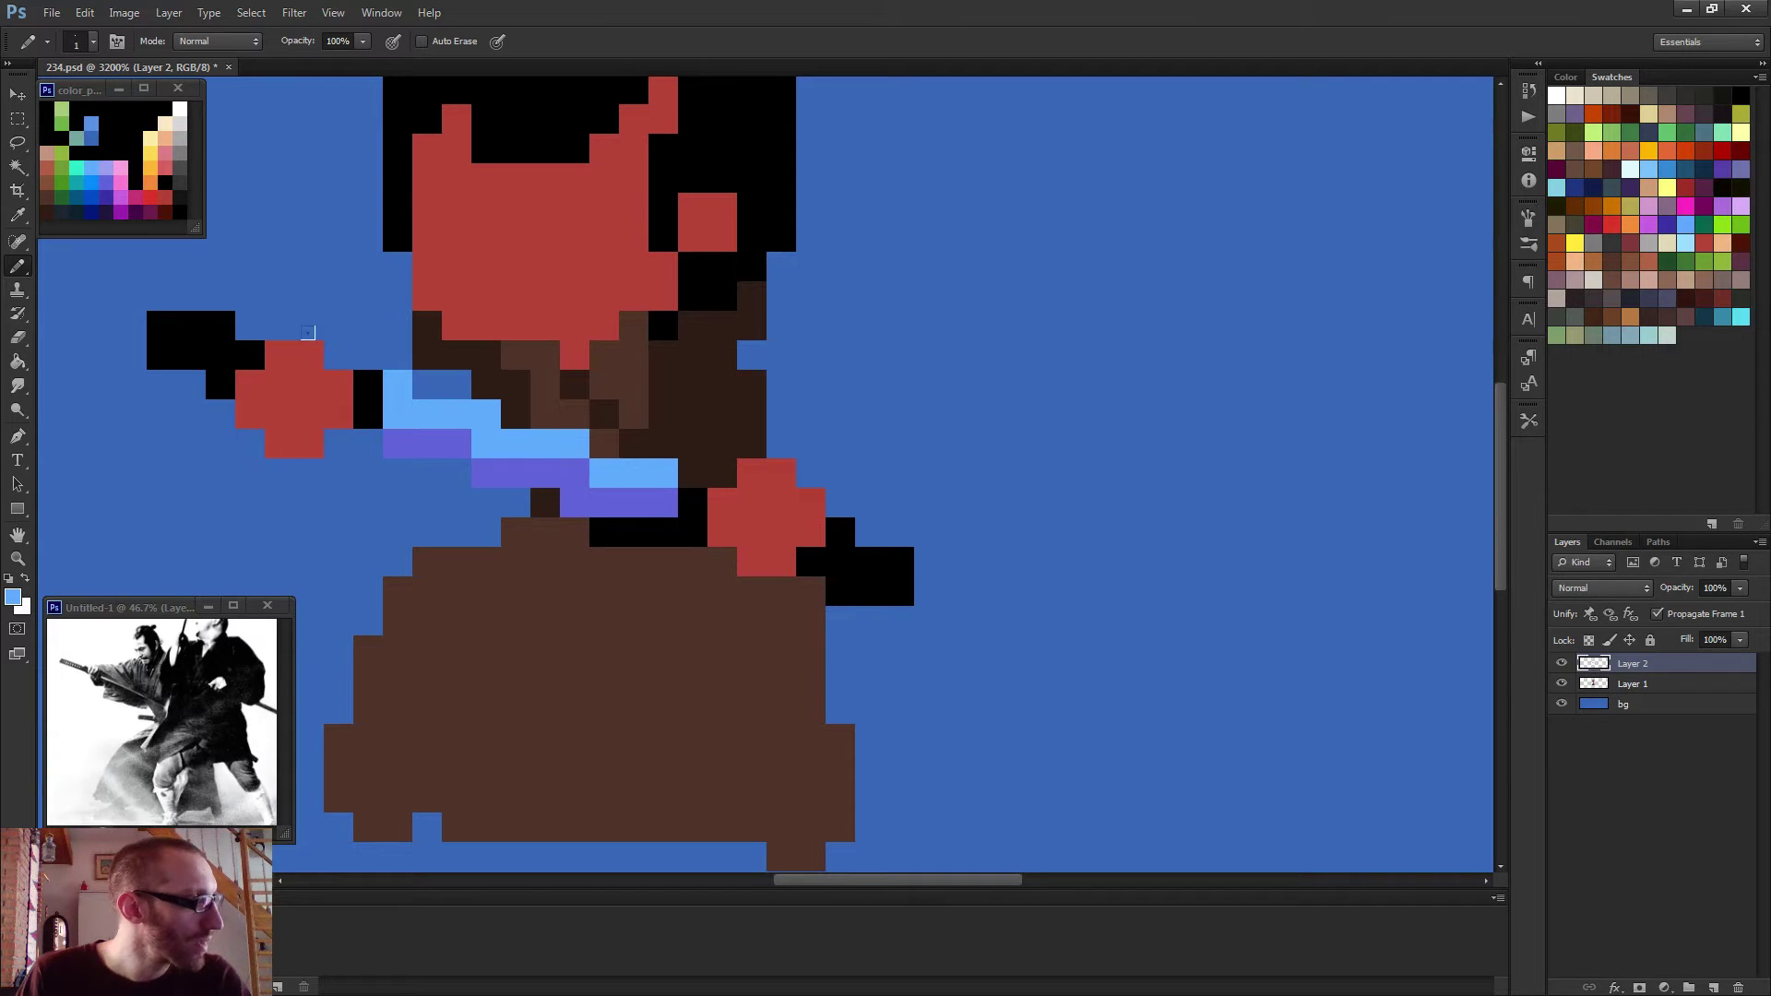
pyautogui.click(193, 101)
pyautogui.moveTo(487, 412); pyautogui.dragTo(460, 394)
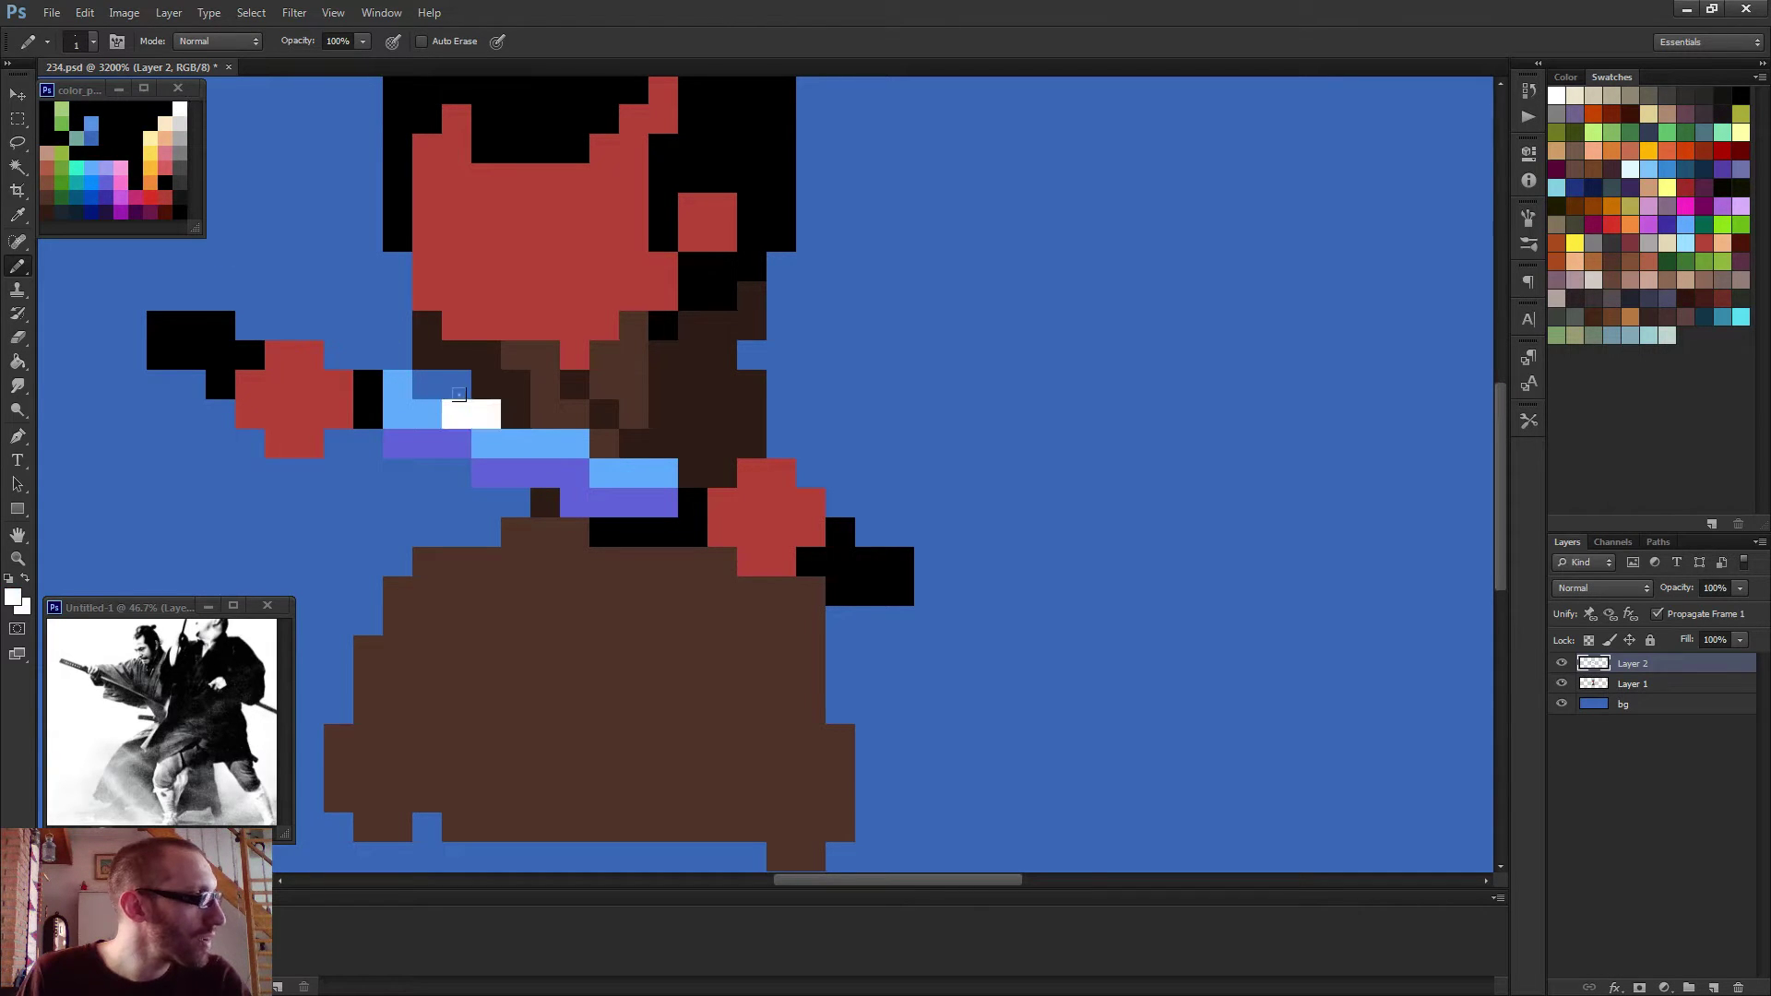
pyautogui.scroll(-6, 553, 431)
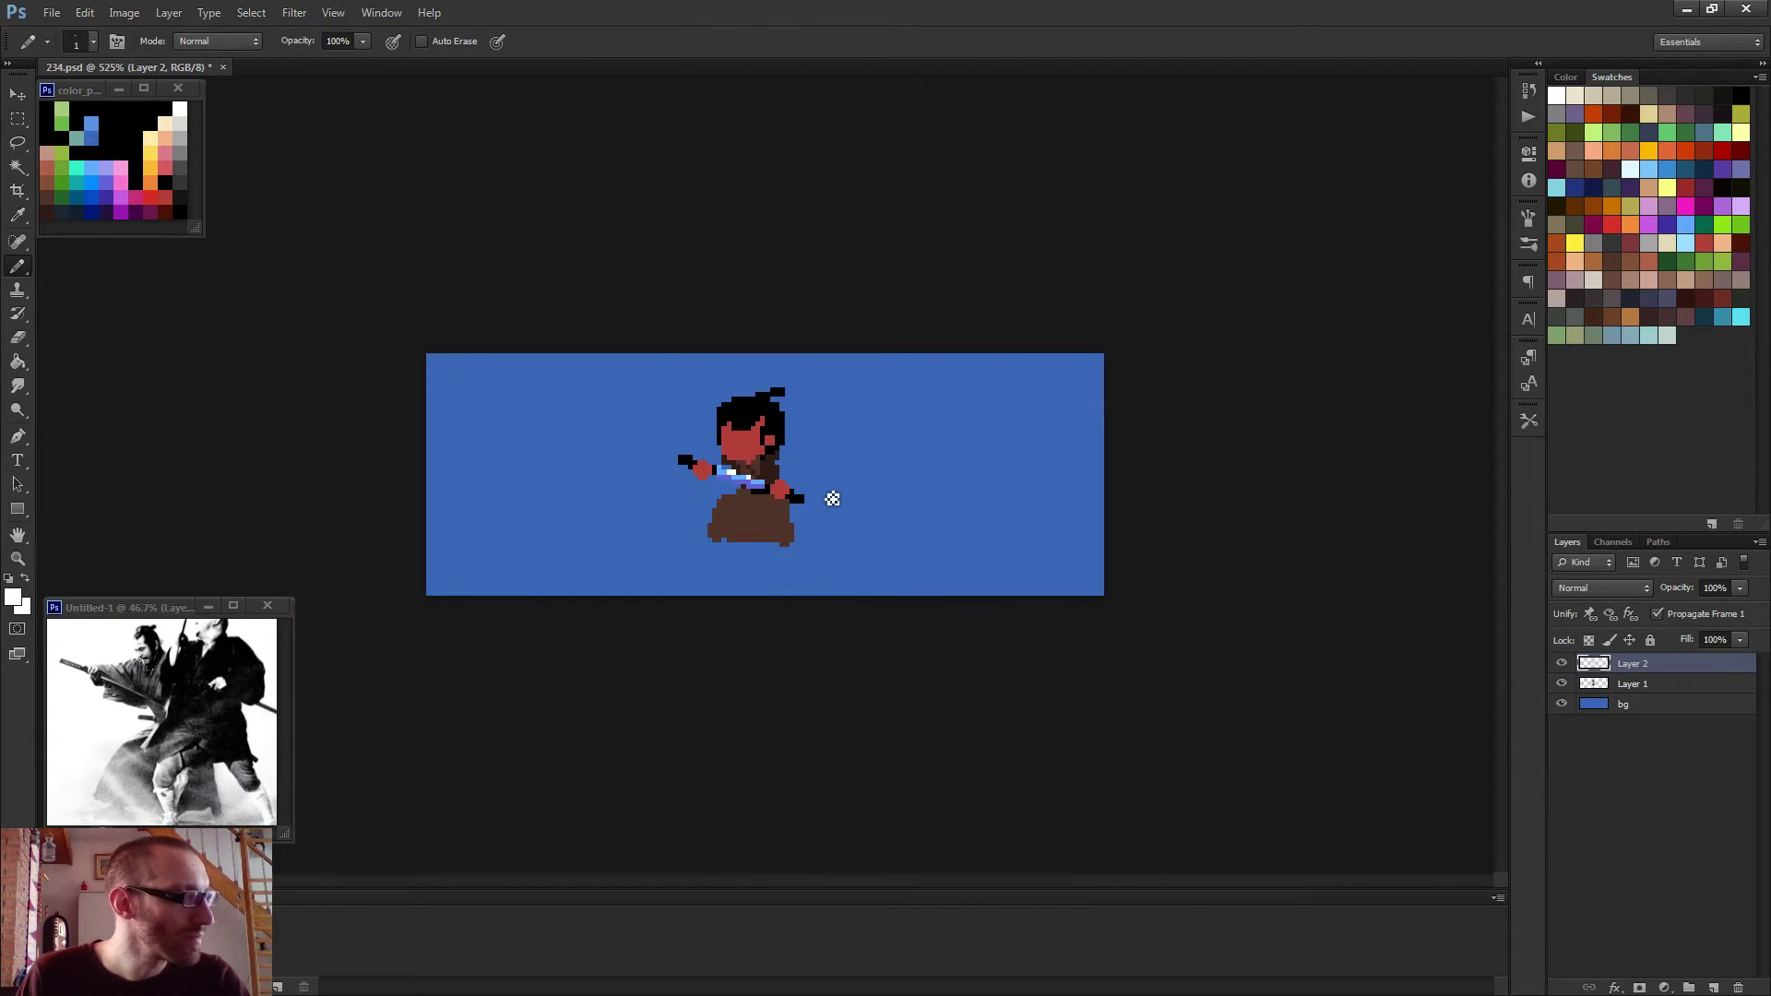
pyautogui.scroll(5, 738, 471)
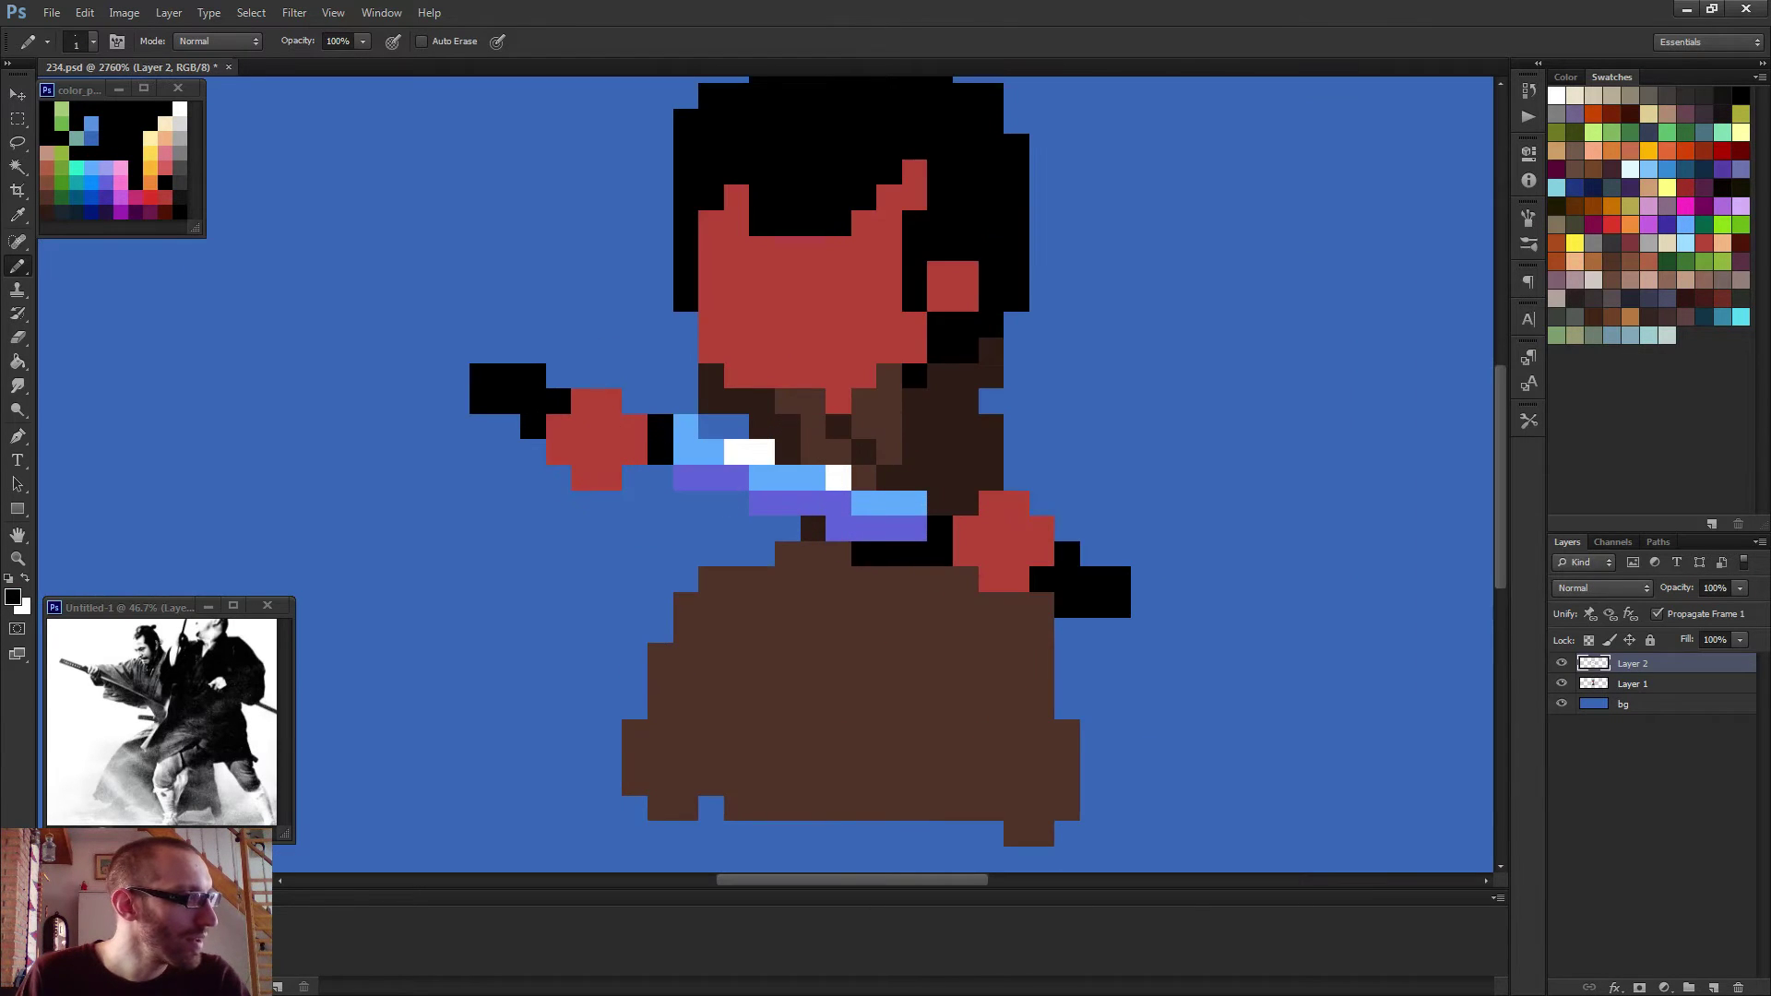
# Add black pixels on and beside the blade.
pyautogui.click(686, 427)
pyautogui.click(635, 476)
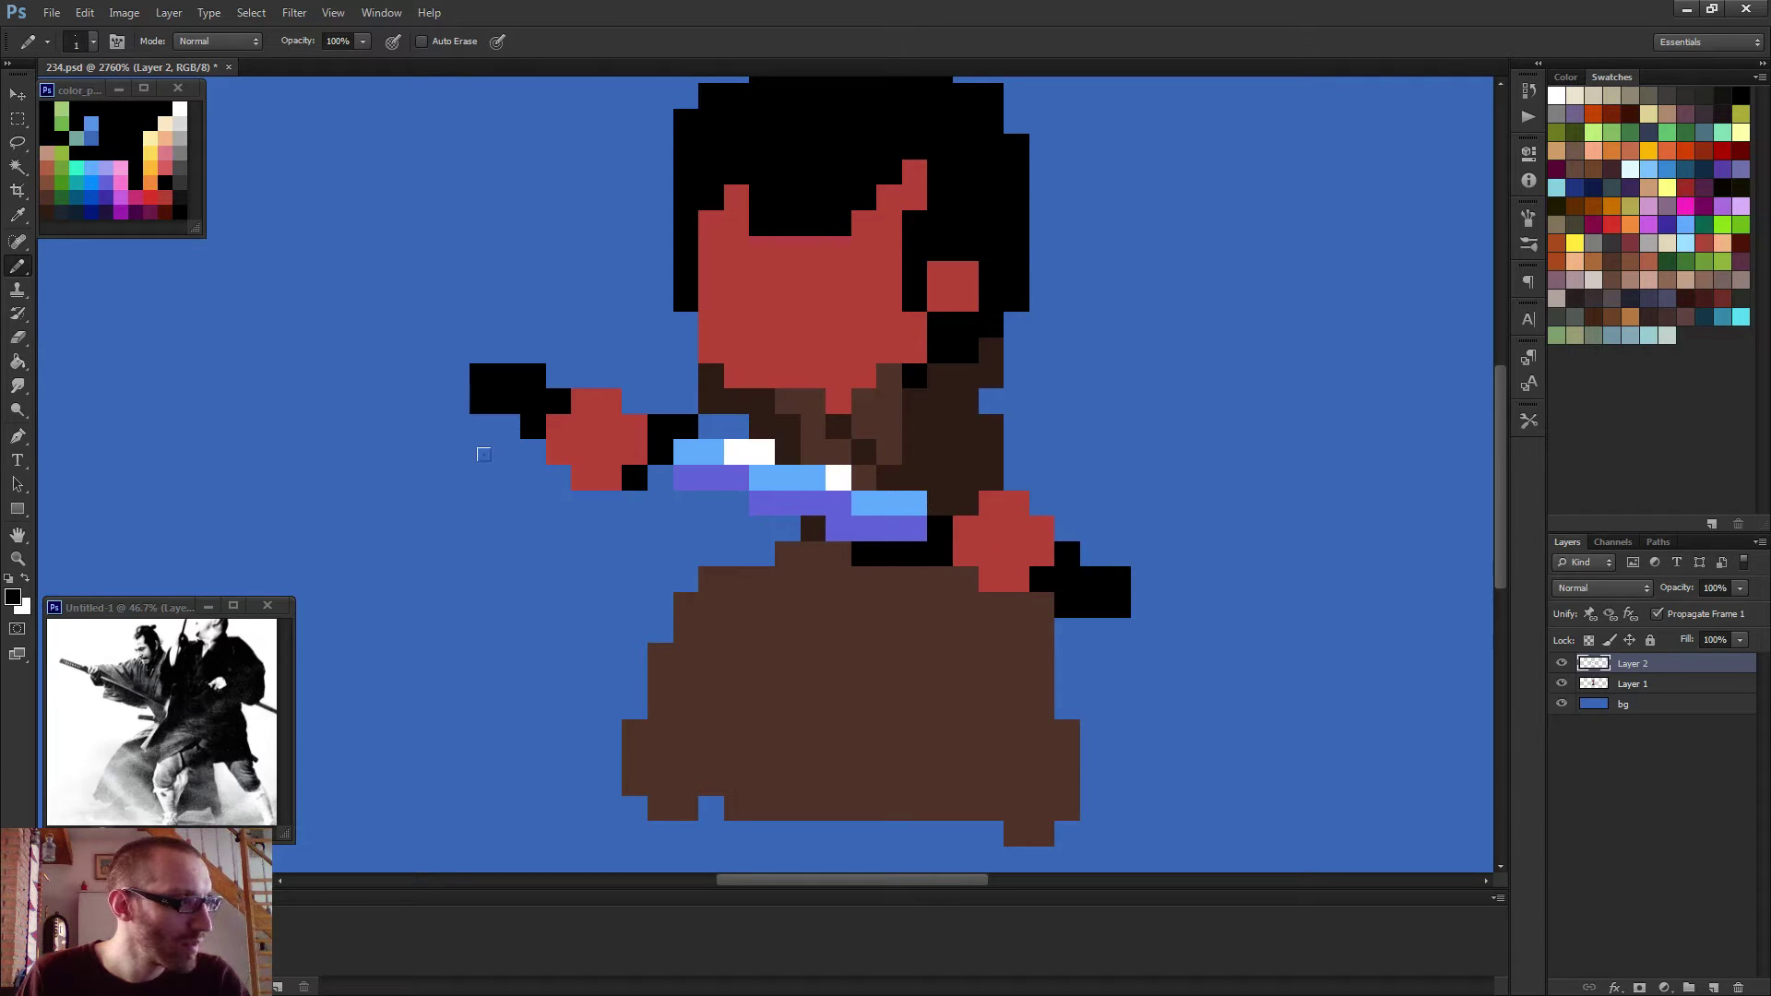
pyautogui.scroll(-5, 825, 297)
pyautogui.scroll(3, 637, 487)
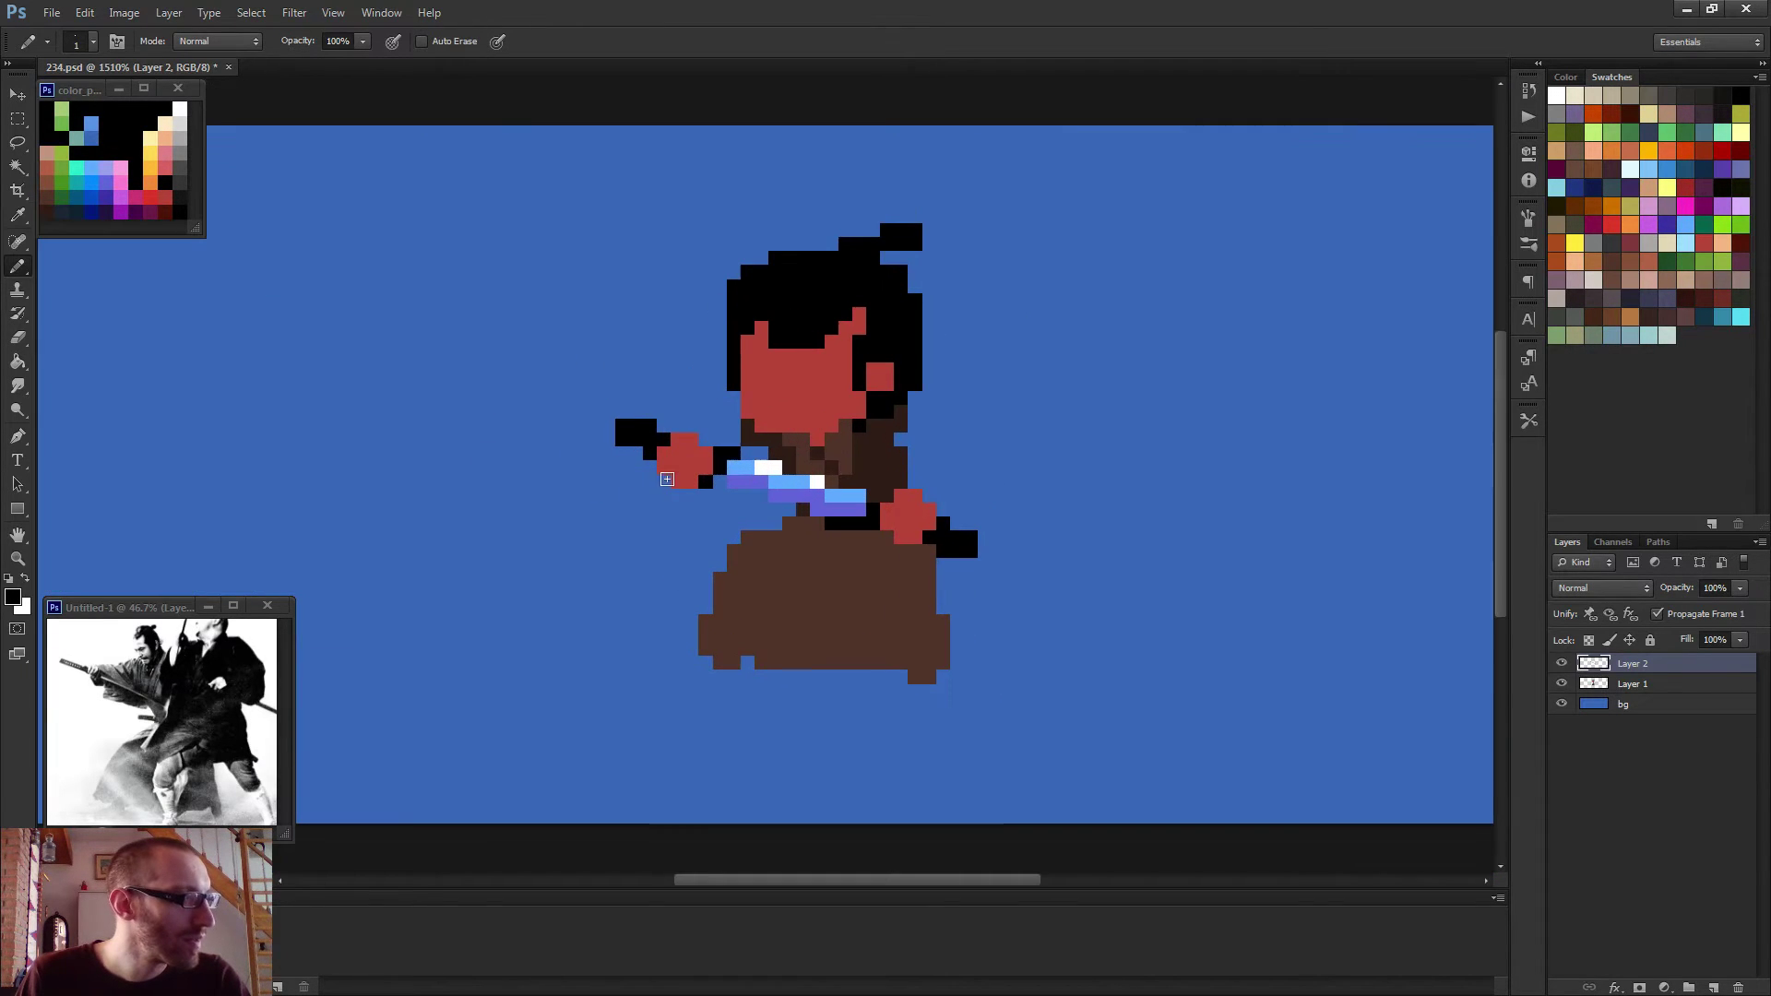
# Paint the dark brown arm over the blade and fill the blue gaps right of the chest with brown.
pyautogui.keyDown('alt'); pyautogui.click(728, 459); pyautogui.keyUp('alt')
pyautogui.scroll(-4, 824, 520)
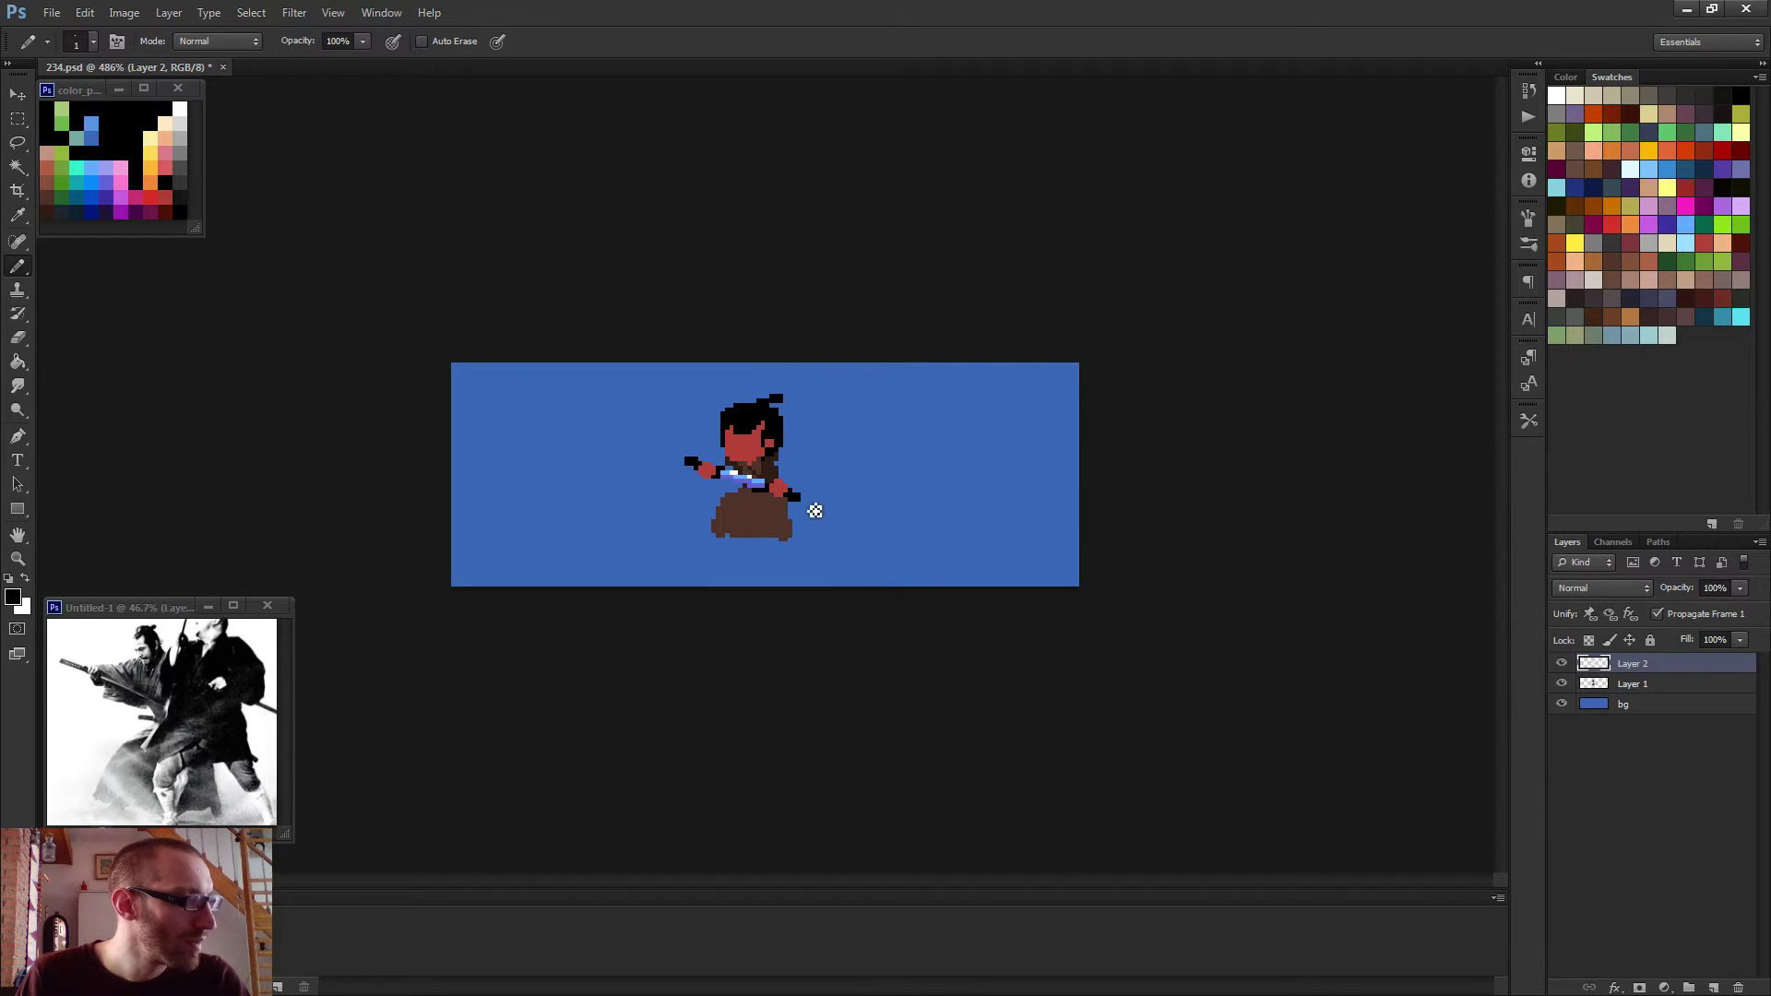
pyautogui.scroll(4, 744, 474)
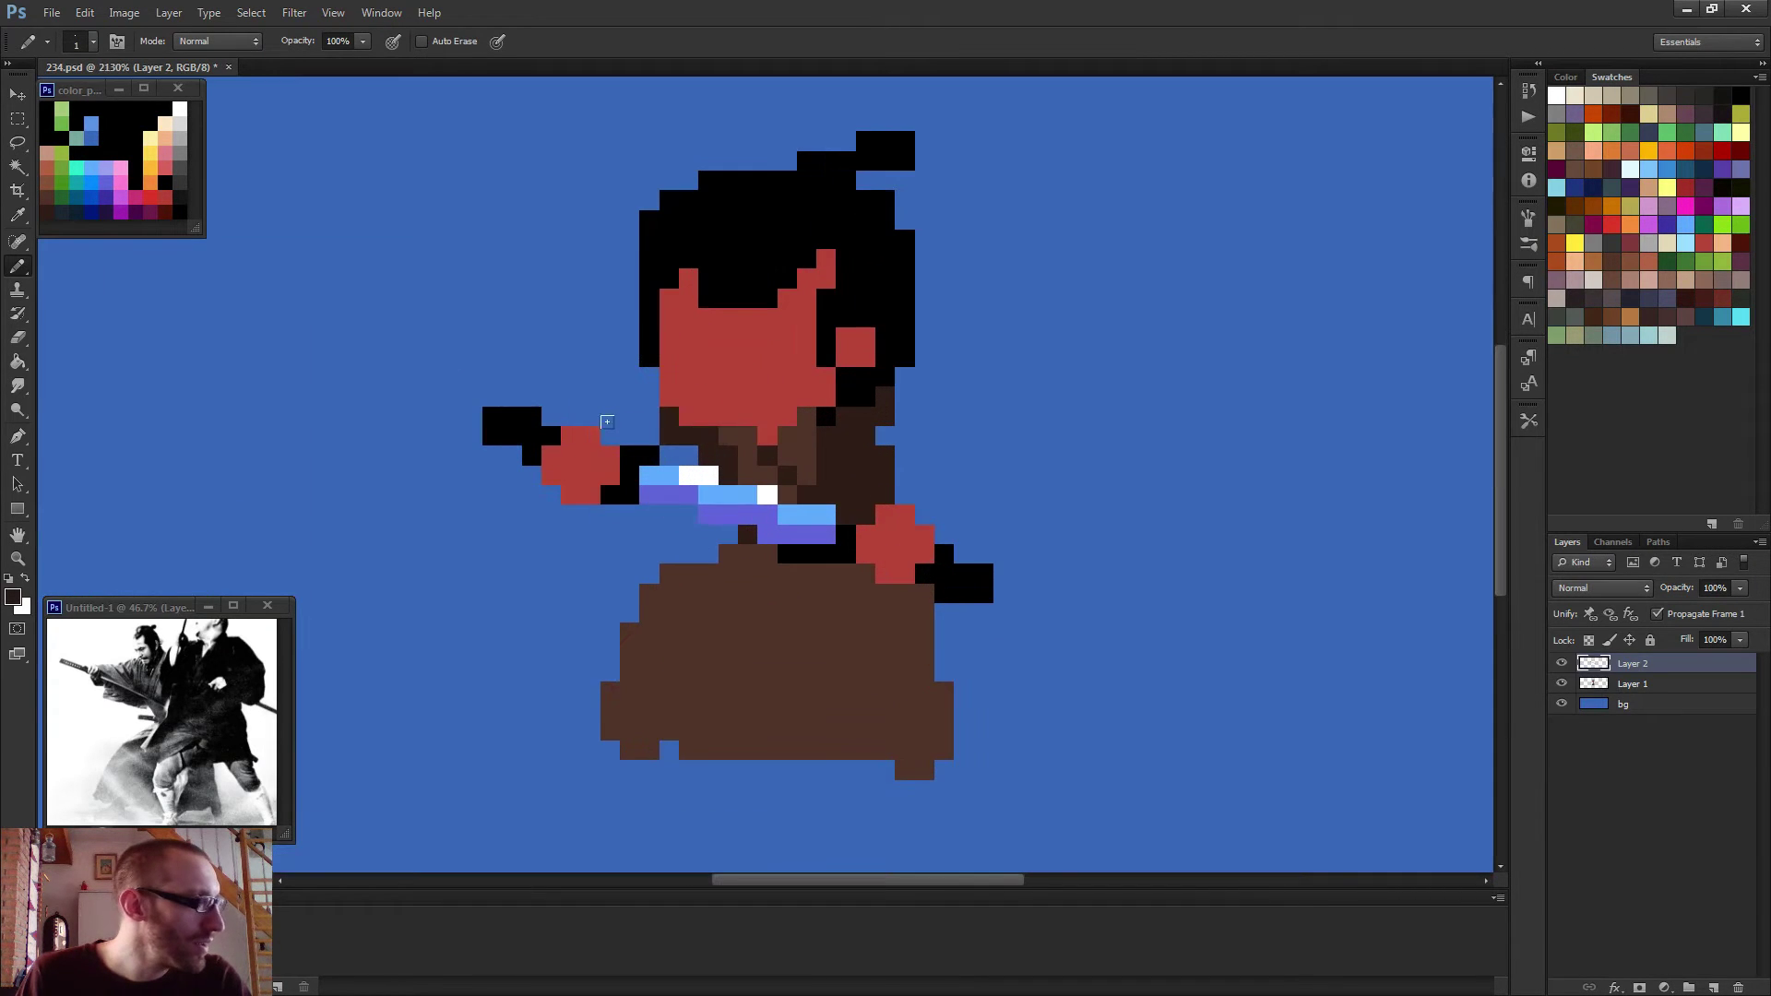
pyautogui.moveTo(603, 438)
pyautogui.mouseDown()
pyautogui.moveTo(644, 410)
pyautogui.moveTo(680, 446)
pyautogui.mouseUp()
pyautogui.scroll(-3, 748, 434)
pyautogui.scroll(4, 862, 458)
pyautogui.keyDown('alt'); pyautogui.click(751, 461); pyautogui.keyUp('alt')
pyautogui.moveTo(755, 455); pyautogui.dragTo(779, 479)
# Merge the sword layer into Layer 1 and shade the right shoulder dark brown with a 2 px pencil.
pyautogui.hotkey('ctrl', 'e')
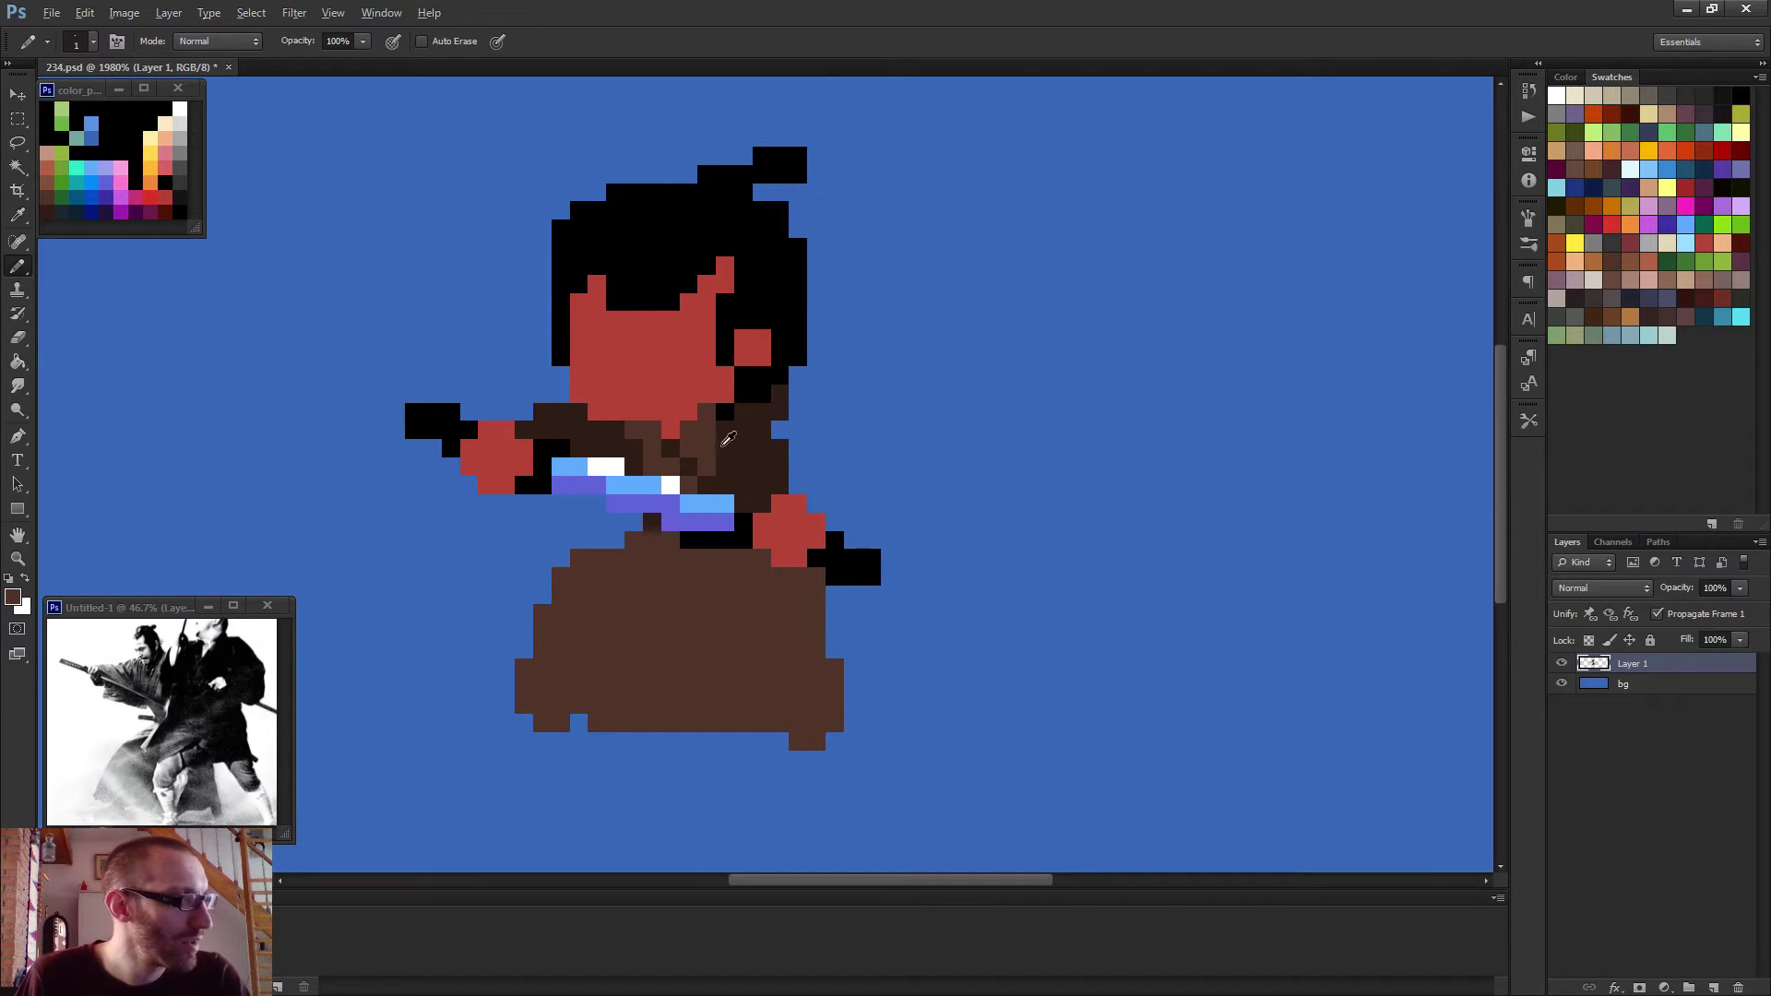
pyautogui.keyDown('alt'); pyautogui.rightClick(787, 465); pyautogui.keyUp('alt')
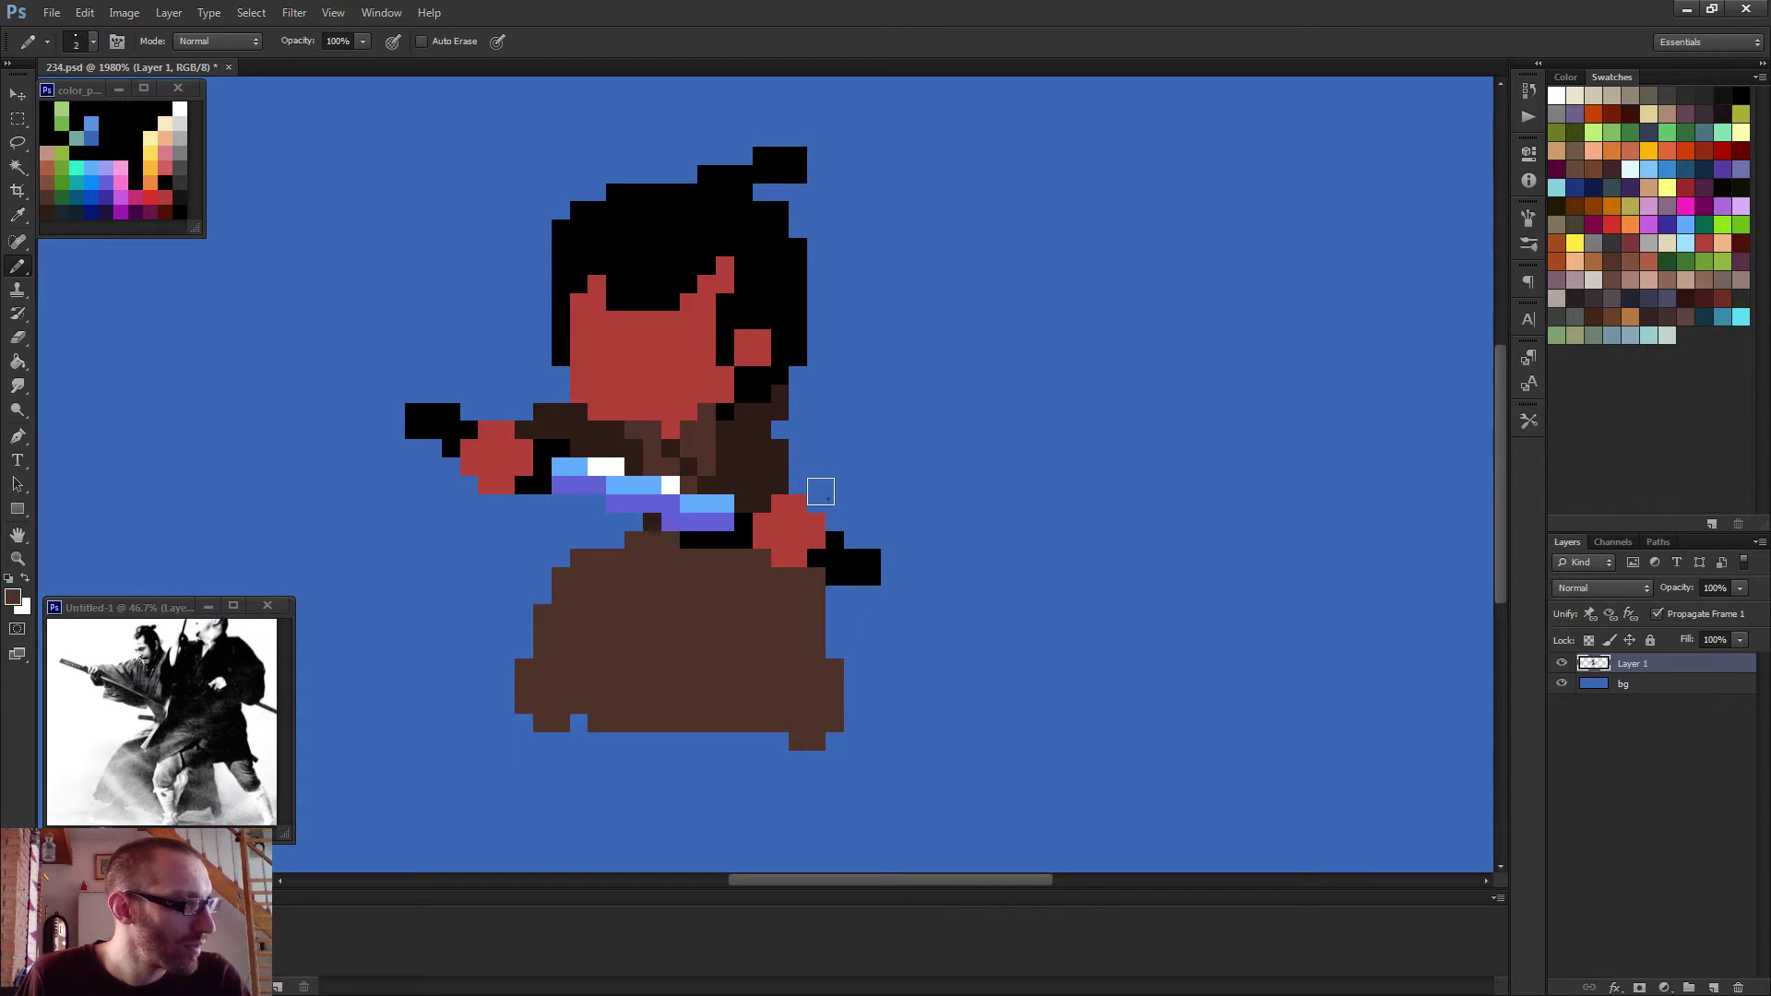
pyautogui.click(802, 490)
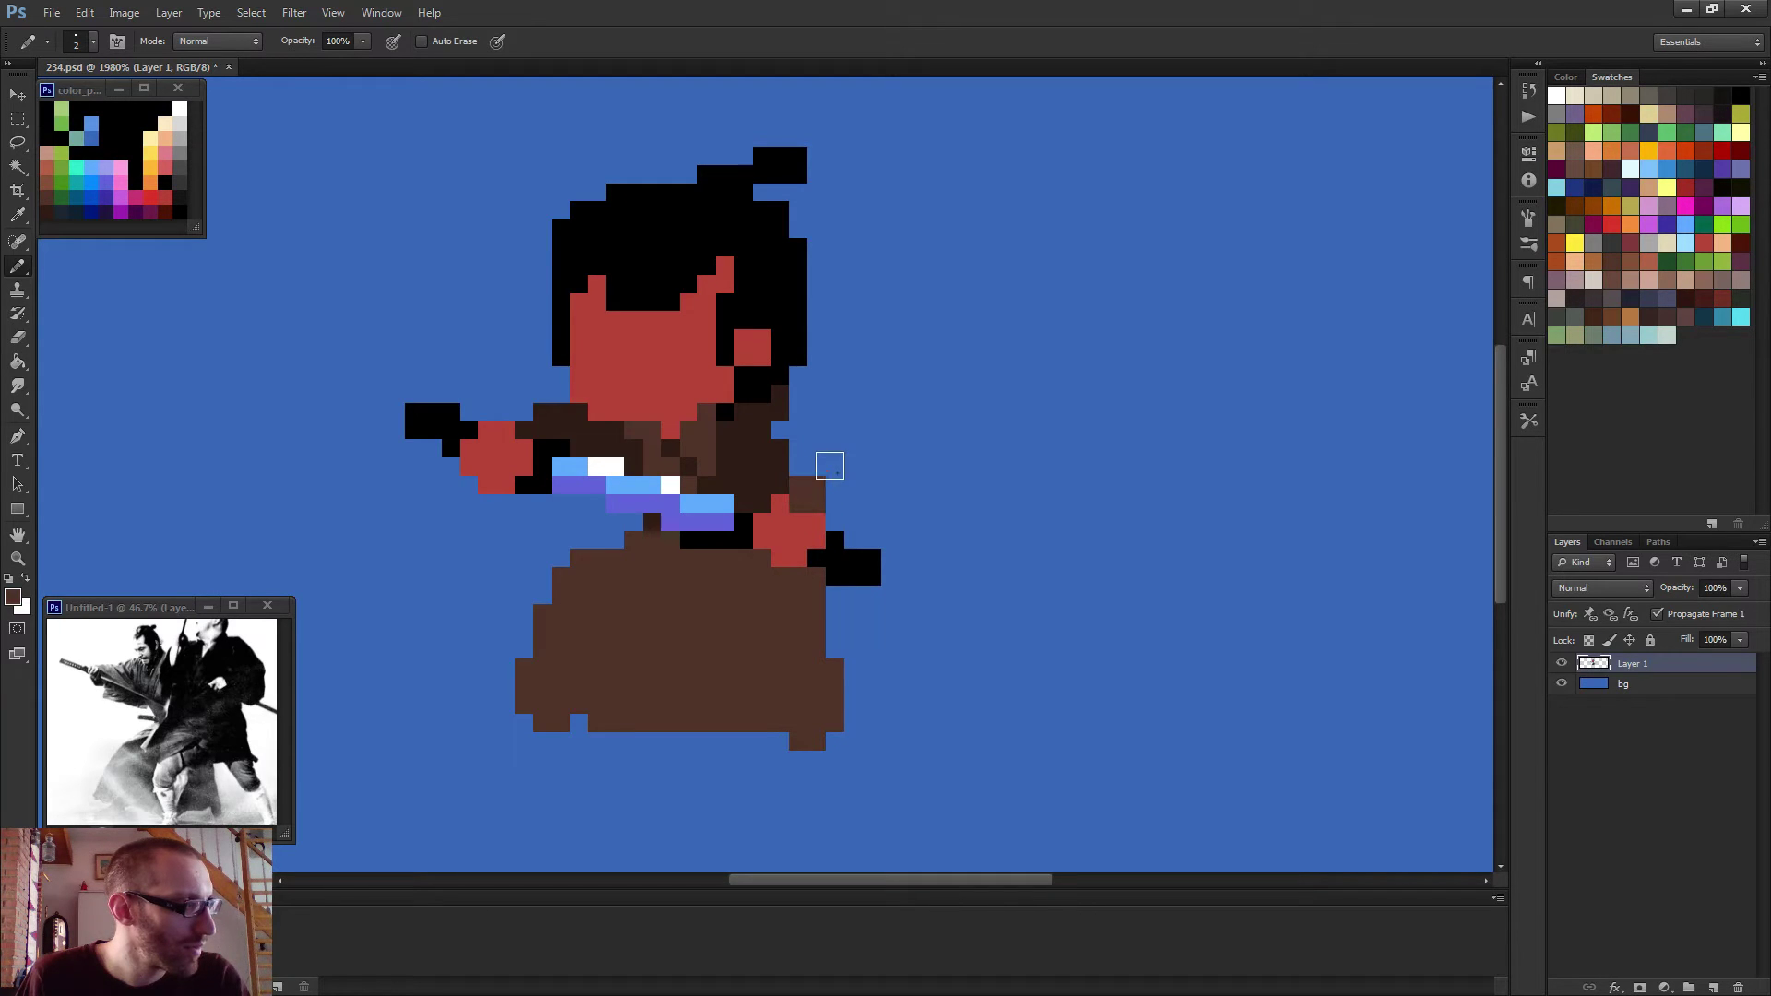
pyautogui.moveTo(836, 468); pyautogui.dragTo(835, 504)
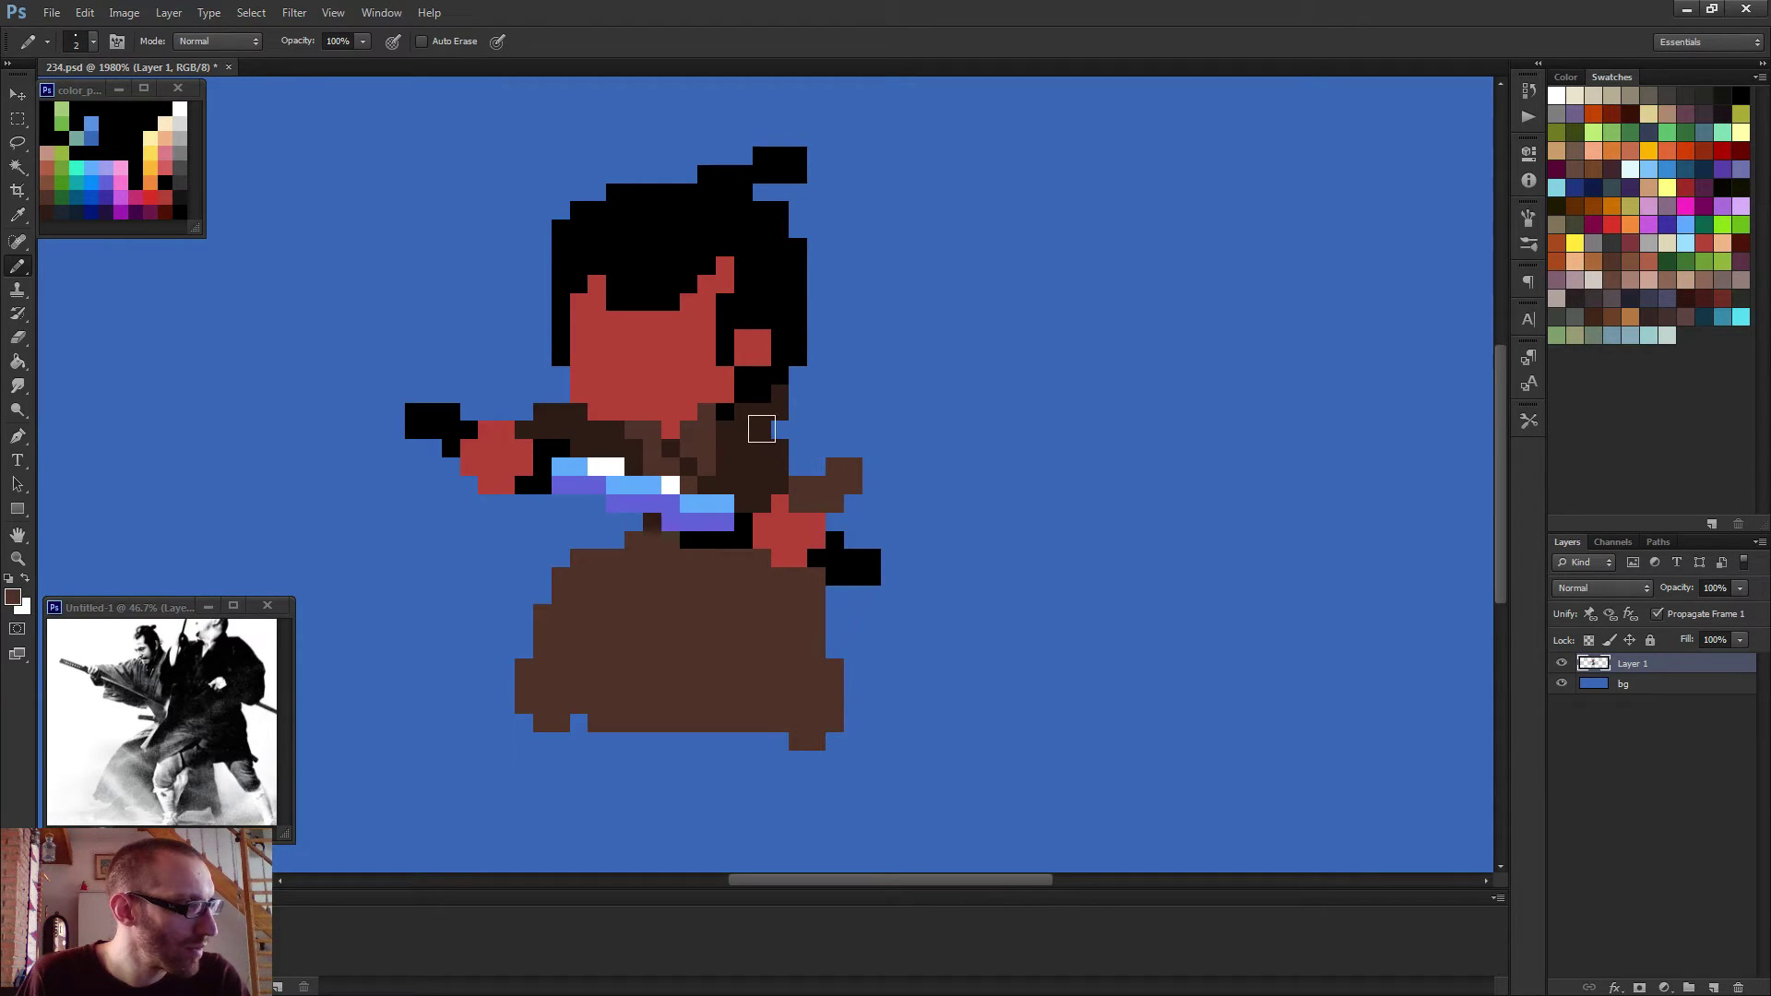
# Add dark brown shading to the collar, finishing with single-pixel touches.
pyautogui.click(825, 456)
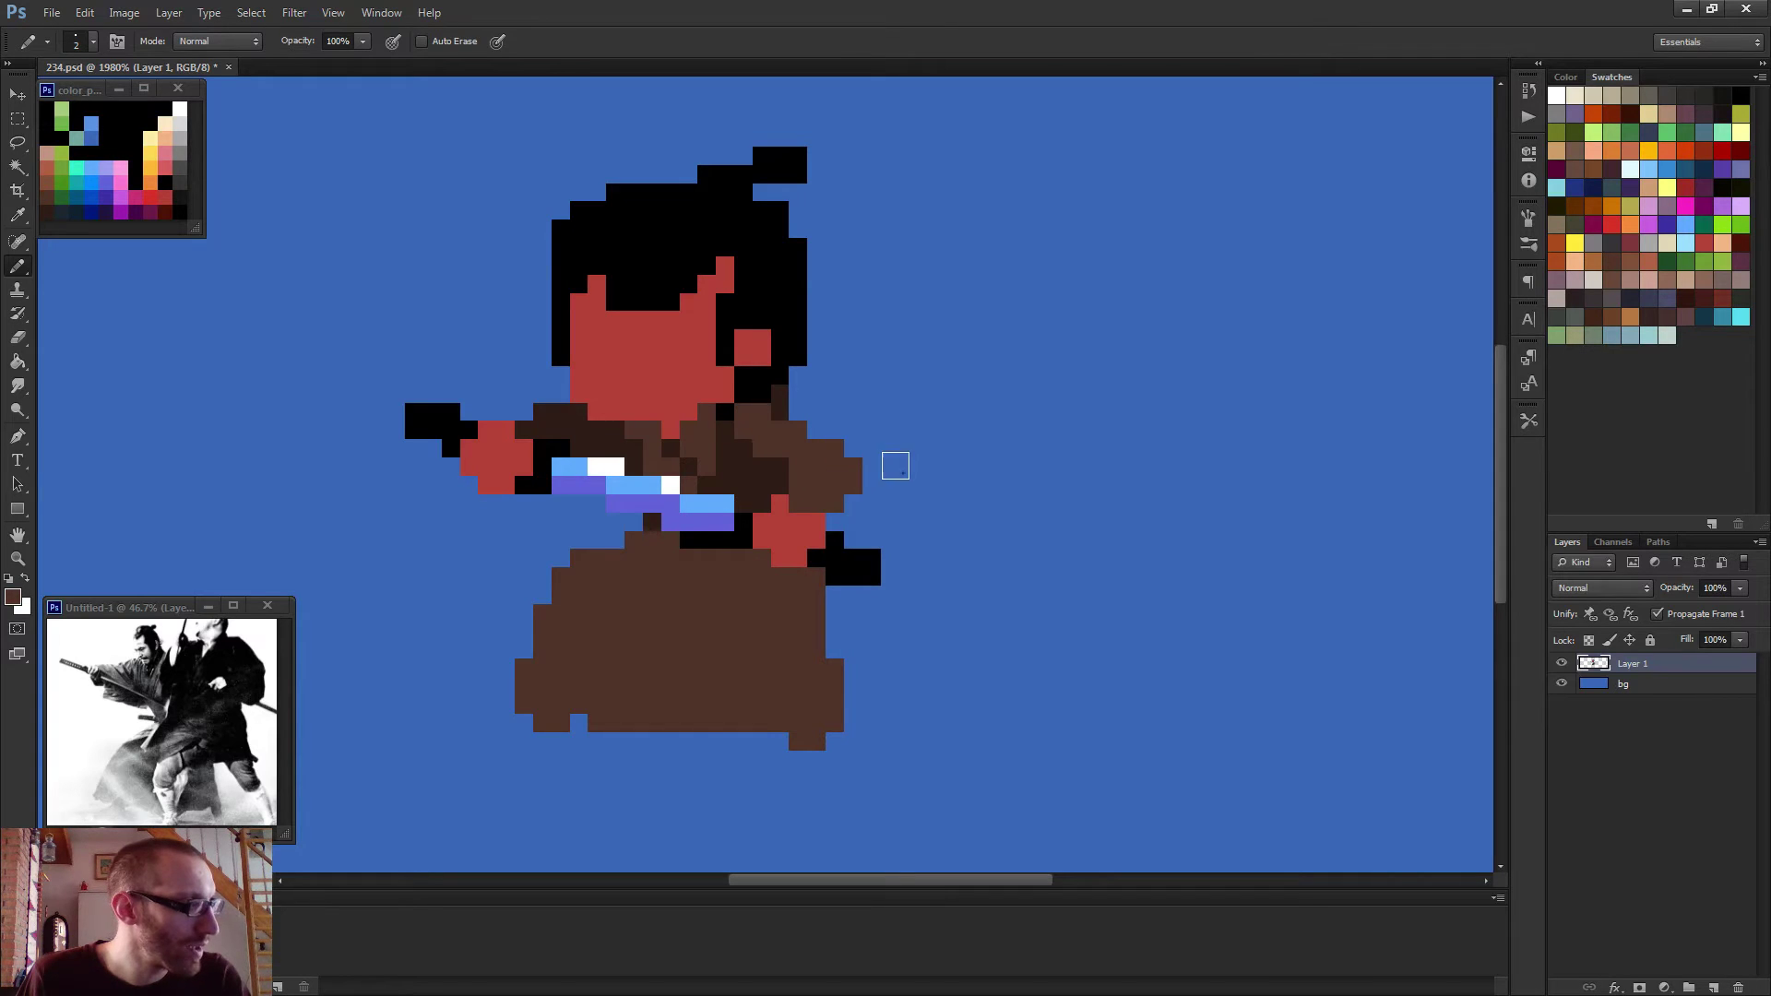
pyautogui.press('[')
pyautogui.scroll(2, 781, 484)
pyautogui.keyDown('alt'); pyautogui.click(783, 479); pyautogui.keyUp('alt')
pyautogui.click(805, 455)
pyautogui.scroll(-6, 868, 458)
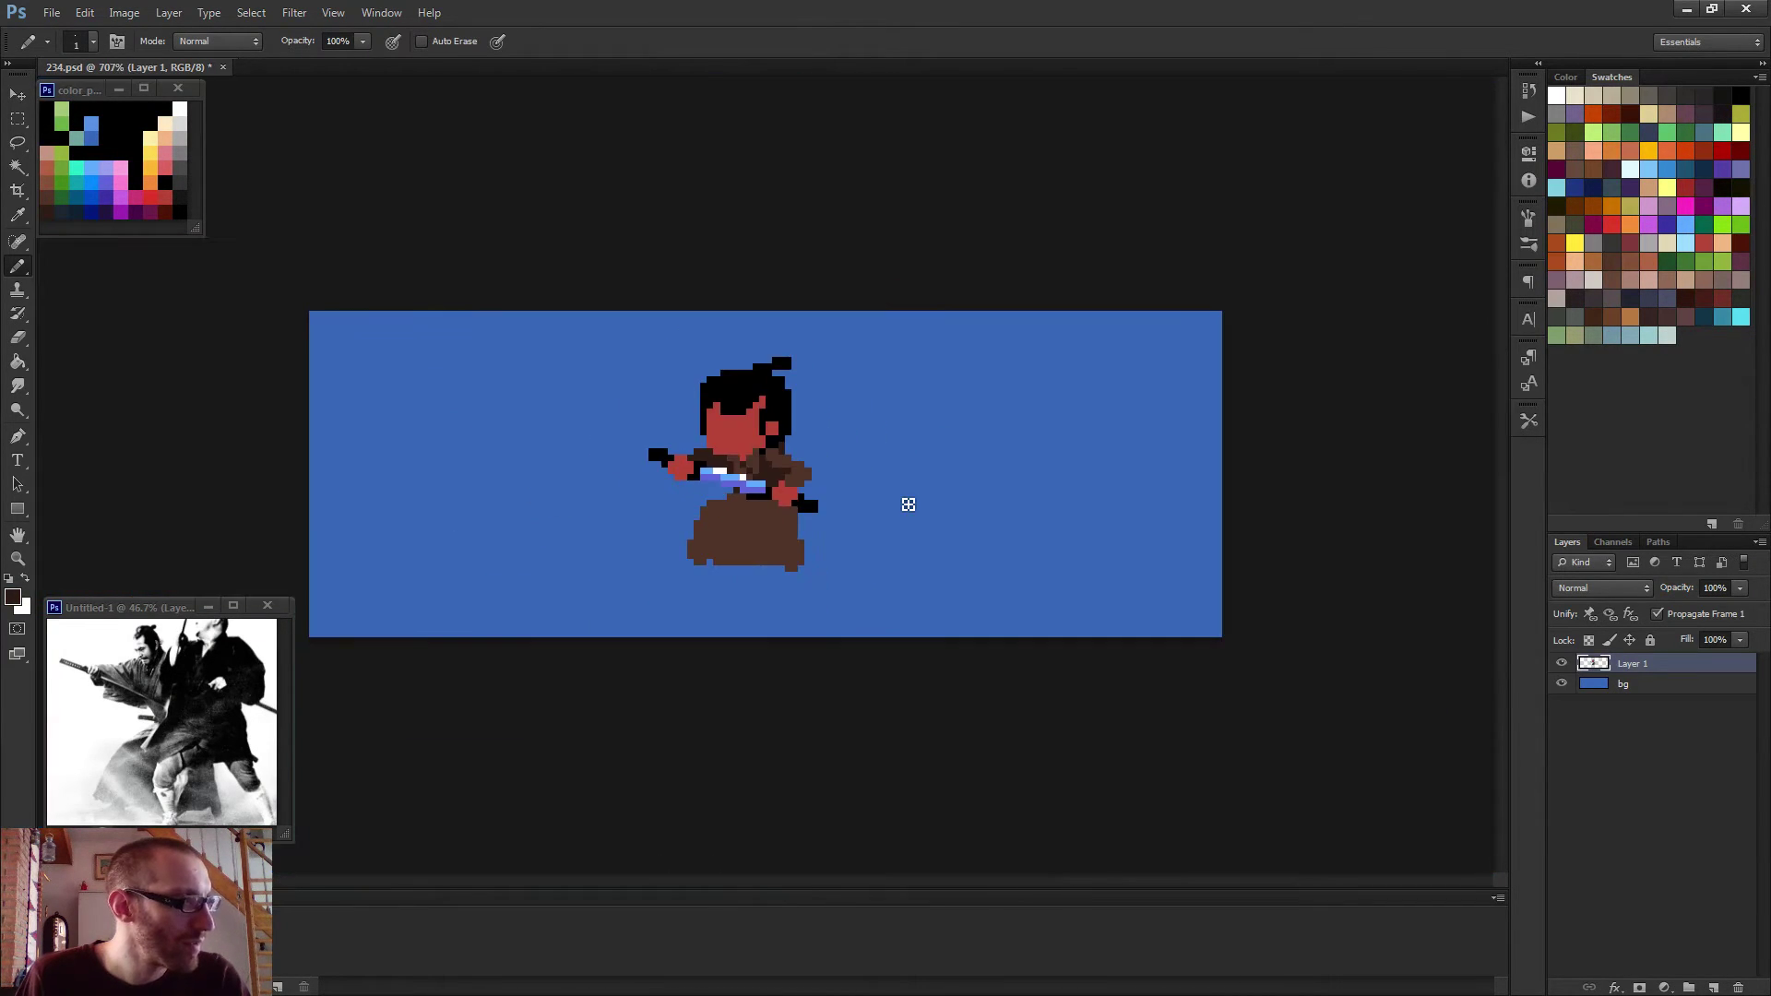
pyautogui.scroll(-2, 878, 530)
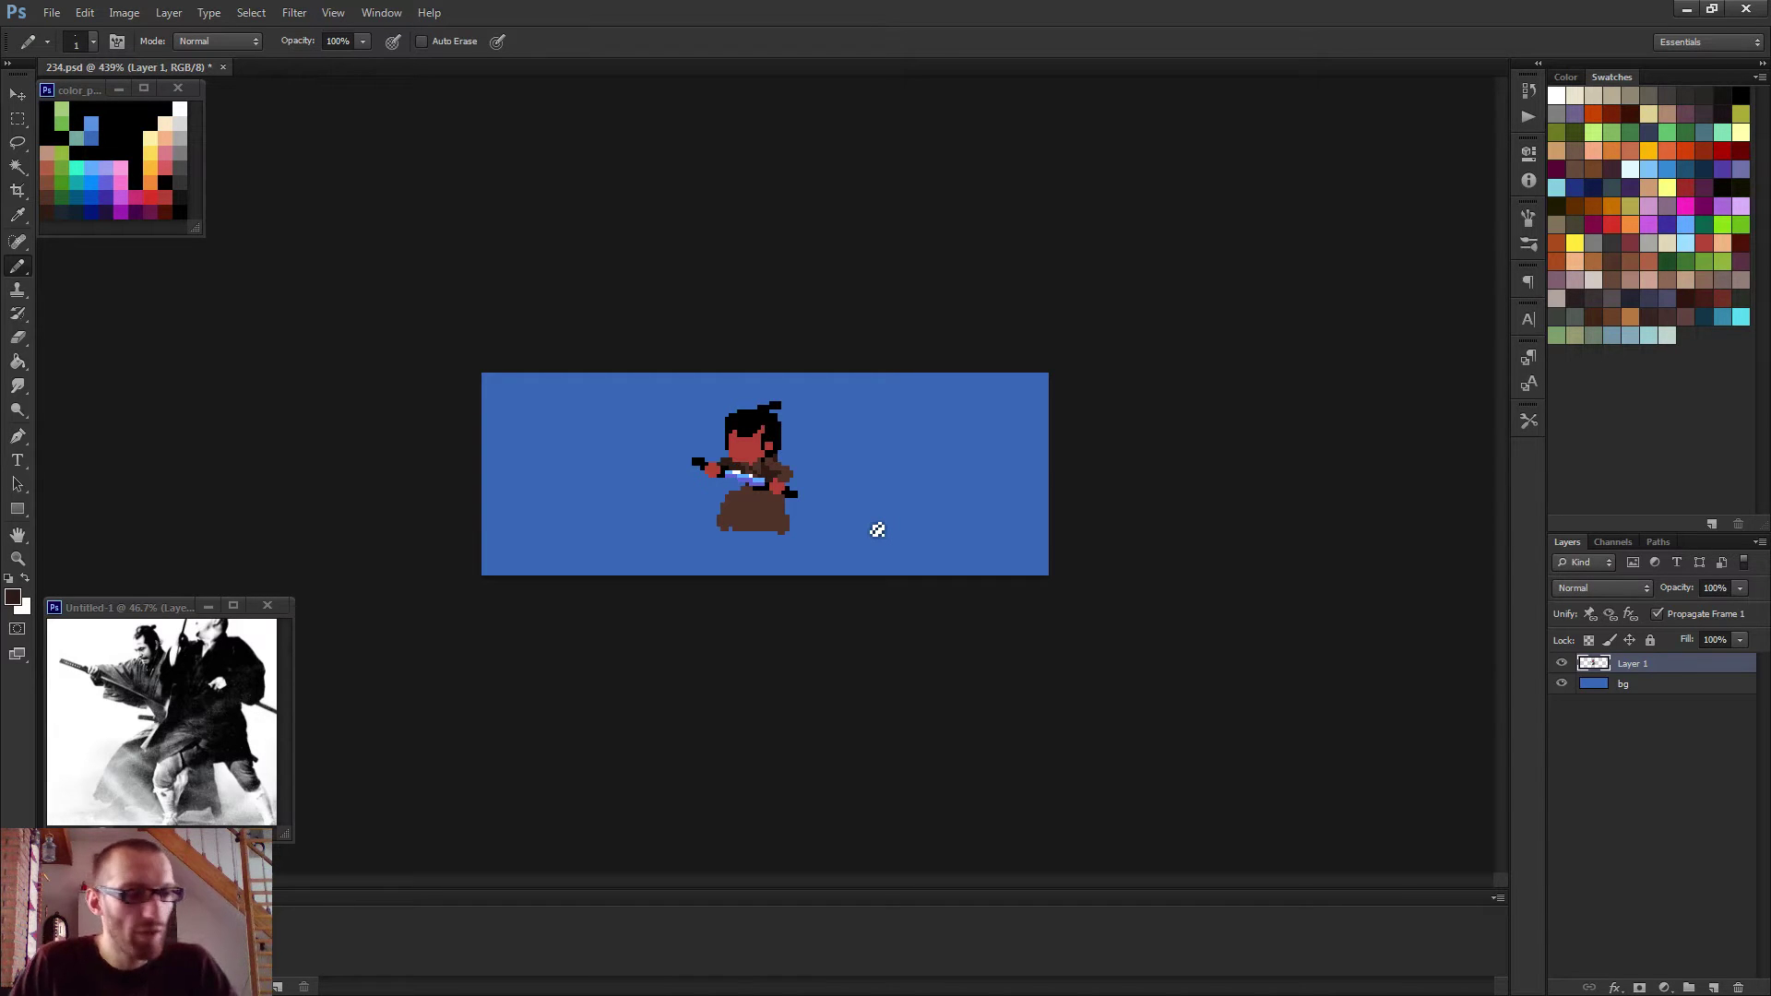
# Paint a lighter brown highlight across the samurai's shoulder with a two-pixel pencil.
pyautogui.scroll(5, 862, 507)
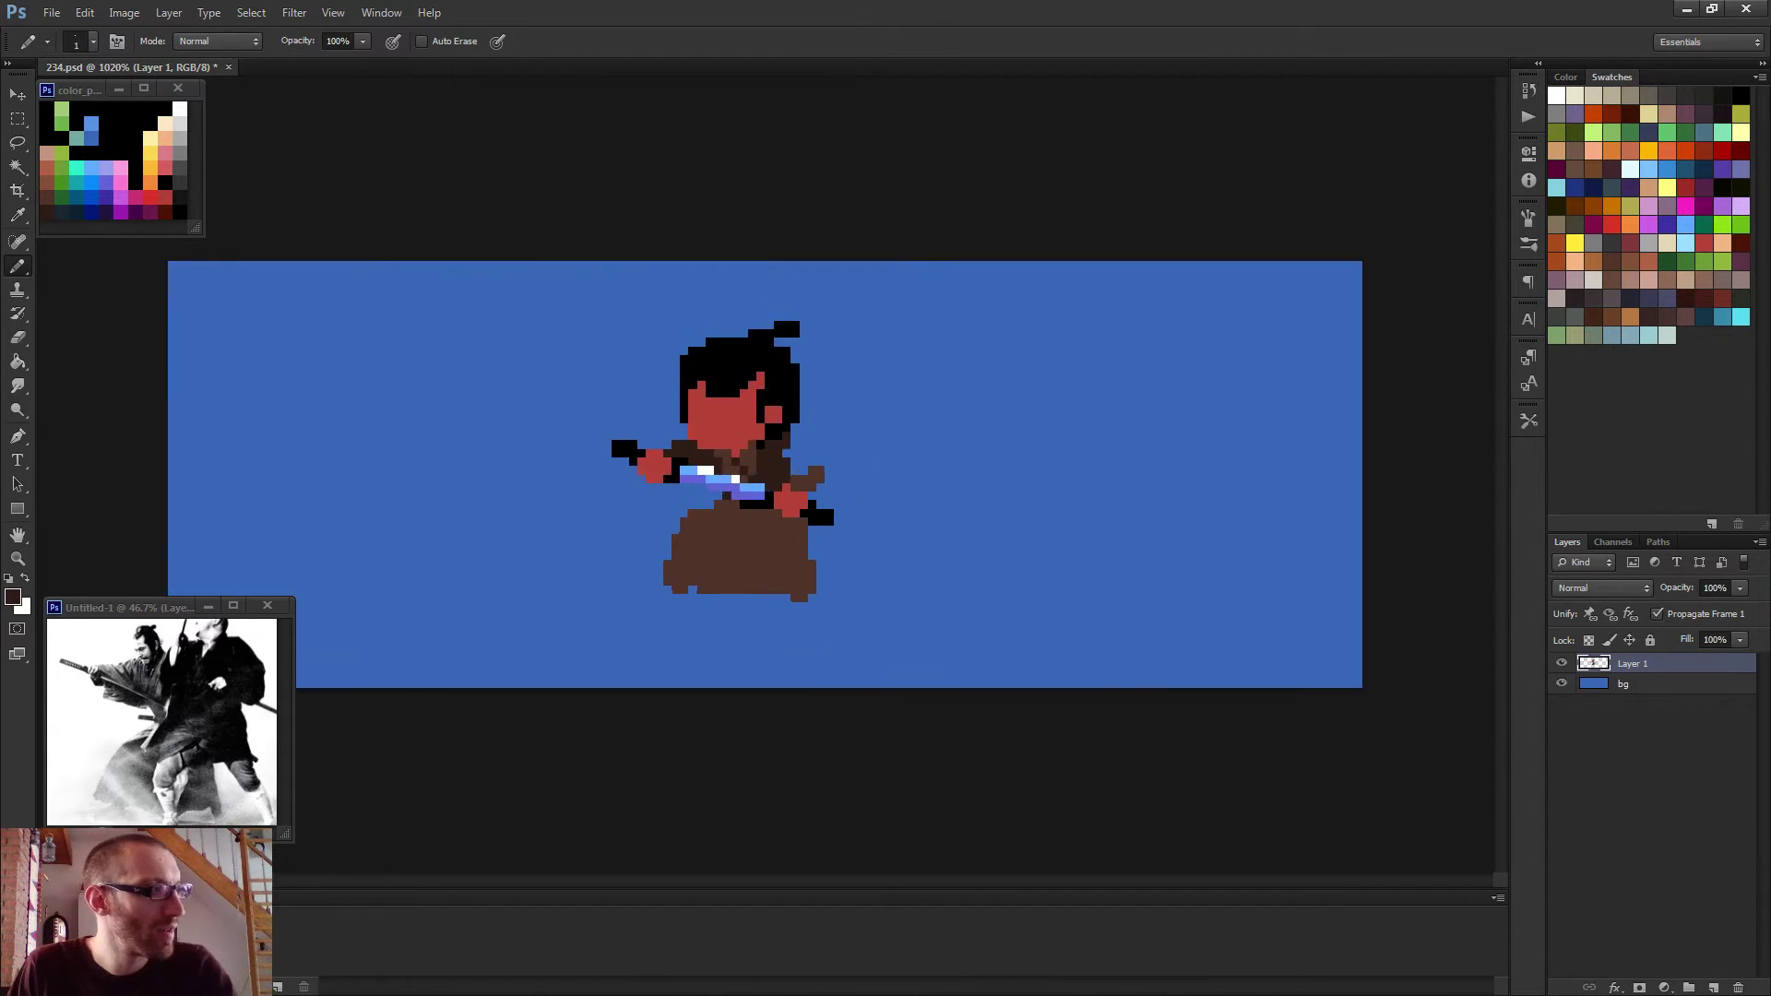
pyautogui.keyDown('alt'); pyautogui.rightClick(839, 475); pyautogui.keyUp('alt')
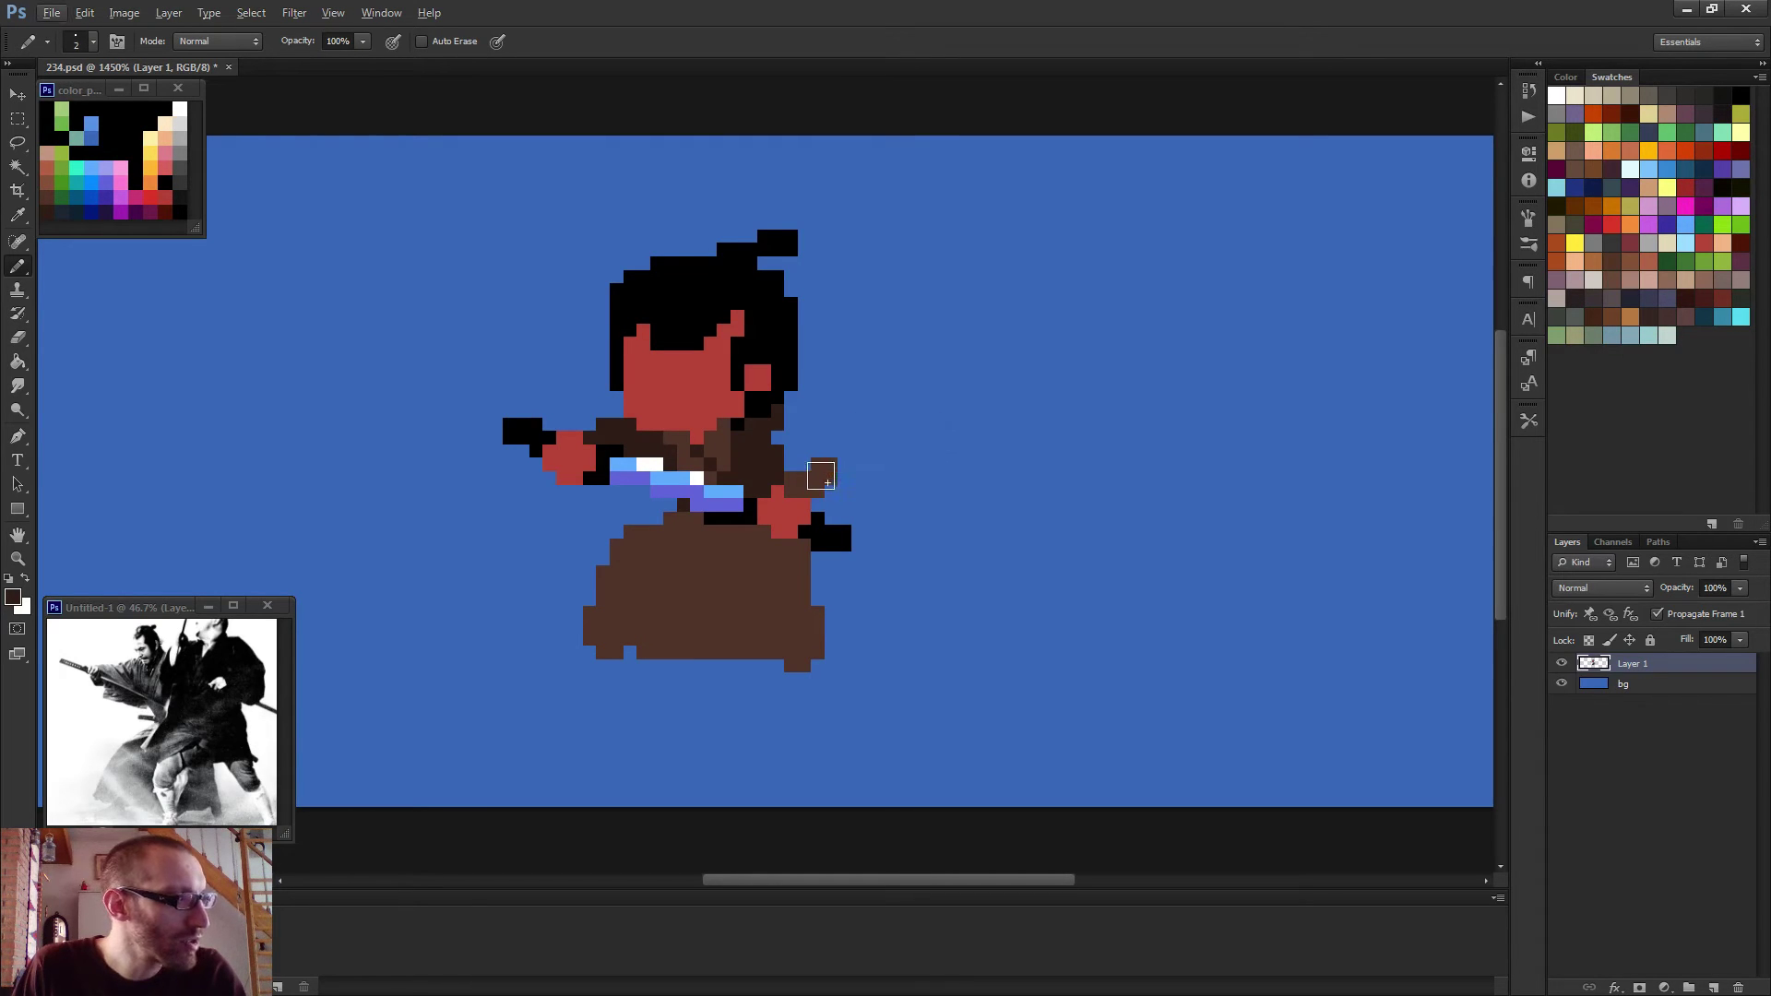
pyautogui.click(824, 470)
pyautogui.keyDown('alt'); pyautogui.click(820, 483); pyautogui.keyUp('alt')
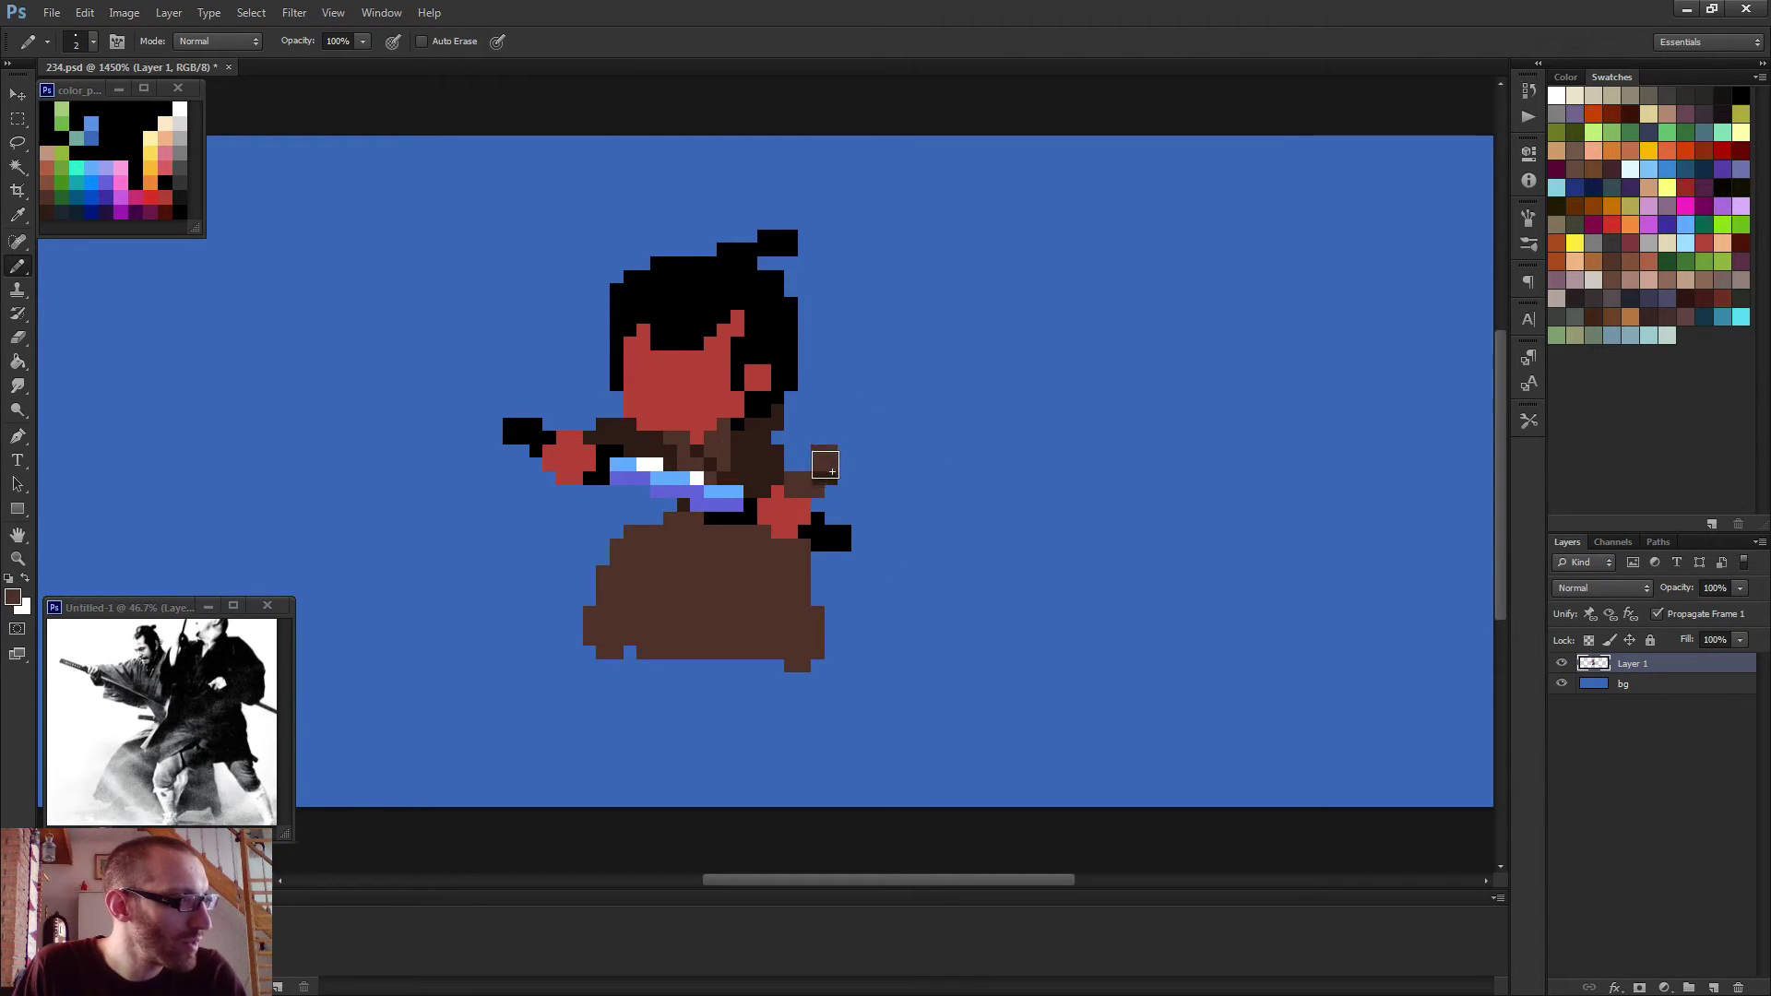
pyautogui.moveTo(826, 475); pyautogui.dragTo(763, 446)
# Erase the stray black pixel beside the neck using a single-pixel eraser.
pyautogui.scroll(-5, 890, 494)
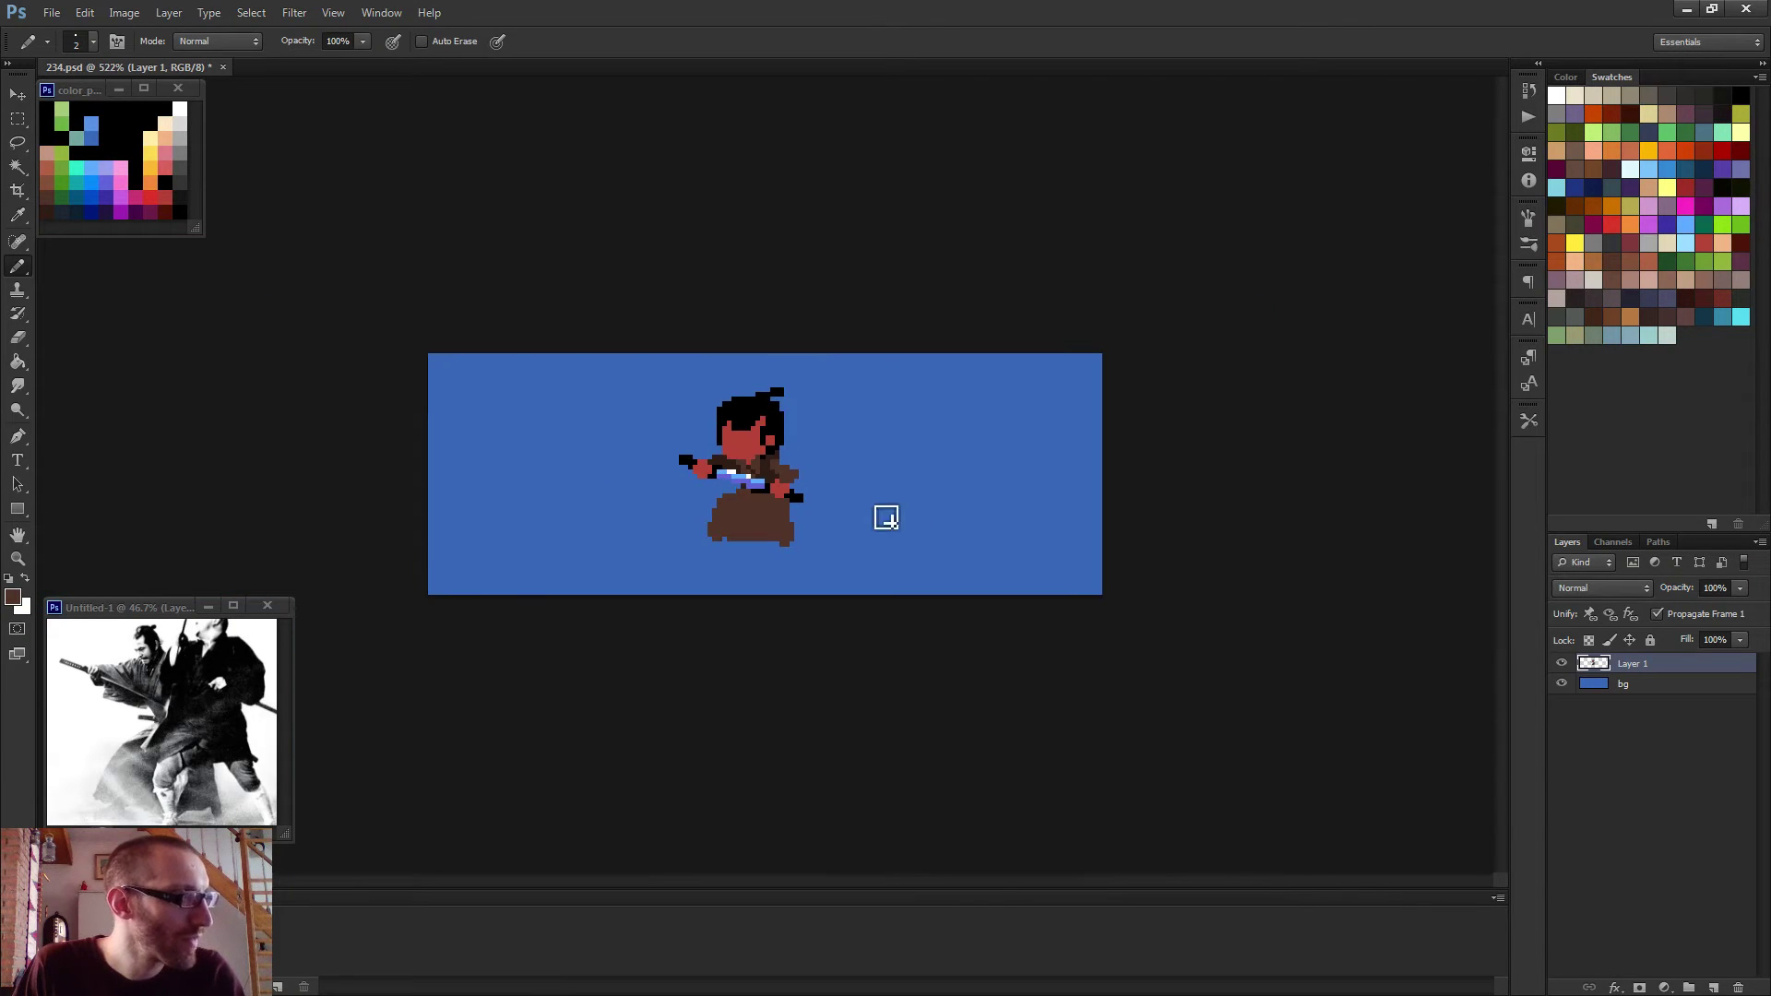
pyautogui.scroll(3, 775, 473)
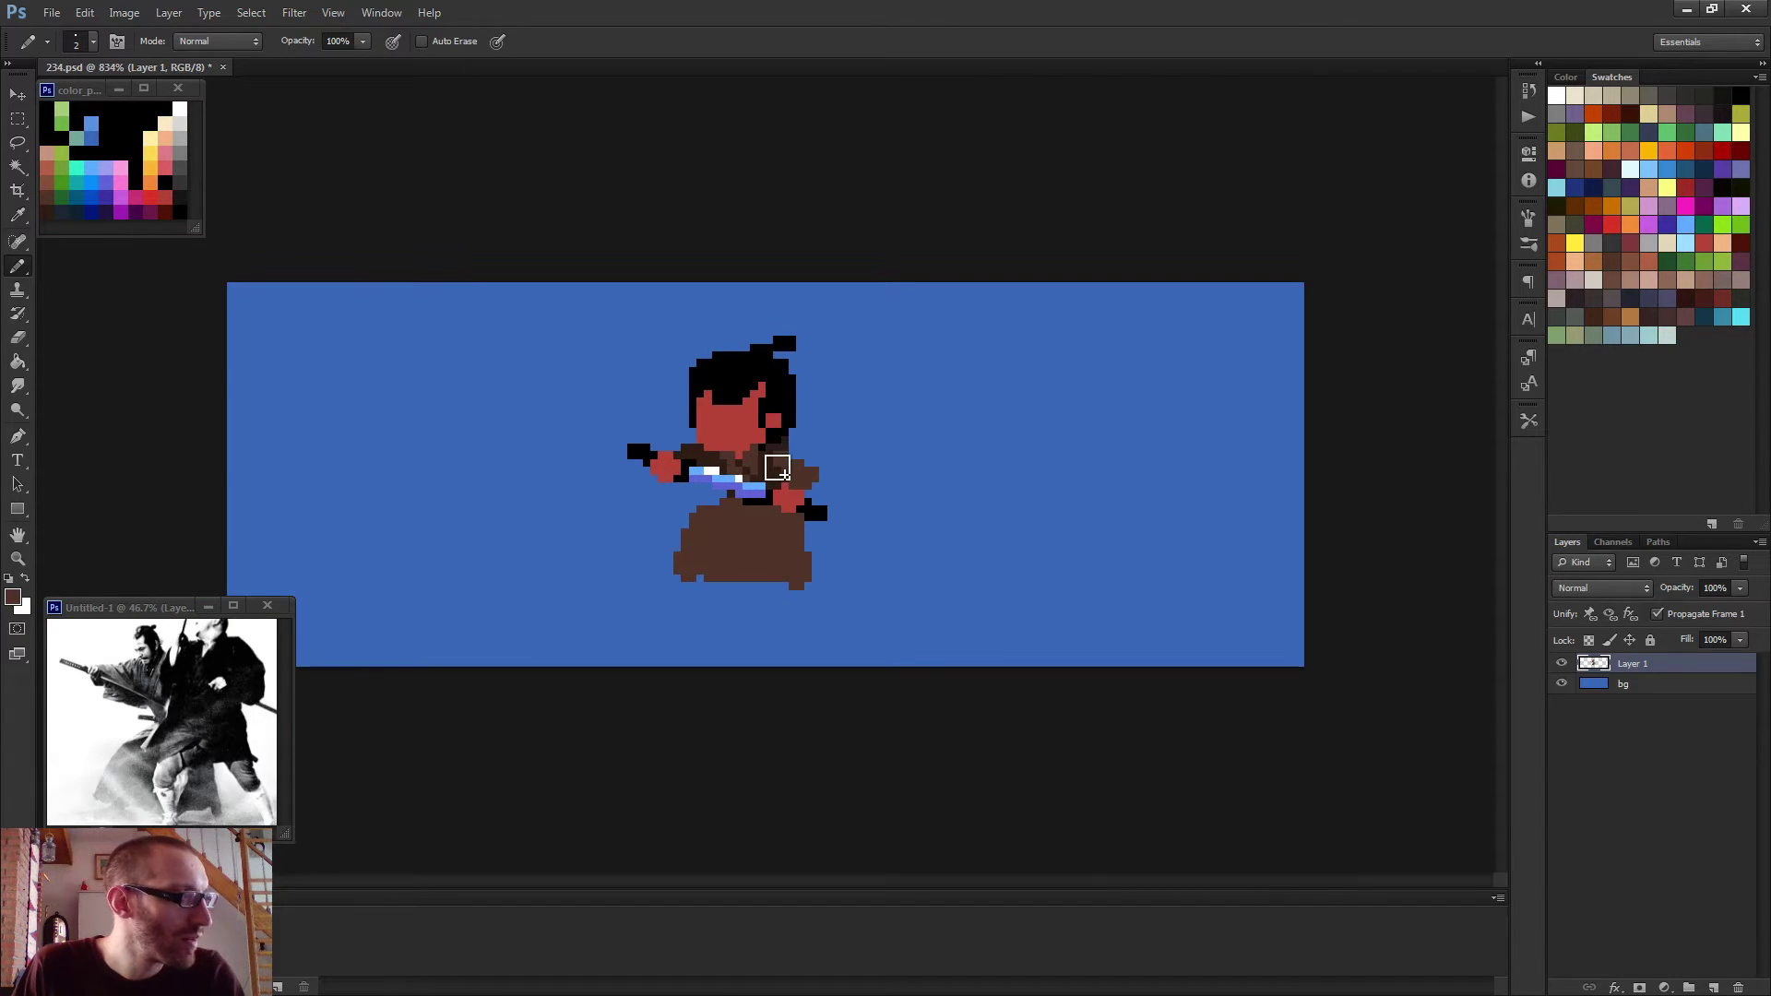
pyautogui.scroll(1, 811, 502)
pyautogui.scroll(1, 794, 456)
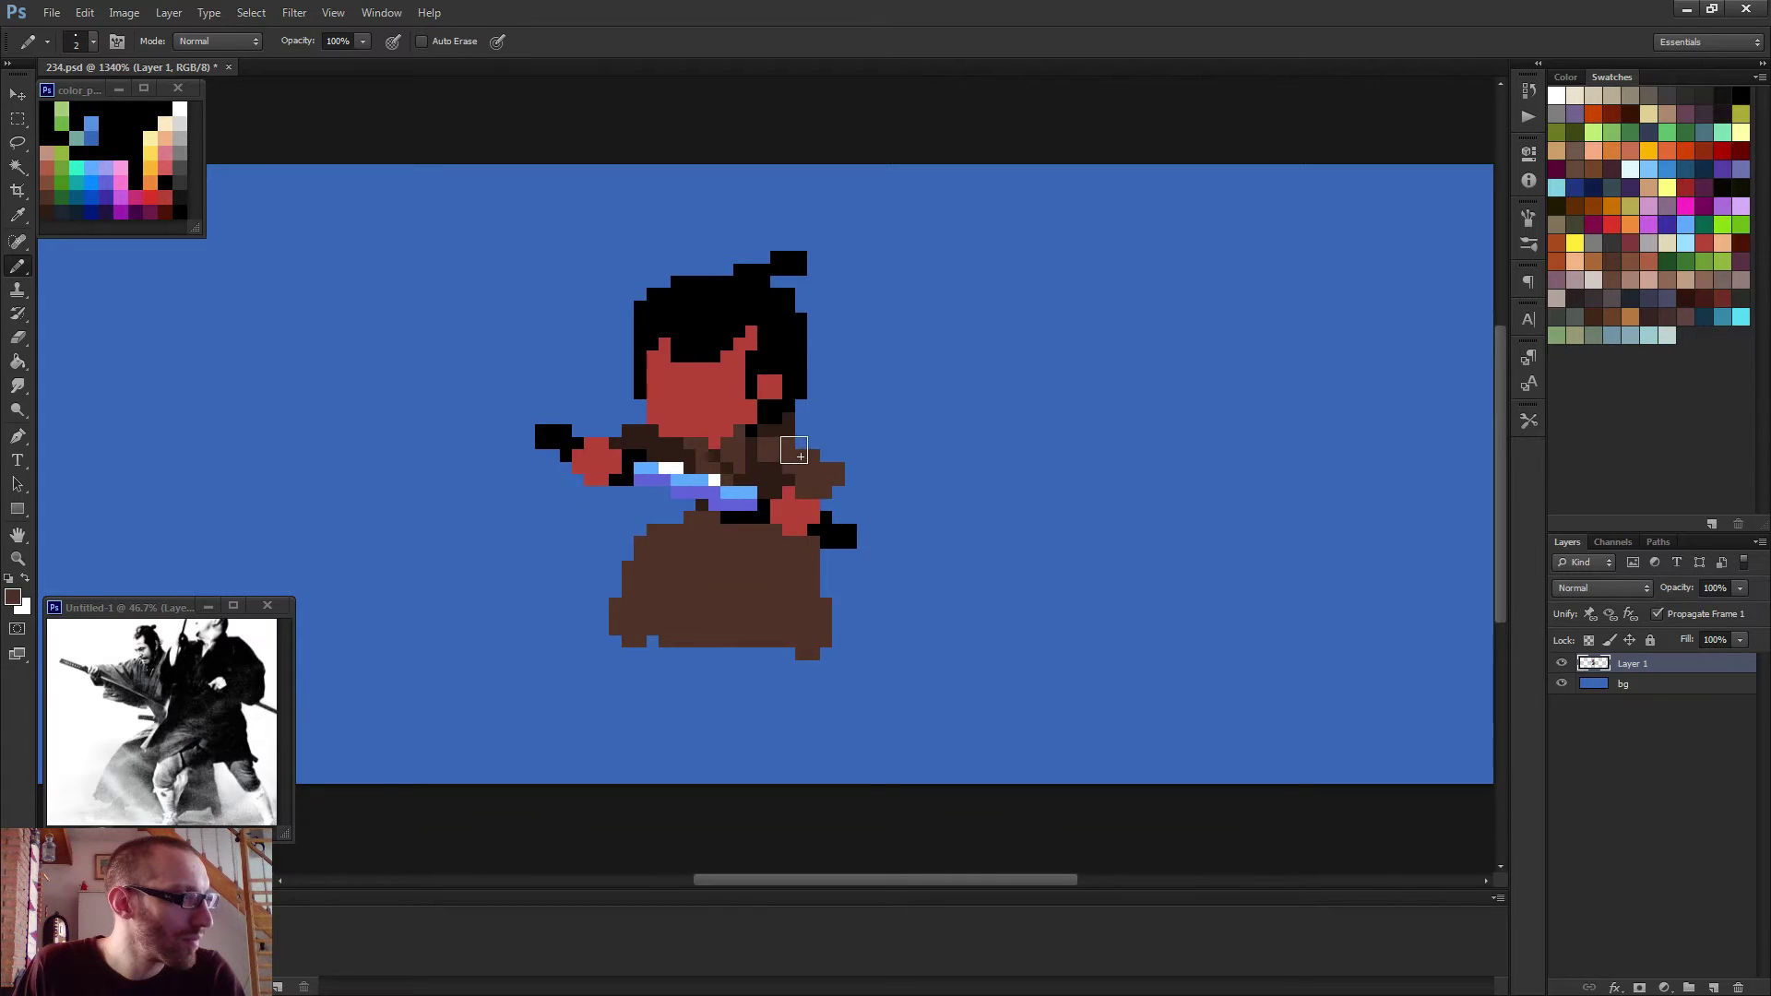
pyautogui.press('[')
pyautogui.scroll(1, 780, 417)
pyautogui.press('e')
pyautogui.click(785, 402)
pyautogui.press('b')
# Sample the red from the samurai's hand as the drawing colour.
pyautogui.scroll(-3, 784, 465)
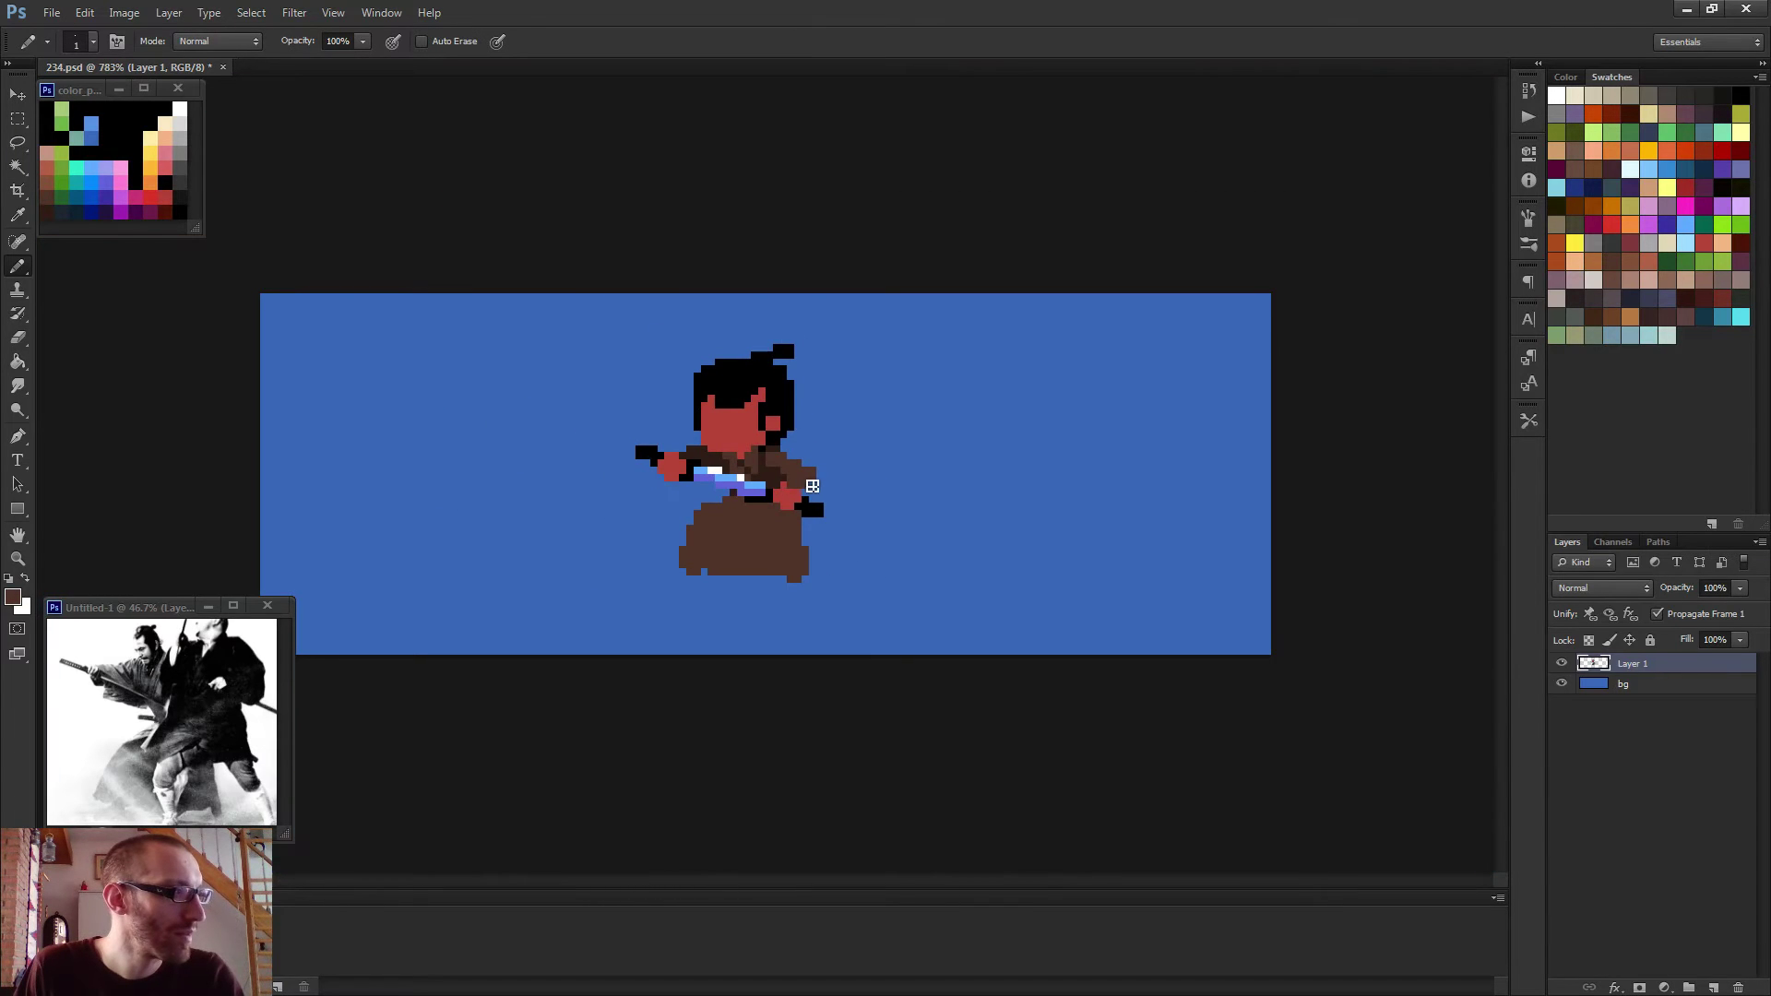
pyautogui.scroll(-2, 784, 480)
pyautogui.scroll(2, 766, 475)
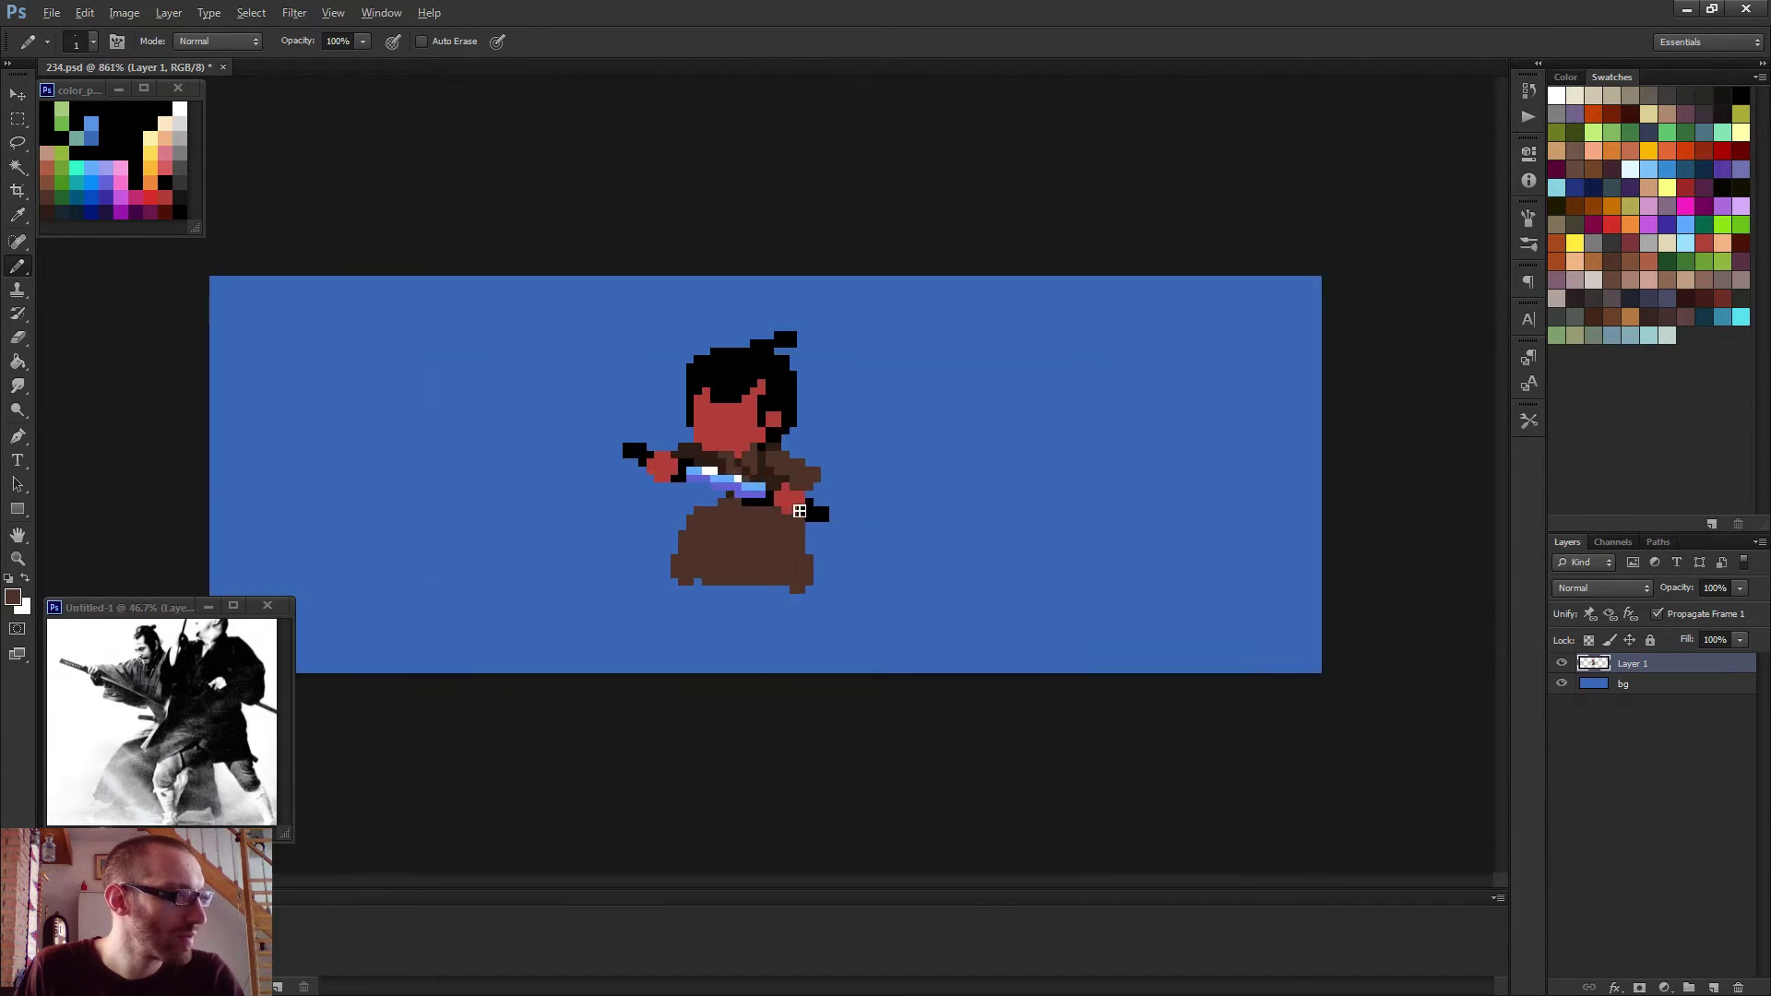
pyautogui.keyDown('alt'); pyautogui.click(779, 488); pyautogui.keyUp('alt')
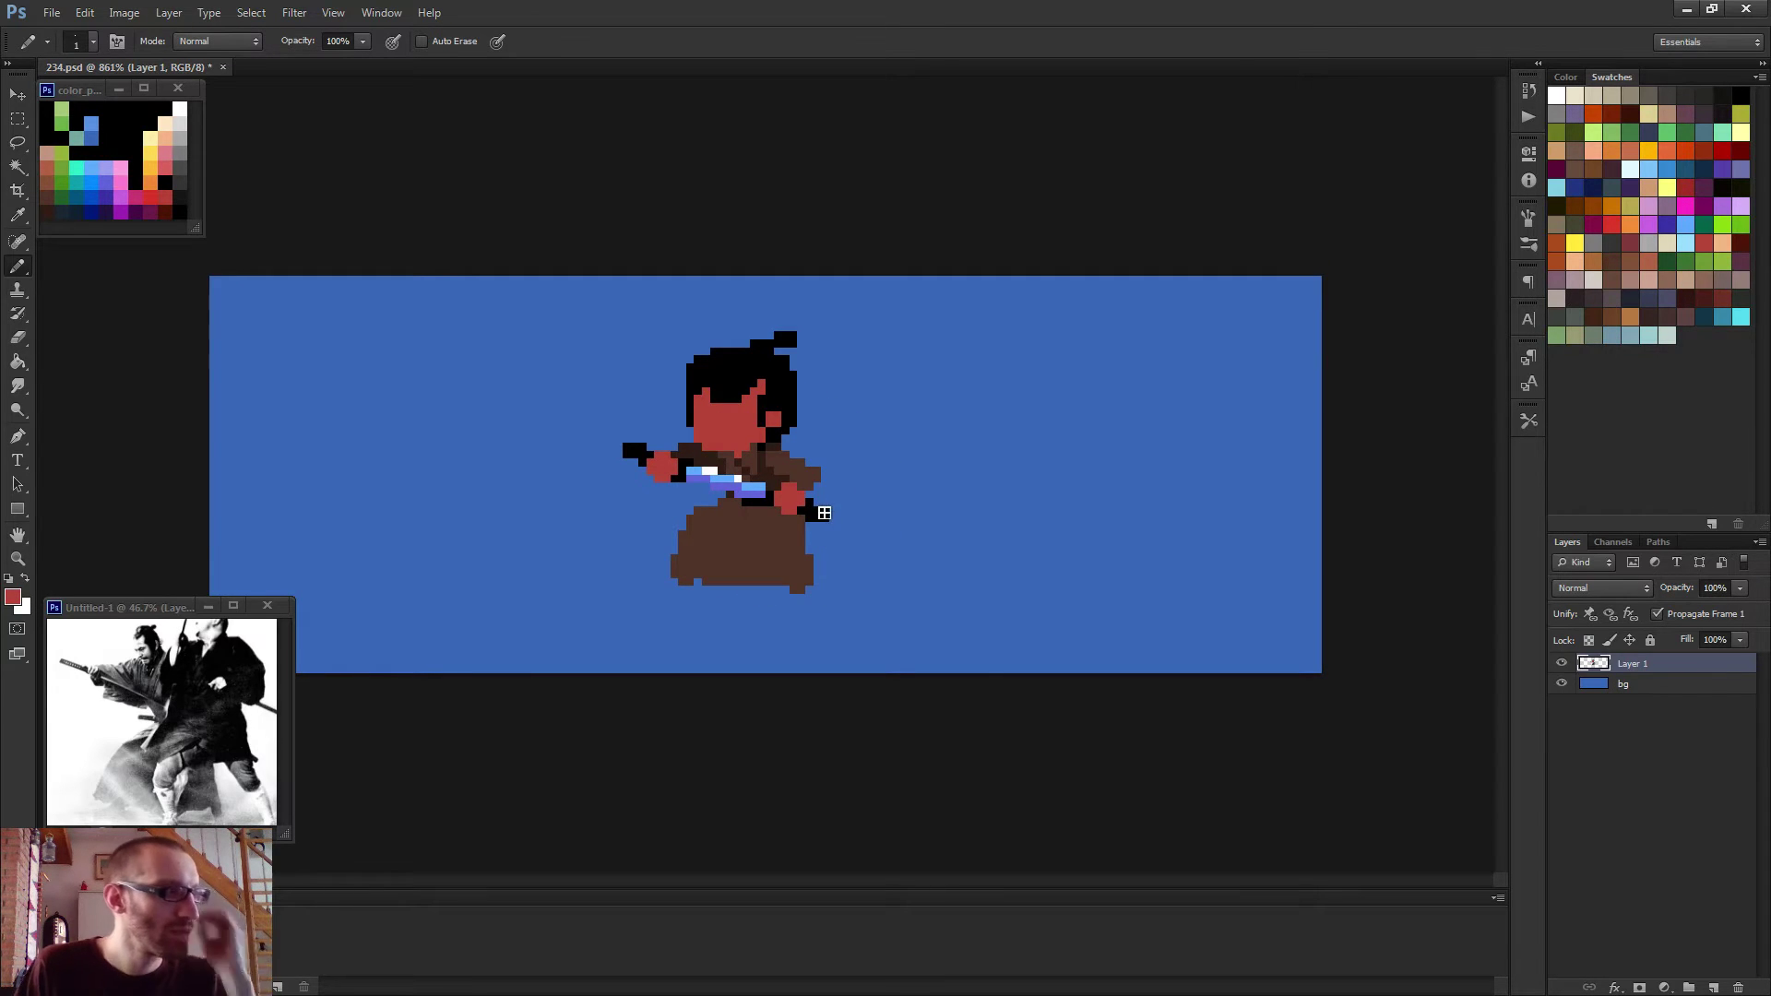
pyautogui.scroll(-2, 867, 519)
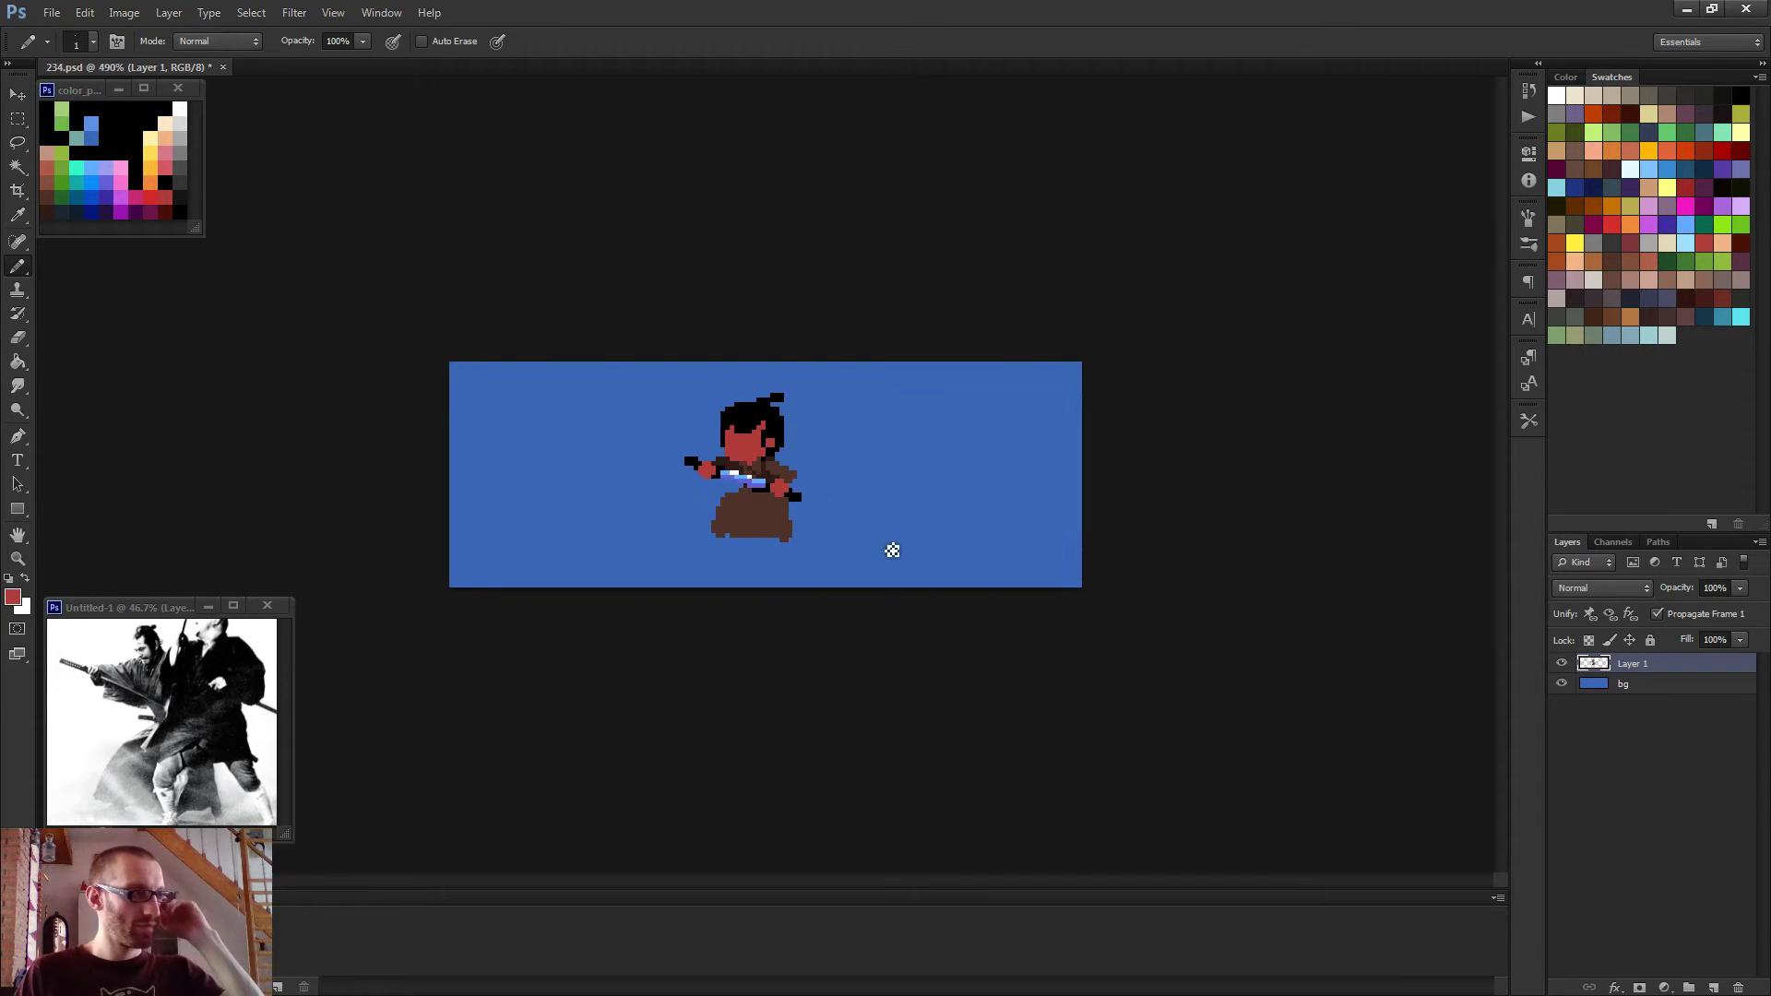
pyautogui.scroll(6, 790, 521)
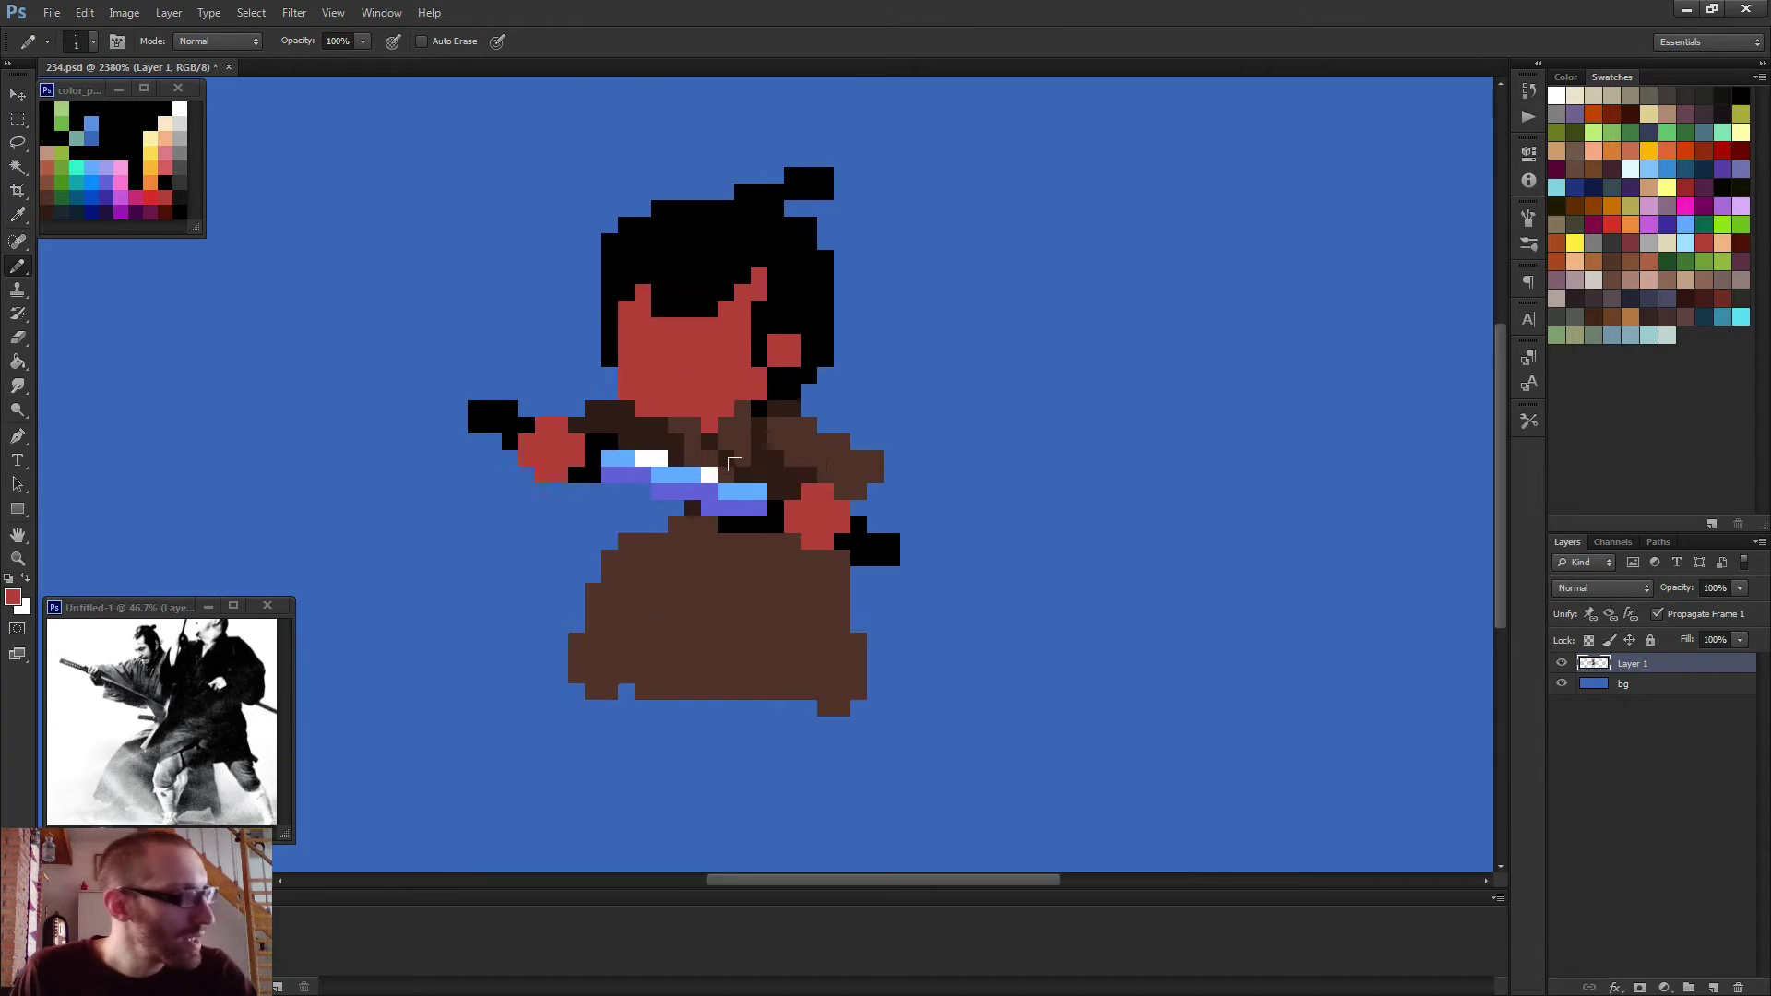
# Sample dark brown and paint shading at the robe's bottom centre, undoing a misplaced stroke.
pyautogui.moveTo(726, 461); pyautogui.dragTo(734, 311)
pyautogui.scroll(1, 735, 311)
pyautogui.keyDown('alt'); pyautogui.click(826, 335); pyautogui.keyUp('alt')
pyautogui.moveTo(802, 634)
pyautogui.mouseDown()
pyautogui.moveTo(705, 630)
pyautogui.moveTo(744, 600)
pyautogui.moveTo(769, 638)
pyautogui.moveTo(679, 638)
pyautogui.moveTo(732, 529)
pyautogui.moveTo(731, 617)
pyautogui.moveTo(748, 591)
pyautogui.moveTo(790, 626)
pyautogui.mouseUp()
pyautogui.hotkey('ctrl', 'z')
pyautogui.scroll(-4, 824, 630)
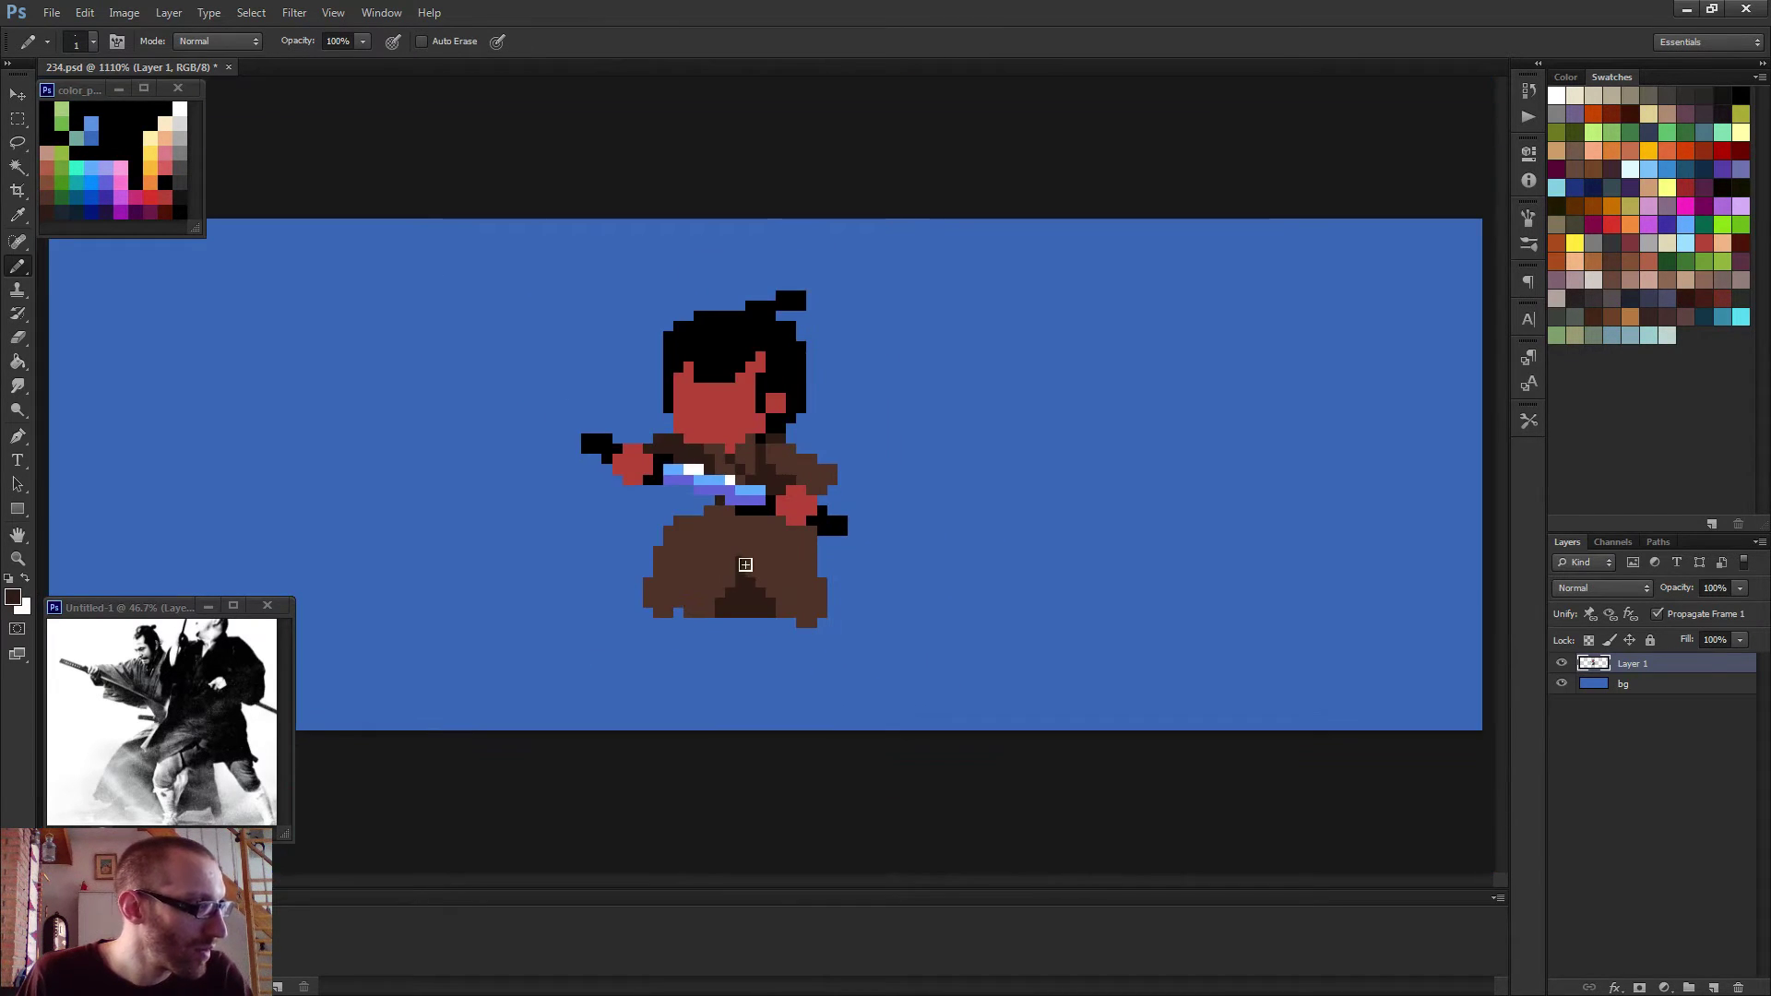
# Extend the dark fold to the robe's bottom edge, then undo the fold entirely.
pyautogui.moveTo(743, 565); pyautogui.dragTo(716, 620)
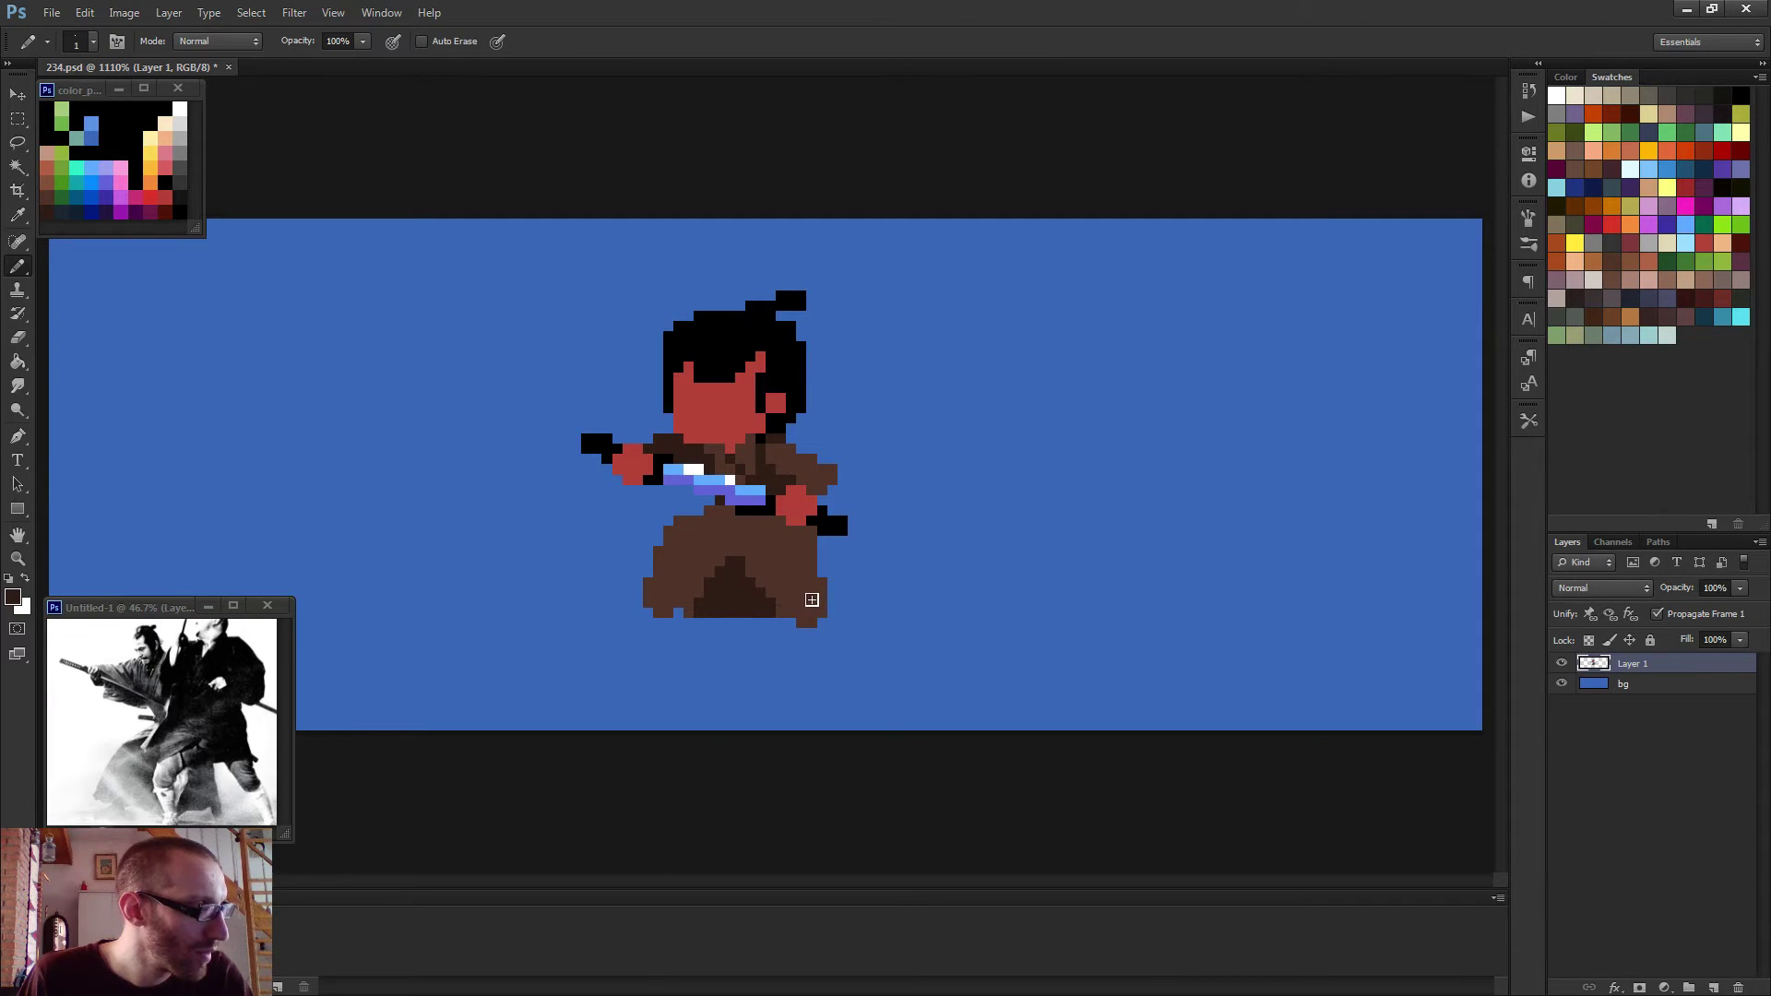
pyautogui.scroll(3, 756, 585)
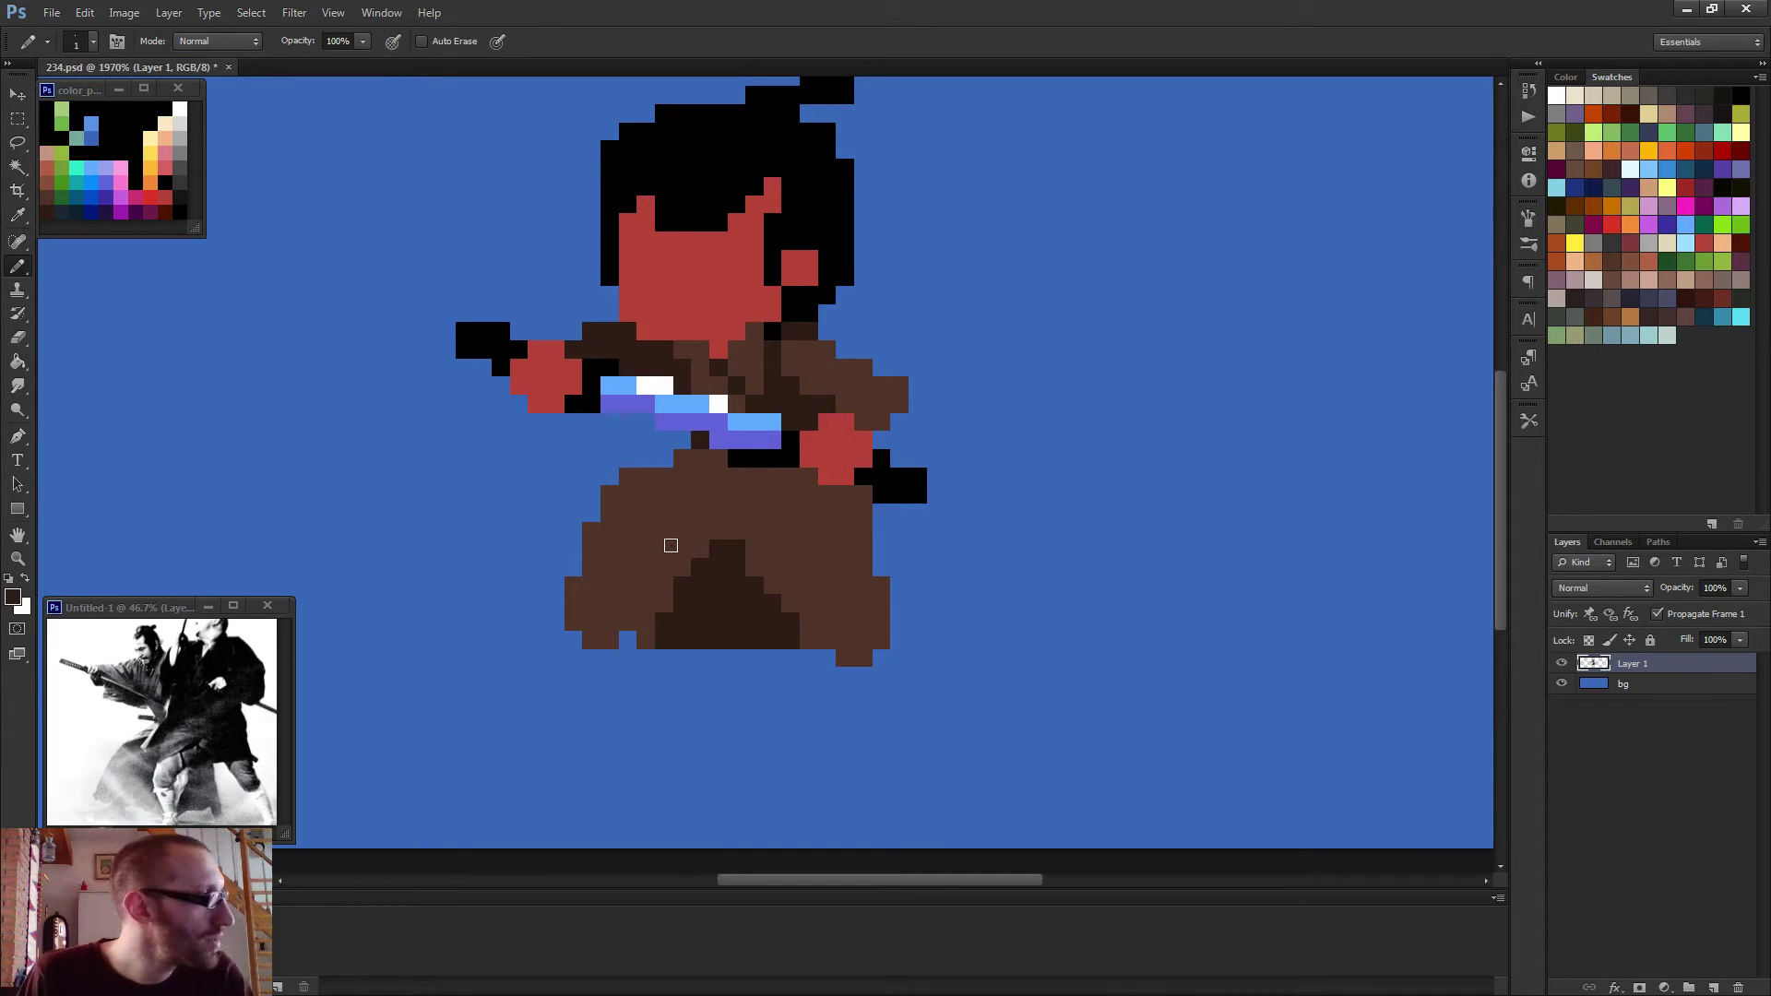
pyautogui.scroll(-2, 762, 539)
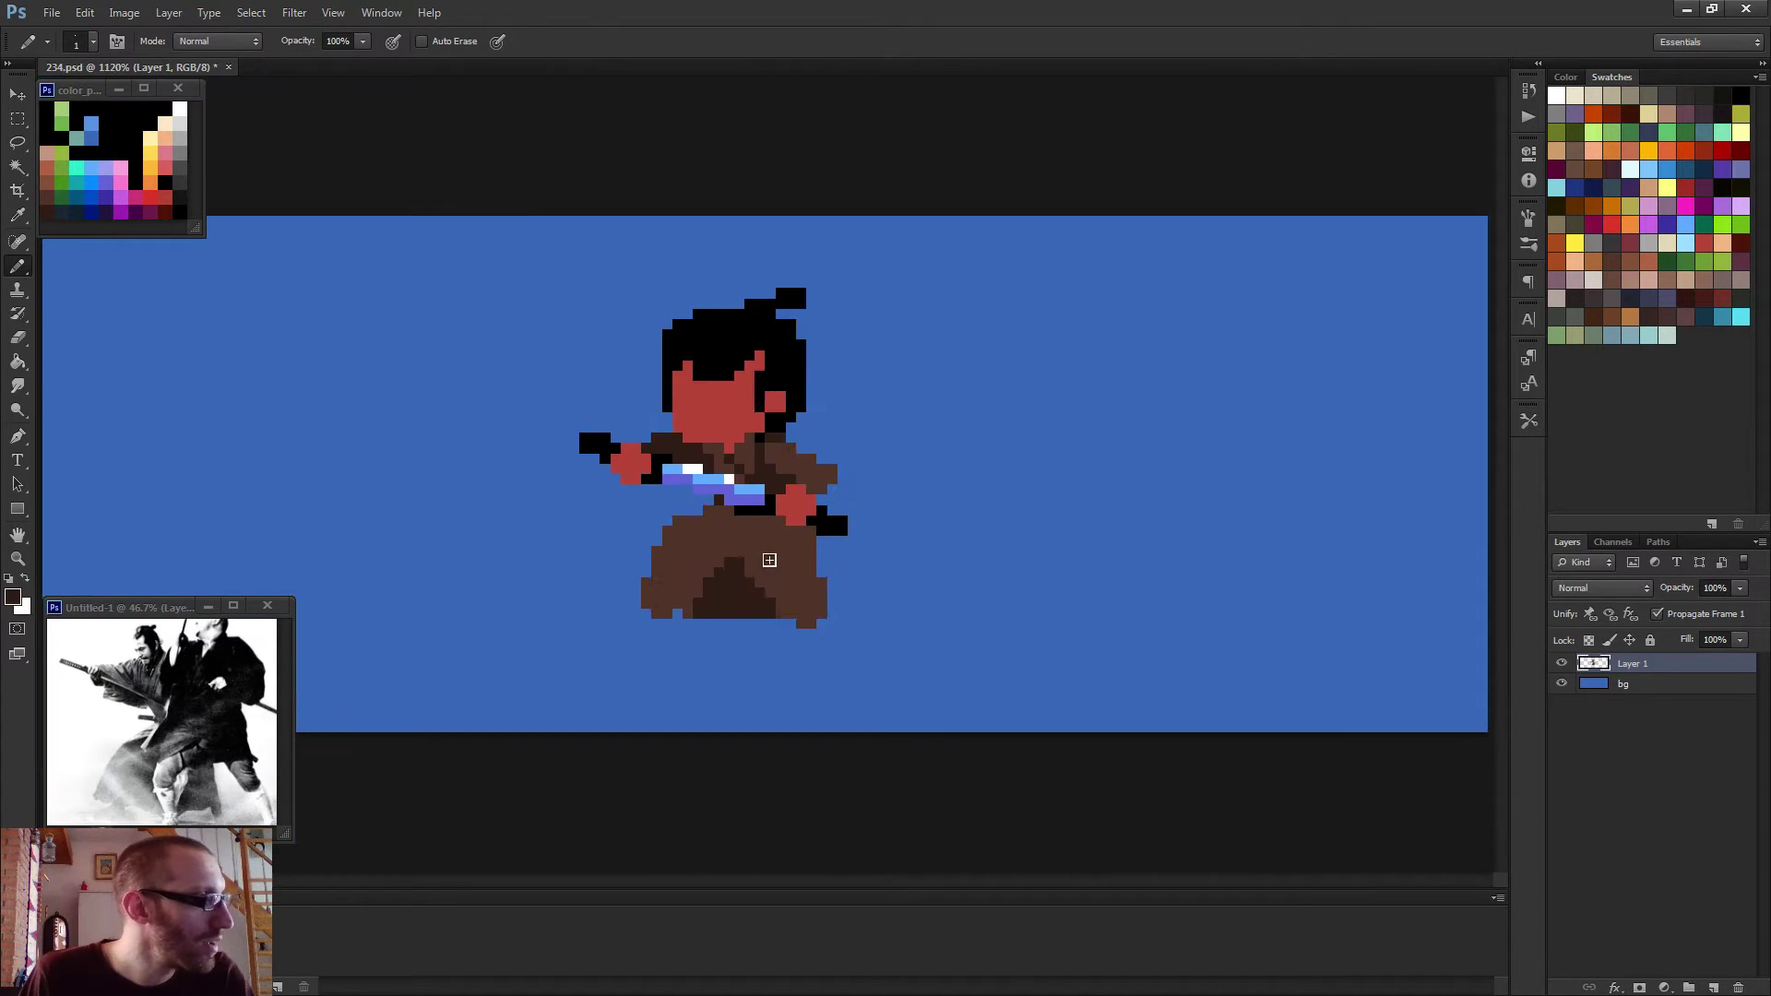
pyautogui.scroll(4, 732, 534)
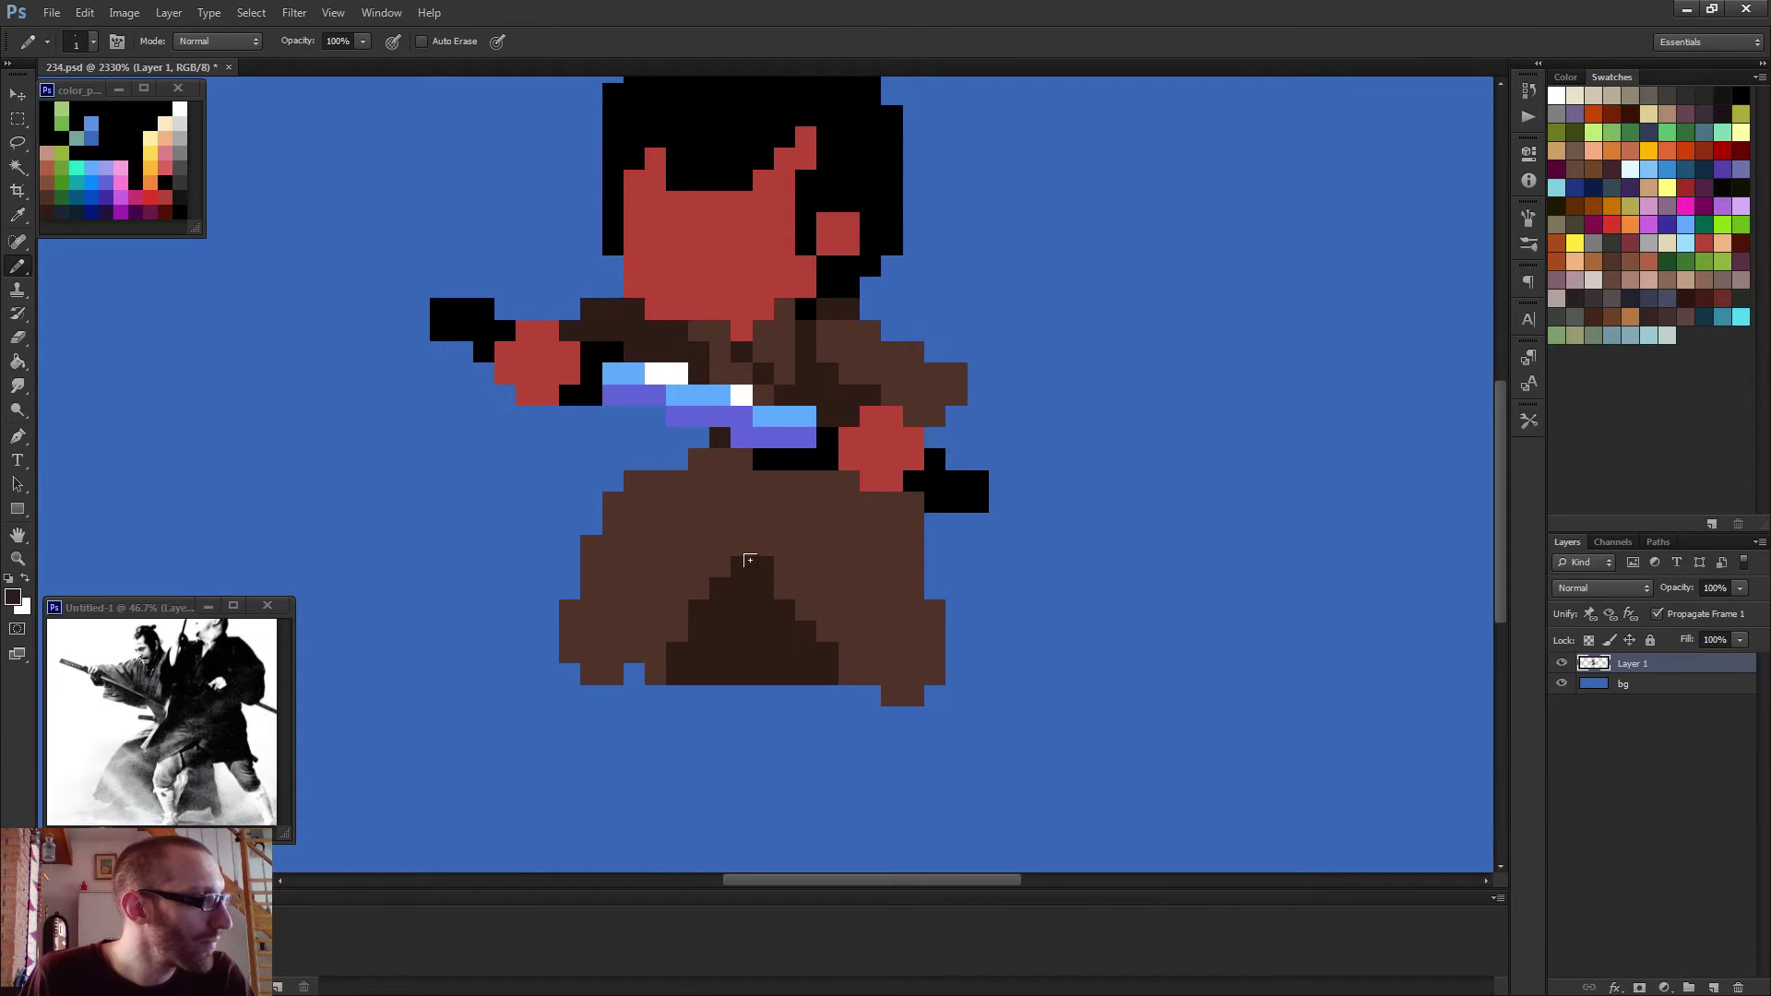
pyautogui.scroll(-2, 749, 560)
pyautogui.scroll(3, 745, 570)
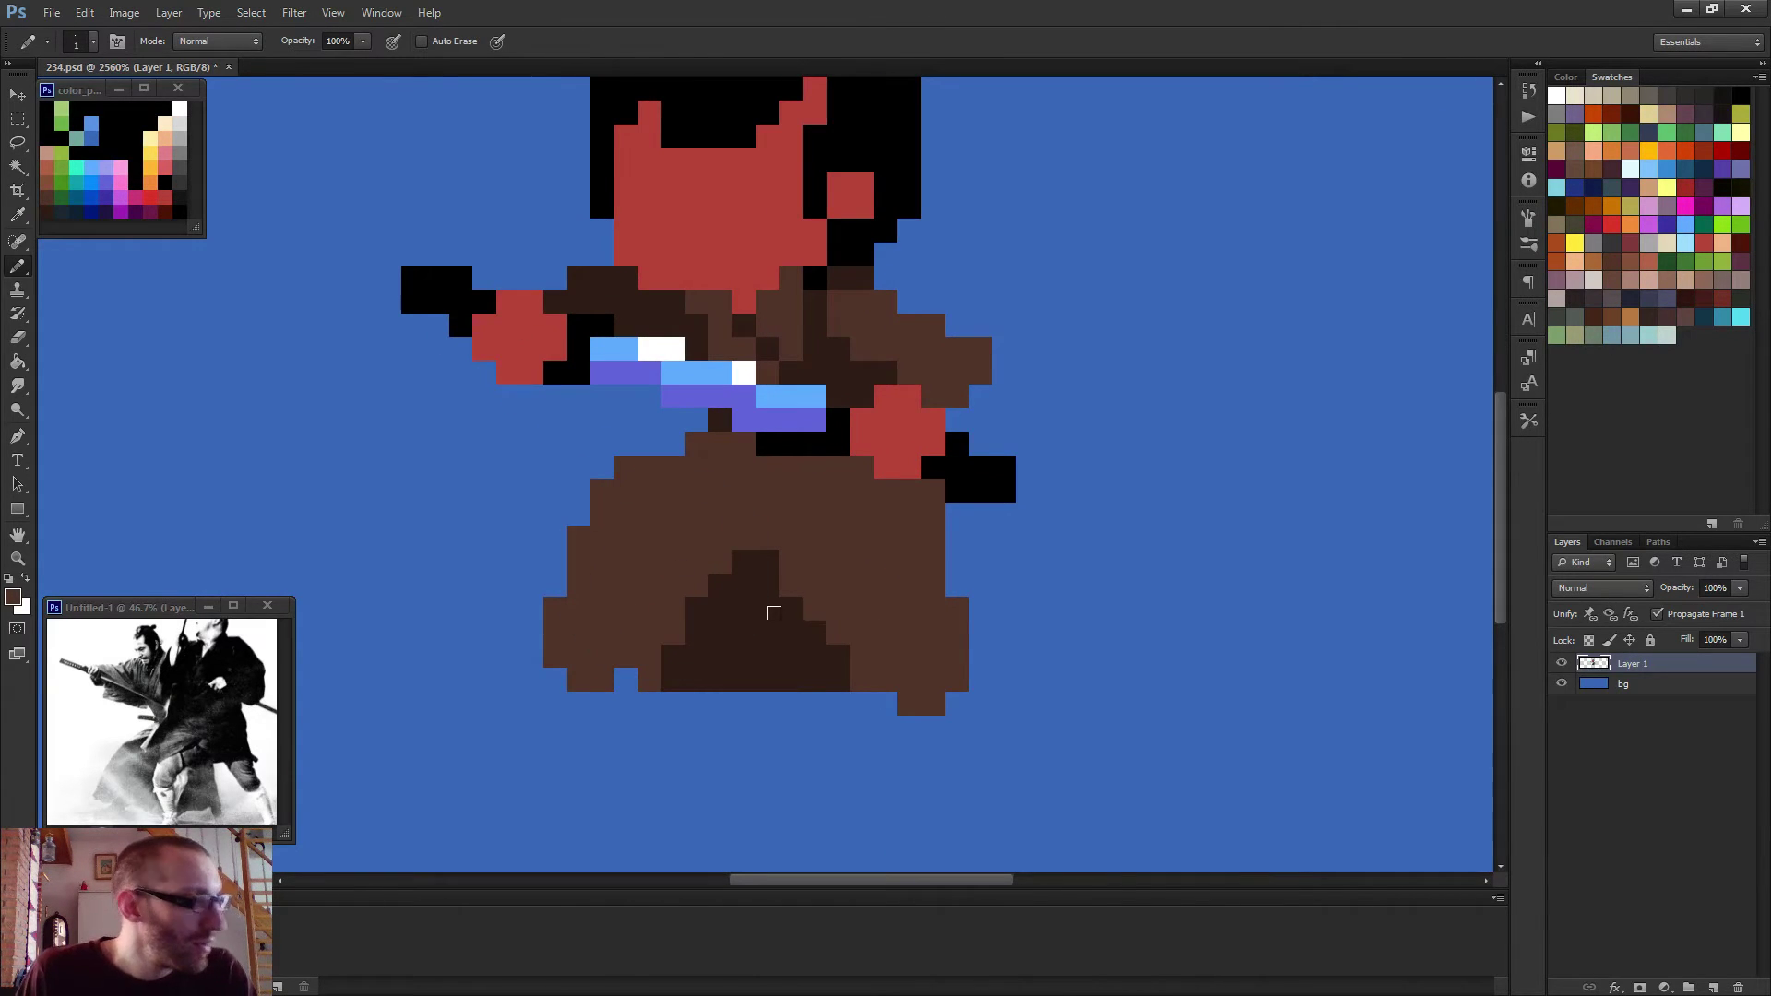
pyautogui.hotkey('ctrl', 'alt', 'z')
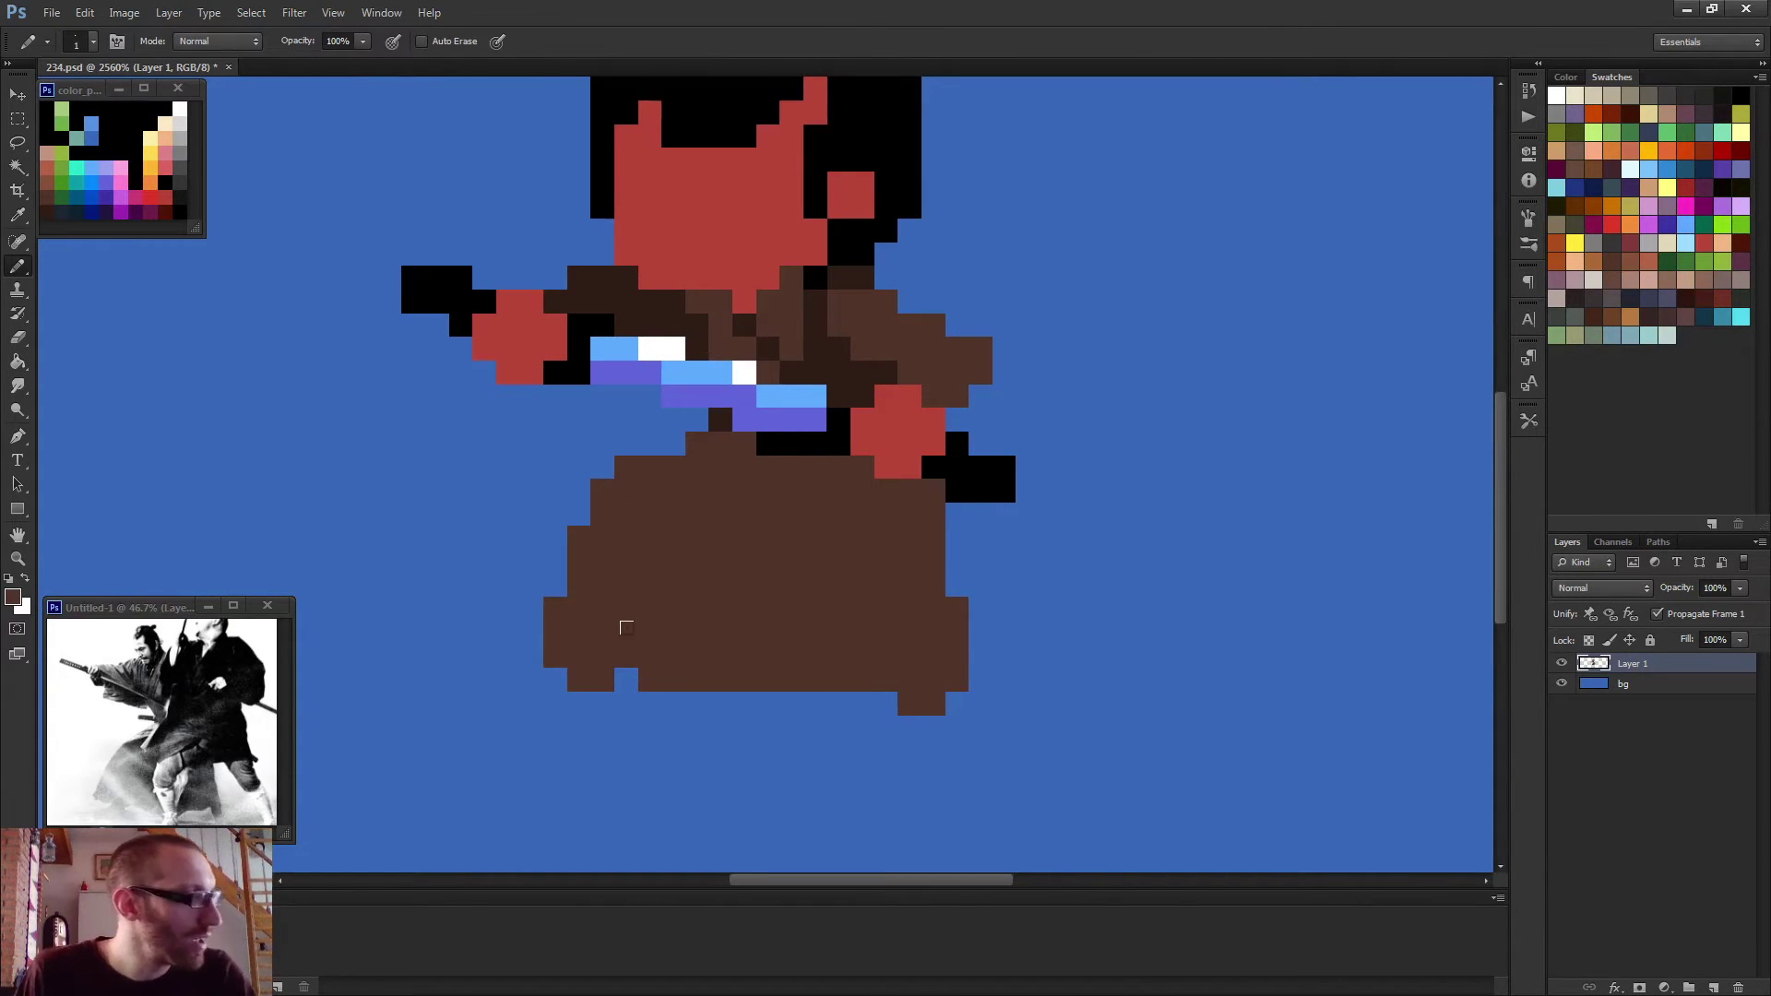
# Paint one light-blue pixel, sampled from the sword, at the robe's lower-left edge.
pyautogui.keyDown('alt'); pyautogui.click(848, 372); pyautogui.keyUp('alt')
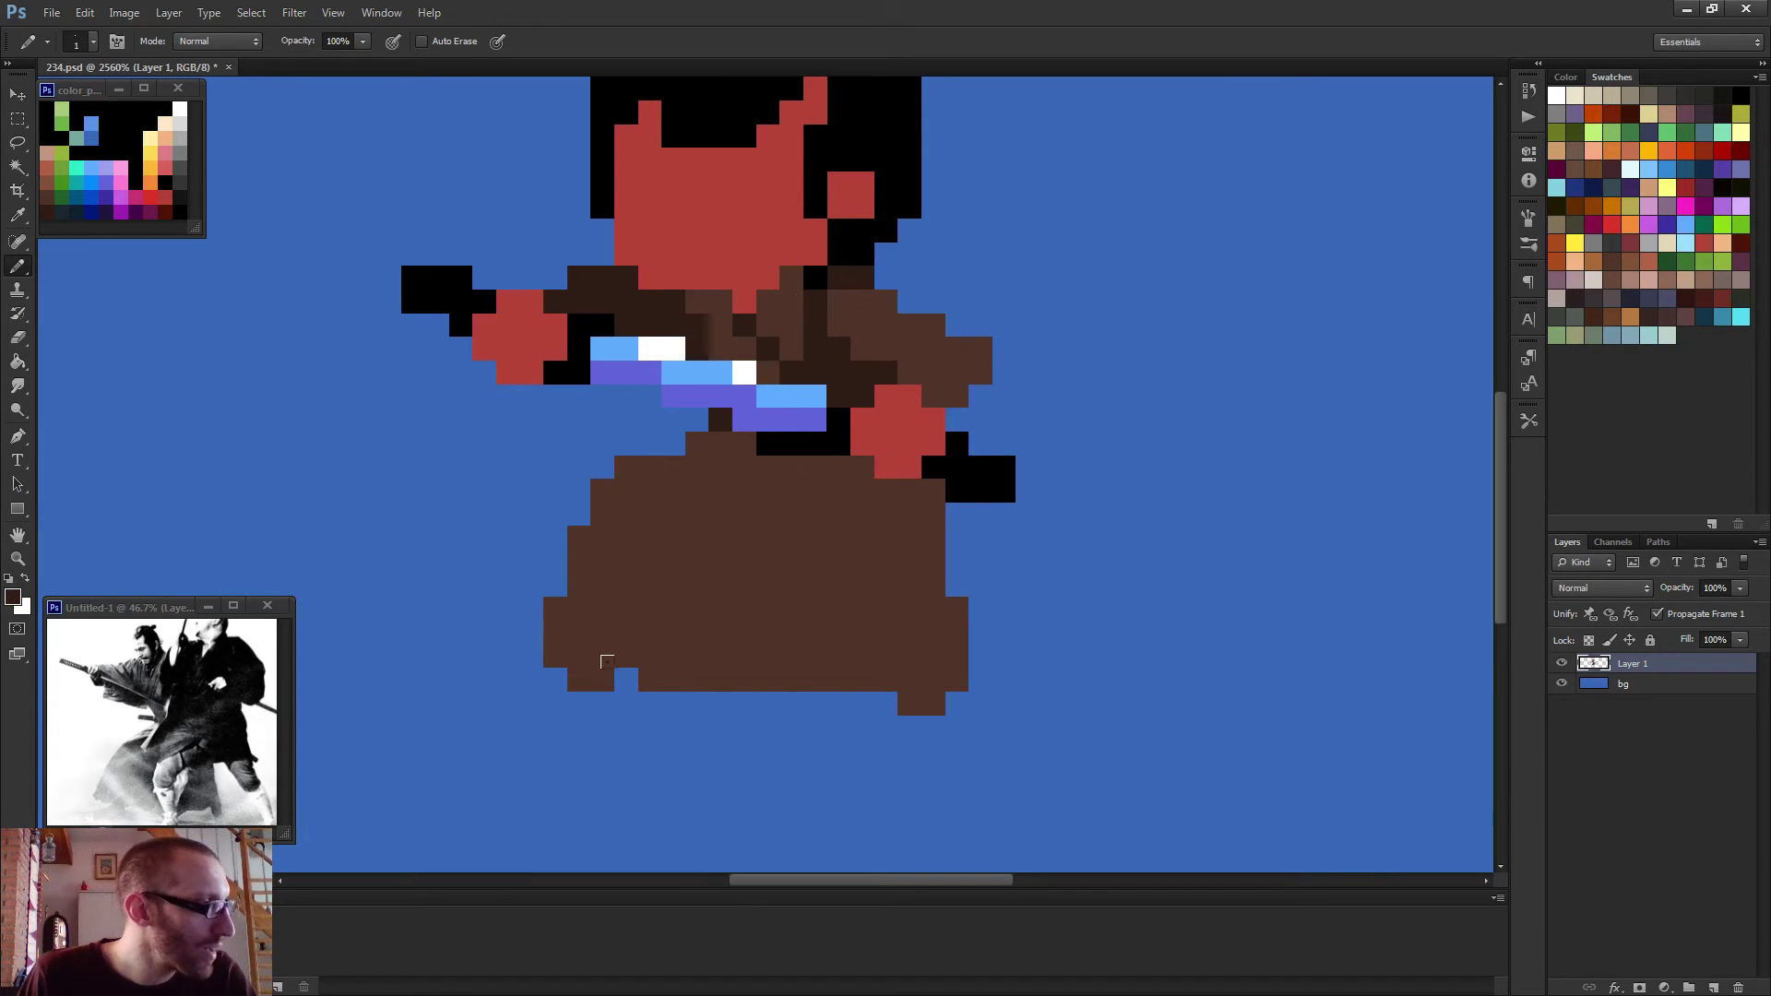
pyautogui.click(627, 679)
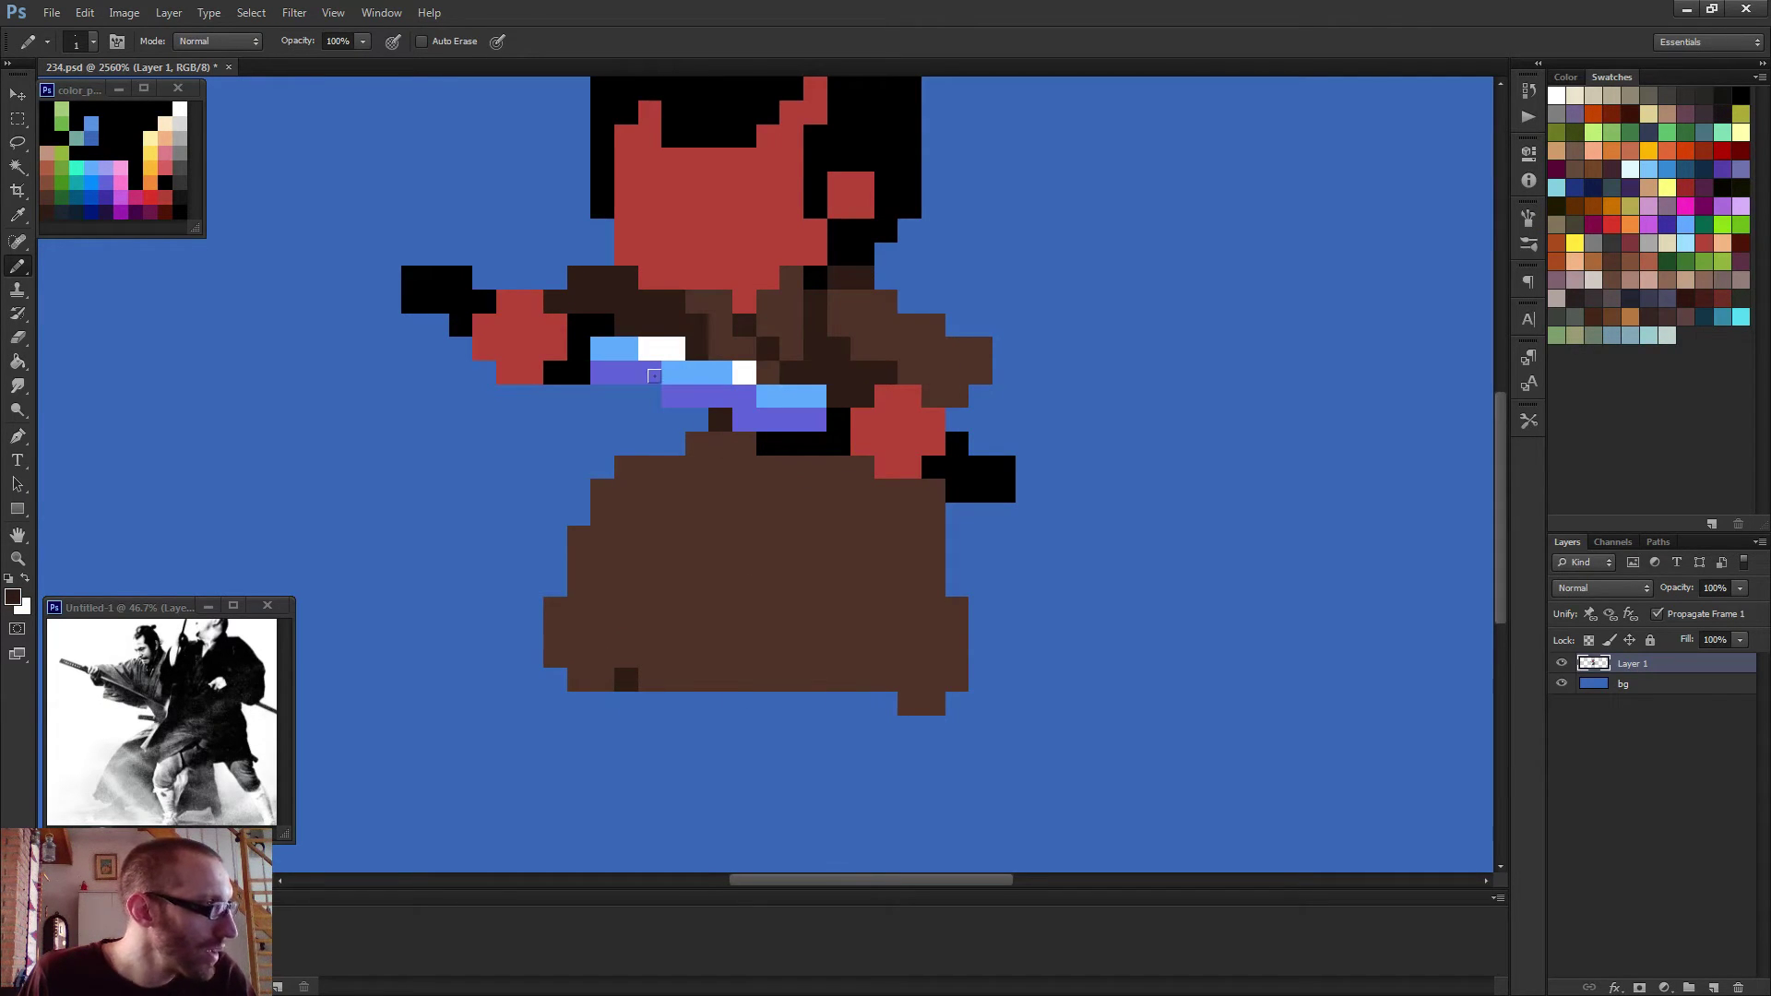
pyautogui.keyDown('alt'); pyautogui.click(701, 370); pyautogui.keyUp('alt')
pyautogui.click(626, 680)
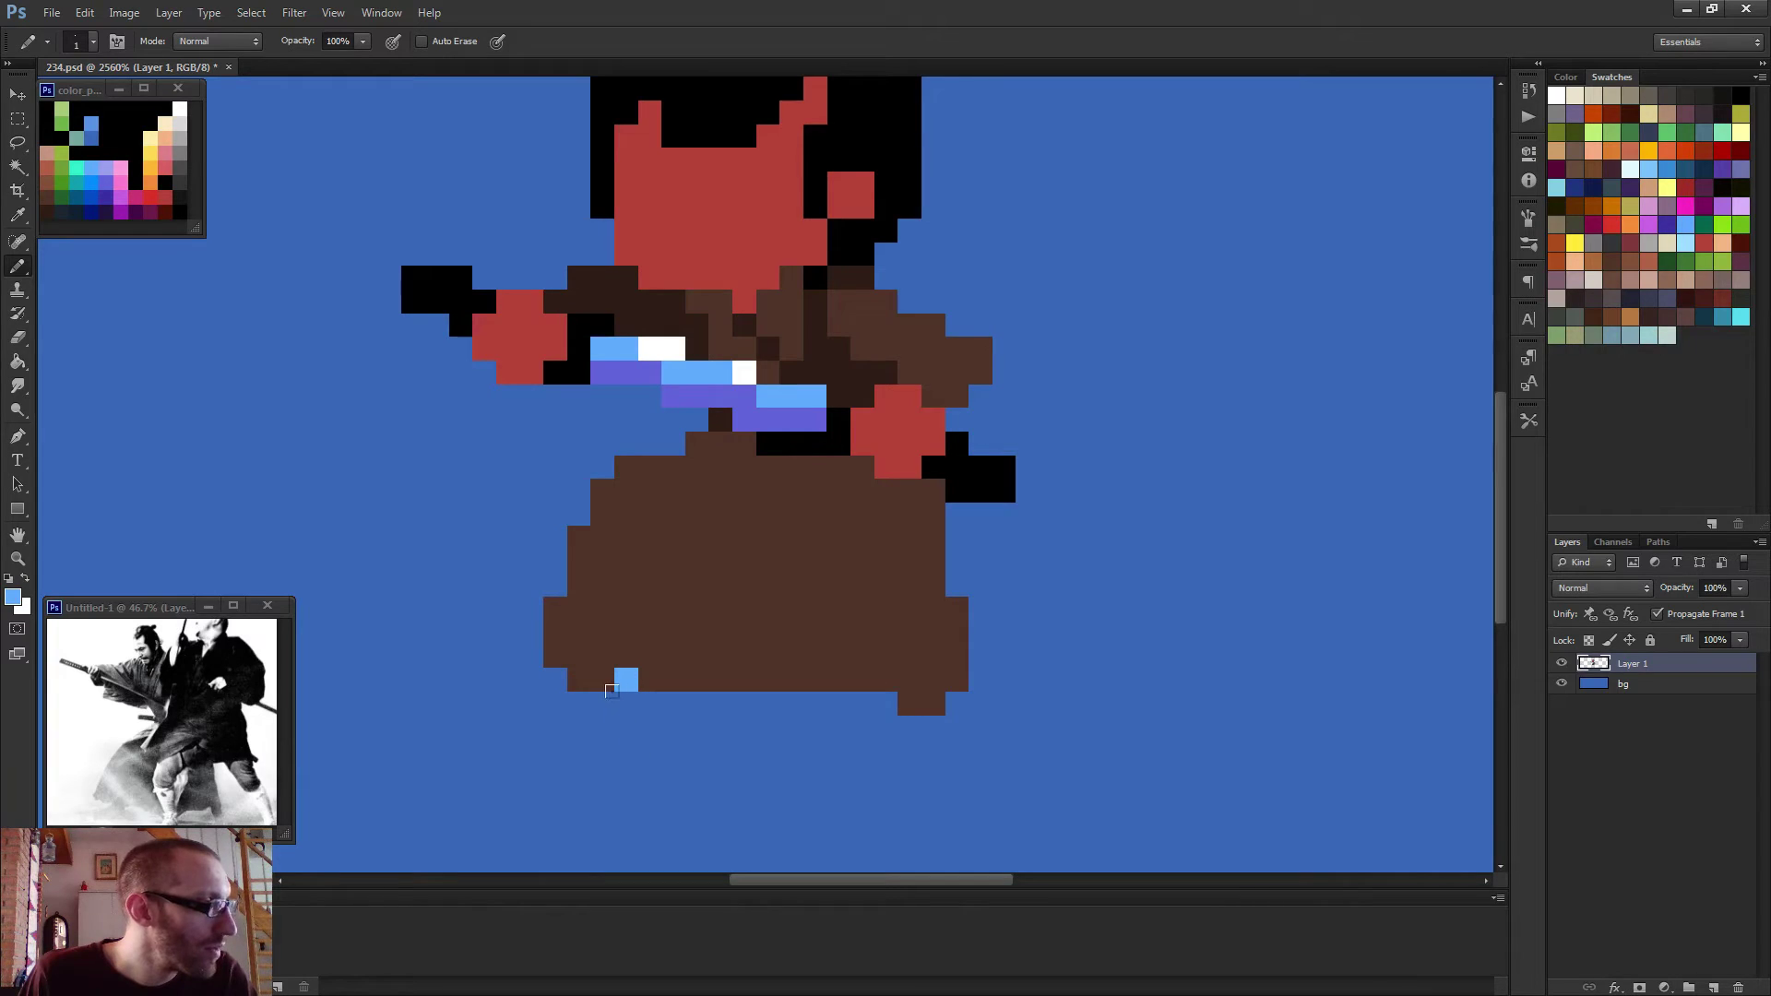
pyautogui.keyDown('alt'); pyautogui.click(181, 112); pyautogui.keyUp('alt')
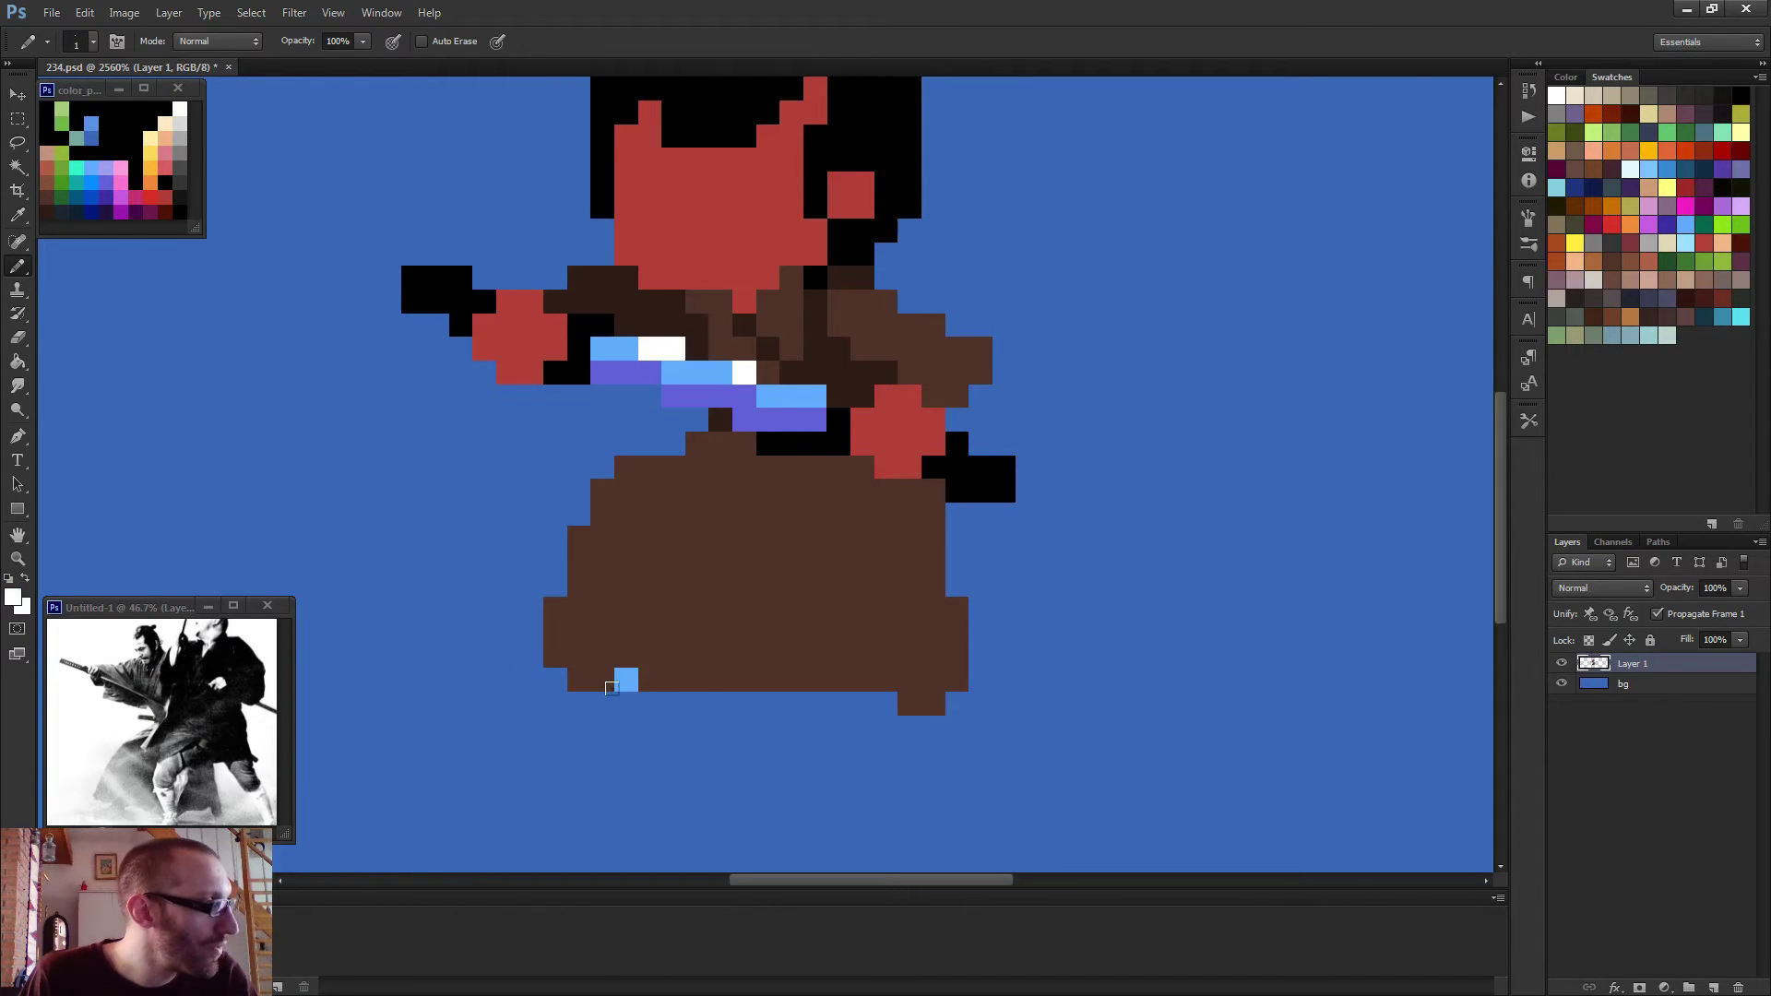
# Paint white feet under the robe's lower-left and lower-right edges.
pyautogui.moveTo(612, 689)
pyautogui.mouseDown()
pyautogui.moveTo(522, 703)
pyautogui.moveTo(591, 727)
pyautogui.moveTo(614, 708)
pyautogui.mouseUp()
pyautogui.moveTo(872, 697)
pyautogui.mouseDown()
pyautogui.moveTo(858, 705)
pyautogui.moveTo(940, 716)
pyautogui.mouseUp()
pyautogui.press('e')
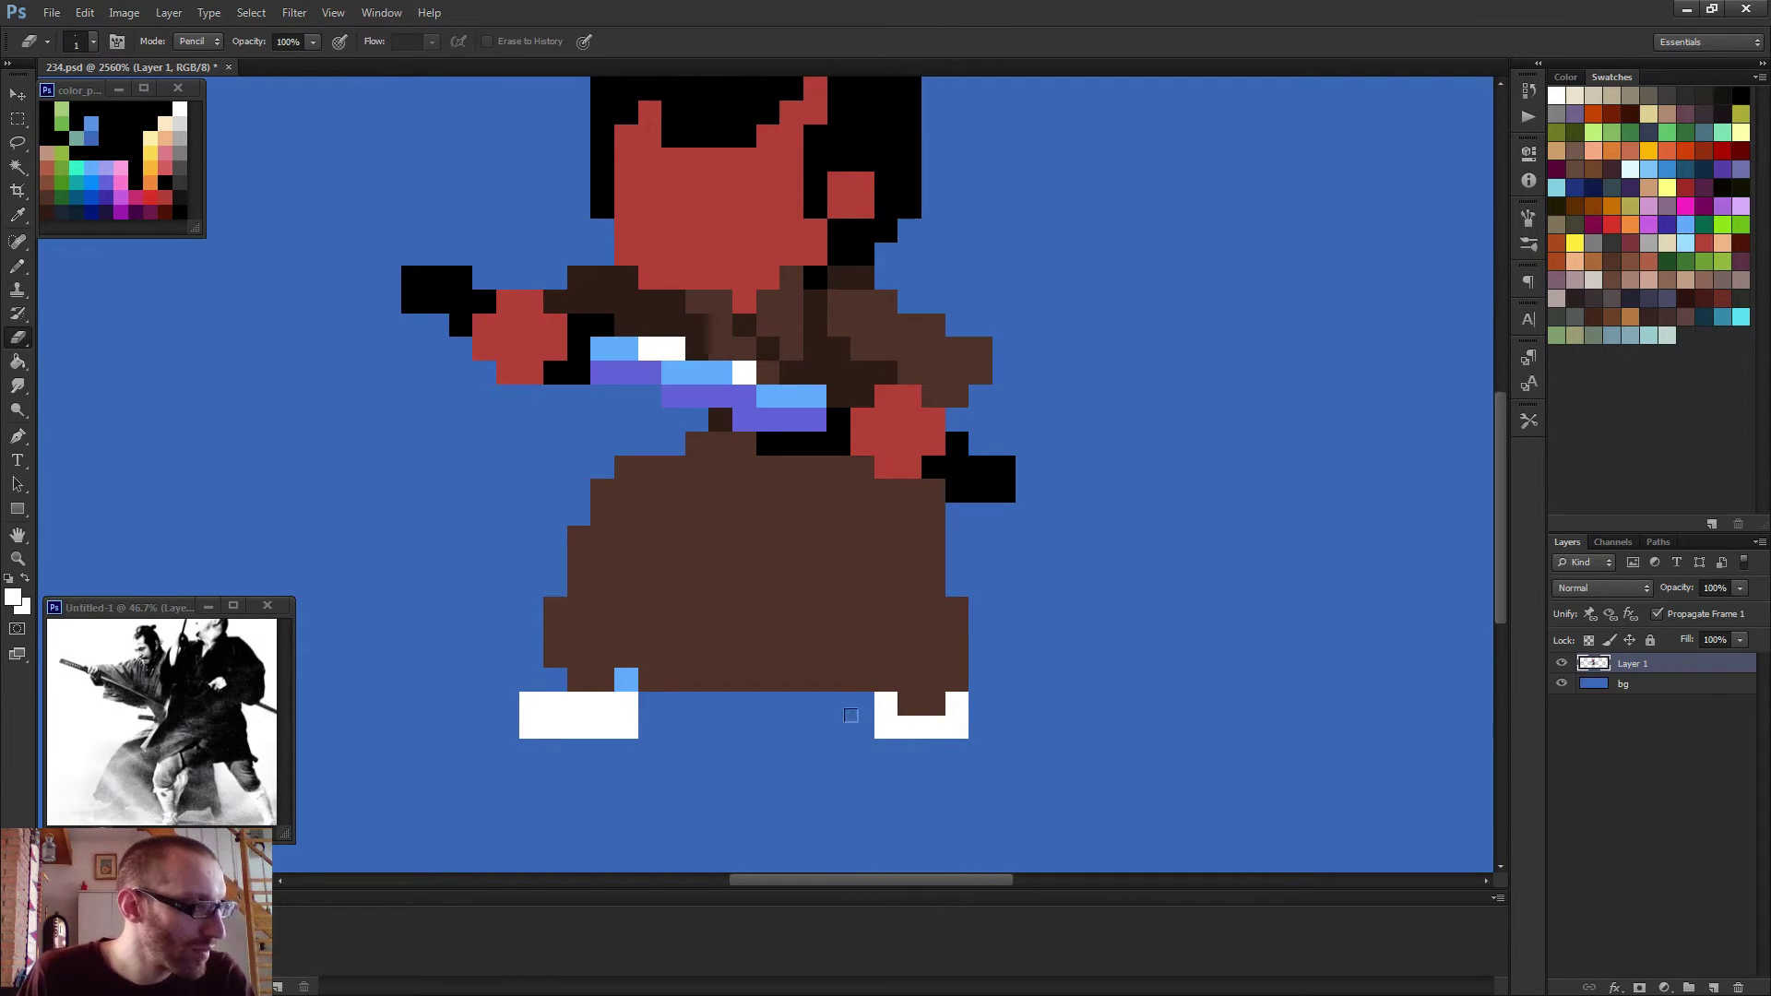
pyautogui.scroll(-3, 917, 708)
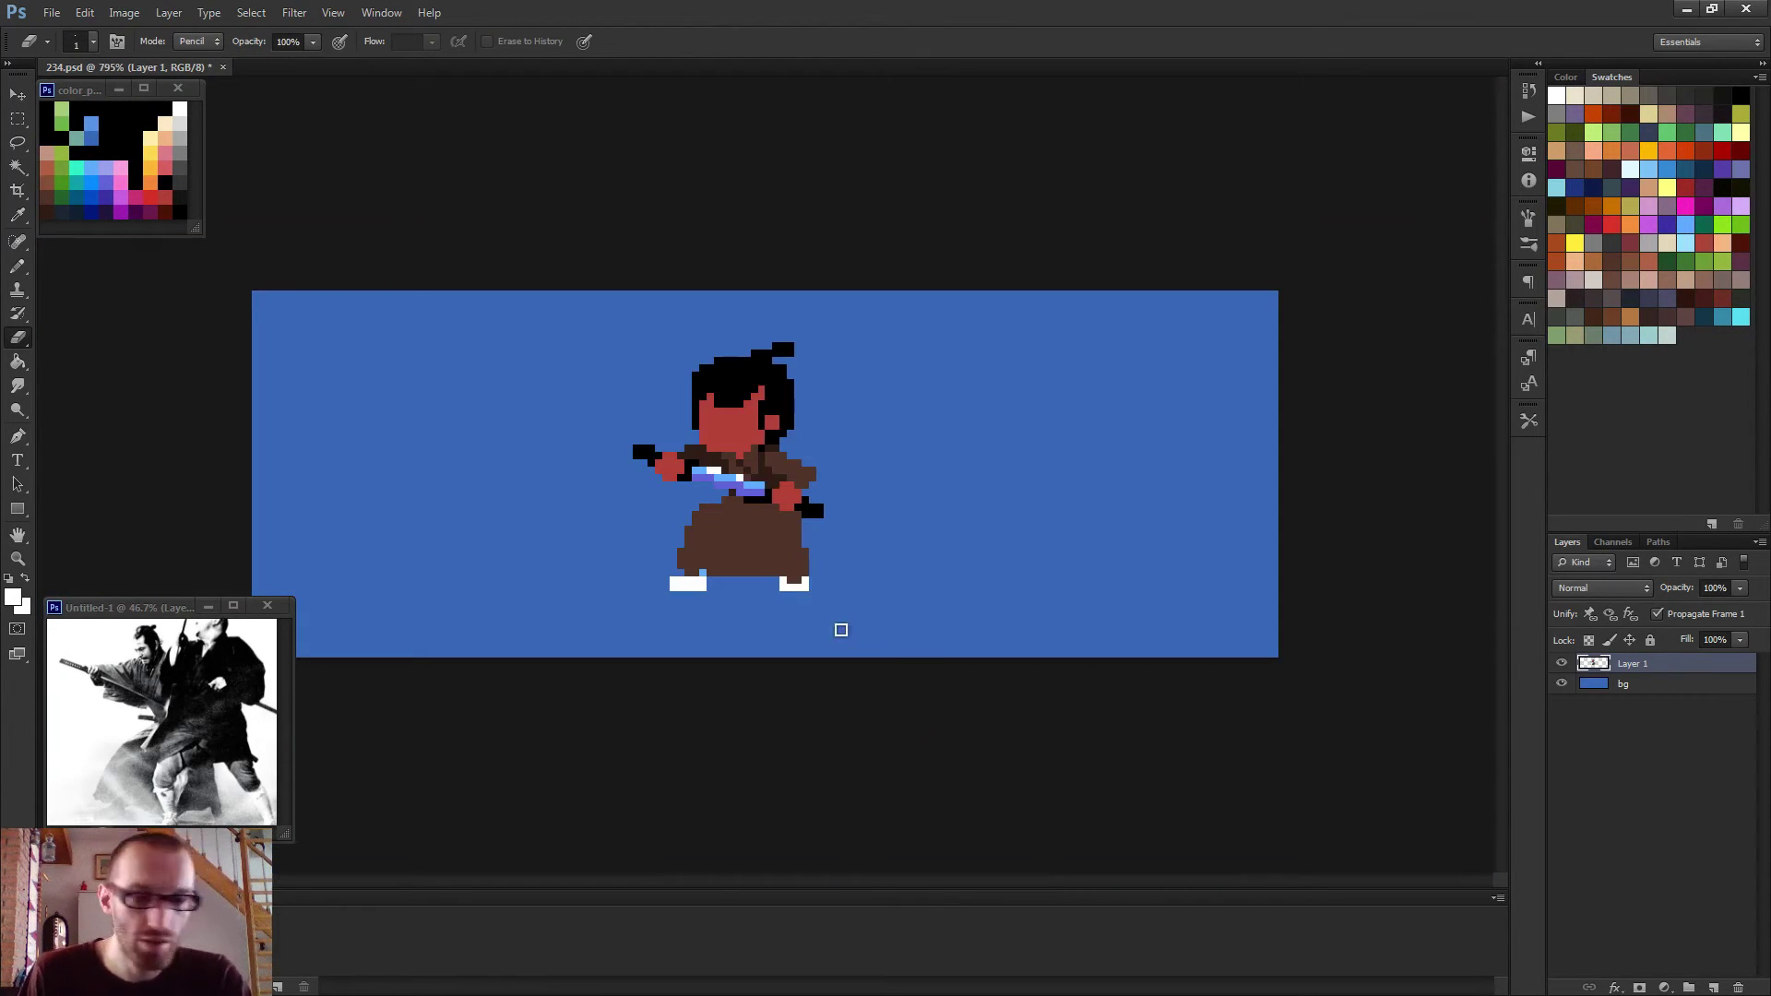
pyautogui.press('b')
pyautogui.scroll(3, 841, 630)
# Whiten the light-blue pixel above the left foot and add white rows under both feet.
pyautogui.click(666, 591)
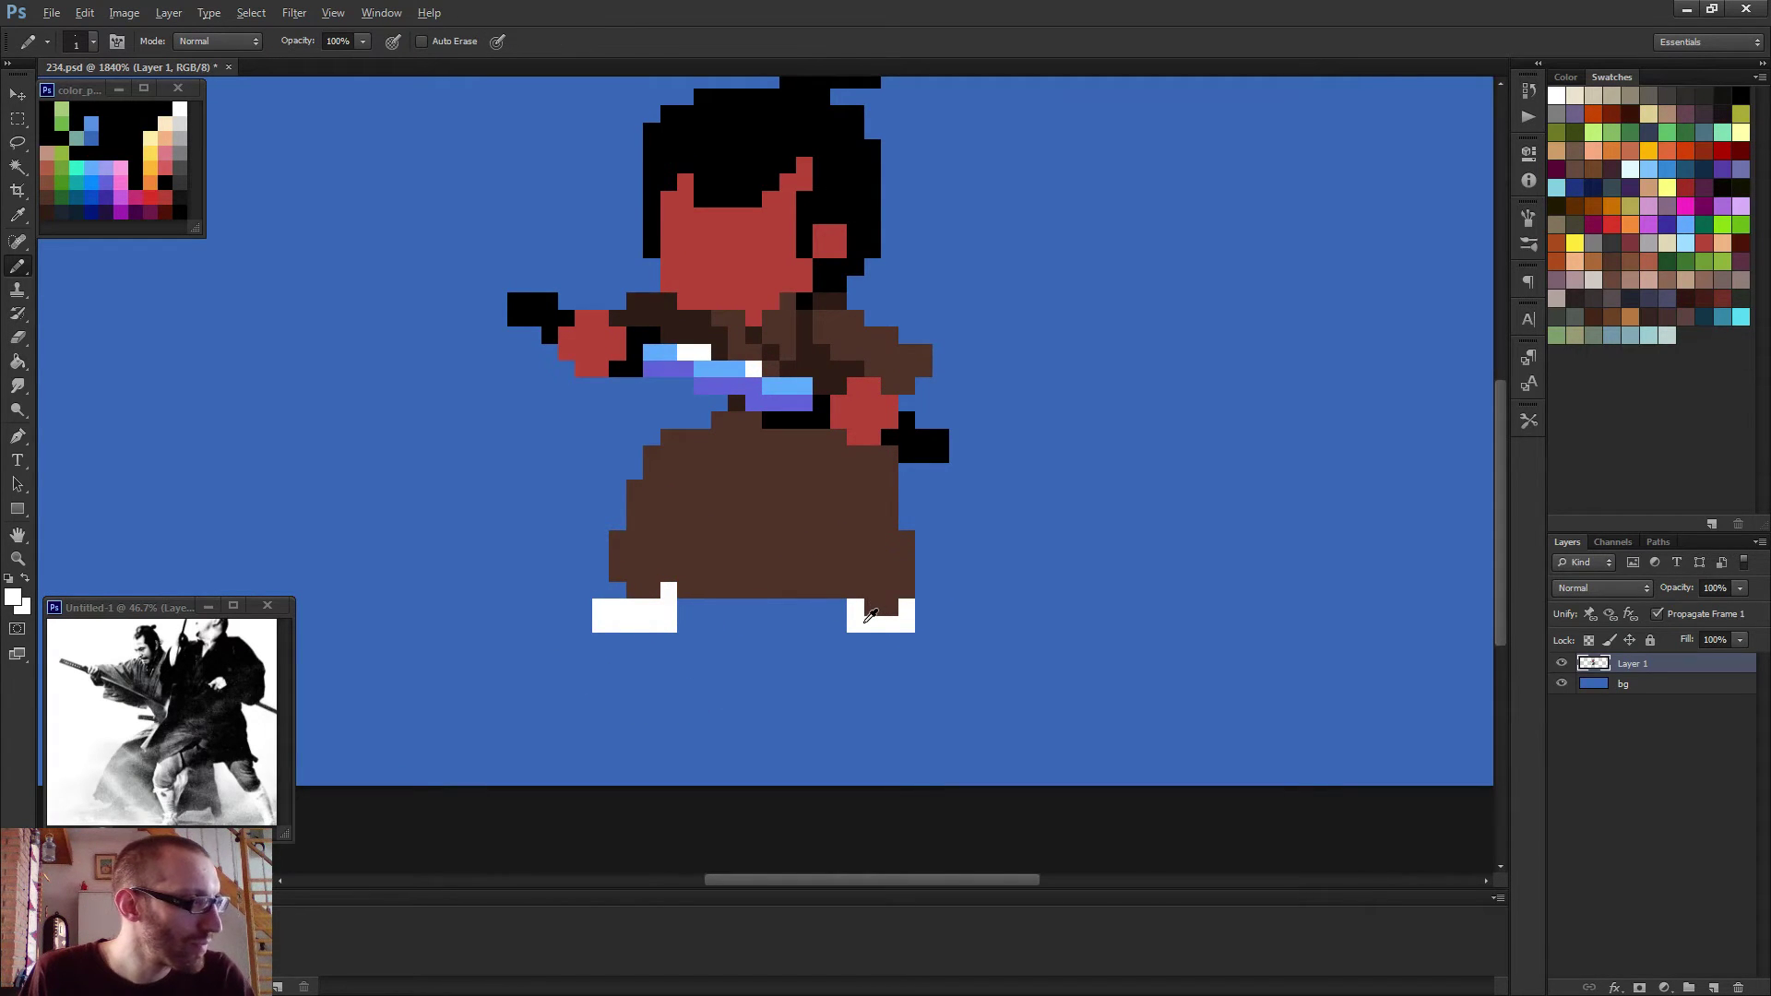
pyautogui.moveTo(853, 640); pyautogui.dragTo(908, 640)
pyautogui.moveTo(673, 641)
pyautogui.mouseDown()
pyautogui.moveTo(597, 639)
pyautogui.moveTo(611, 607)
pyautogui.moveTo(661, 608)
pyautogui.mouseUp()
pyautogui.press('e')
pyautogui.press('b')
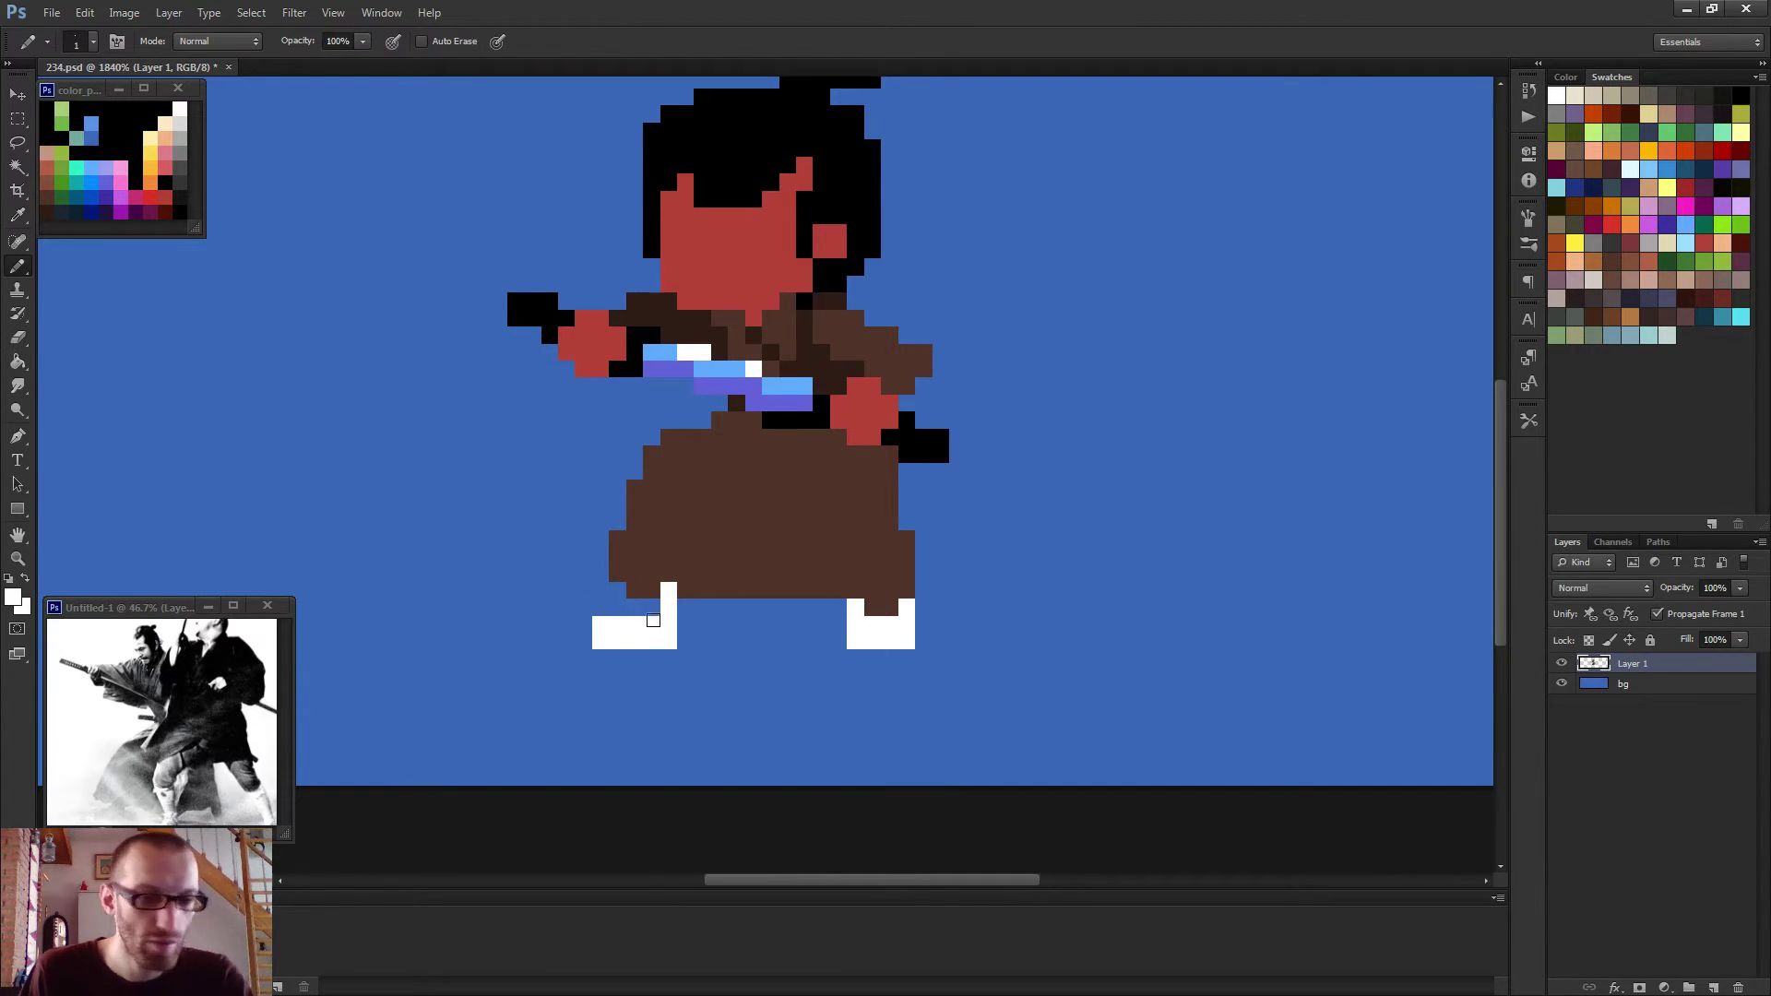
pyautogui.scroll(-2, 690, 677)
pyautogui.scroll(-4, 690, 677)
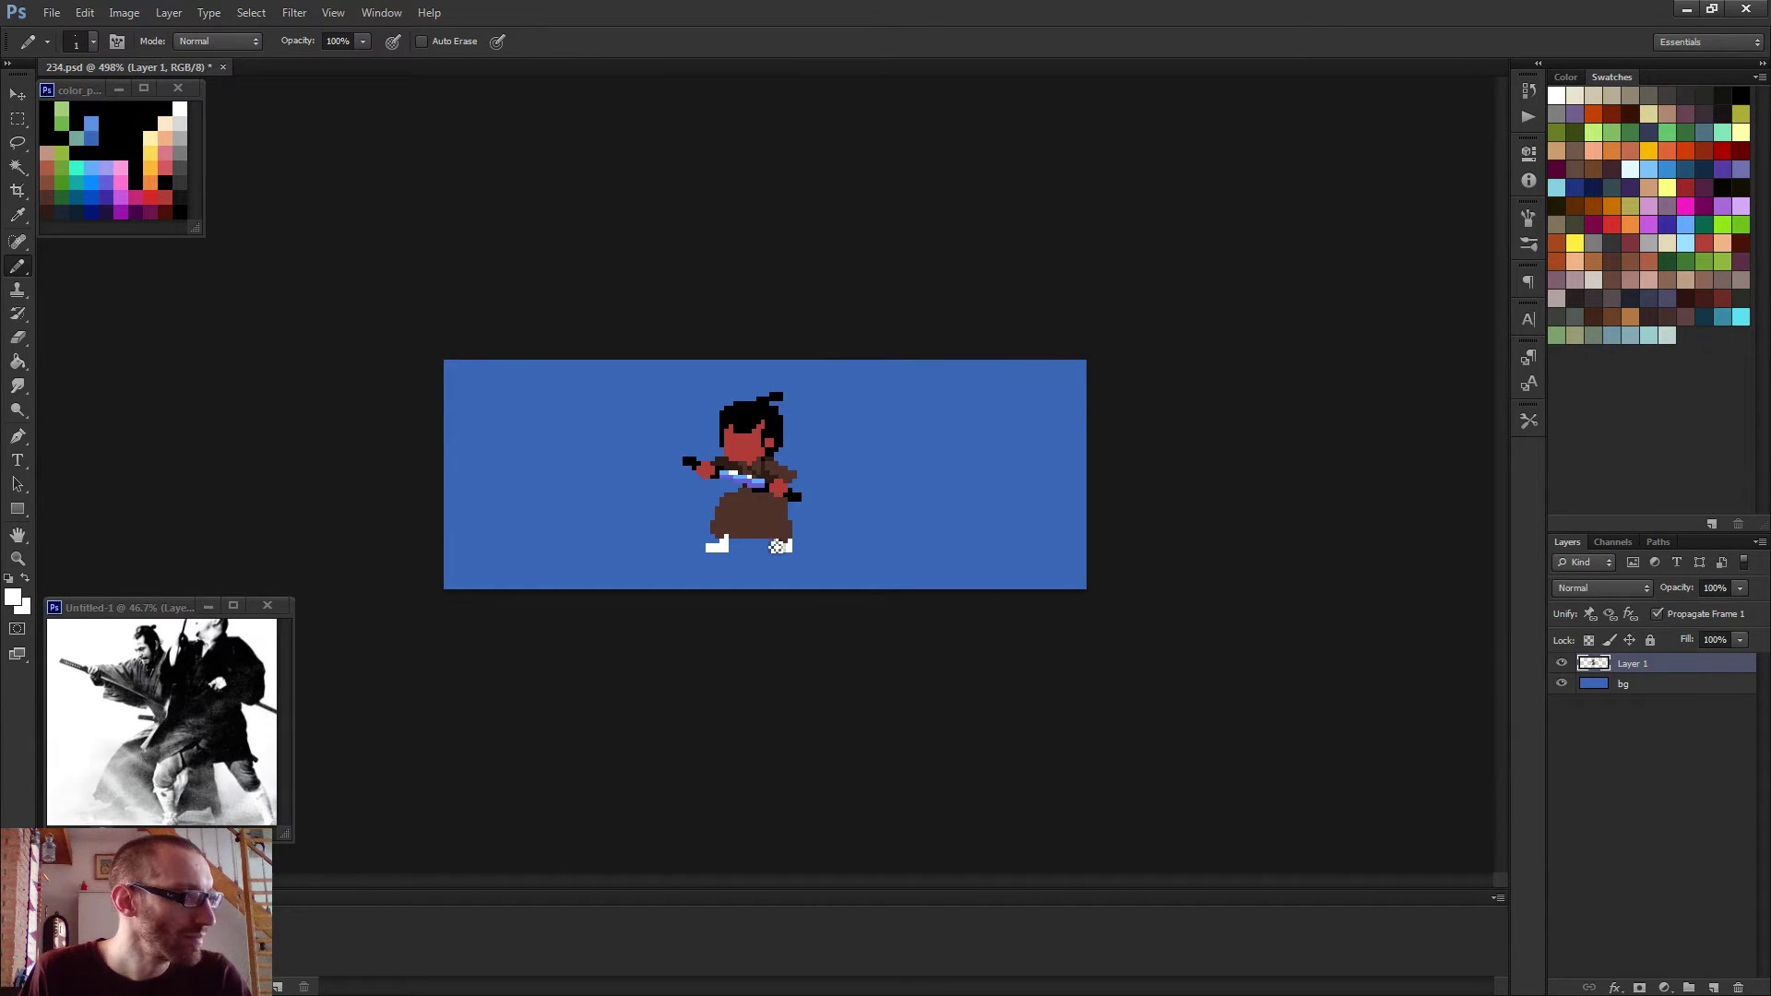
pyautogui.scroll(2, 777, 549)
# Select the samurai's left leg and nudge it sideways to adjust its spacing.
pyautogui.press('m')
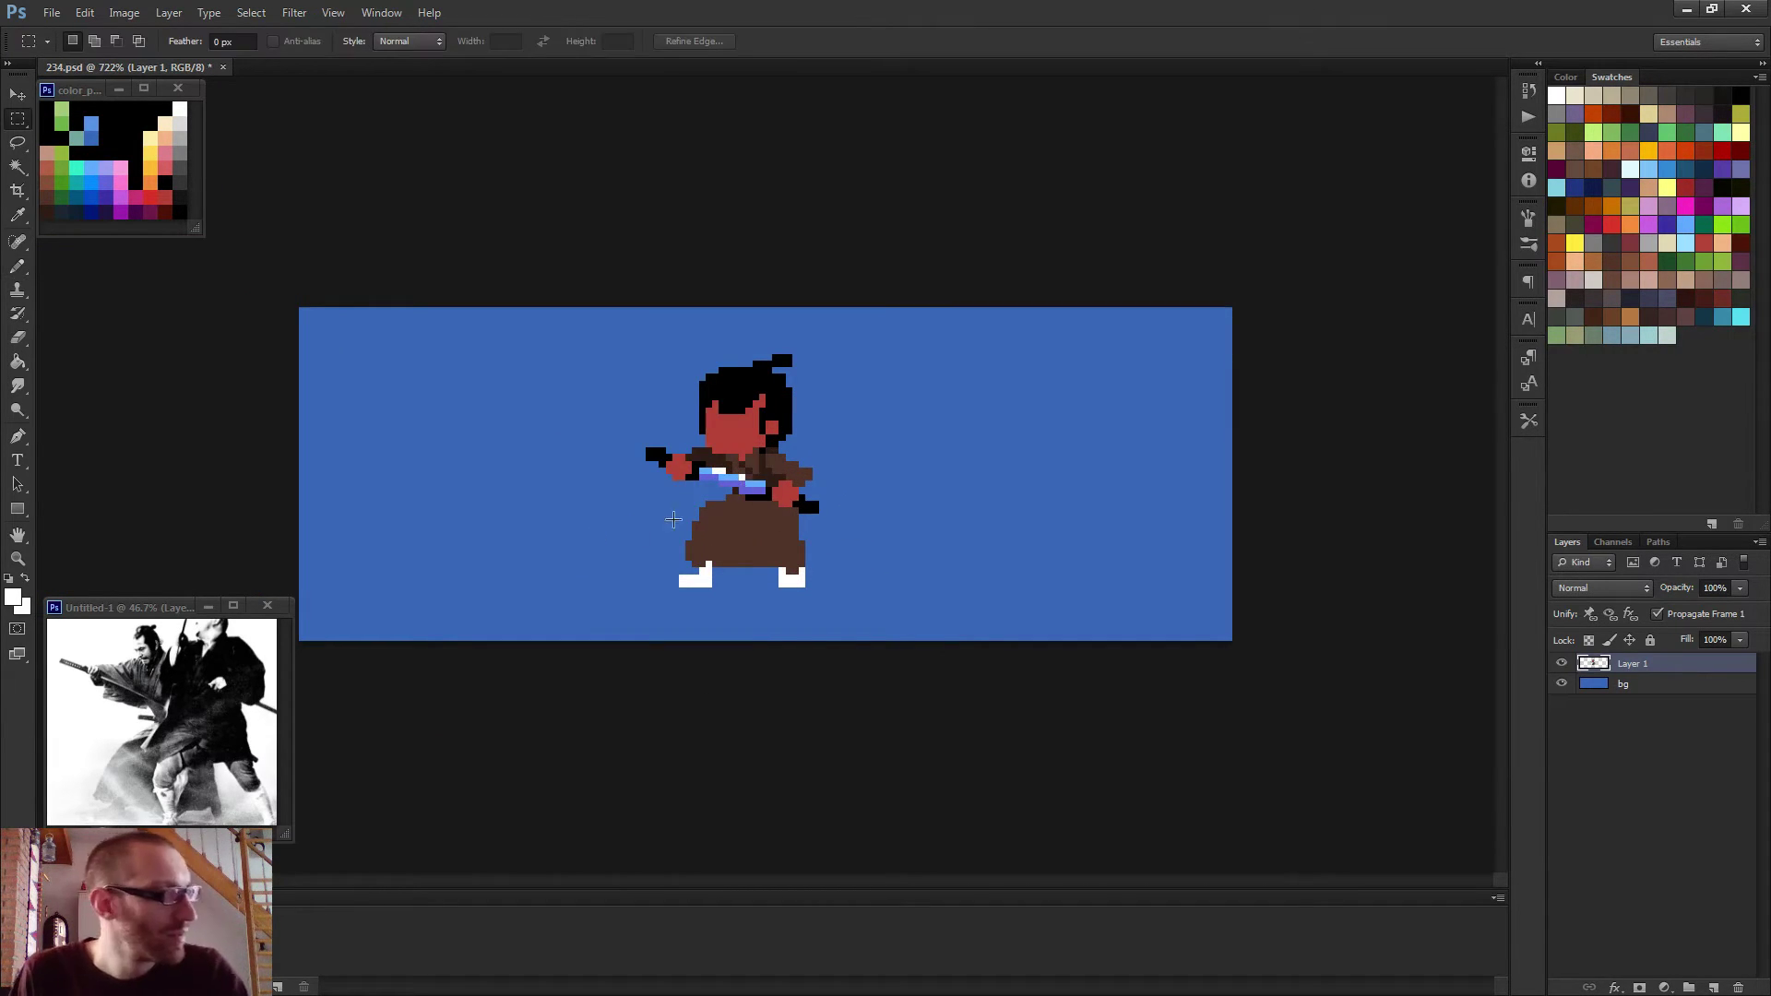
pyautogui.moveTo(670, 506); pyautogui.dragTo(746, 364)
pyautogui.click(797, 593)
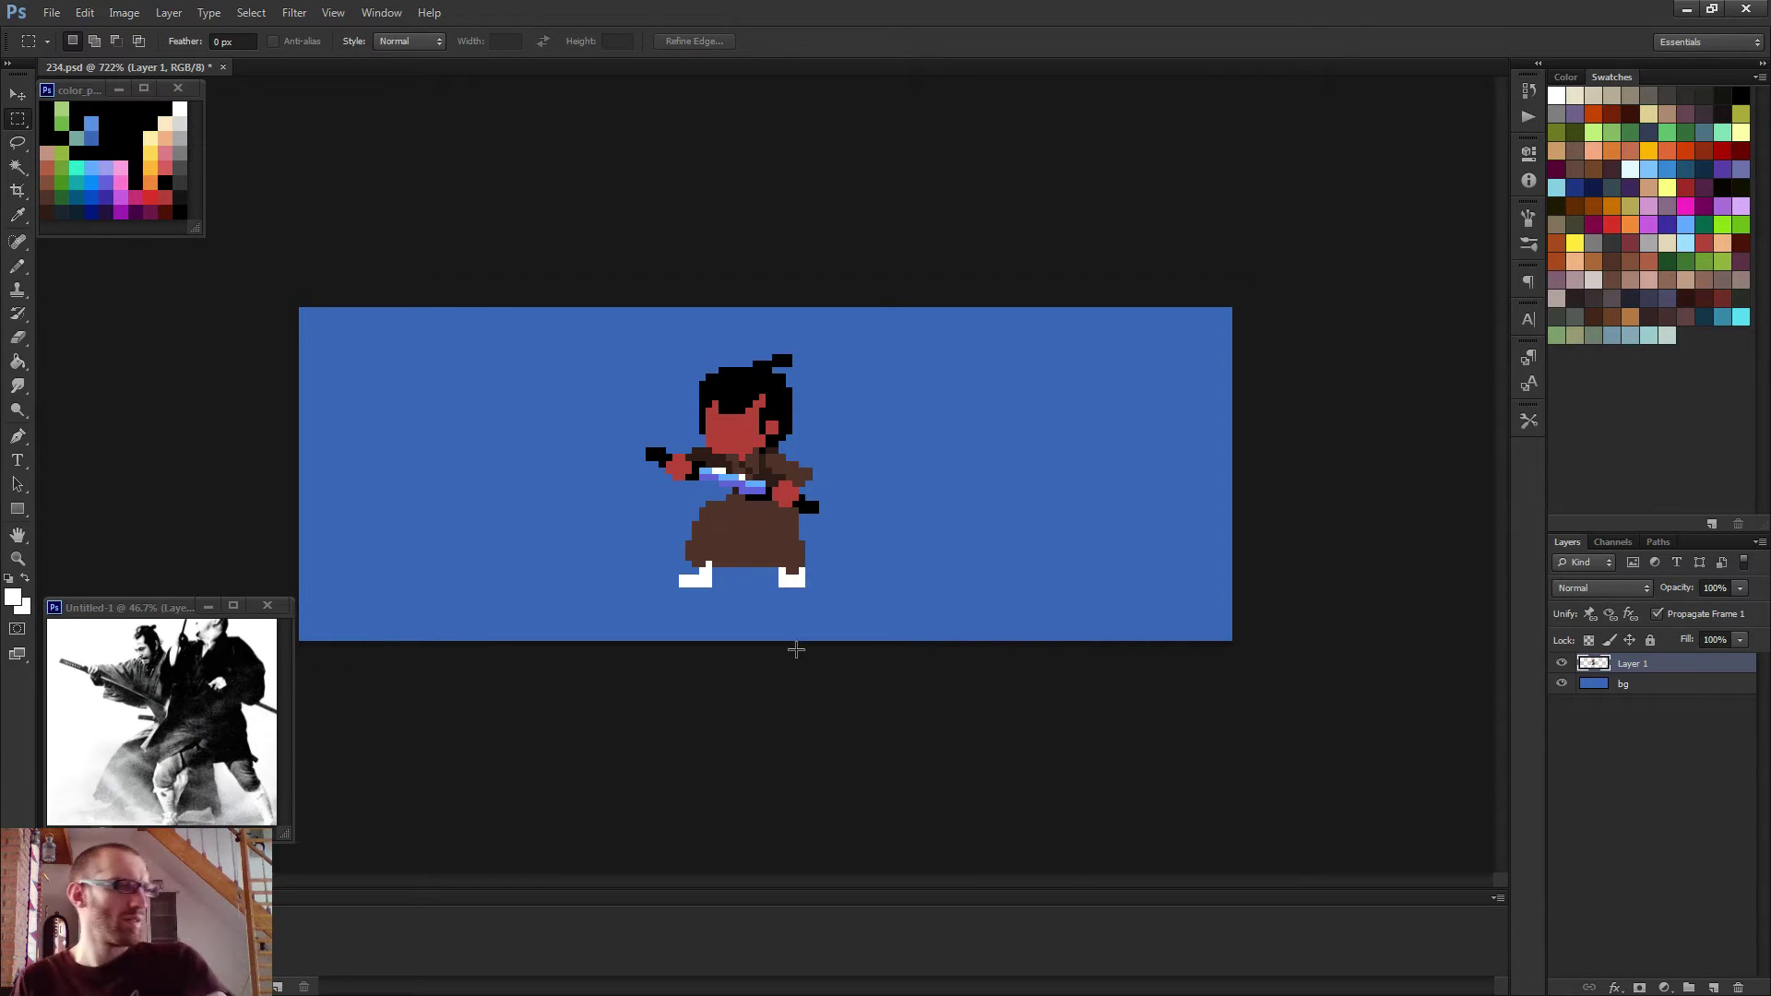
pyautogui.hotkey('ctrl', '+')
pyautogui.moveTo(589, 483); pyautogui.dragTo(730, 671)
pyautogui.press('v')
pyautogui.press('Right')
pyautogui.press('Right')
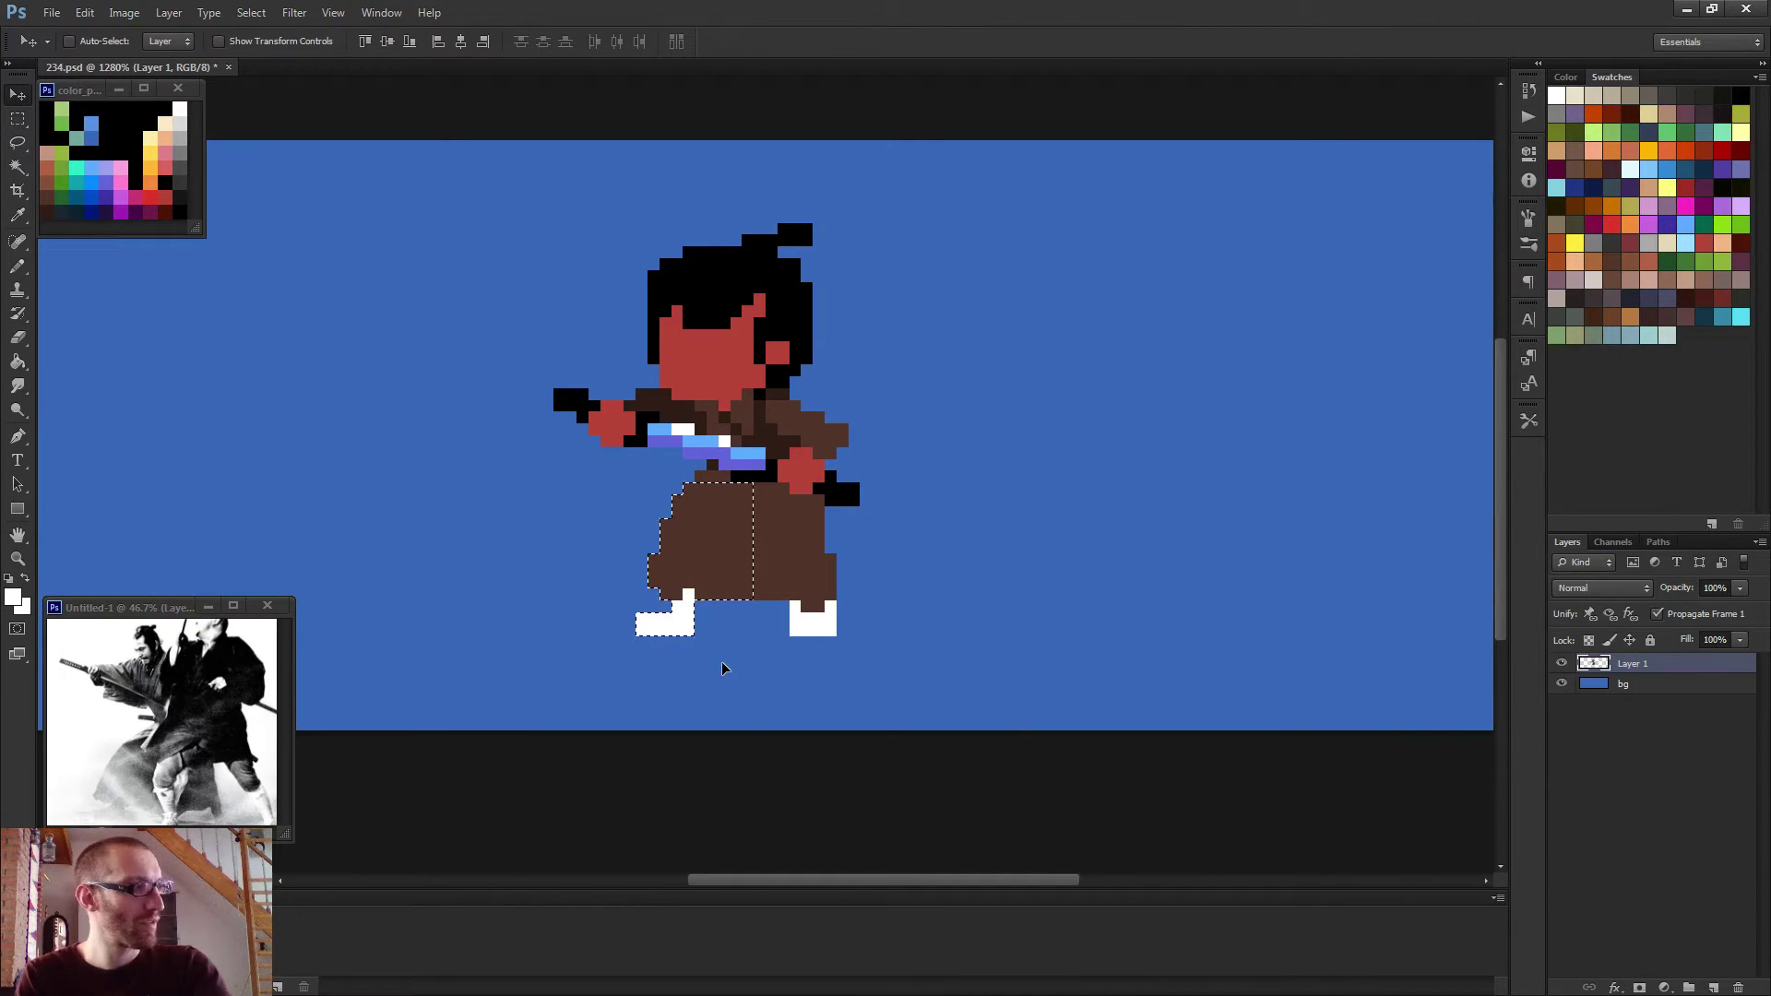
pyautogui.press('Left')
pyautogui.press('Left')
pyautogui.press('Left')
pyautogui.press('Left')
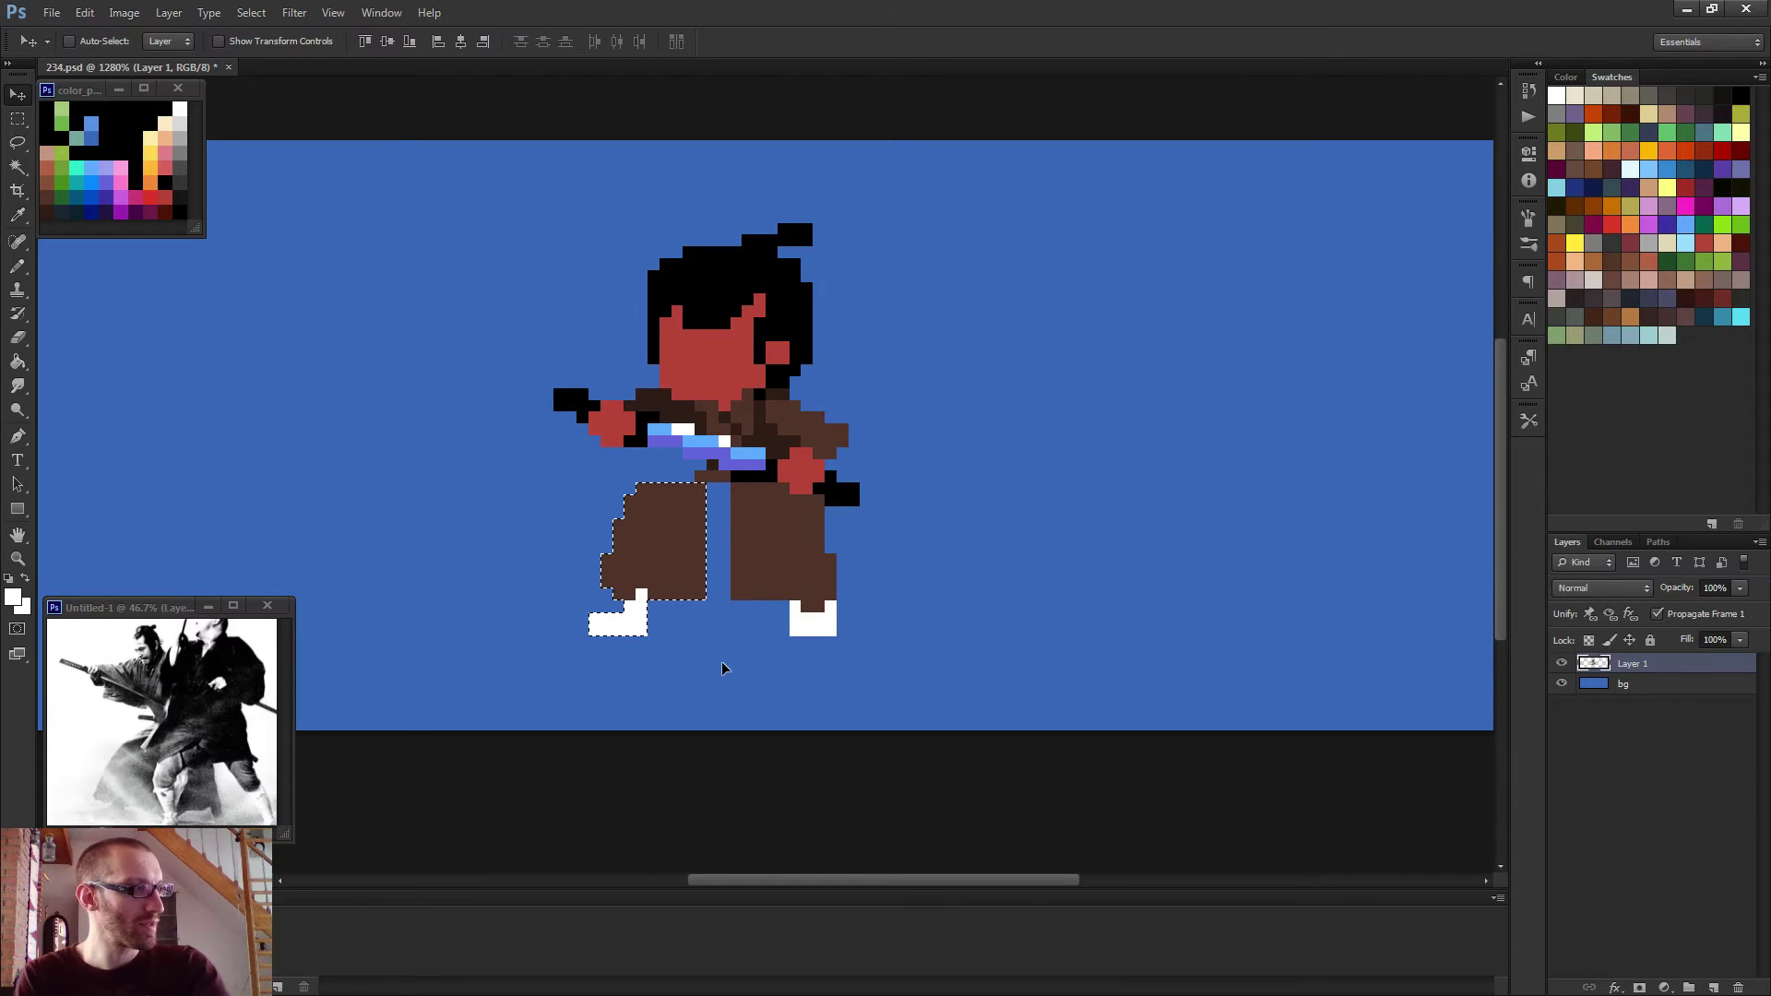
pyautogui.press('Right')
pyautogui.press('Right')
pyautogui.press('Left')
pyautogui.press('Left')
pyautogui.scroll(-3, 721, 661)
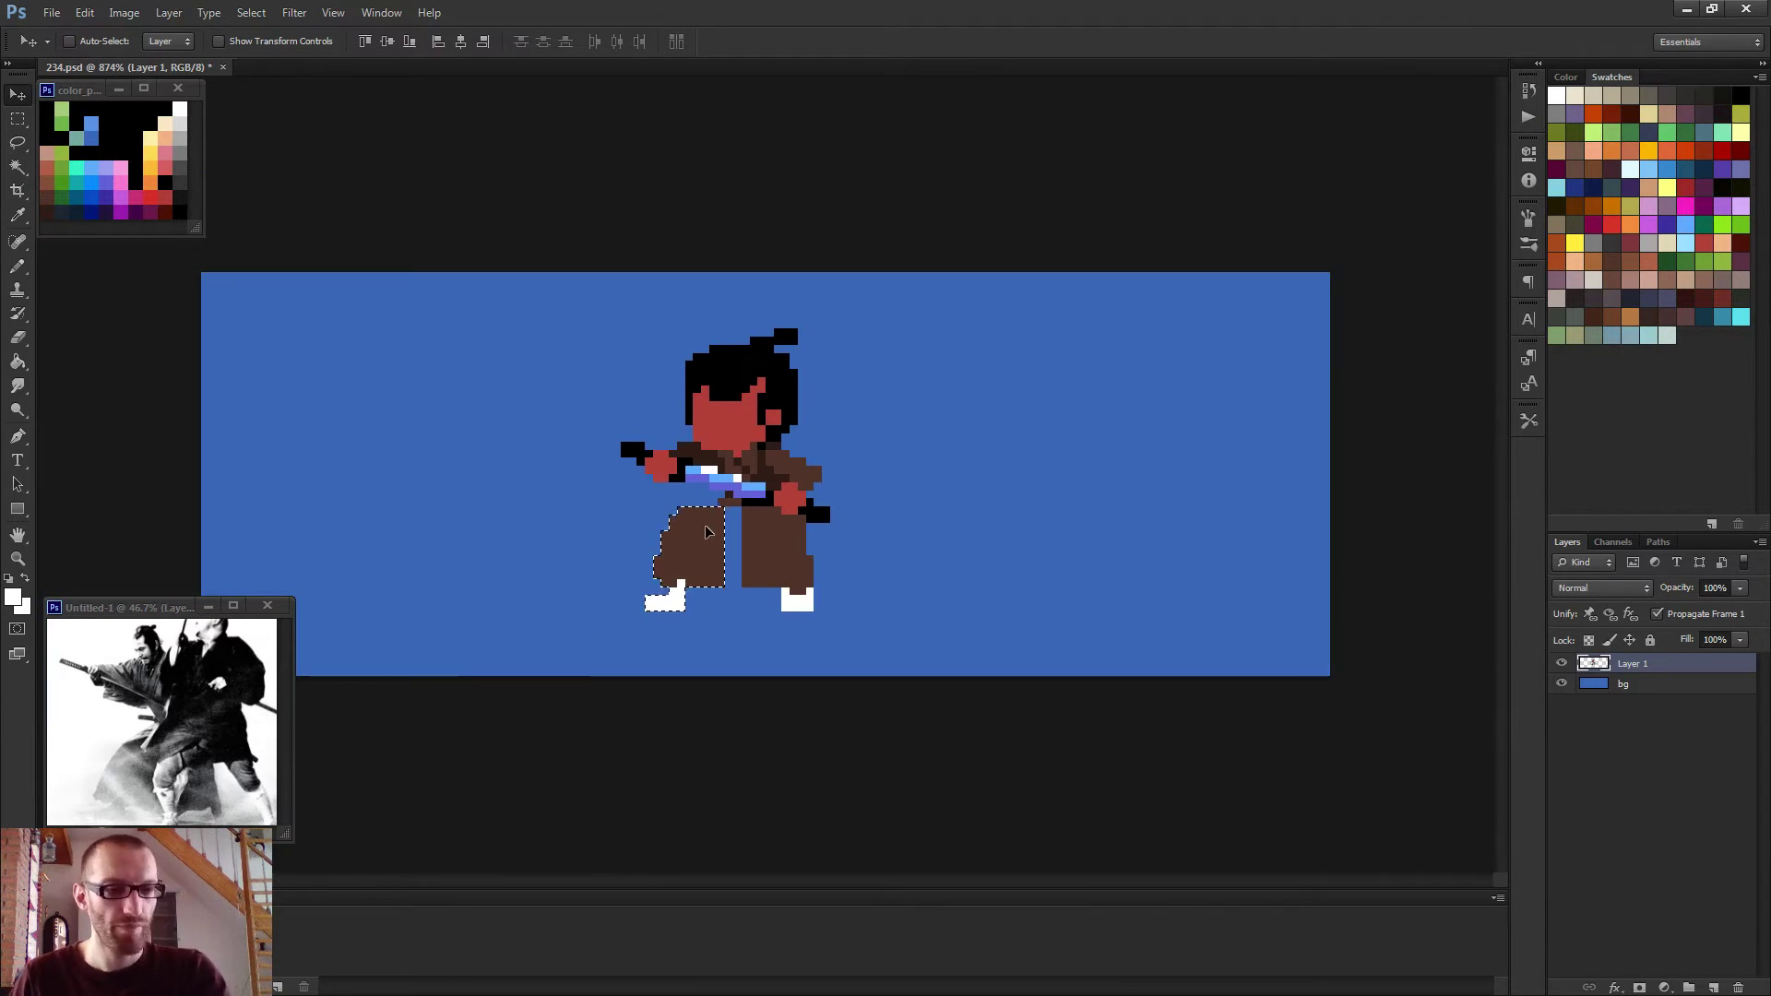
pyautogui.press('Right')
pyautogui.press('Right')
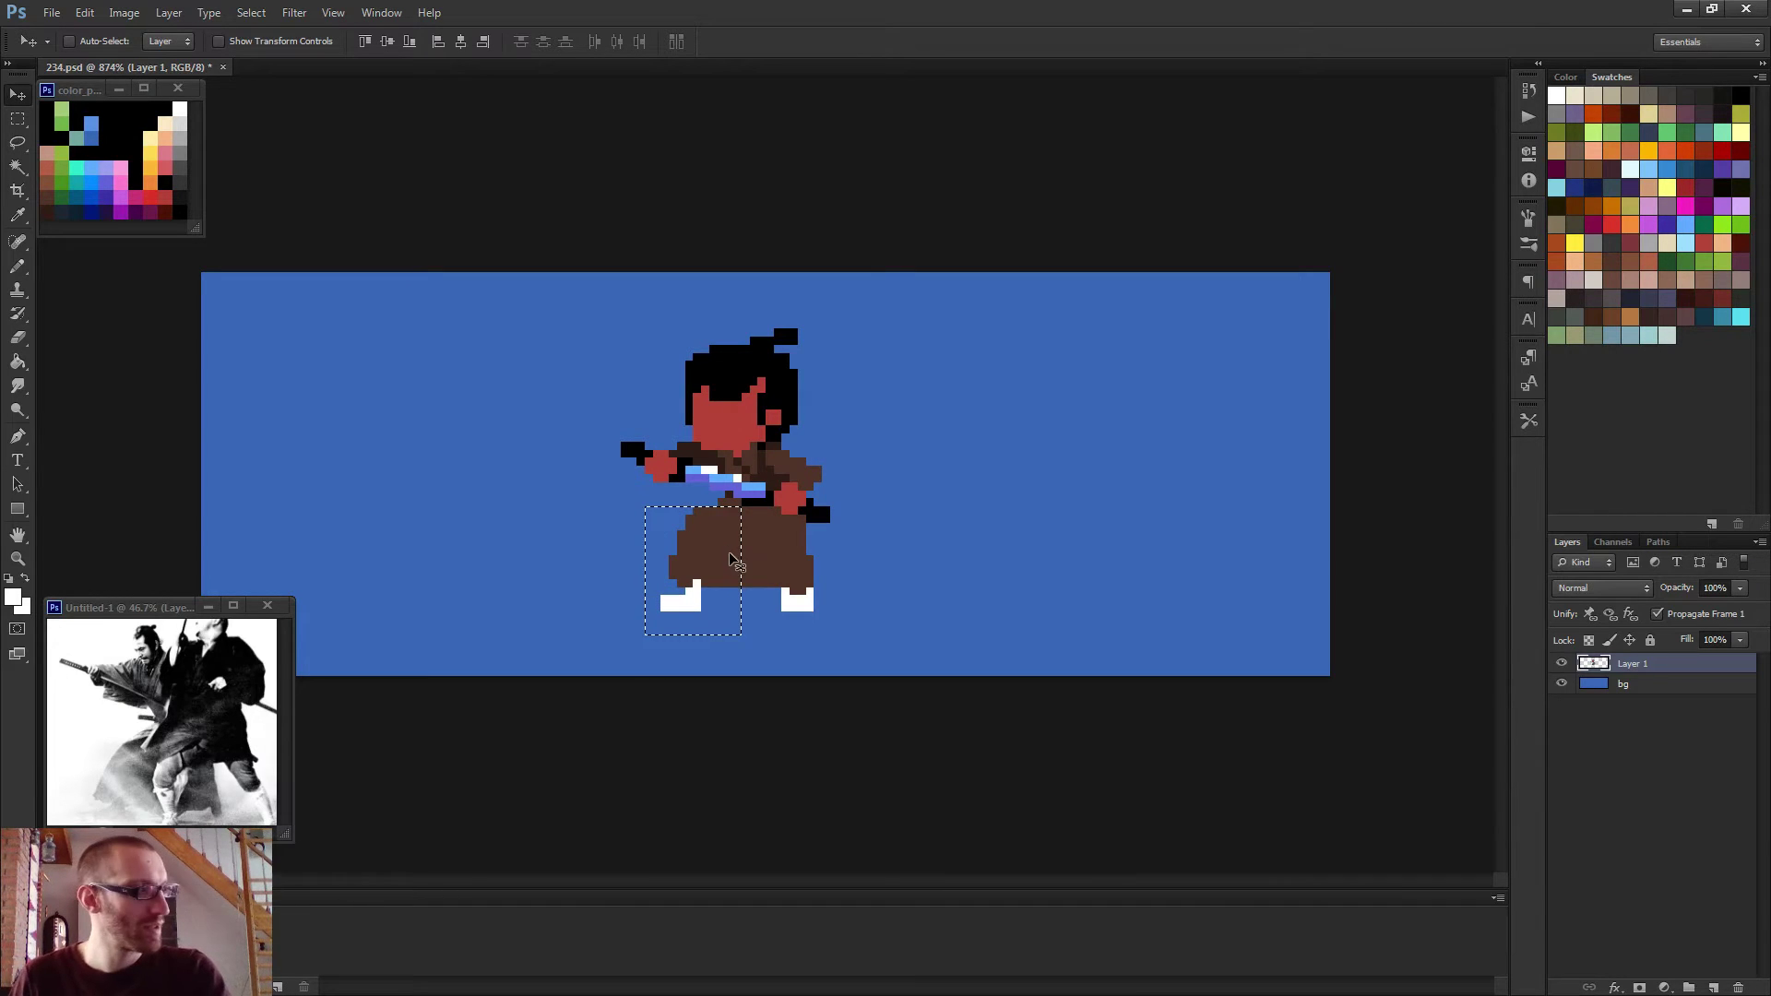
pyautogui.hotkey('ctrl', 'd')
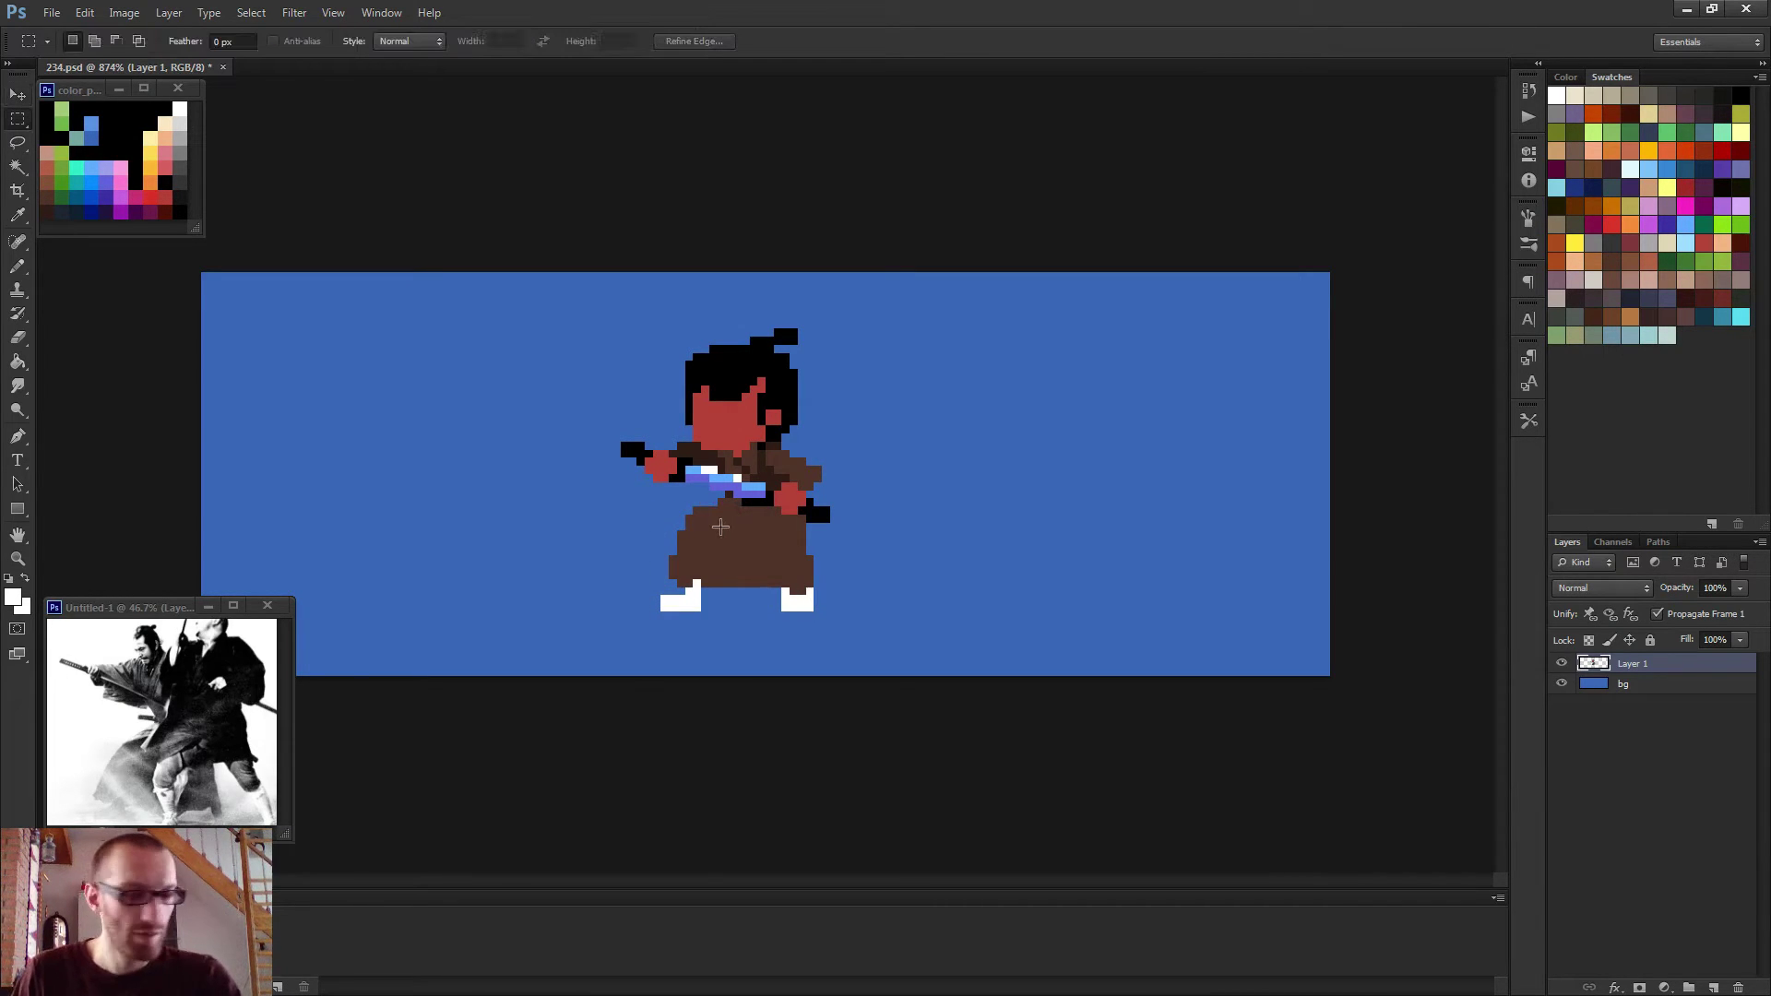
# Erase and redraw the robe's upper-left edge in brown, adding a corner pixel.
pyautogui.press('e')
pyautogui.scroll(5, 699, 545)
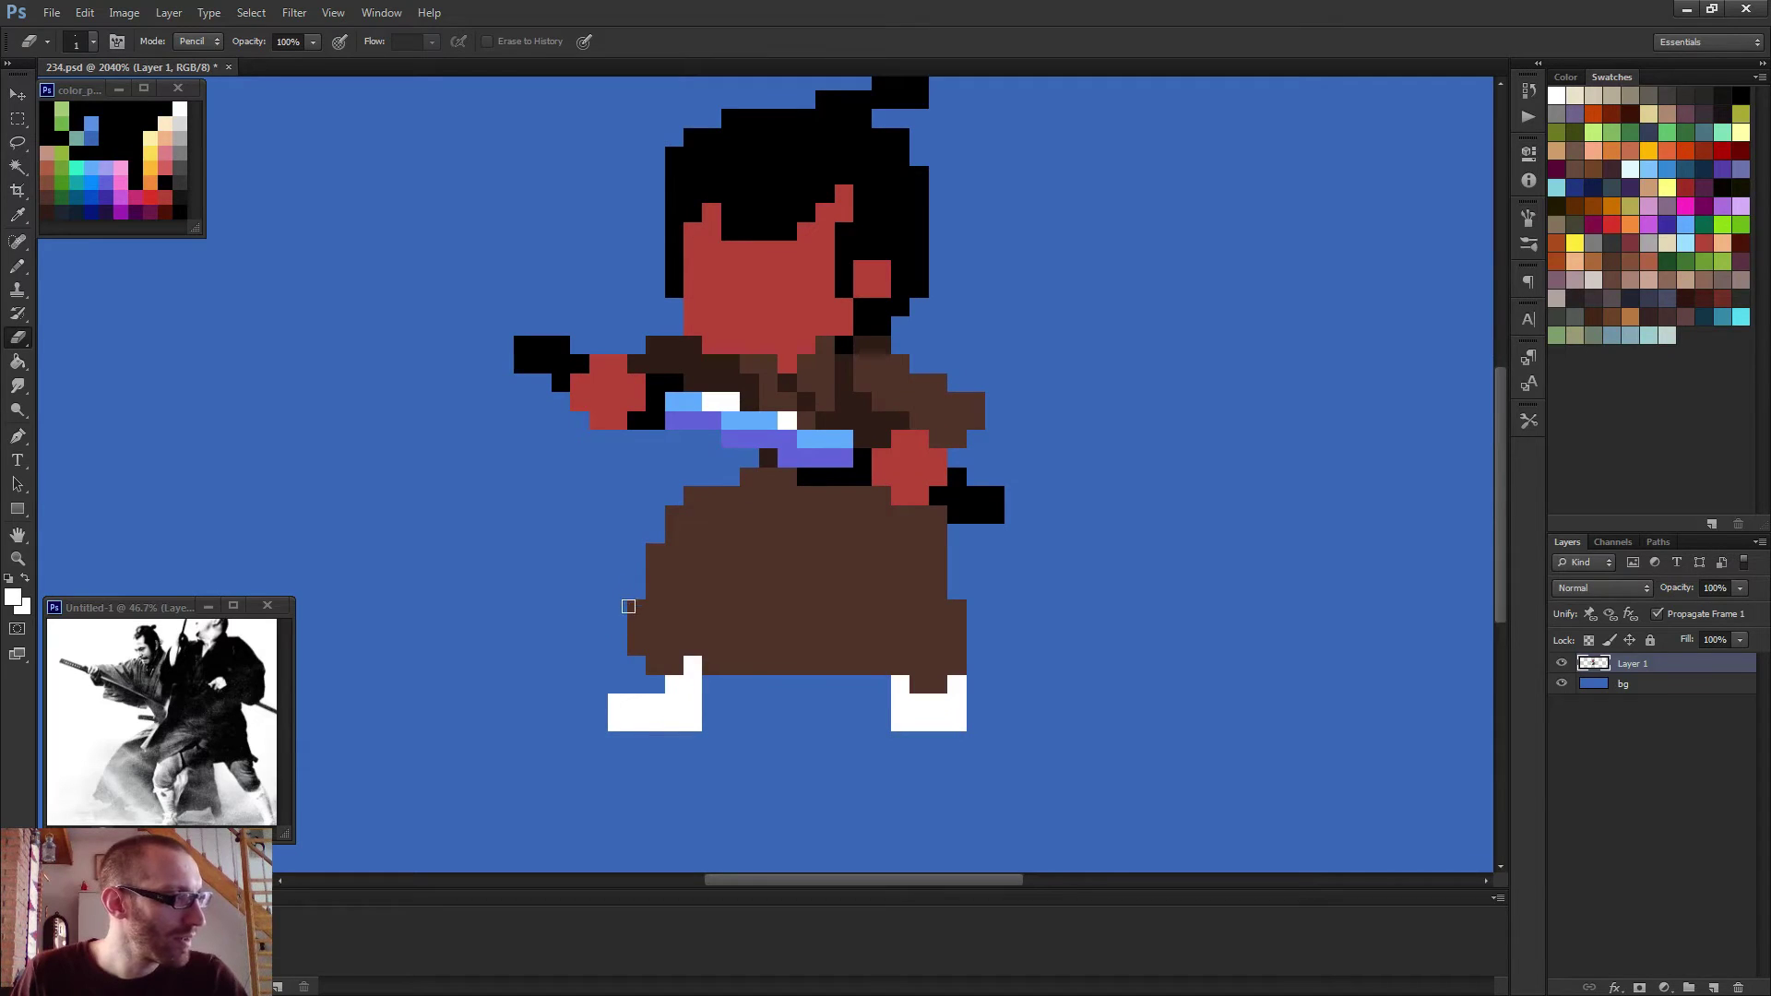
pyautogui.moveTo(694, 489); pyautogui.dragTo(646, 540)
pyautogui.press('b')
pyautogui.keyDown('alt'); pyautogui.click(666, 588); pyautogui.keyUp('alt')
pyautogui.moveTo(673, 524); pyautogui.dragTo(657, 583)
pyautogui.click(691, 511)
pyautogui.scroll(-5, 784, 535)
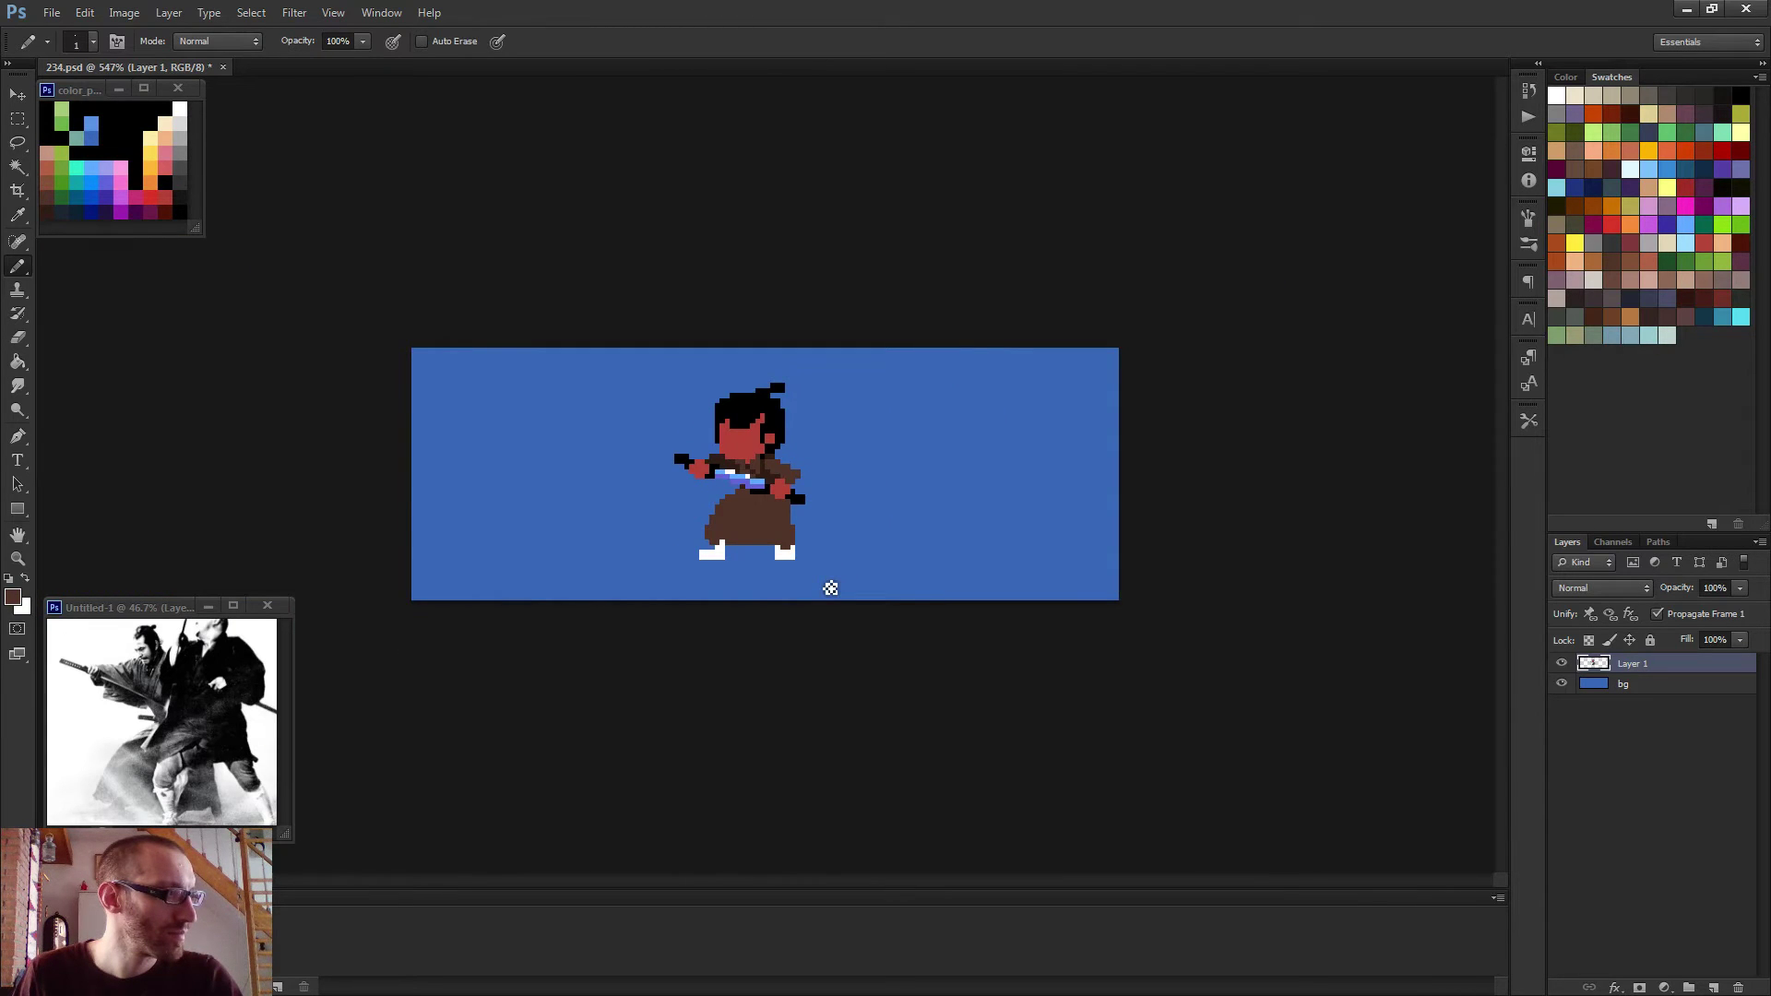
pyautogui.scroll(4, 739, 577)
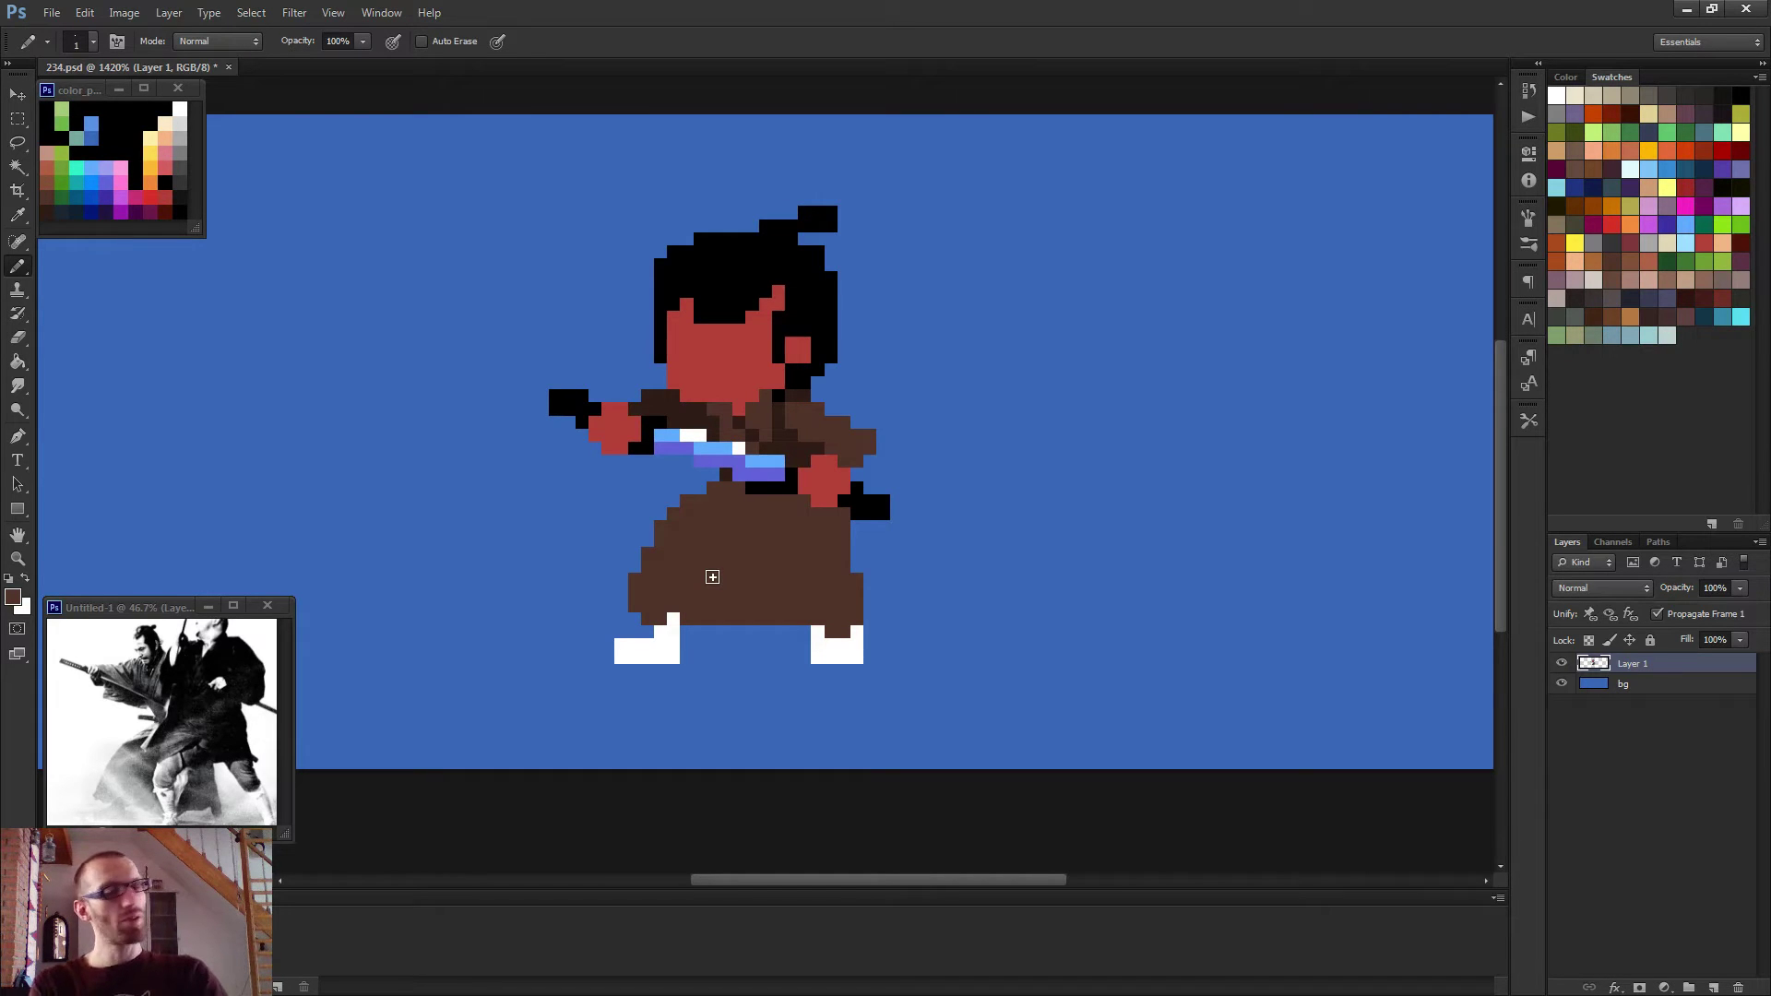
pyautogui.press('m')
pyautogui.scroll(2, 706, 563)
# Select the robe and right leg and nudge them a pixel left.
pyautogui.moveTo(572, 444)
pyautogui.mouseDown()
pyautogui.moveTo(602, 533)
pyautogui.moveTo(770, 709)
pyautogui.moveTo(880, 735)
pyautogui.mouseUp()
pyautogui.moveTo(624, 428); pyautogui.dragTo(964, 717)
pyautogui.scroll(-2, 1086, 695)
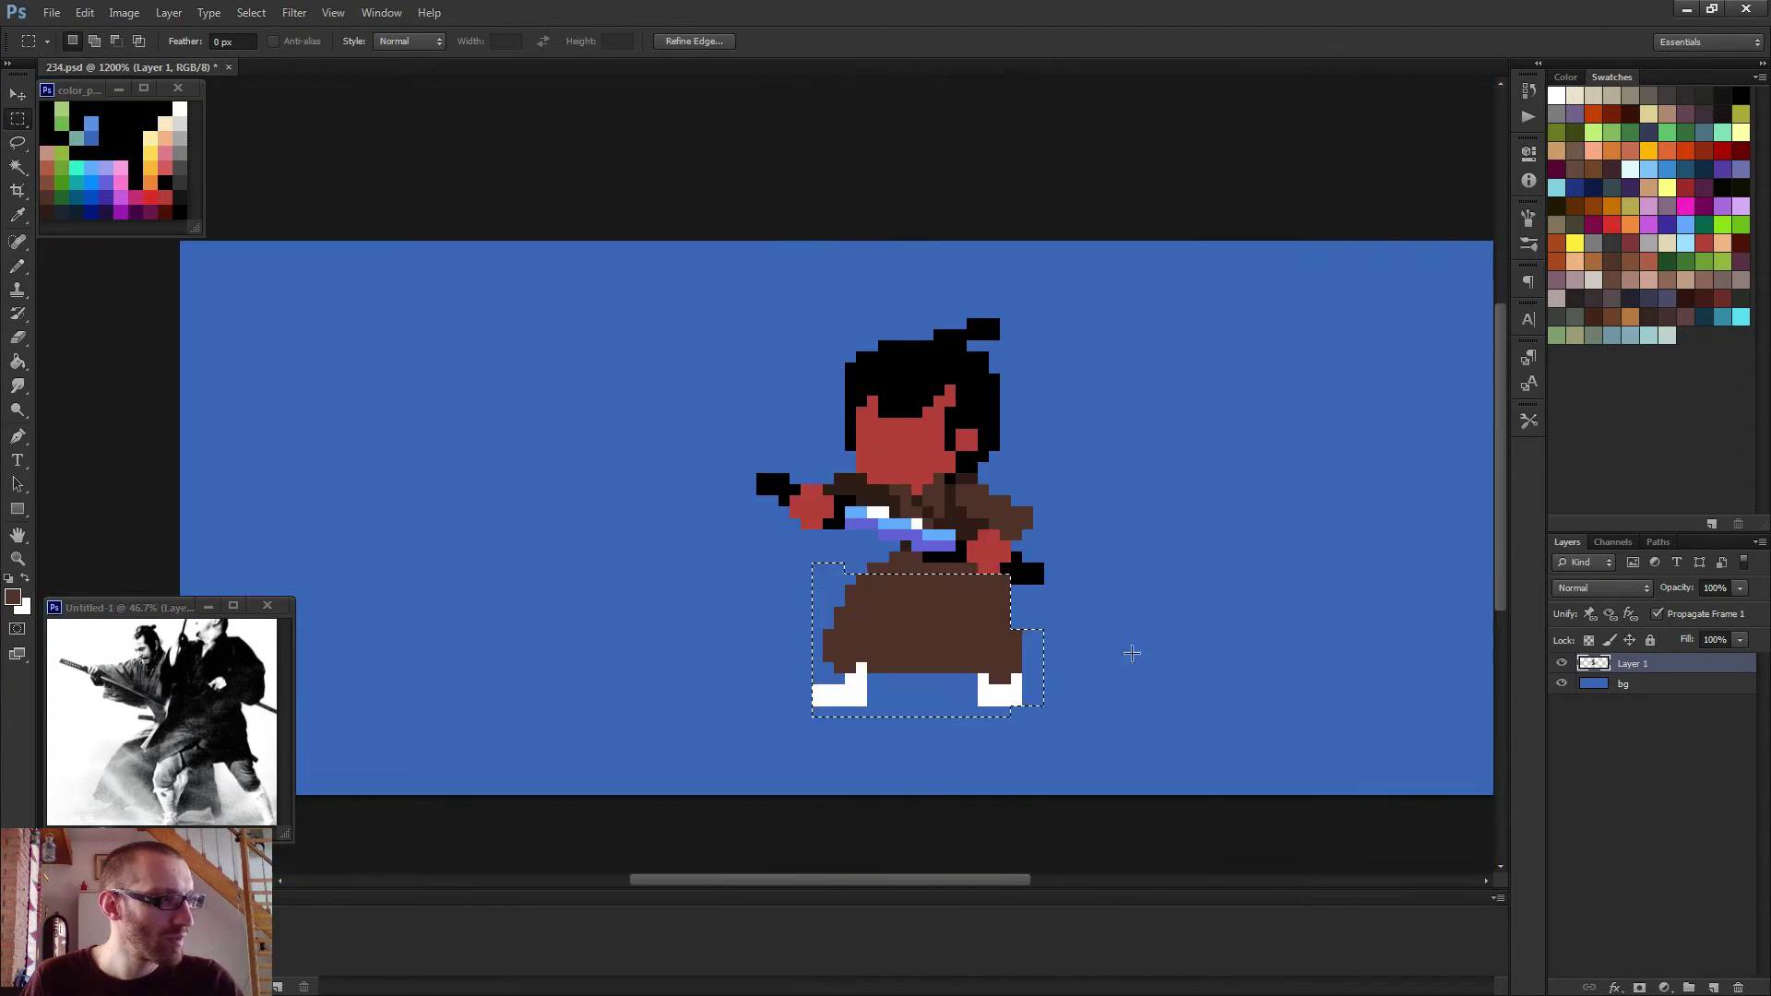
pyautogui.press('v')
pyautogui.press('Right')
pyautogui.press('Right')
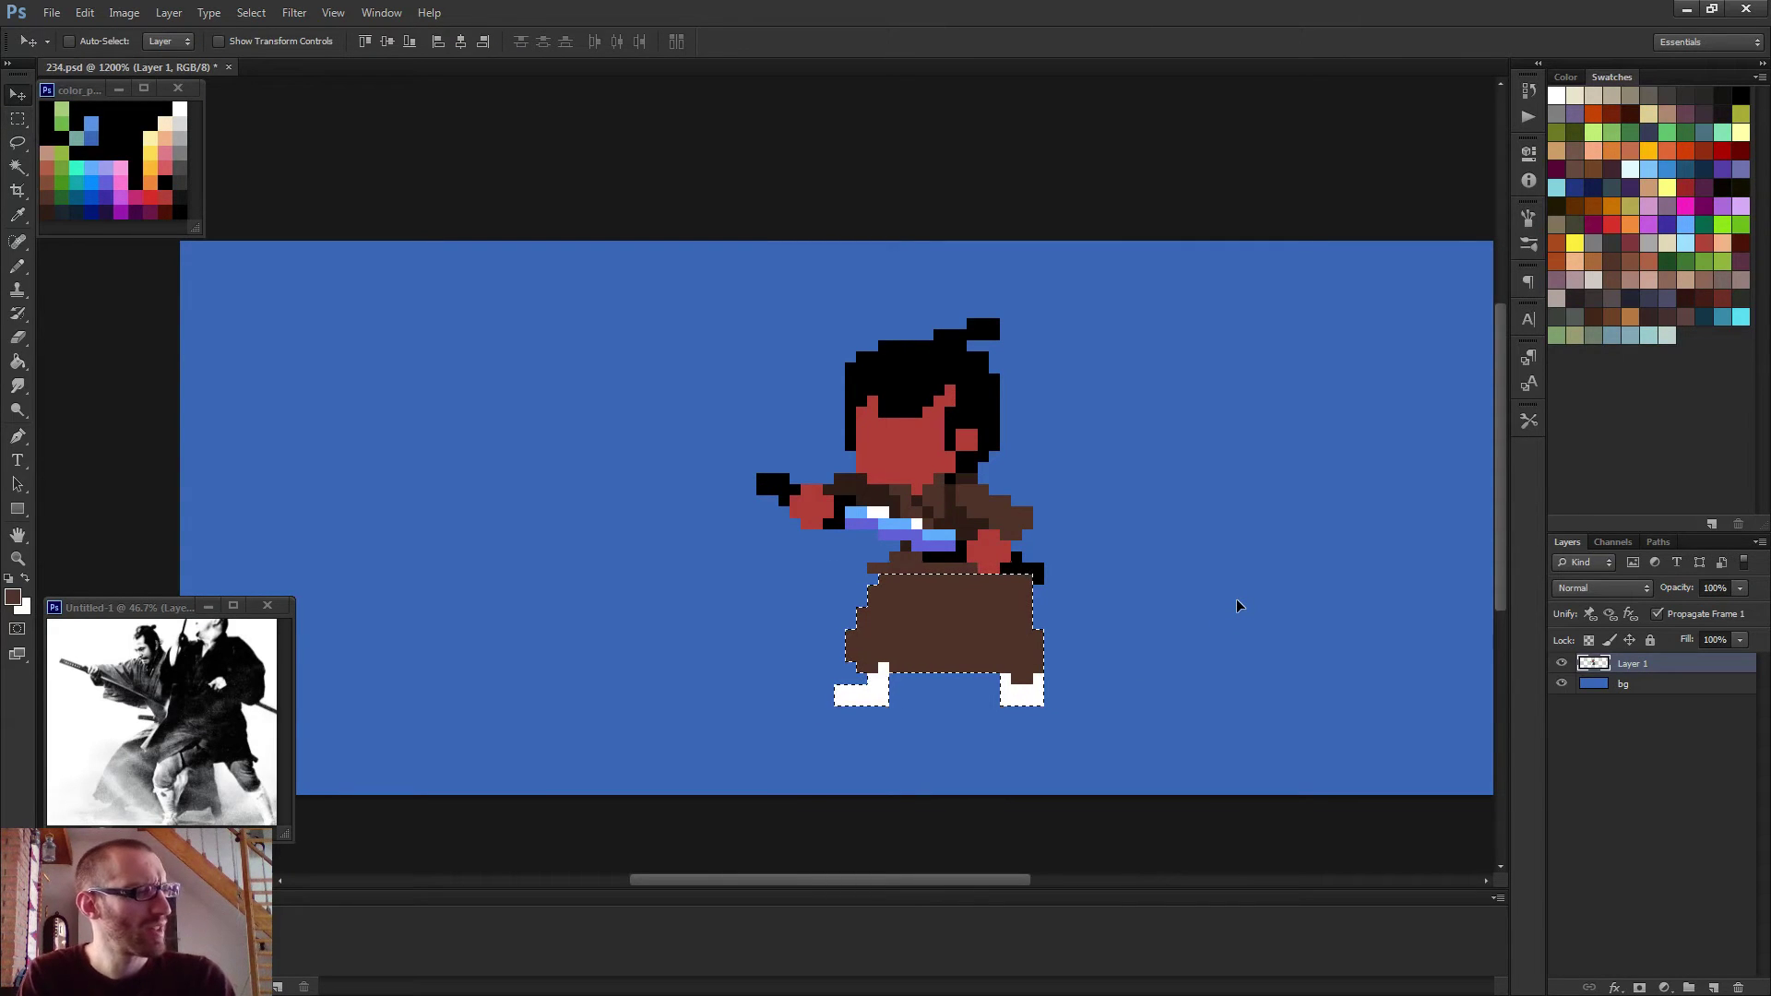
pyautogui.scroll(-2, 1033, 546)
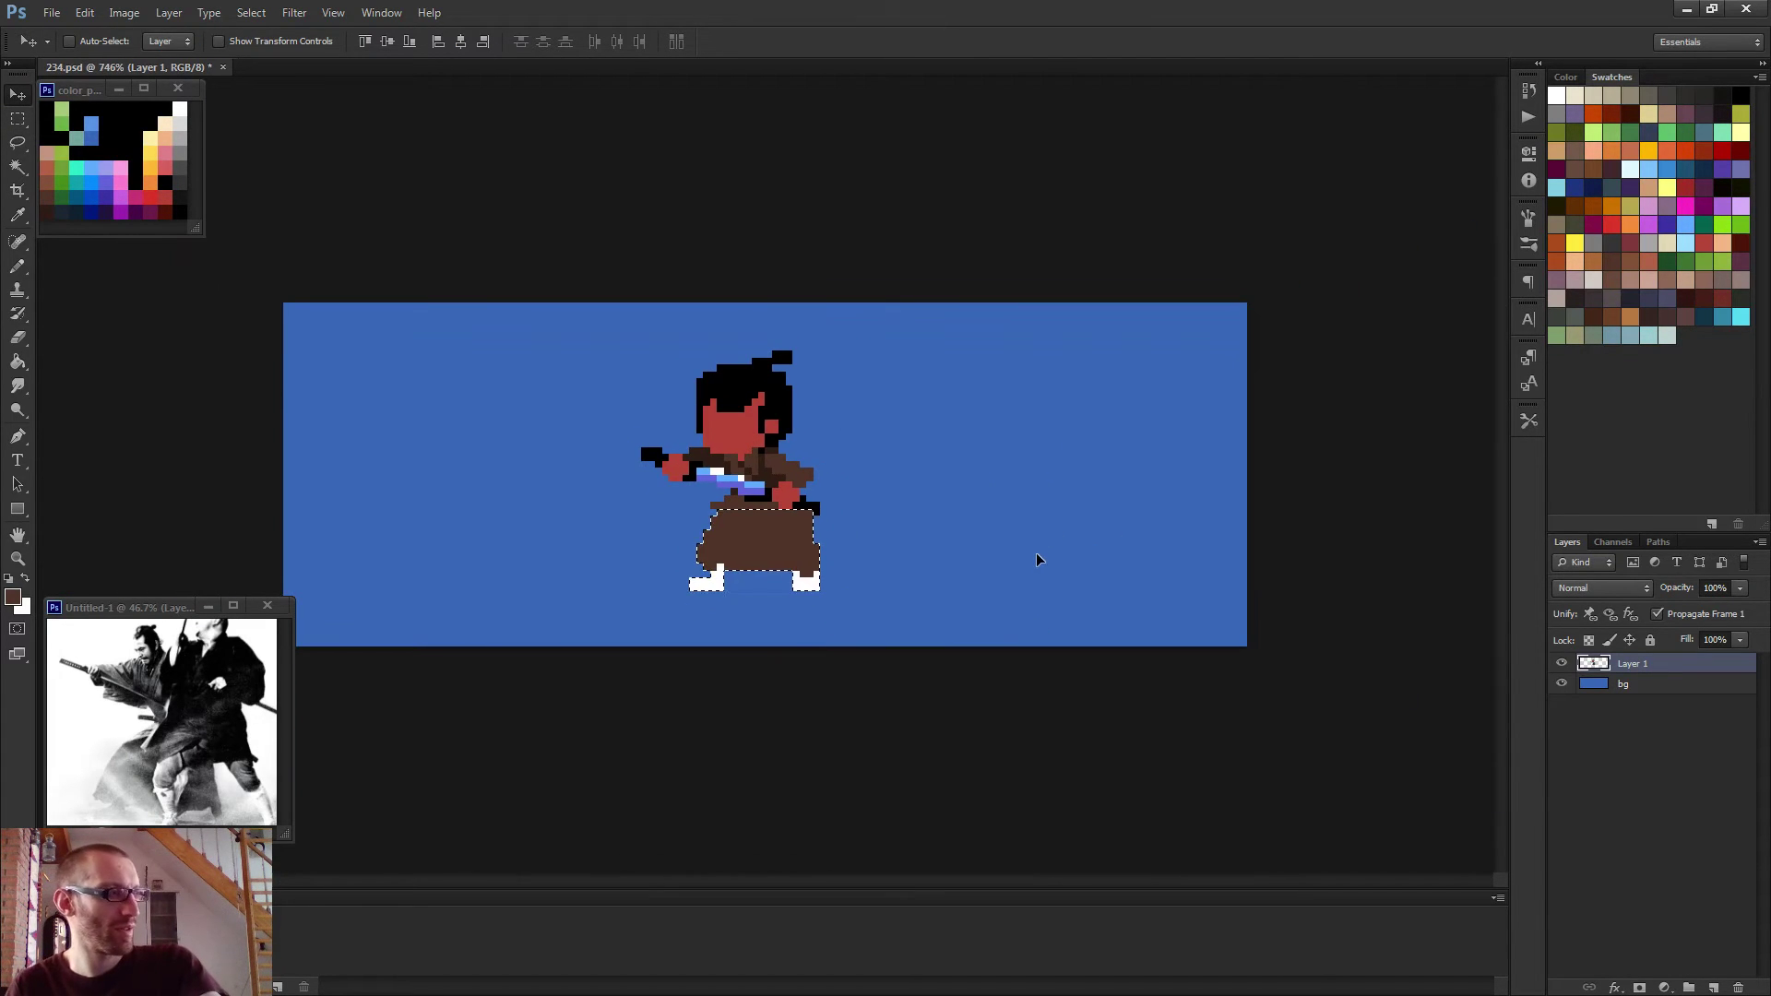
pyautogui.press('Left')
pyautogui.press('Left')
pyautogui.press('Left')
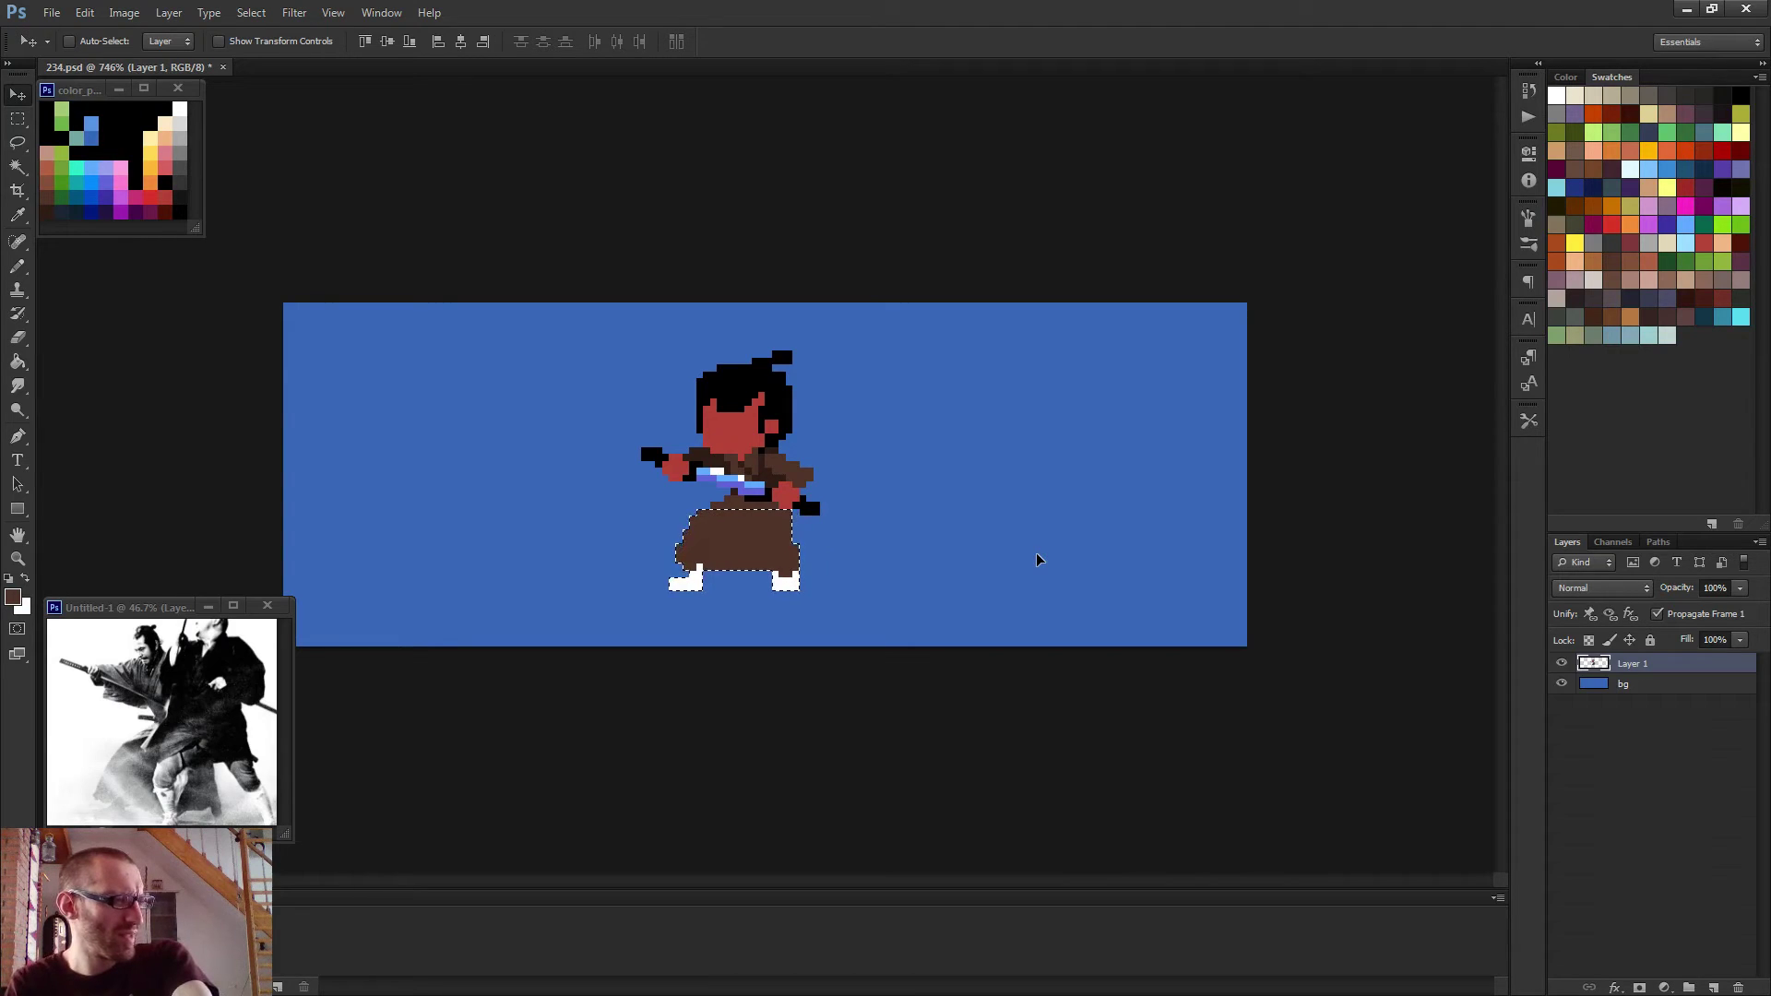
pyautogui.press('Left')
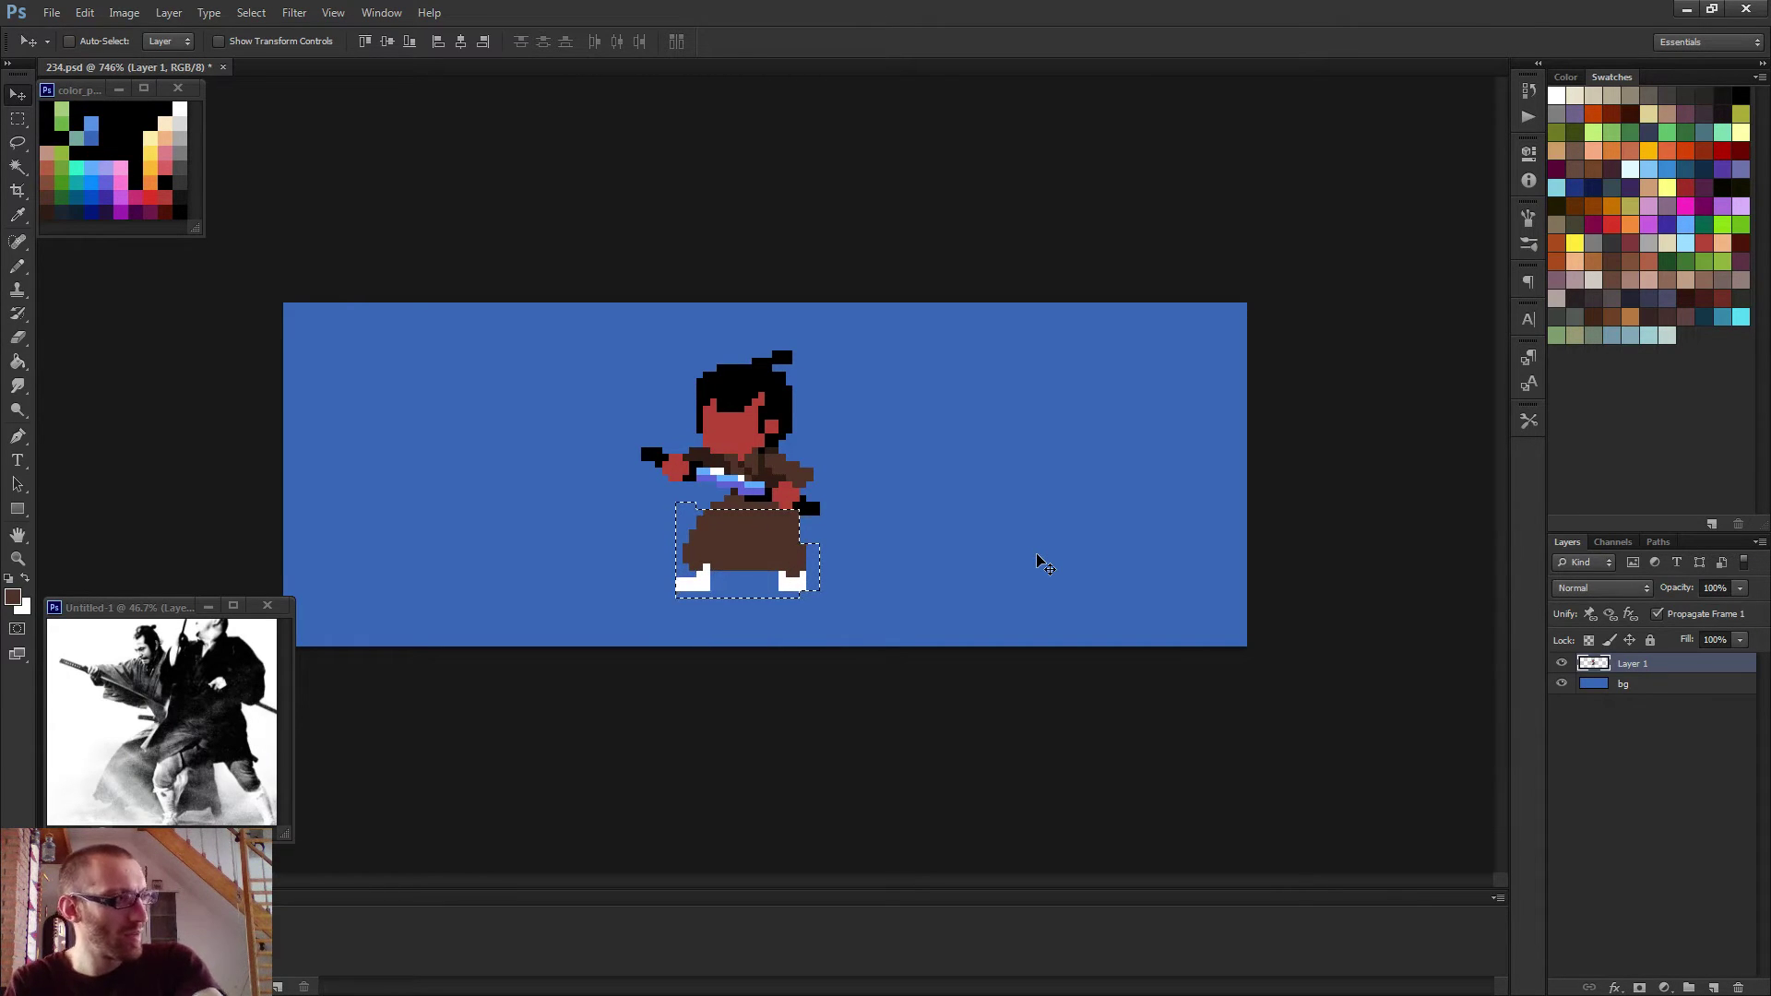
pyautogui.press('m')
pyautogui.hotkey('ctrl', 'd')
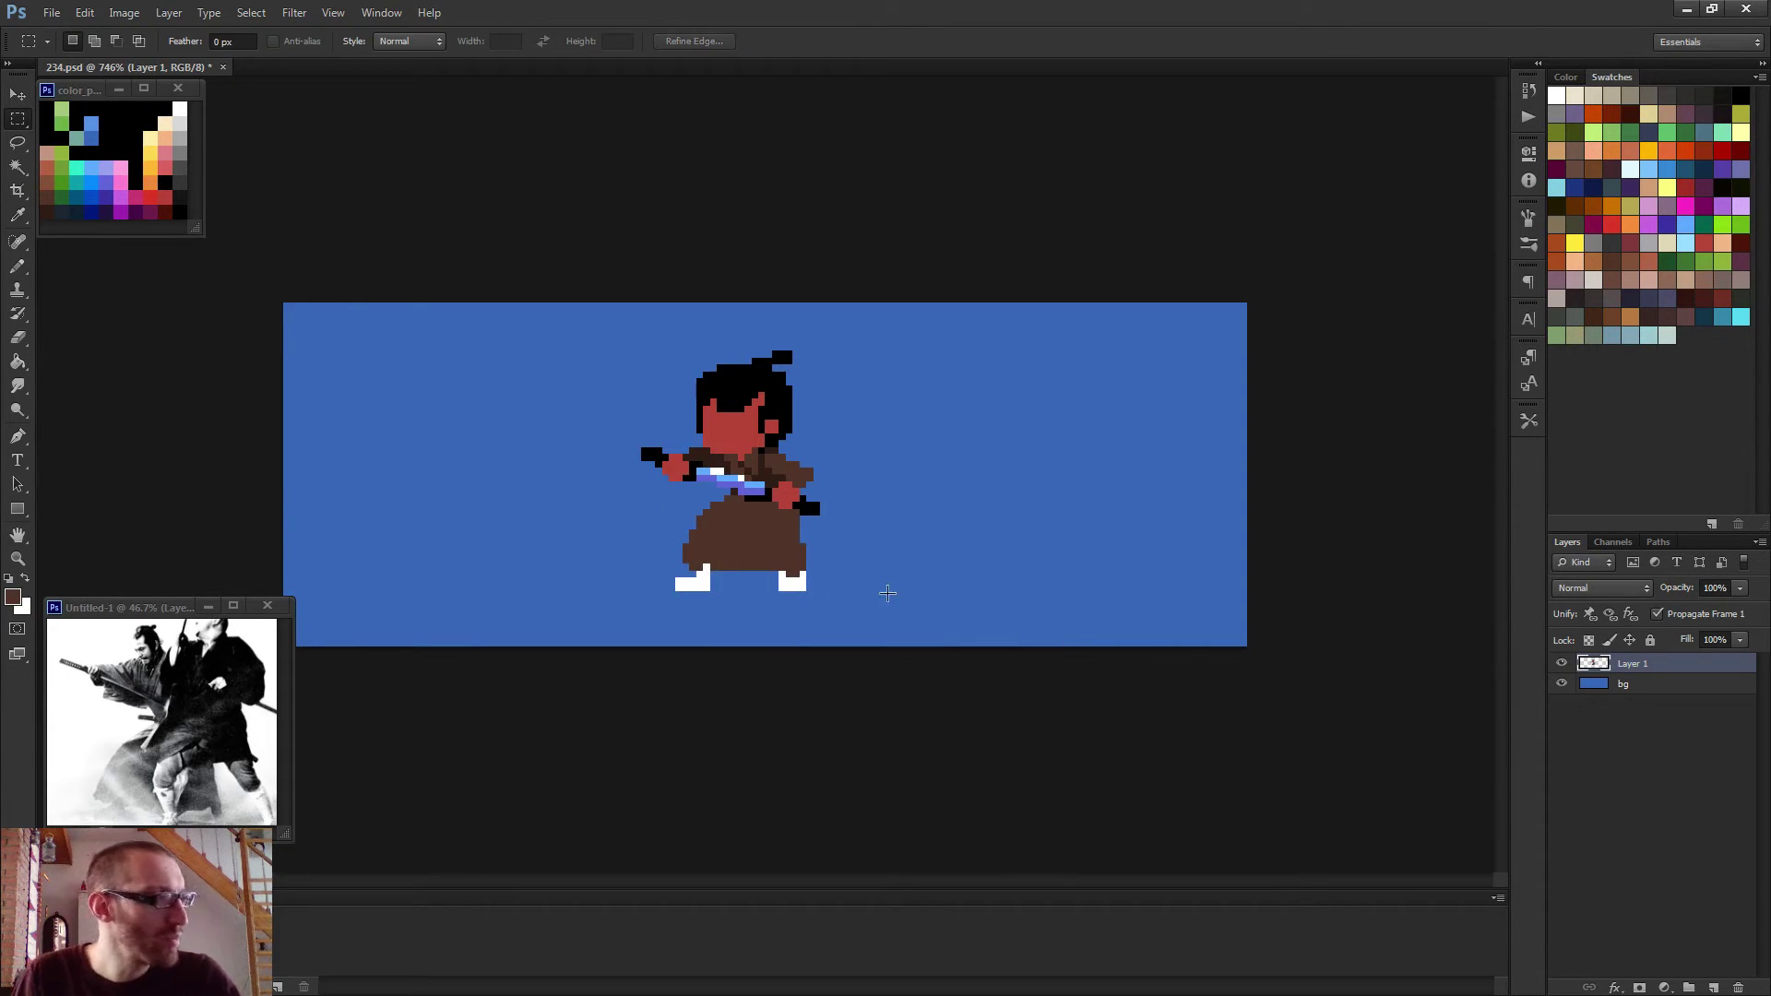
# Select the right leg and shift it a few pixels right.
pyautogui.moveTo(819, 624); pyautogui.dragTo(759, 515)
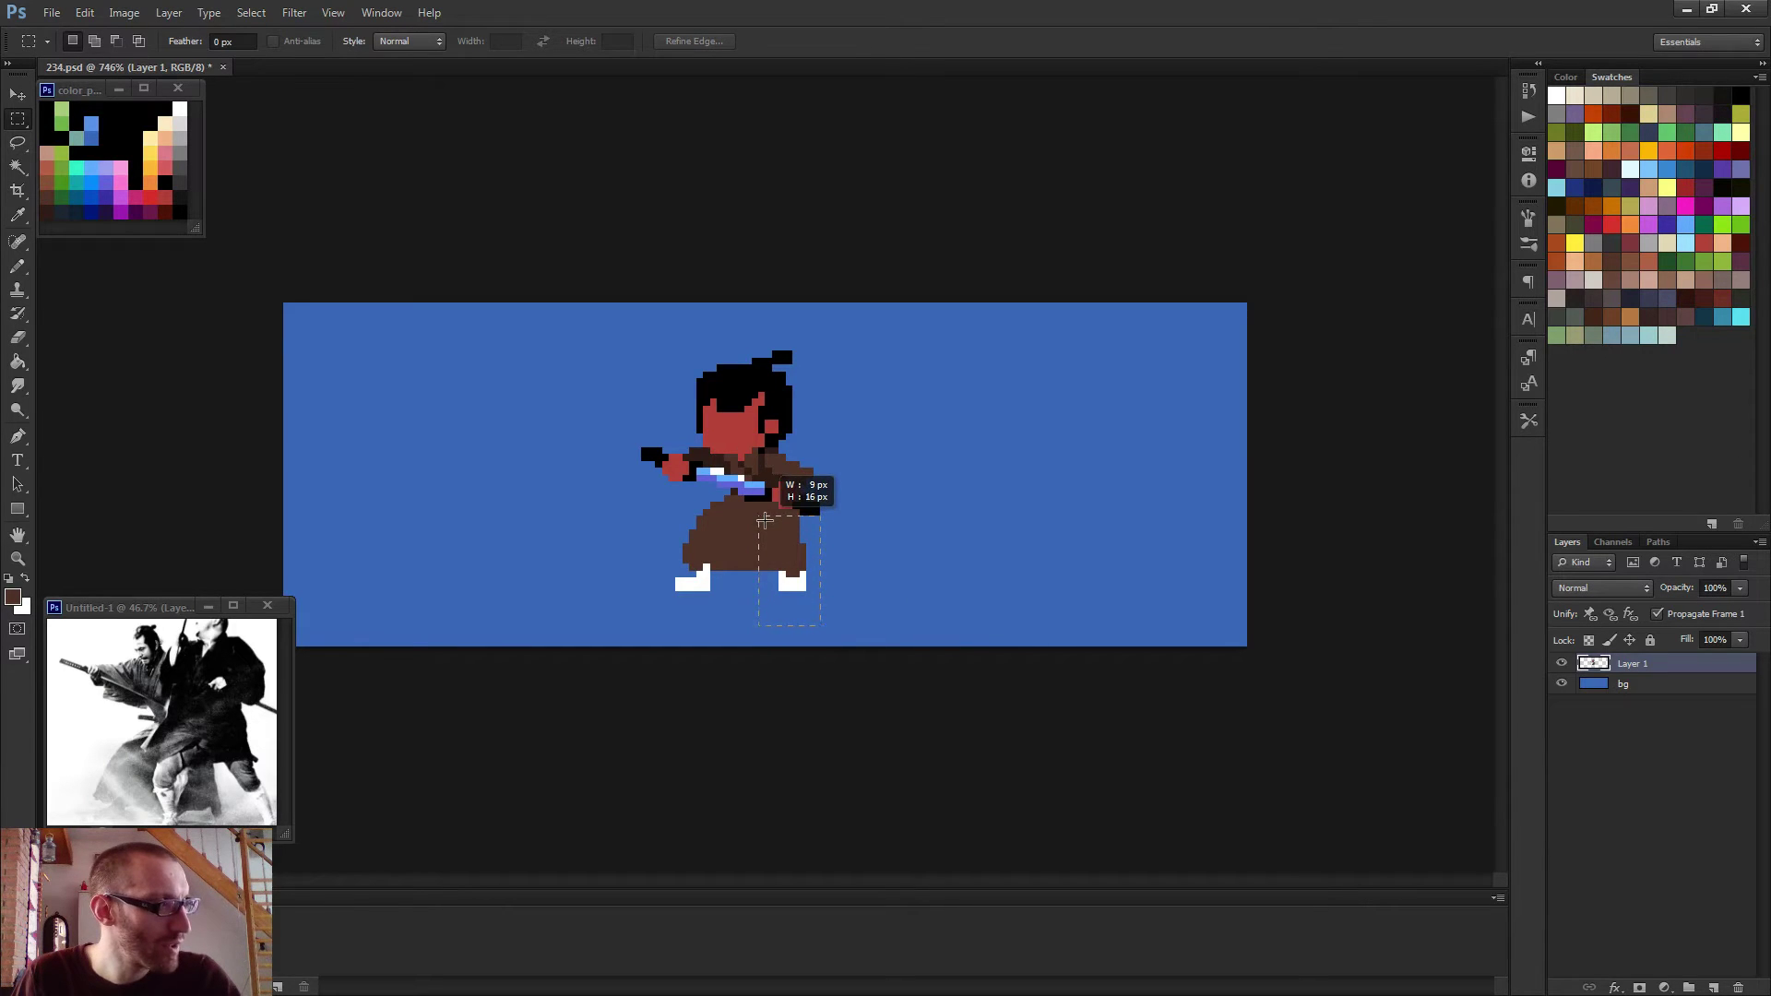
pyautogui.hotkey('ctrl', '-')
pyautogui.press('v')
pyautogui.press('Right')
pyautogui.press('Right')
pyautogui.press('Right')
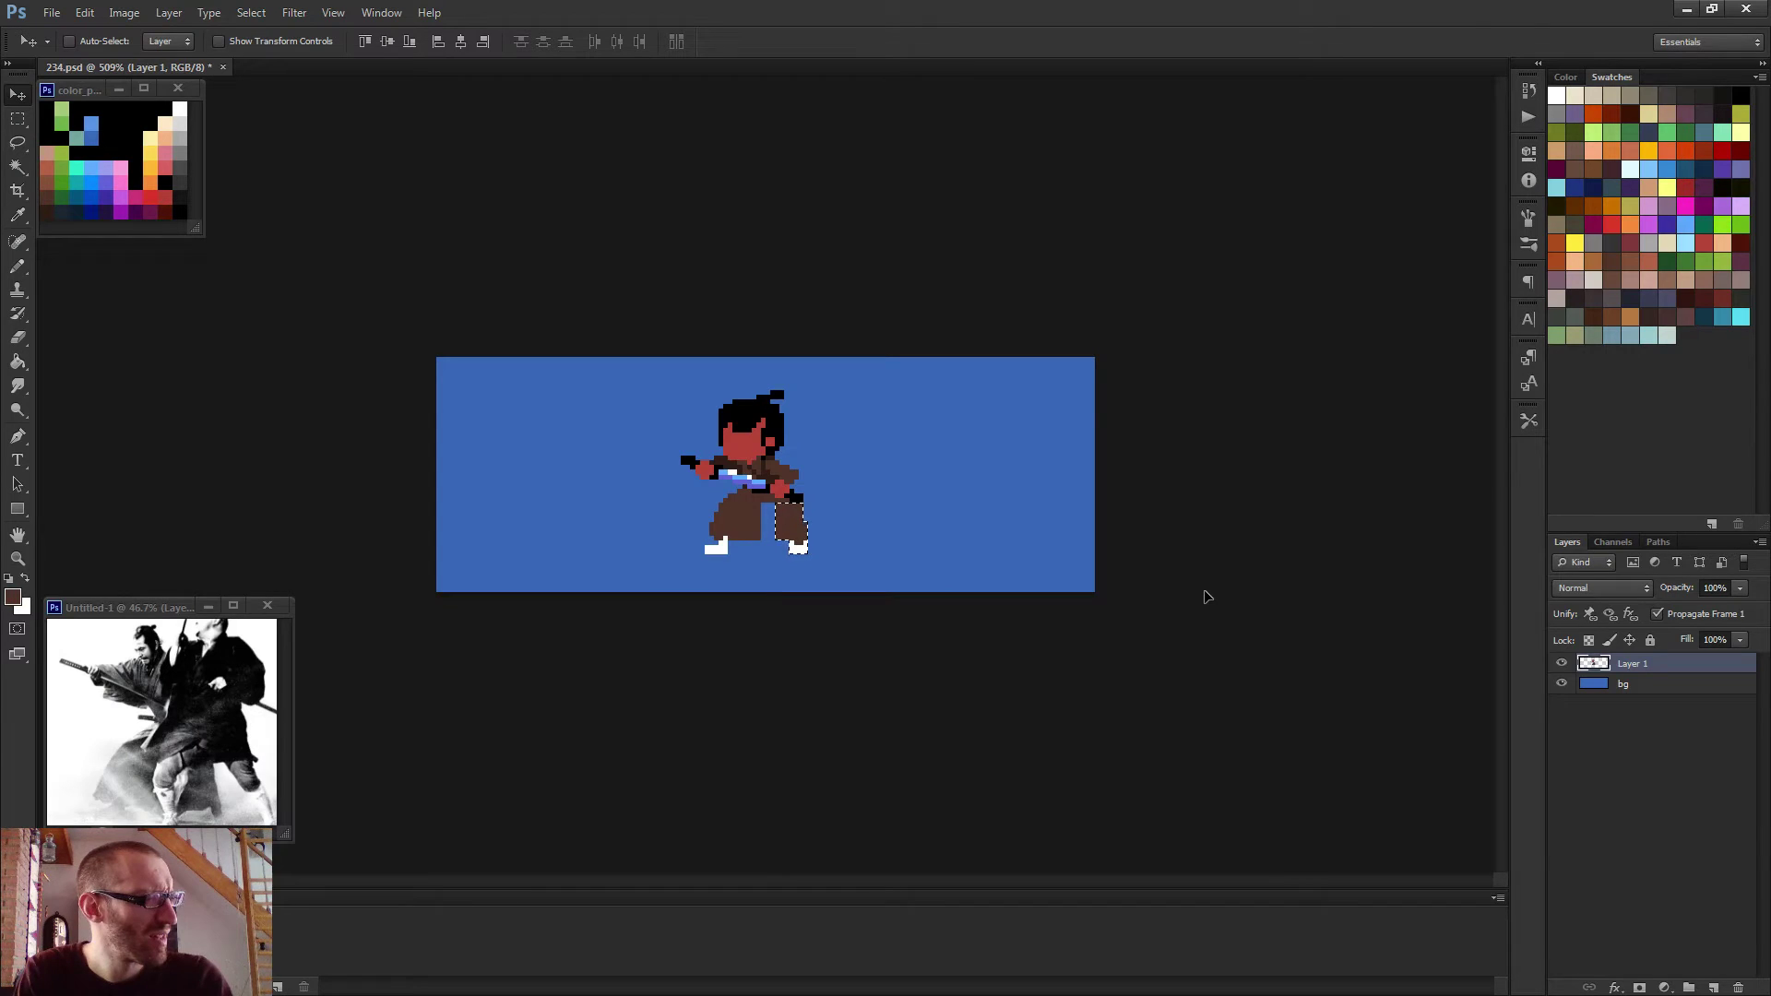
pyautogui.hotkey('ctrl', 'd')
# Fill the gap between the legs with robe brown, erasing one stray pixel.
pyautogui.press('b')
pyautogui.hotkey('ctrl', '+')
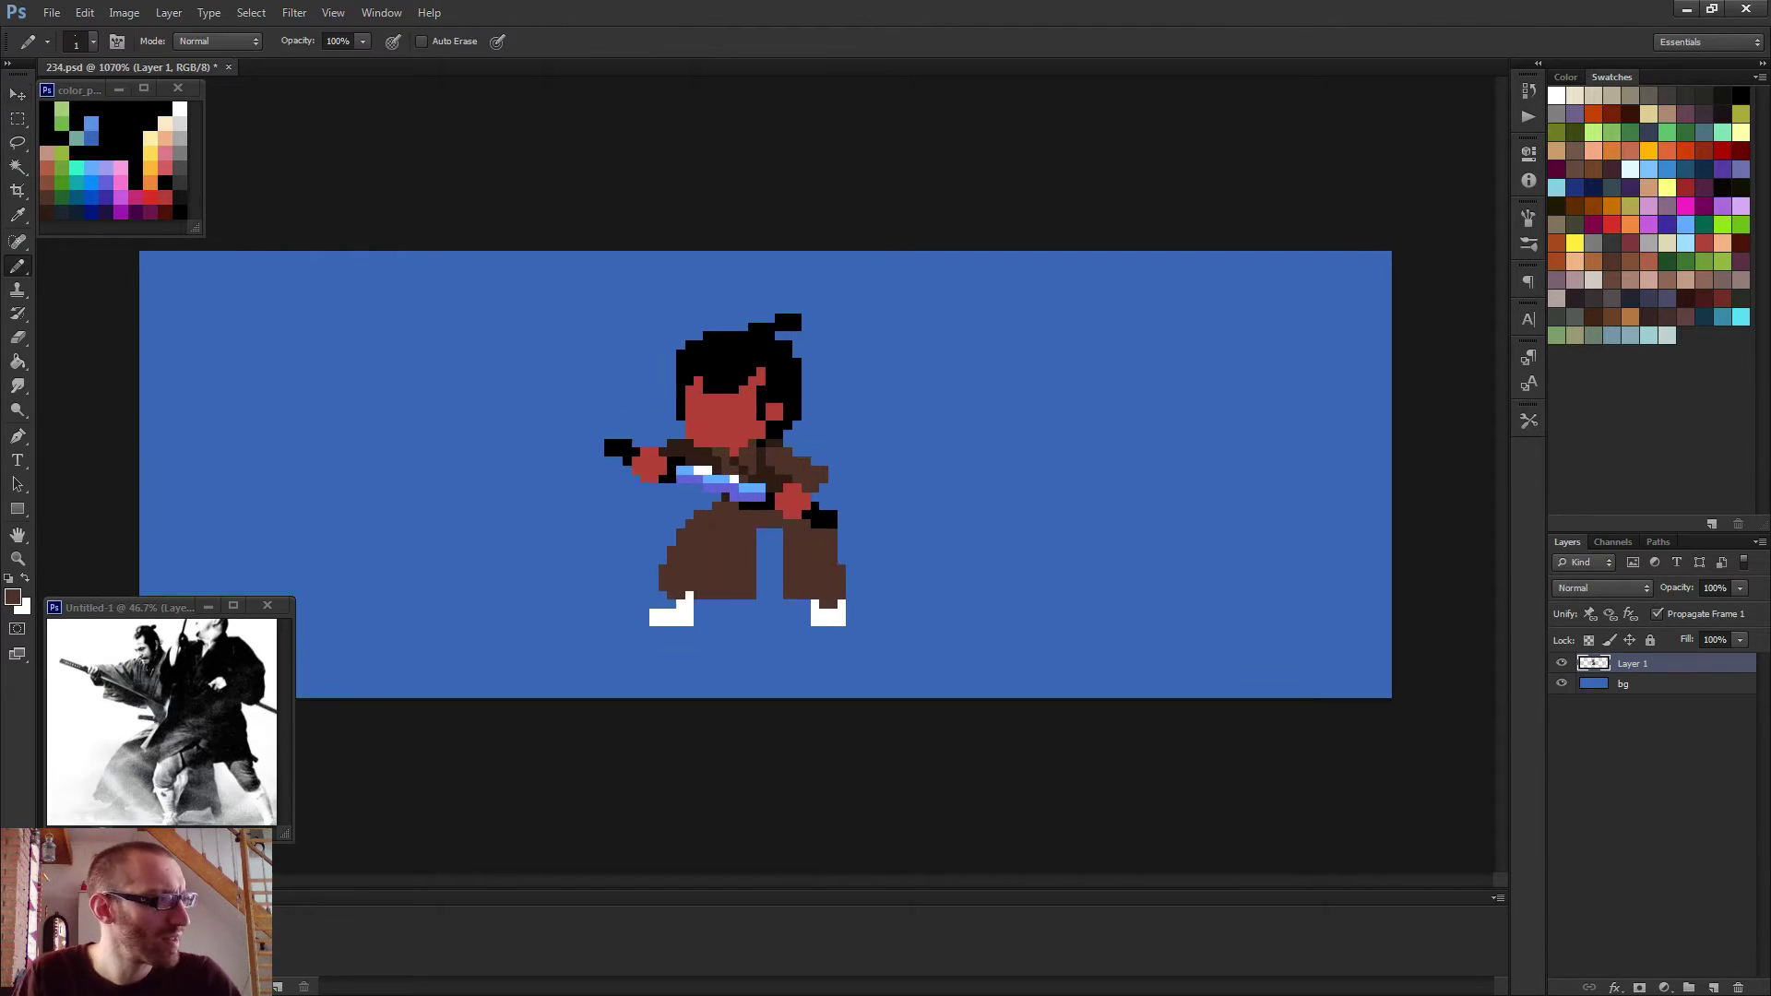
pyautogui.keyDown('alt'); pyautogui.click(795, 601); pyautogui.keyUp('alt')
pyautogui.moveTo(764, 627)
pyautogui.mouseDown()
pyautogui.moveTo(733, 553)
pyautogui.moveTo(767, 602)
pyautogui.moveTo(764, 549)
pyautogui.mouseUp()
pyautogui.press('e')
pyautogui.click(726, 620)
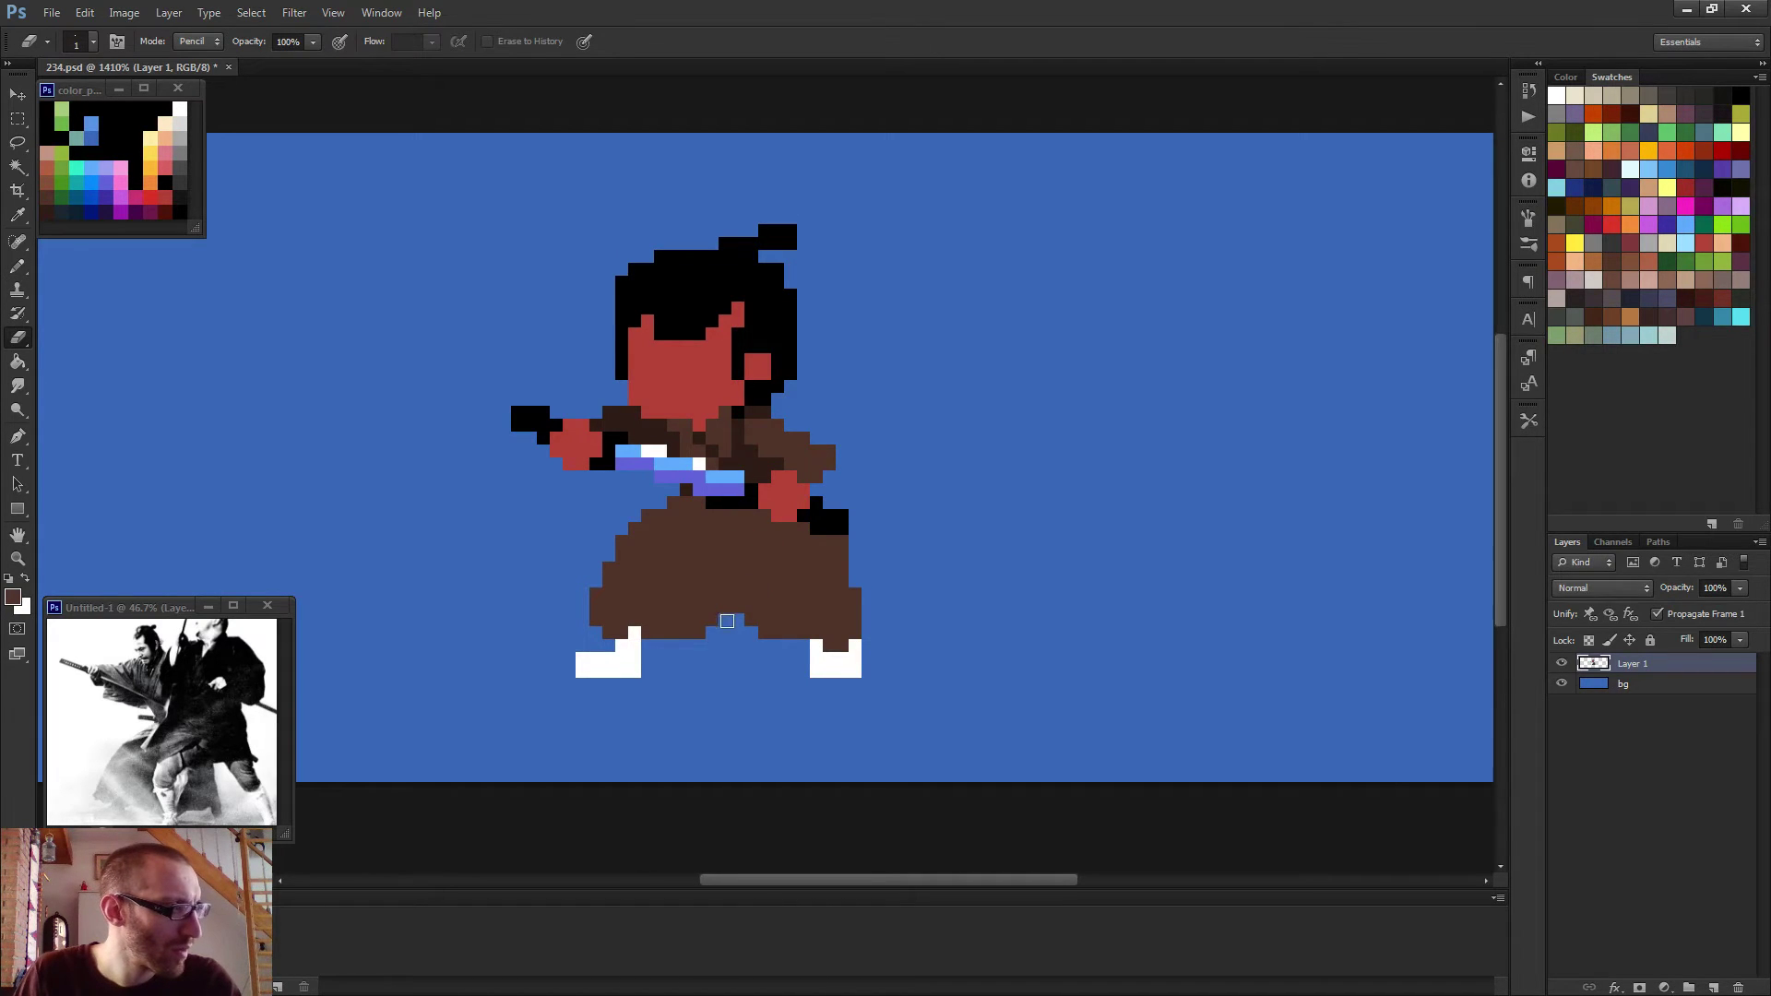
pyautogui.scroll(-6, 728, 619)
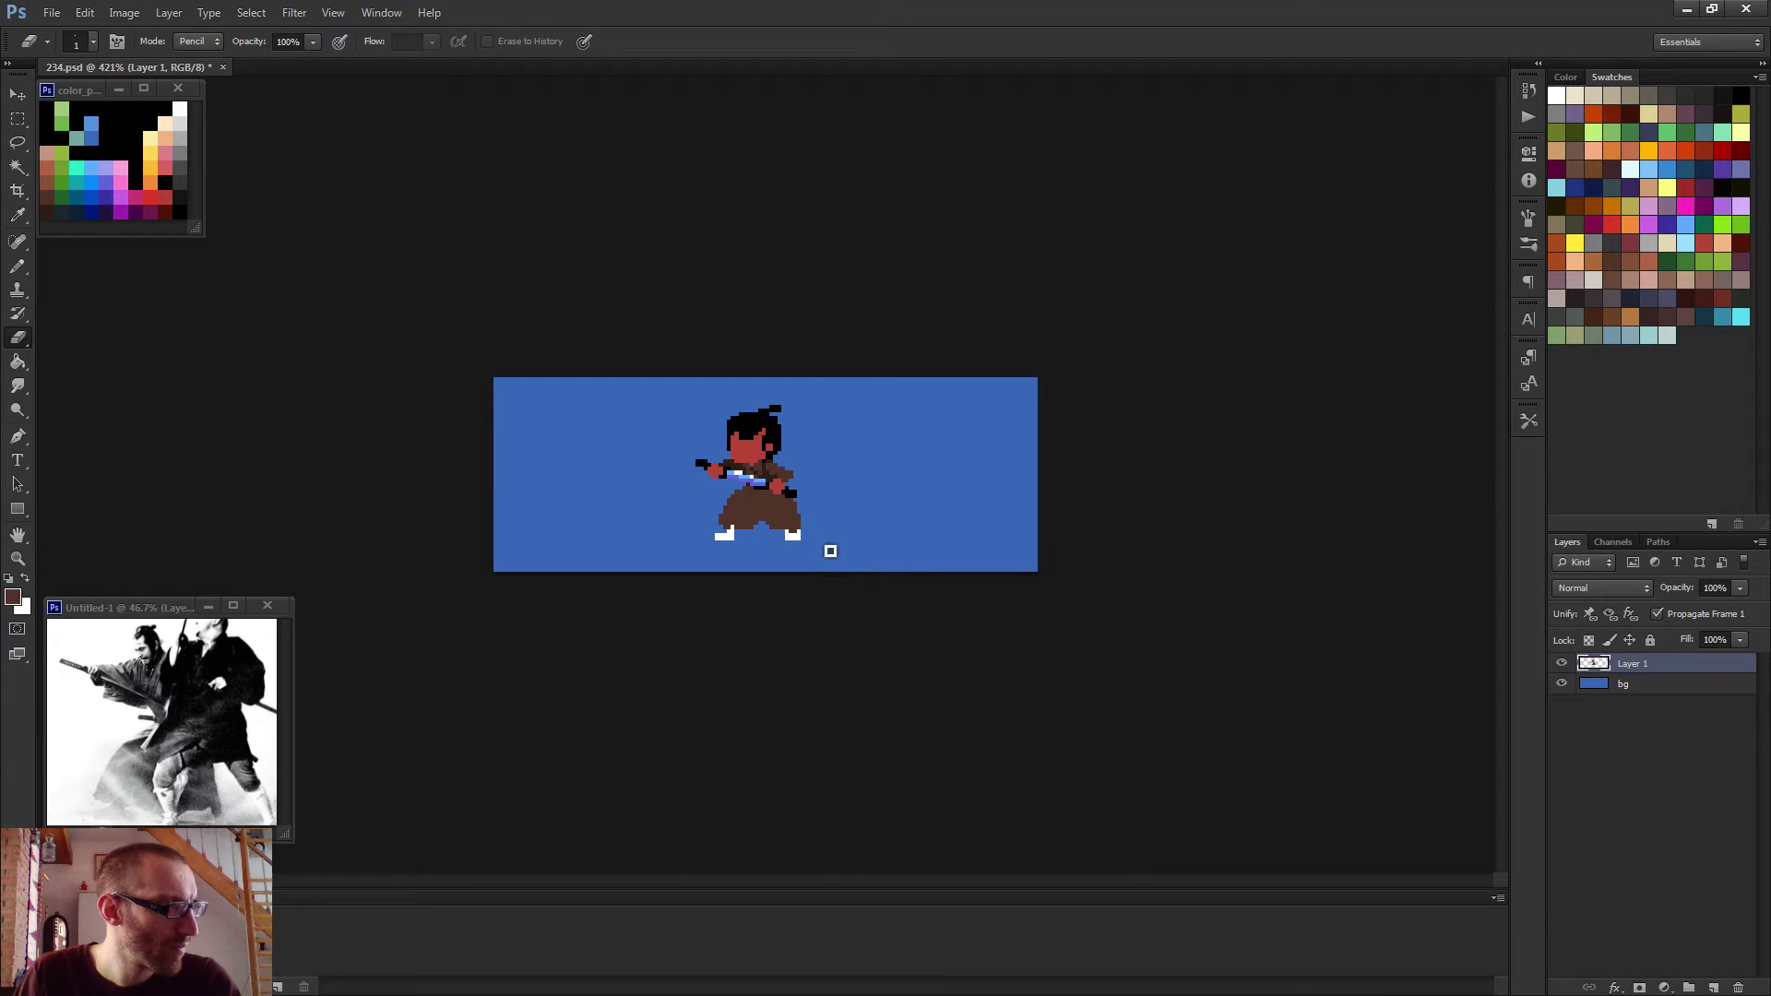
pyautogui.scroll(2, 826, 544)
# Paint a dark brown shading strip down the robe's centre below the belt.
pyautogui.press('b')
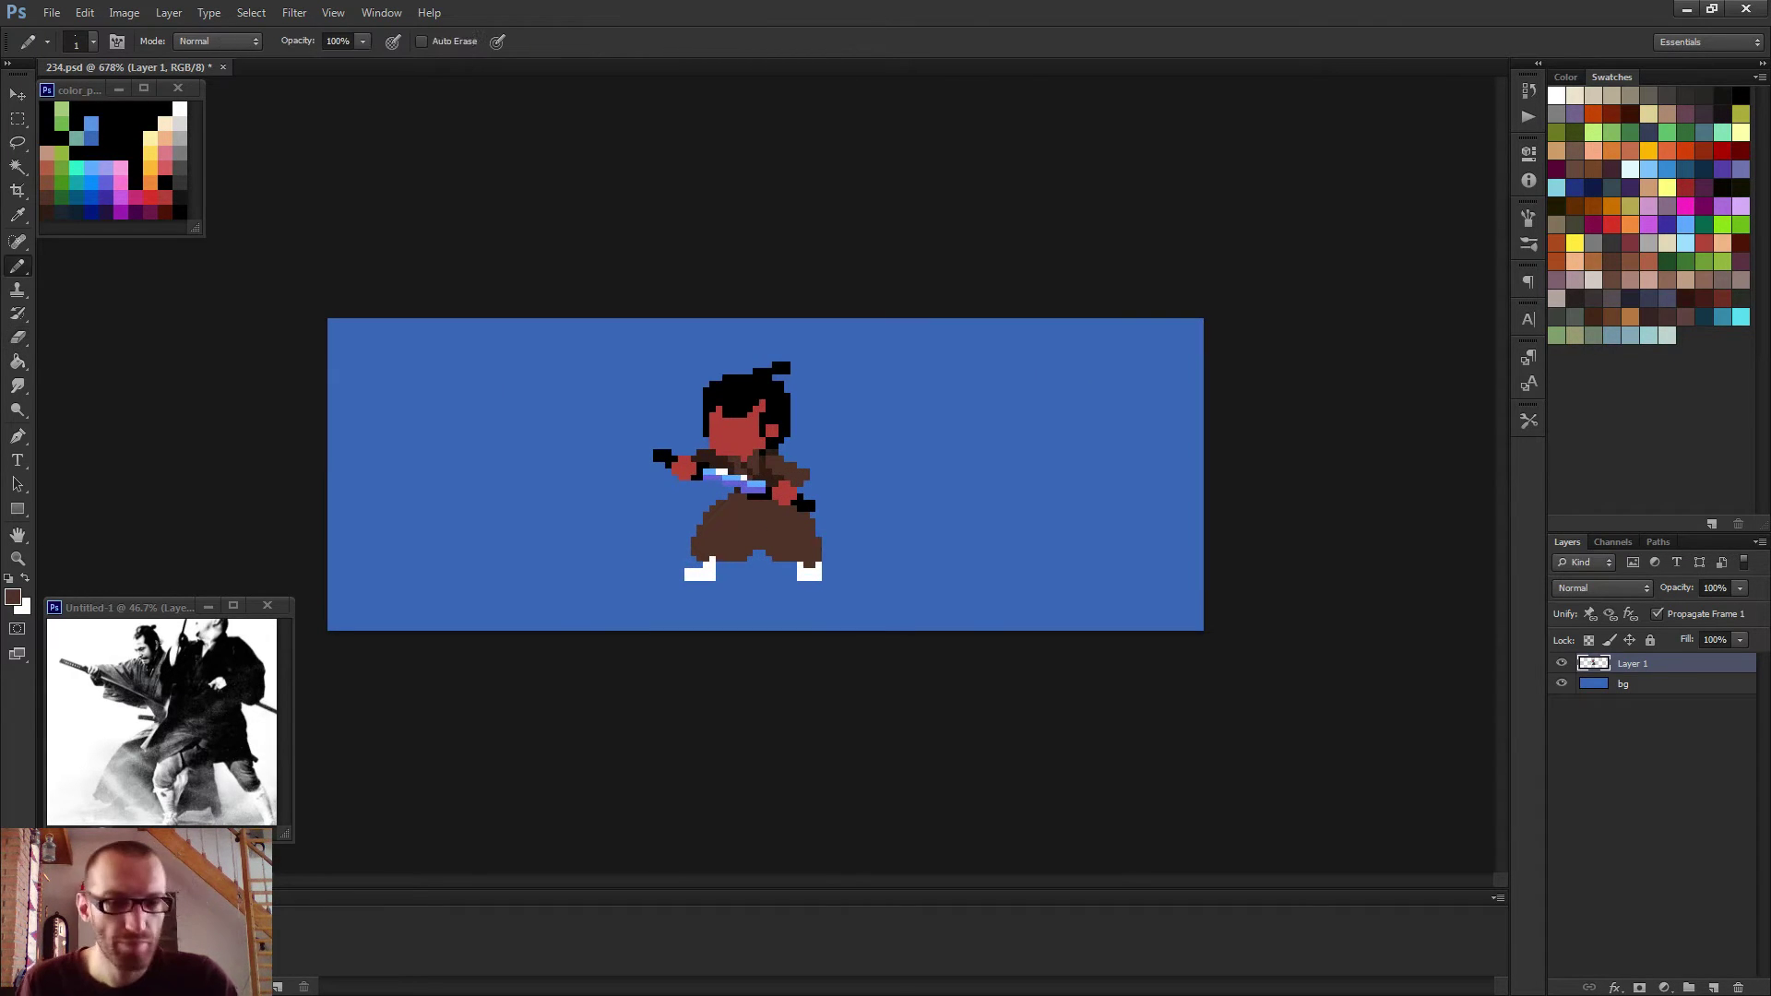
pyautogui.scroll(6, 759, 496)
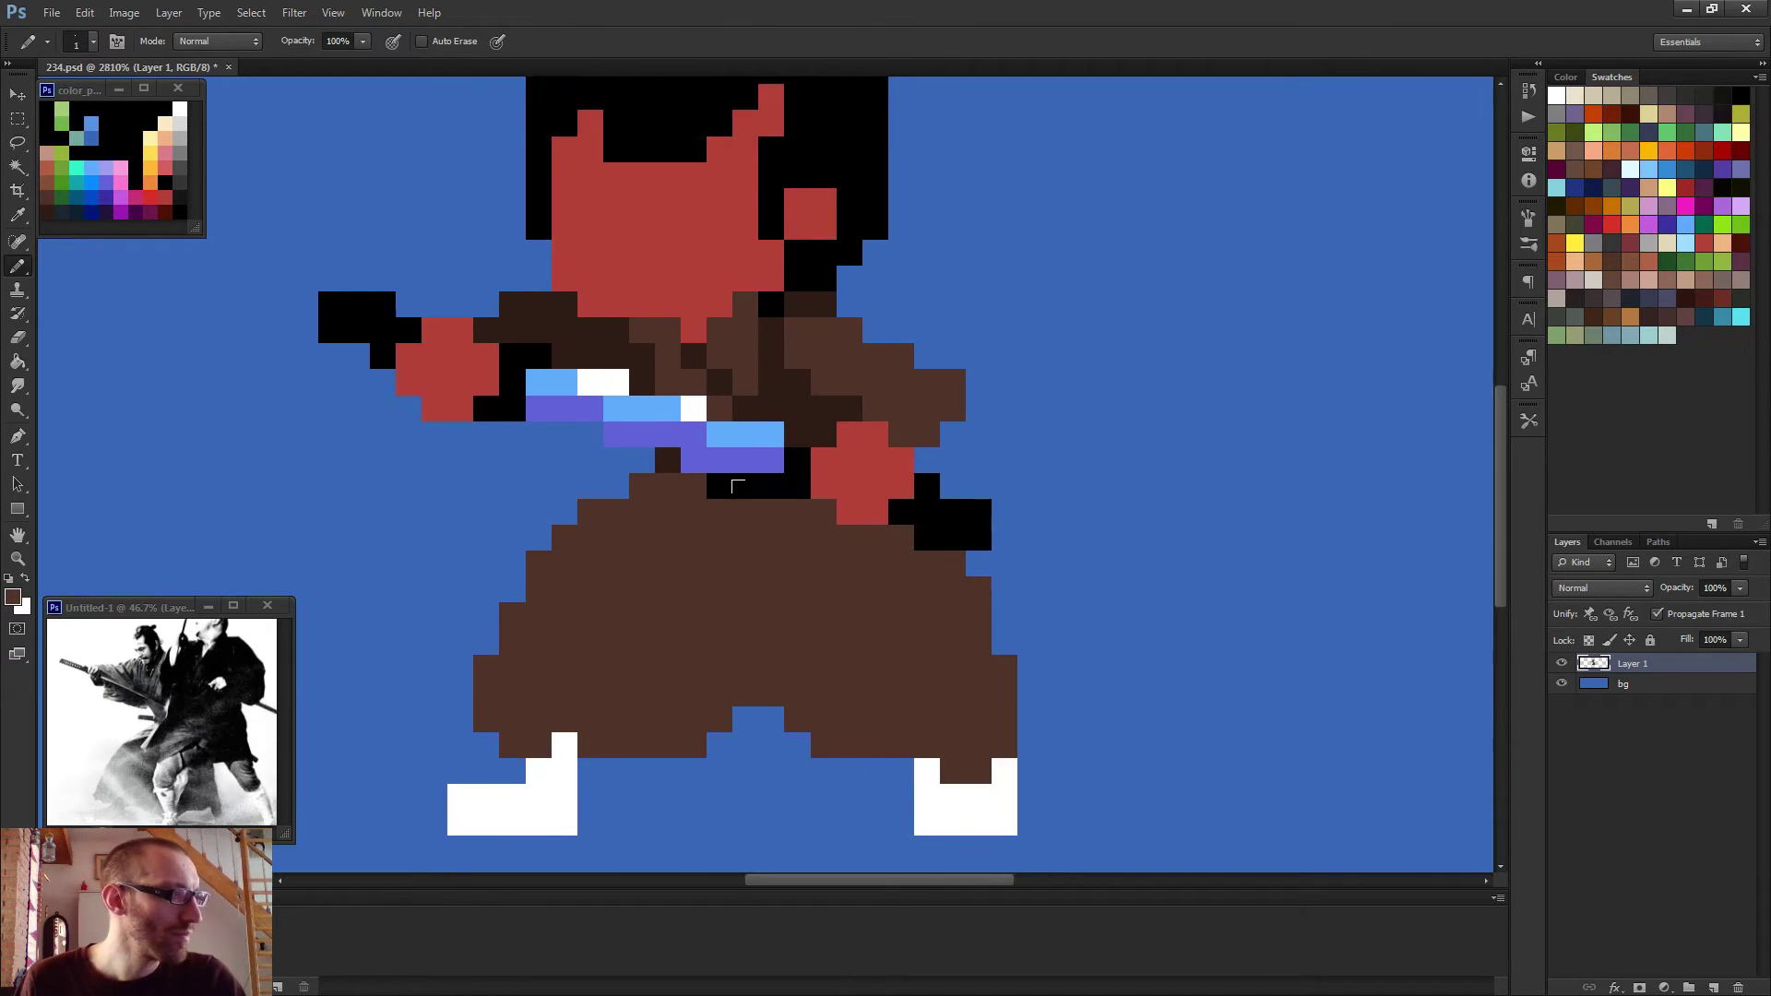
pyautogui.keyDown('alt'); pyautogui.click(806, 398); pyautogui.keyUp('alt')
pyautogui.click(743, 510)
pyautogui.moveTo(748, 679)
pyautogui.mouseDown()
pyautogui.moveTo(724, 667)
pyautogui.moveTo(746, 609)
pyautogui.mouseUp()
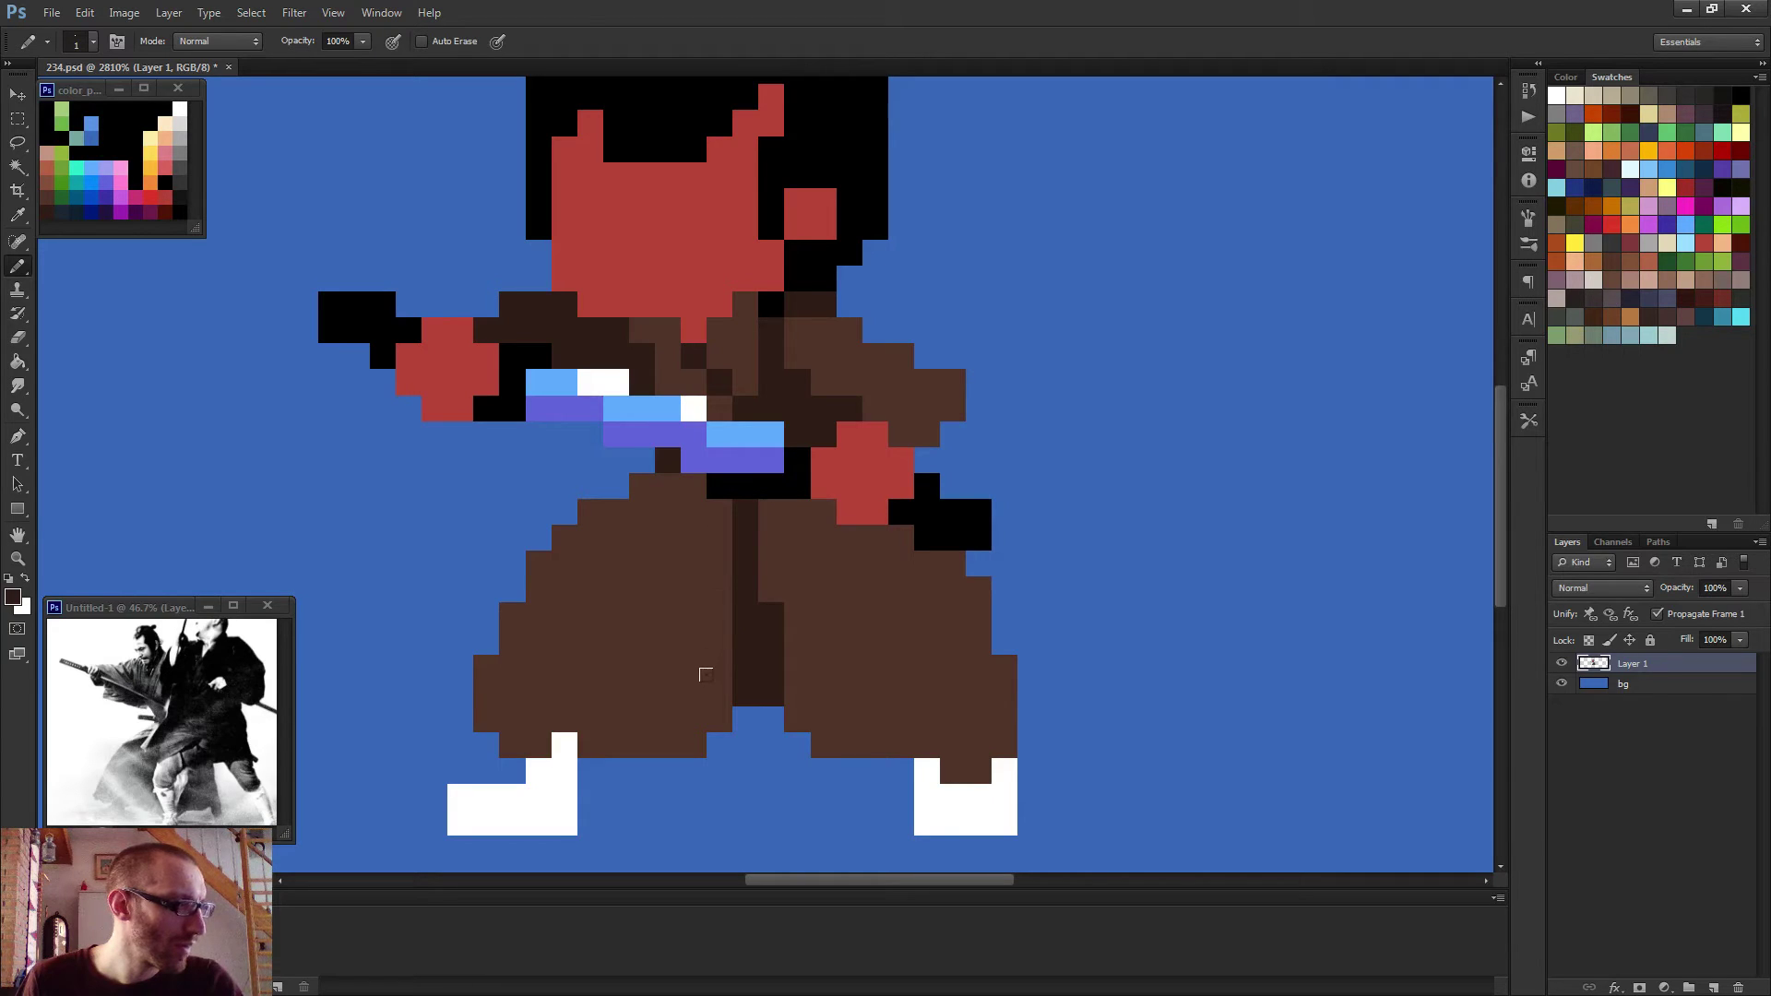
pyautogui.moveTo(705, 675); pyautogui.dragTo(715, 720)
pyautogui.scroll(-3, 862, 704)
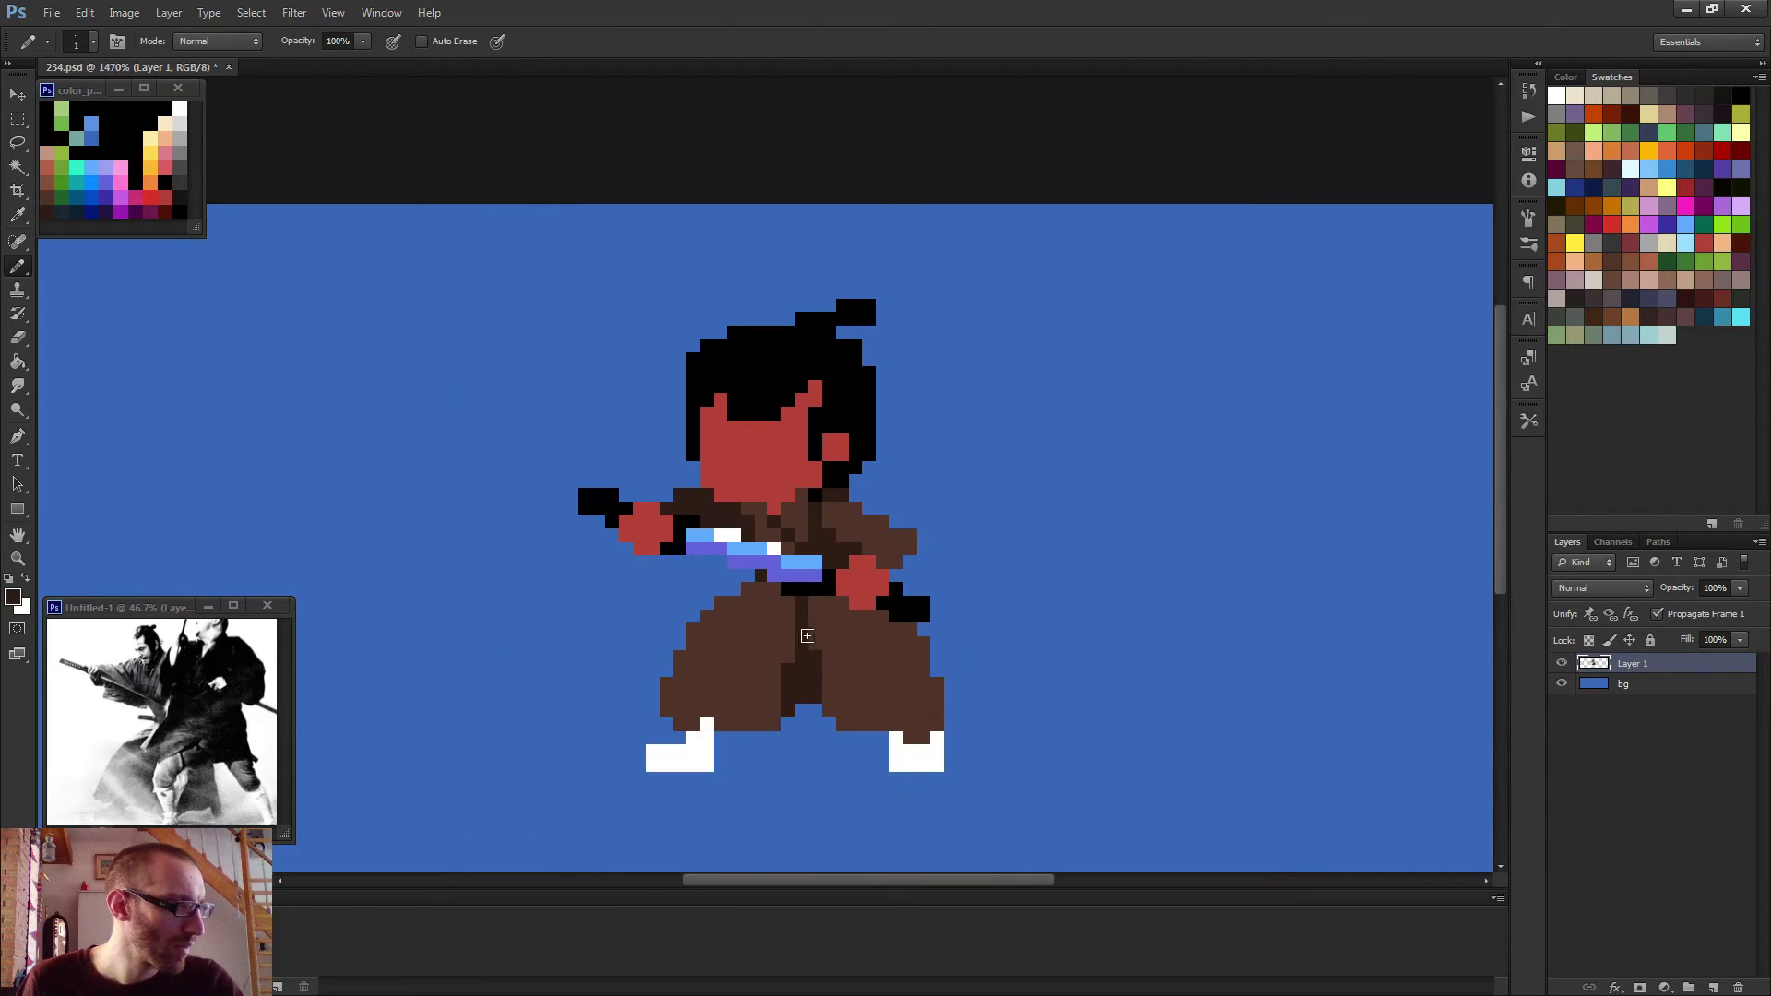
pyautogui.keyDown('alt'); pyautogui.click(820, 615); pyautogui.keyUp('alt')
pyautogui.moveTo(803, 611); pyautogui.dragTo(800, 626)
# Repaint the white pixels above the left foot in robe brown.
pyautogui.keyDown('alt'); pyautogui.click(816, 659); pyautogui.keyUp('alt')
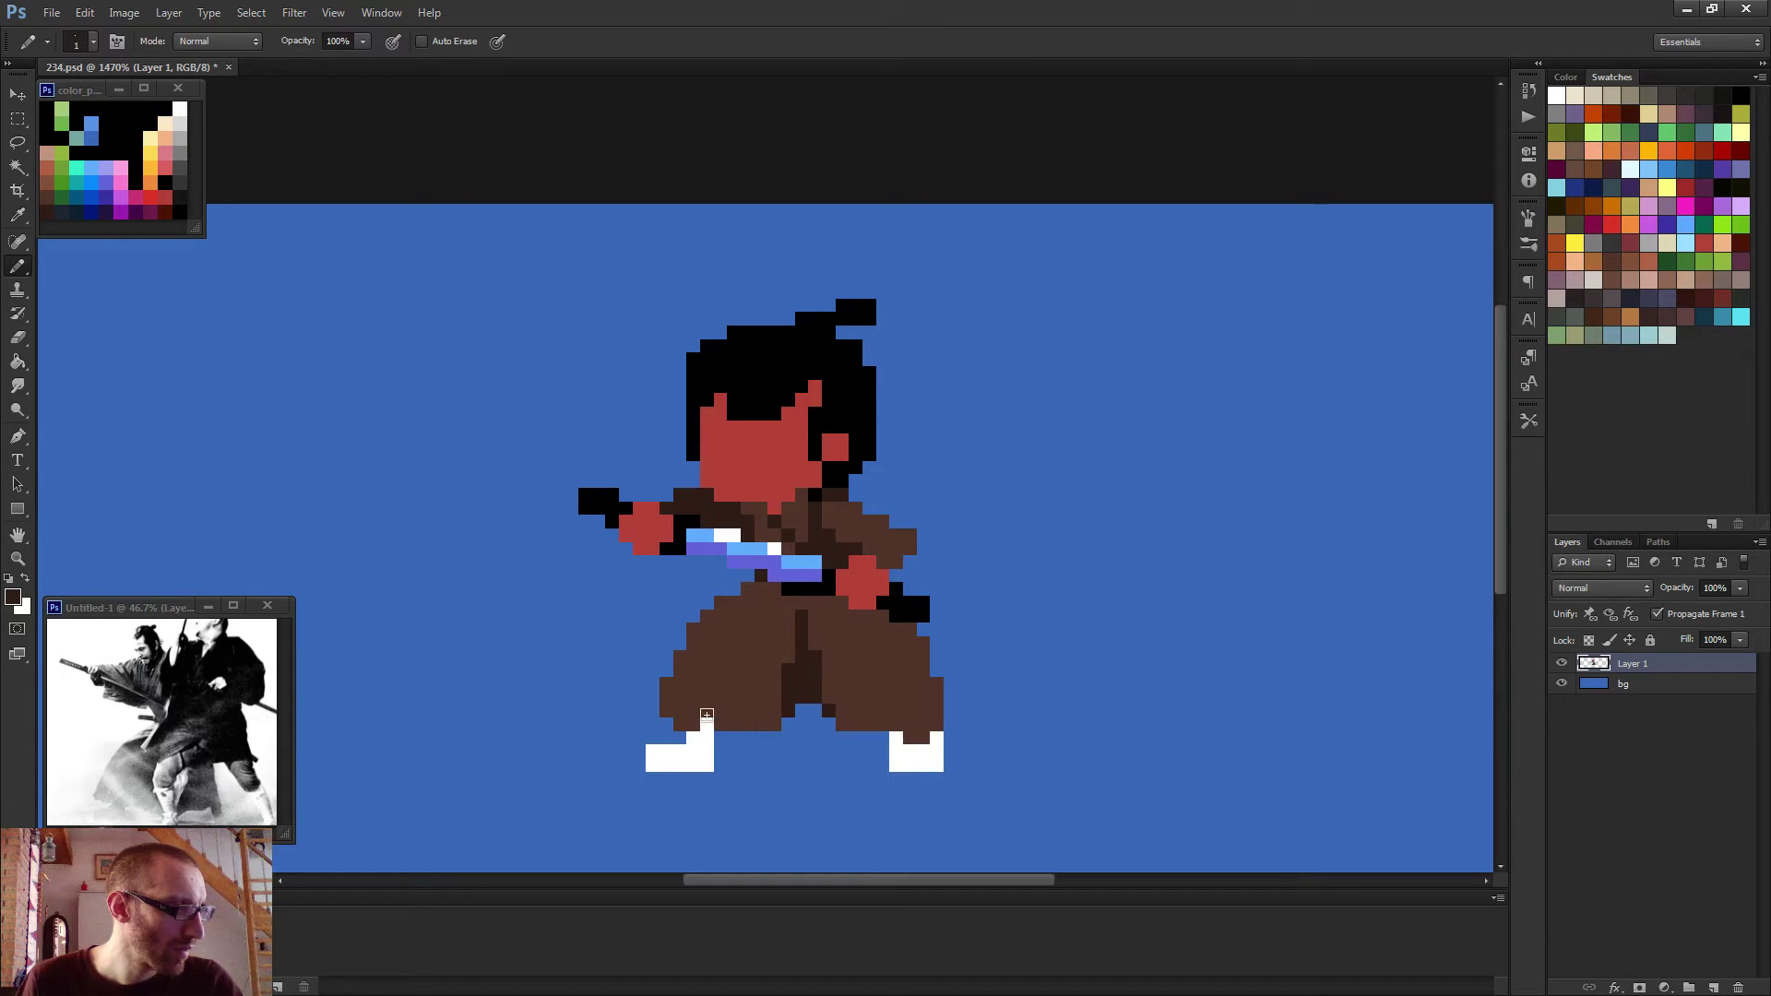
pyautogui.keyDown('alt'); pyautogui.click(726, 719); pyautogui.keyUp('alt')
pyautogui.click(707, 725)
pyautogui.click(706, 738)
pyautogui.press('x')
pyautogui.scroll(-2, 815, 735)
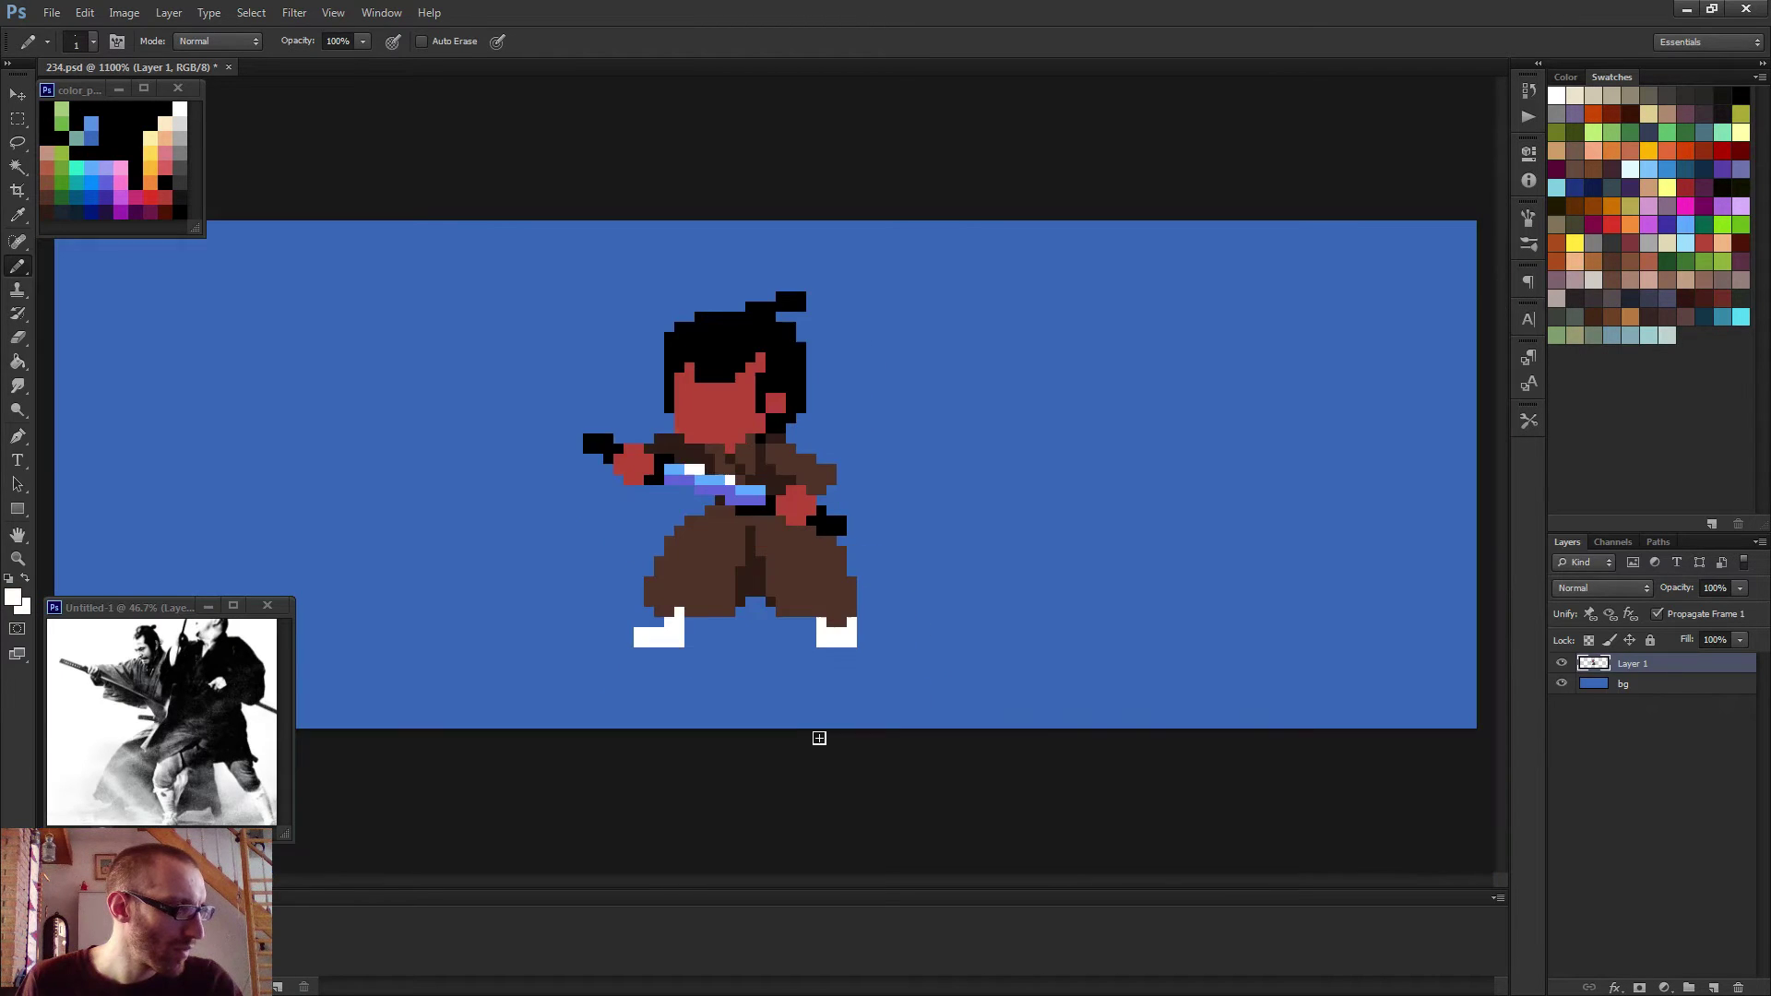
pyautogui.scroll(2, 699, 638)
# Darken a pixel near the left foot with black.
pyautogui.press('e')
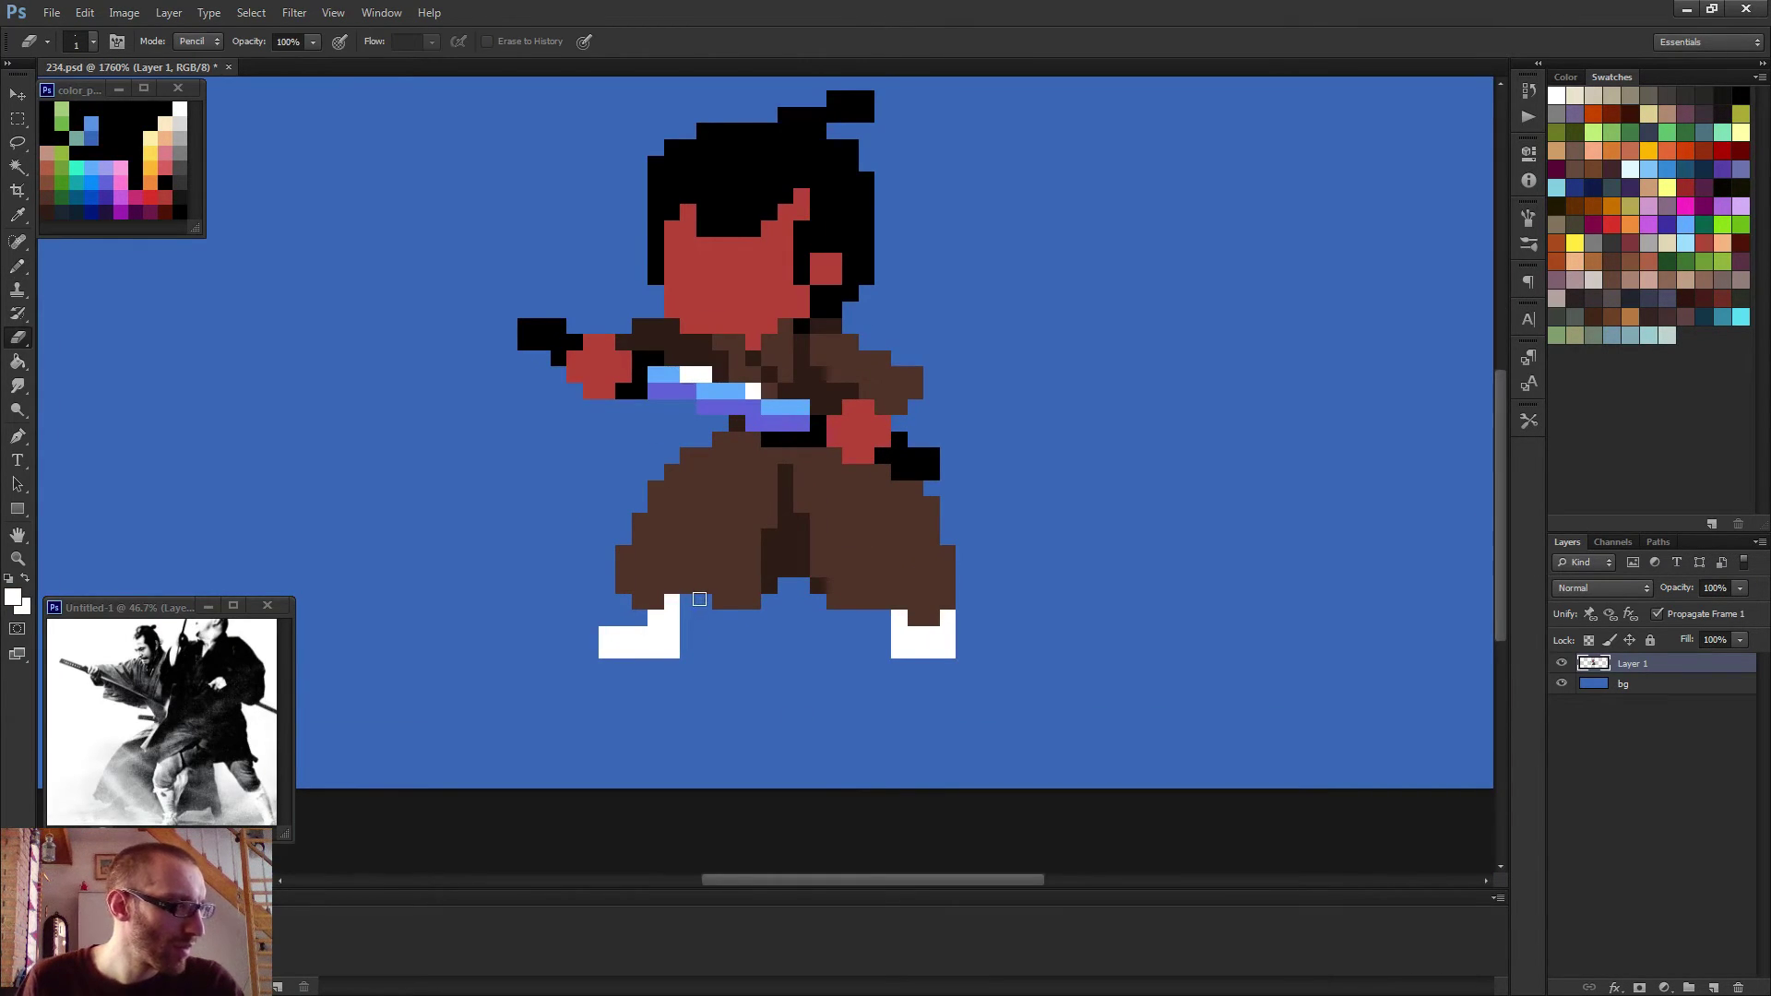
pyautogui.press('b')
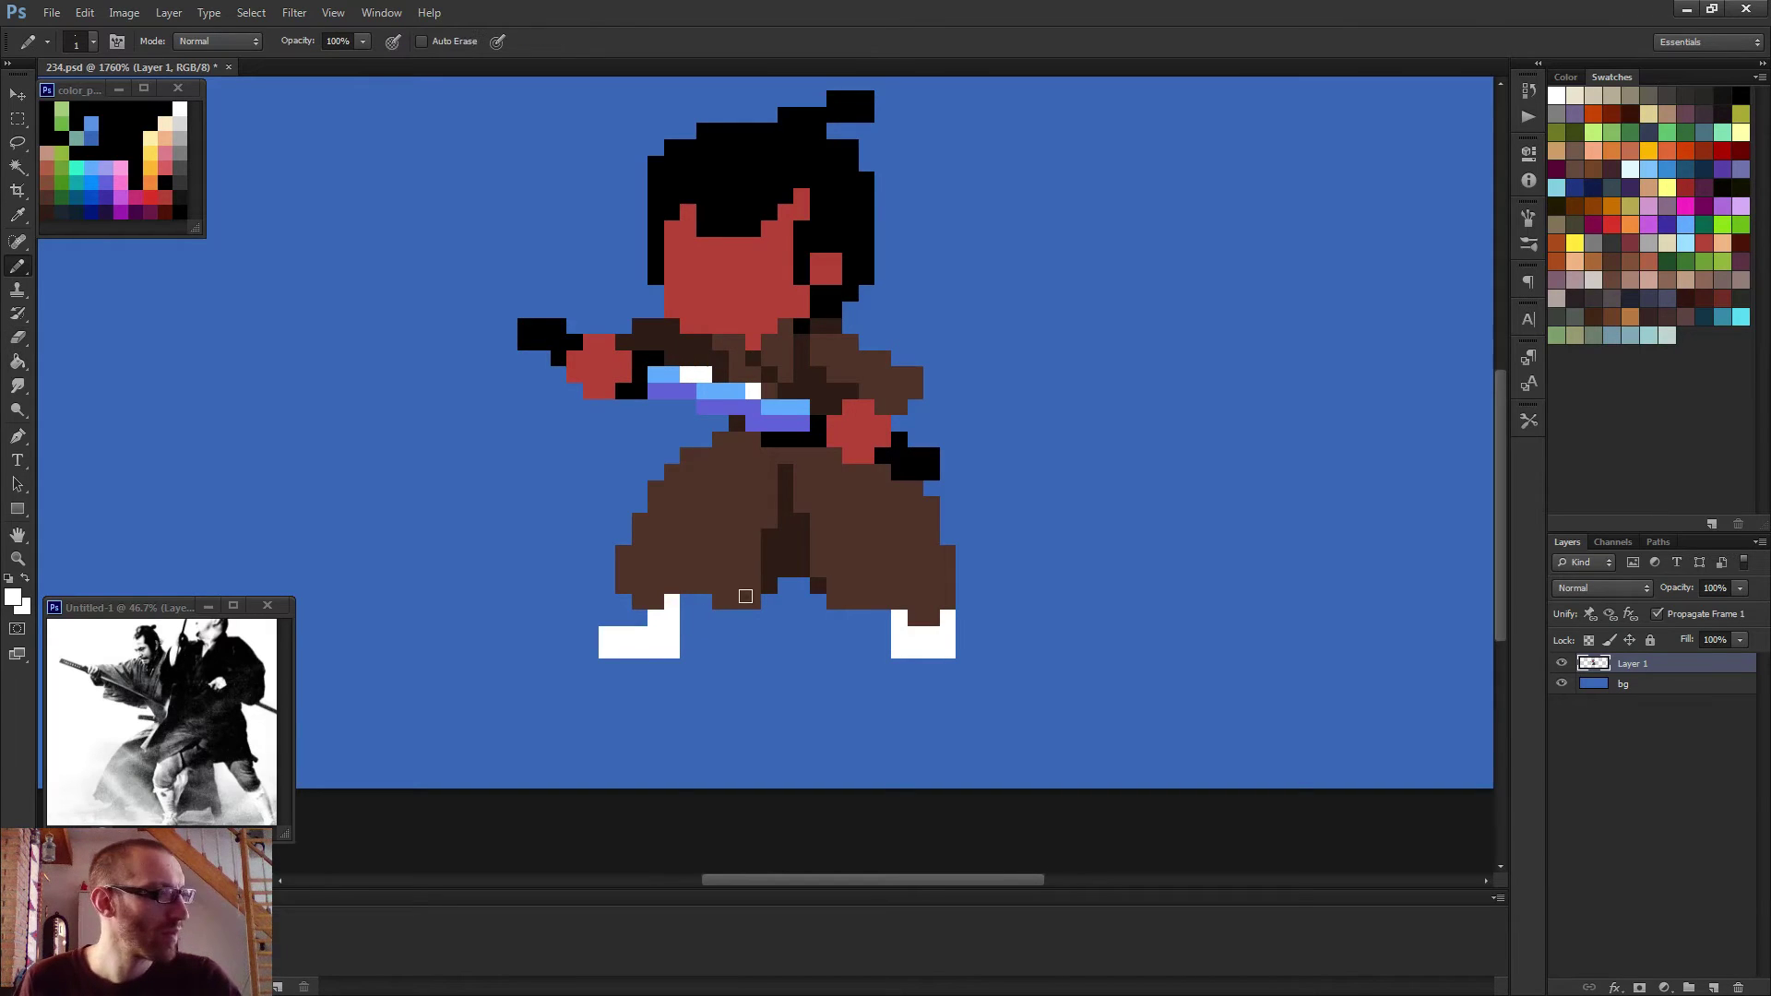
pyautogui.press('x')
pyautogui.click(704, 601)
pyautogui.scroll(-4, 732, 544)
pyautogui.scroll(-2, 830, 655)
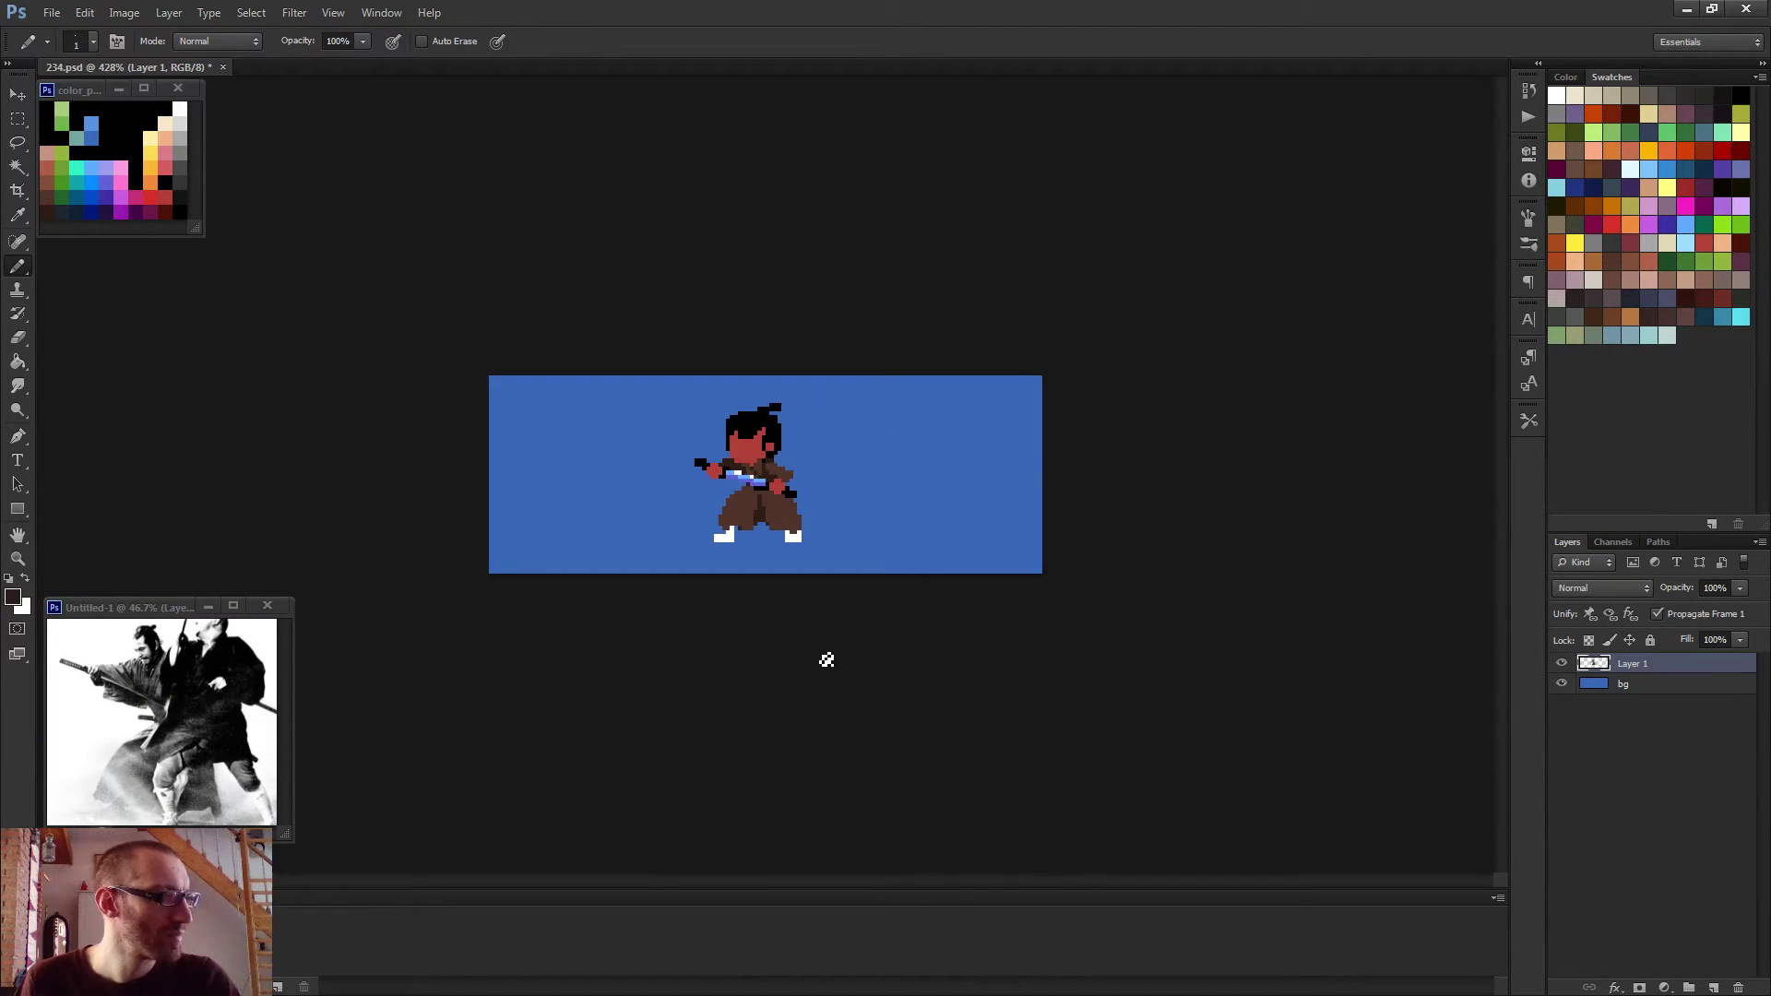
pyautogui.scroll(7, 818, 659)
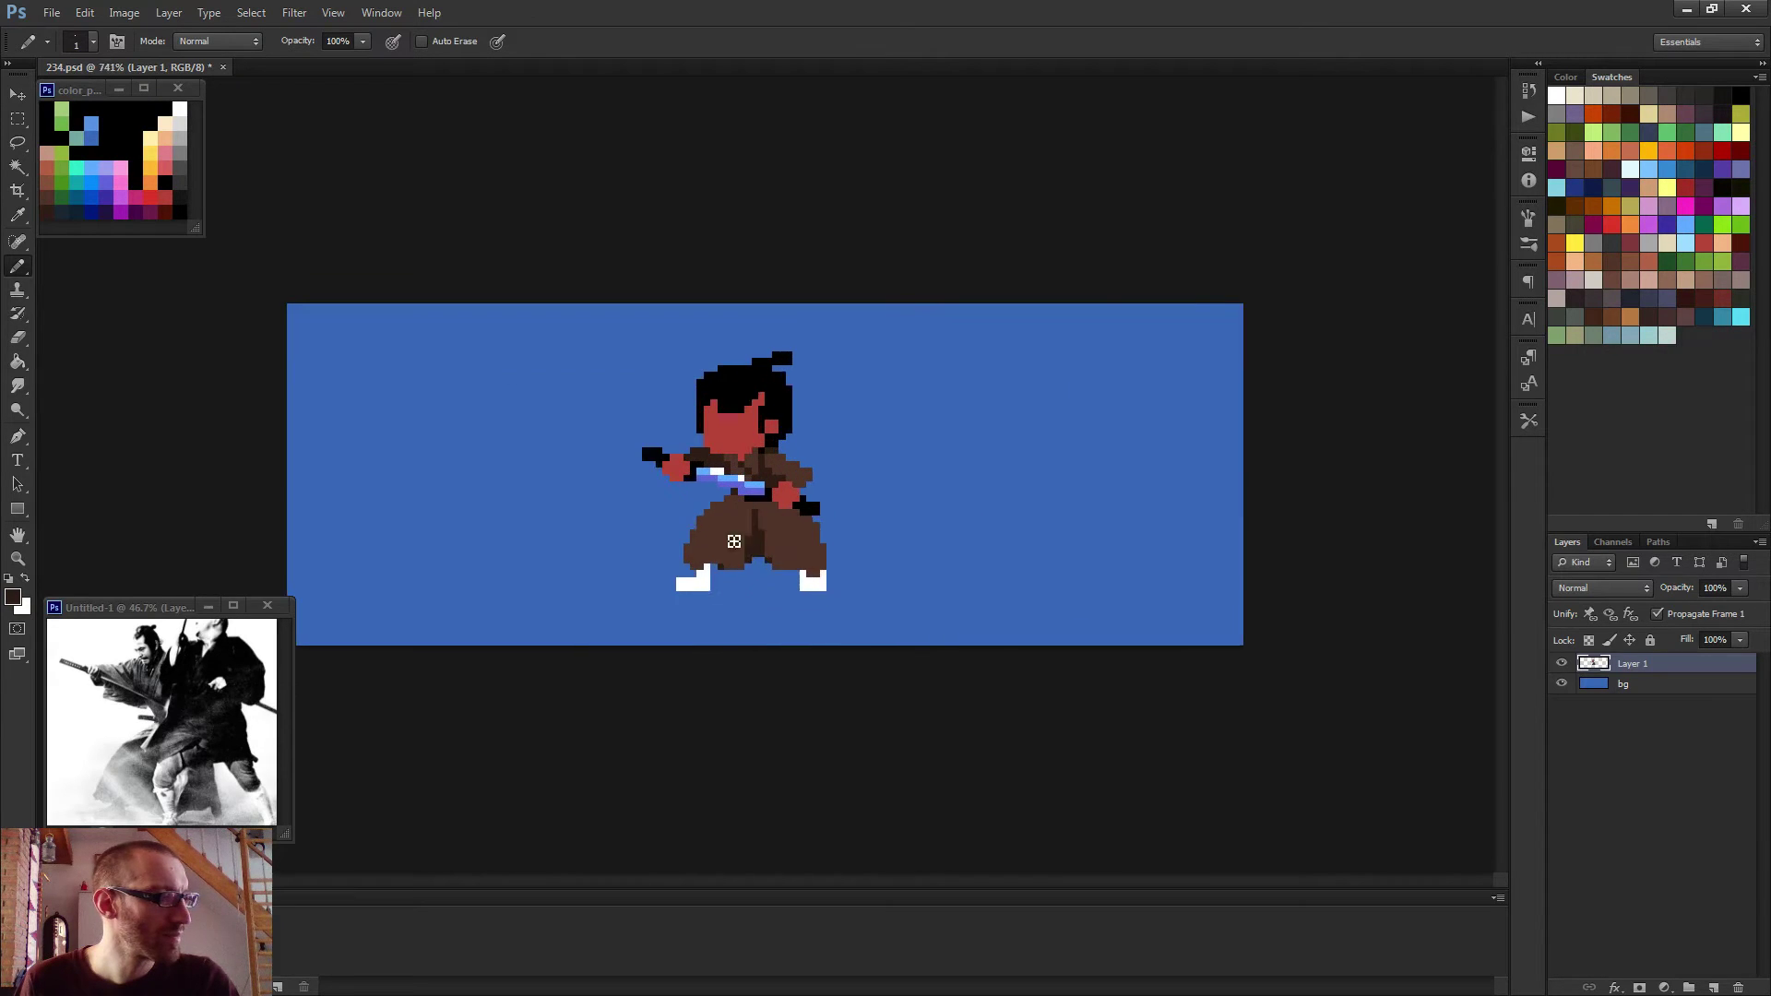
# Select the head down to the chin, nudge it one pixel left and up, then deselect.
pyautogui.press('m')
pyautogui.moveTo(585, 131); pyautogui.dragTo(952, 440)
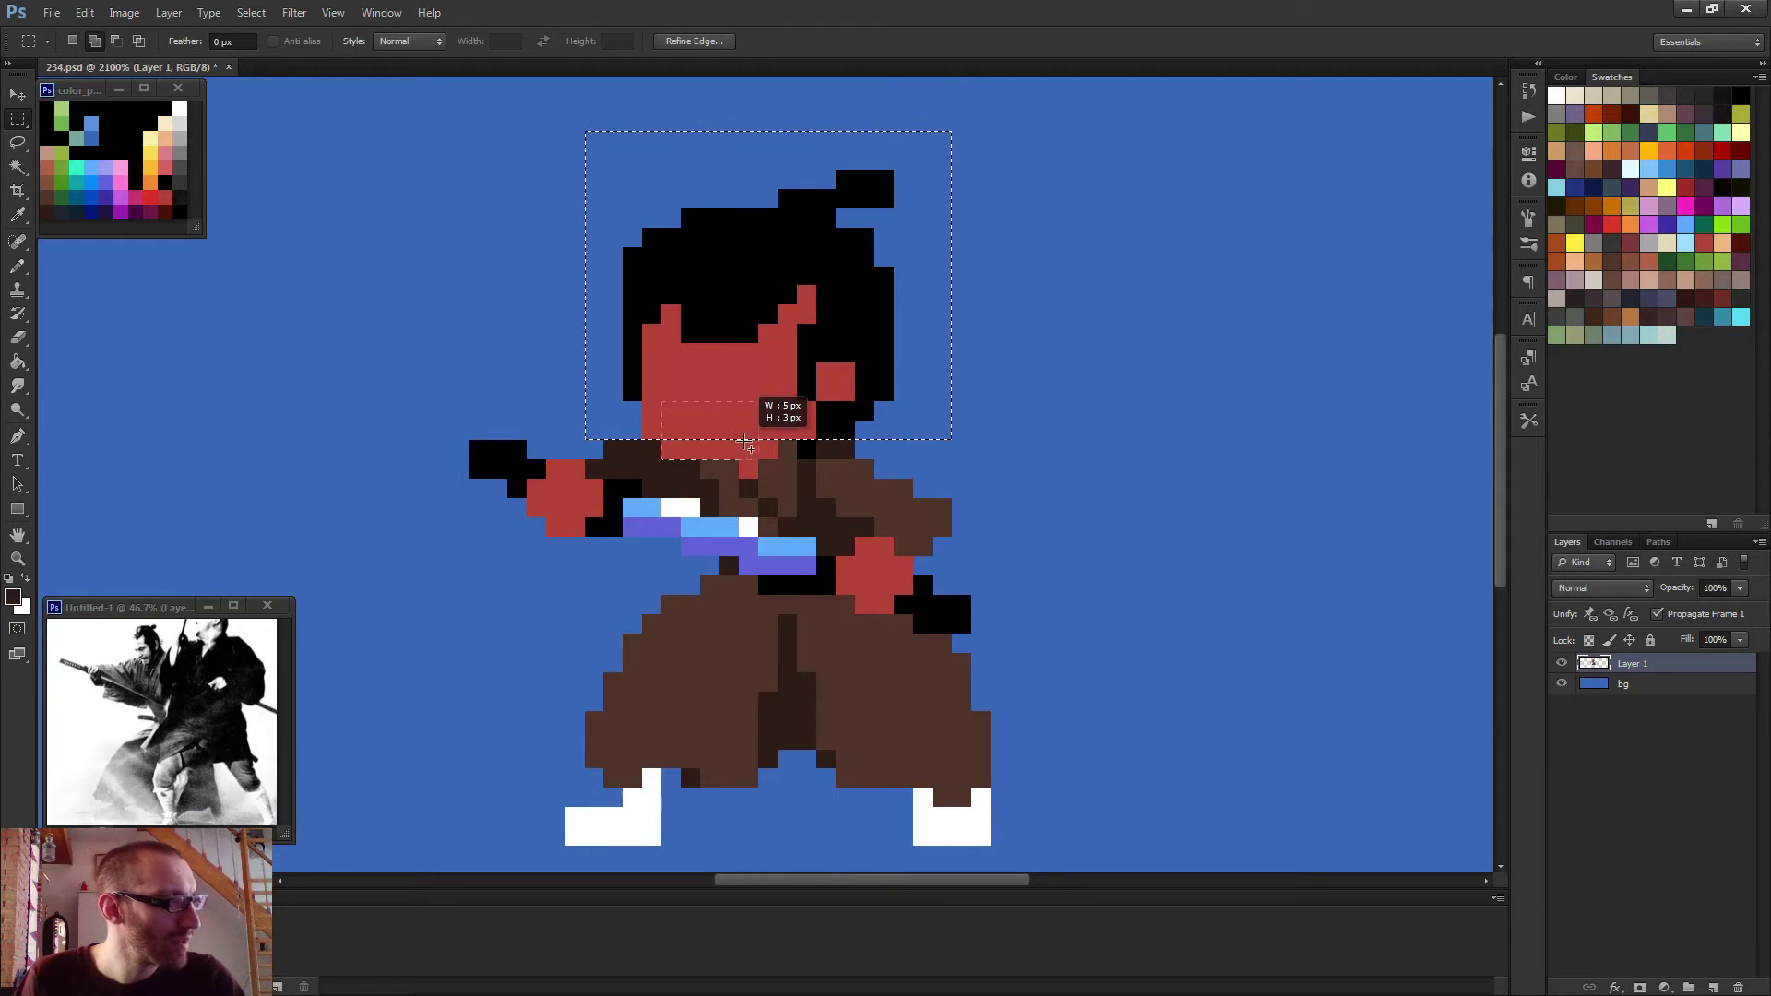
pyautogui.moveTo(808, 441); pyautogui.dragTo(815, 457)
pyautogui.scroll(-2, 1029, 458)
pyautogui.moveTo(660, 404); pyautogui.dragTo(886, 460)
pyautogui.scroll(-5, 1064, 450)
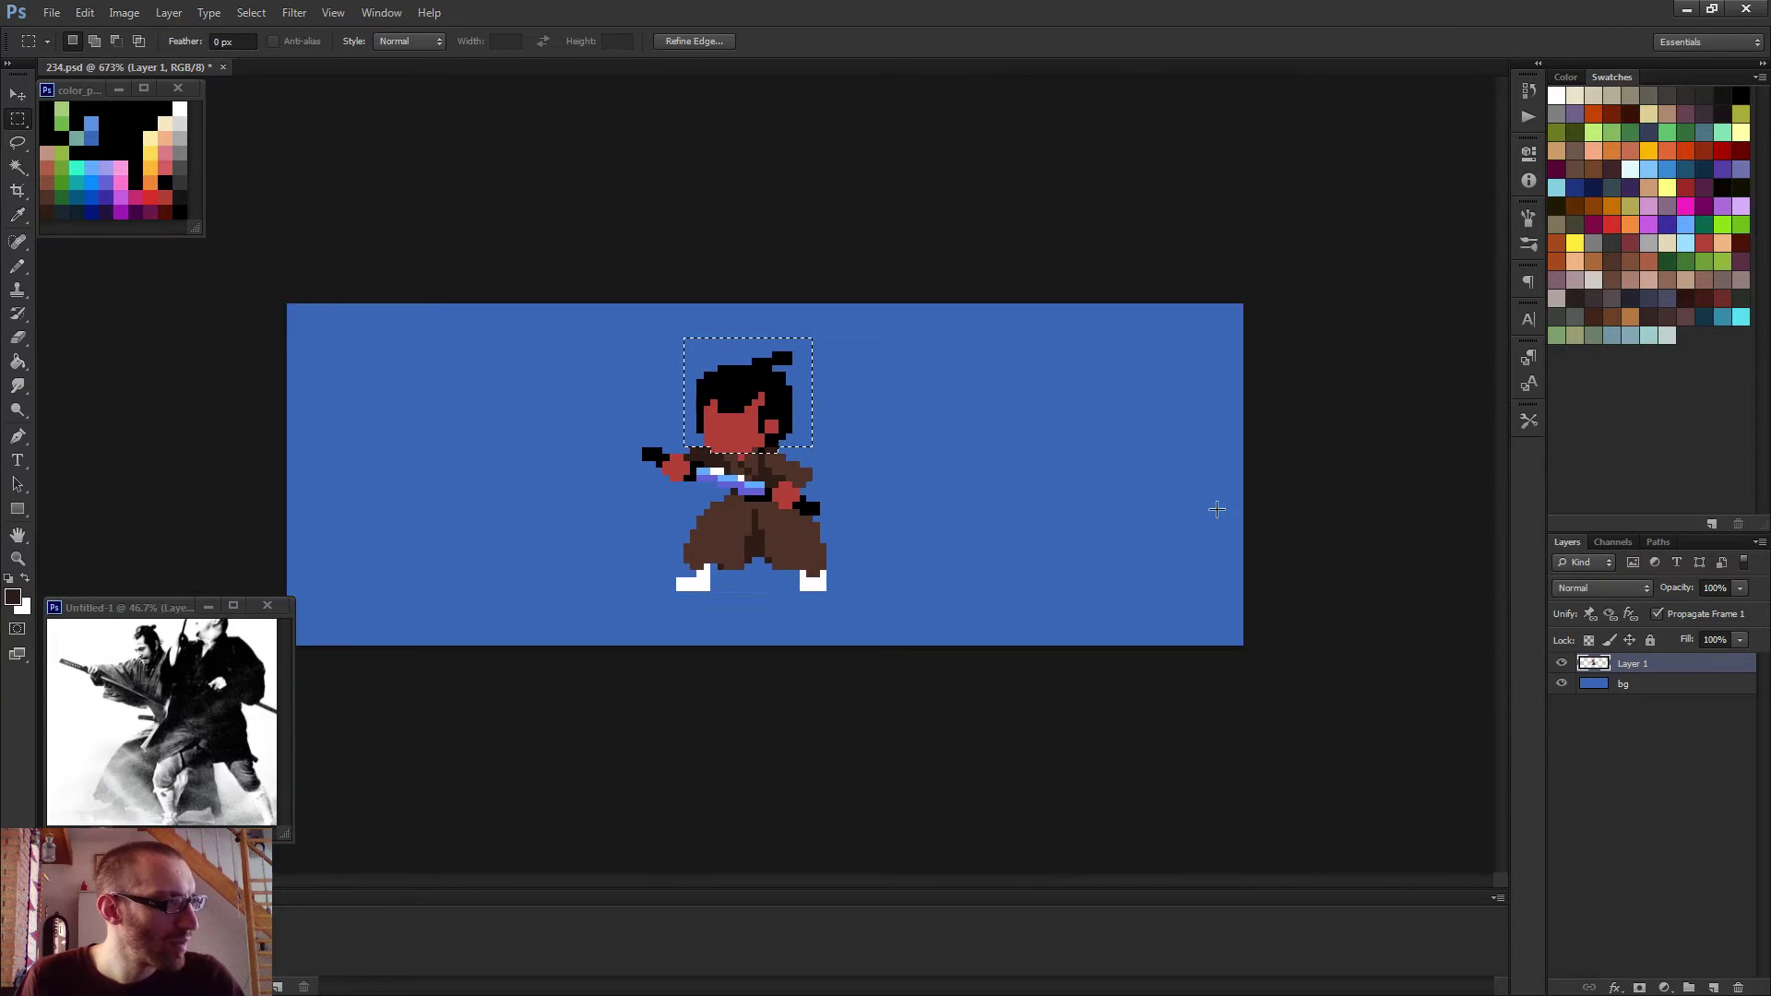
pyautogui.press('v')
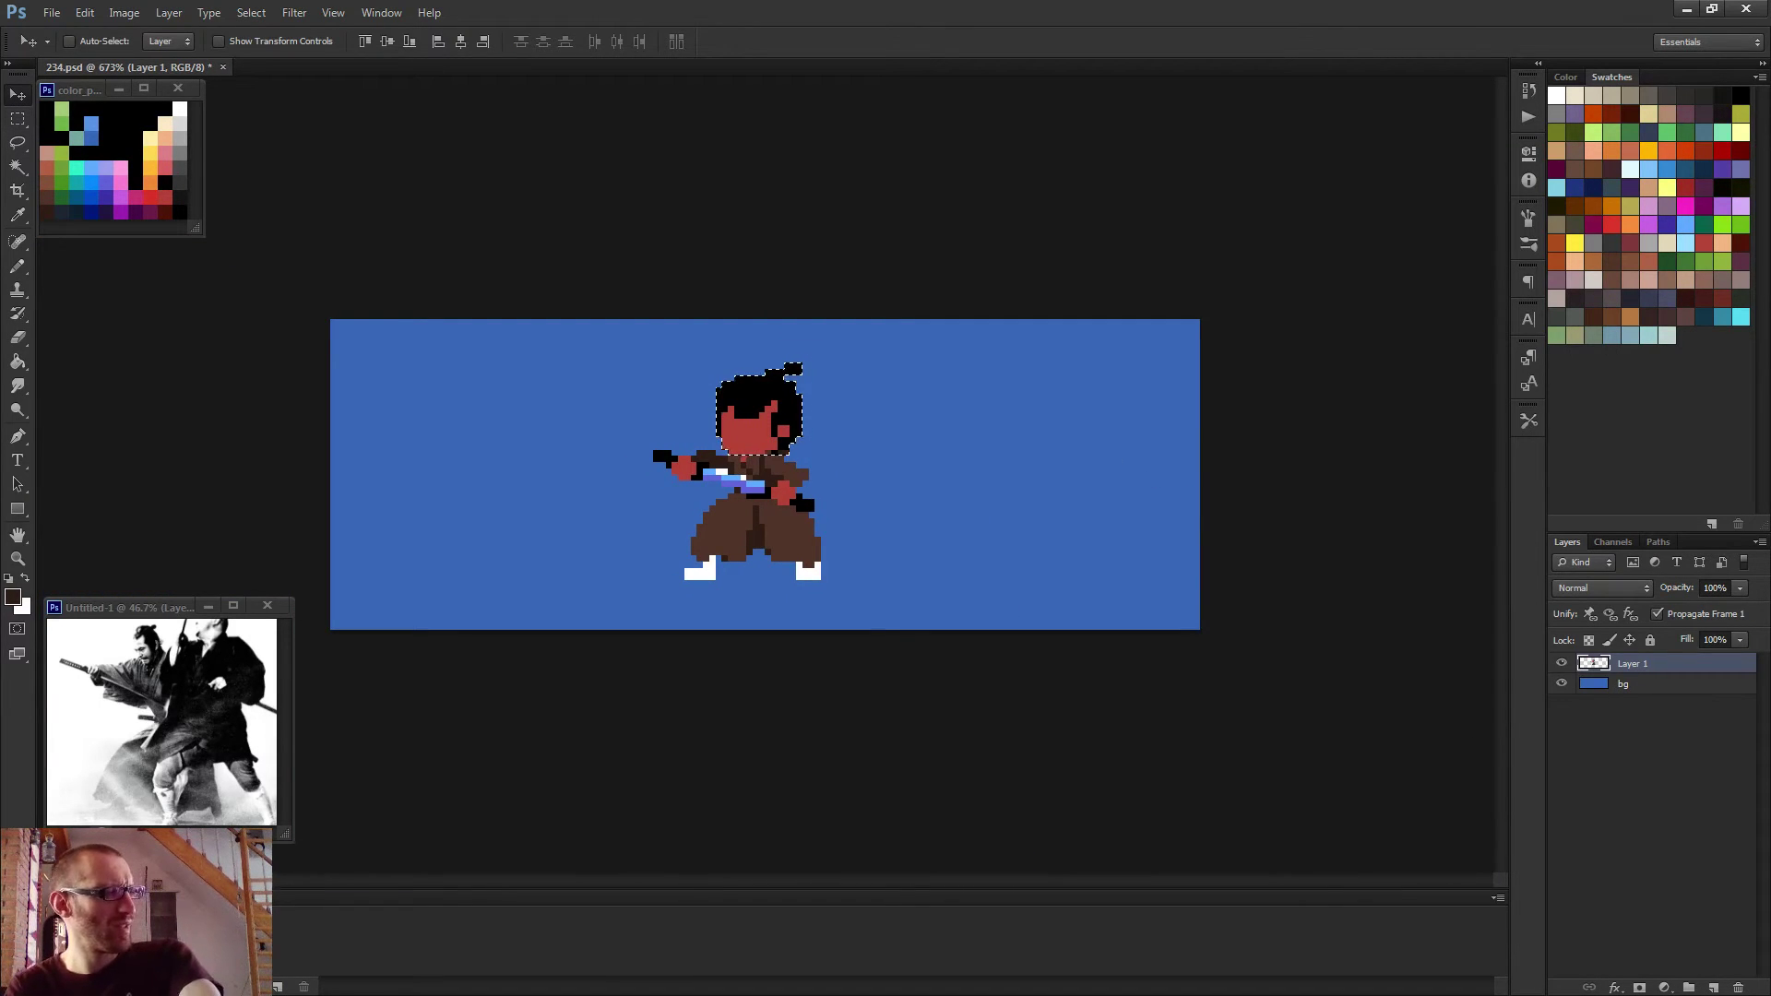
pyautogui.press('Left')
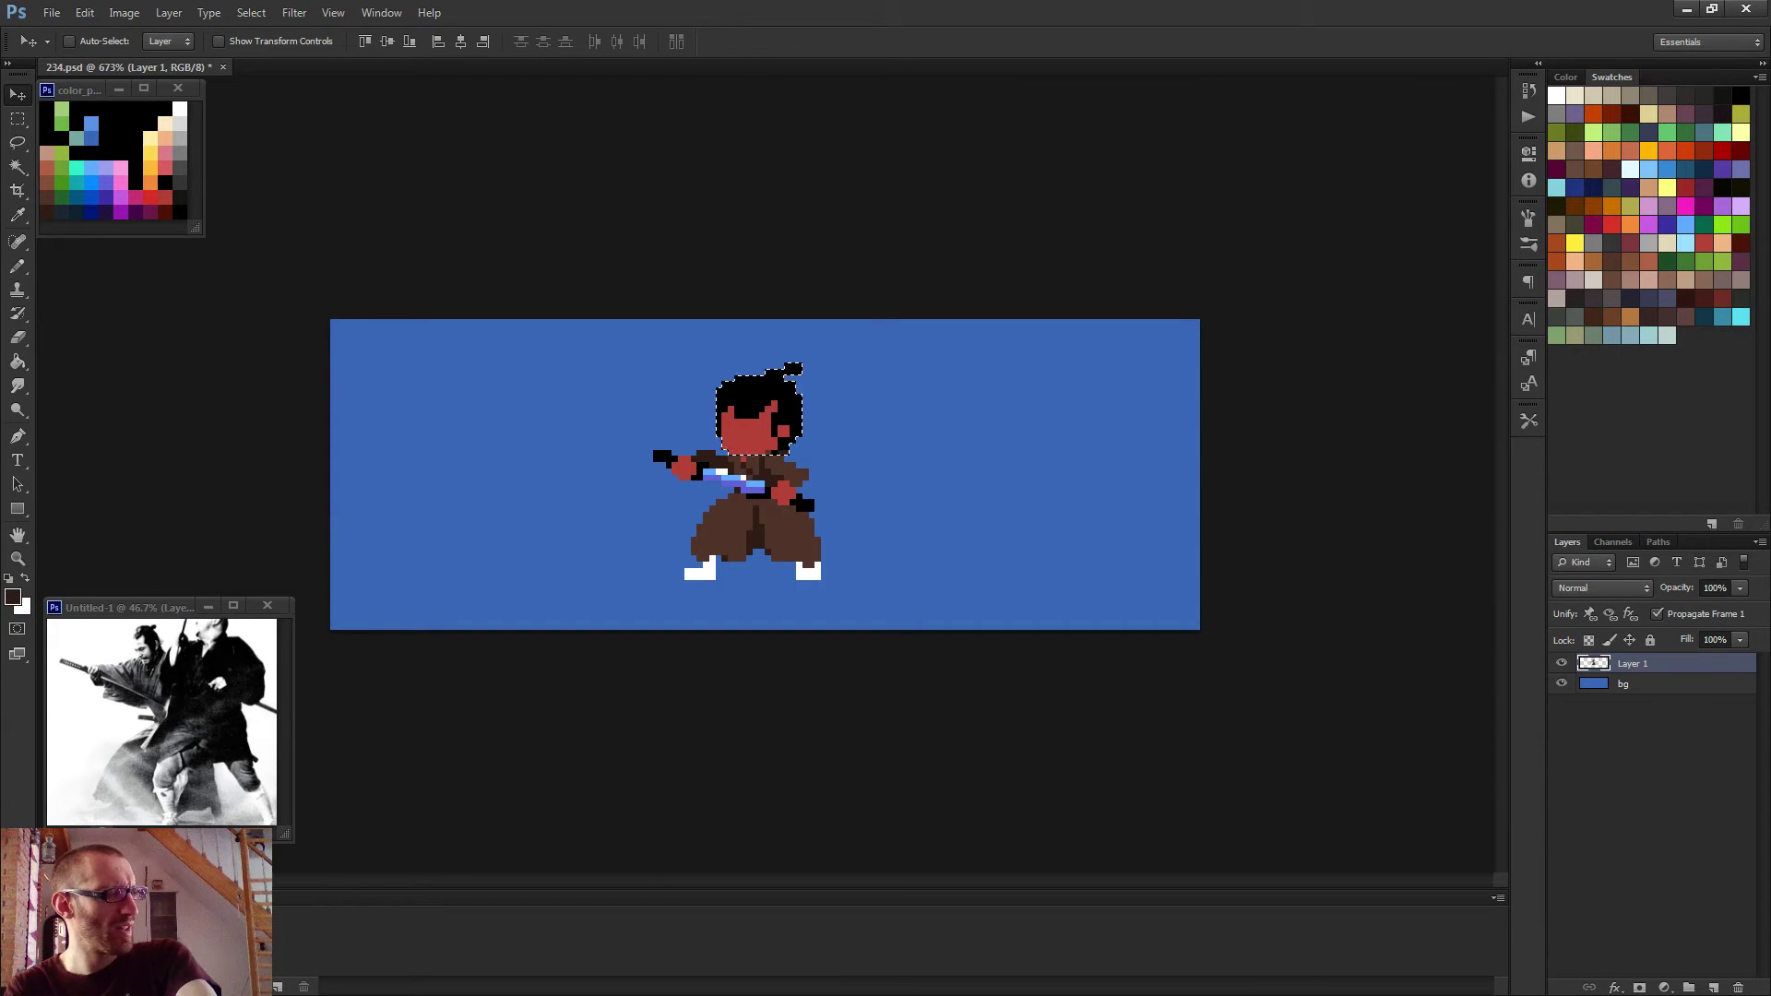
pyautogui.press('Up')
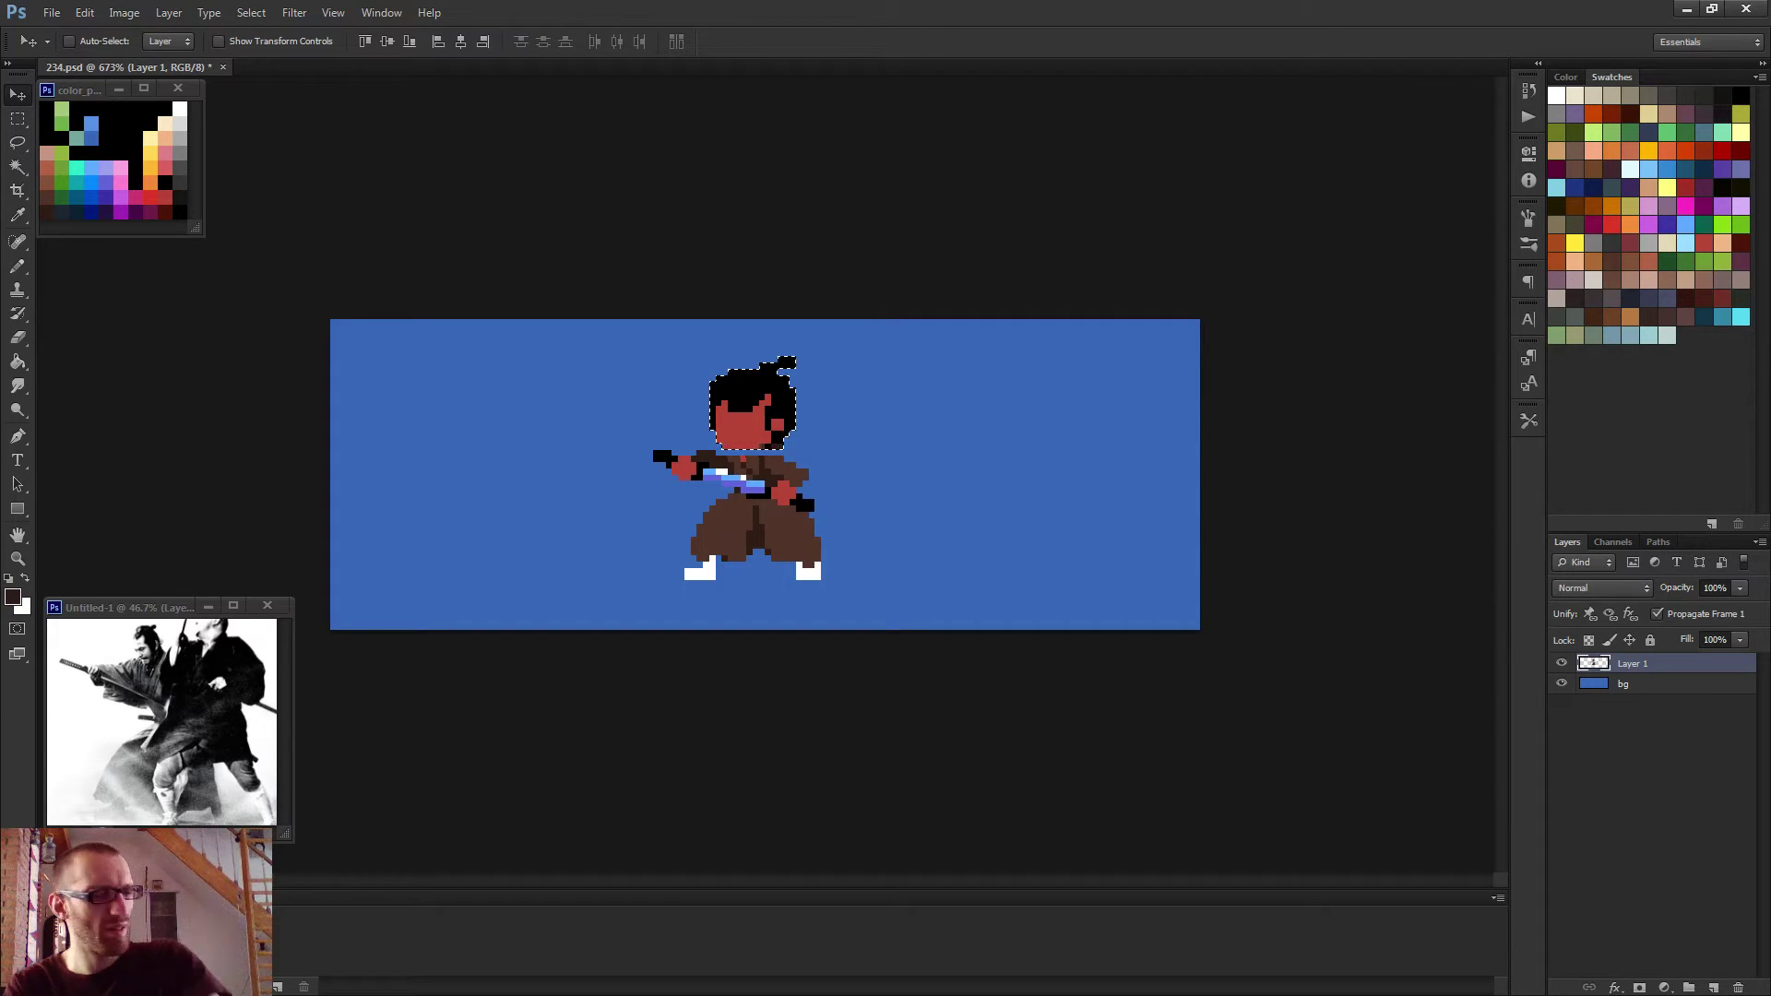
pyautogui.hotkey('ctrl', 'd')
pyautogui.press('b')
pyautogui.scroll(4, 719, 471)
pyautogui.scroll(2, 697, 466)
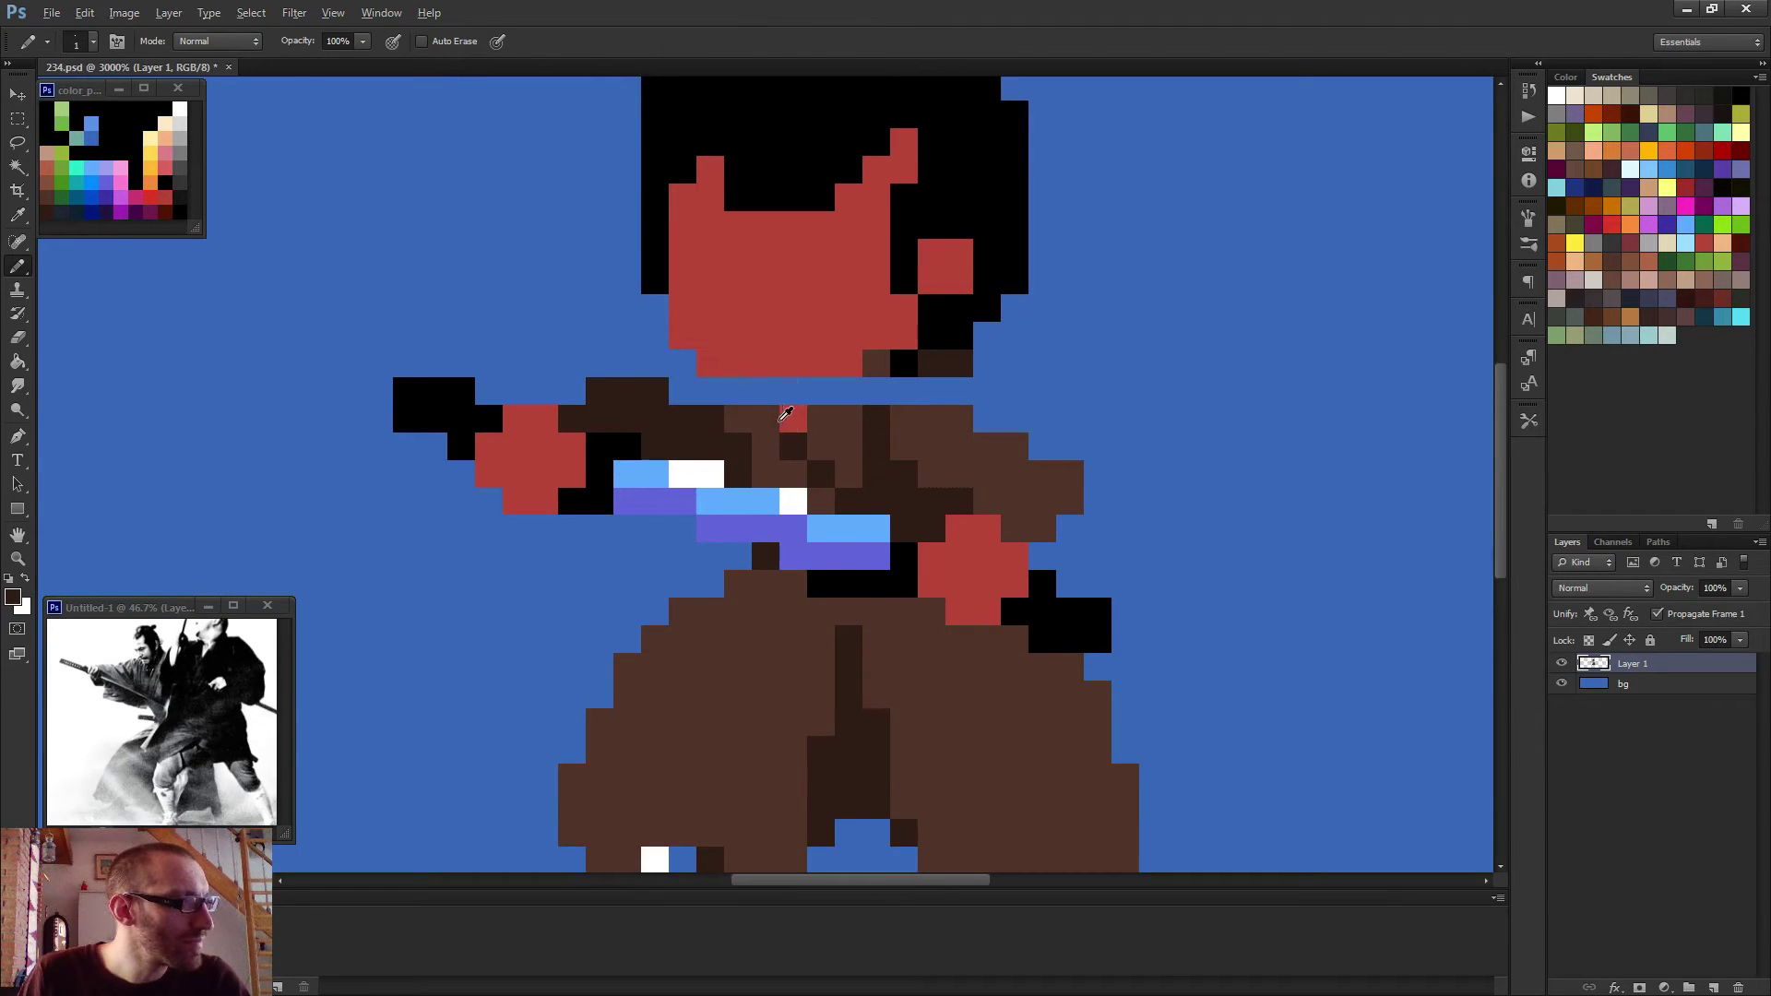
# Paint sampled brown and dark brown pixels on both sides of the samurai's chin.
pyautogui.keyDown('alt'); pyautogui.click(784, 419); pyautogui.keyUp('alt')
pyautogui.keyDown('alt'); pyautogui.click(765, 424); pyautogui.keyUp('alt')
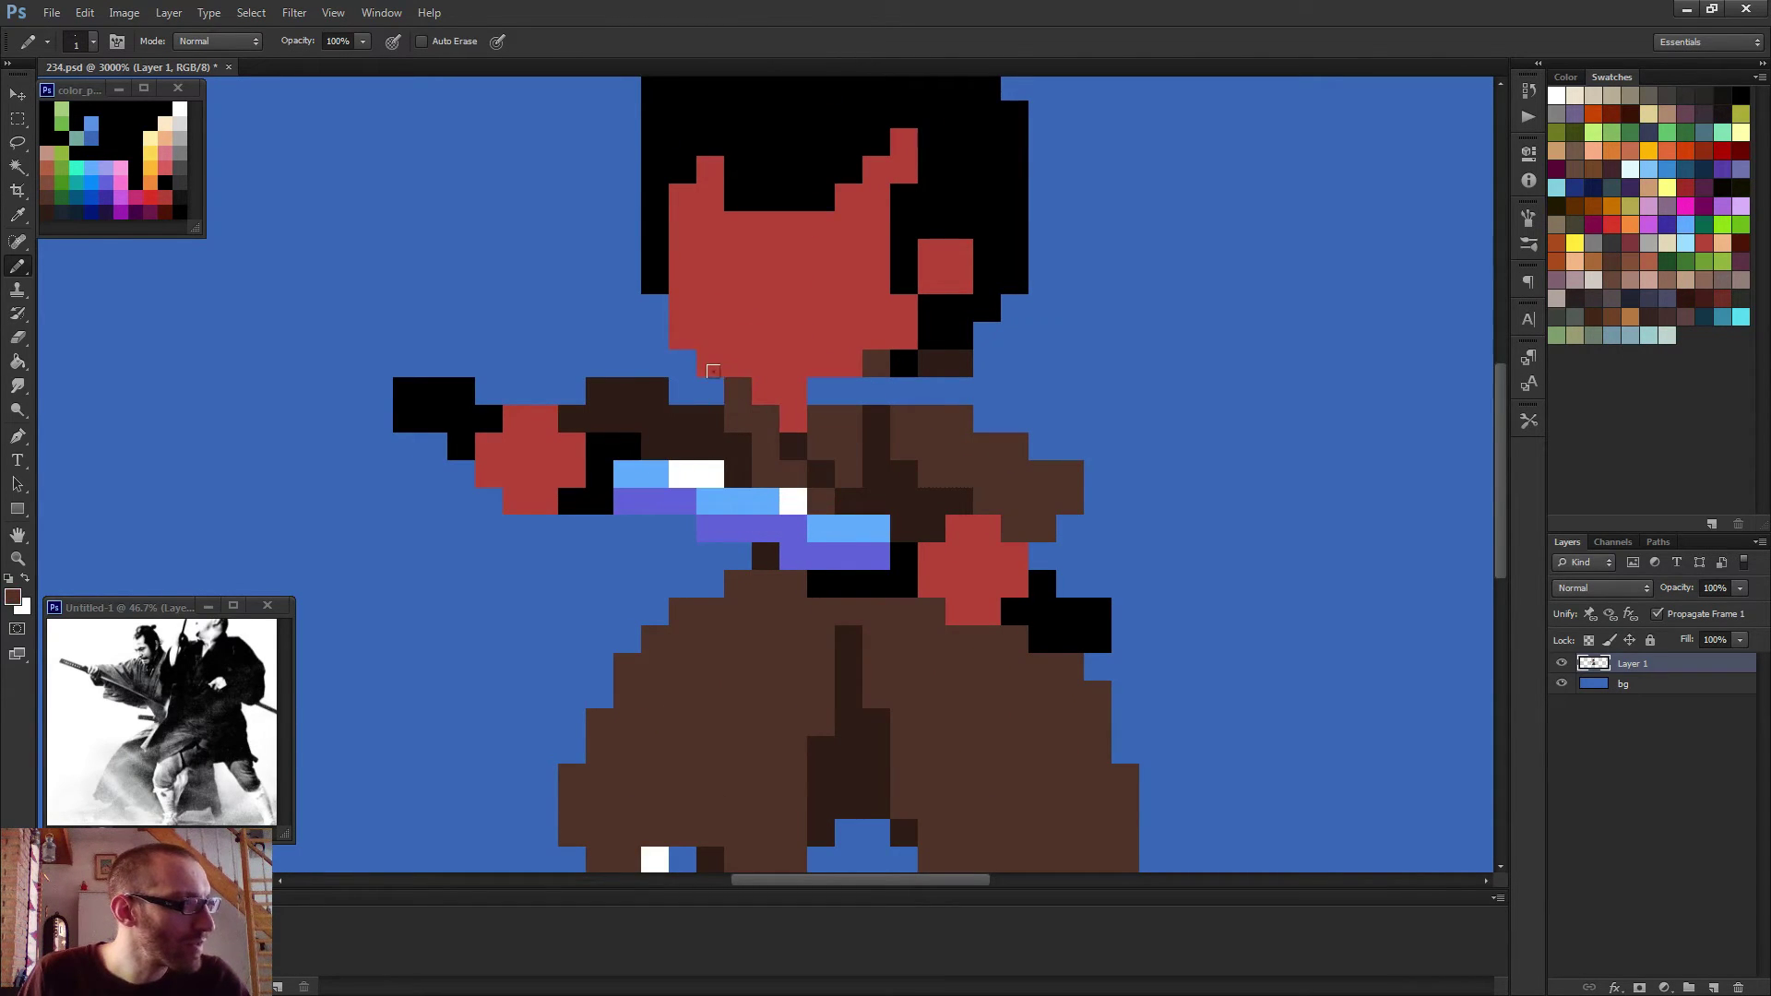
pyautogui.click(709, 373)
pyautogui.moveTo(812, 378)
pyautogui.mouseDown()
pyautogui.moveTo(917, 387)
pyautogui.moveTo(885, 393)
pyautogui.moveTo(931, 392)
pyautogui.mouseUp()
pyautogui.keyDown('alt'); pyautogui.click(890, 422); pyautogui.keyUp('alt')
# Erase the two stray dark pixels right of the chin.
pyautogui.hotkey('ctrl', '0')
pyautogui.scroll(3, 921, 593)
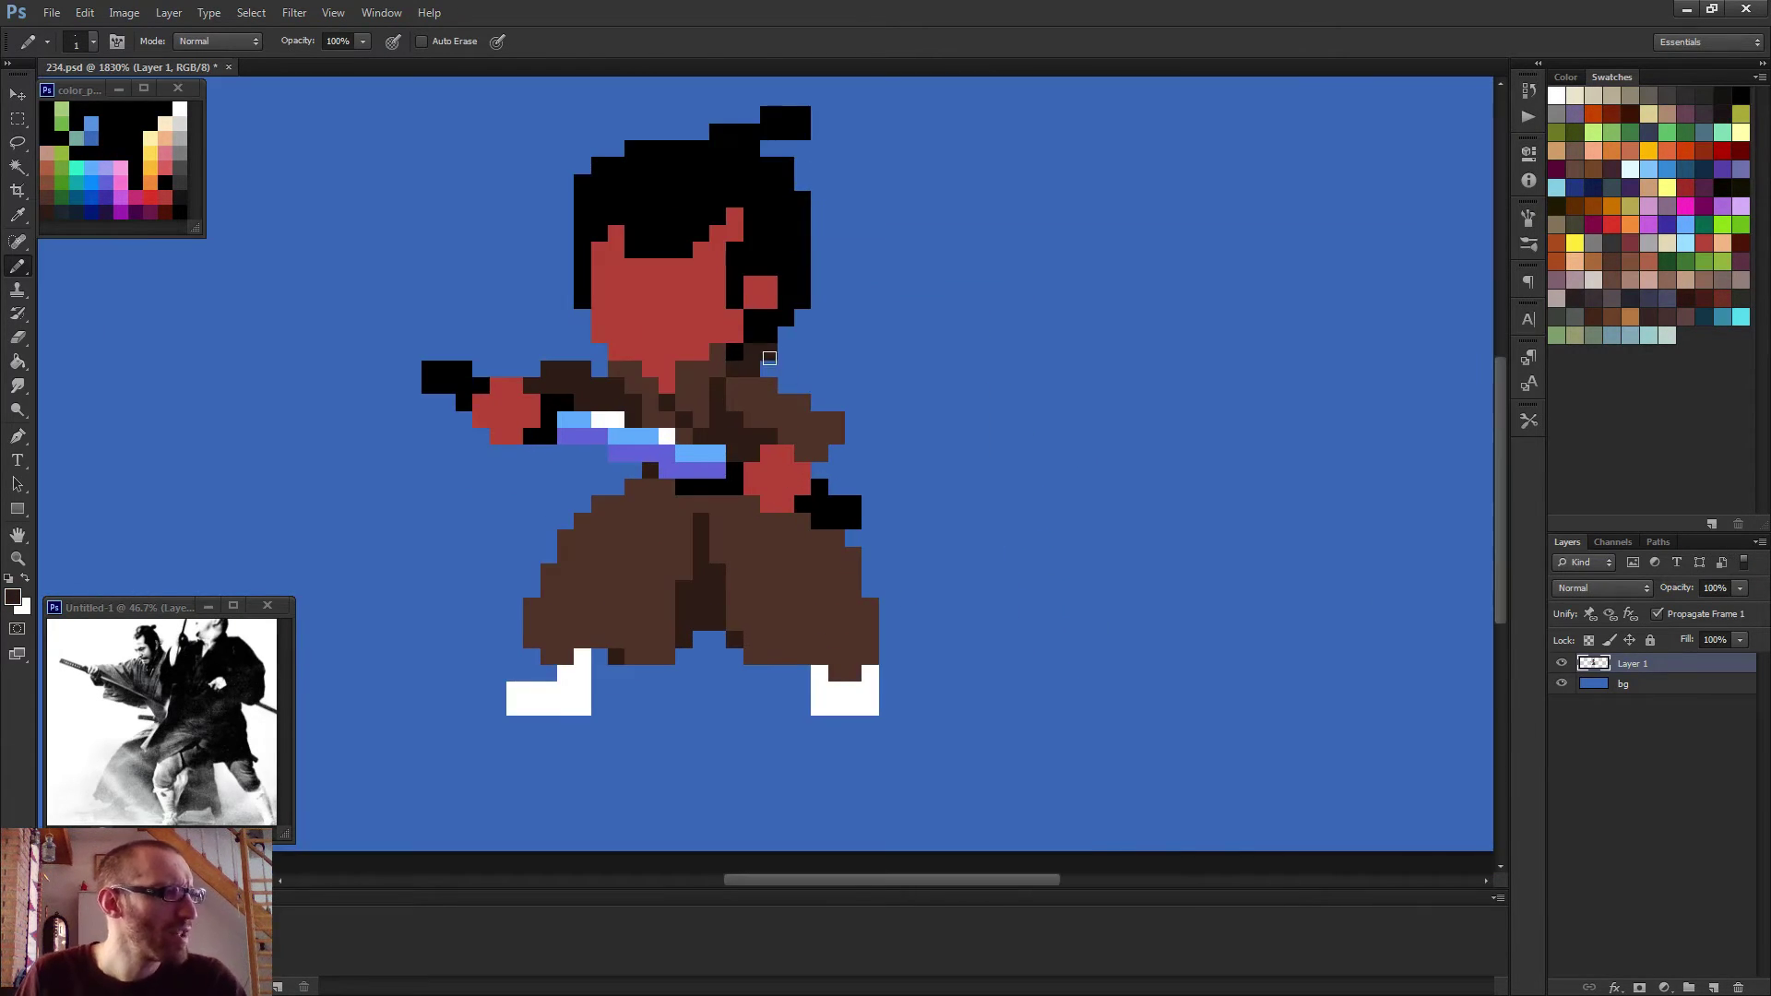
pyautogui.press('e')
pyautogui.click(752, 350)
pyautogui.click(751, 368)
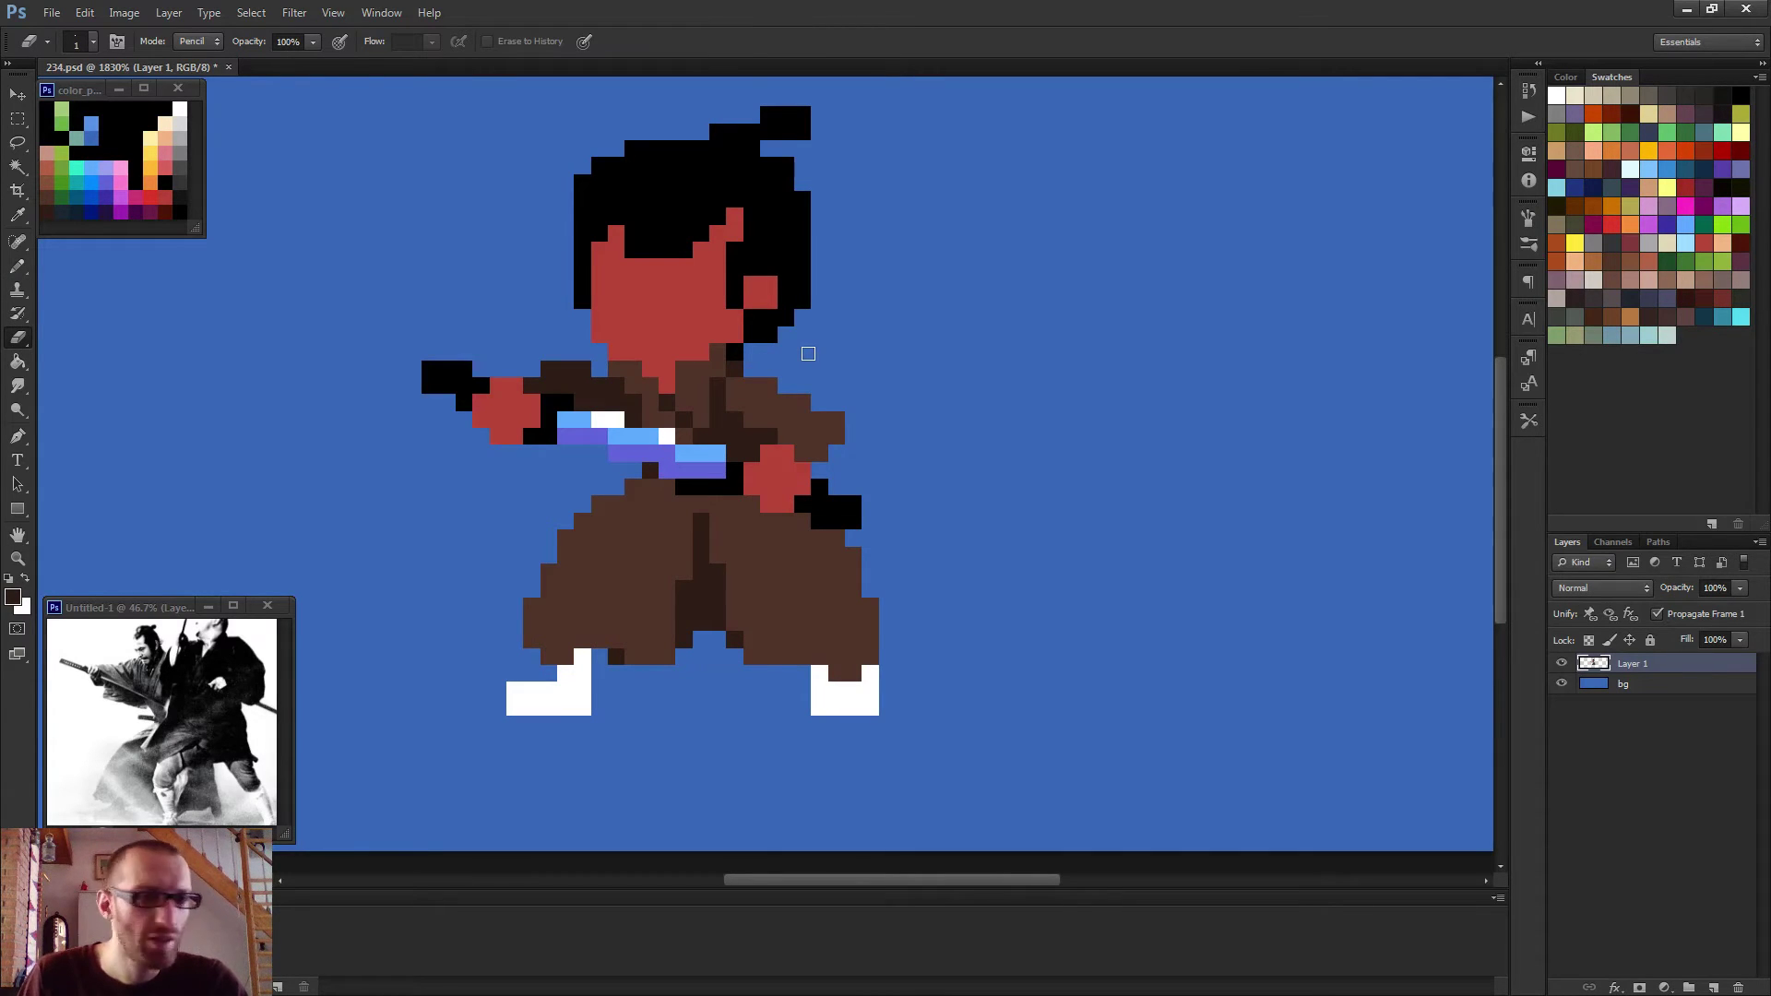
# Blacken two pixels beside the chin and repaint a torso pixel darker.
pyautogui.press('b')
pyautogui.scroll(2, 527, 338)
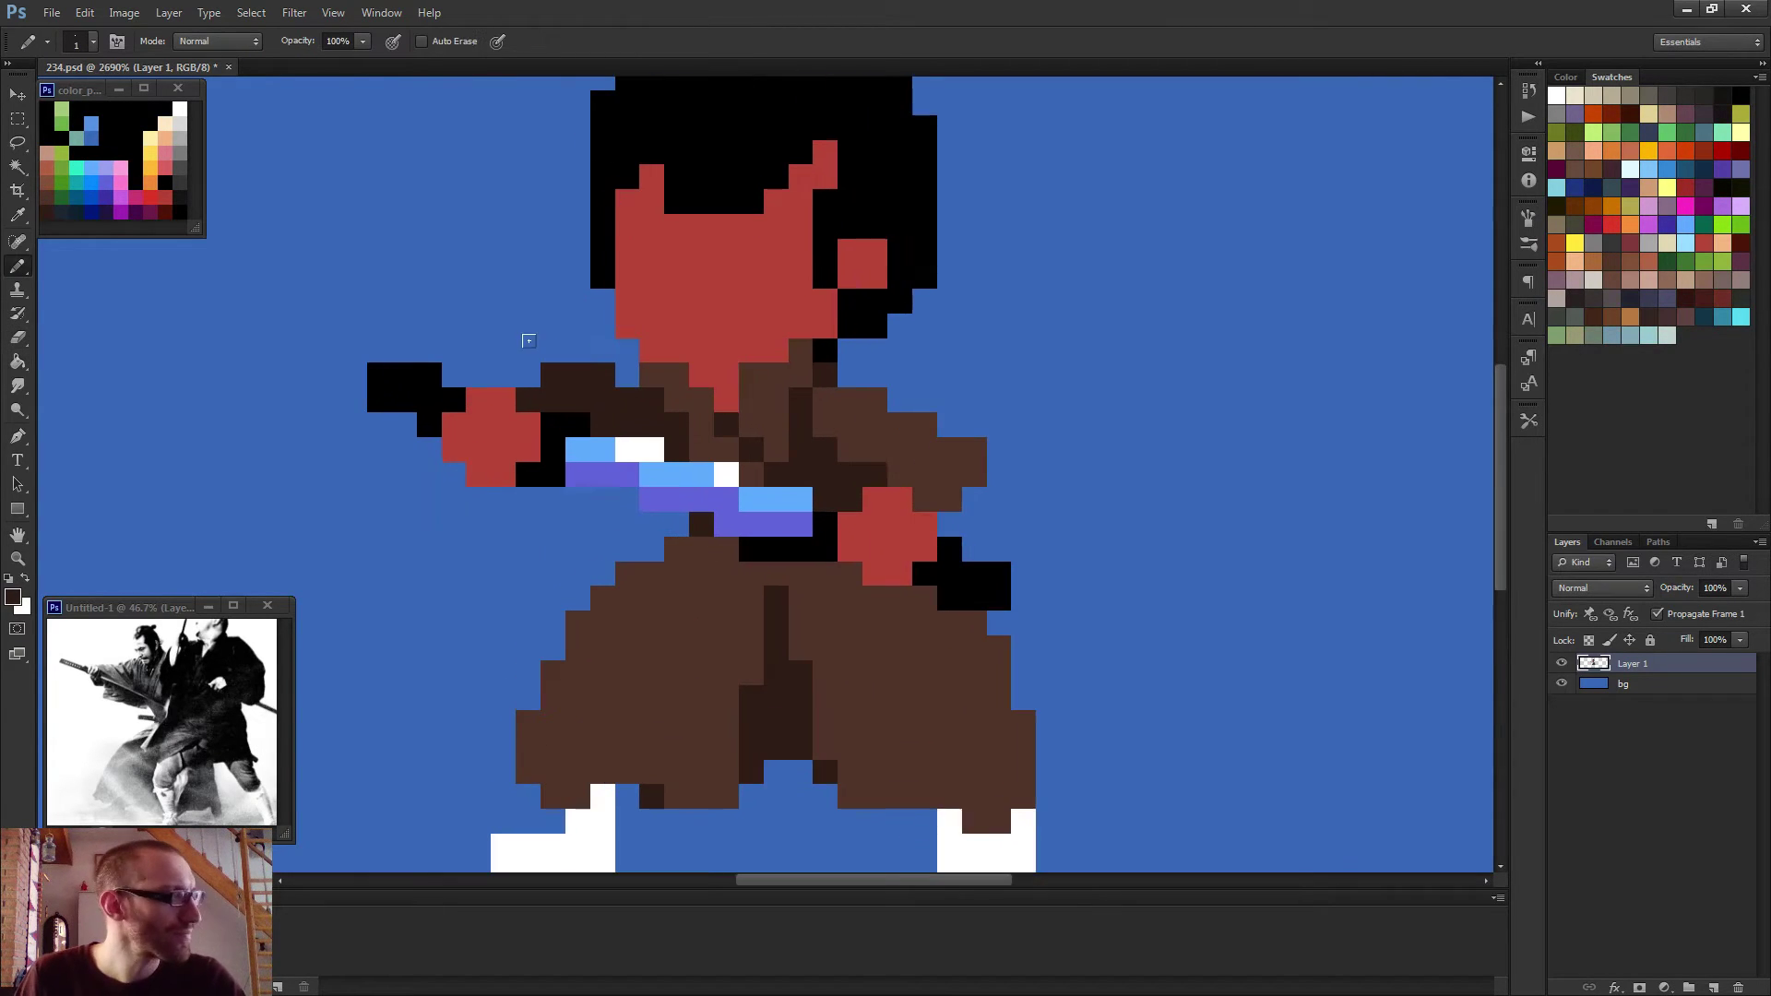
pyautogui.click(848, 350)
pyautogui.click(844, 375)
pyautogui.scroll(-4, 900, 475)
pyautogui.scroll(3, 897, 488)
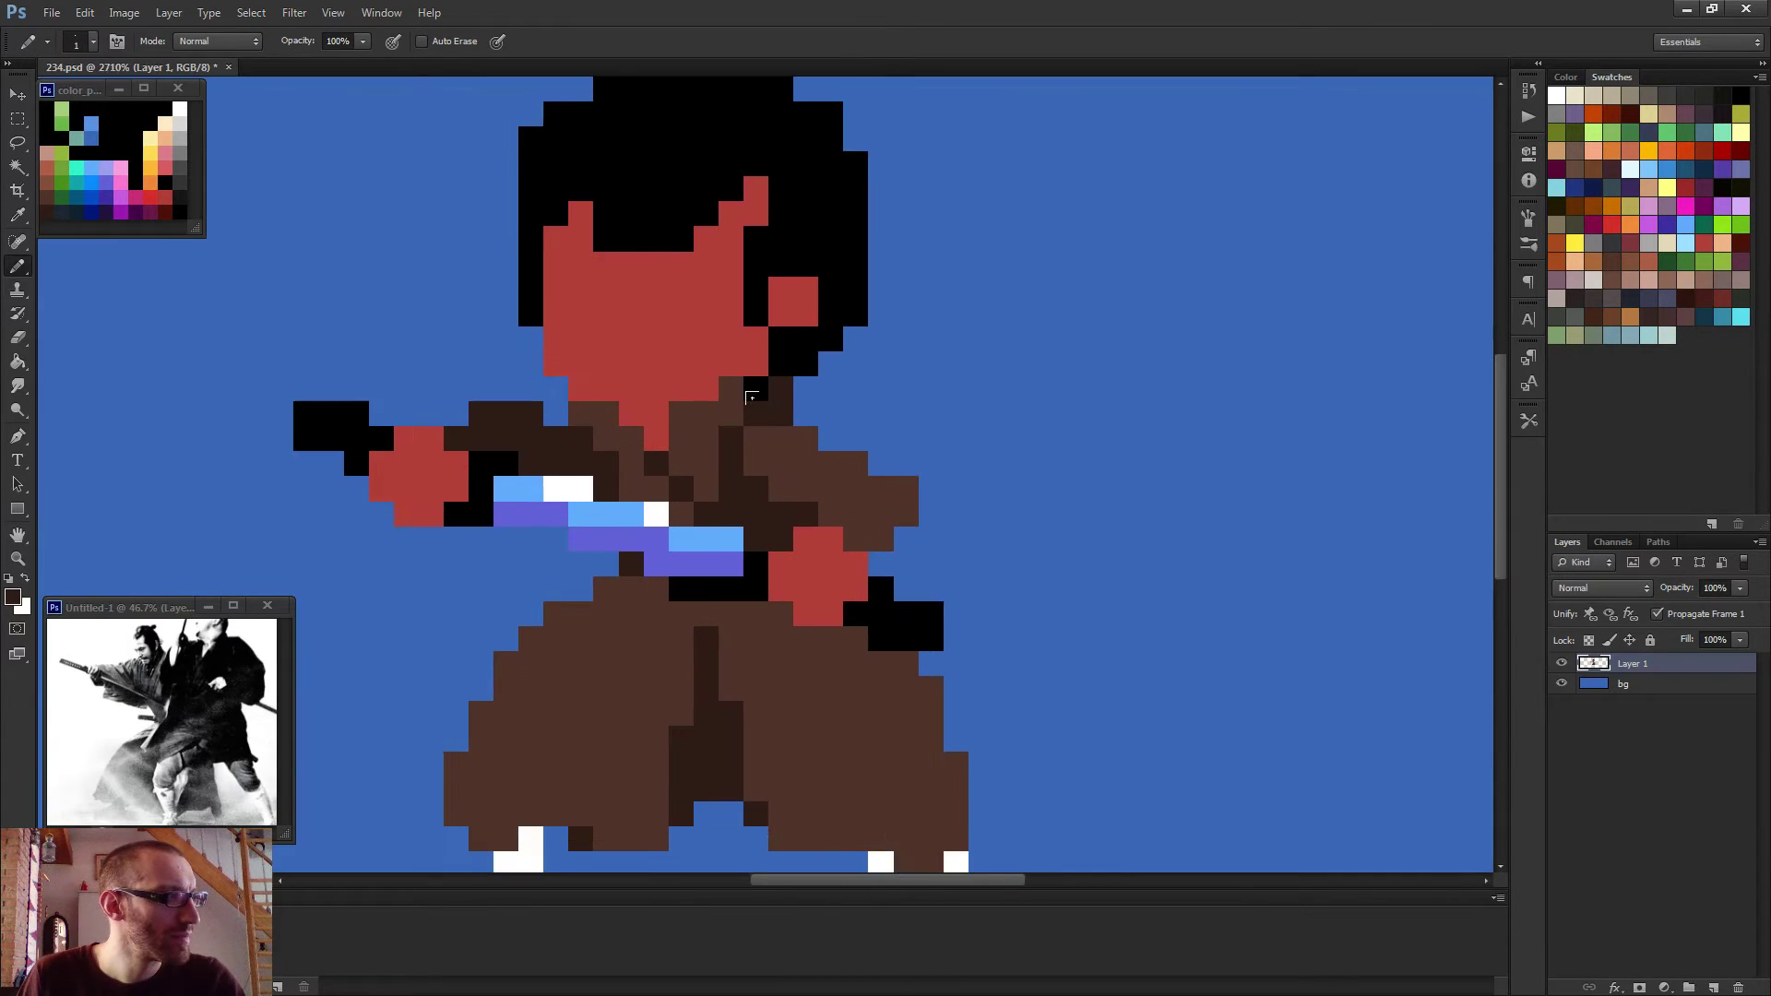
pyautogui.click(751, 395)
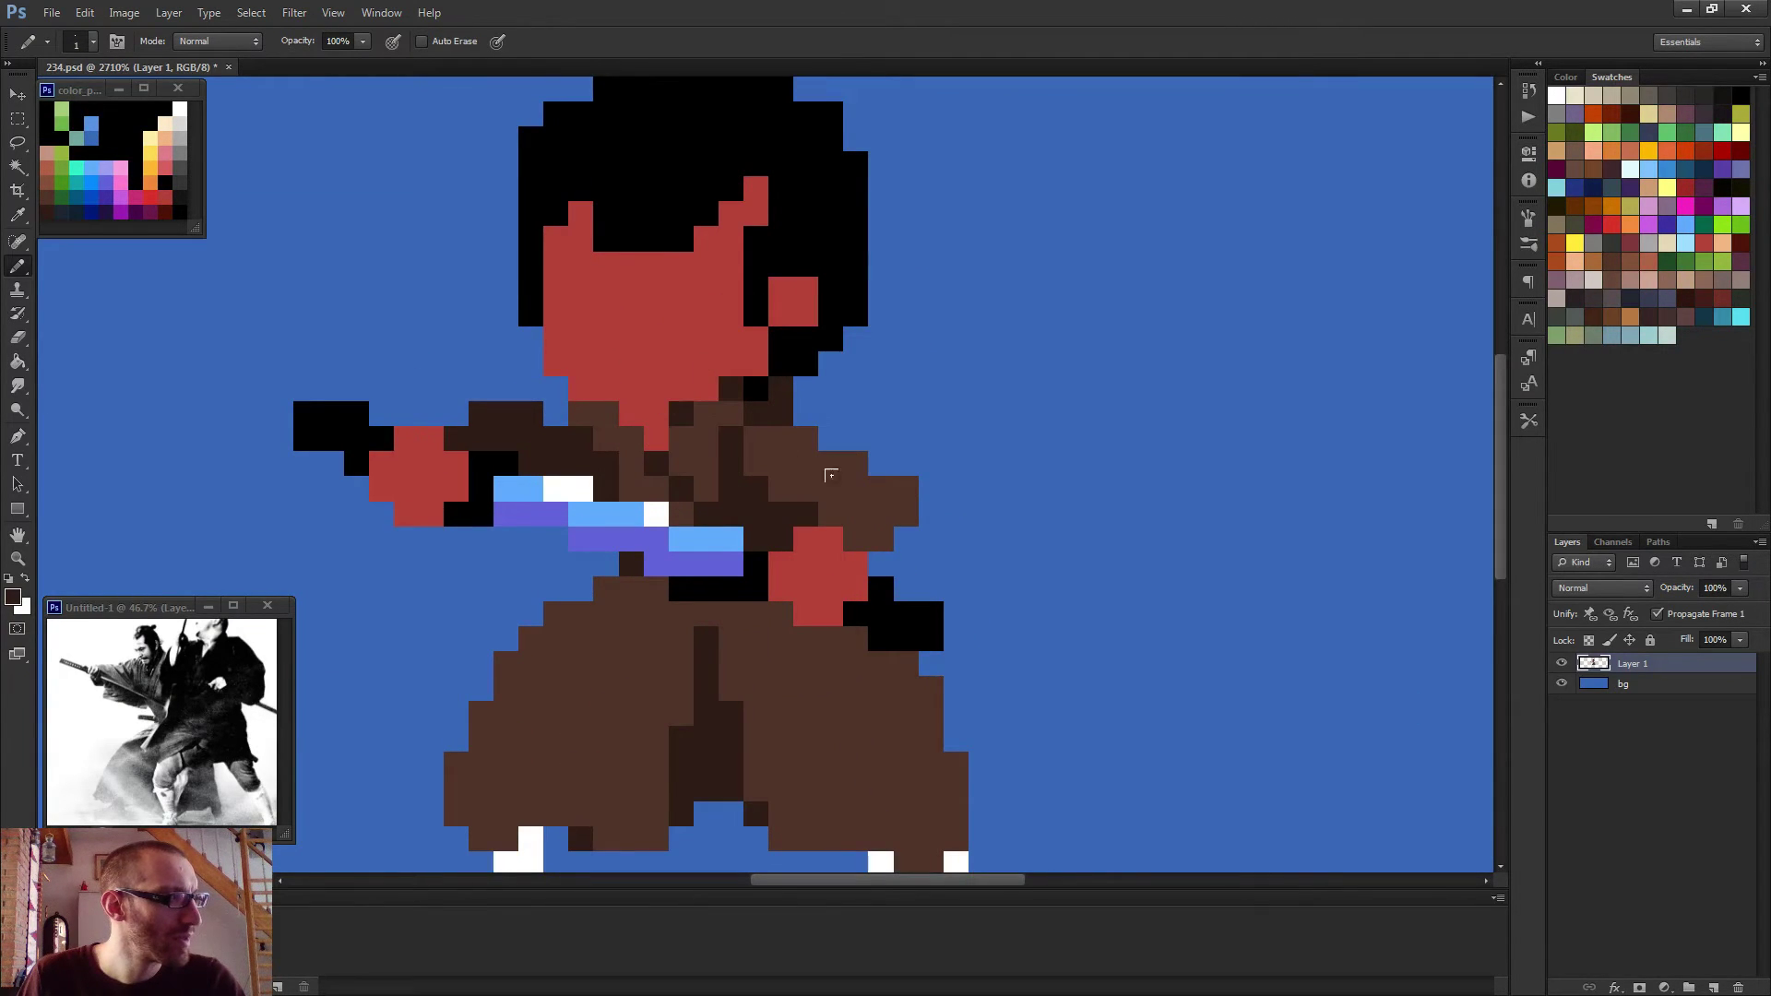
pyautogui.scroll(-7, 864, 506)
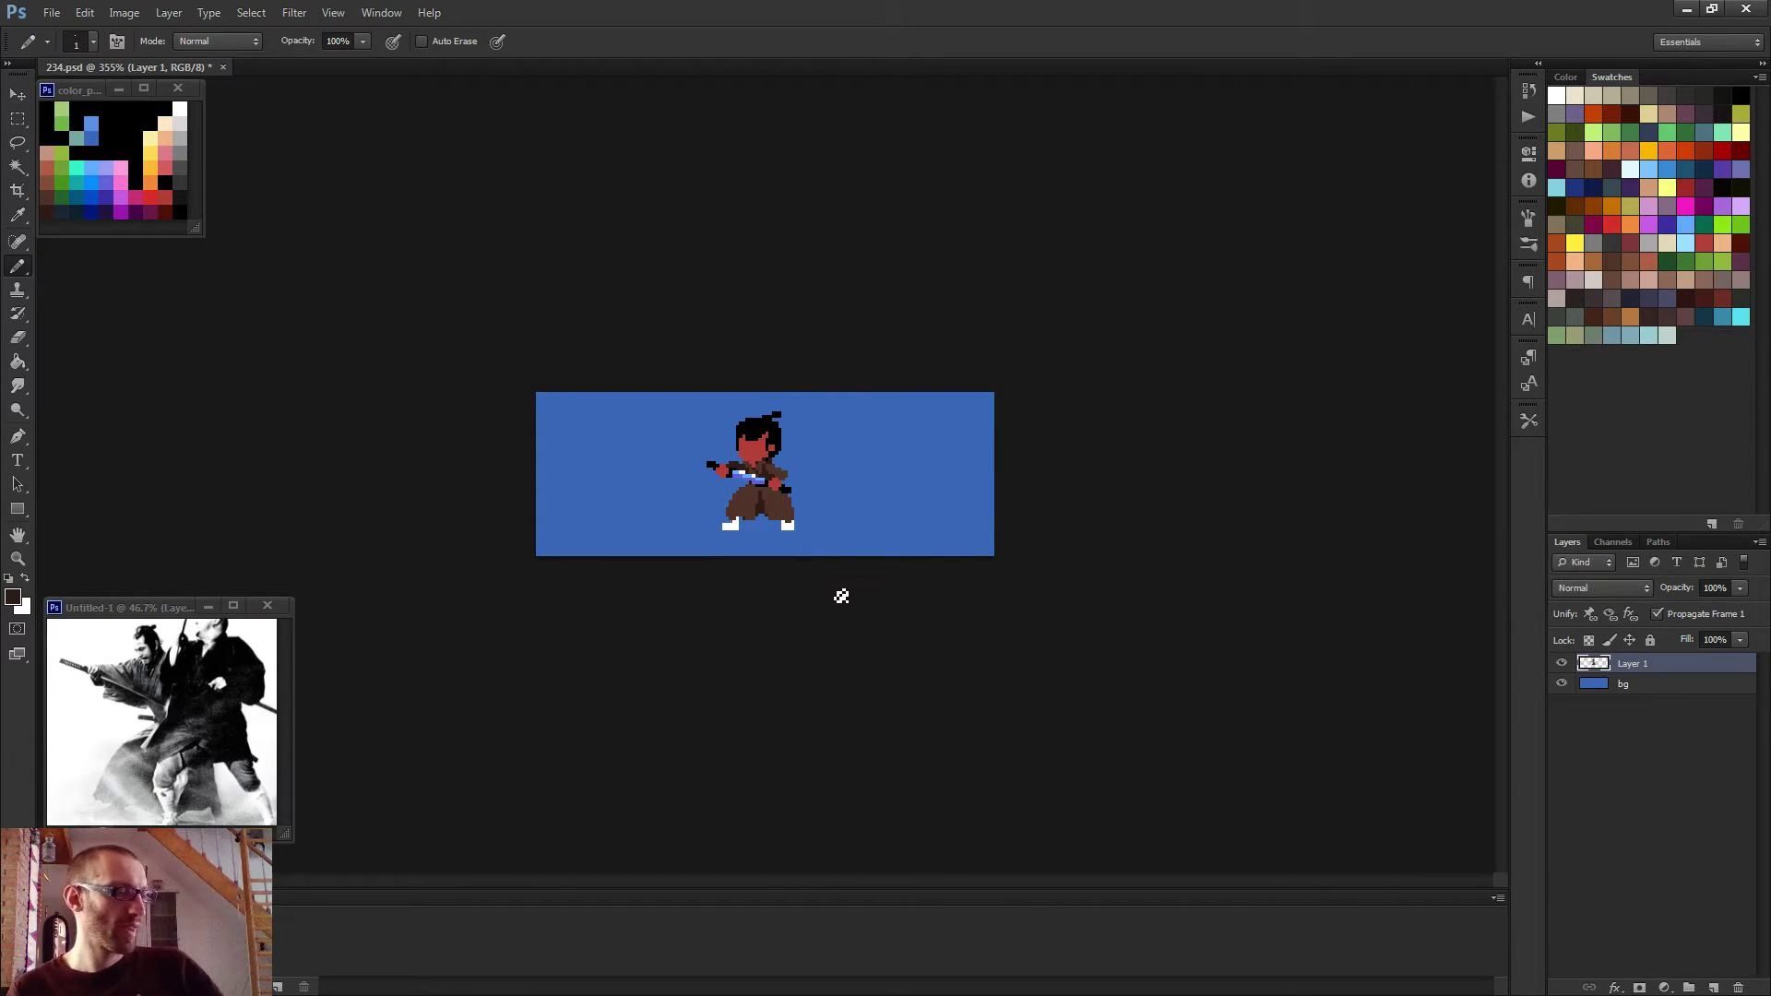
pyautogui.scroll(4, 656, 459)
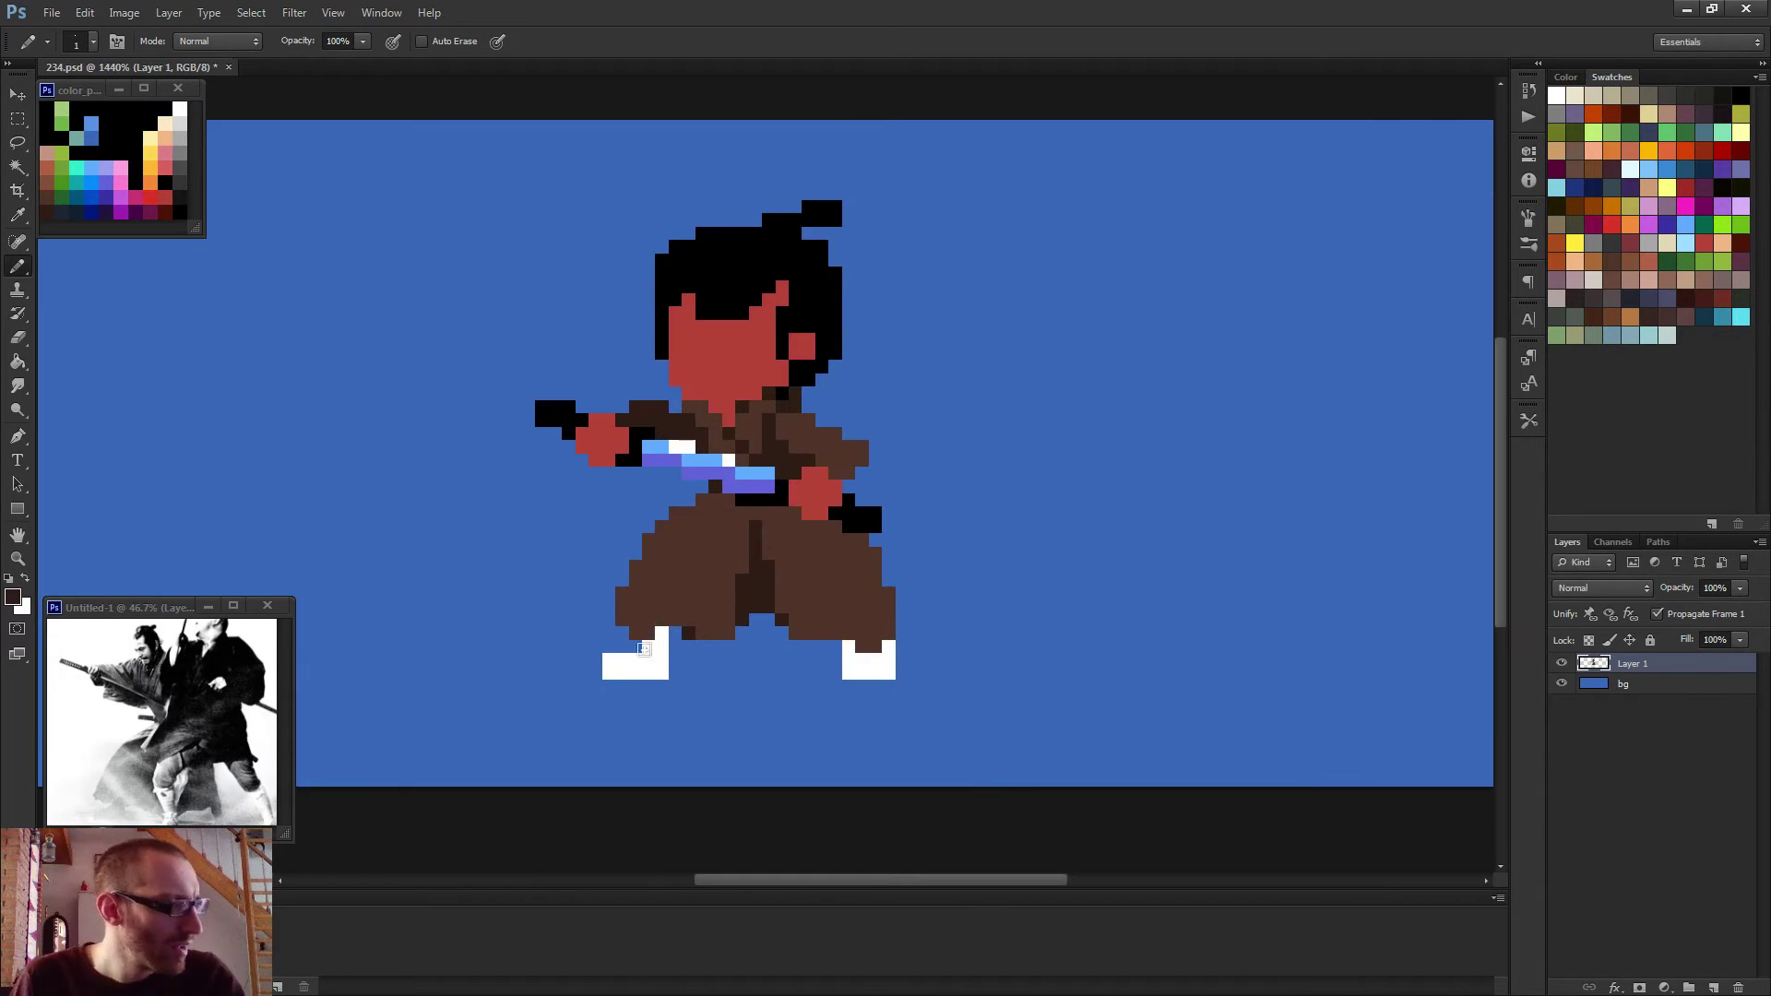
# Magic Wand the left white foot, nudge it one pixel right, and deselect.
pyautogui.press('w')
pyautogui.click(633, 660)
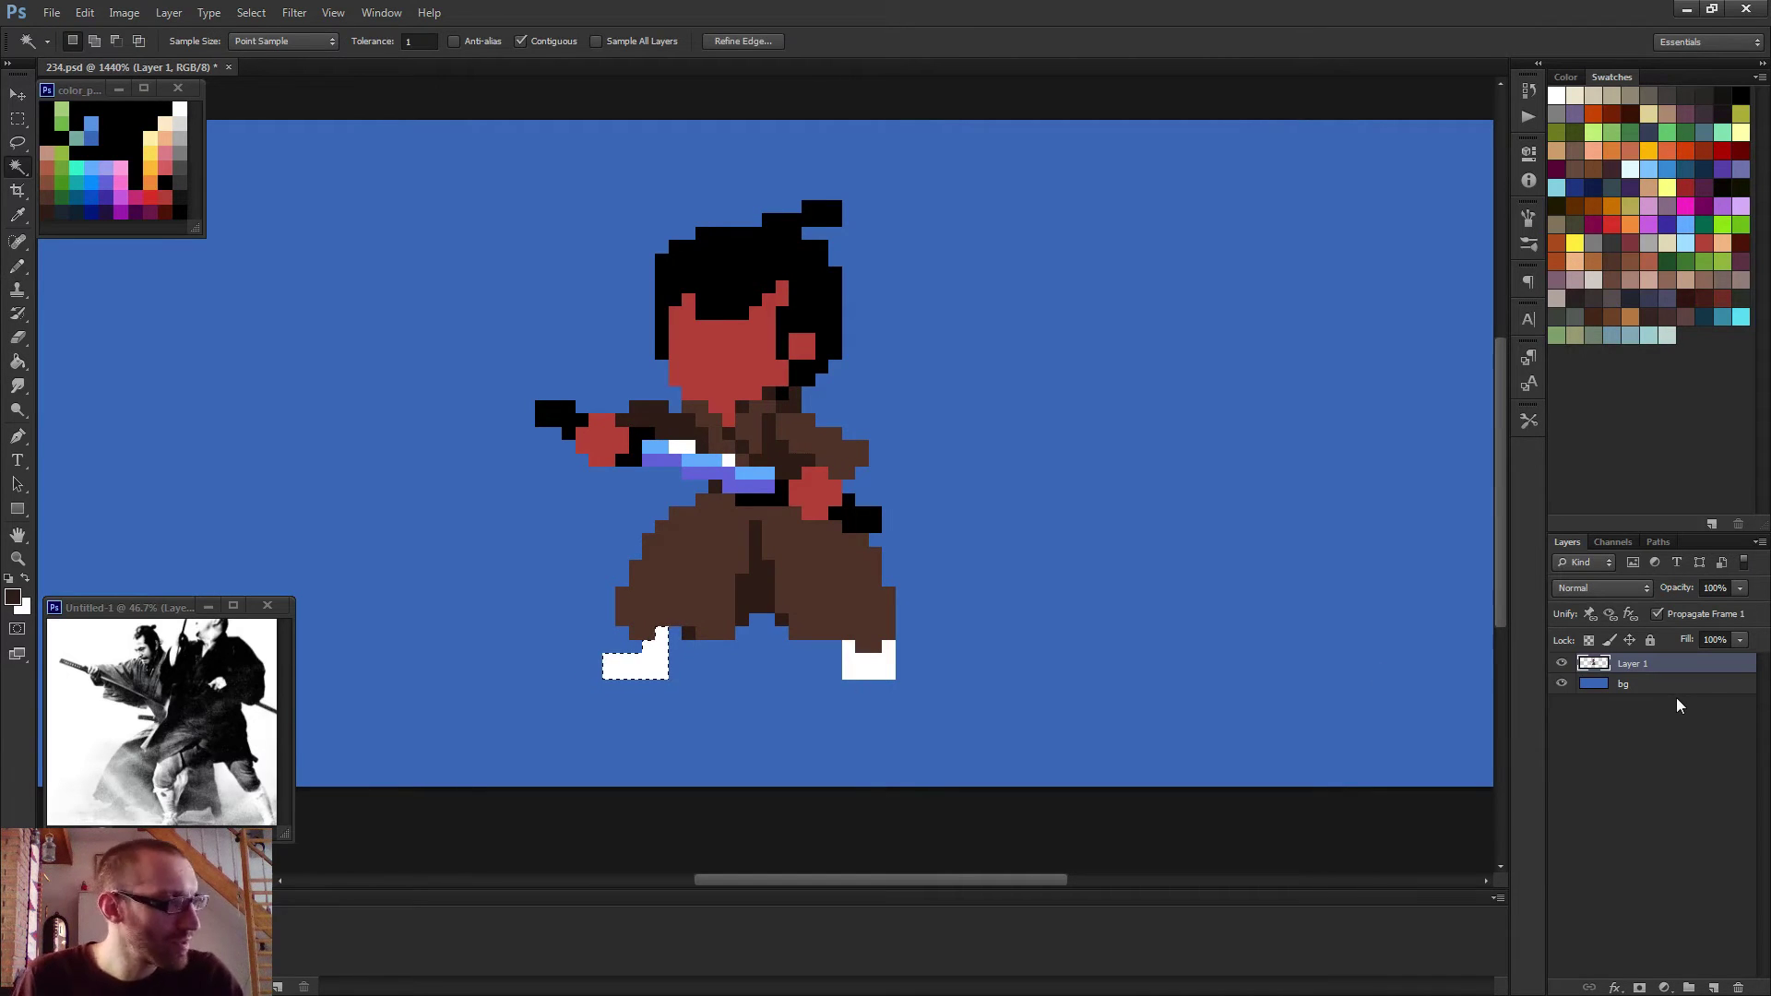
pyautogui.press('v')
pyautogui.press('Right')
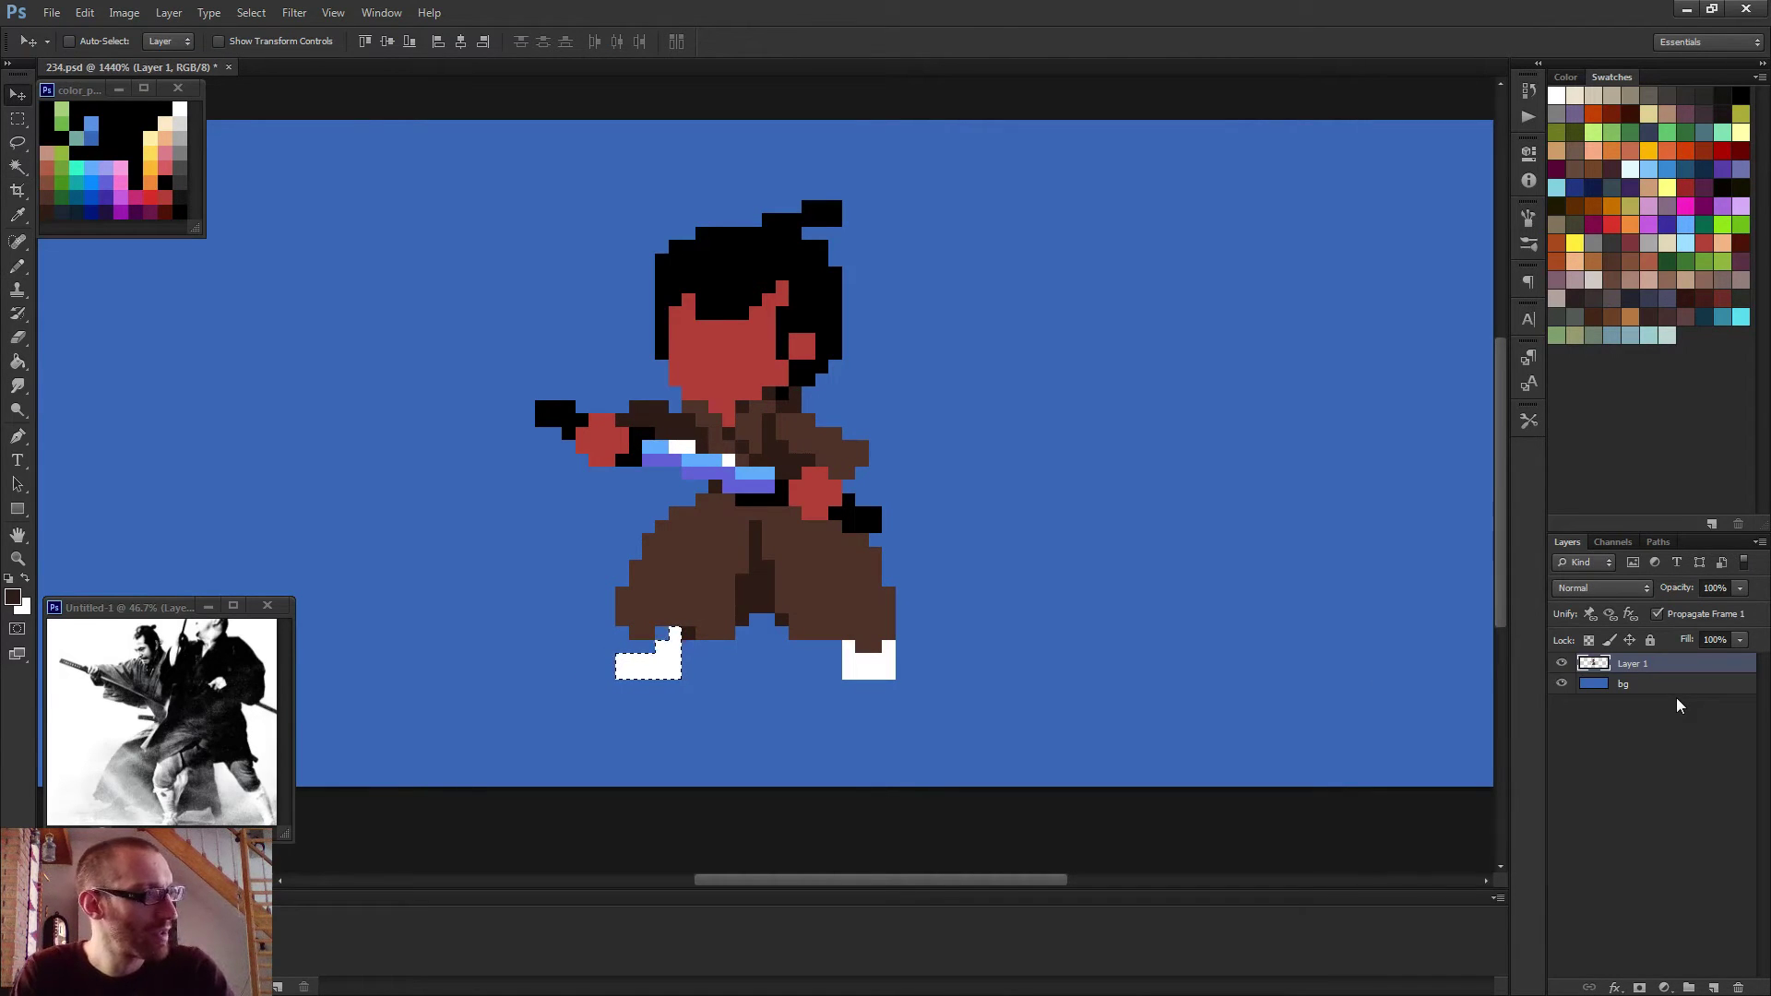
pyautogui.hotkey('ctrl', 'd')
# Patch the left foot with a single sampled white pixel, then sample the outfit's dark brown.
pyautogui.press('b')
pyautogui.scroll(2, 1086, 643)
pyautogui.keyDown('alt'); pyautogui.click(395, 654); pyautogui.keyUp('alt')
pyautogui.click(425, 607)
pyautogui.click(382, 649)
pyautogui.hotkey('ctrl', 'alt', 'z')
pyautogui.hotkey('ctrl', 'alt', 'z')
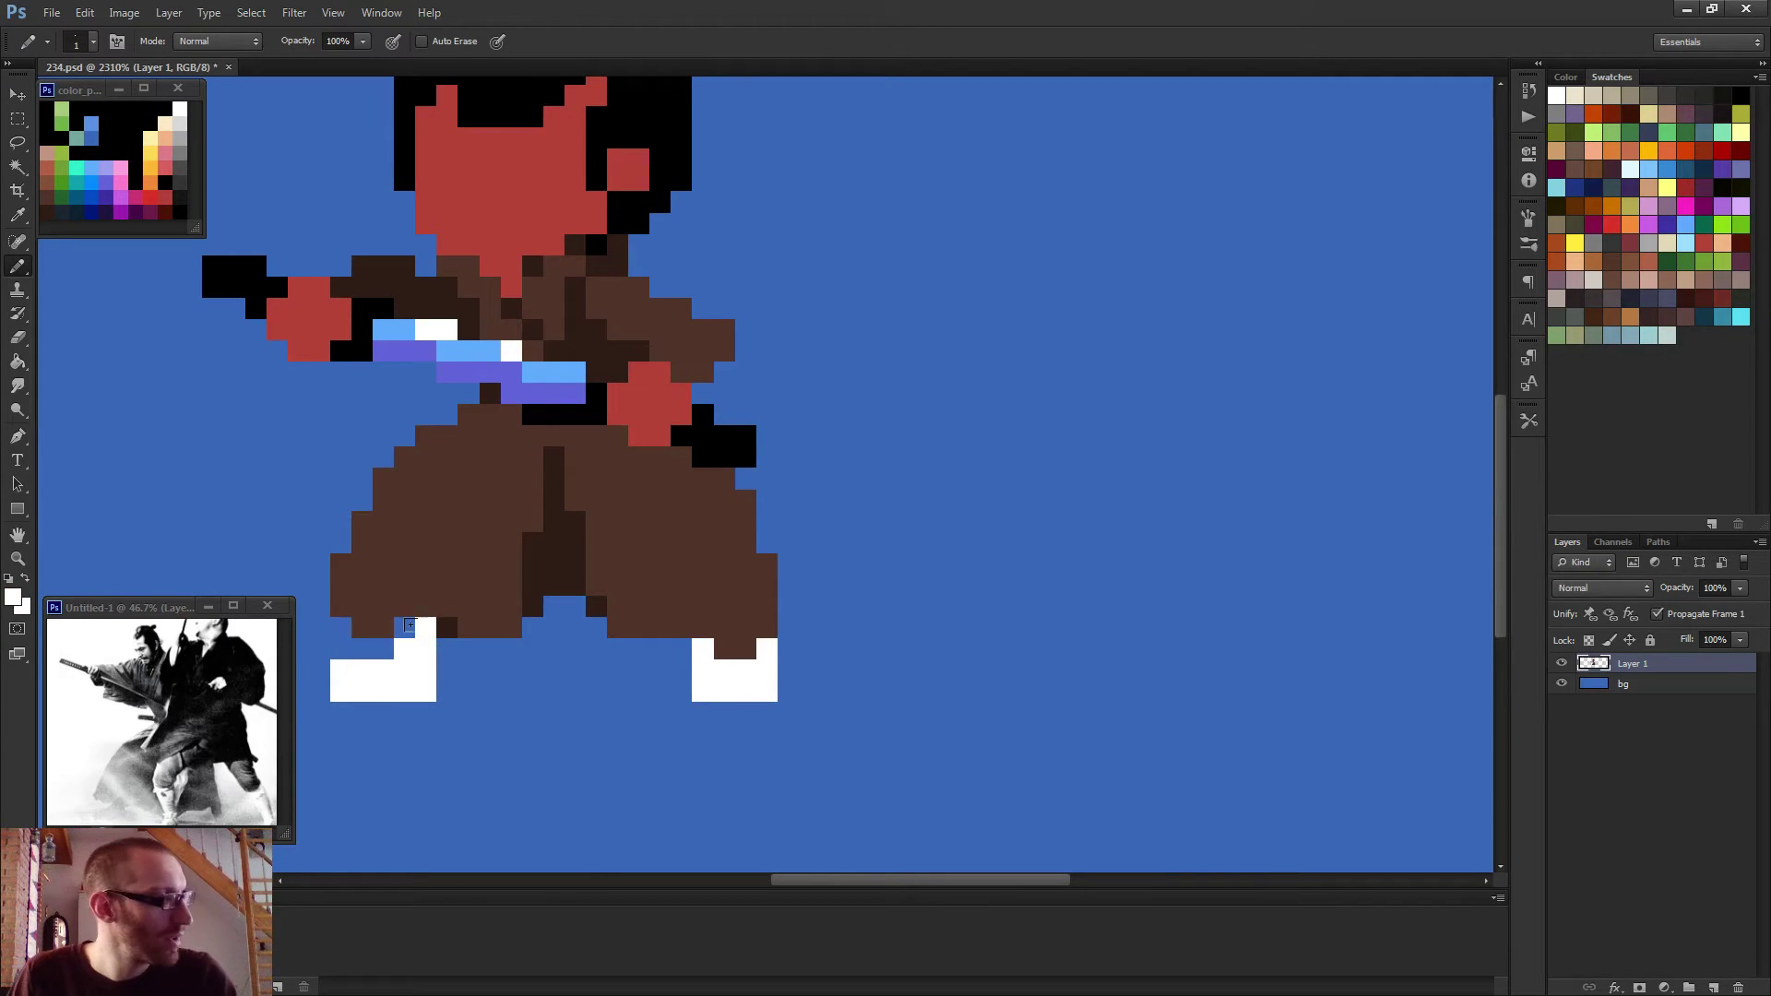
pyautogui.click(404, 628)
pyautogui.moveTo(455, 633)
pyautogui.mouseDown()
pyautogui.moveTo(1147, 502)
pyautogui.moveTo(810, 570)
pyautogui.mouseUp()
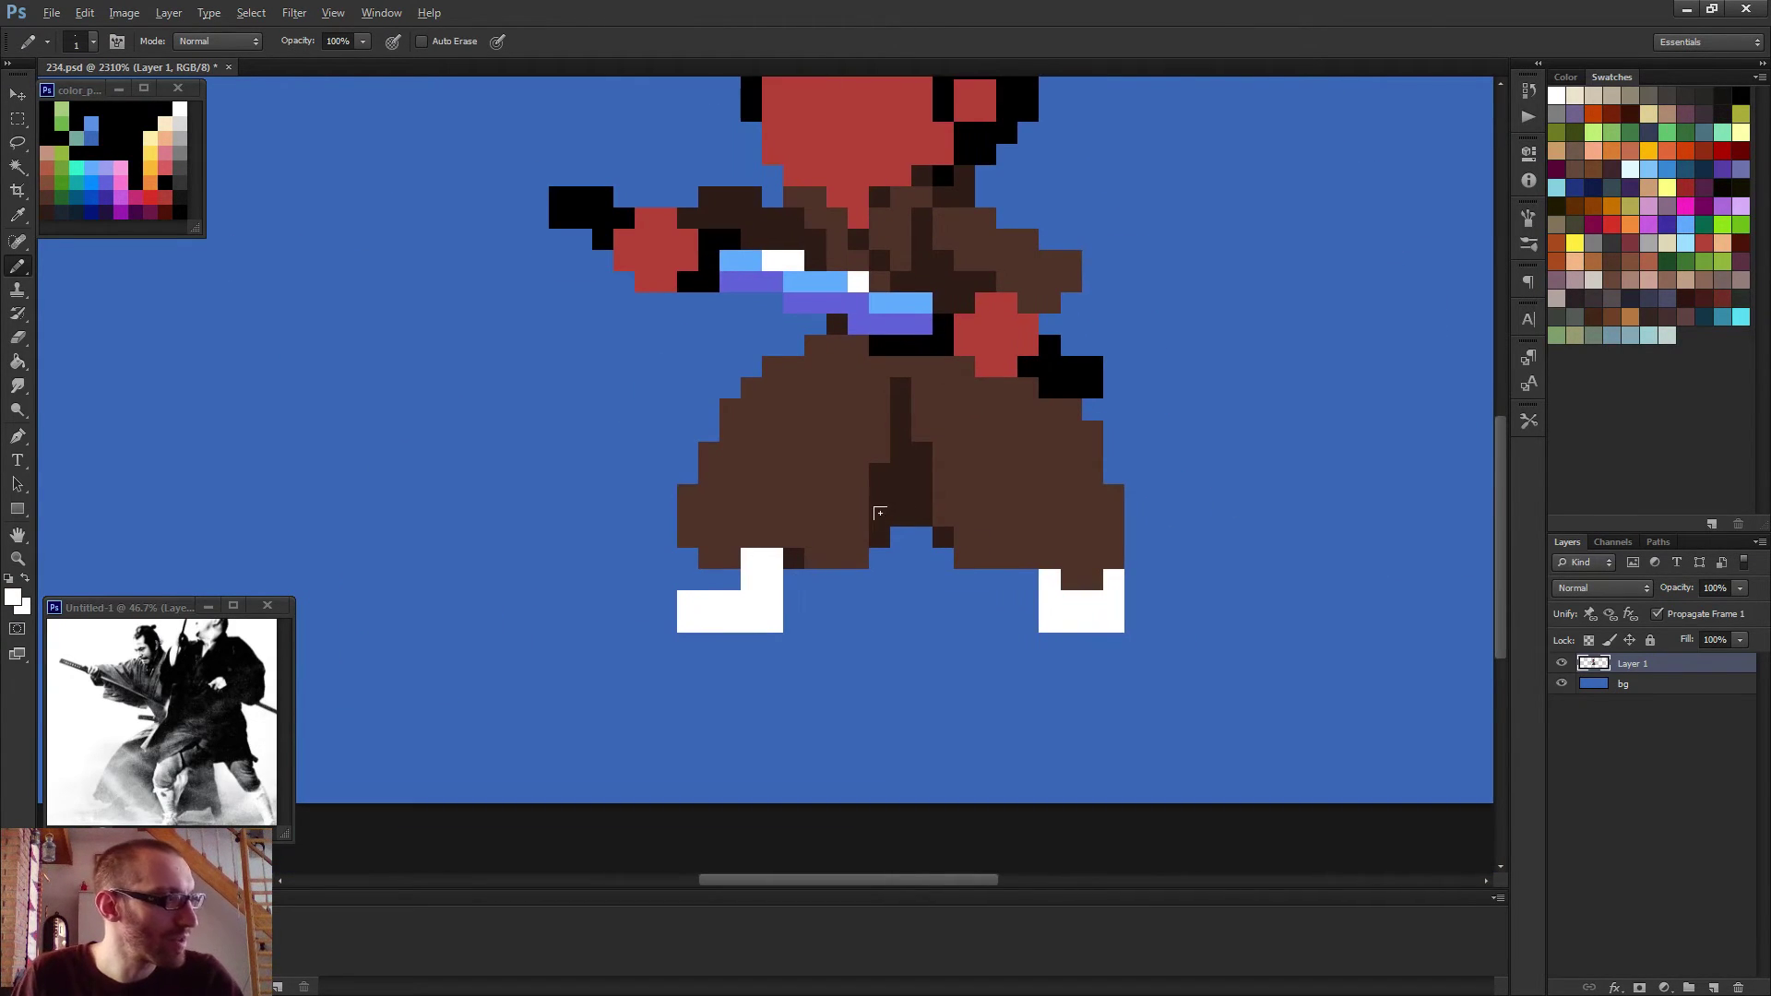
pyautogui.keyDown('alt'); pyautogui.click(904, 512); pyautogui.keyUp('alt')
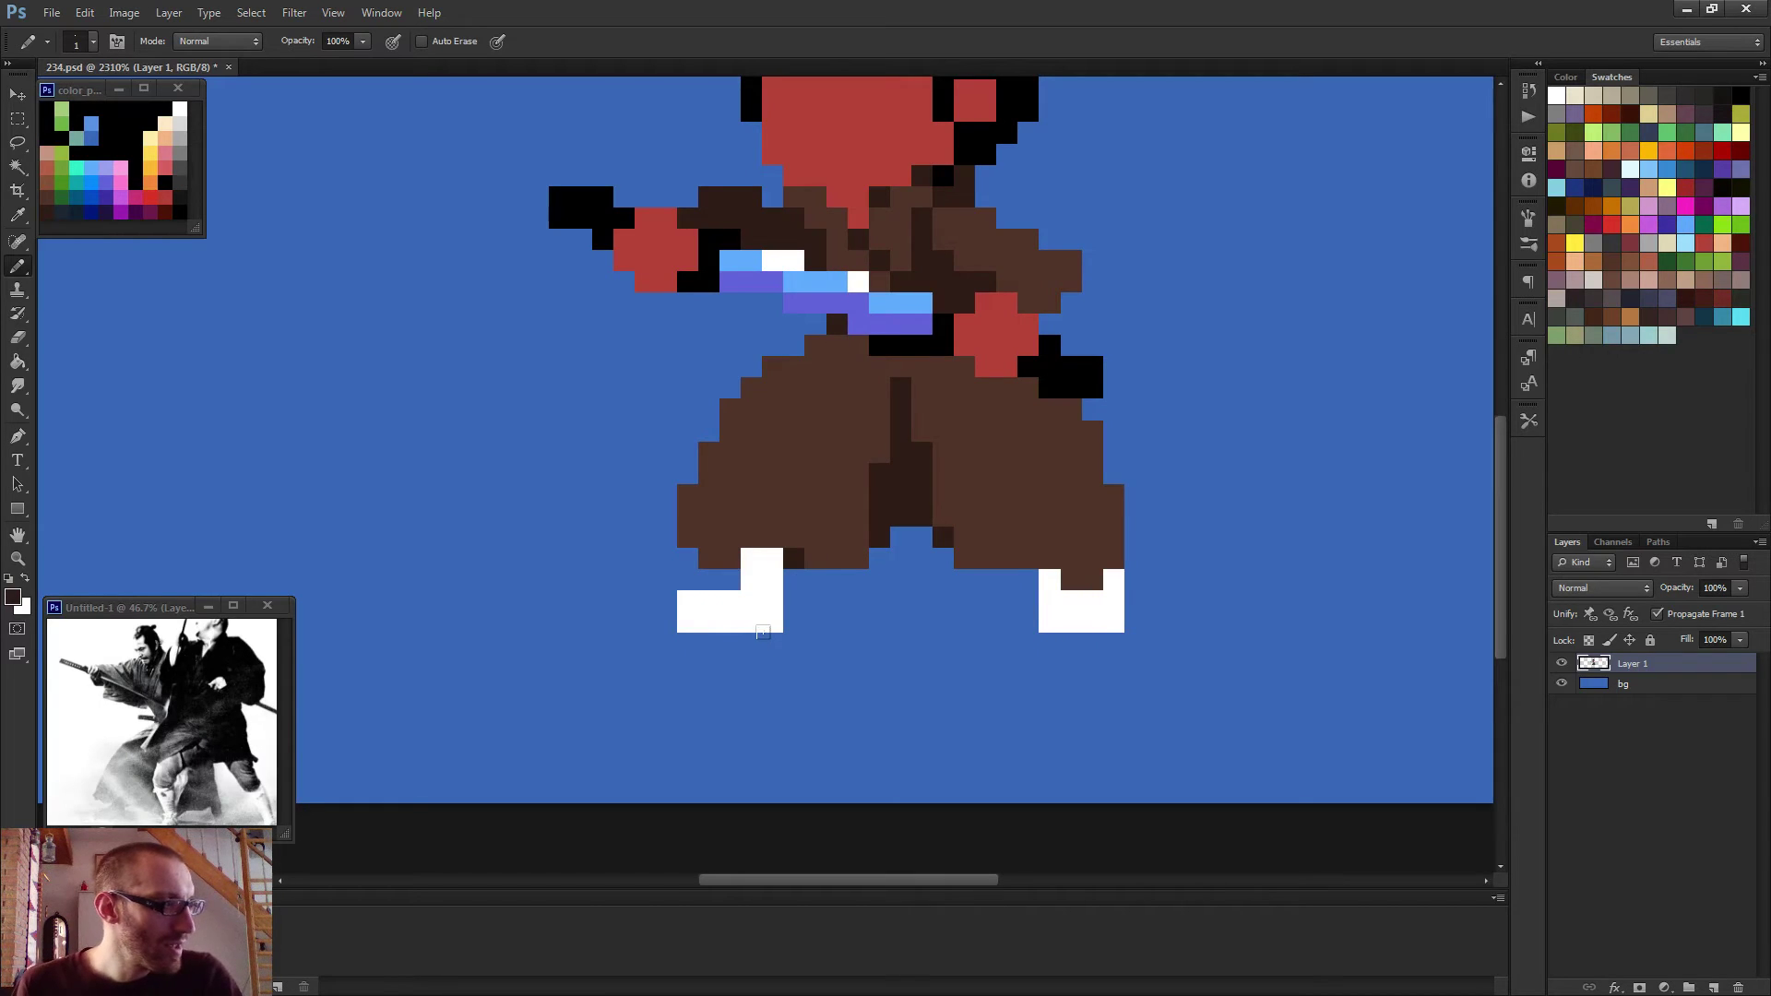
# Draw dark brown soles under both feet with short supports under the left sole.
pyautogui.moveTo(763, 633)
pyautogui.mouseDown()
pyautogui.moveTo(658, 626)
pyautogui.moveTo(774, 634)
pyautogui.mouseUp()
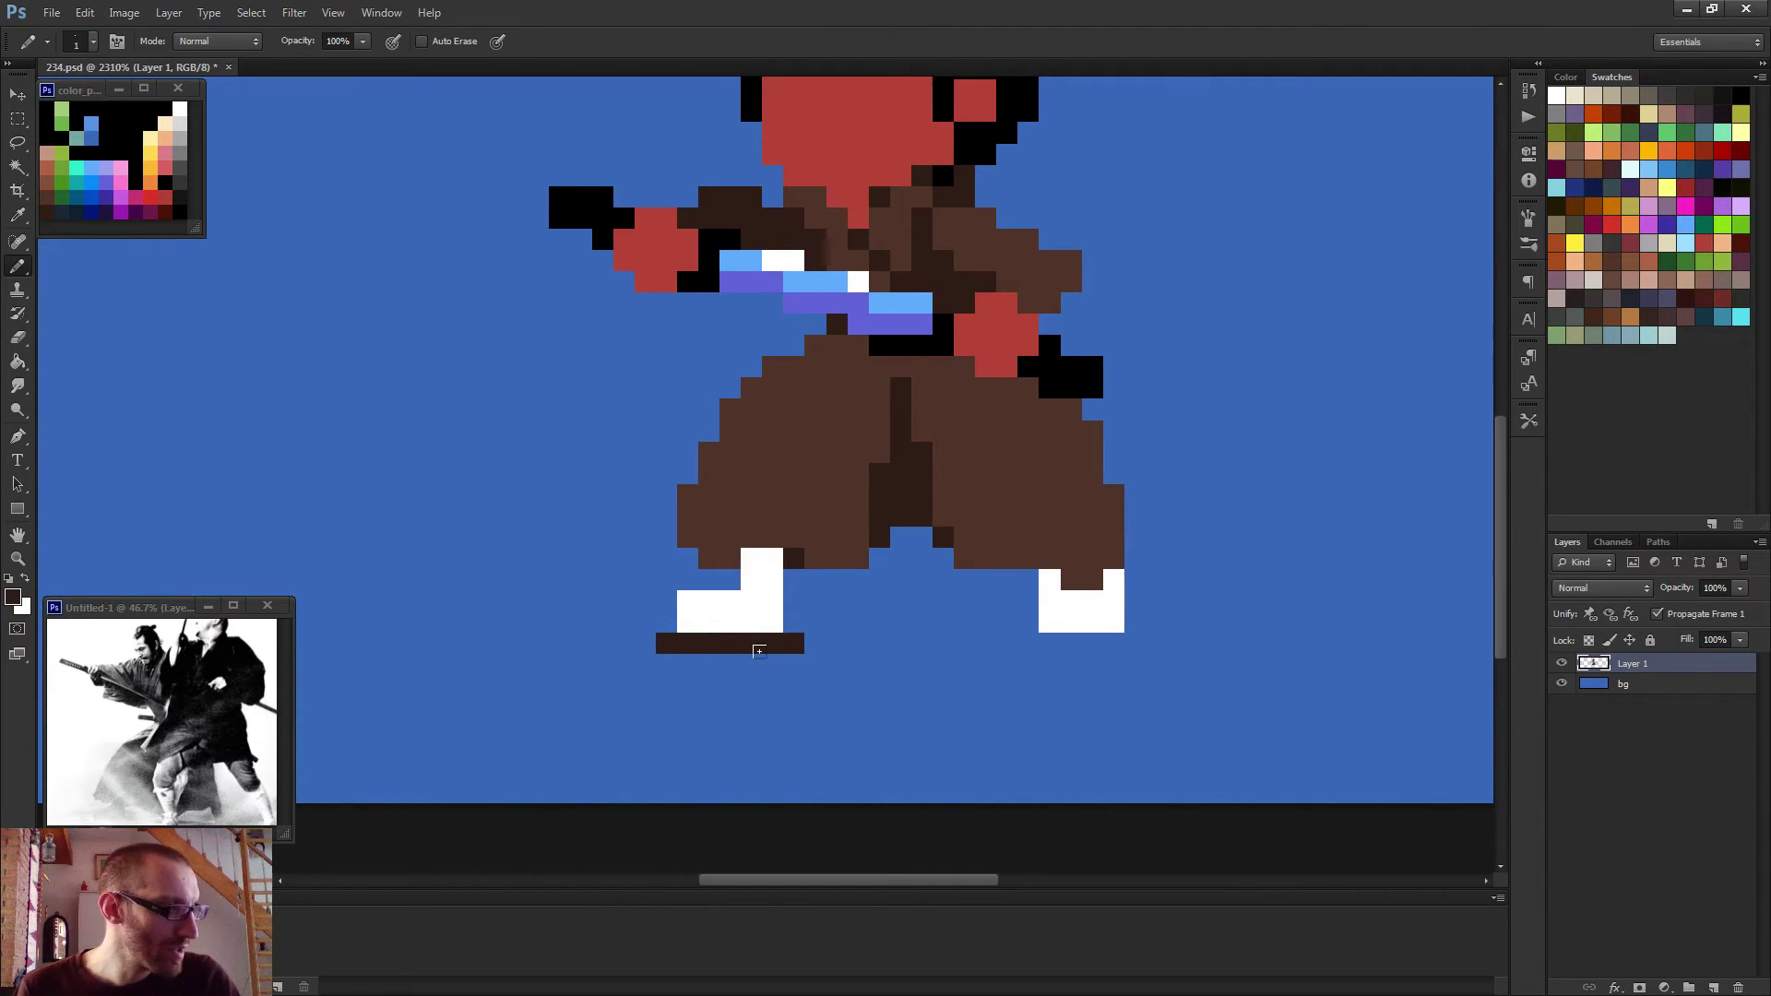
pyautogui.moveTo(1018, 629)
pyautogui.mouseDown()
pyautogui.moveTo(1124, 629)
pyautogui.moveTo(1093, 655)
pyautogui.moveTo(1031, 658)
pyautogui.moveTo(1096, 680)
pyautogui.mouseUp()
pyautogui.moveTo(773, 658)
pyautogui.mouseDown()
pyautogui.moveTo(679, 654)
pyautogui.moveTo(679, 676)
pyautogui.moveTo(648, 644)
pyautogui.moveTo(743, 680)
pyautogui.mouseUp()
pyautogui.click(645, 643)
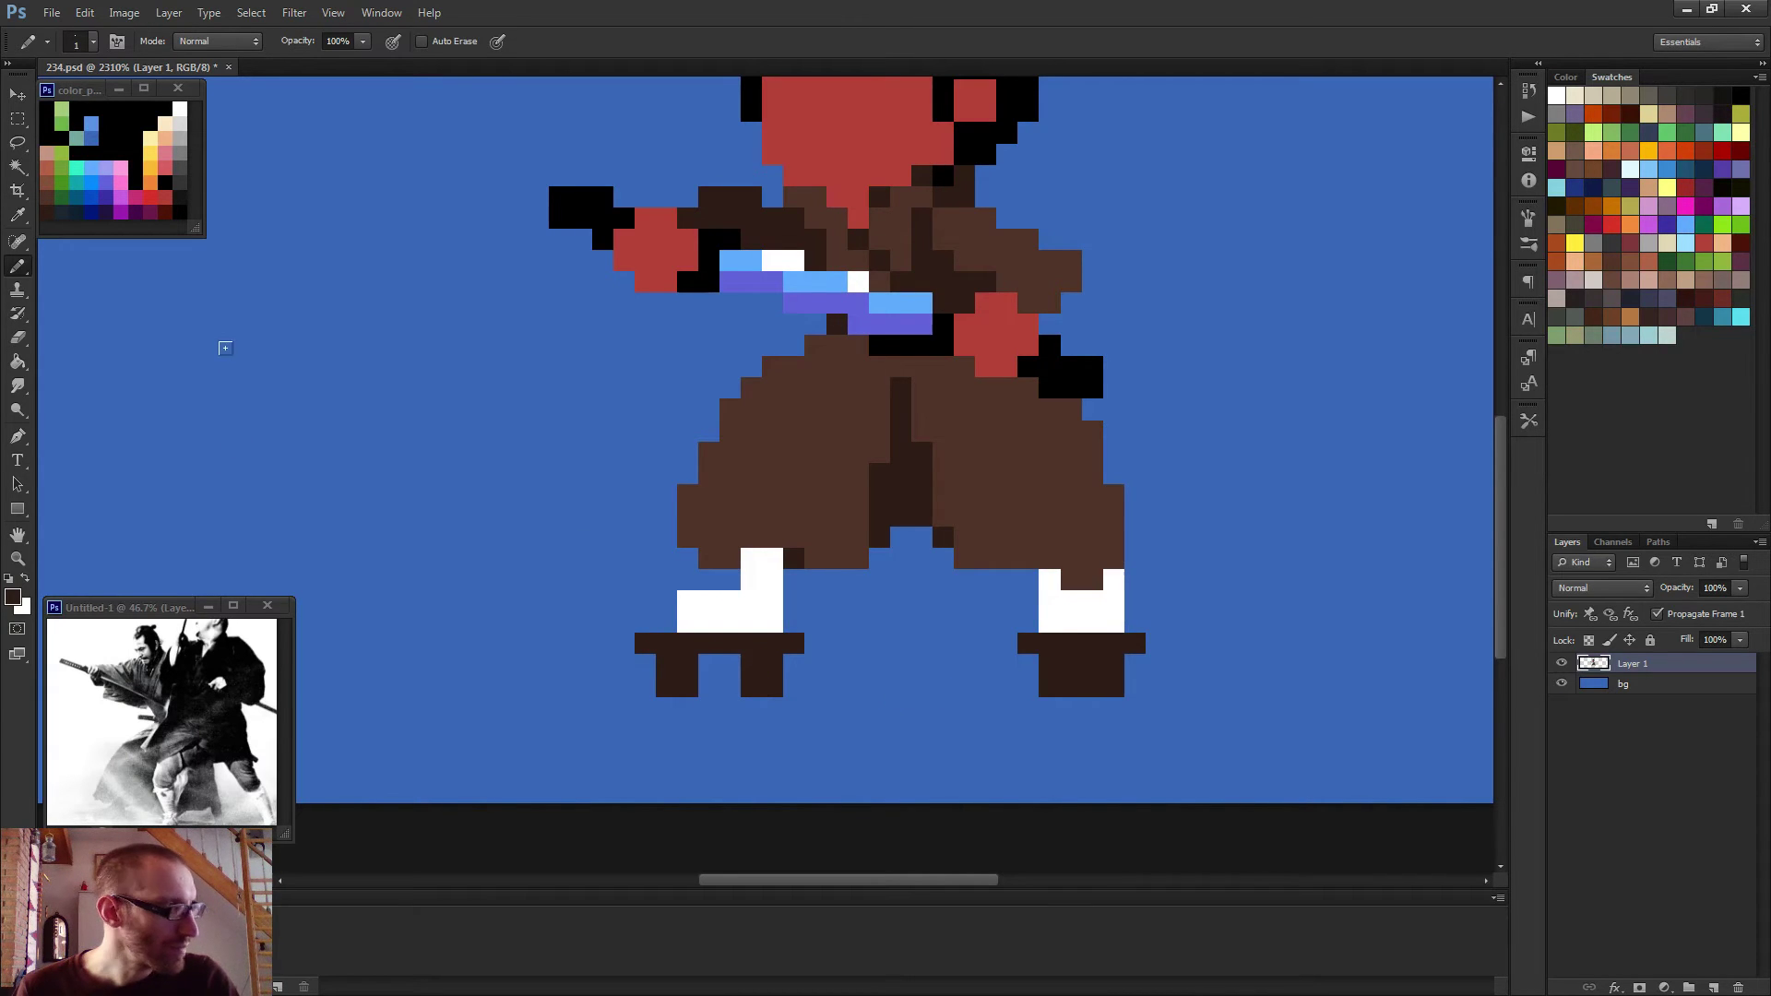
# Shade the sole top rows, one support column each, and the right sandal's bottom row medium brown.
pyautogui.keyDown('alt'); pyautogui.click(806, 421); pyautogui.keyUp('alt')
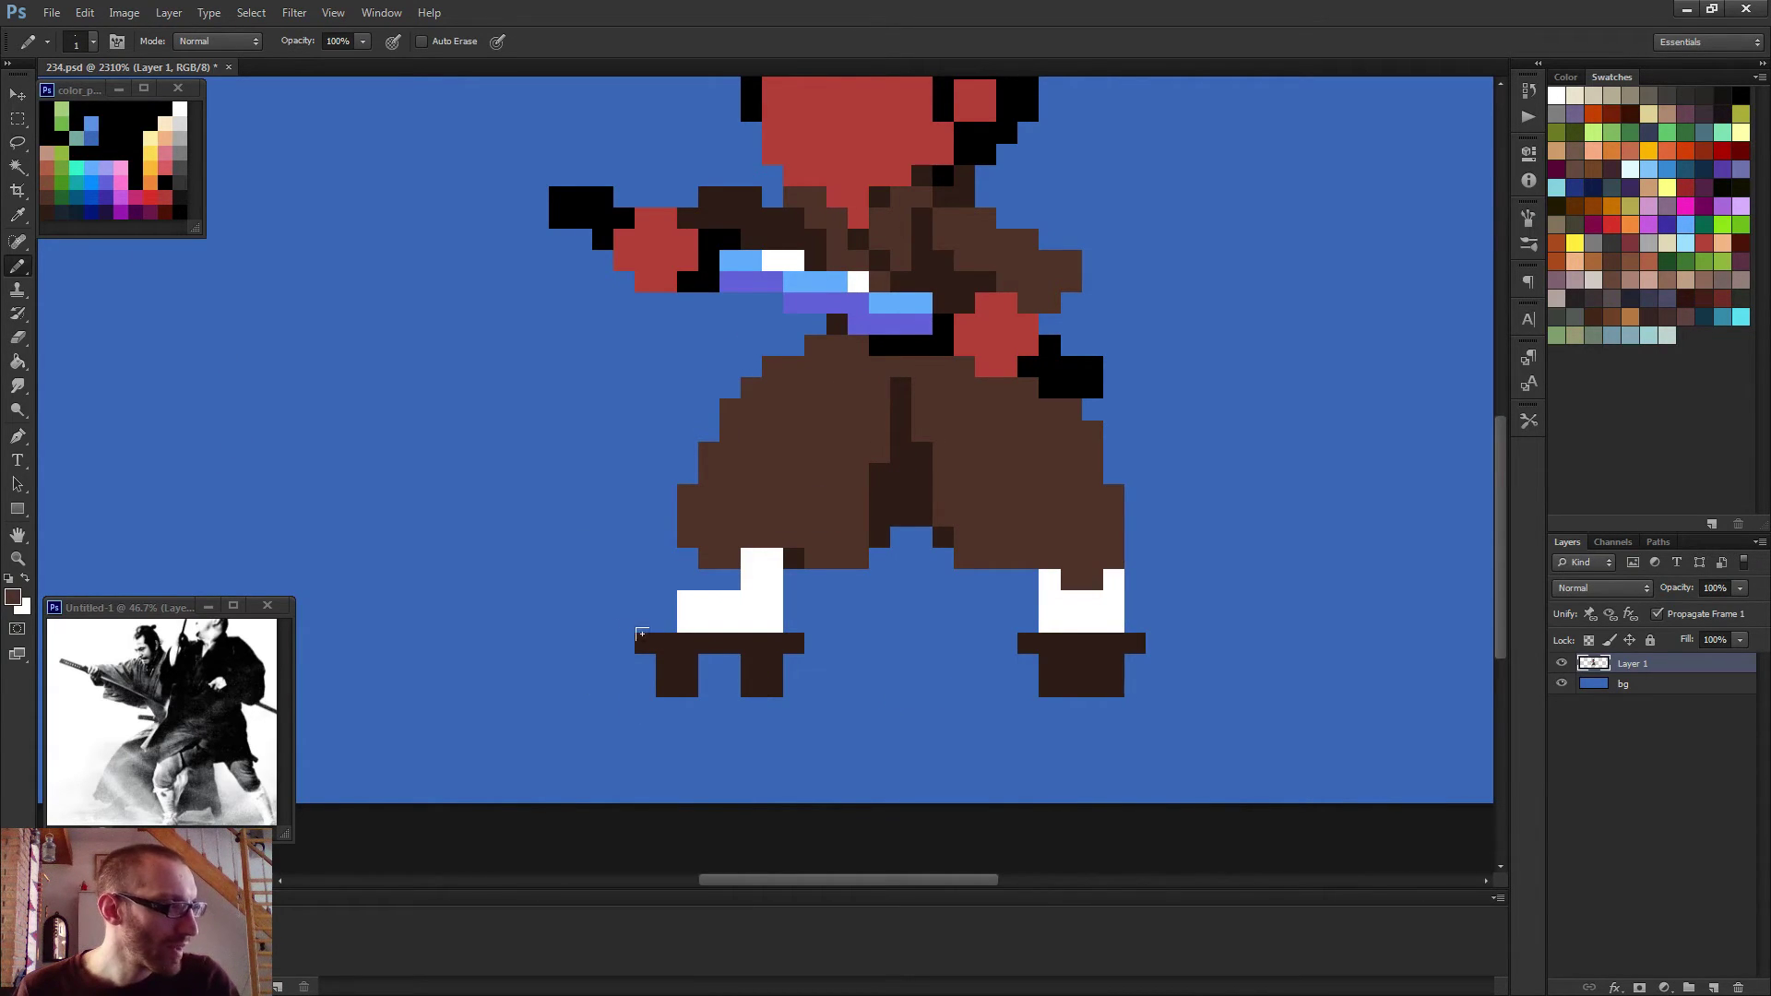
pyautogui.moveTo(656, 637); pyautogui.dragTo(794, 643)
pyautogui.moveTo(686, 660)
pyautogui.mouseDown()
pyautogui.moveTo(688, 688)
pyautogui.moveTo(771, 686)
pyautogui.mouseUp()
pyautogui.moveTo(1042, 638); pyautogui.dragTo(1139, 643)
pyautogui.keyDown('alt'); pyautogui.click(1093, 668); pyautogui.keyUp('alt')
pyautogui.keyDown('alt'); pyautogui.click(1084, 637); pyautogui.keyUp('alt')
pyautogui.moveTo(1062, 685); pyautogui.dragTo(1115, 684)
# Add two white pixels to the right foot.
pyautogui.scroll(-5, 1101, 664)
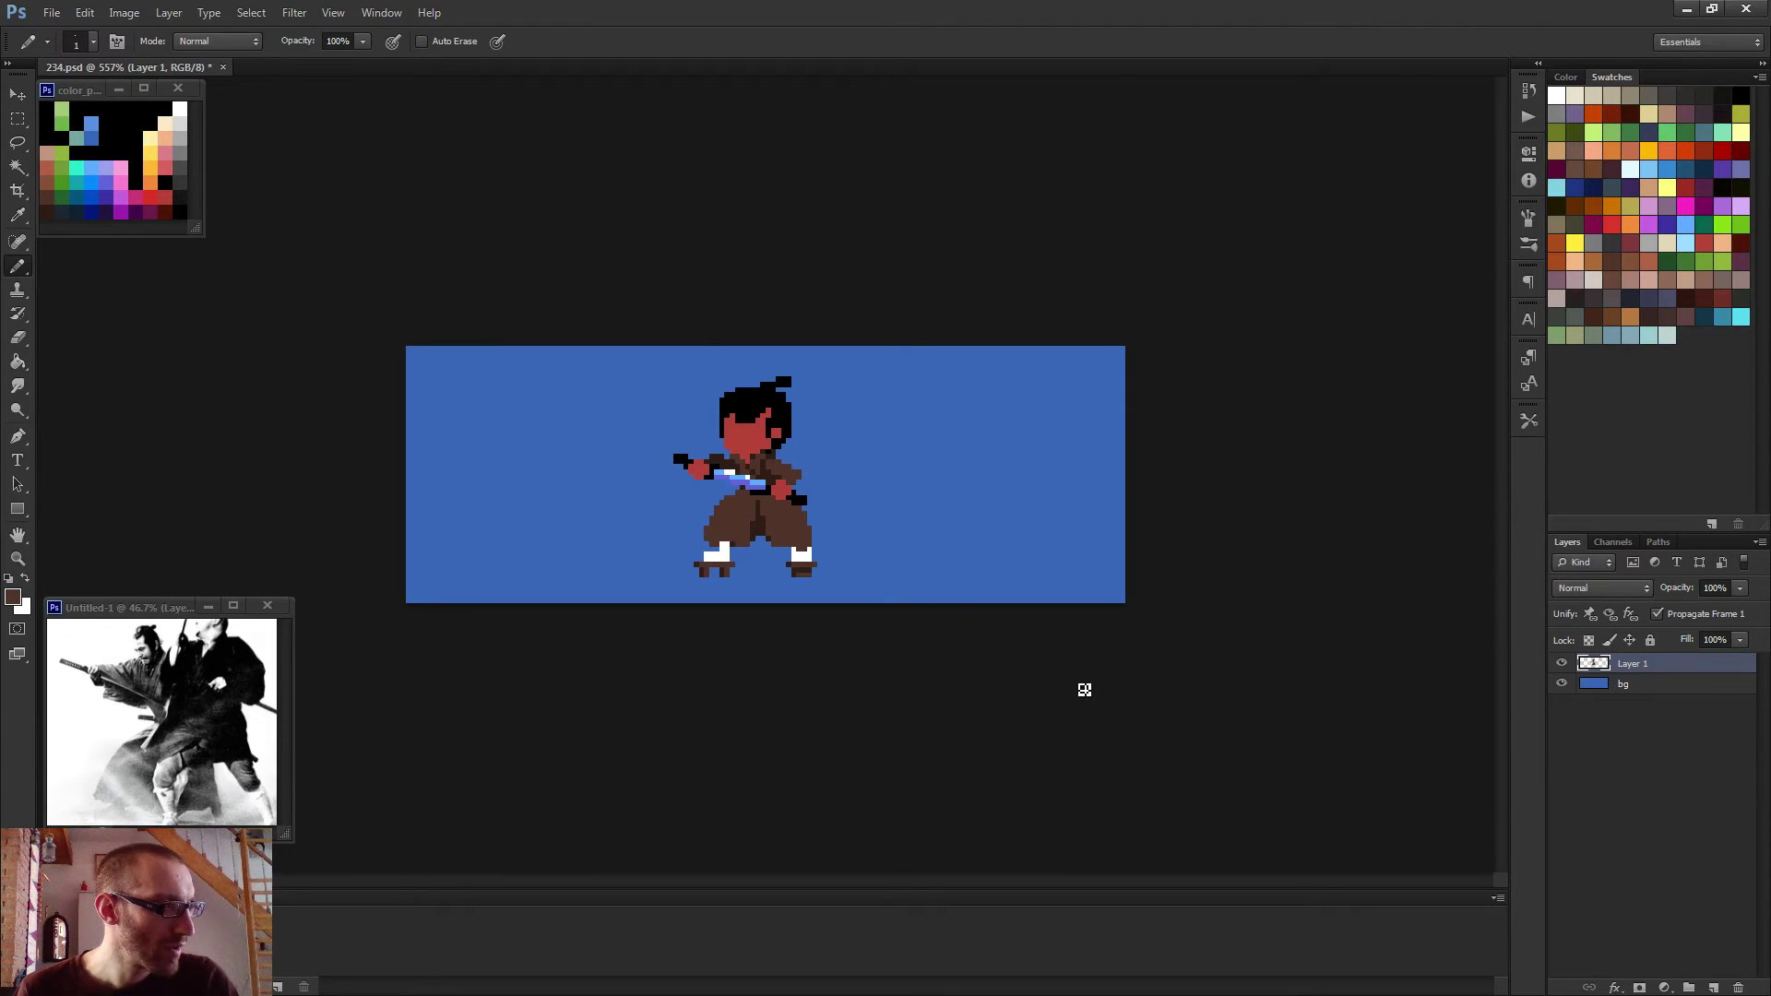
pyautogui.scroll(6, 783, 566)
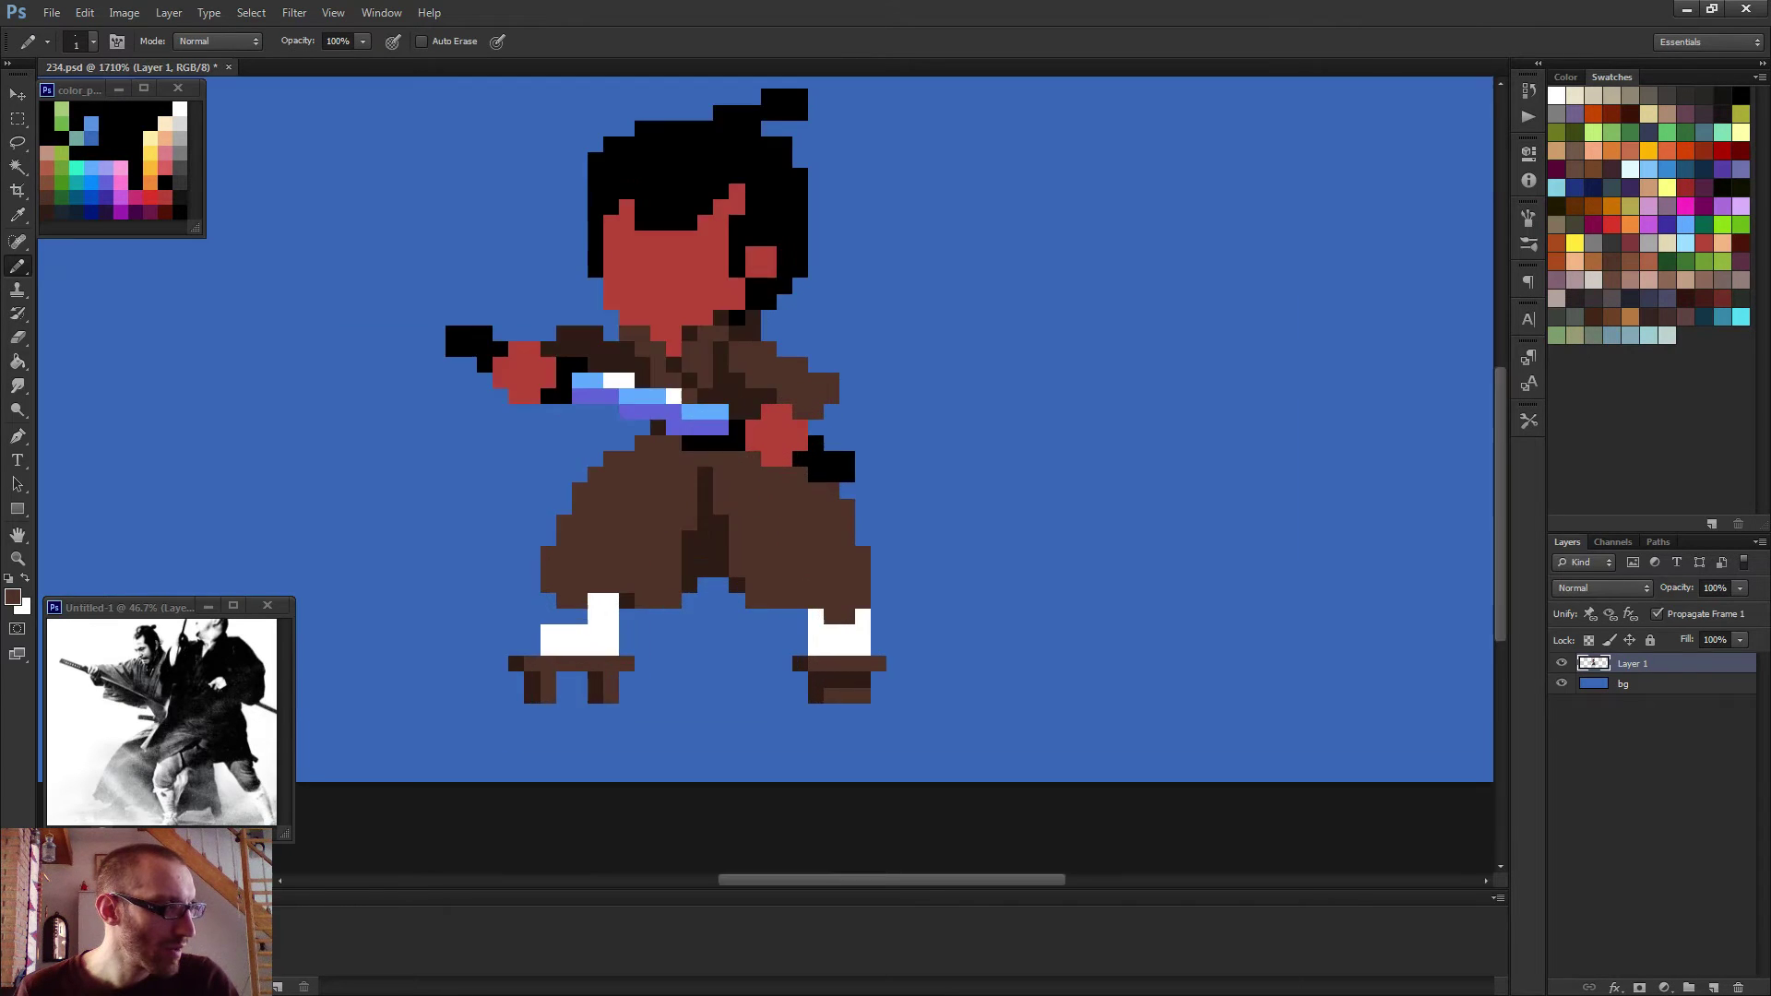
pyautogui.keyDown('alt'); pyautogui.click(894, 587); pyautogui.keyUp('alt')
pyautogui.click(918, 601)
pyautogui.click(918, 574)
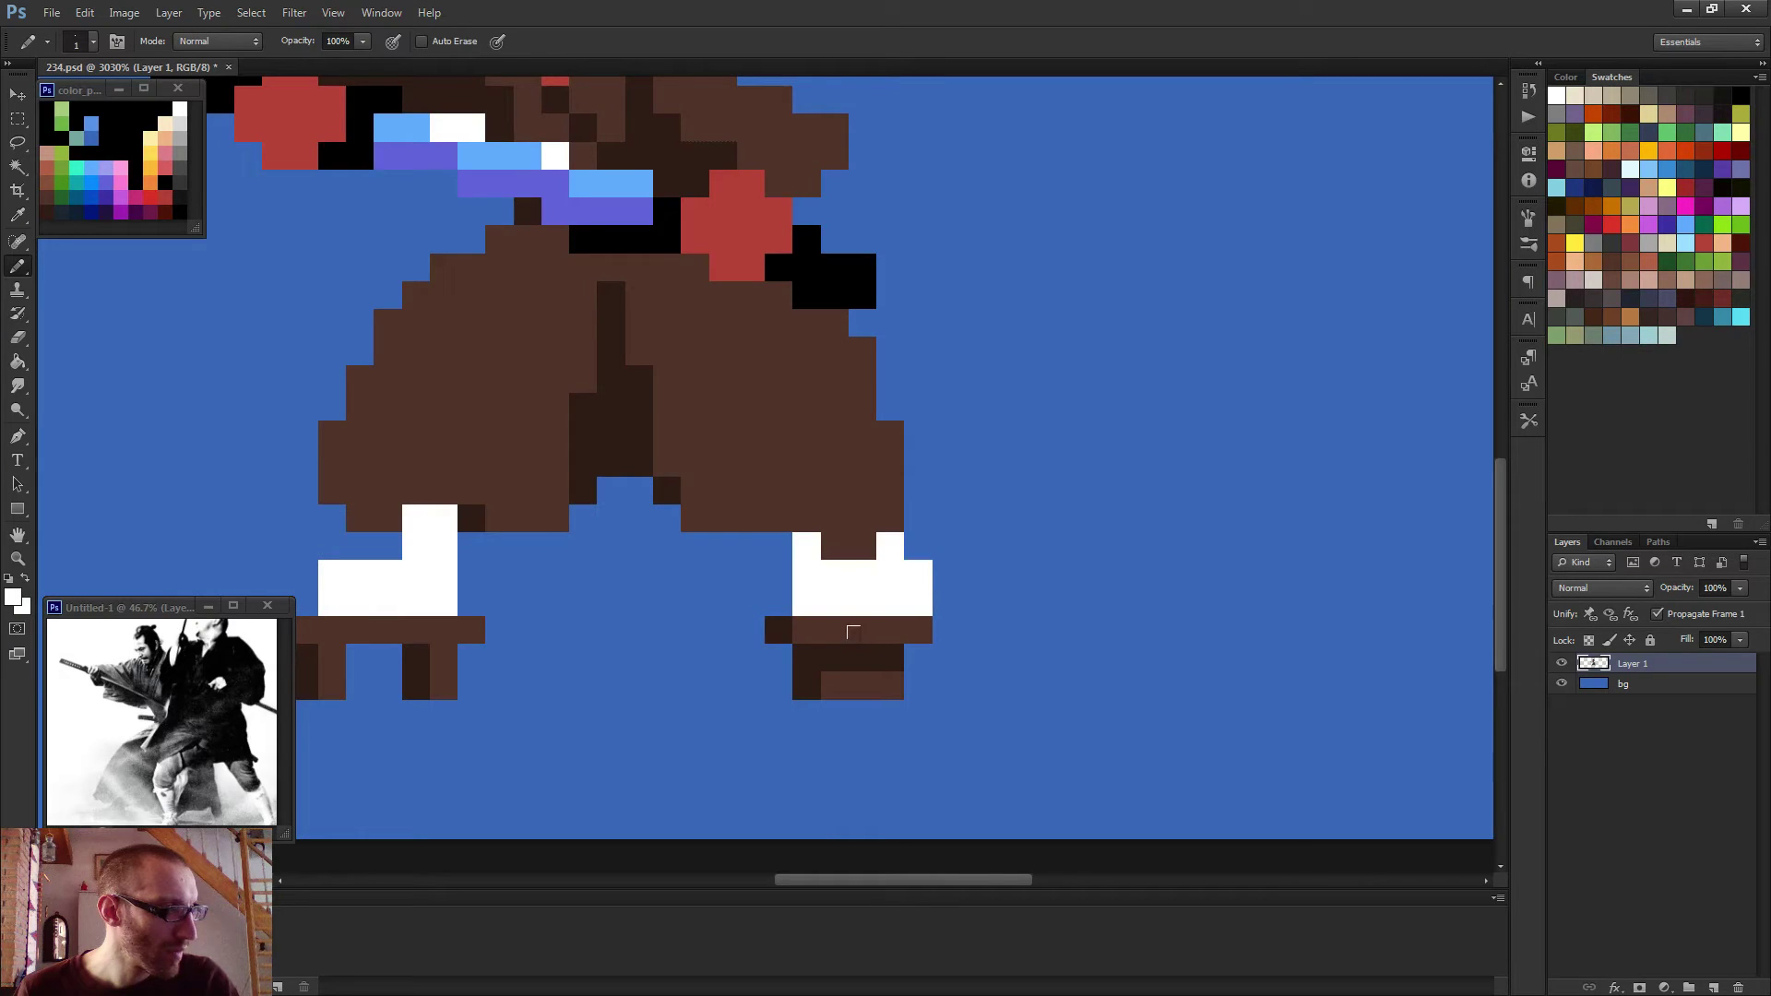
# Paint dark brown and black pixels on the right sandal's support.
pyautogui.keyDown('alt'); pyautogui.click(878, 661); pyautogui.keyUp('alt')
pyautogui.click(918, 656)
pyautogui.click(918, 685)
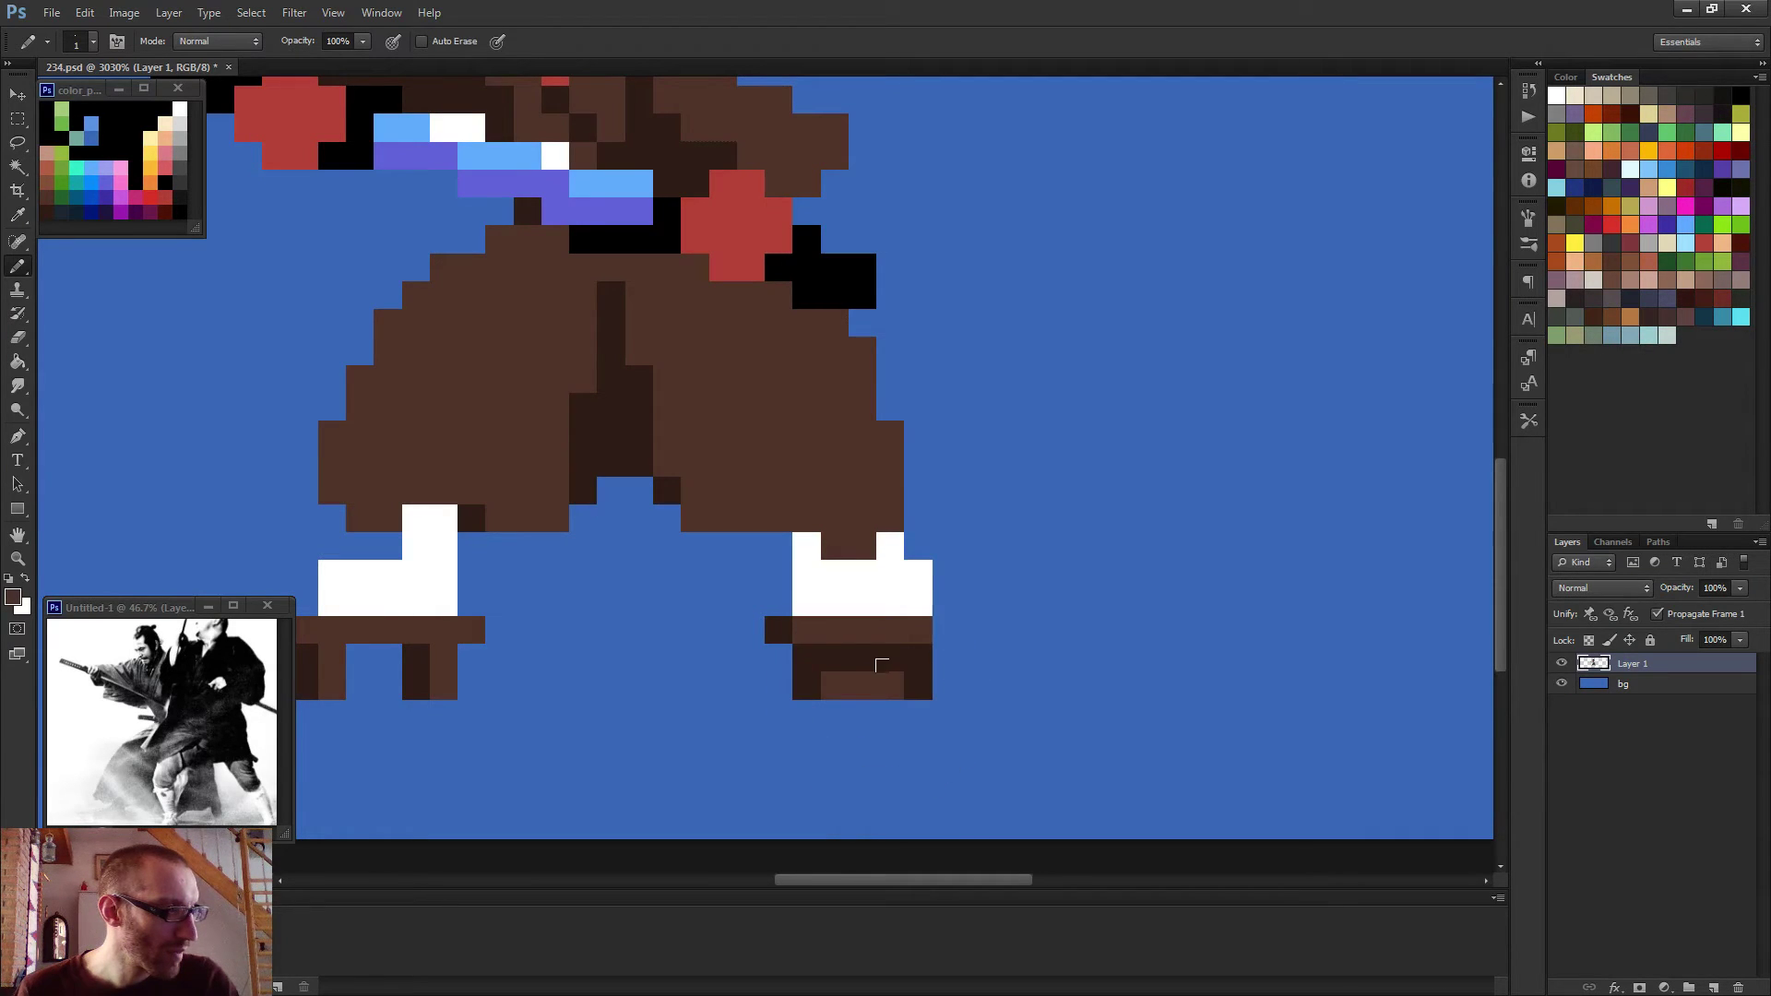
pyautogui.hotkey('ctrl', 'z')
pyautogui.keyDown('alt'); pyautogui.click(837, 651); pyautogui.keyUp('alt')
pyautogui.click(832, 684)
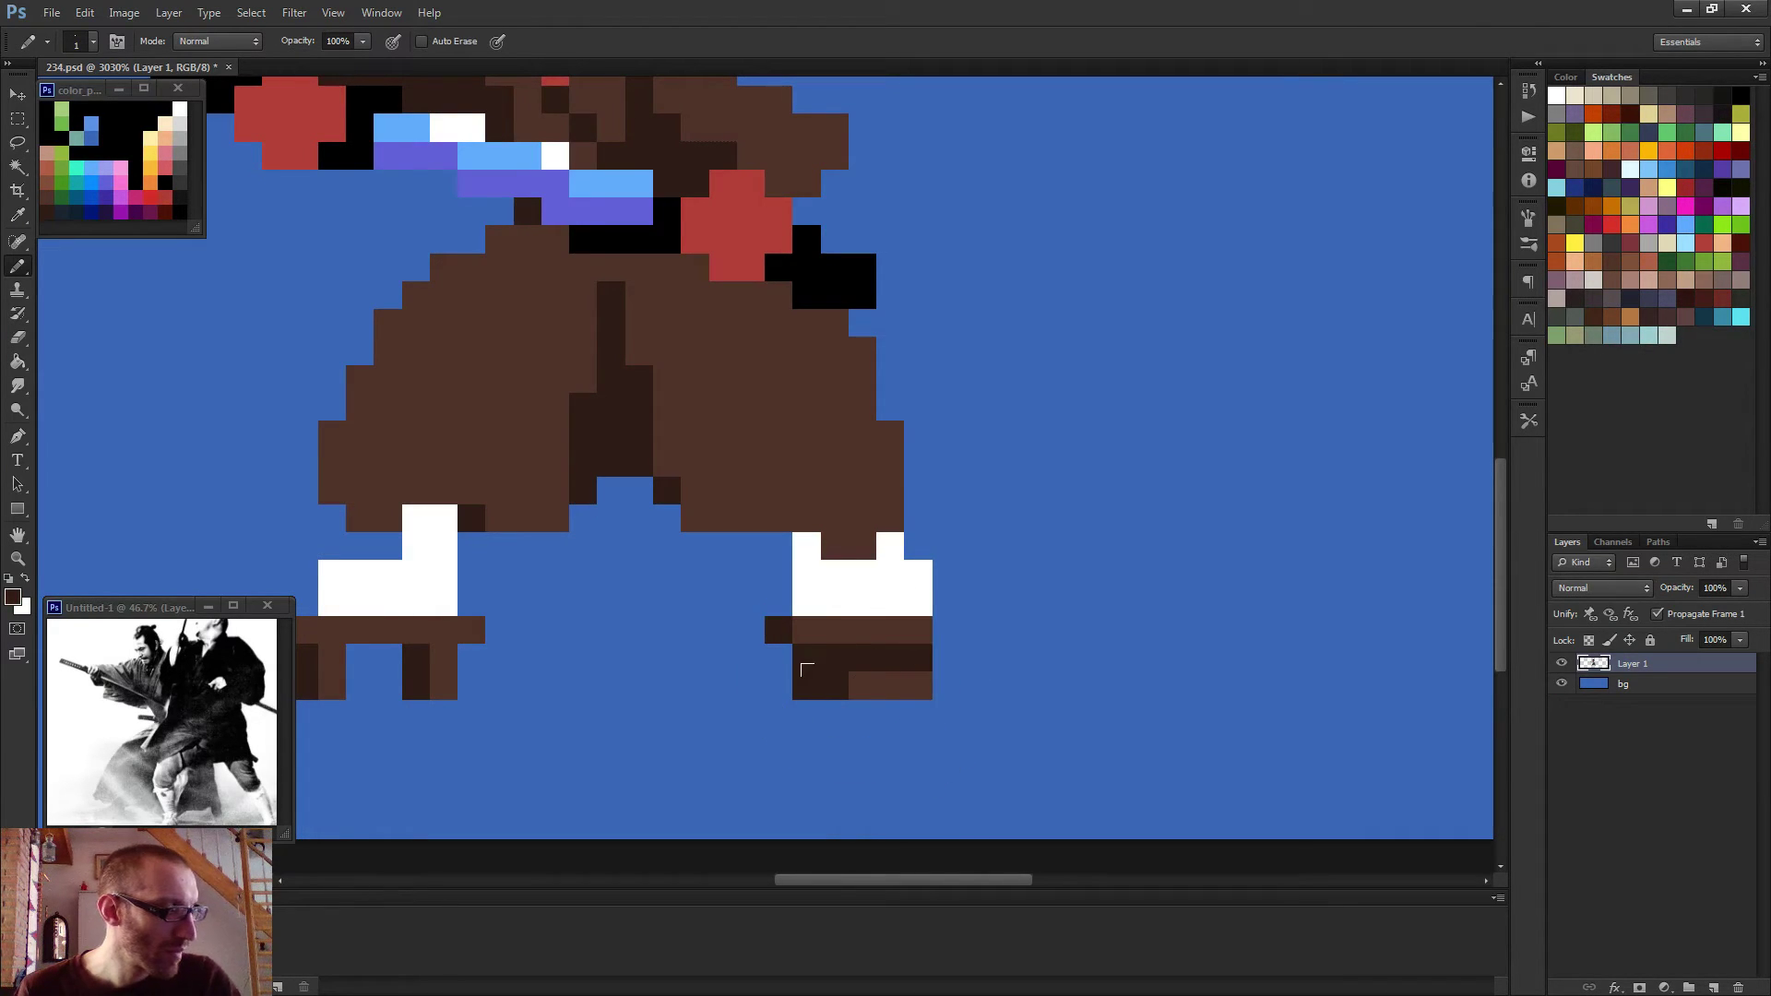
pyautogui.press('d')
pyautogui.hotkey('ctrl', 'z')
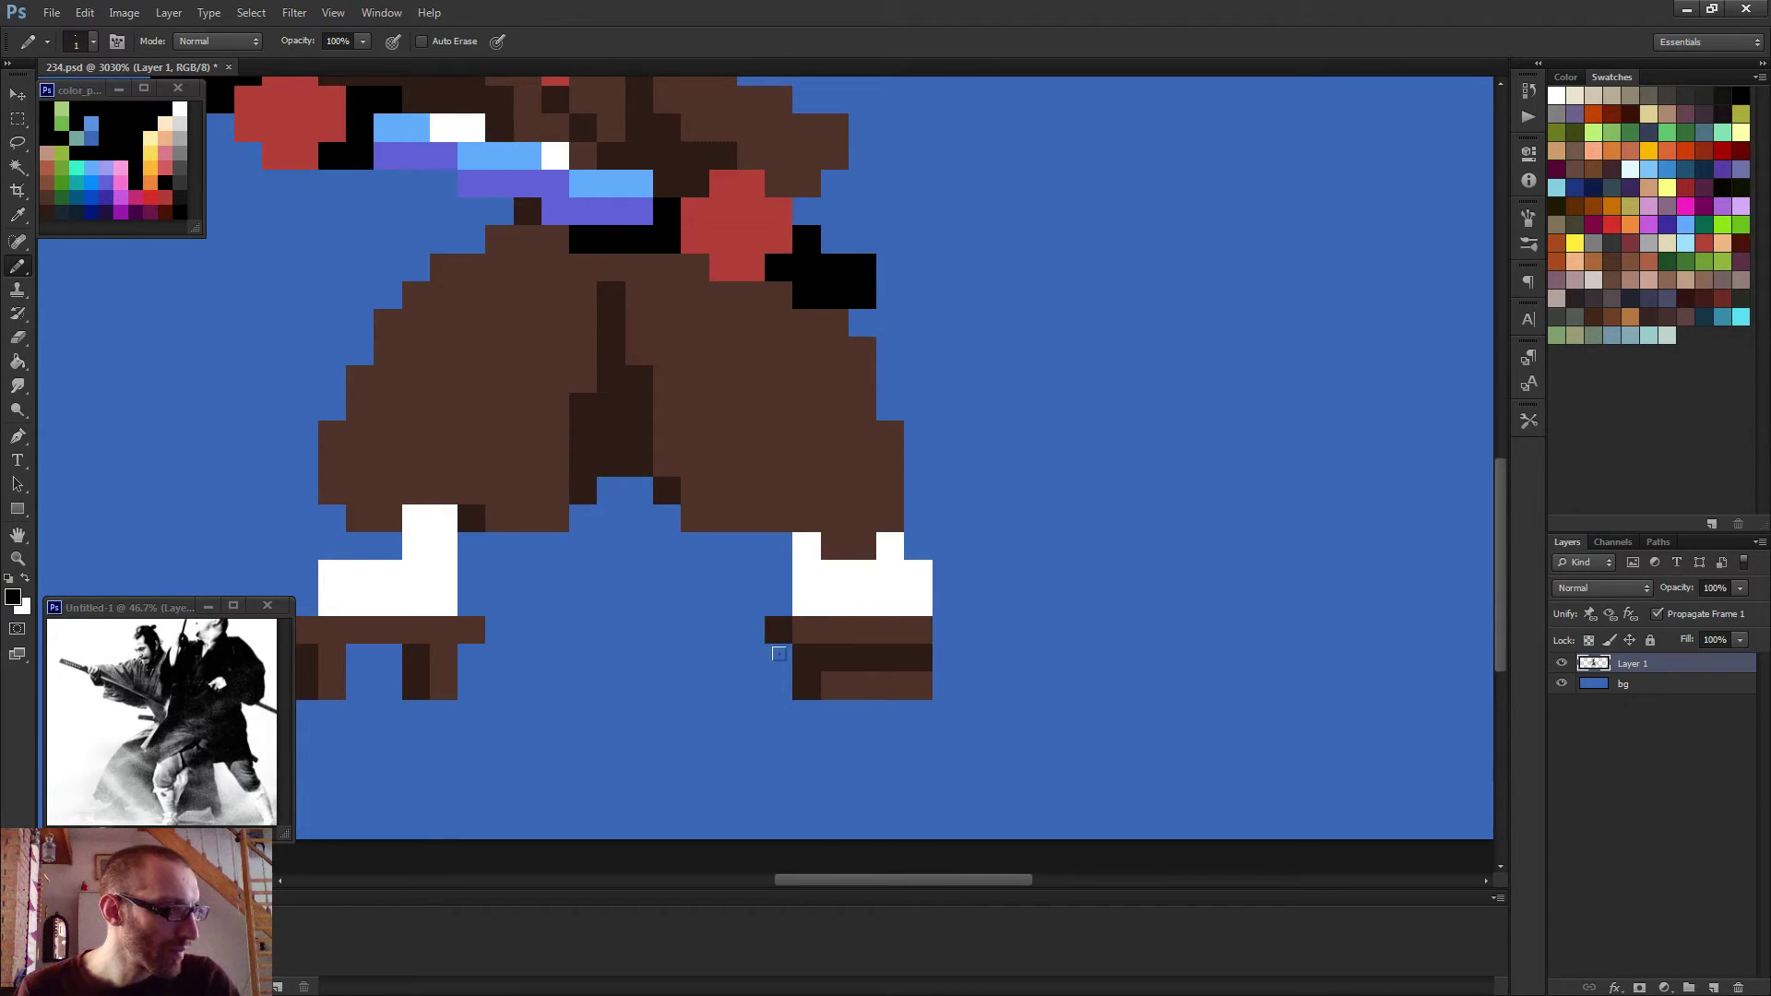
pyautogui.moveTo(804, 654)
pyautogui.mouseDown()
pyautogui.moveTo(841, 668)
pyautogui.moveTo(763, 629)
pyautogui.moveTo(780, 686)
pyautogui.mouseUp()
pyautogui.keyDown('alt'); pyautogui.click(847, 657); pyautogui.keyUp('alt')
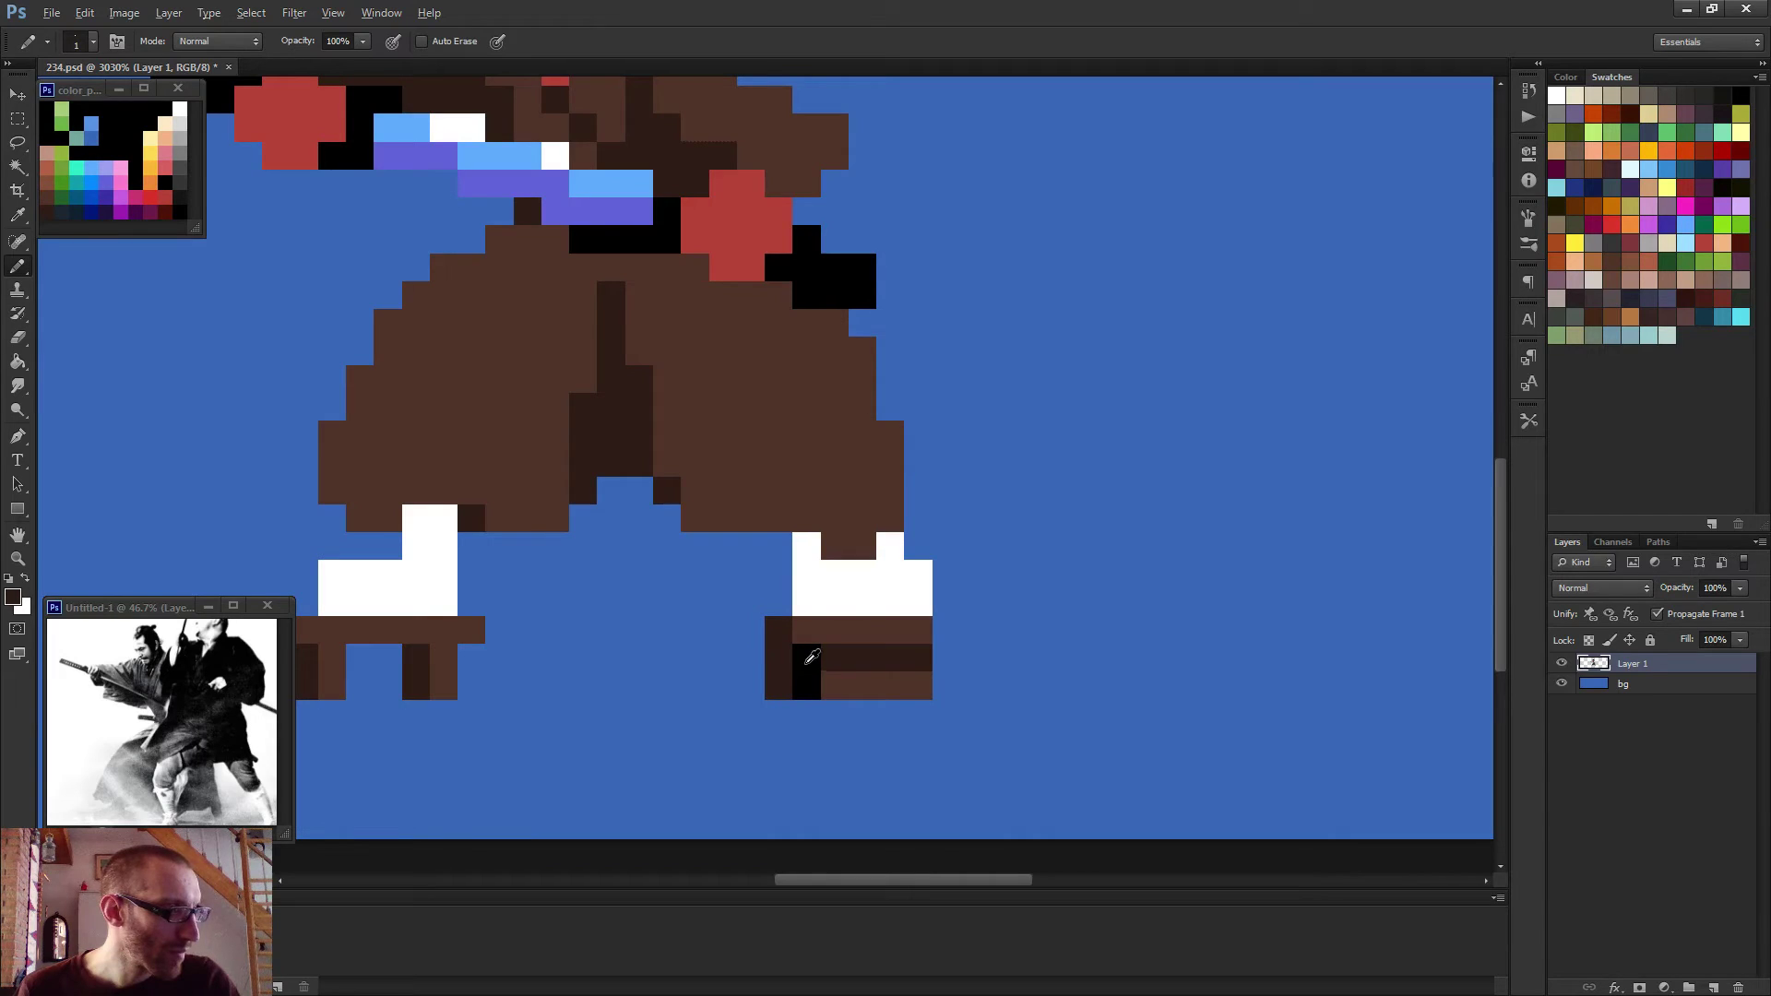
# Extend the right sole by one pixel on each side in dark brown.
pyautogui.keyDown('alt'); pyautogui.click(782, 637); pyautogui.keyUp('alt')
pyautogui.click(752, 628)
pyautogui.keyDown('alt'); pyautogui.click(899, 631); pyautogui.keyUp('alt')
pyautogui.click(946, 631)
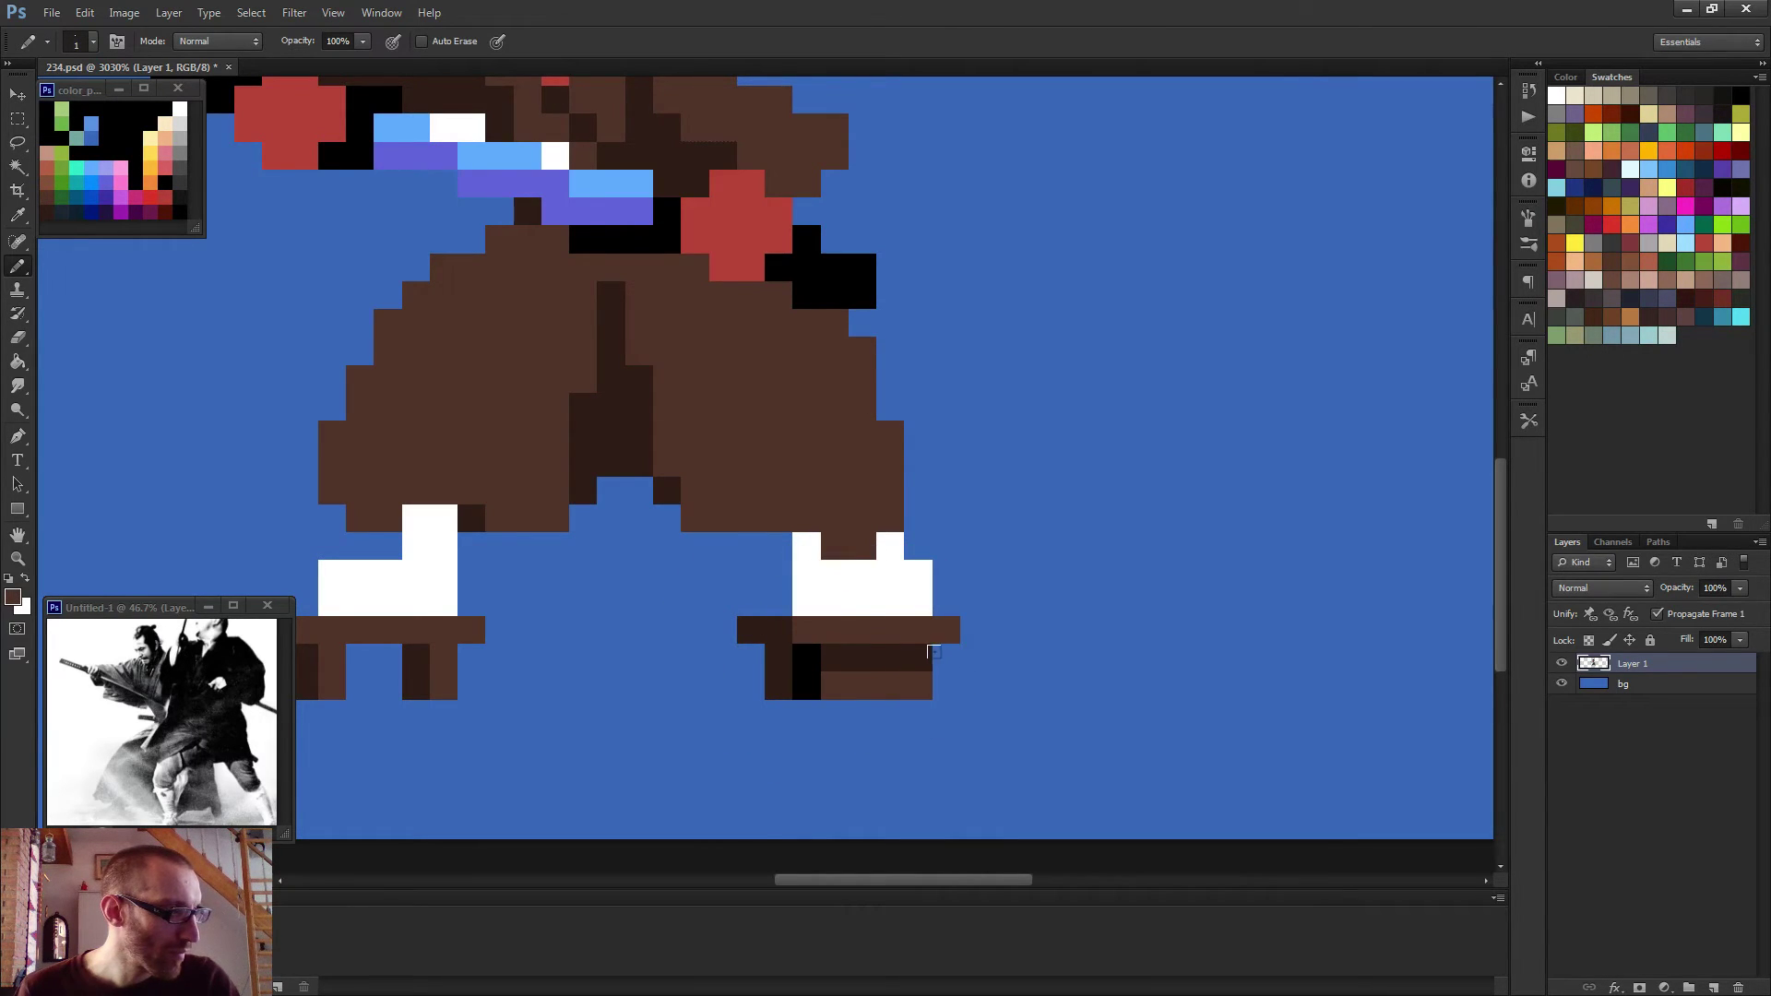
pyautogui.scroll(-5, 933, 651)
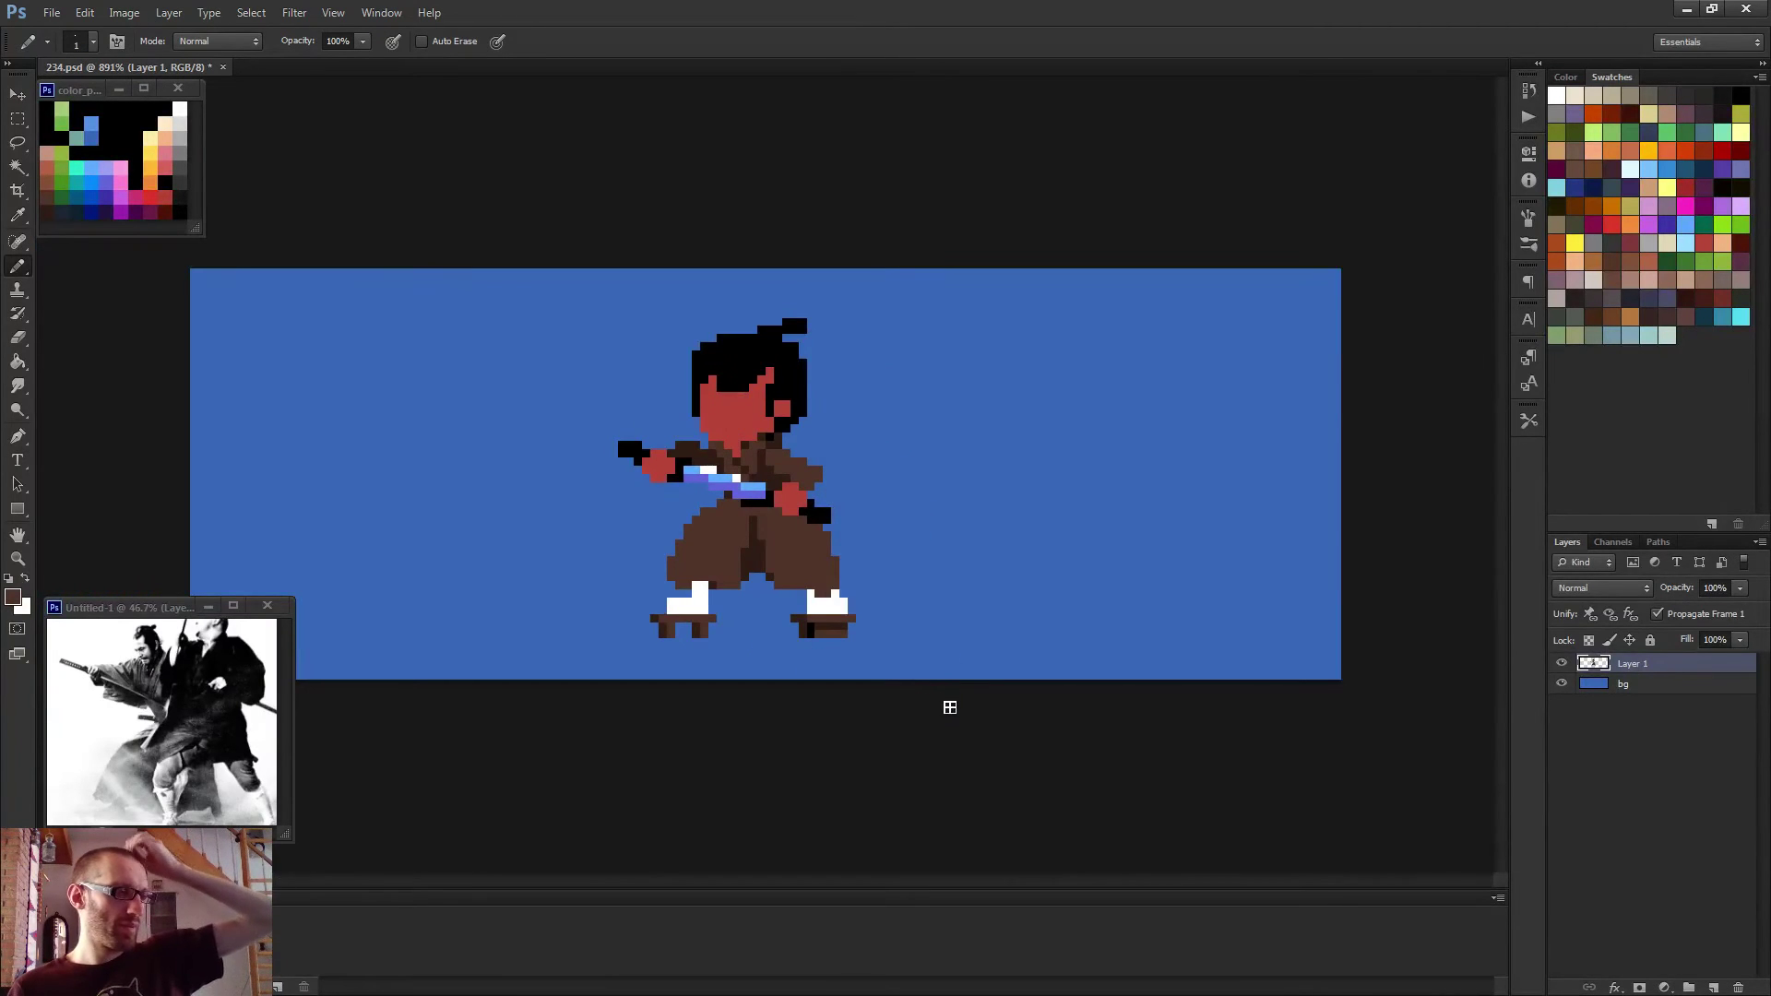
# Add sampled black pixels along the bottom of the left boot.
pyautogui.scroll(-1, 950, 711)
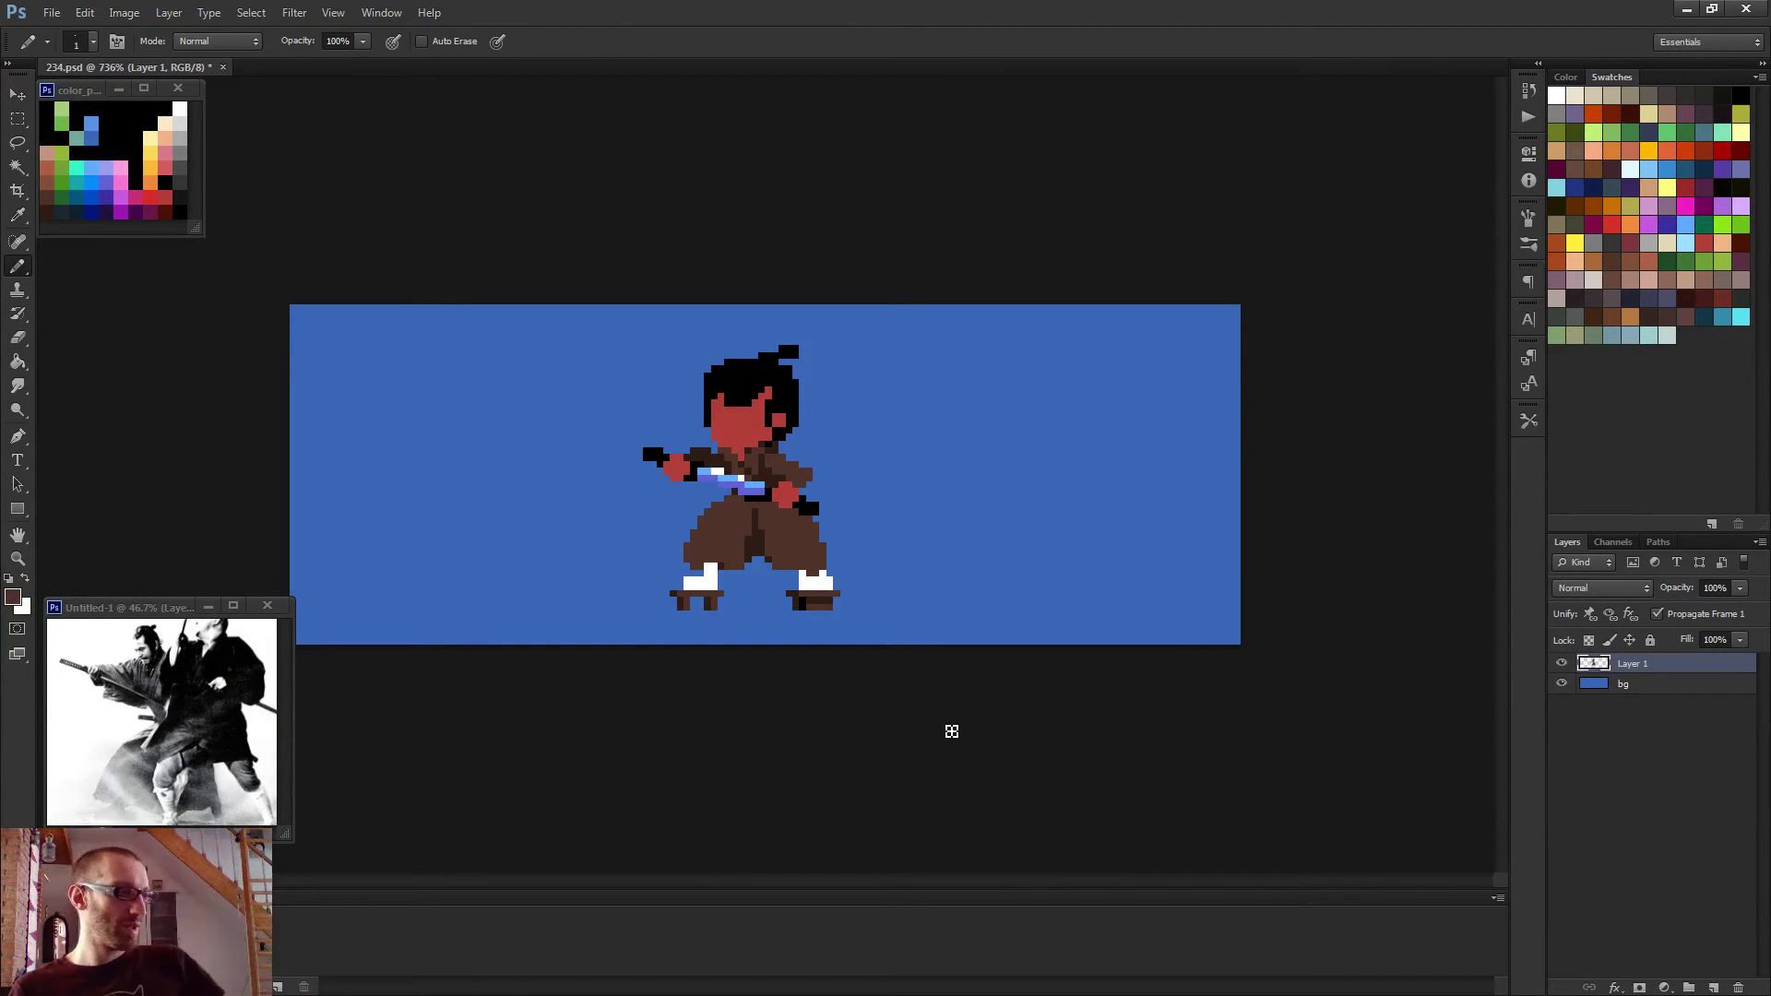
pyautogui.scroll(6, 882, 743)
pyautogui.keyDown('alt'); pyautogui.click(803, 601); pyautogui.keyUp('alt')
pyautogui.moveTo(371, 590); pyautogui.dragTo(404, 594)
pyautogui.click(402, 620)
# Paint dark brown pixels into the right boot's white to form a toe notch.
pyautogui.scroll(-5, 506, 624)
pyautogui.scroll(2, 761, 605)
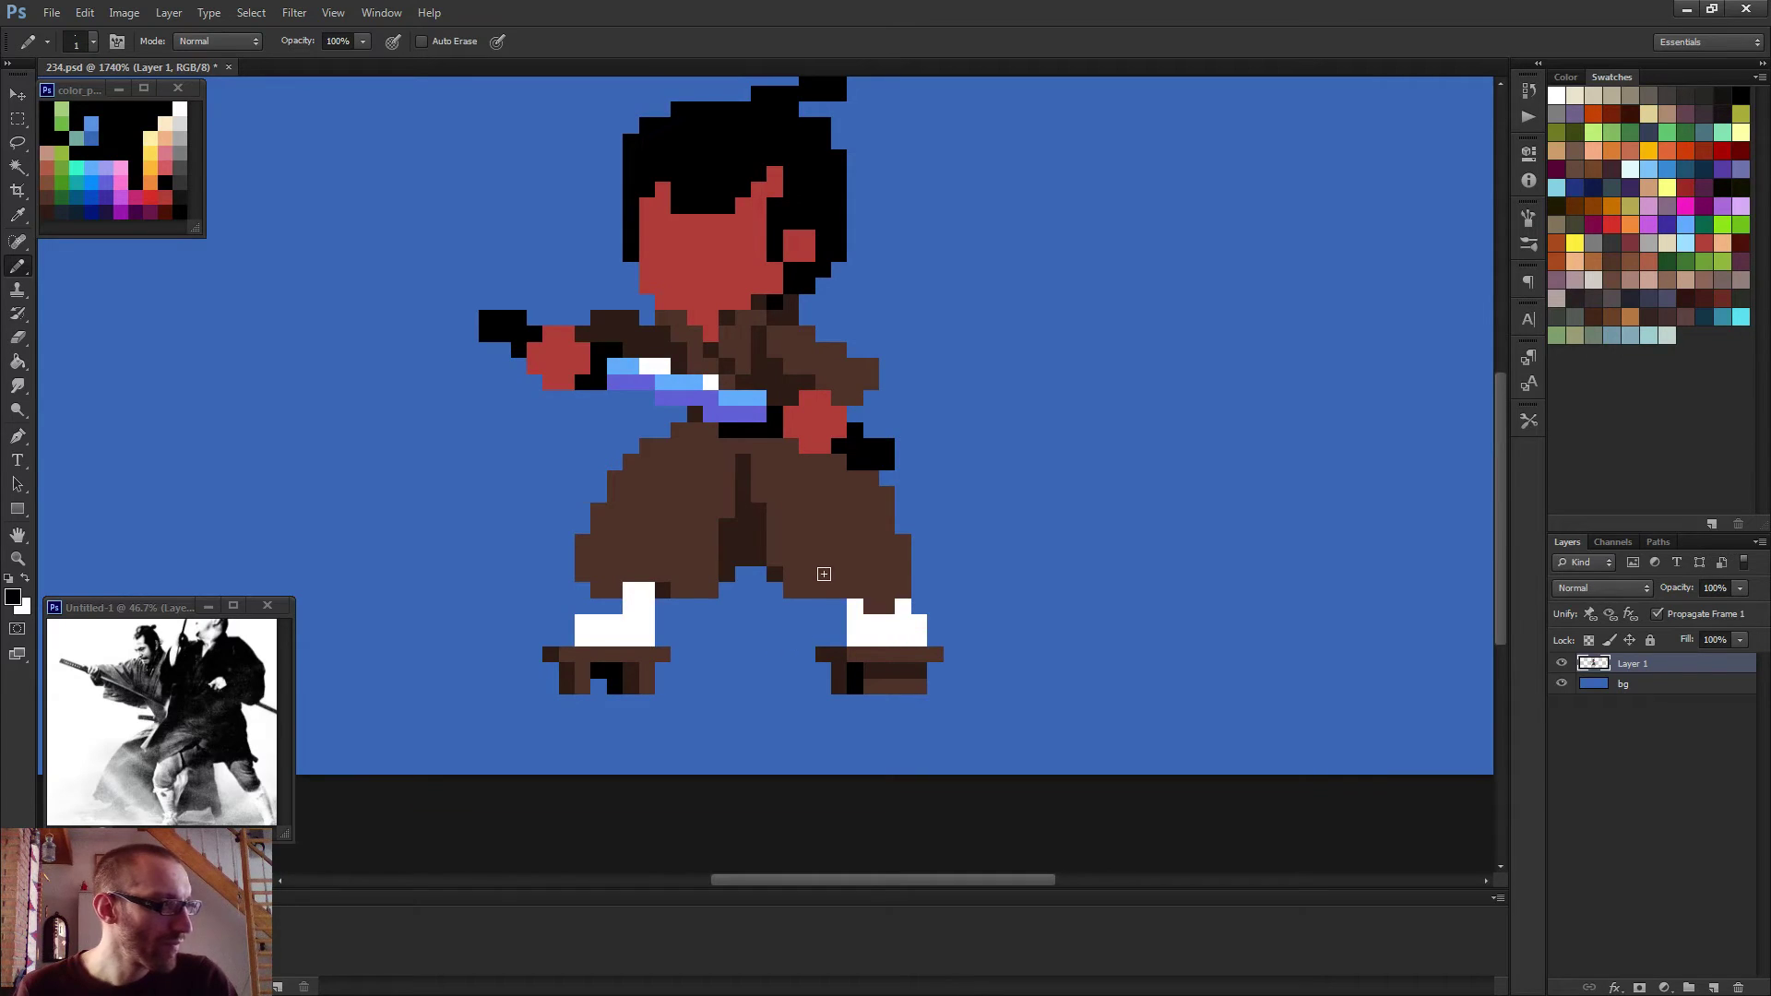
pyautogui.scroll(-5, 833, 570)
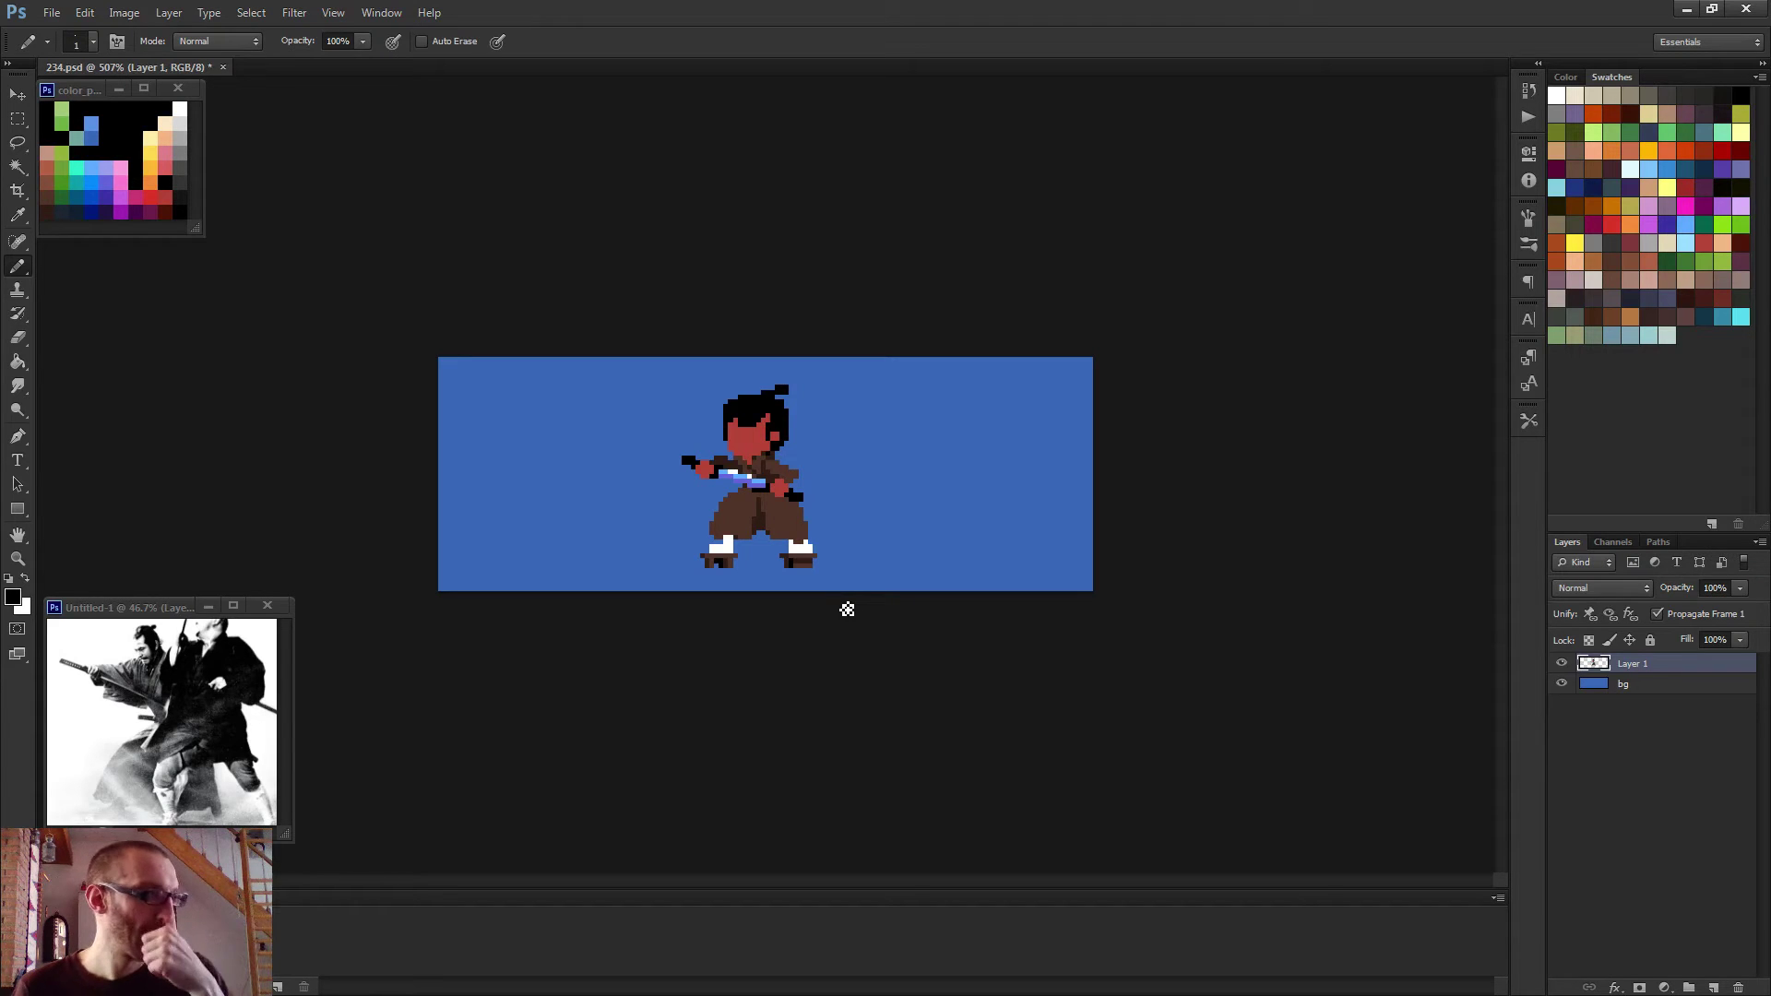
pyautogui.scroll(5, 783, 498)
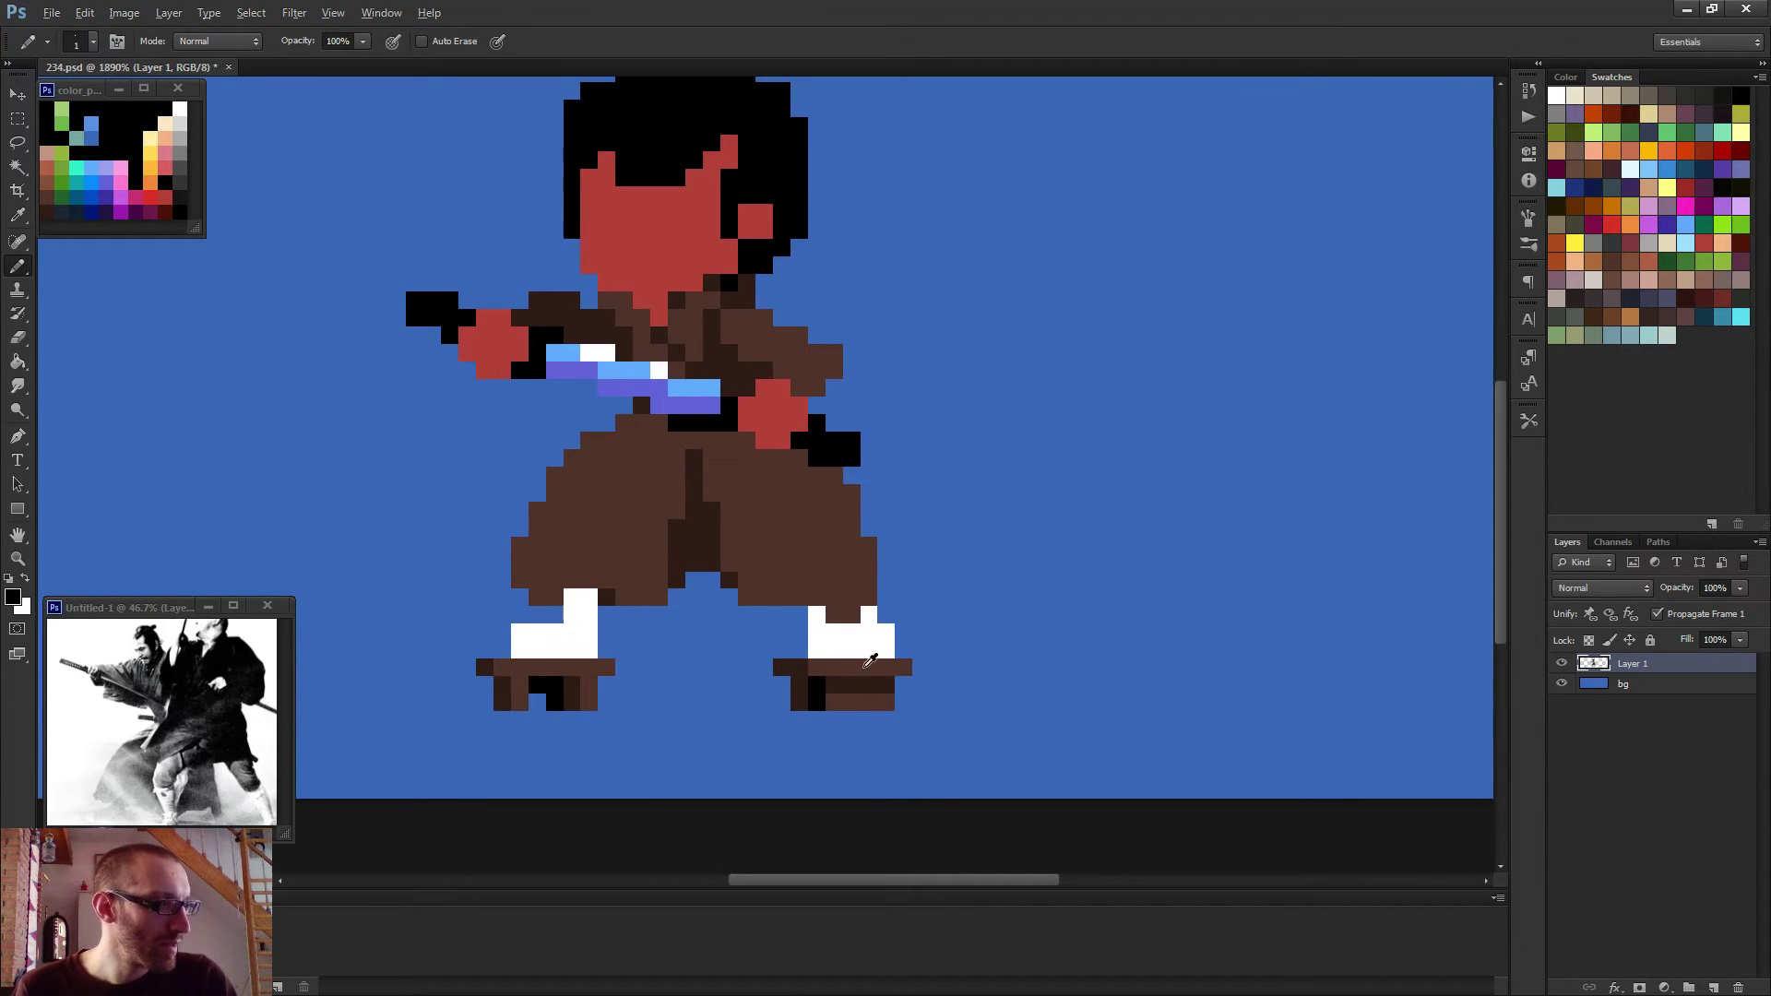
pyautogui.keyDown('alt'); pyautogui.click(868, 663); pyautogui.keyUp('alt')
pyautogui.click(868, 650)
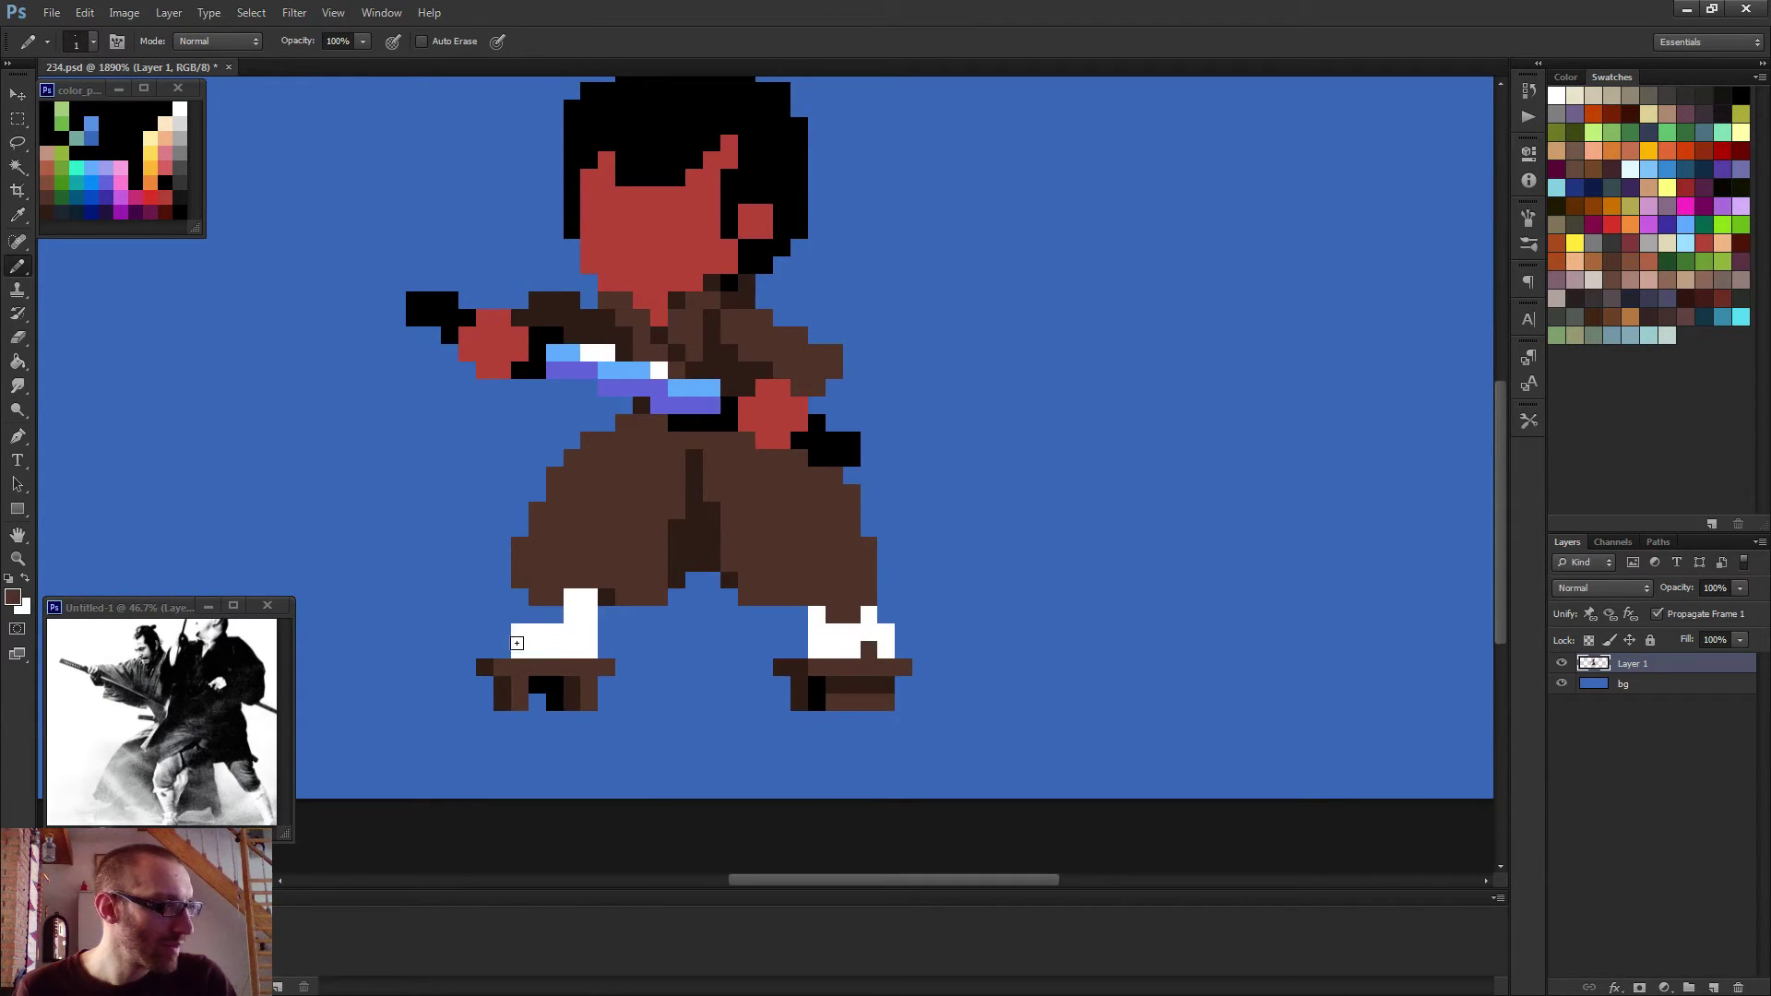
pyautogui.press('alt')
pyautogui.moveTo(847, 631); pyautogui.dragTo(860, 649)
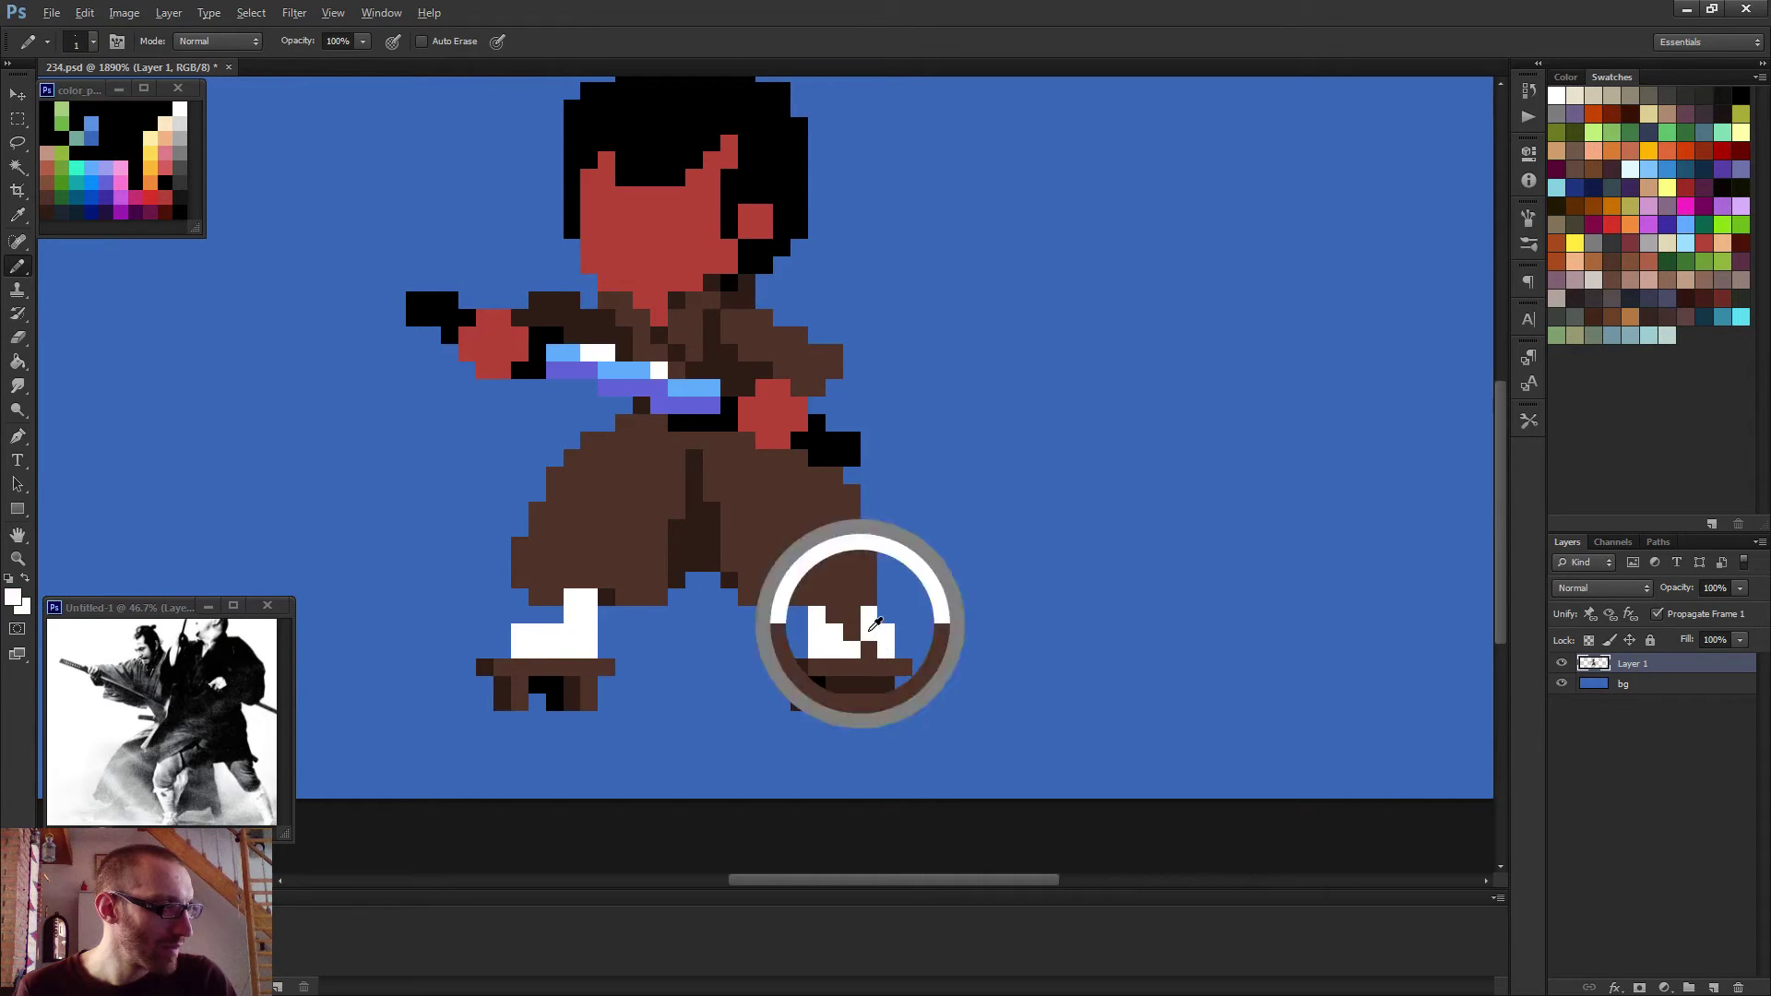
pyautogui.scroll(-5, 919, 661)
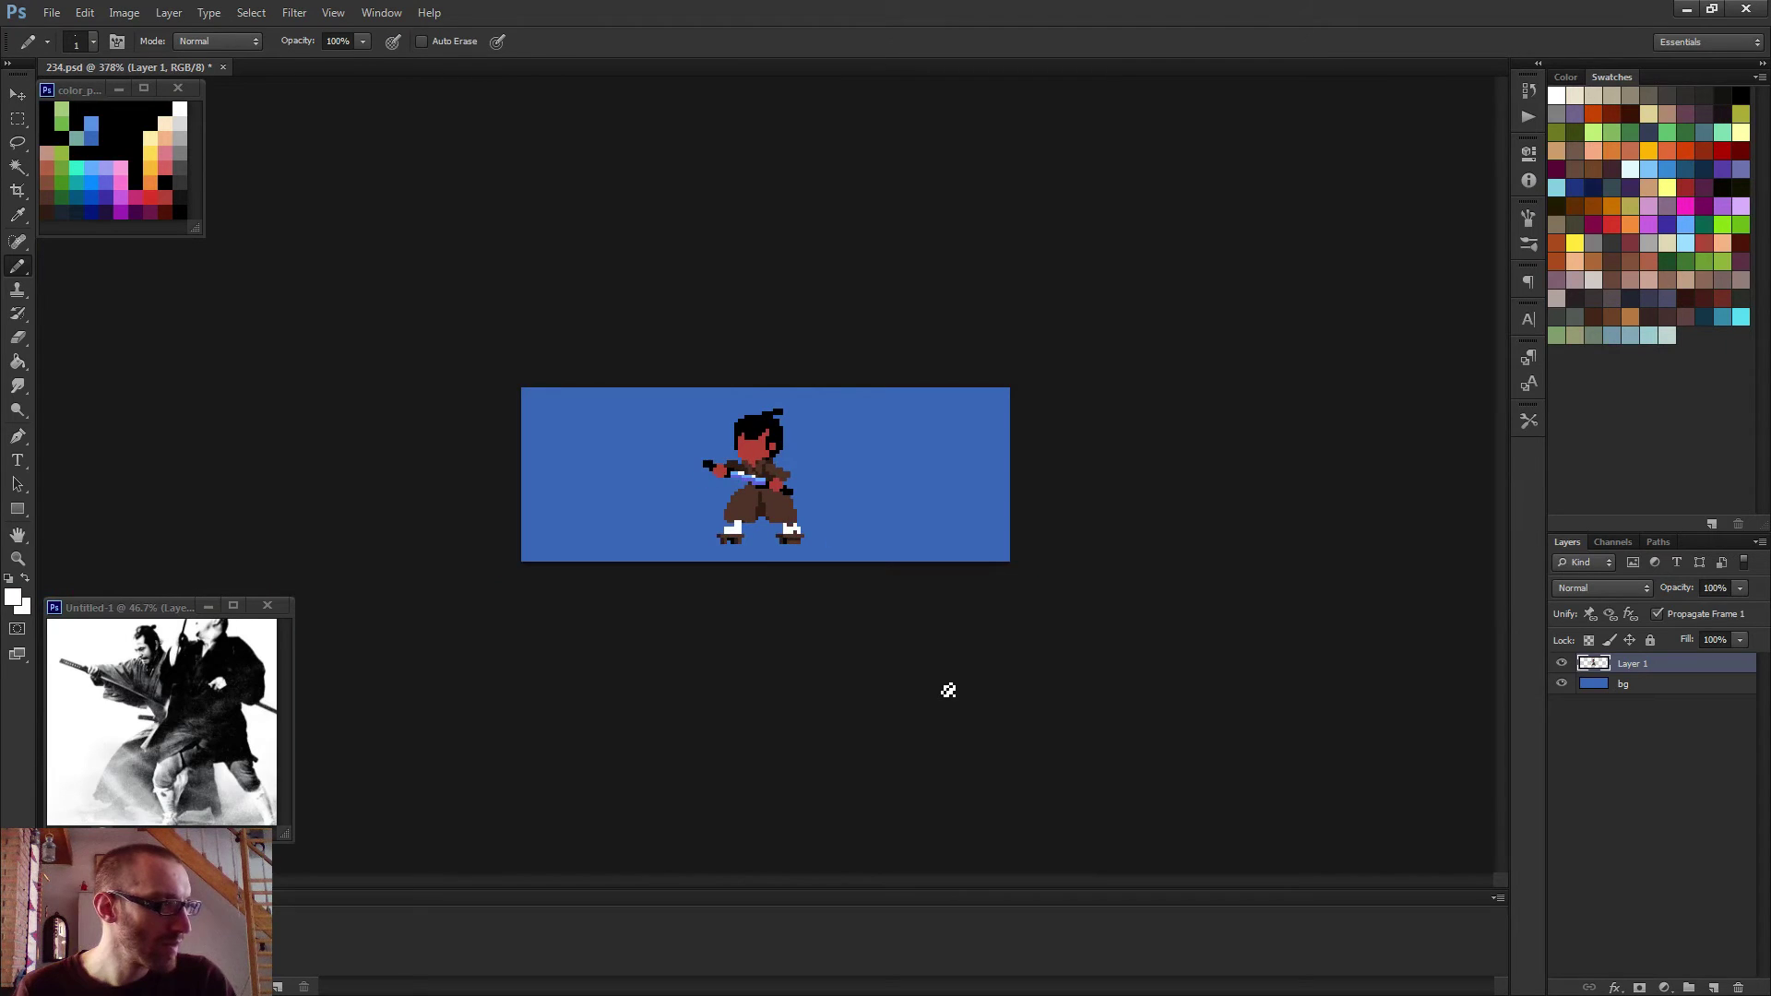
pyautogui.scroll(3, 822, 627)
pyautogui.press('g')
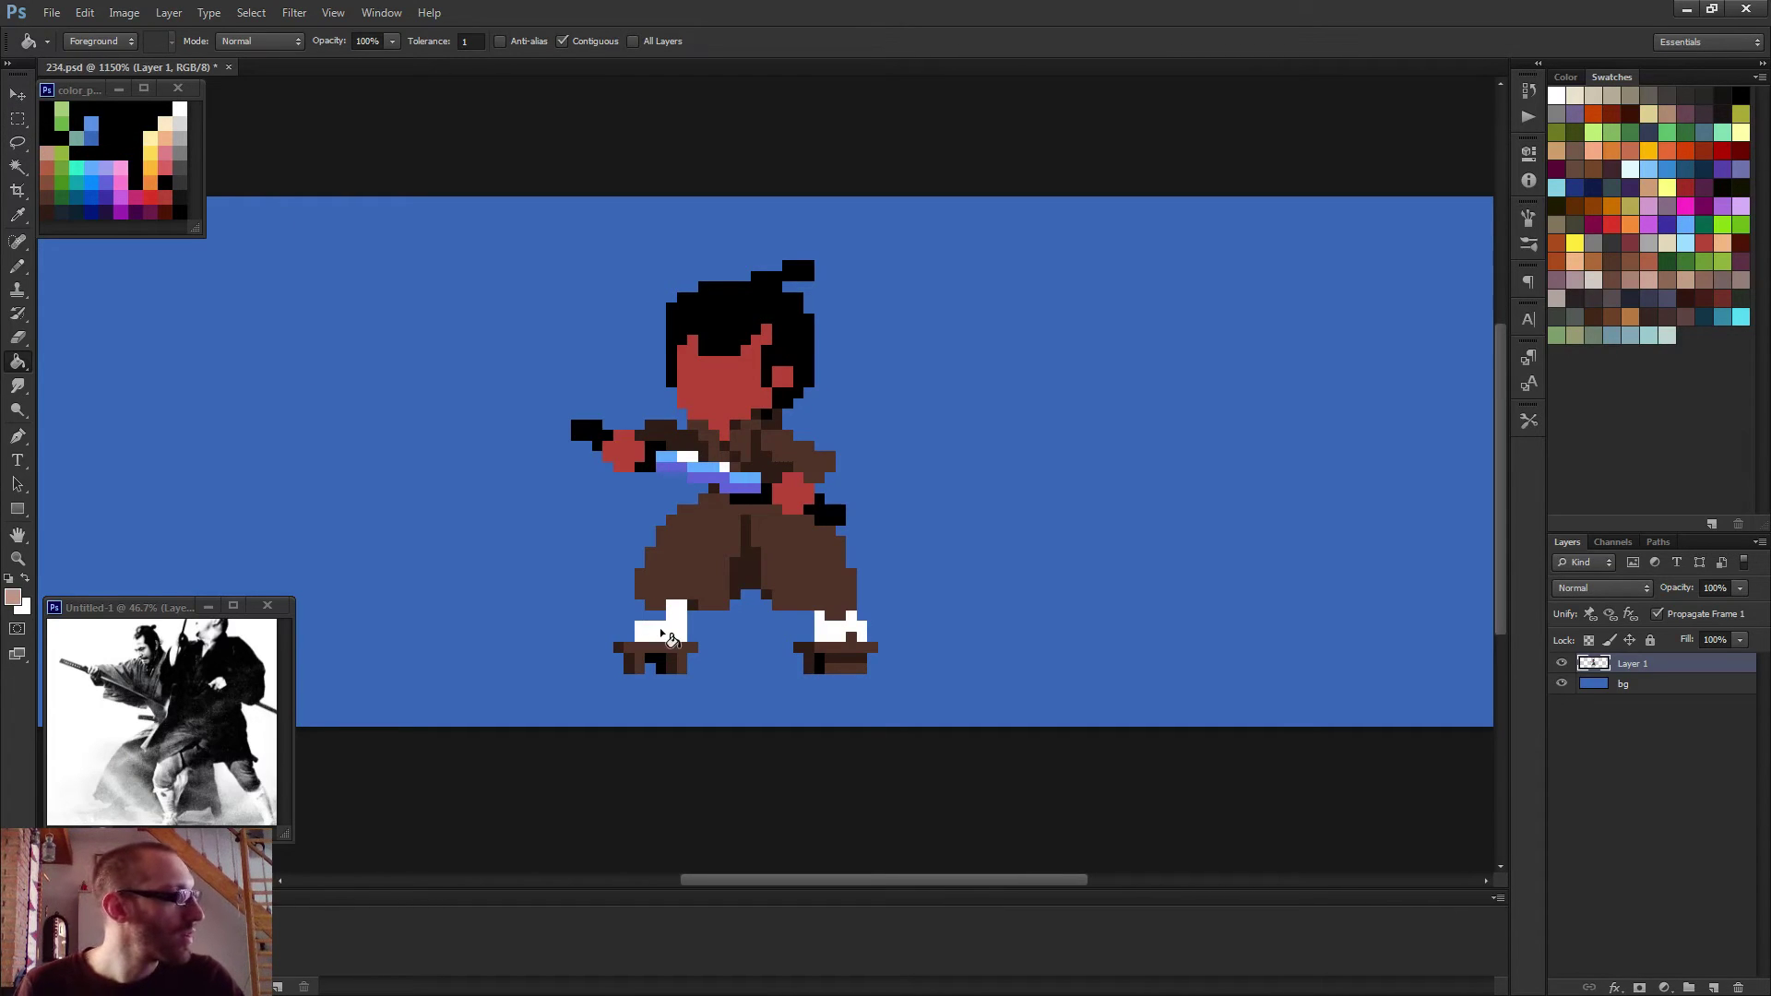
# Fill both socks with skin tone and paint a white strip across each sock top.
pyautogui.click(666, 637)
pyautogui.click(844, 633)
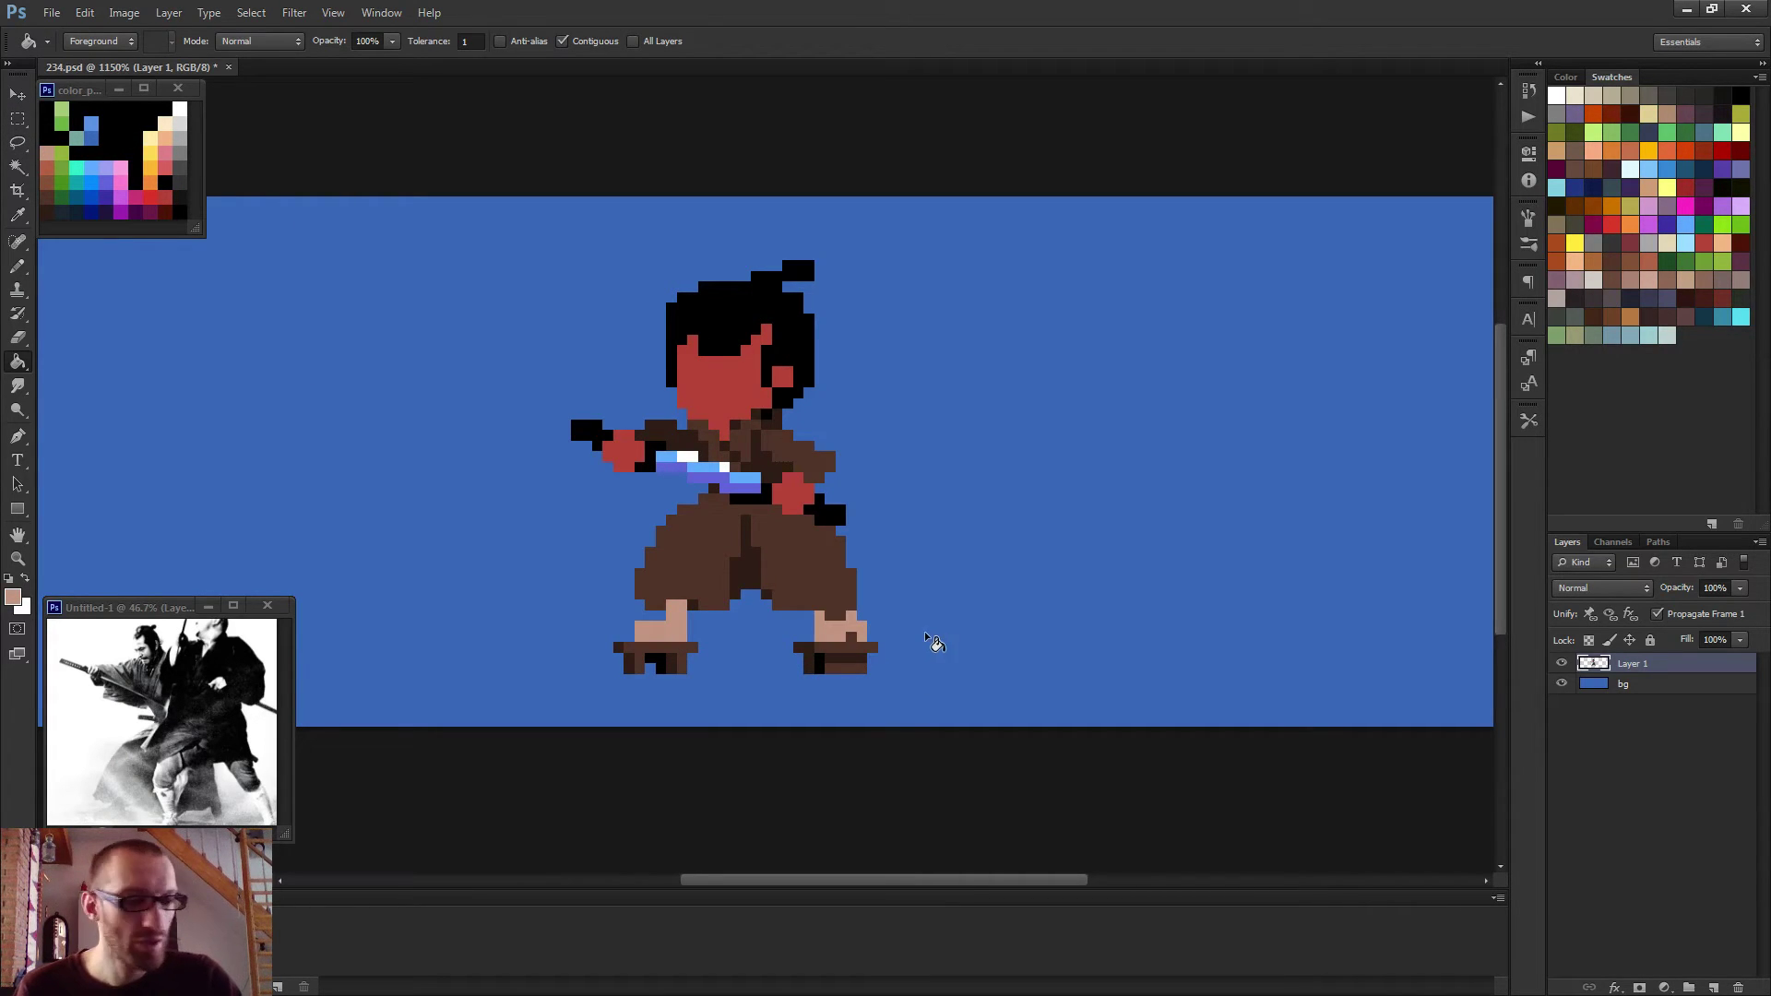
pyautogui.press('b')
pyautogui.keyDown('alt'); pyautogui.click(181, 104); pyautogui.keyUp('alt')
pyautogui.scroll(5, 691, 694)
pyautogui.moveTo(601, 595); pyautogui.dragTo(651, 590)
pyautogui.moveTo(953, 580); pyautogui.dragTo(1001, 587)
# Tidy the right sock's white strip, swapping individual pixels between skin tone and white.
pyautogui.keyDown('alt'); pyautogui.click(985, 595); pyautogui.keyUp('alt')
pyautogui.click(981, 587)
pyautogui.click(962, 586)
pyautogui.keyDown('alt'); pyautogui.click(990, 585); pyautogui.keyUp('alt')
pyautogui.click(981, 587)
pyautogui.click(939, 586)
pyautogui.scroll(-3, 940, 587)
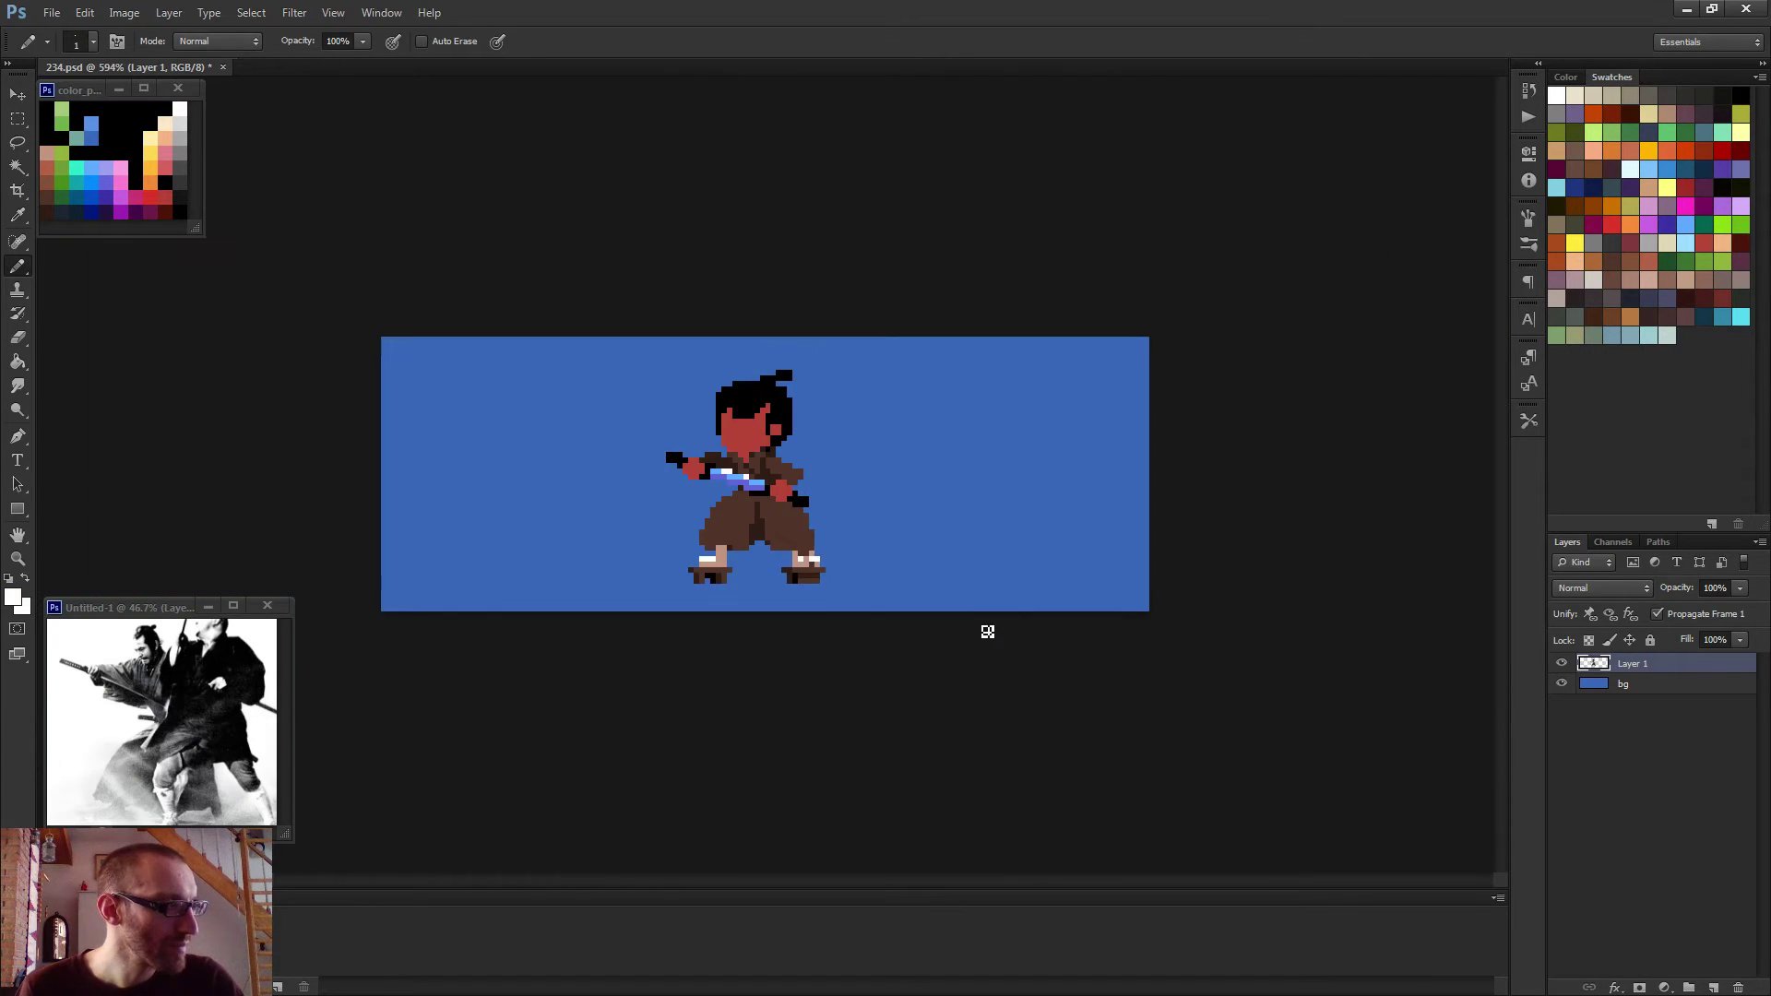
pyautogui.scroll(-2, 977, 638)
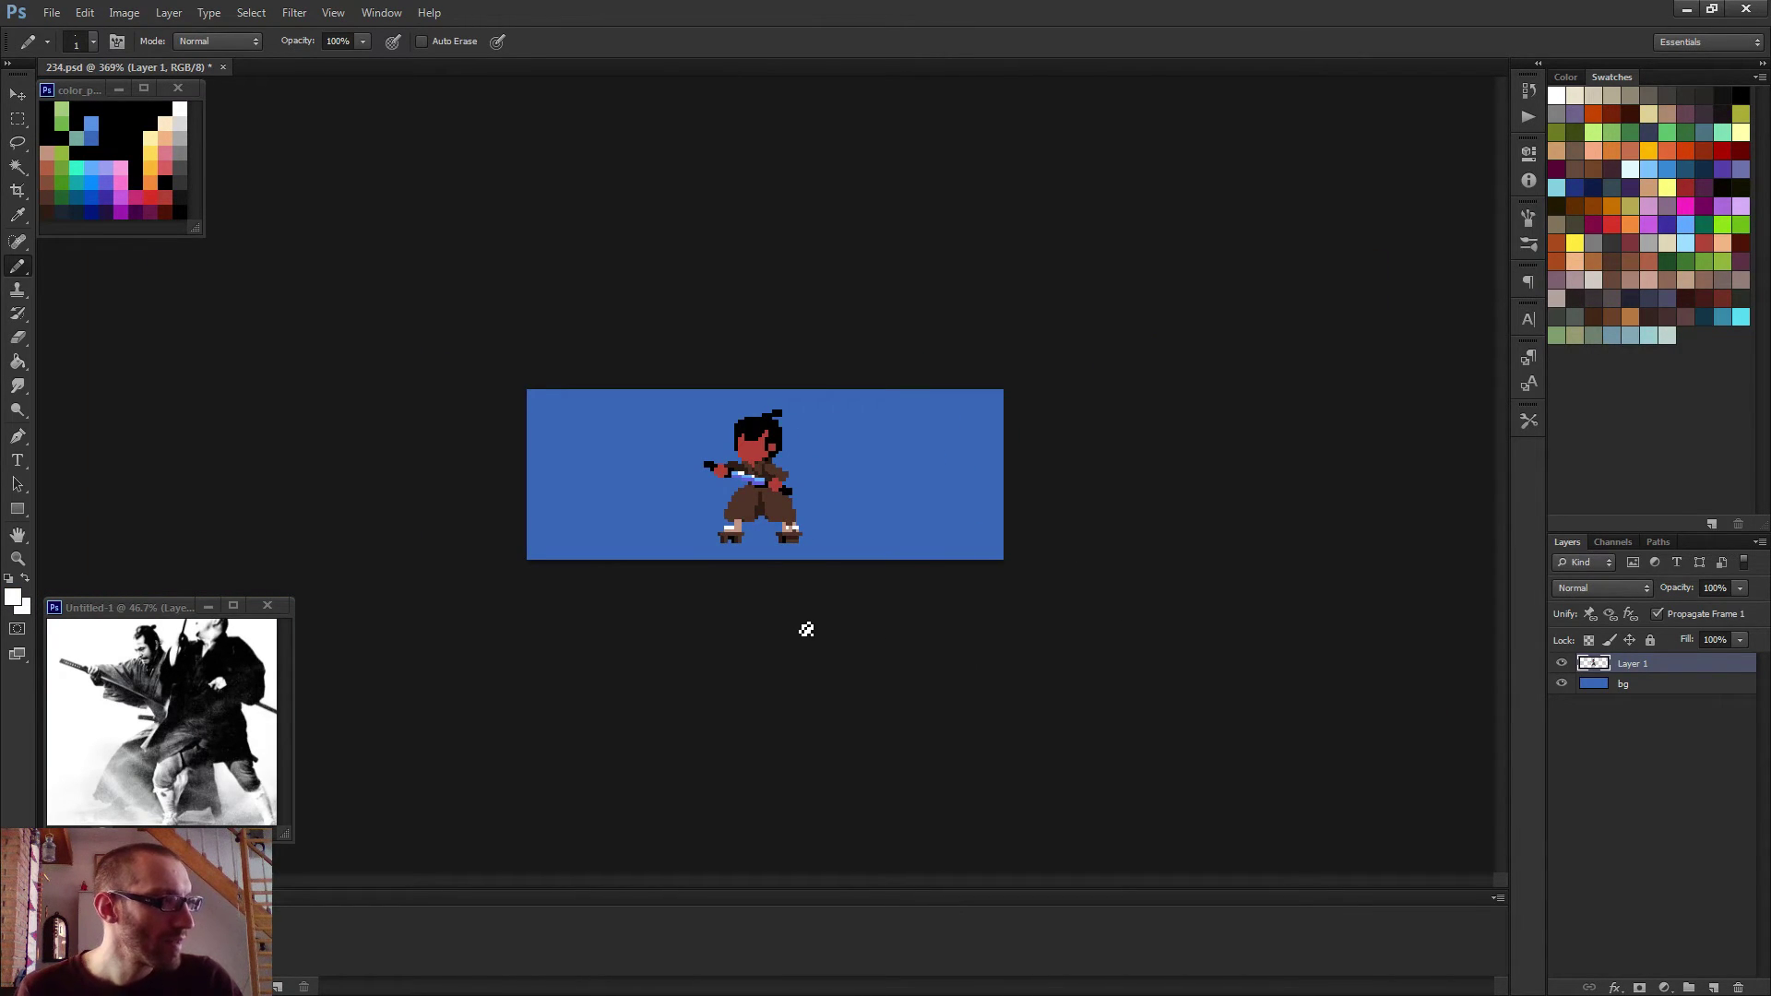
pyautogui.scroll(4, 806, 629)
# Darken the bottom edge of the left pant leg with sampled dark brown pixels.
pyautogui.keyDown('alt'); pyautogui.click(642, 609); pyautogui.keyUp('alt')
pyautogui.keyDown('alt'); pyautogui.click(715, 641); pyautogui.keyUp('alt')
pyautogui.moveTo(715, 641); pyautogui.dragTo(657, 646)
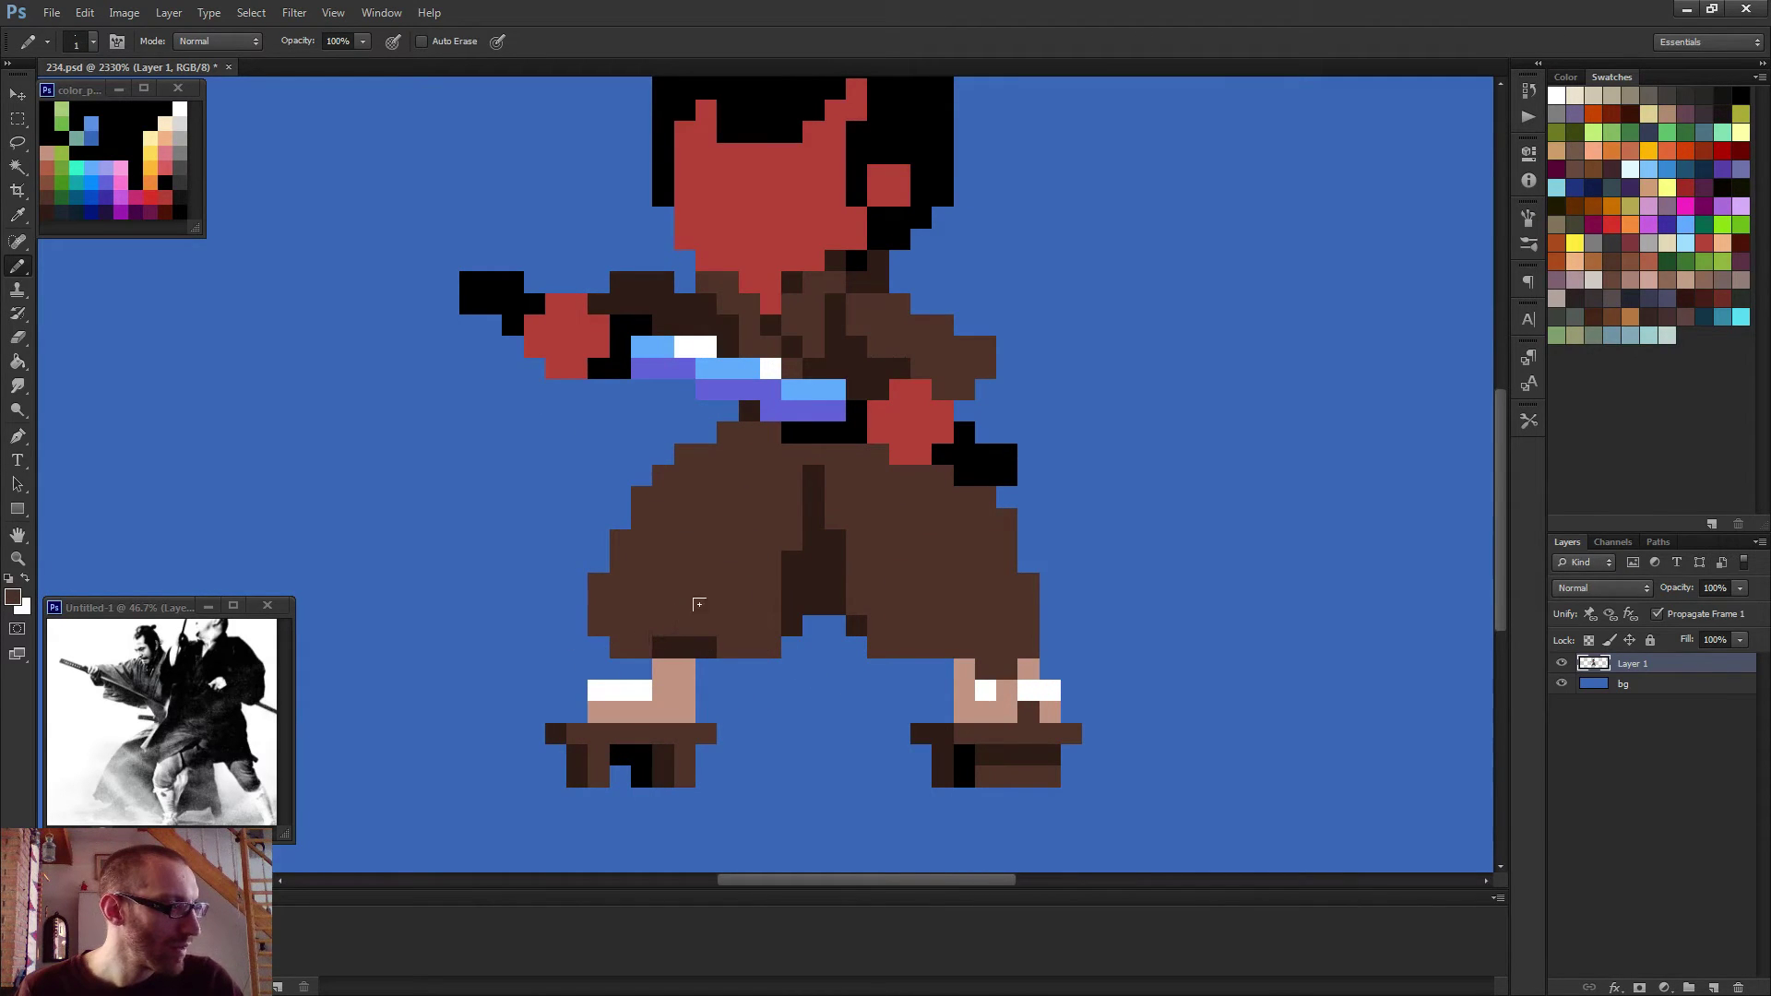
pyautogui.keyDown('alt'); pyautogui.click(703, 639); pyautogui.keyUp('alt')
pyautogui.click(708, 626)
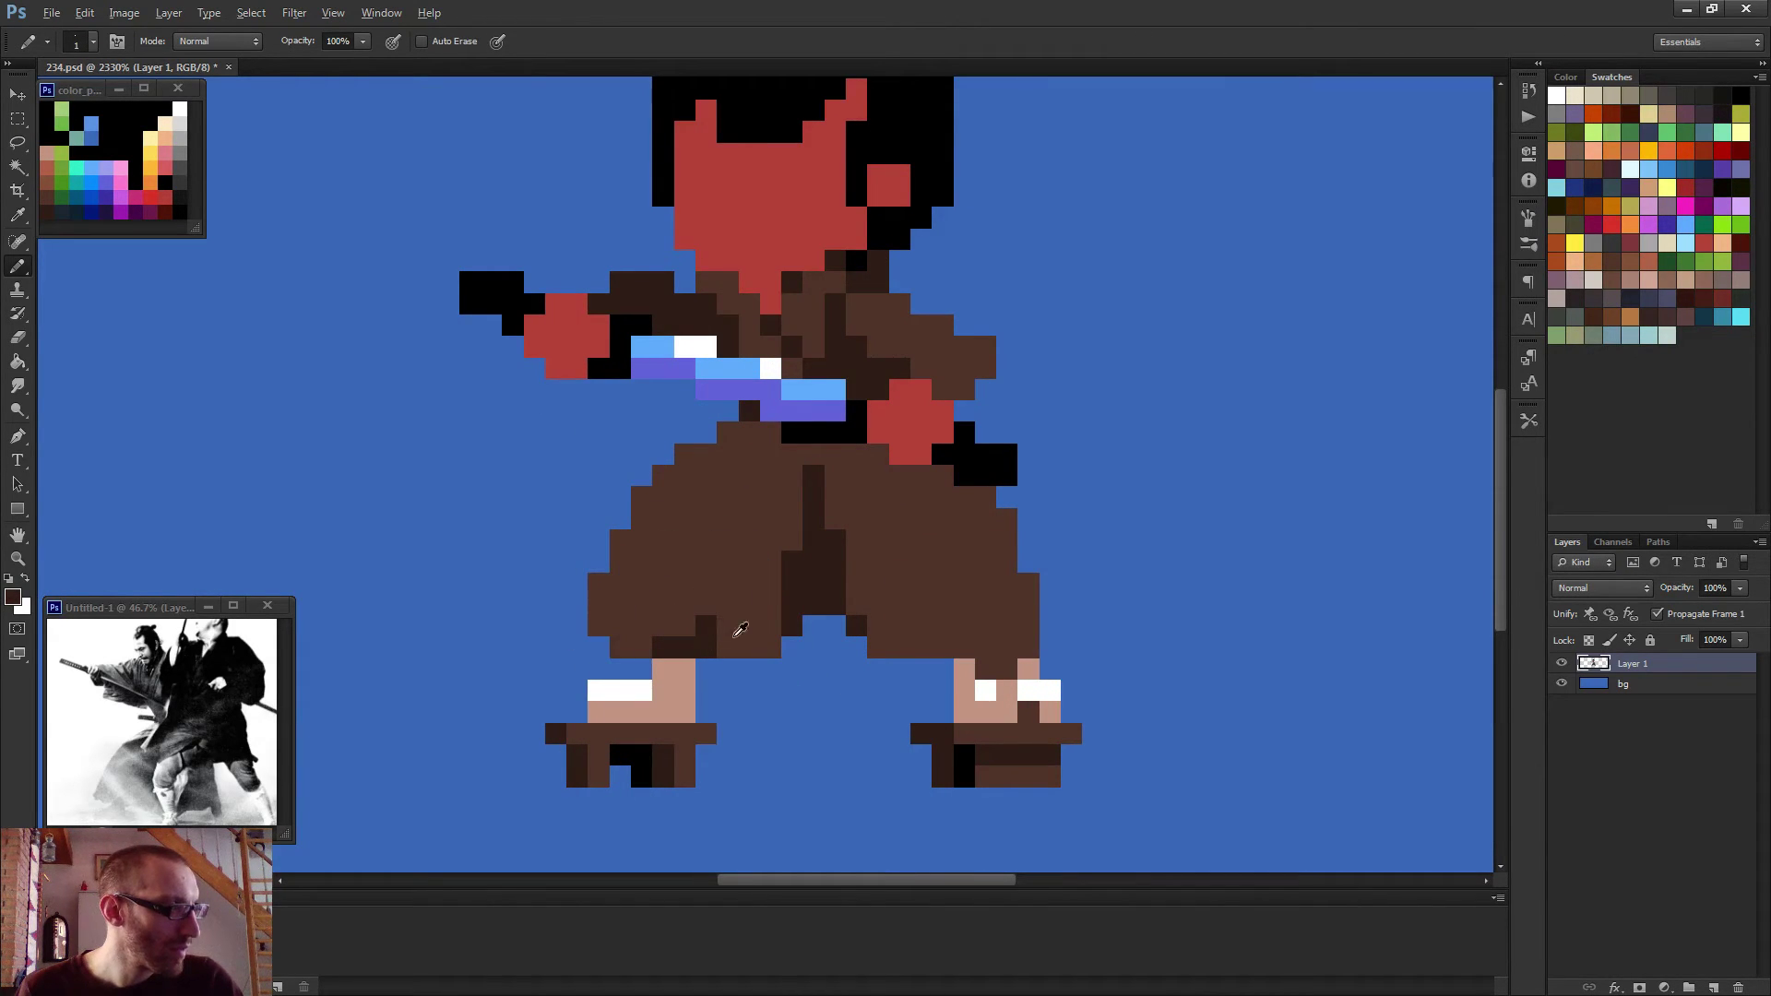
pyautogui.click(729, 646)
pyautogui.scroll(-3, 803, 636)
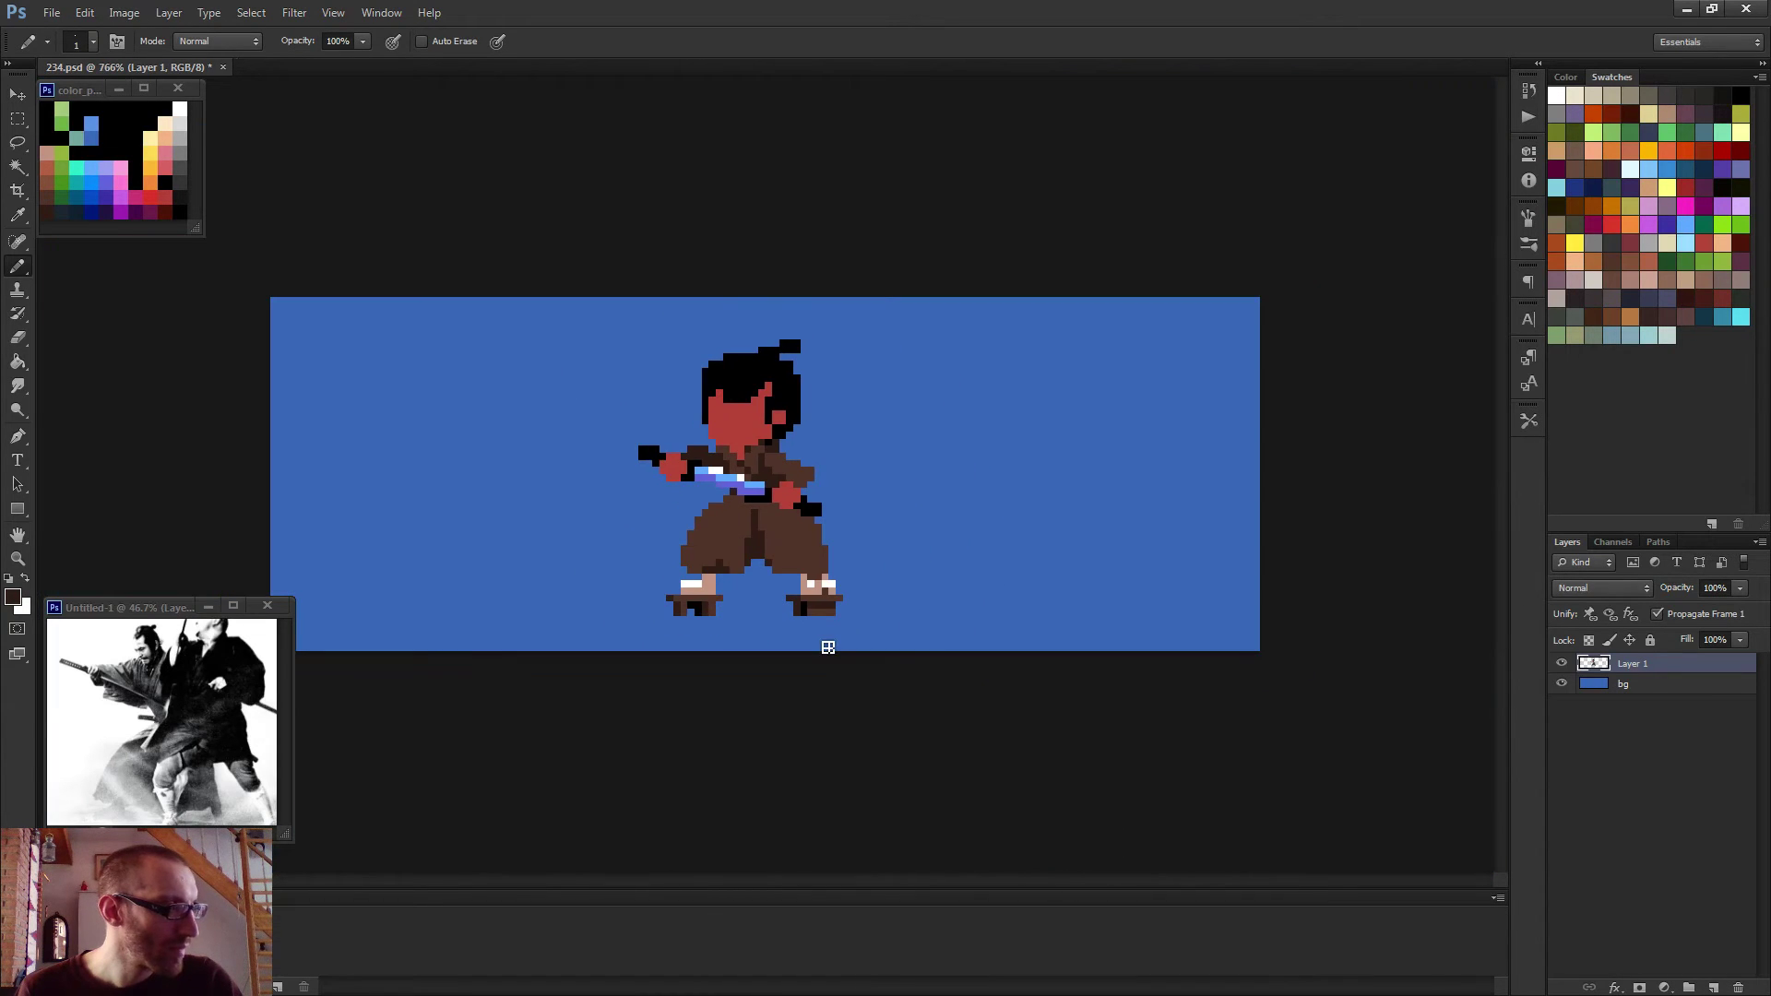
pyautogui.scroll(2, 828, 648)
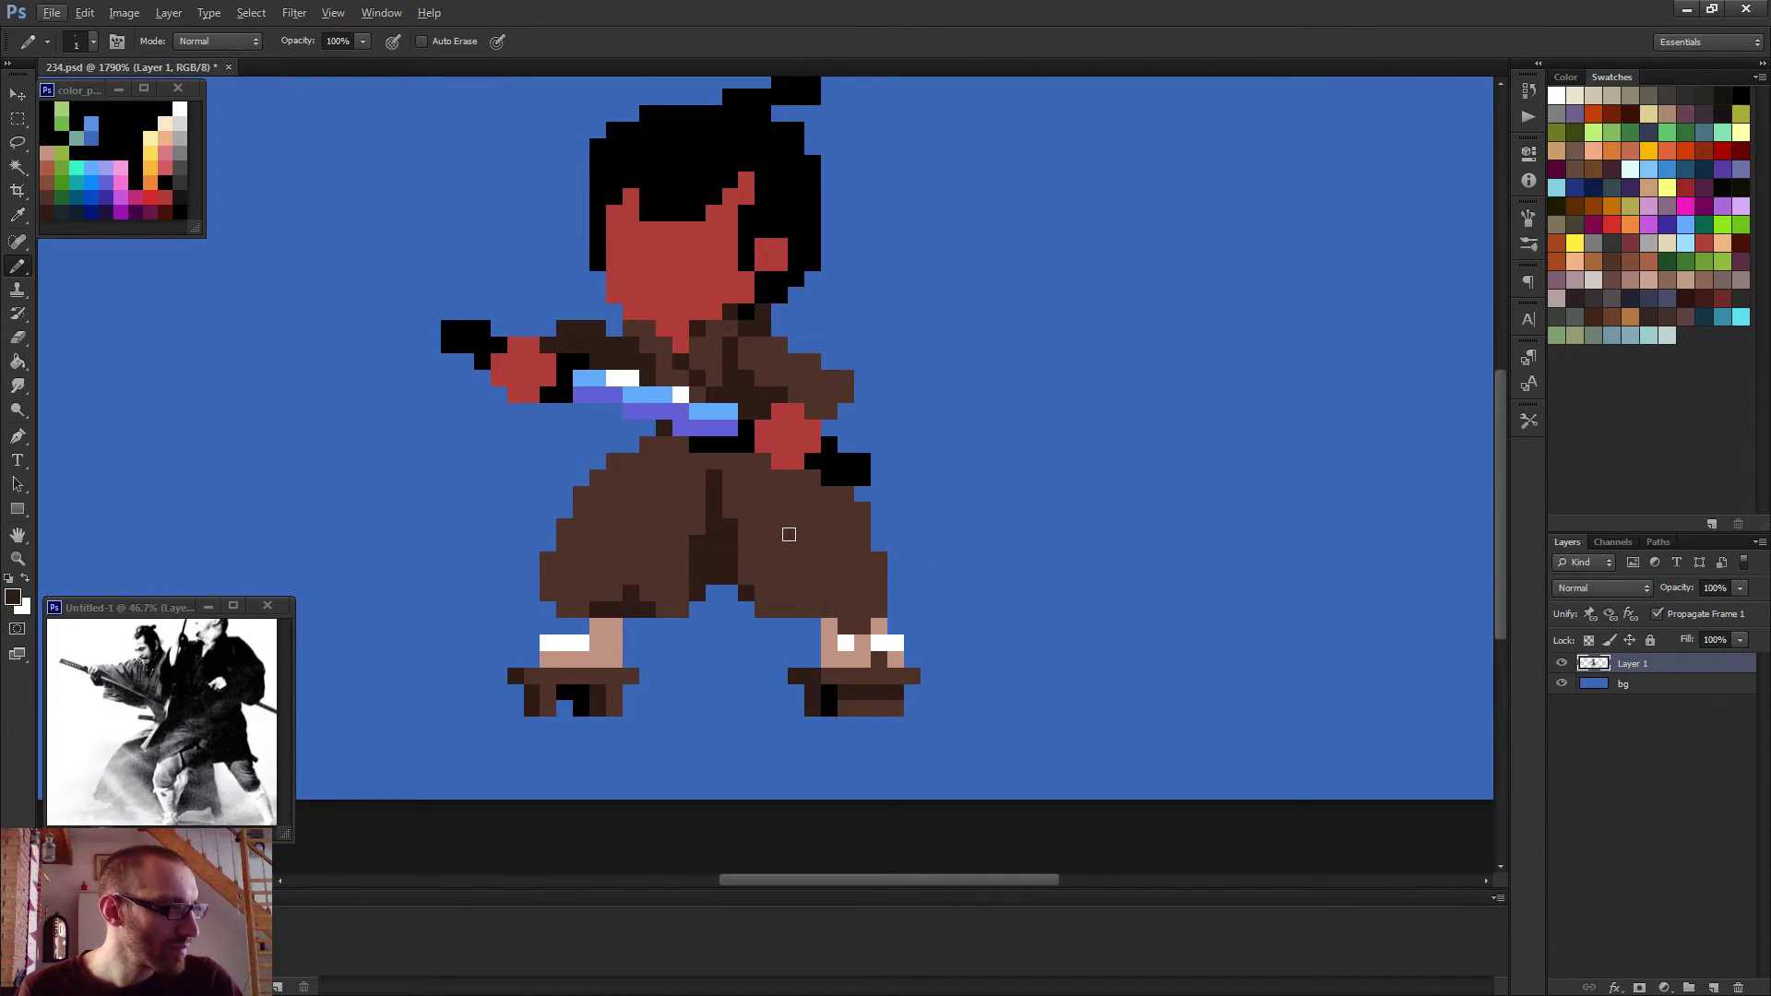
pyautogui.scroll(-5, 726, 441)
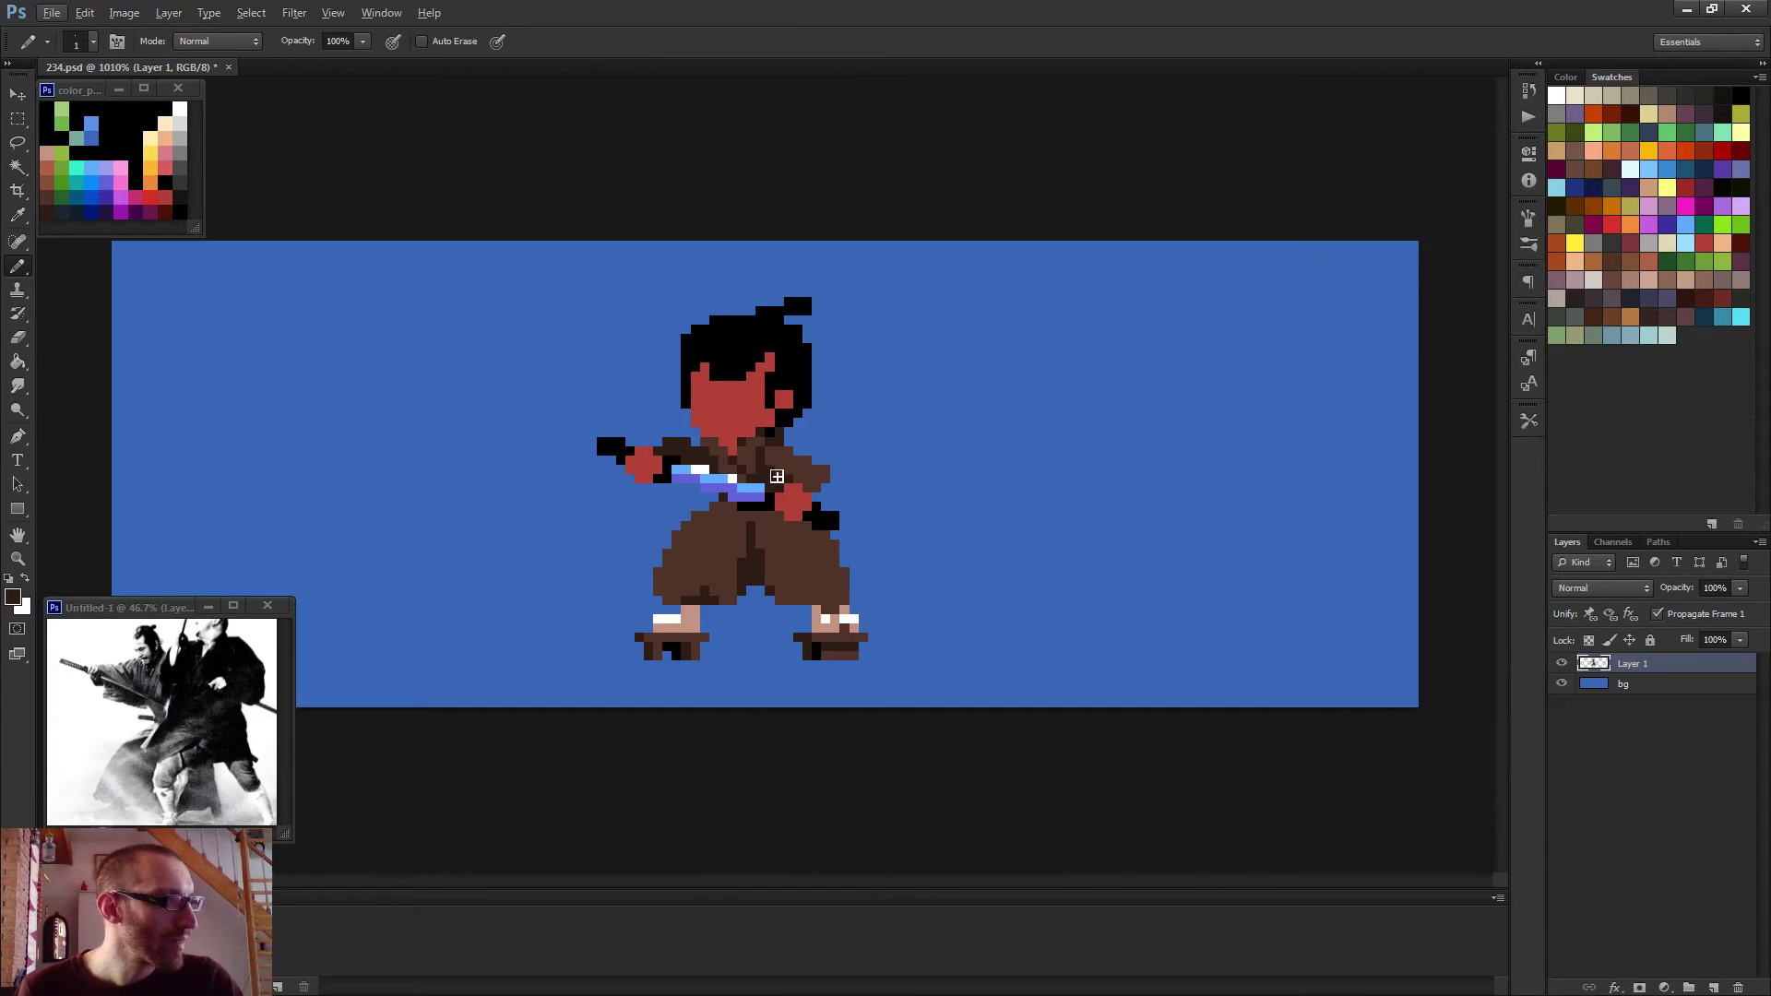
pyautogui.scroll(-1, 823, 557)
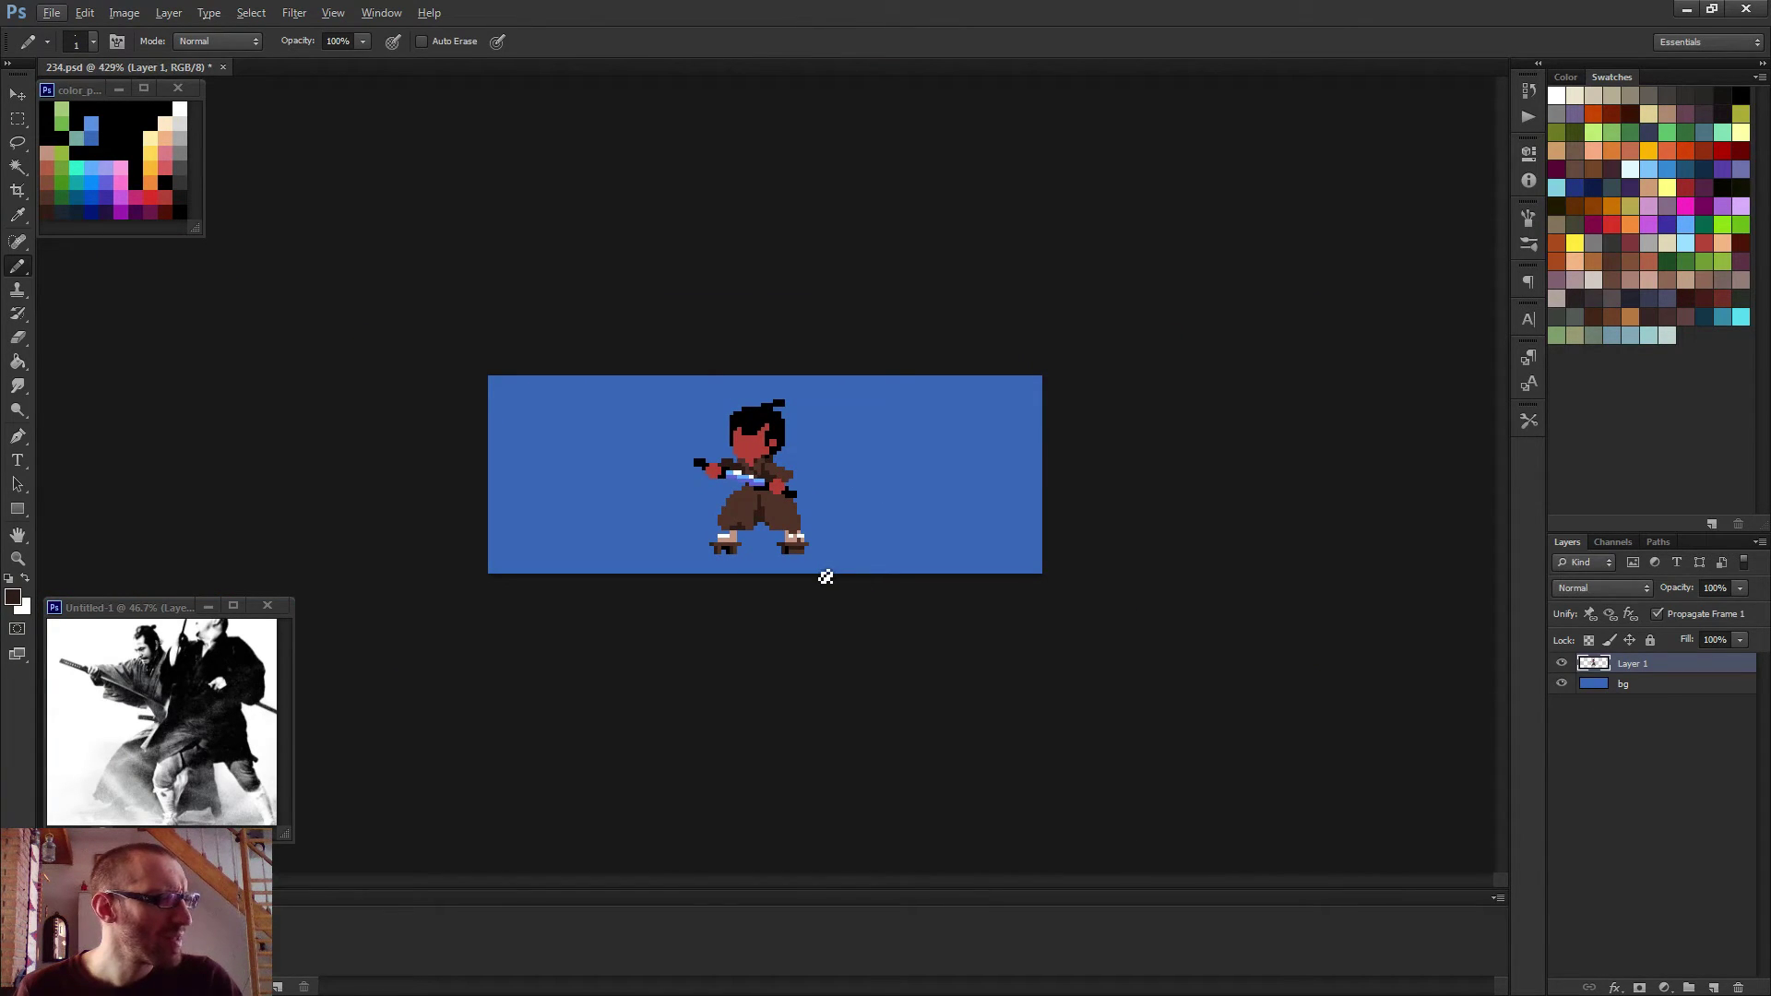
pyautogui.scroll(-1, 825, 576)
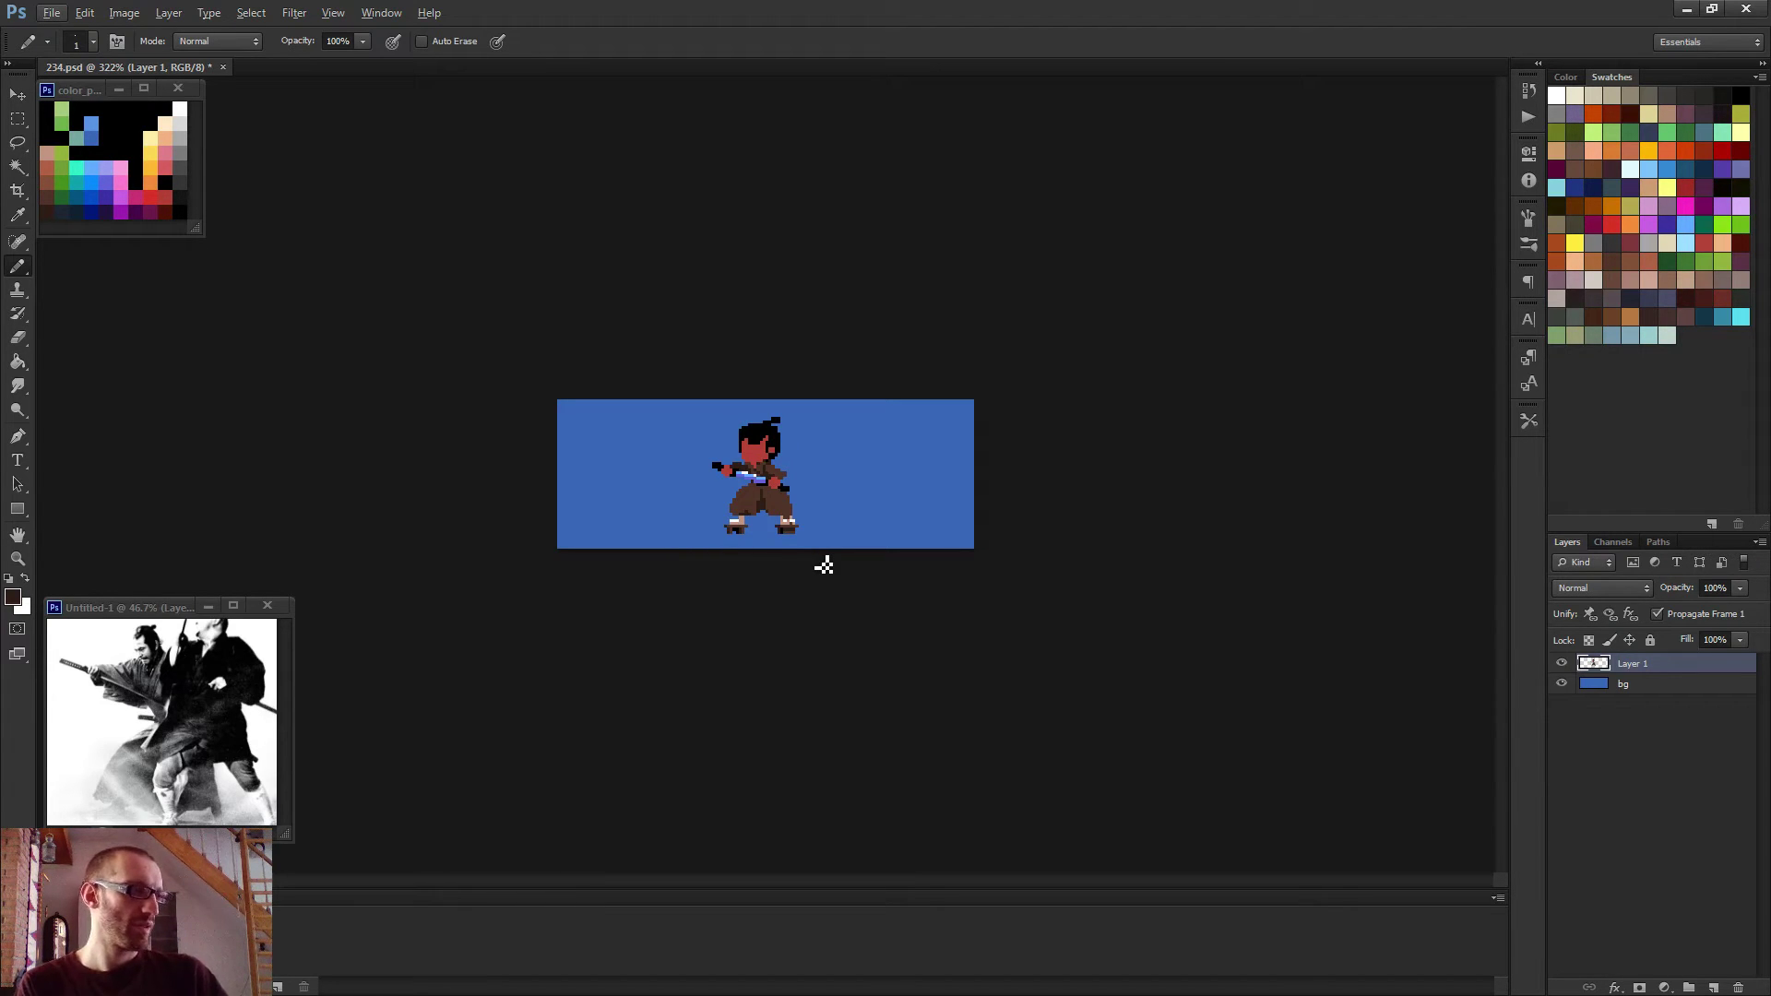
# Marquee-select the samurai's head and upper torso, adding the right hand.
pyautogui.scroll(7, 830, 494)
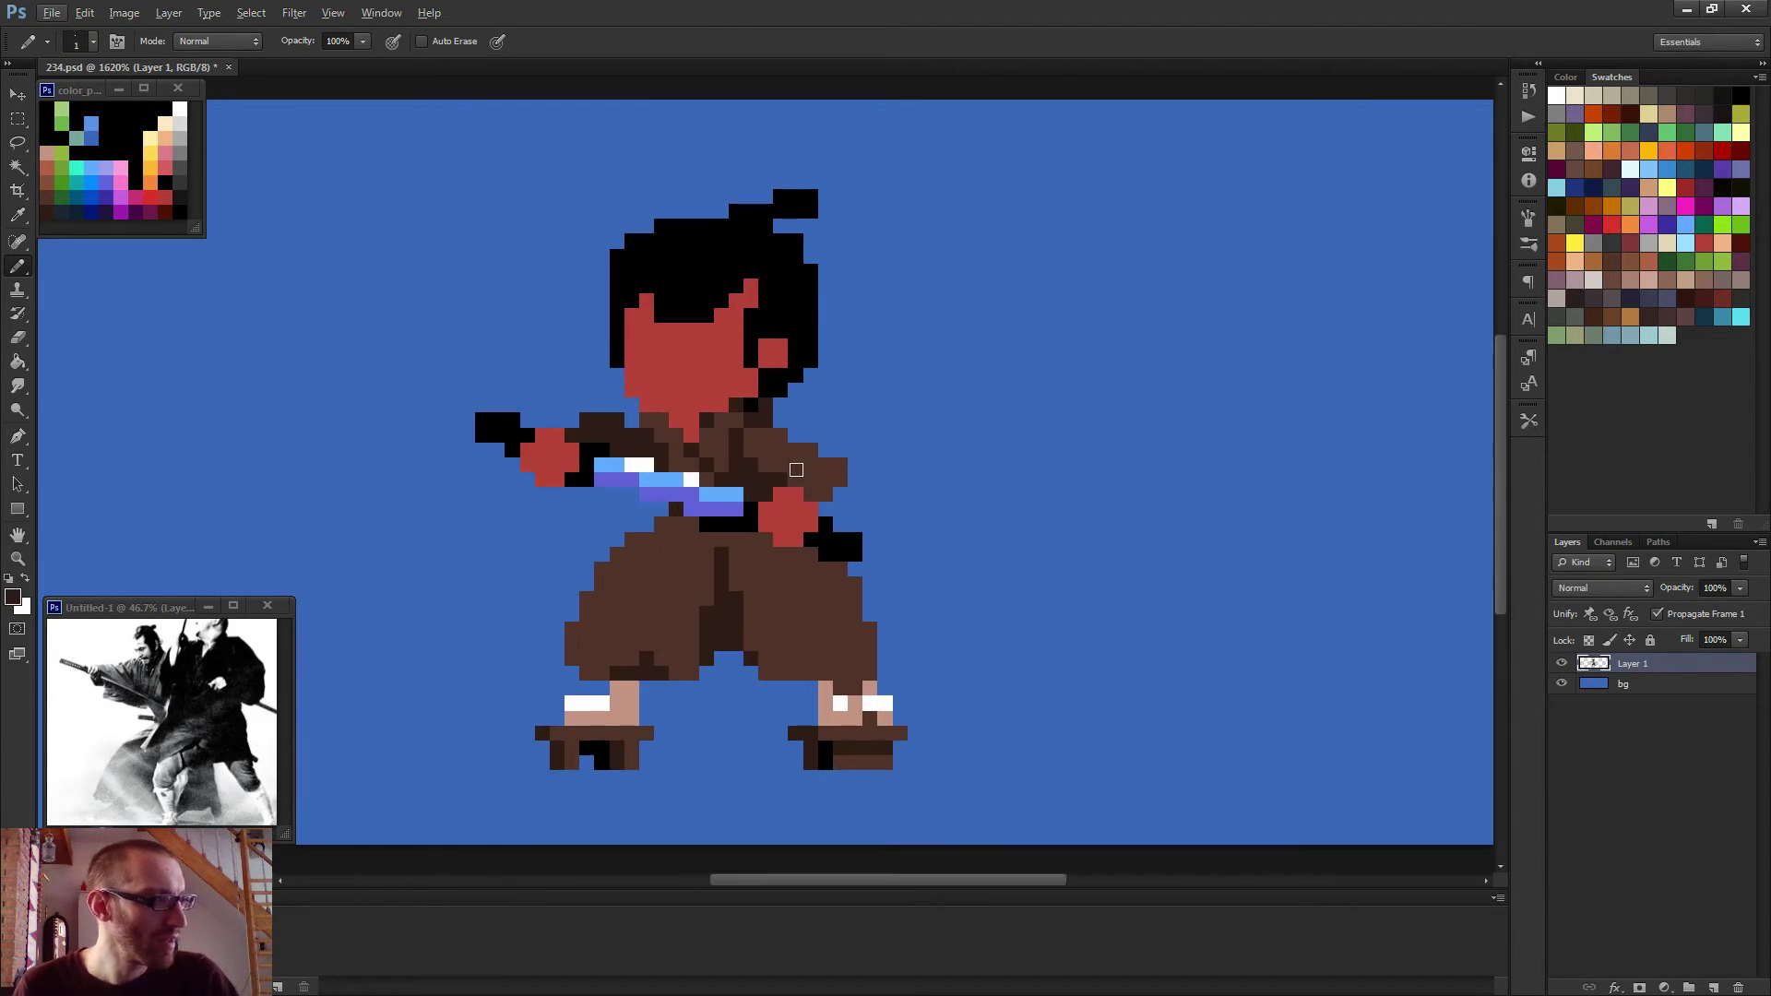
pyautogui.press('m')
pyautogui.moveTo(400, 116); pyautogui.dragTo(1012, 515)
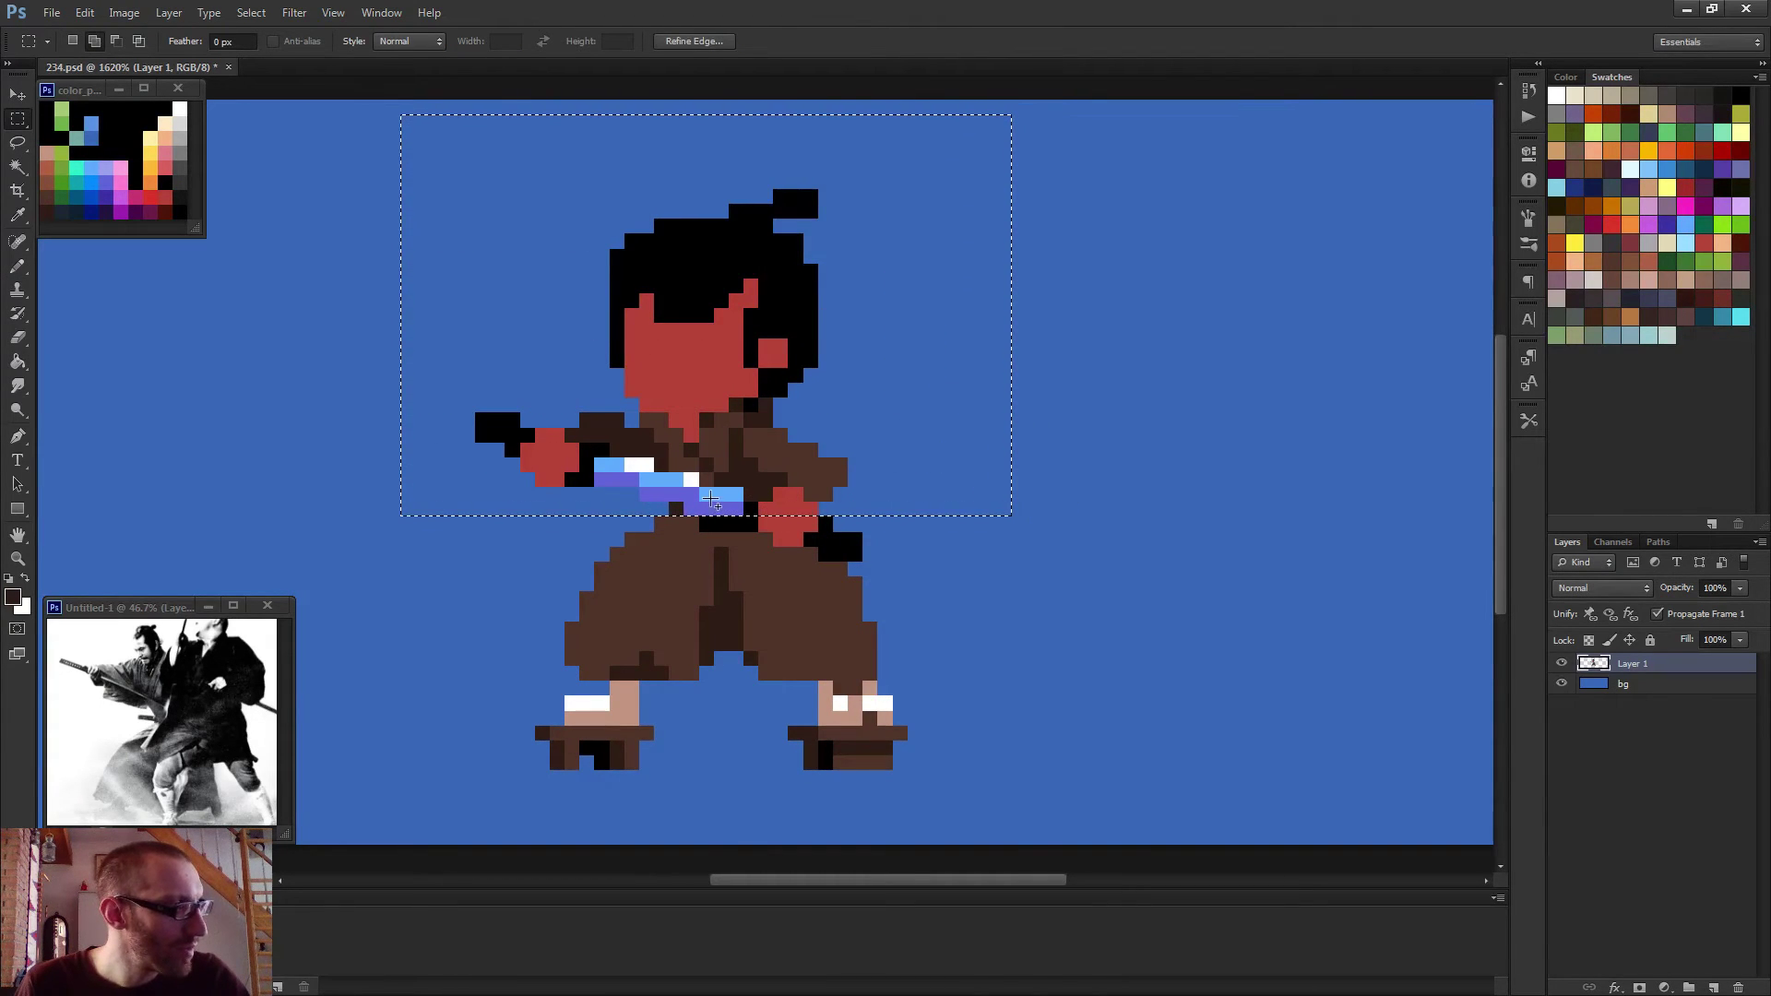
pyautogui.moveTo(758, 503); pyautogui.dragTo(876, 560)
pyautogui.moveTo(760, 561); pyautogui.dragTo(791, 548)
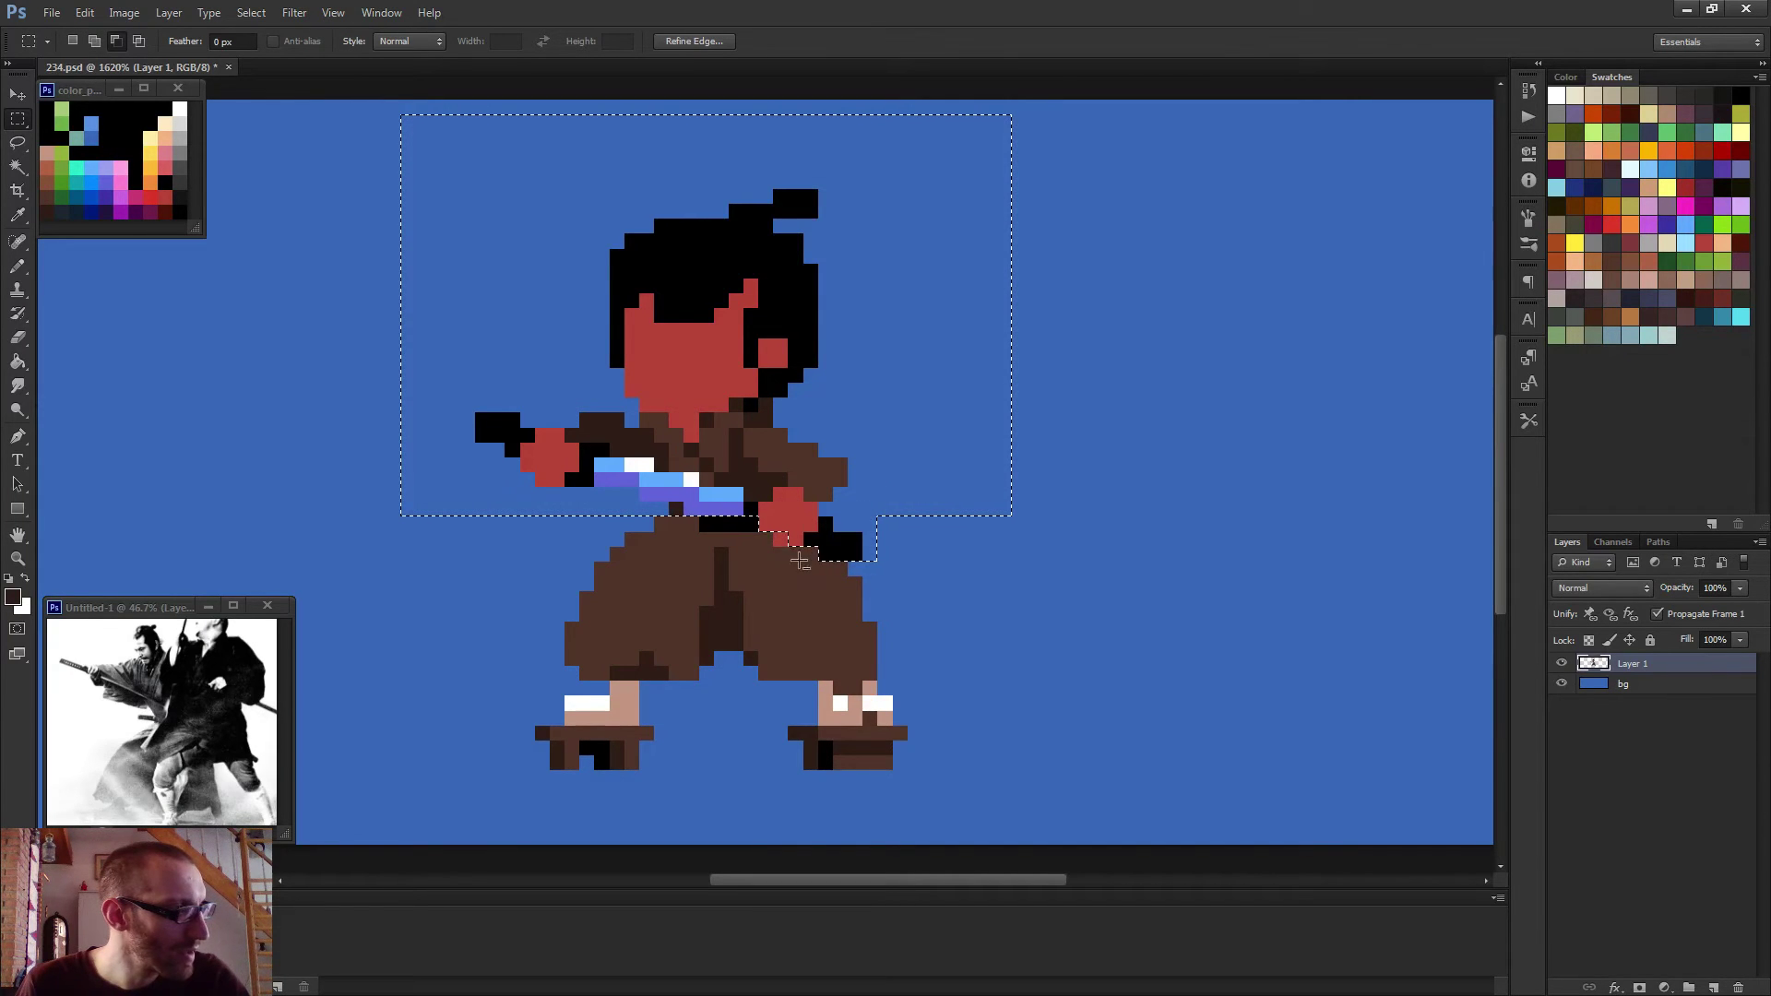
pyautogui.hotkey('ctrl', '-')
pyautogui.hotkey('ctrl', '-')
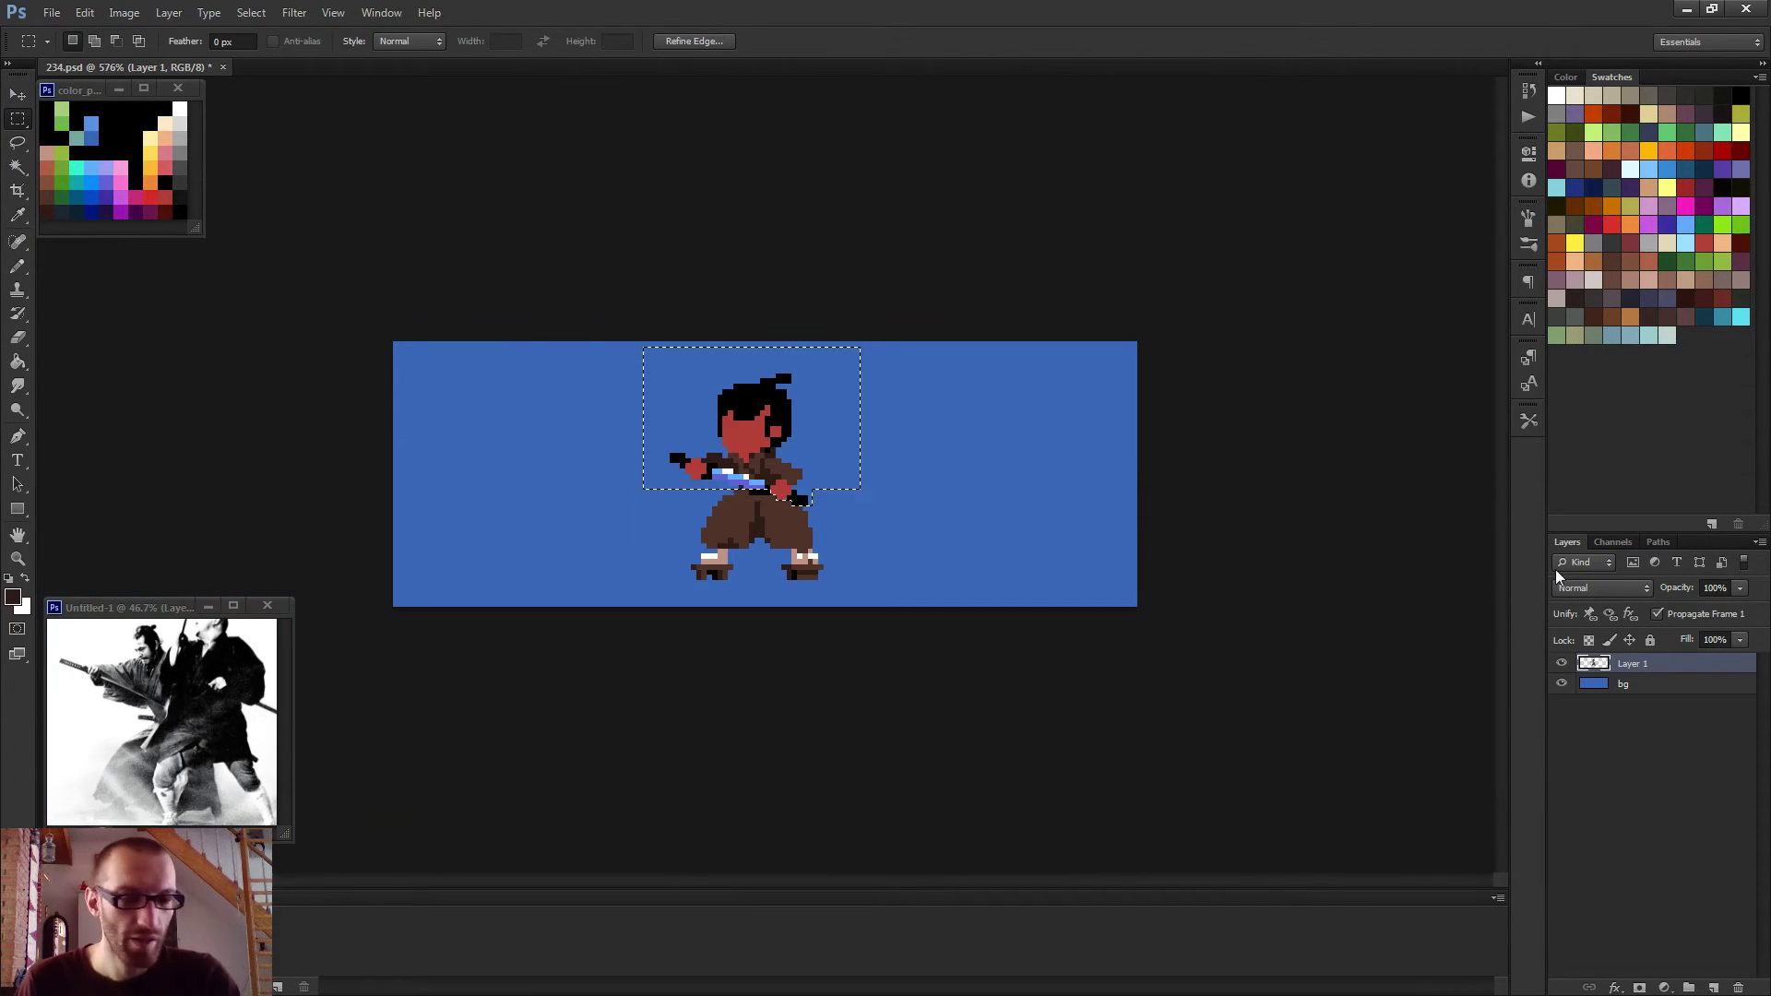
# Nudge the selected upper body two pixels up and one pixel right.
pyautogui.press('v')
pyautogui.press('Up')
pyautogui.press('Up')
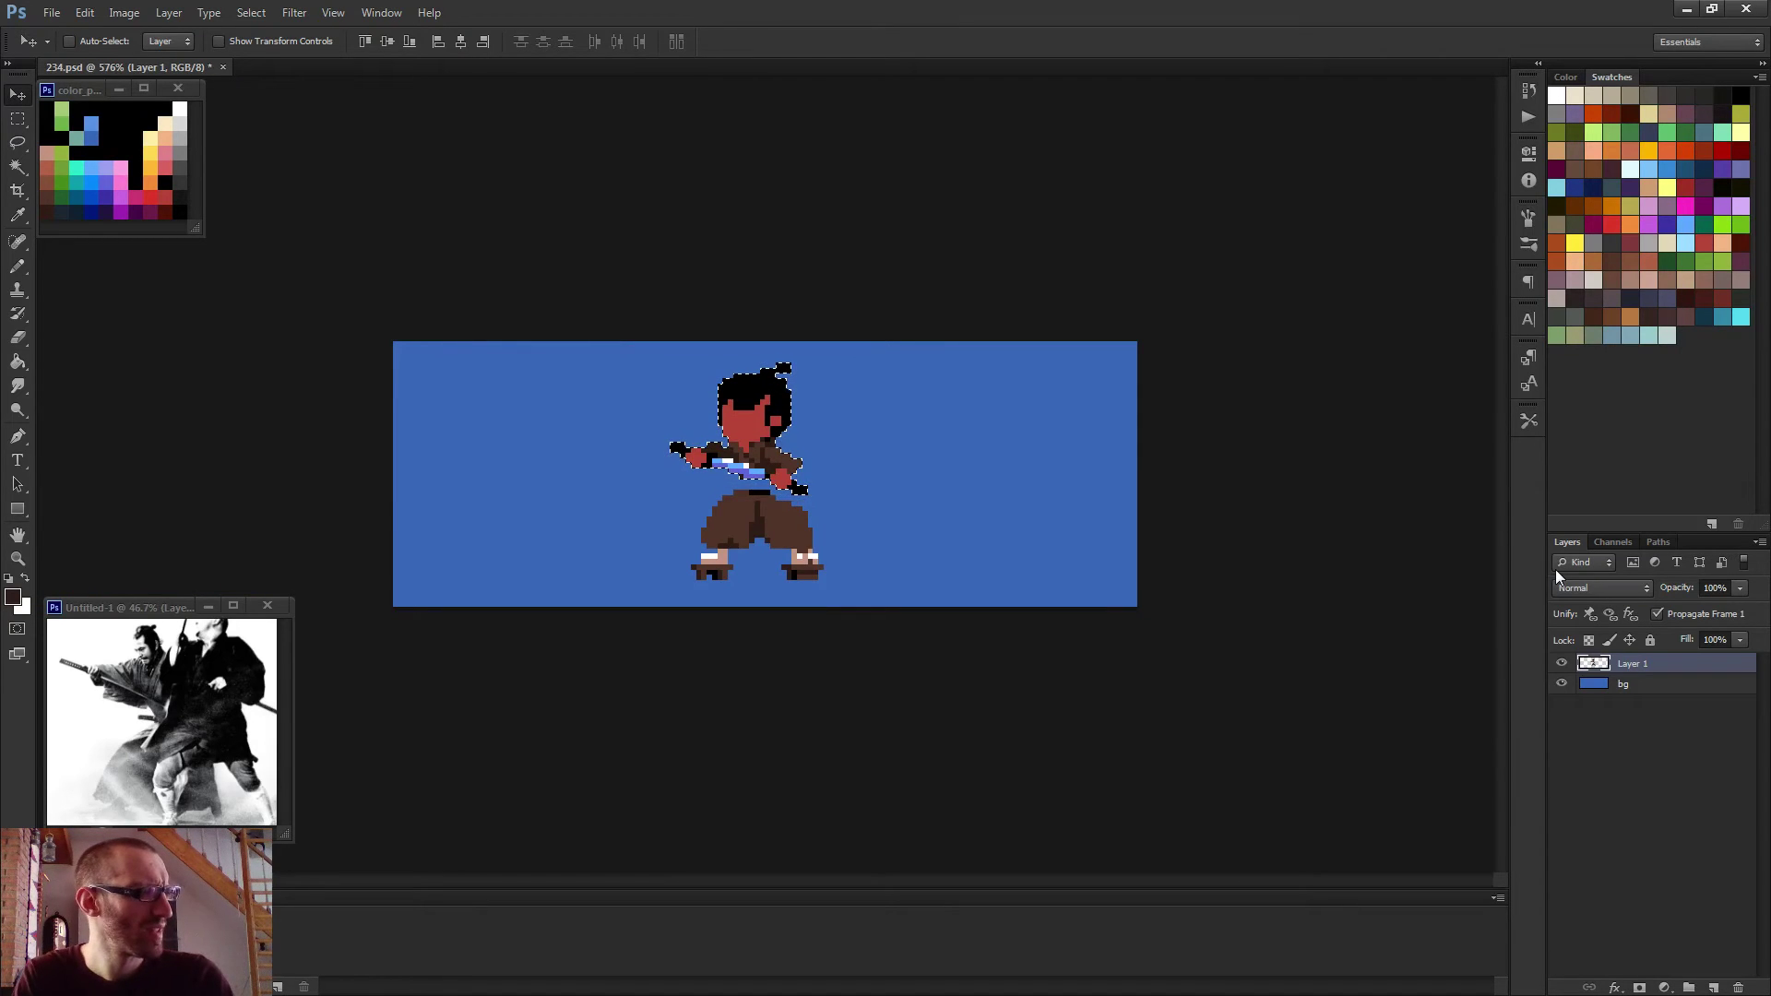
pyautogui.press('Right')
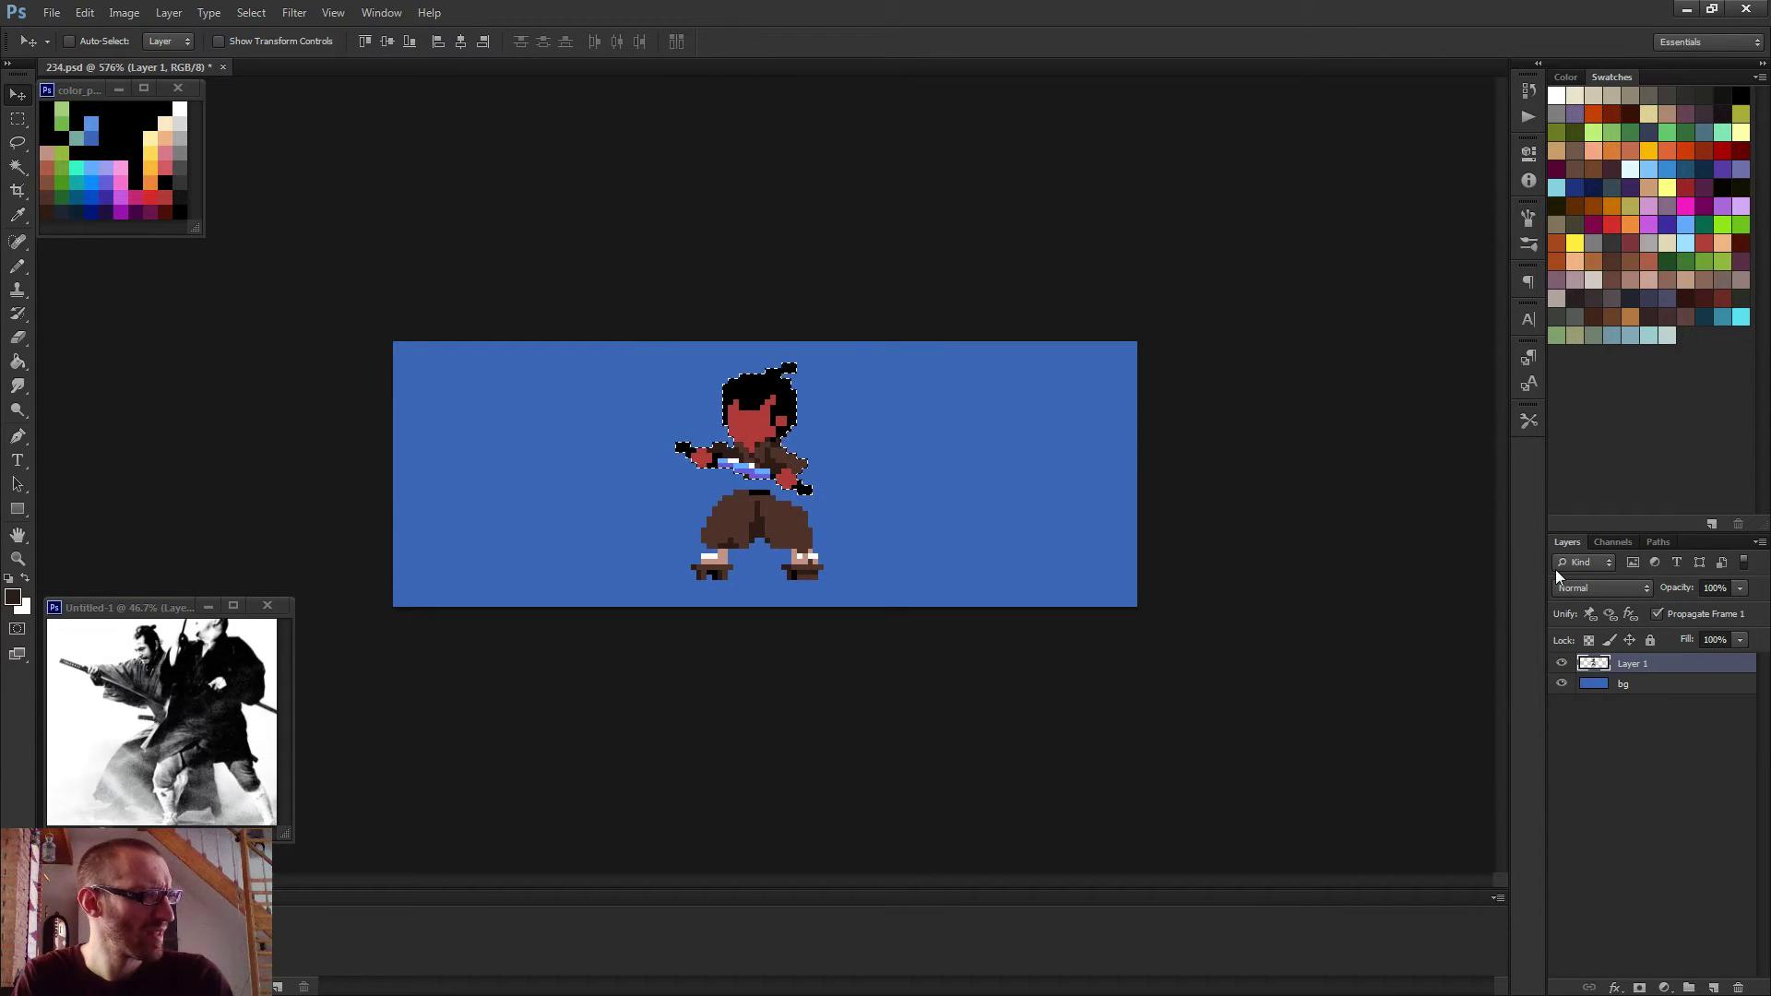
pyautogui.press('Up')
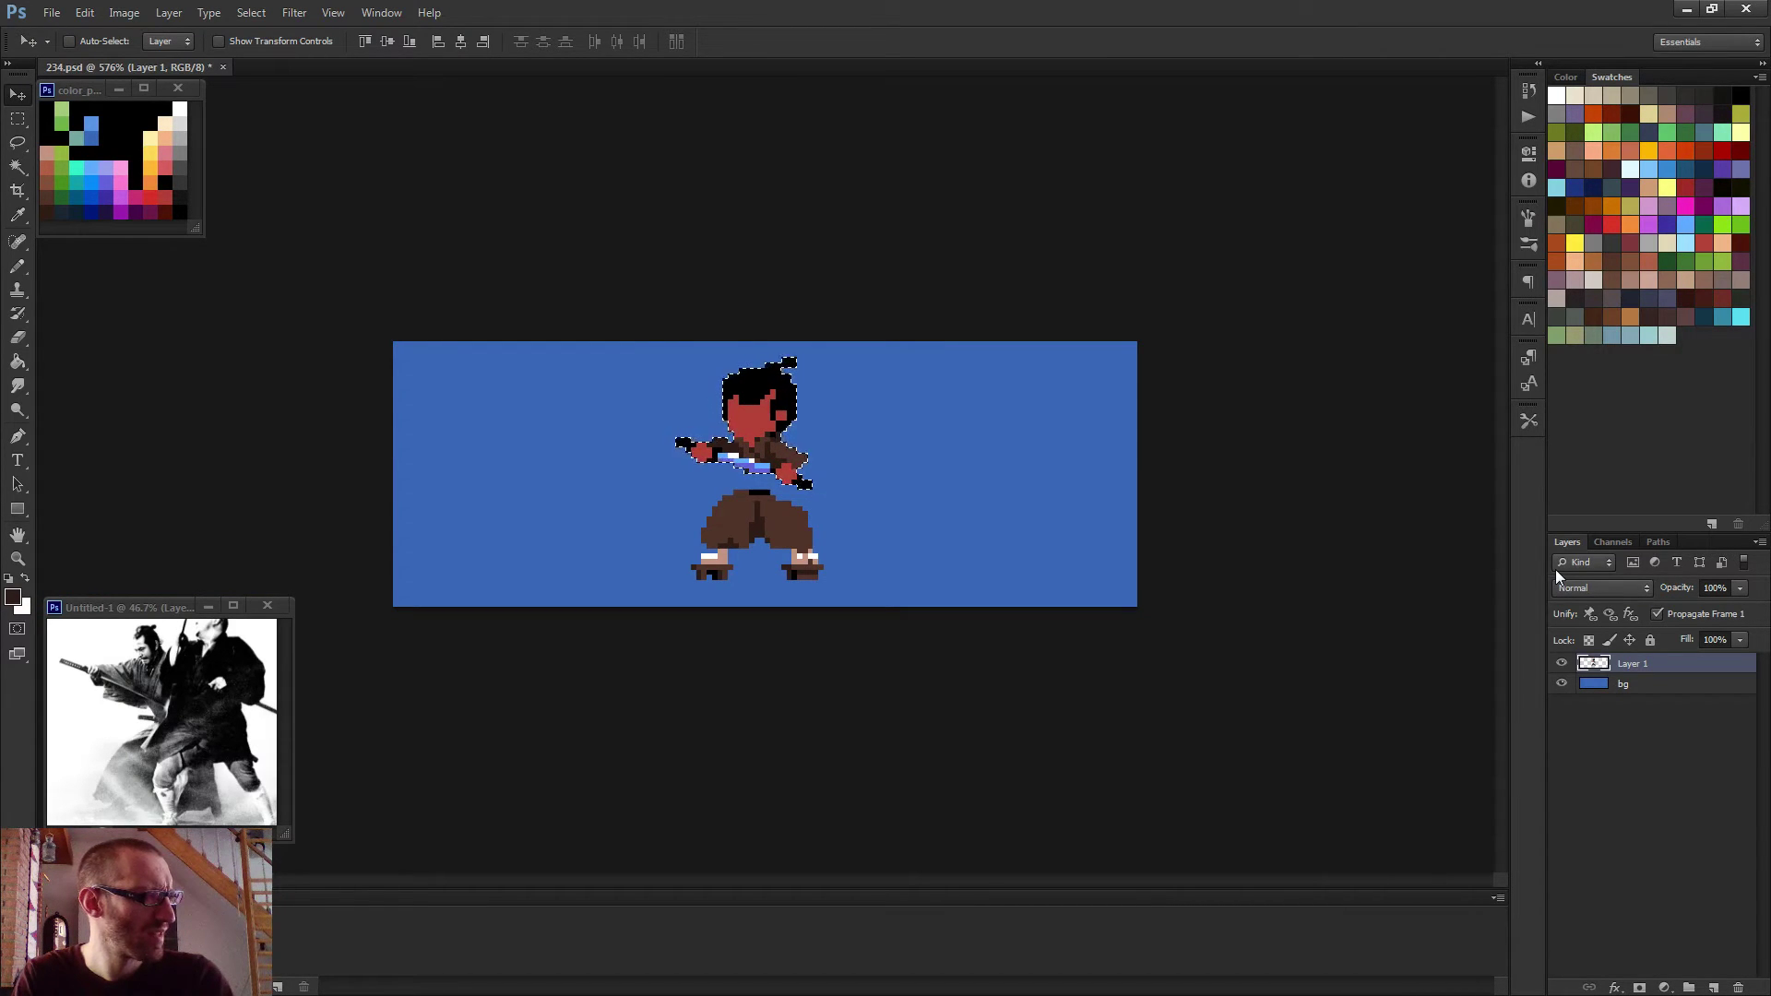
# Deselect the upper body, add dark brown pixels around the blade area and extend the black belt.
pyautogui.hotkey('ctrl', 'd')
pyautogui.press('b')
pyautogui.hotkey('ctrl', '+')
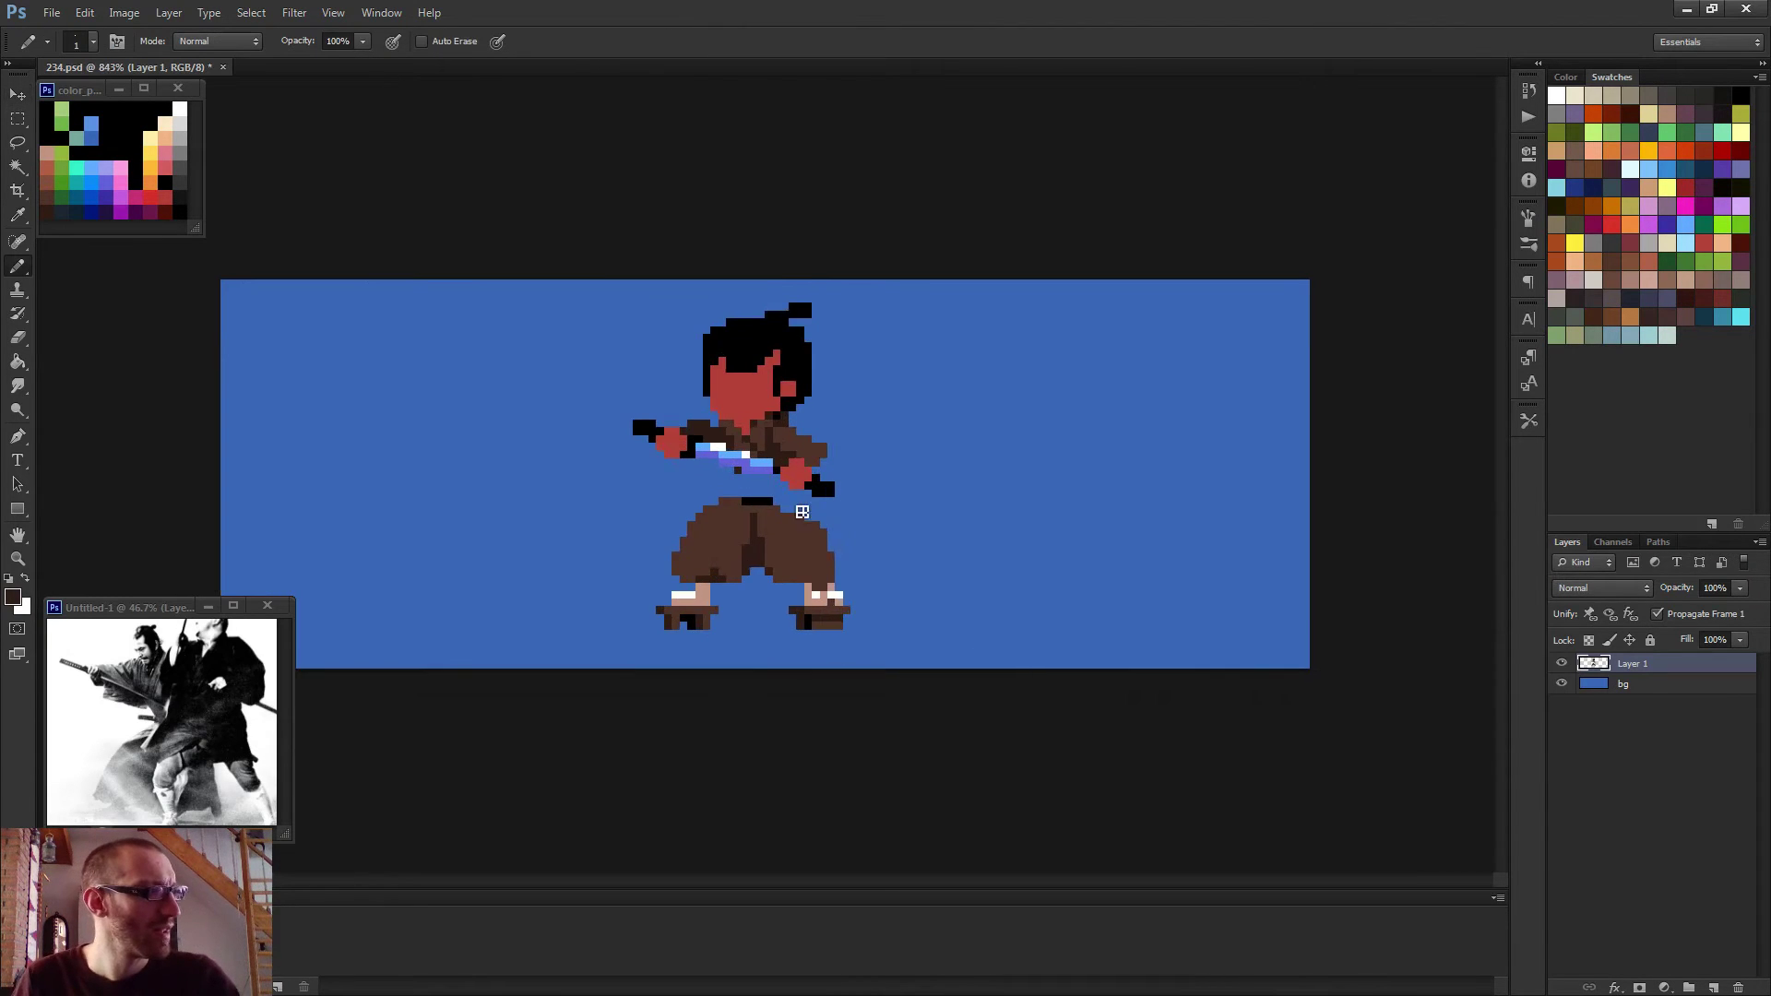
pyautogui.scroll(1, 691, 454)
pyautogui.keyDown('alt'); pyautogui.click(690, 421); pyautogui.keyUp('alt')
pyautogui.keyDown('alt'); pyautogui.click(687, 440); pyautogui.keyUp('alt')
pyautogui.click(658, 441)
pyautogui.click(658, 471)
pyautogui.keyDown('shift'); pyautogui.click(688, 530); pyautogui.keyUp('shift')
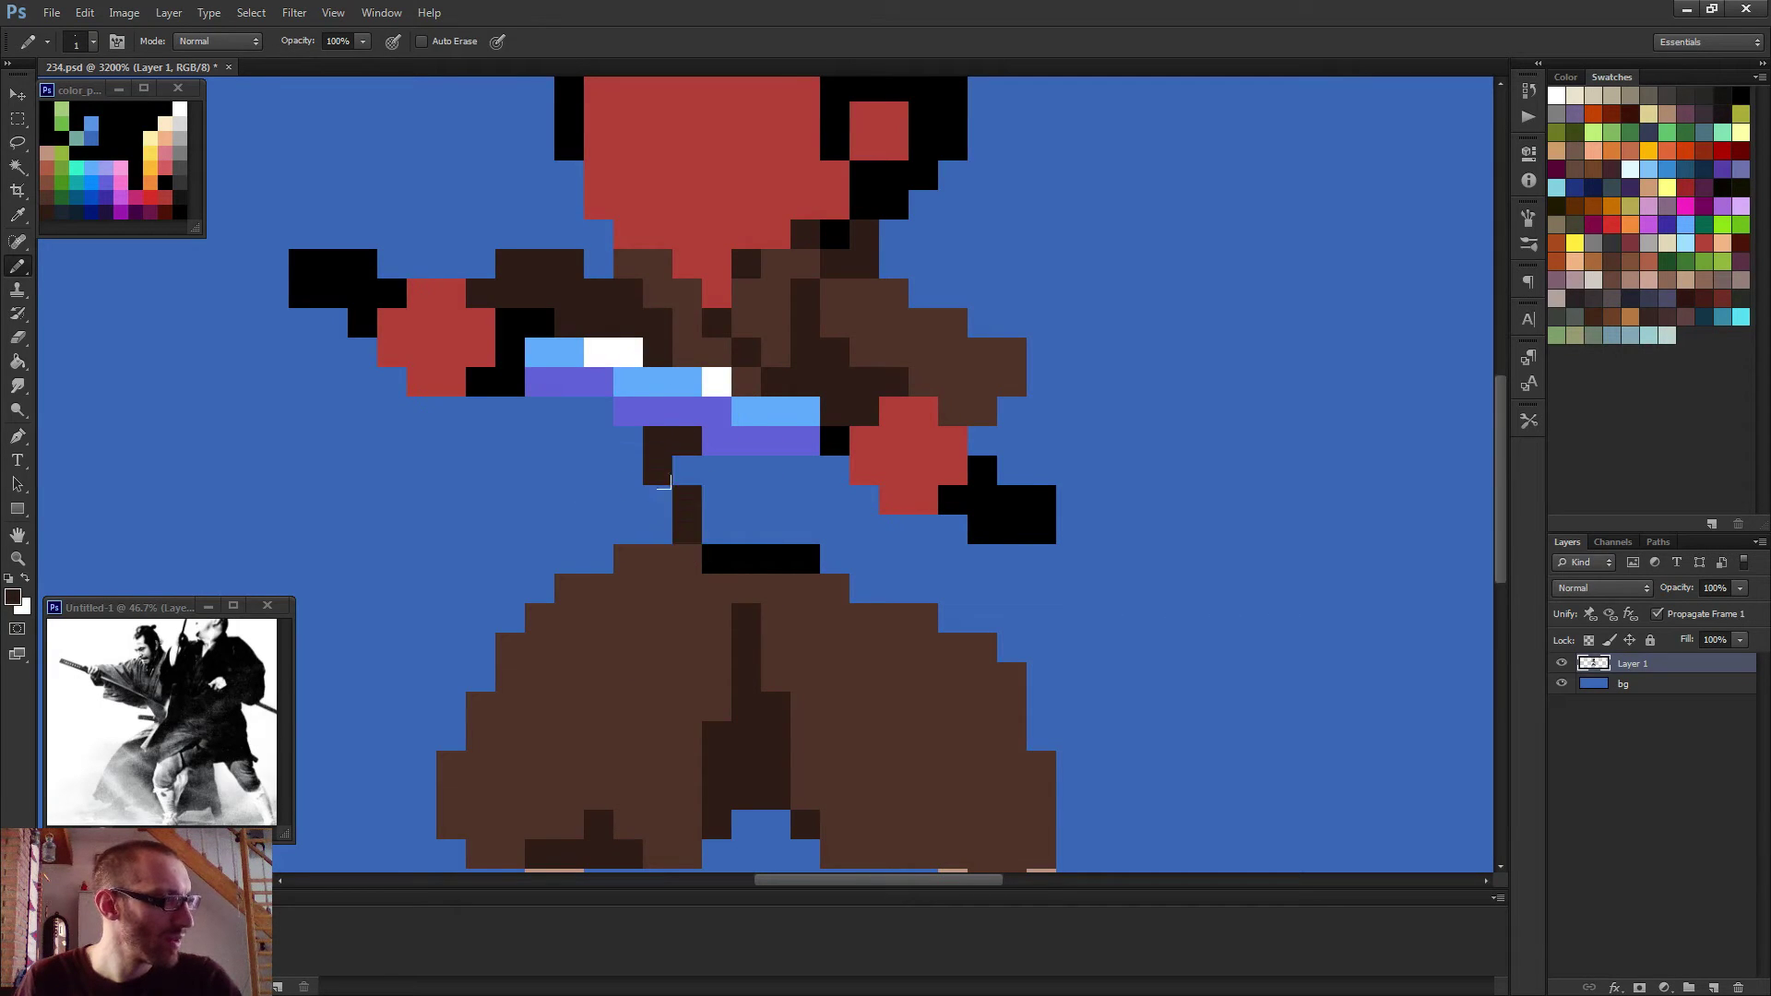
pyautogui.moveTo(823, 548)
pyautogui.mouseDown()
pyautogui.moveTo(852, 544)
pyautogui.moveTo(894, 588)
pyautogui.moveTo(717, 530)
pyautogui.mouseUp()
pyautogui.keyDown('alt'); pyautogui.click(820, 588); pyautogui.keyUp('alt')
pyautogui.moveTo(864, 500)
pyautogui.mouseDown()
pyautogui.moveTo(805, 500)
pyautogui.moveTo(807, 456)
pyautogui.moveTo(678, 452)
pyautogui.moveTo(776, 500)
pyautogui.mouseUp()
# Fill the blue gap below the sash and the torso's left edge down to the belt with brown.
pyautogui.scroll(-10, 769, 479)
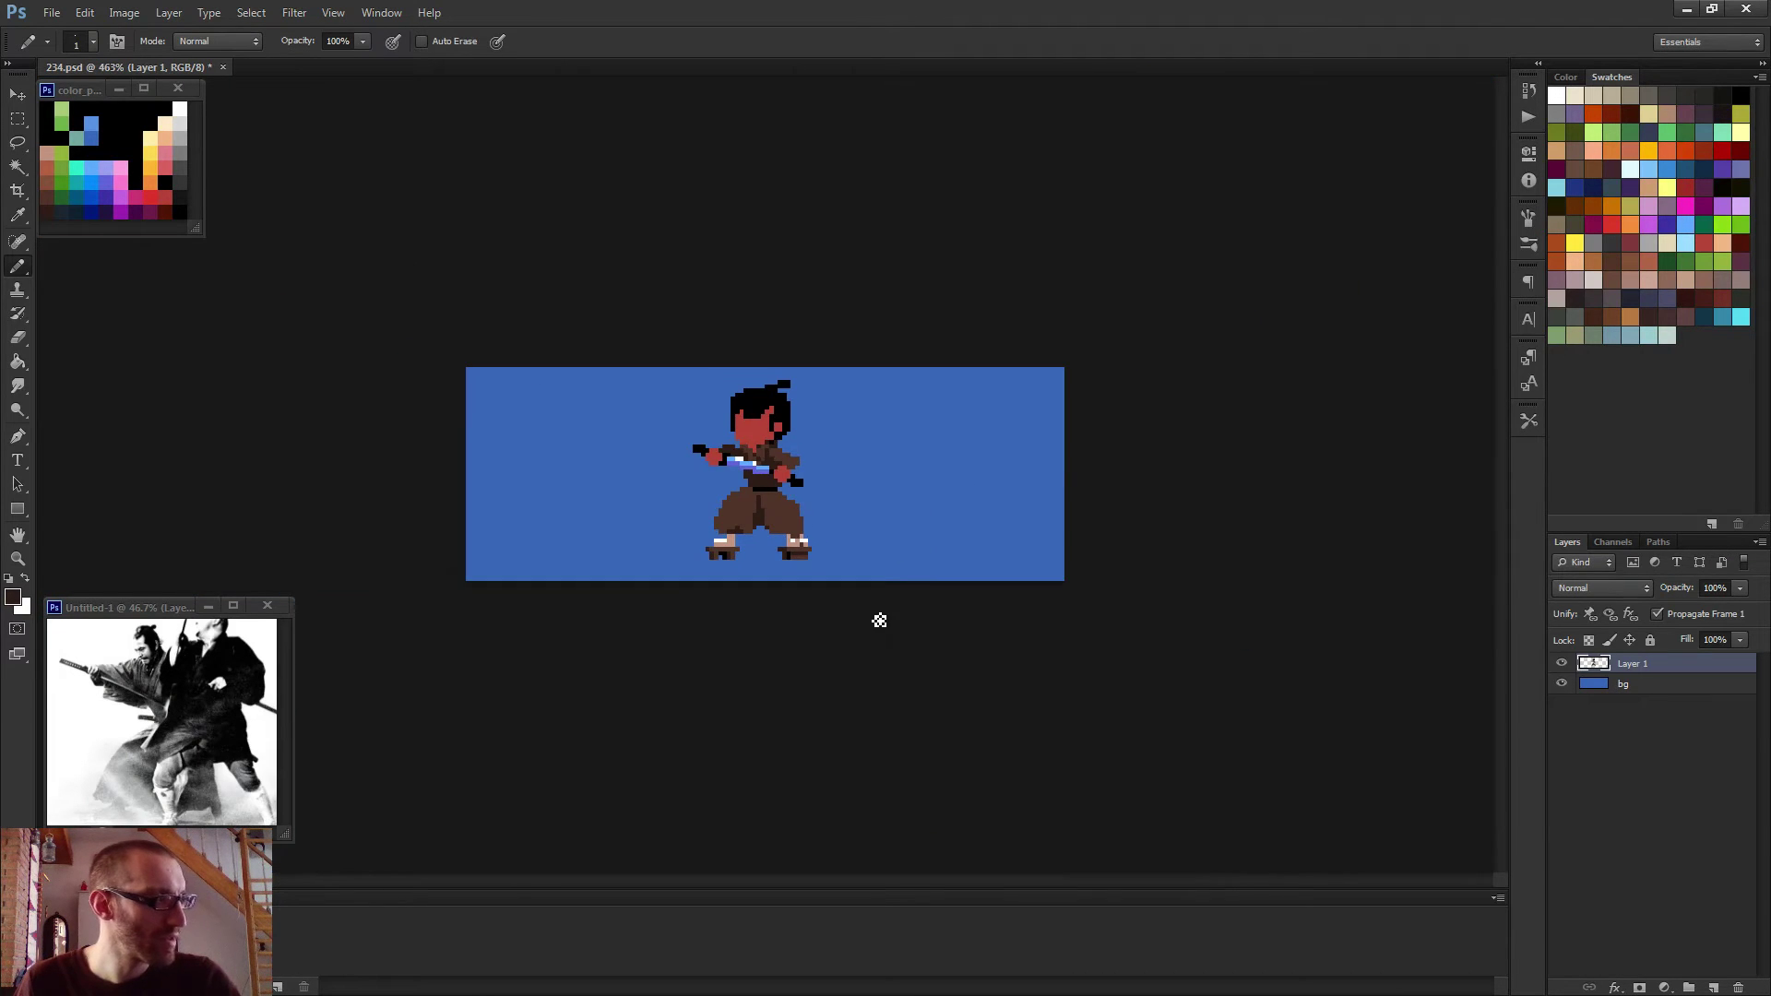
pyautogui.scroll(5, 747, 484)
pyautogui.scroll(-2, 773, 551)
pyautogui.scroll(-1, 775, 597)
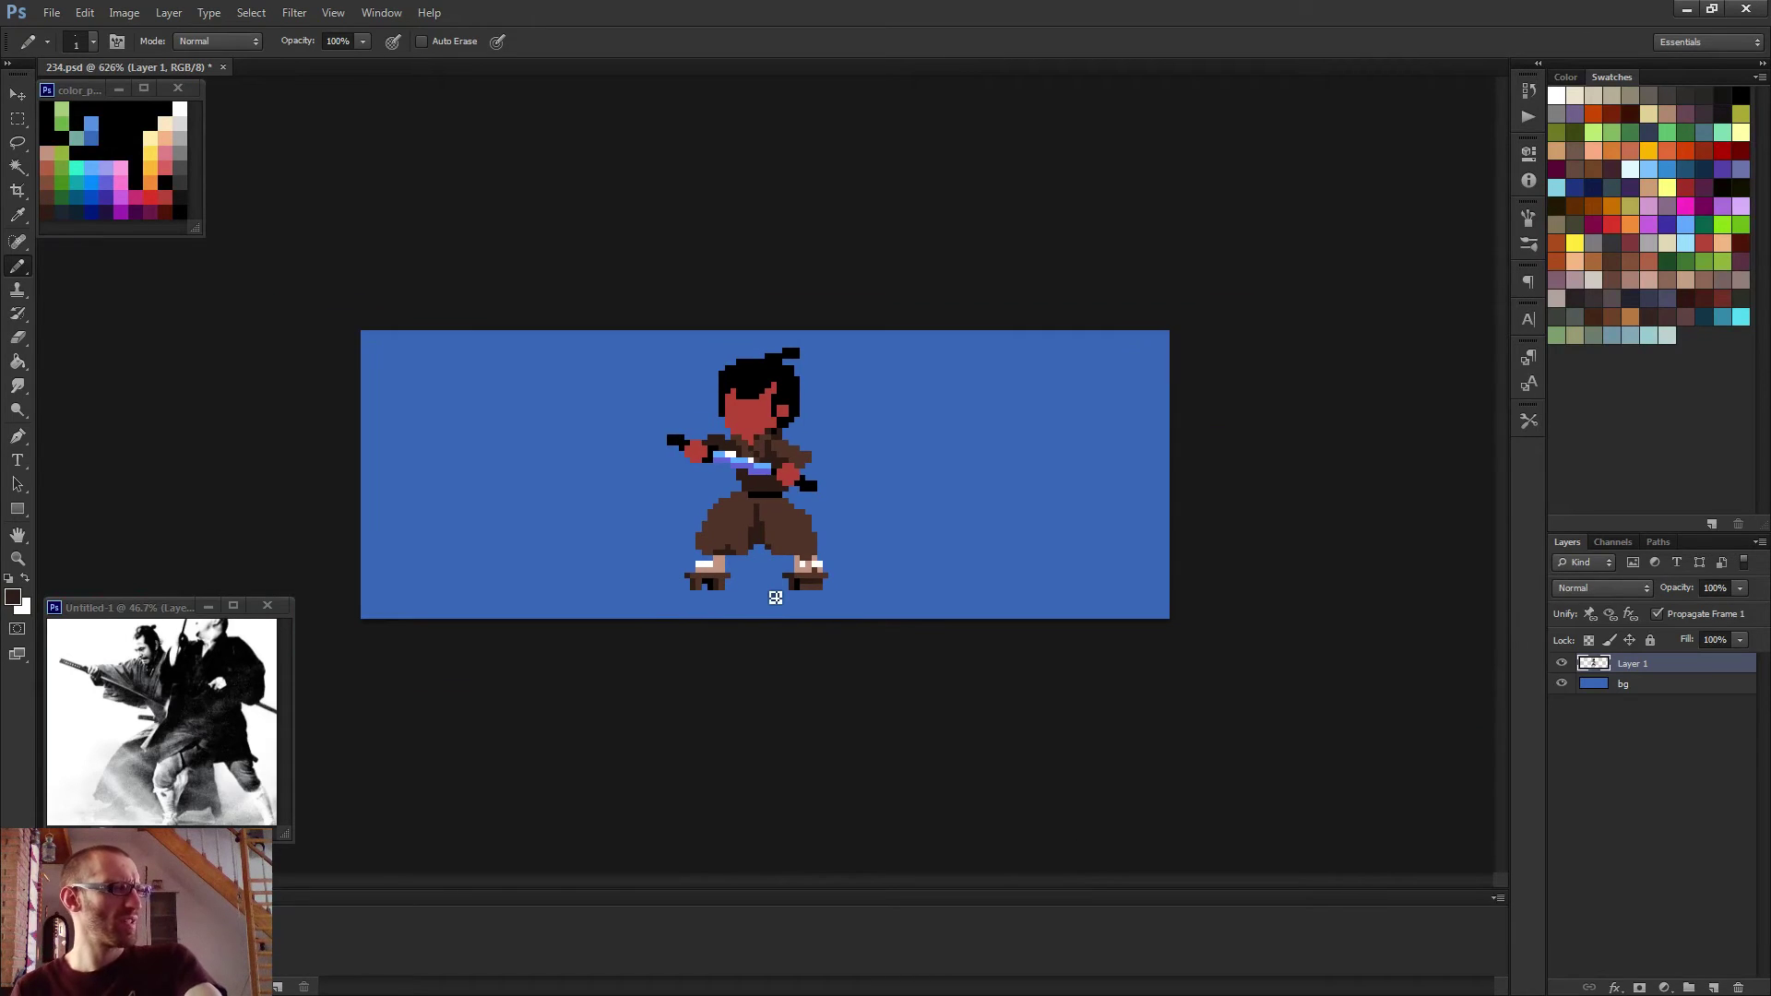
pyautogui.scroll(6, 775, 597)
pyautogui.click(695, 415)
pyautogui.moveTo(676, 411)
pyautogui.mouseDown()
pyautogui.moveTo(711, 470)
pyautogui.moveTo(746, 476)
pyautogui.moveTo(713, 507)
pyautogui.mouseUp()
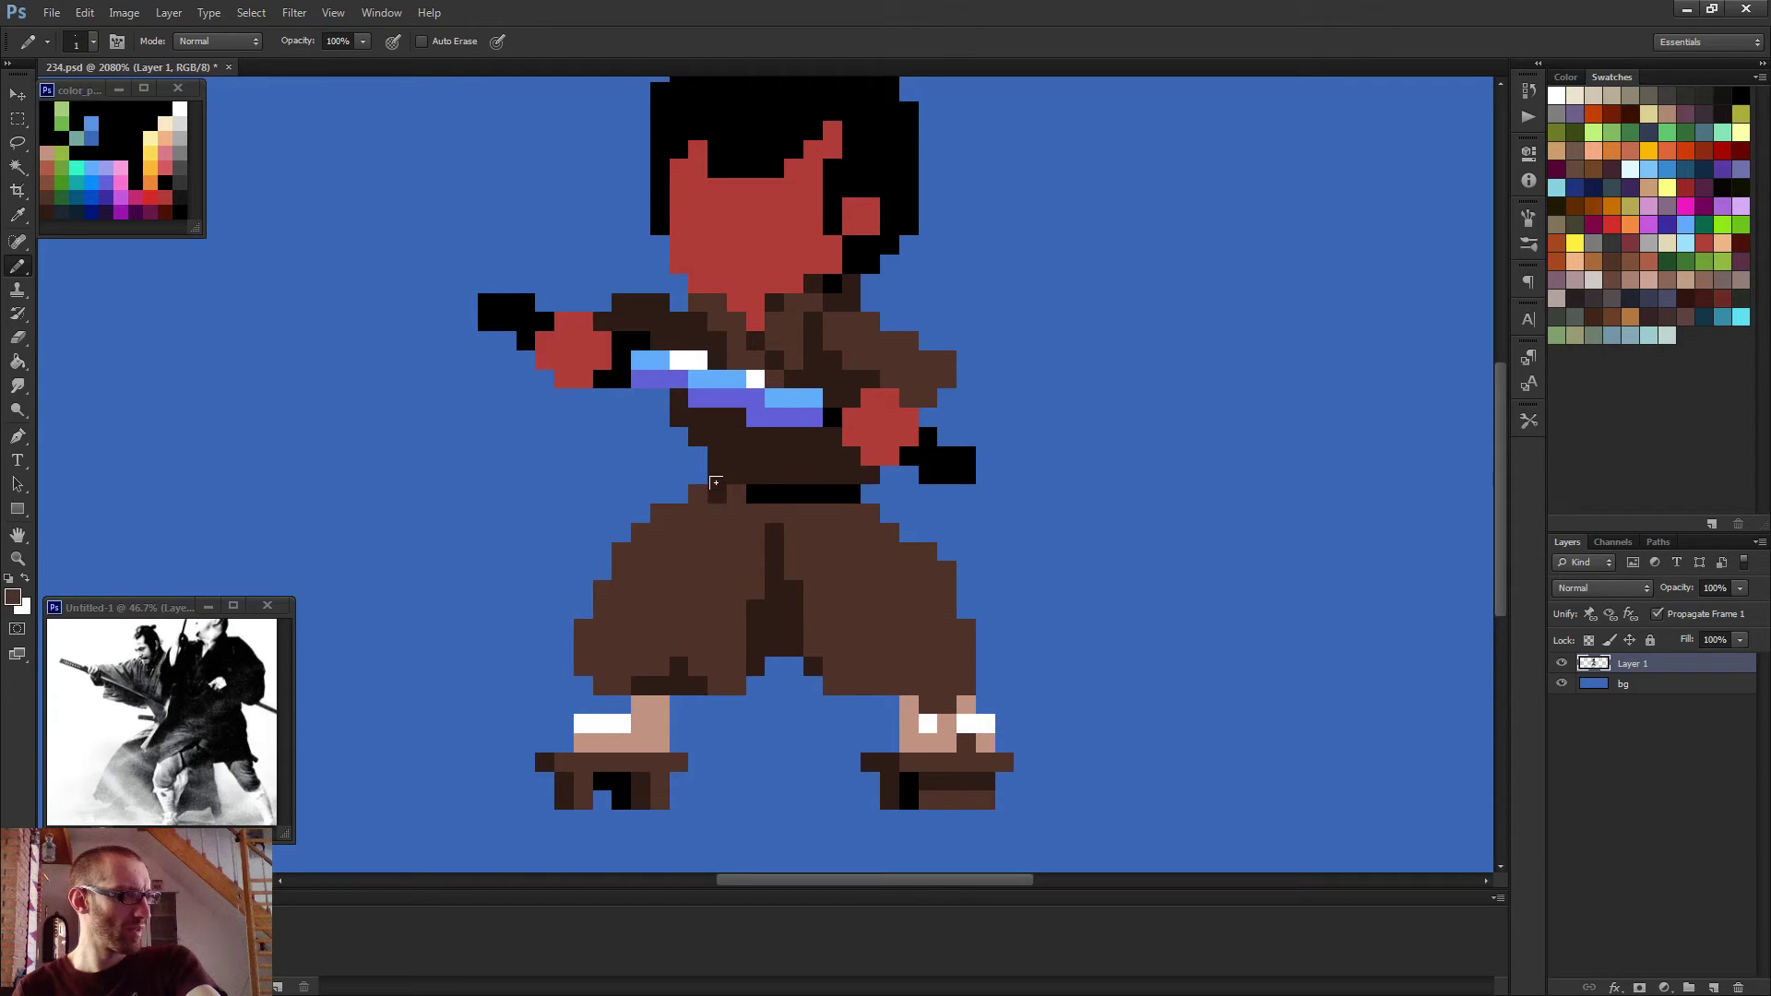
pyautogui.scroll(-5, 713, 507)
pyautogui.scroll(2, 778, 575)
# Sample black from the hilt and draw a size-2 stair-stepped blade down-right from the hand.
pyautogui.press('e')
pyautogui.scroll(-4, 700, 463)
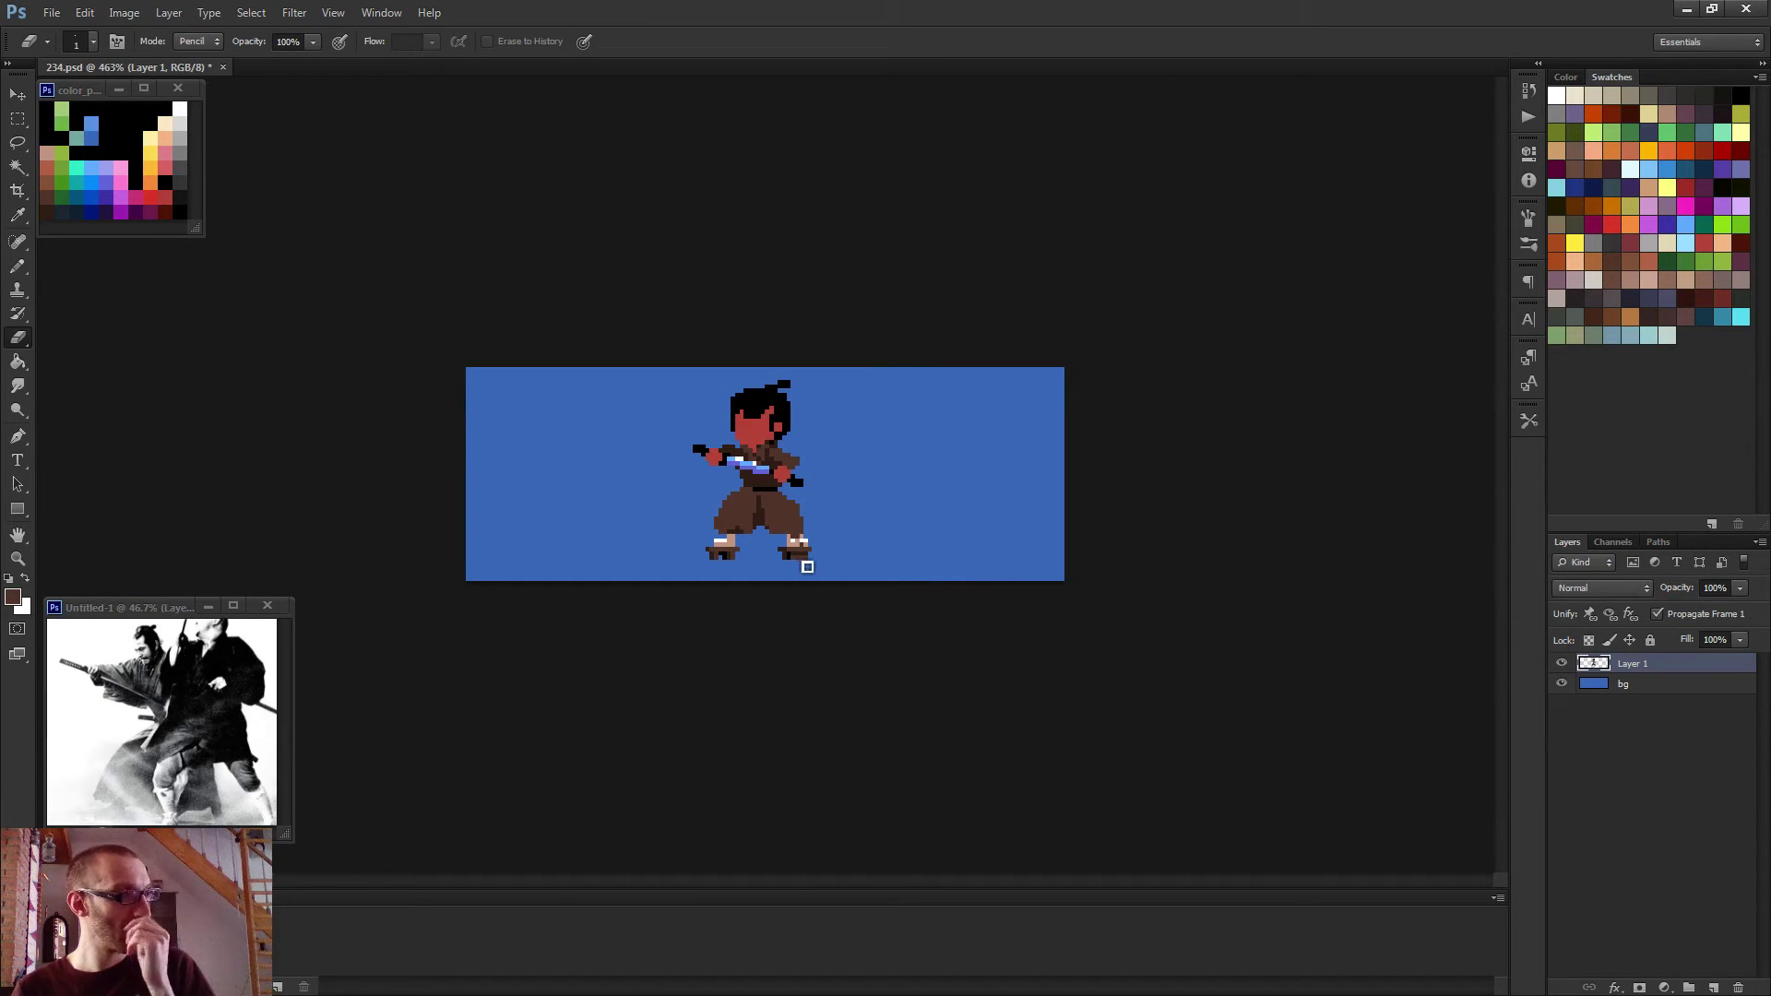
pyautogui.scroll(4, 808, 566)
pyautogui.press('b')
pyautogui.scroll(2, 863, 507)
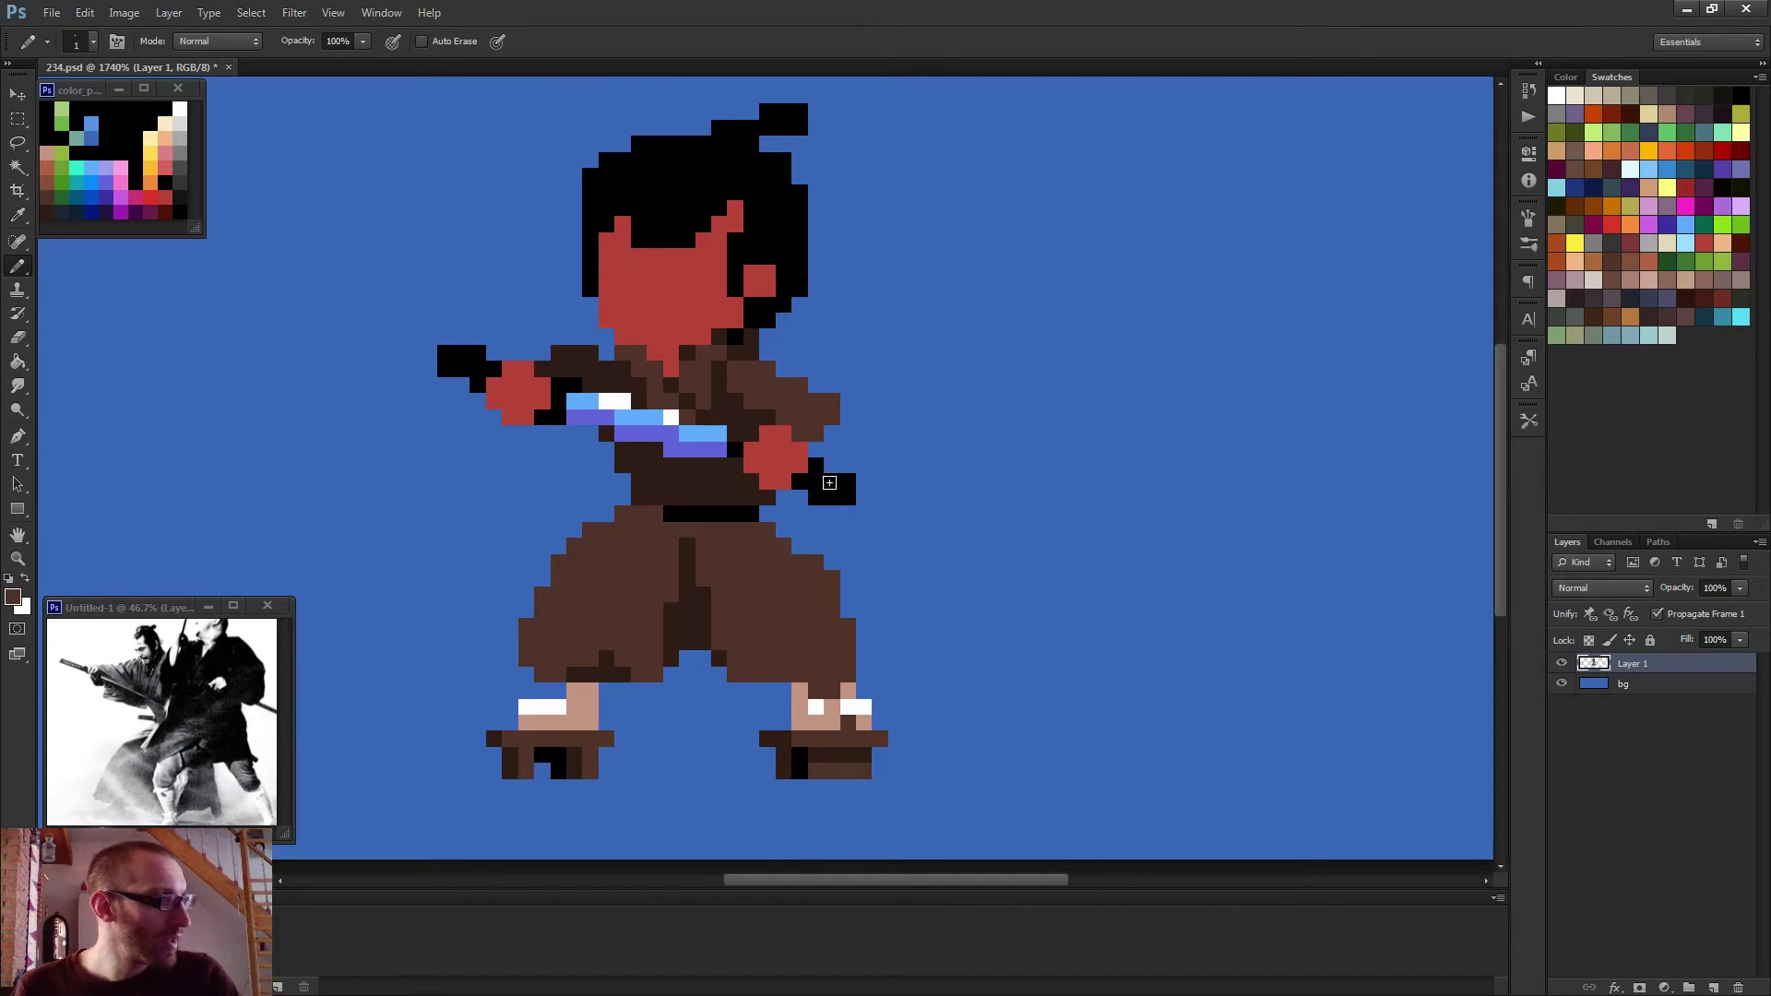
pyautogui.keyDown('alt'); pyautogui.click(828, 487); pyautogui.keyUp('alt')
pyautogui.keyDown('alt'); pyautogui.click(741, 446); pyautogui.keyUp('alt')
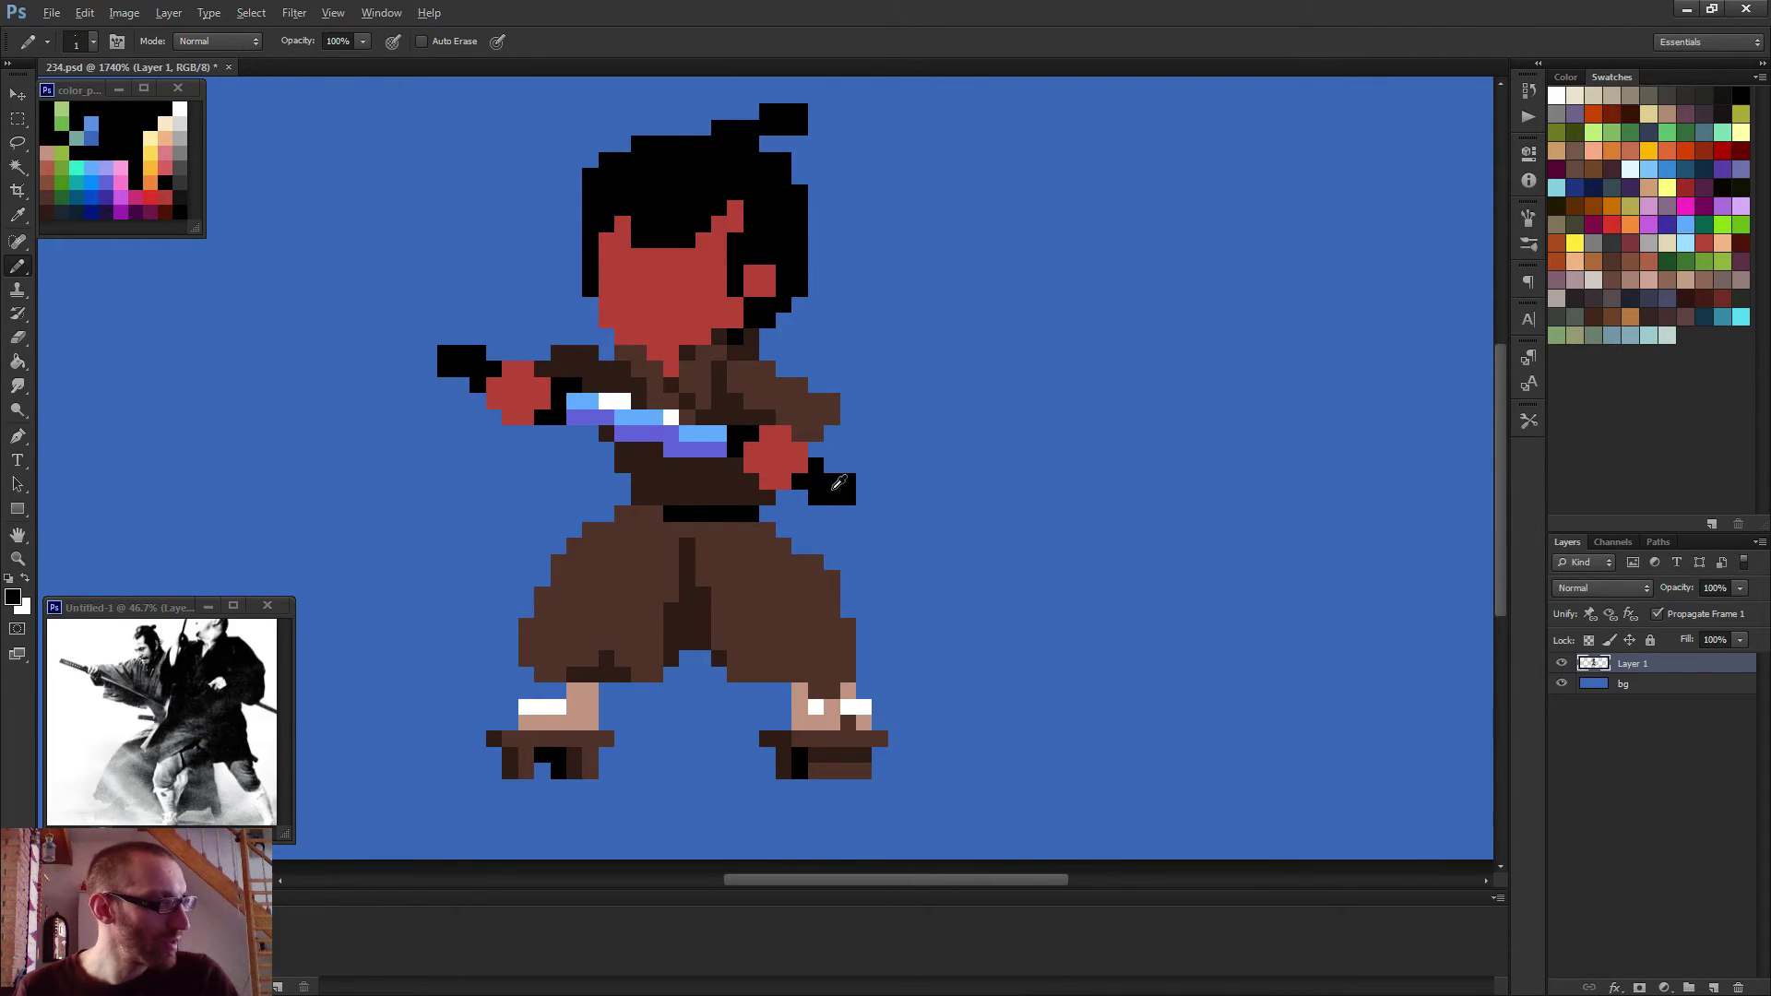
pyautogui.press(']')
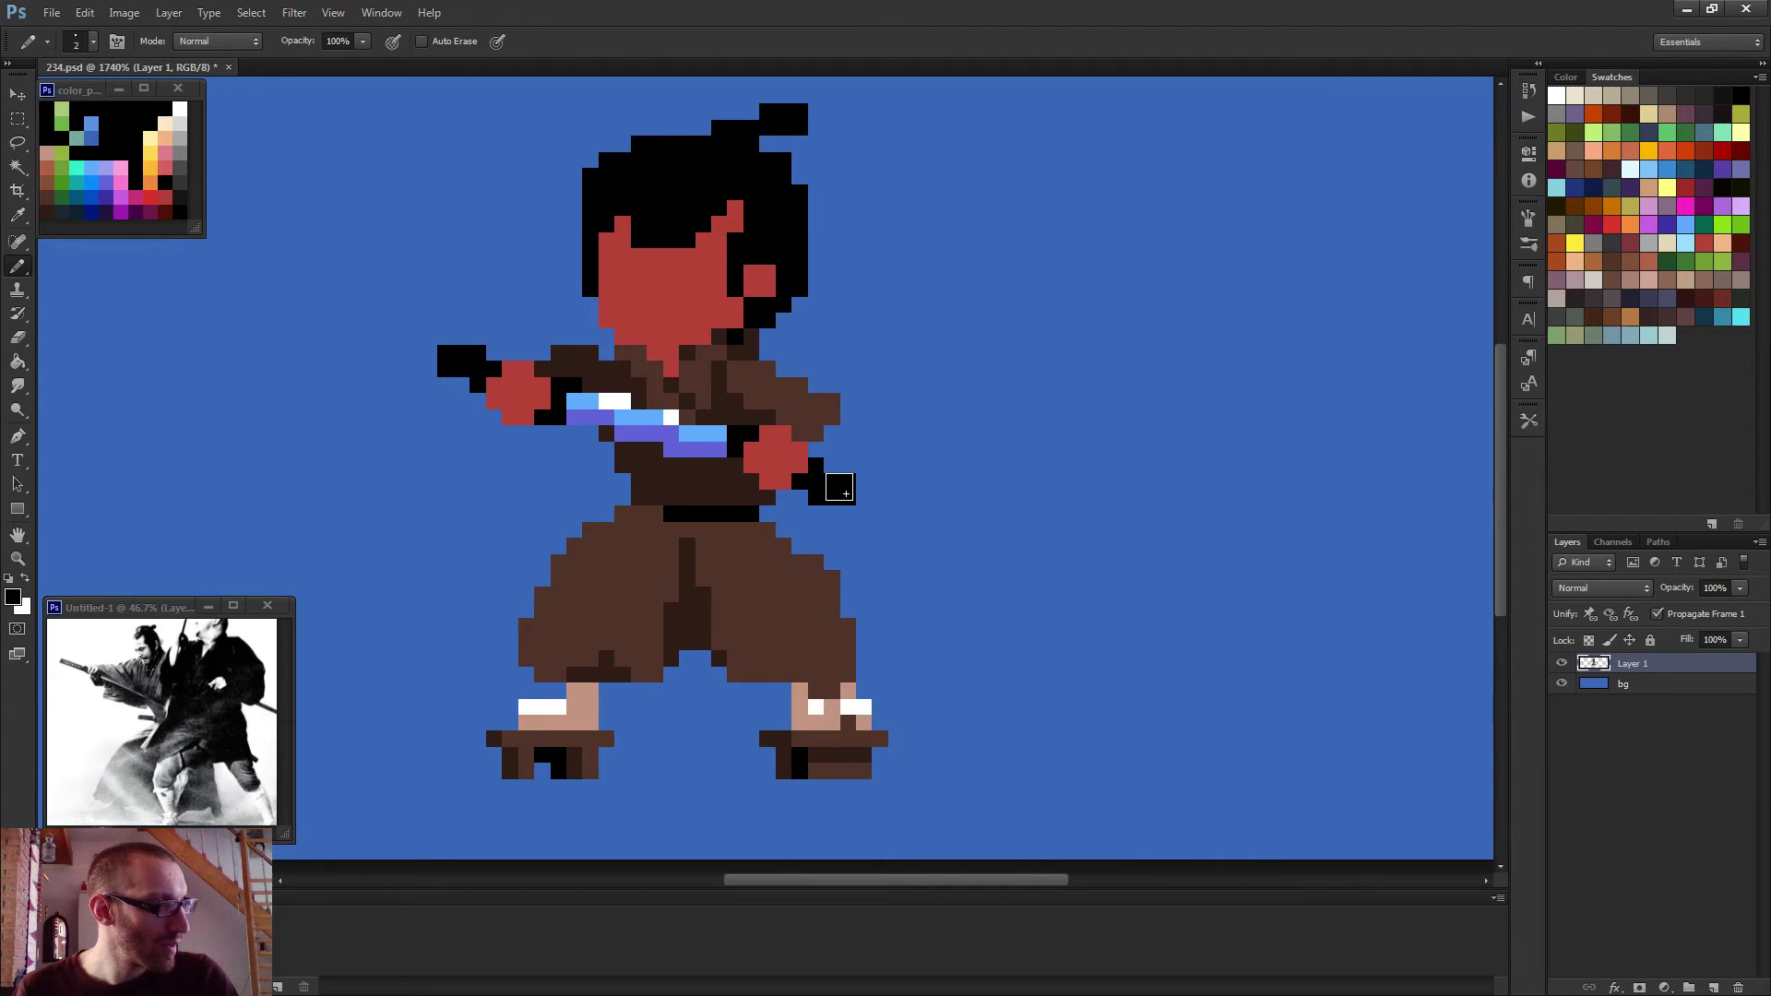
pyautogui.keyDown('shift'); pyautogui.click(937, 521); pyautogui.keyUp('shift')
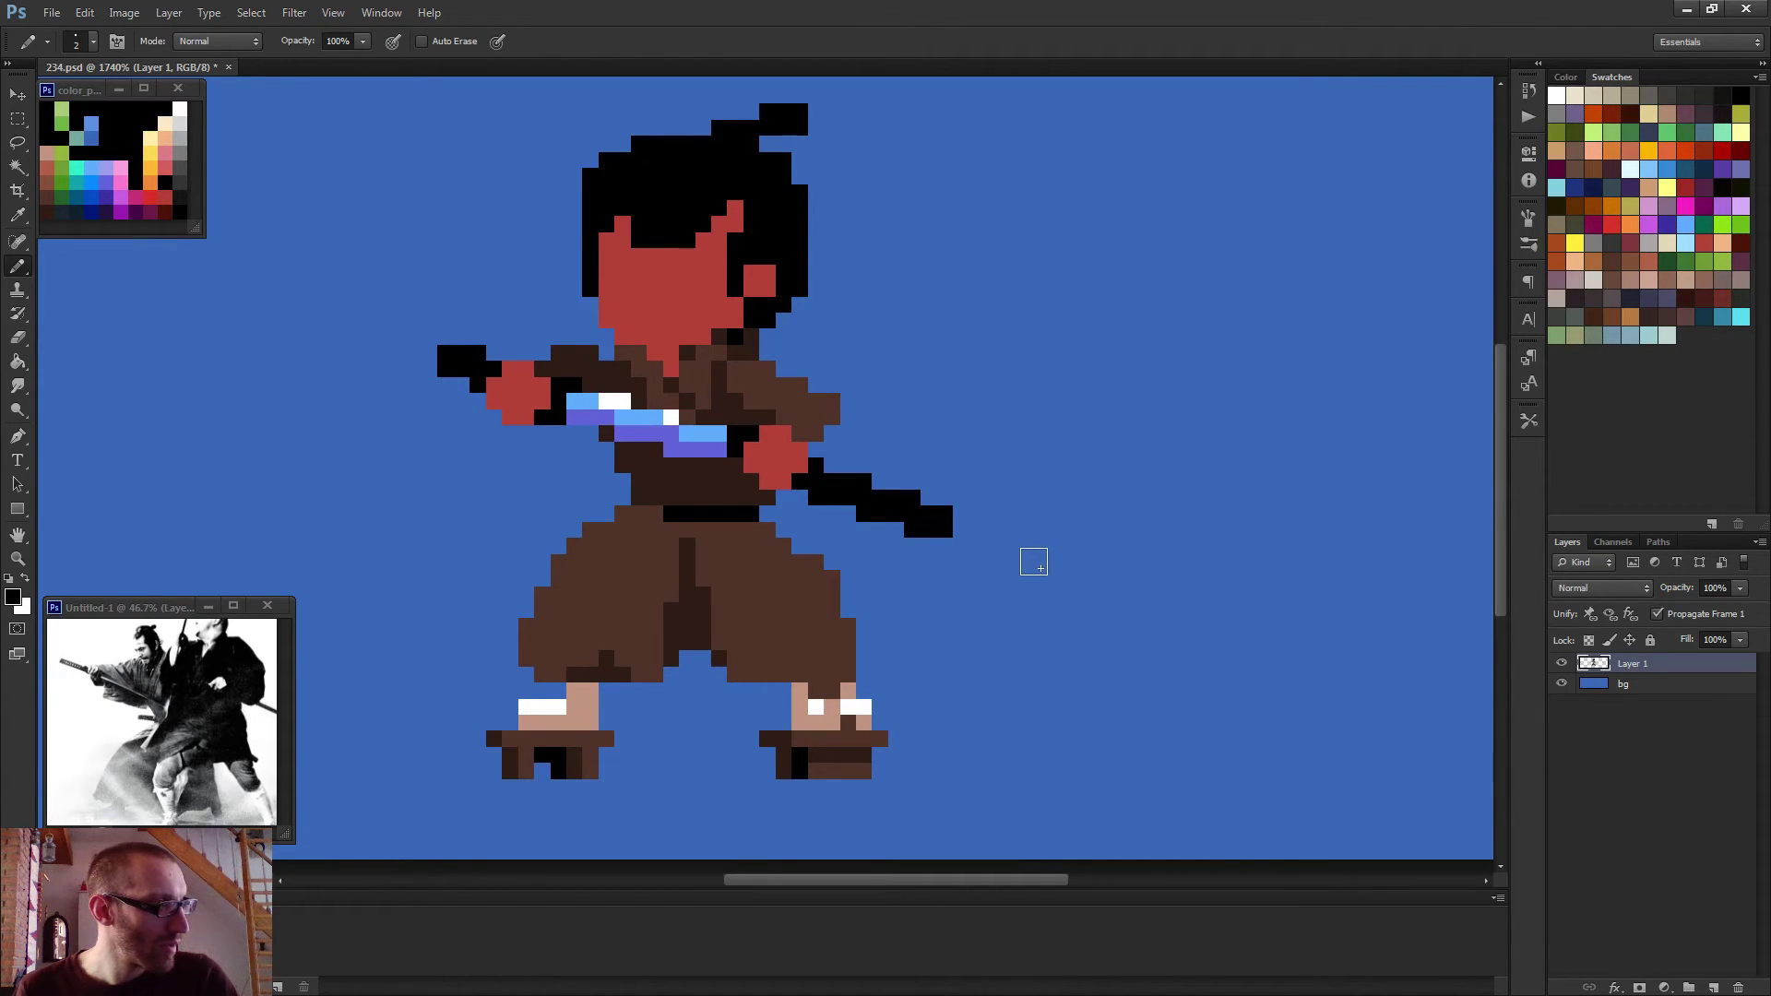
pyautogui.scroll(-2, 1035, 563)
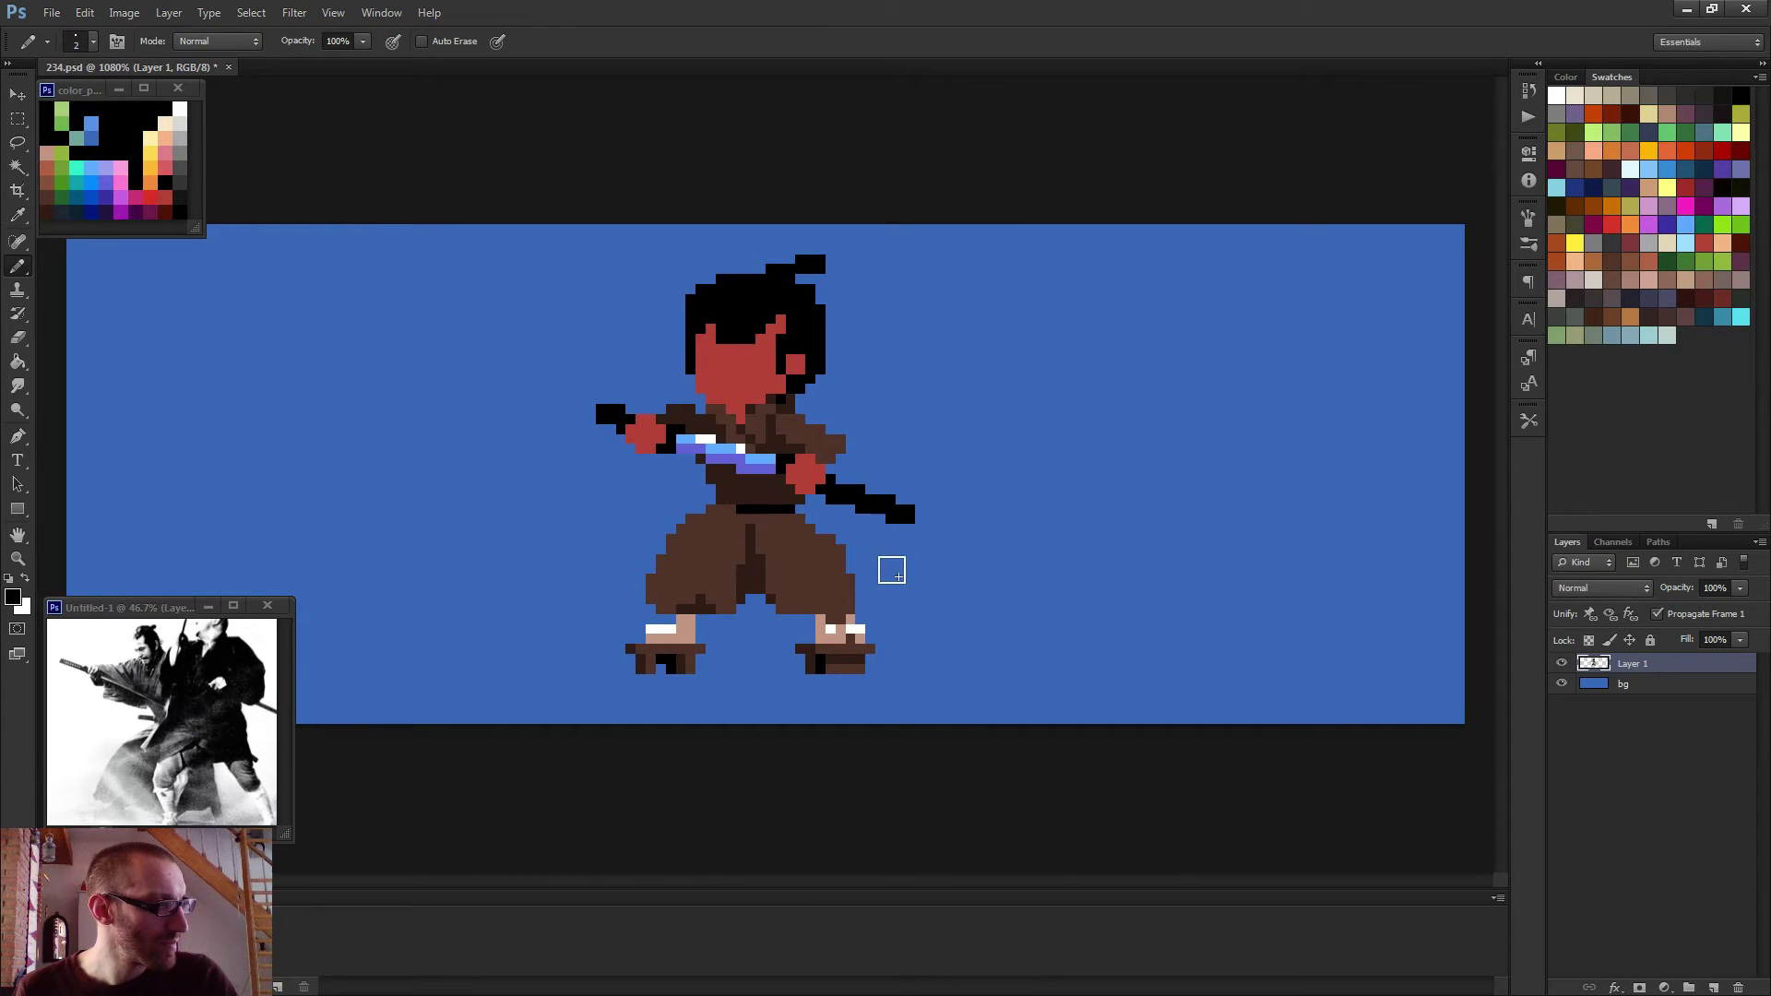
pyautogui.scroll(4, 886, 566)
# Undo the long black sword blade.
pyautogui.press('m')
pyautogui.scroll(-4, 757, 443)
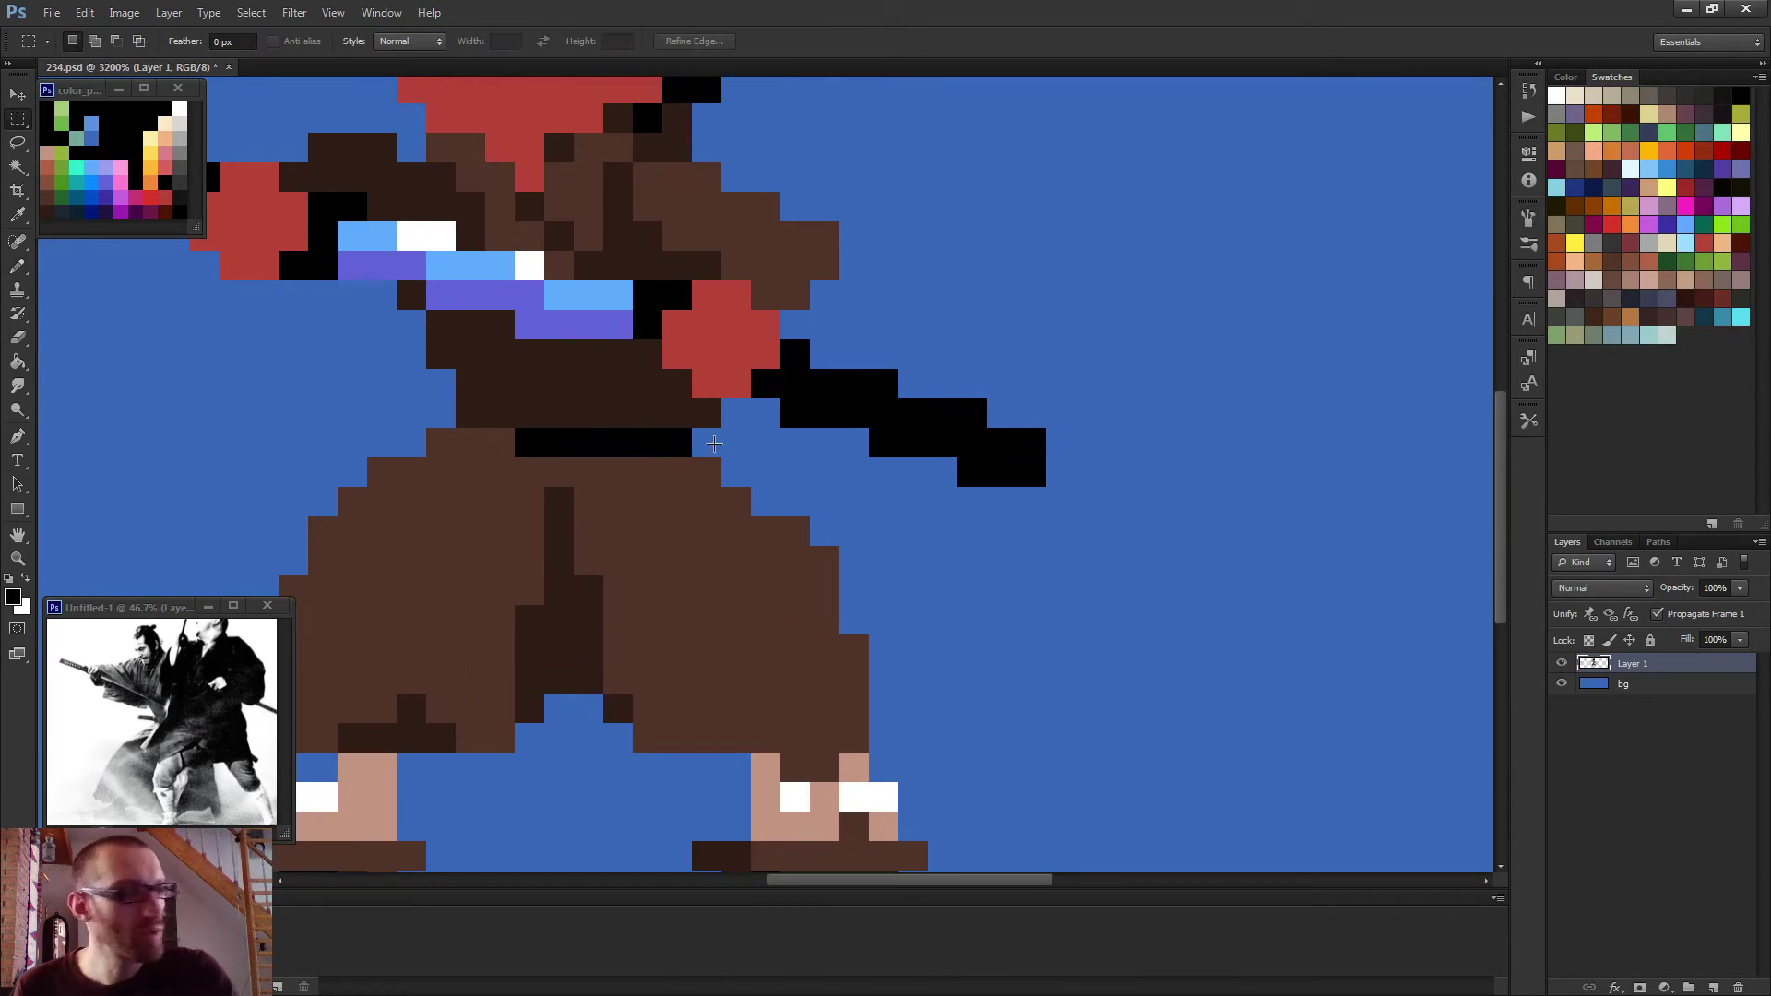
pyautogui.scroll(-2, 819, 480)
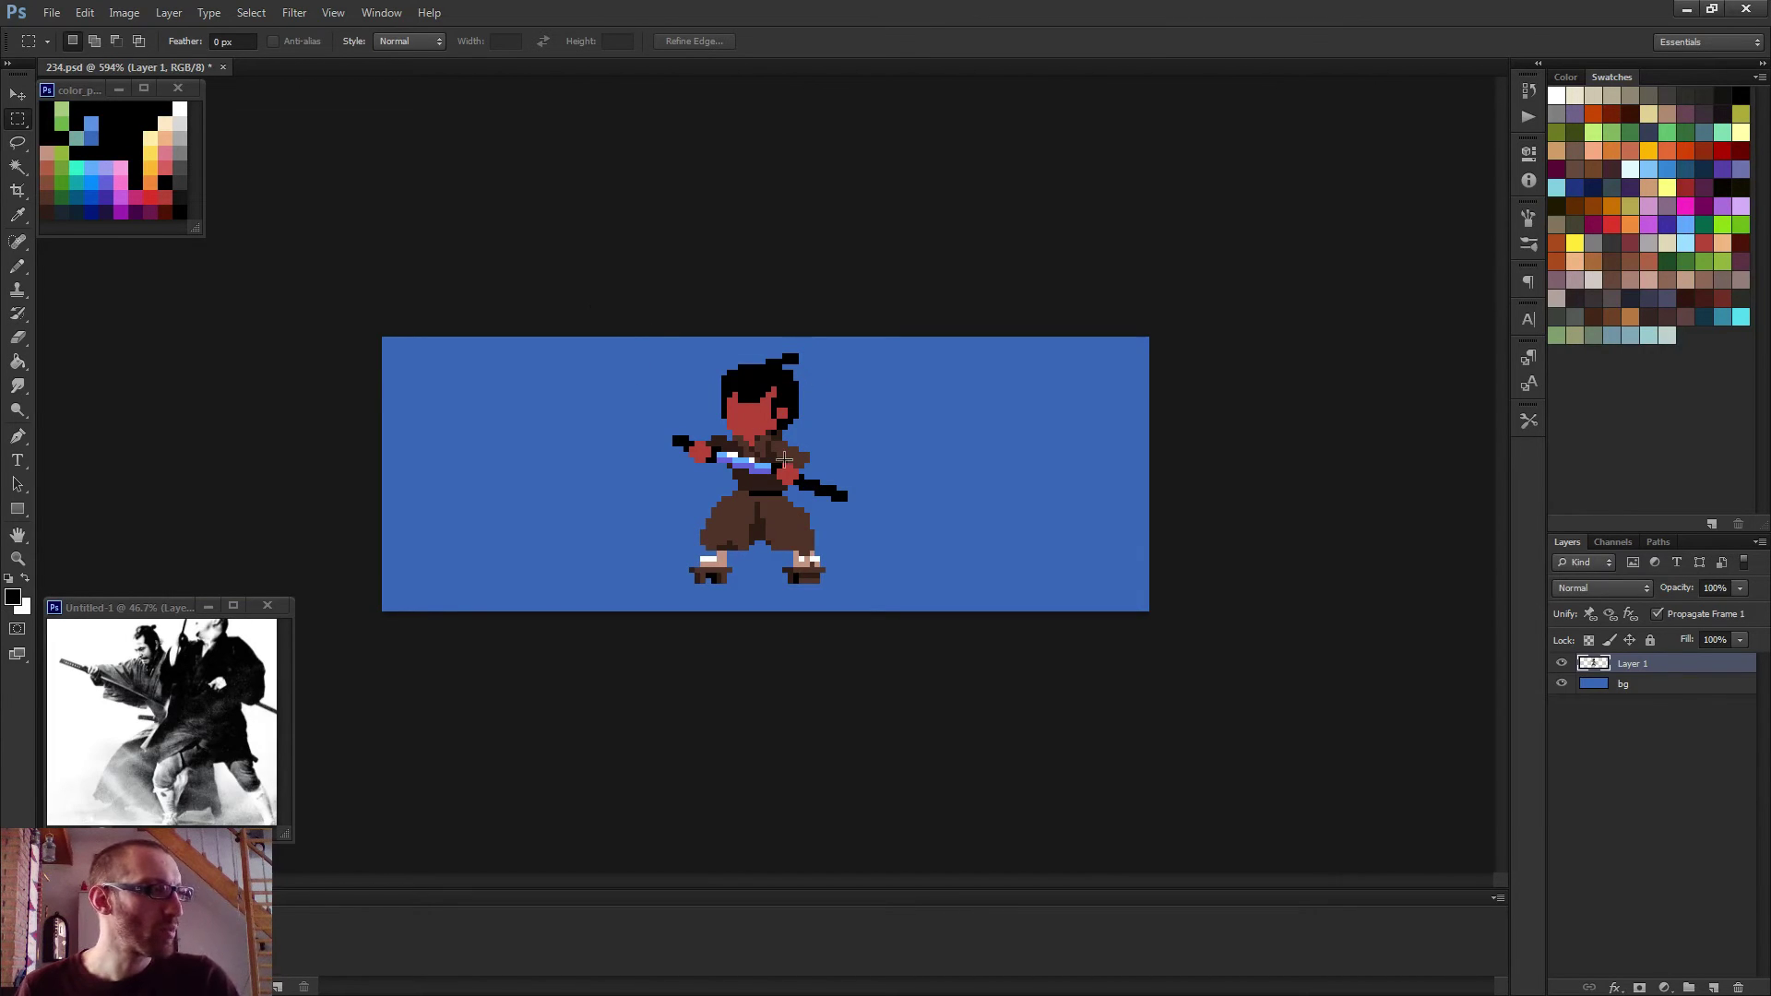
pyautogui.hotkey('ctrl', 'z')
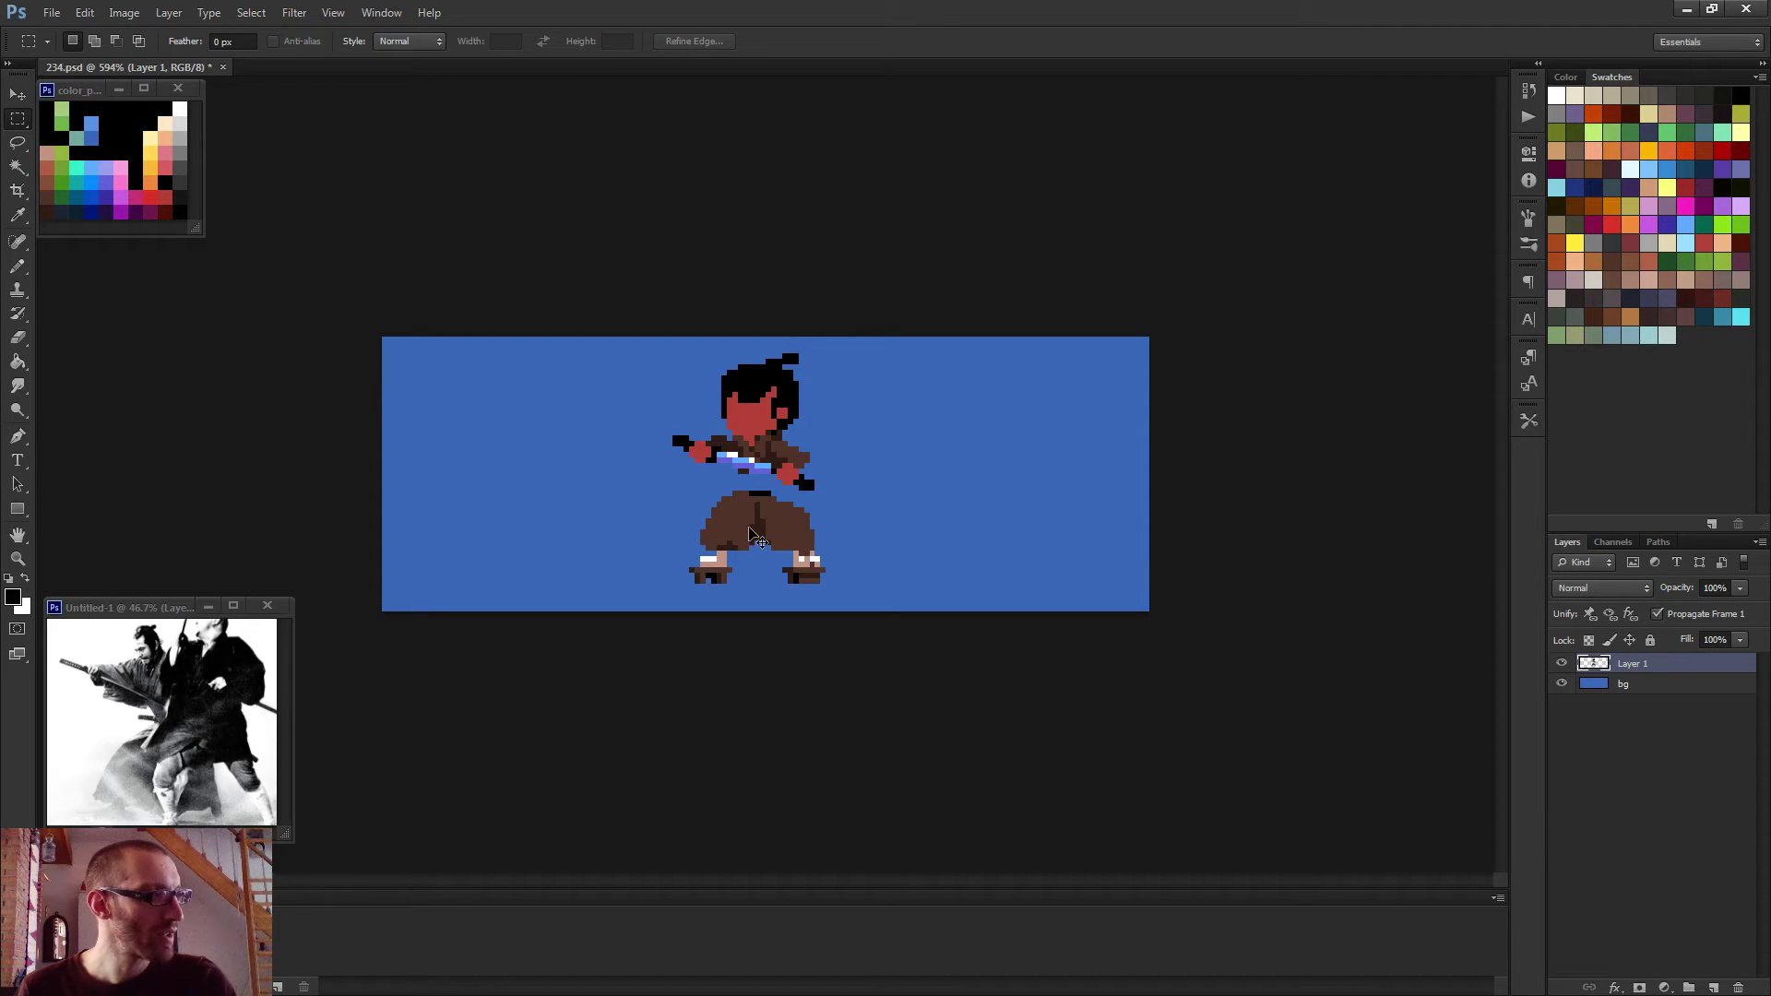
# Restore the upper-body selection, nudge it one pixel right and one up, then deselect.
pyautogui.hotkey('ctrl', 'alt', 'z')
pyautogui.hotkey('ctrl', 'alt', 'z')
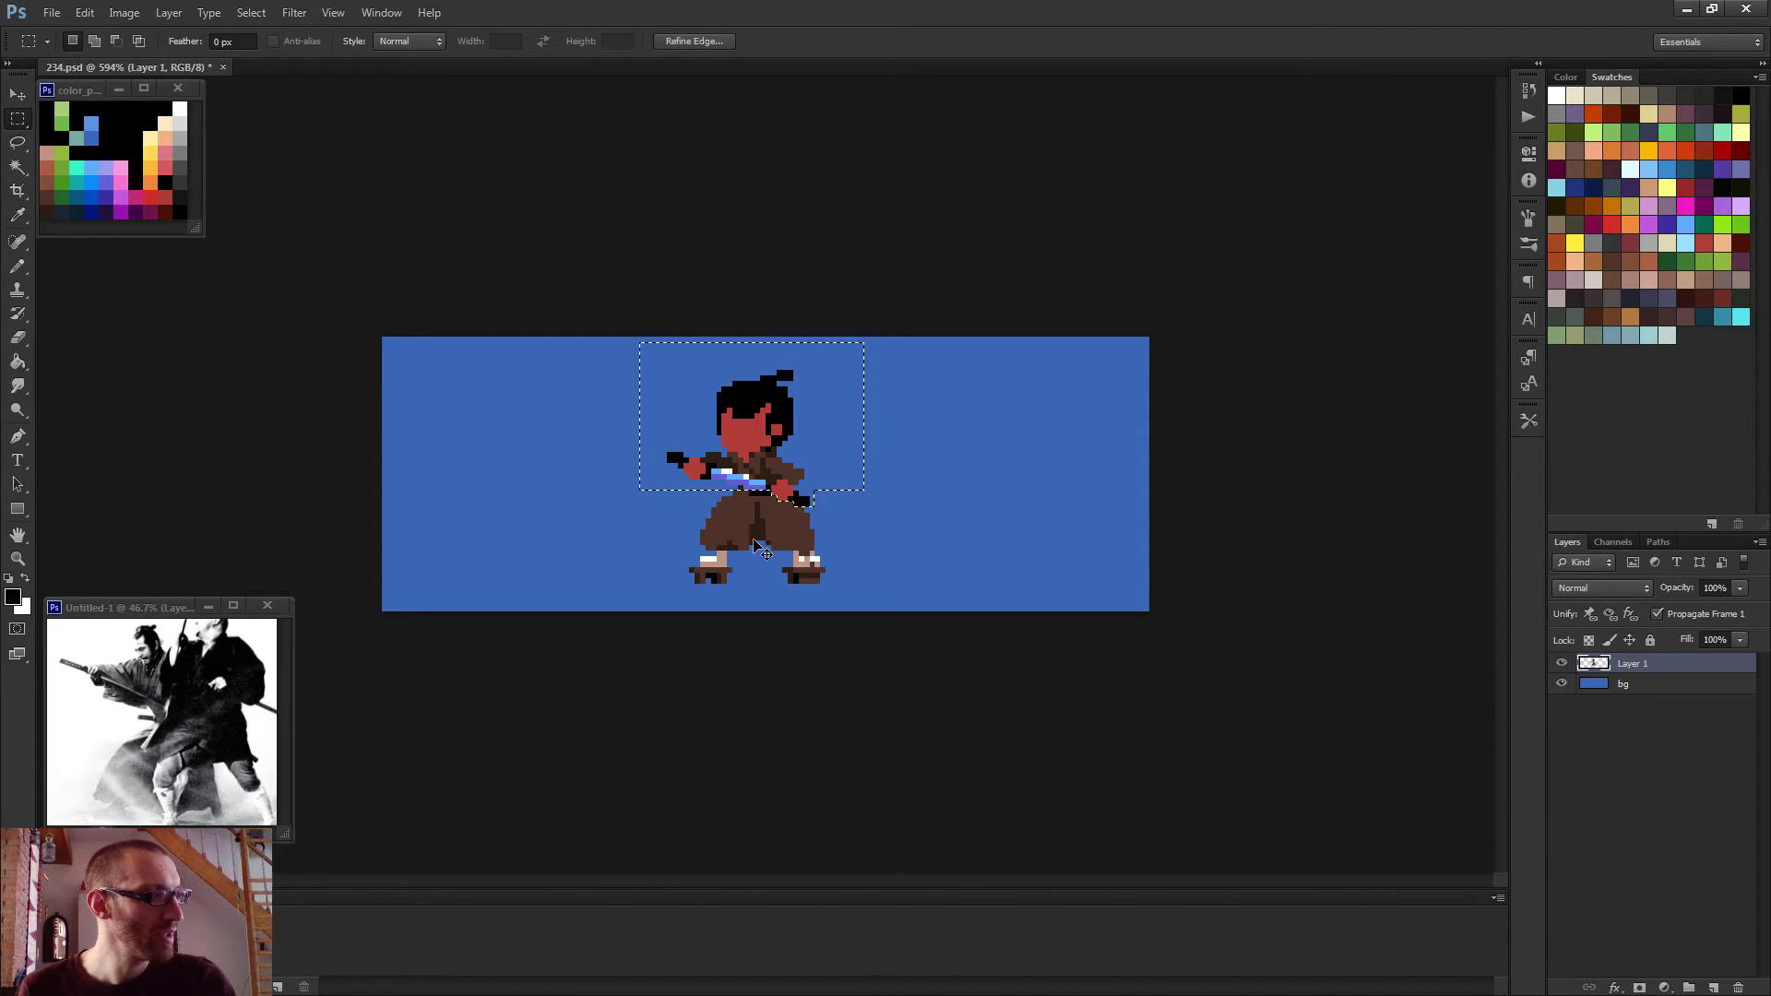
pyautogui.press('v')
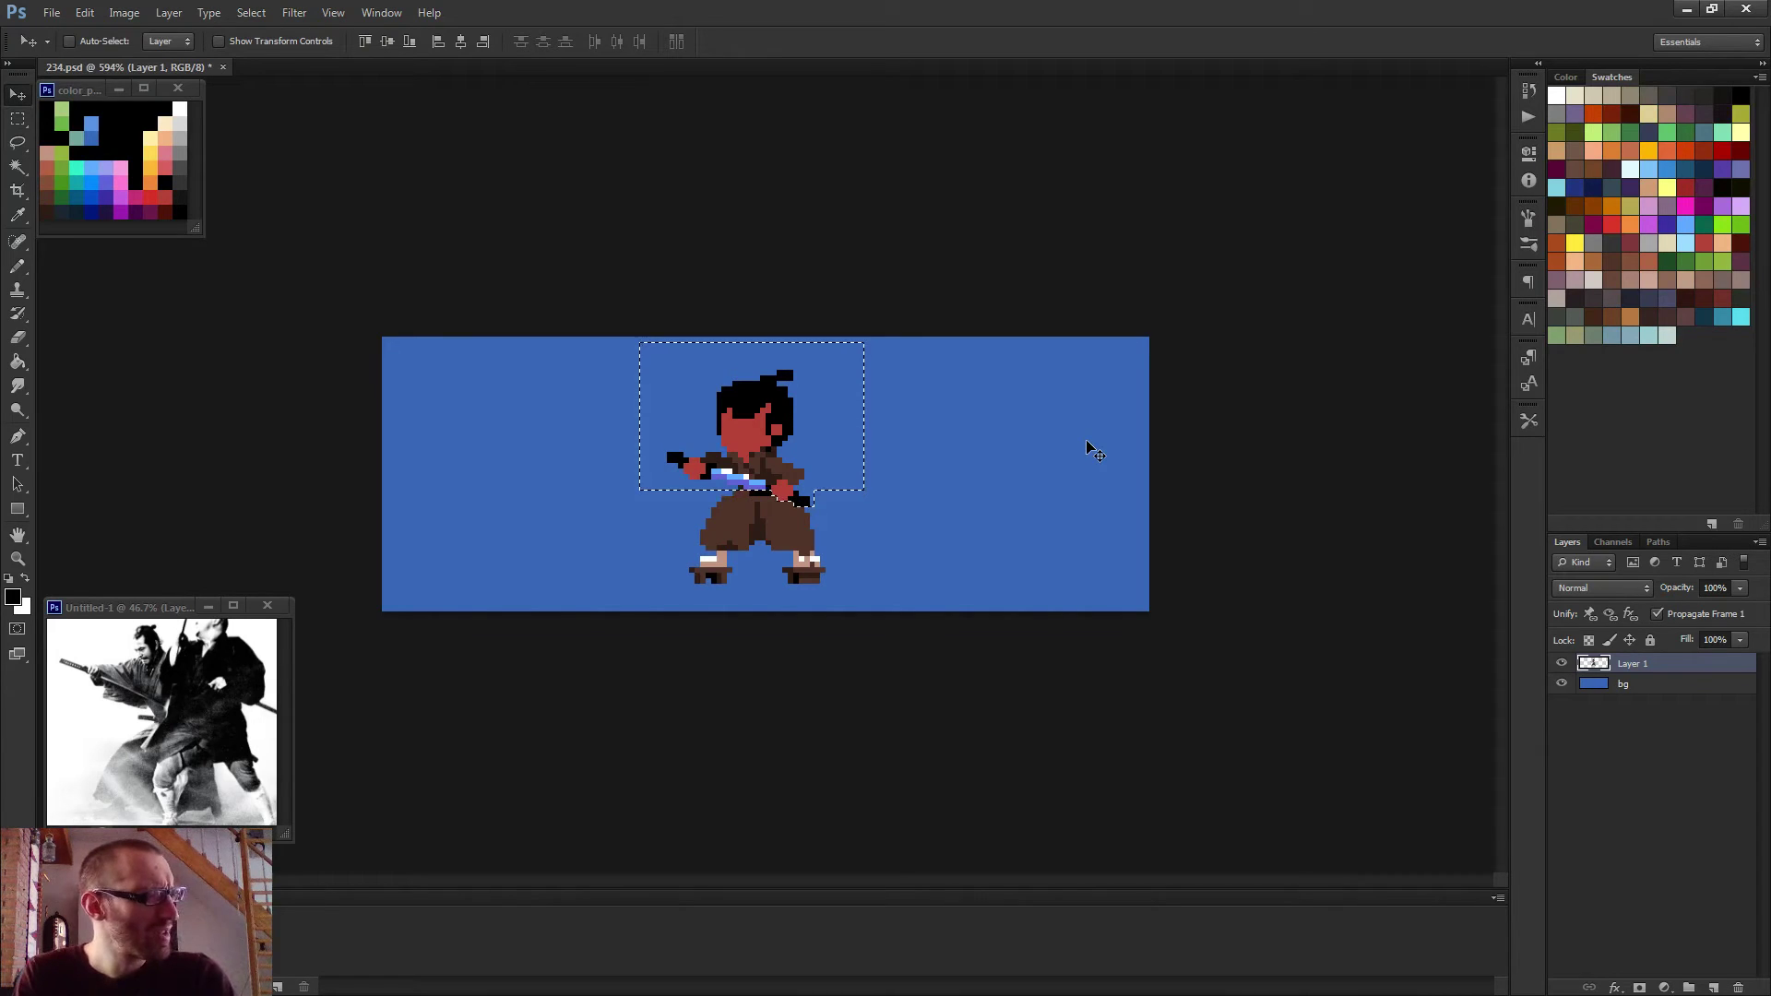
pyautogui.press('Right')
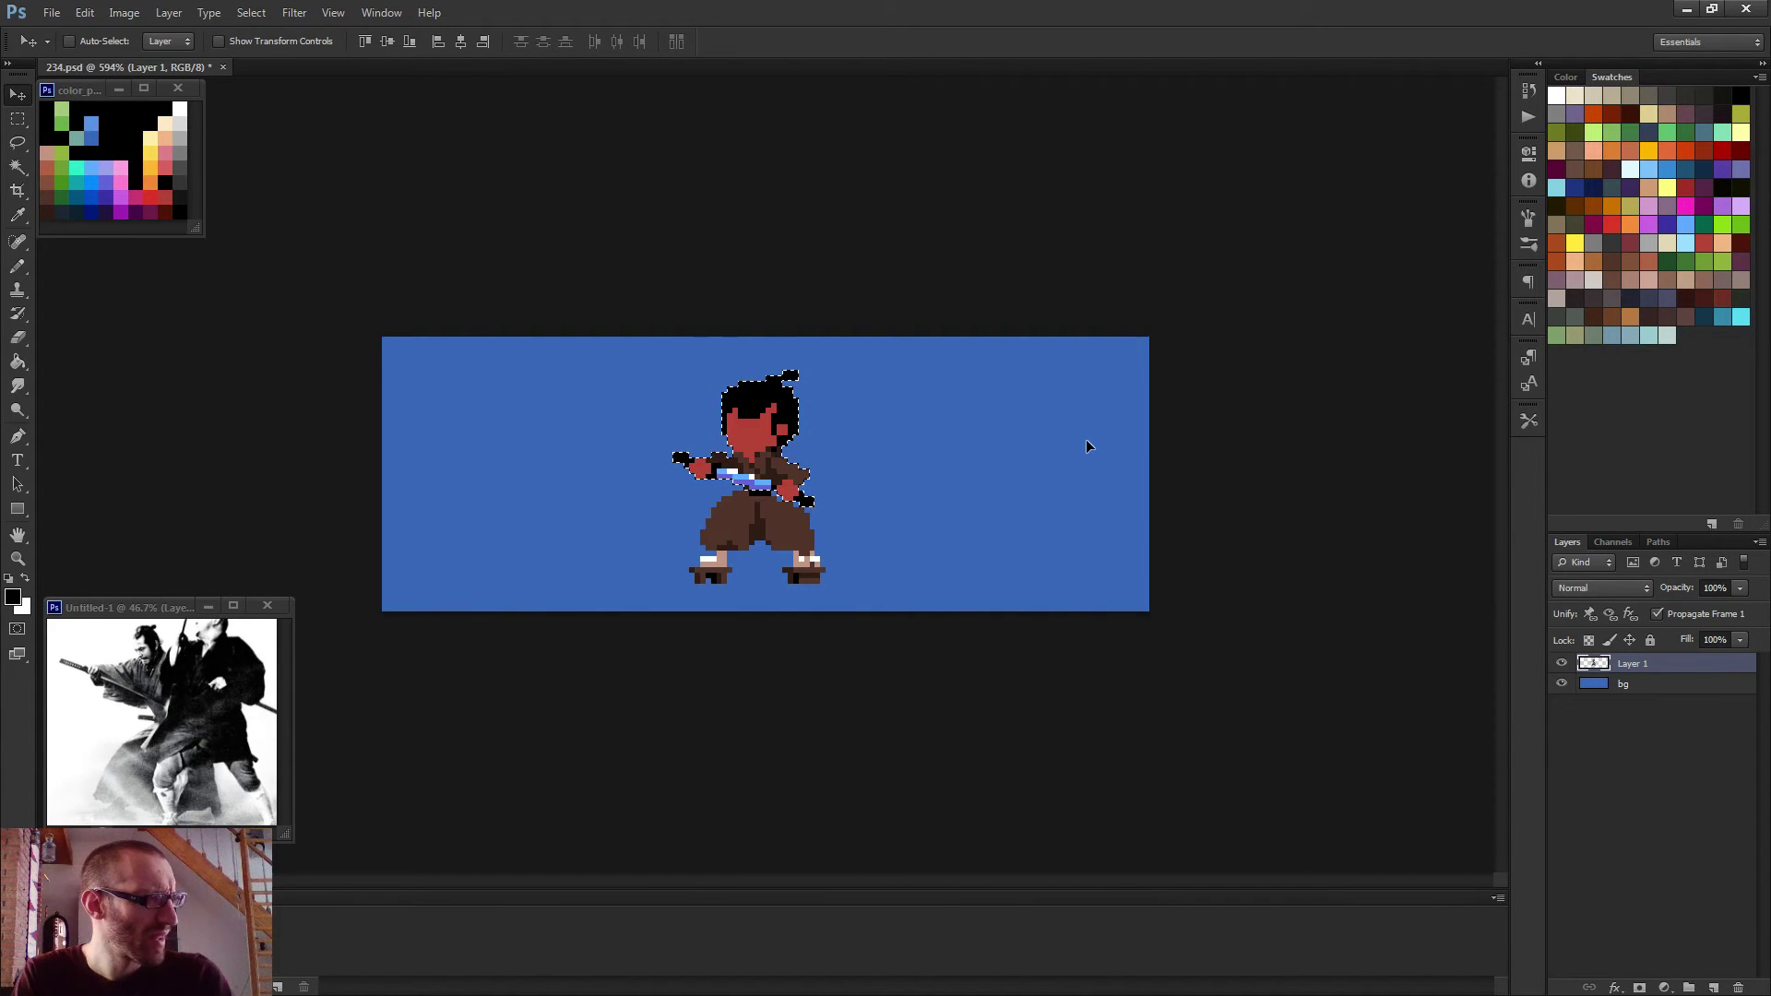
pyautogui.press('Up')
pyautogui.hotkey('ctrl', 'd')
# Redraw the diagonal black blade from the samurai's right hand.
pyautogui.press('b')
pyautogui.scroll(3, 693, 447)
pyautogui.scroll(4, 774, 532)
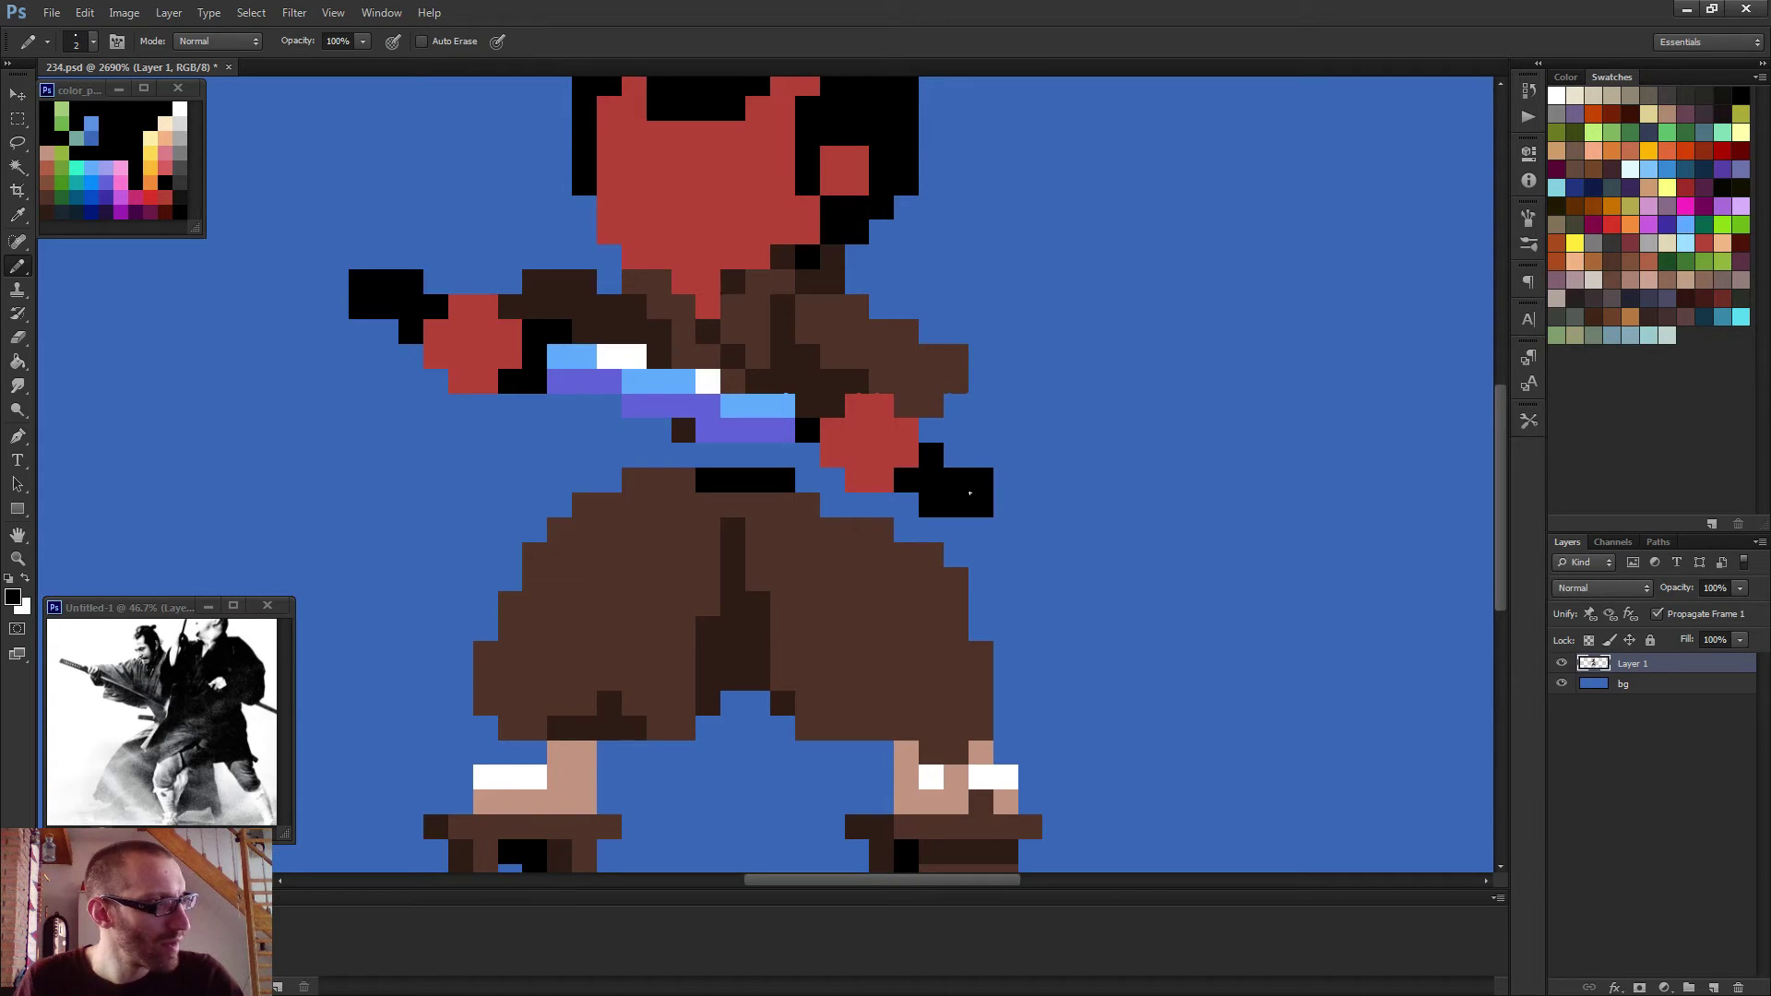
pyautogui.keyDown('shift'); pyautogui.click(1125, 551); pyautogui.keyUp('shift')
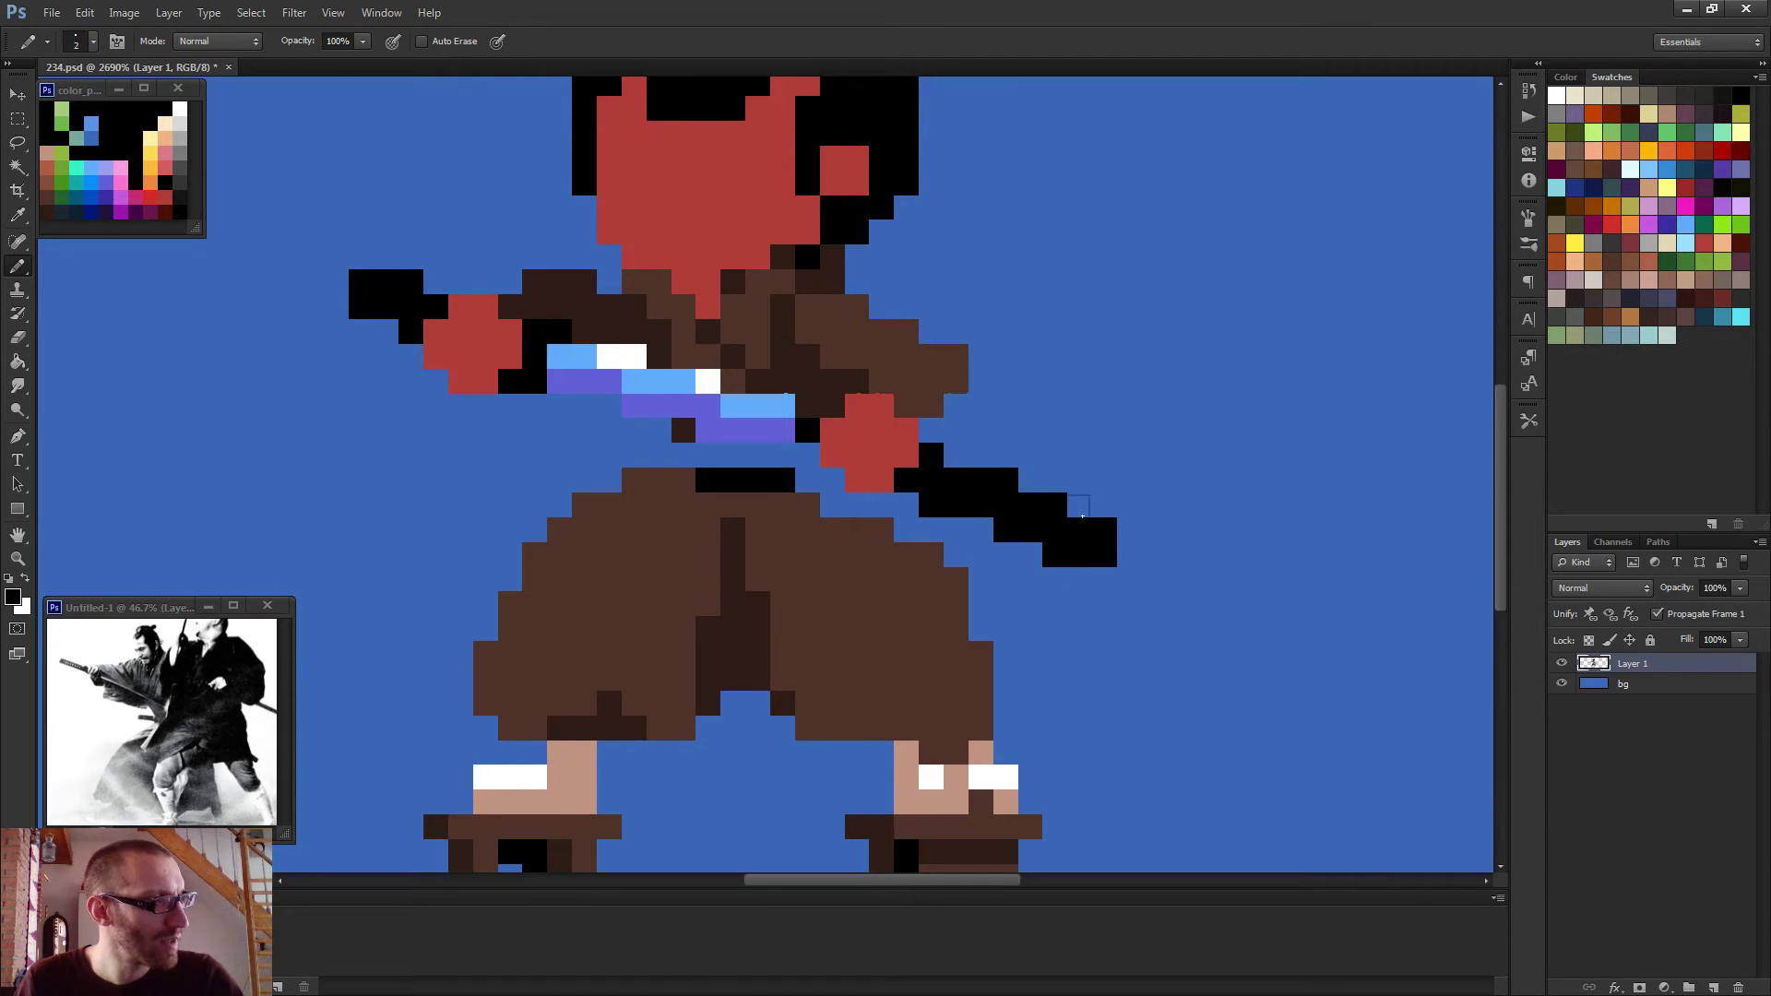
pyautogui.hotkey('ctrl', 'z')
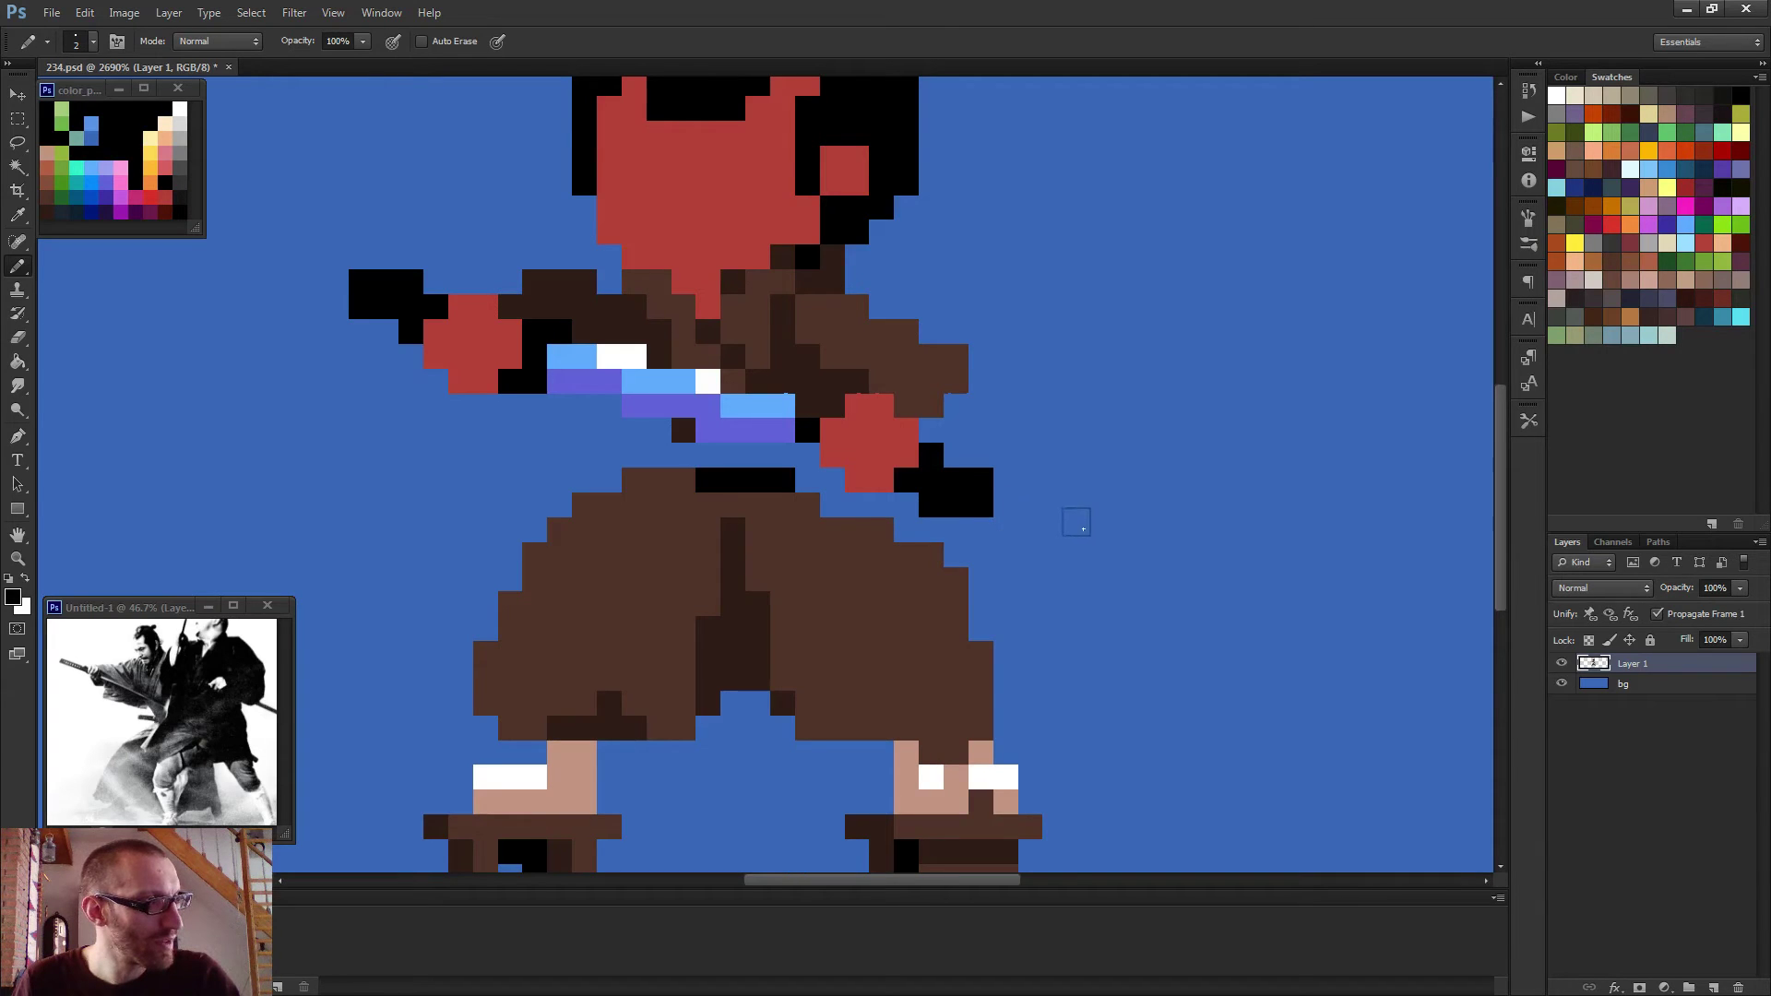
pyautogui.hotkey('ctrl', 'z')
pyautogui.scroll(-5, 1221, 565)
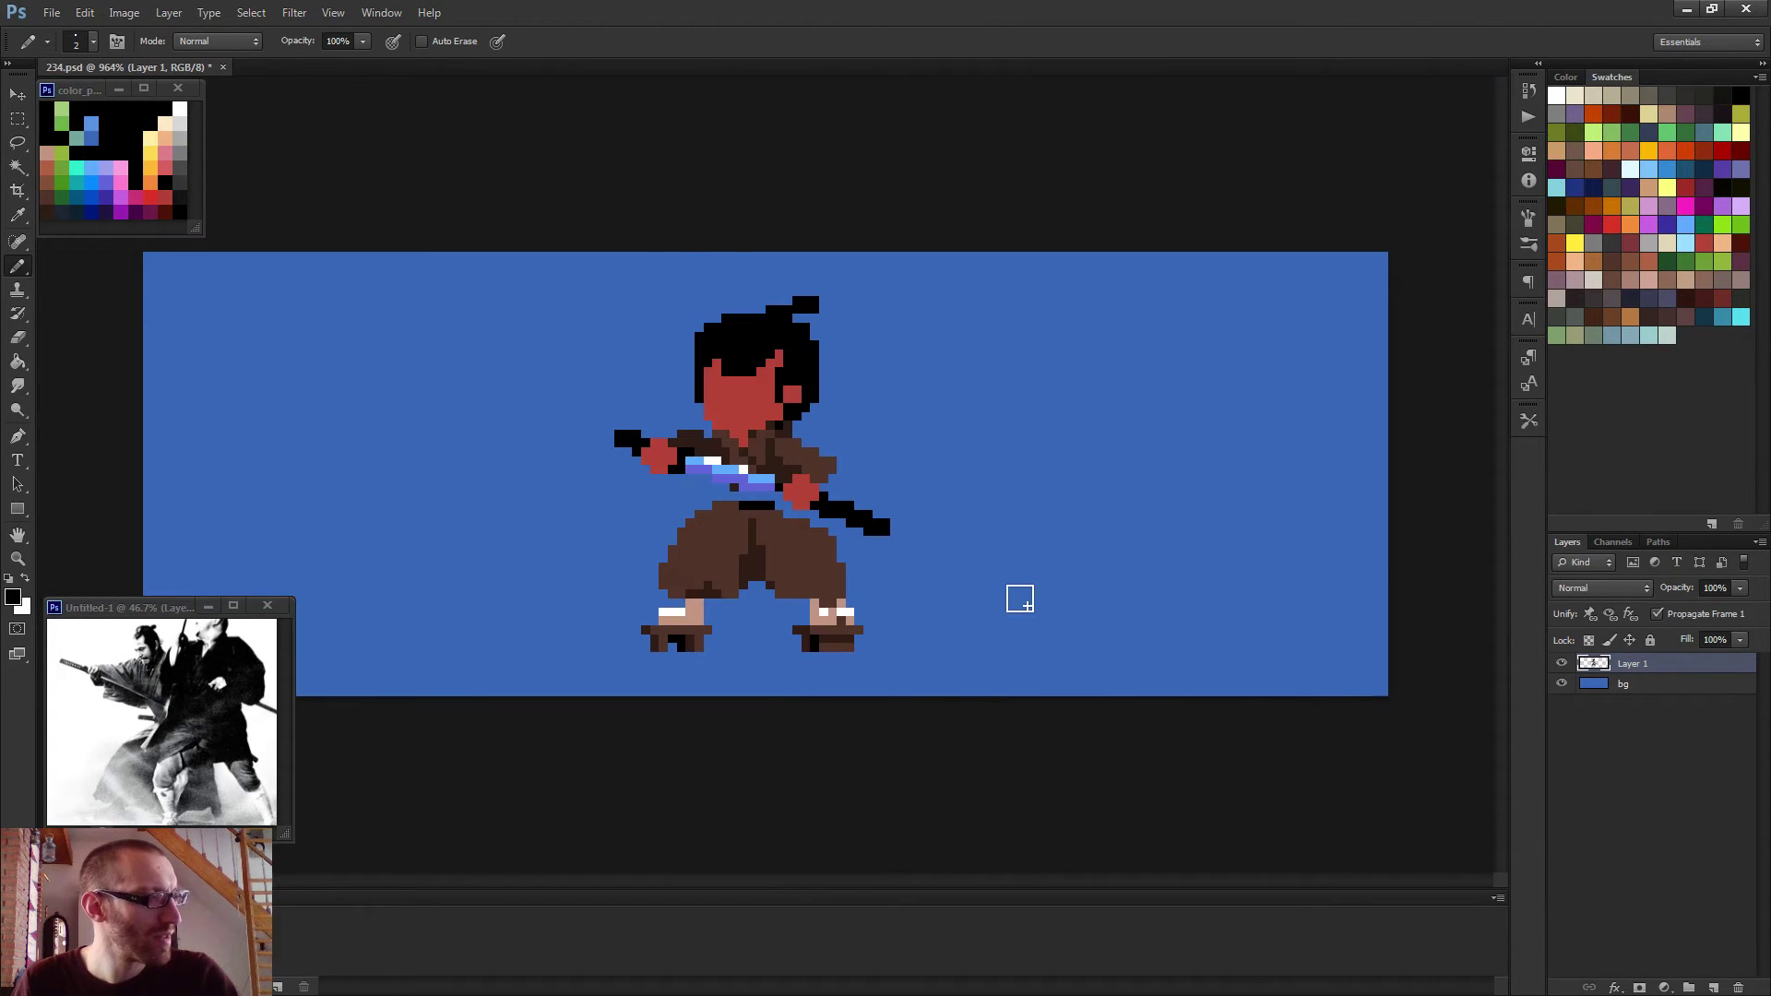
pyautogui.scroll(5, 923, 572)
# At size 1, extend the black belt and tidy dark-brown and black pixels around the blue band.
pyautogui.press('[')
pyautogui.moveTo(743, 420)
pyautogui.mouseDown()
pyautogui.moveTo(772, 452)
pyautogui.moveTo(860, 452)
pyautogui.moveTo(860, 480)
pyautogui.moveTo(757, 421)
pyautogui.moveTo(774, 420)
pyautogui.moveTo(586, 391)
pyautogui.mouseUp()
pyautogui.keyDown('alt'); pyautogui.click(687, 416); pyautogui.keyUp('alt')
pyautogui.keyDown('alt'); pyautogui.click(793, 450); pyautogui.keyUp('alt')
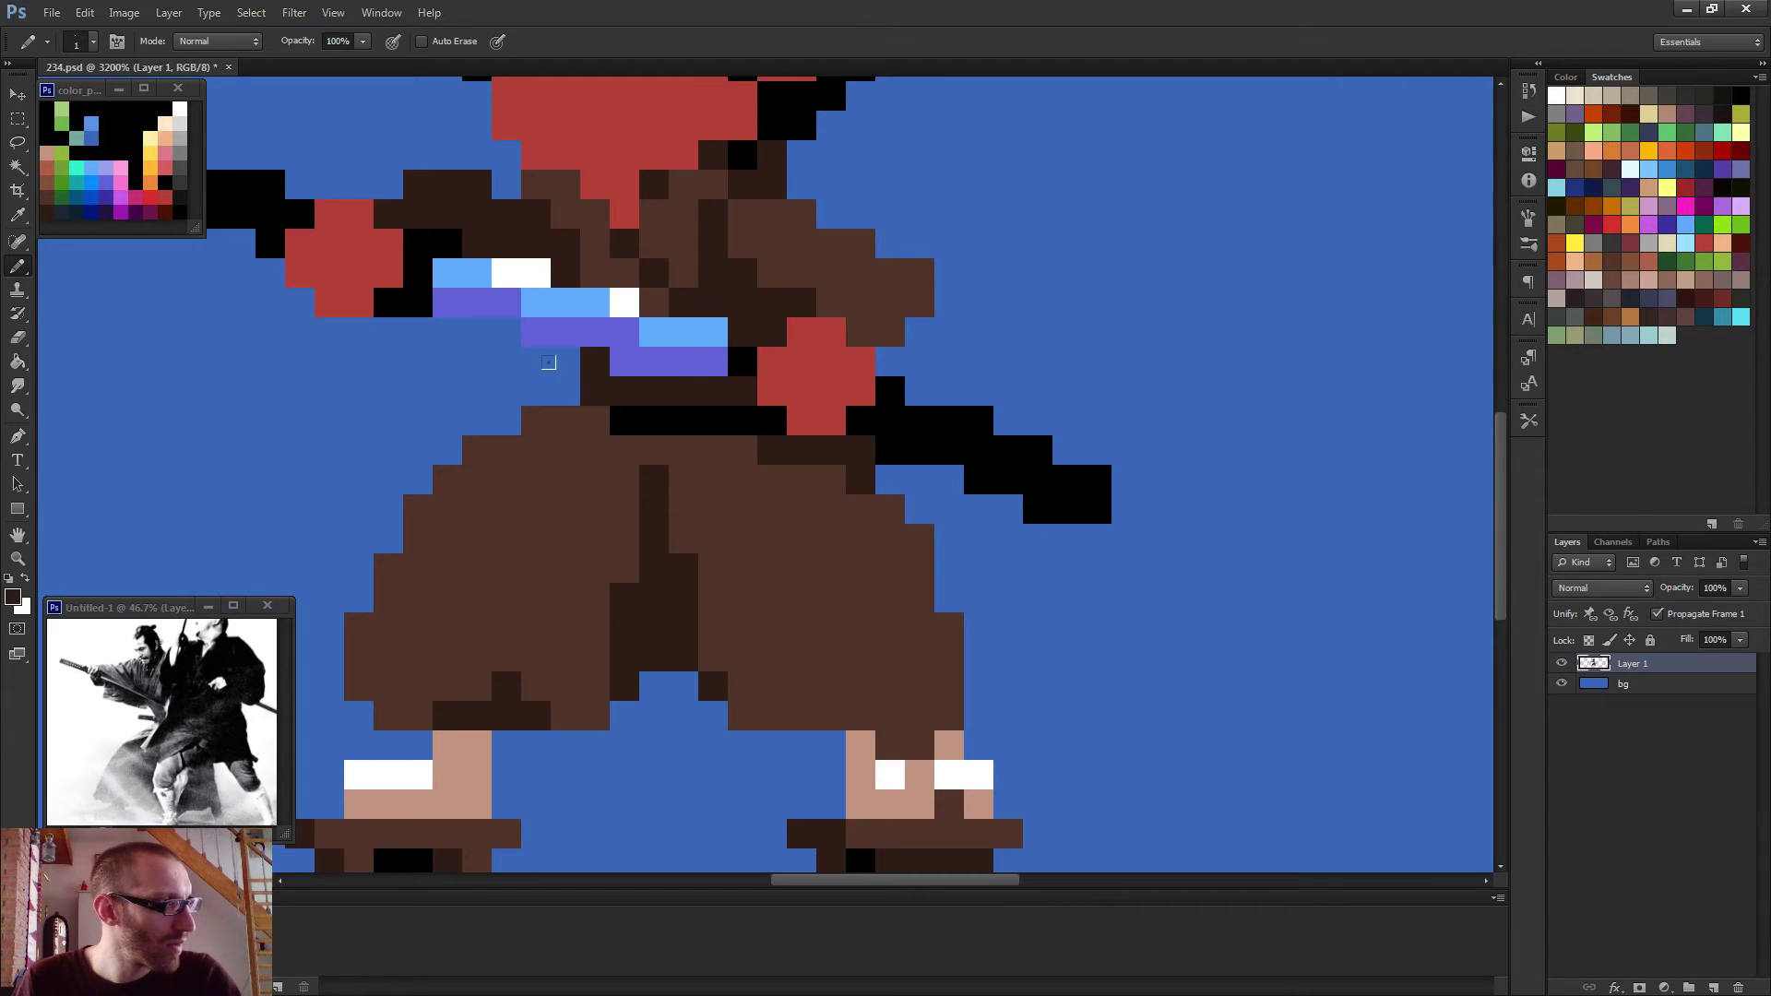
pyautogui.click(555, 362)
pyautogui.keyDown('alt'); pyautogui.click(744, 353); pyautogui.keyUp('alt')
pyautogui.moveTo(775, 333); pyautogui.dragTo(627, 443)
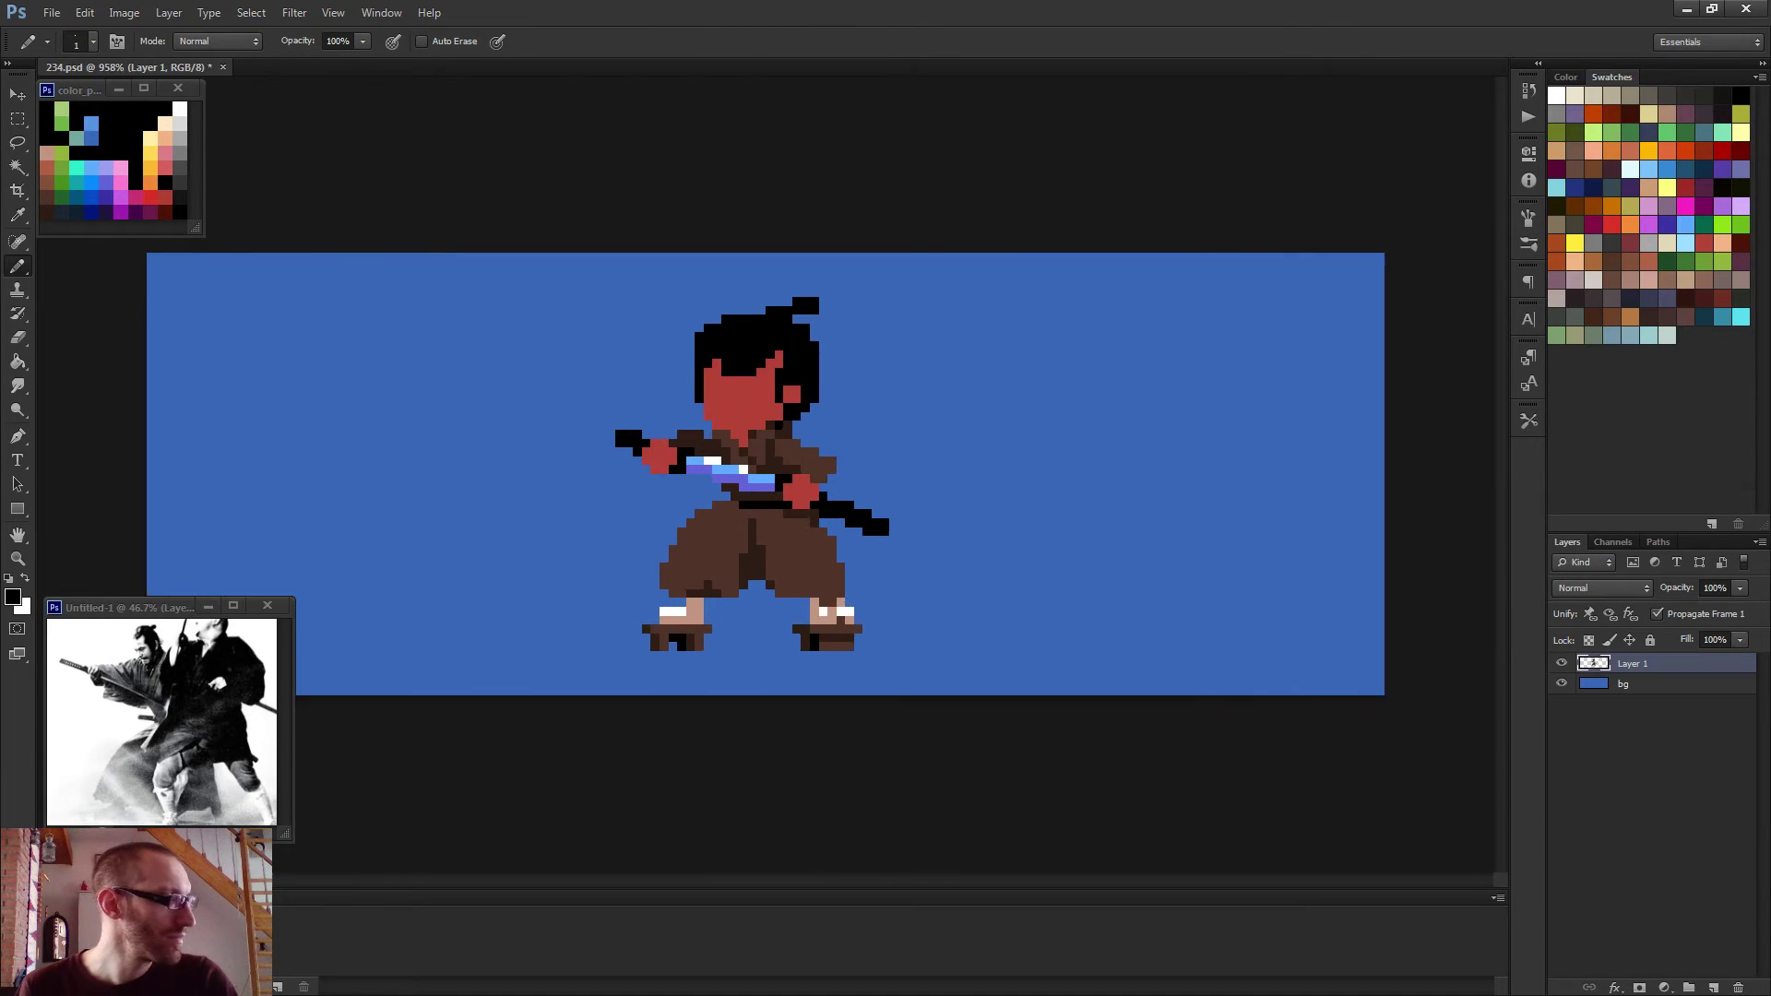
# Extend the sword hilt up and to the left.
pyautogui.hotkey('ctrl', '0')
pyautogui.moveTo(604, 435); pyautogui.dragTo(595, 422)
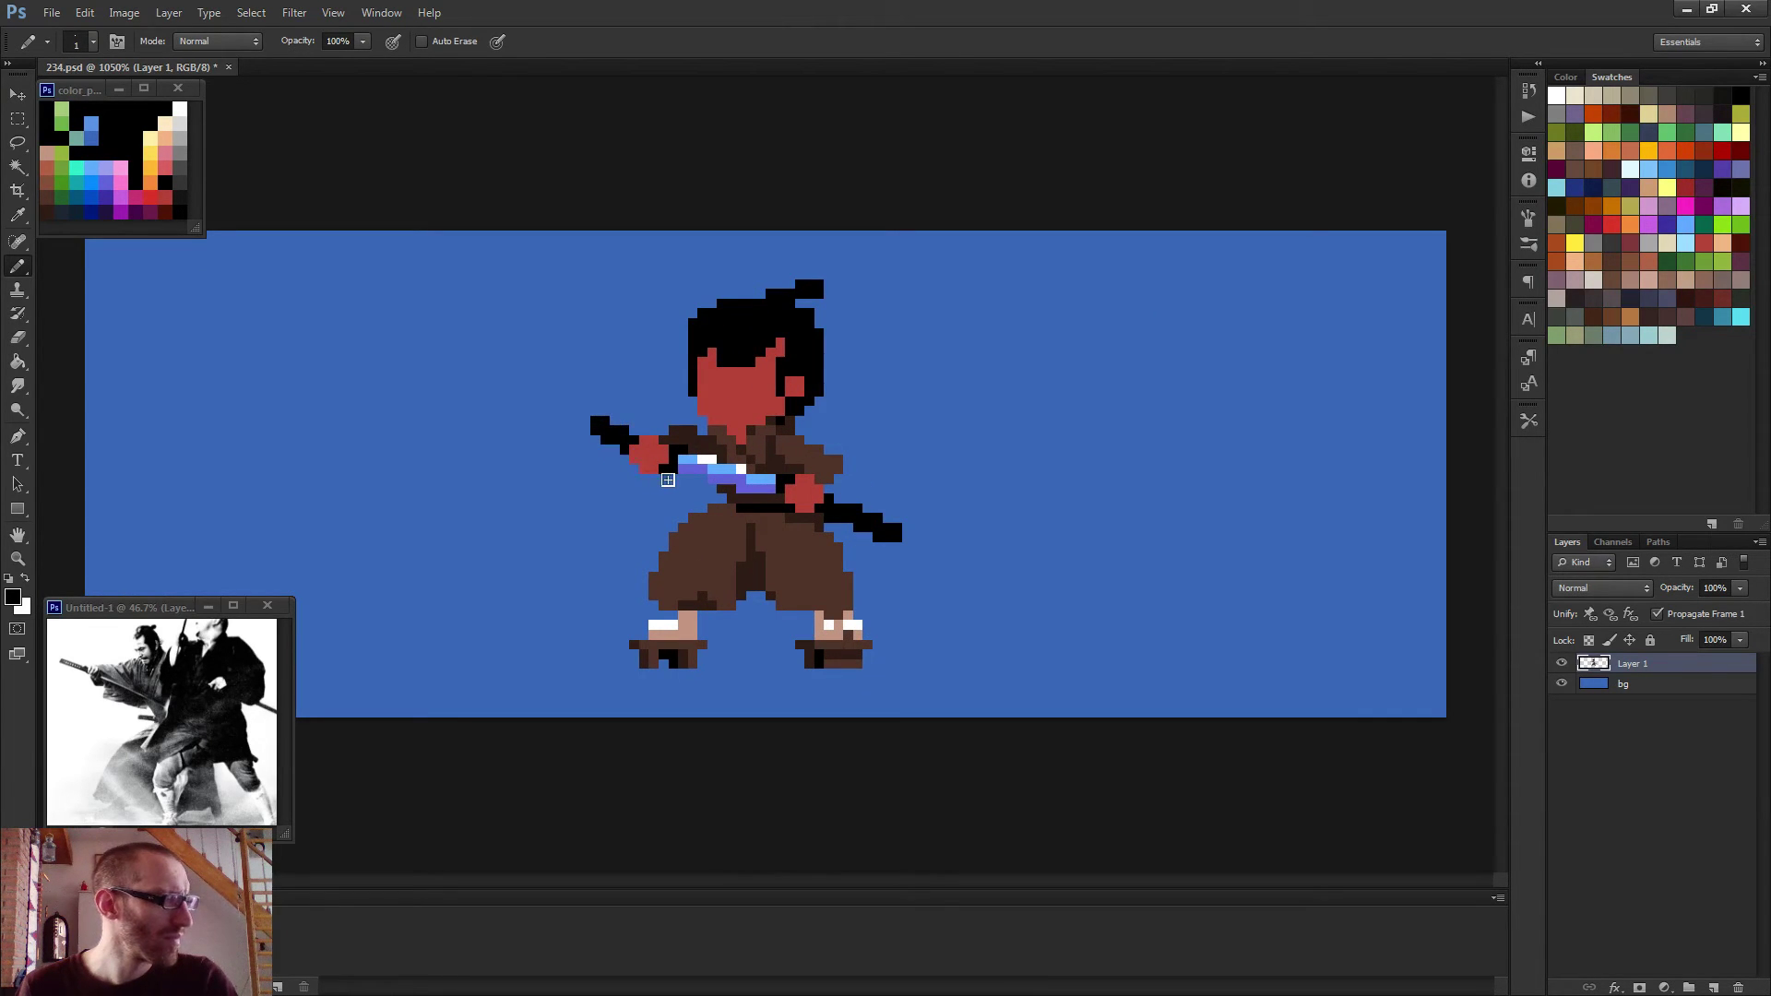
pyautogui.scroll(-1, 662, 479)
# Add a dark-brown shading row to the lower trousers.
pyautogui.scroll(2, 705, 491)
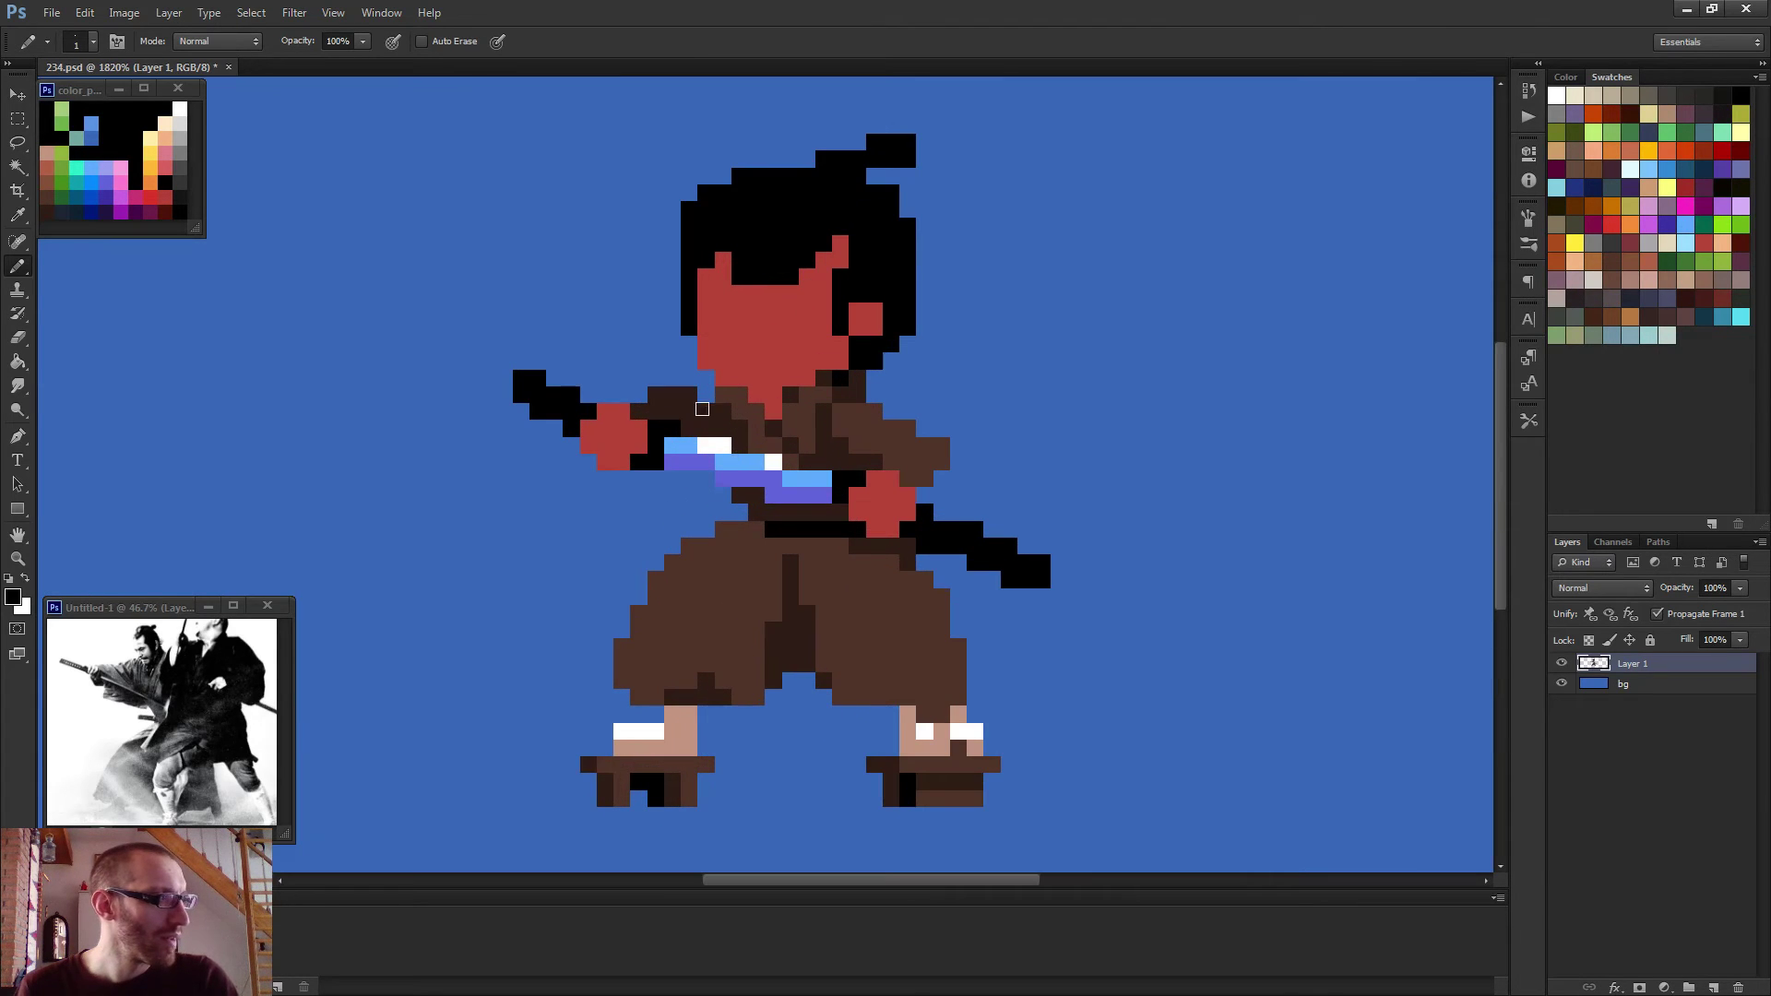
pyautogui.scroll(-5, 733, 413)
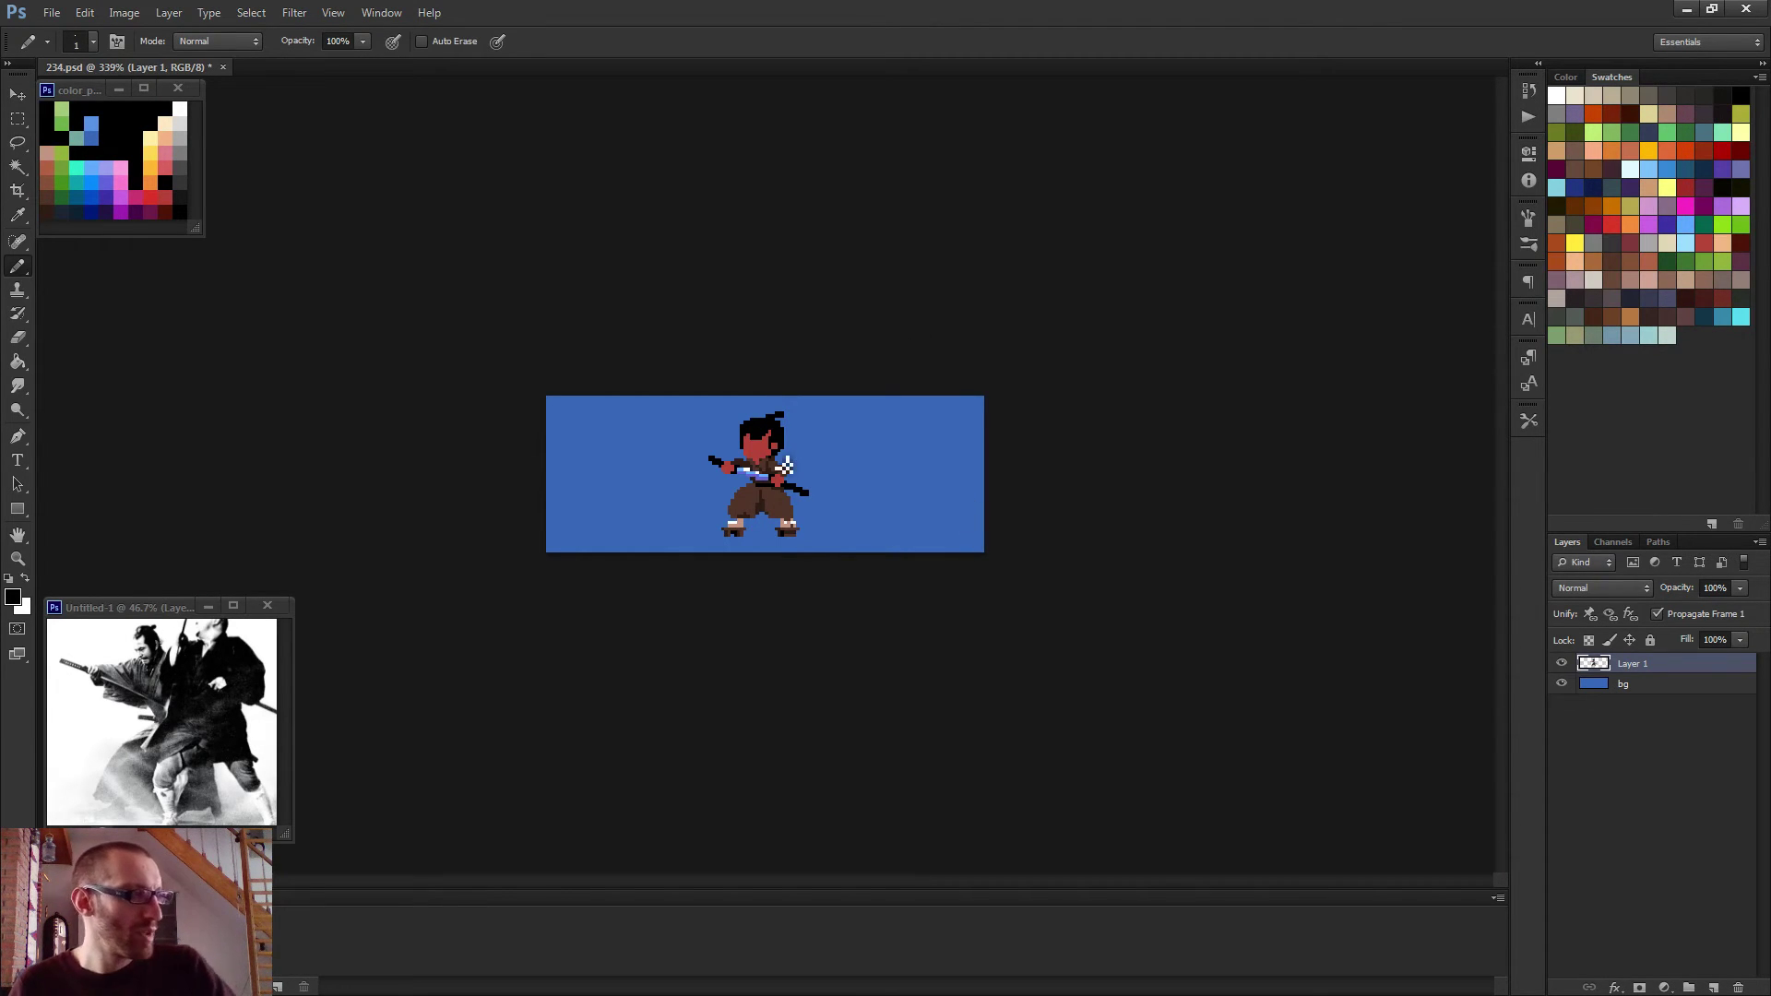
pyautogui.scroll(3, 783, 479)
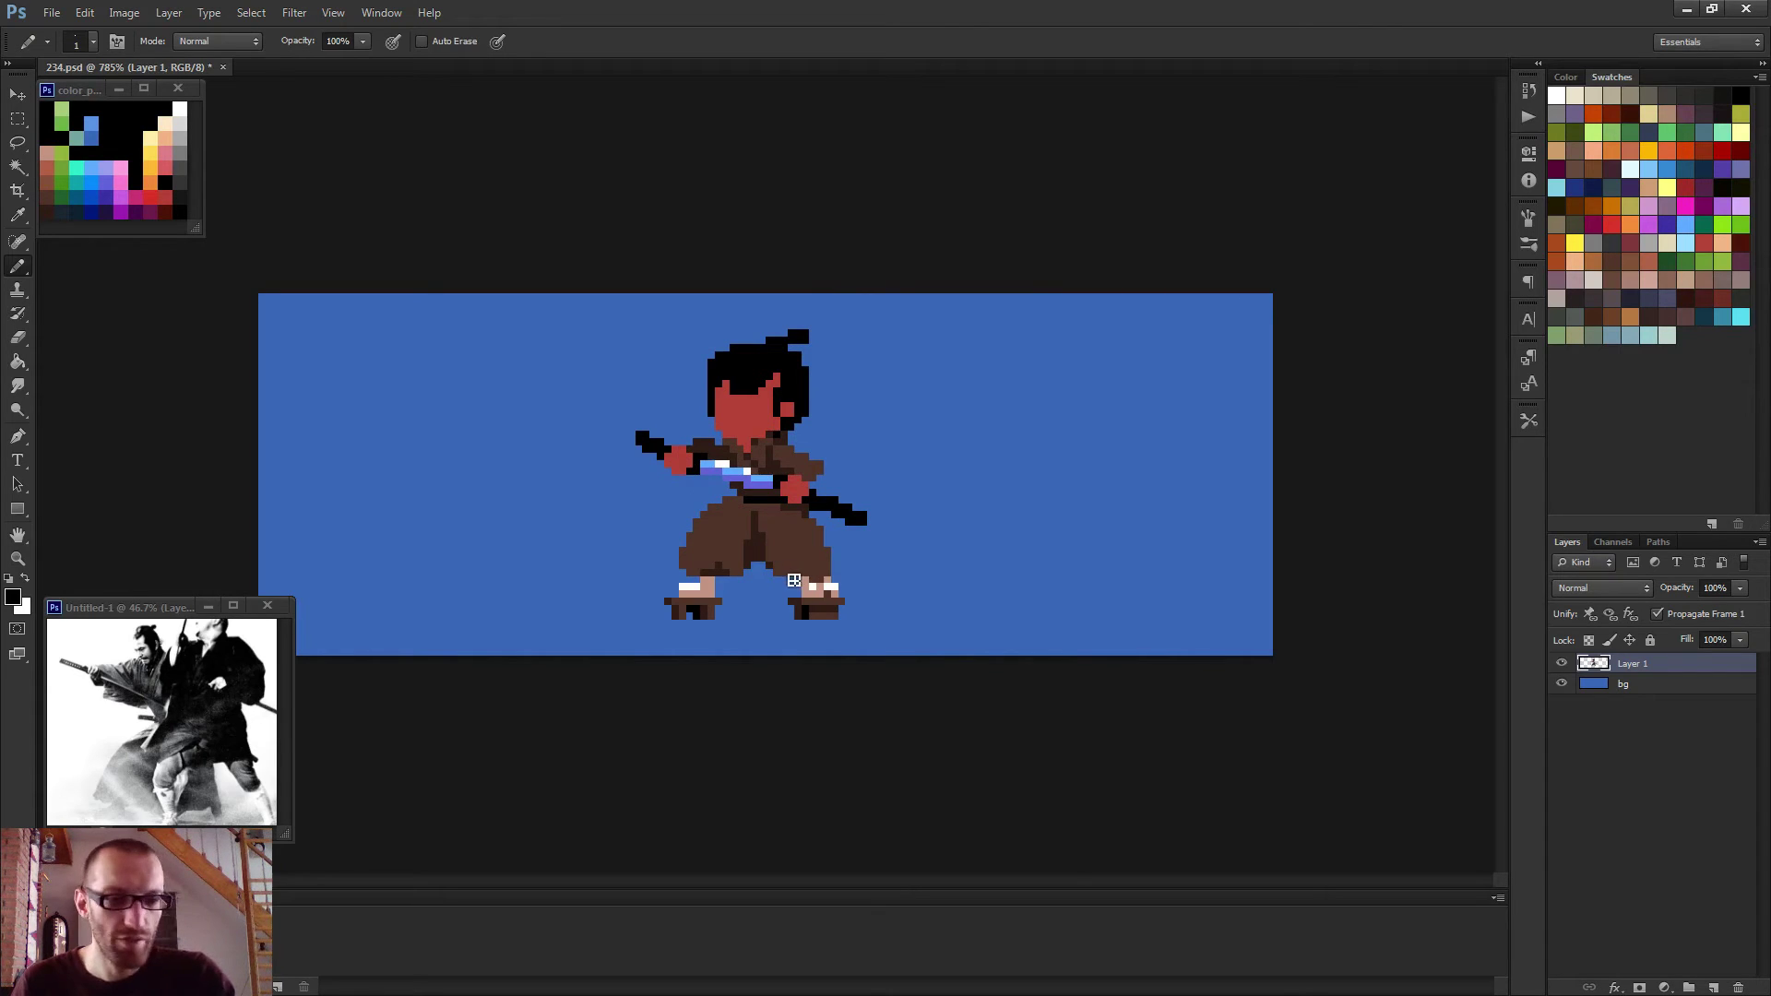
pyautogui.scroll(4, 793, 577)
pyautogui.keyDown('alt'); pyautogui.click(741, 588); pyautogui.keyUp('alt')
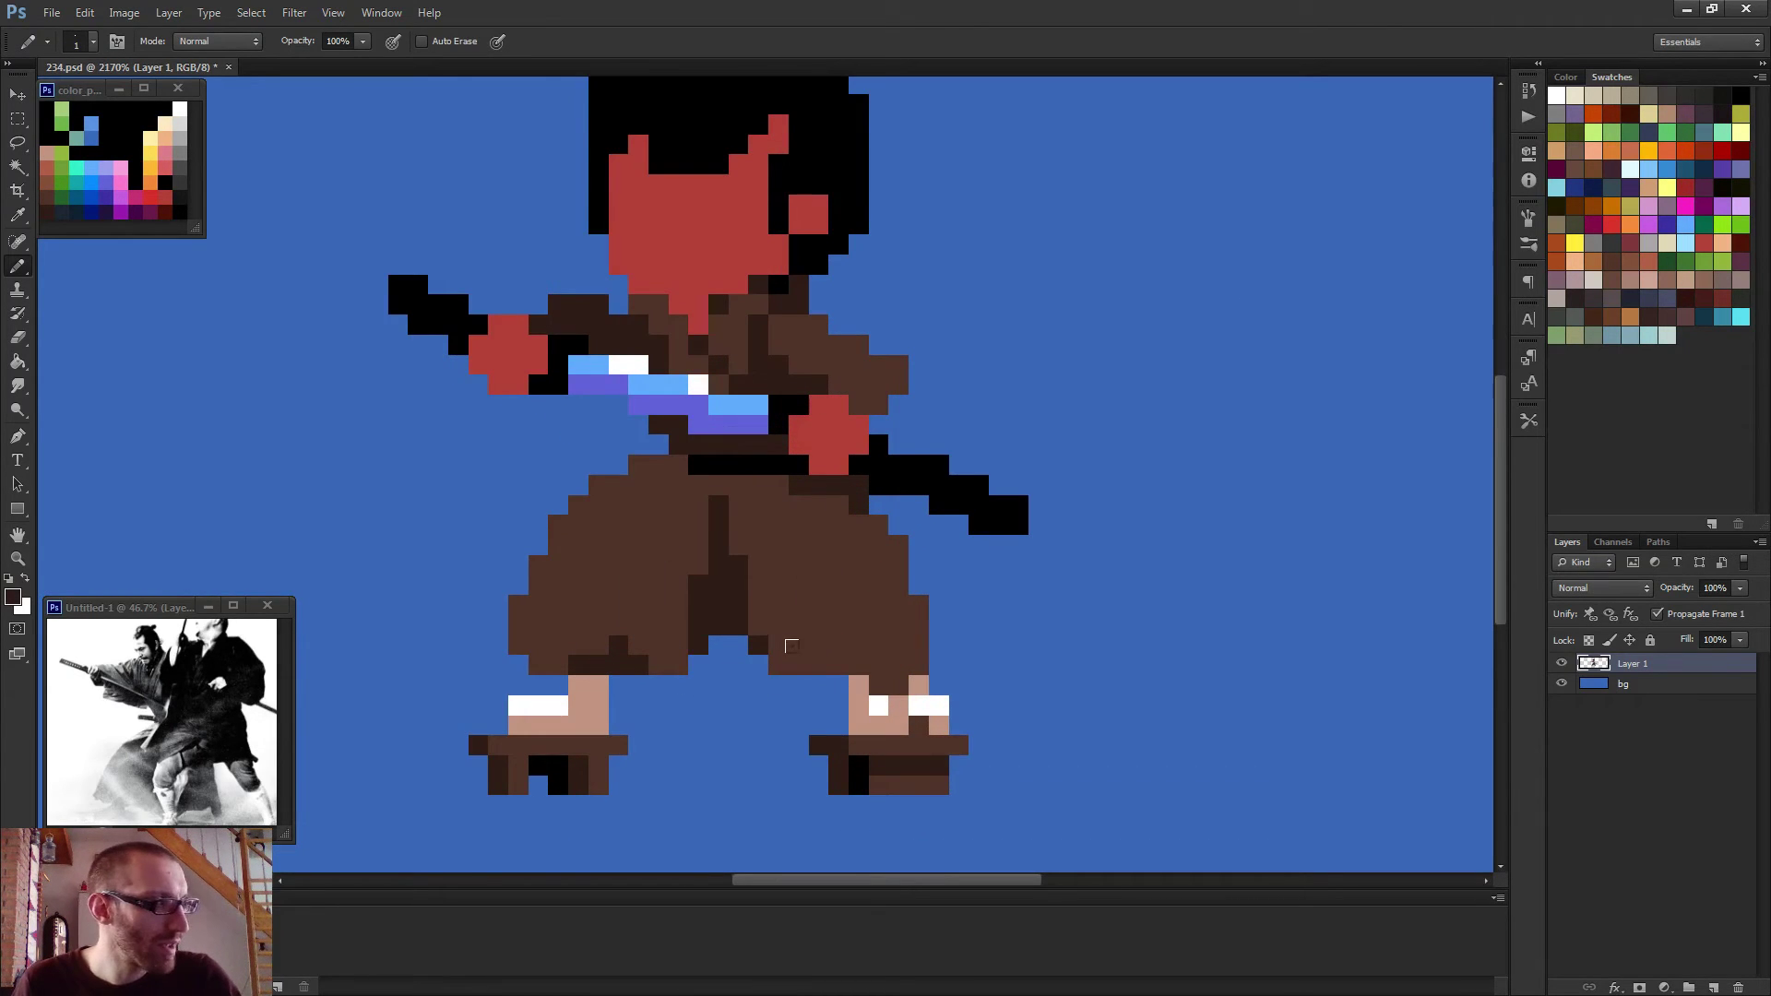
pyautogui.moveTo(817, 664)
pyautogui.mouseDown()
pyautogui.moveTo(778, 651)
pyautogui.moveTo(749, 575)
pyautogui.moveTo(753, 617)
pyautogui.moveTo(730, 540)
pyautogui.mouseUp()
# Recolour the trouser pixels between the legs with darker and lighter browns.
pyautogui.keyDown('alt'); pyautogui.click(805, 587); pyautogui.keyUp('alt')
pyautogui.click(759, 564)
pyautogui.keyDown('alt'); pyautogui.click(768, 609); pyautogui.keyUp('alt')
pyautogui.moveTo(779, 605); pyautogui.dragTo(779, 626)
pyautogui.click(800, 645)
pyautogui.keyDown('alt'); pyautogui.click(794, 633); pyautogui.keyUp('alt')
pyautogui.scroll(-5, 902, 642)
pyautogui.scroll(-1, 911, 701)
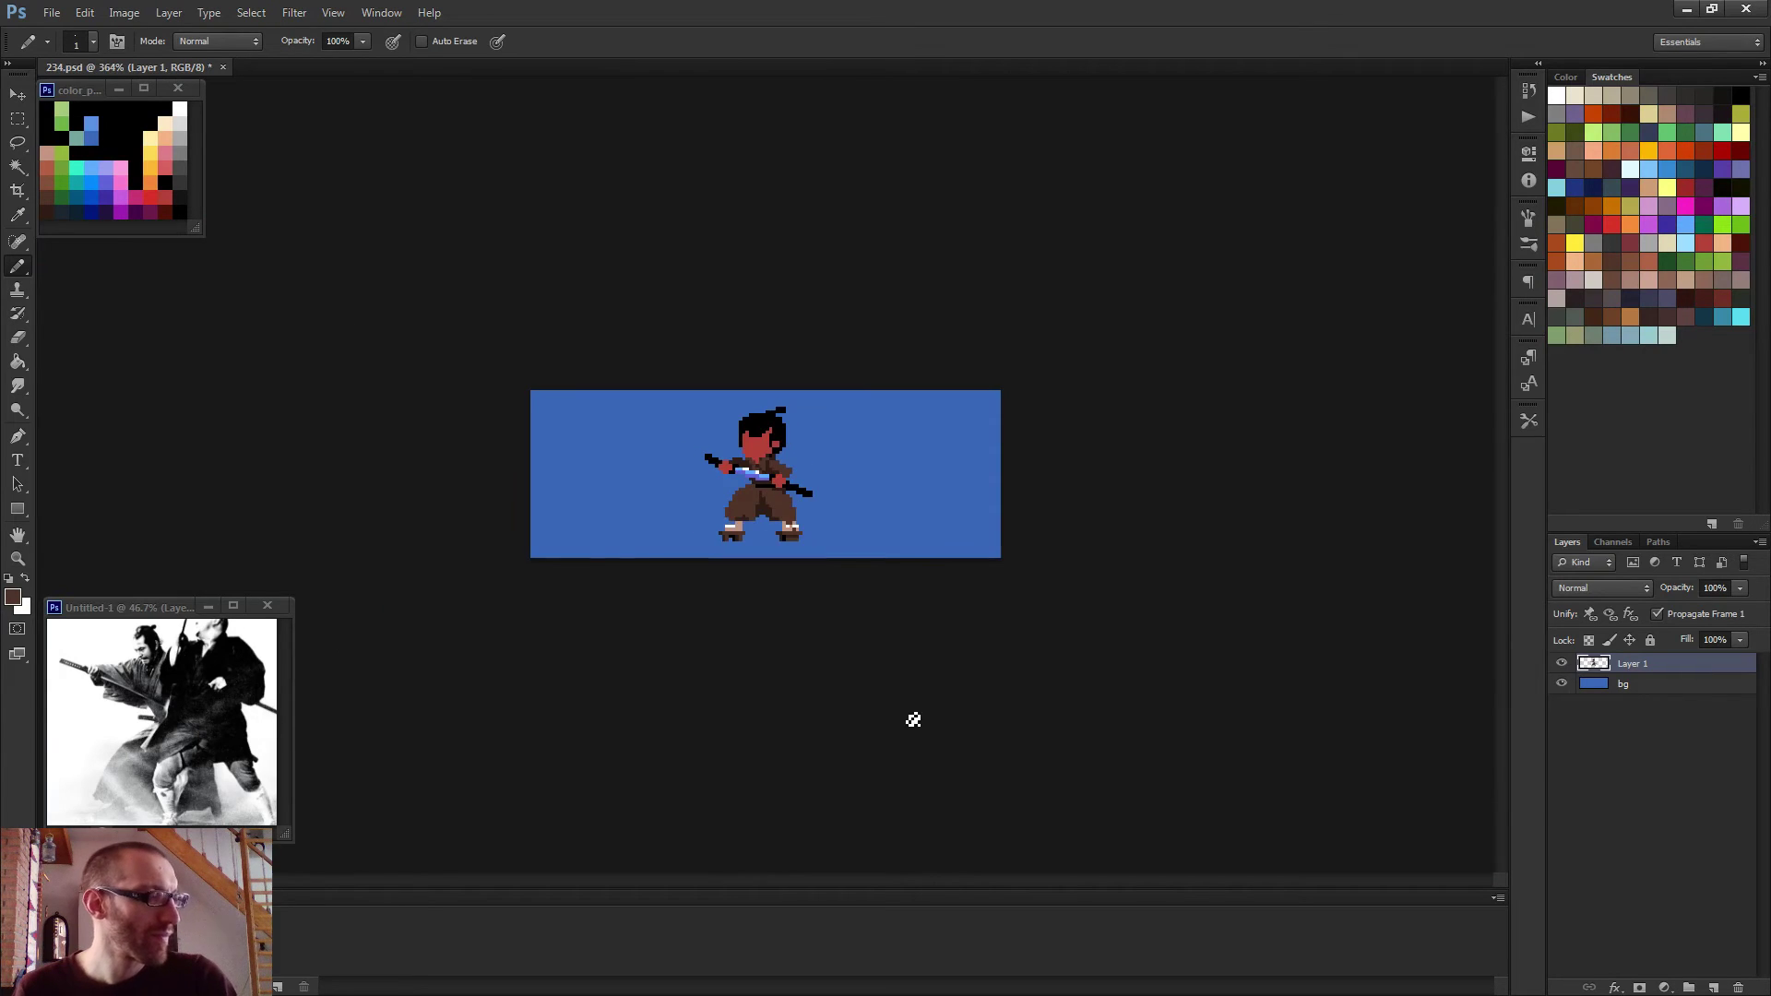
pyautogui.scroll(3, 901, 711)
pyautogui.scroll(2, 775, 592)
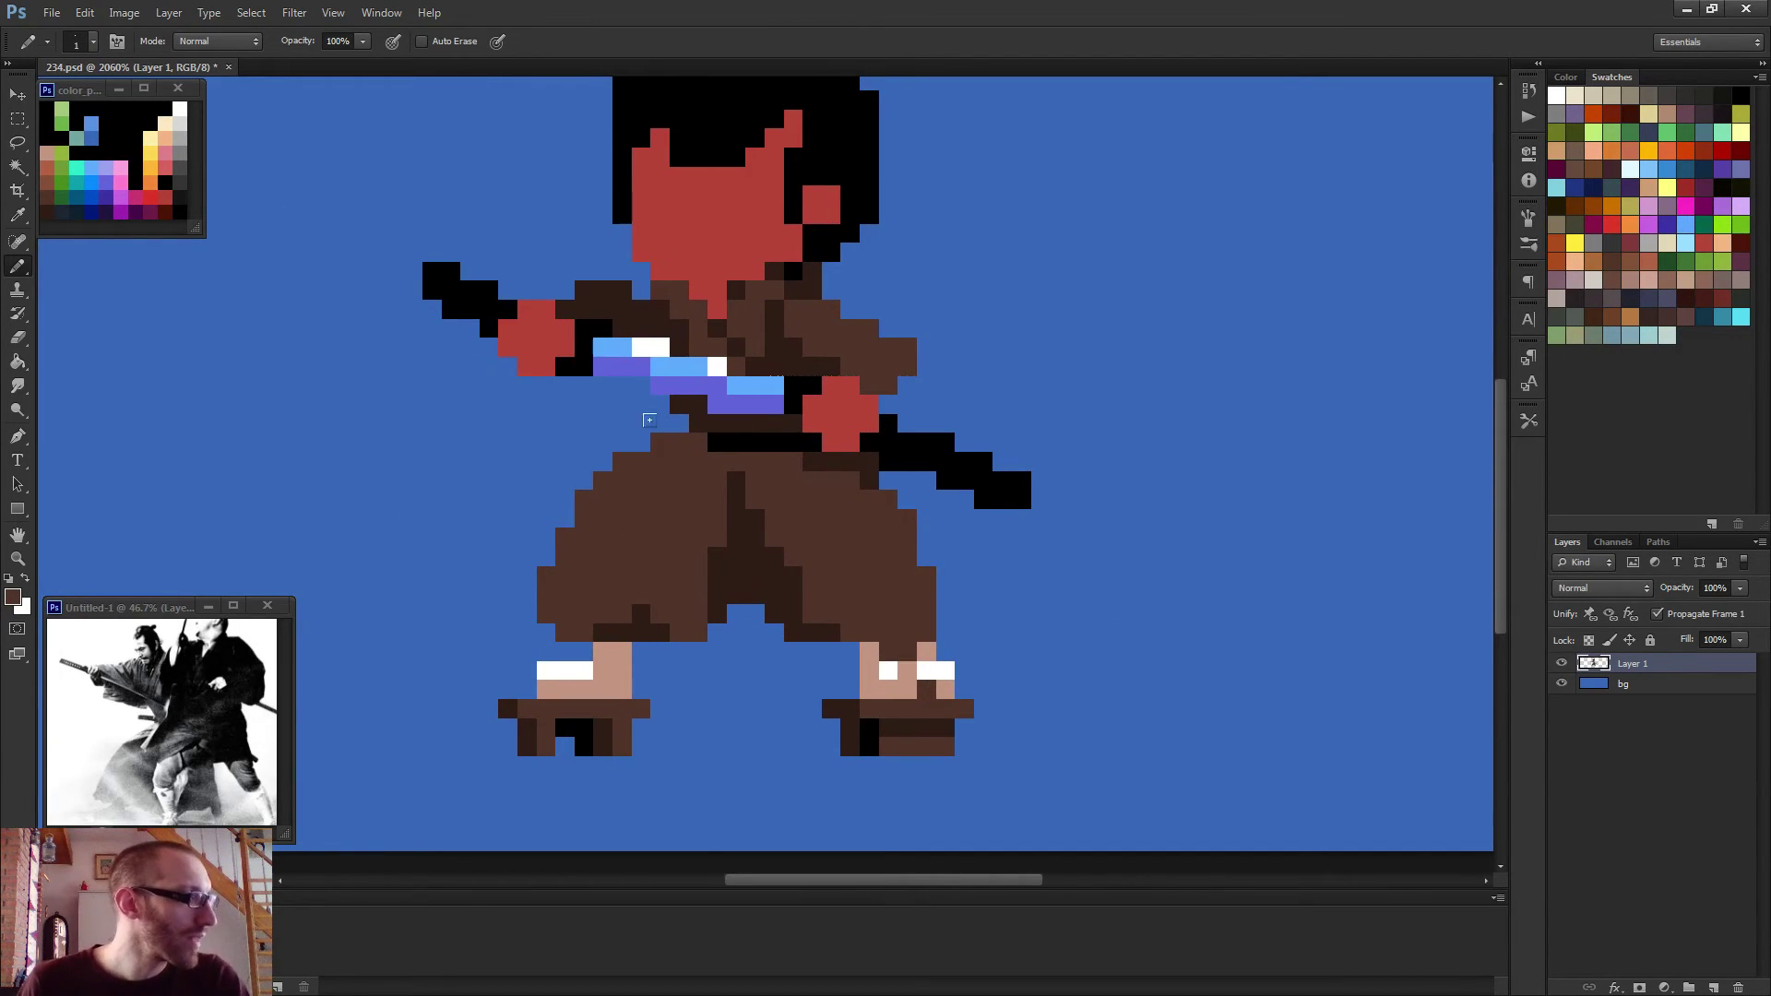
pyautogui.scroll(1, 734, 243)
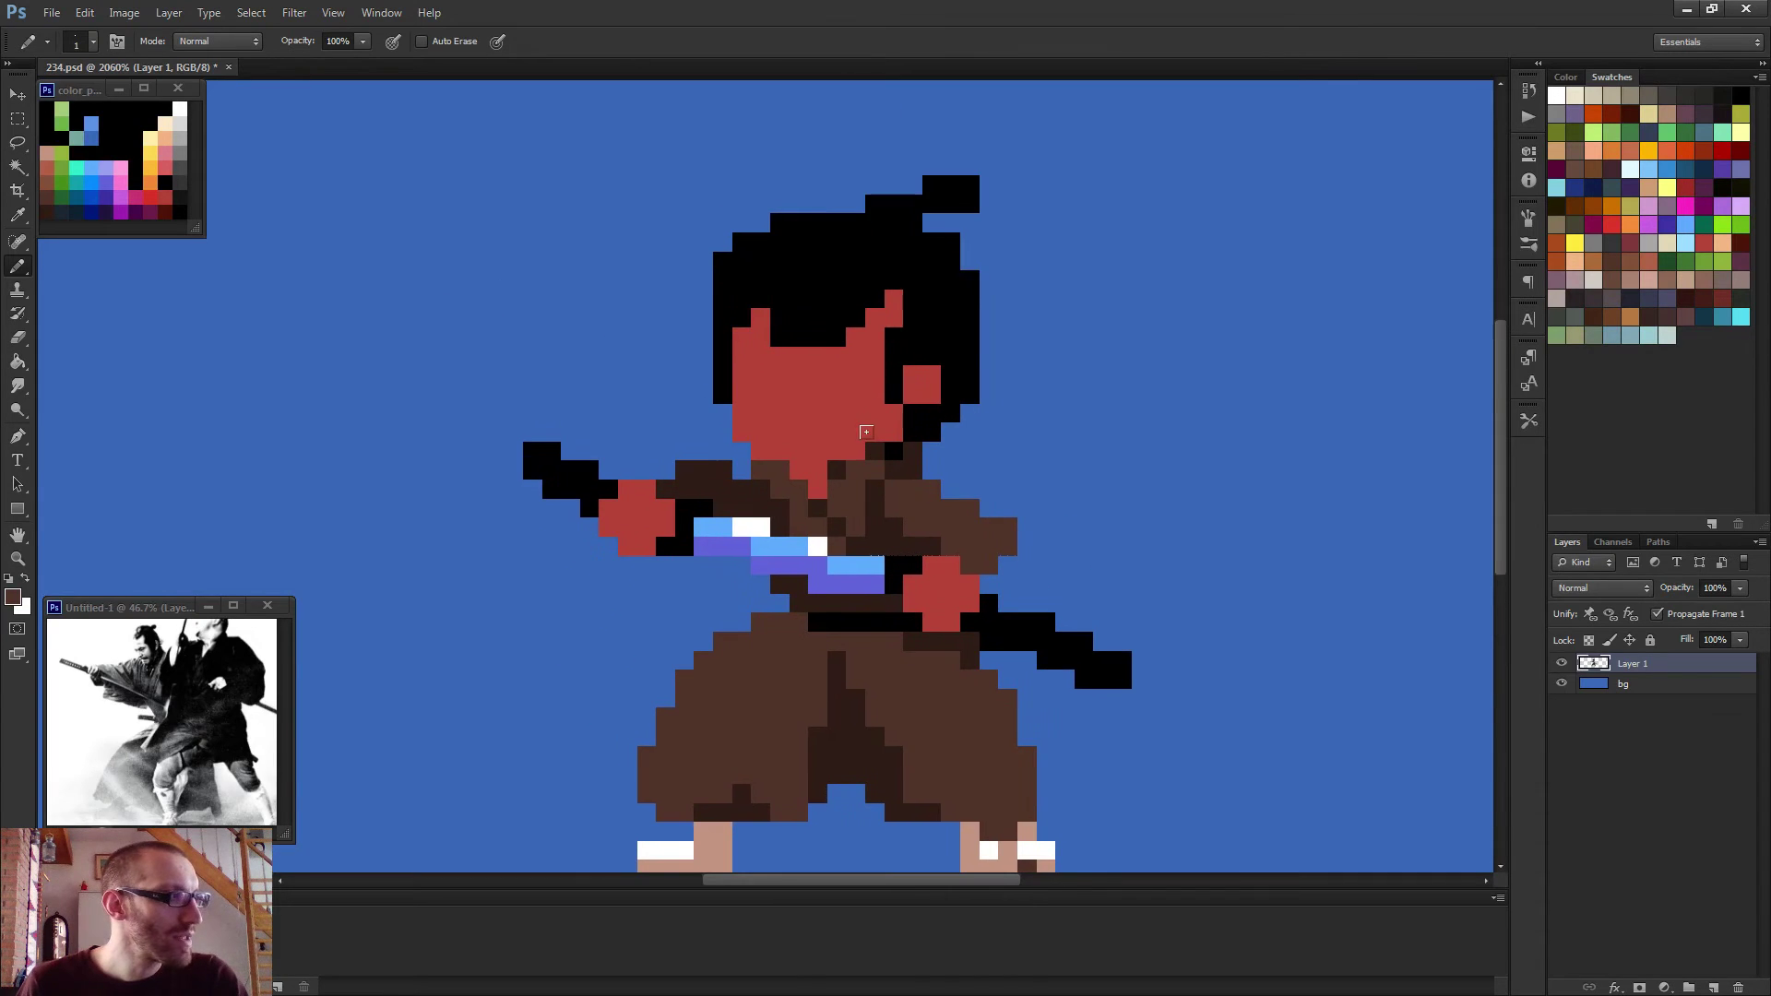
pyautogui.scroll(-3, 322, 401)
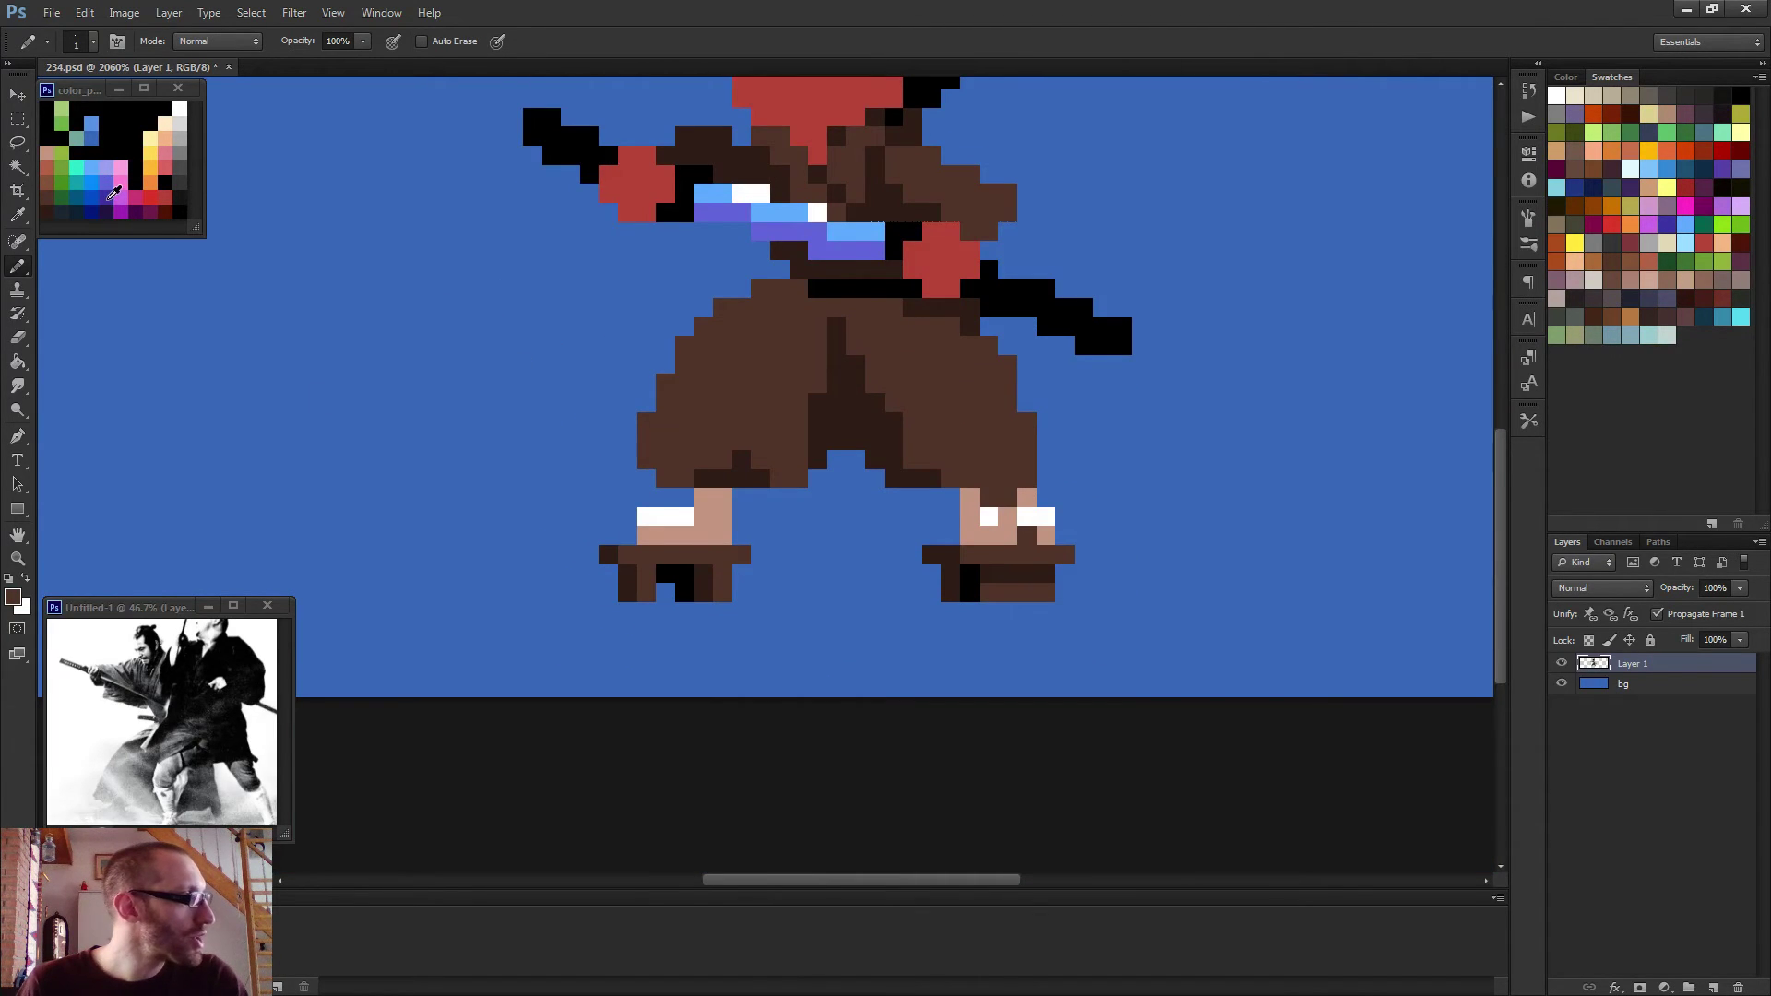
# Draw the purple ground-shadow line under the feet, filling its gap and left end.
pyautogui.moveTo(608, 593); pyautogui.dragTo(472, 593)
pyautogui.moveTo(657, 594); pyautogui.dragTo(1169, 583)
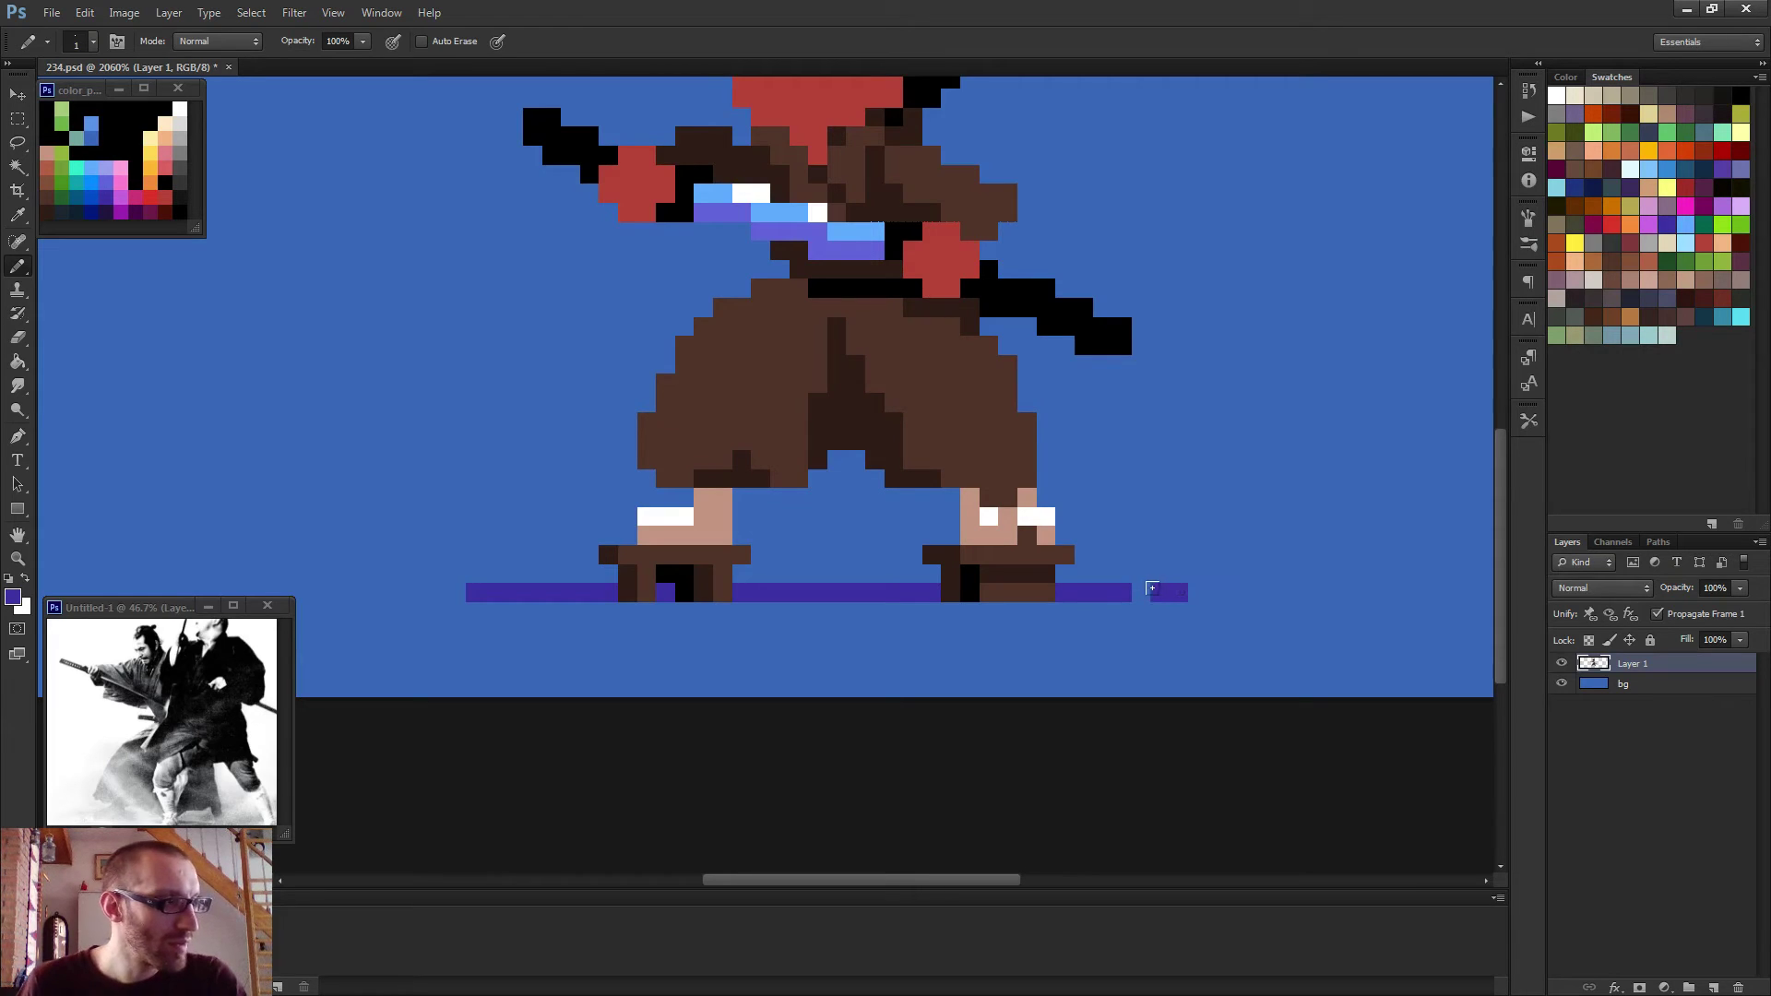
pyautogui.click(1141, 591)
pyautogui.click(429, 588)
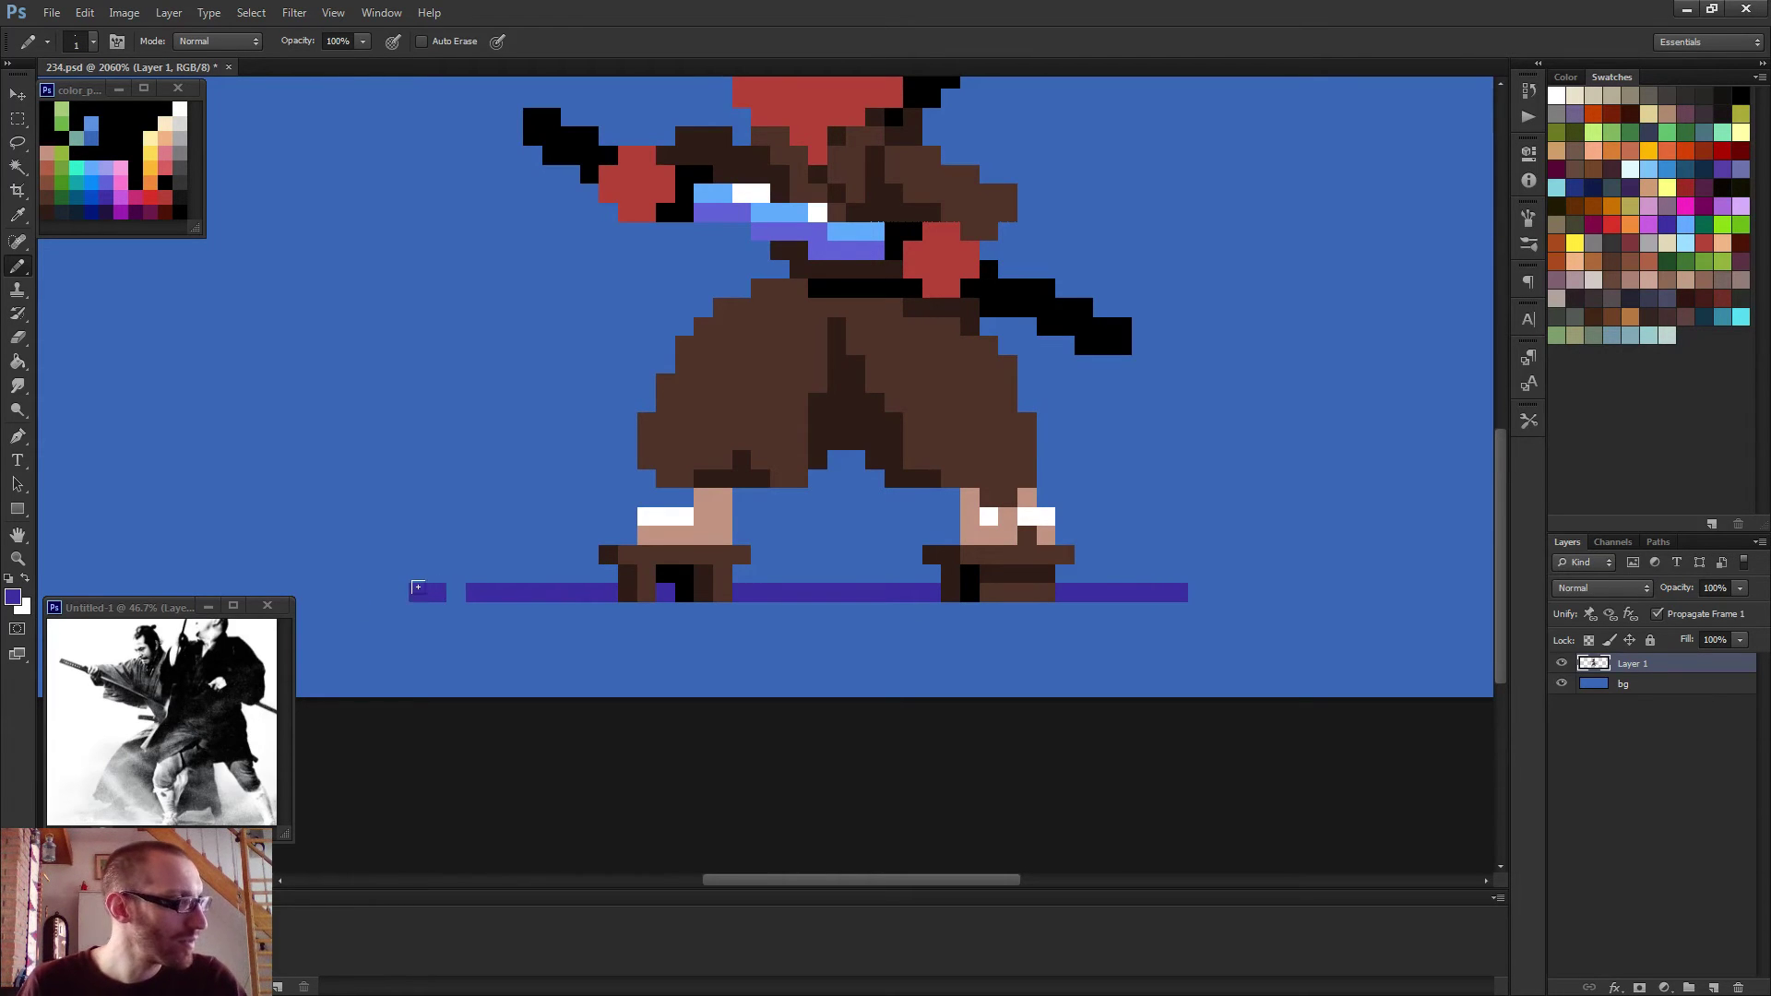
pyautogui.scroll(-6, 430, 586)
# Shift the left end of the shadow line one pixel to the right.
pyautogui.press('m')
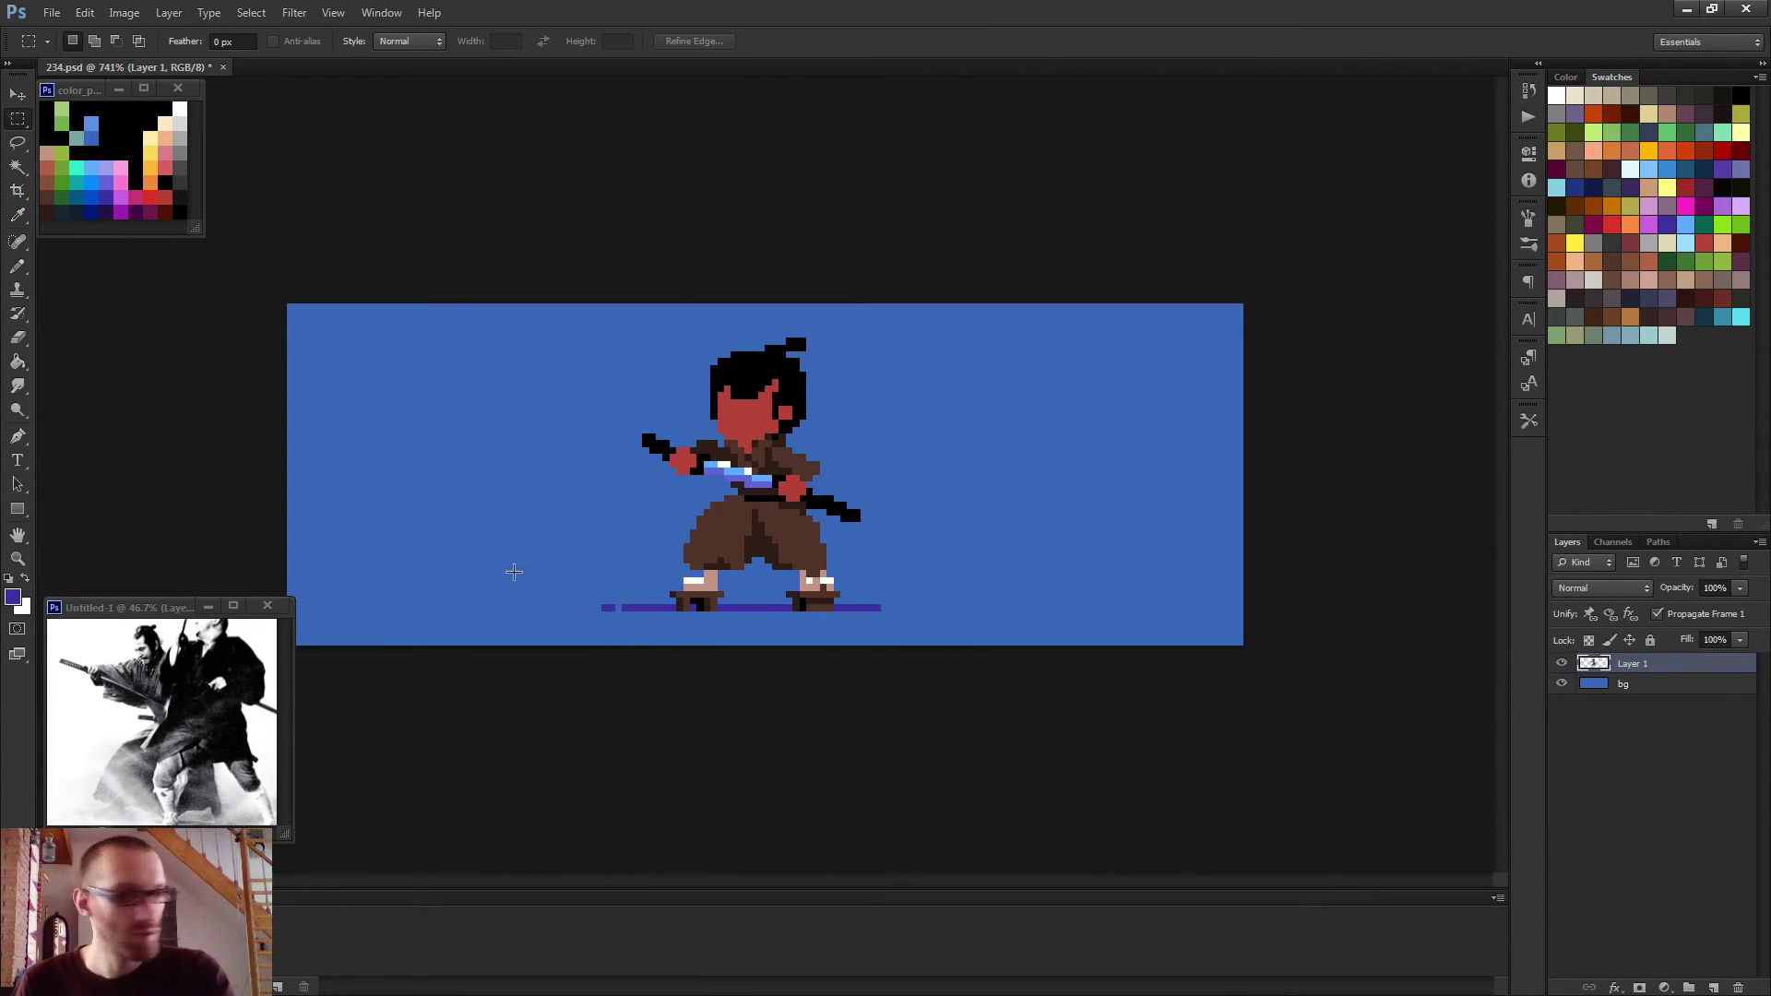
pyautogui.moveTo(520, 570)
pyautogui.mouseDown()
pyautogui.moveTo(633, 609)
pyautogui.moveTo(642, 644)
pyautogui.mouseUp()
pyautogui.press('v')
pyautogui.press('Right')
pyautogui.press('Right')
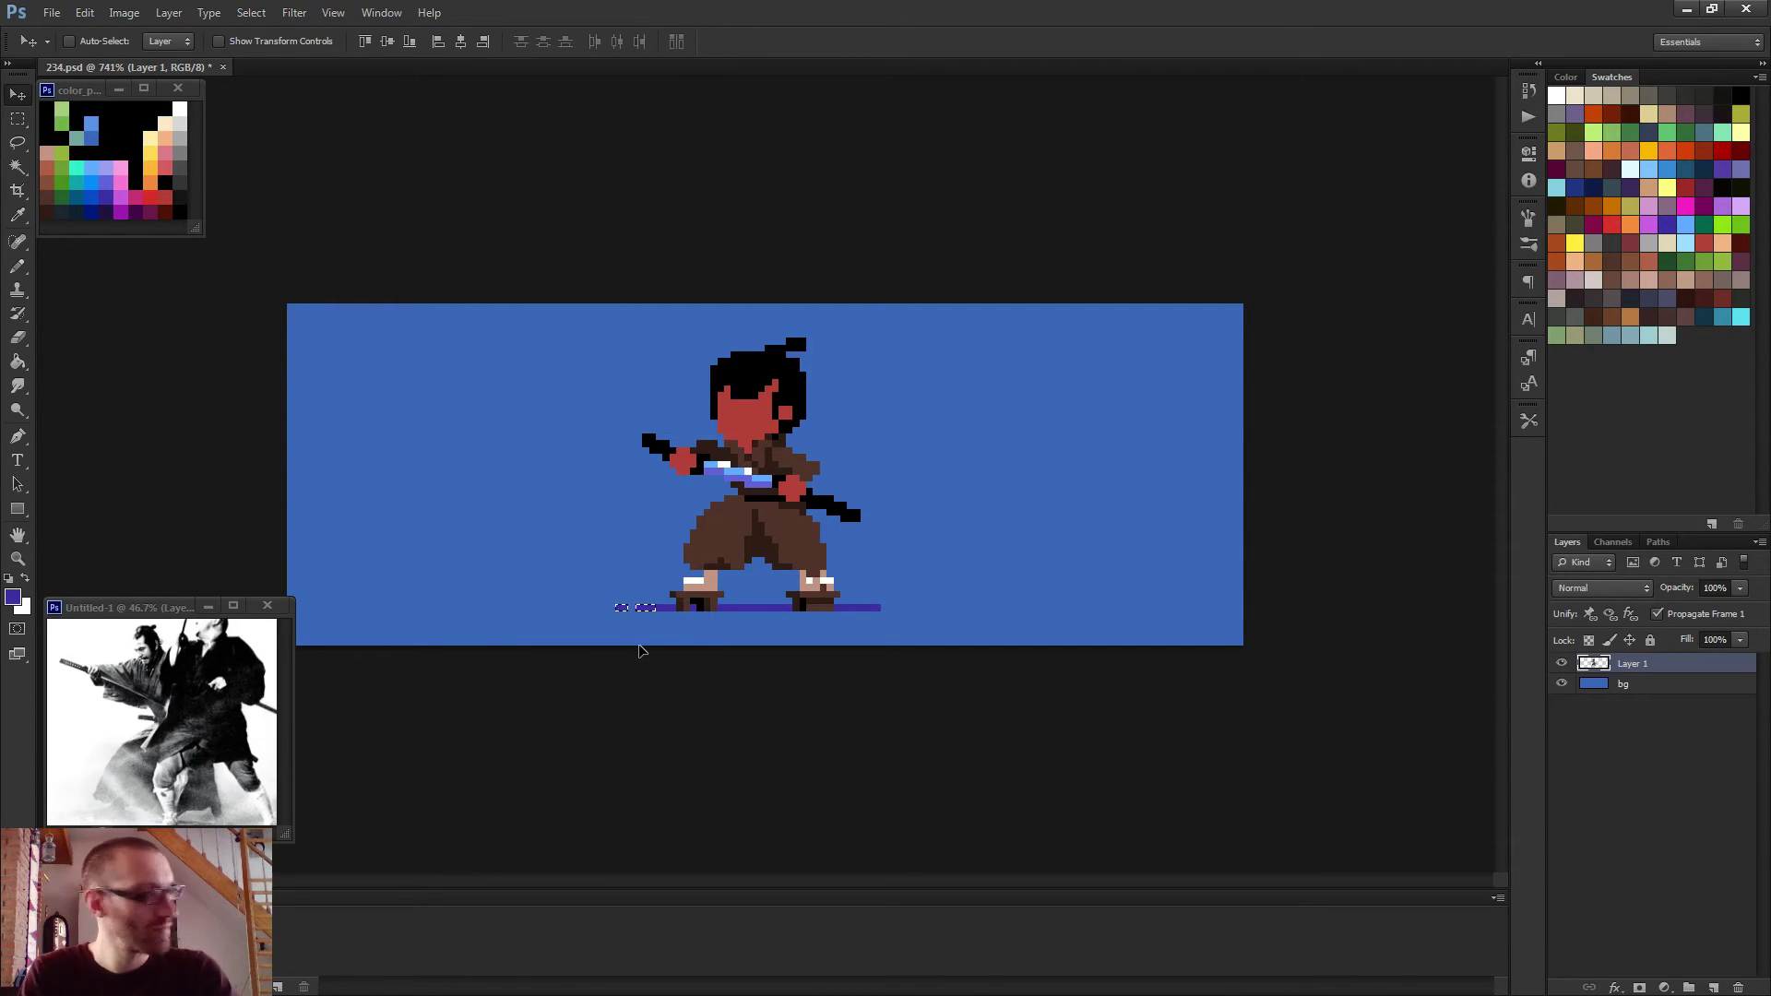
# Select and delete the right tip of the ground line, then deselect.
pyautogui.press('m')
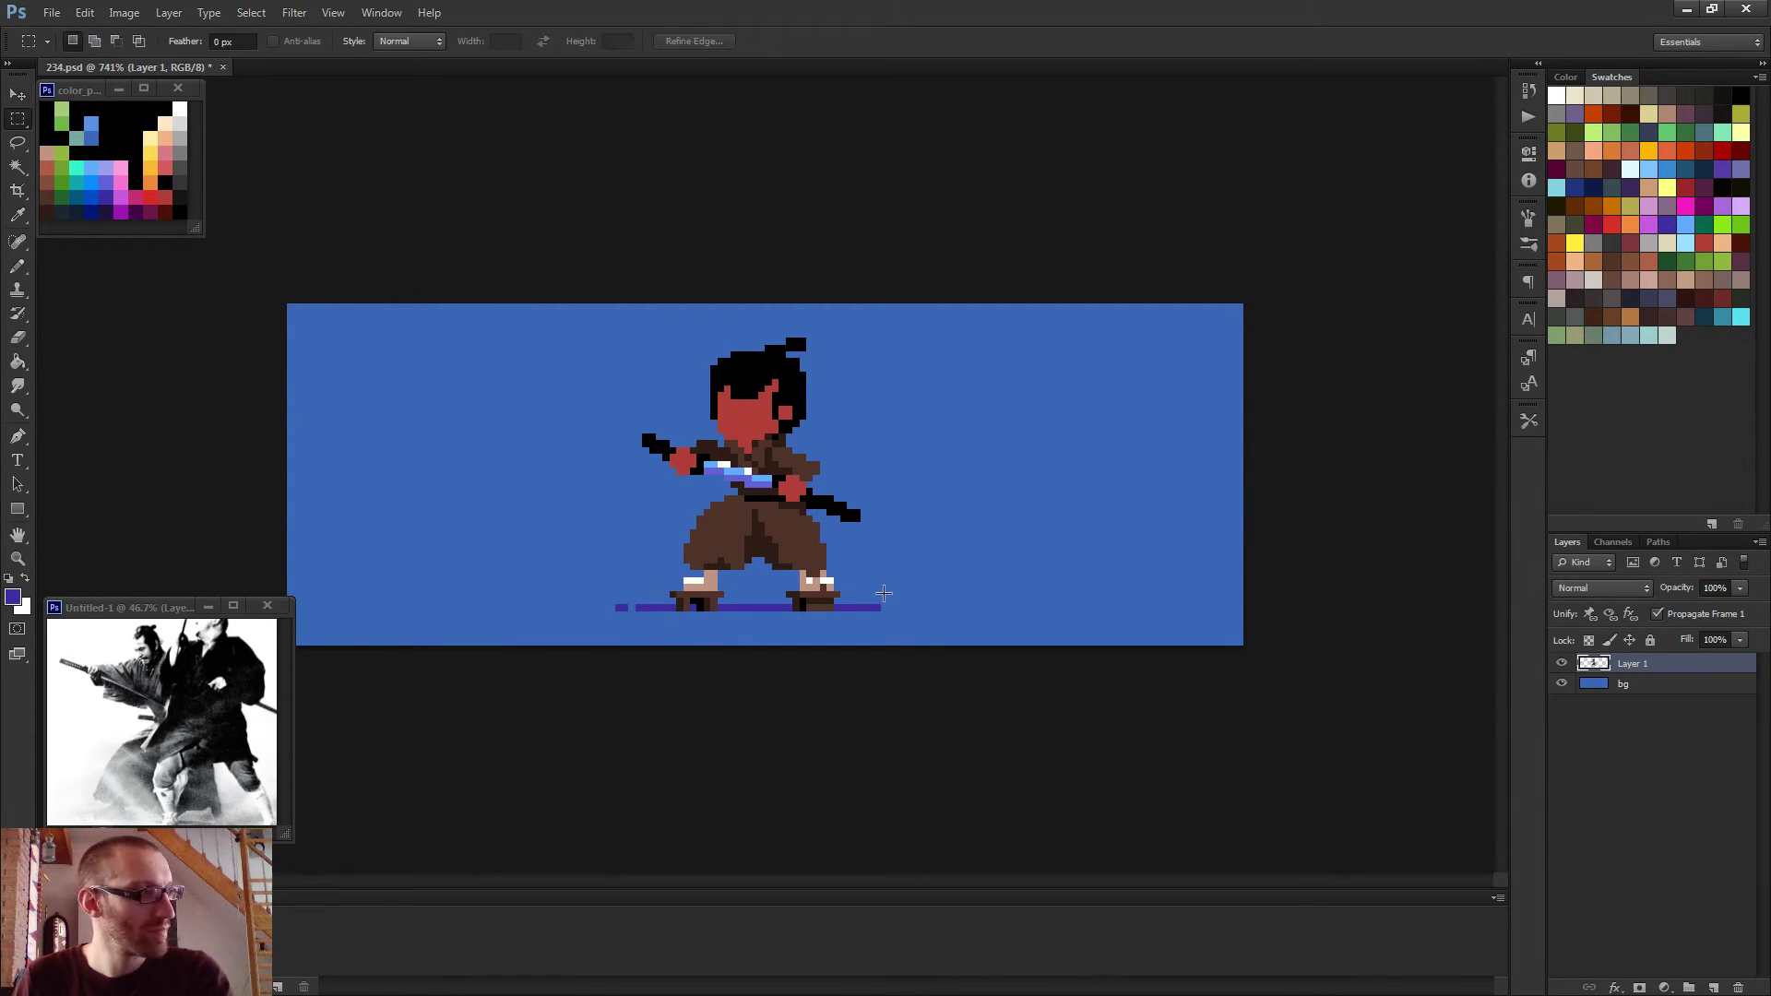
pyautogui.moveTo(901, 598); pyautogui.dragTo(872, 629)
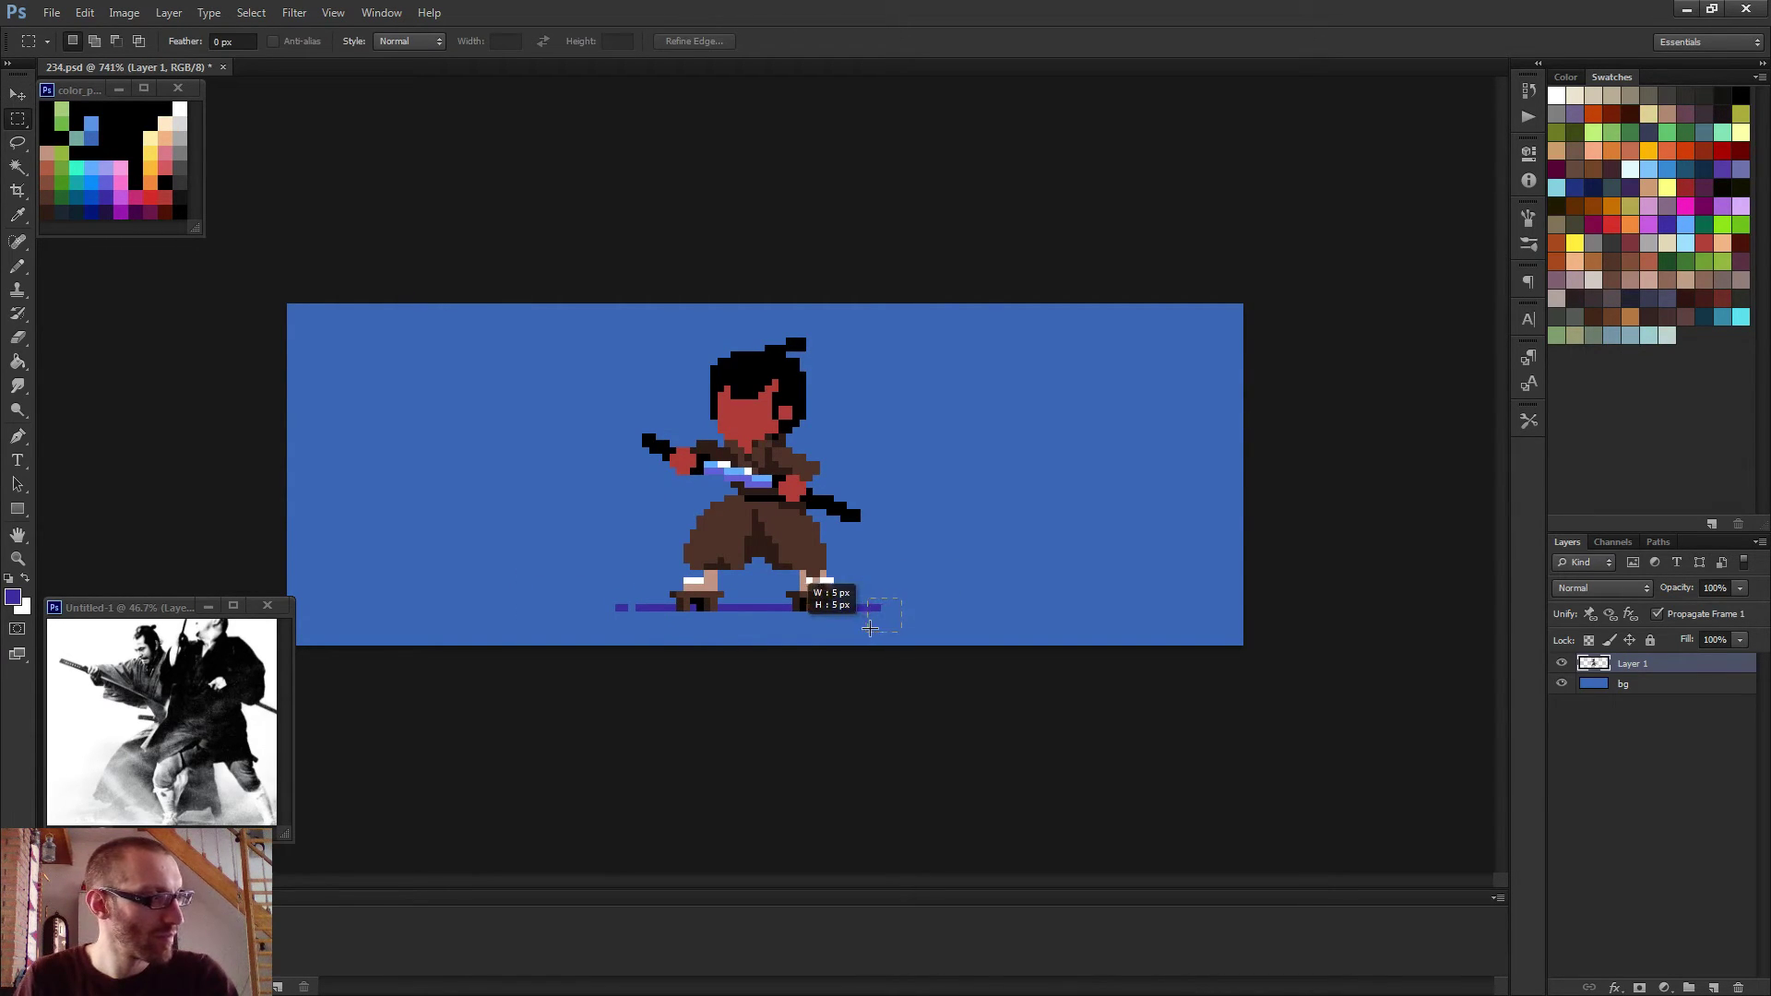
pyautogui.moveTo(870, 628); pyautogui.dragTo(866, 631)
pyautogui.press('Delete')
pyautogui.hotkey('ctrl', 'd')
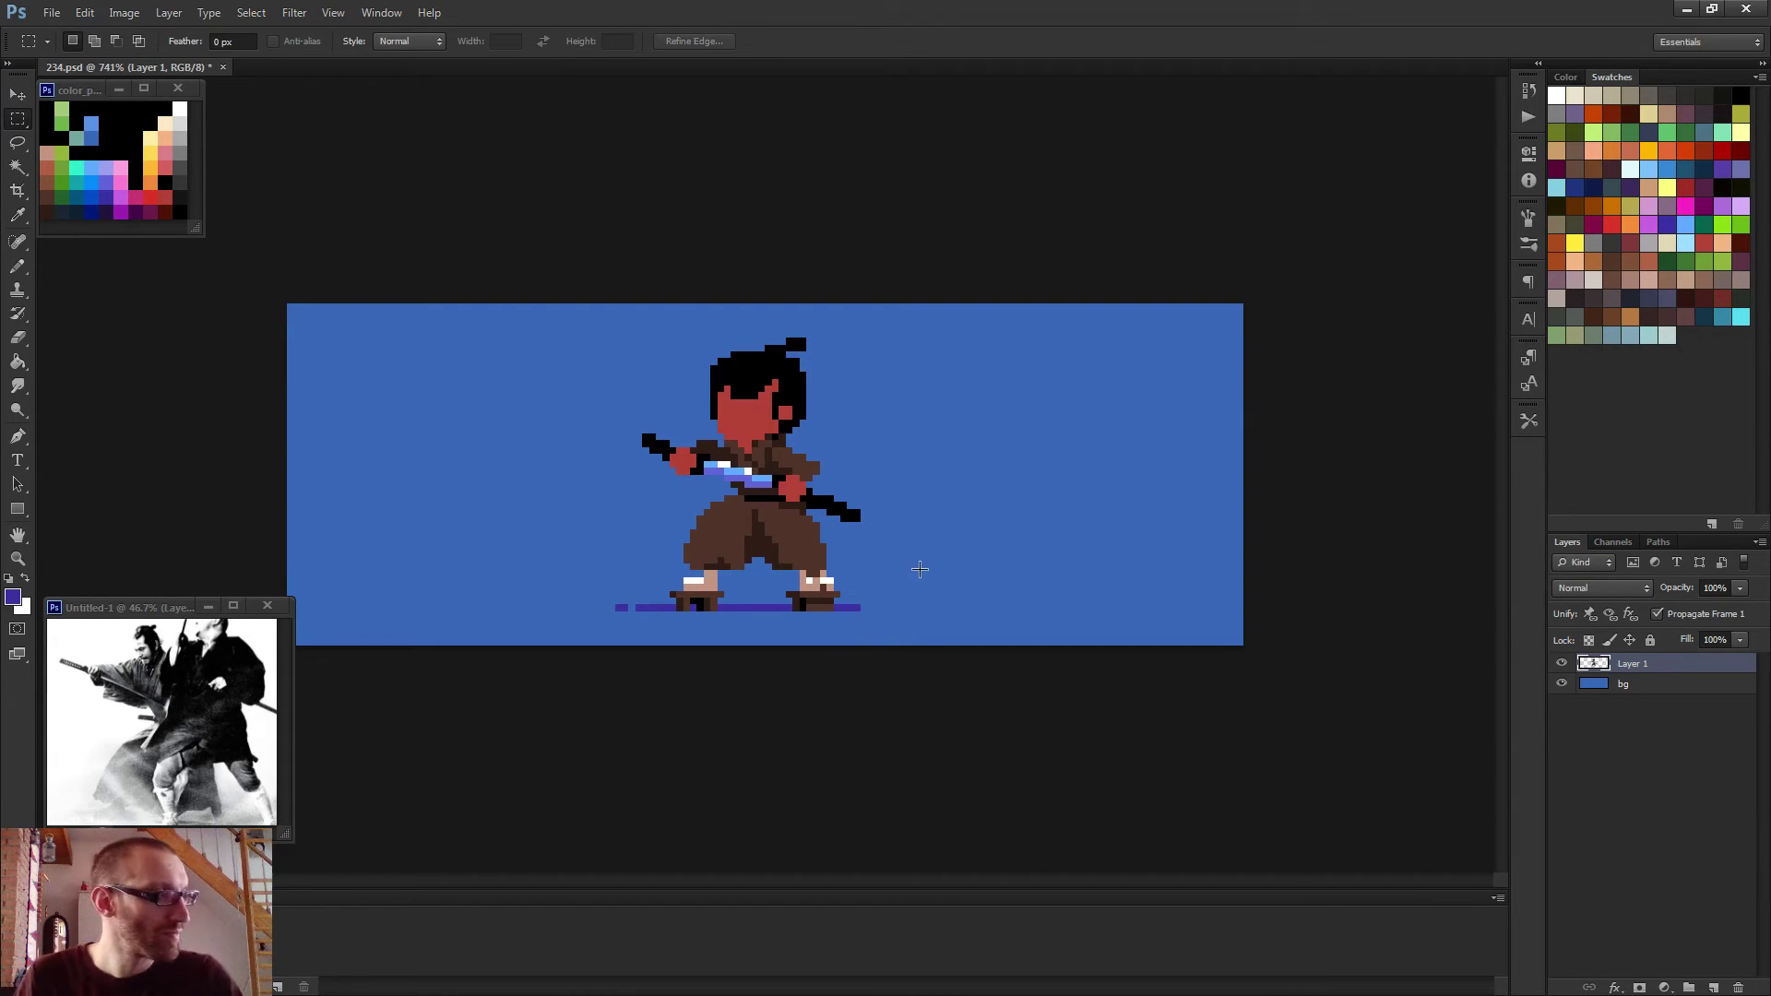
# Add one pixel back to the end of the ground shadow line.
pyautogui.press('b')
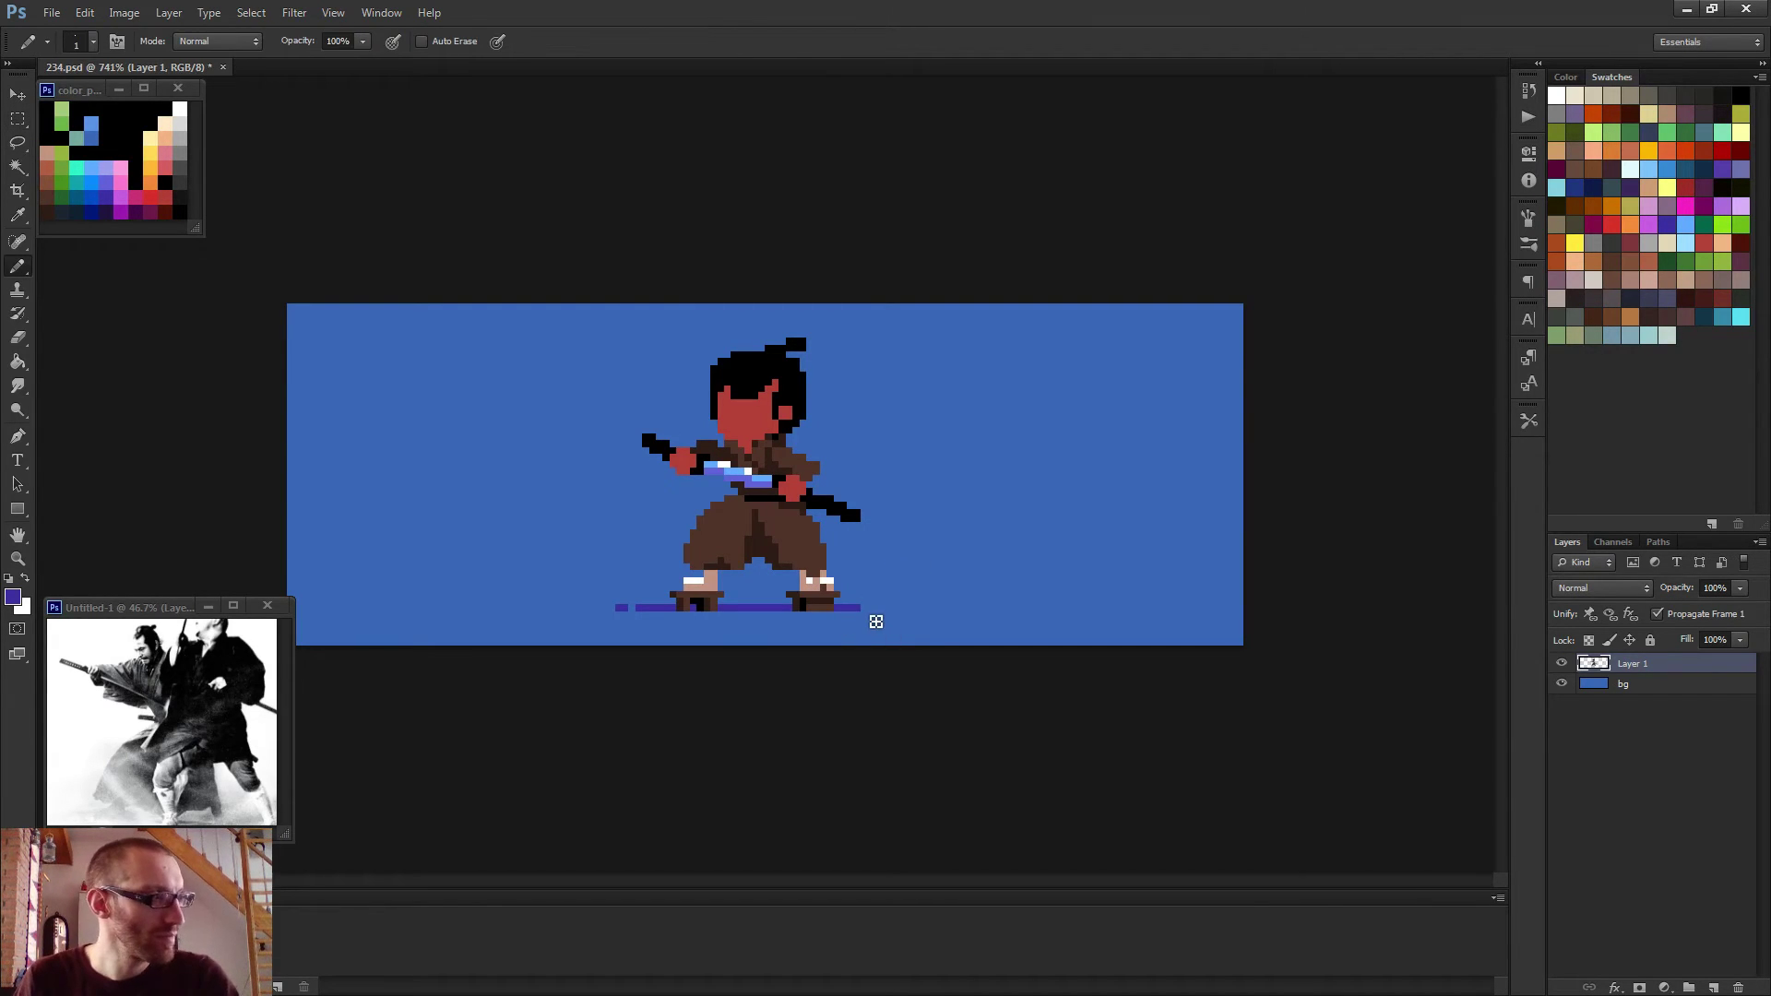
pyautogui.click(866, 608)
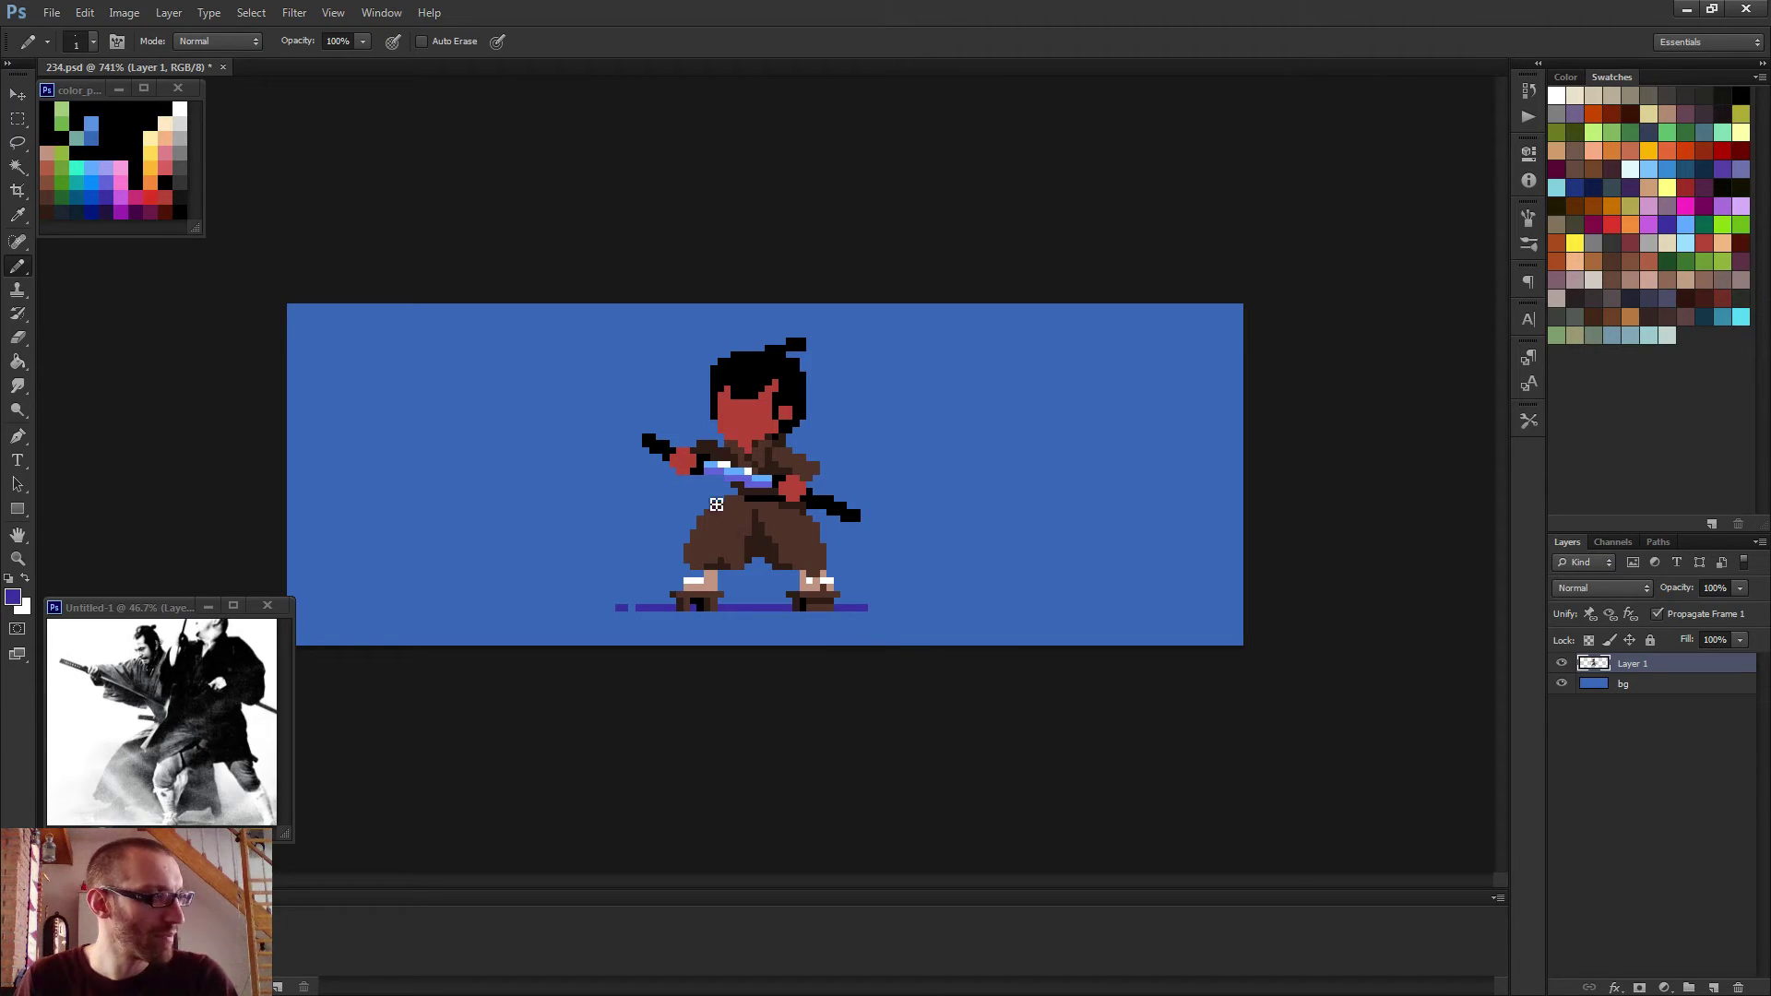
pyautogui.scroll(5, 725, 387)
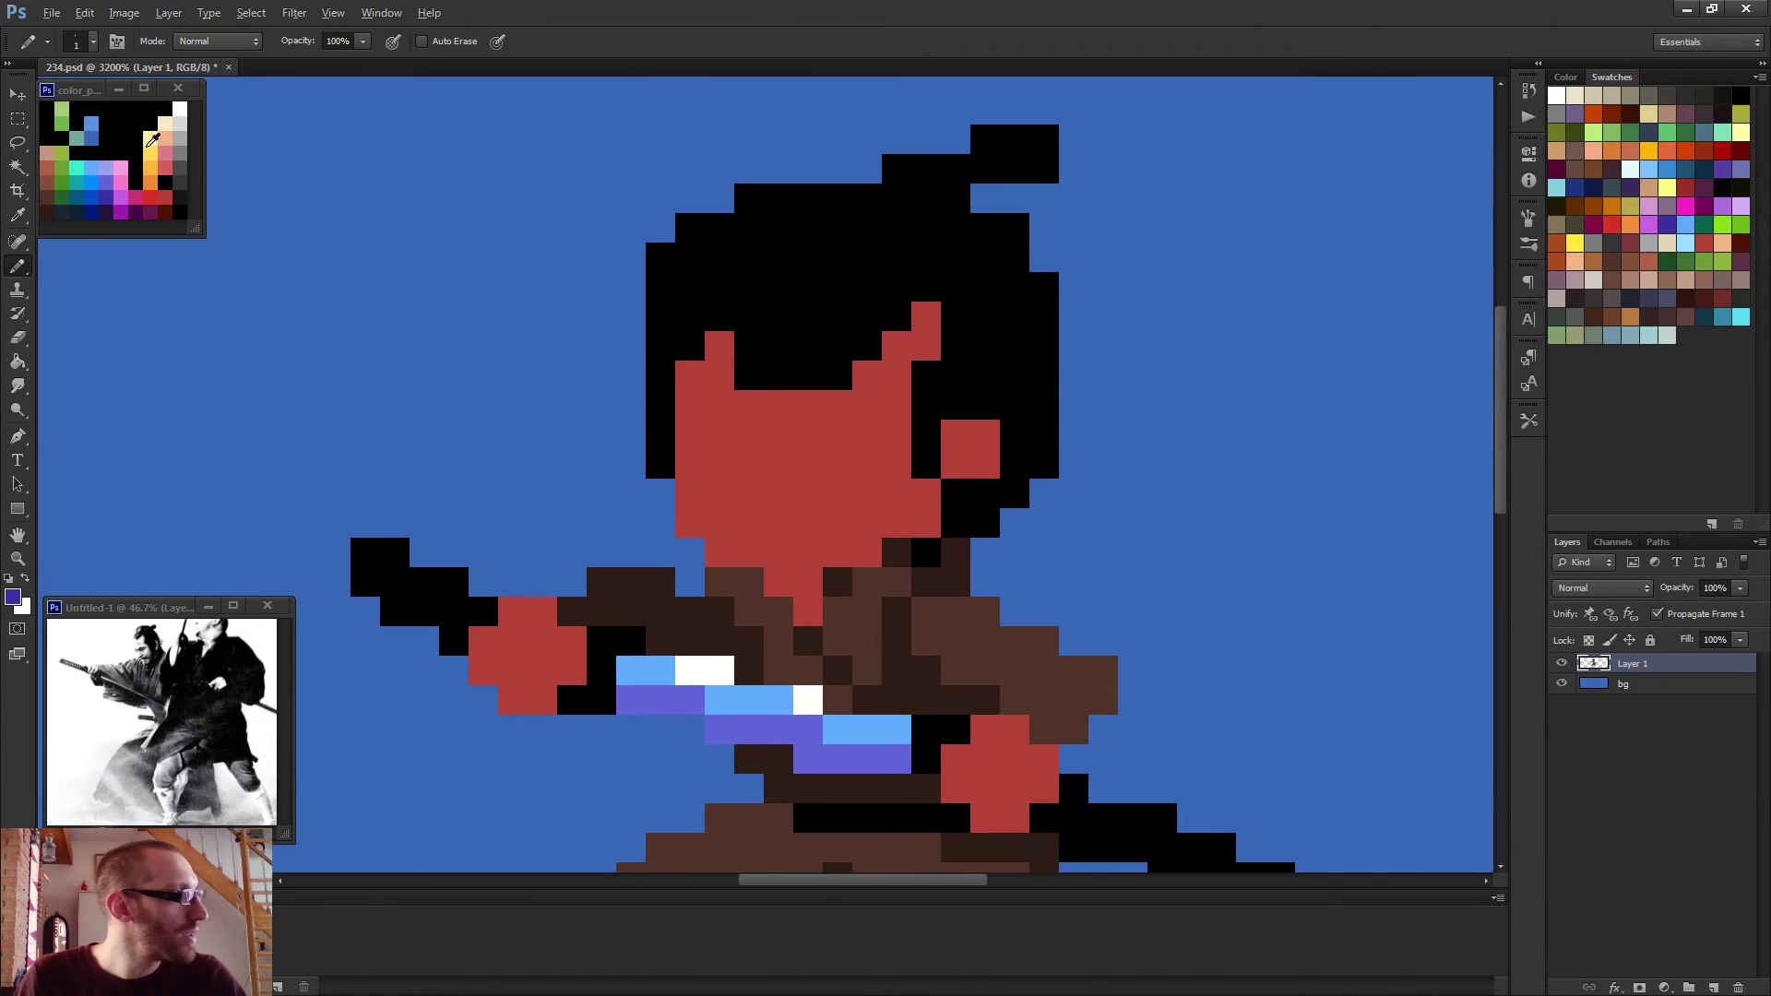
# Paint the face and ear pixels peach, keeping the face's bottom-right corner red.
pyautogui.keyDown('alt'); pyautogui.click(170, 141); pyautogui.keyUp('alt')
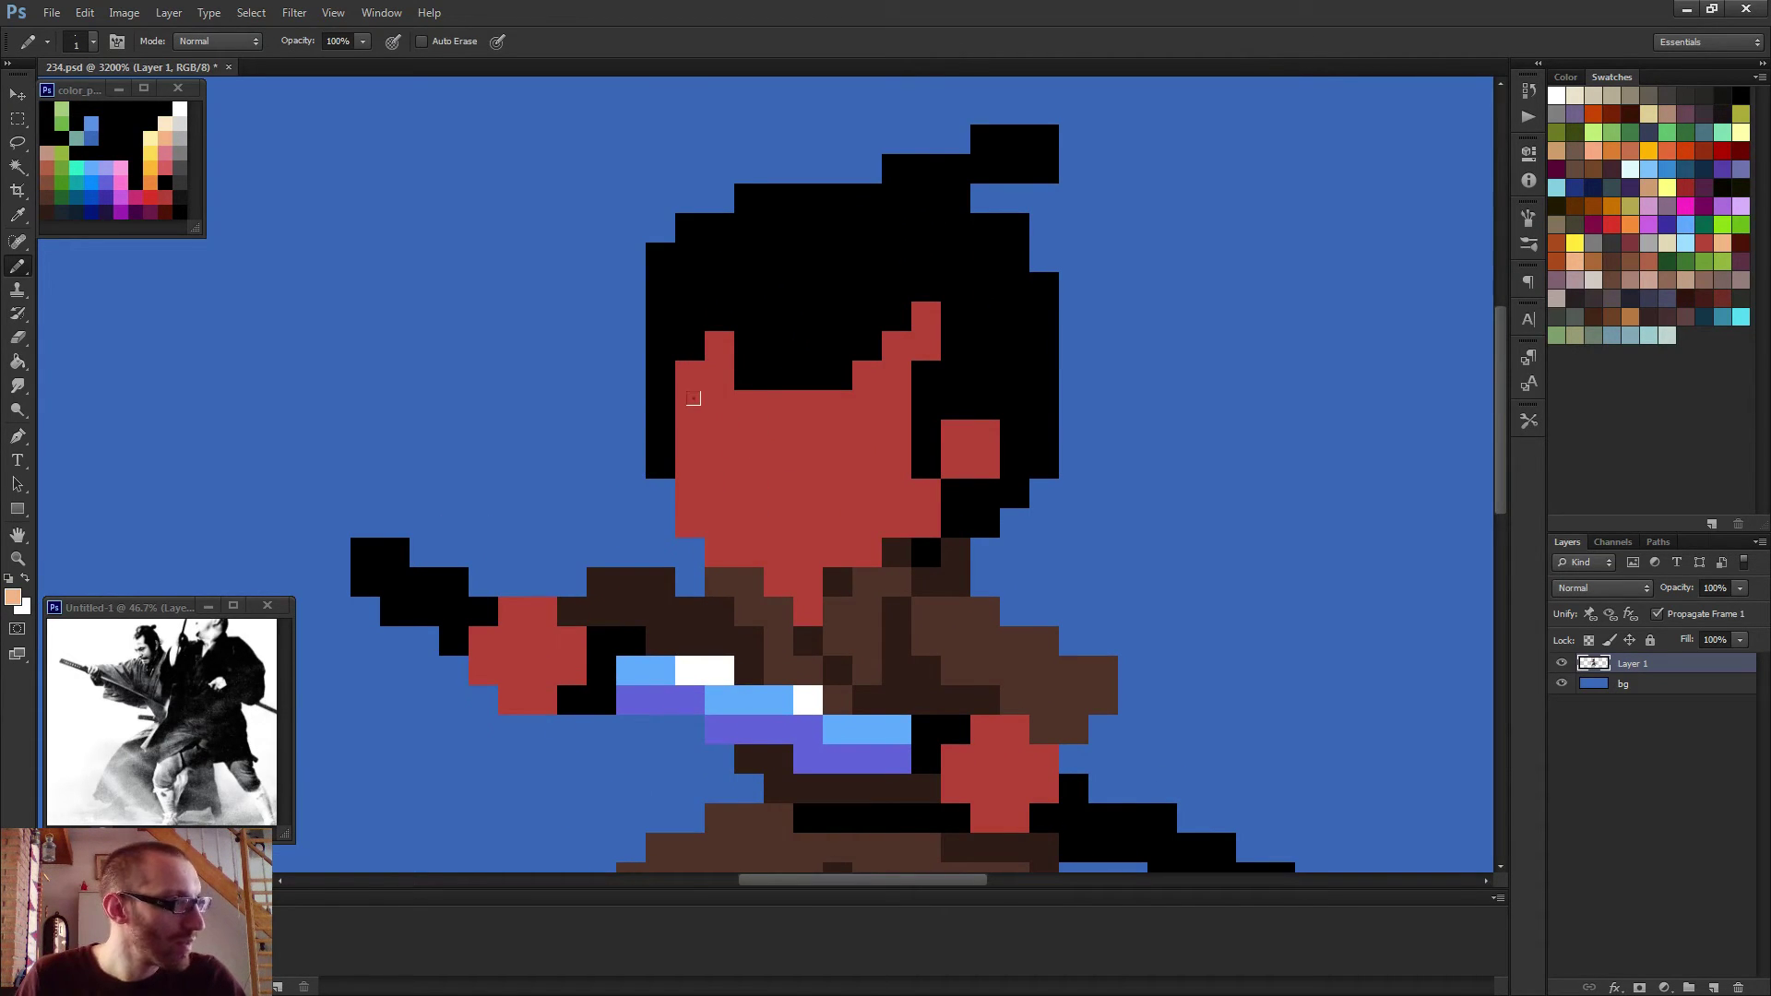
pyautogui.moveTo(709, 426)
pyautogui.mouseDown()
pyautogui.moveTo(708, 526)
pyautogui.moveTo(738, 504)
pyautogui.moveTo(835, 498)
pyautogui.mouseUp()
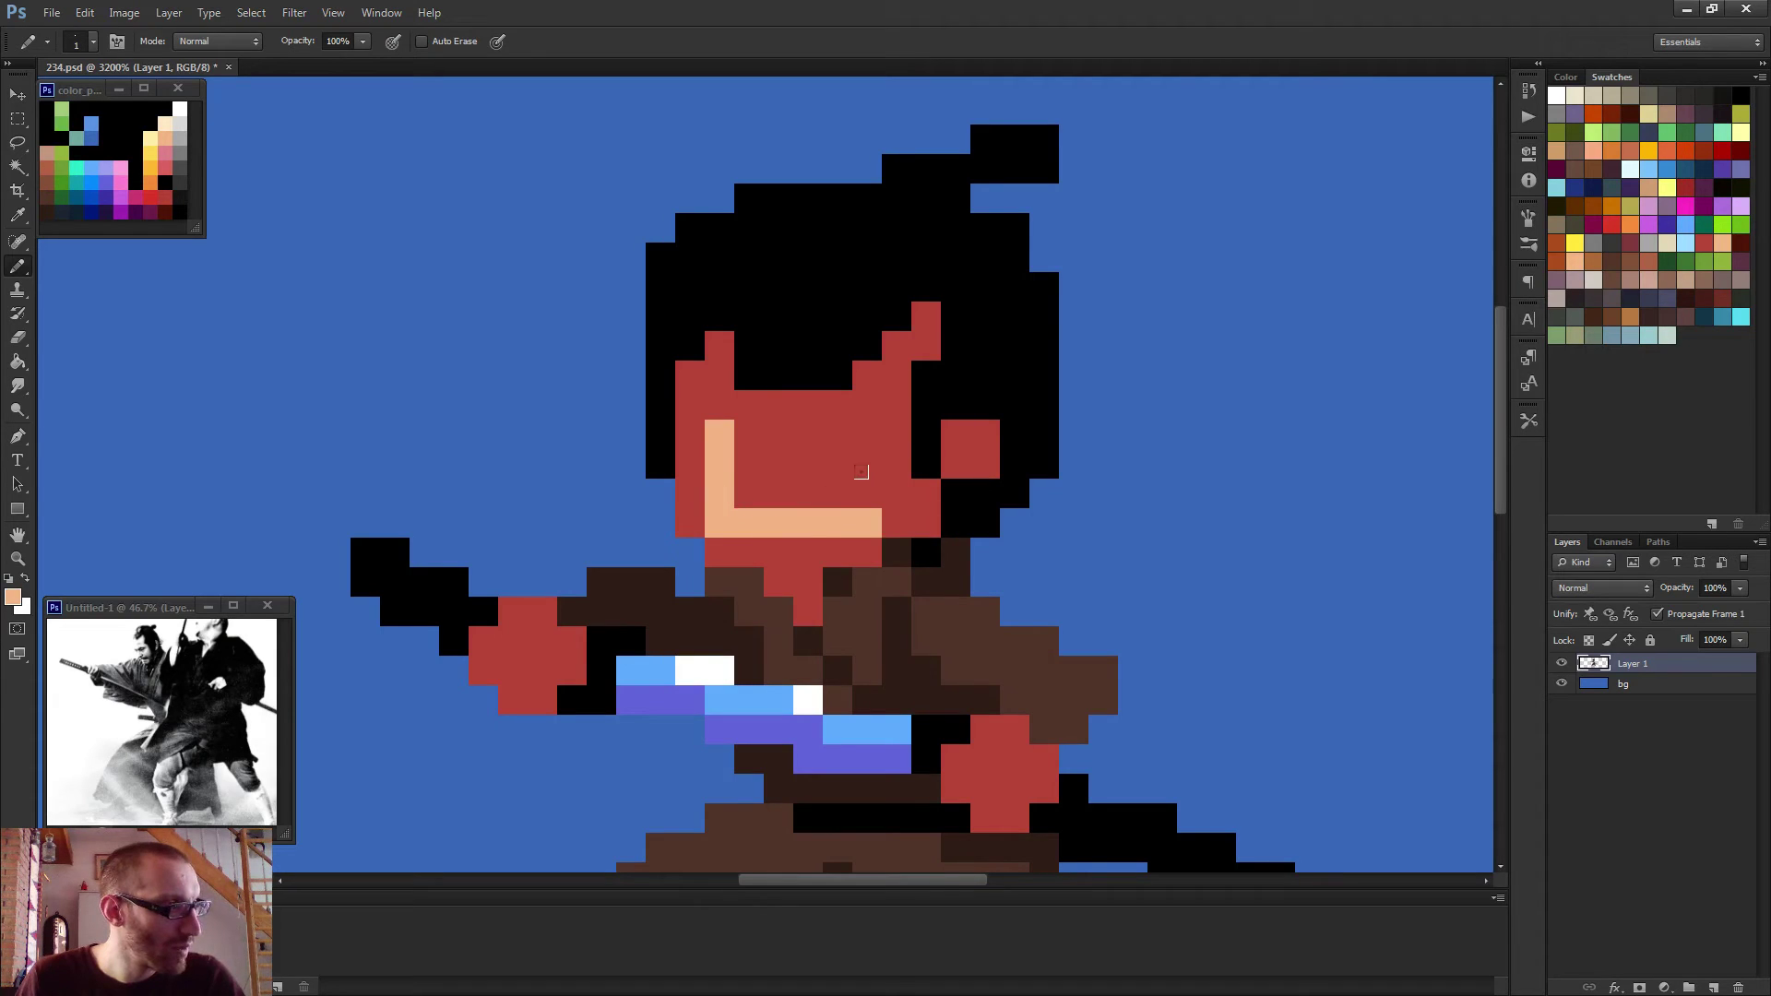
pyautogui.keyDown('alt'); pyautogui.click(861, 472); pyautogui.keyUp('alt')
pyautogui.click(868, 522)
pyautogui.keyDown('alt'); pyautogui.click(838, 509); pyautogui.keyUp('alt')
pyautogui.click(868, 493)
pyautogui.keyDown('alt'); pyautogui.click(872, 463); pyautogui.keyUp('alt')
pyautogui.keyDown('alt'); pyautogui.click(867, 492); pyautogui.keyUp('alt')
pyautogui.moveTo(867, 478)
pyautogui.mouseDown()
pyautogui.moveTo(867, 405)
pyautogui.moveTo(749, 434)
pyautogui.mouseUp()
pyautogui.moveTo(778, 493)
pyautogui.mouseDown()
pyautogui.moveTo(749, 463)
pyautogui.moveTo(779, 447)
pyautogui.moveTo(837, 493)
pyautogui.mouseUp()
pyautogui.click(719, 406)
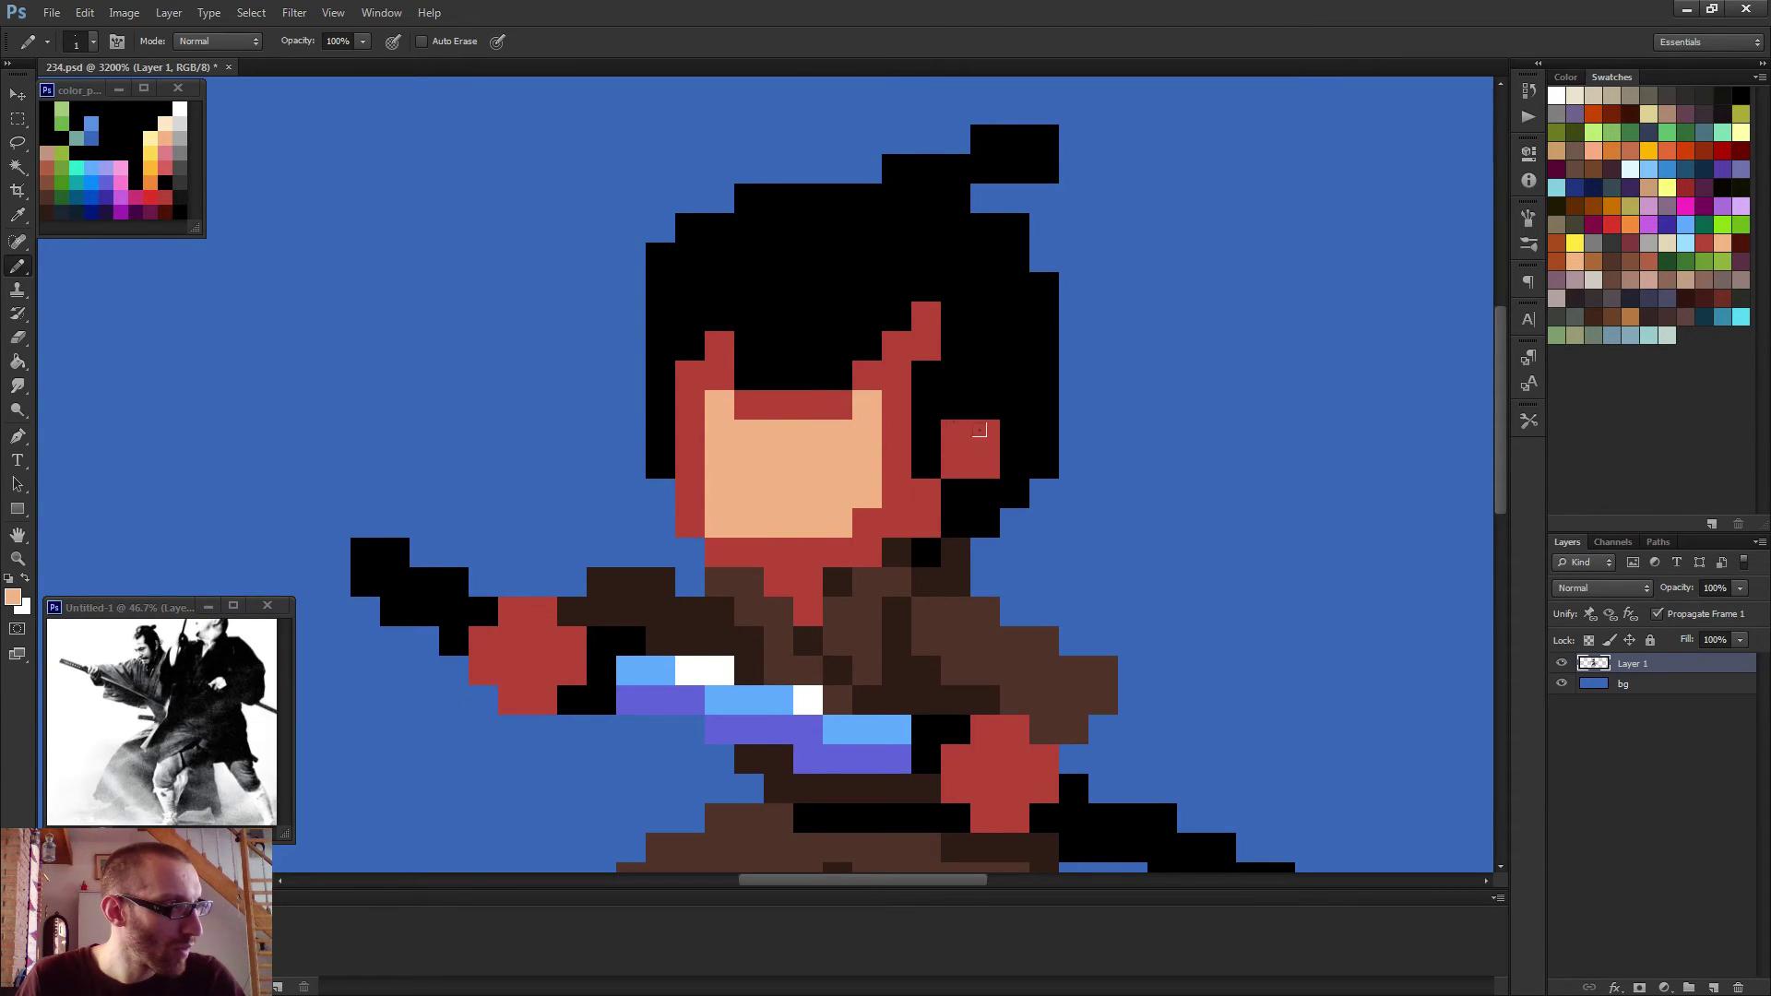
pyautogui.click(954, 426)
pyautogui.moveTo(985, 434); pyautogui.dragTo(985, 464)
# Extend the chin with peach over the red row and widen the face's right edge.
pyautogui.scroll(-5, 706, 467)
pyautogui.scroll(4, 770, 480)
pyautogui.keyDown('alt'); pyautogui.click(793, 383); pyautogui.keyUp('alt')
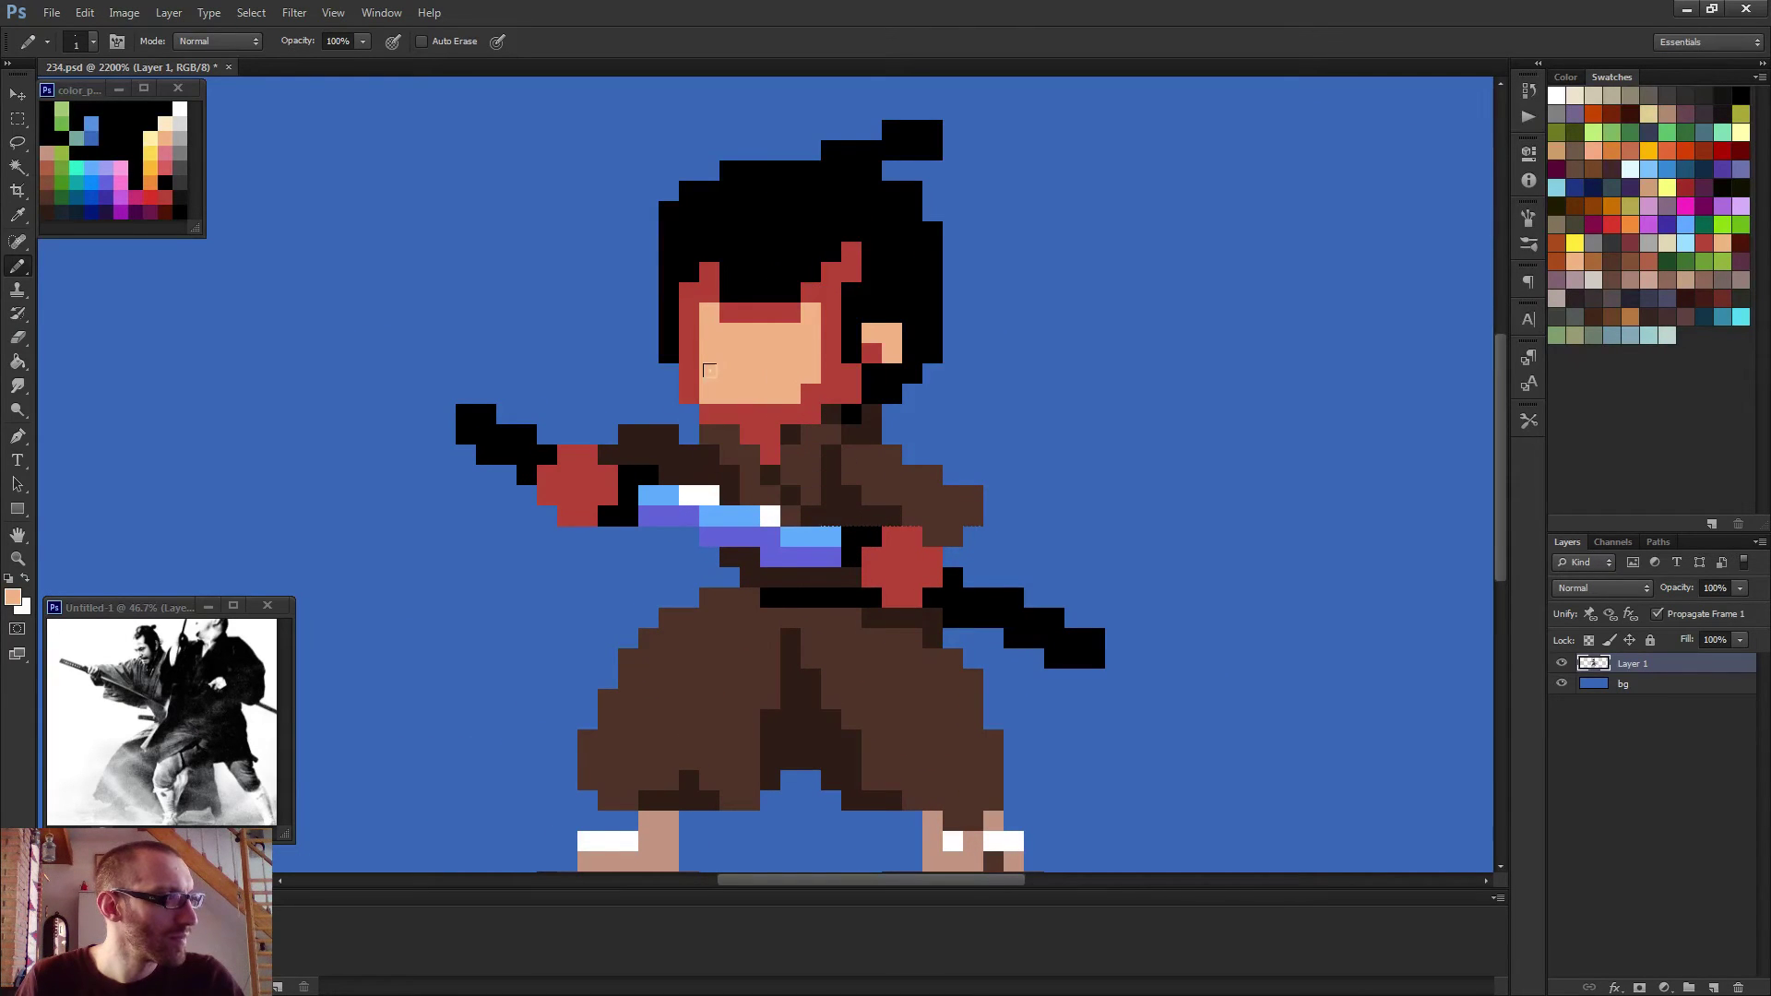
pyautogui.keyDown('alt'); pyautogui.click(741, 413); pyautogui.keyUp('alt')
pyautogui.click(709, 394)
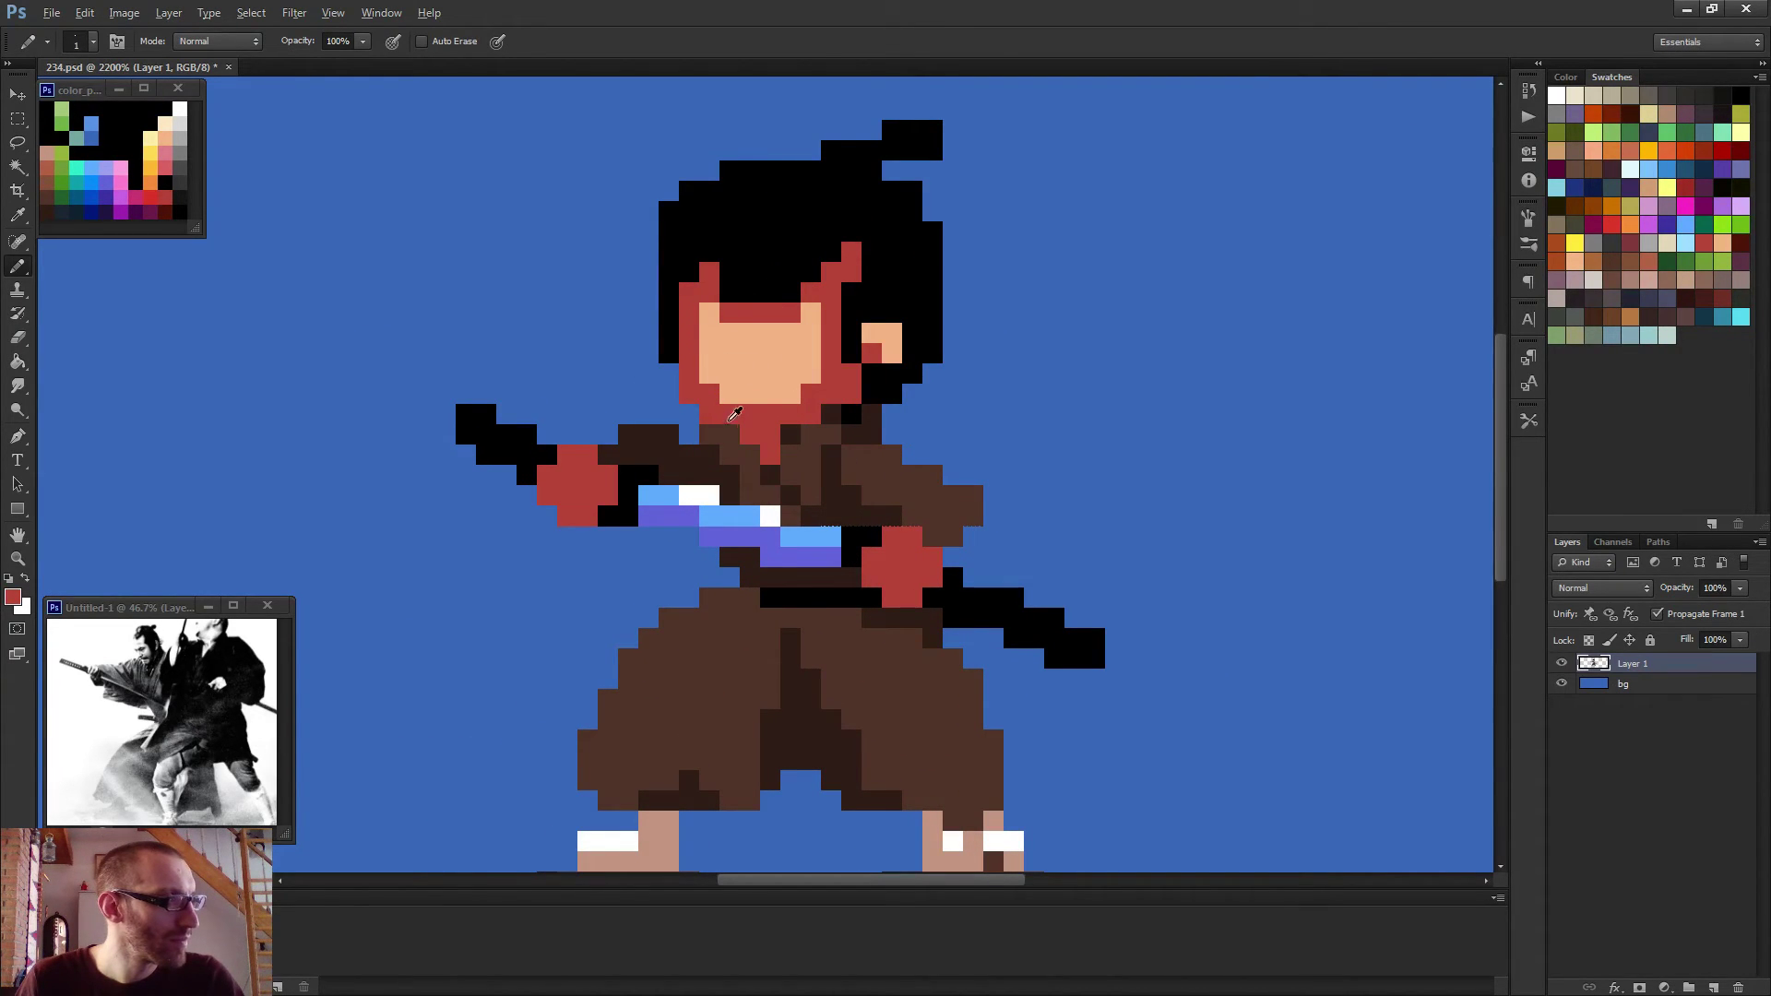
pyautogui.keyDown('alt'); pyautogui.click(733, 385); pyautogui.keyUp('alt')
pyautogui.click(705, 391)
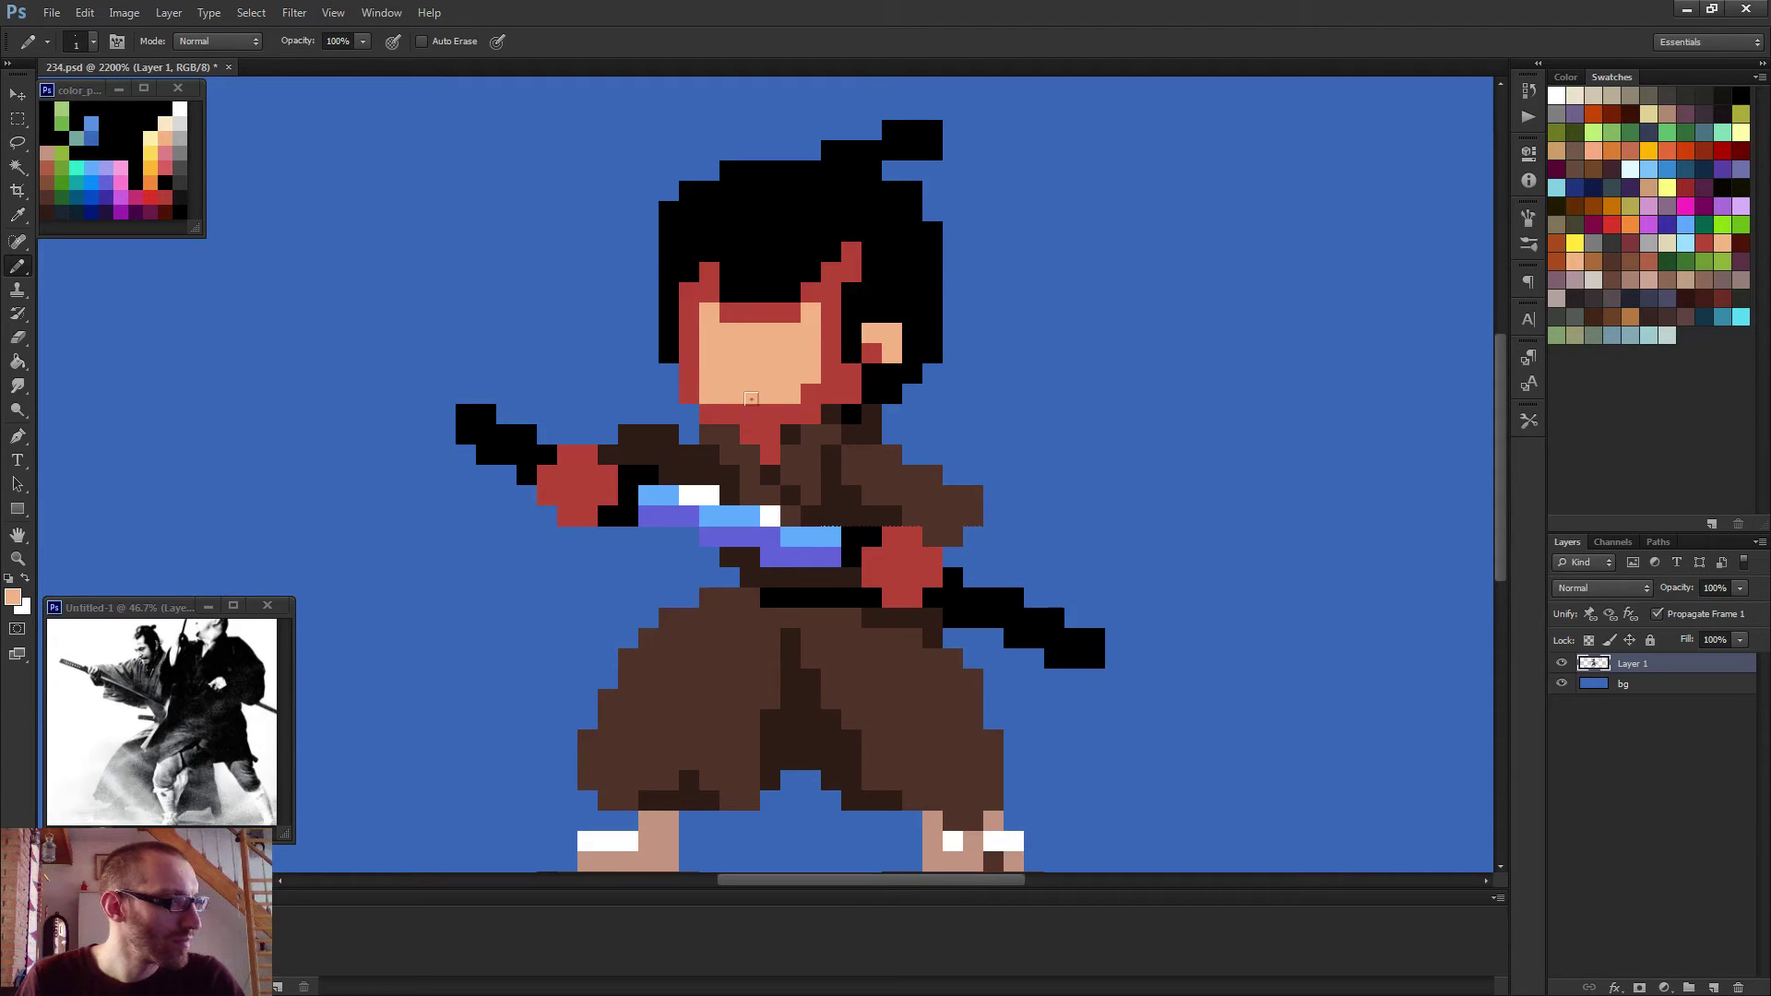
pyautogui.moveTo(709, 405); pyautogui.dragTo(792, 413)
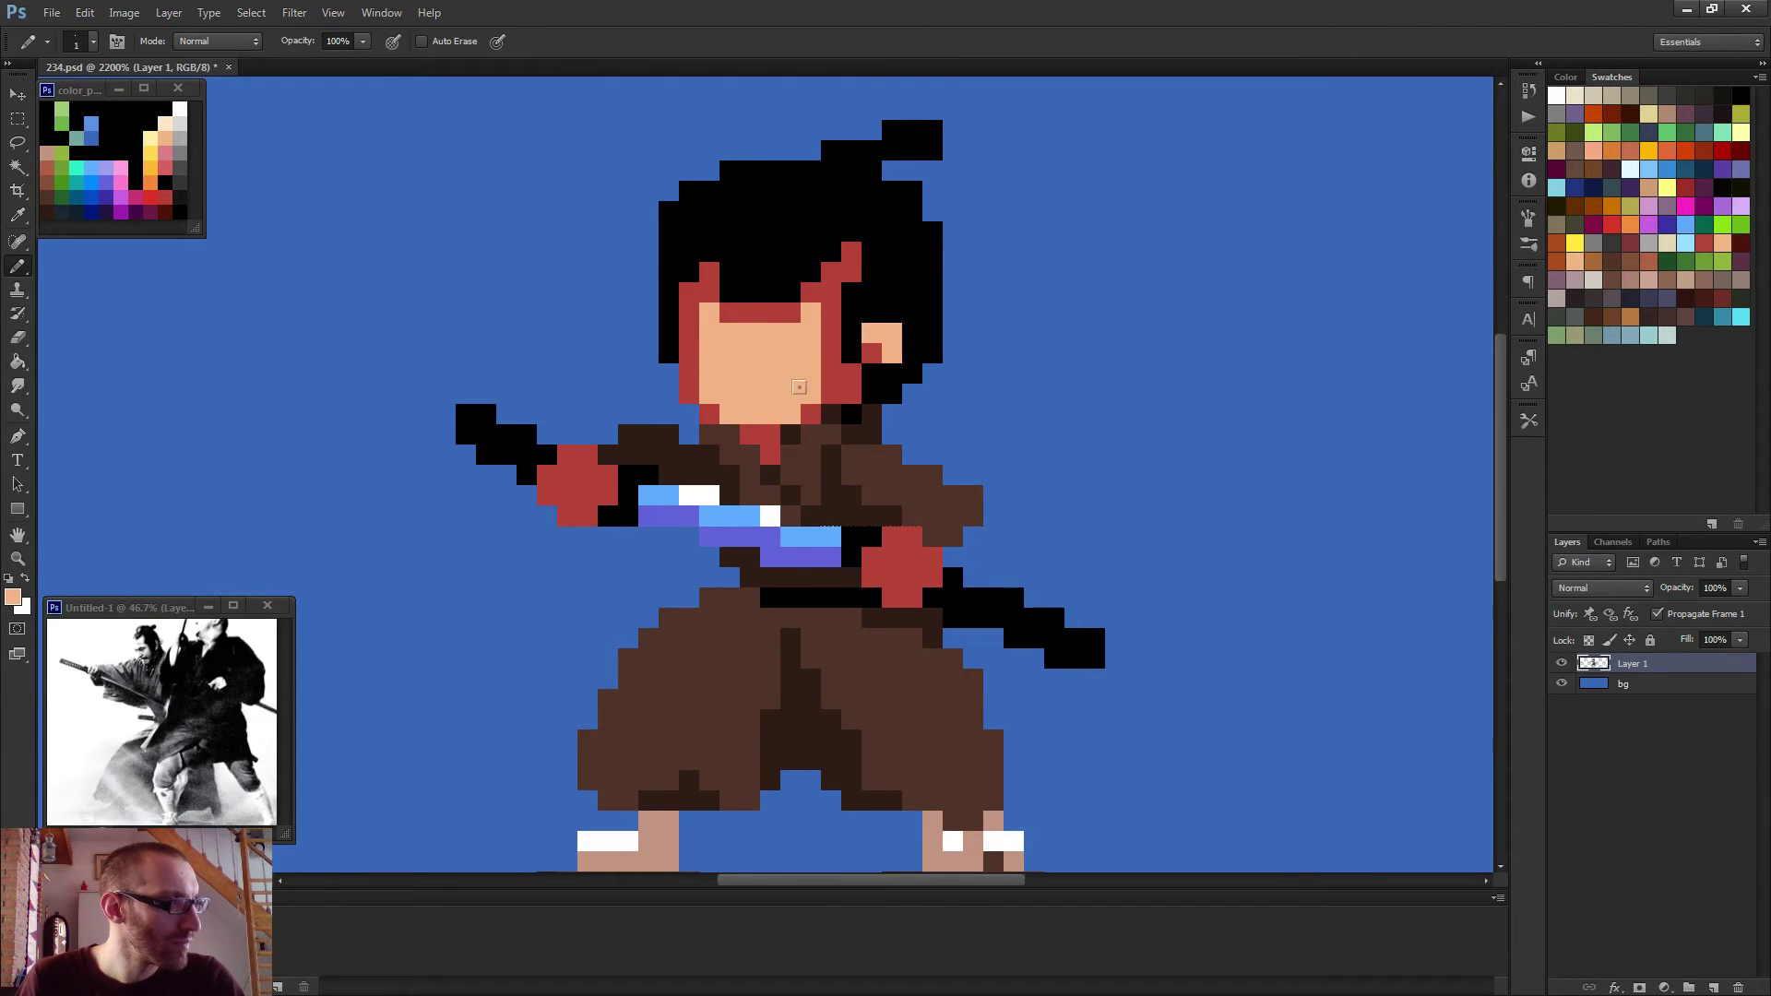
pyautogui.scroll(-6, 868, 338)
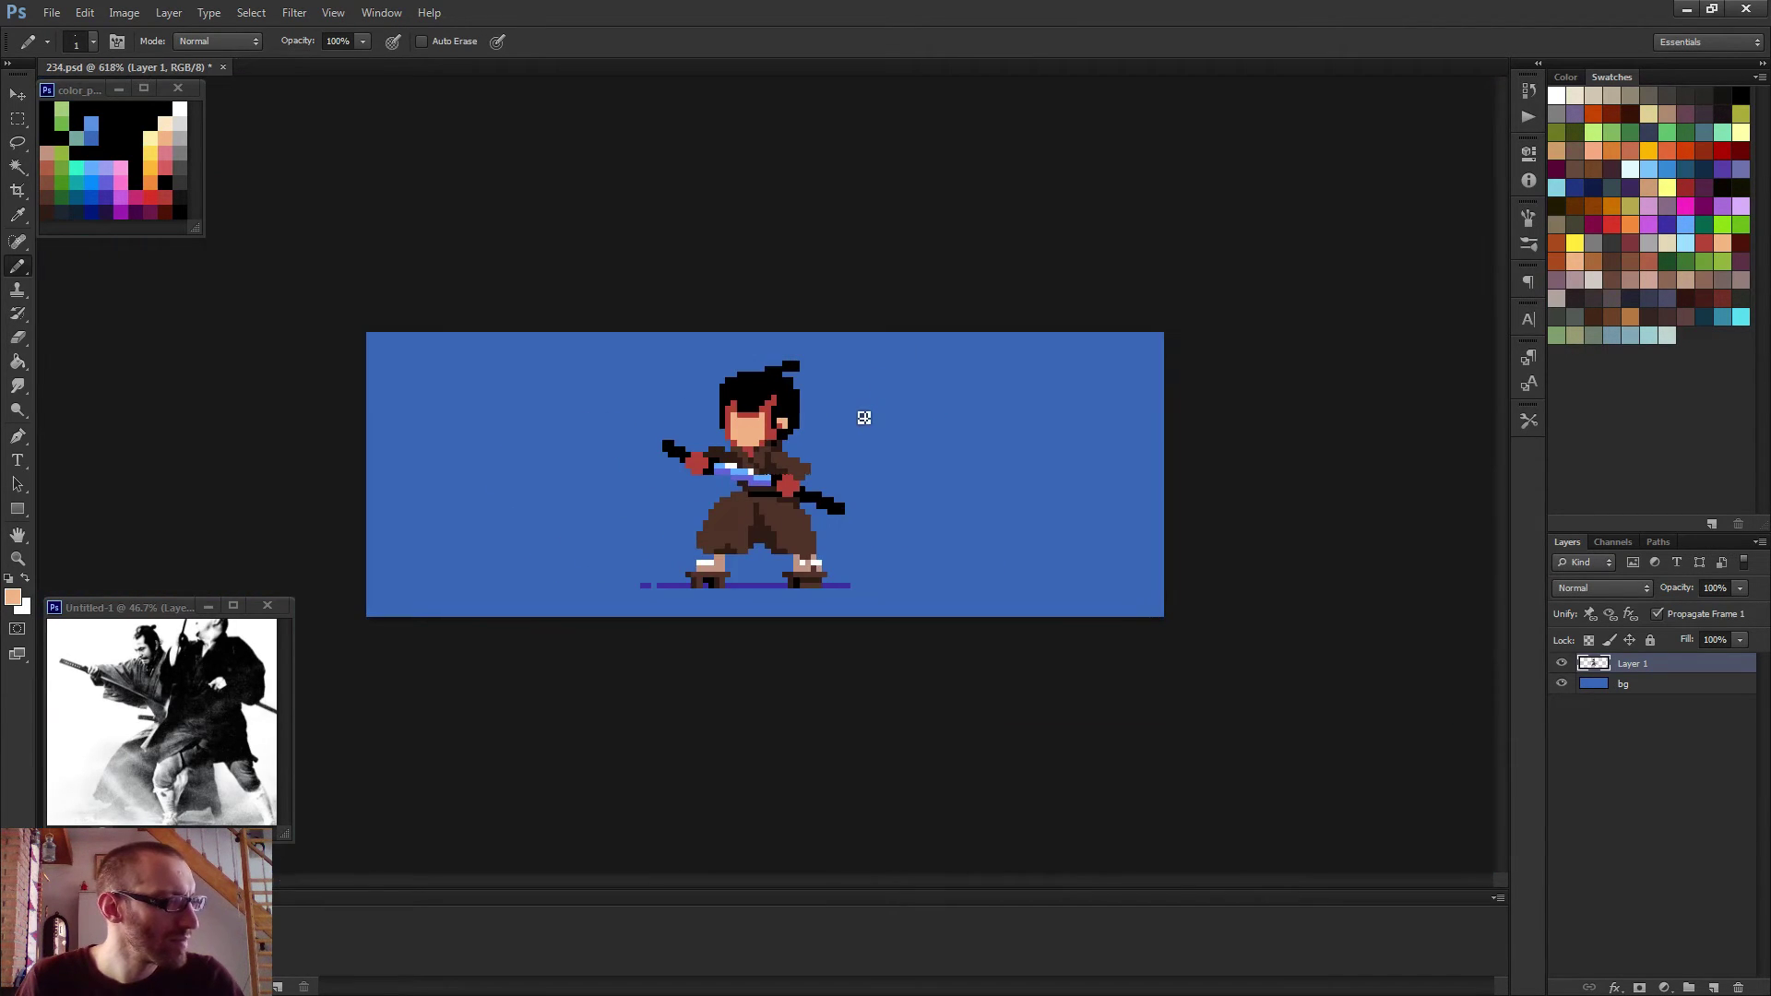
pyautogui.scroll(4, 791, 431)
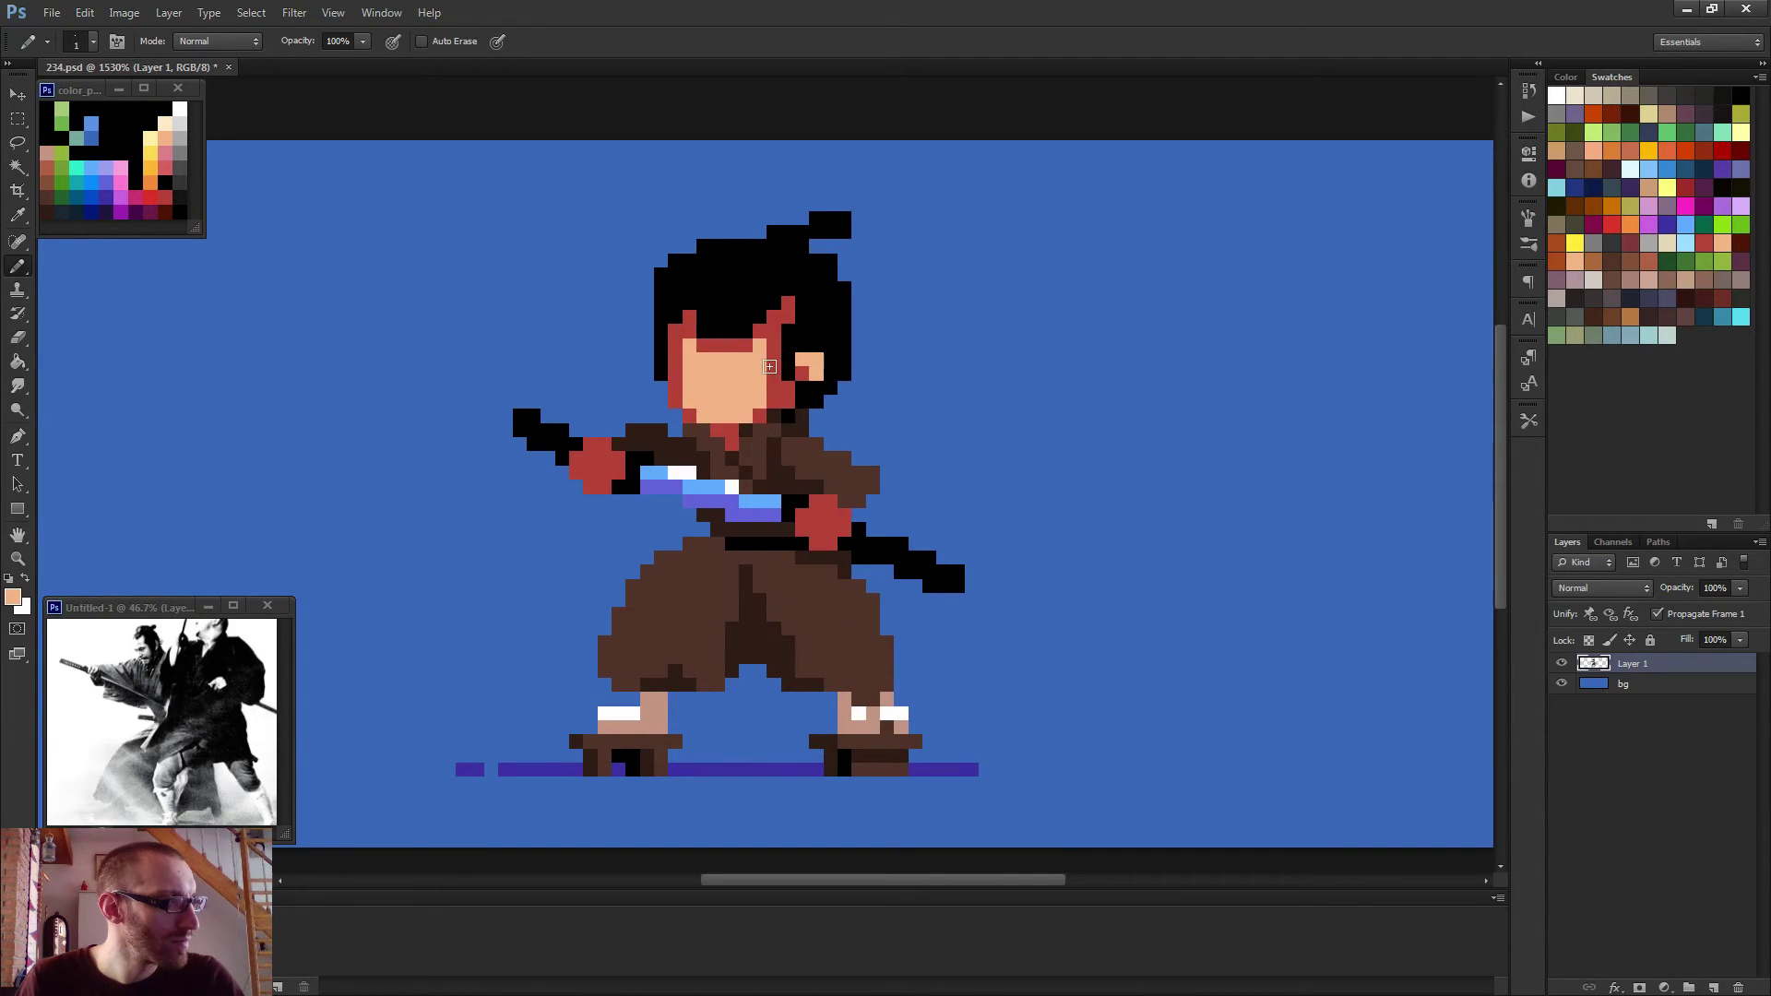
pyautogui.moveTo(773, 354); pyautogui.dragTo(777, 394)
pyautogui.scroll(-7, 781, 394)
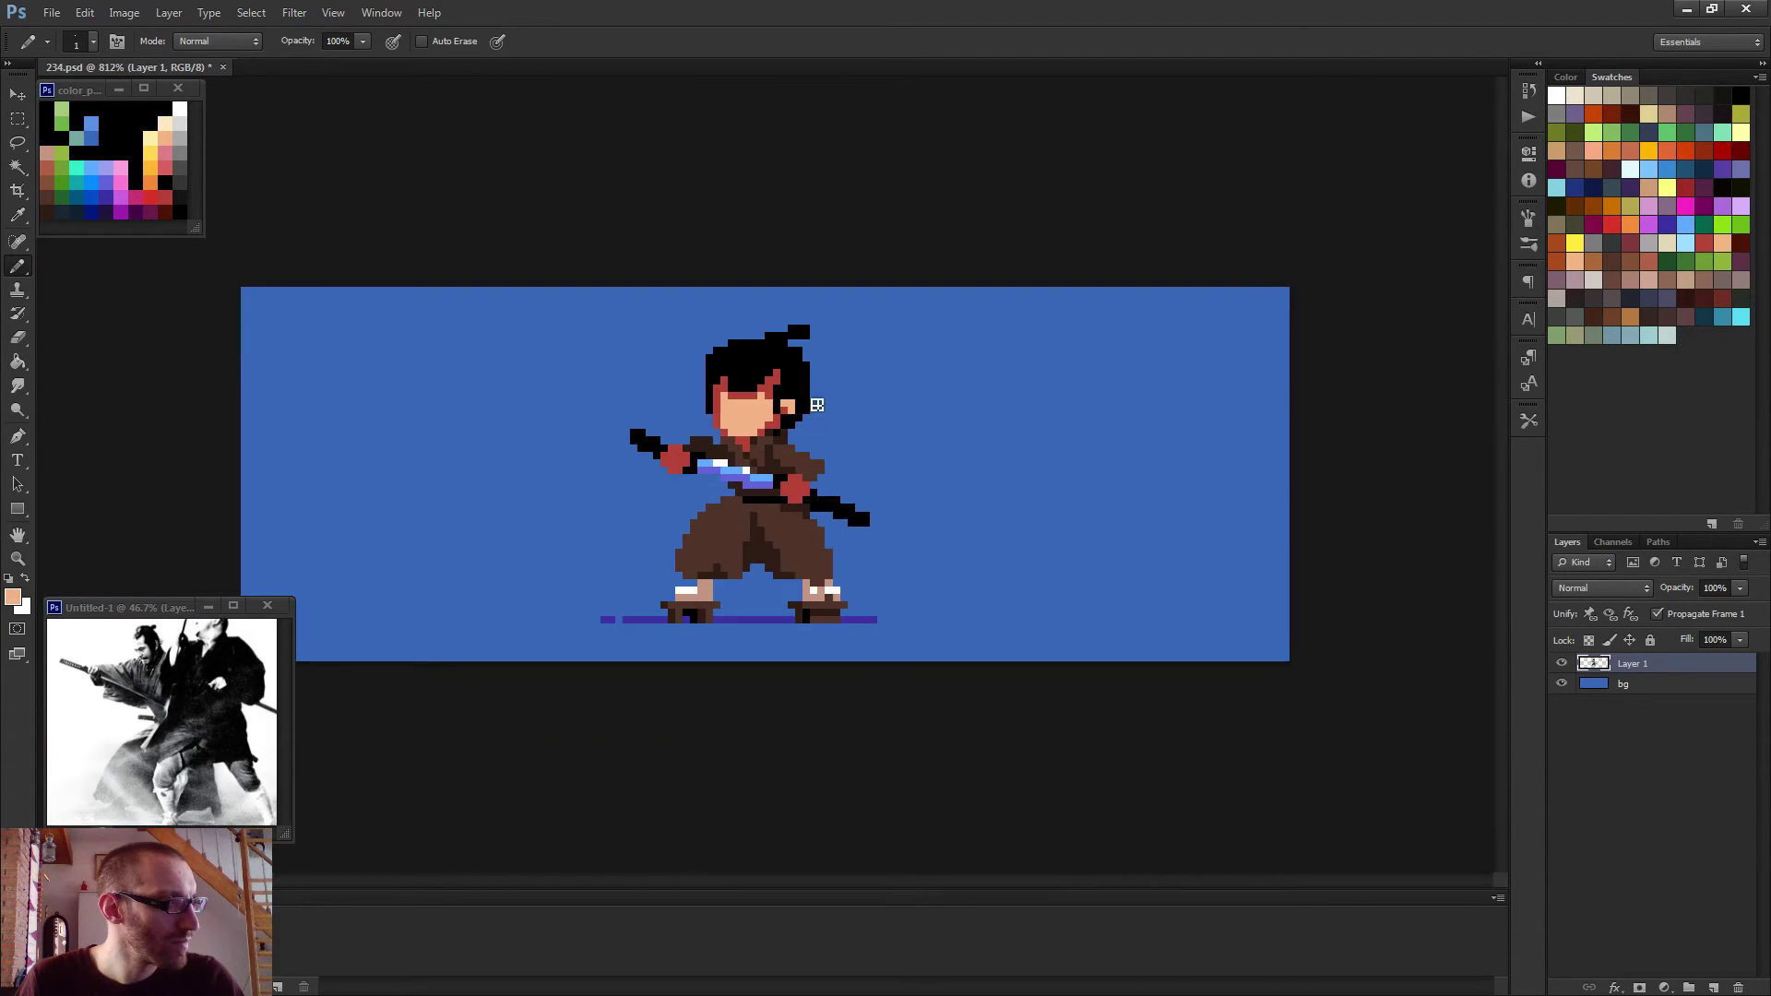
pyautogui.scroll(8, 766, 449)
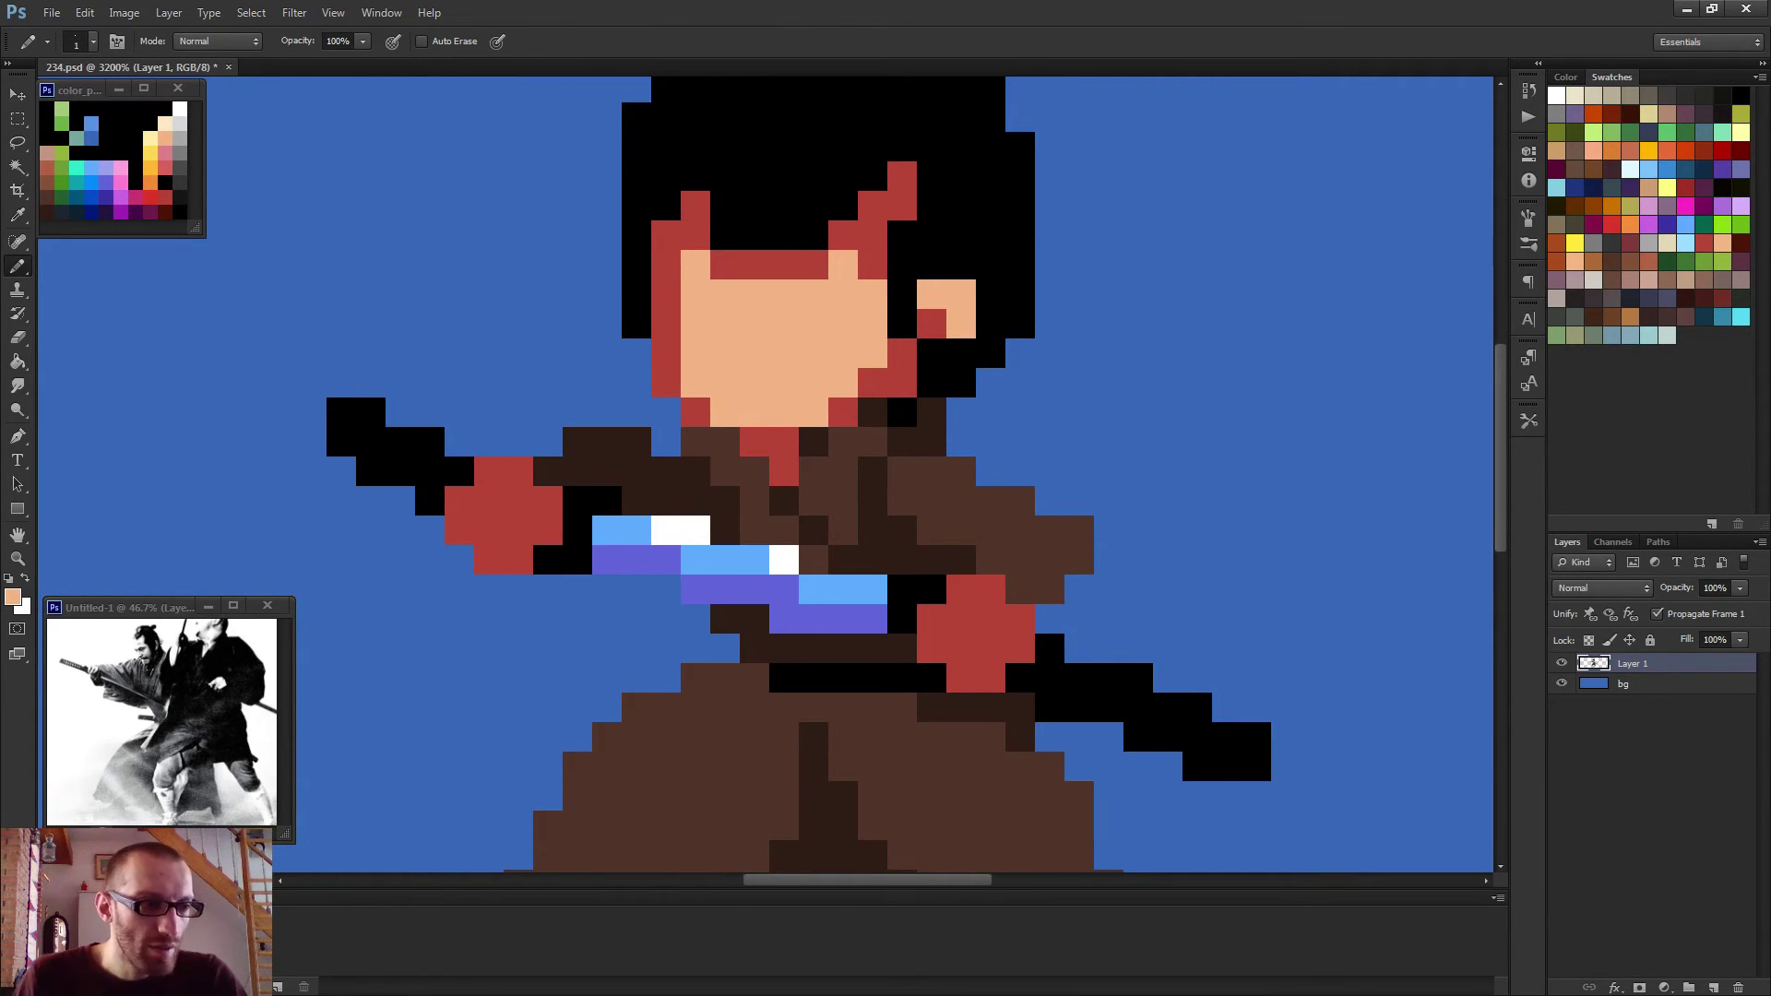
# Draw the two eyes in black.
pyautogui.keyDown('alt'); pyautogui.click(155, 109); pyautogui.keyUp('alt')
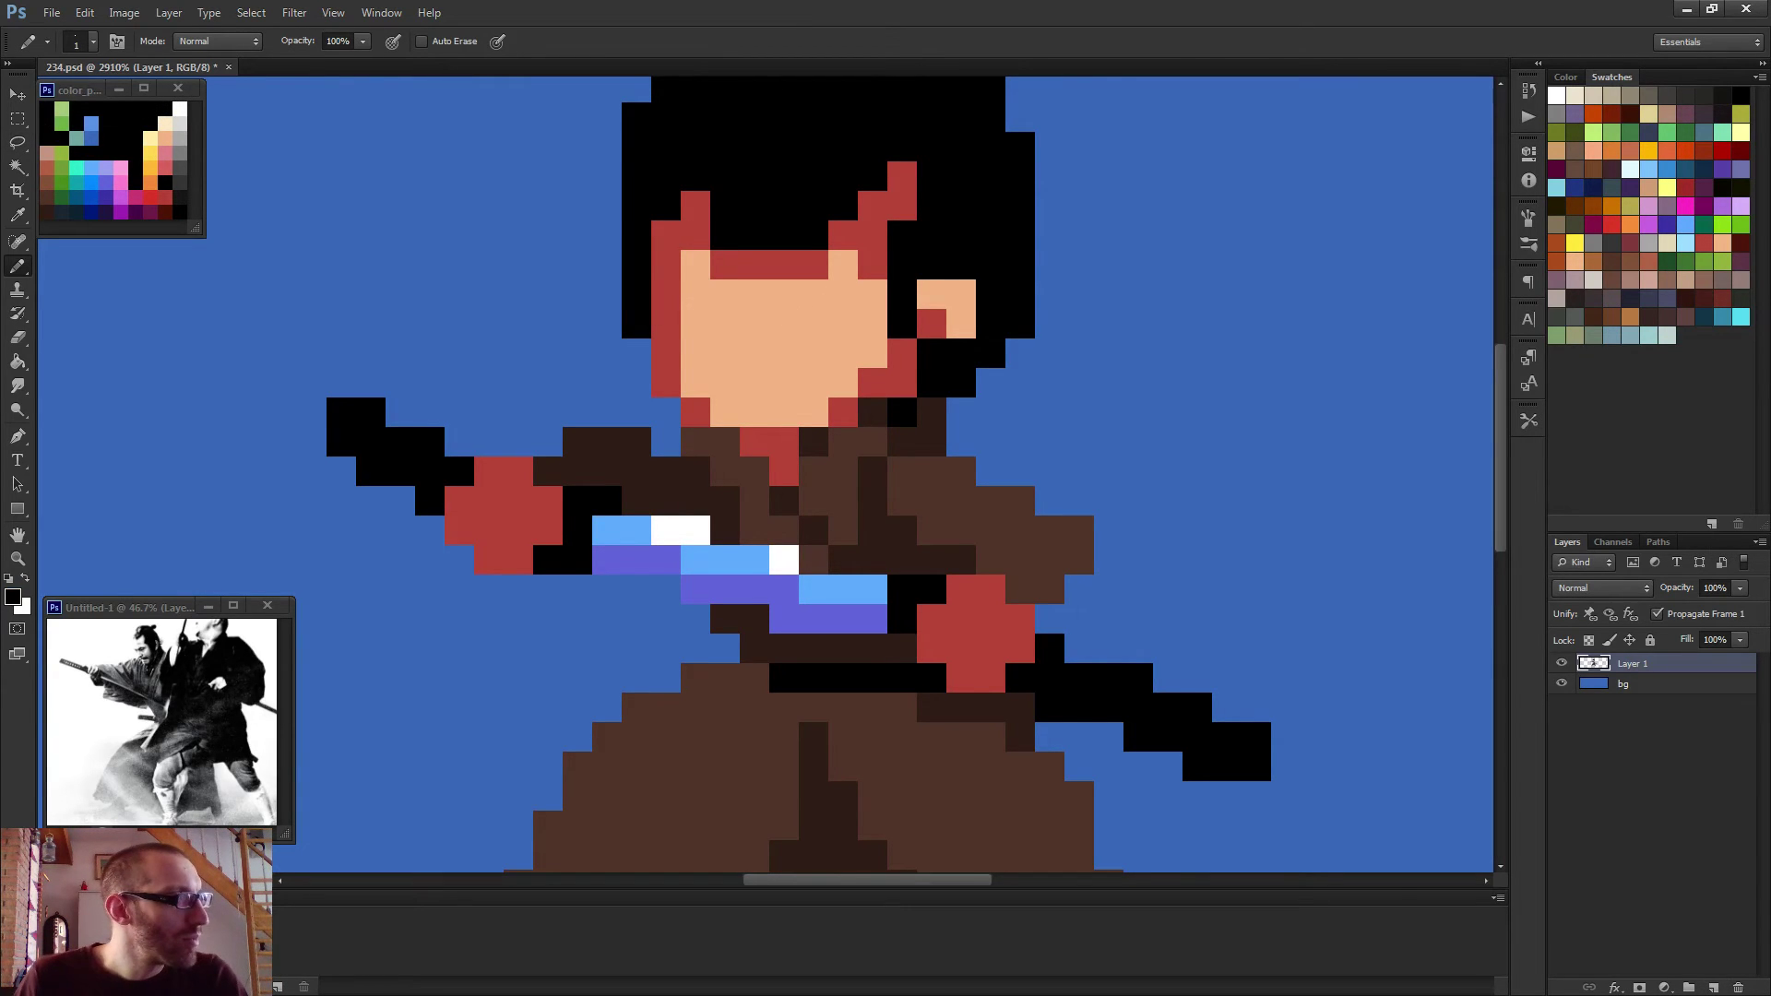
pyautogui.scroll(-1, 702, 319)
pyautogui.scroll(1, 702, 319)
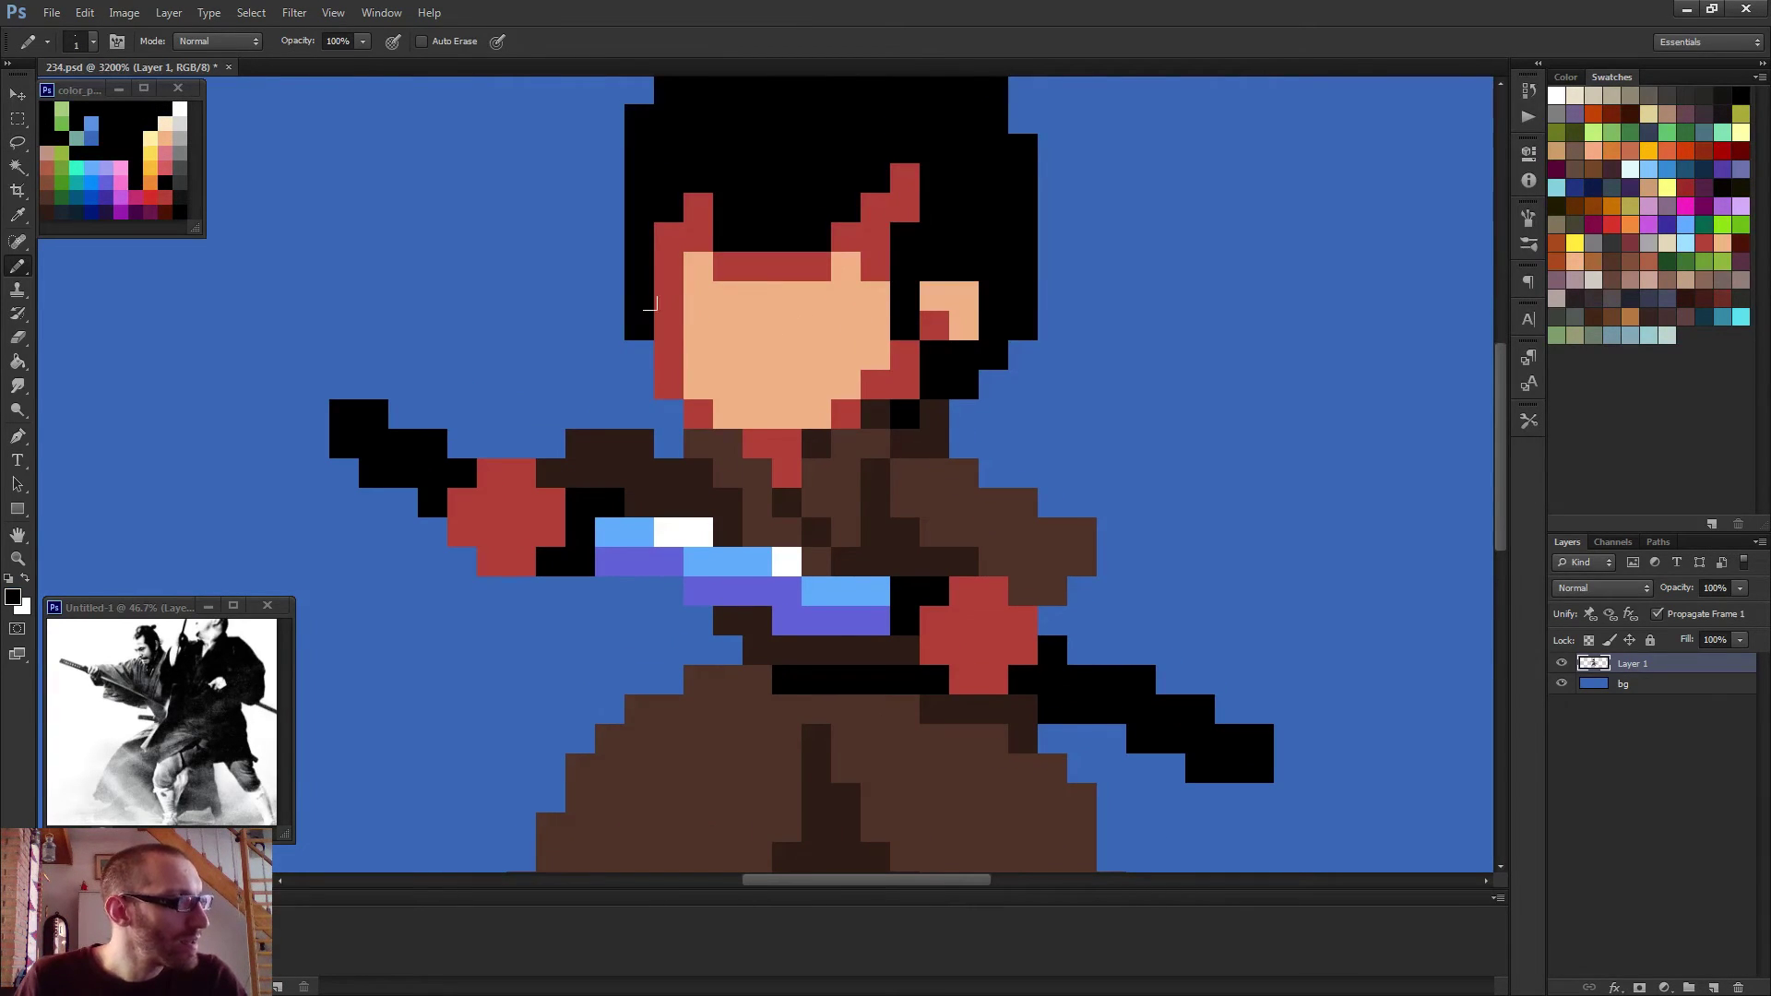
pyautogui.moveTo(699, 325); pyautogui.dragTo(698, 356)
pyautogui.moveTo(816, 326)
pyautogui.mouseDown()
pyautogui.moveTo(816, 356)
pyautogui.moveTo(846, 326)
pyautogui.mouseUp()
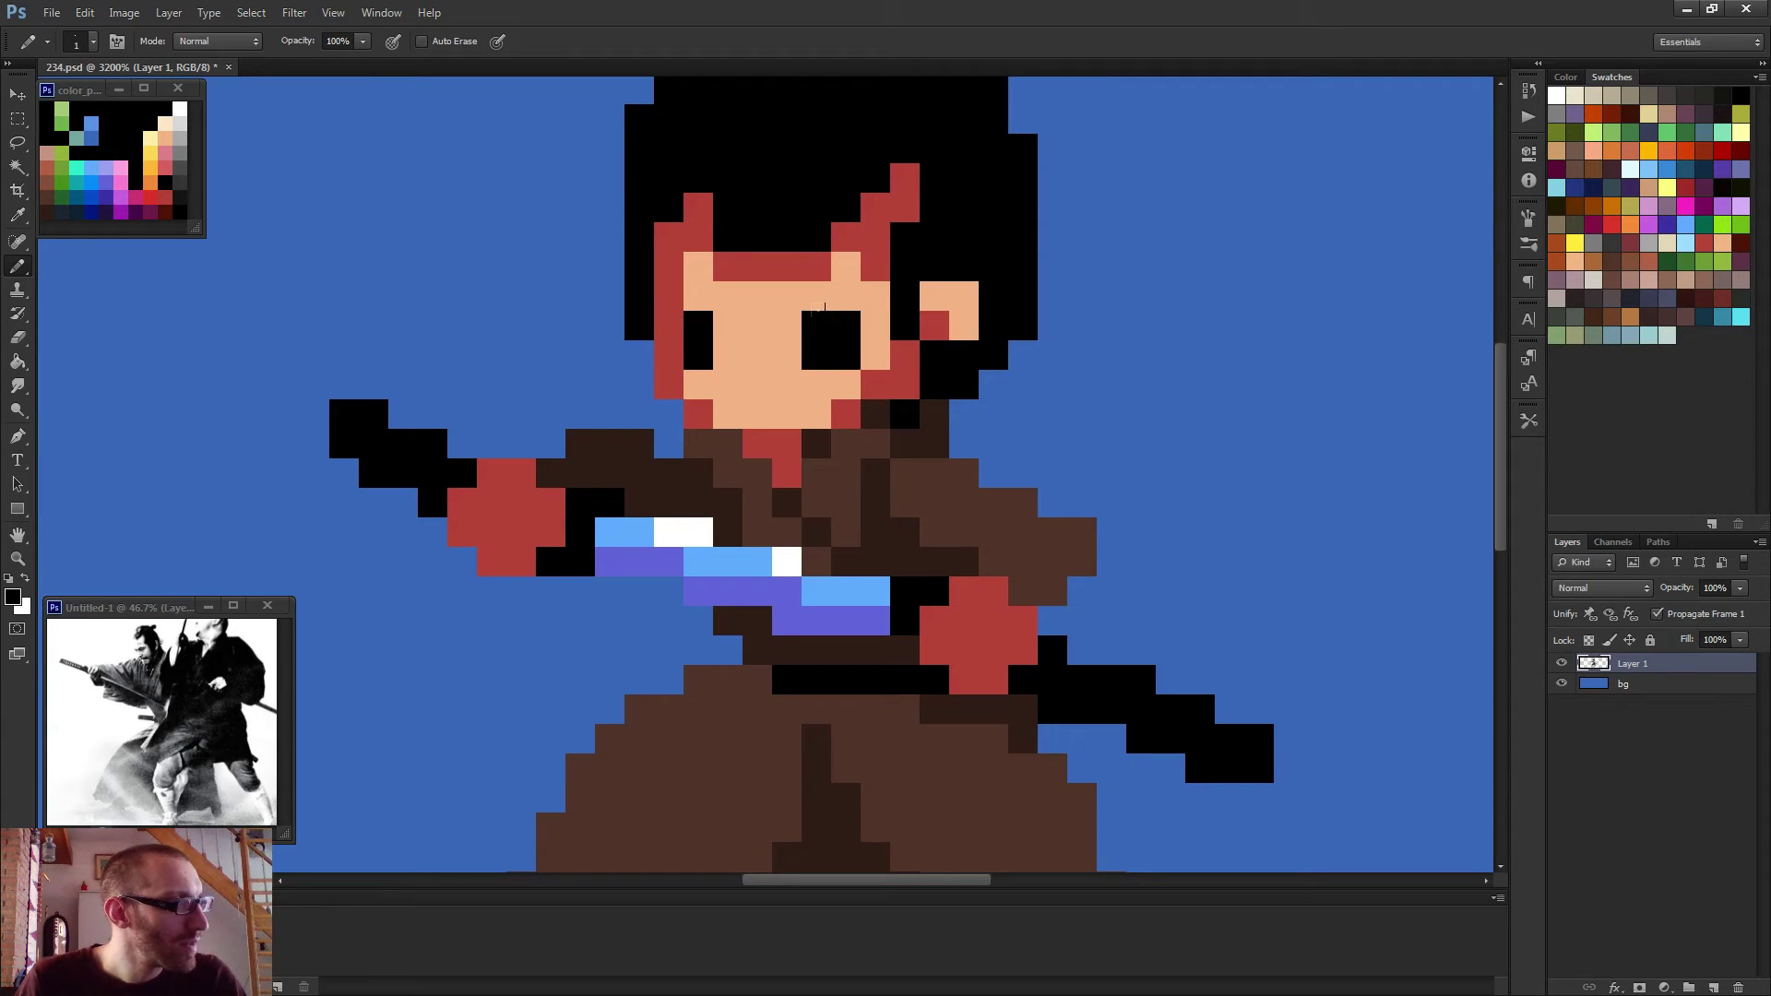
# Add a light-blue mark left of the left eye and white highlights beside both eyes.
pyautogui.keyDown('alt'); pyautogui.click(179, 109); pyautogui.keyUp('alt')
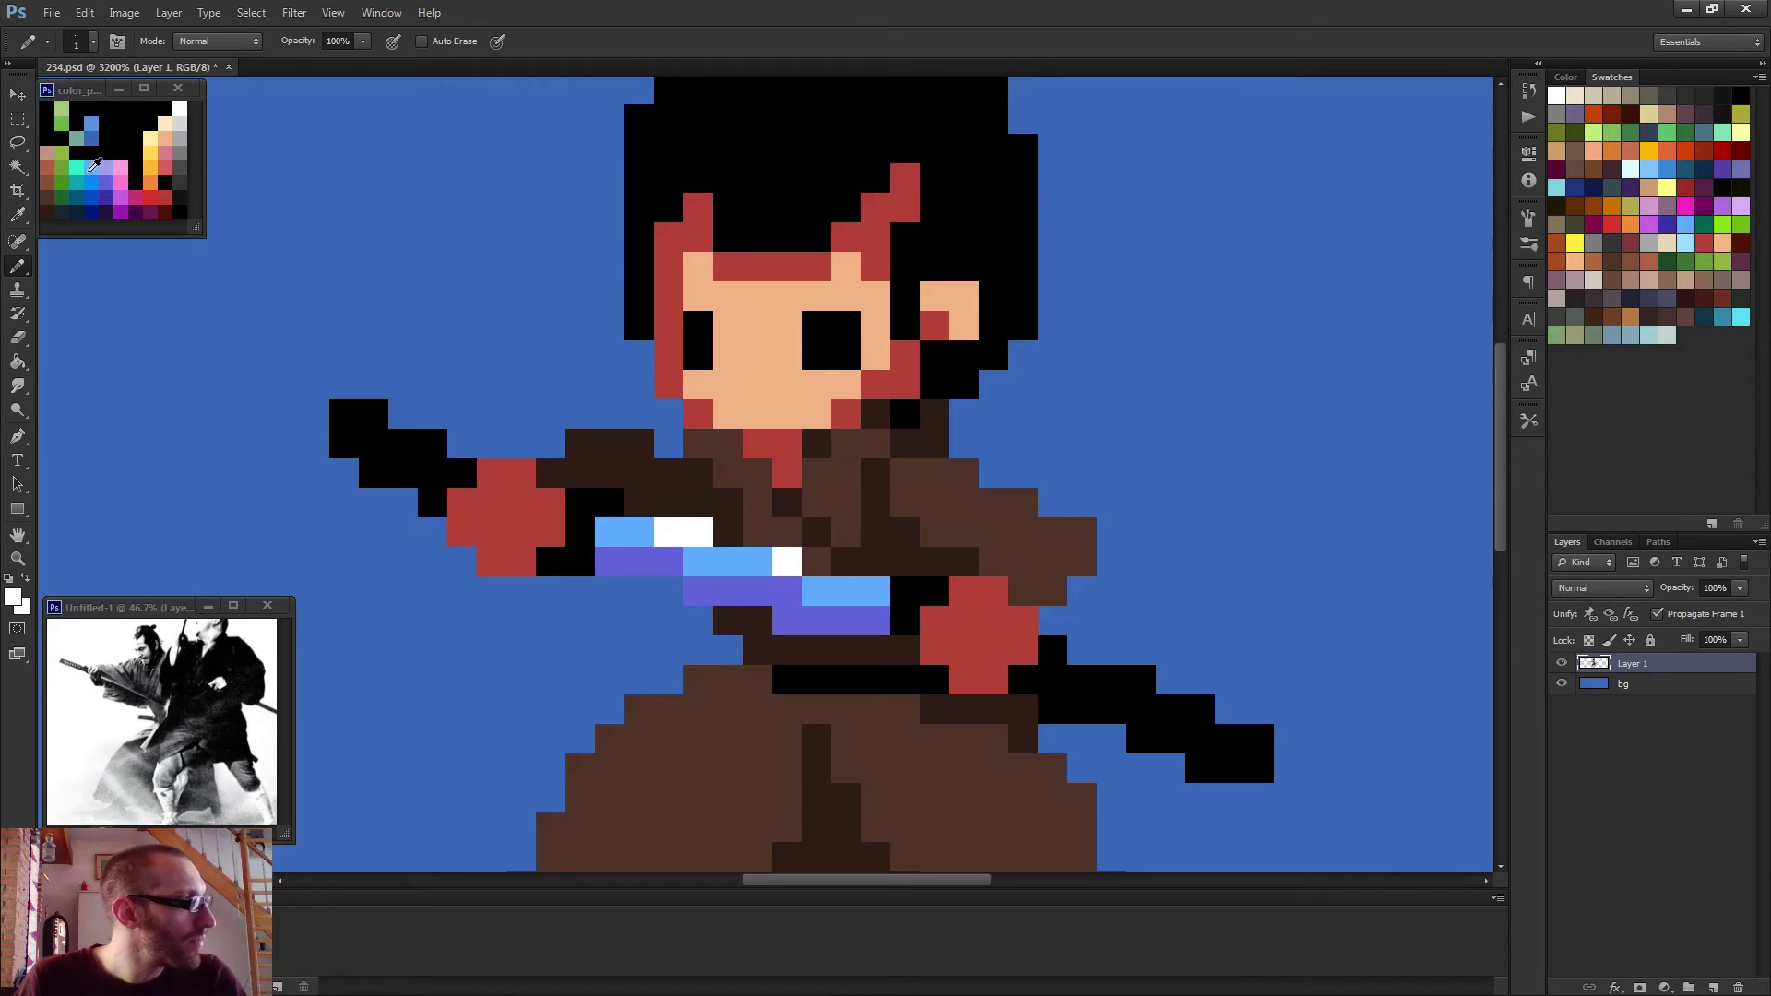
pyautogui.keyDown('alt'); pyautogui.click(97, 169); pyautogui.keyUp('alt')
pyautogui.moveTo(669, 325); pyautogui.dragTo(669, 355)
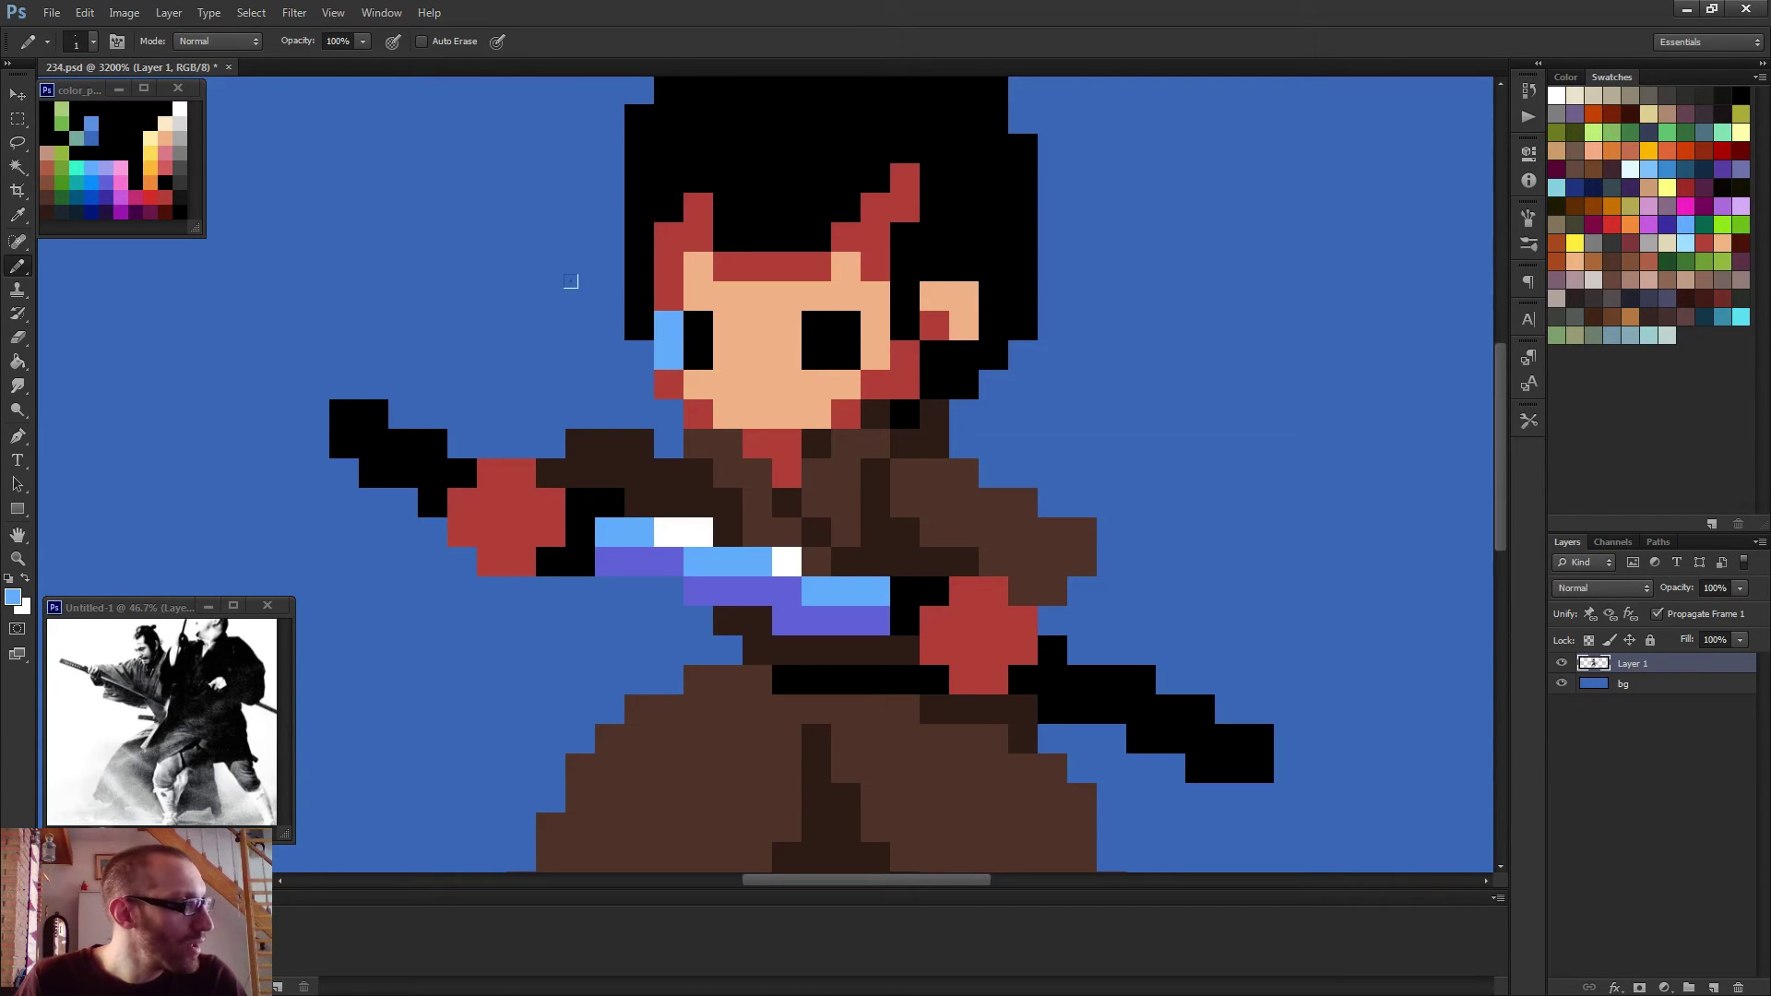
pyautogui.keyDown('alt'); pyautogui.click(181, 108); pyautogui.keyUp('alt')
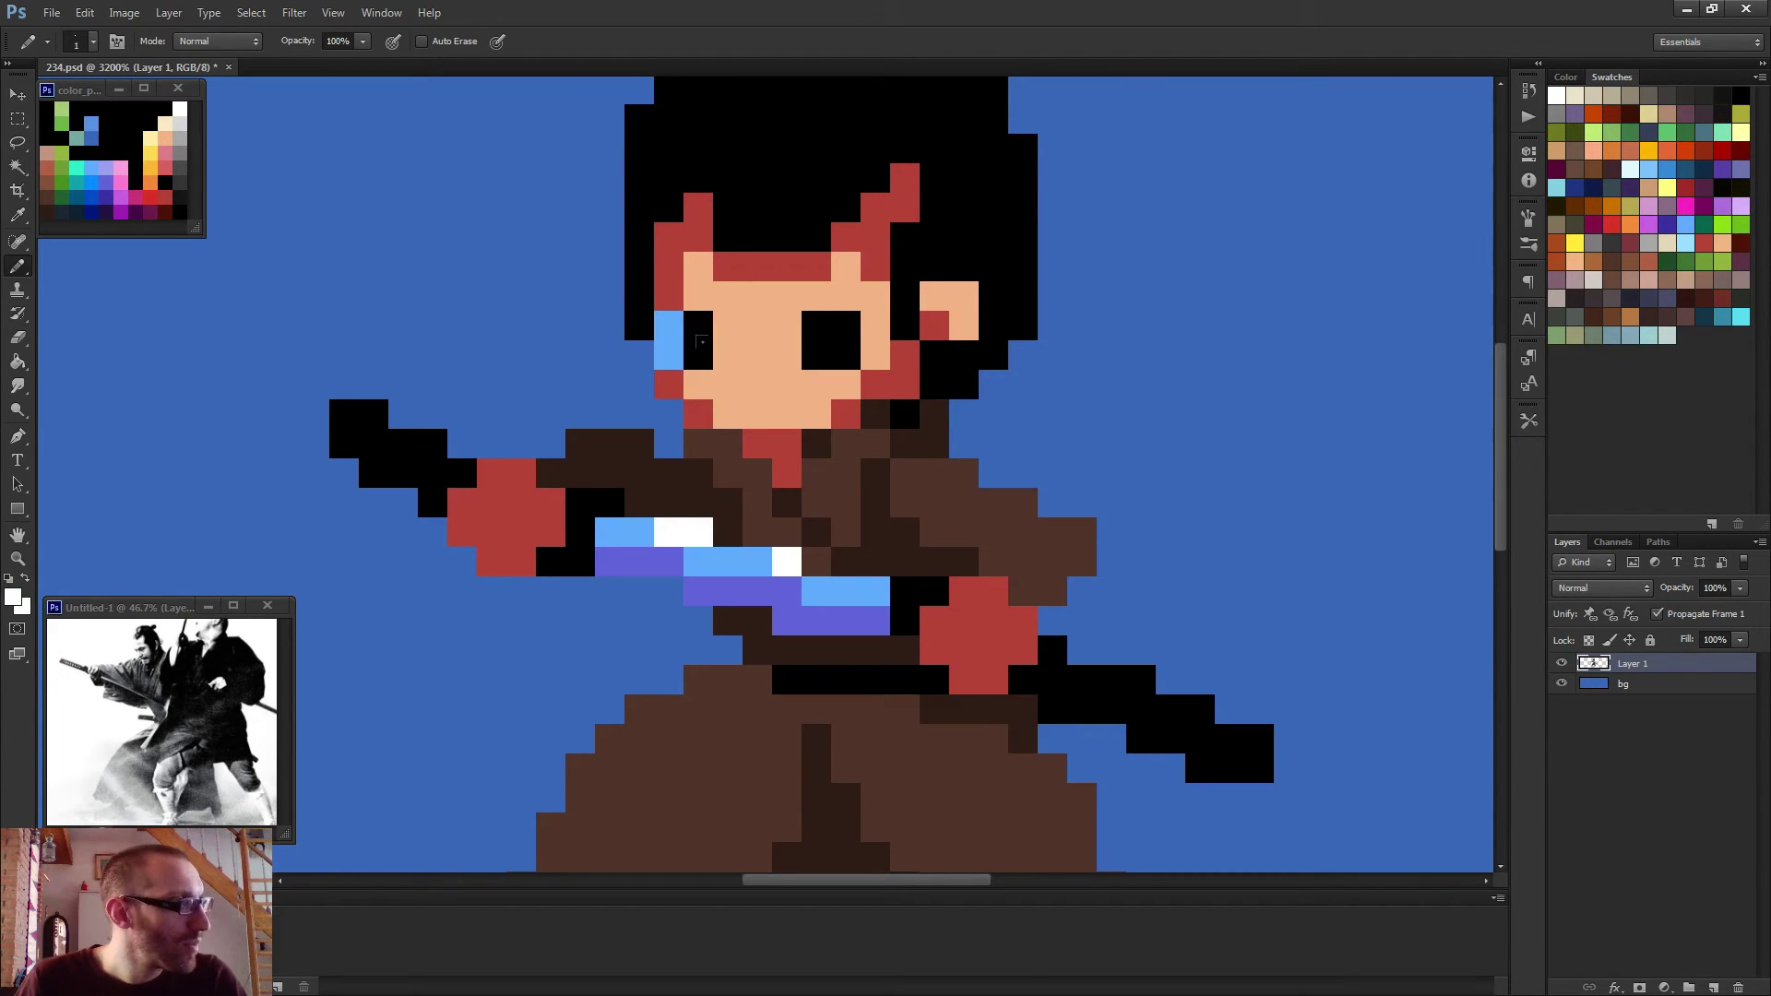
pyautogui.click(728, 355)
pyautogui.click(787, 355)
pyautogui.moveTo(872, 325); pyautogui.dragTo(872, 356)
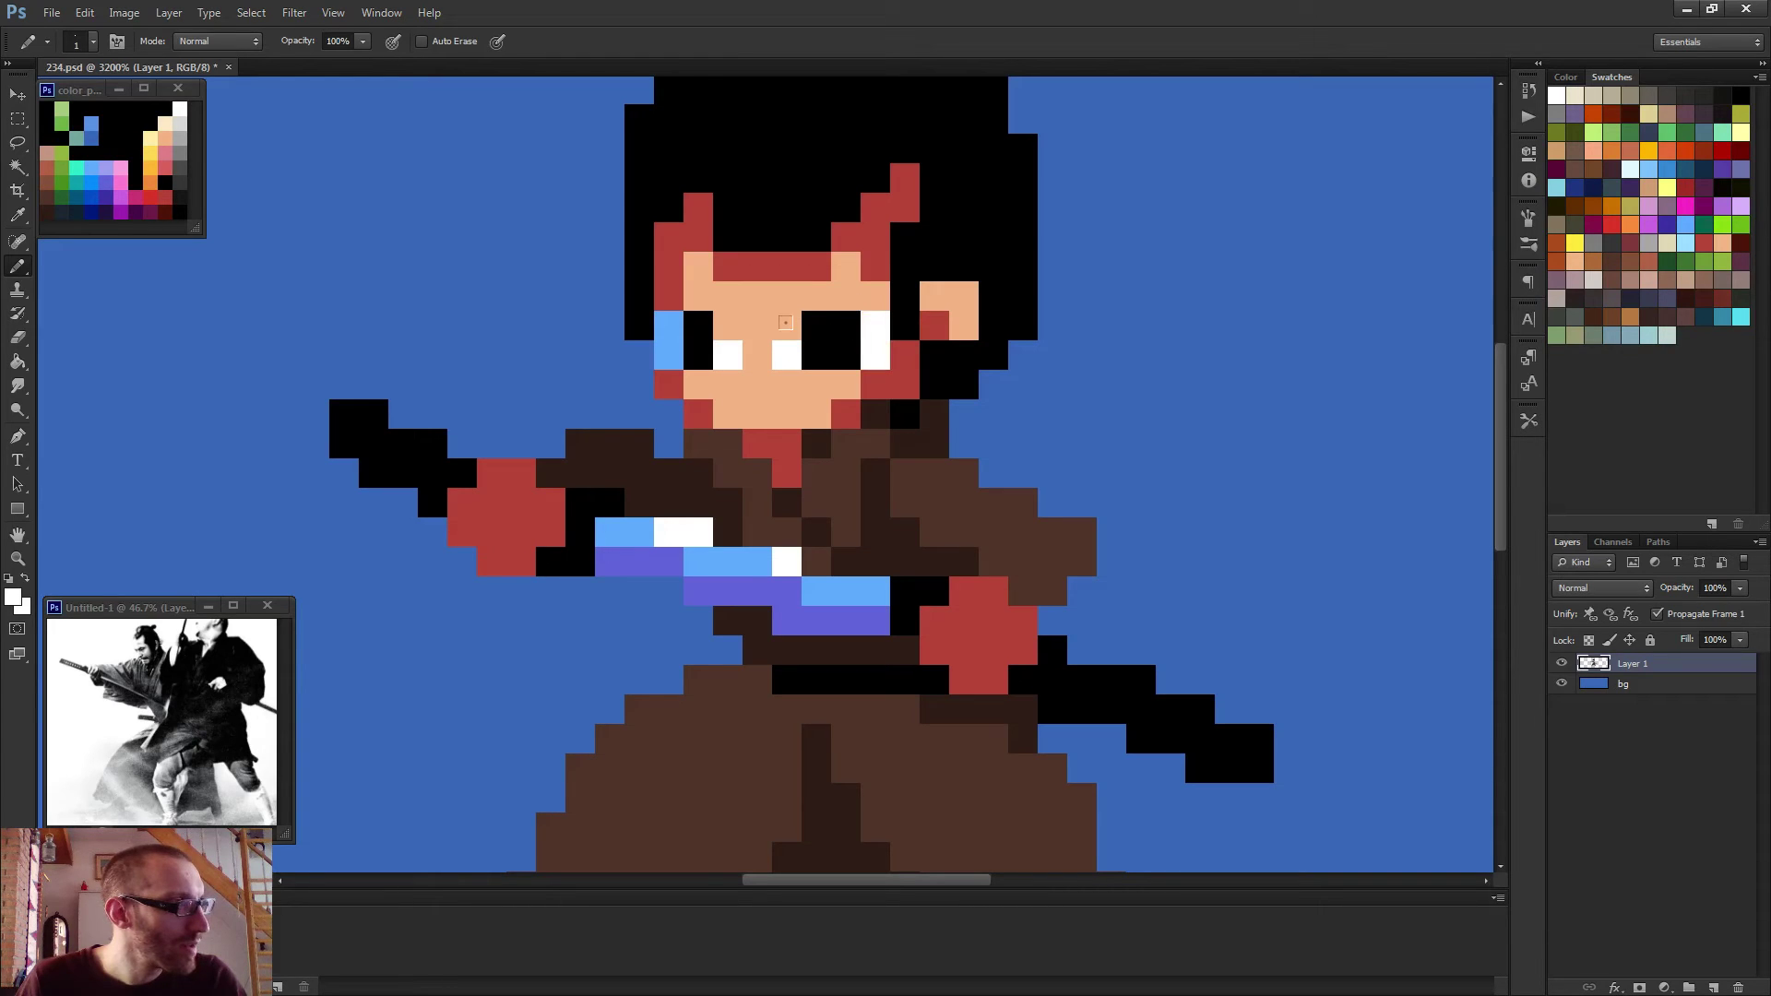
# Sample near-black from the tunic and paint brows and dark pixels over both eyes.
pyautogui.keyDown('alt'); pyautogui.click(919, 430); pyautogui.keyUp('alt')
pyautogui.click(787, 325)
pyautogui.moveTo(816, 296); pyautogui.dragTo(875, 296)
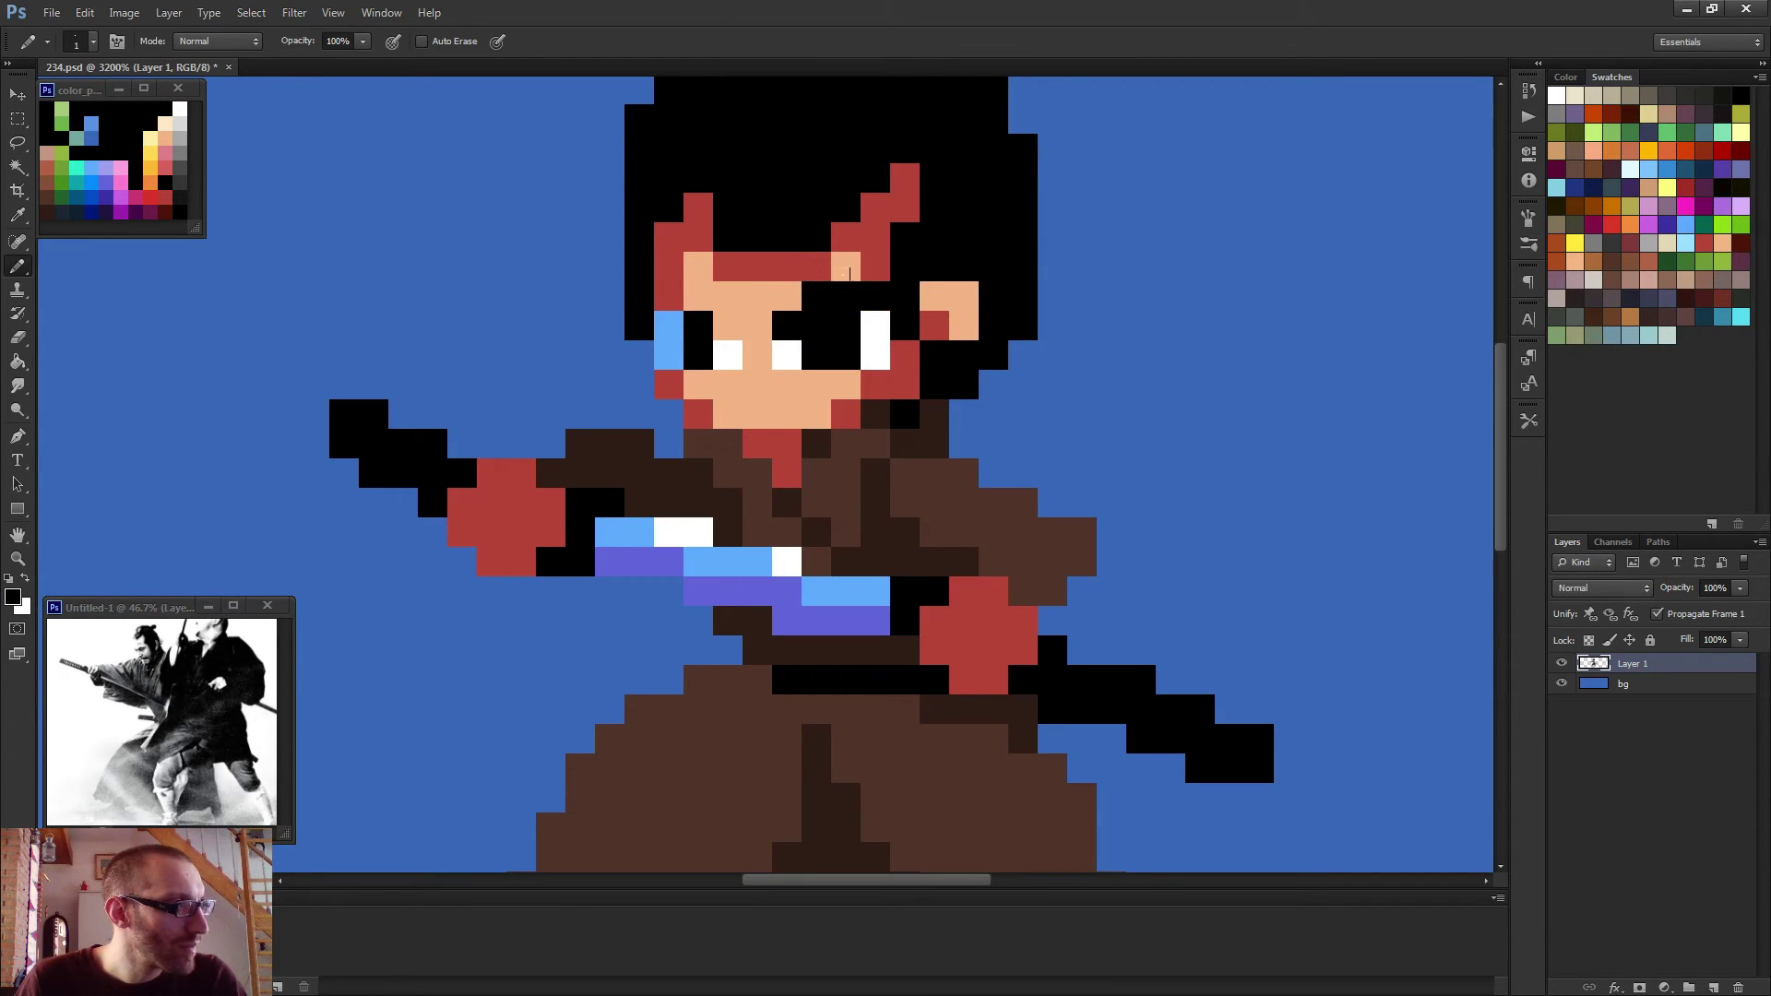
pyautogui.click(728, 326)
pyautogui.click(698, 297)
pyautogui.click(669, 296)
pyautogui.scroll(-2, 825, 399)
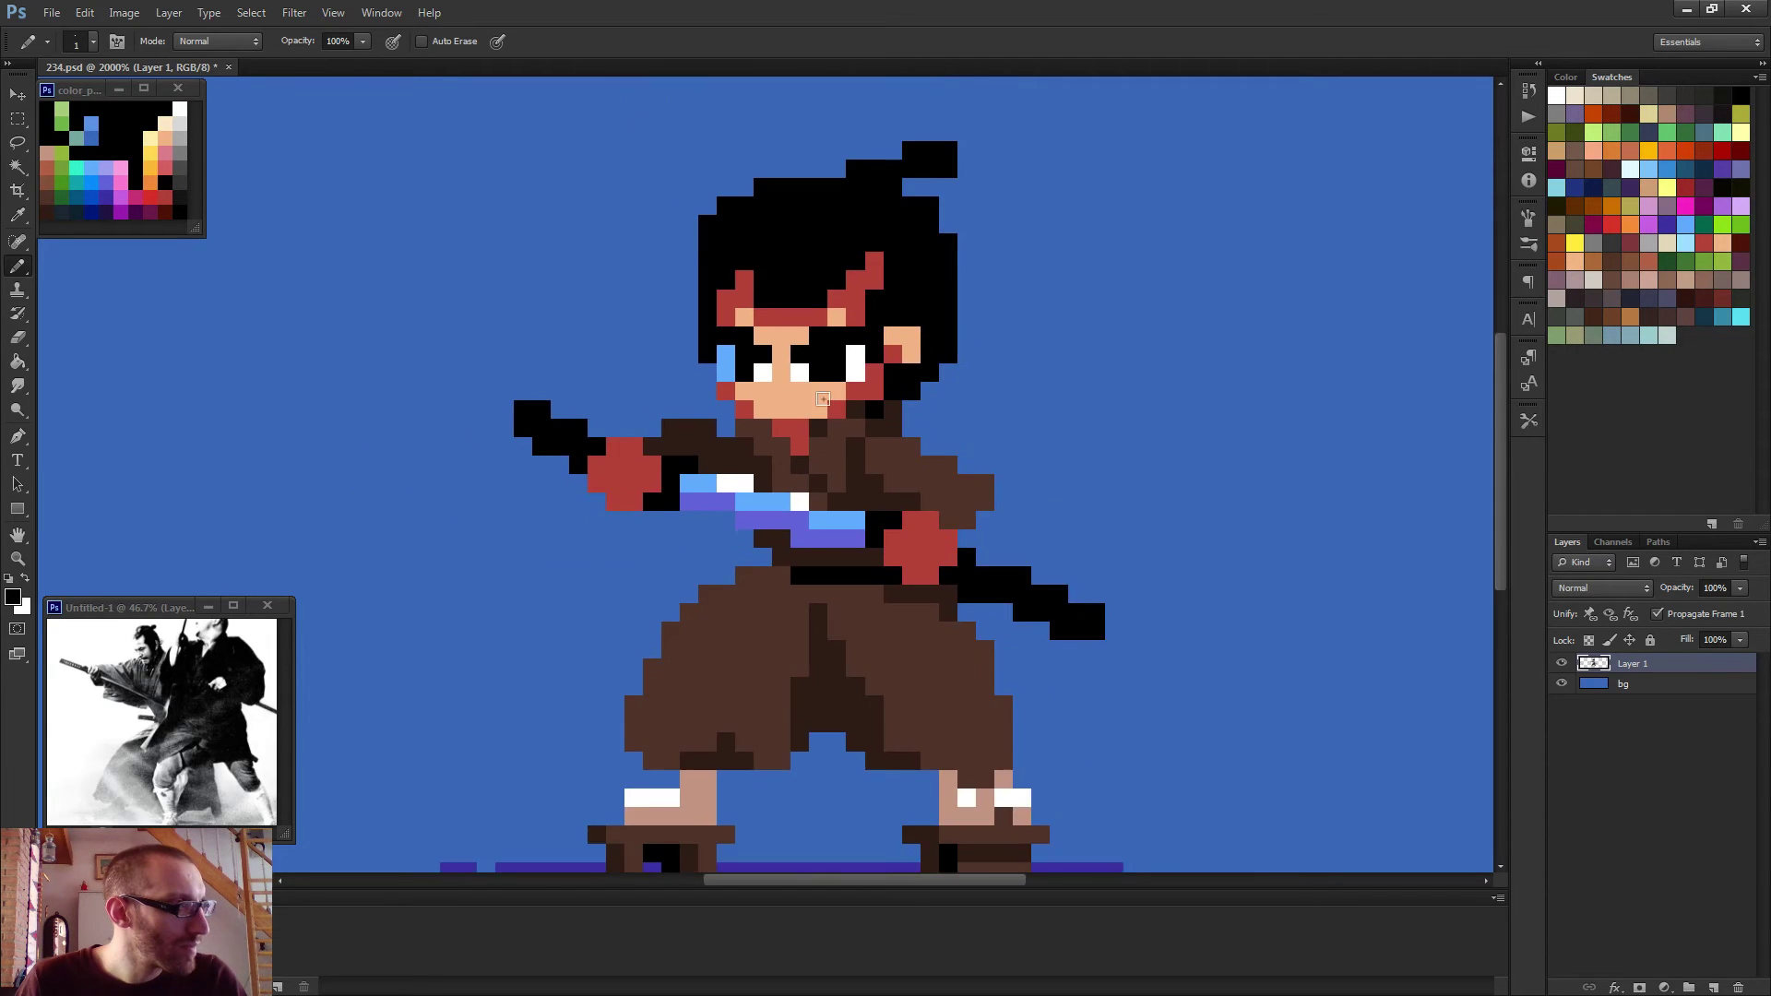
pyautogui.scroll(-5, 825, 398)
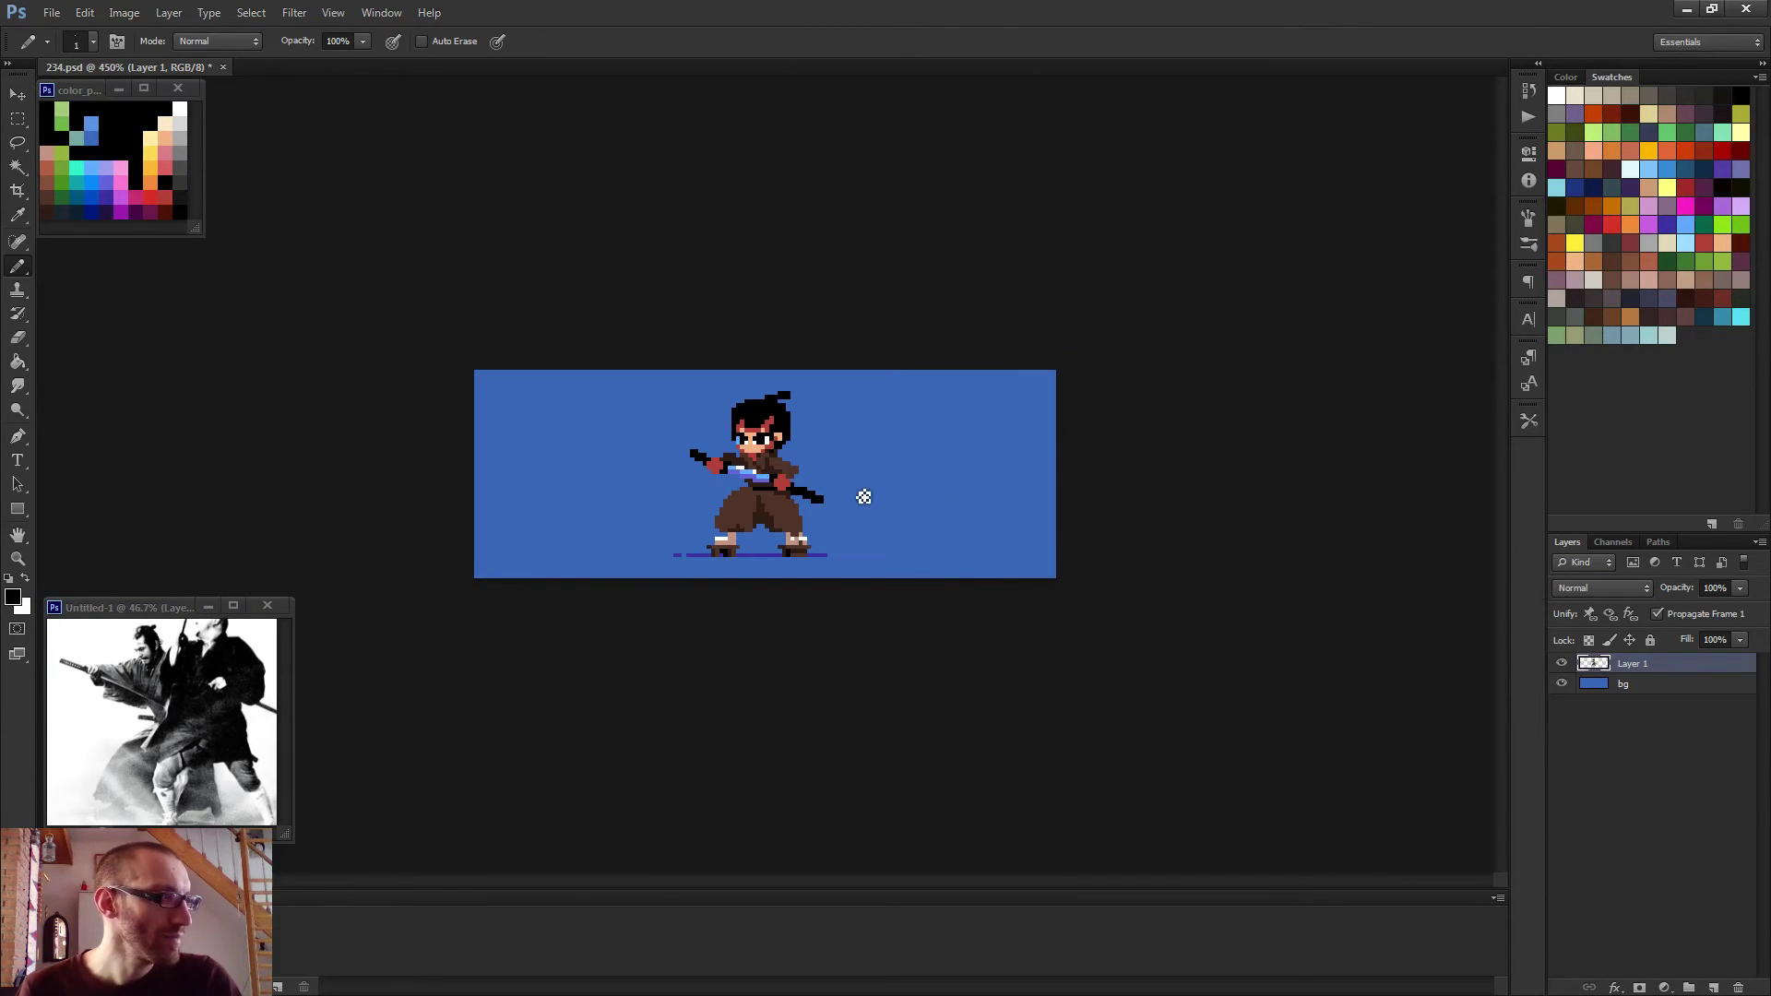
# Draw a dark brown line along the top of the hair, sampling the brown from the trousers.
pyautogui.scroll(4, 762, 467)
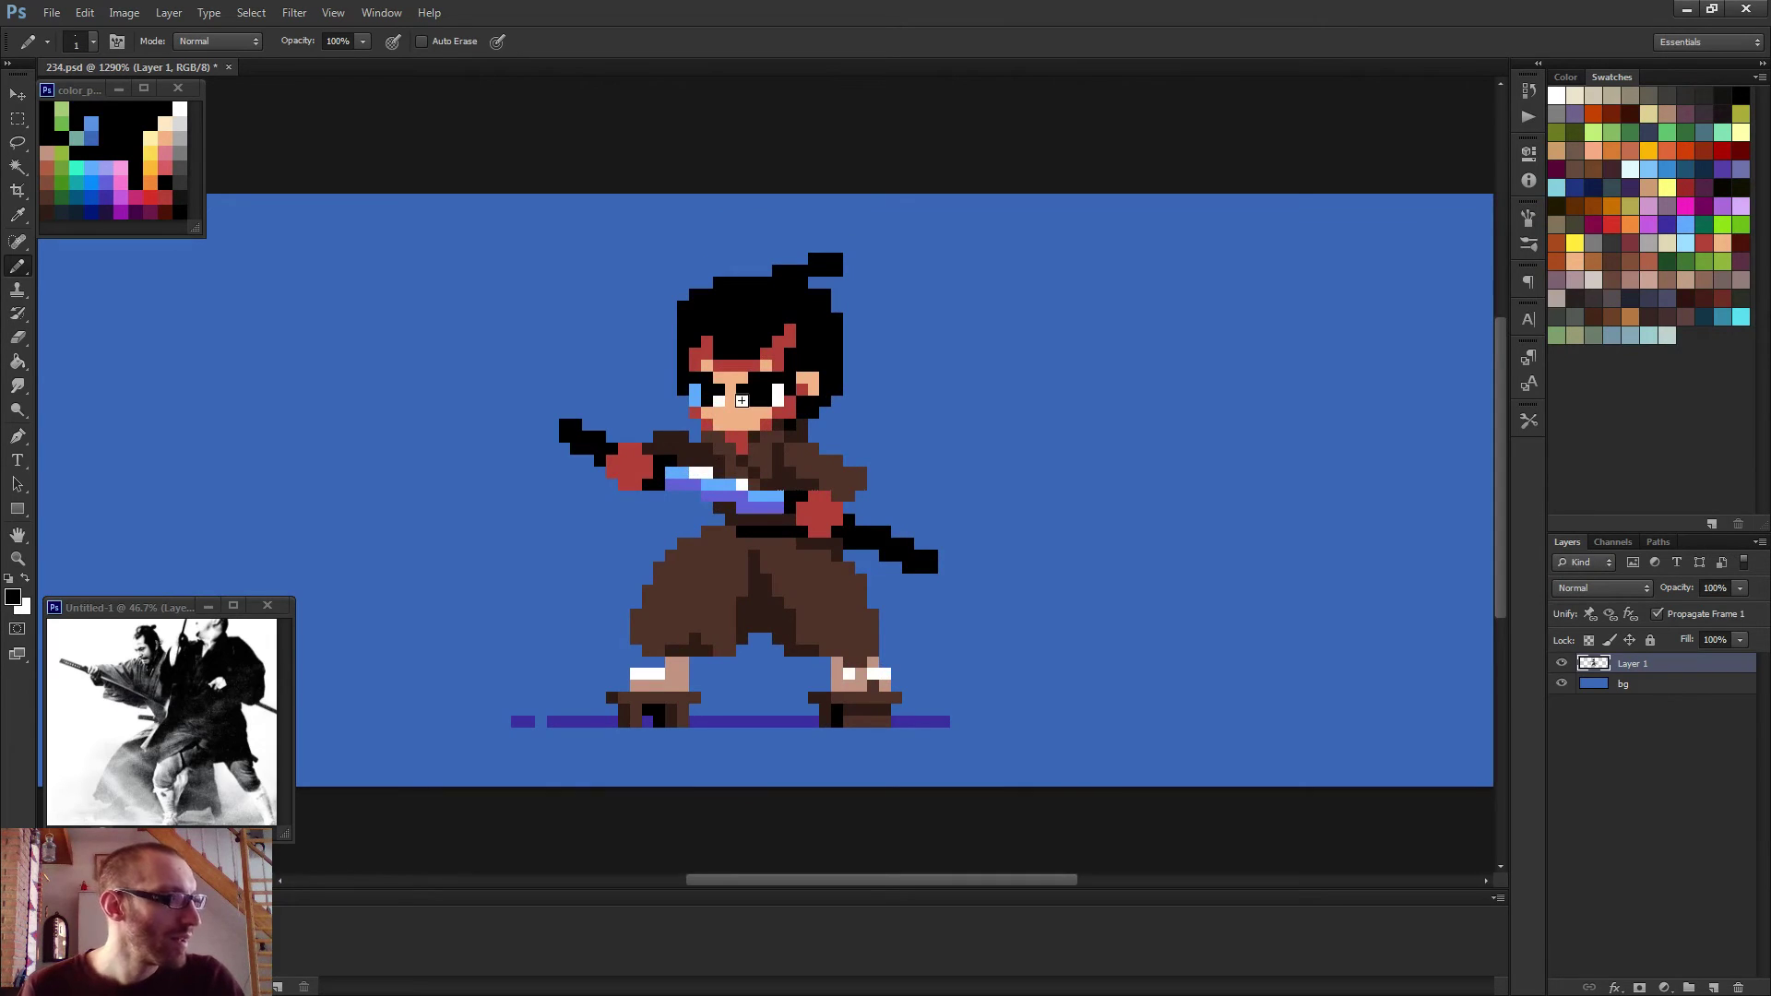
pyautogui.keyDown('alt'); pyautogui.click(773, 616); pyautogui.keyUp('alt')
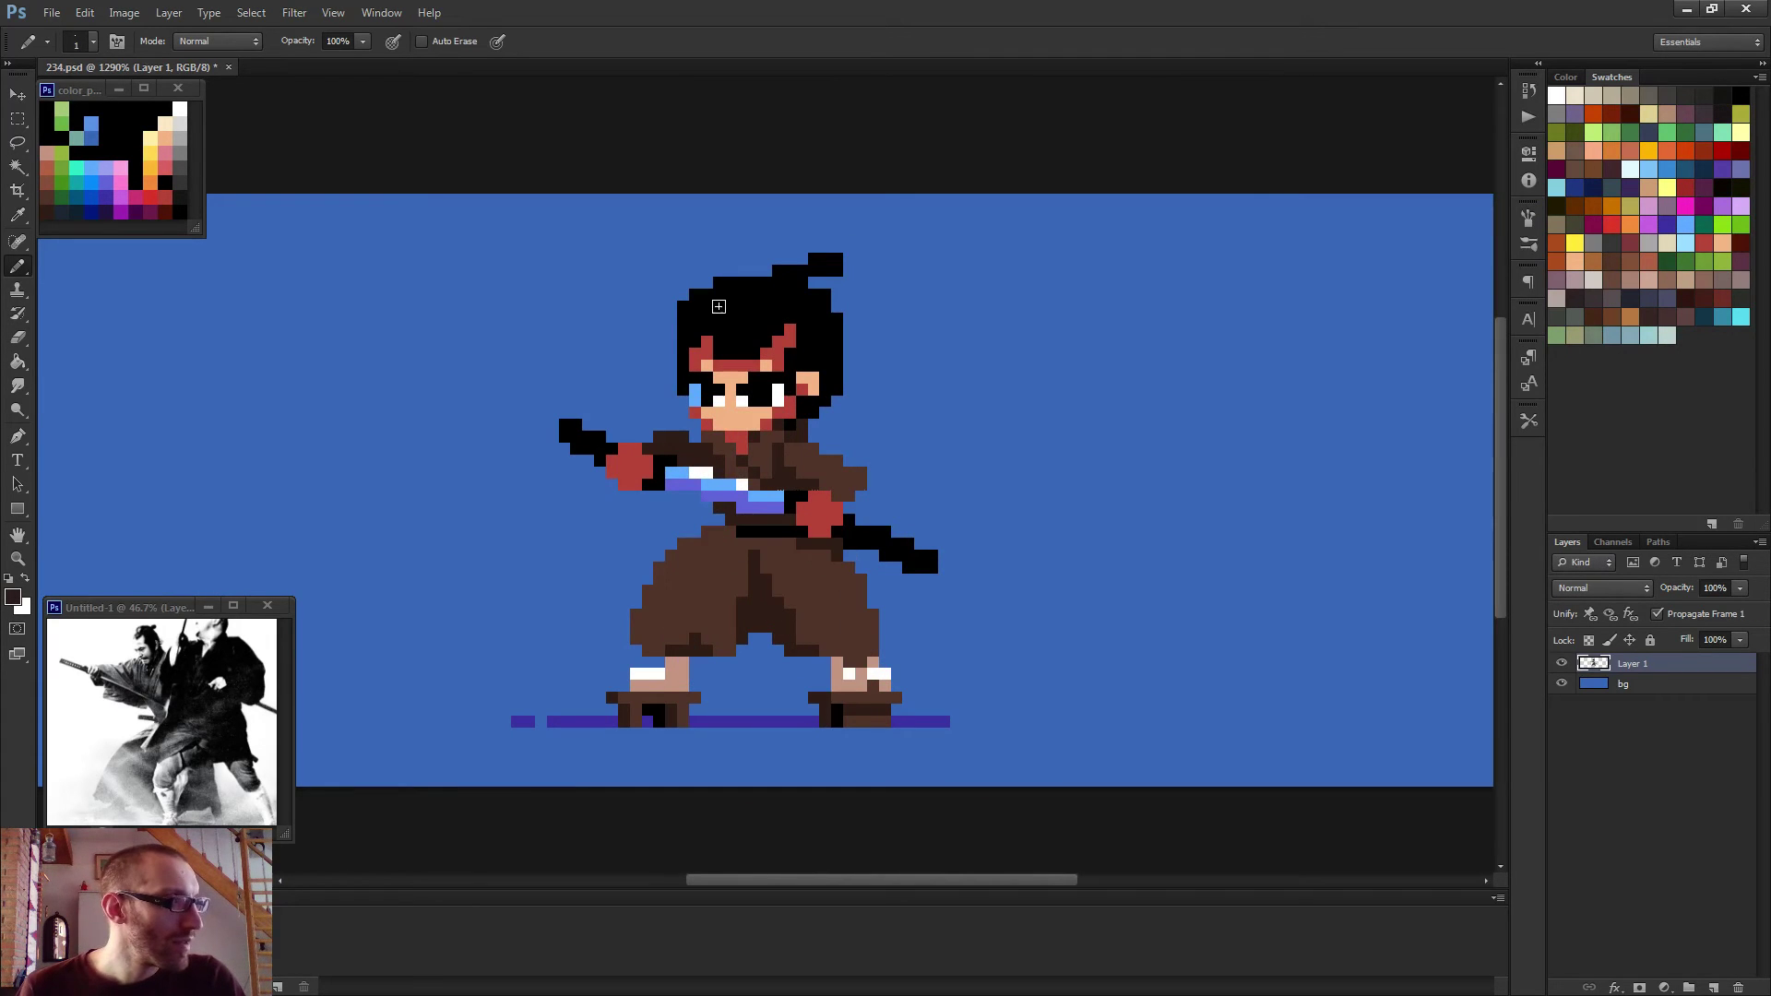
pyautogui.moveTo(703, 295); pyautogui.dragTo(812, 300)
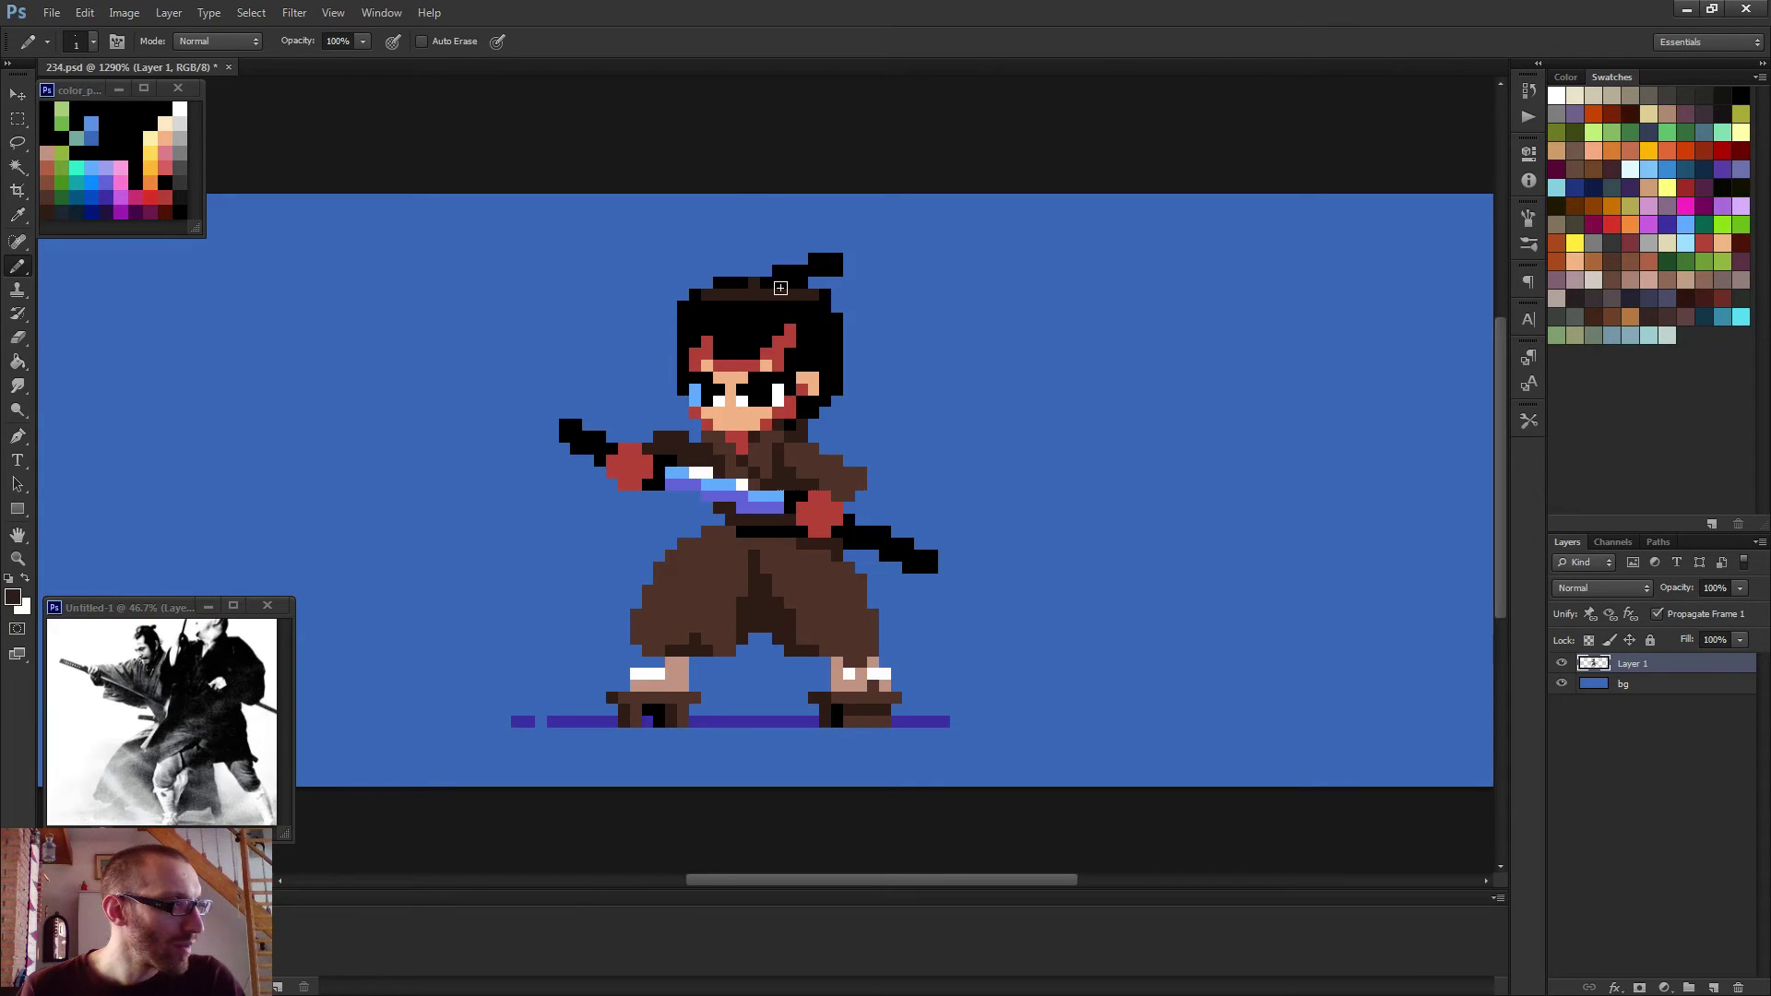
pyautogui.moveTo(783, 305)
pyautogui.mouseDown()
pyautogui.moveTo(744, 288)
pyautogui.moveTo(741, 311)
pyautogui.moveTo(732, 285)
pyautogui.moveTo(711, 310)
pyautogui.moveTo(795, 311)
pyautogui.mouseUp()
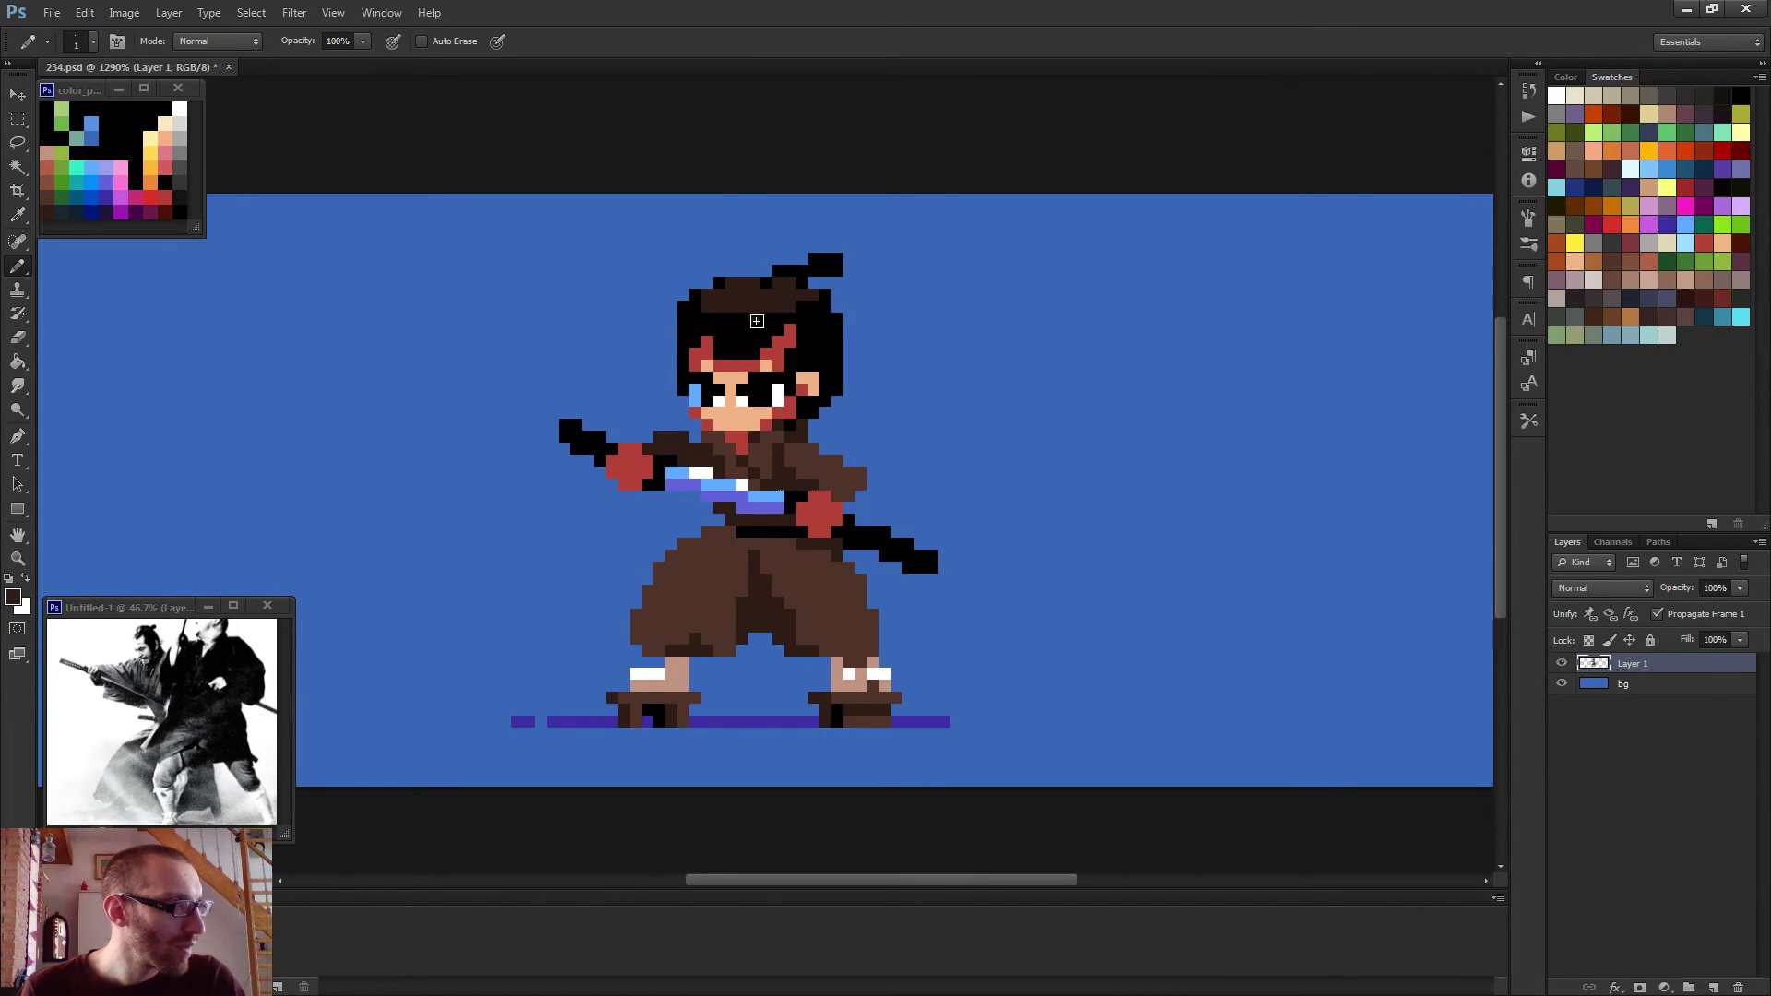
pyautogui.scroll(-5, 822, 329)
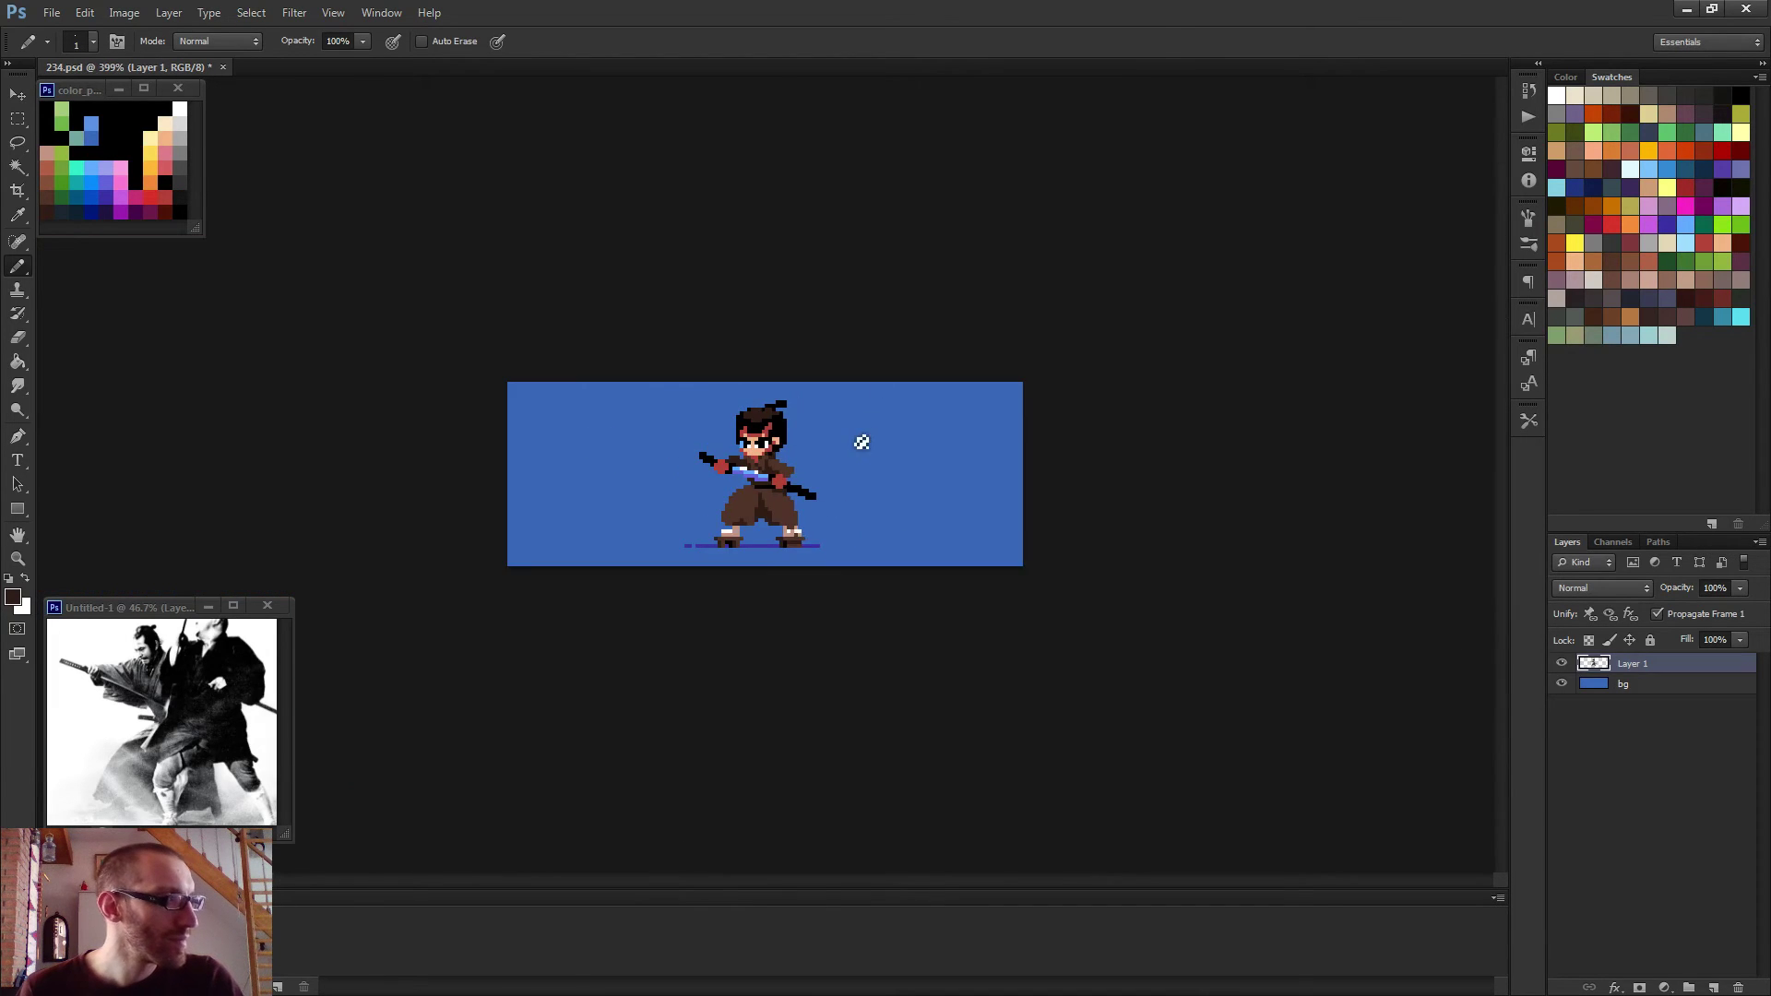
pyautogui.scroll(-1, 860, 444)
pyautogui.scroll(6, 857, 449)
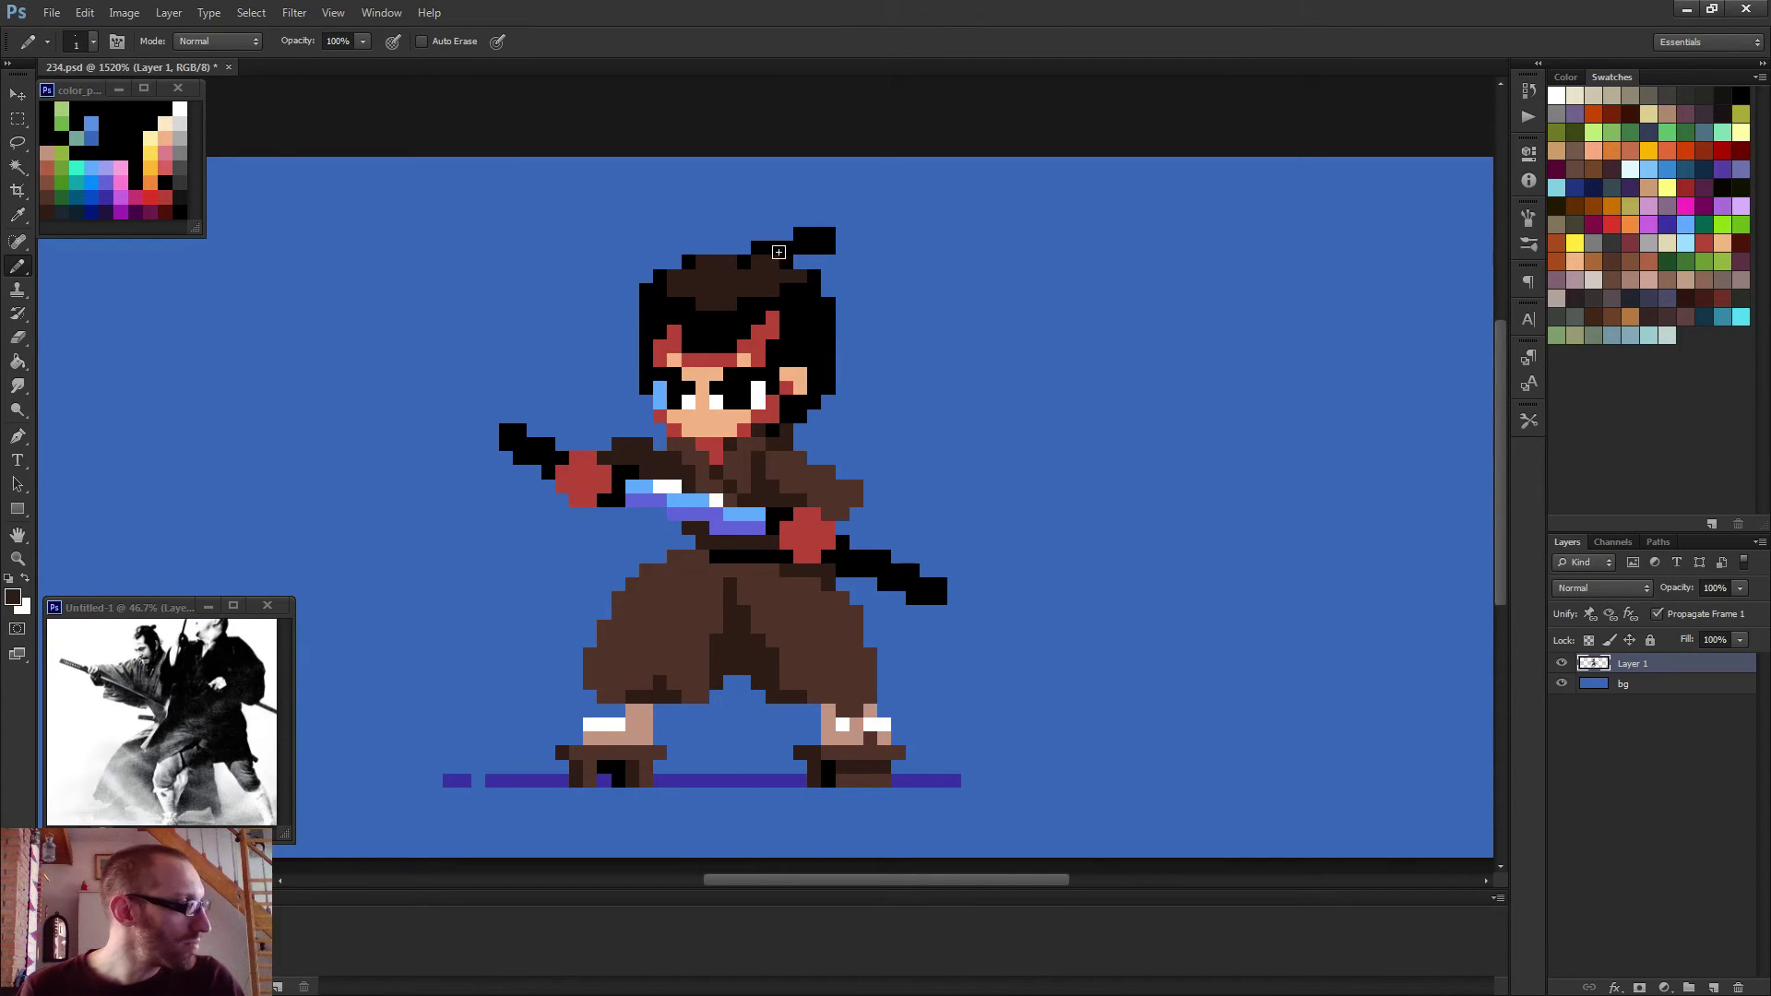
# Add a dark maroon pixel on top of the head.
pyautogui.keyDown('alt'); pyautogui.click(164, 193); pyautogui.keyUp('alt')
pyautogui.click(758, 249)
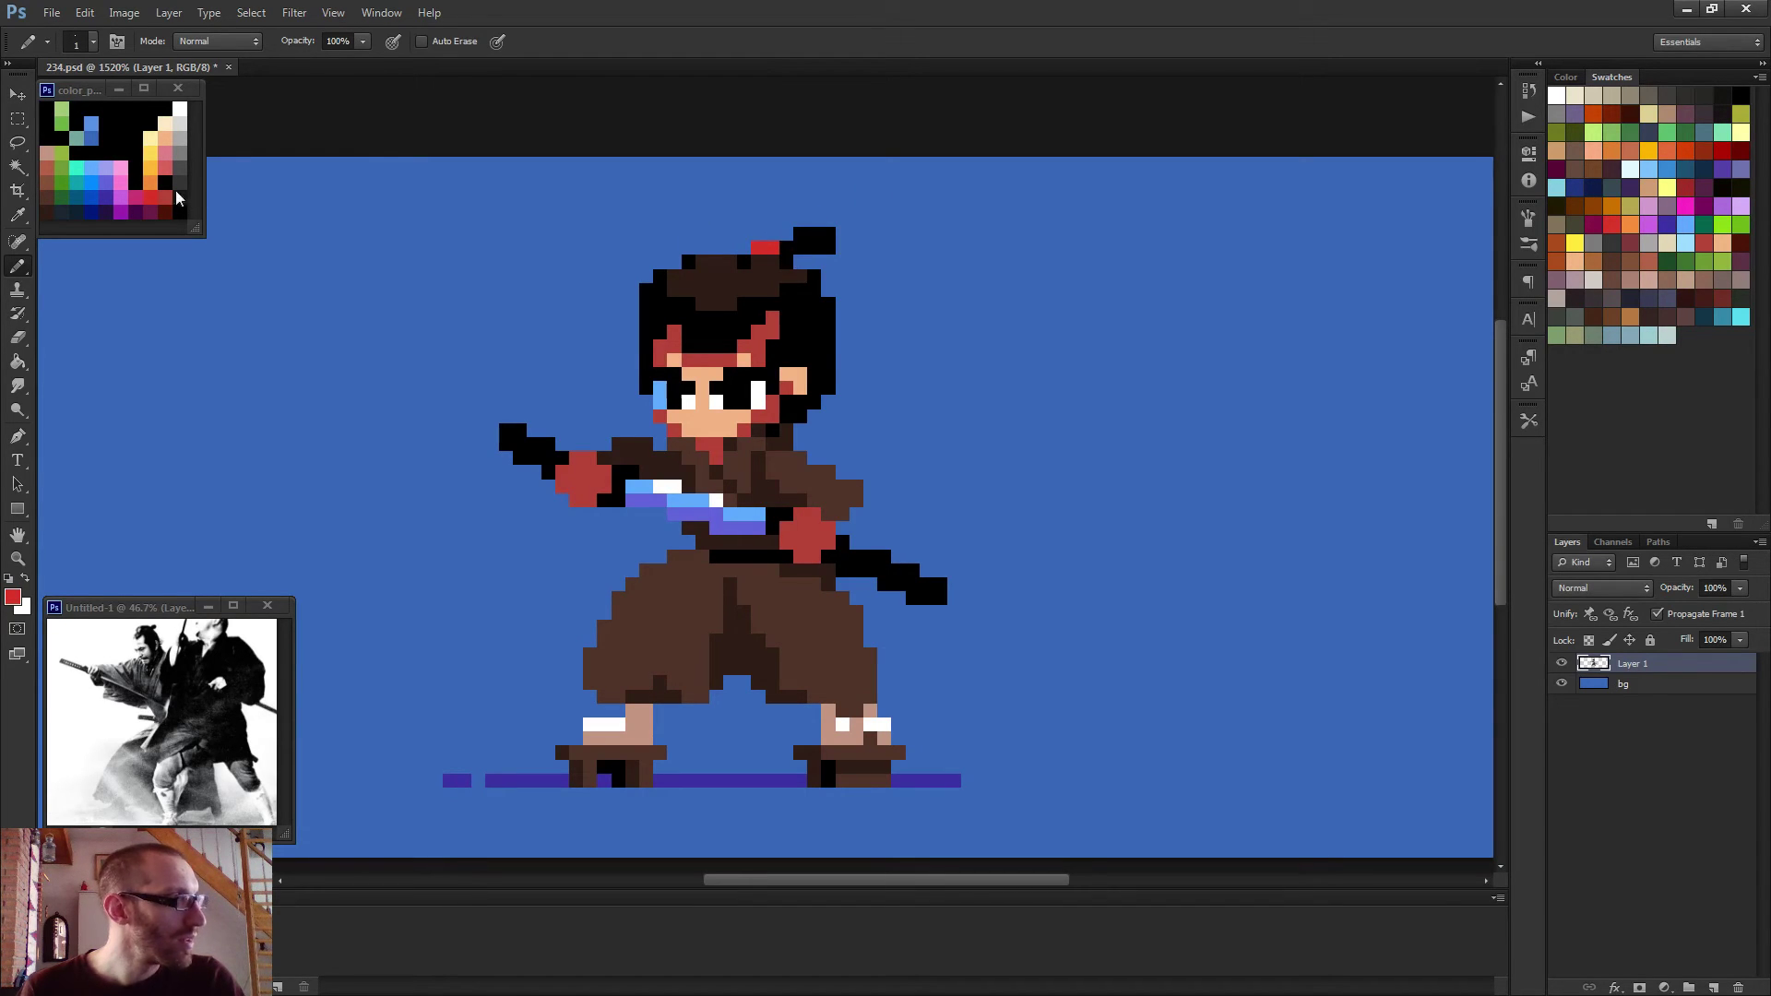
pyautogui.keyDown('alt'); pyautogui.click(156, 209); pyautogui.keyUp('alt')
pyautogui.click(762, 249)
pyautogui.scroll(-4, 854, 336)
pyautogui.scroll(-2, 846, 394)
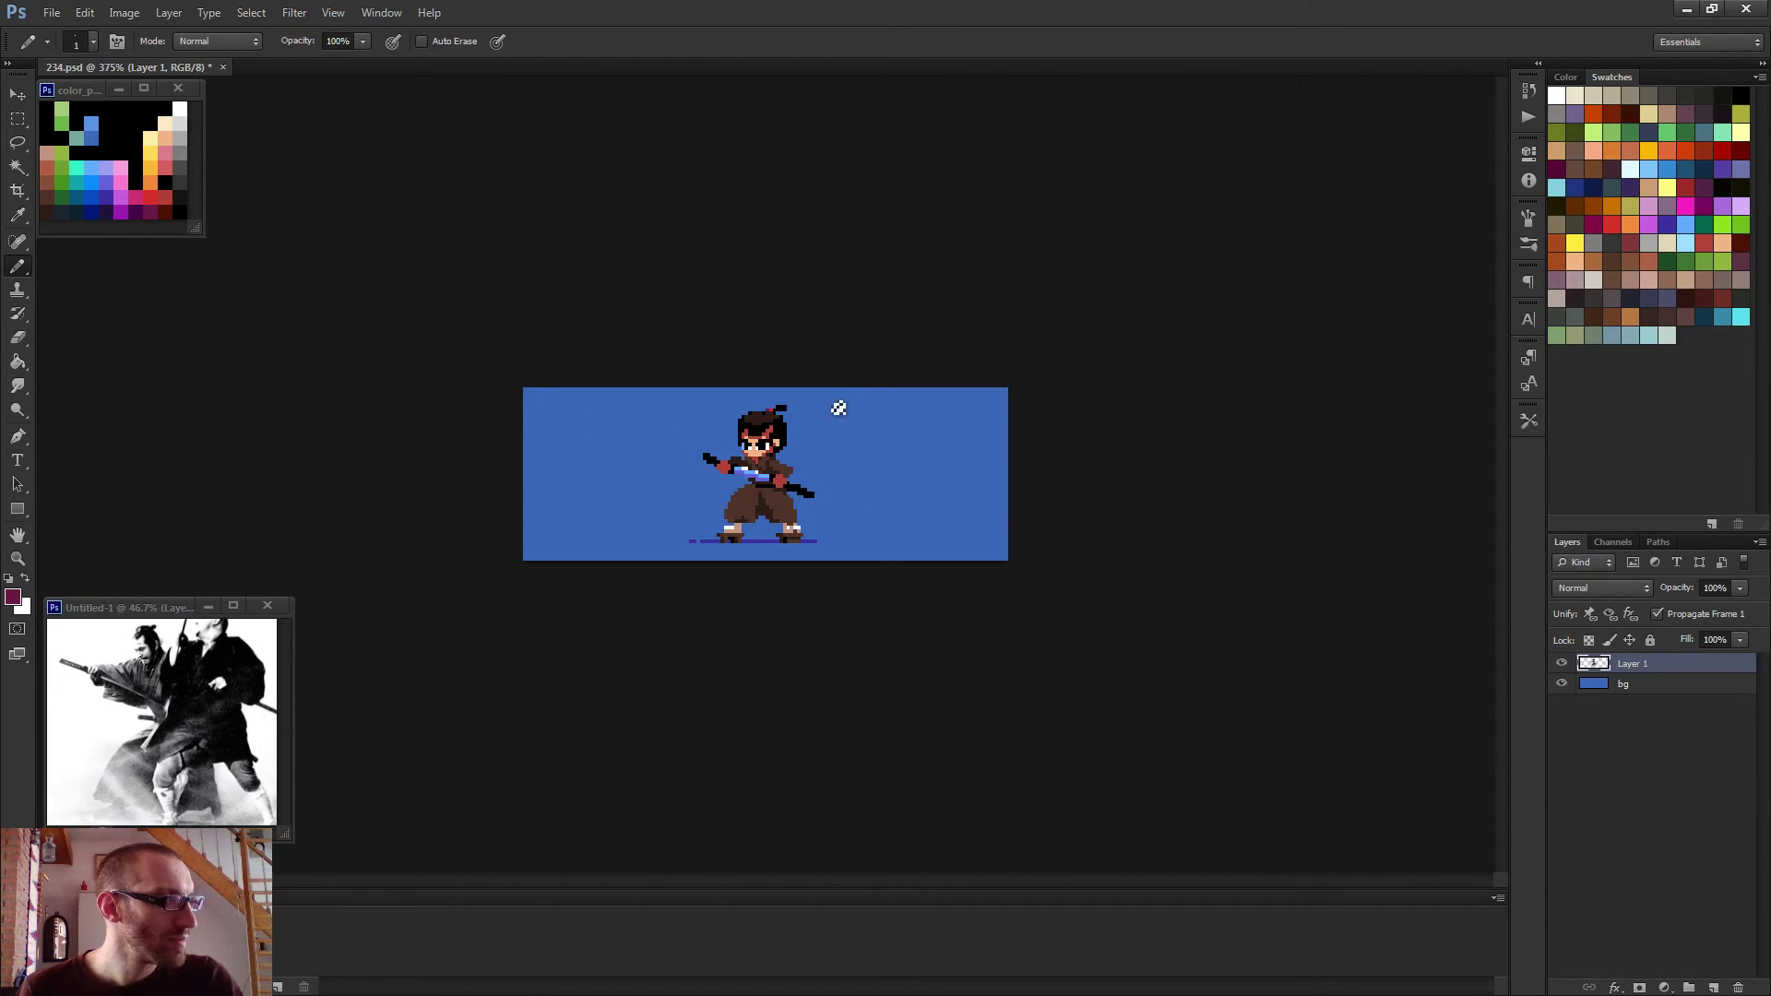
pyautogui.scroll(3, 837, 403)
pyautogui.scroll(3, 810, 397)
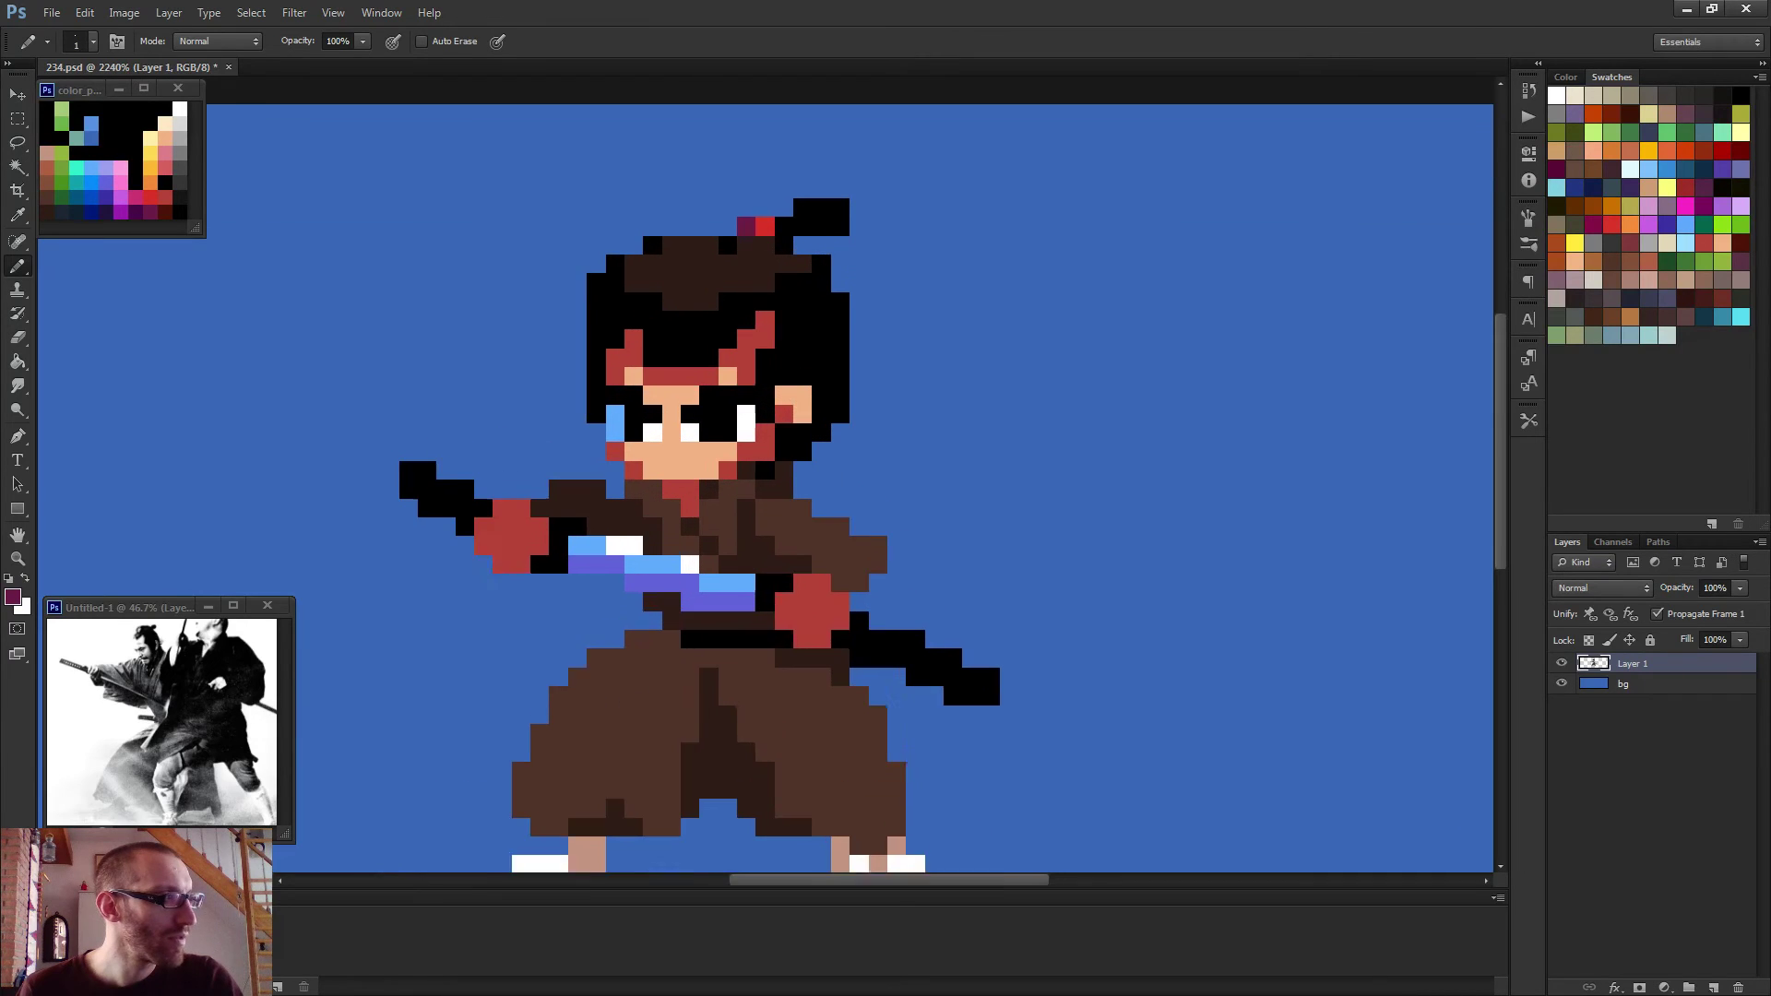
# Paint black strand pixels along the top of the head, with a dark brown pixel above the hair.
pyautogui.keyDown('alt'); pyautogui.click(787, 228); pyautogui.keyUp('alt')
pyautogui.moveTo(761, 211)
pyautogui.mouseDown()
pyautogui.moveTo(760, 258)
pyautogui.moveTo(719, 217)
pyautogui.moveTo(668, 251)
pyautogui.moveTo(705, 235)
pyautogui.mouseUp()
pyautogui.keyDown('alt'); pyautogui.click(699, 246); pyautogui.keyUp('alt')
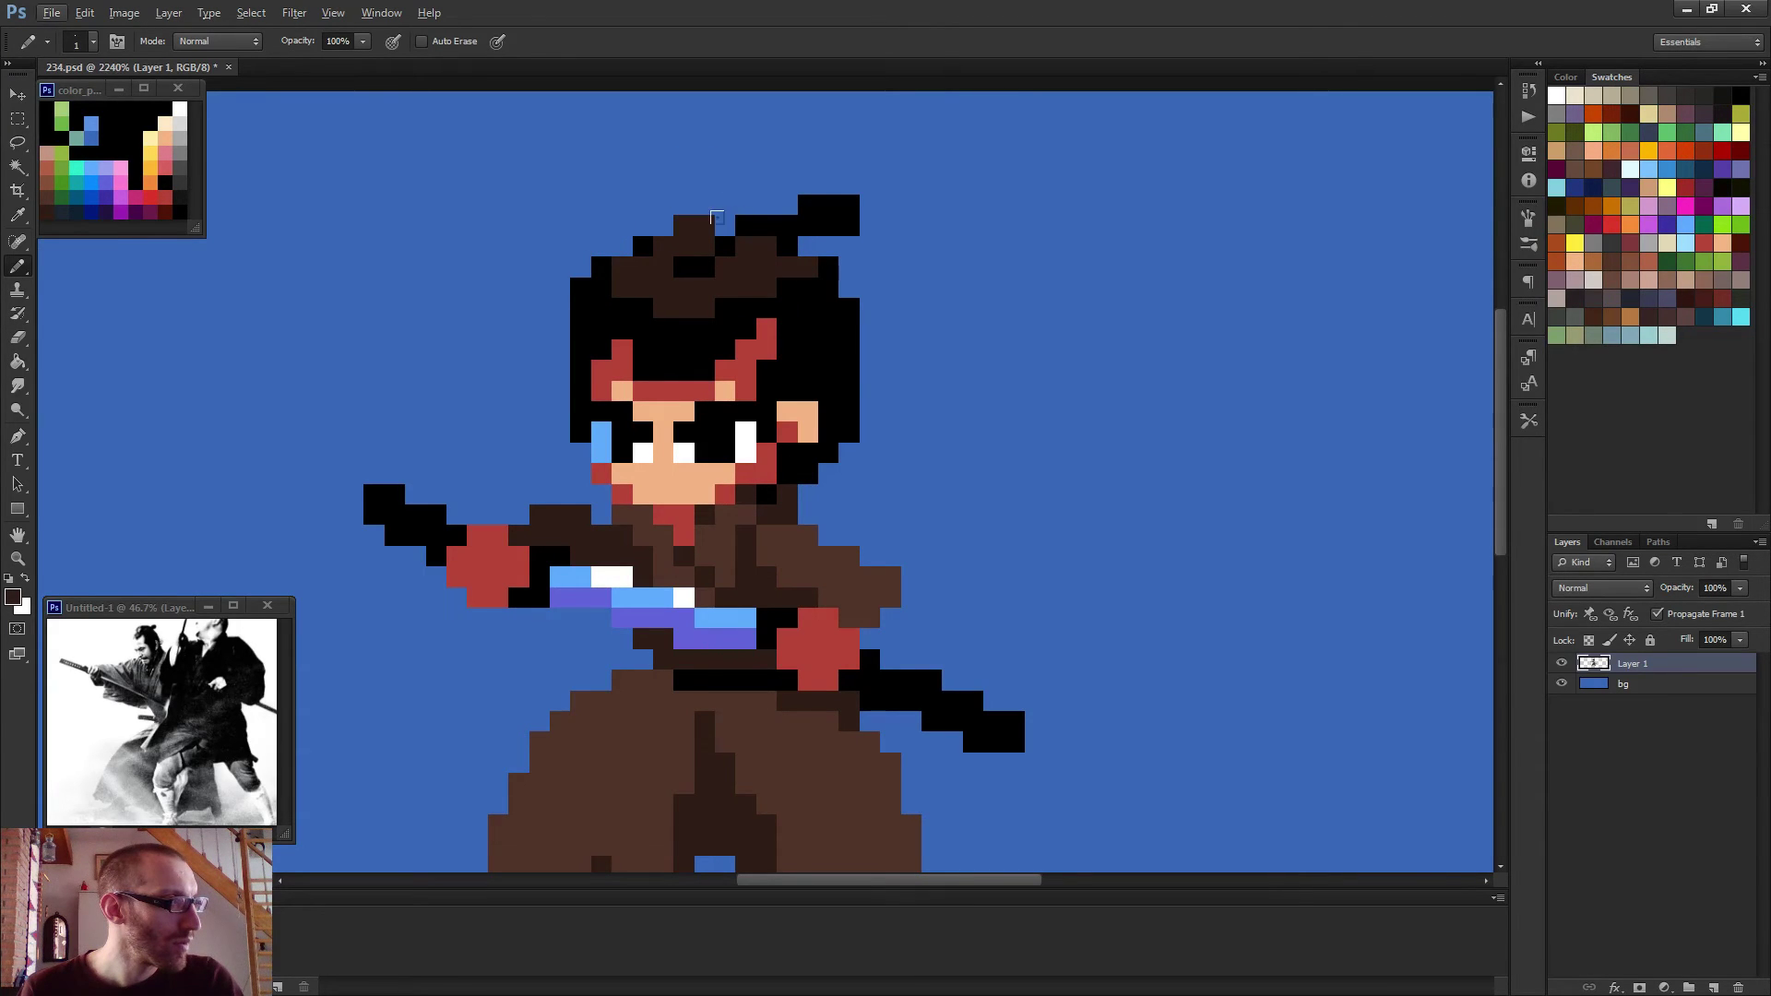
pyautogui.scroll(-5, 684, 238)
pyautogui.scroll(-1, 871, 334)
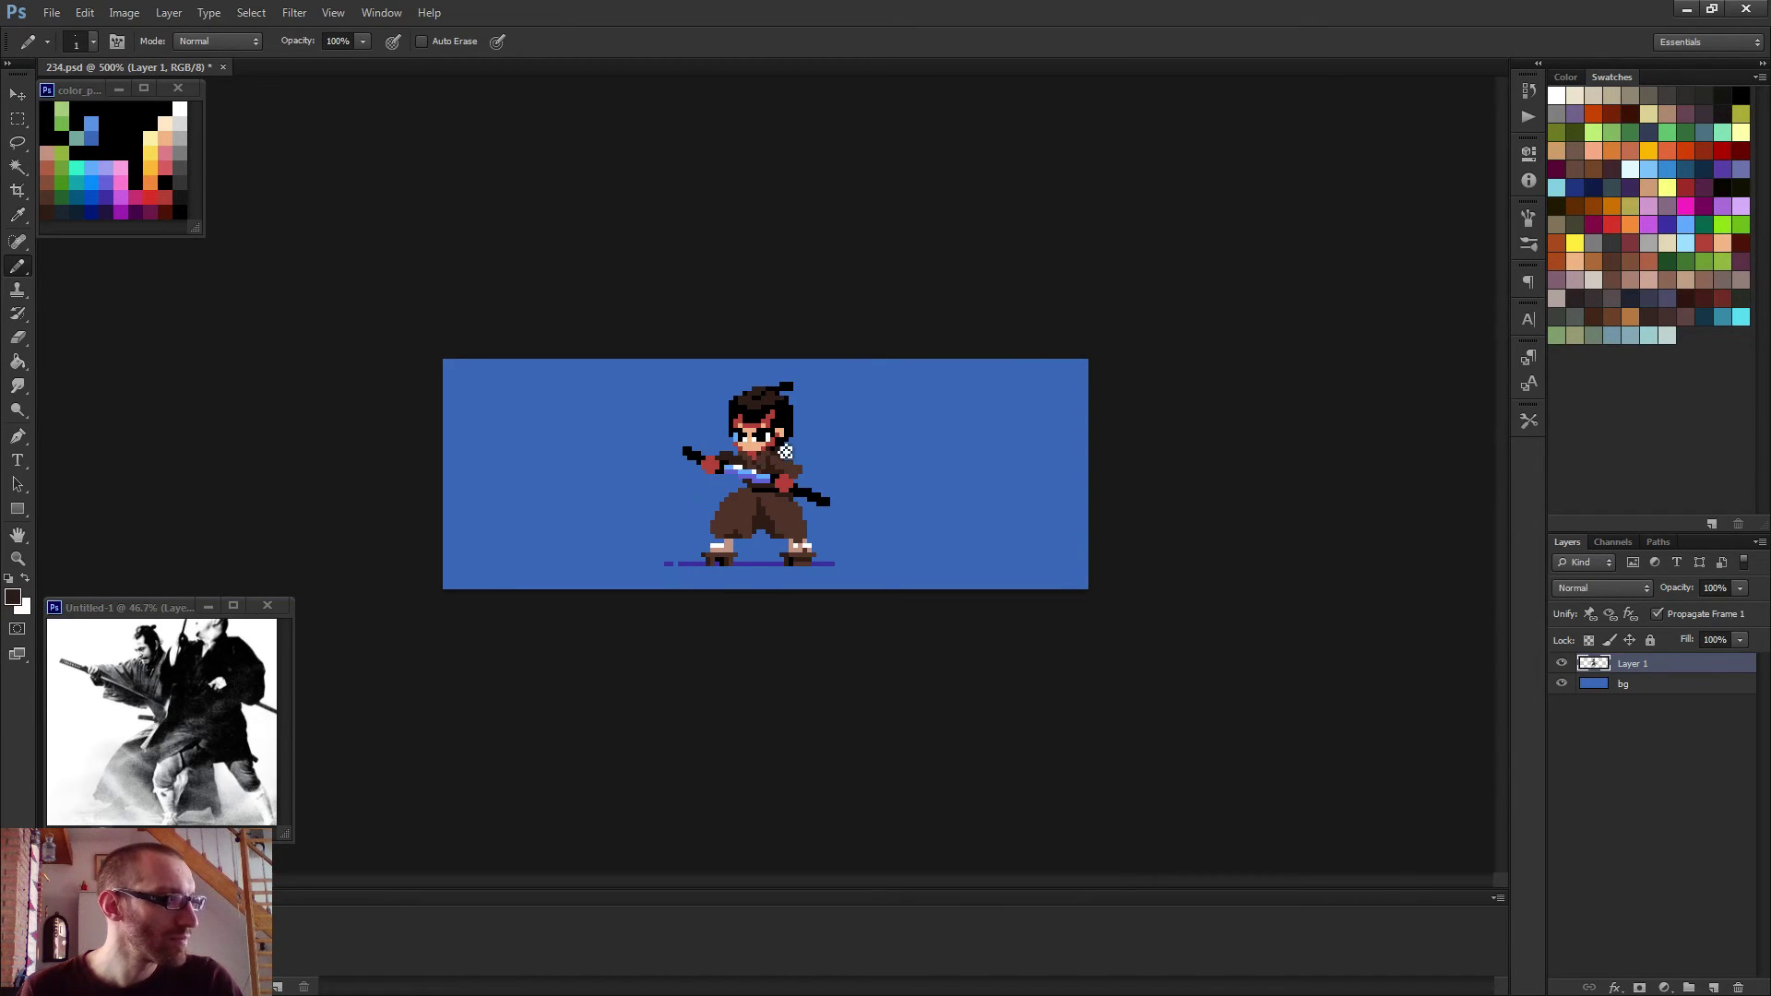
pyautogui.scroll(4, 812, 443)
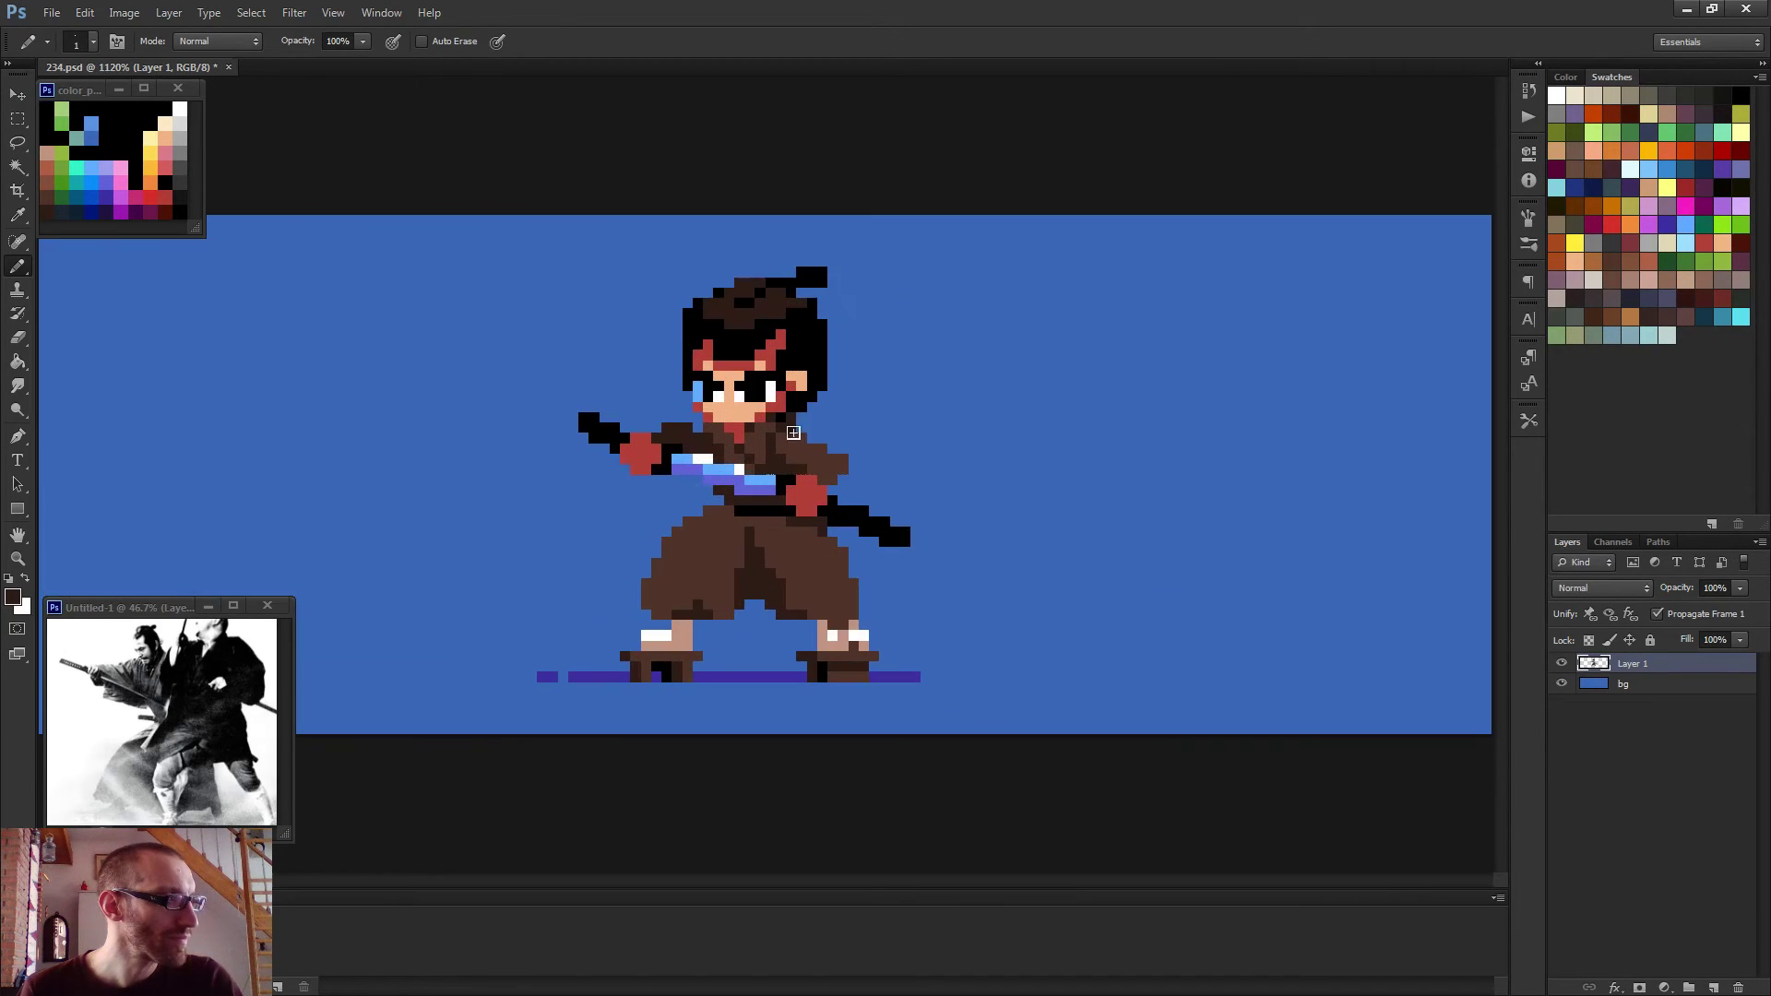
pyautogui.scroll(2, 817, 447)
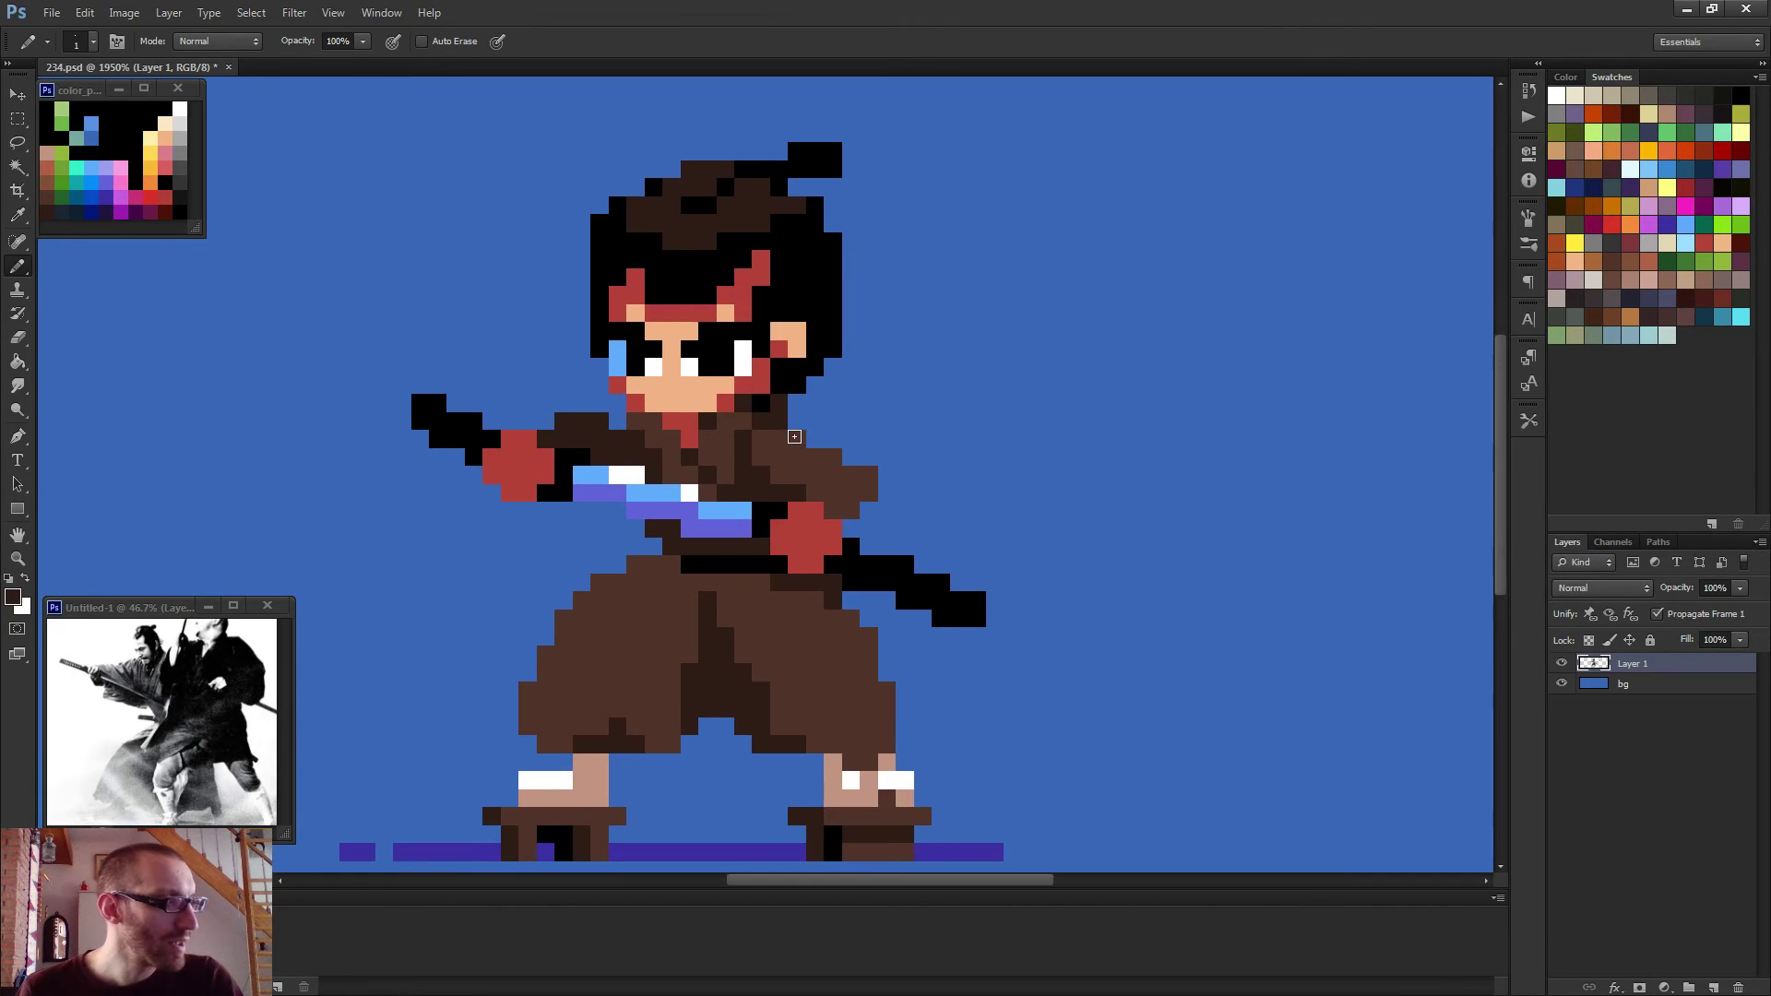
# Marquee-select the brown shoulder pixels right of the chest, nudge them right, then deselect.
pyautogui.press('m')
pyautogui.scroll(-4, 792, 443)
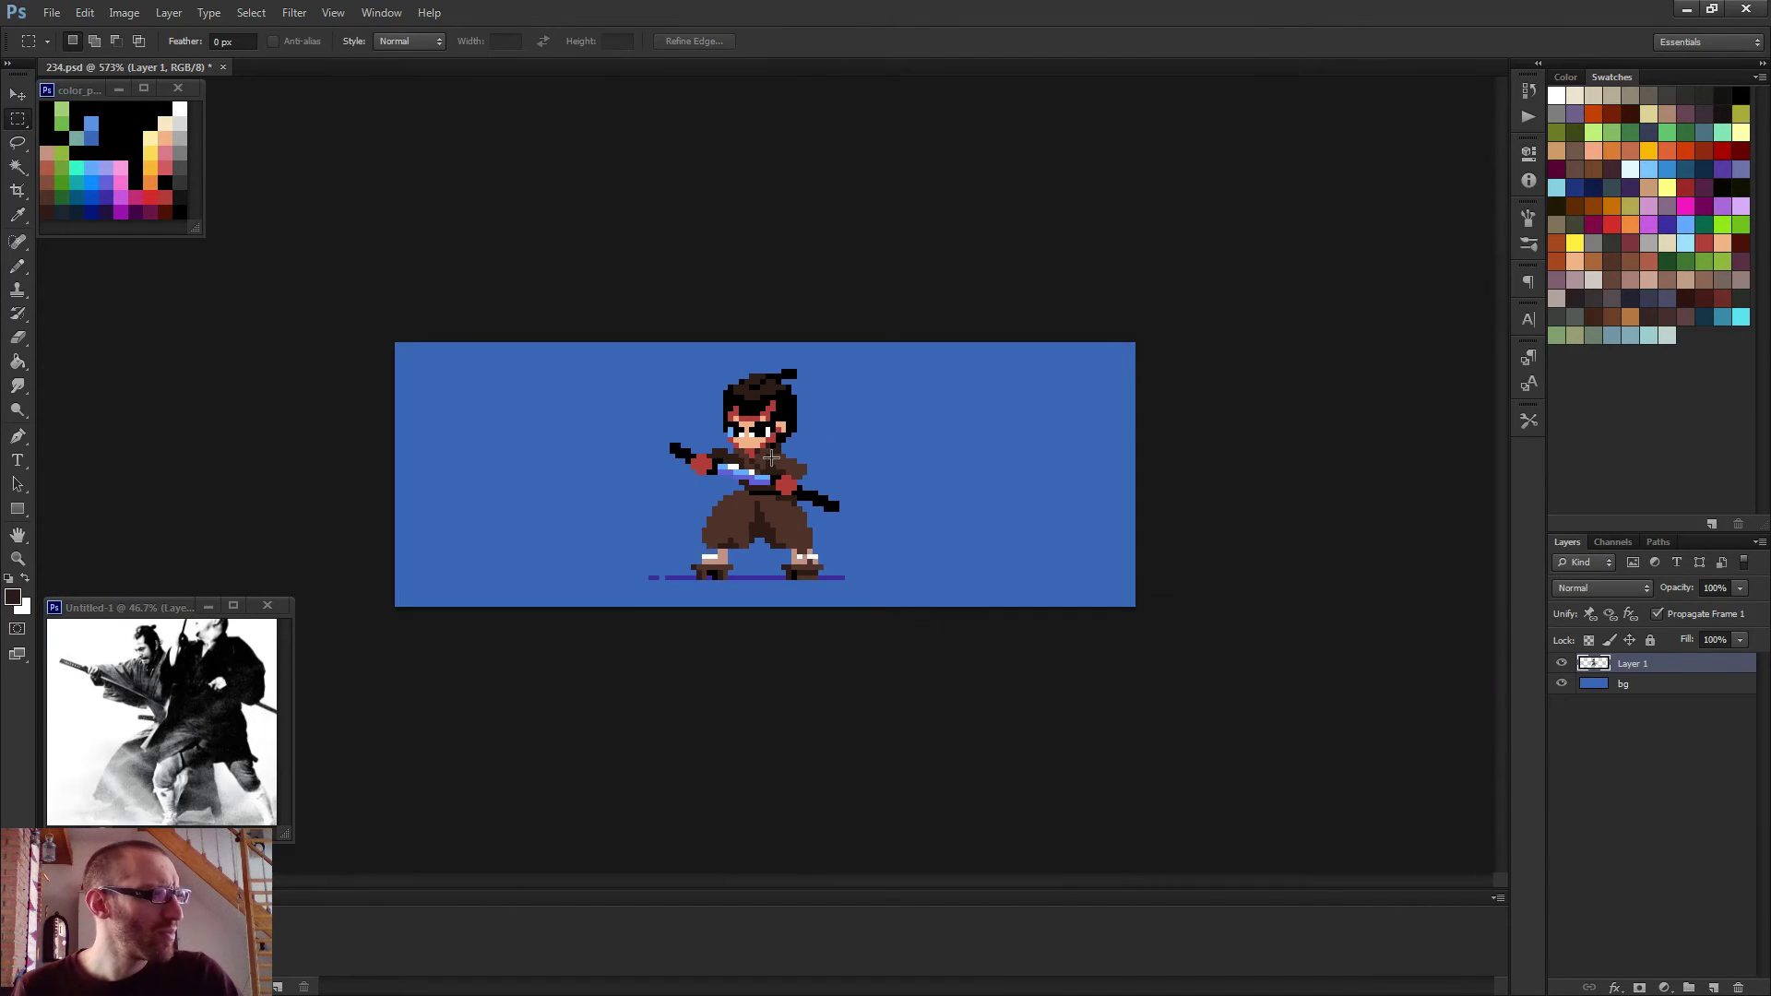
pyautogui.moveTo(772, 454); pyautogui.dragTo(833, 474)
pyautogui.scroll(2, 766, 474)
pyautogui.scroll(2, 819, 474)
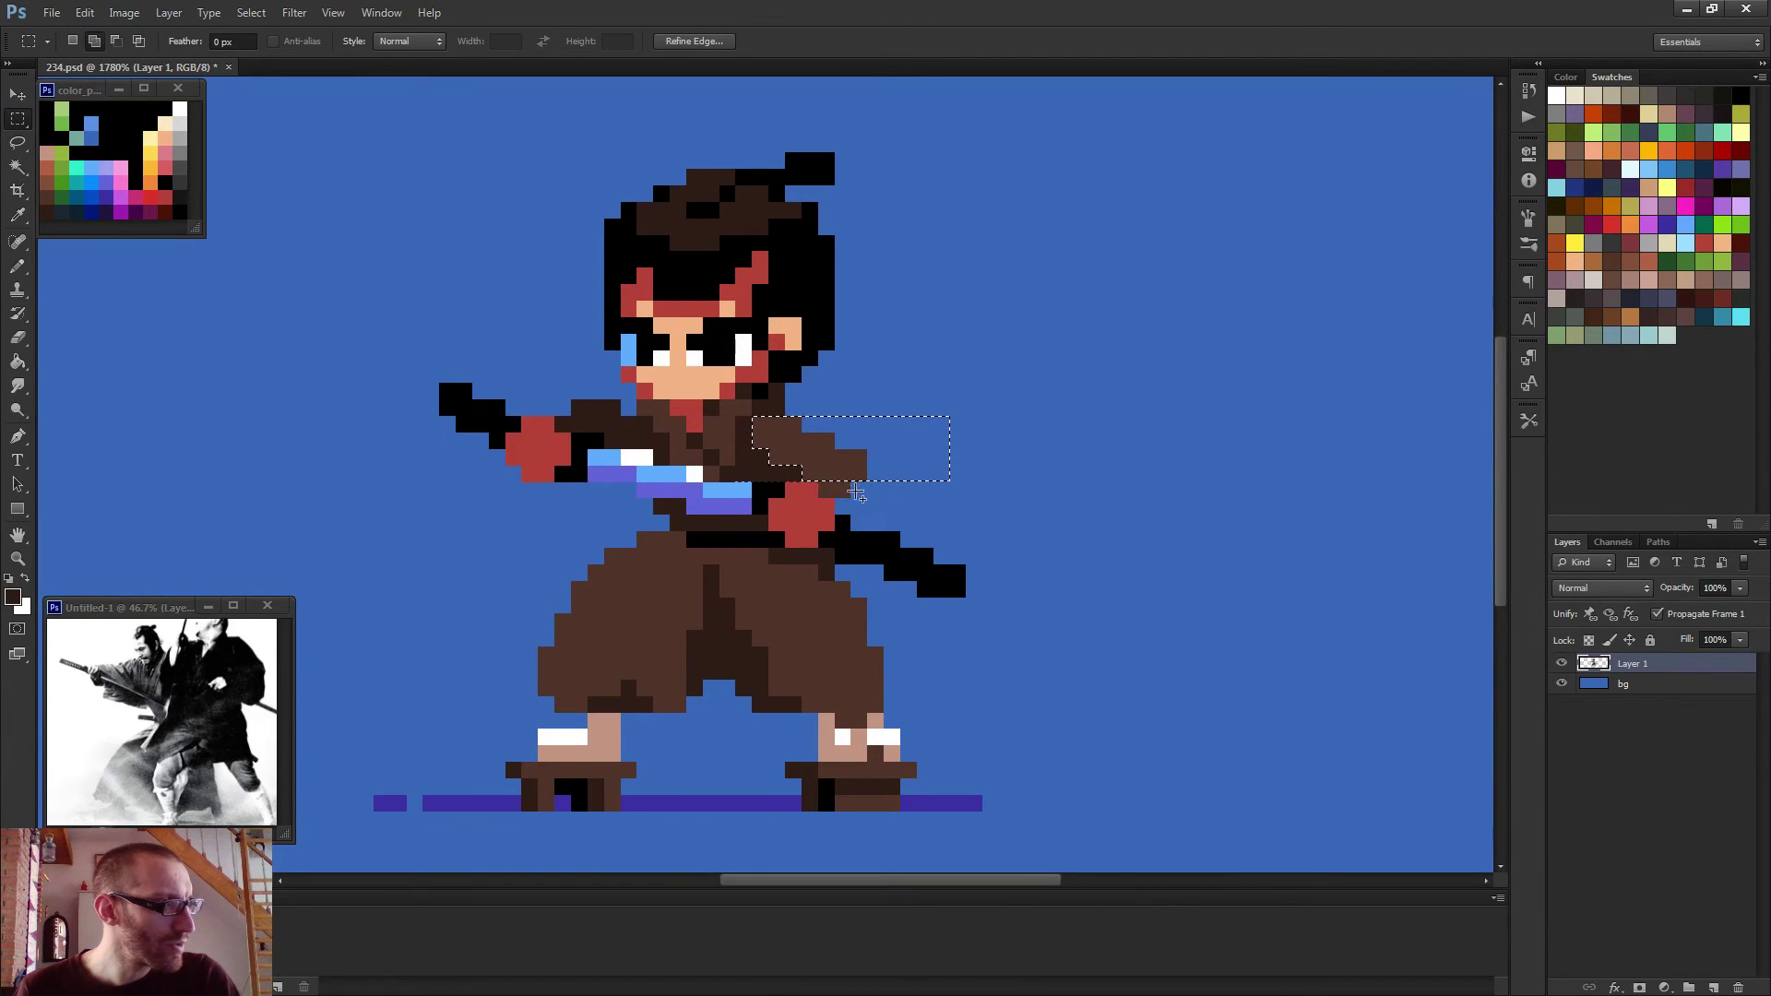
pyautogui.scroll(-3, 1000, 495)
pyautogui.press('v')
pyautogui.press('Right')
pyautogui.press('Right')
pyautogui.hotkey('ctrl', 'd')
pyautogui.press('b')
# Pencil outfit brown into the torso-arm gap and below the arm beside the hand.
pyautogui.scroll(3, 801, 491)
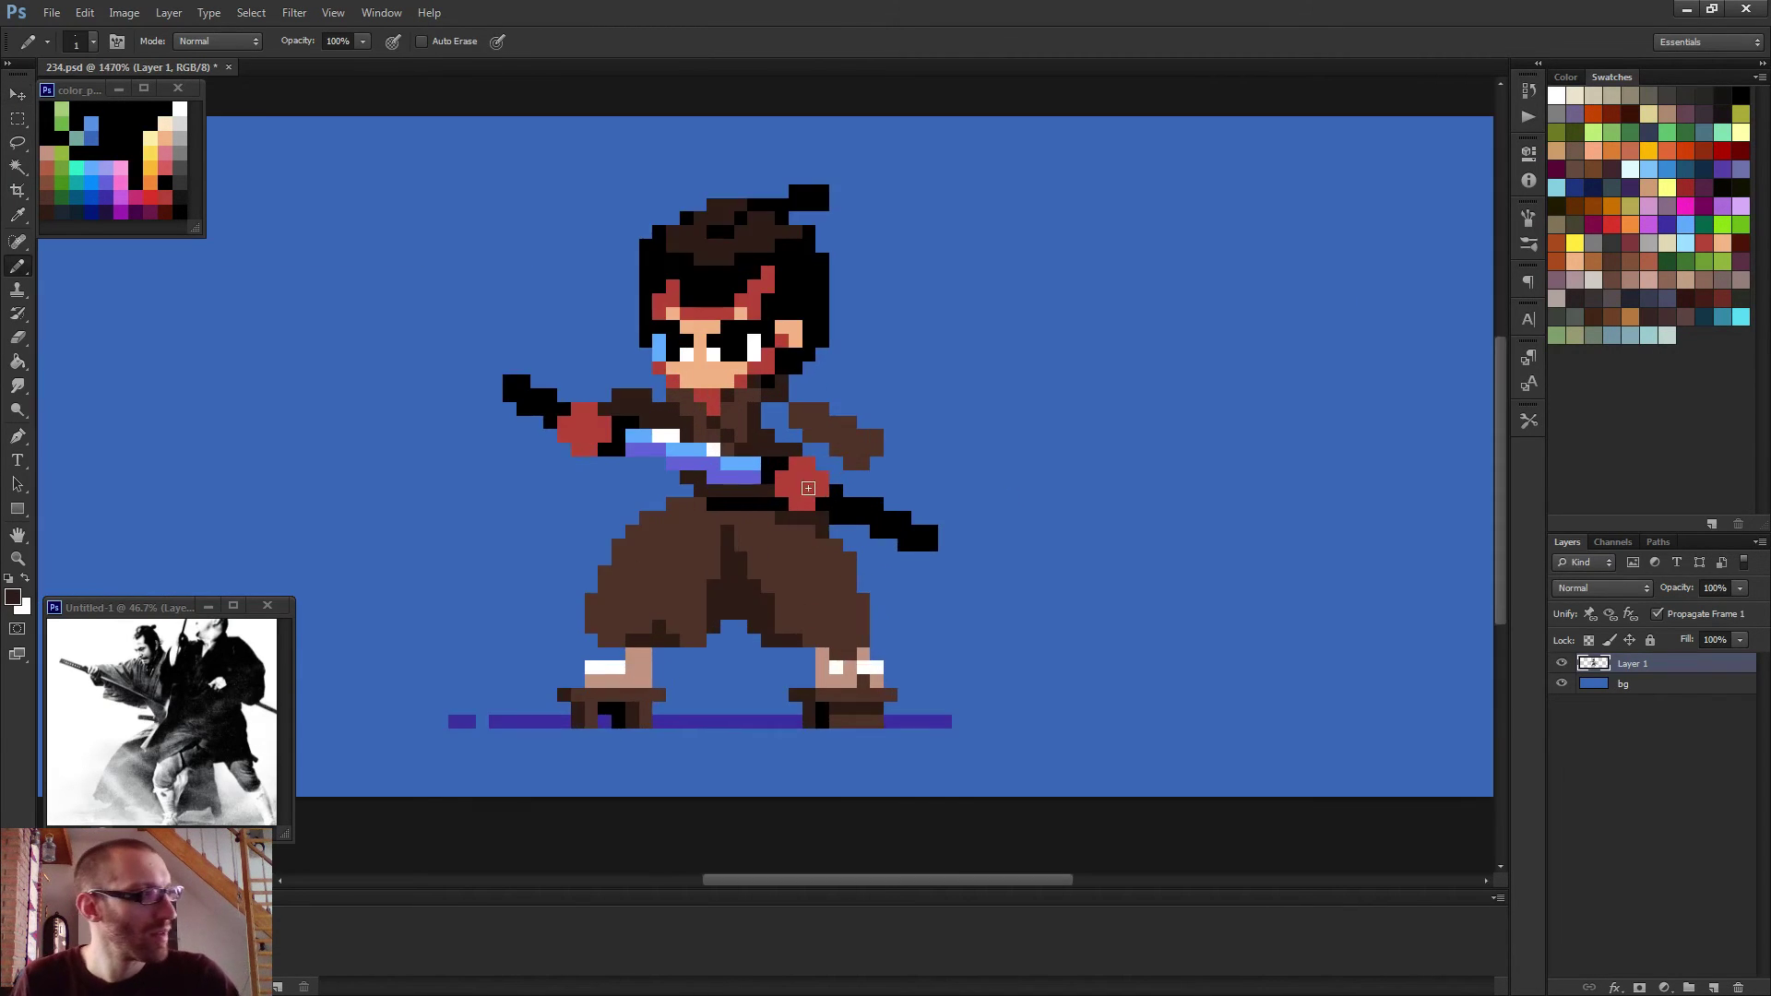
pyautogui.moveTo(769, 358)
pyautogui.mouseDown()
pyautogui.moveTo(719, 362)
pyautogui.moveTo(766, 392)
pyautogui.moveTo(738, 396)
pyautogui.mouseUp()
pyautogui.keyDown('alt'); pyautogui.click(749, 406); pyautogui.keyUp('alt')
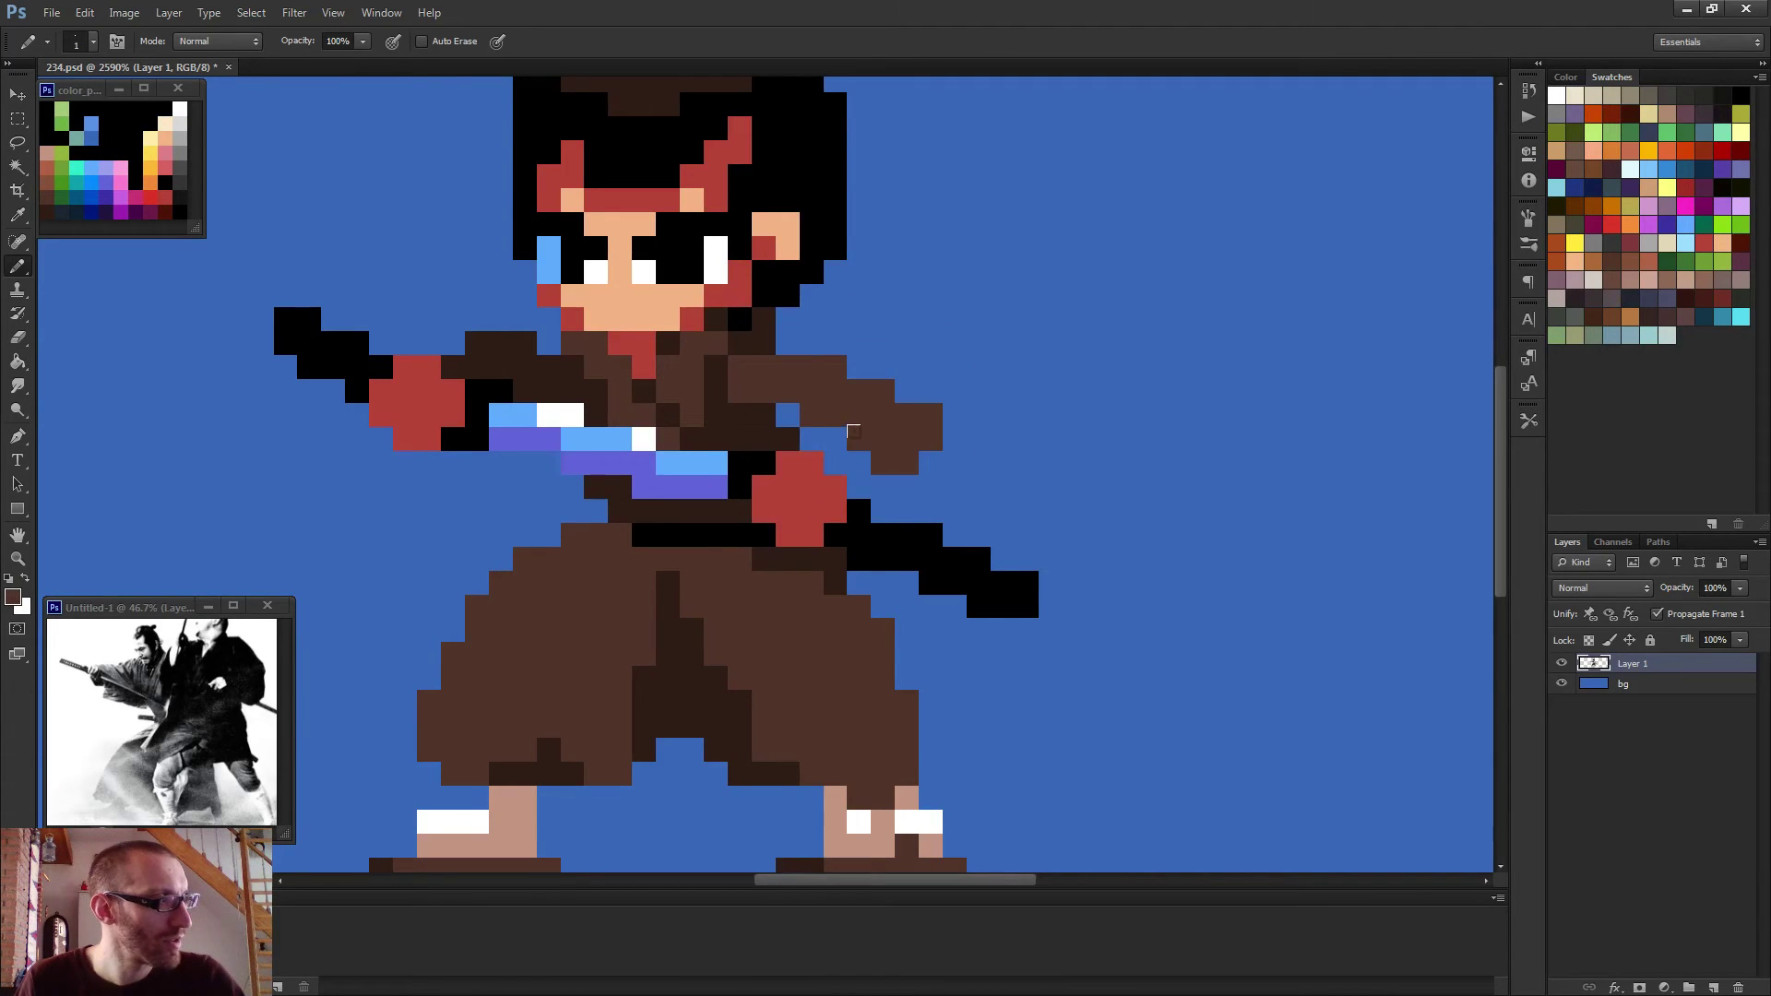
pyautogui.moveTo(854, 433); pyautogui.dragTo(842, 472)
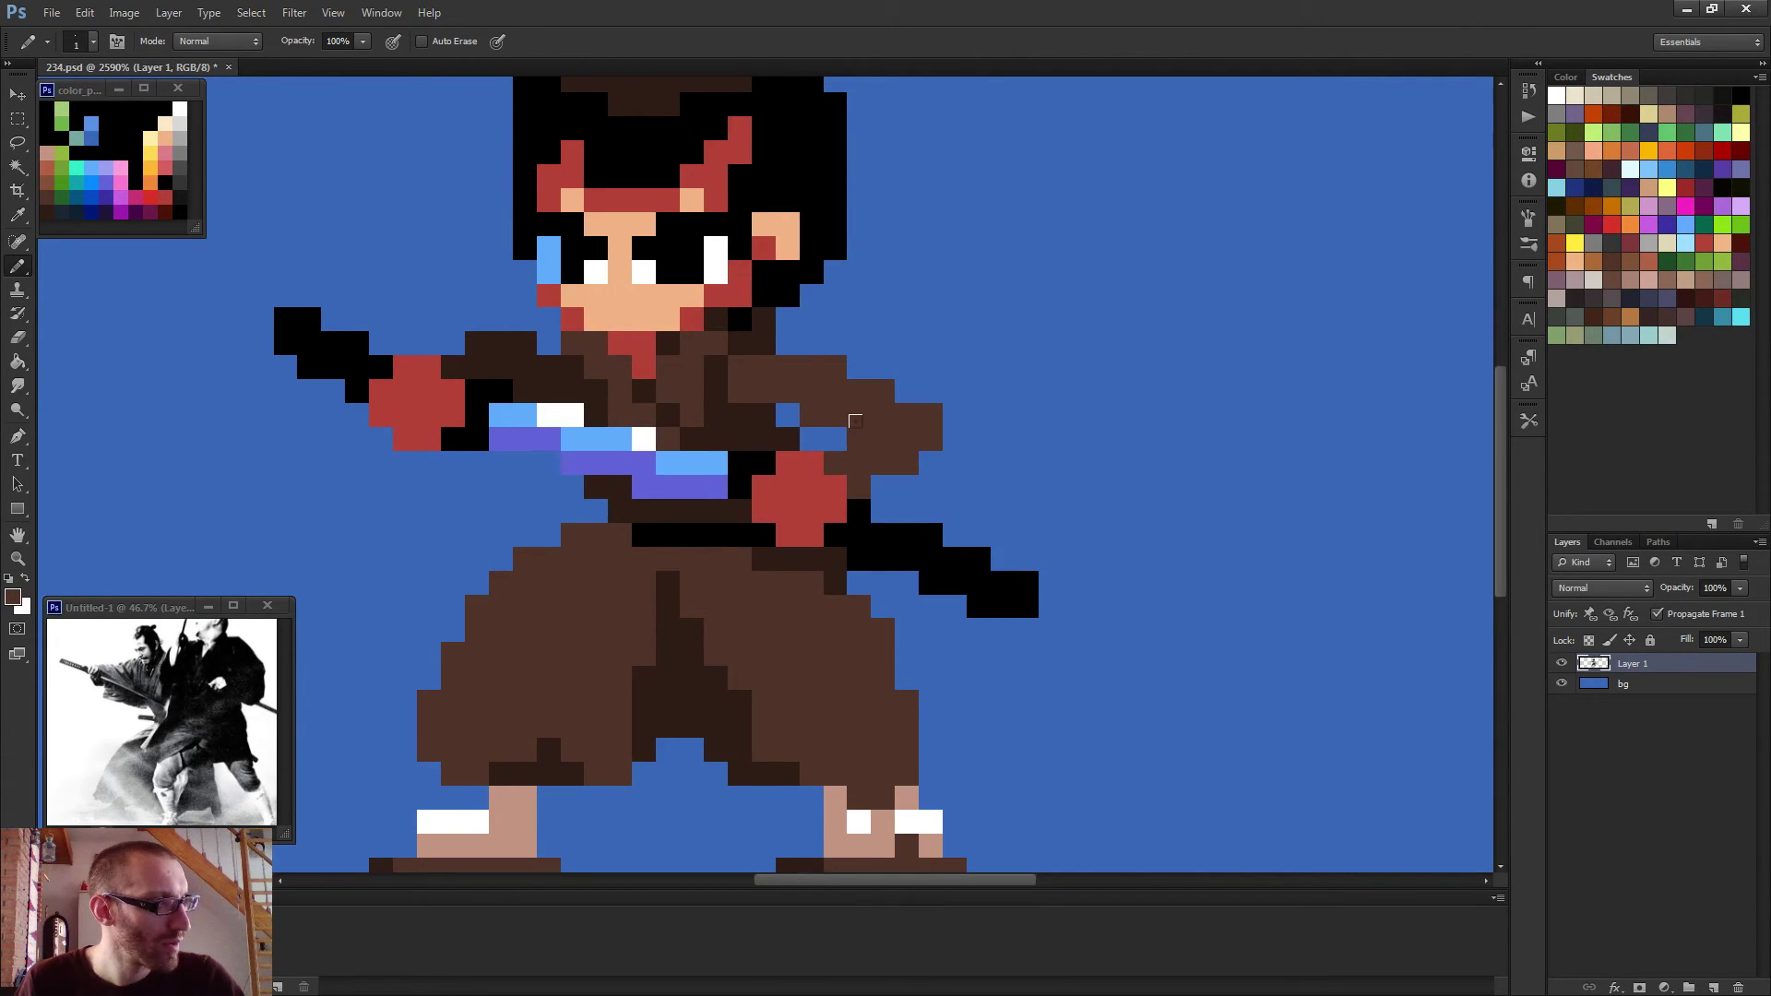
pyautogui.scroll(-2, 923, 398)
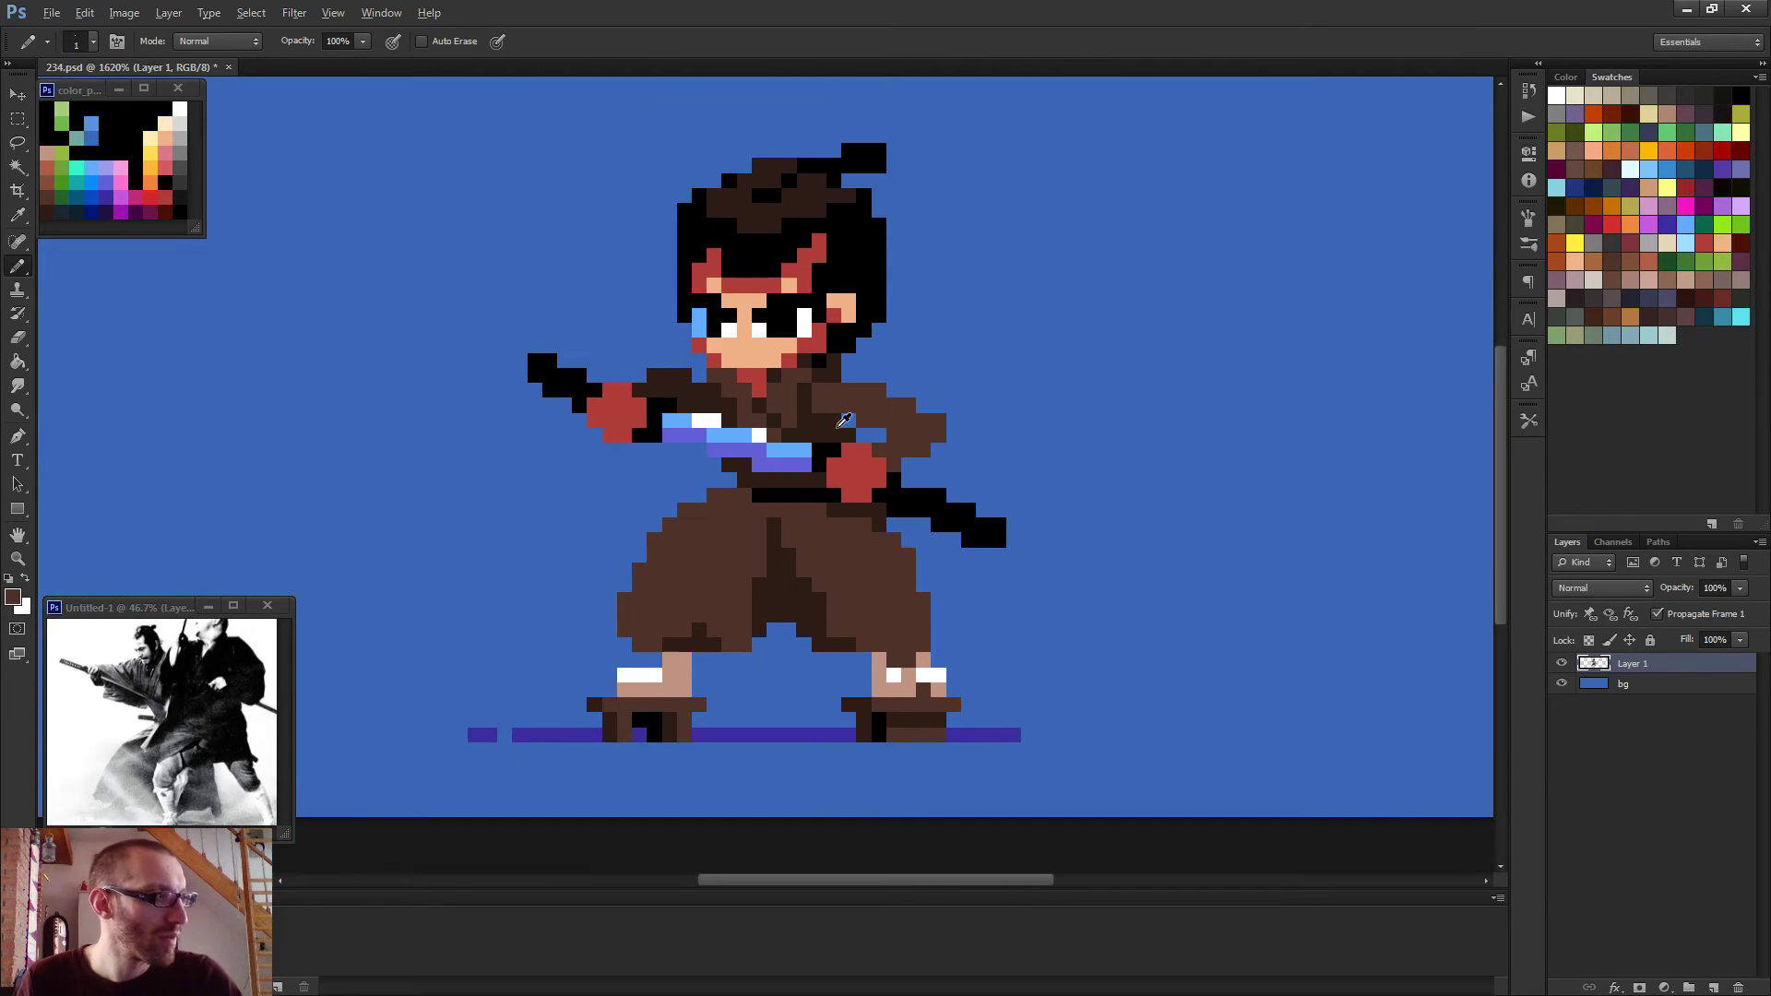
pyautogui.scroll(-7, 921, 423)
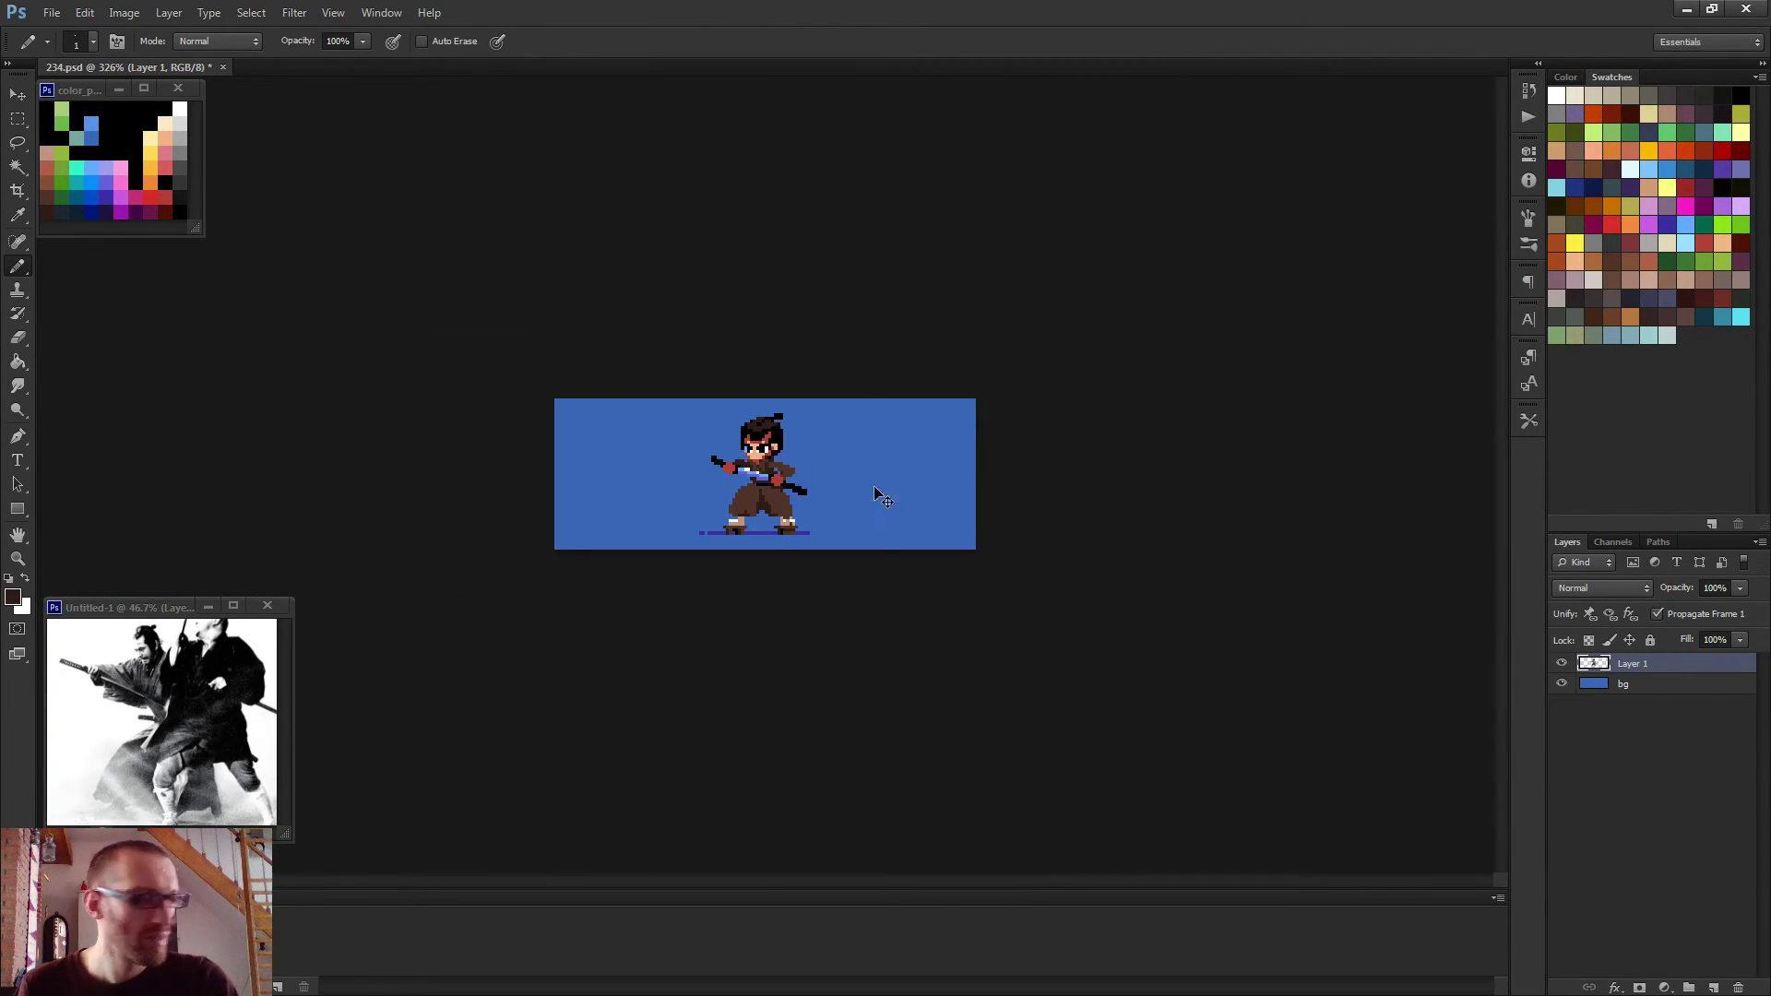
pyautogui.hotkey('ctrl', 'shift', 'd')
pyautogui.hotkey('ctrl', 'd')
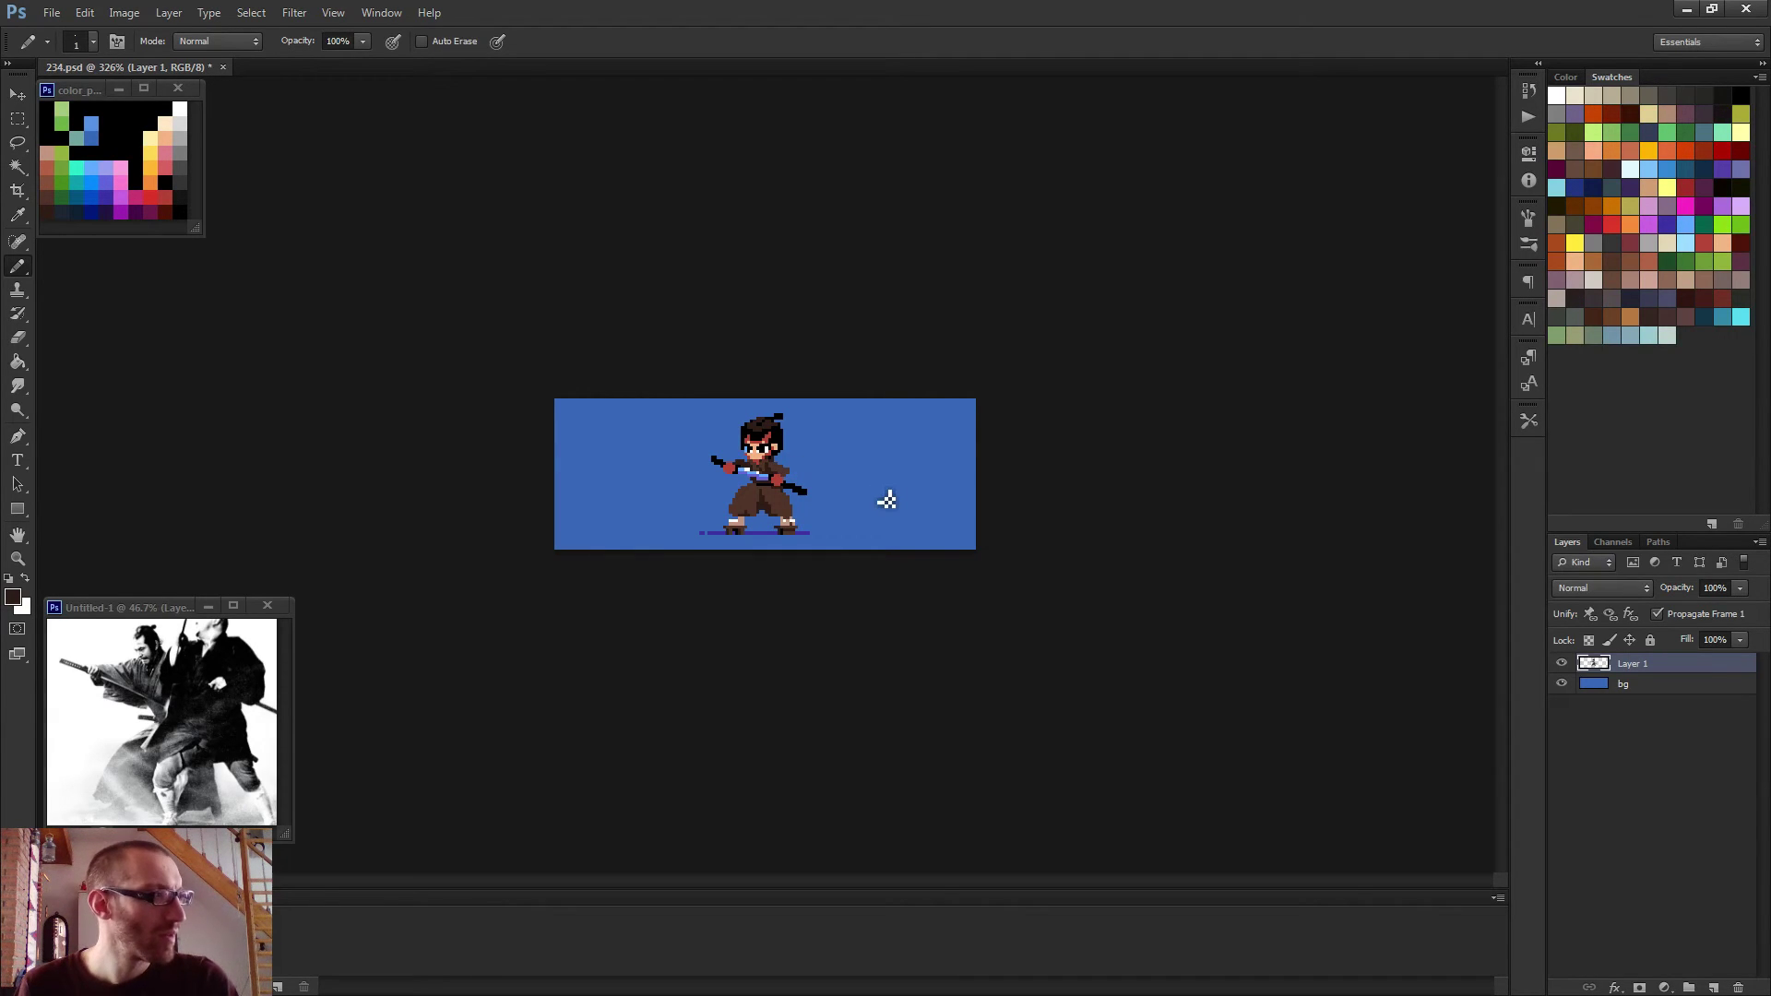
pyautogui.scroll(-2, 887, 500)
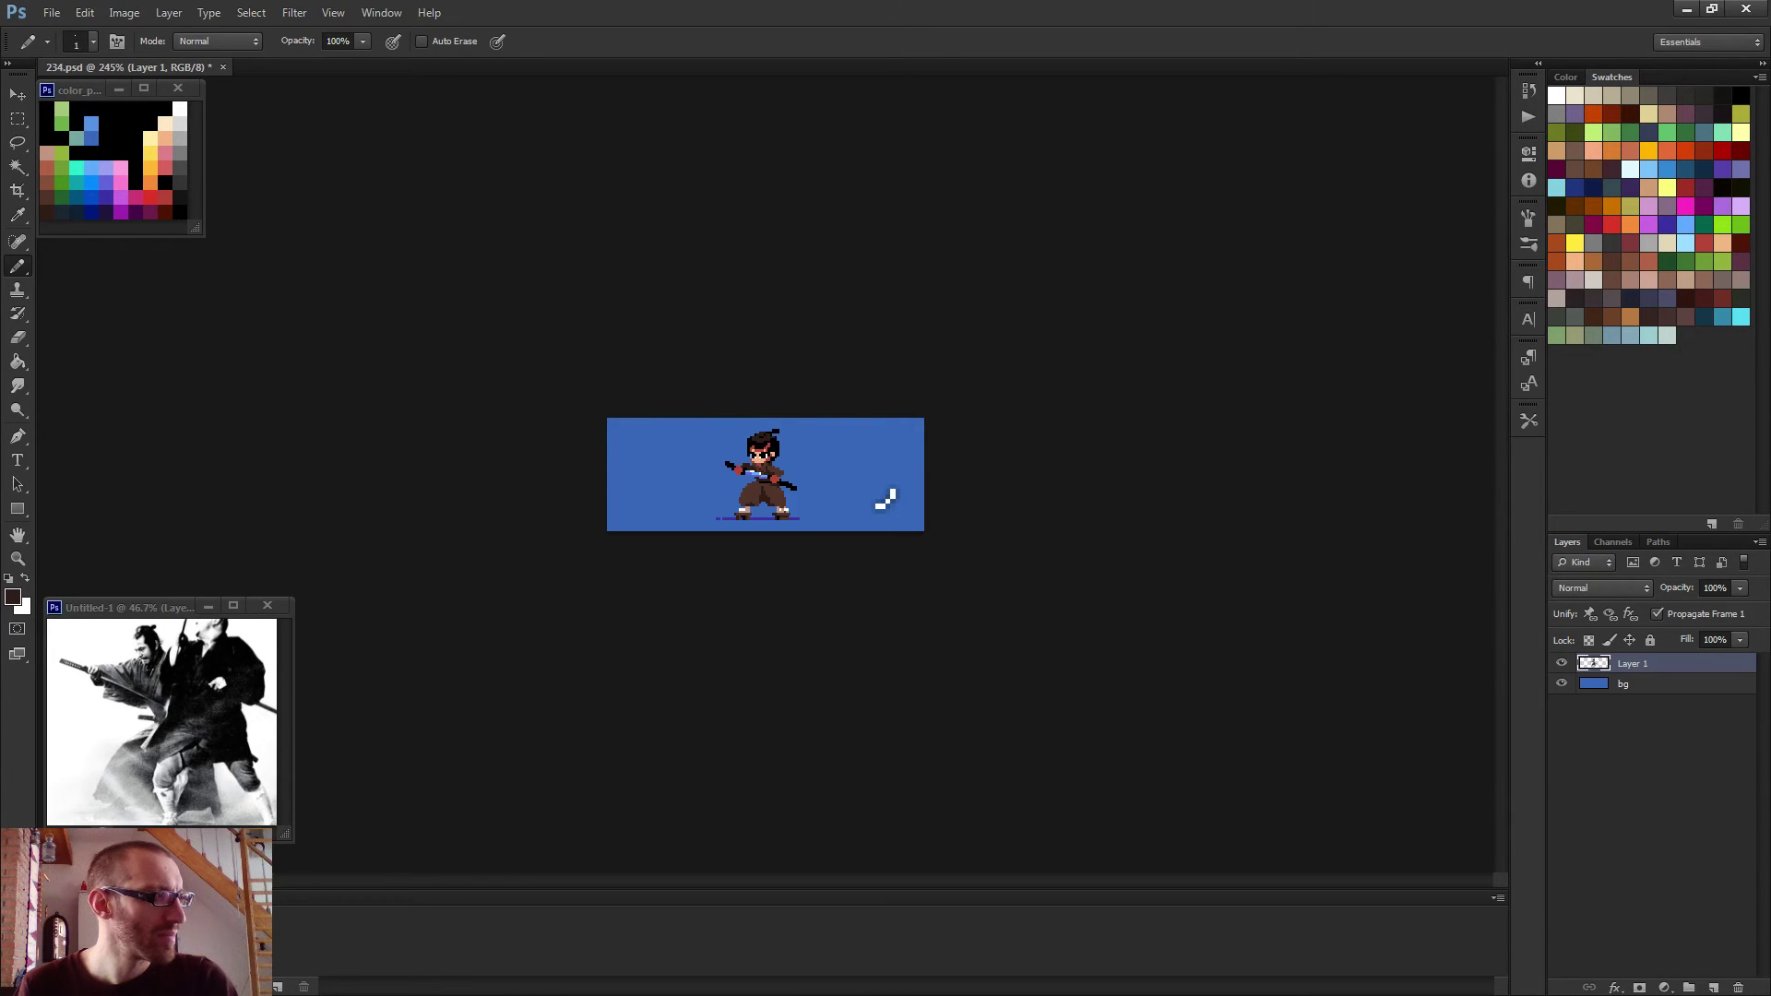
pyautogui.scroll(10, 773, 524)
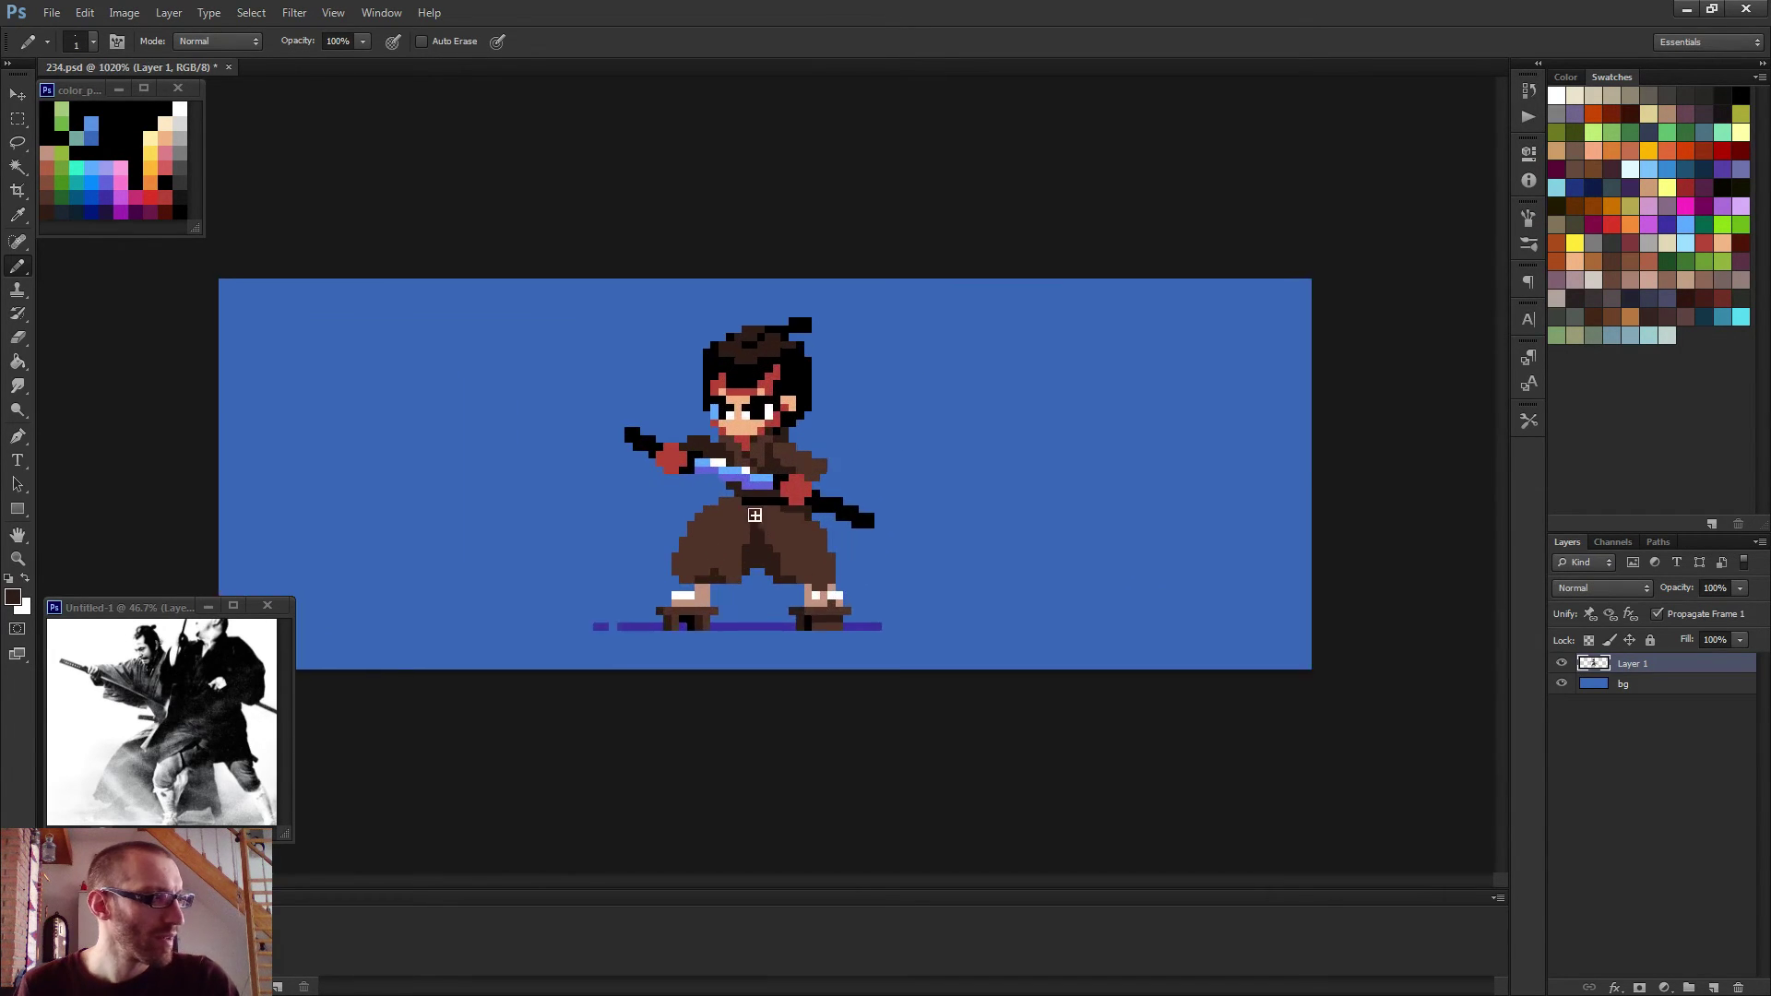
# Repaint the red front hand in peach skin tone and add a black edge pixel.
pyautogui.scroll(3, 748, 503)
pyautogui.keyDown('alt'); pyautogui.click(729, 359); pyautogui.keyUp('alt')
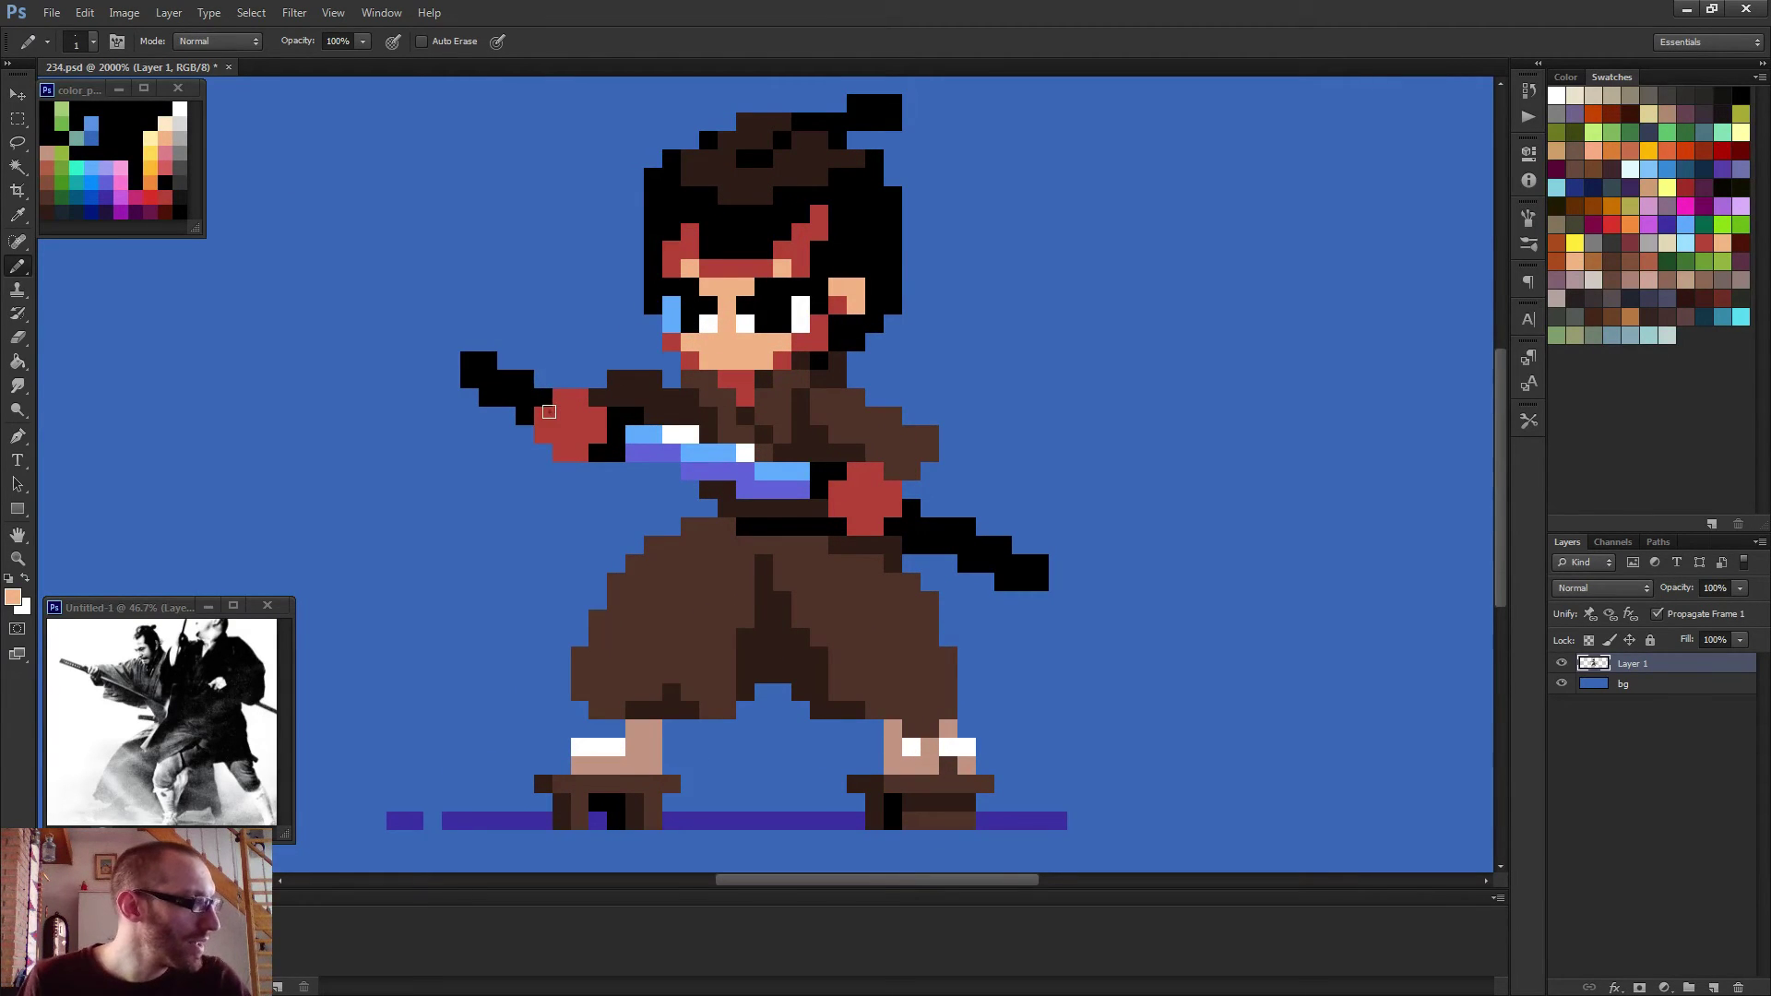
pyautogui.moveTo(544, 410)
pyautogui.mouseDown()
pyautogui.moveTo(574, 416)
pyautogui.moveTo(561, 396)
pyautogui.mouseUp()
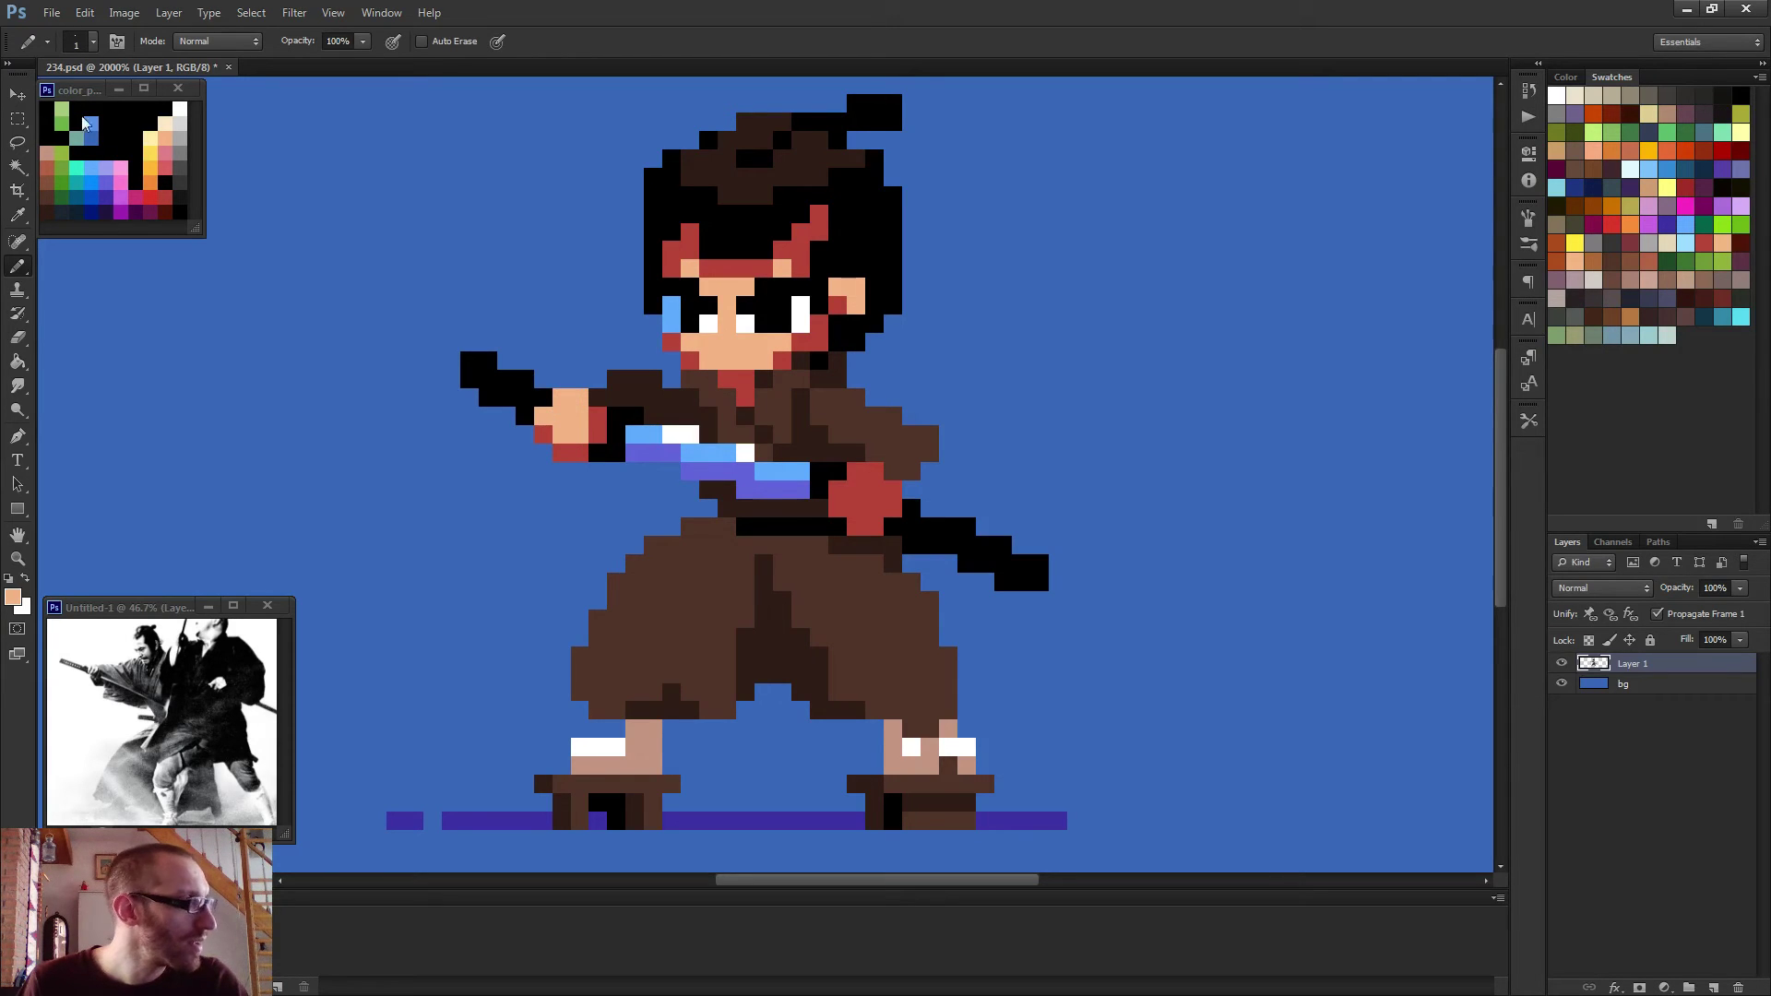
pyautogui.keyDown('alt'); pyautogui.click(167, 169); pyautogui.keyUp('alt')
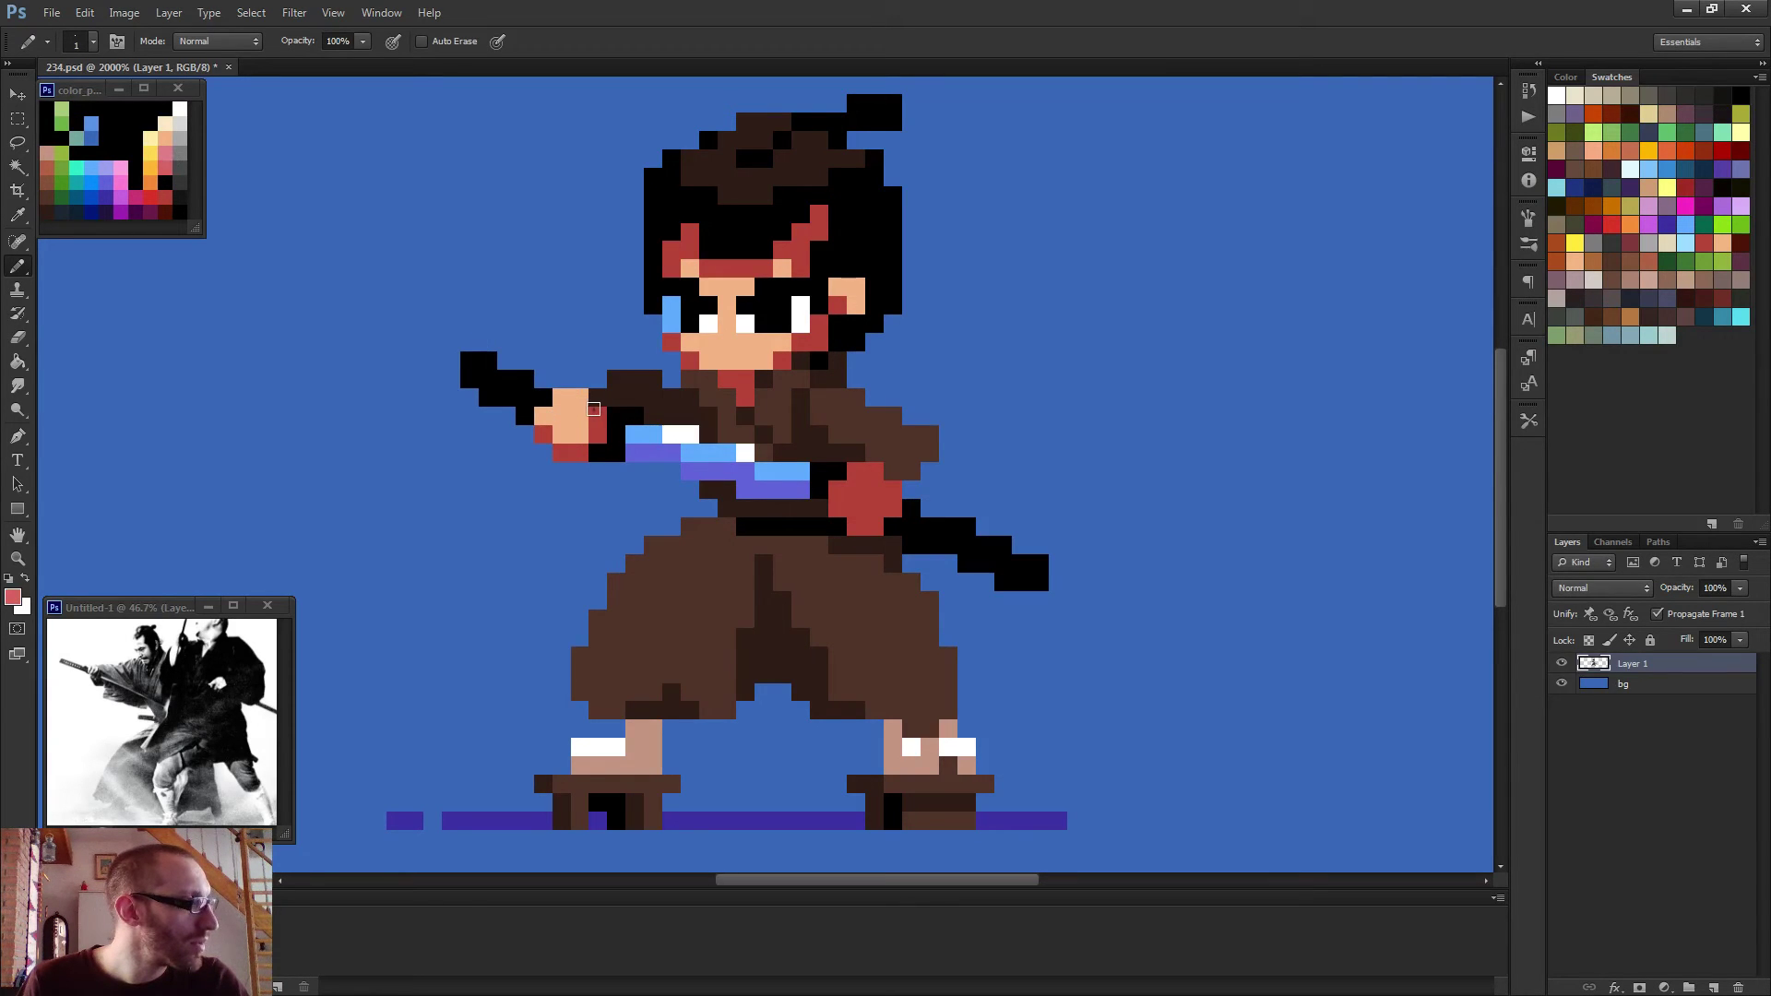
pyautogui.keyDown('alt'); pyautogui.click(617, 441); pyautogui.keyUp('alt')
pyautogui.click(597, 434)
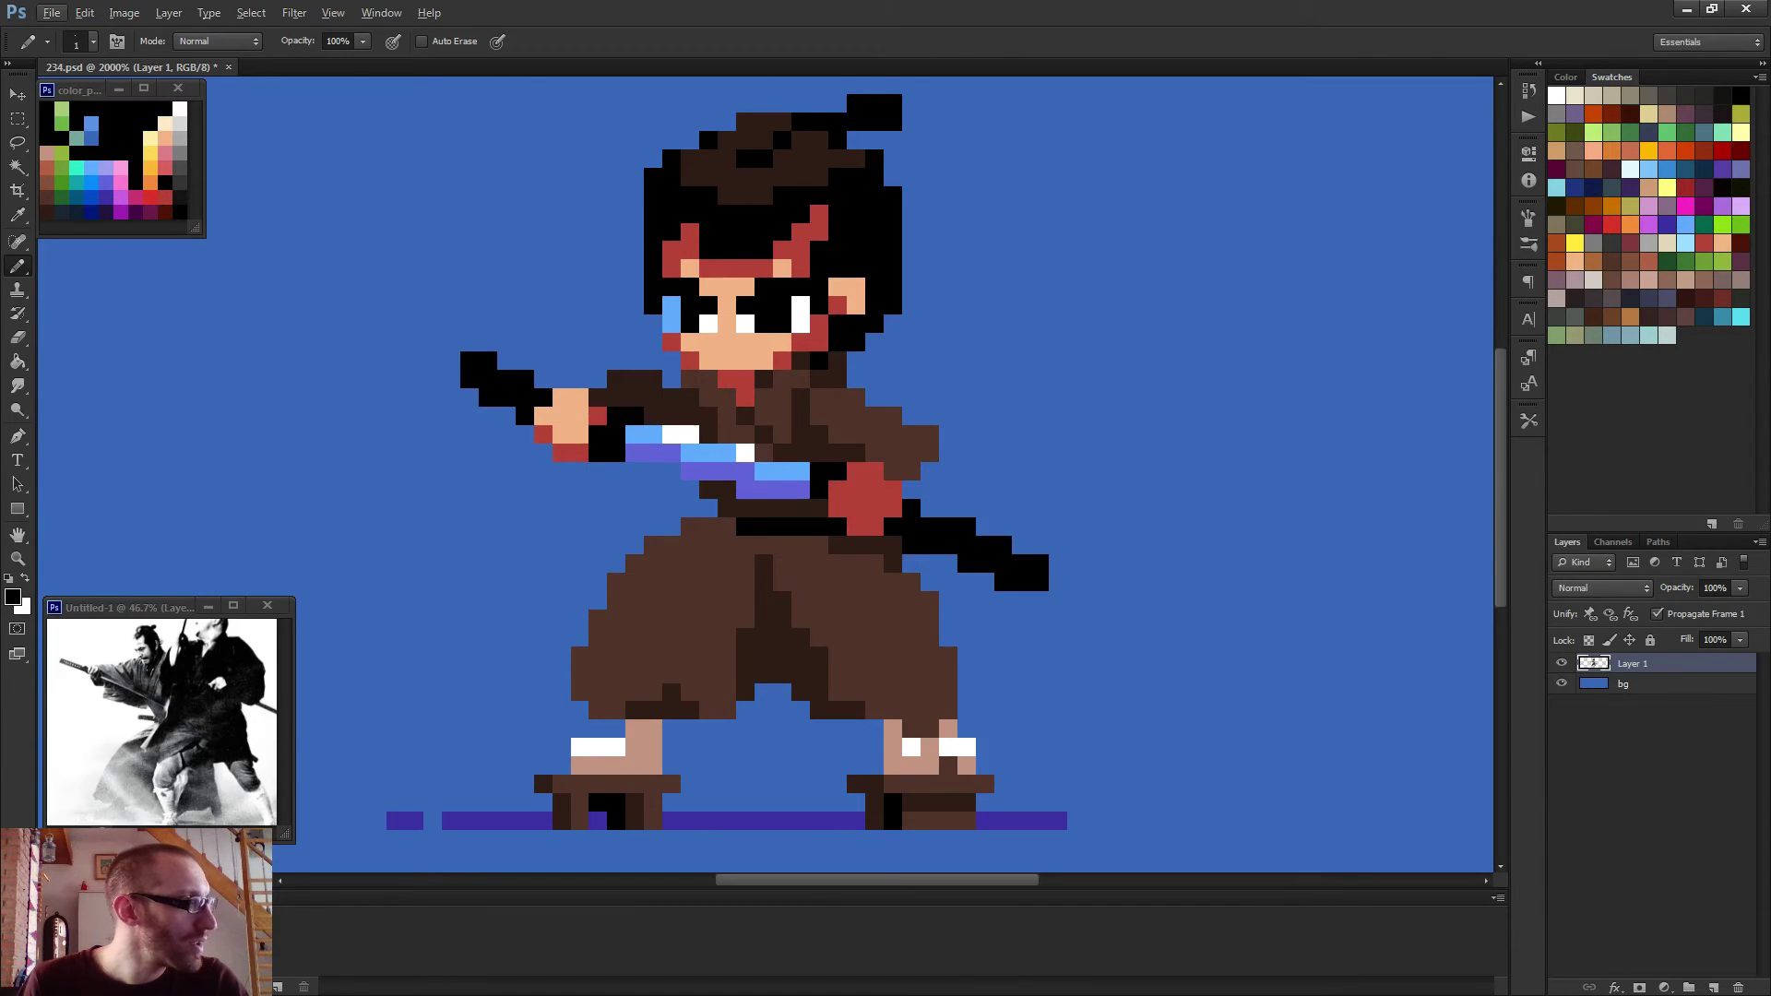
pyautogui.scroll(-5, 555, 434)
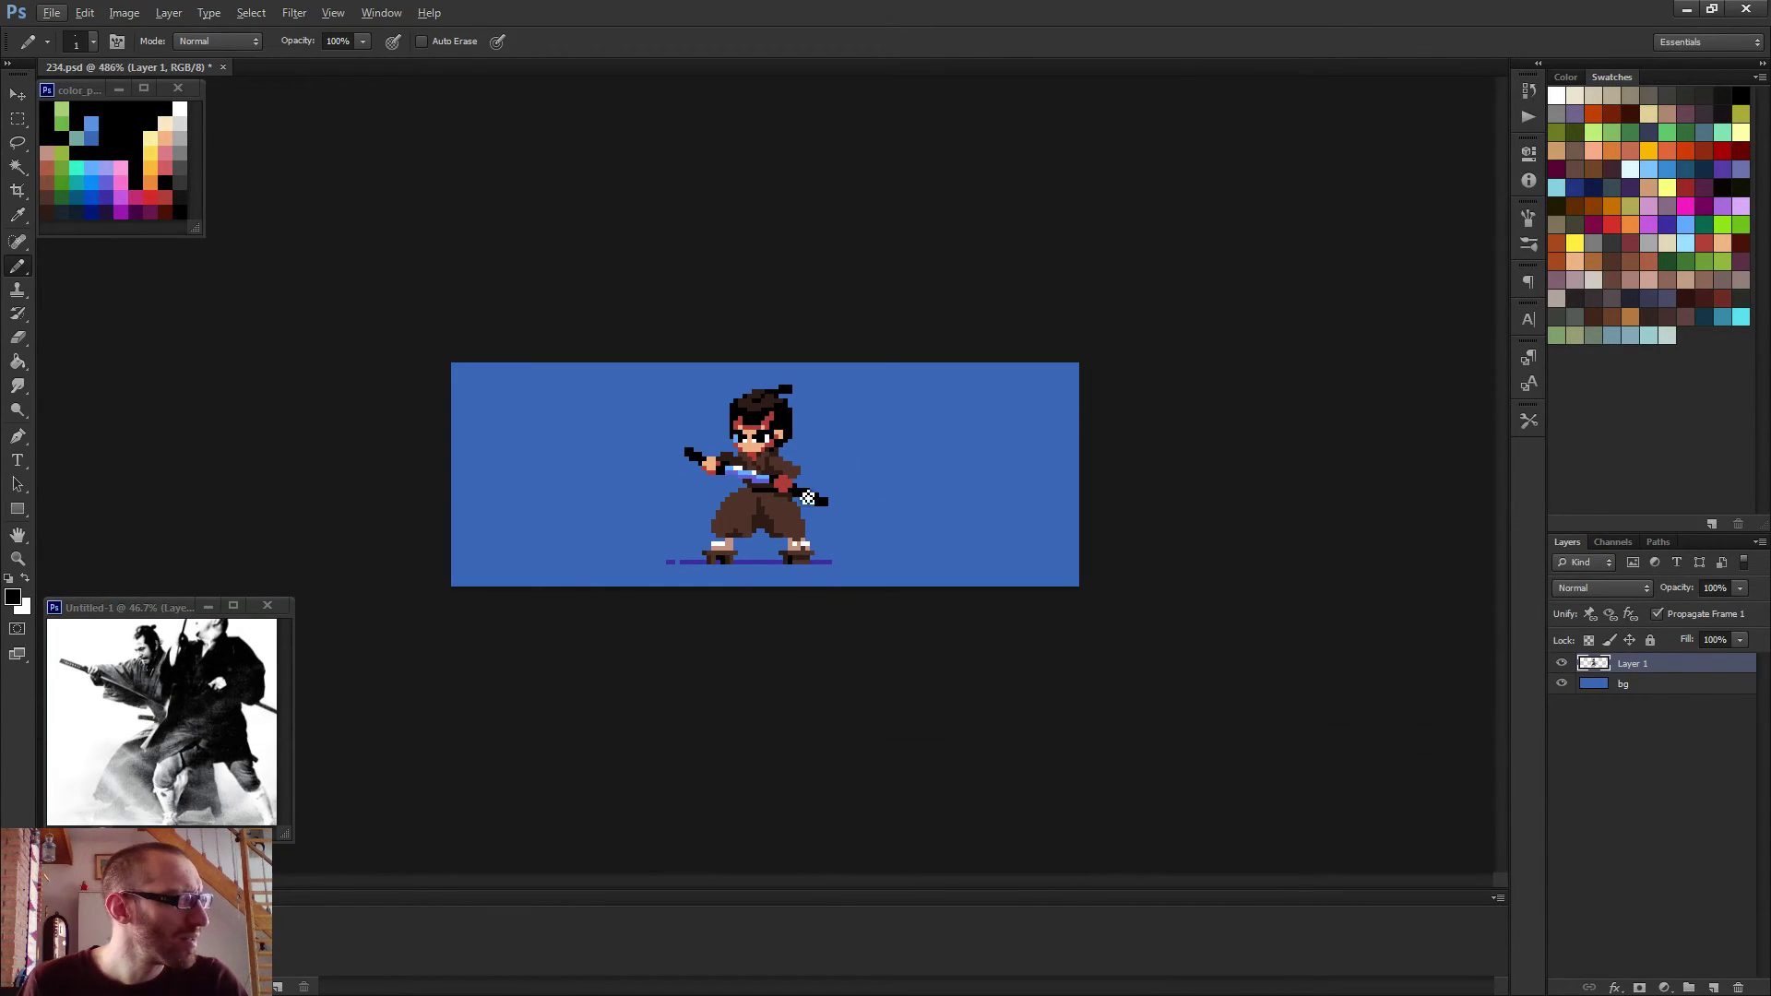
pyautogui.scroll(5, 809, 499)
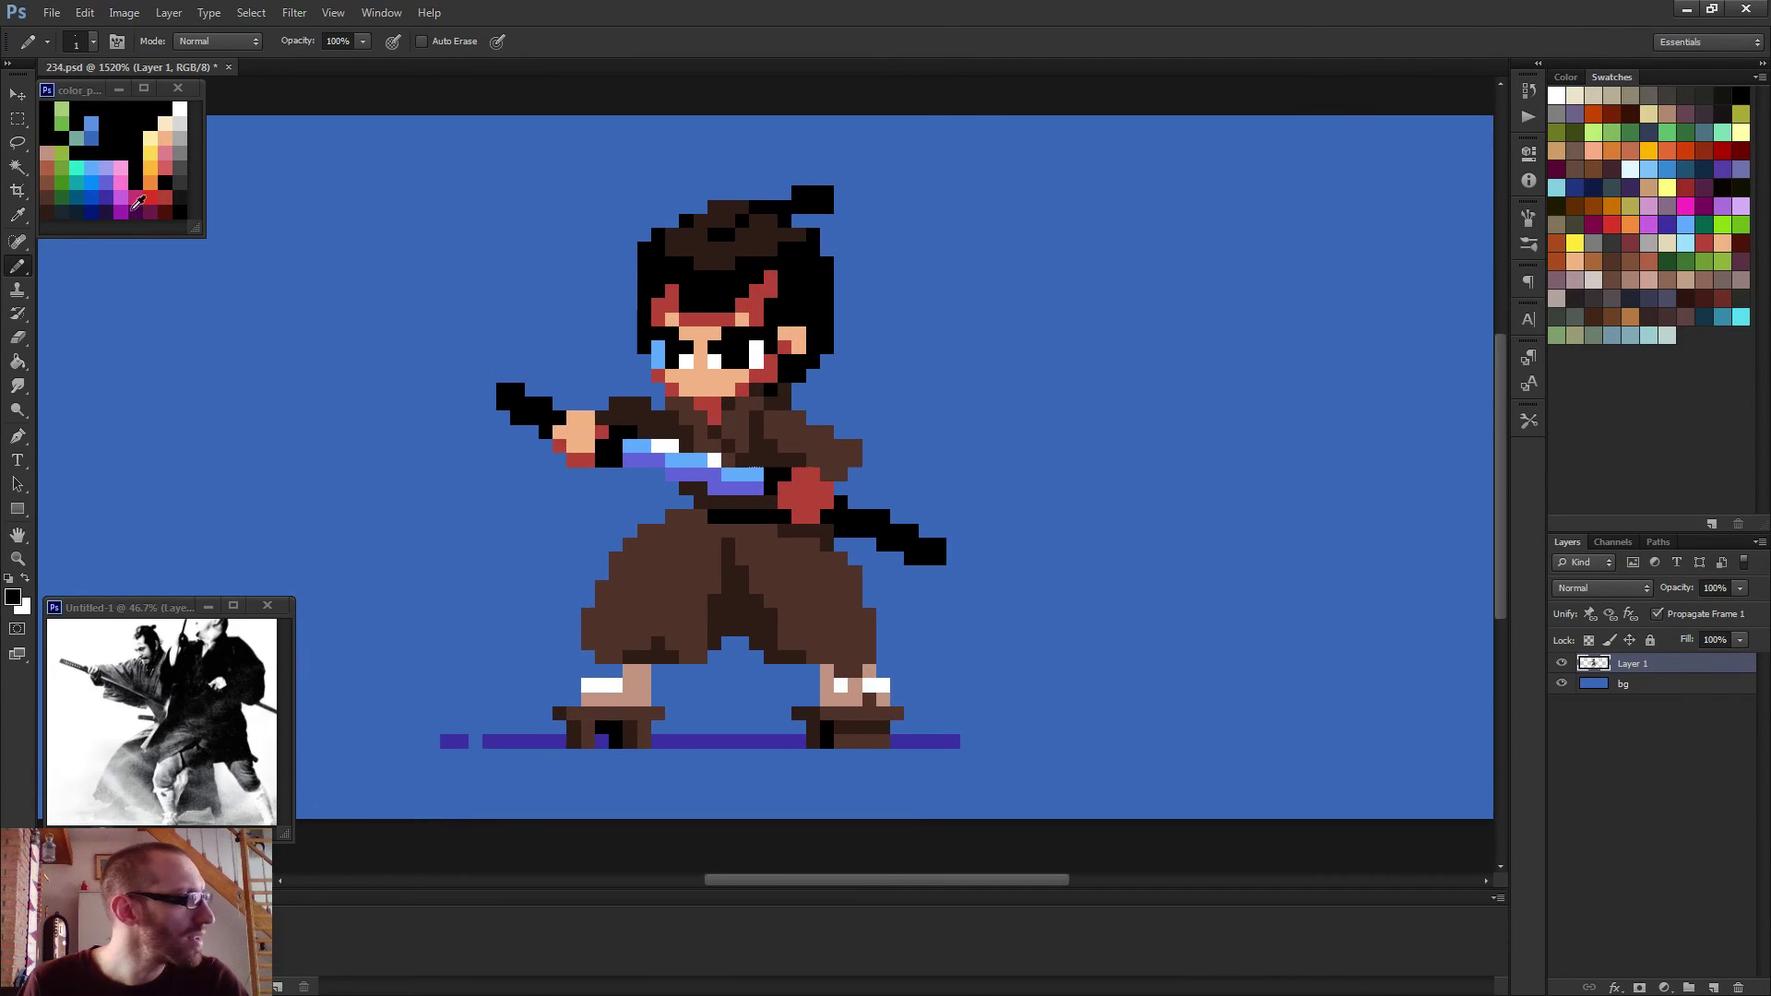
pyautogui.keyDown('alt'); pyautogui.click(581, 429); pyautogui.keyUp('alt')
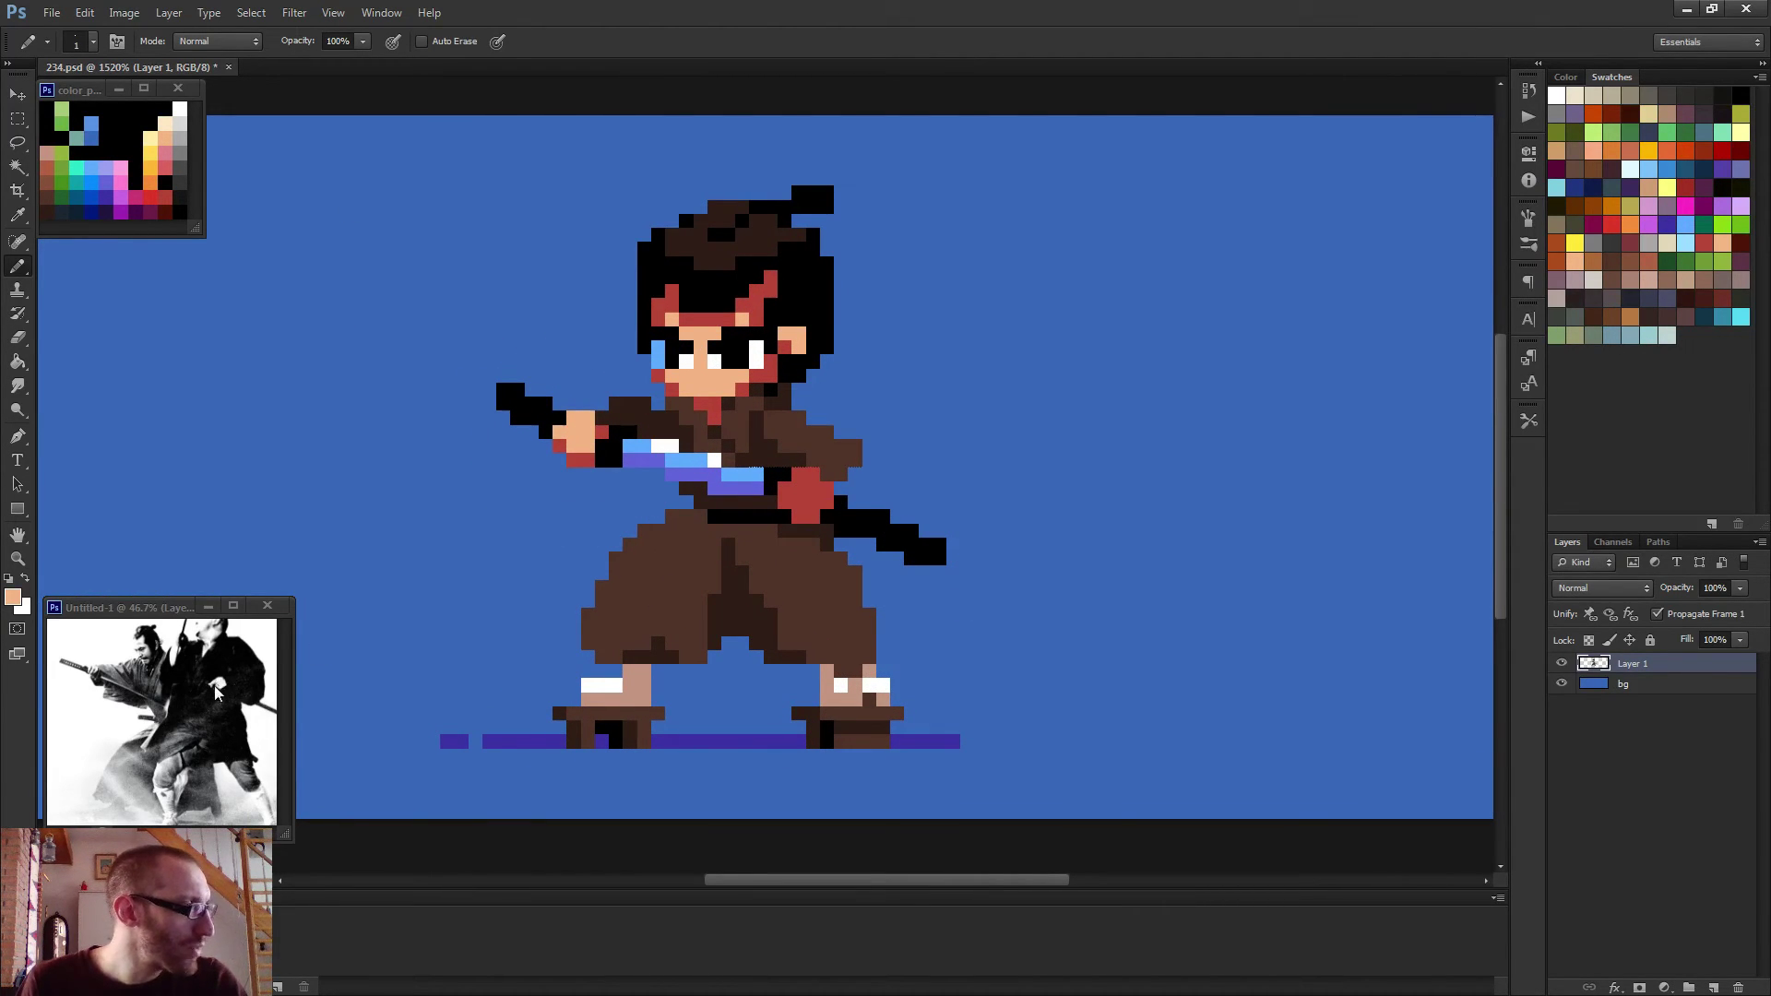
pyautogui.scroll(2, 779, 494)
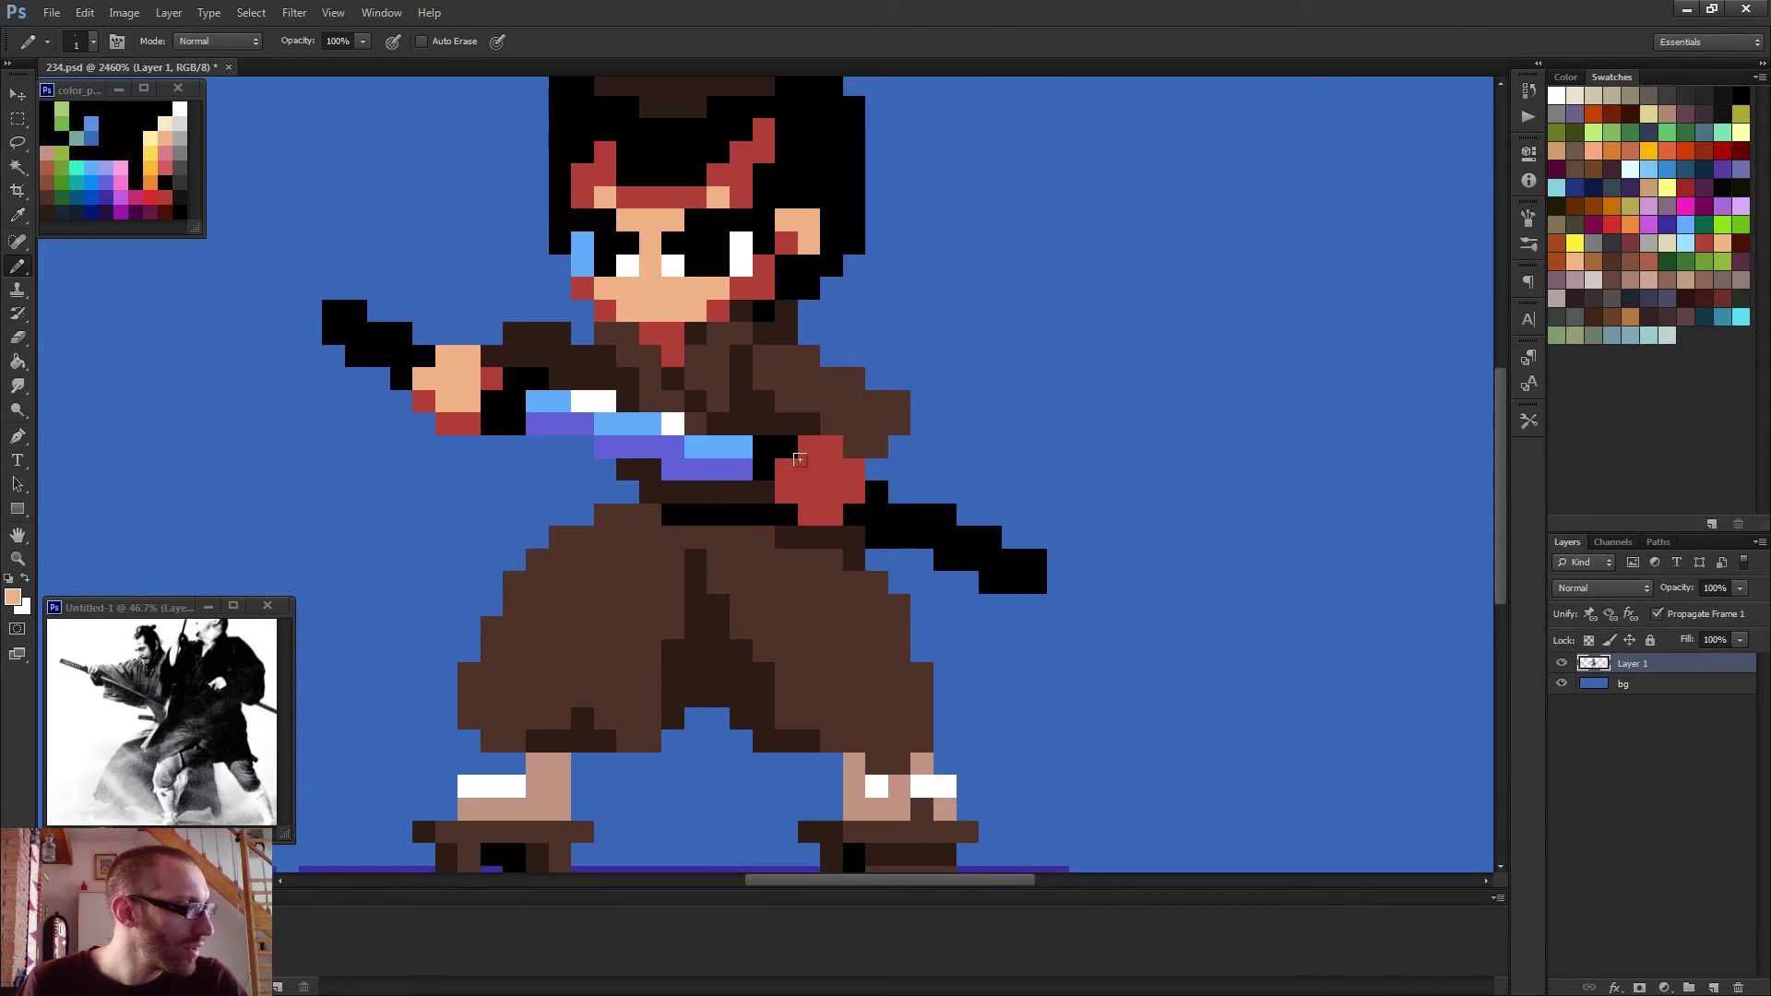
# Repaint the rear hand at the belt in peach, keeping one red pixel.
pyautogui.click(784, 463)
pyautogui.moveTo(784, 463)
pyautogui.mouseDown()
pyautogui.moveTo(810, 447)
pyautogui.moveTo(830, 470)
pyautogui.moveTo(797, 475)
pyautogui.mouseUp()
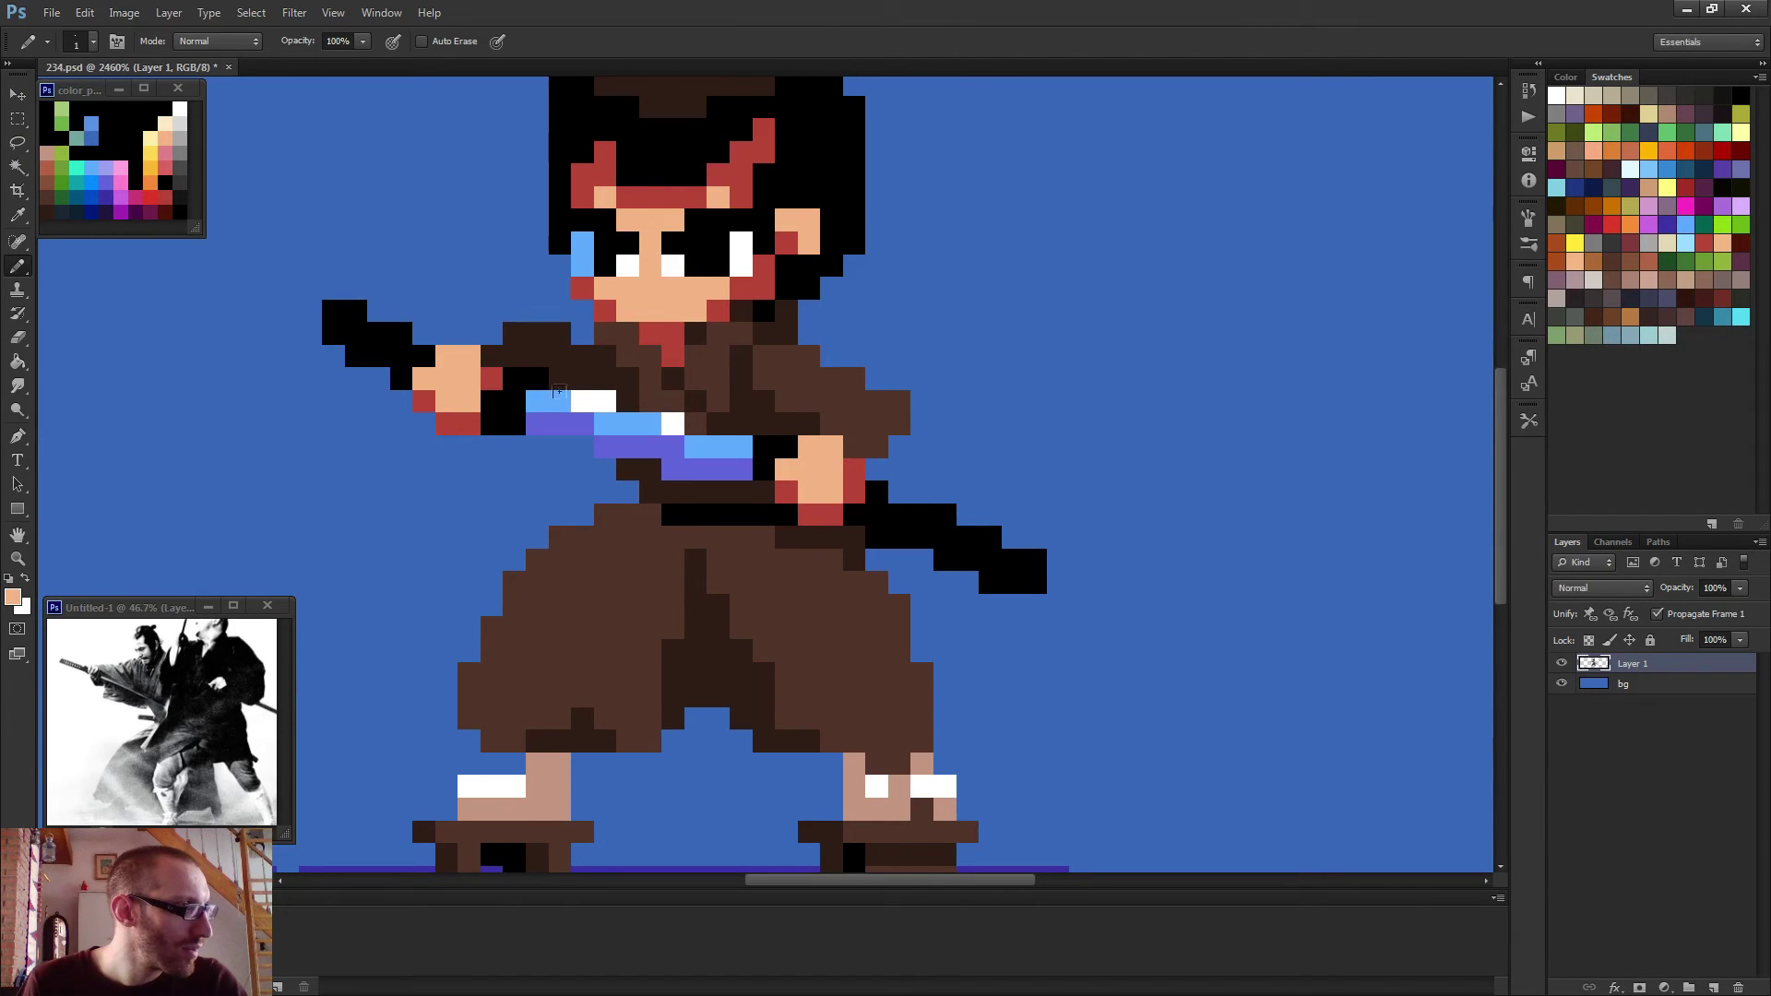
pyautogui.keyDown('alt'); pyautogui.click(168, 159); pyautogui.keyUp('alt')
pyautogui.click(786, 490)
pyautogui.keyDown('alt'); pyautogui.click(827, 478); pyautogui.keyUp('alt')
pyautogui.click(853, 469)
pyautogui.scroll(-5, 904, 535)
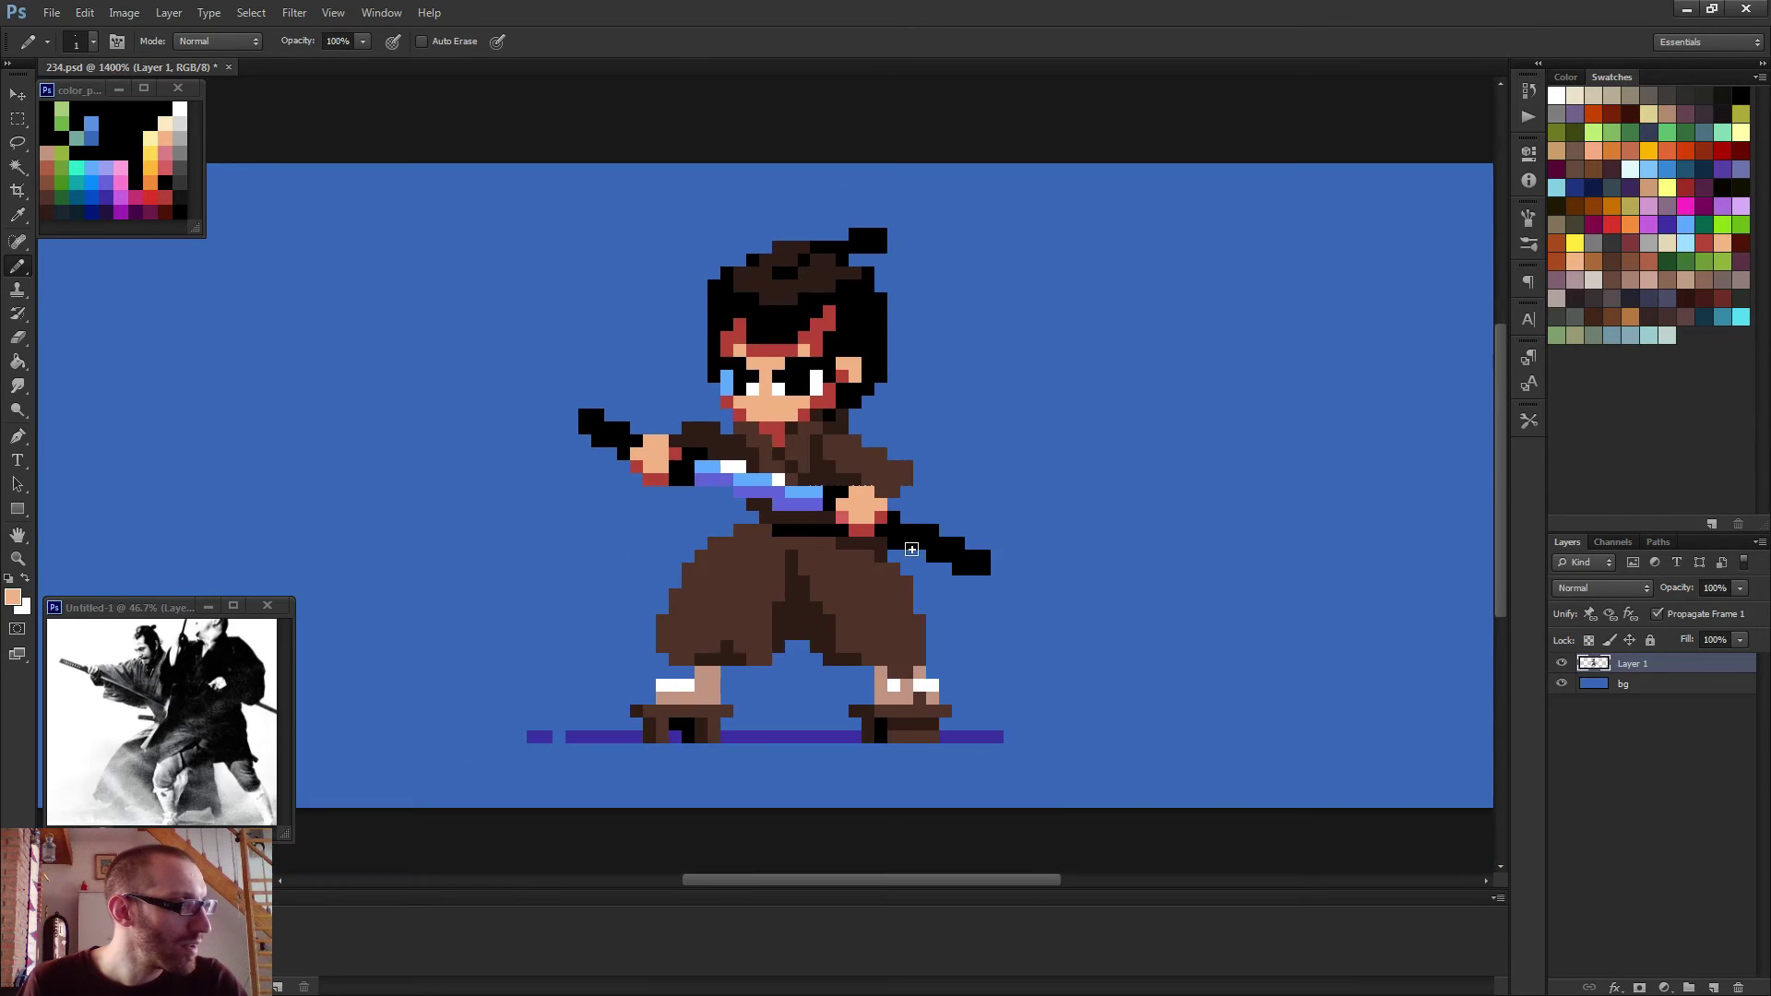
pyautogui.scroll(-3, 917, 562)
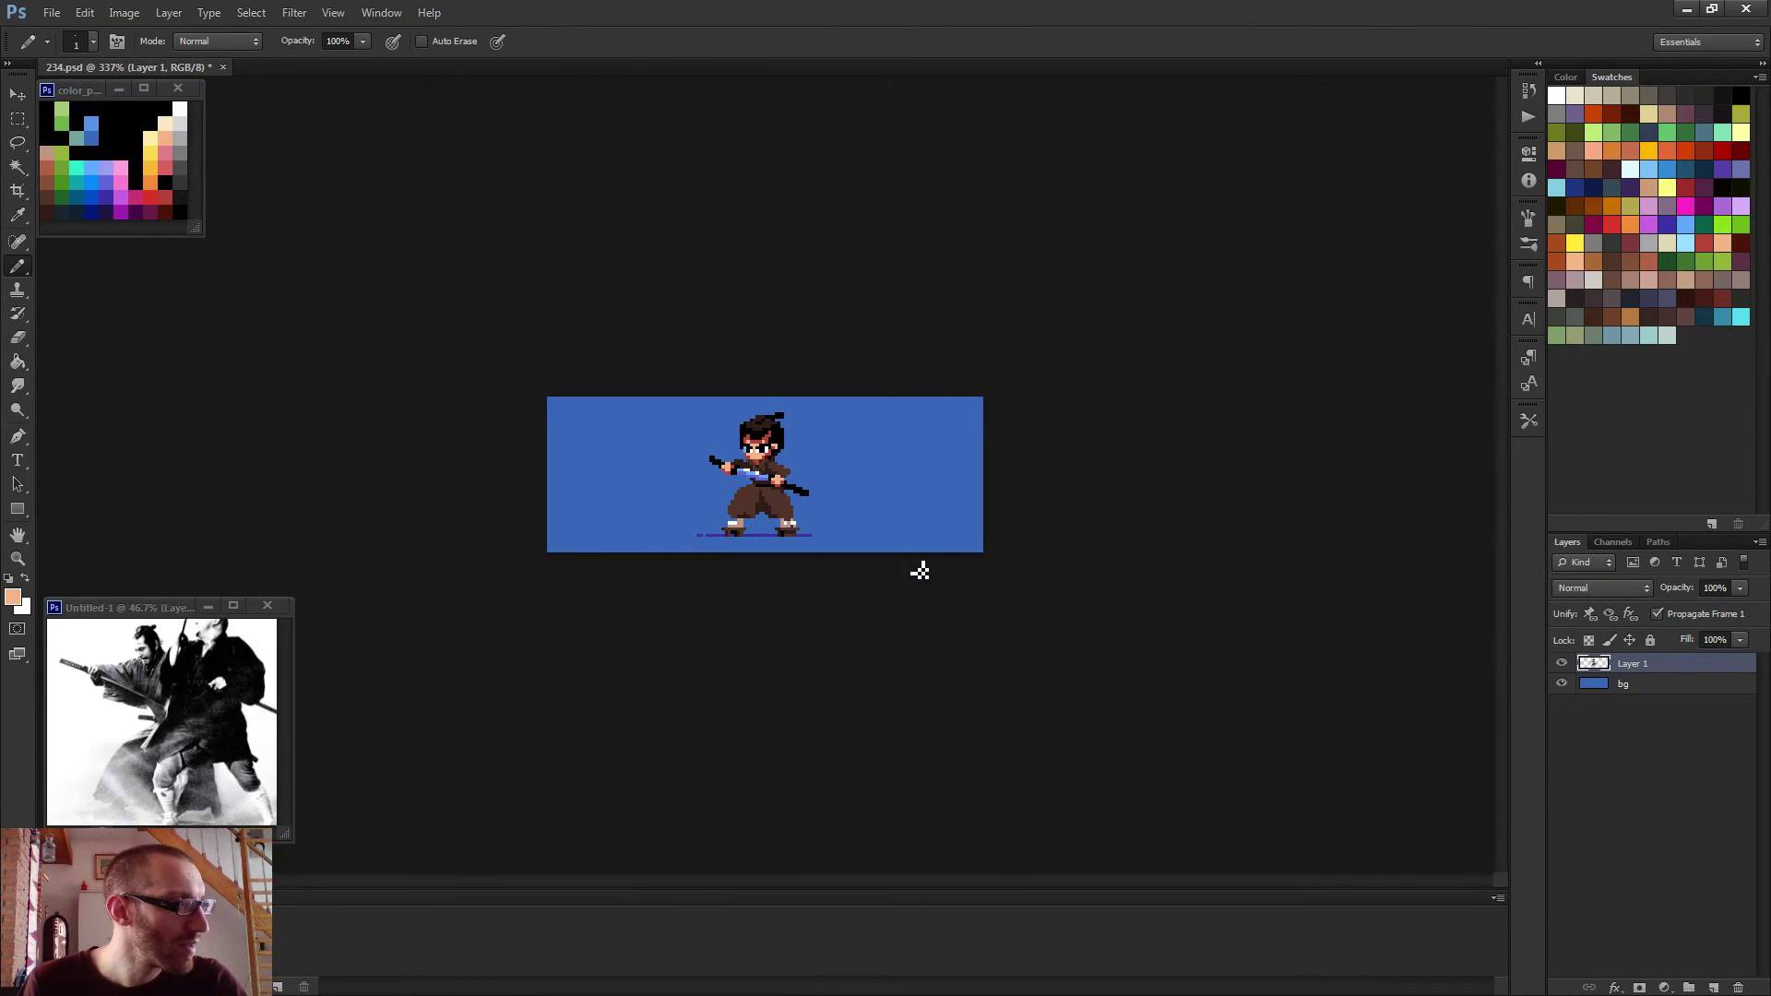
pyautogui.scroll(3, 919, 572)
pyautogui.scroll(3, 792, 485)
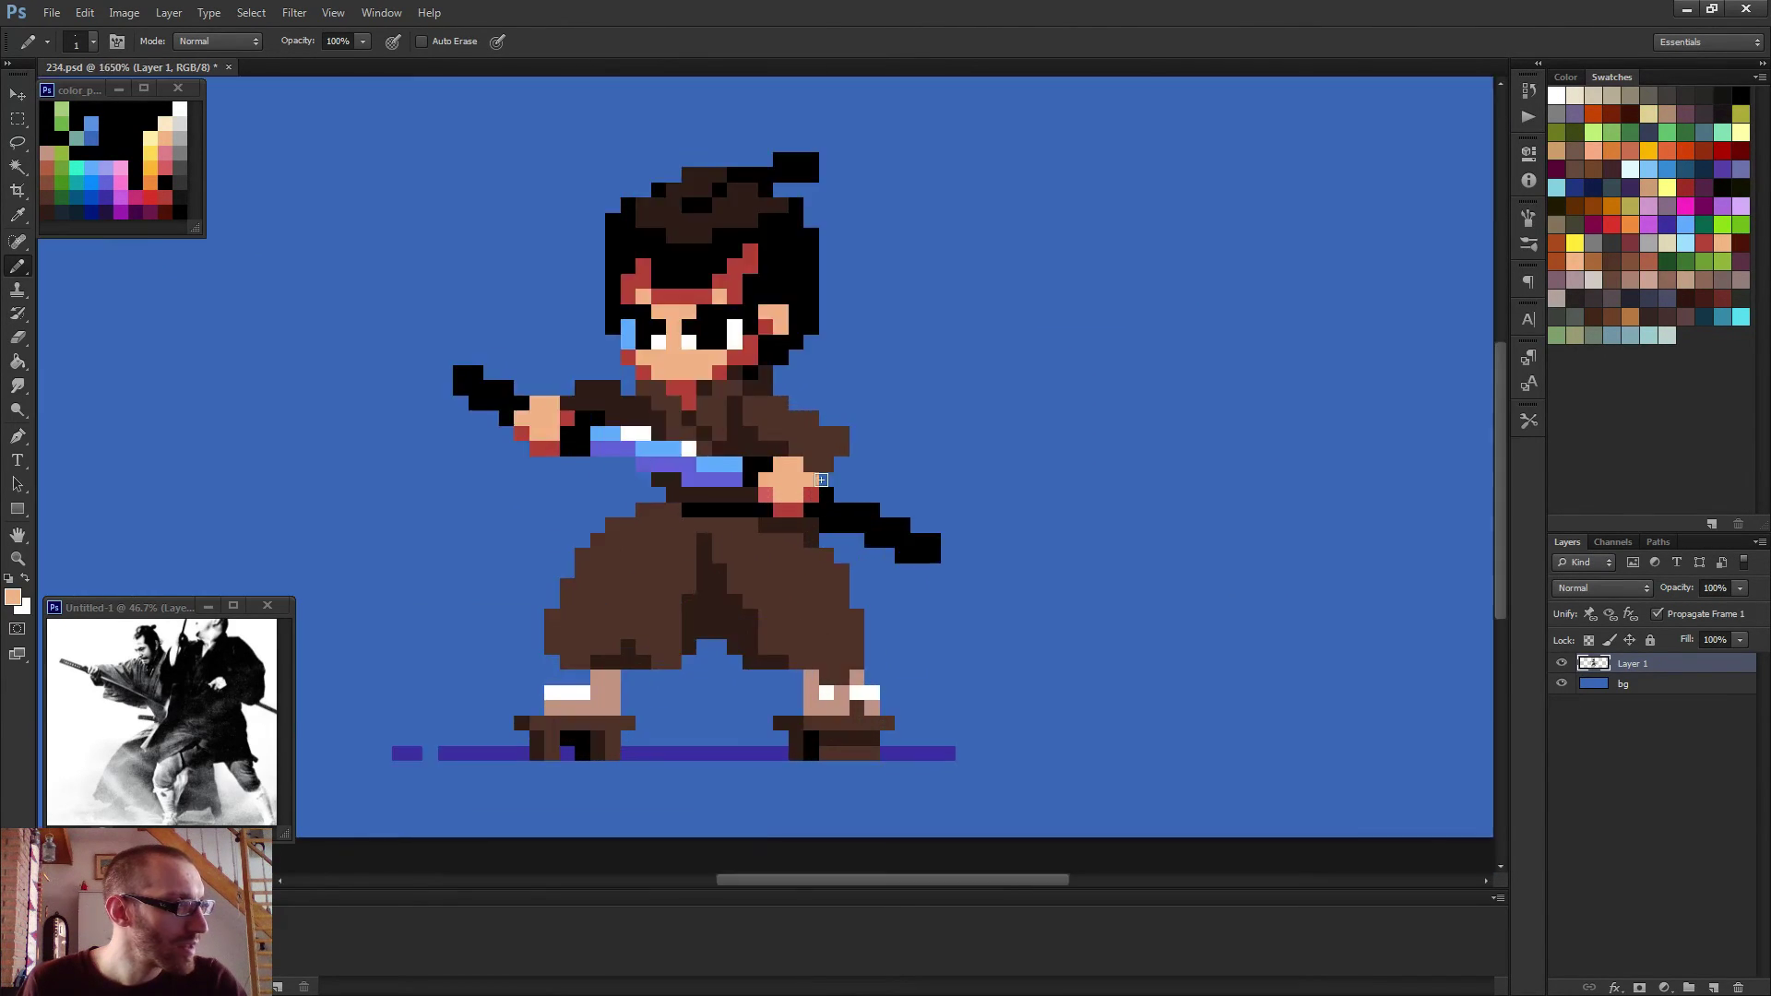
# Fill the blue gap at the coat's shoulder edge with the coat's brown.
pyautogui.press('d')
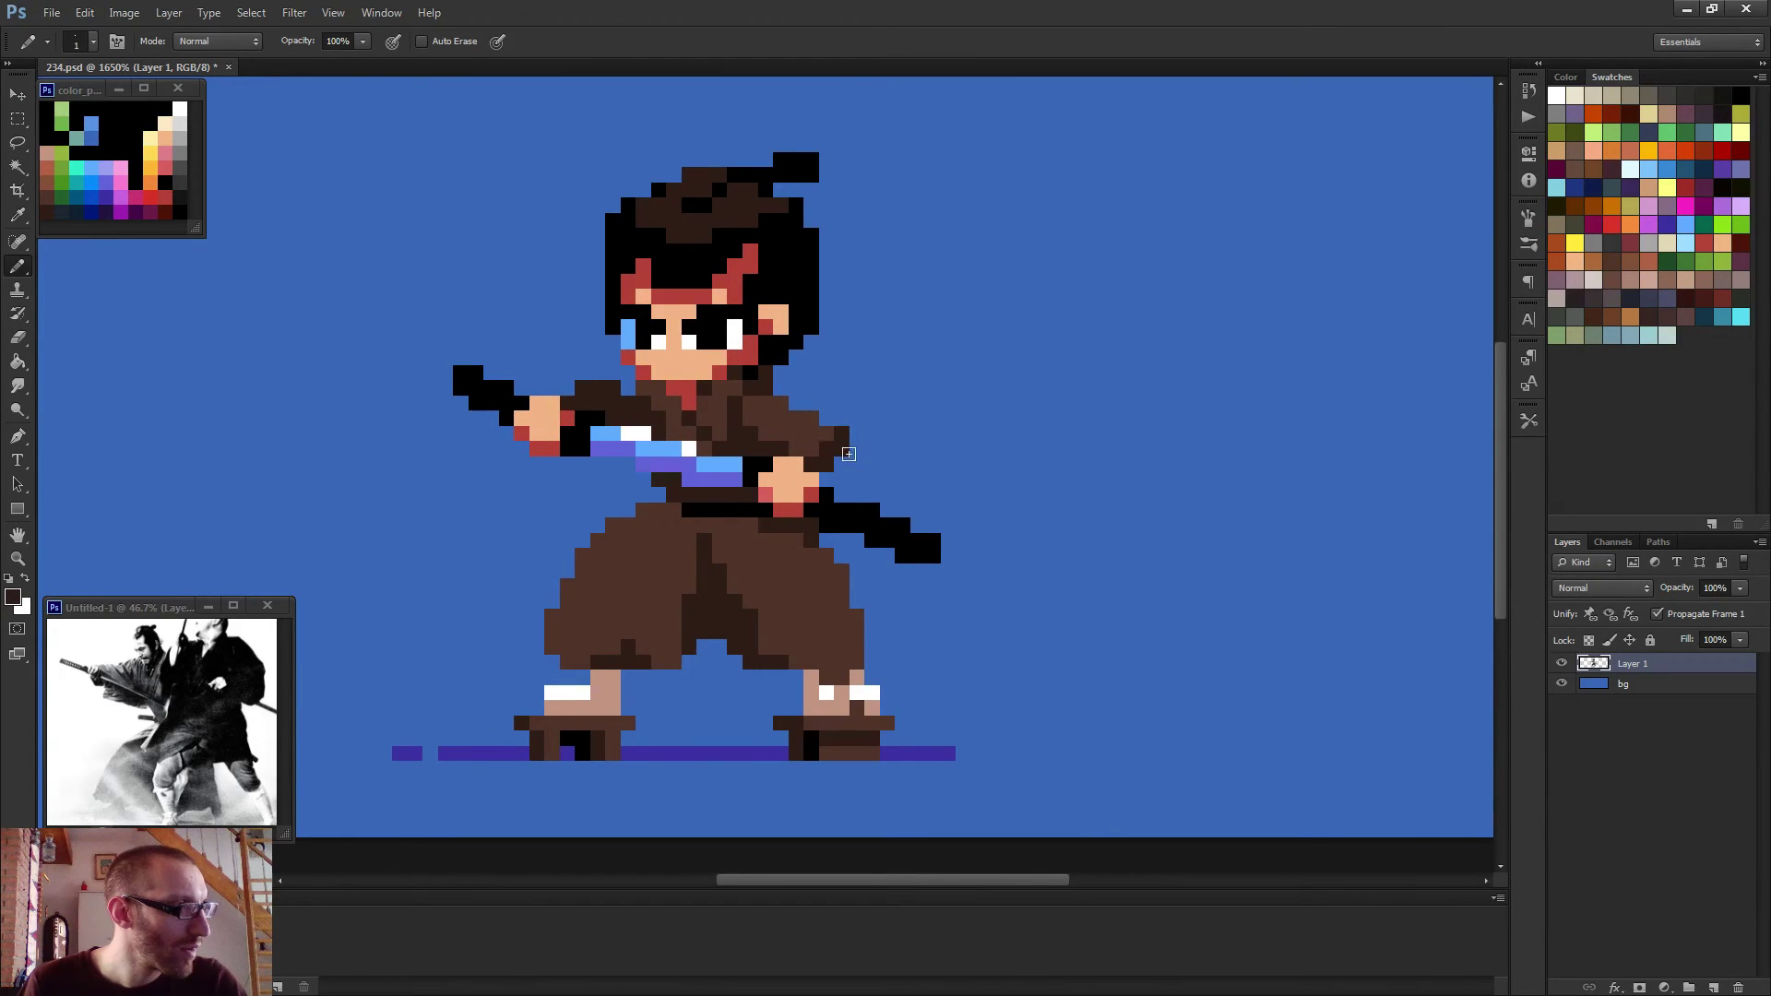
pyautogui.keyDown('alt'); pyautogui.click(801, 426); pyautogui.keyUp('alt')
pyautogui.click(828, 420)
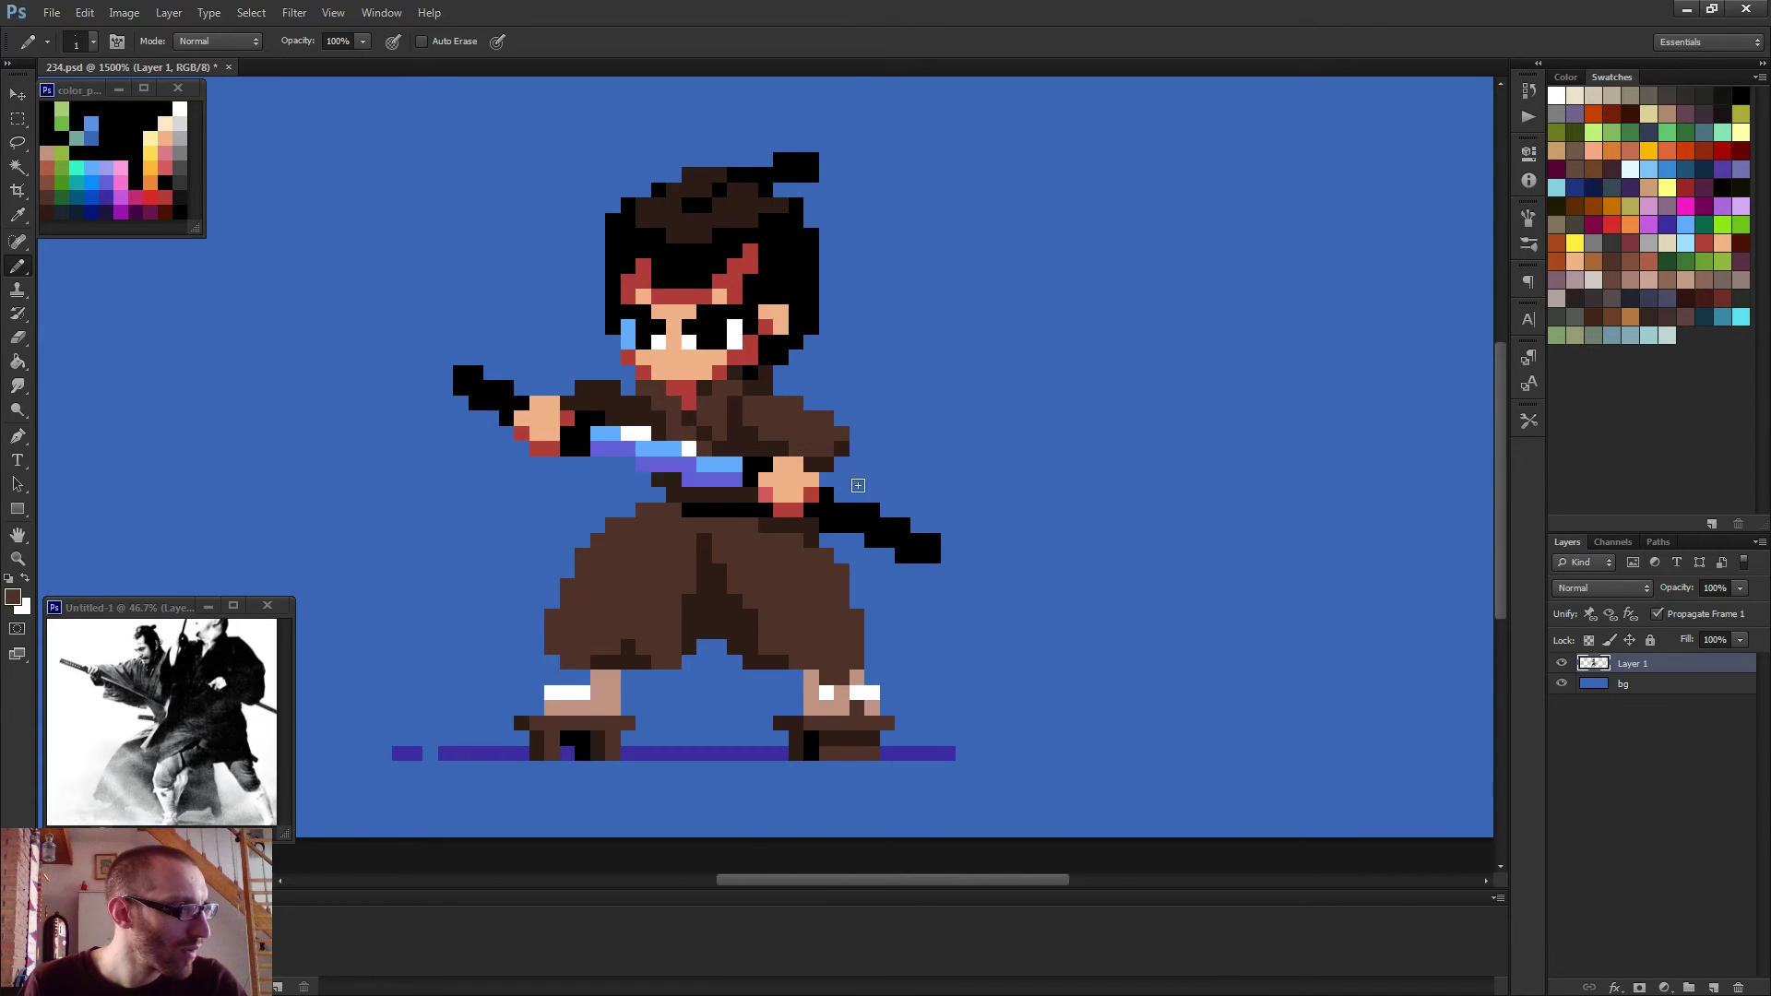
pyautogui.scroll(-5, 858, 485)
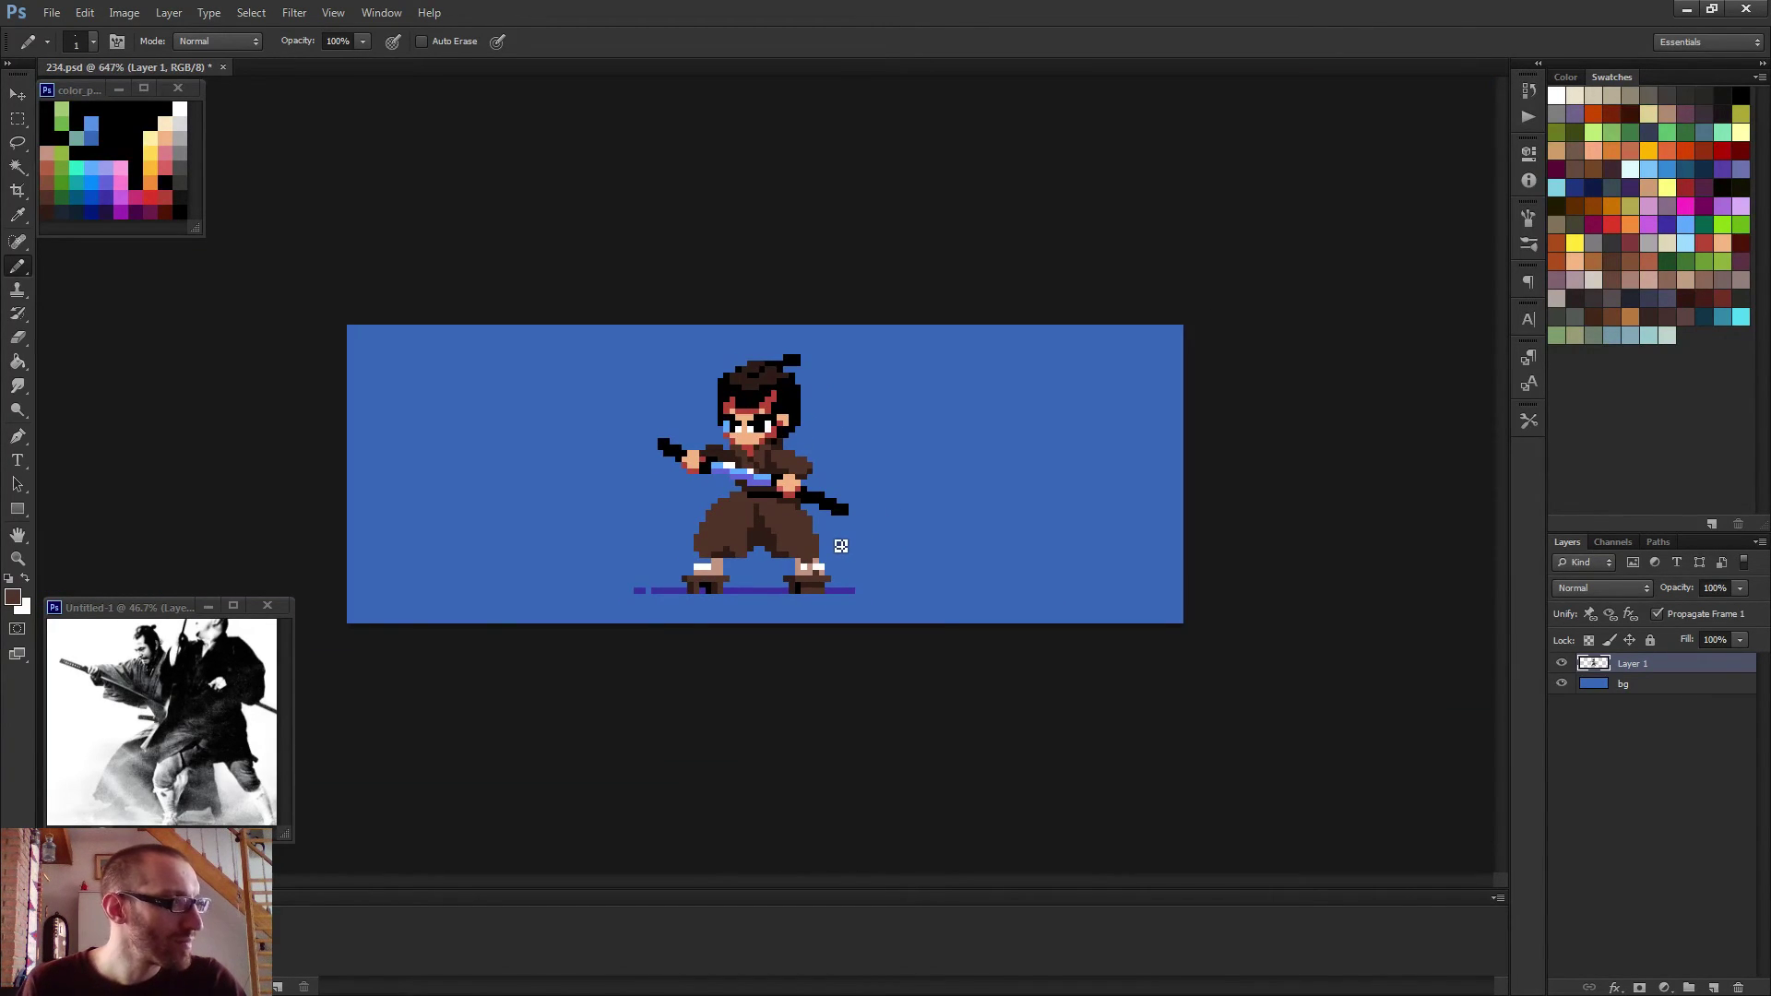
pyautogui.scroll(3, 753, 469)
pyautogui.press('e')
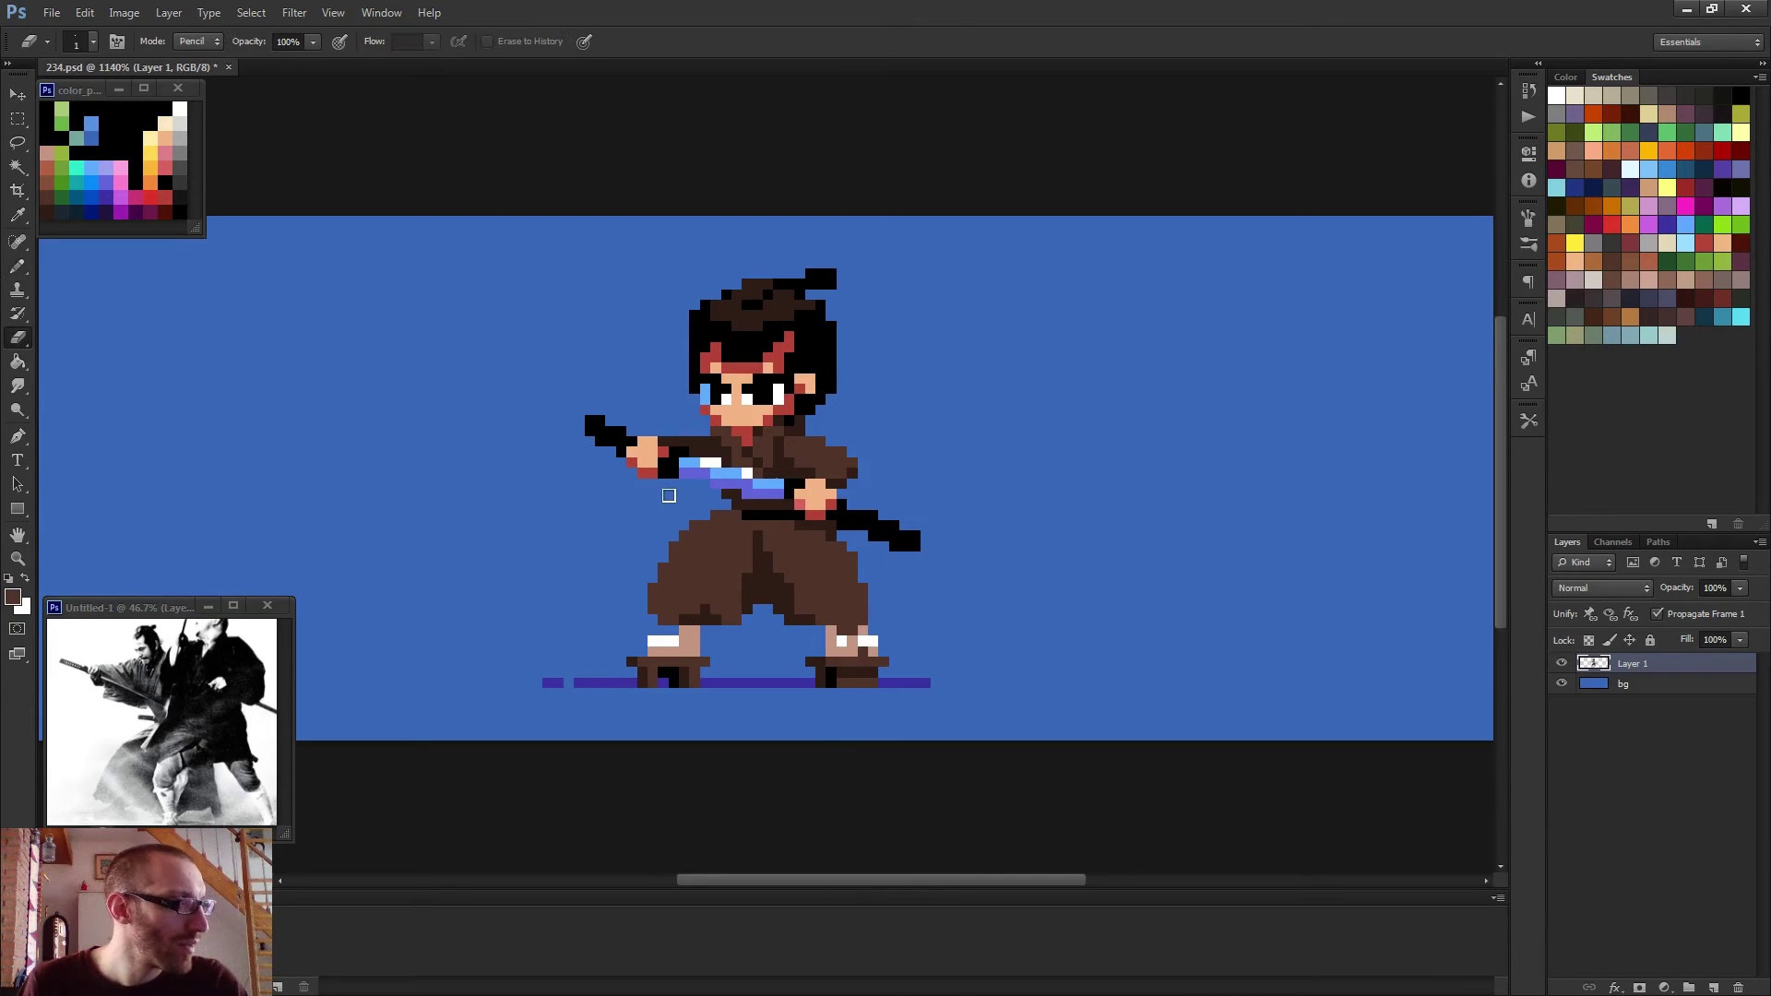
pyautogui.press('b')
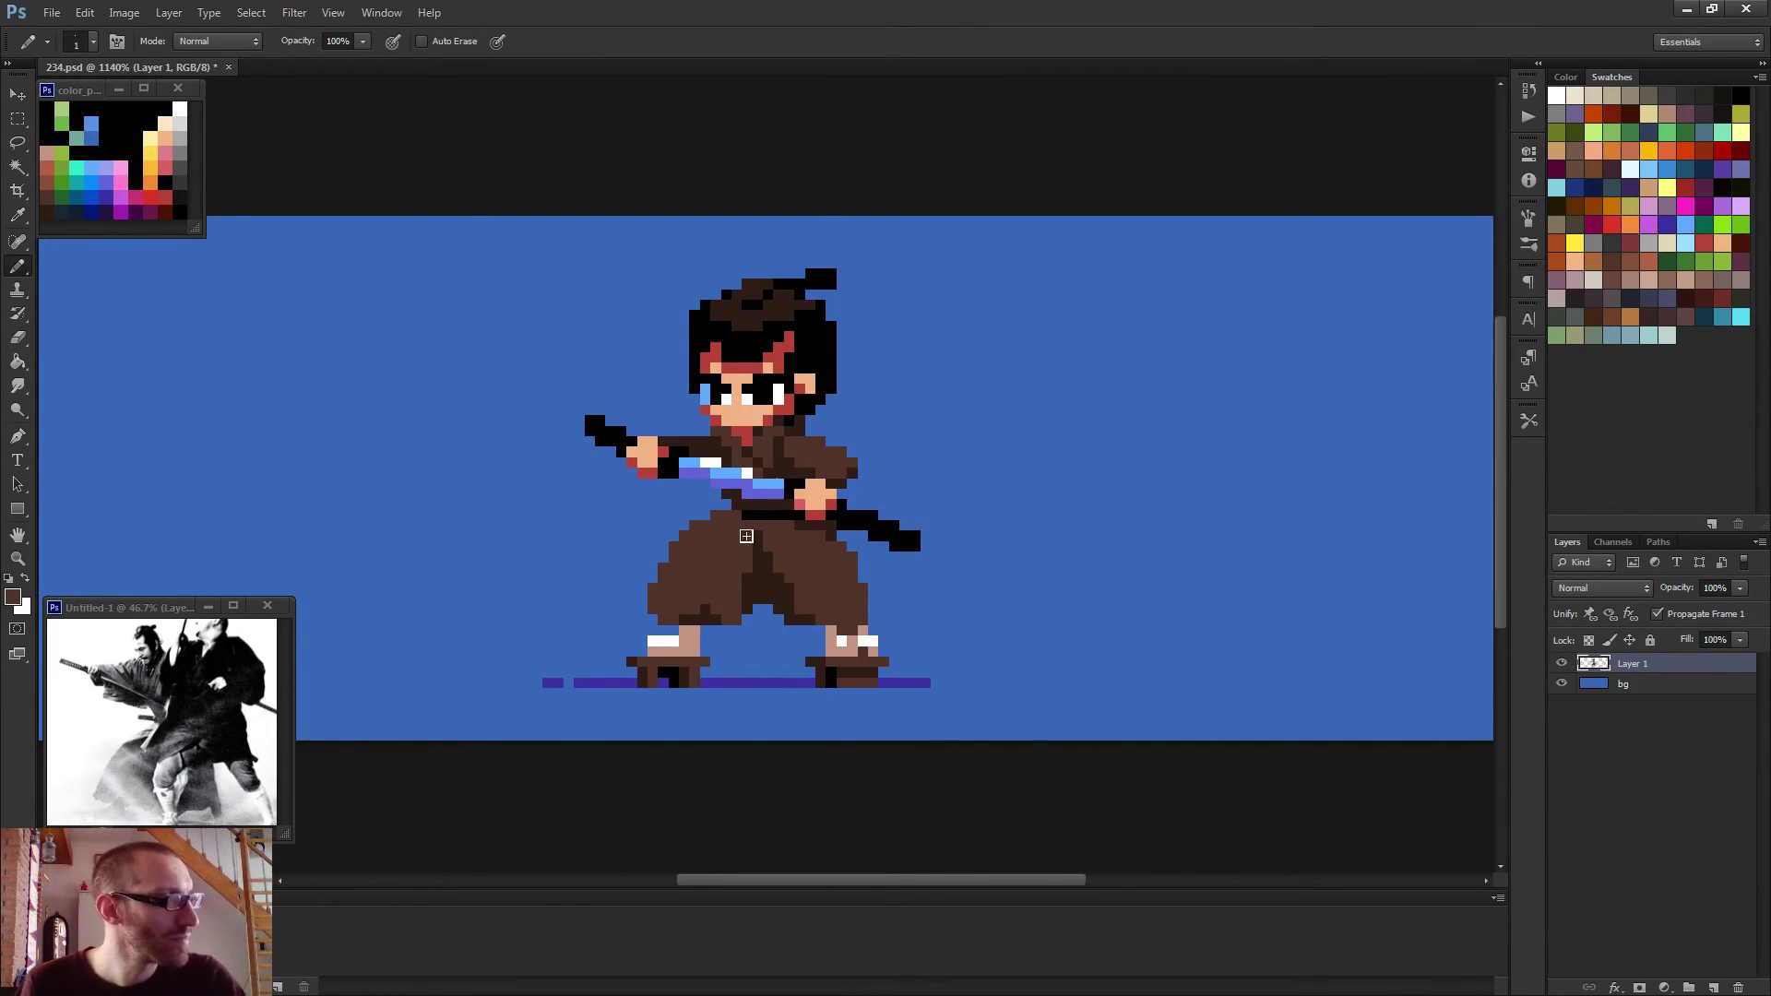
pyautogui.scroll(-5, 748, 537)
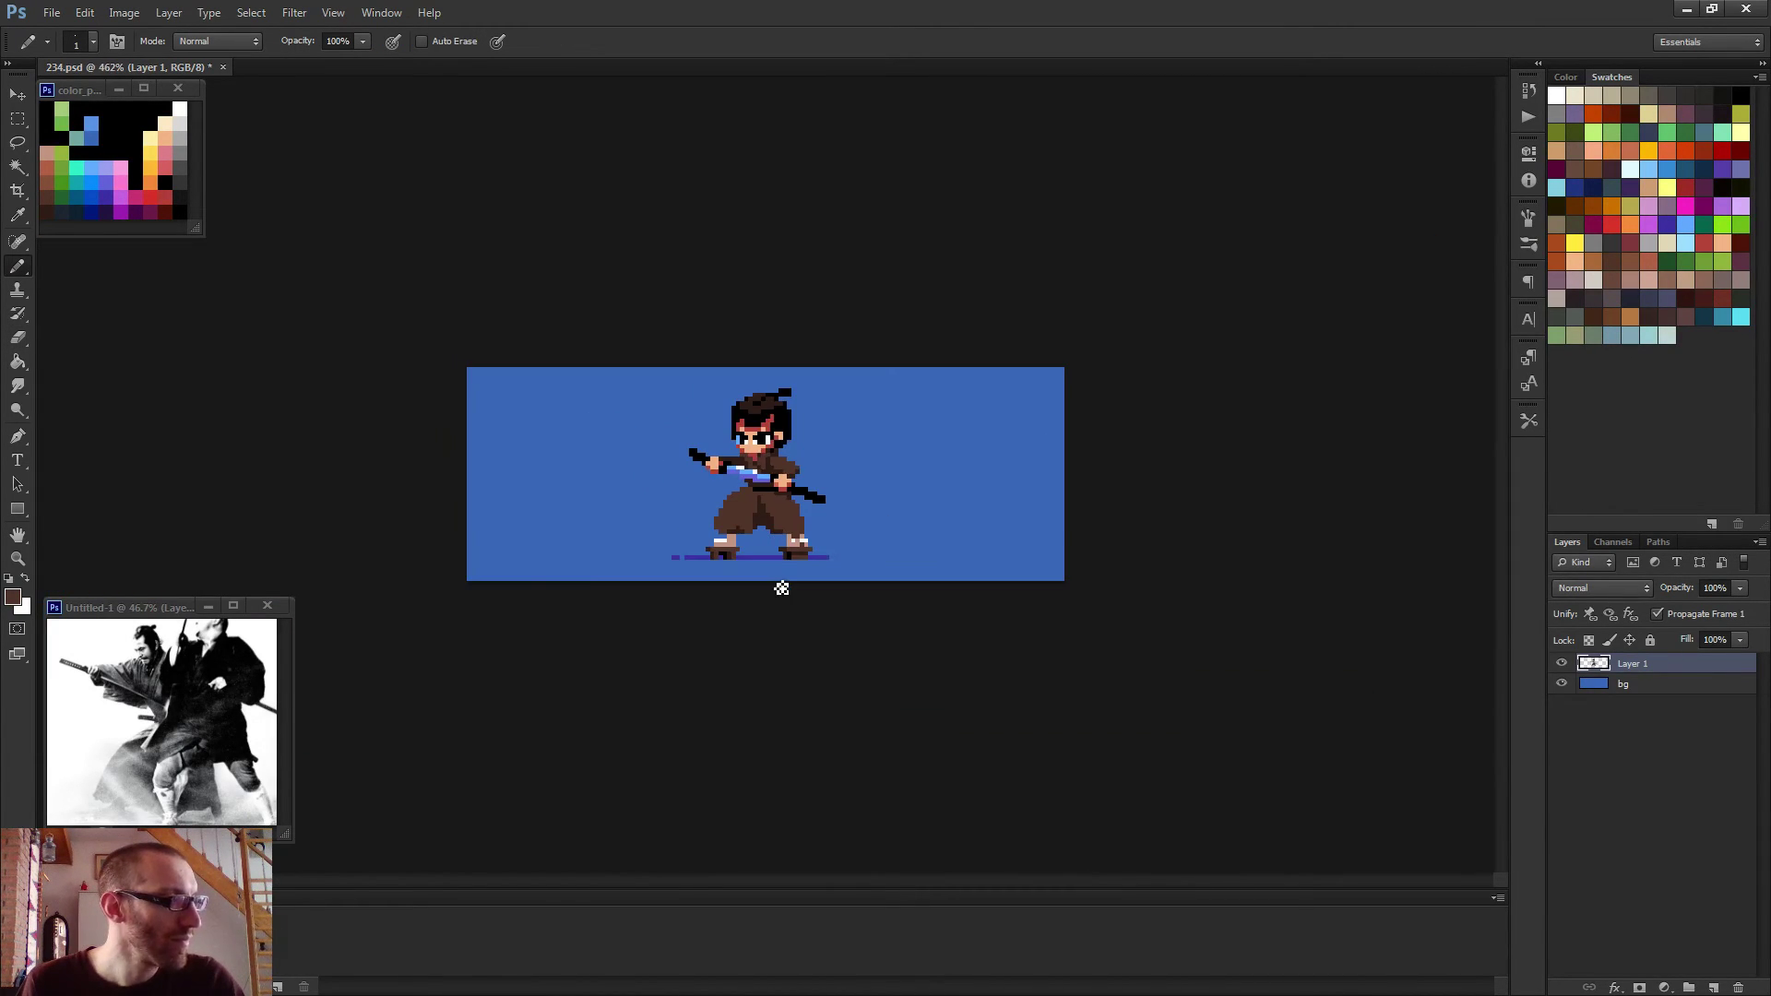
pyautogui.scroll(1, 781, 587)
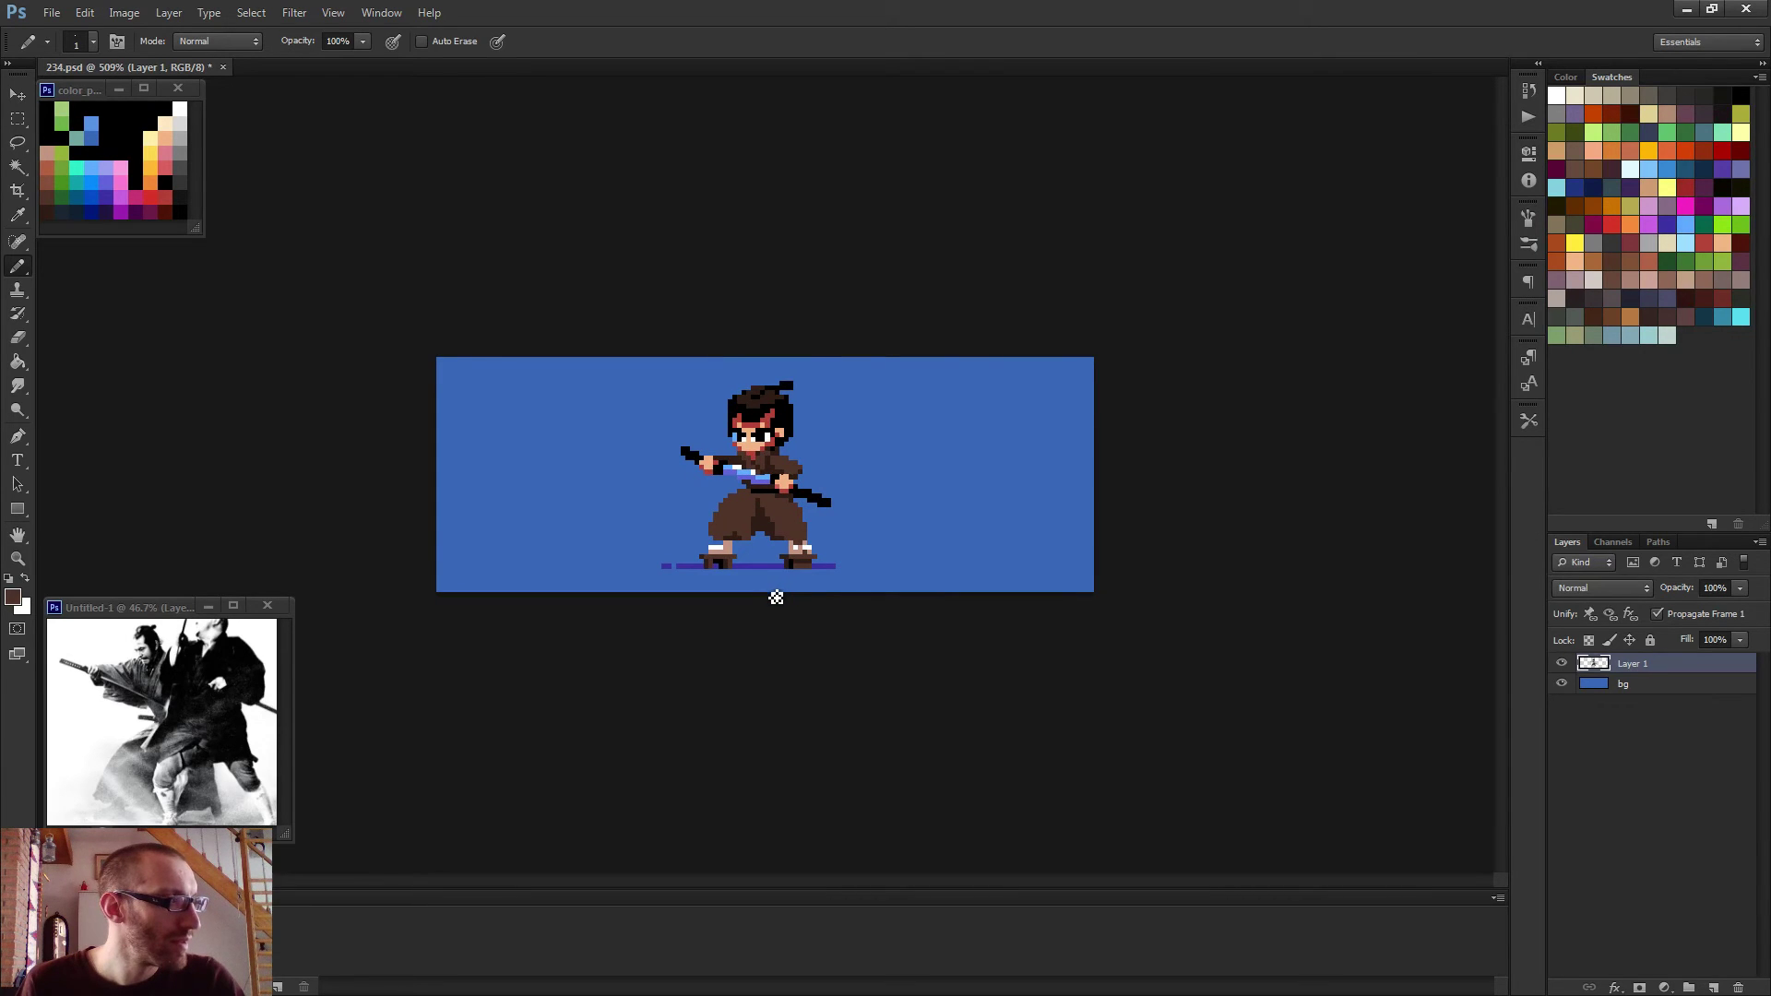
pyautogui.scroll(5, 774, 598)
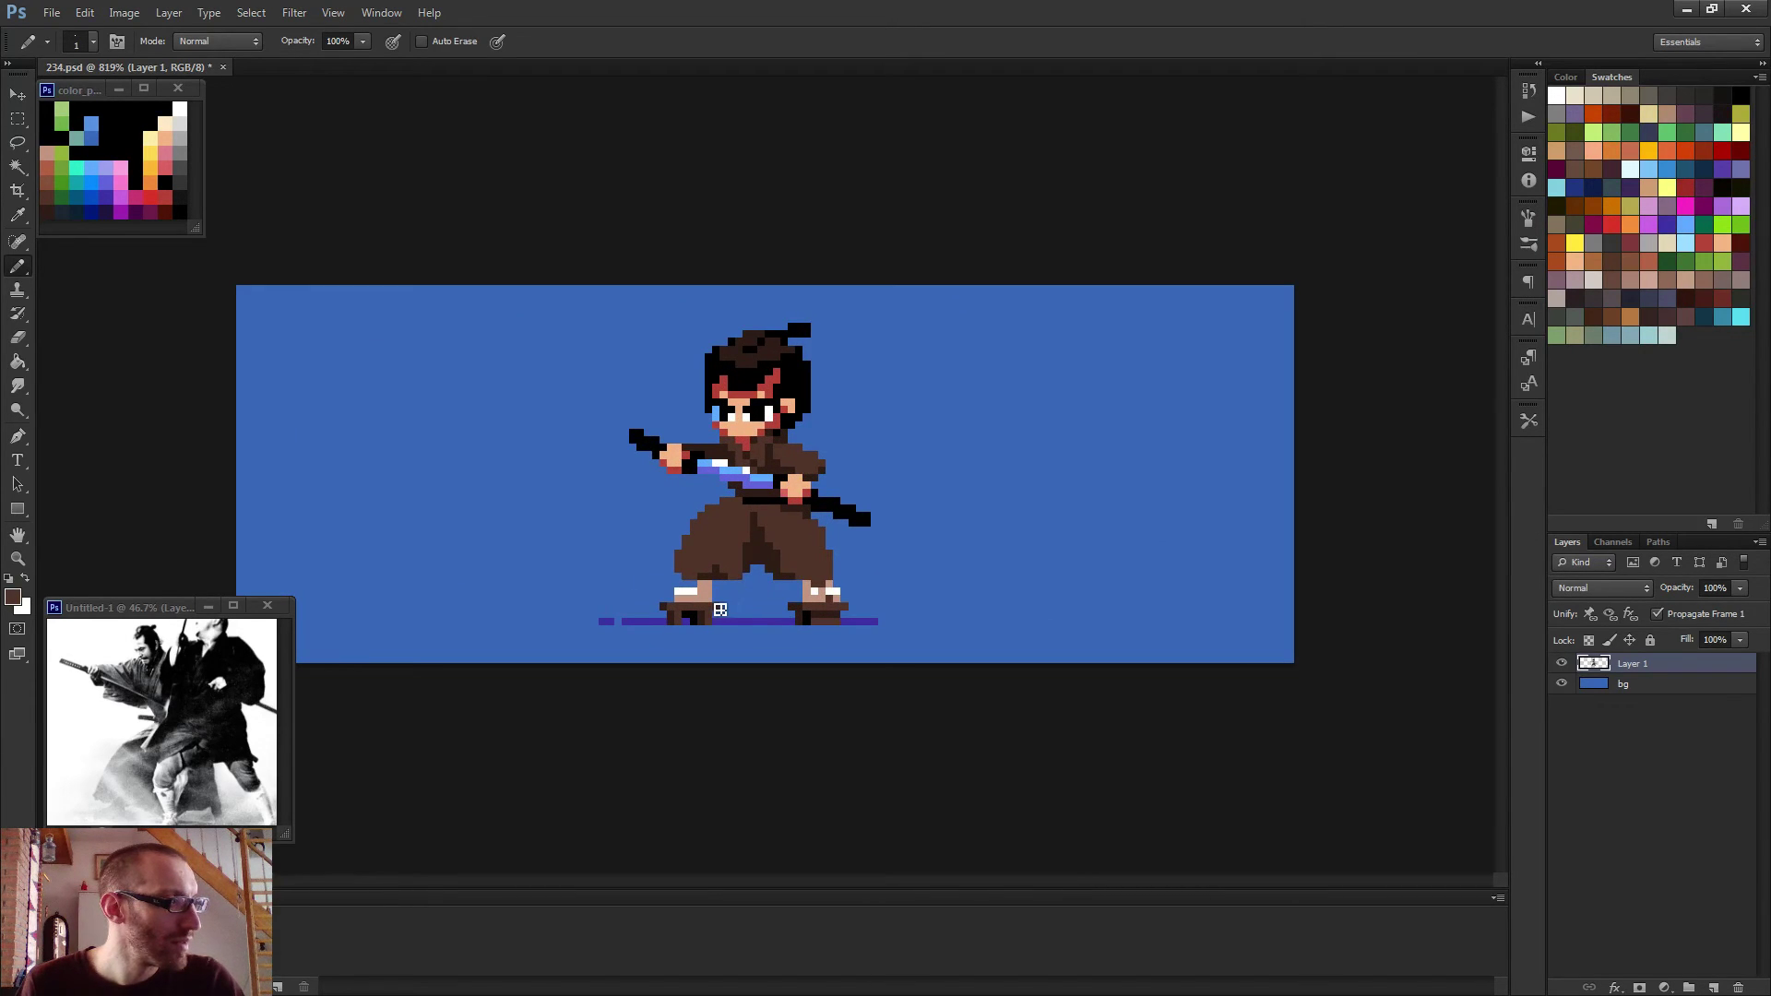
pyautogui.scroll(-7, 712, 612)
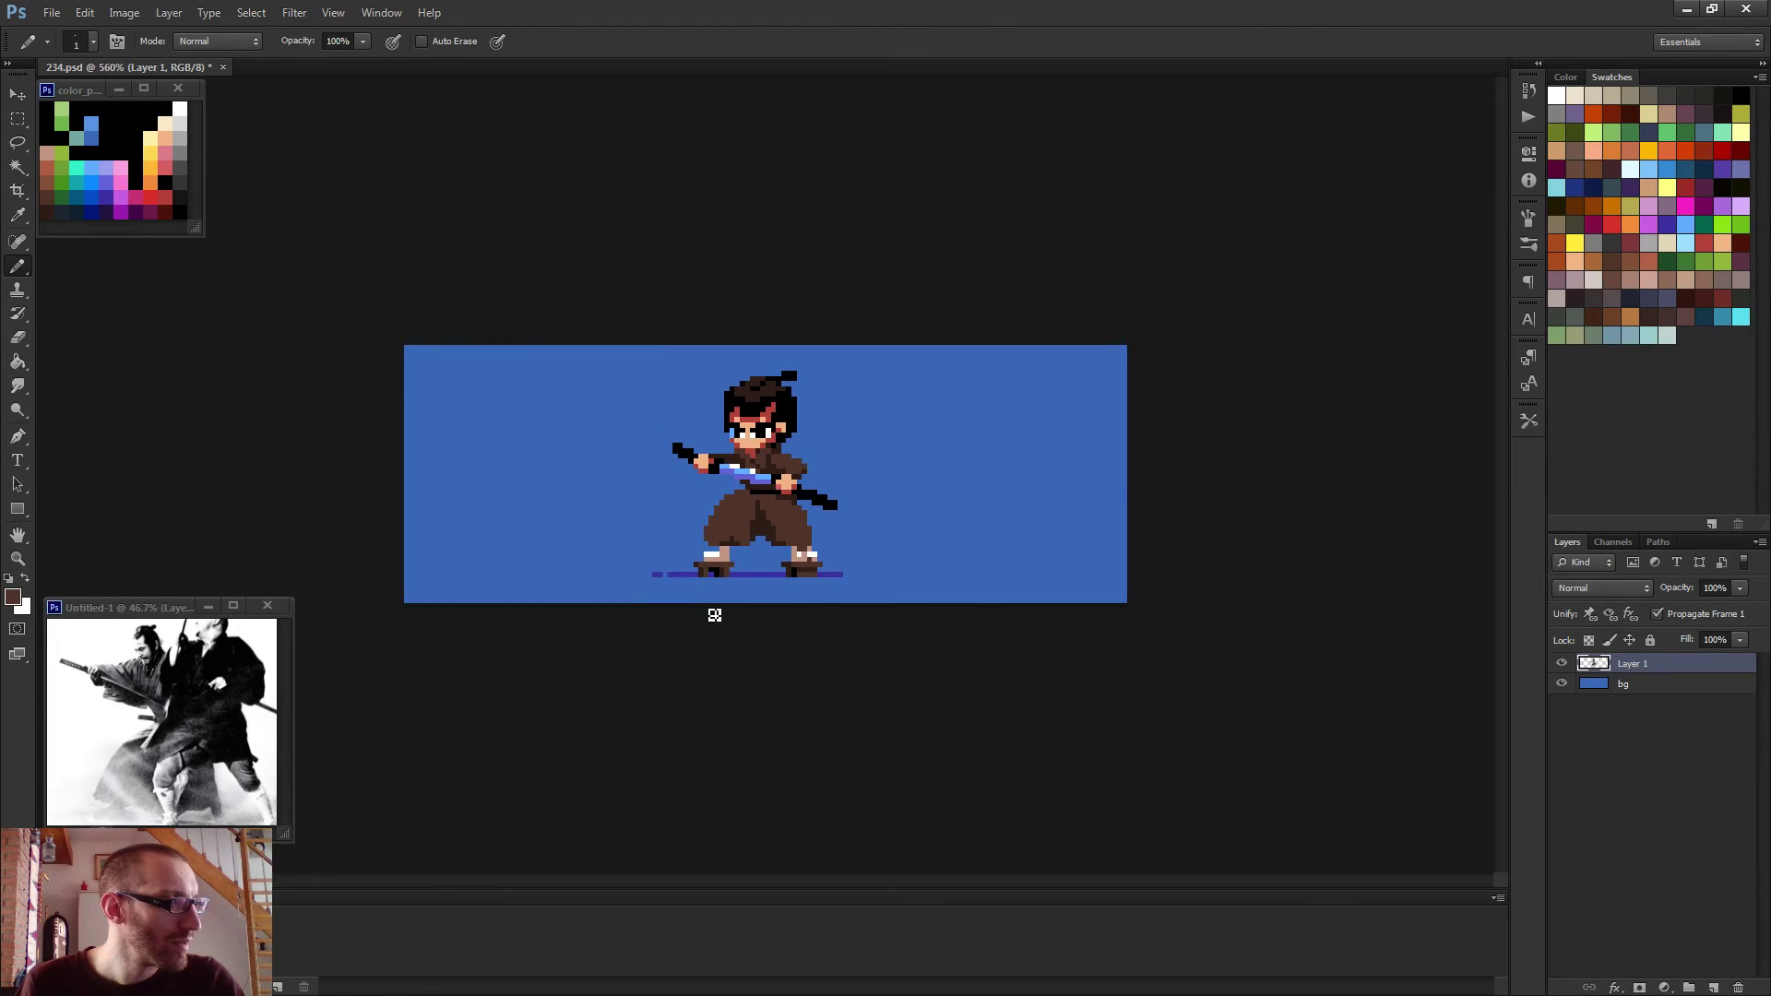
# Nudge the samurai one pixel right with the Move tool and save with Ctrl+S.
pyautogui.scroll(-3, 791, 601)
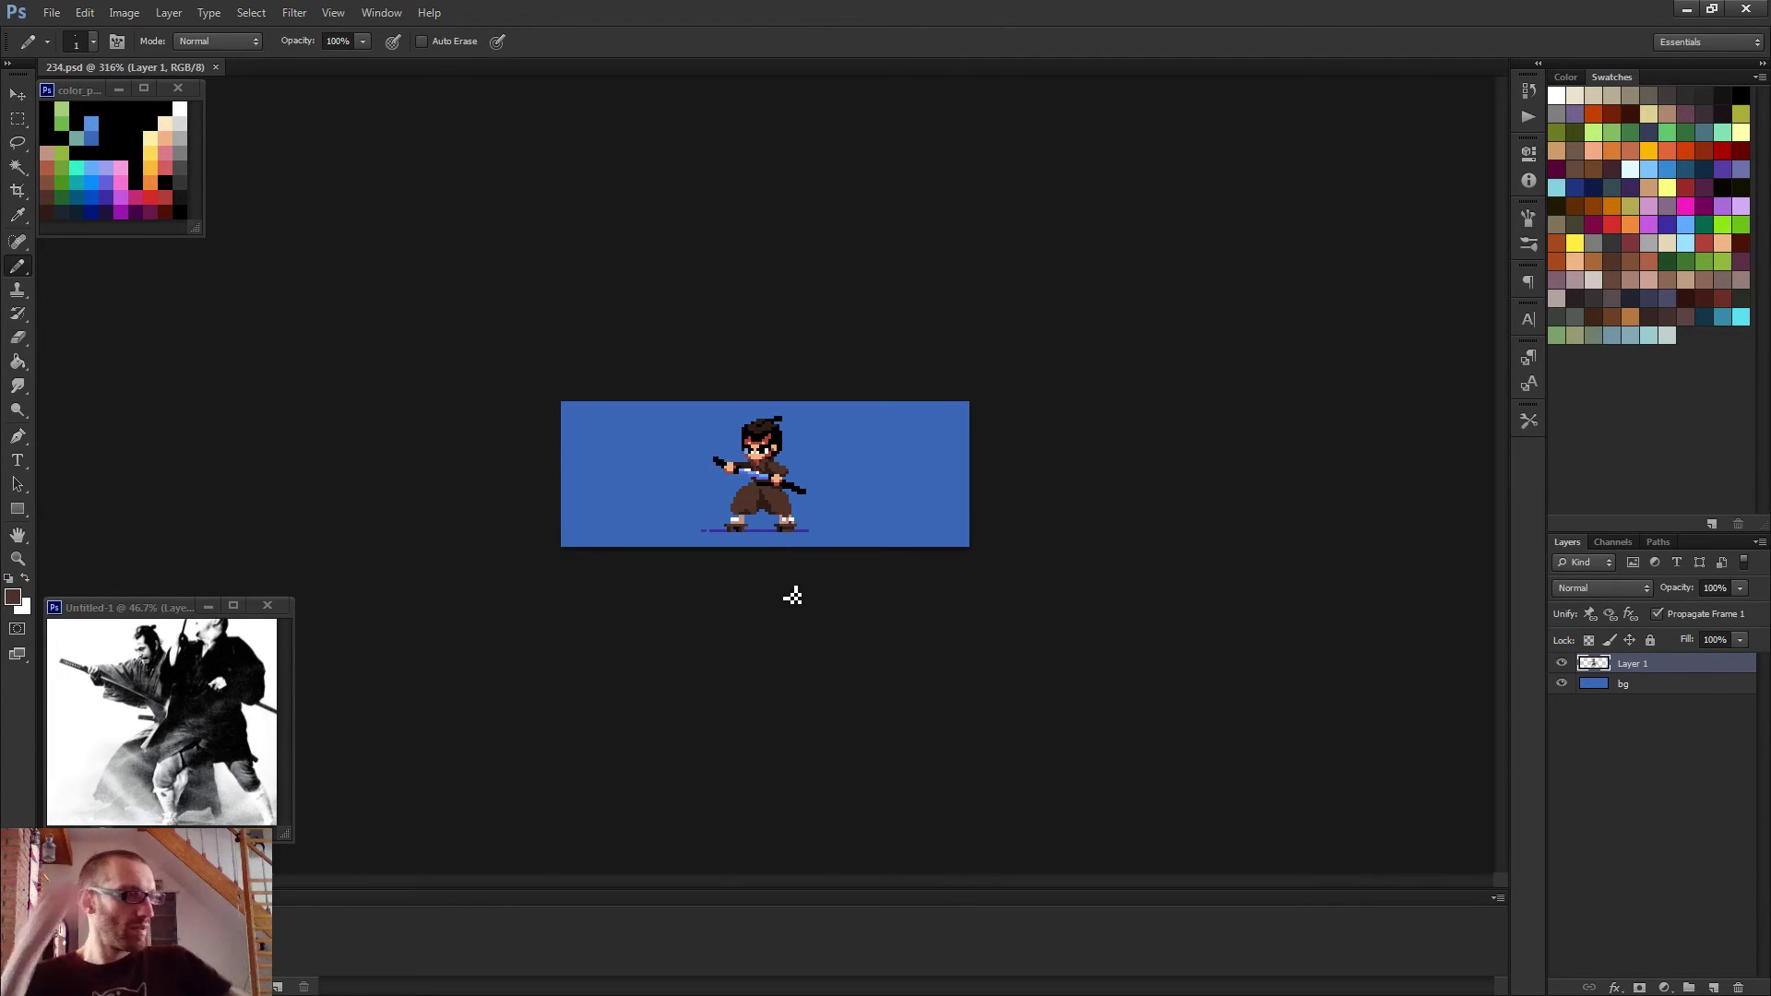
pyautogui.press('v')
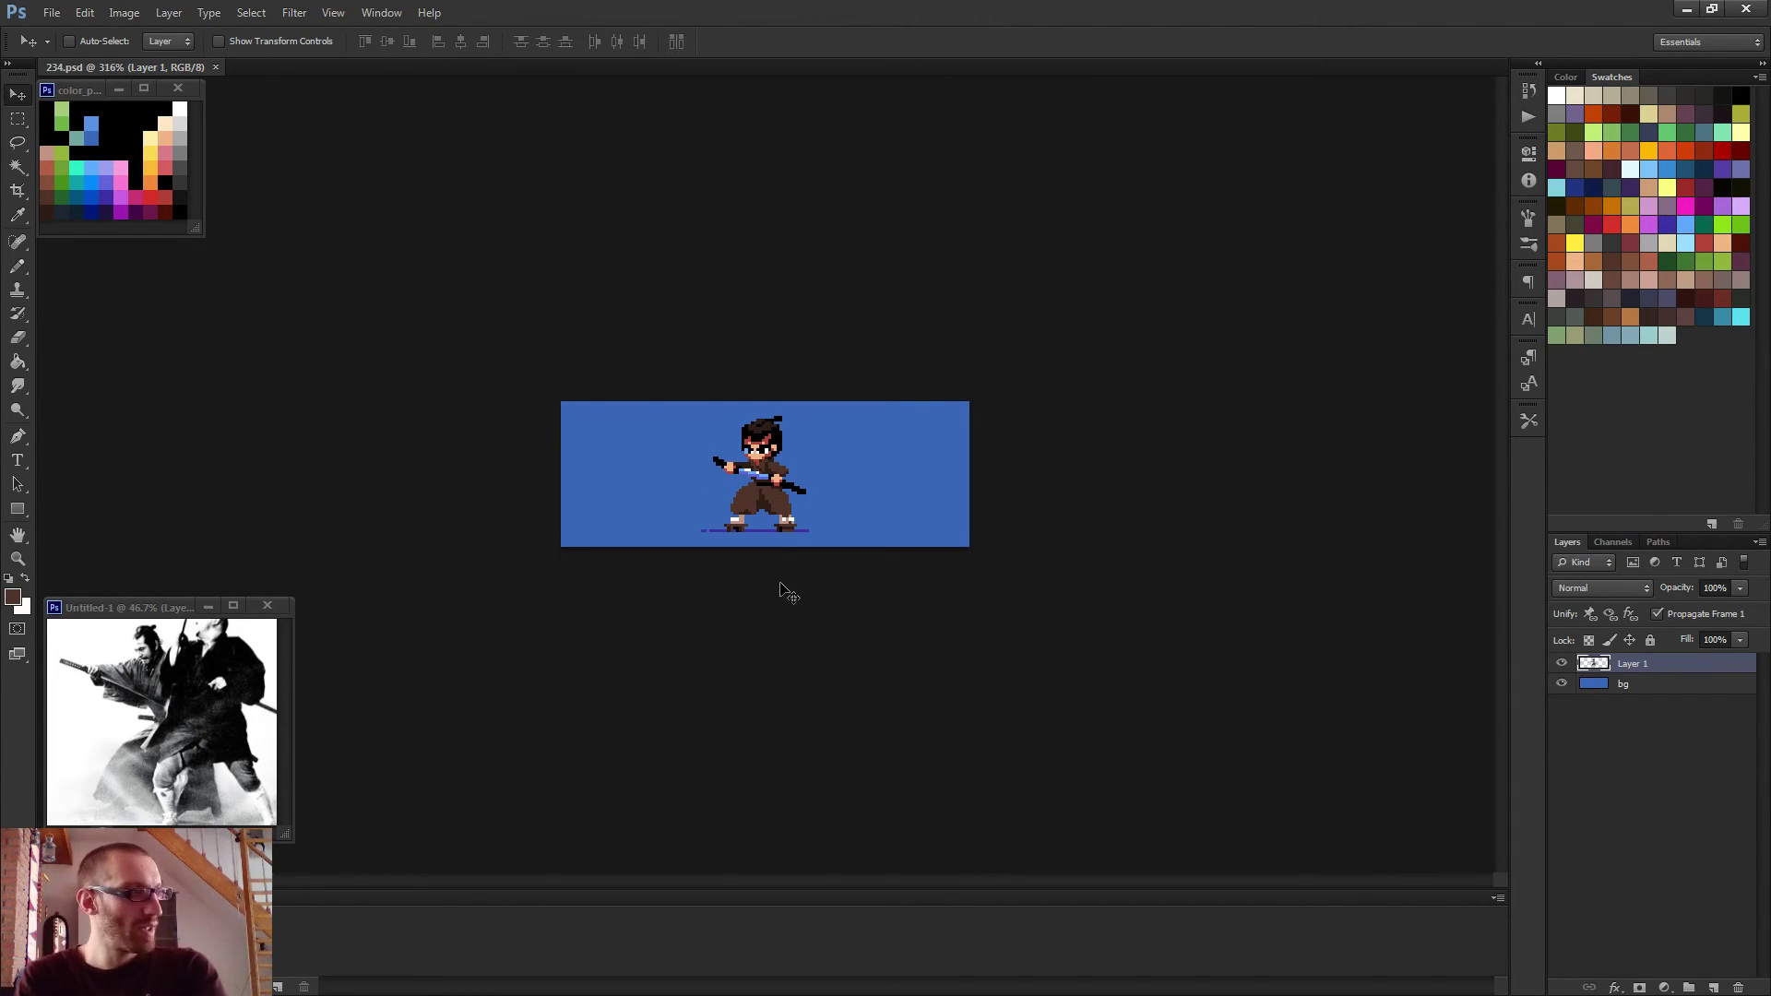
pyautogui.press('Right')
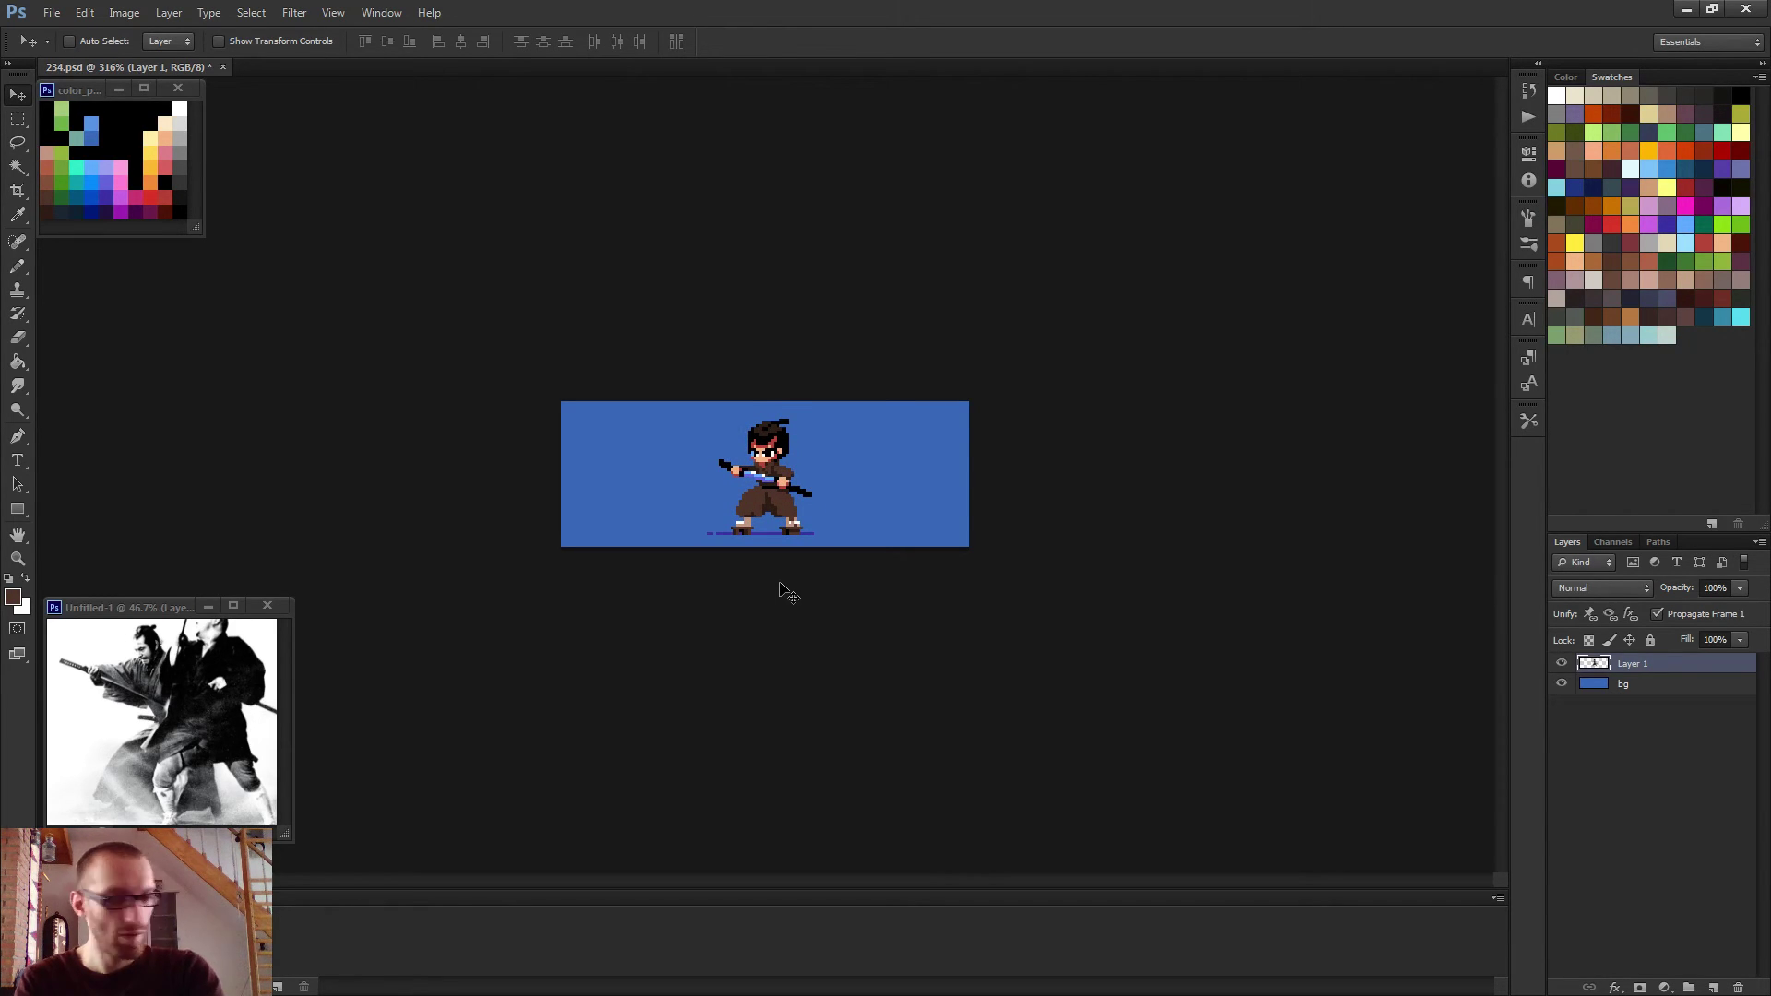
pyautogui.hotkey('ctrl', 's')
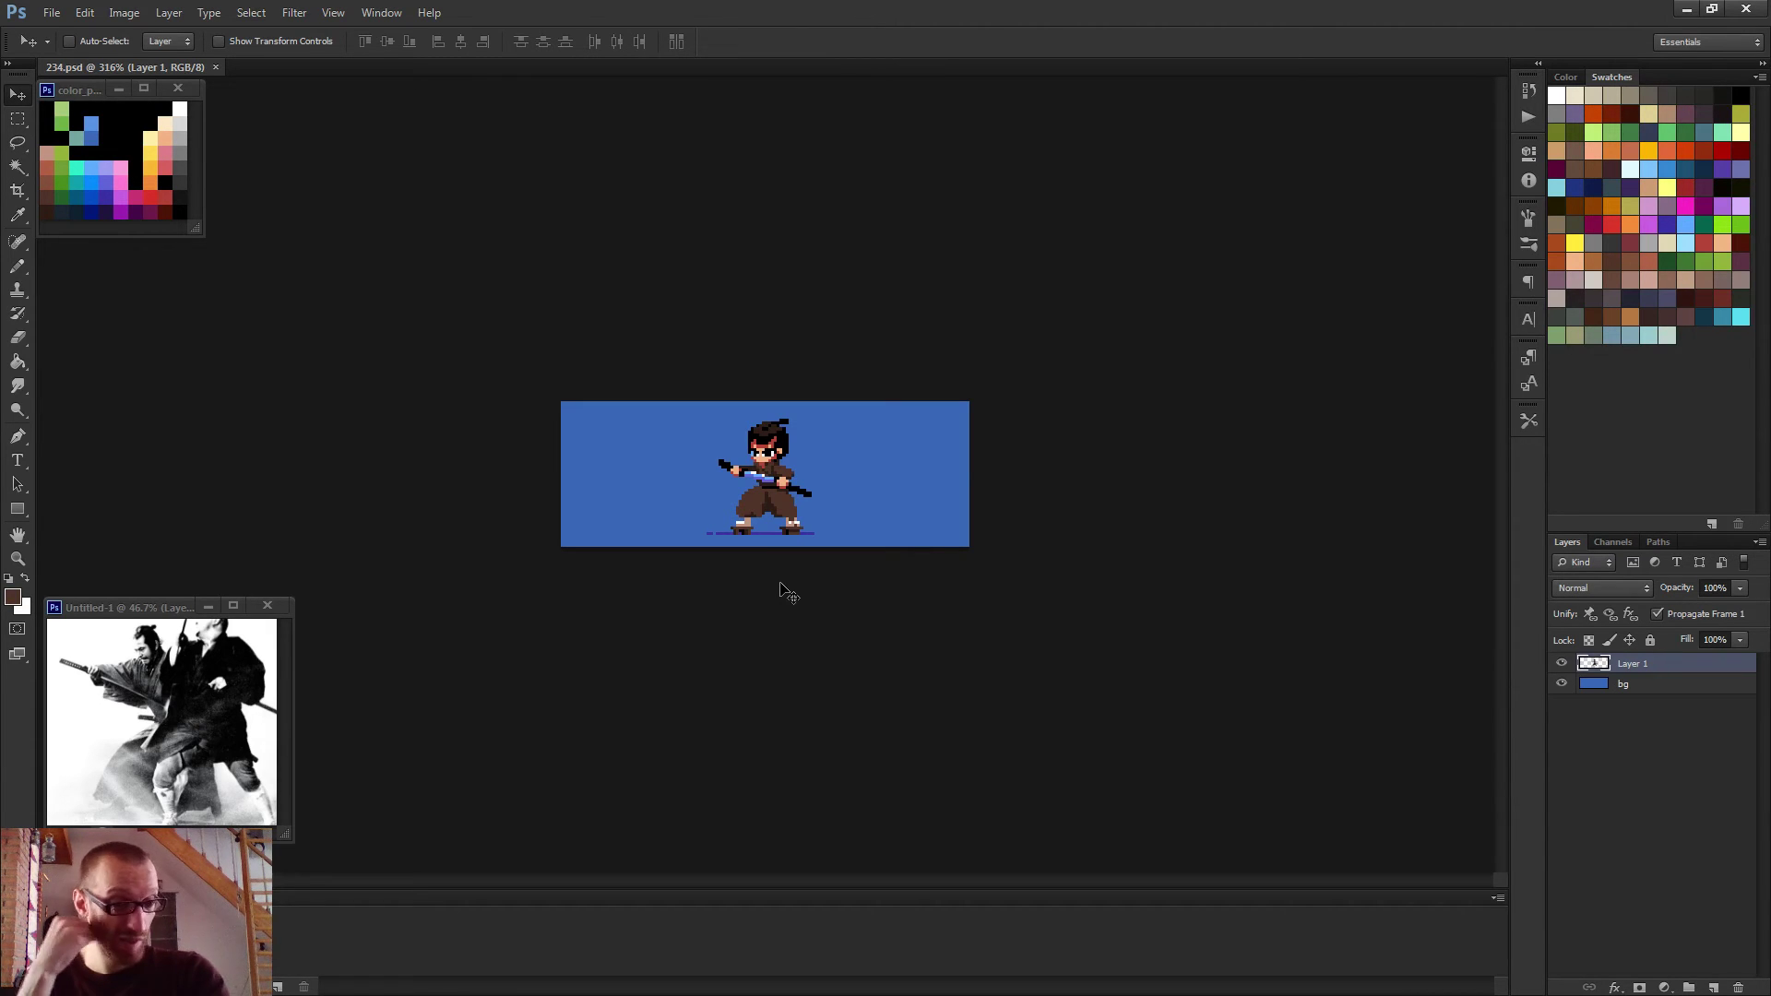
pyautogui.press('b')
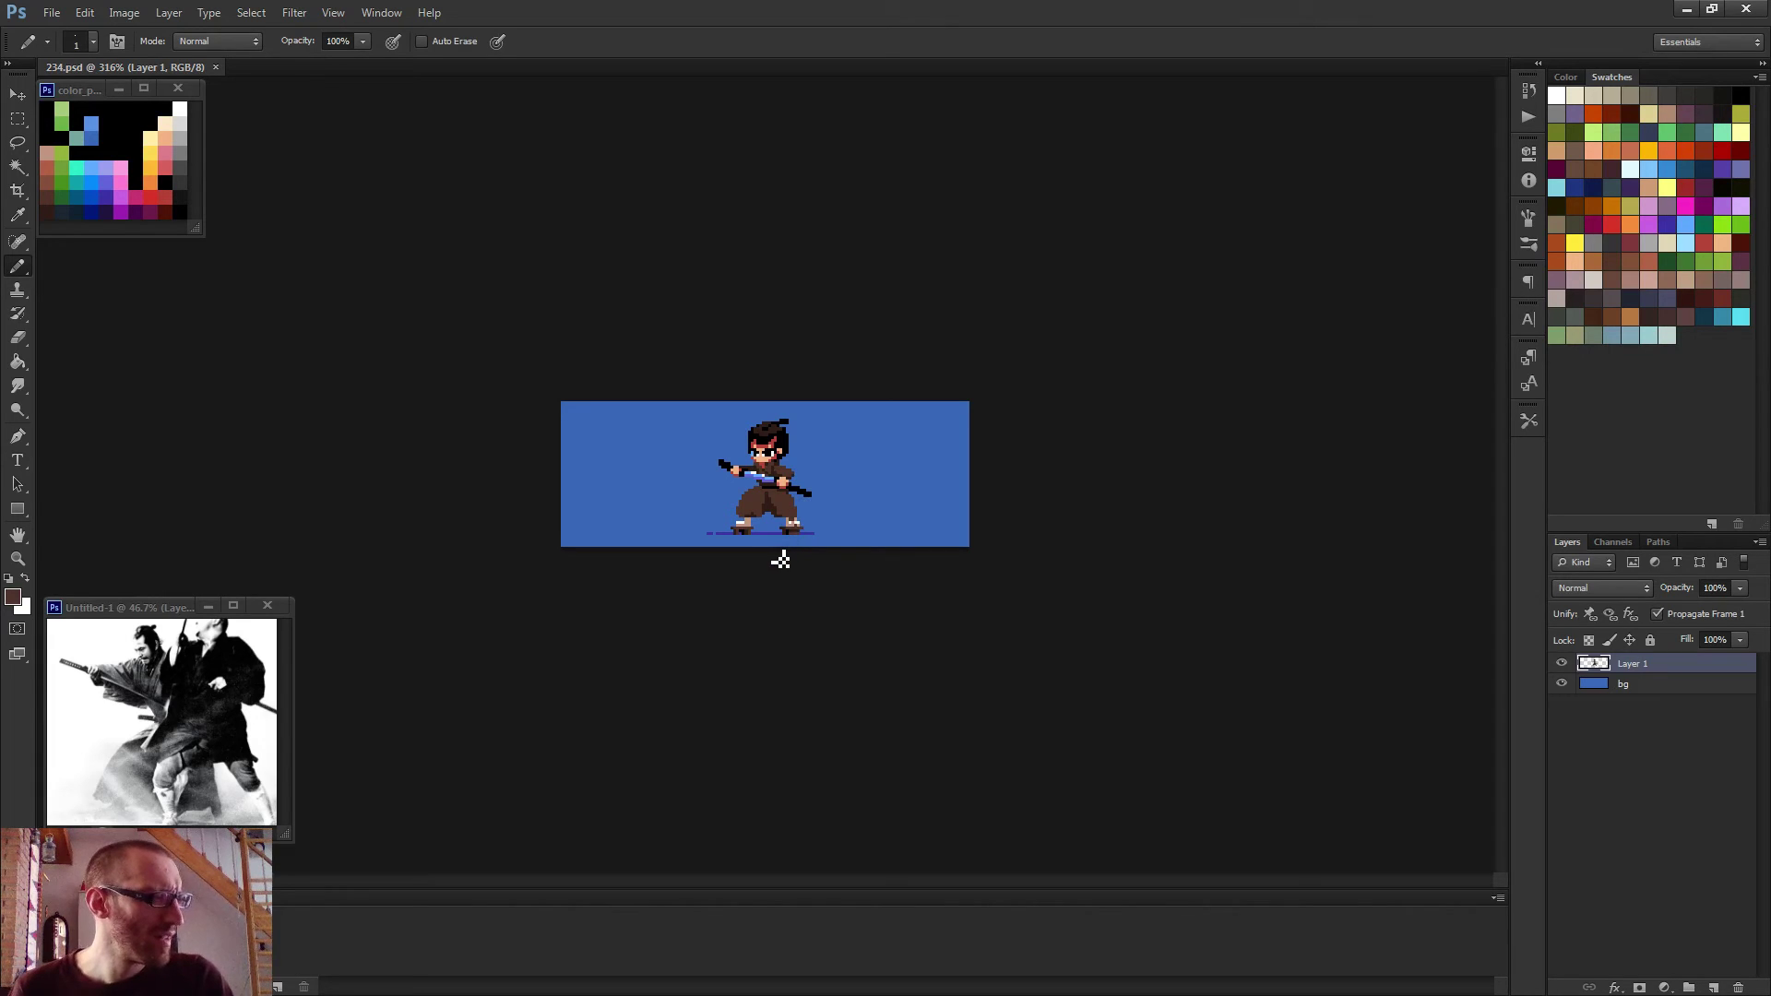
pyautogui.scroll(5, 781, 560)
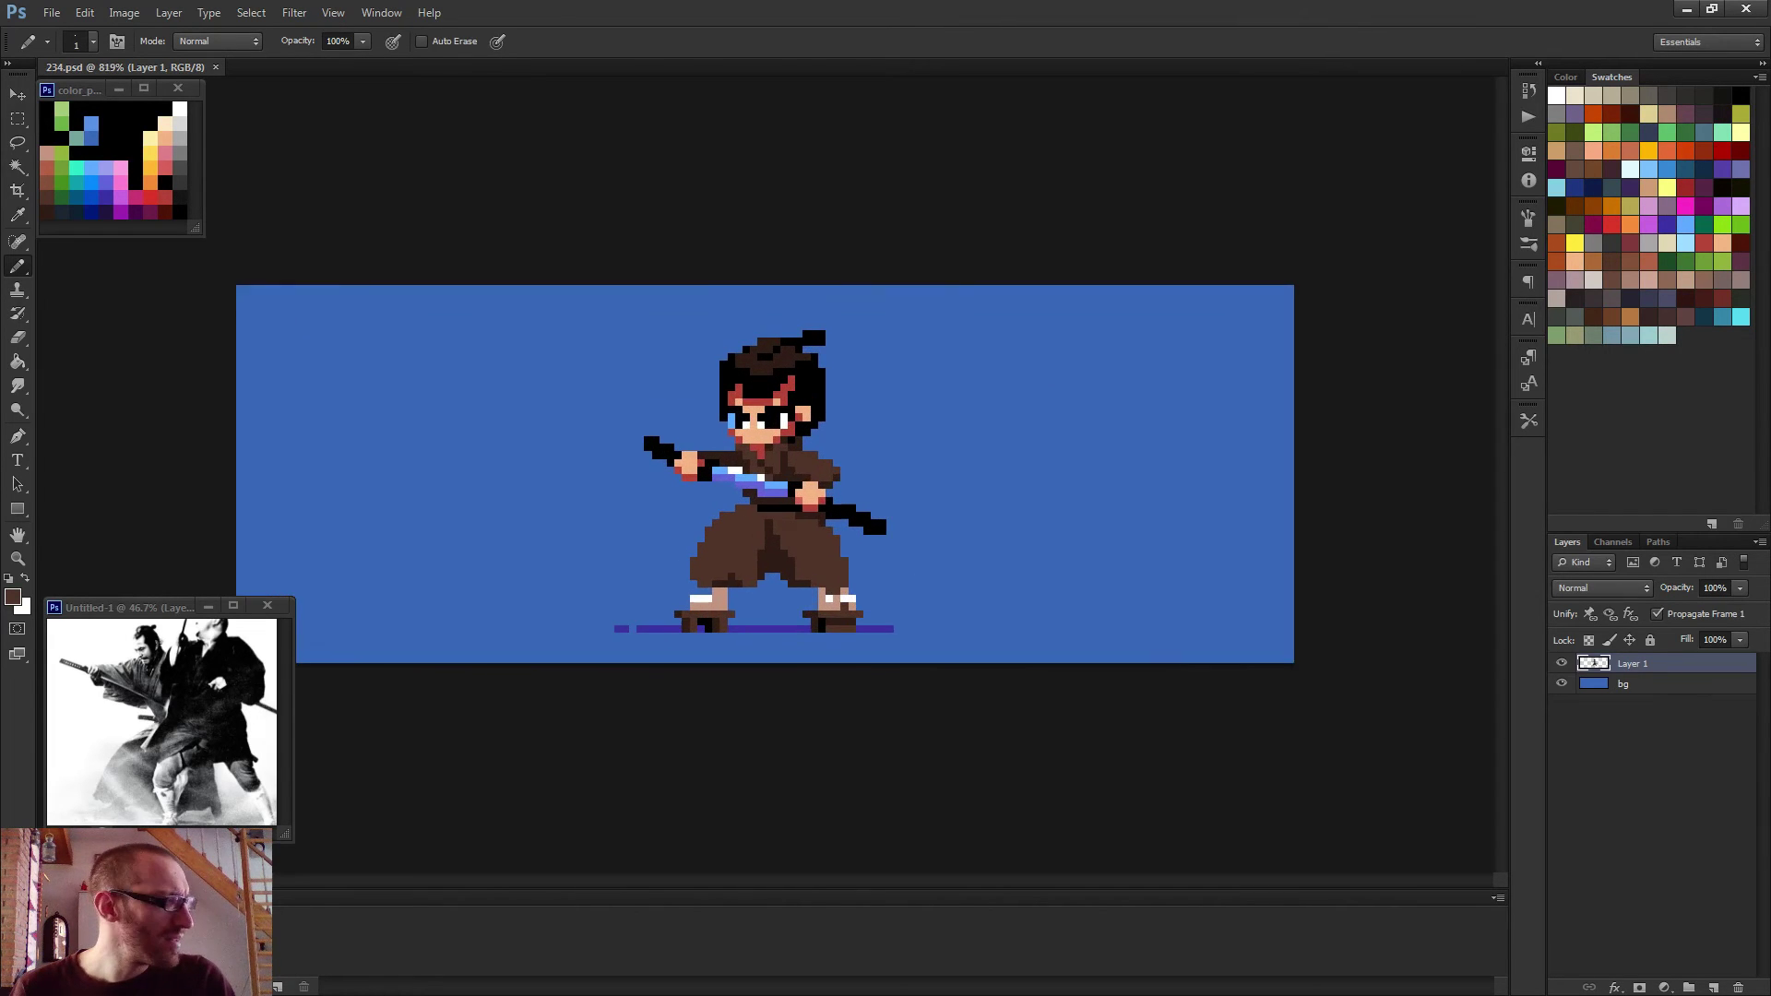
pyautogui.scroll(4, 748, 517)
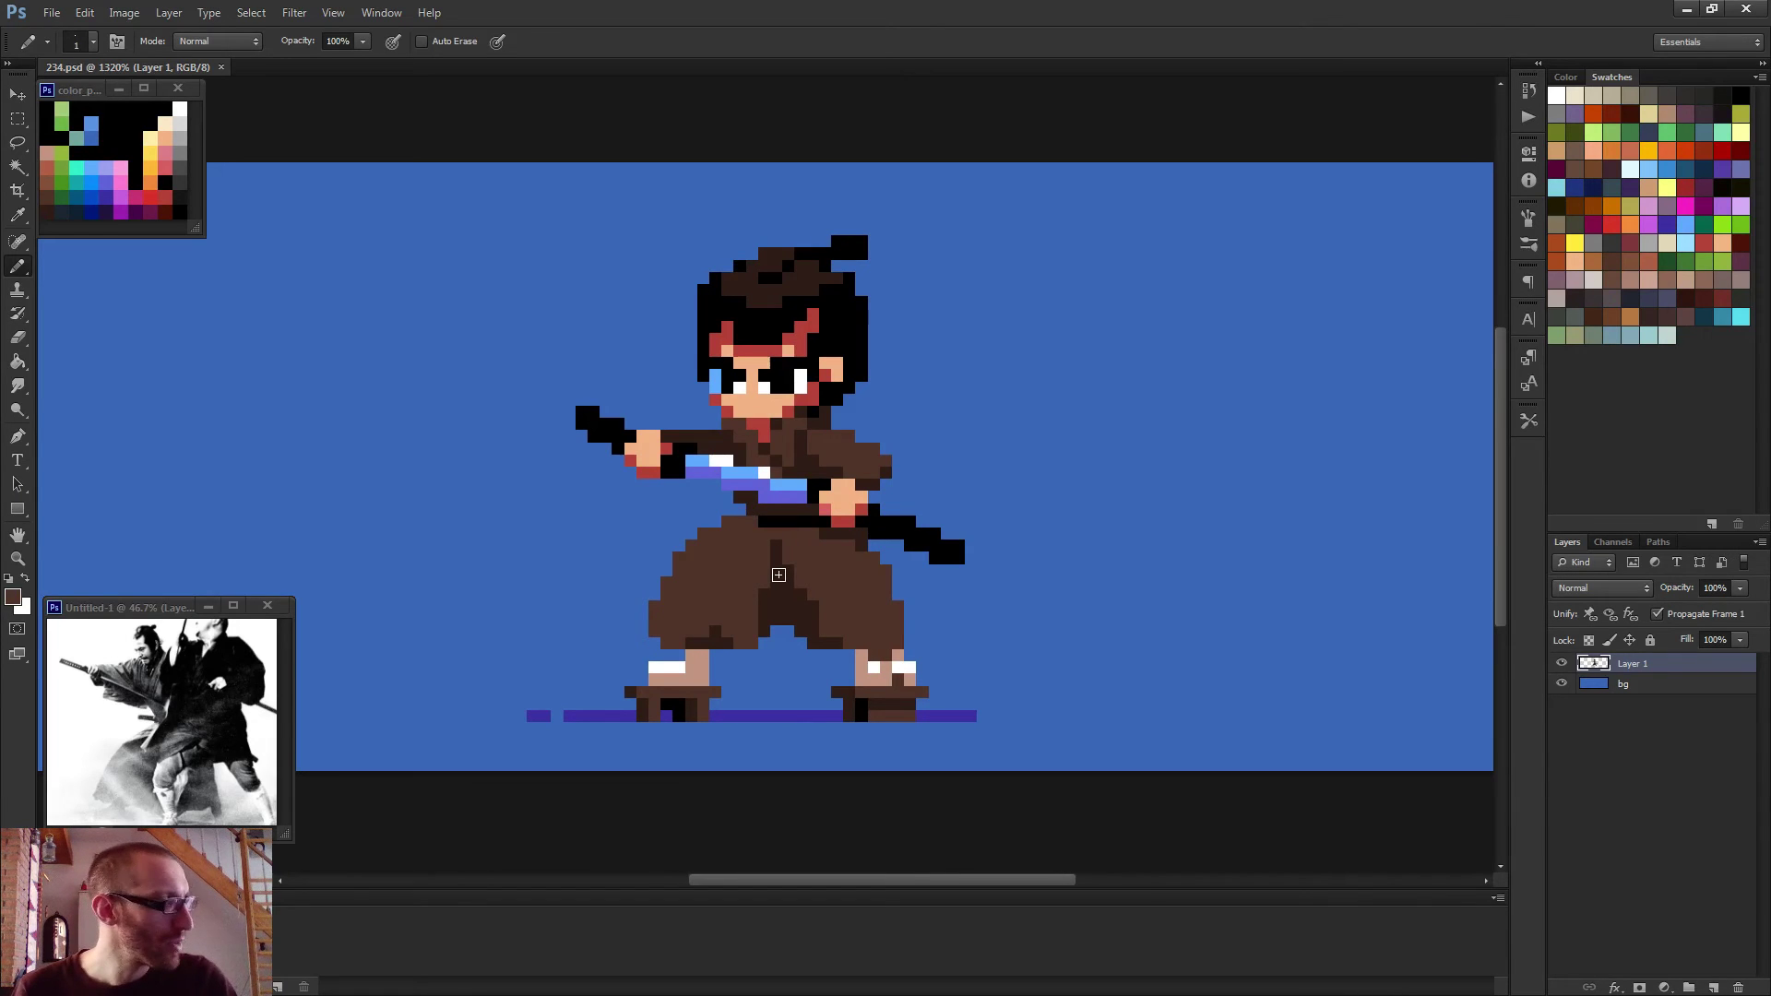
# Sample the belt's black and pencil a short stroke up-left from the belt under the blade.
pyautogui.scroll(2, 775, 553)
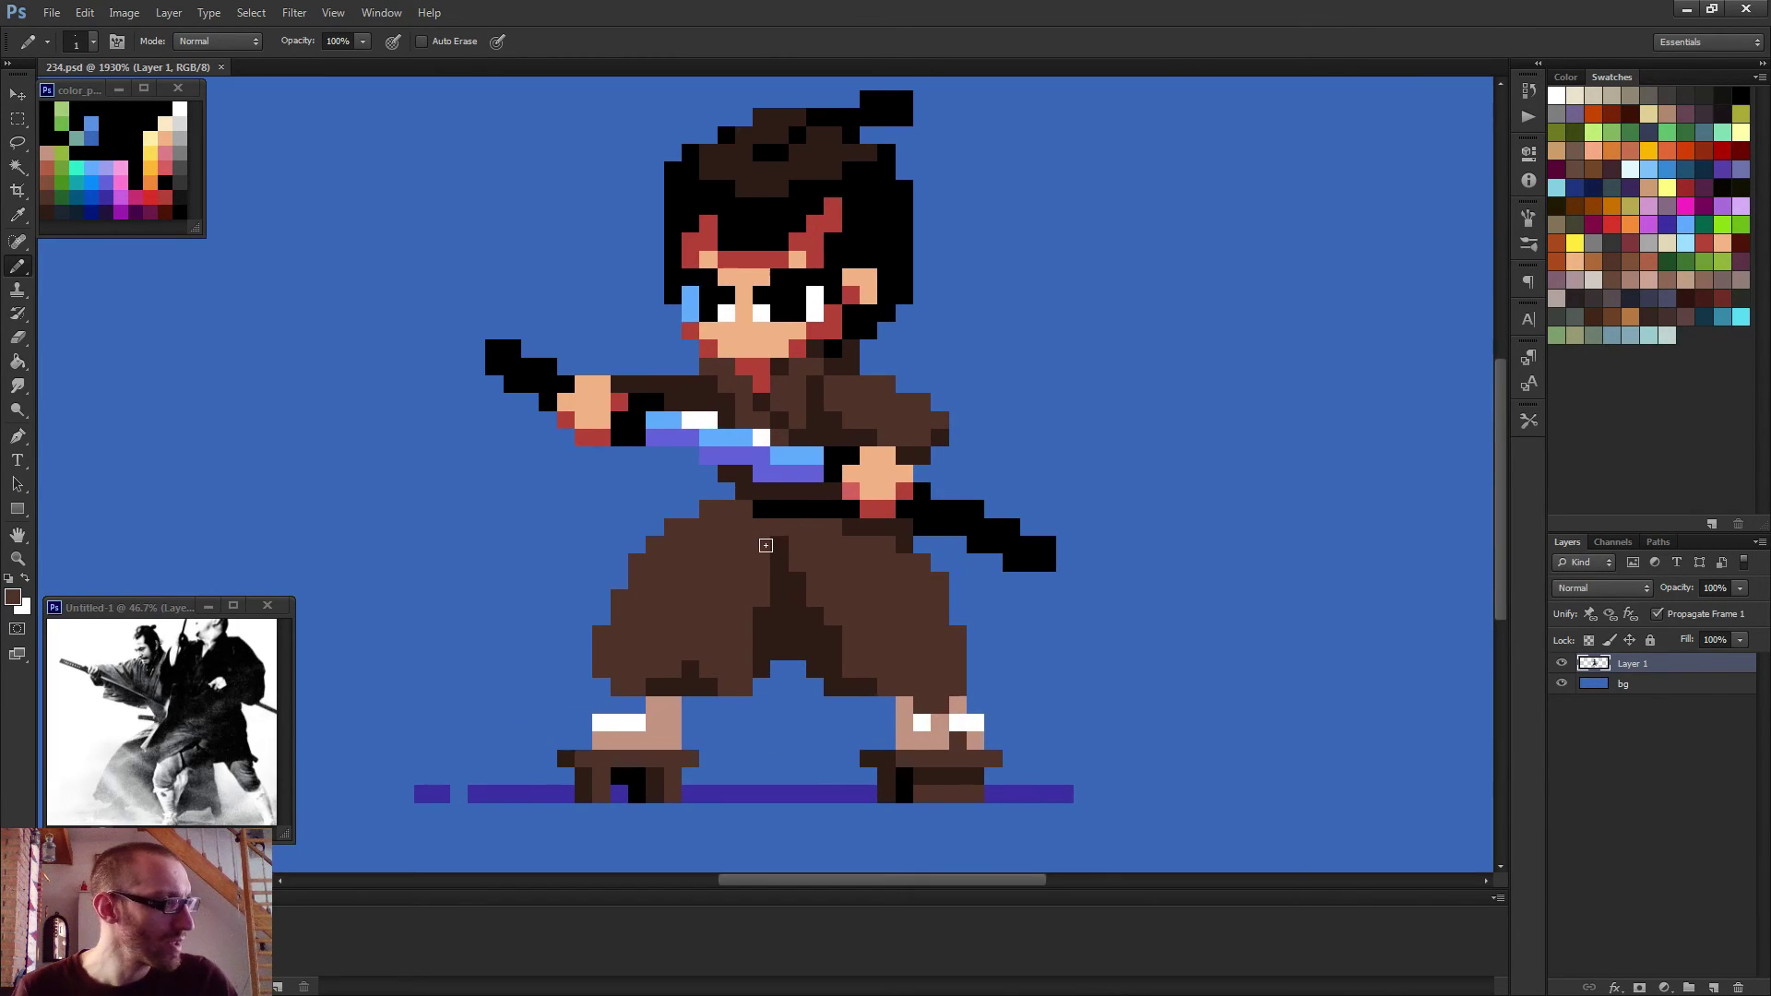
pyautogui.keyDown('alt'); pyautogui.click(805, 503); pyautogui.keyUp('alt')
pyautogui.moveTo(684, 503)
pyautogui.mouseDown()
pyautogui.moveTo(646, 478)
pyautogui.moveTo(687, 489)
pyautogui.moveTo(666, 470)
pyautogui.moveTo(712, 490)
pyautogui.mouseUp()
pyautogui.scroll(-5, 784, 539)
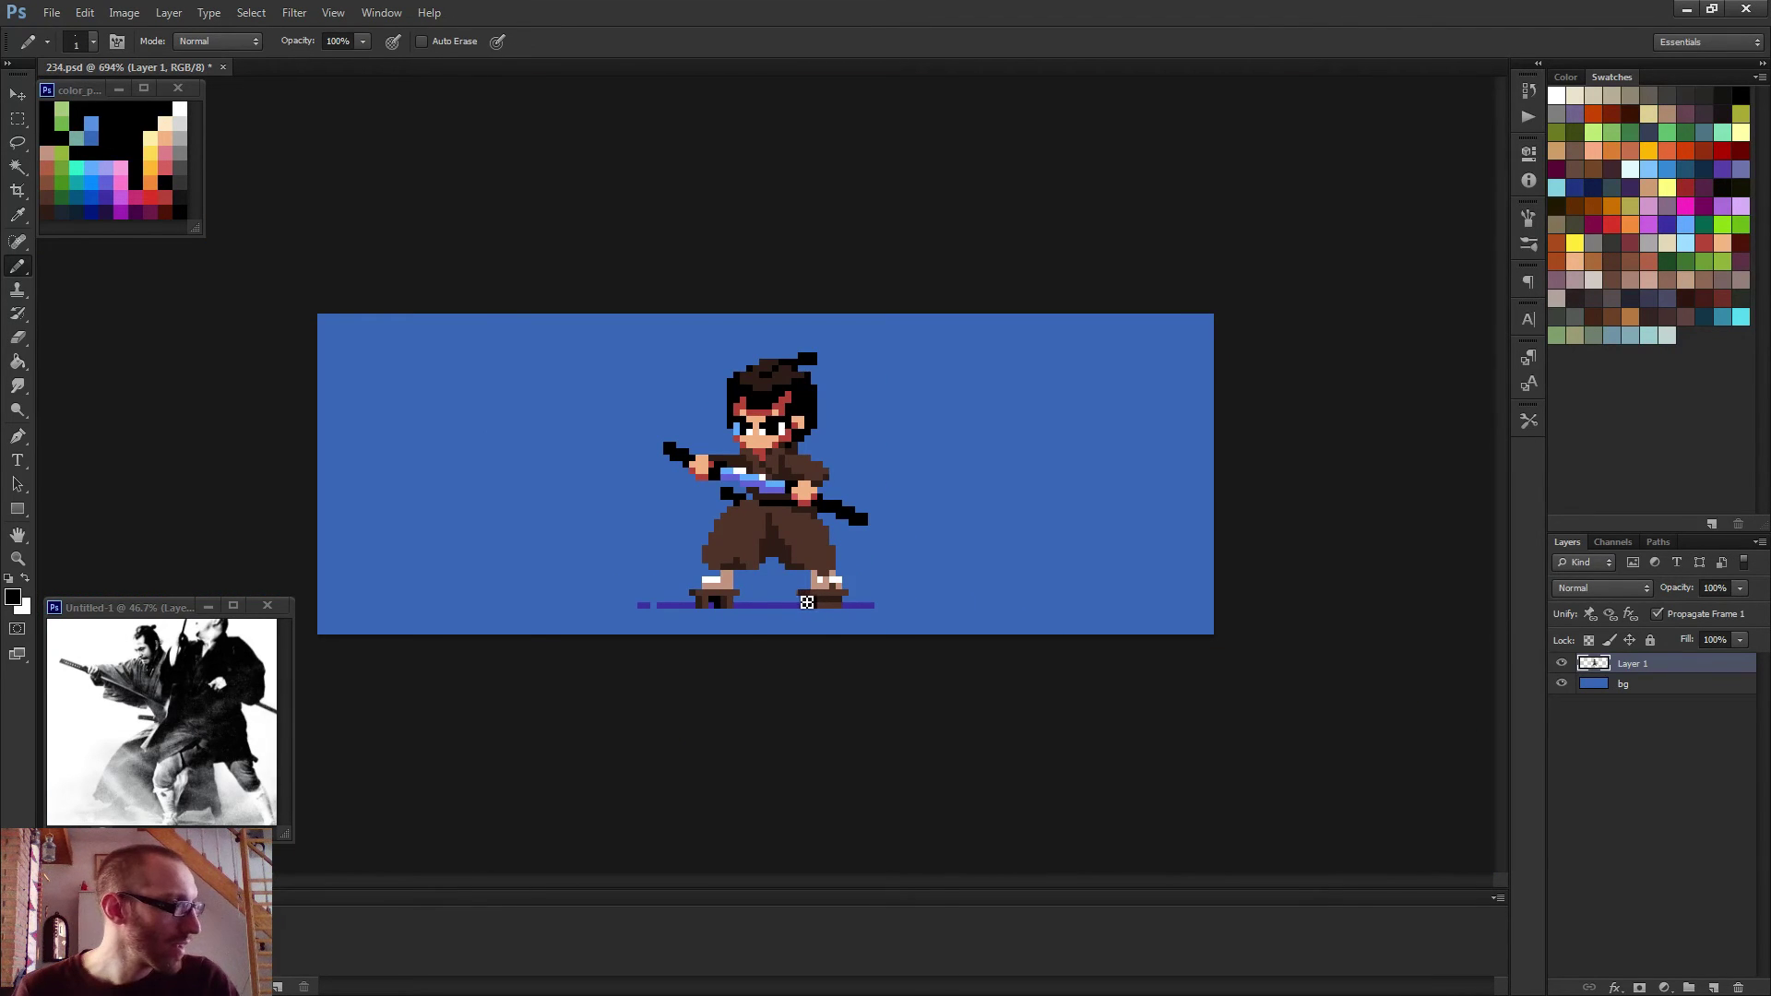
pyautogui.scroll(5, 805, 602)
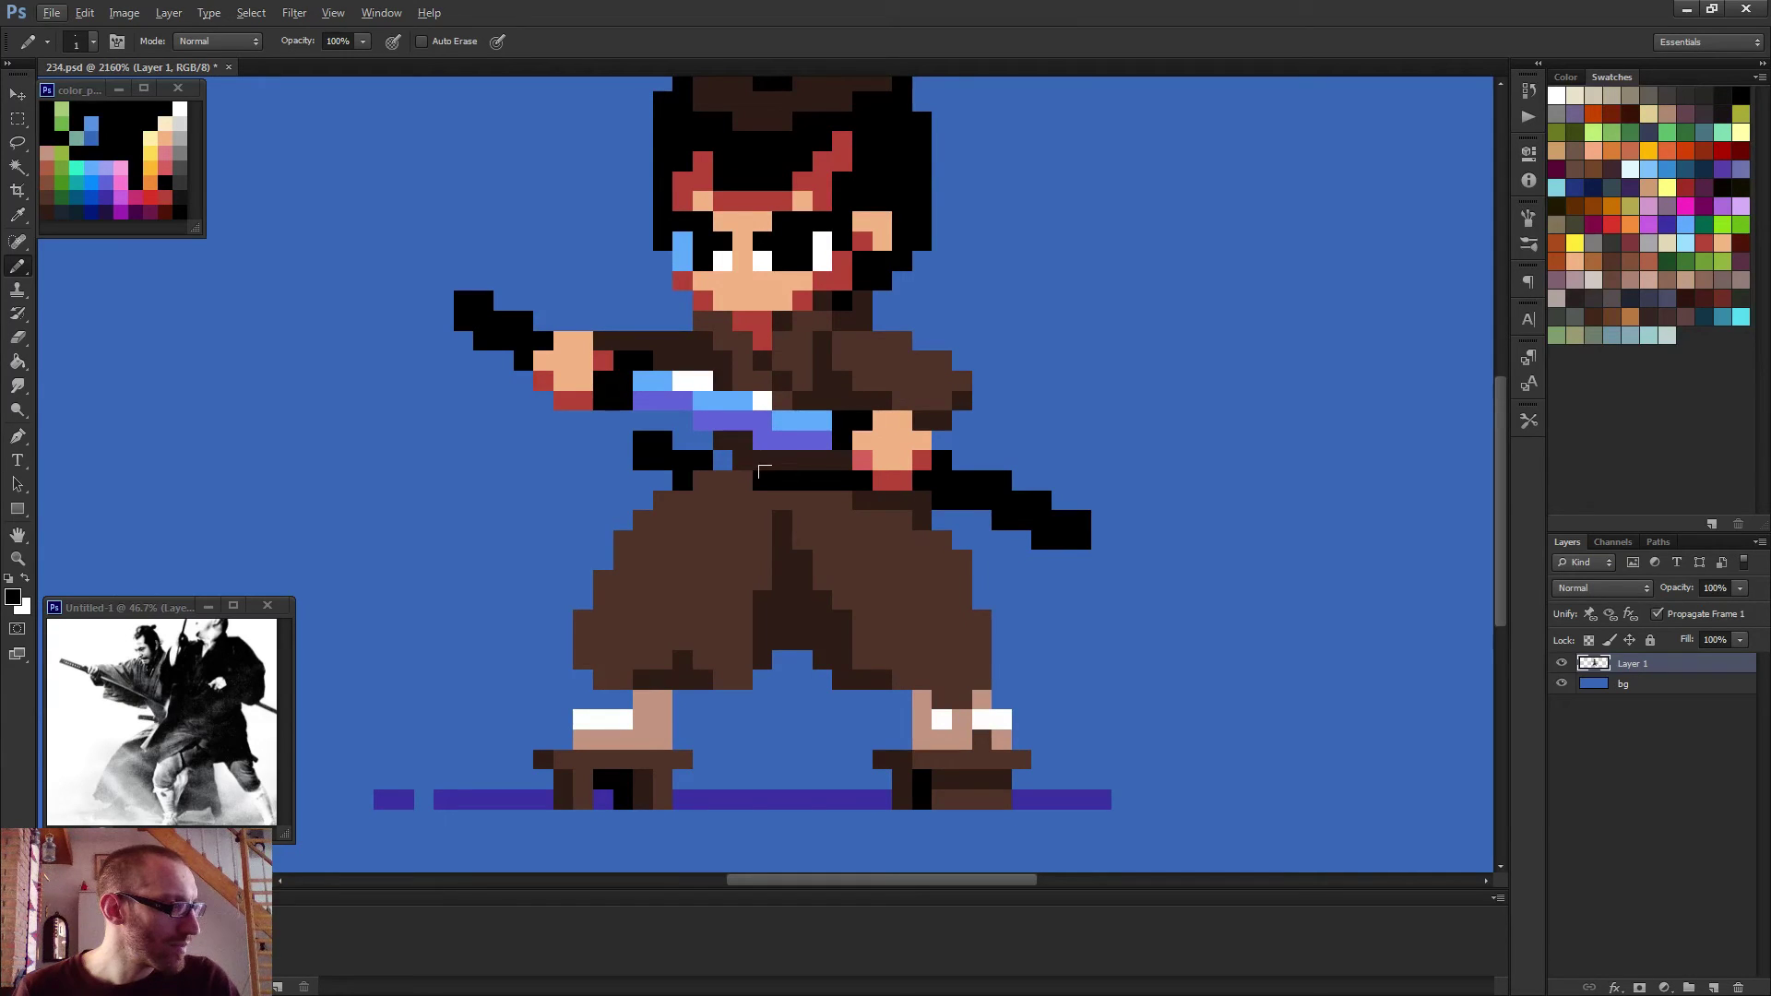
# Sample a reddish-brown from the trousers and try a highlight stroke, then undo it.
pyautogui.keyDown('alt'); pyautogui.click(690, 660); pyautogui.keyUp('alt')
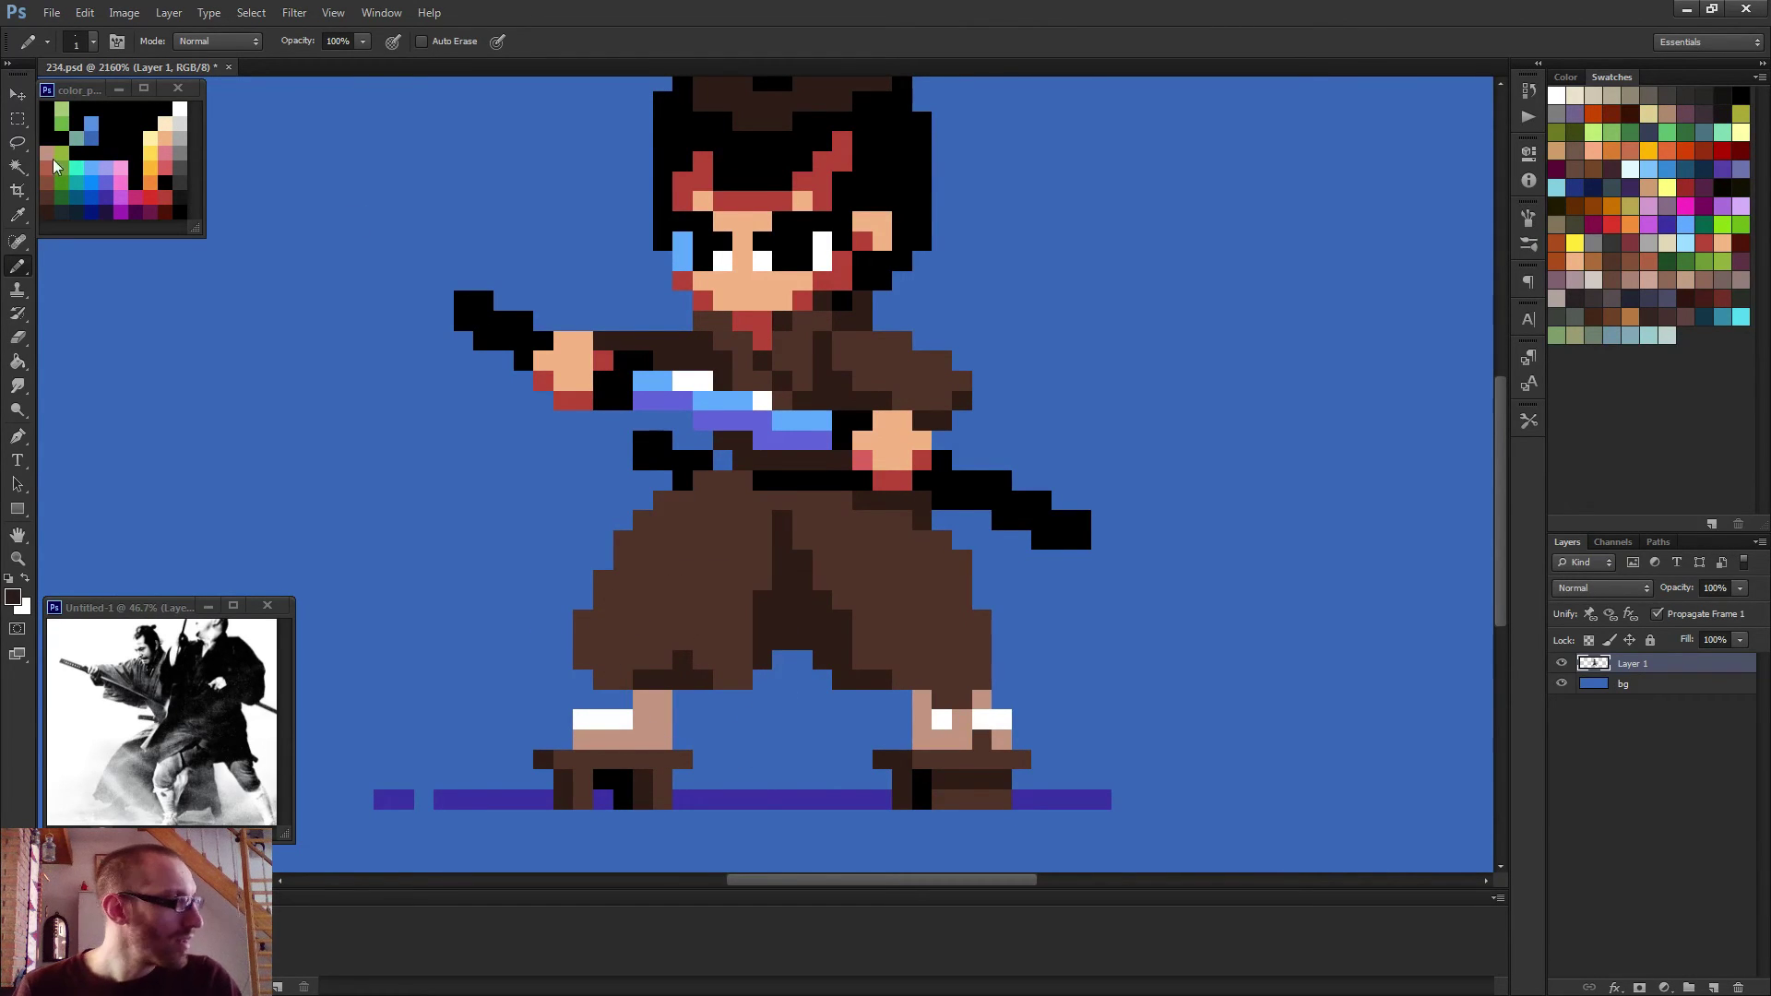
pyautogui.keyDown('alt'); pyautogui.click(651, 601); pyautogui.keyUp('alt')
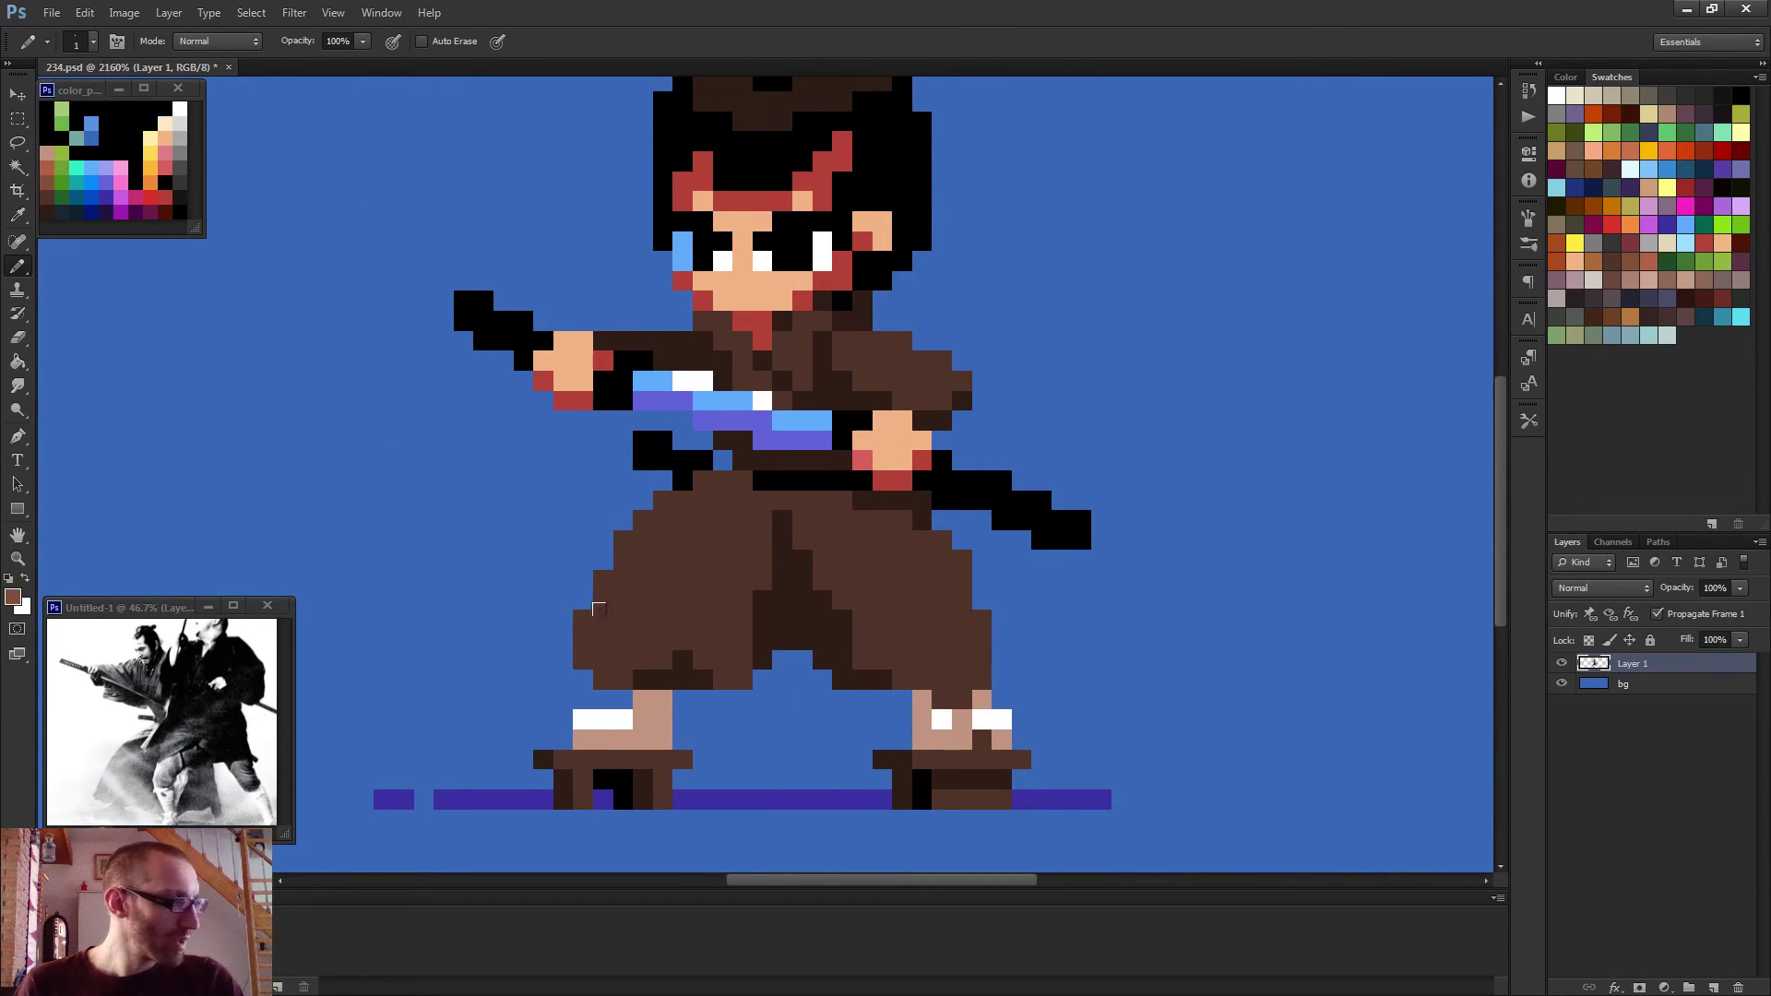
pyautogui.moveTo(604, 626); pyautogui.dragTo(636, 521)
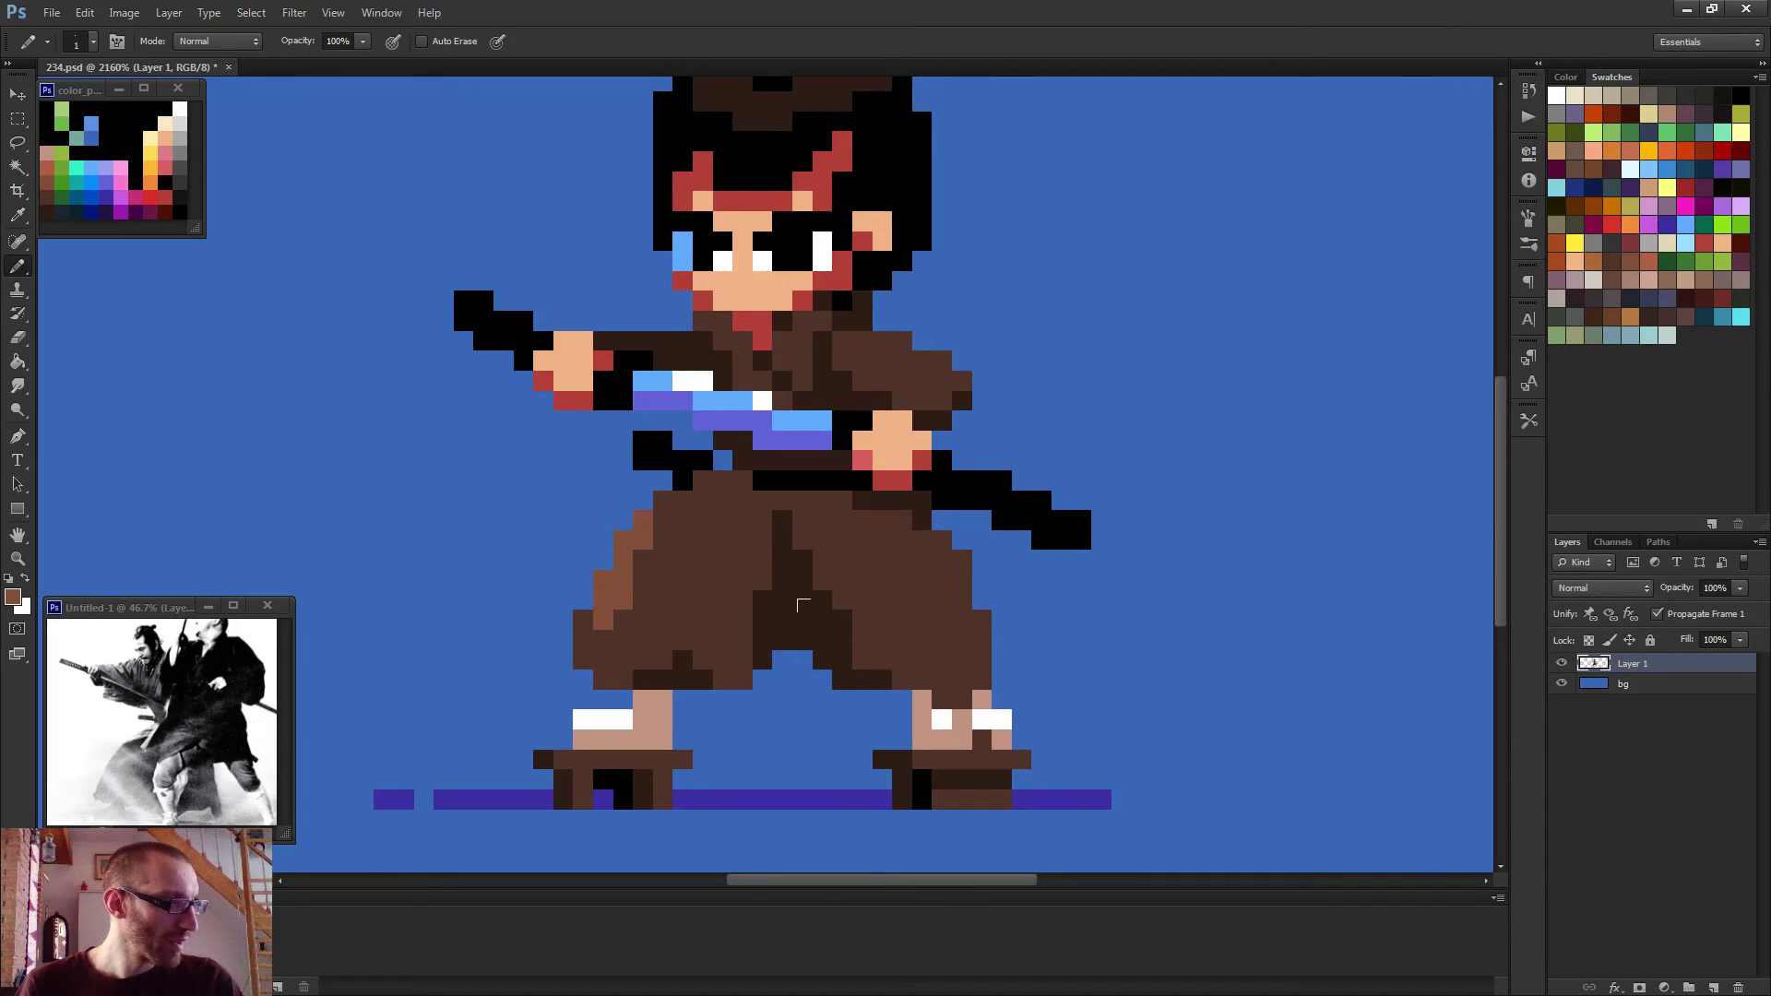
pyautogui.hotkey('ctrl', 'z')
# On a new layer, pencil lighter highlights down the trousers' left and lower-left edge.
pyautogui.click(1712, 983)
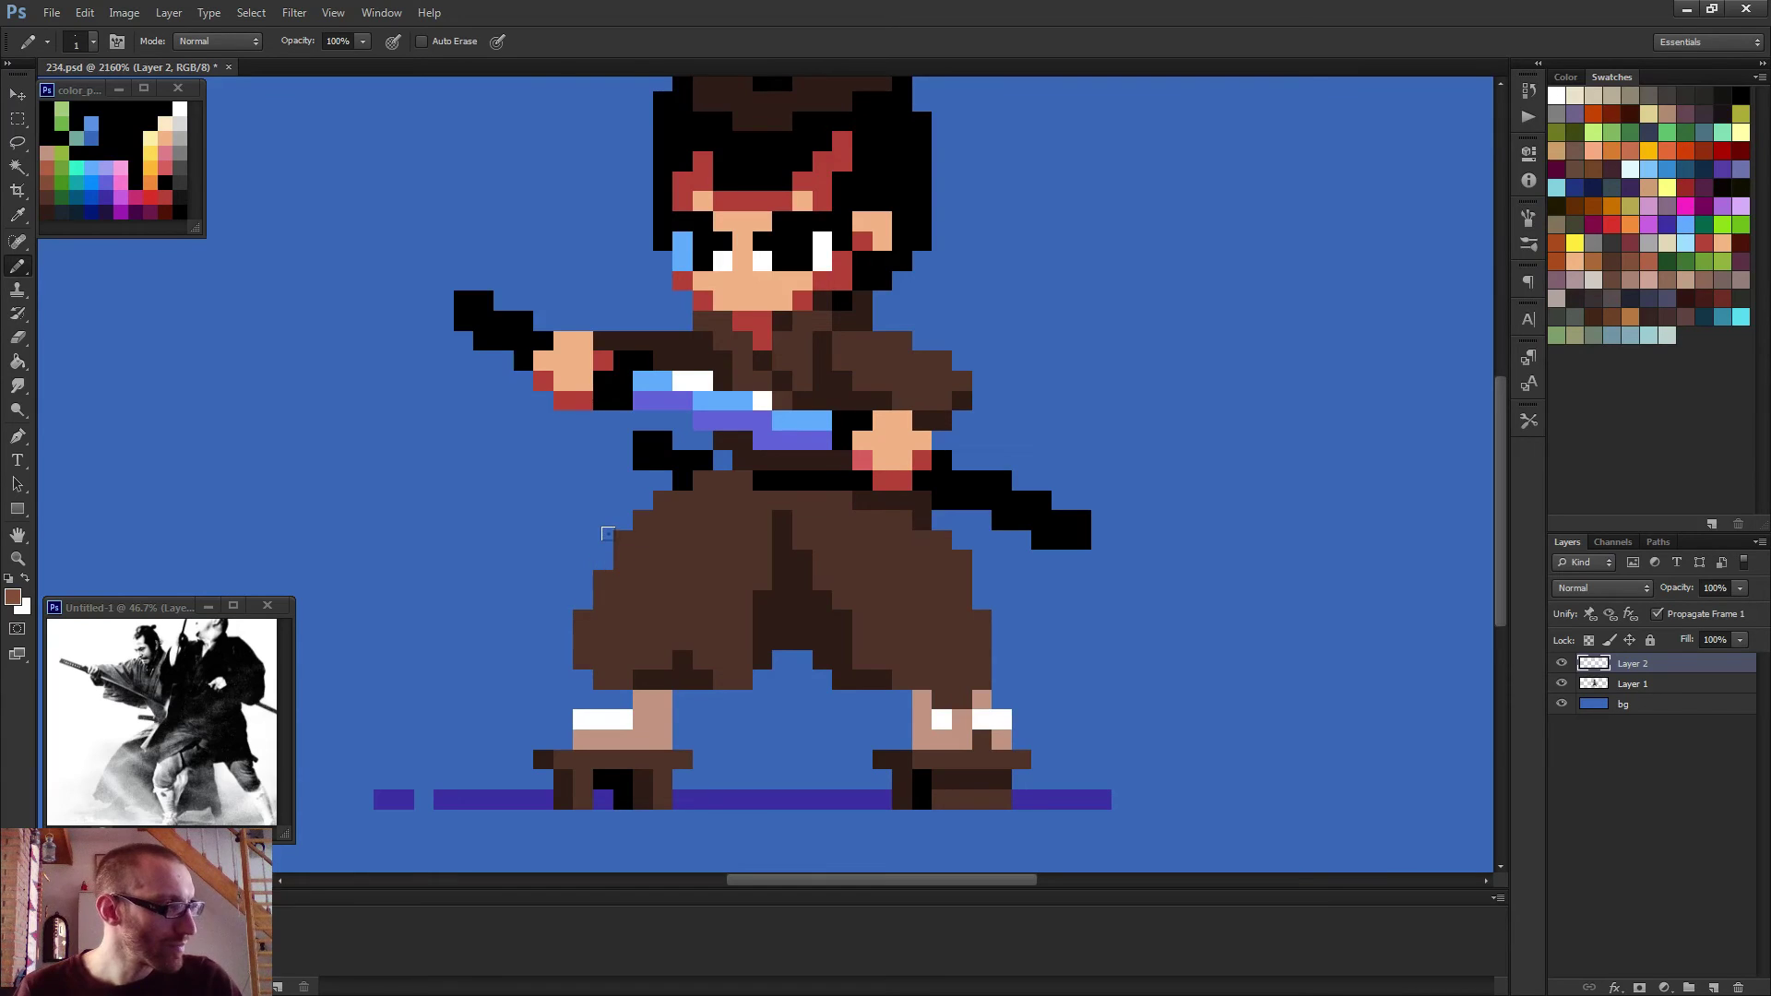
pyautogui.moveTo(614, 537)
pyautogui.mouseDown()
pyautogui.moveTo(698, 477)
pyautogui.moveTo(648, 549)
pyautogui.moveTo(665, 557)
pyautogui.moveTo(617, 574)
pyautogui.mouseUp()
pyautogui.click(583, 620)
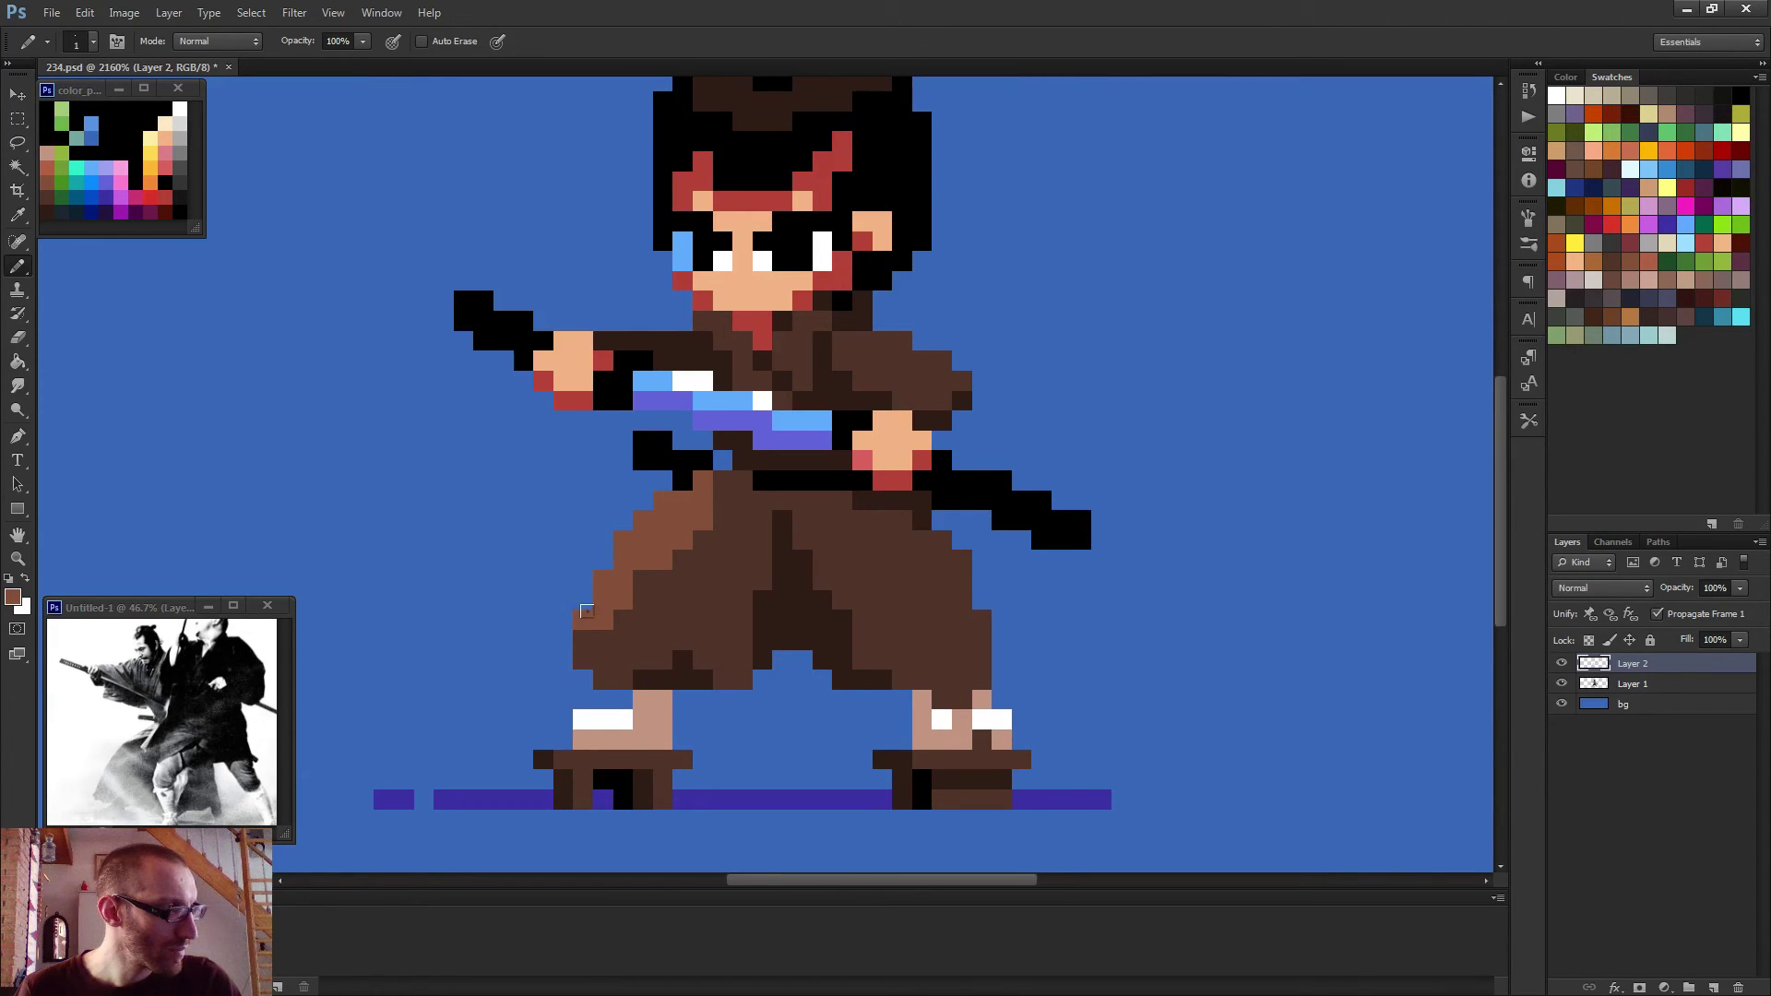
pyautogui.click(581, 636)
pyautogui.scroll(-4, 777, 637)
pyautogui.scroll(-3, 778, 638)
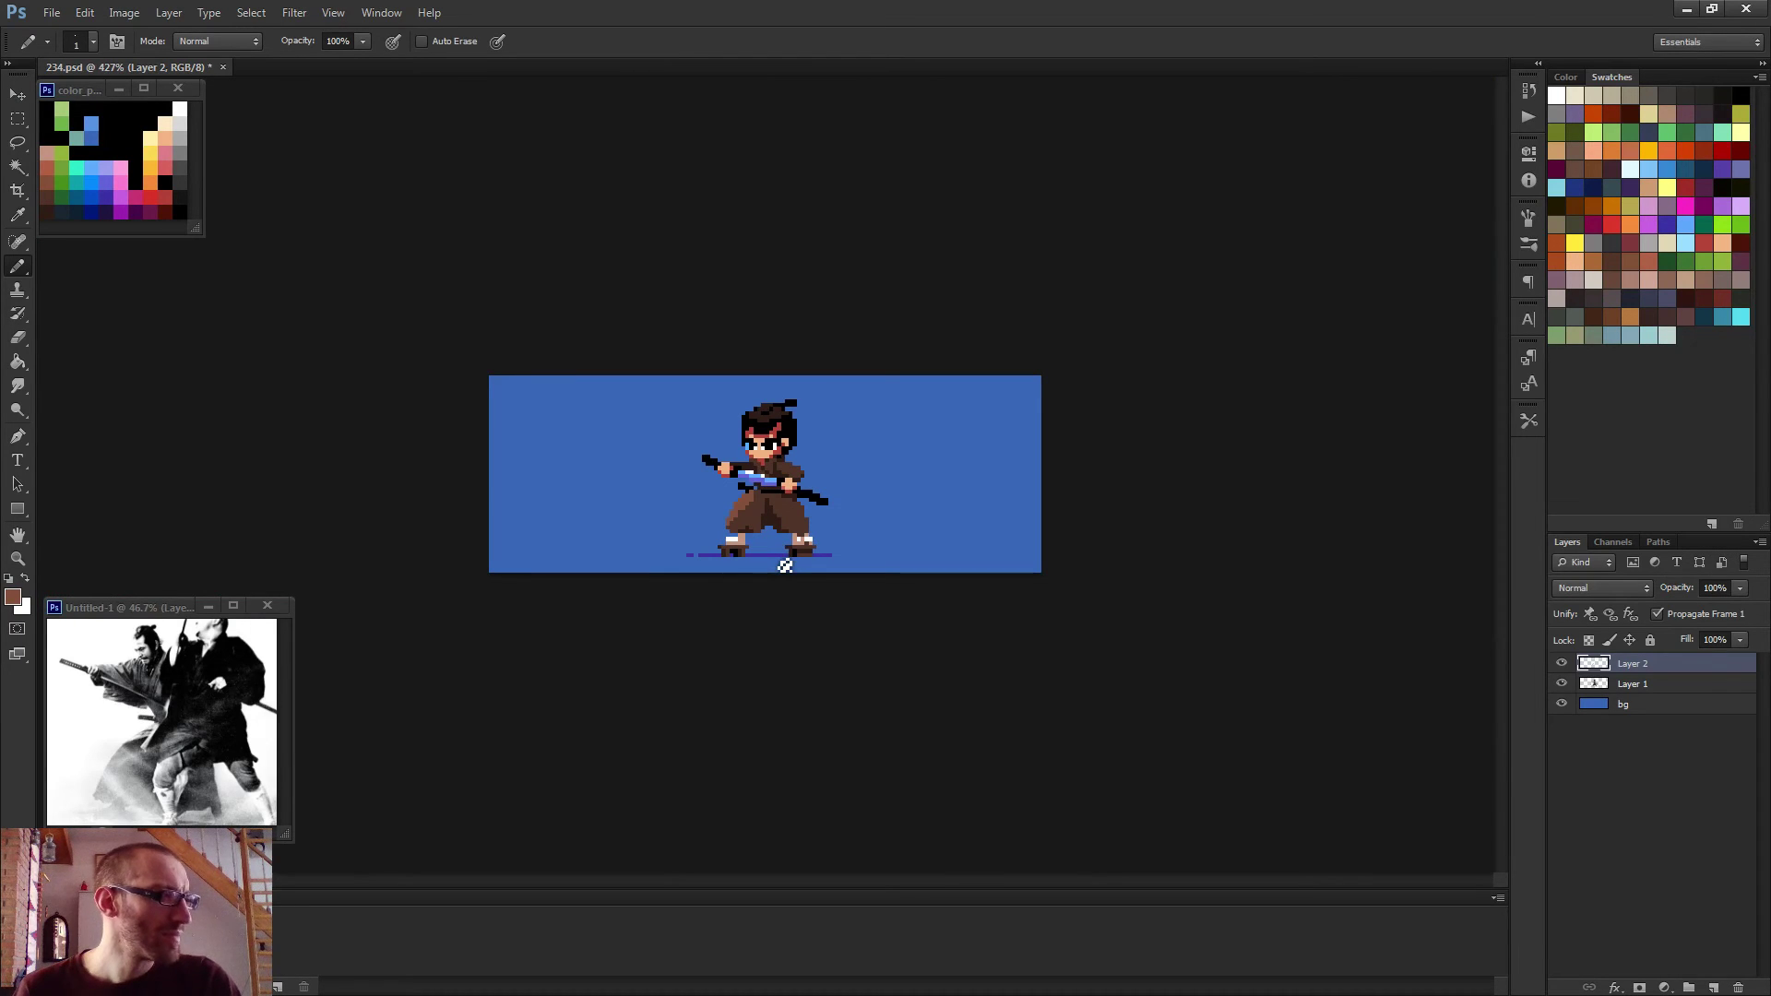
pyautogui.scroll(2, 785, 565)
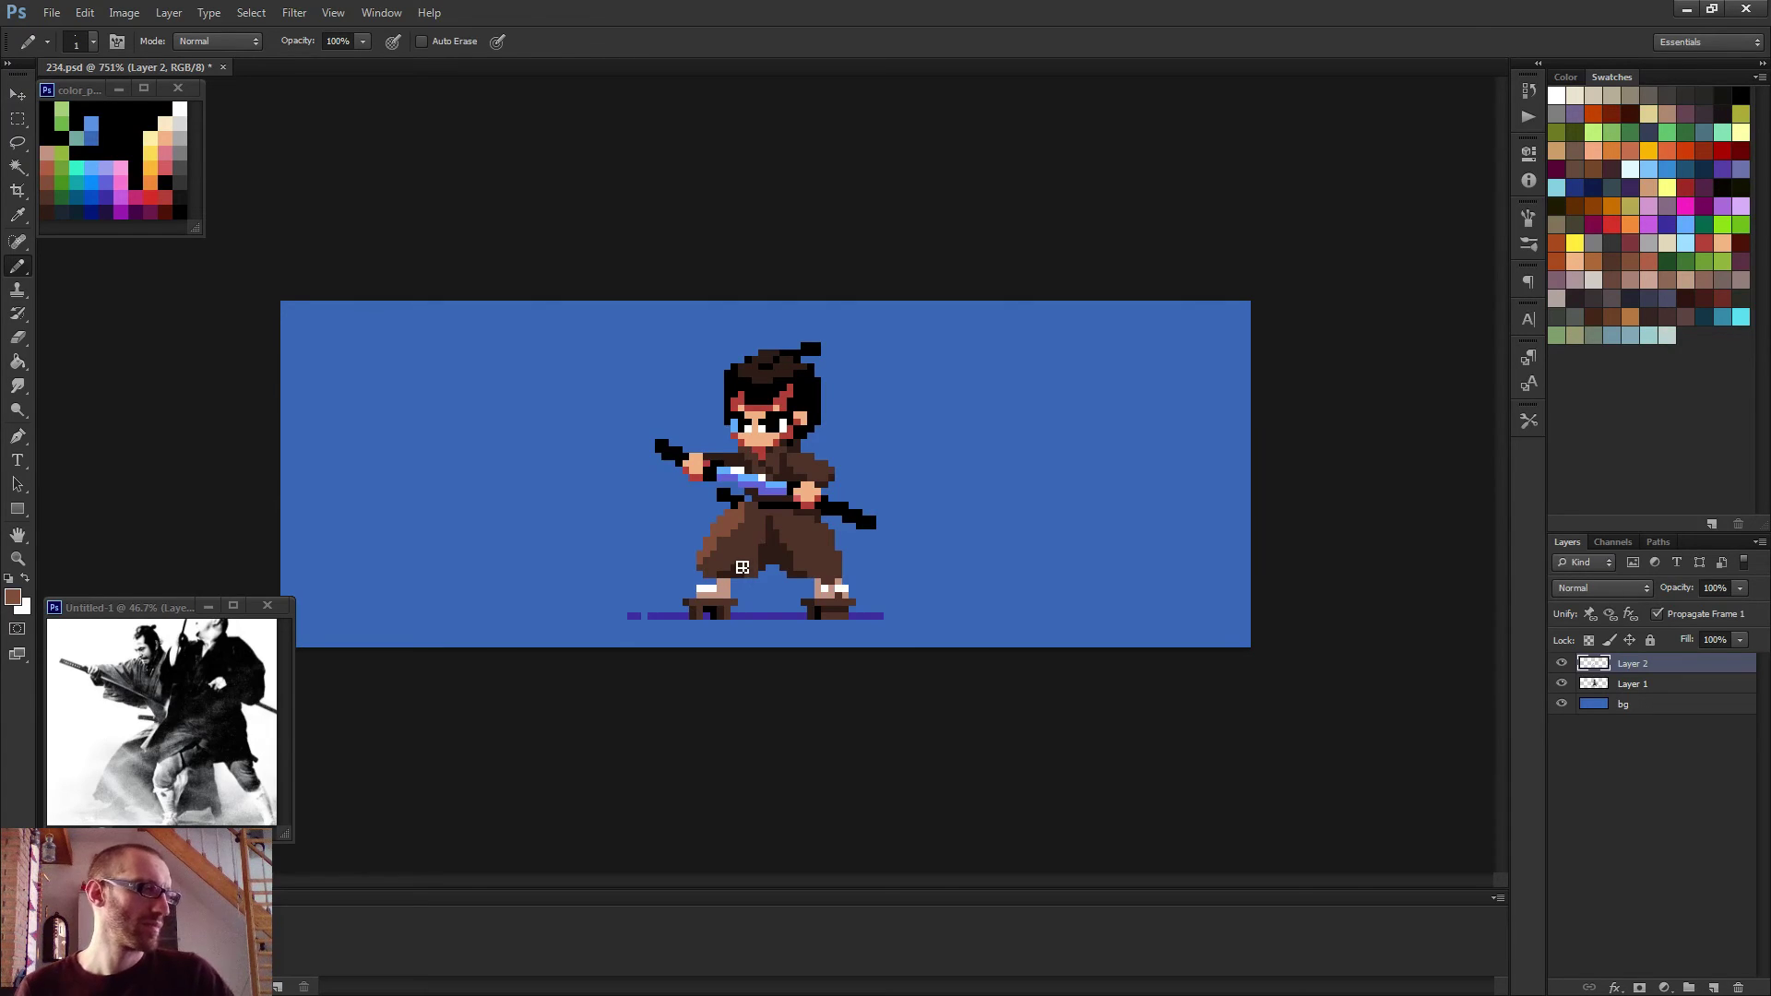
pyautogui.scroll(2, 759, 589)
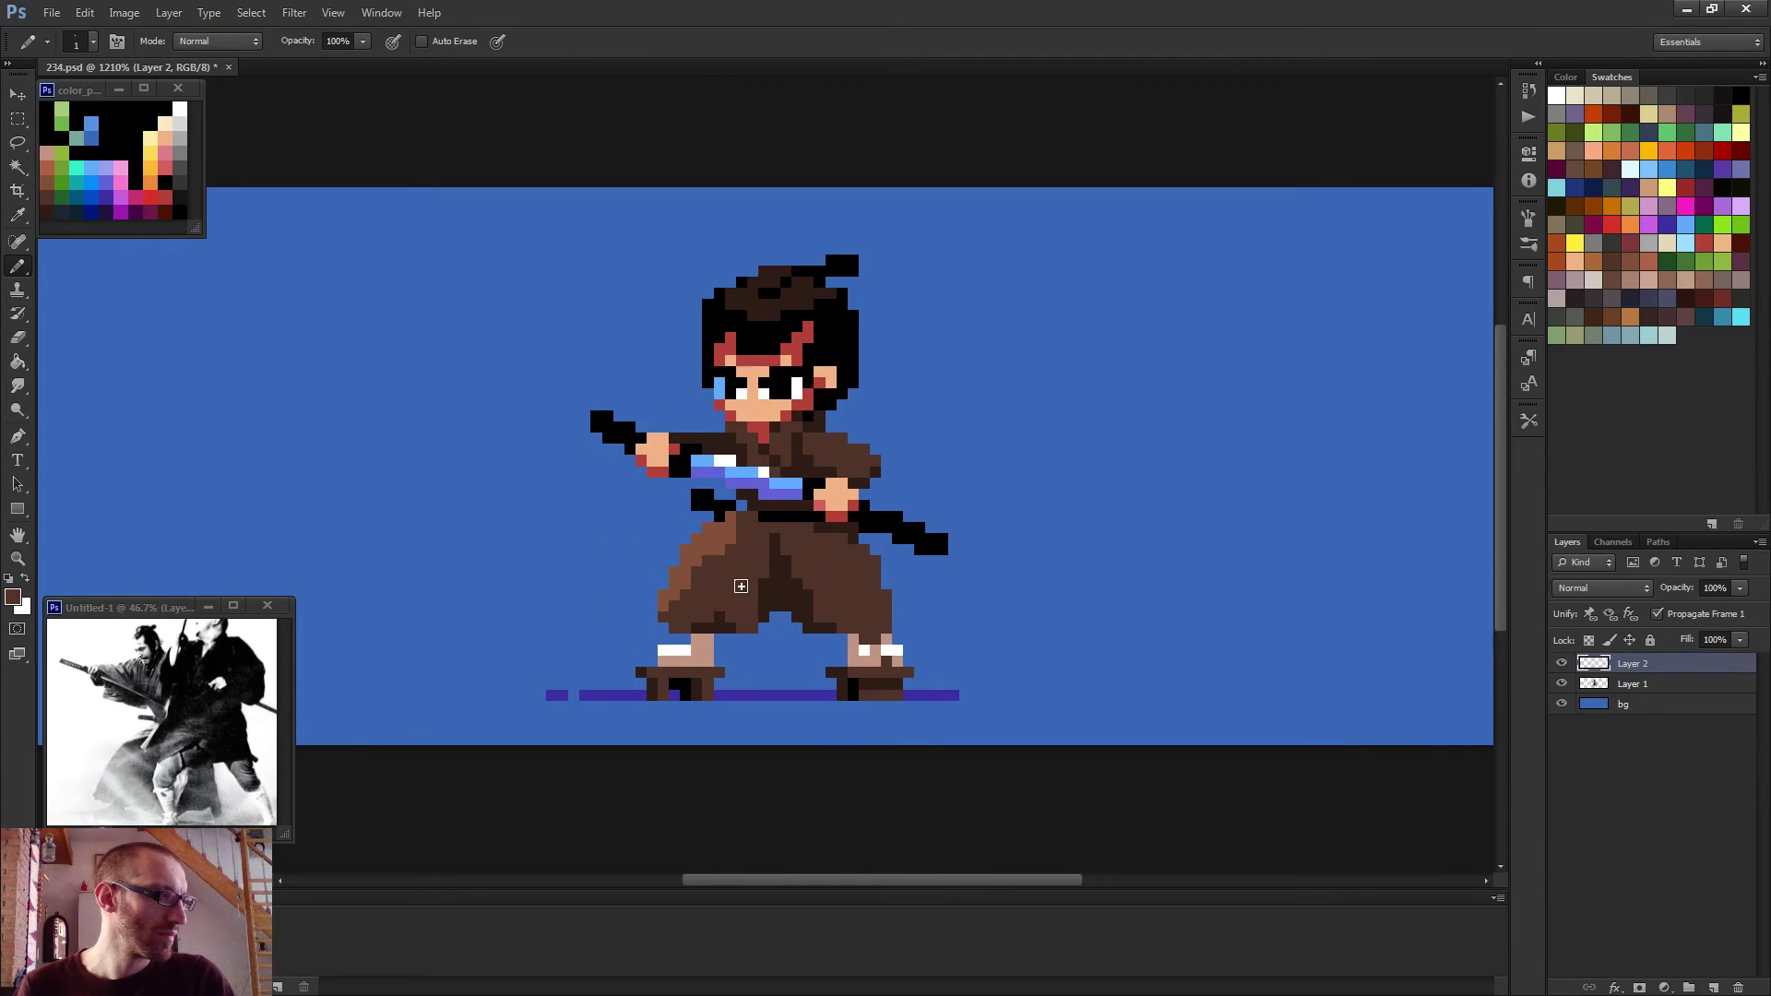
pyautogui.scroll(-4, 764, 604)
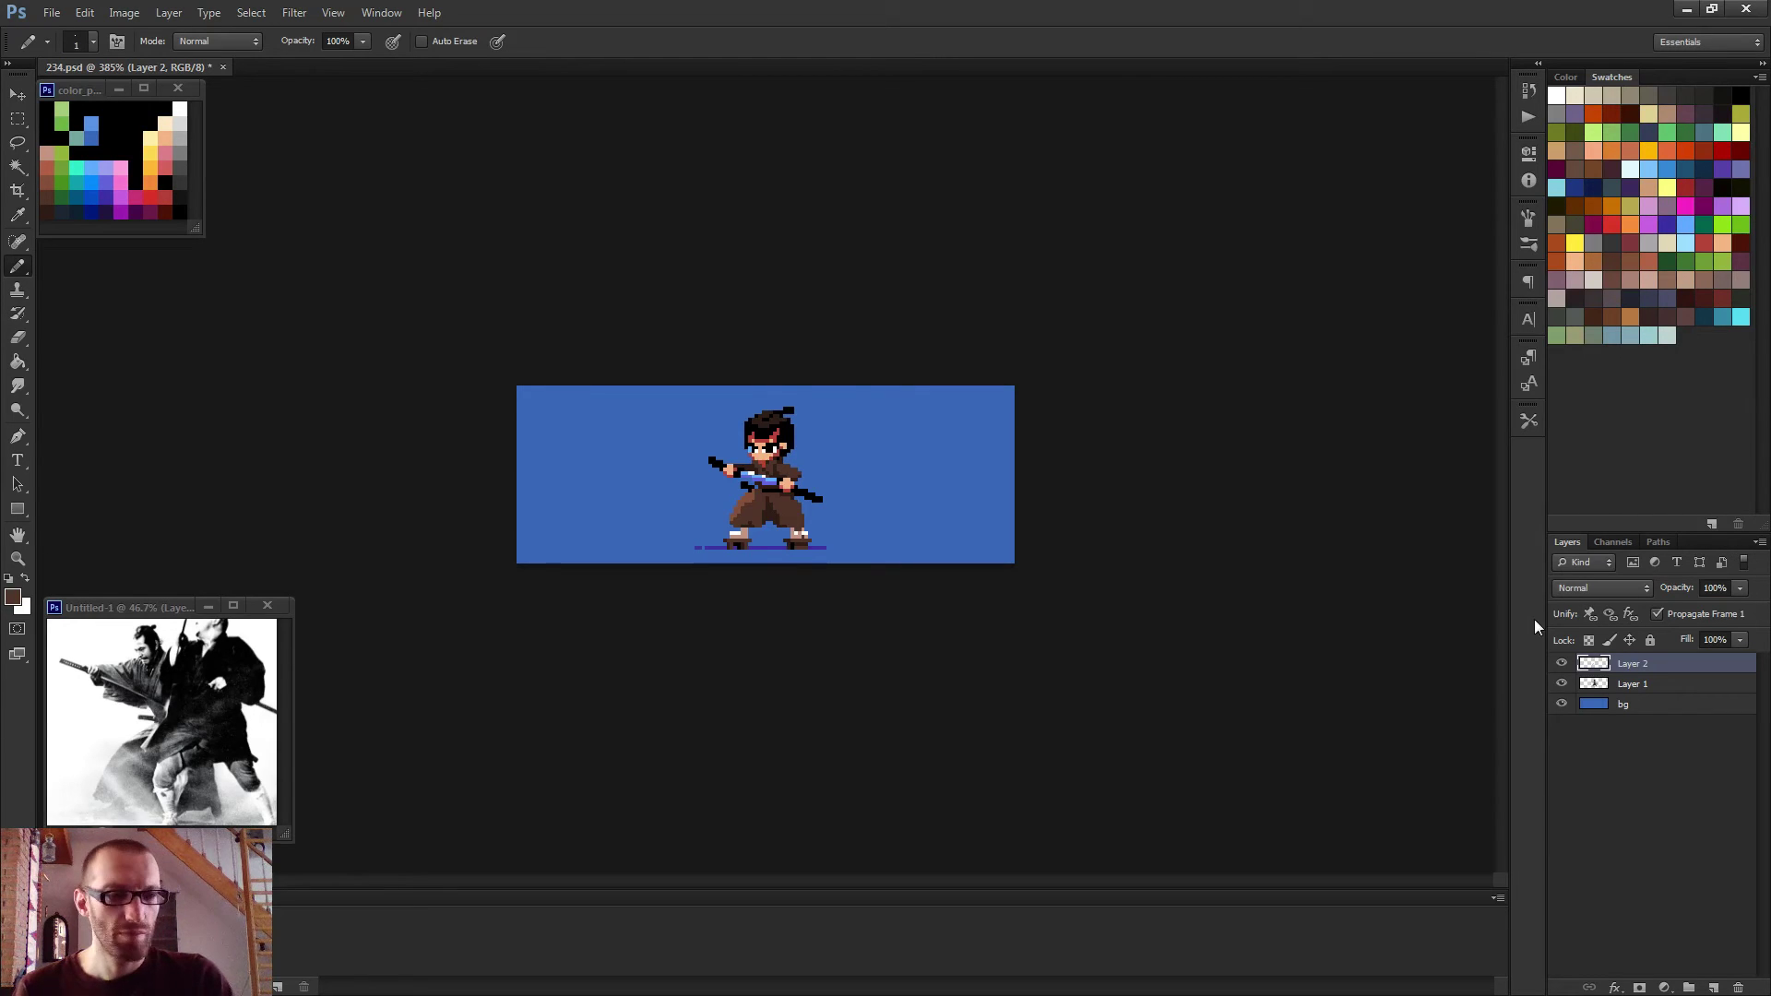
# Merge the highlight layer into Layer 1 and add a lighter brown fold to the trousers.
pyautogui.press('Delete')
pyautogui.scroll(5, 761, 484)
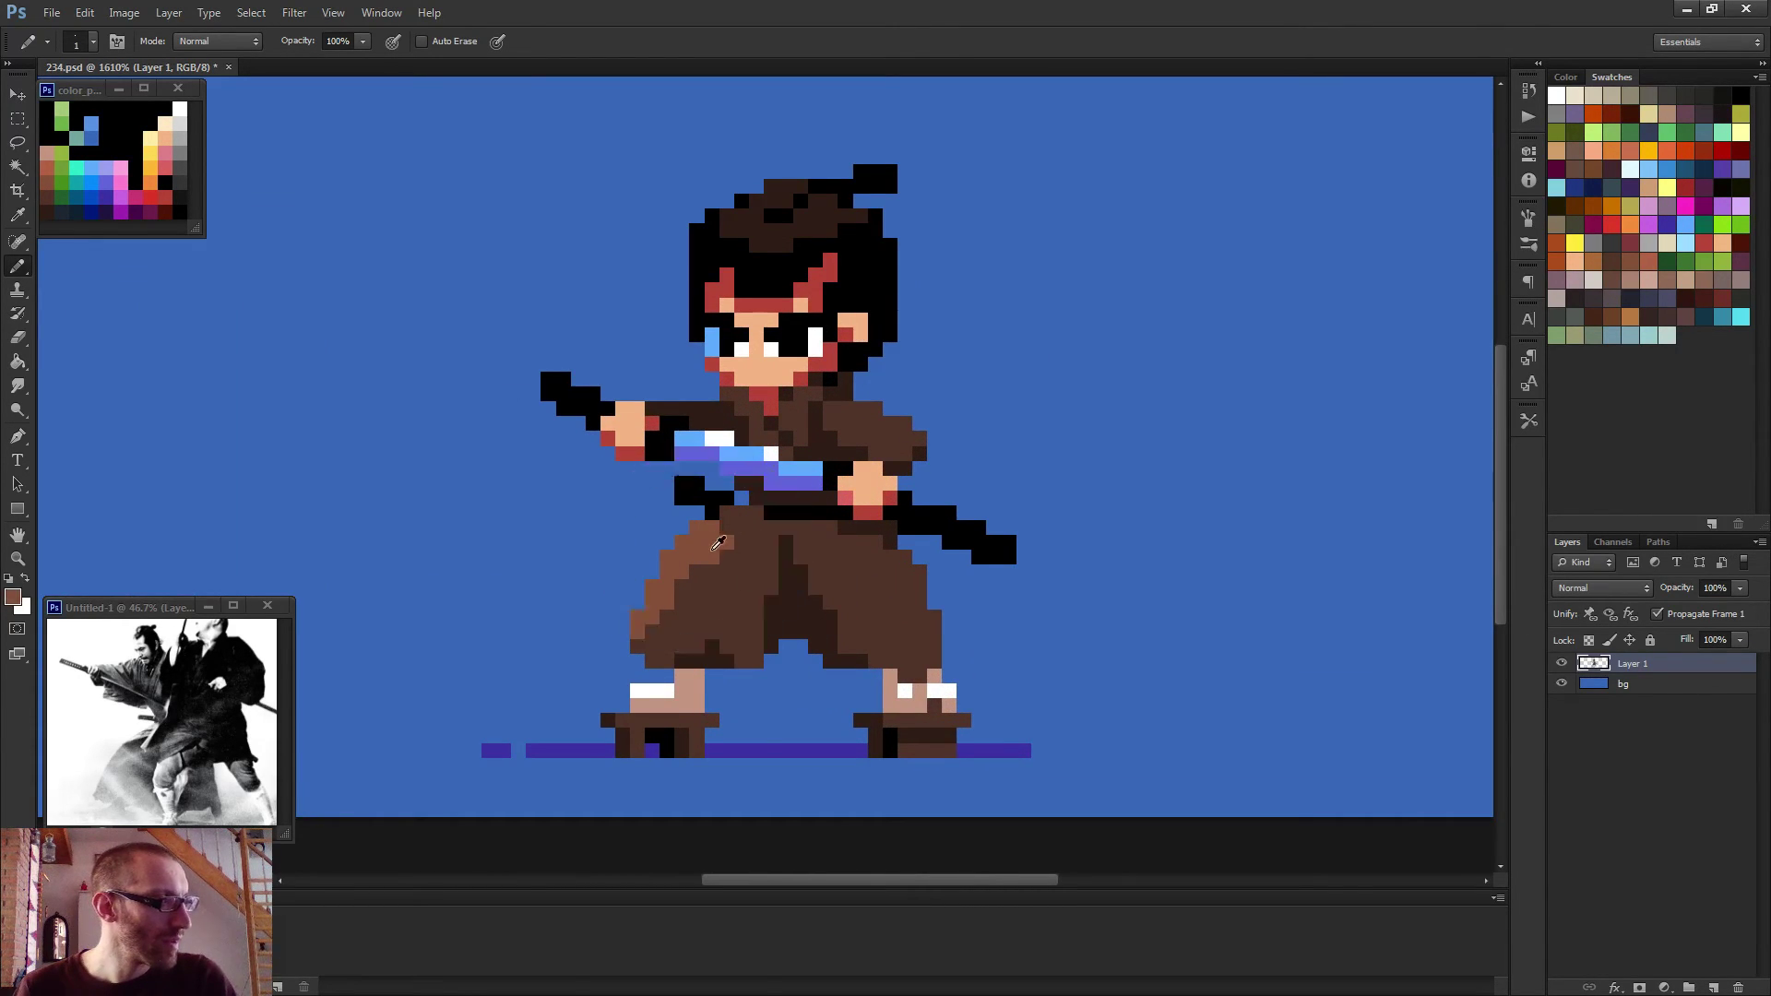
pyautogui.scroll(-4, 802, 595)
pyautogui.scroll(3, 806, 606)
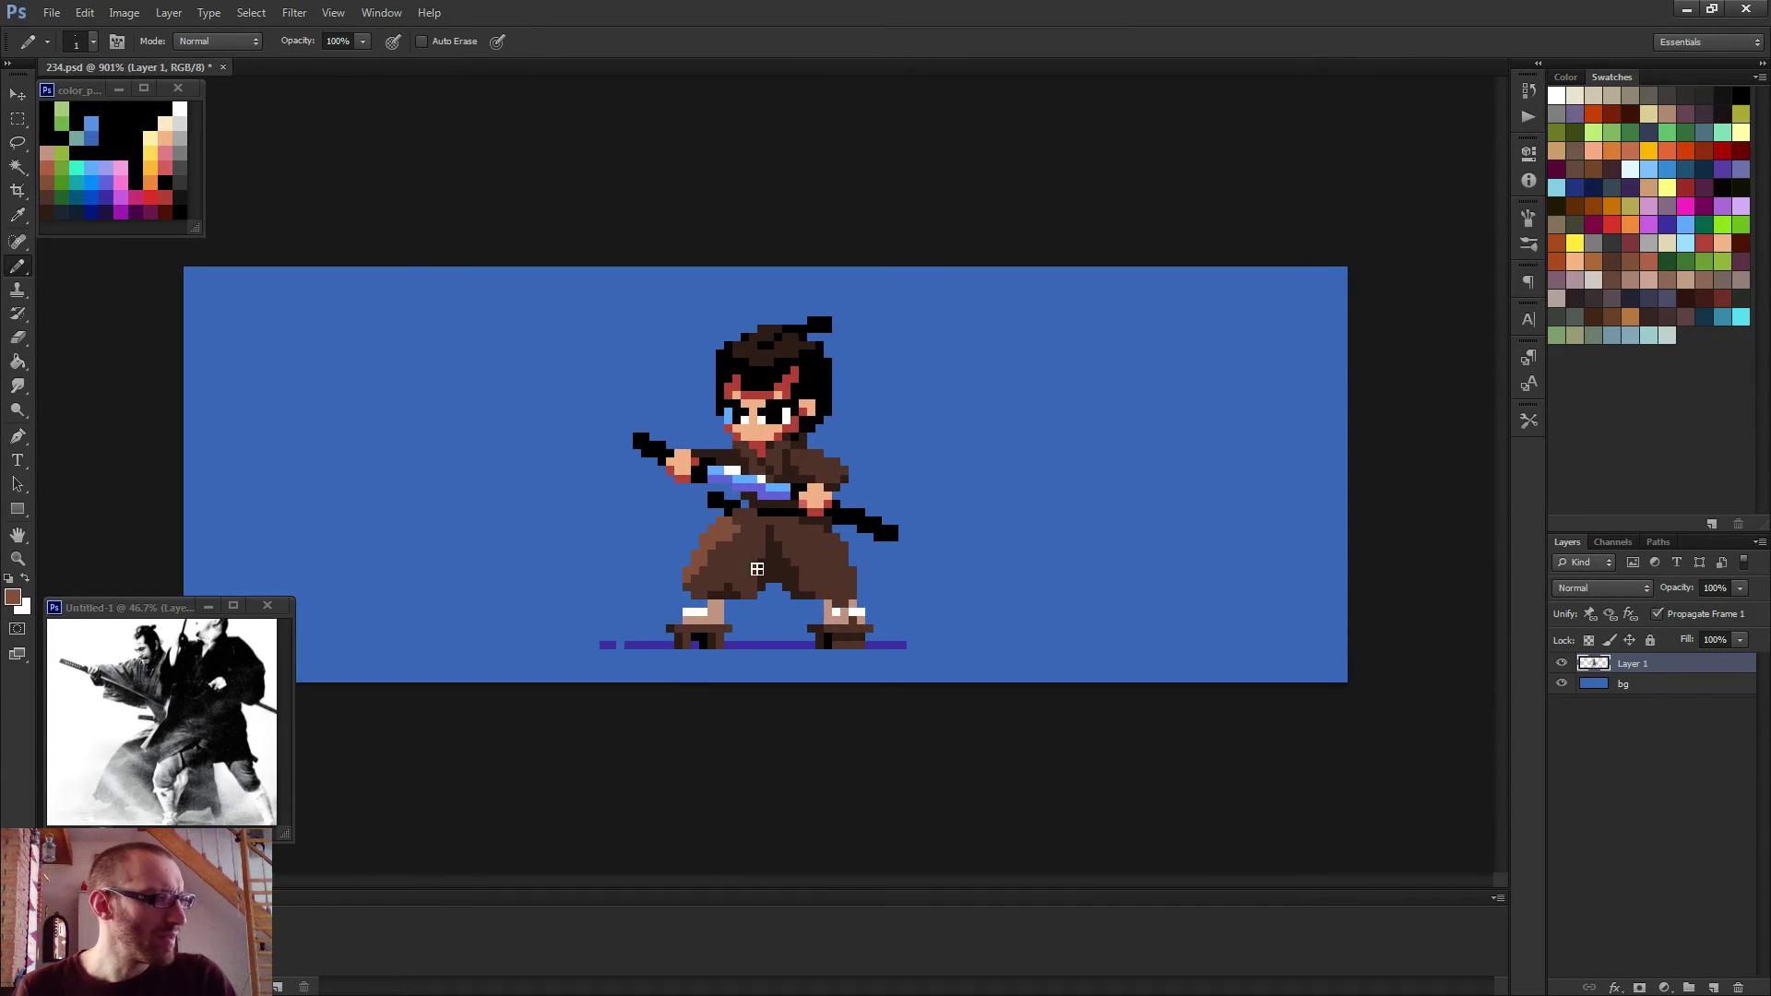
pyautogui.scroll(4, 729, 525)
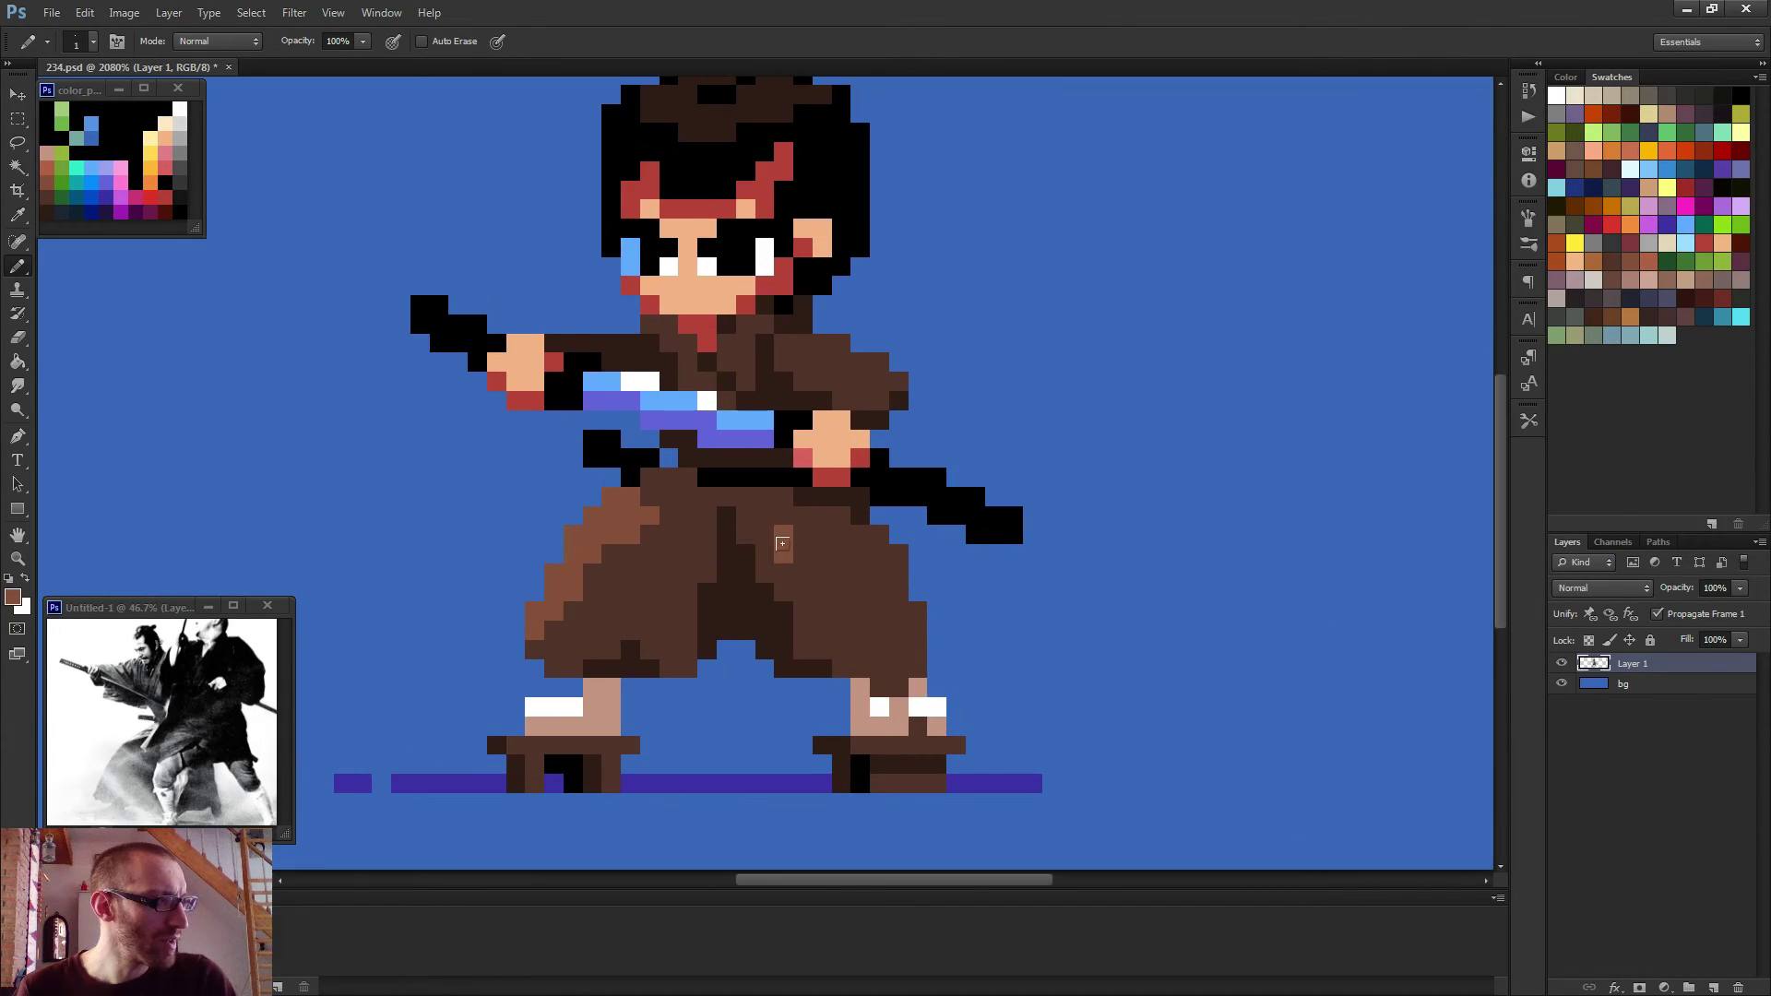
pyautogui.moveTo(818, 591); pyautogui.dragTo(789, 531)
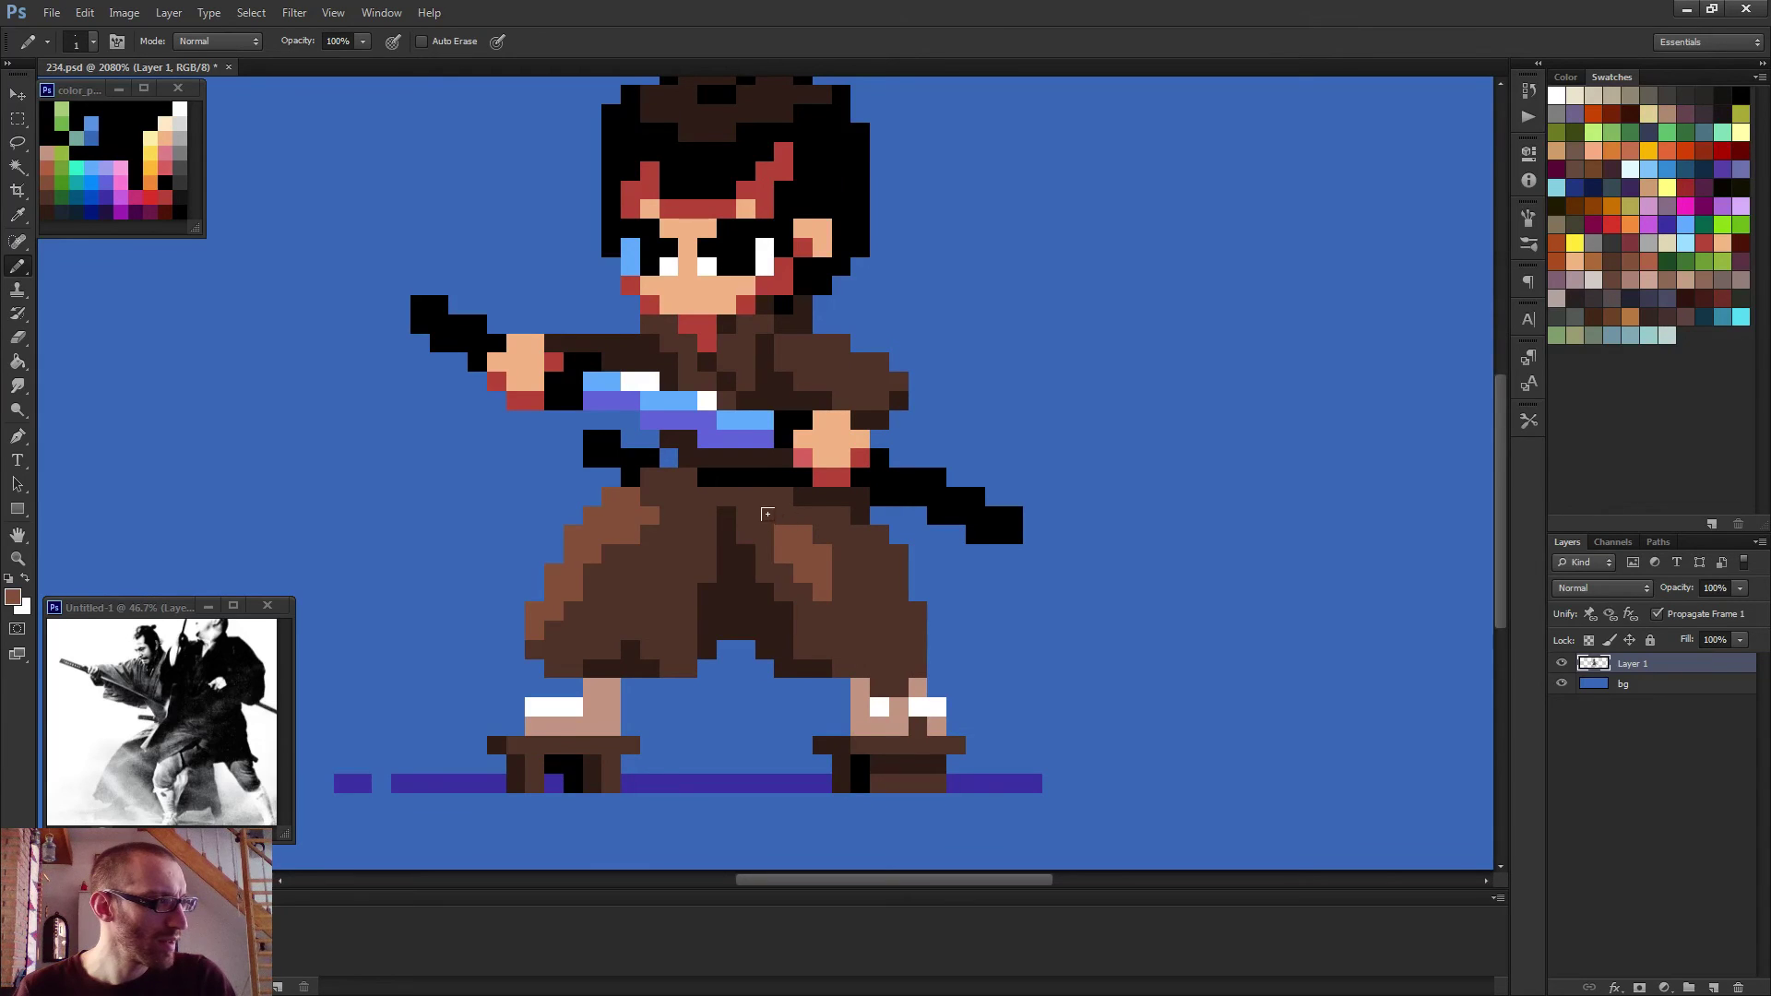
pyautogui.scroll(-8, 858, 646)
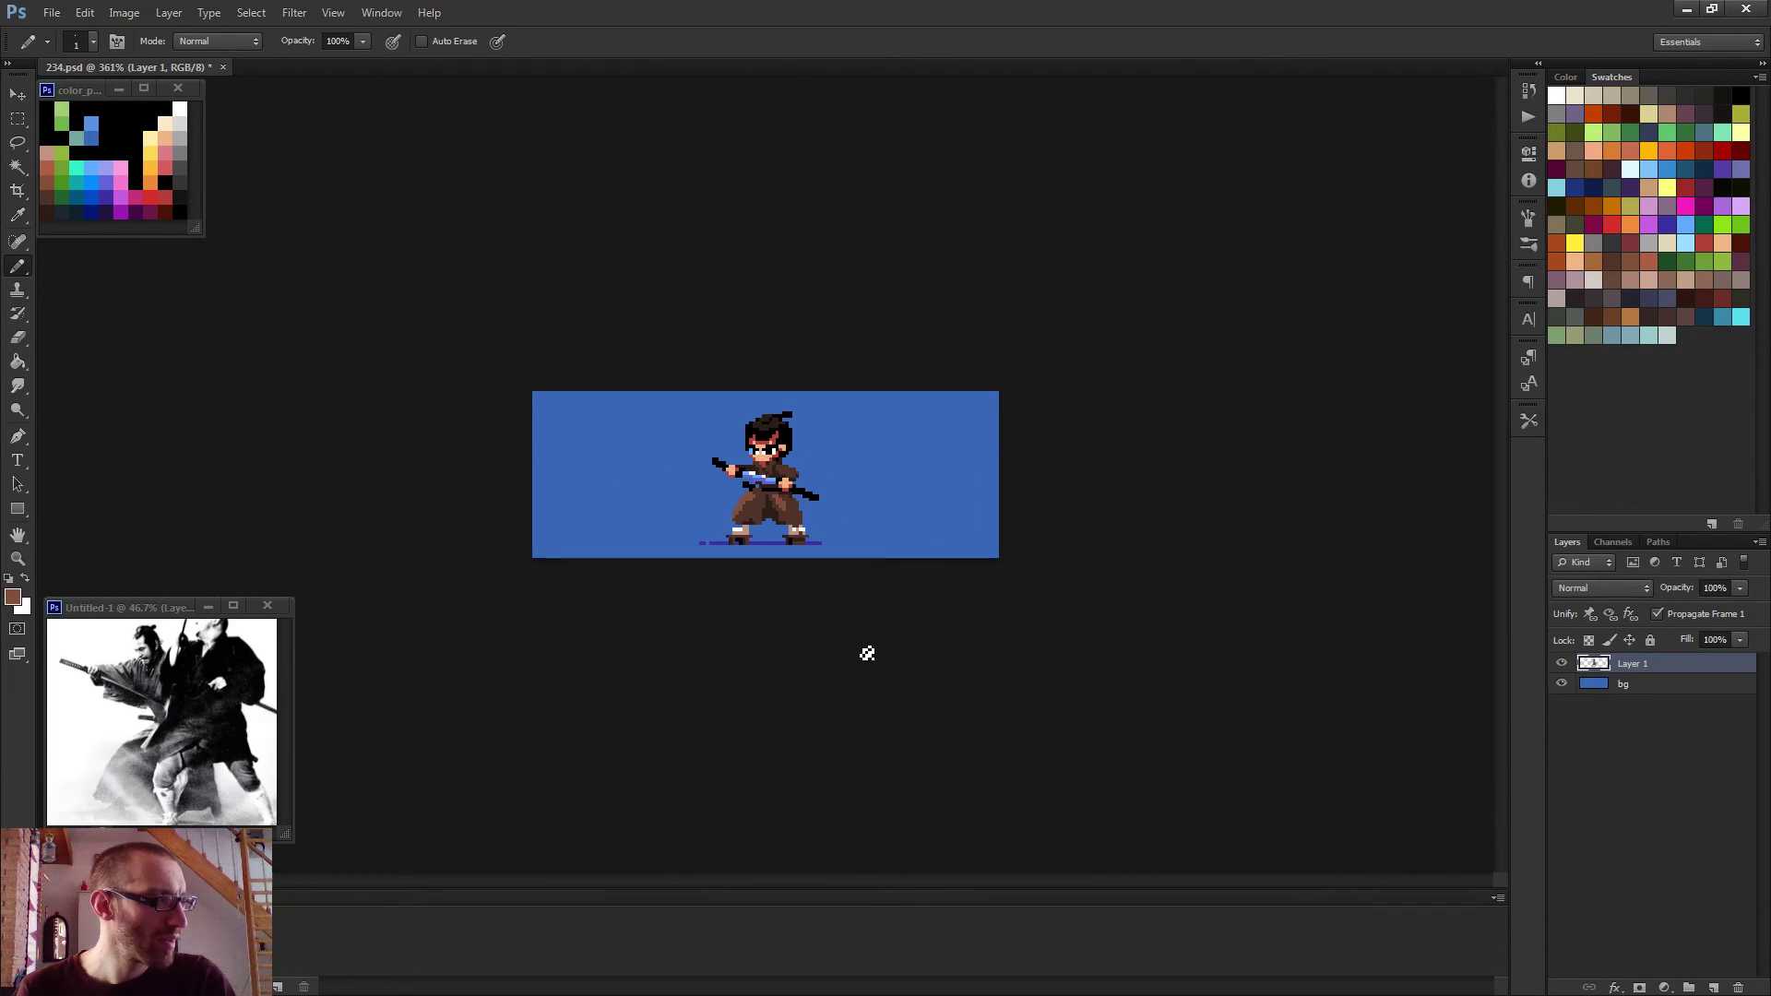
pyautogui.scroll(8, 766, 480)
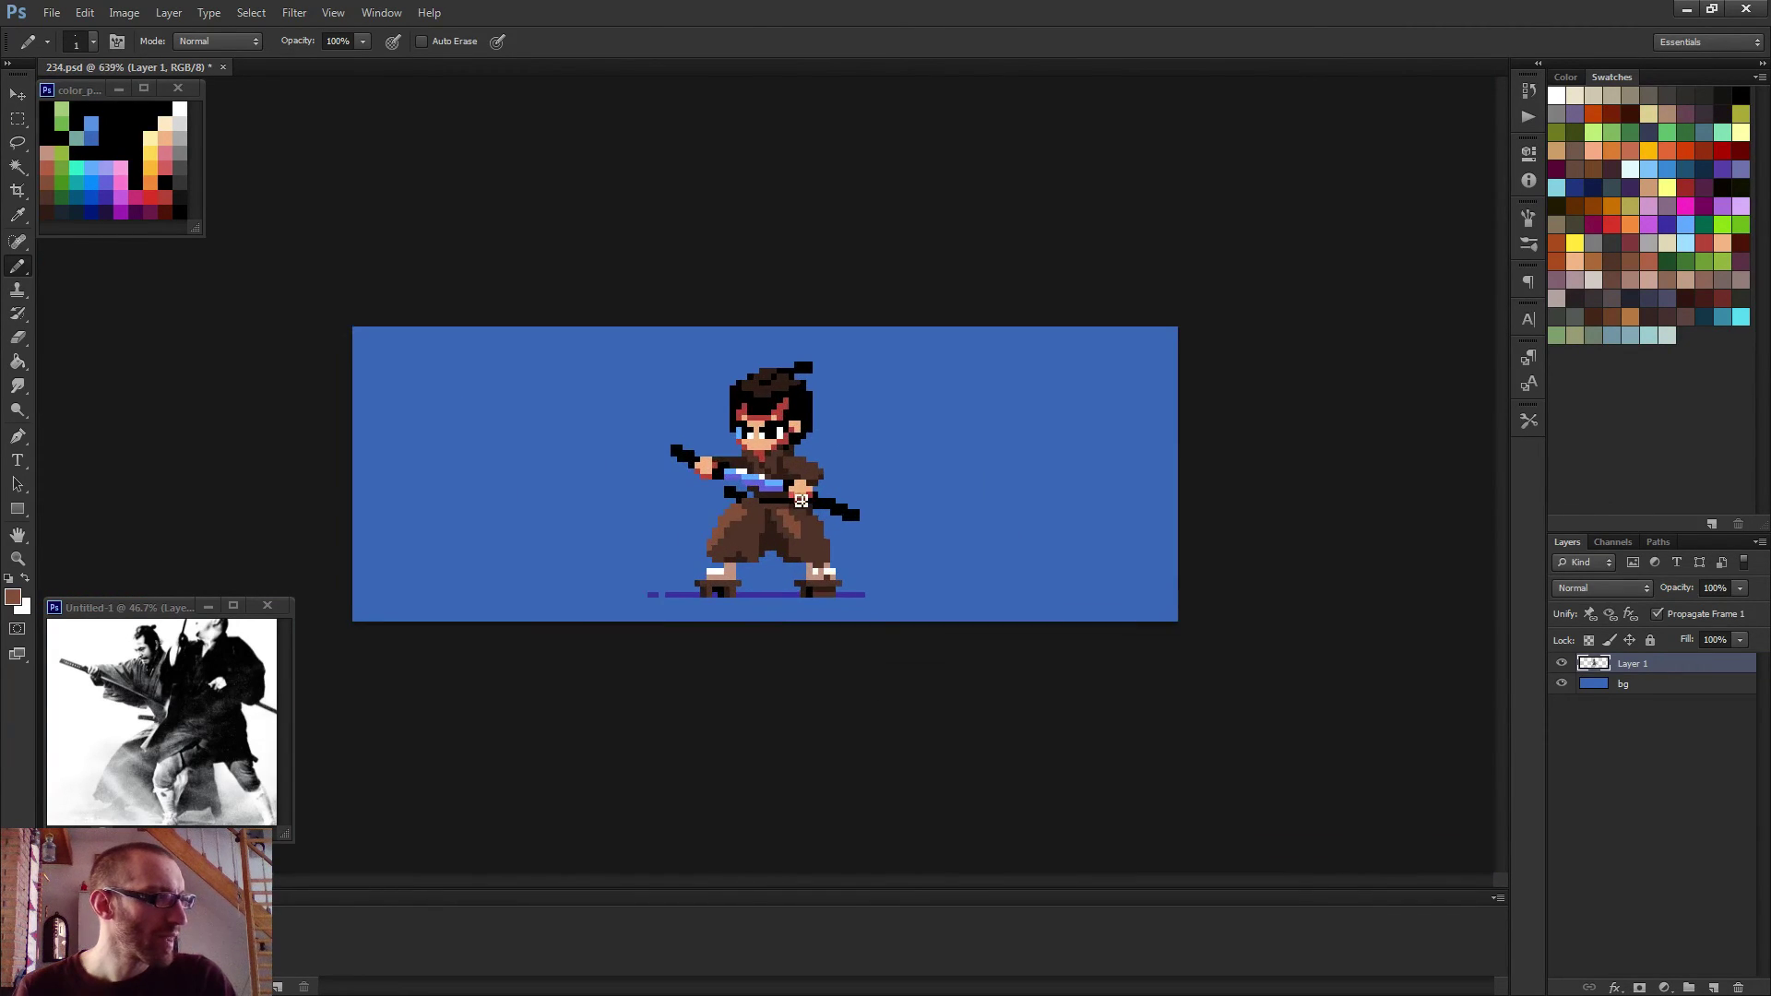
# Highlight the chest below the collar and the right shoulder edge in light brown.
pyautogui.moveTo(716, 425)
pyautogui.mouseDown()
pyautogui.moveTo(743, 444)
pyautogui.moveTo(835, 430)
pyautogui.moveTo(841, 452)
pyautogui.moveTo(870, 455)
pyautogui.mouseUp()
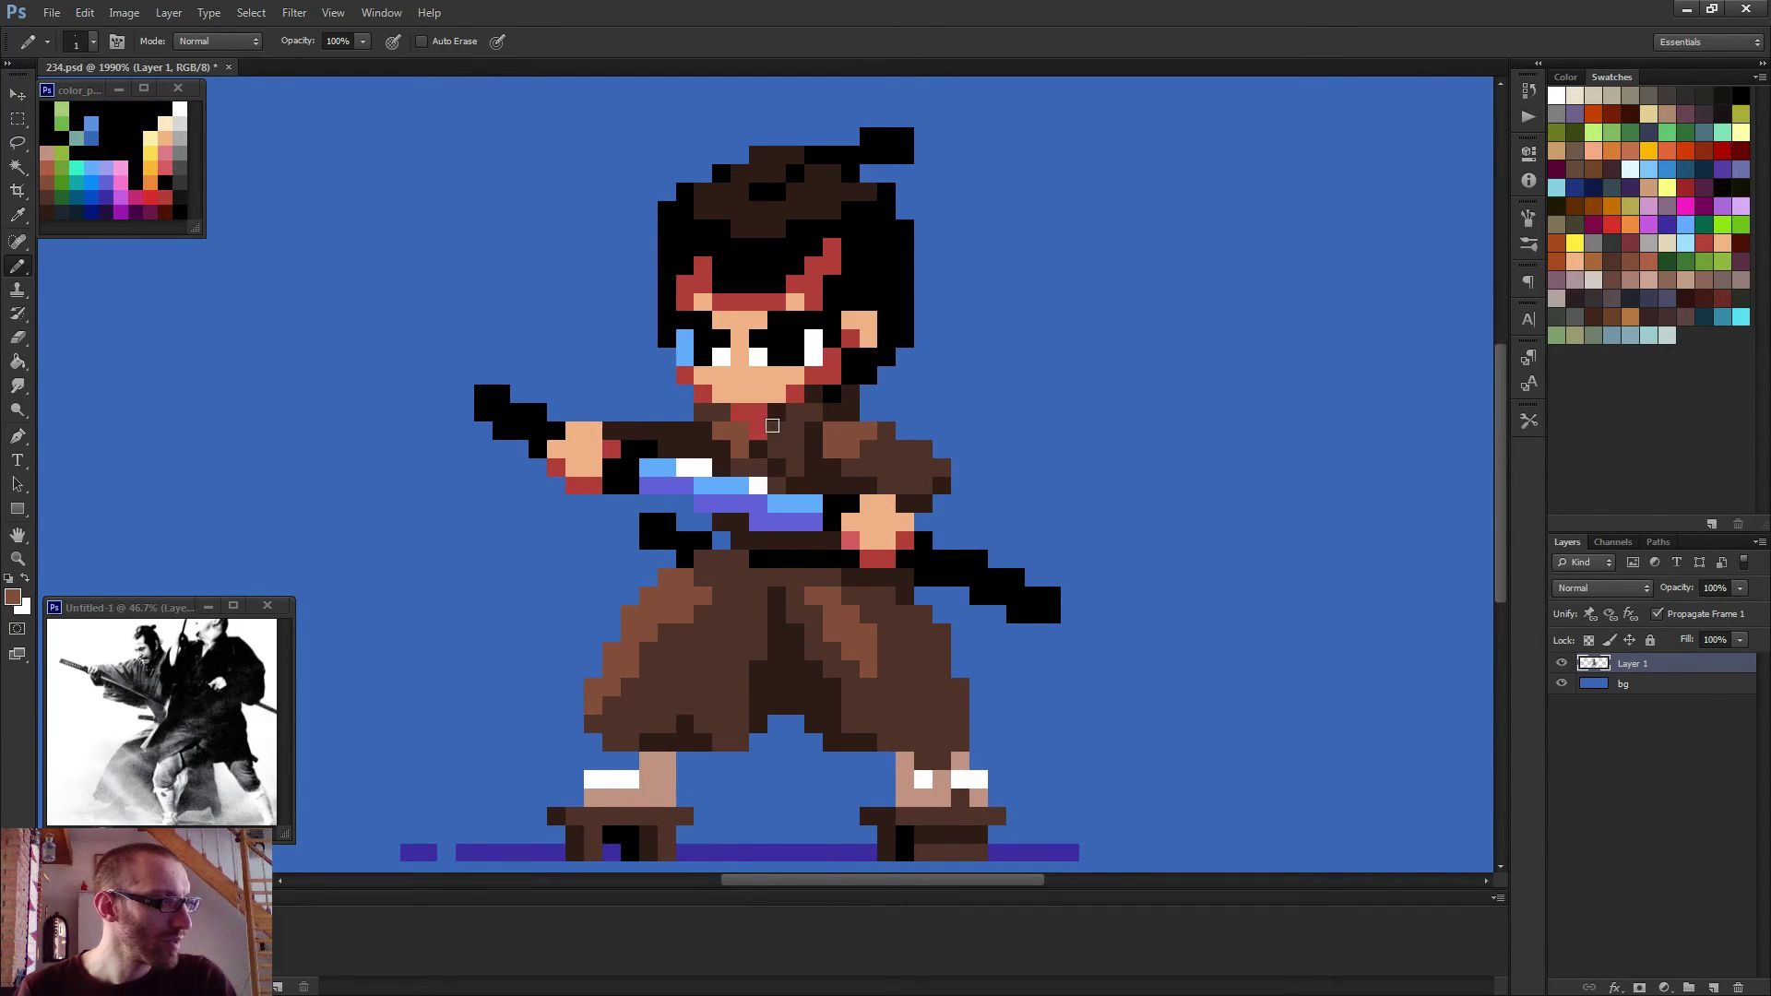
pyautogui.moveTo(773, 425)
pyautogui.mouseDown()
pyautogui.moveTo(796, 454)
pyautogui.moveTo(783, 432)
pyautogui.mouseUp()
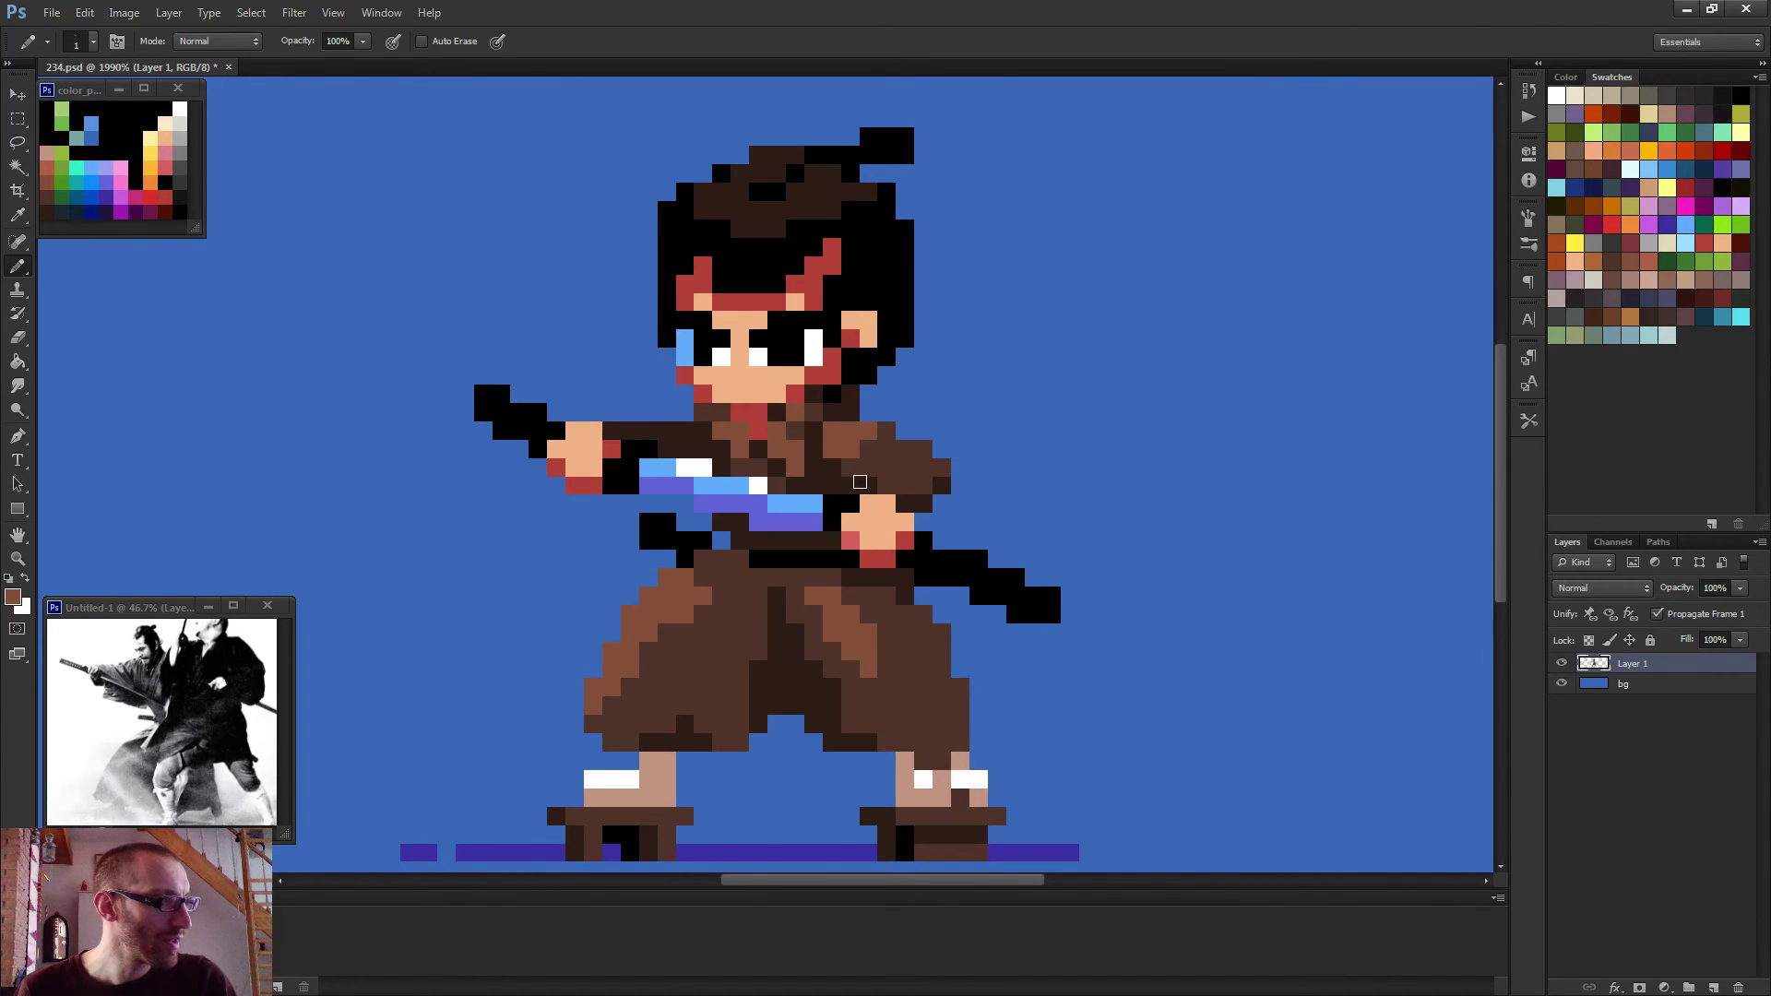
pyautogui.scroll(-10, 788, 414)
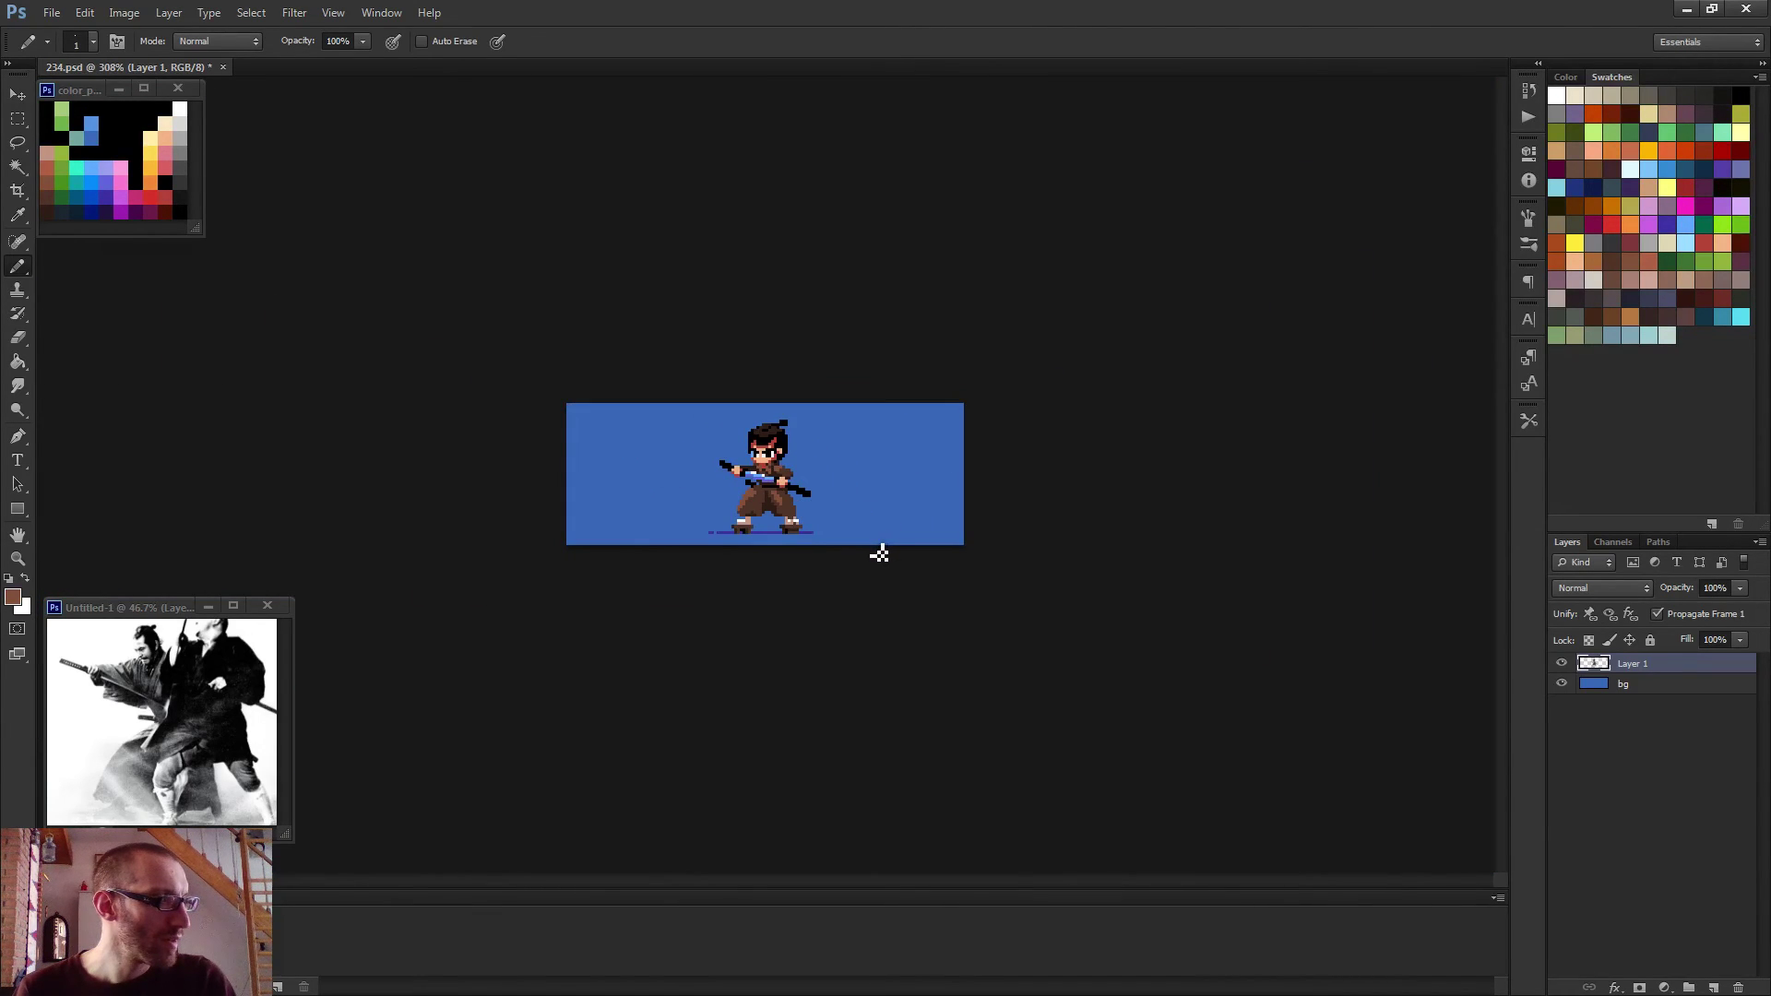
pyautogui.scroll(6, 804, 503)
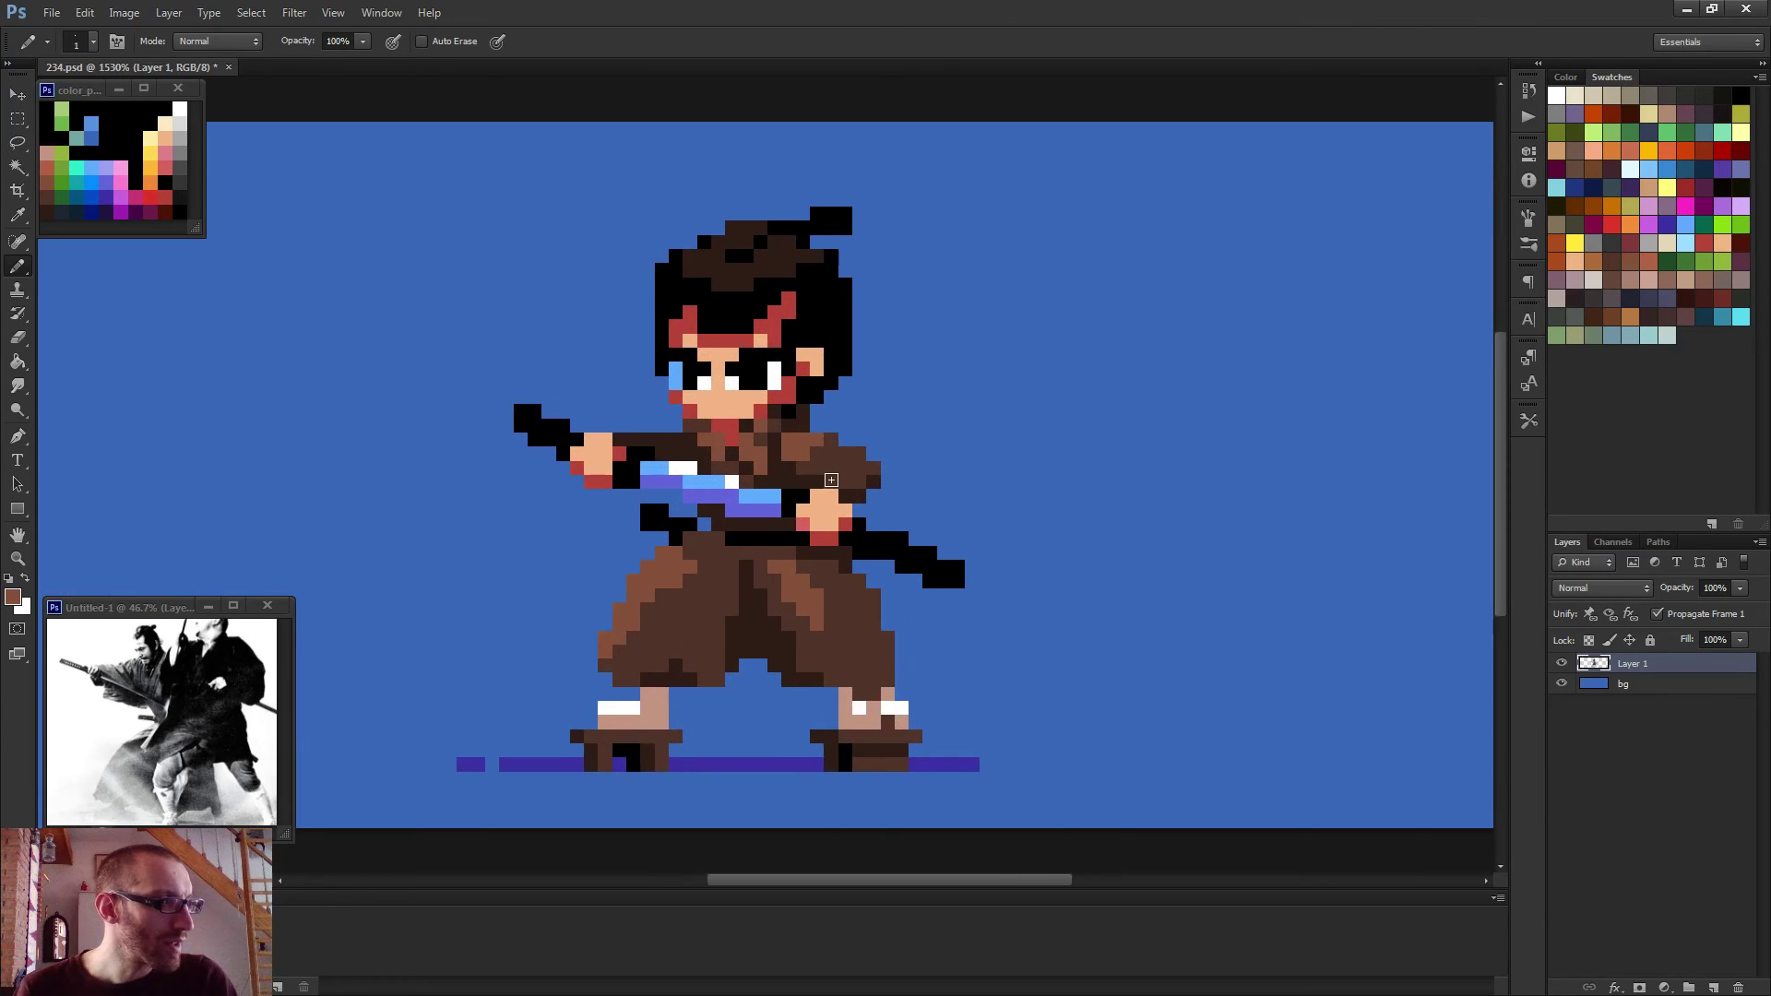
pyautogui.moveTo(831, 479); pyautogui.dragTo(863, 473)
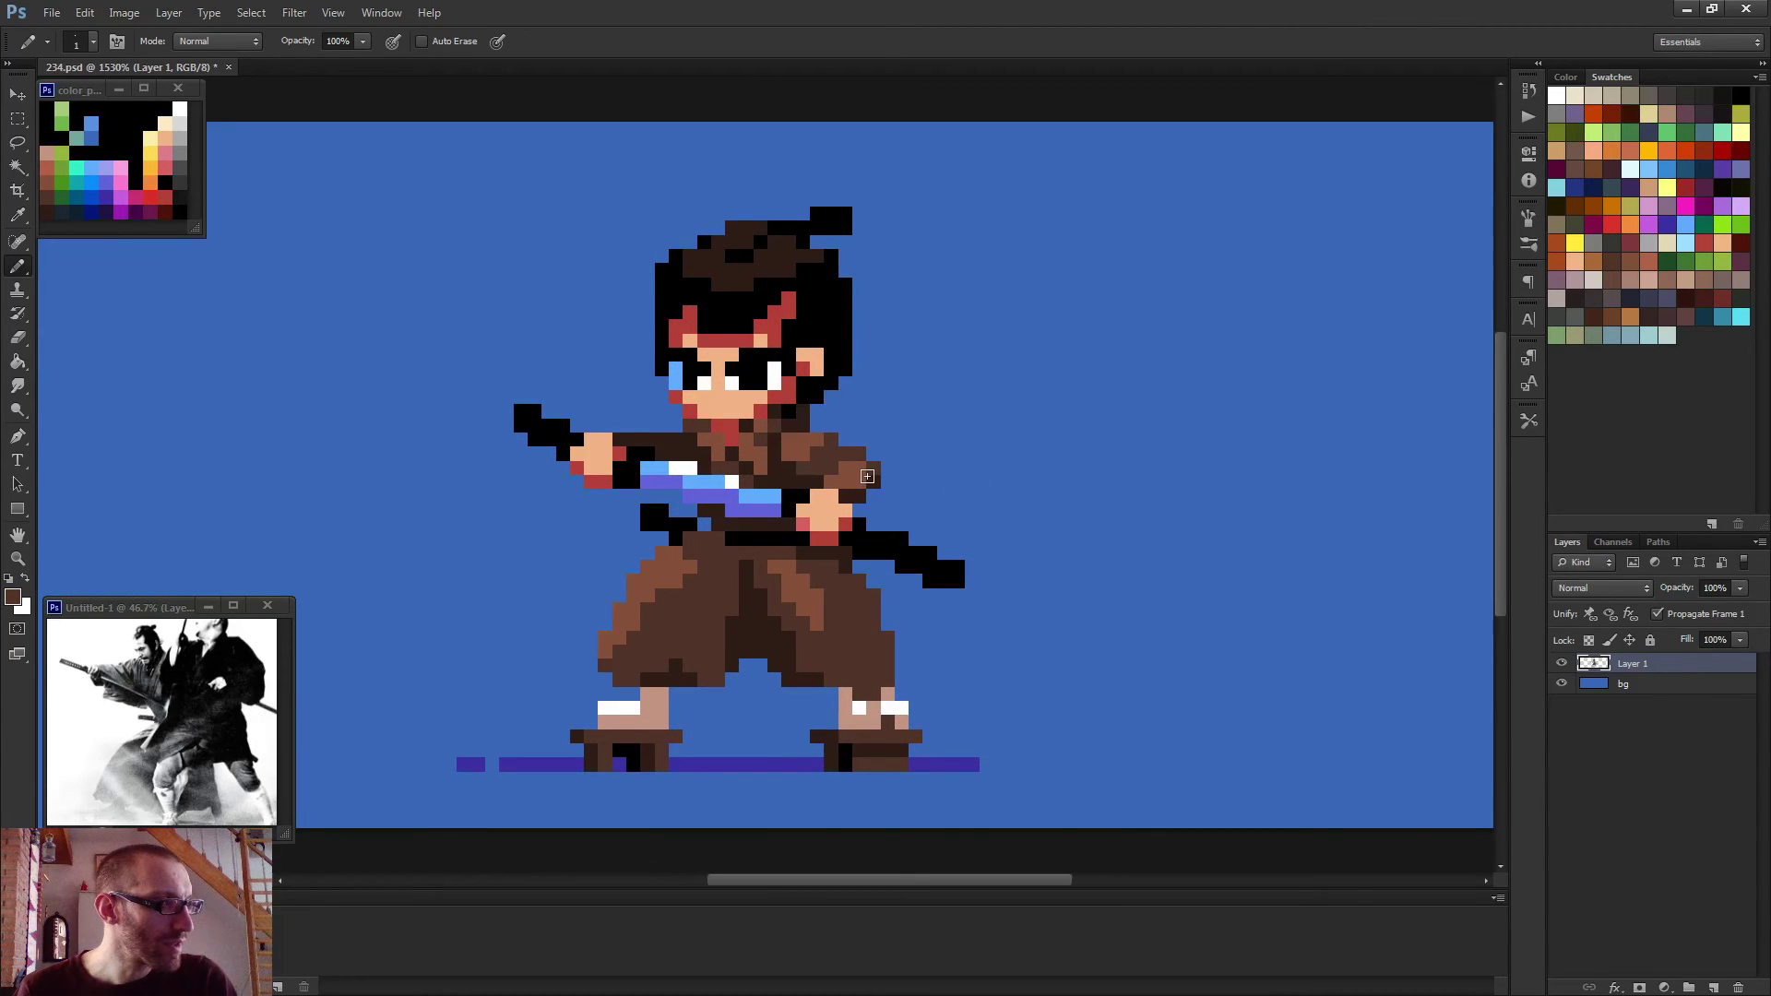
pyautogui.scroll(-4, 910, 518)
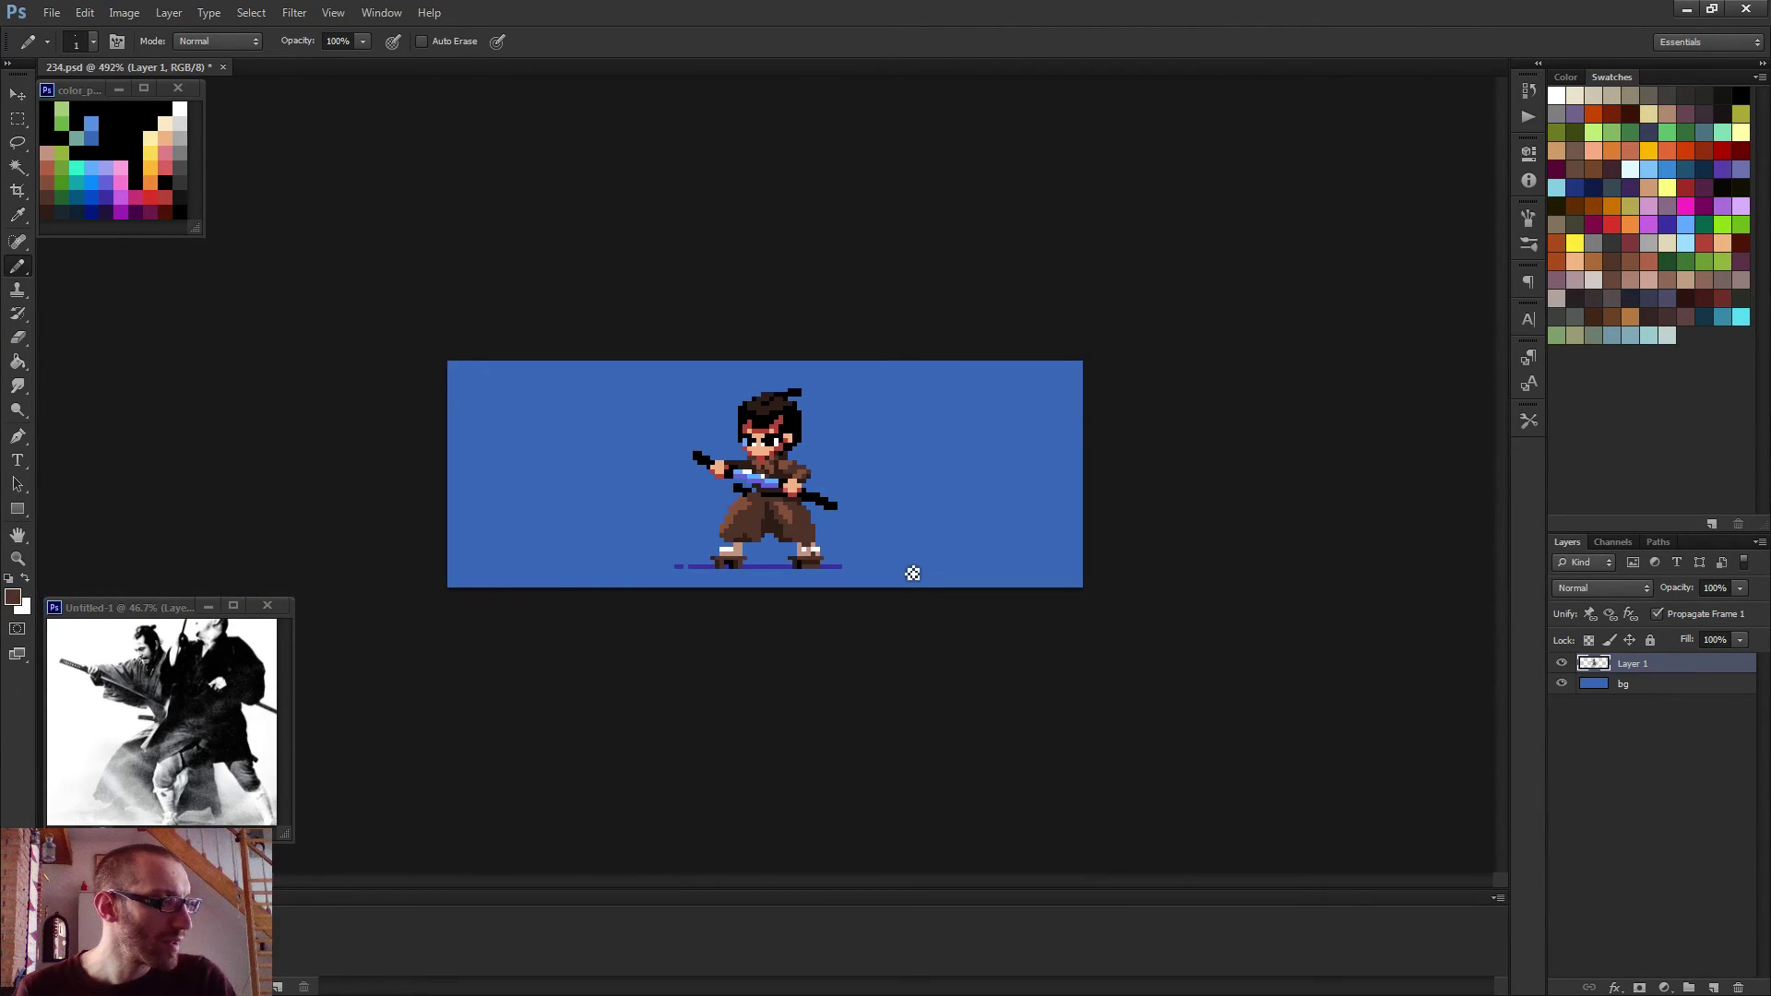
pyautogui.scroll(-1, 913, 574)
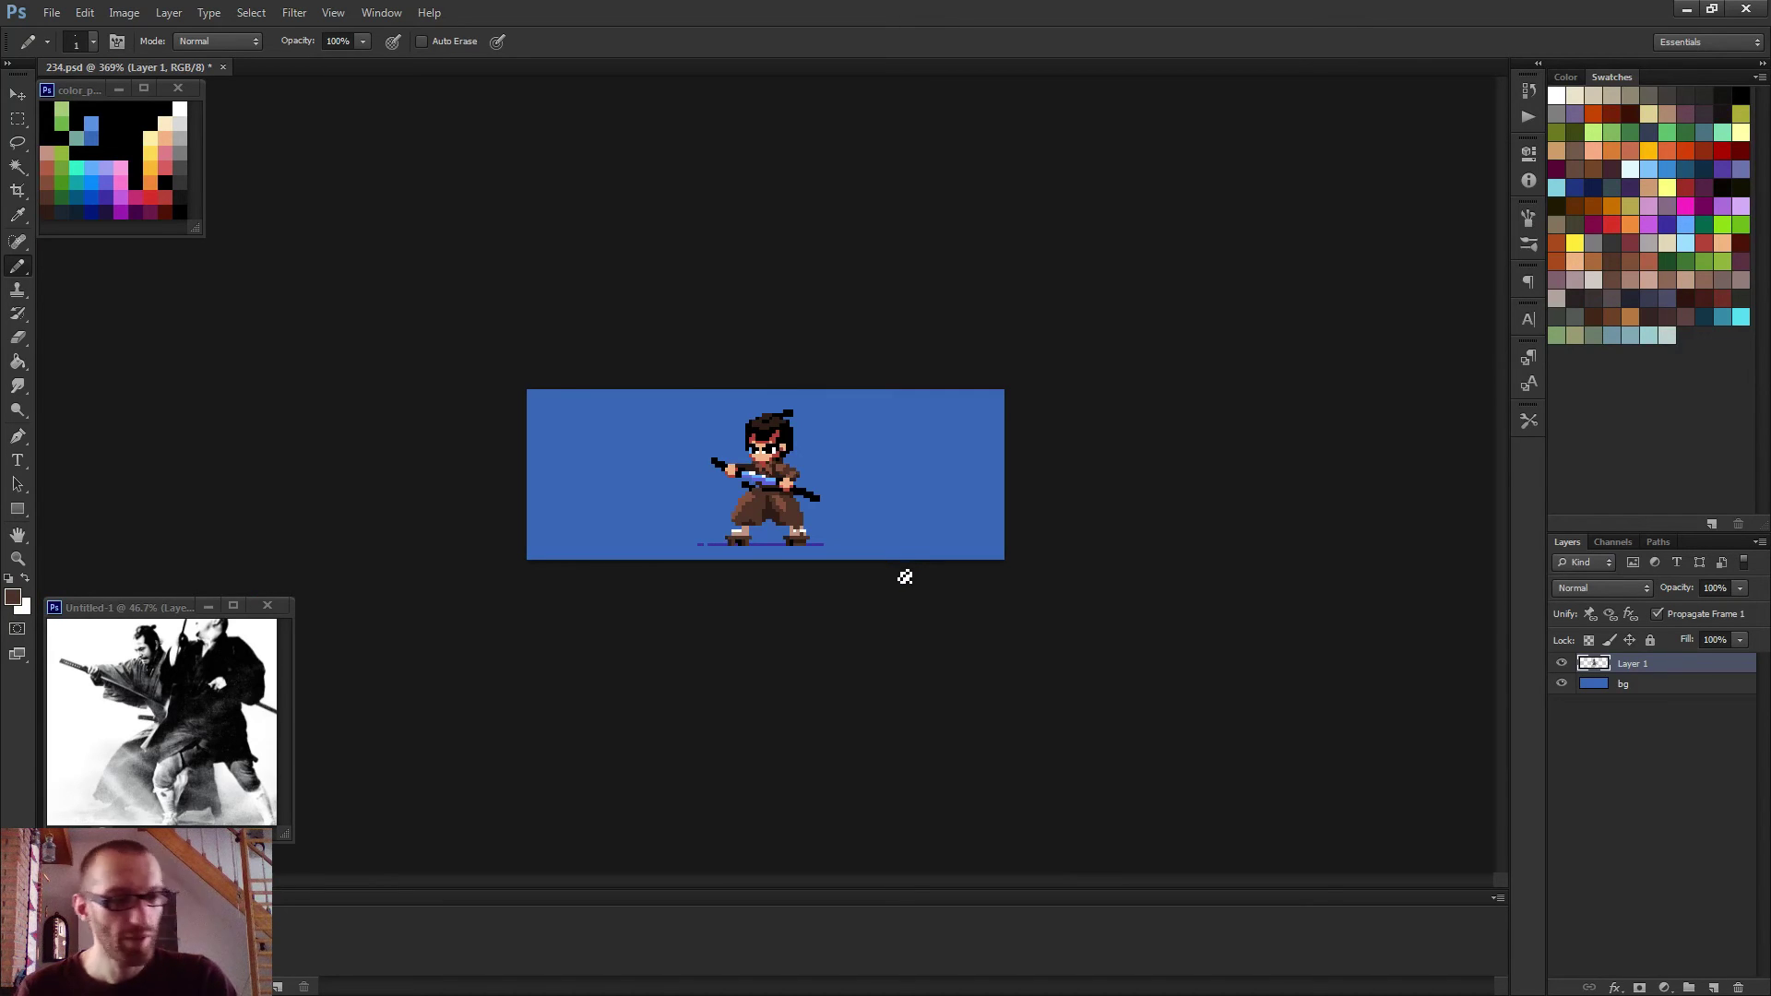
# Save the pixel art file with Ctrl+S.
pyautogui.hotkey('ctrl', 's')
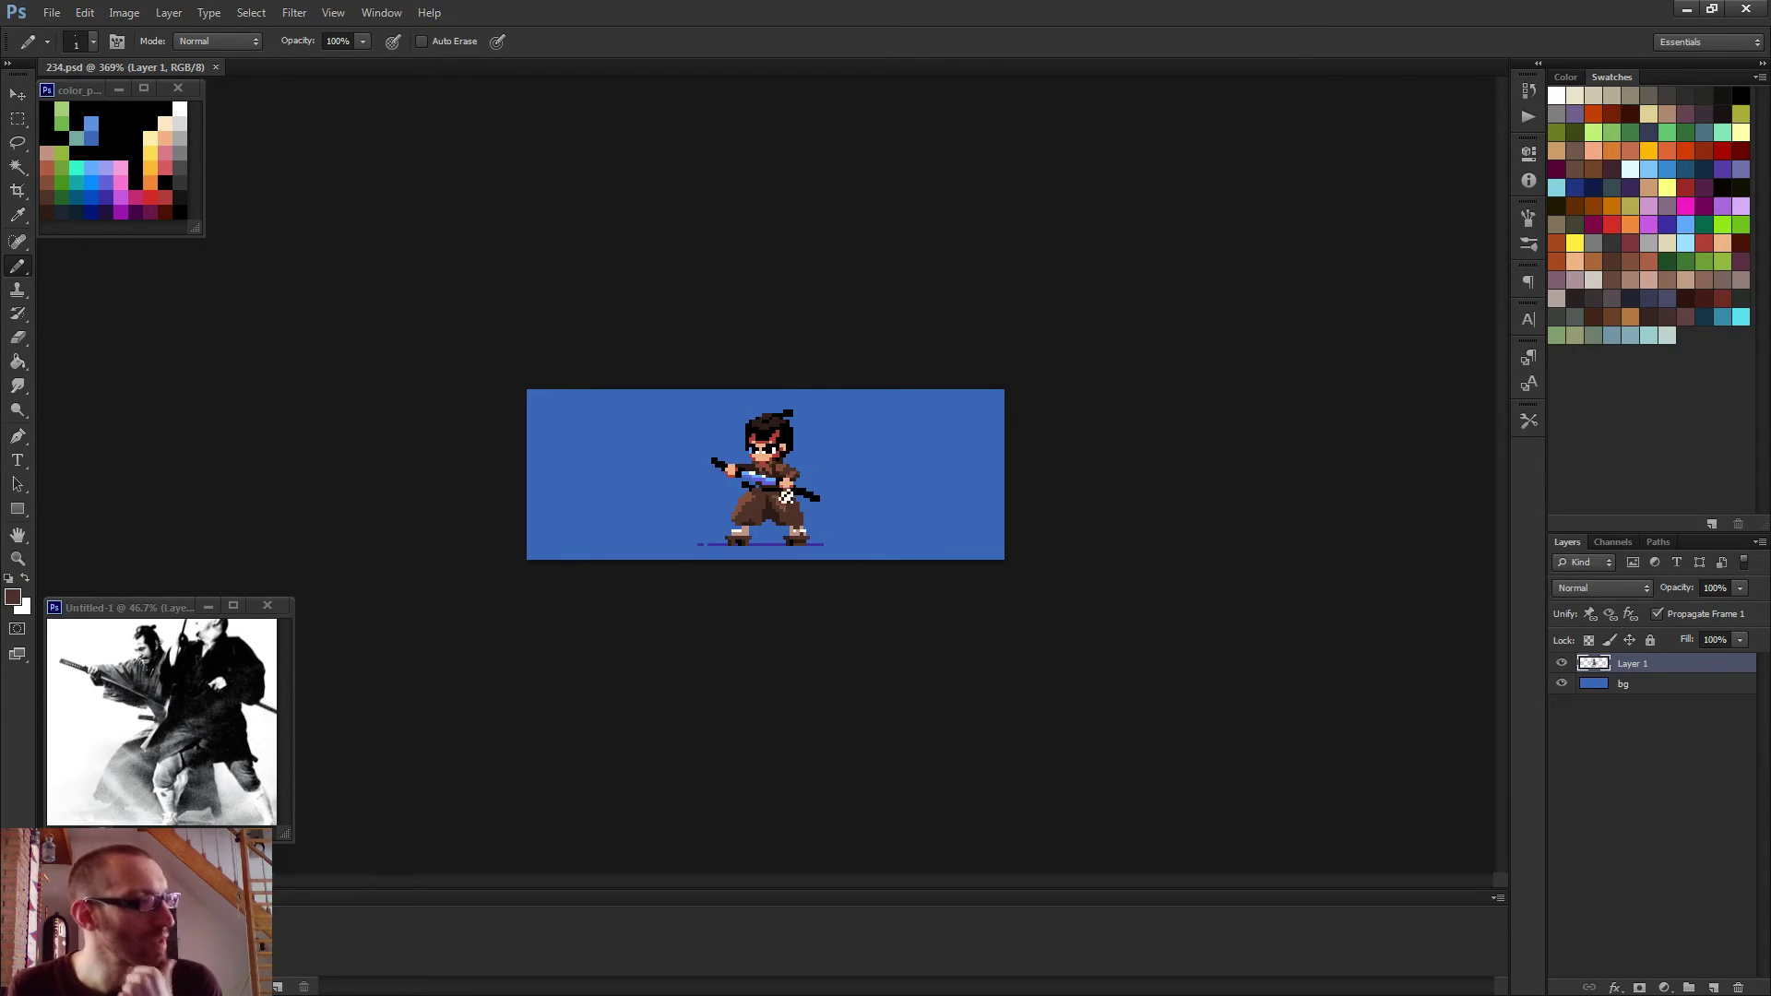
pyautogui.scroll(-1, 772, 613)
pyautogui.scroll(3, 772, 613)
pyautogui.scroll(3, 766, 592)
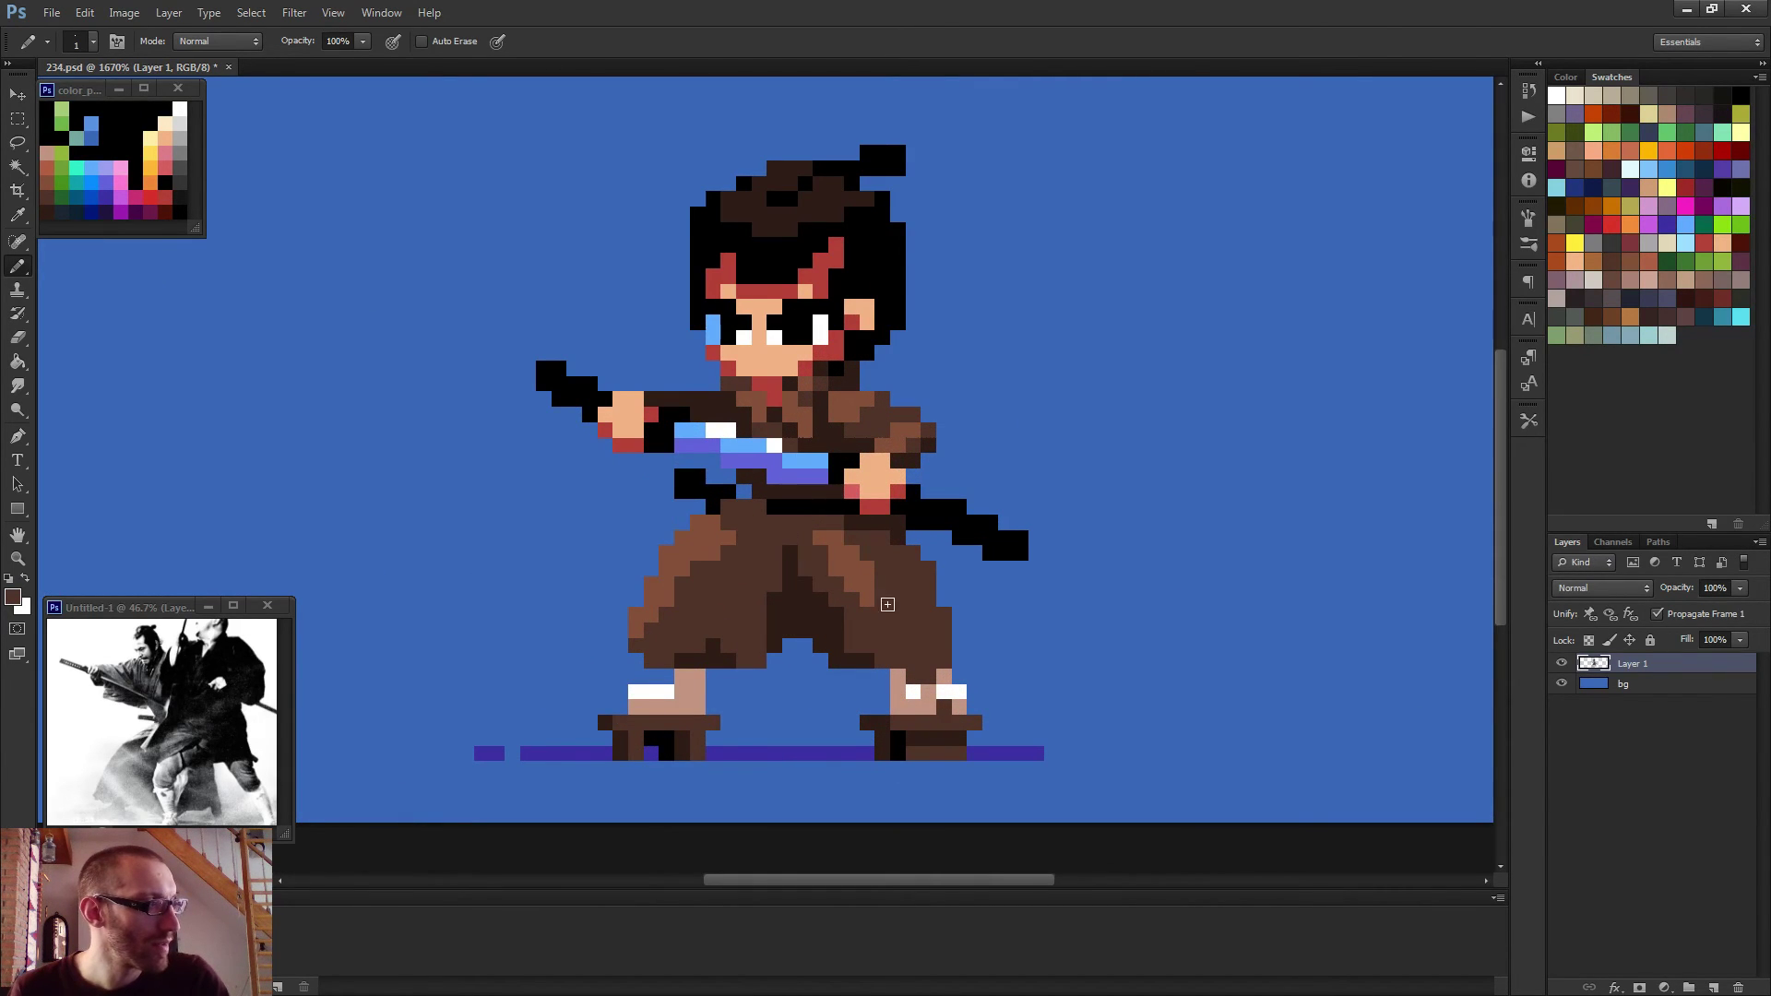
pyautogui.scroll(-2, 889, 605)
pyautogui.scroll(-1, 867, 625)
pyautogui.scroll(2, 784, 625)
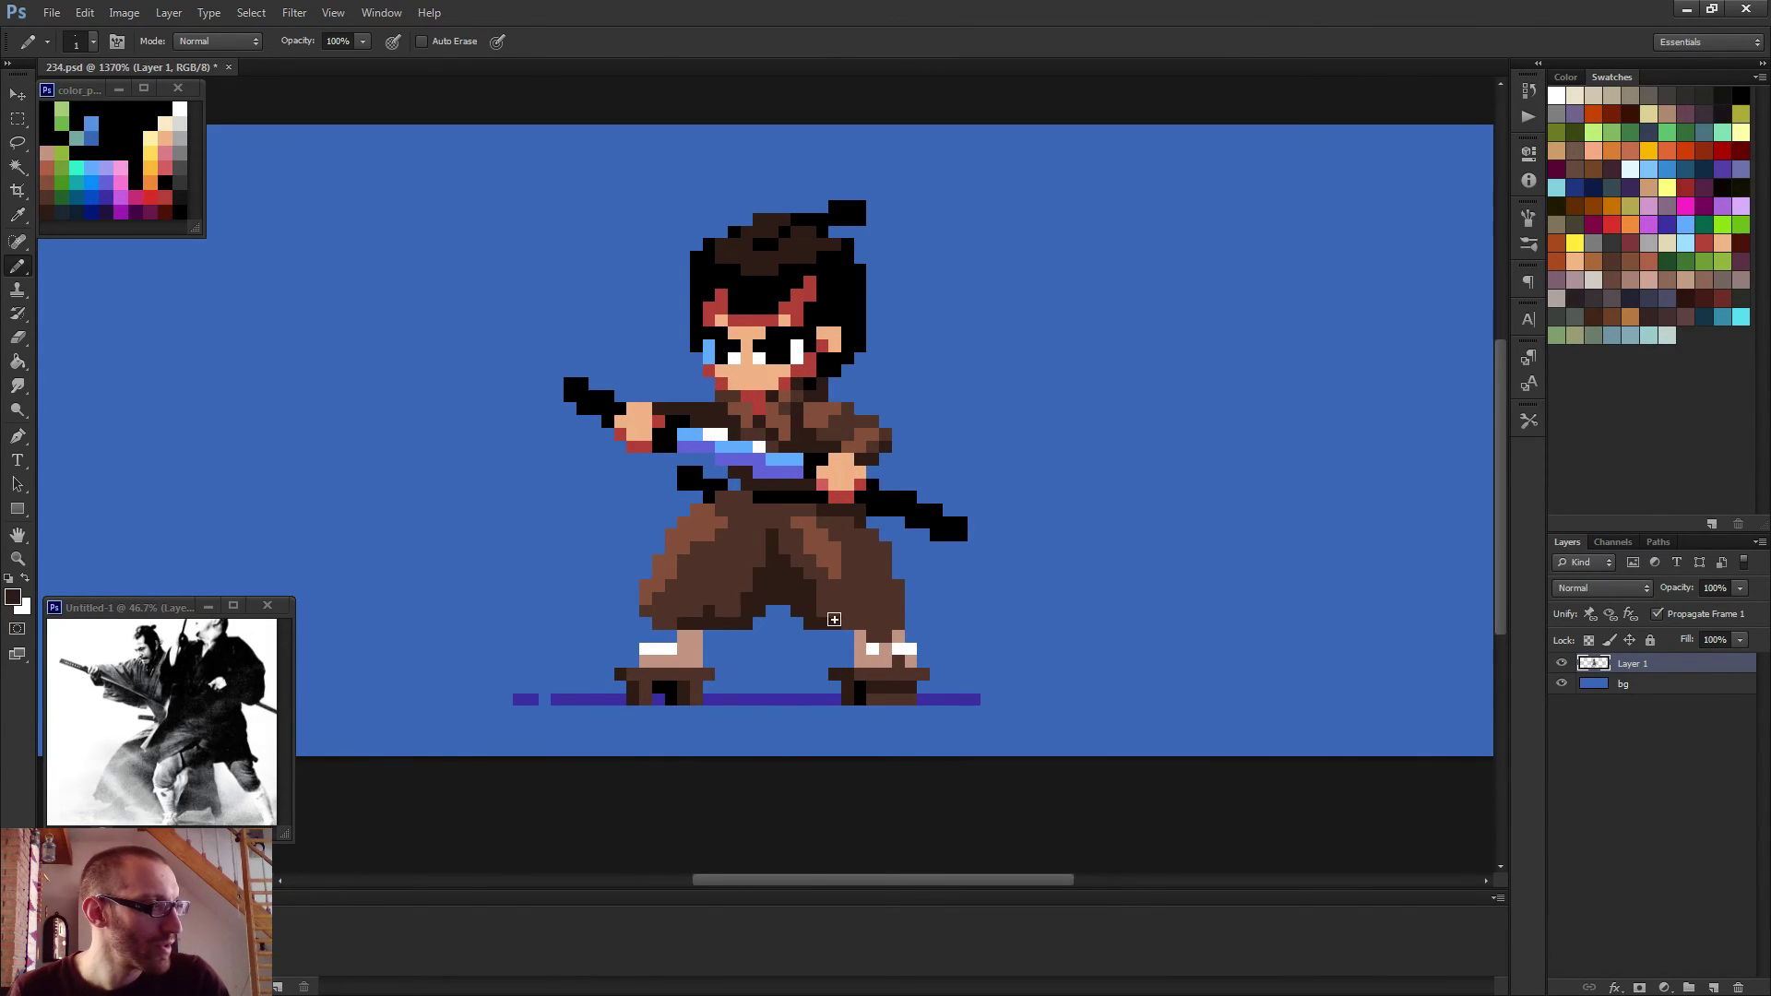
pyautogui.scroll(-3, 810, 620)
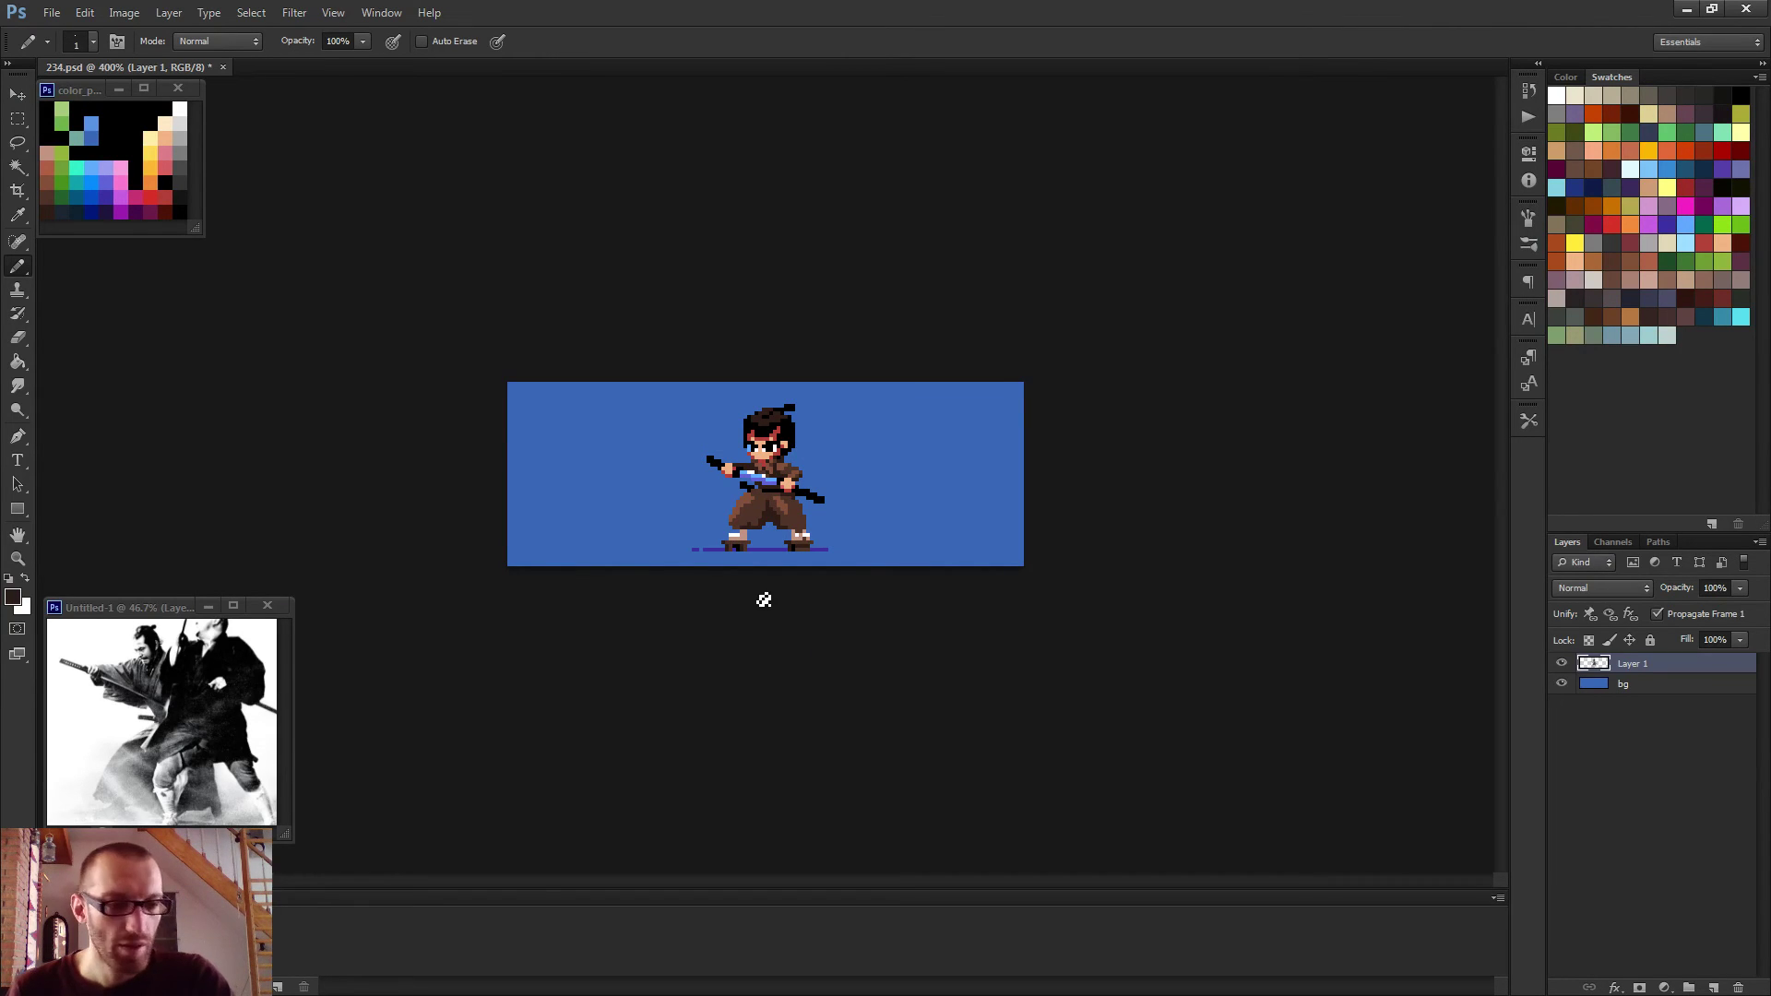
pyautogui.scroll(3, 763, 601)
pyautogui.scroll(1, 743, 562)
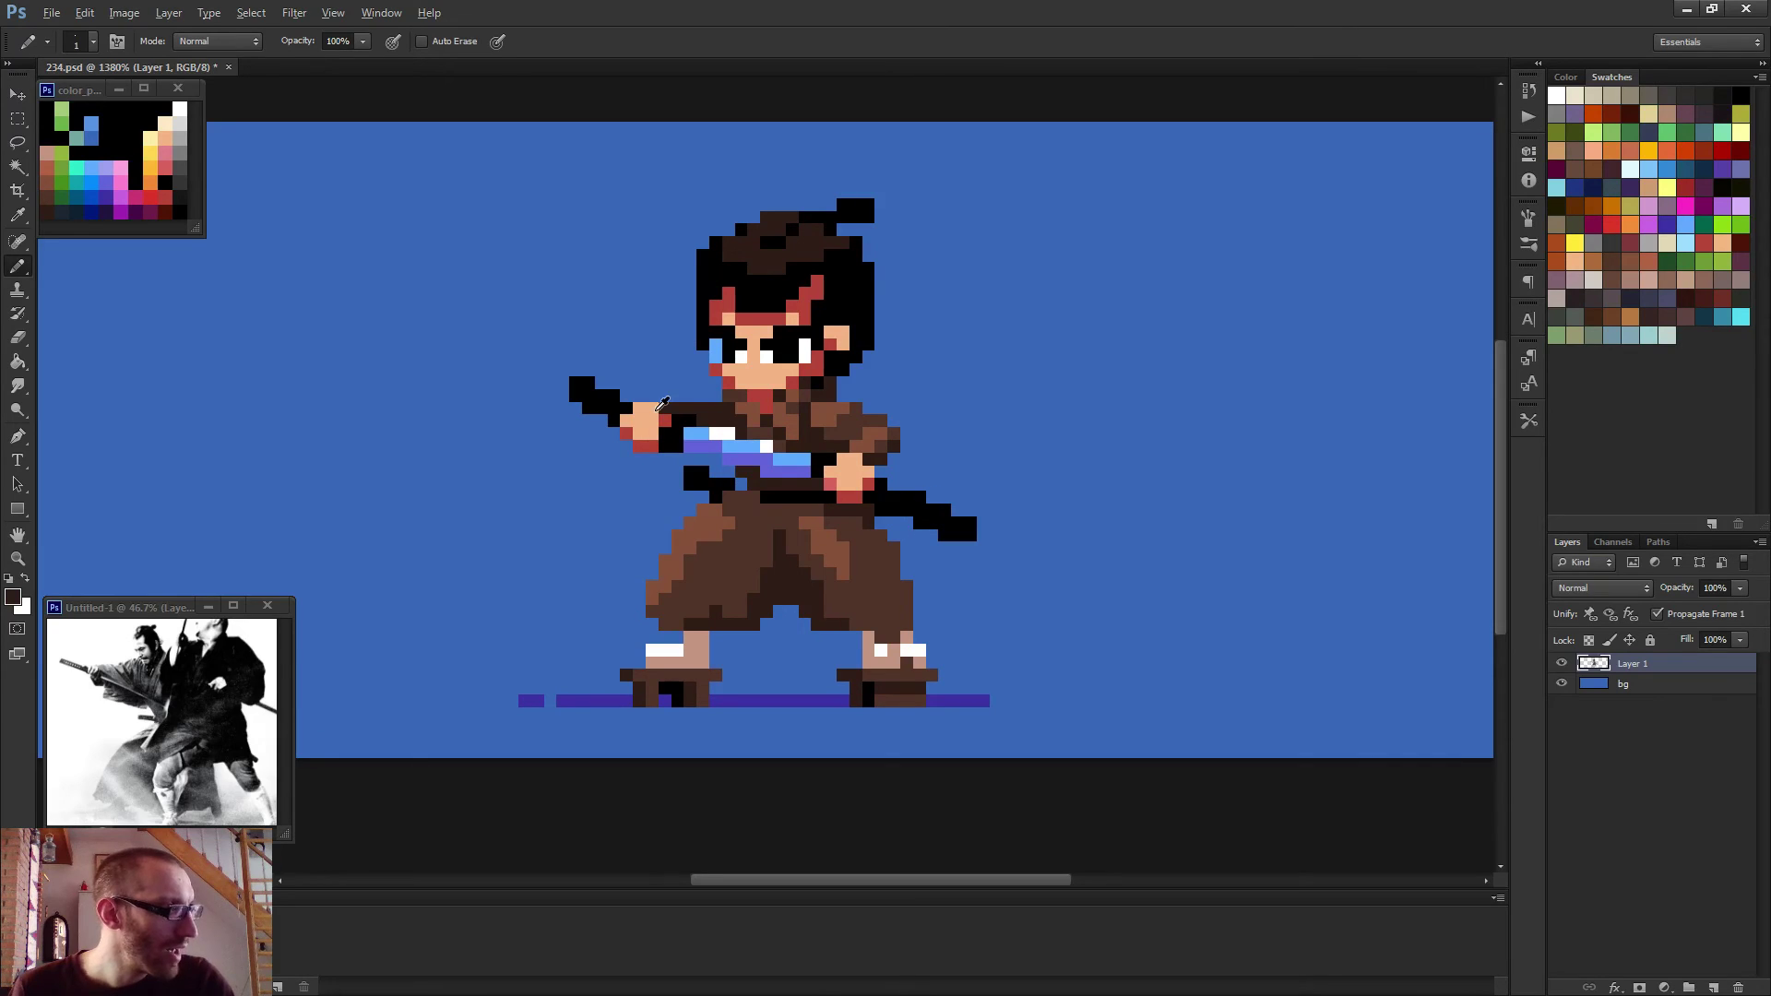
# Sample the sword's light blue and add two highlight pixels to the blade.
pyautogui.keyDown('alt'); pyautogui.click(748, 445); pyautogui.keyUp('alt')
pyautogui.click(613, 407)
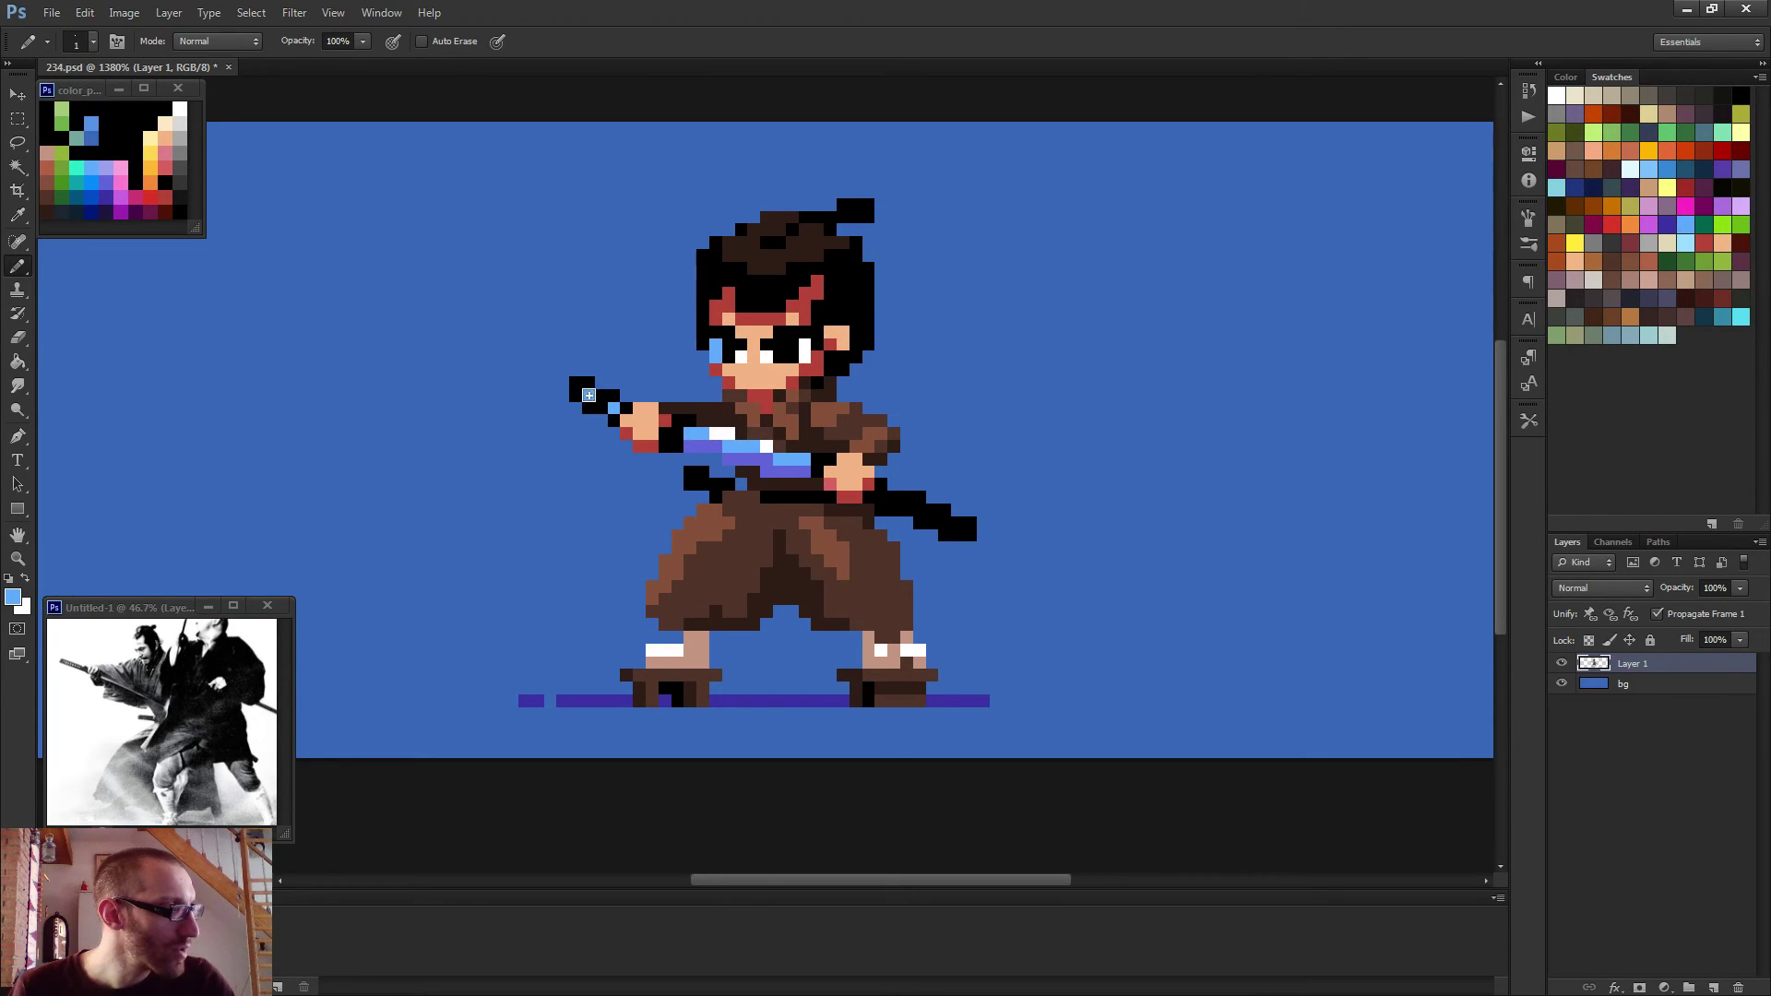
pyautogui.click(589, 395)
pyautogui.scroll(-5, 601, 386)
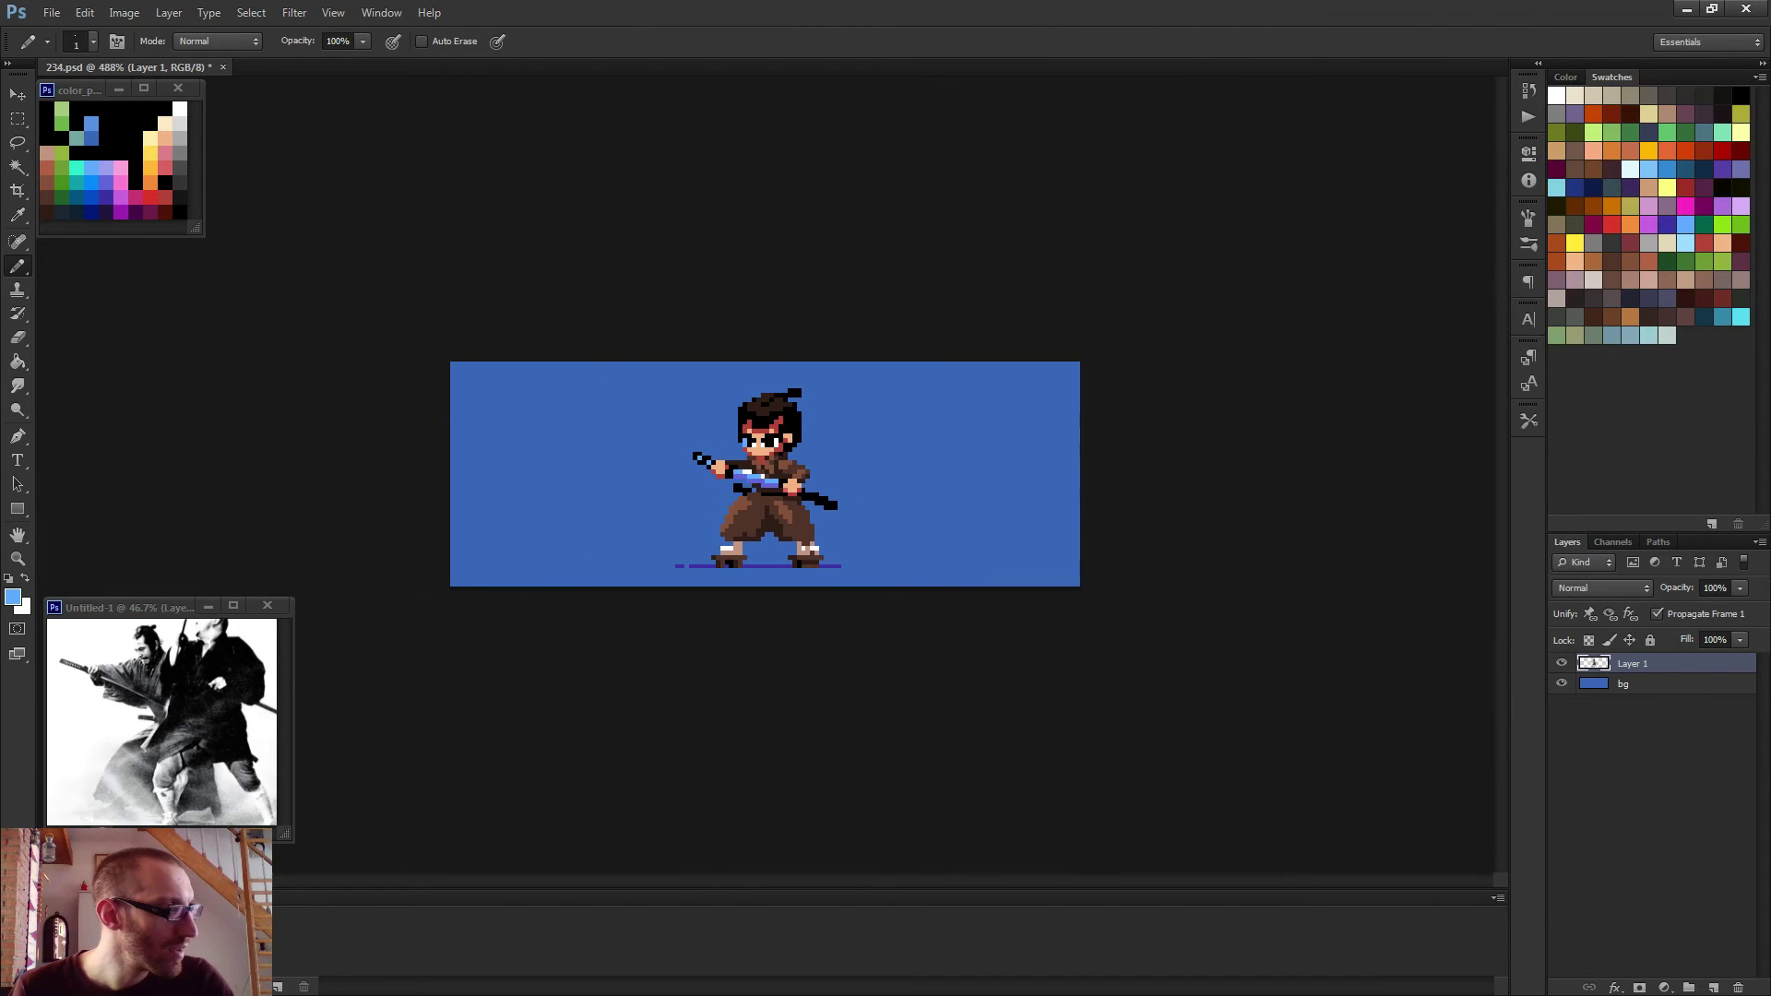
pyautogui.scroll(5, 760, 472)
# Repaint the stray purple pixel in the sword hilt black.
pyautogui.keyDown('alt'); pyautogui.click(758, 489); pyautogui.keyUp('alt')
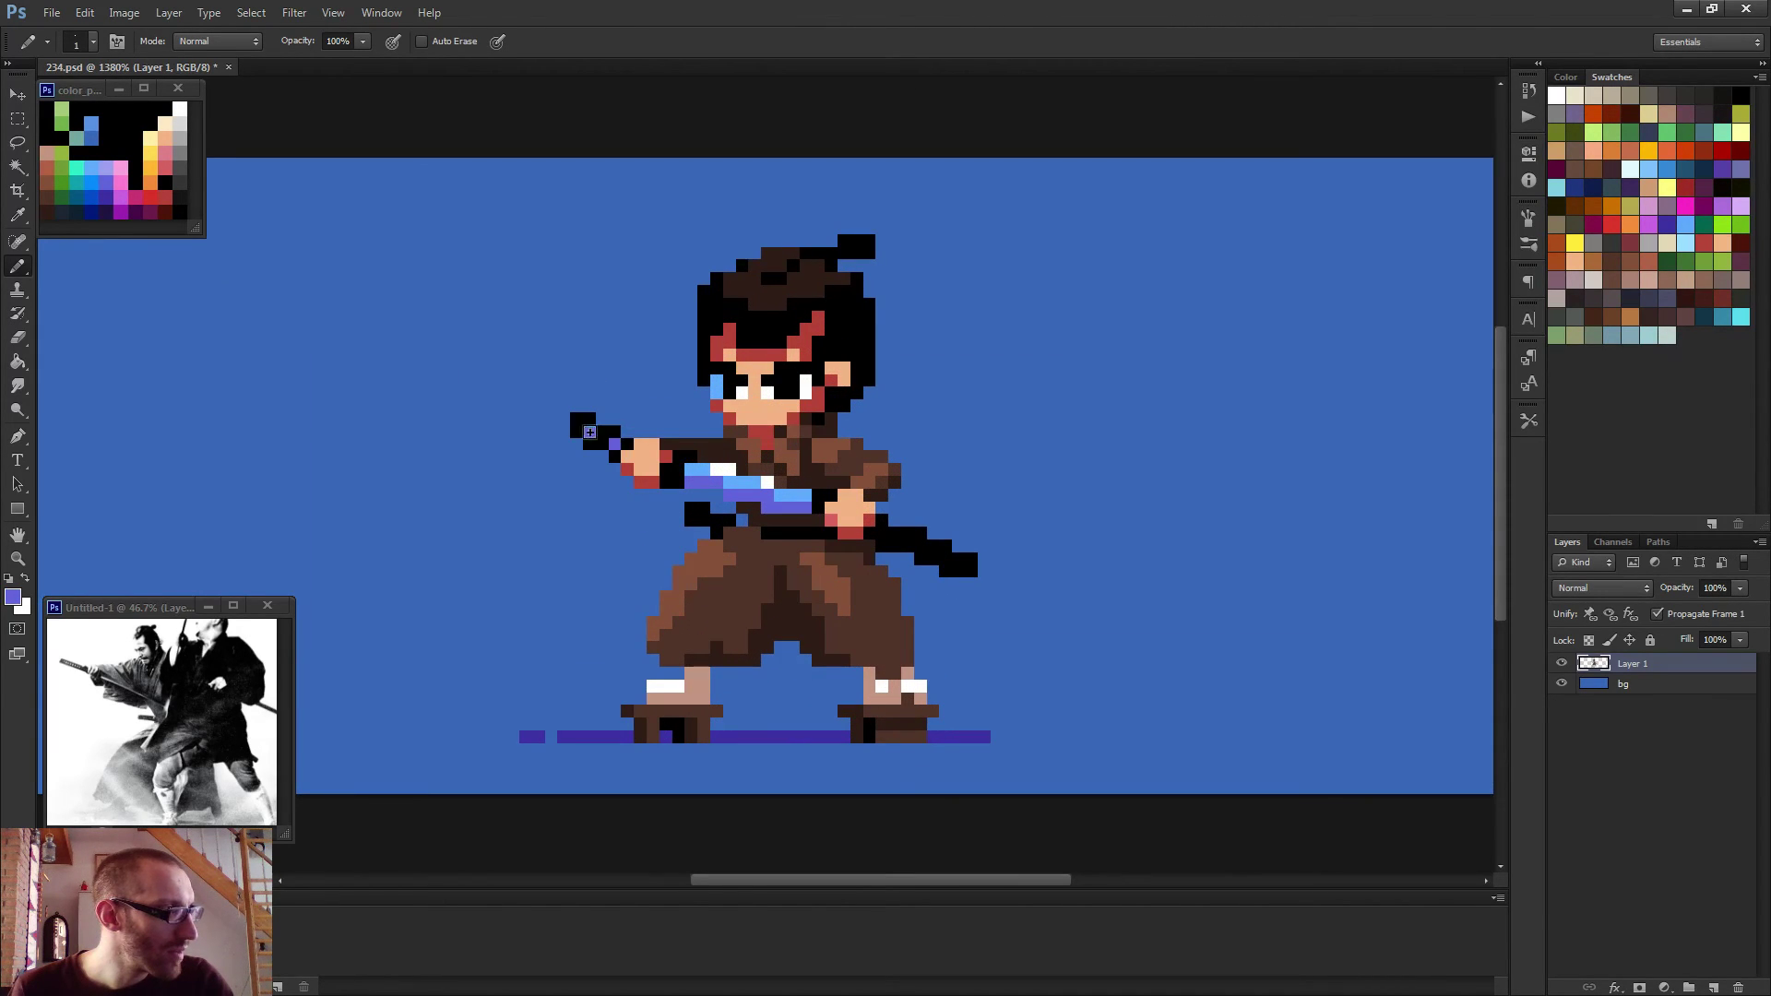
pyautogui.scroll(-4, 741, 480)
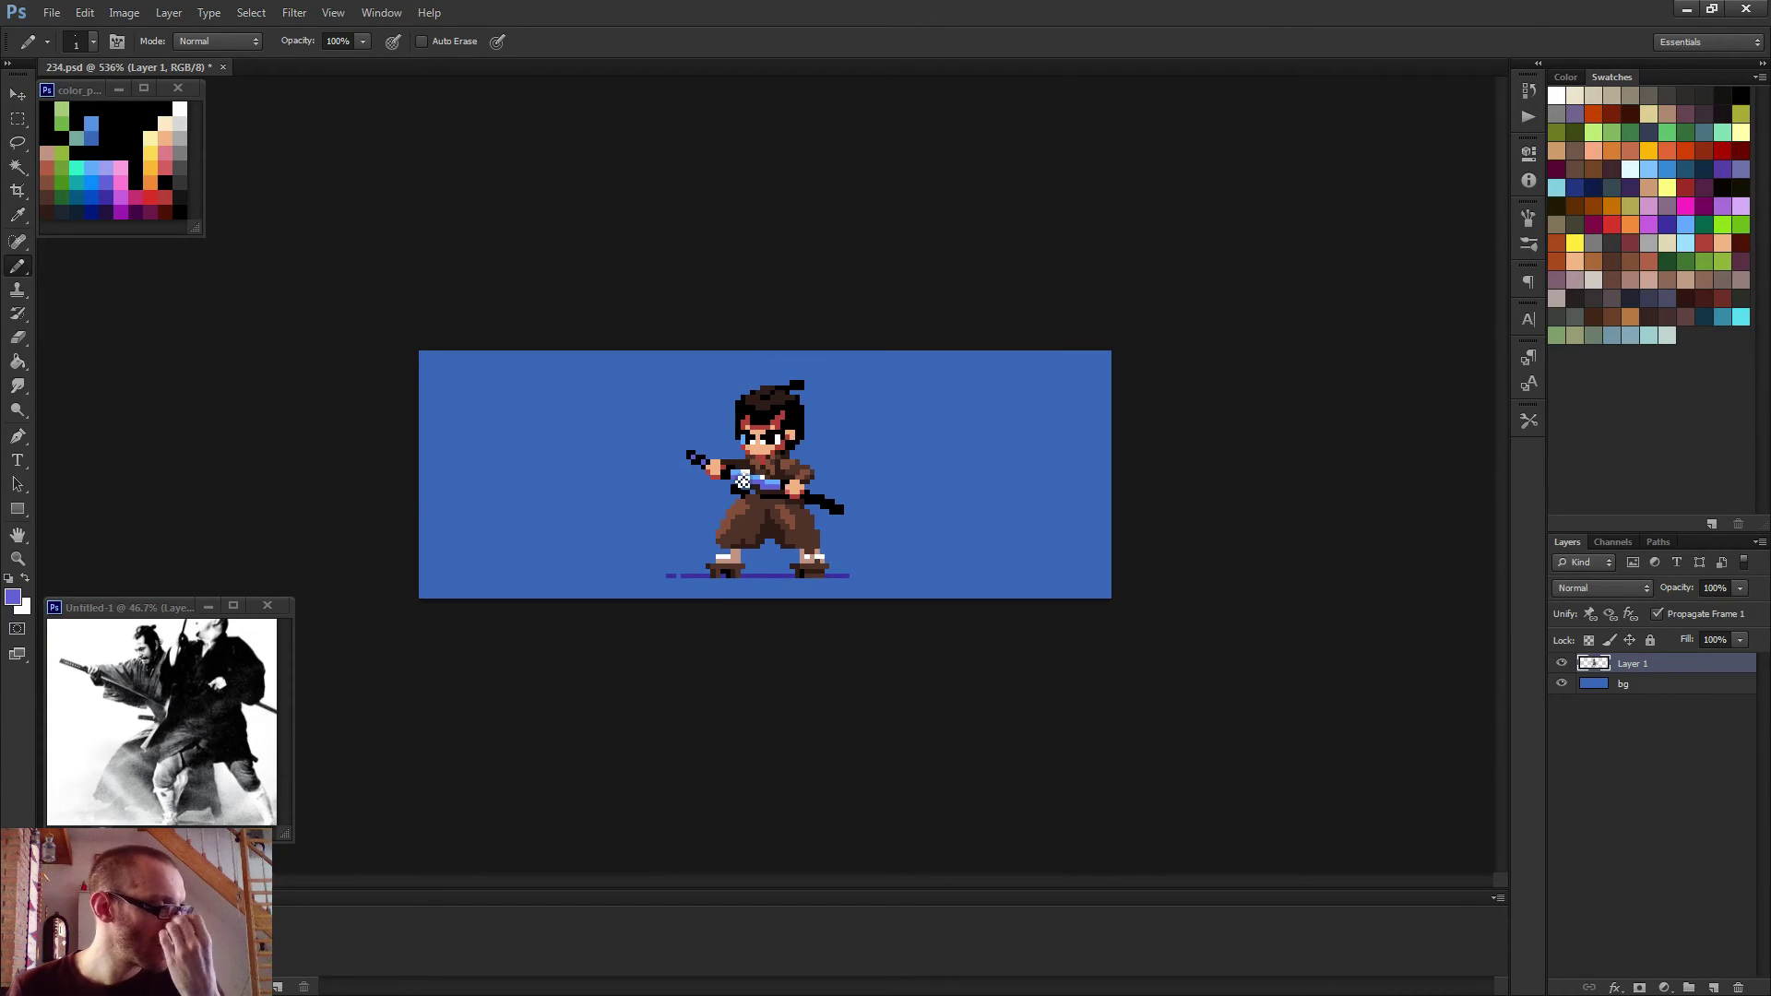
pyautogui.scroll(4, 736, 477)
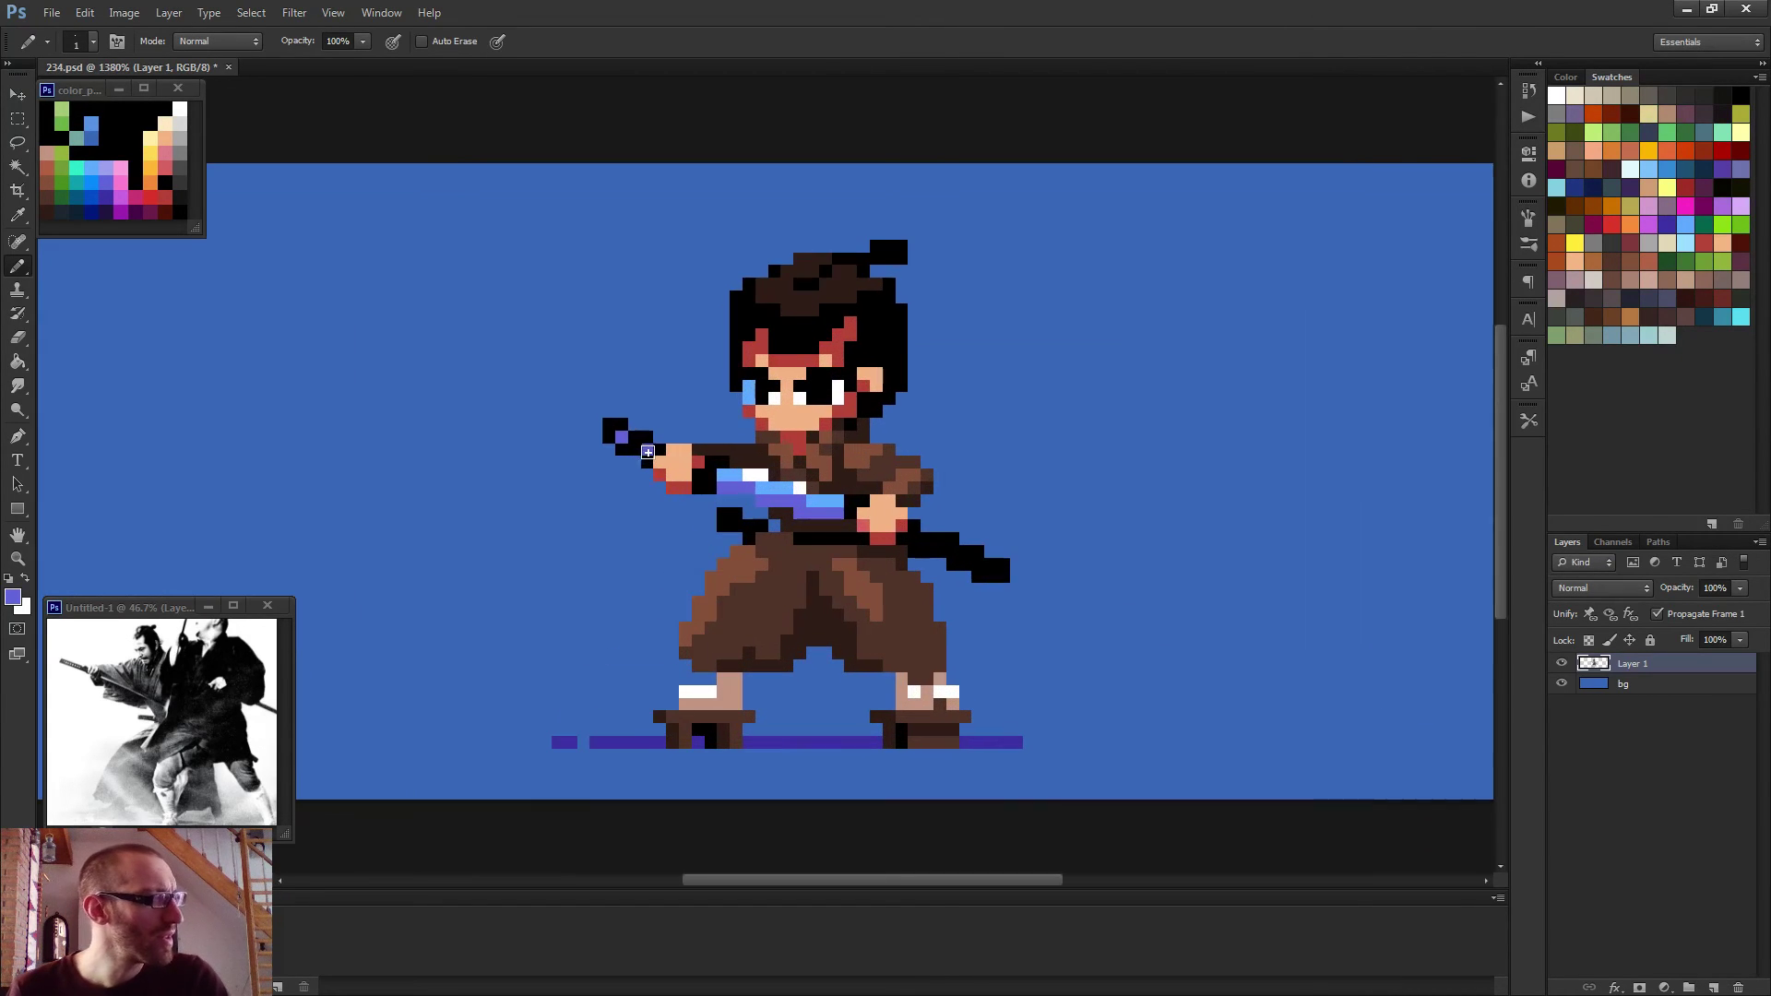
pyautogui.keyDown('alt'); pyautogui.click(632, 439); pyautogui.keyUp('alt')
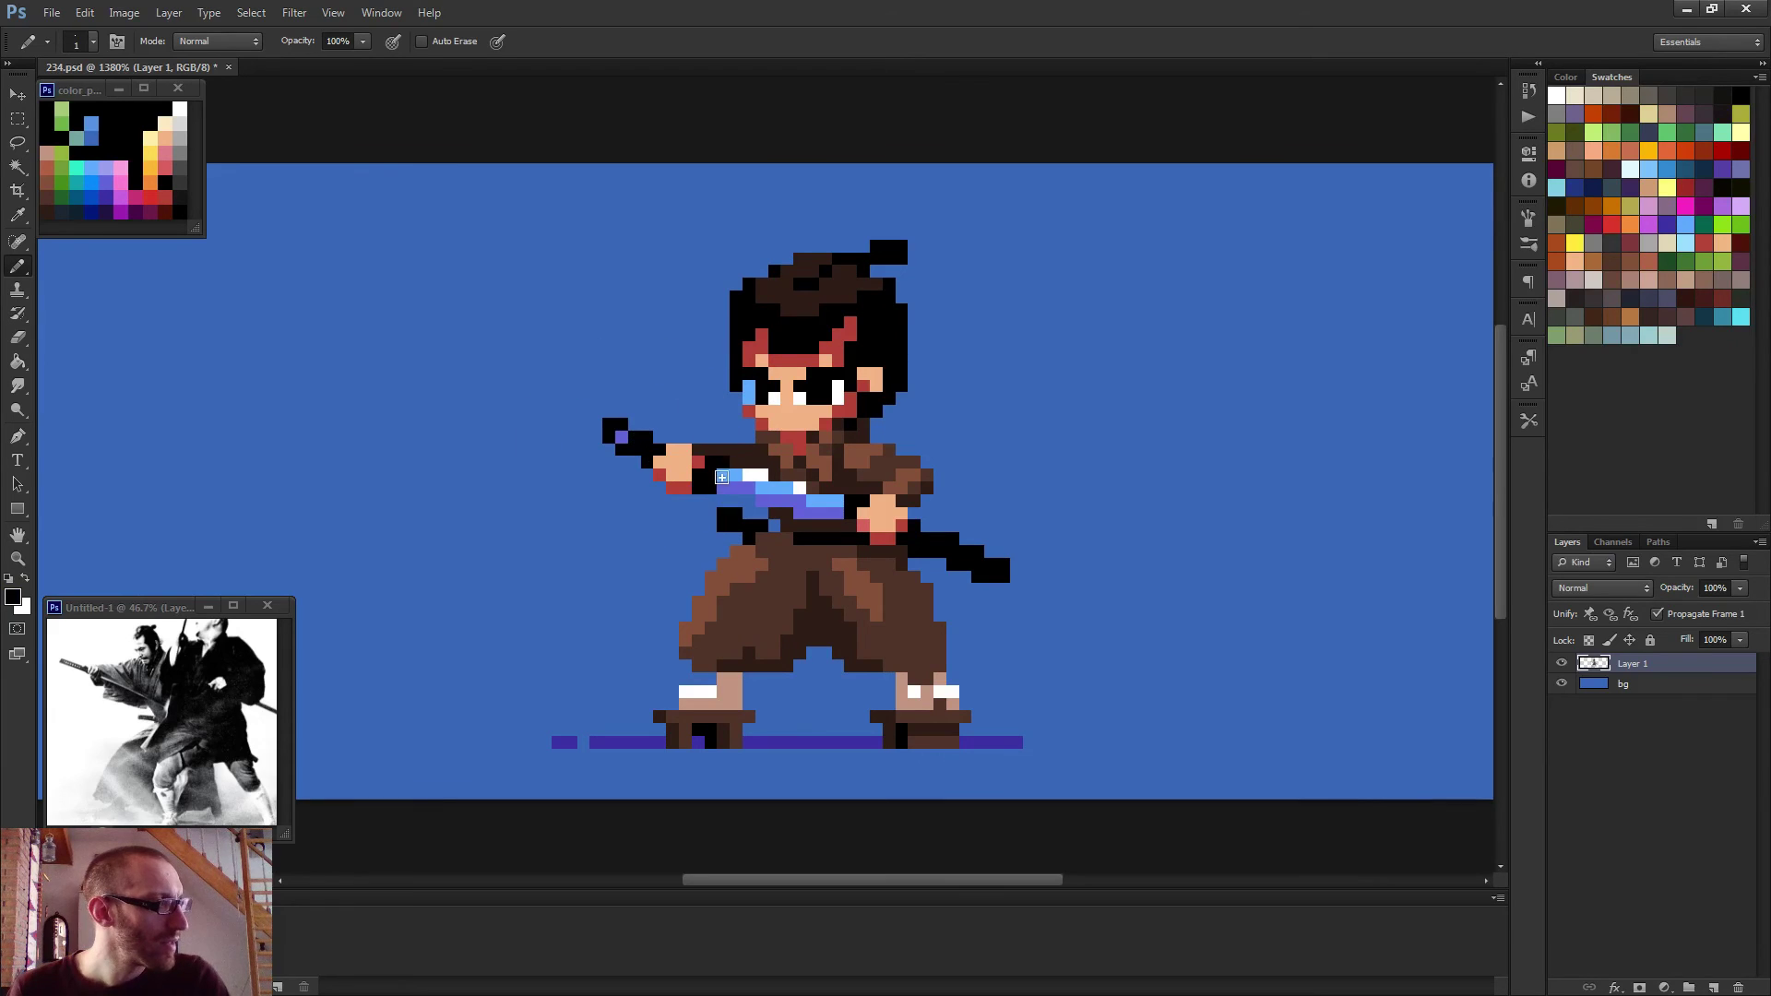
pyautogui.click(621, 436)
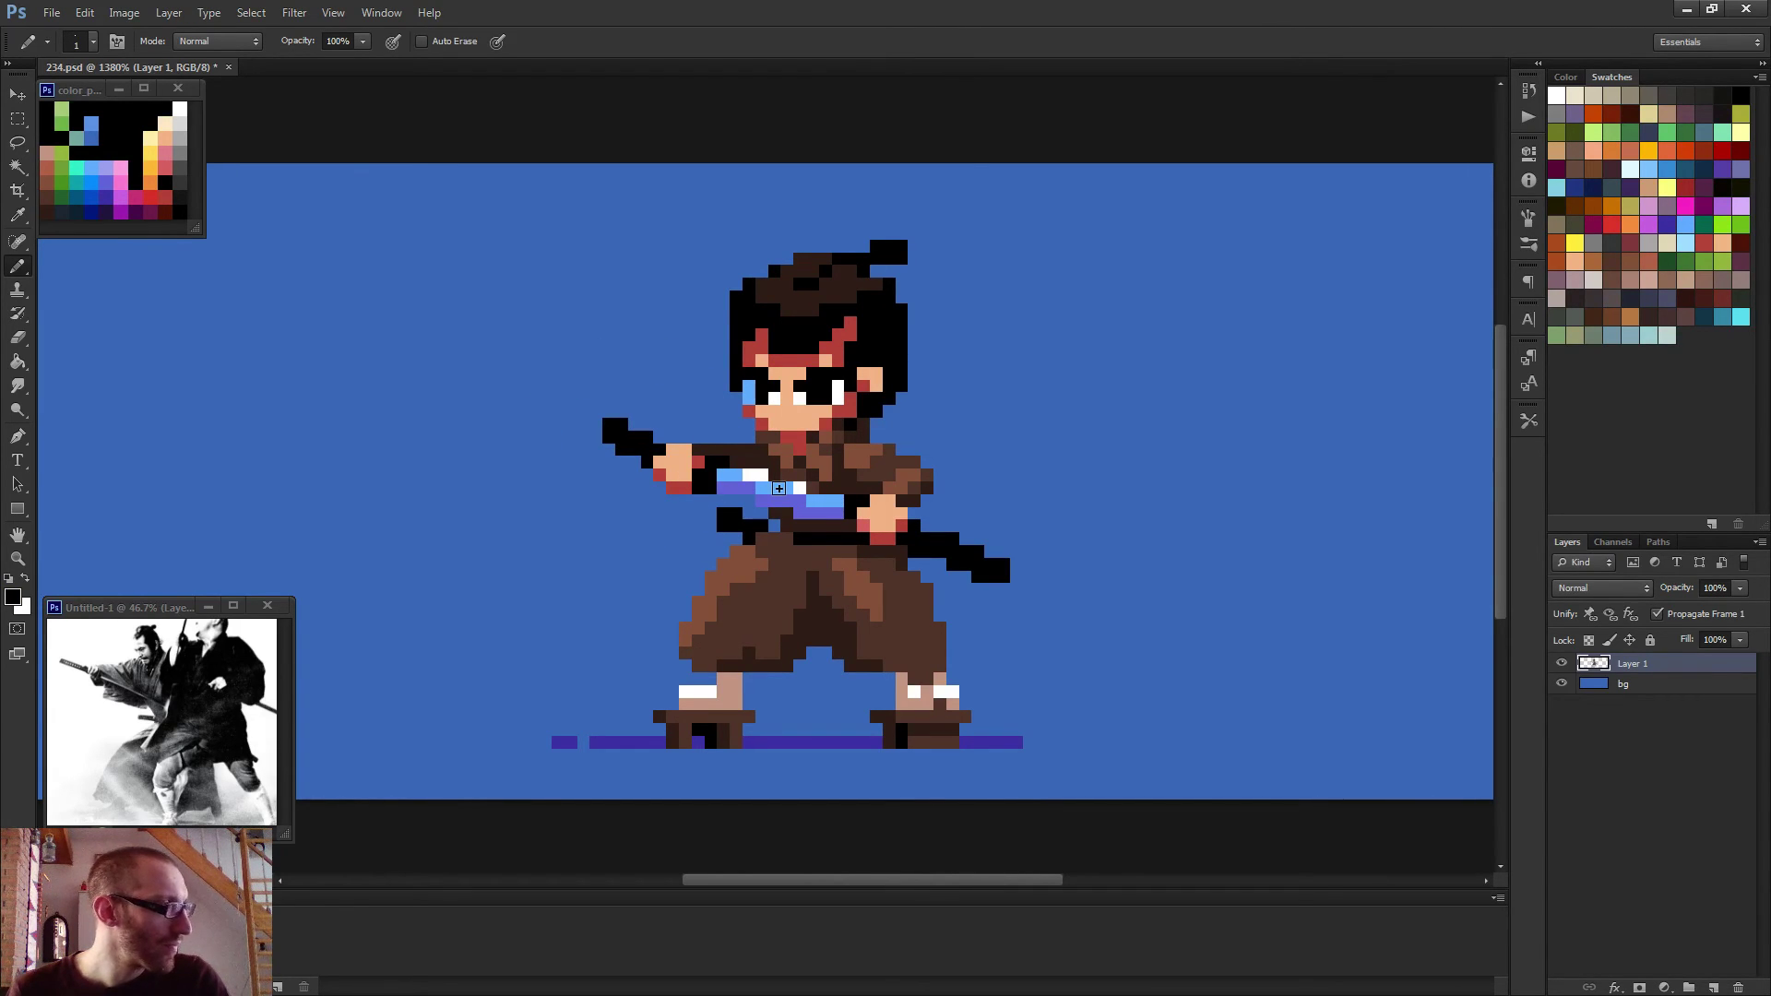
# Sample the peach skin tone from the hand, then the red from the sprite.
pyautogui.keyDown('alt'); pyautogui.click(692, 478); pyautogui.keyUp('alt')
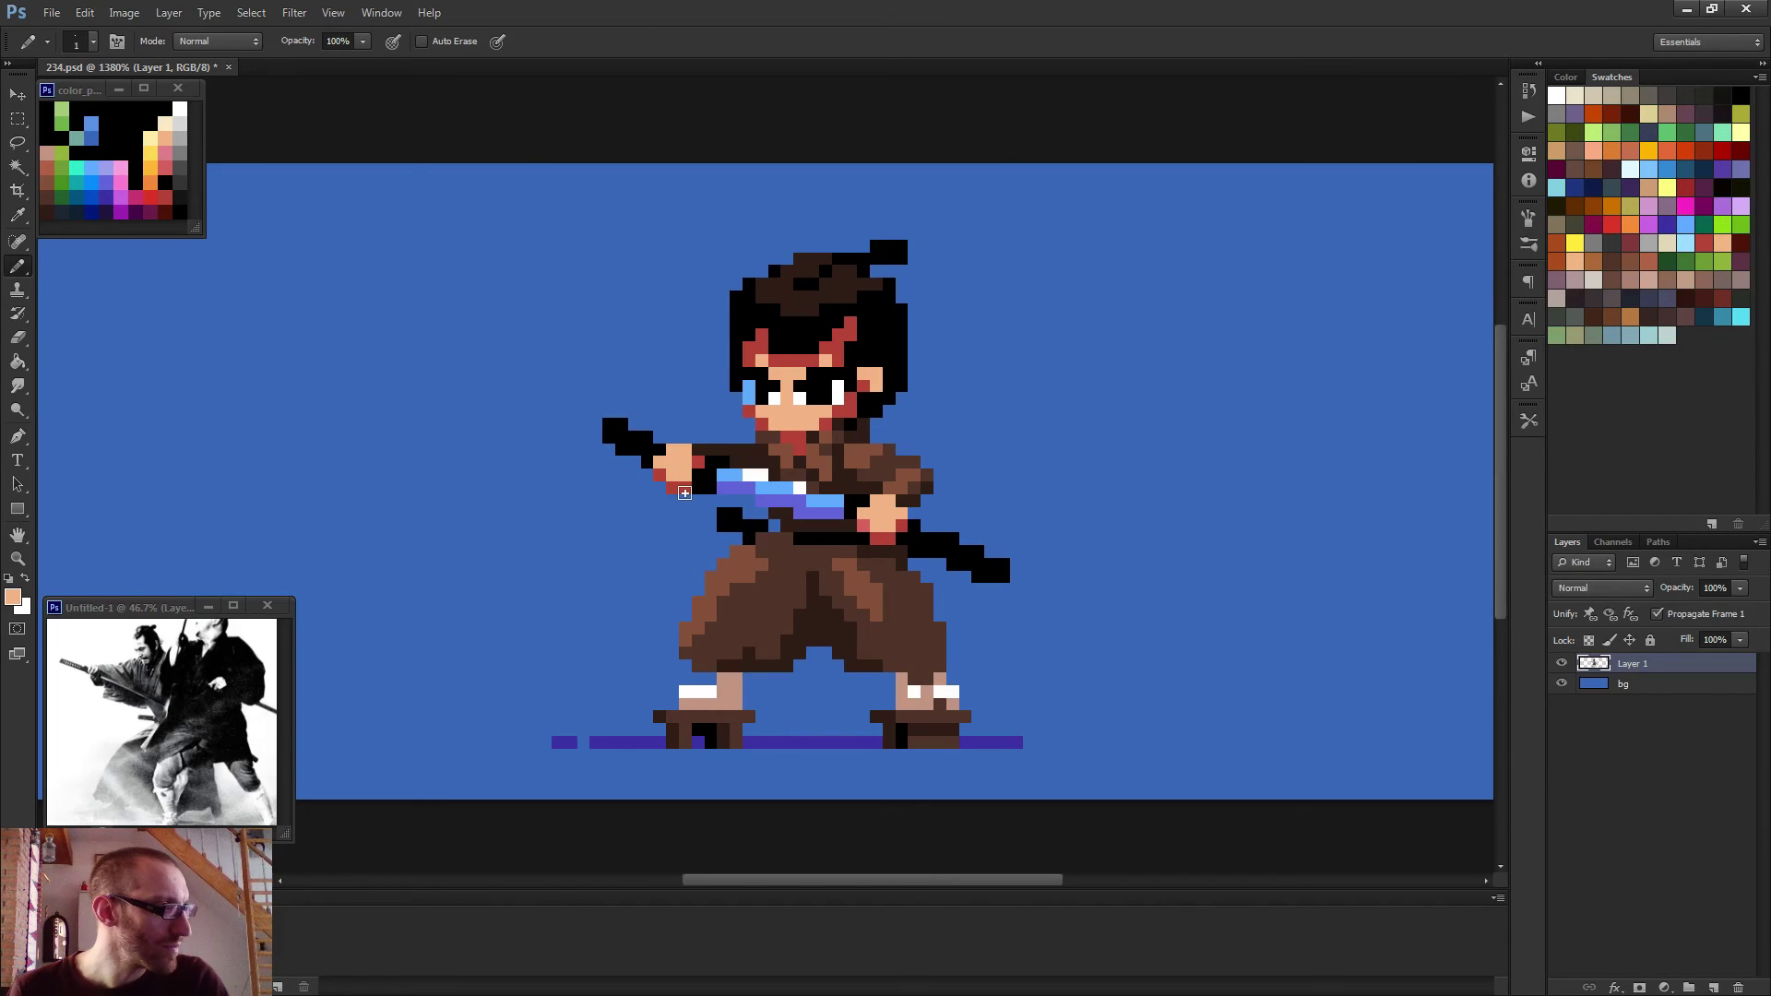
pyautogui.scroll(-5, 715, 518)
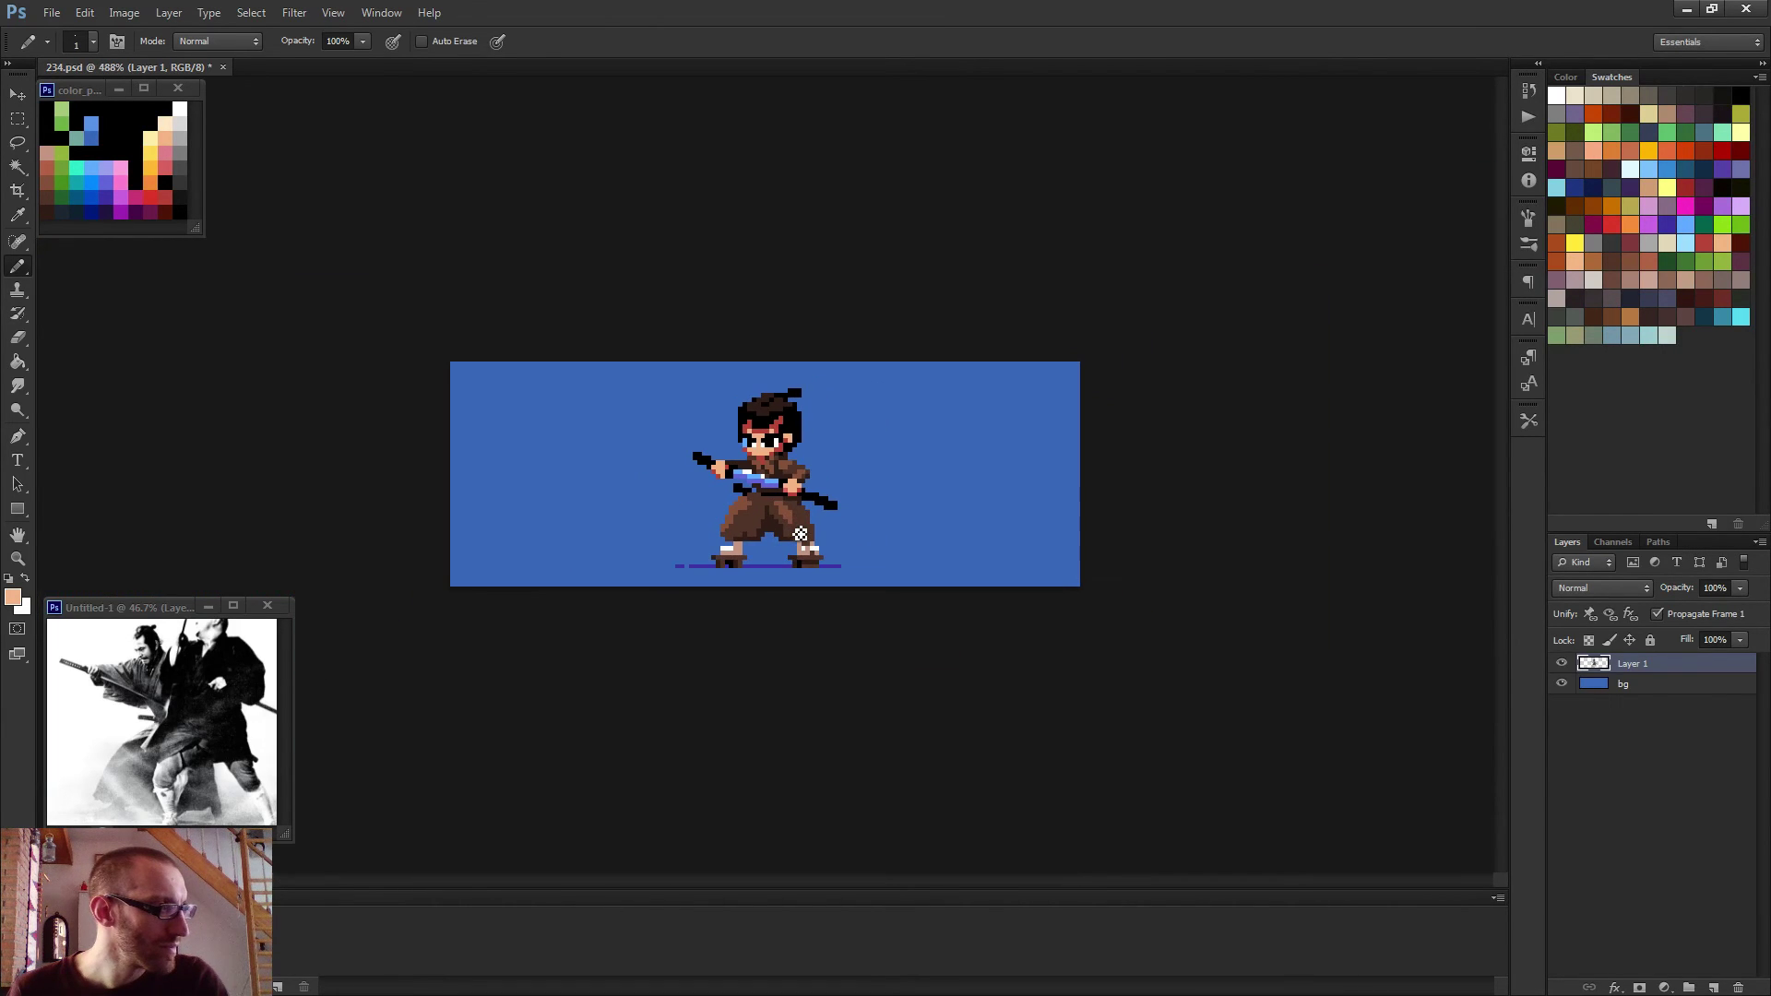
pyautogui.scroll(5, 769, 480)
pyautogui.keyDown('alt'); pyautogui.click(828, 504); pyautogui.keyUp('alt')
pyautogui.scroll(-3, 736, 495)
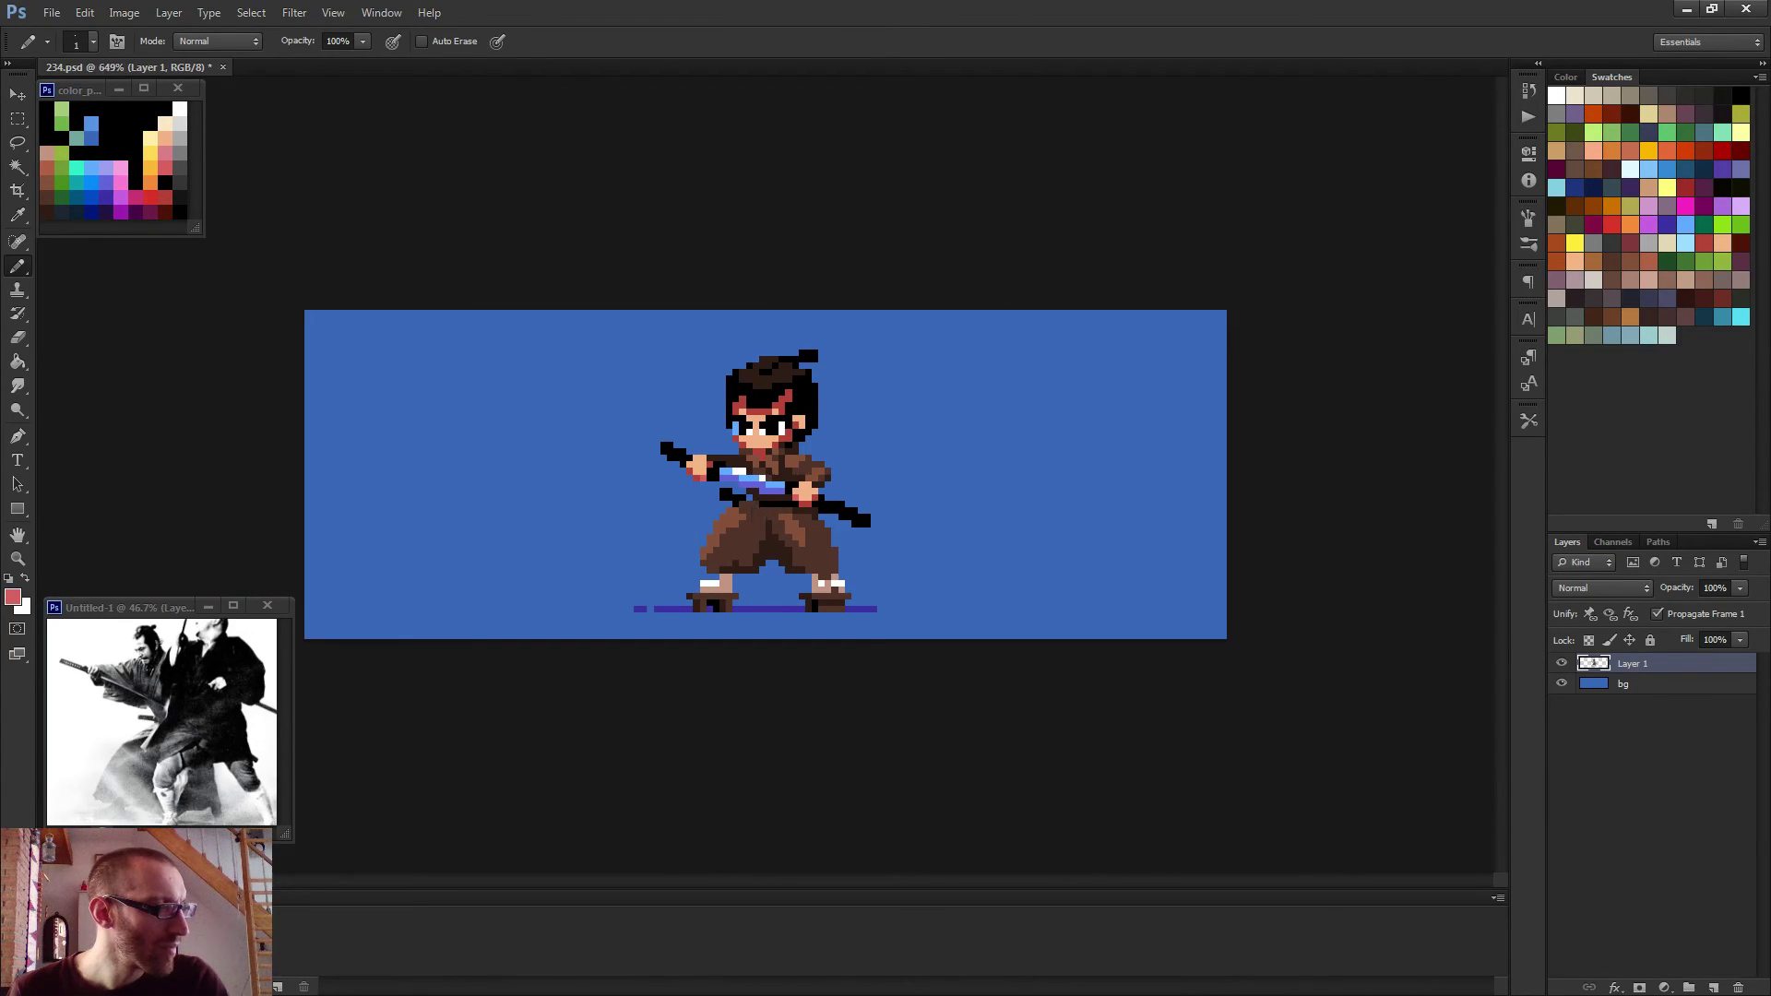
pyautogui.scroll(-2, 758, 515)
pyautogui.scroll(4, 758, 515)
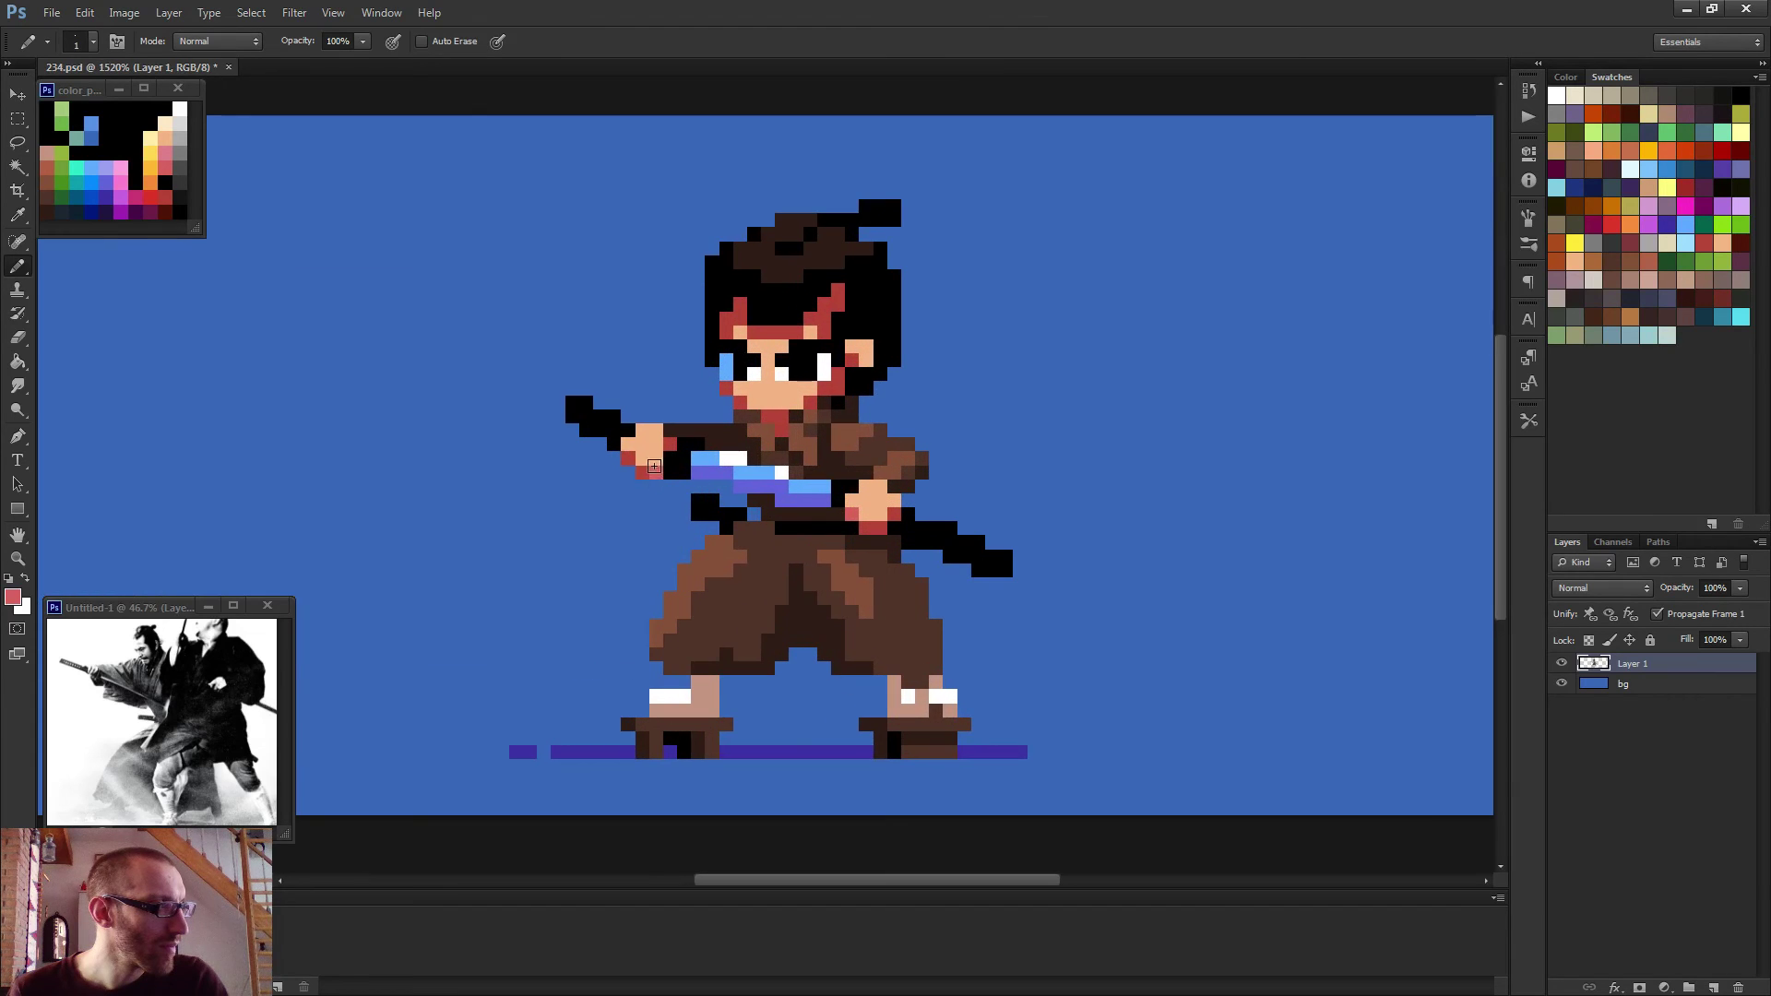
pyautogui.scroll(-3, 698, 493)
pyautogui.scroll(-1, 795, 536)
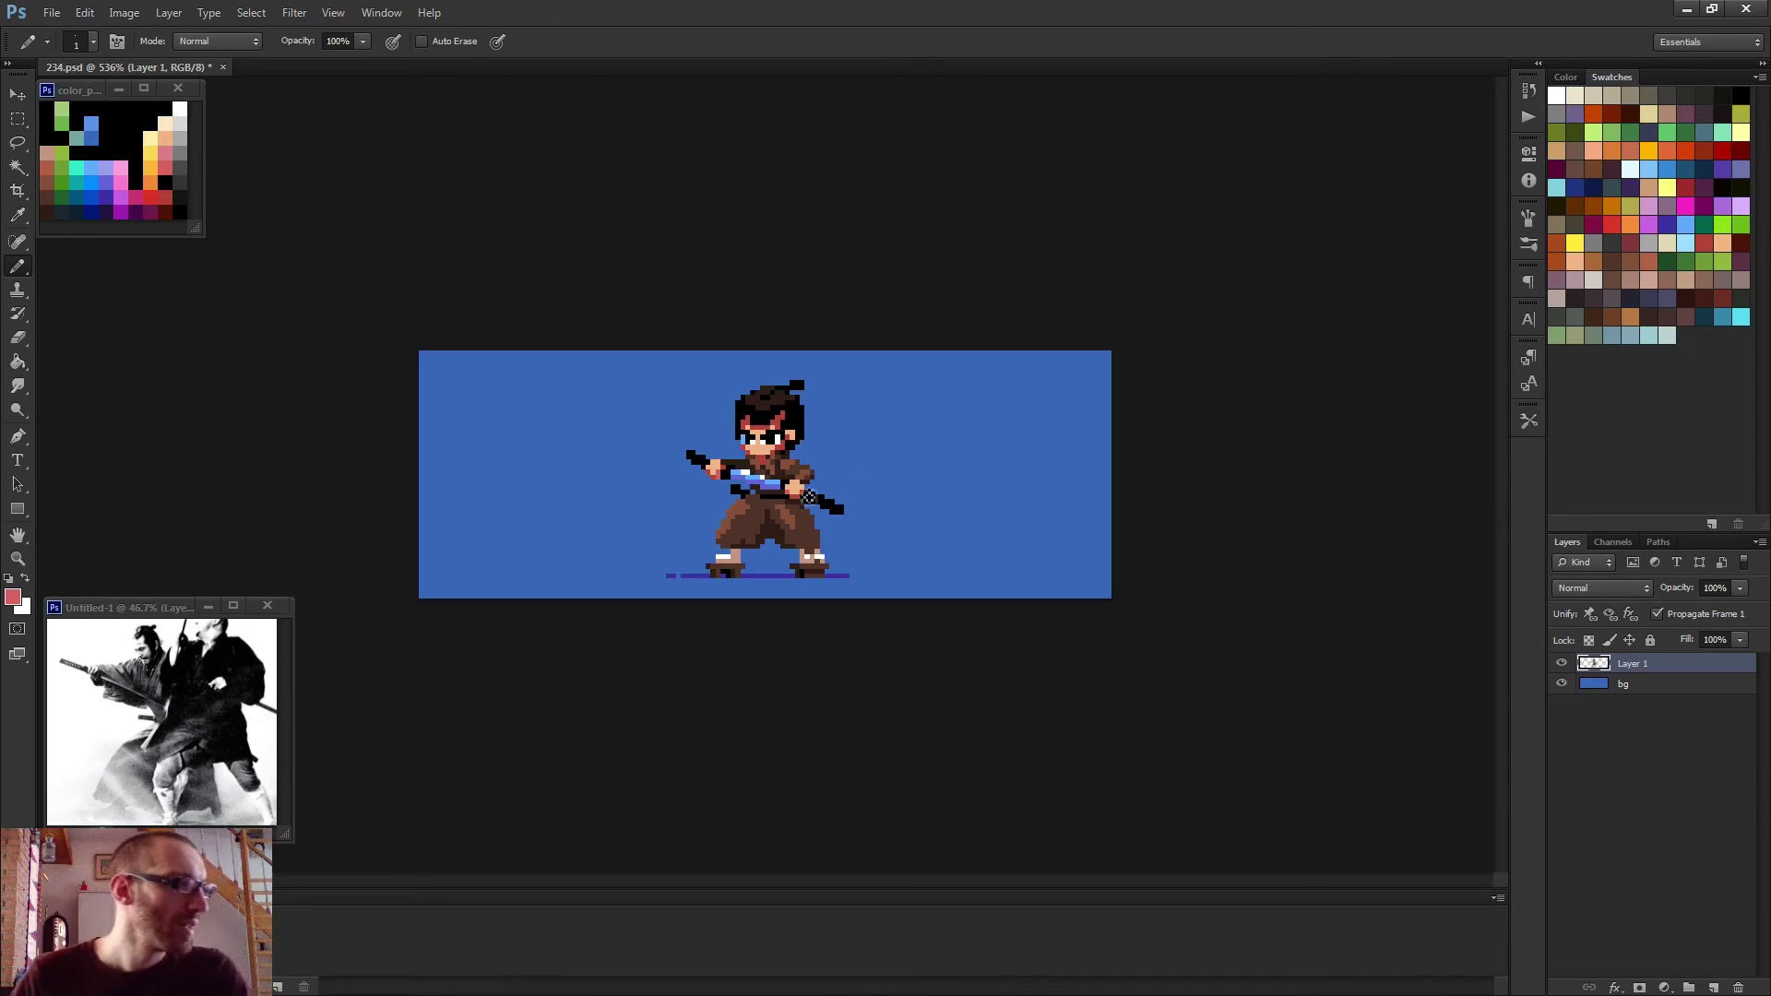
pyautogui.scroll(4, 775, 475)
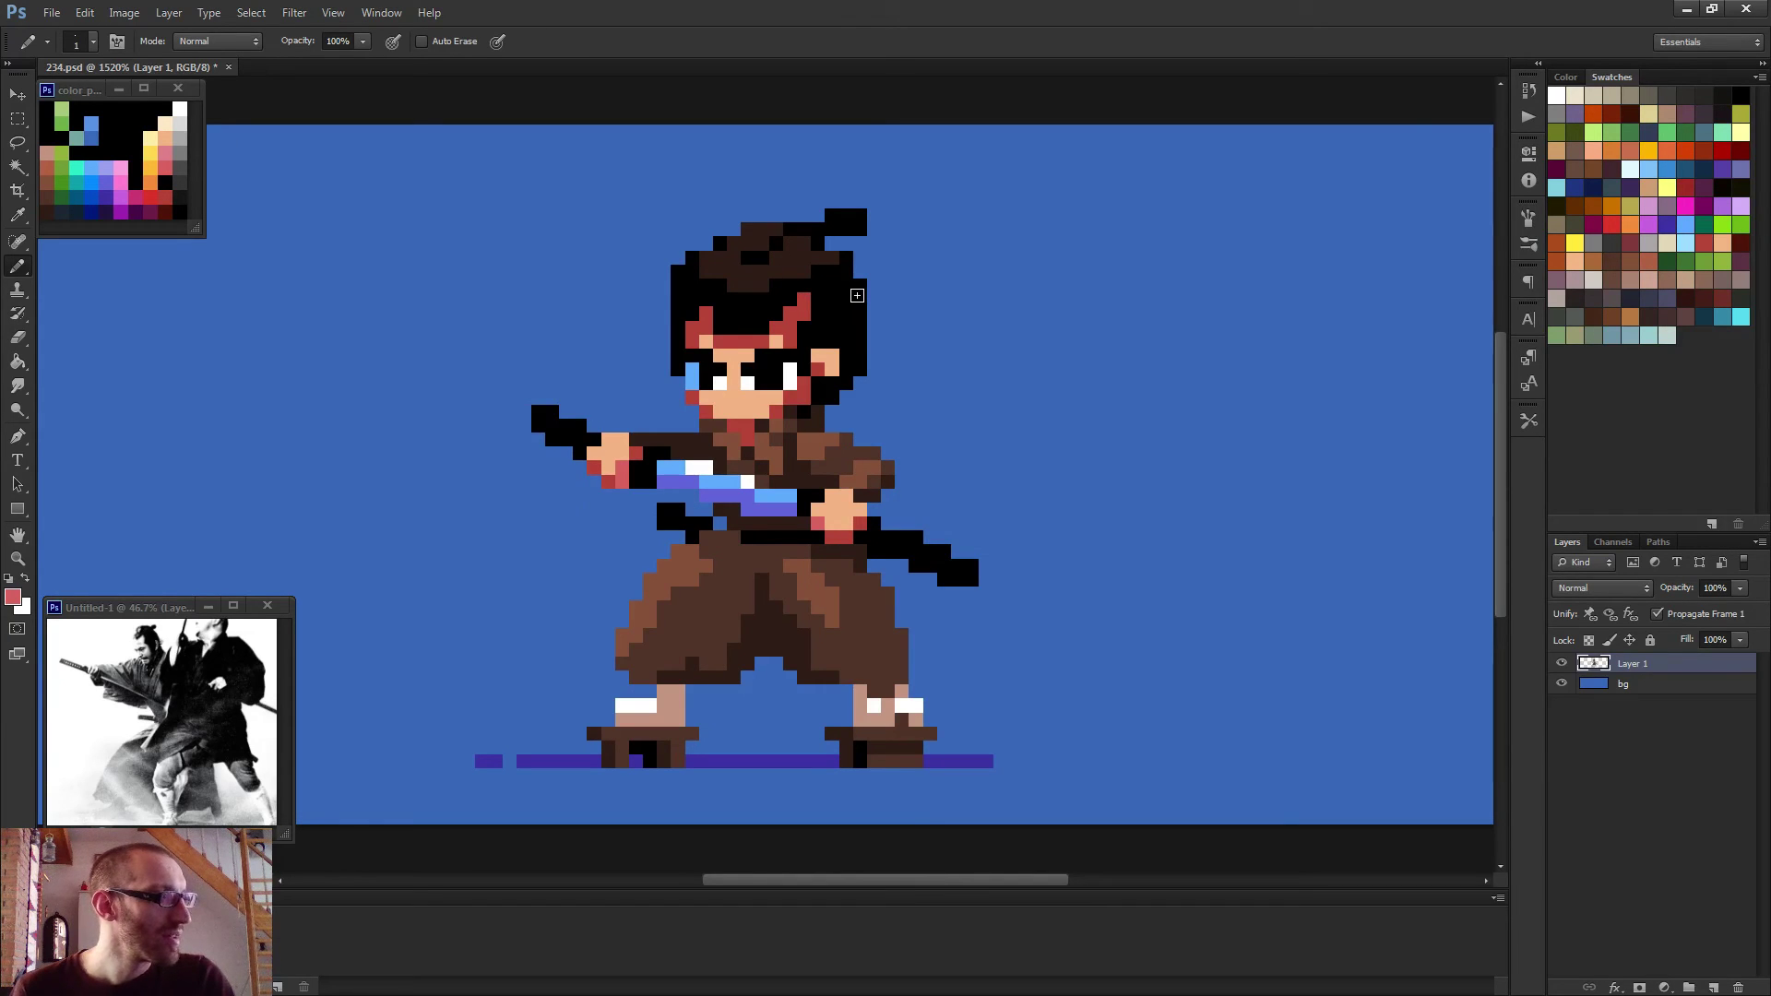
pyautogui.scroll(-2, 781, 539)
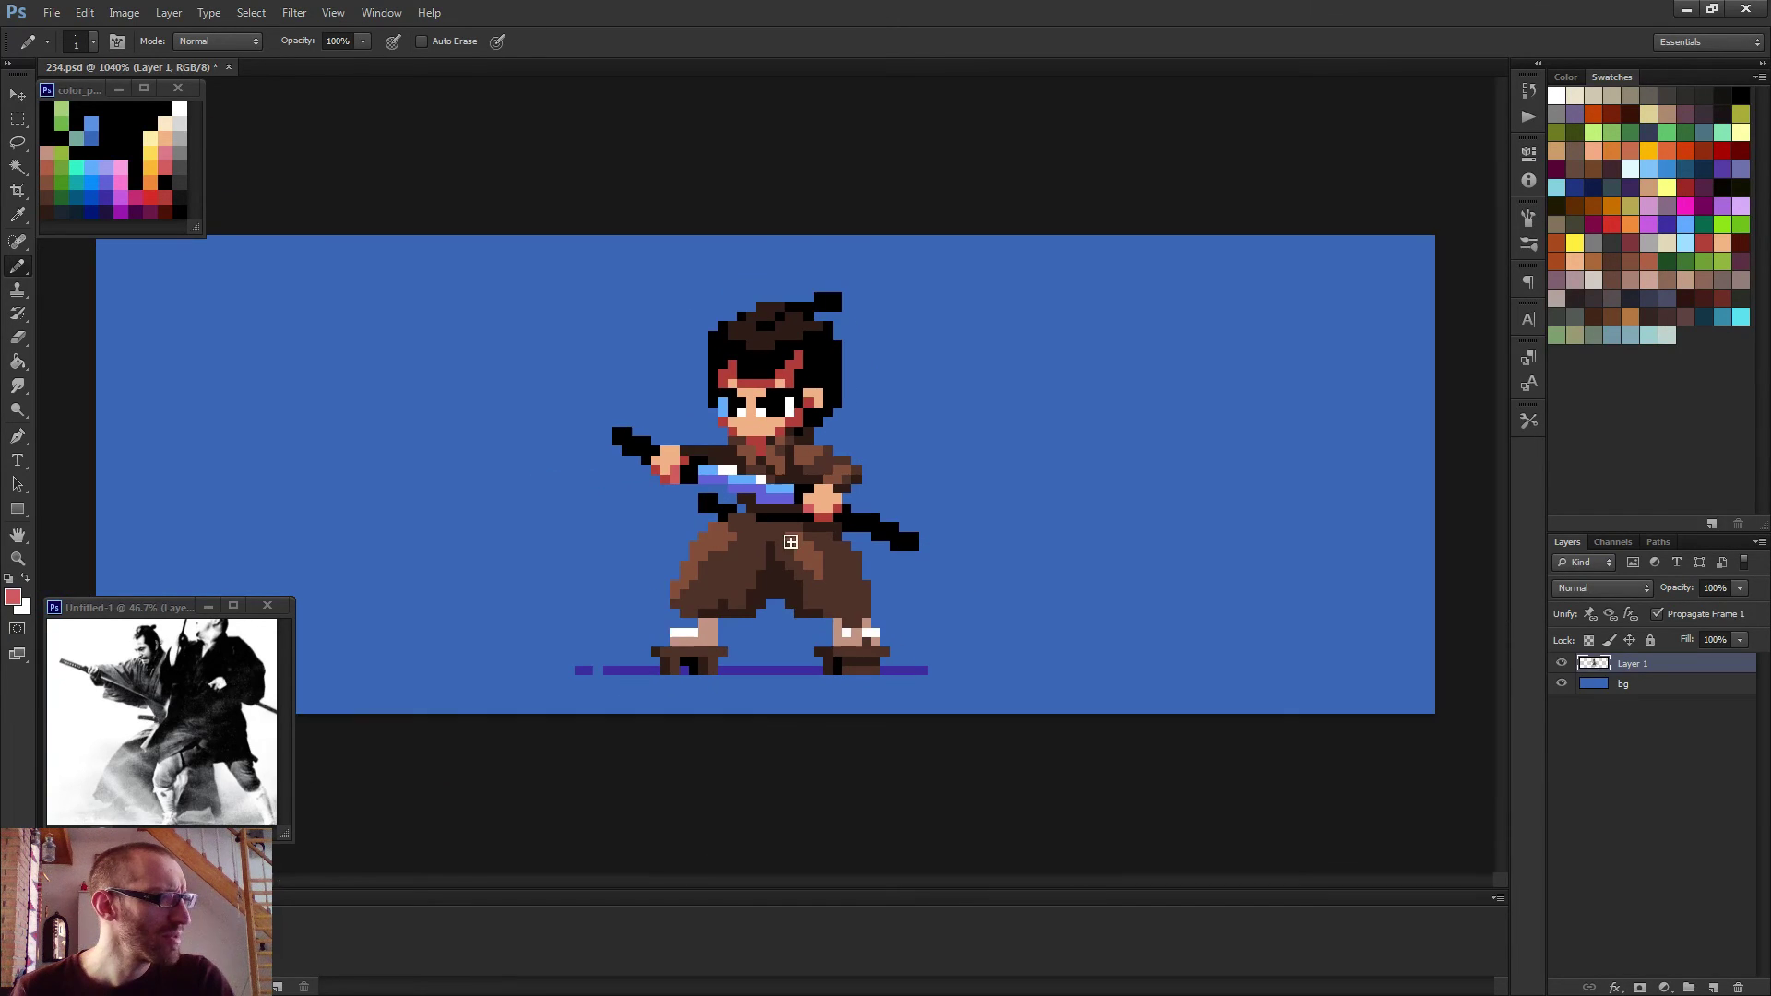
pyautogui.scroll(1, 812, 529)
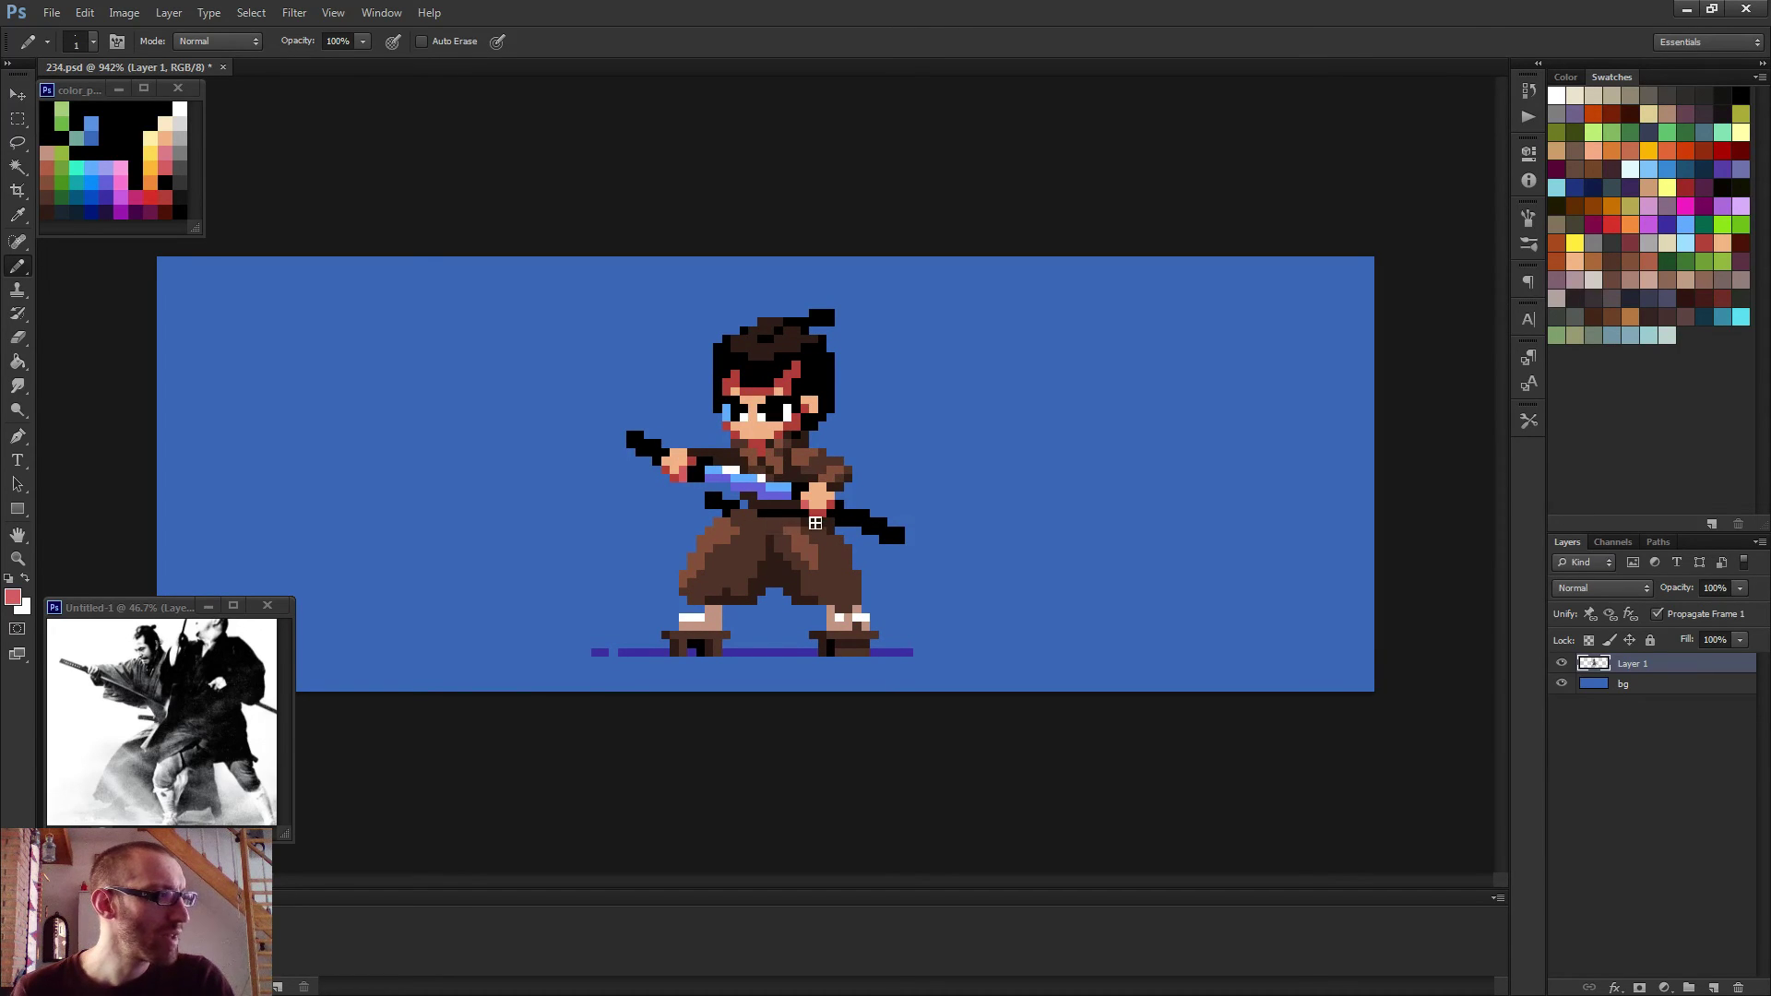
pyautogui.scroll(5, 489, 380)
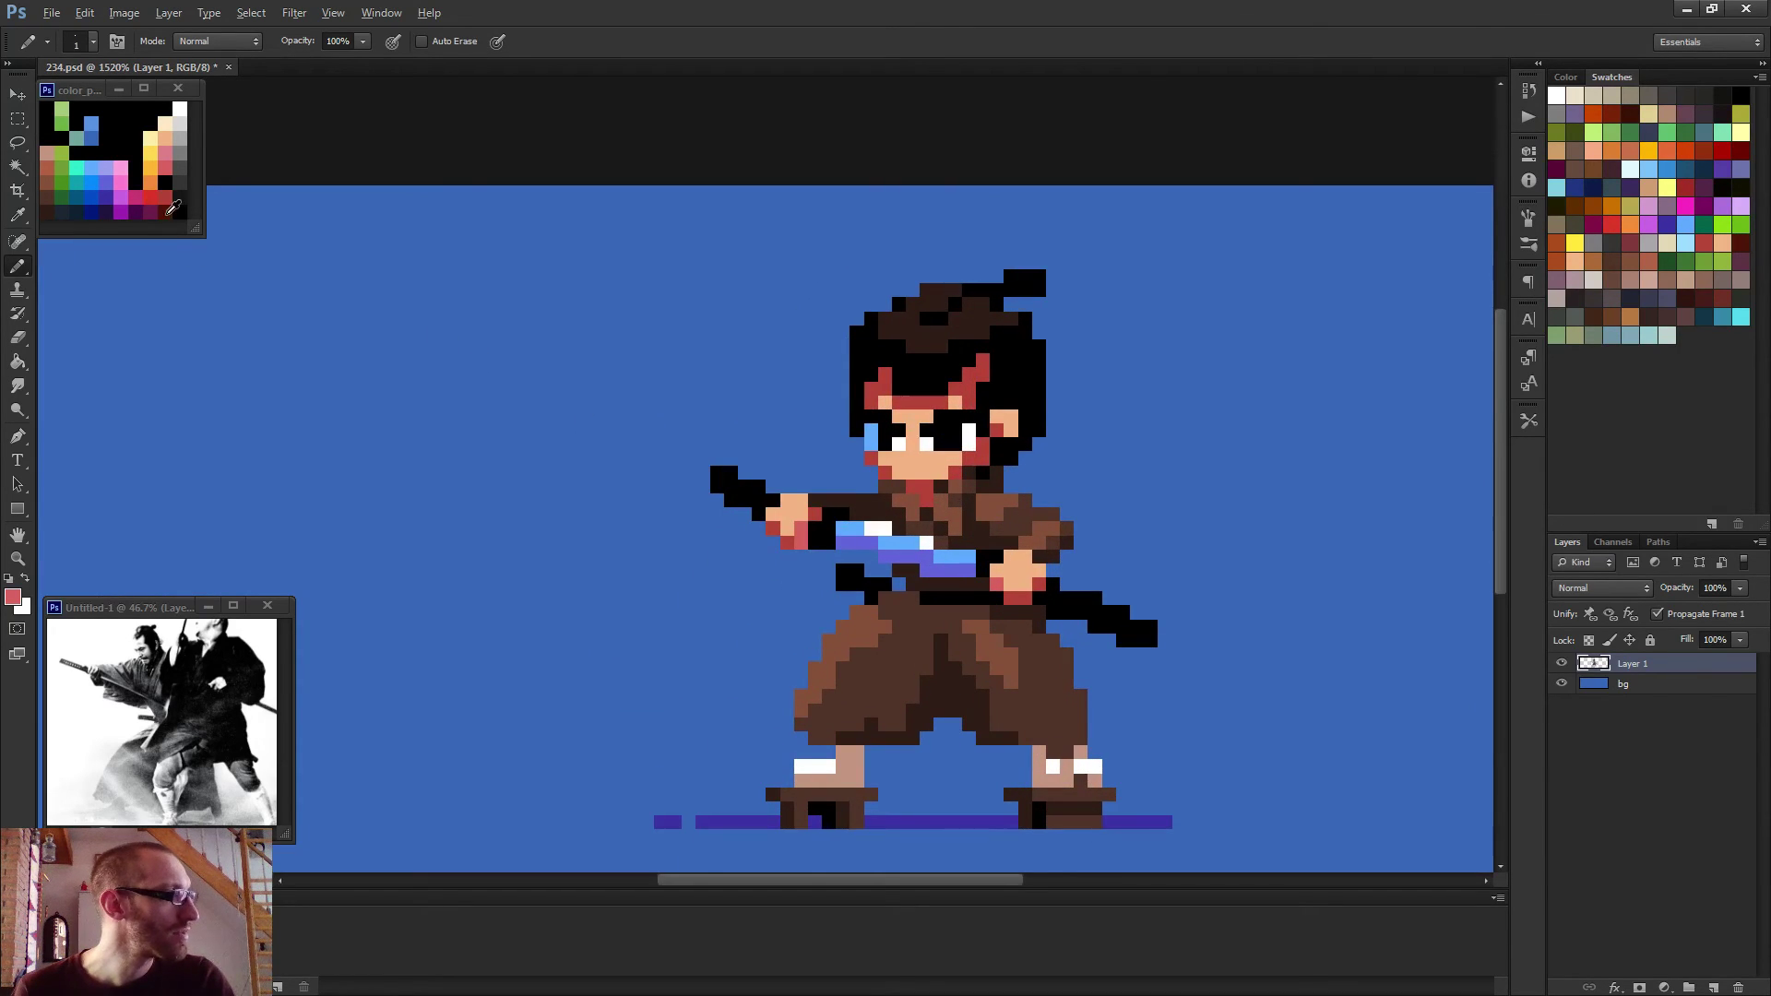
# Paint the belt row dark maroon using a colour from the palette.
pyautogui.keyDown('alt'); pyautogui.click(174, 206); pyautogui.keyUp('alt')
pyautogui.scroll(2, 960, 595)
pyautogui.moveTo(1011, 601); pyautogui.dragTo(914, 600)
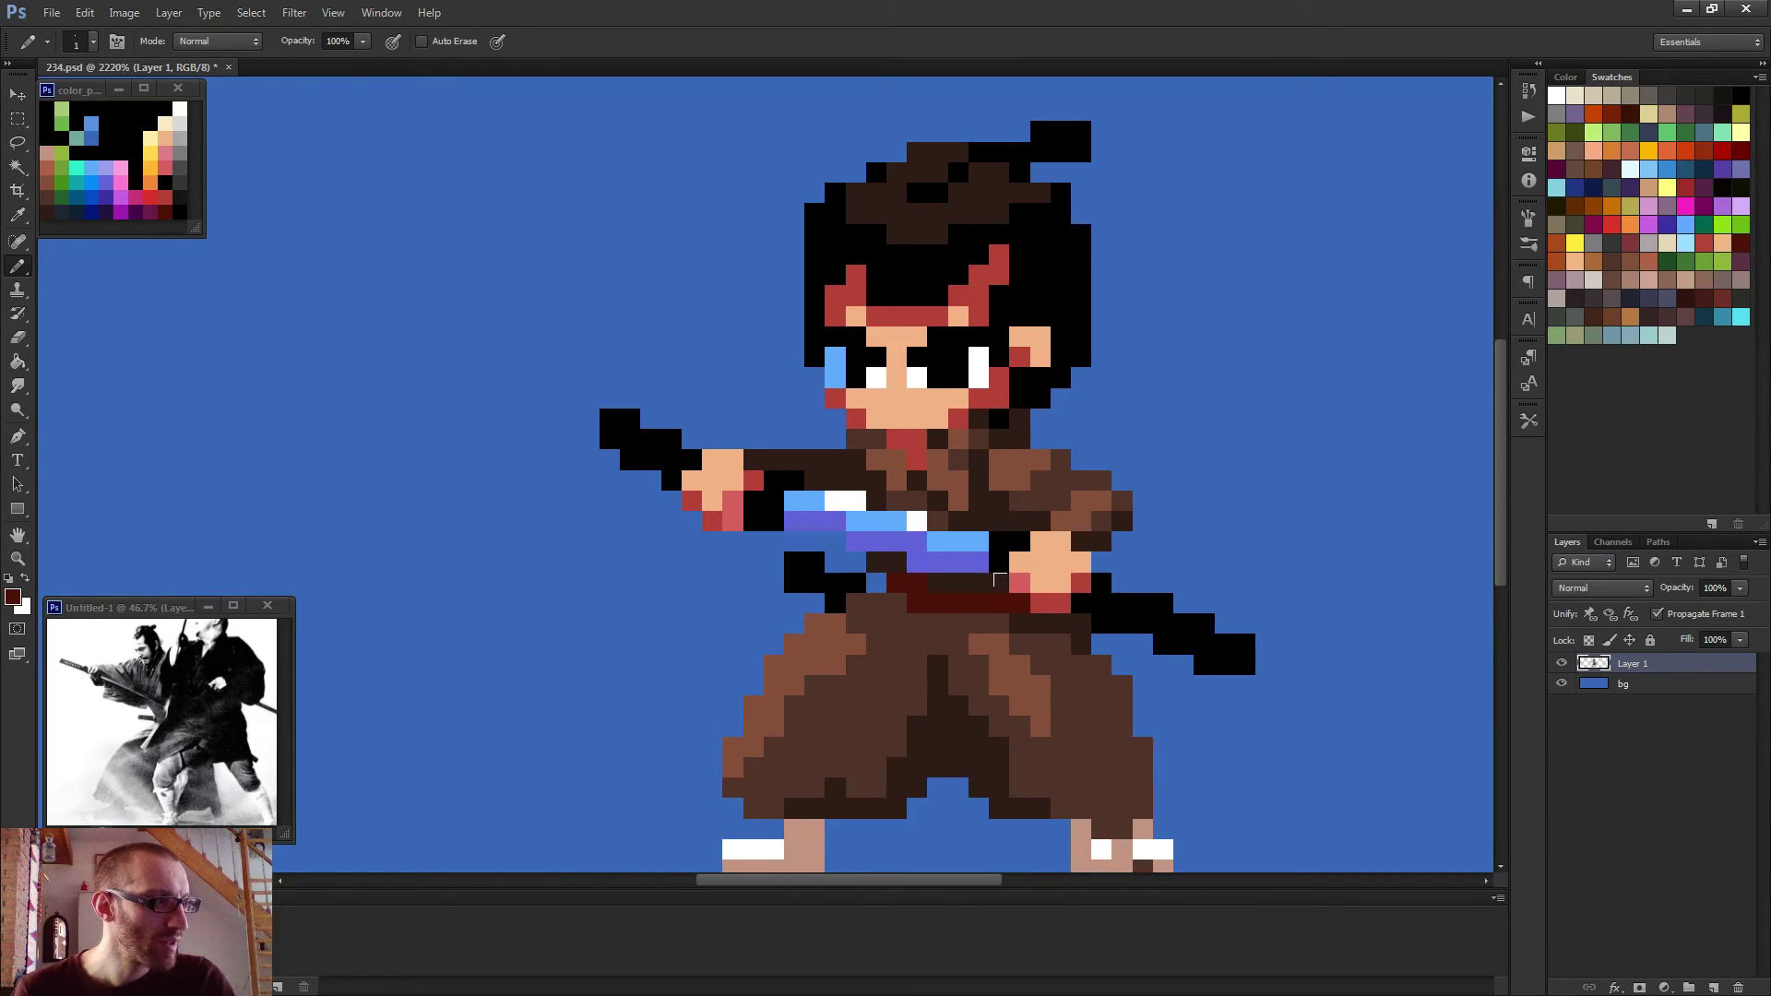
# Sample the dark brown, then the pinkish skin tone from the samurai's foot.
pyautogui.keyDown('alt'); pyautogui.click(906, 565); pyautogui.keyUp('alt')
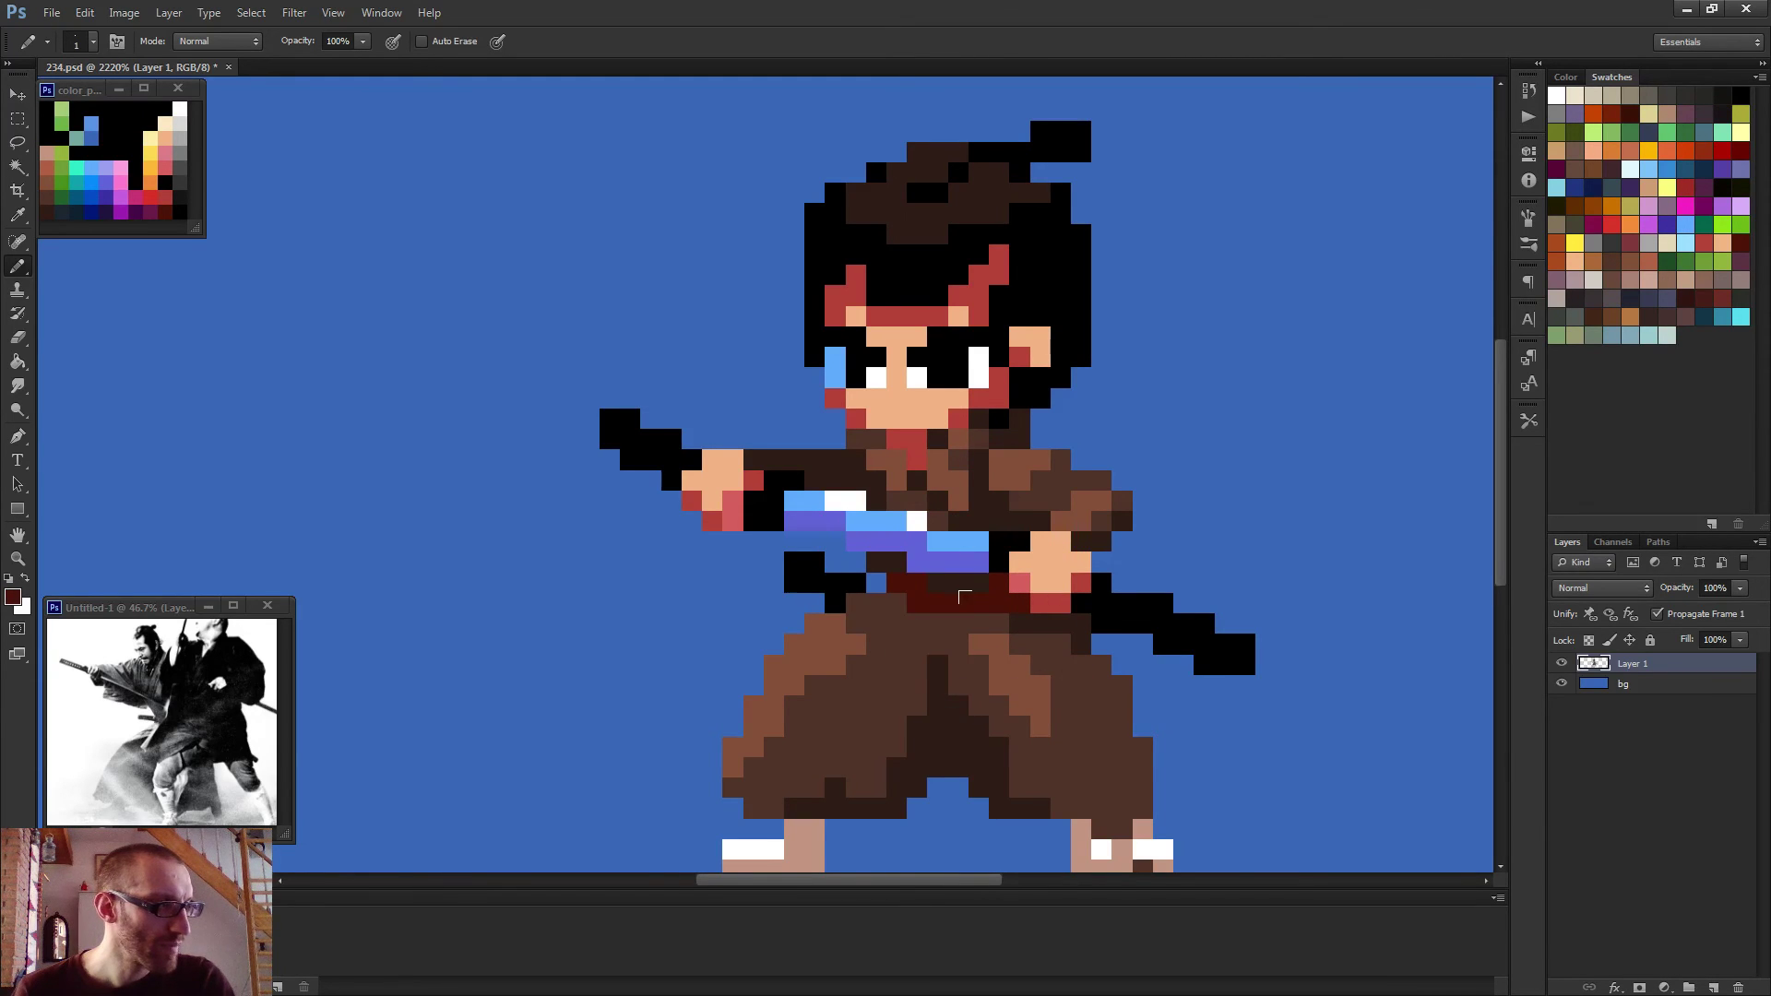
pyautogui.scroll(-5, 964, 595)
pyautogui.scroll(-1, 998, 646)
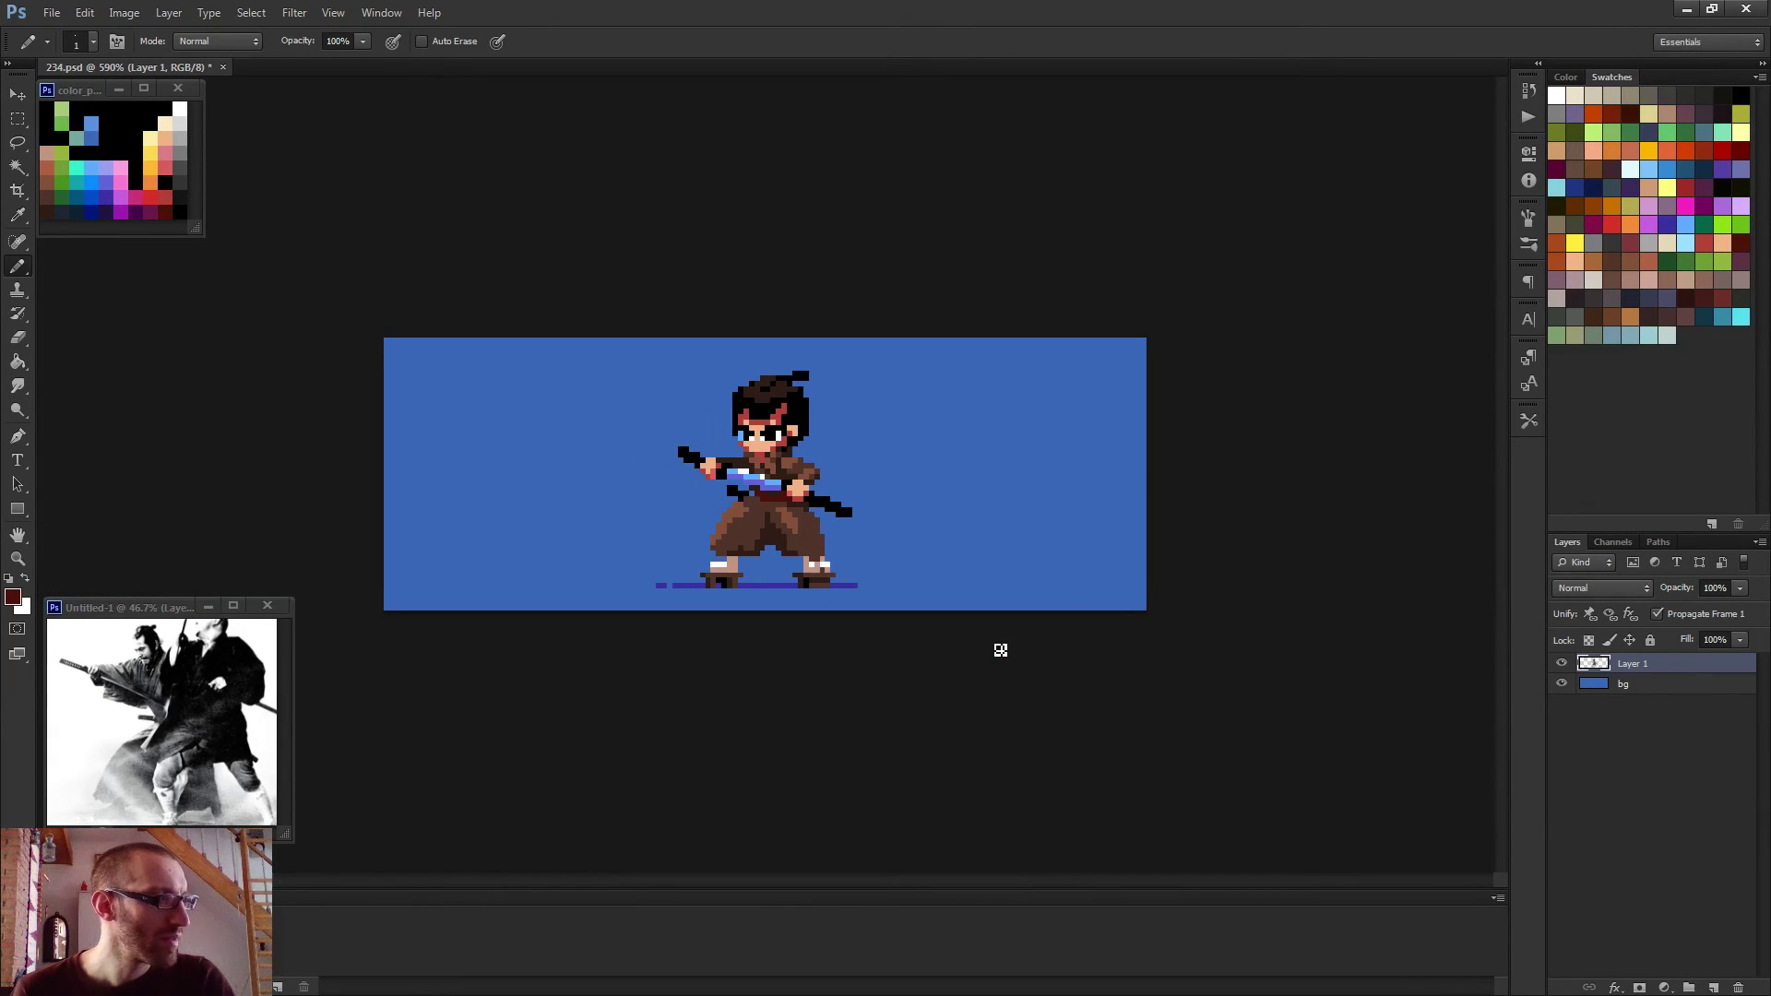
pyautogui.scroll(2, 931, 619)
pyautogui.scroll(-1, 867, 593)
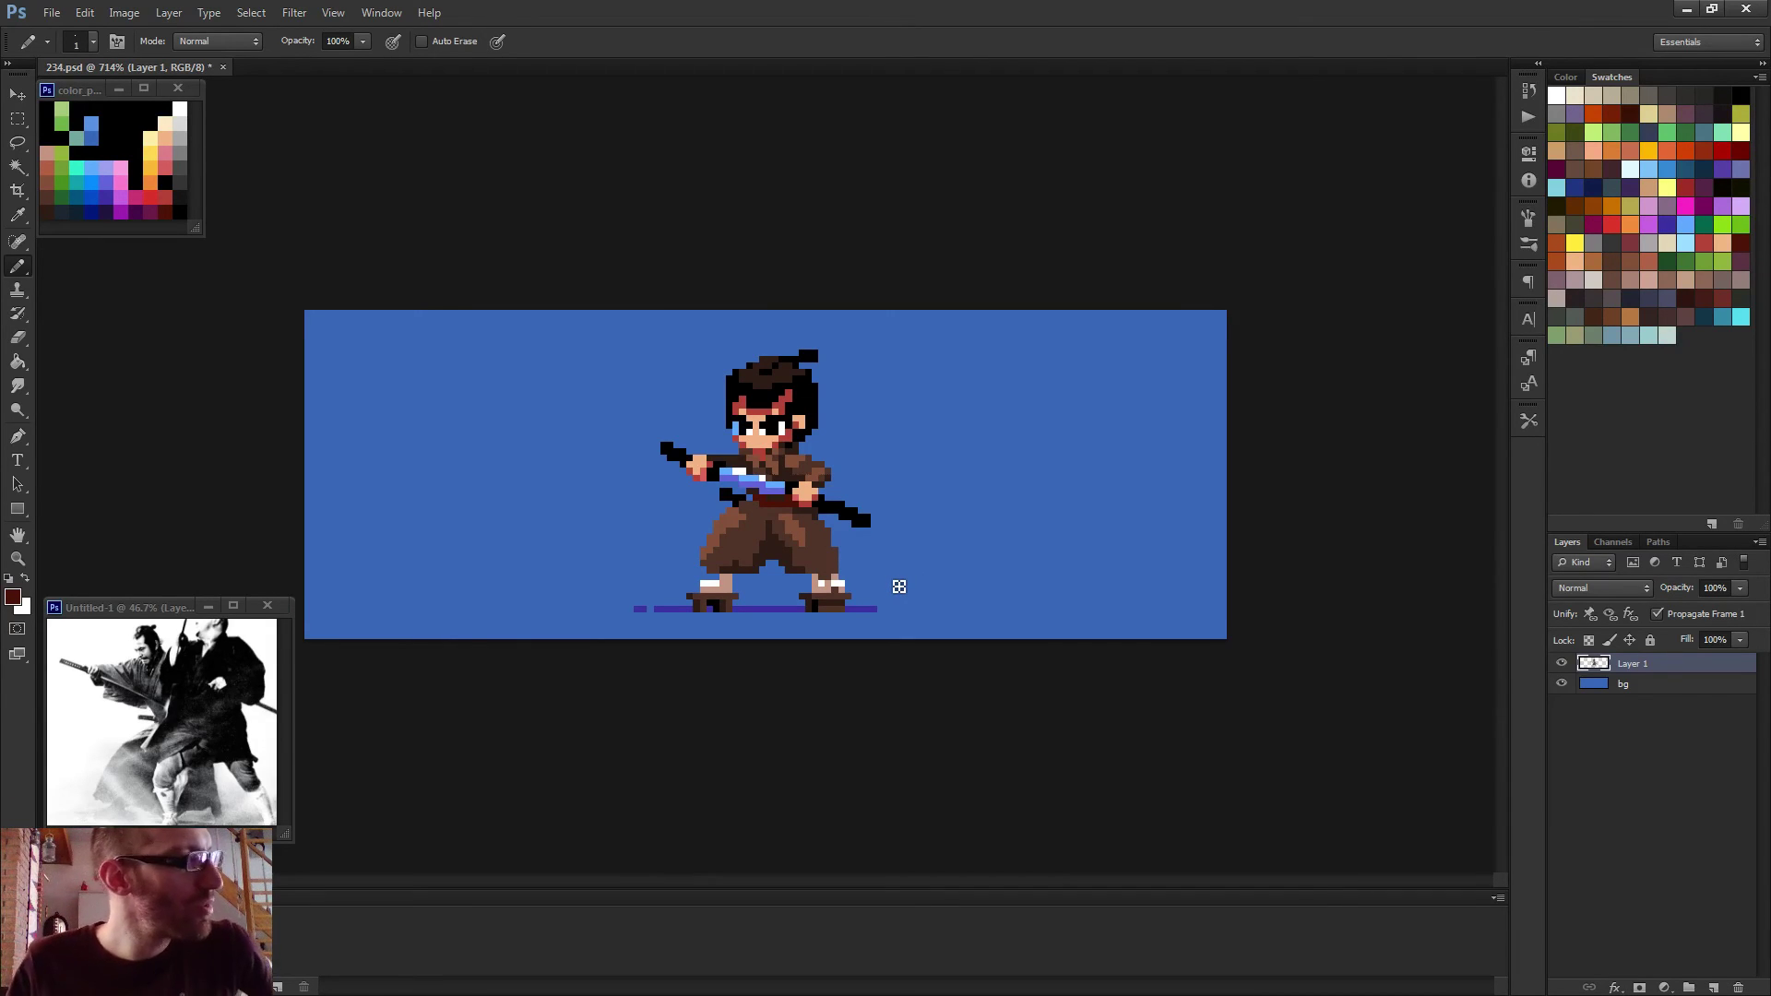
pyautogui.scroll(1, 817, 567)
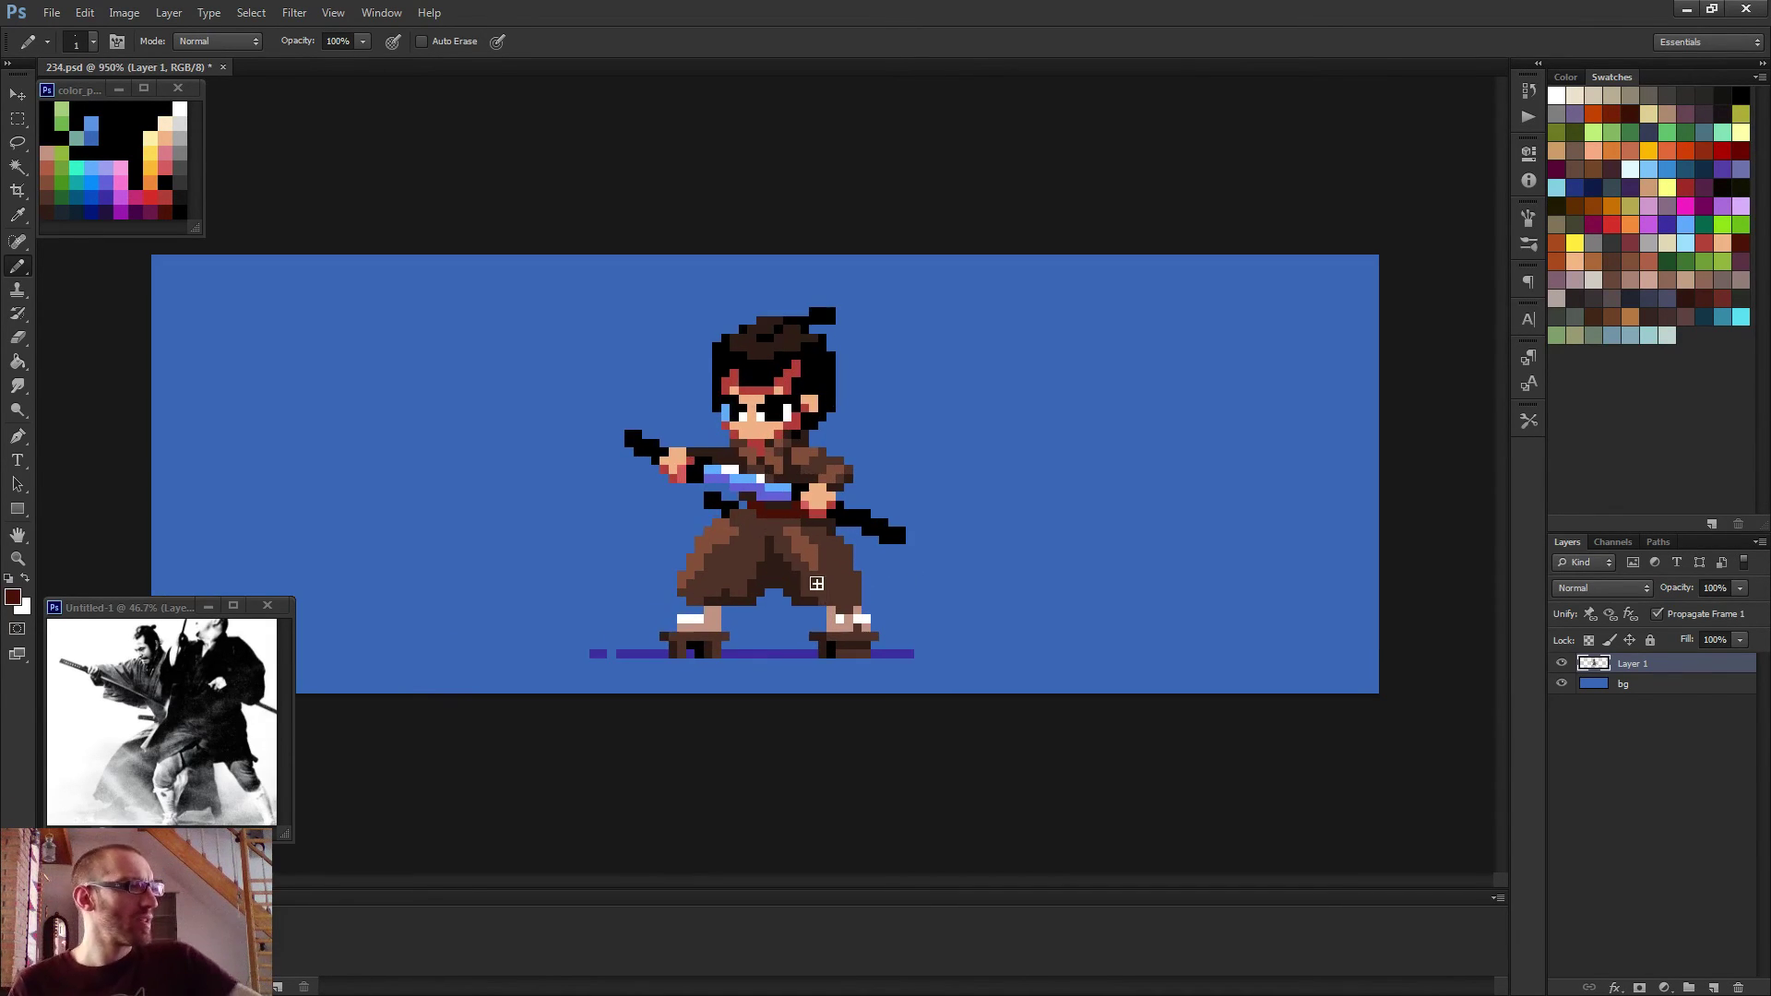
pyautogui.scroll(2, 817, 546)
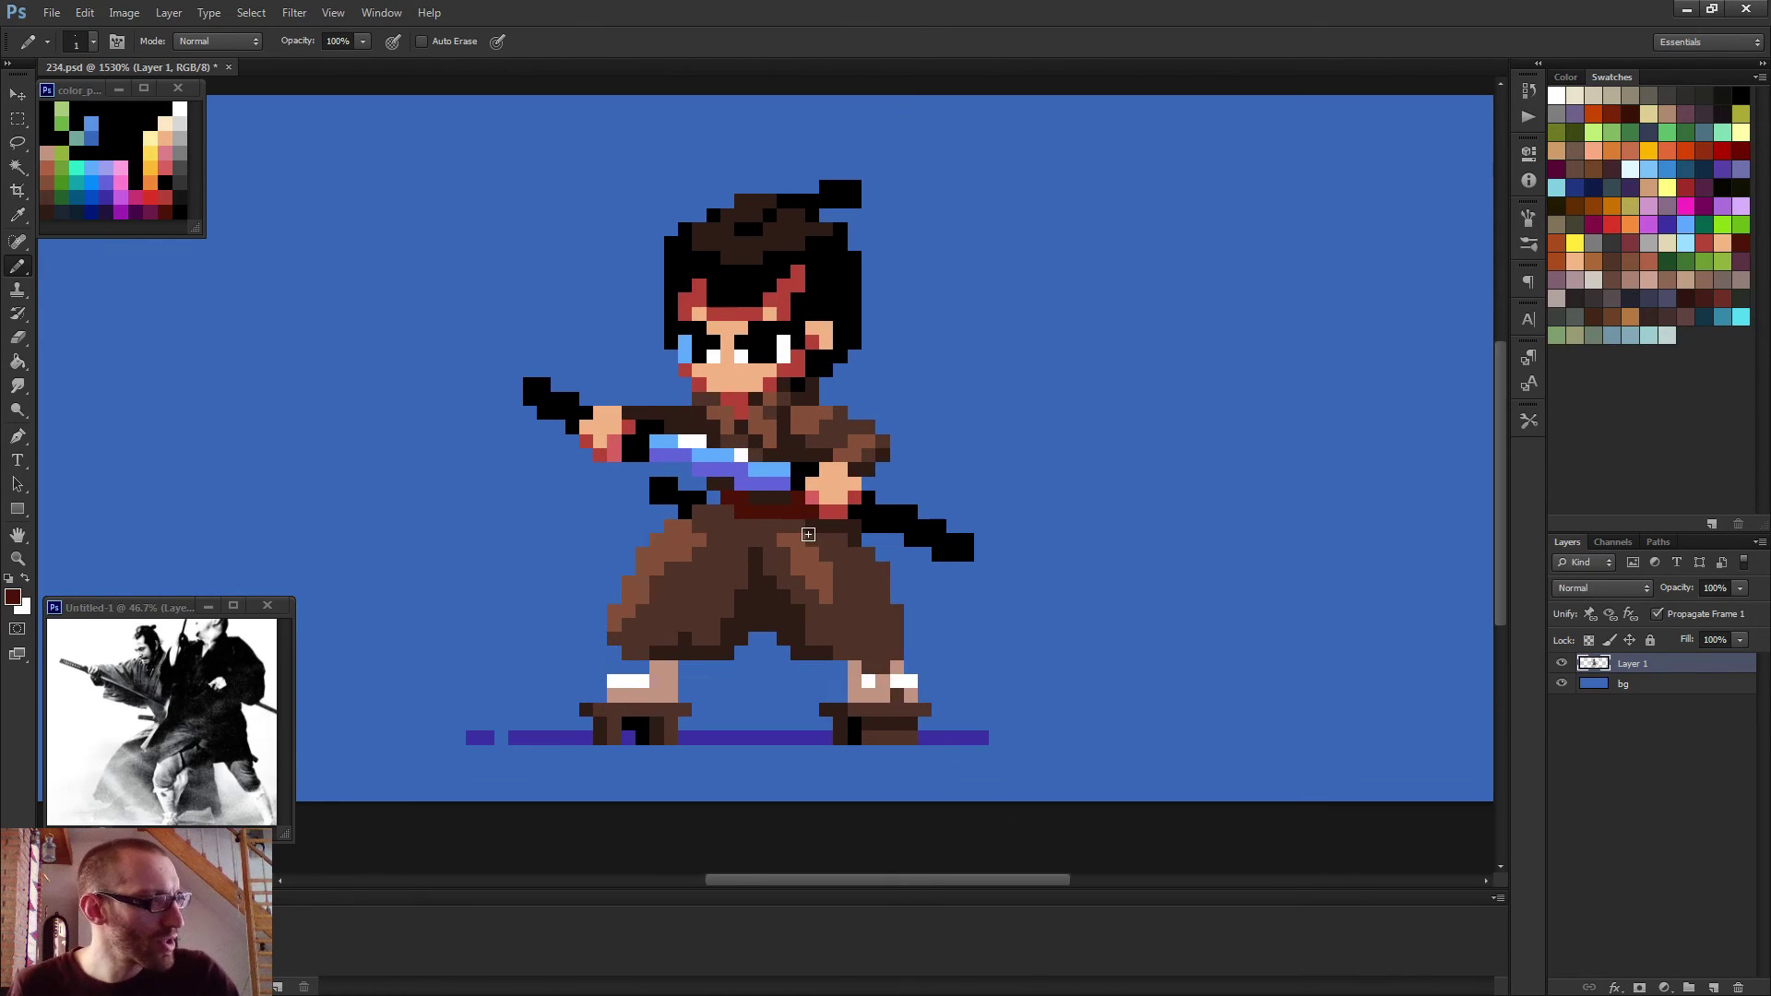
pyautogui.keyDown('alt'); pyautogui.click(632, 692); pyautogui.keyUp('alt')
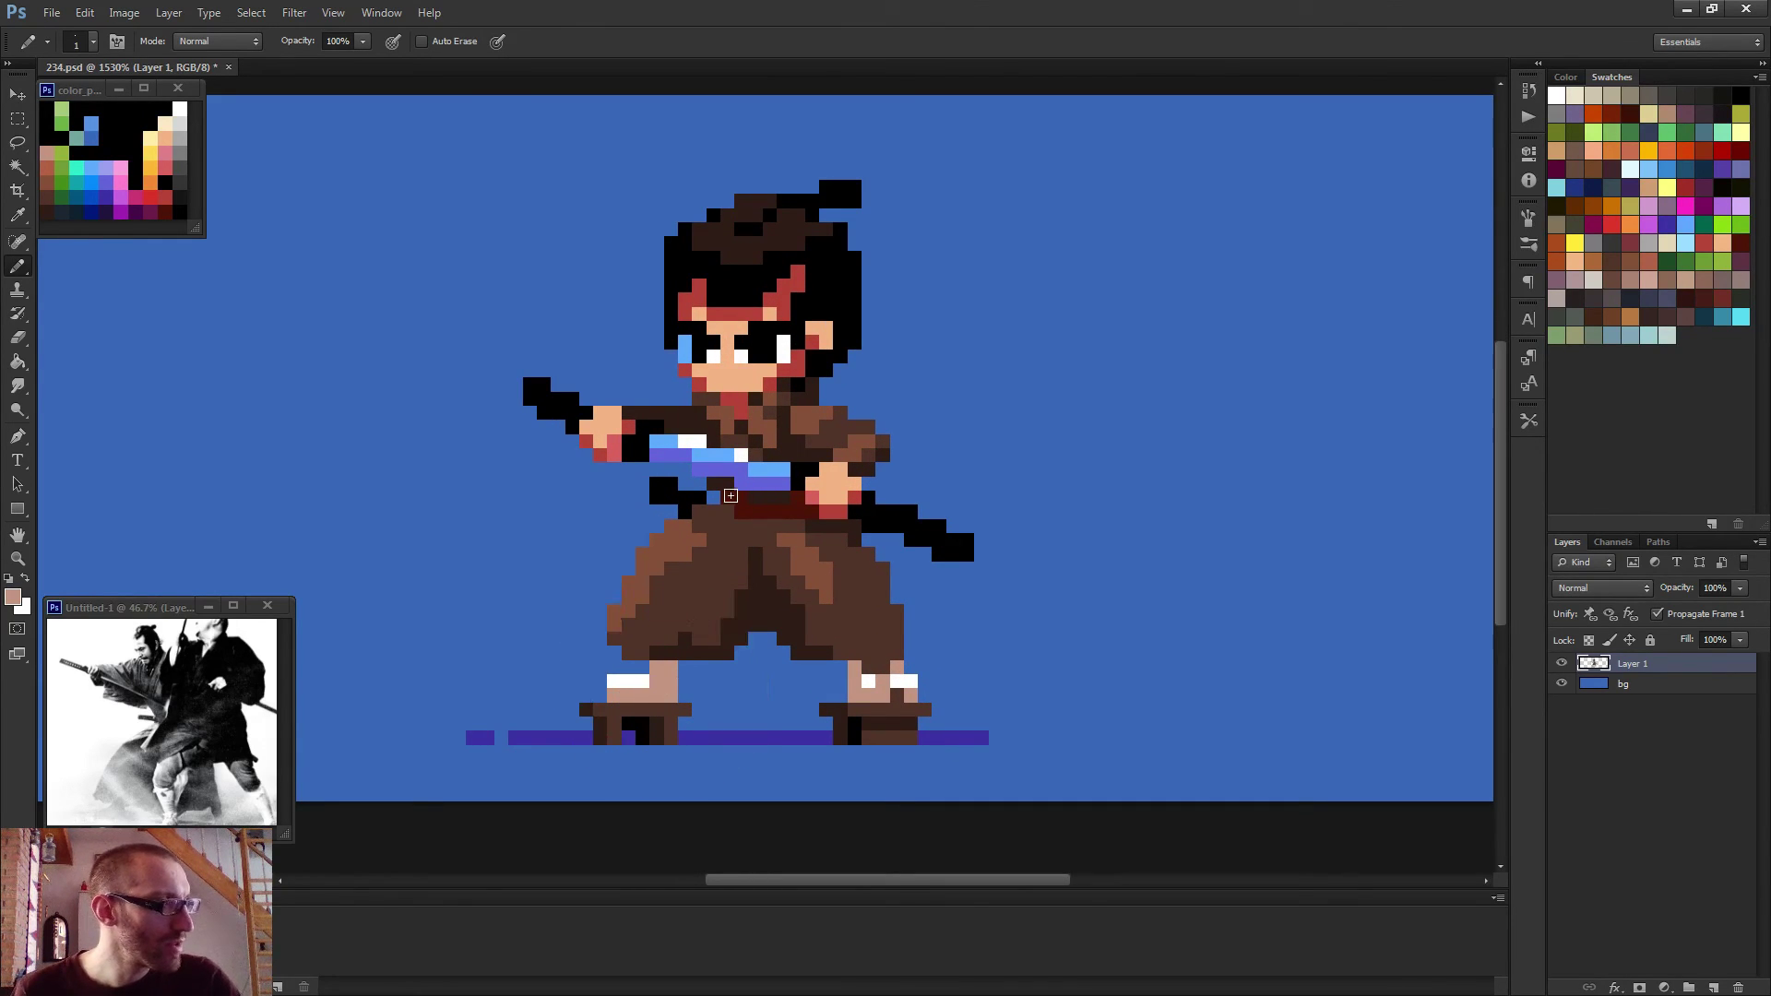
# Bucket-fill the sash with the pinkish skin tone.
pyautogui.press('g')
pyautogui.click(760, 513)
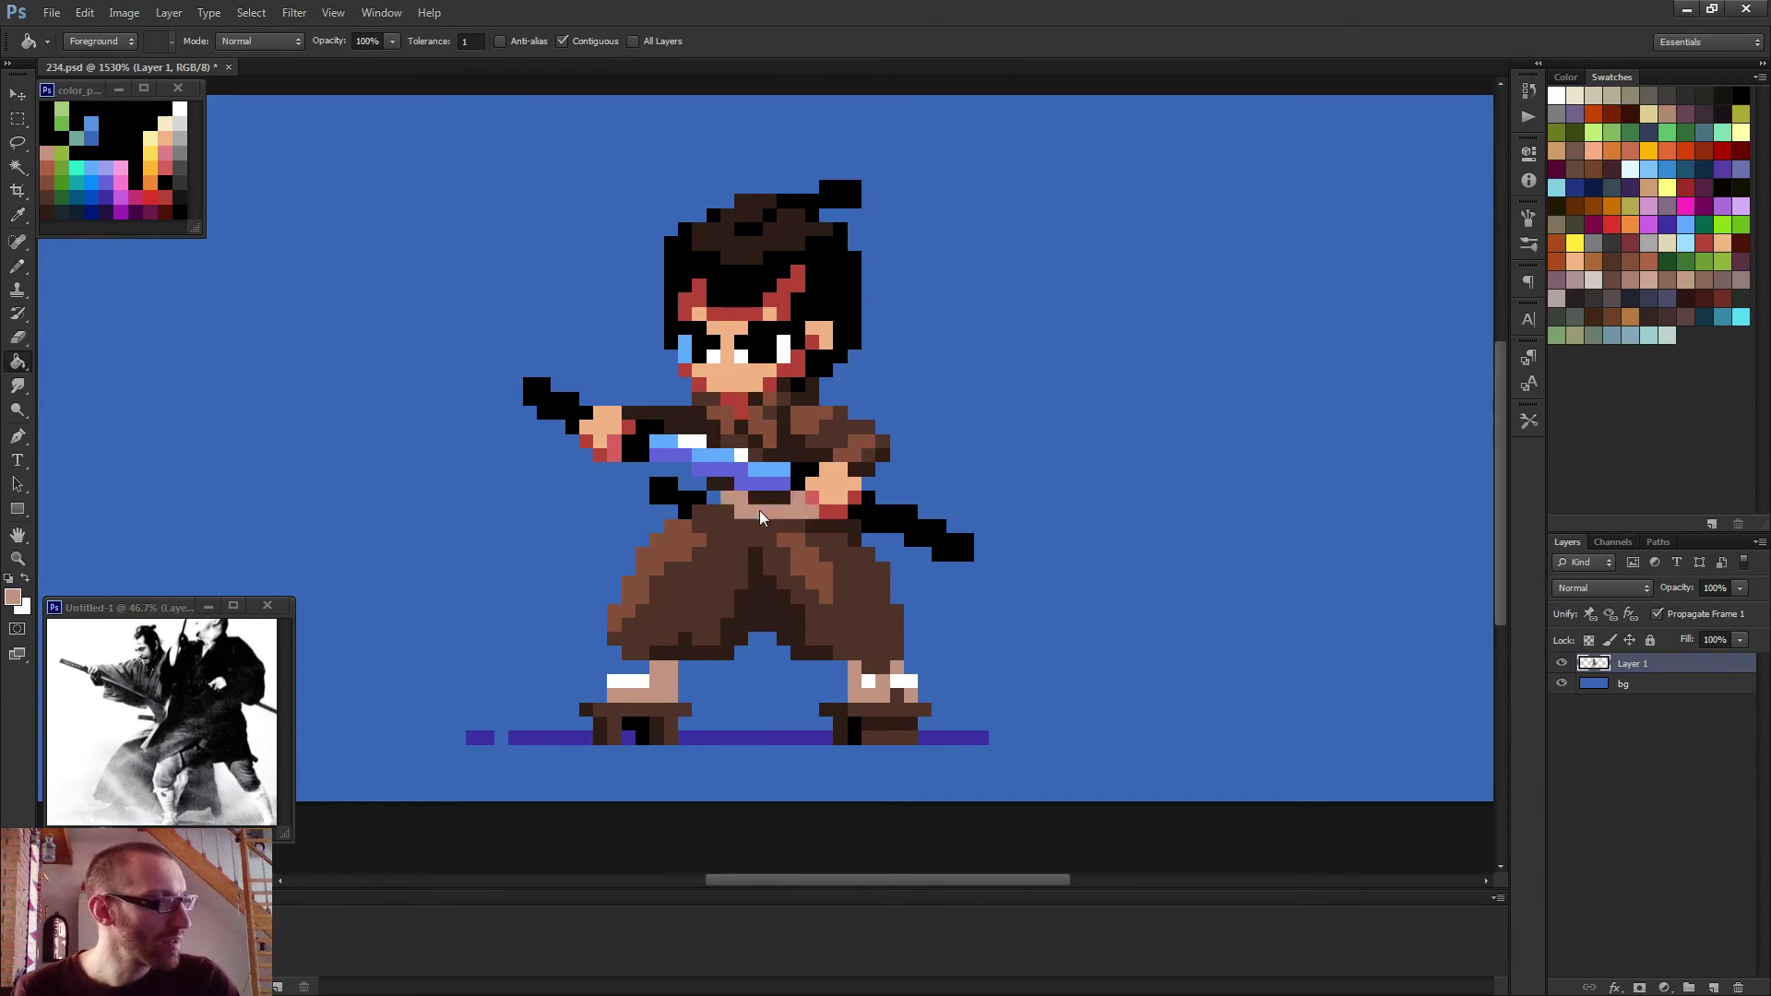
pyautogui.scroll(-4, 759, 512)
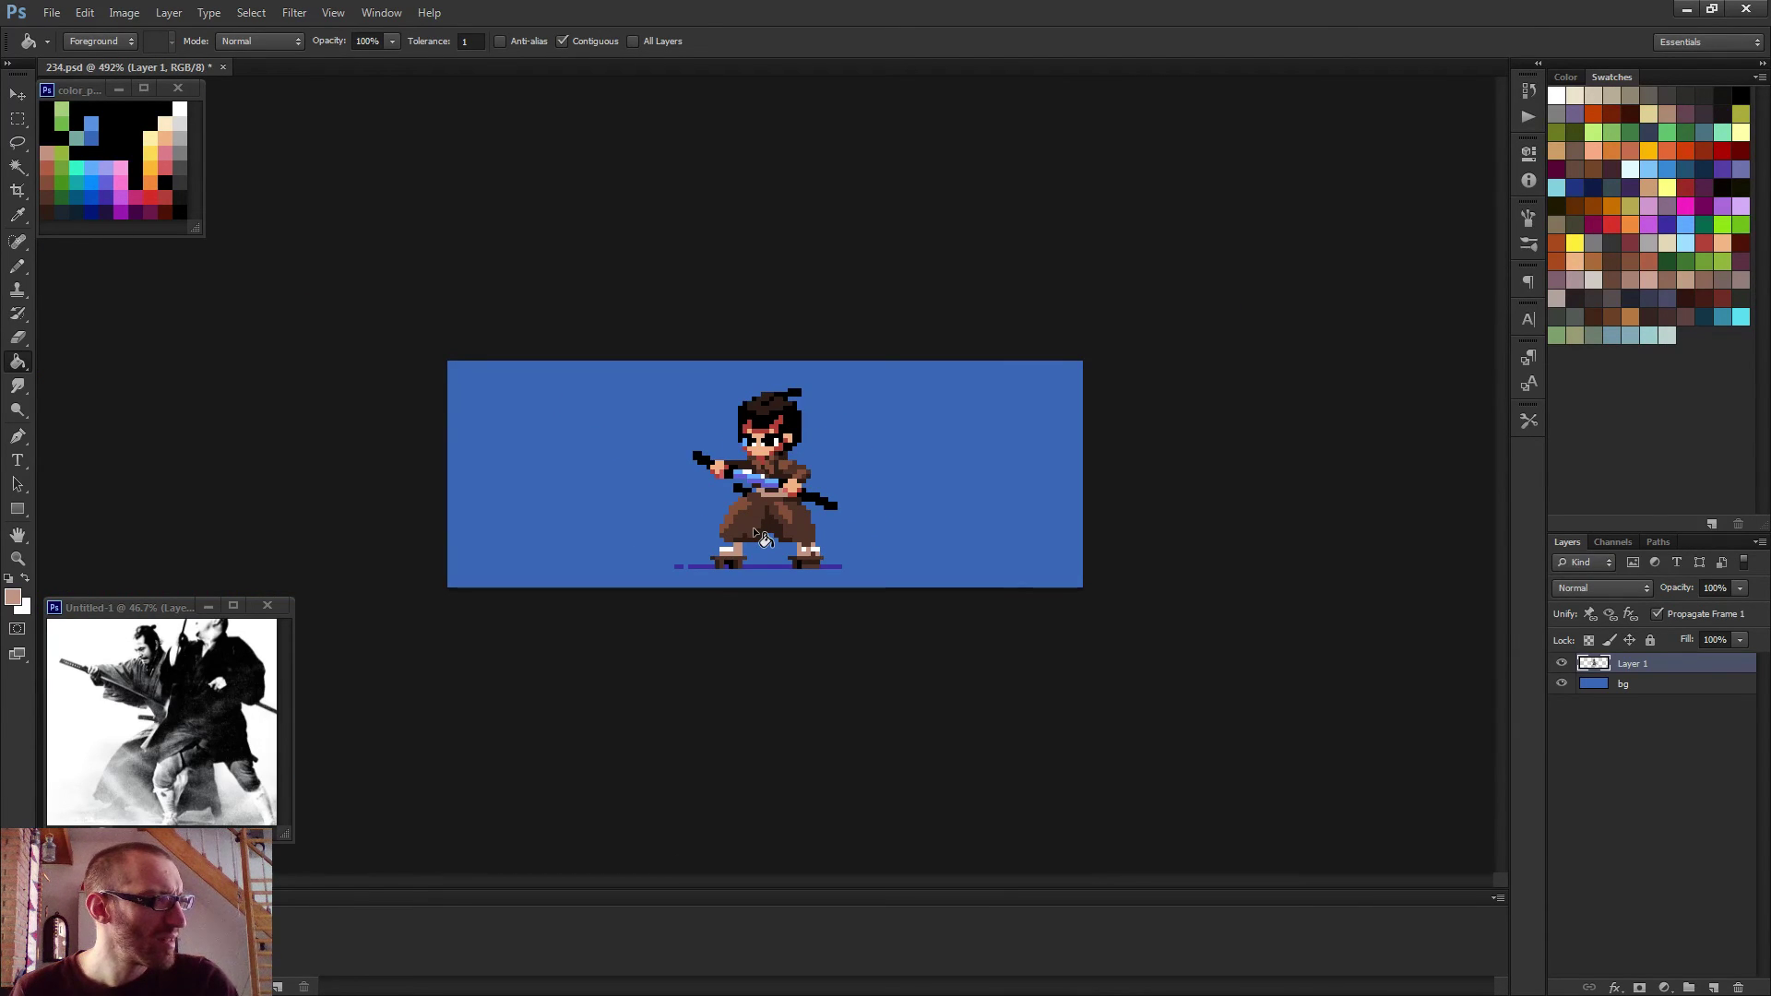
pyautogui.scroll(4, 754, 528)
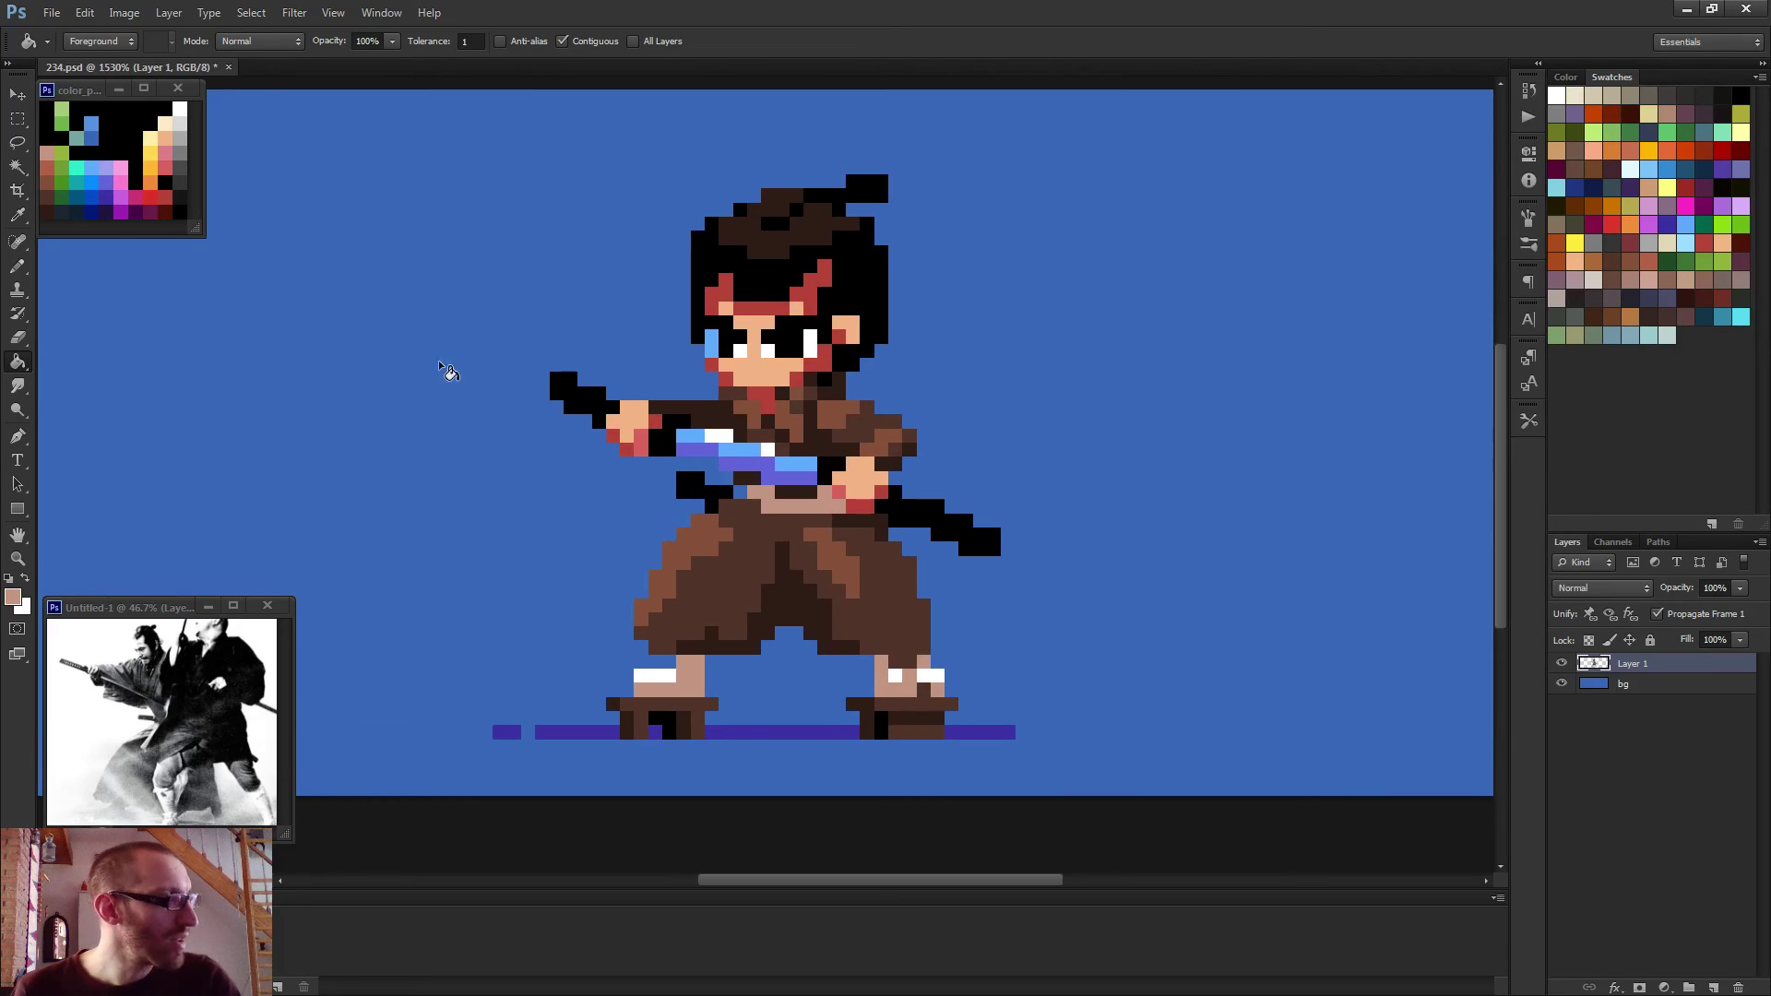
# Pick a darker red from the palette and undo to restore the dark red sash.
pyautogui.keyDown('alt'); pyautogui.click(134, 209); pyautogui.keyUp('alt')
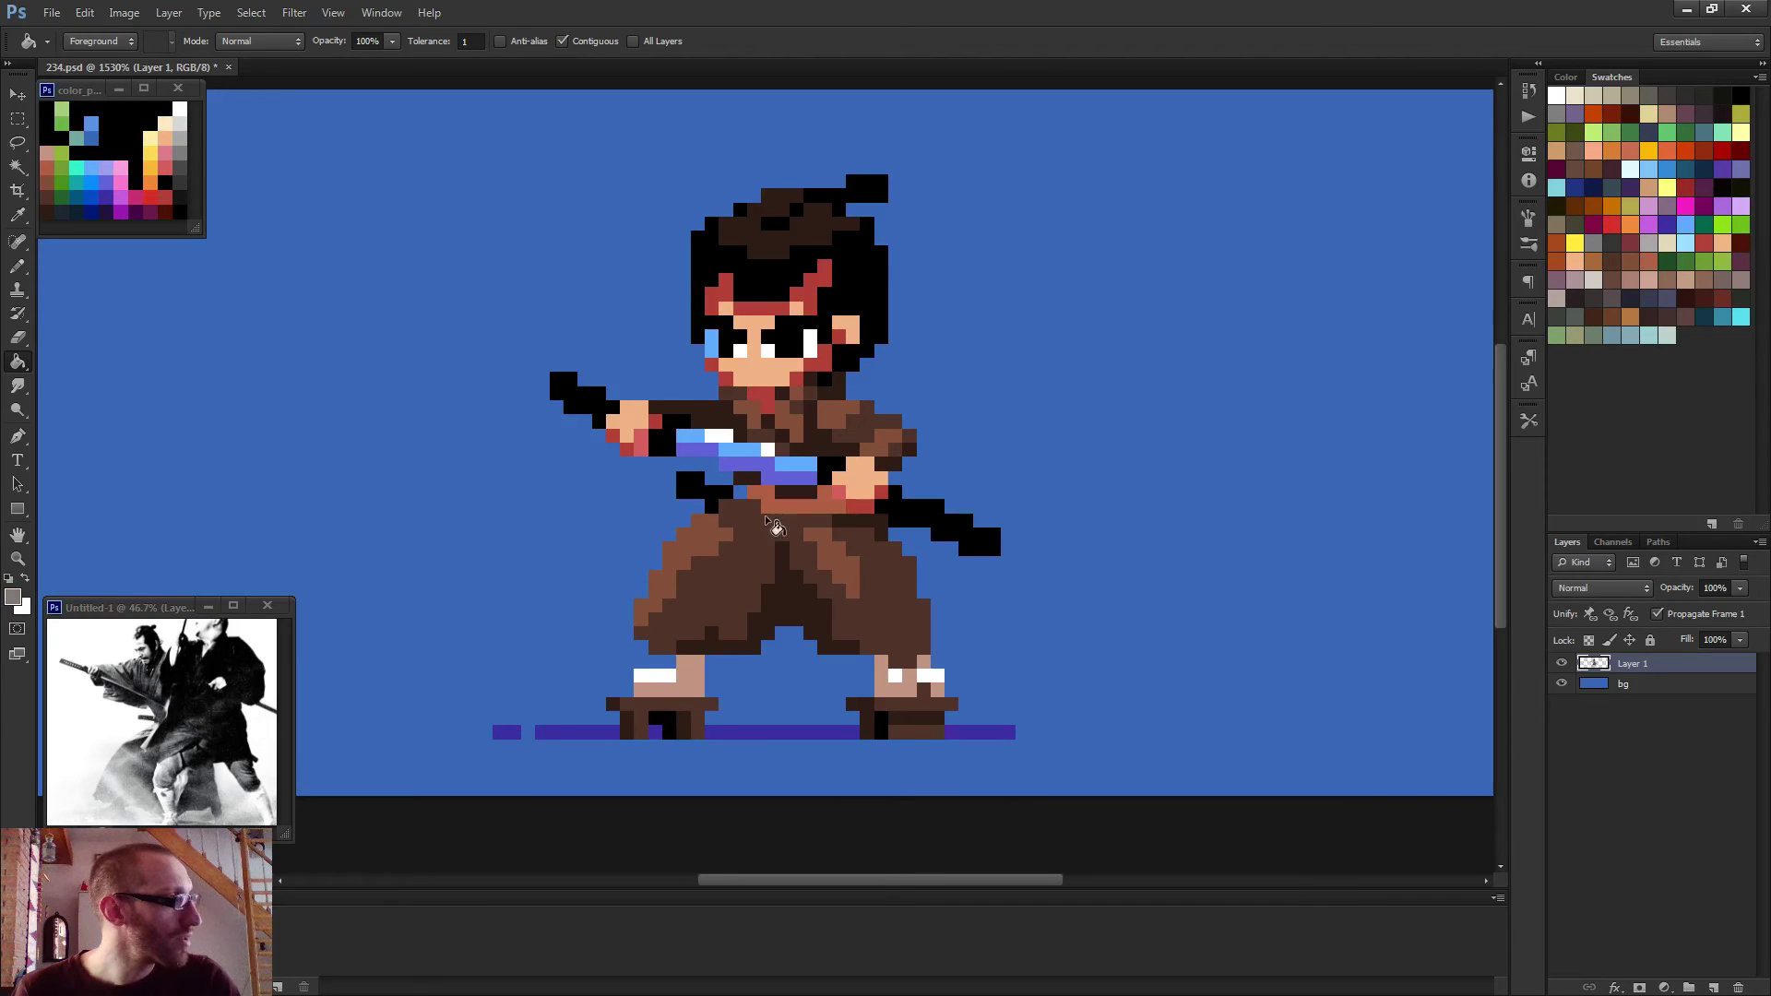
pyautogui.scroll(-4, 803, 510)
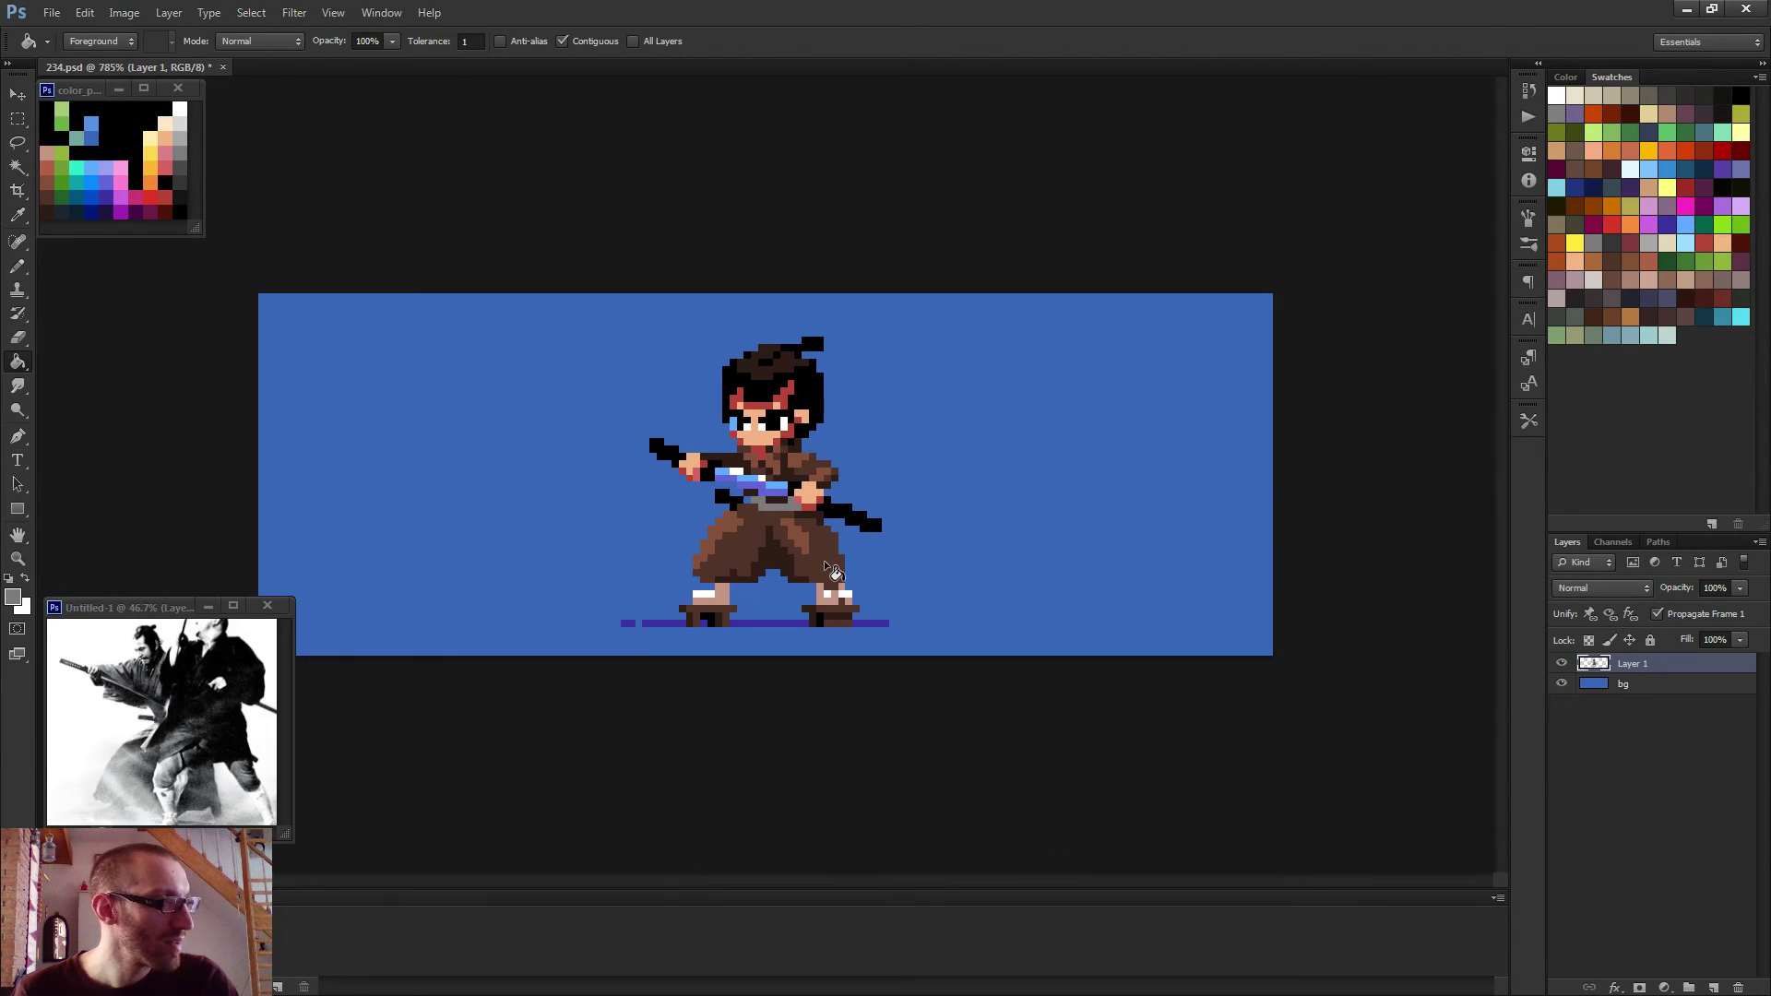
pyautogui.scroll(1, 834, 577)
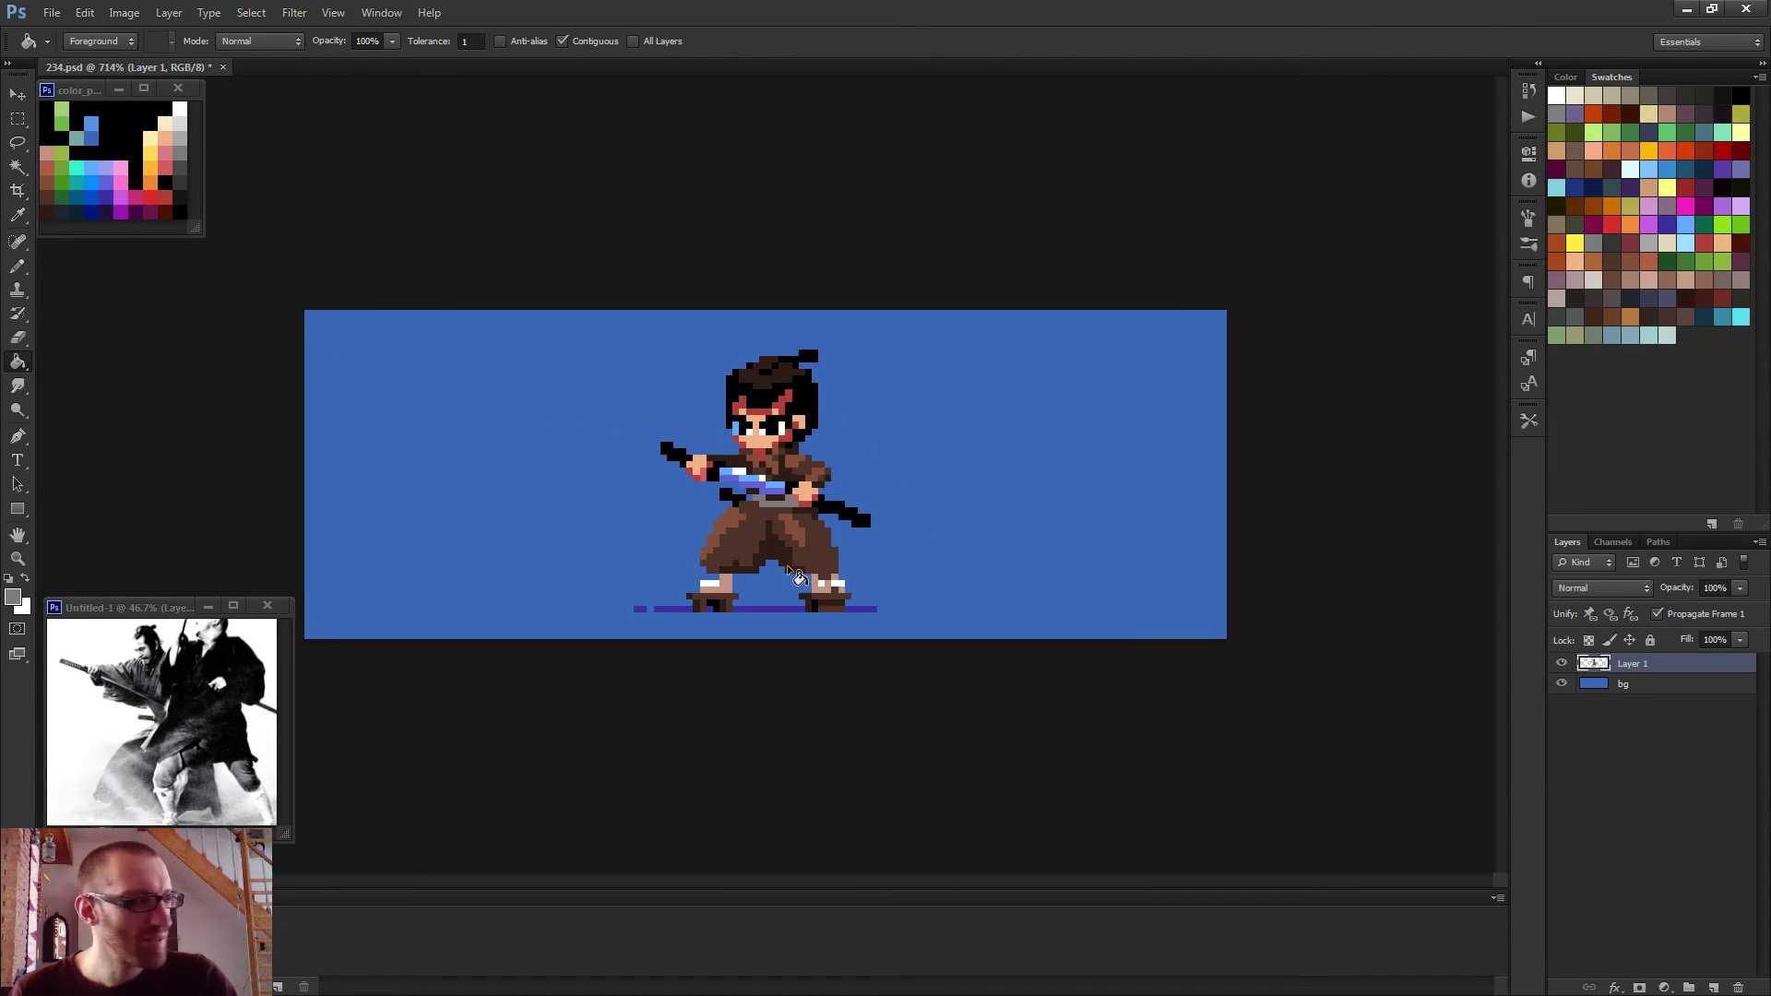
pyautogui.hotkey('ctrl', 'z')
pyautogui.hotkey('ctrl', 'z')
pyautogui.scroll(-2, 801, 554)
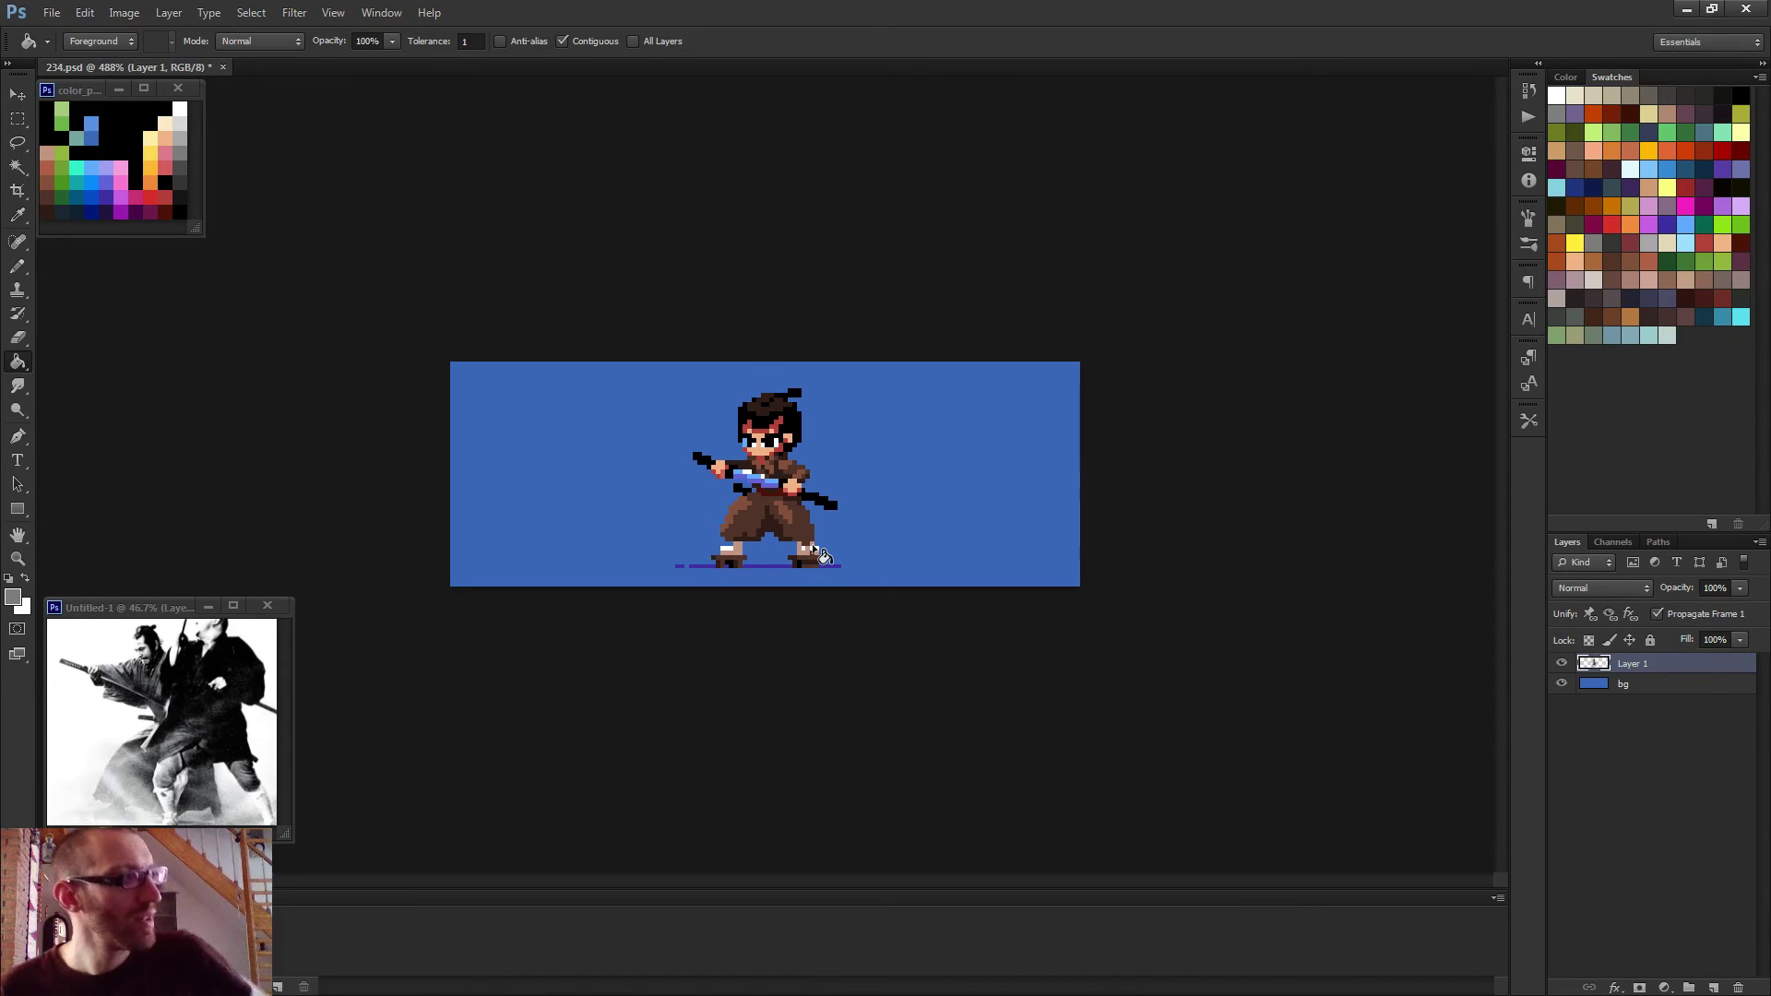
pyautogui.scroll(2, 812, 548)
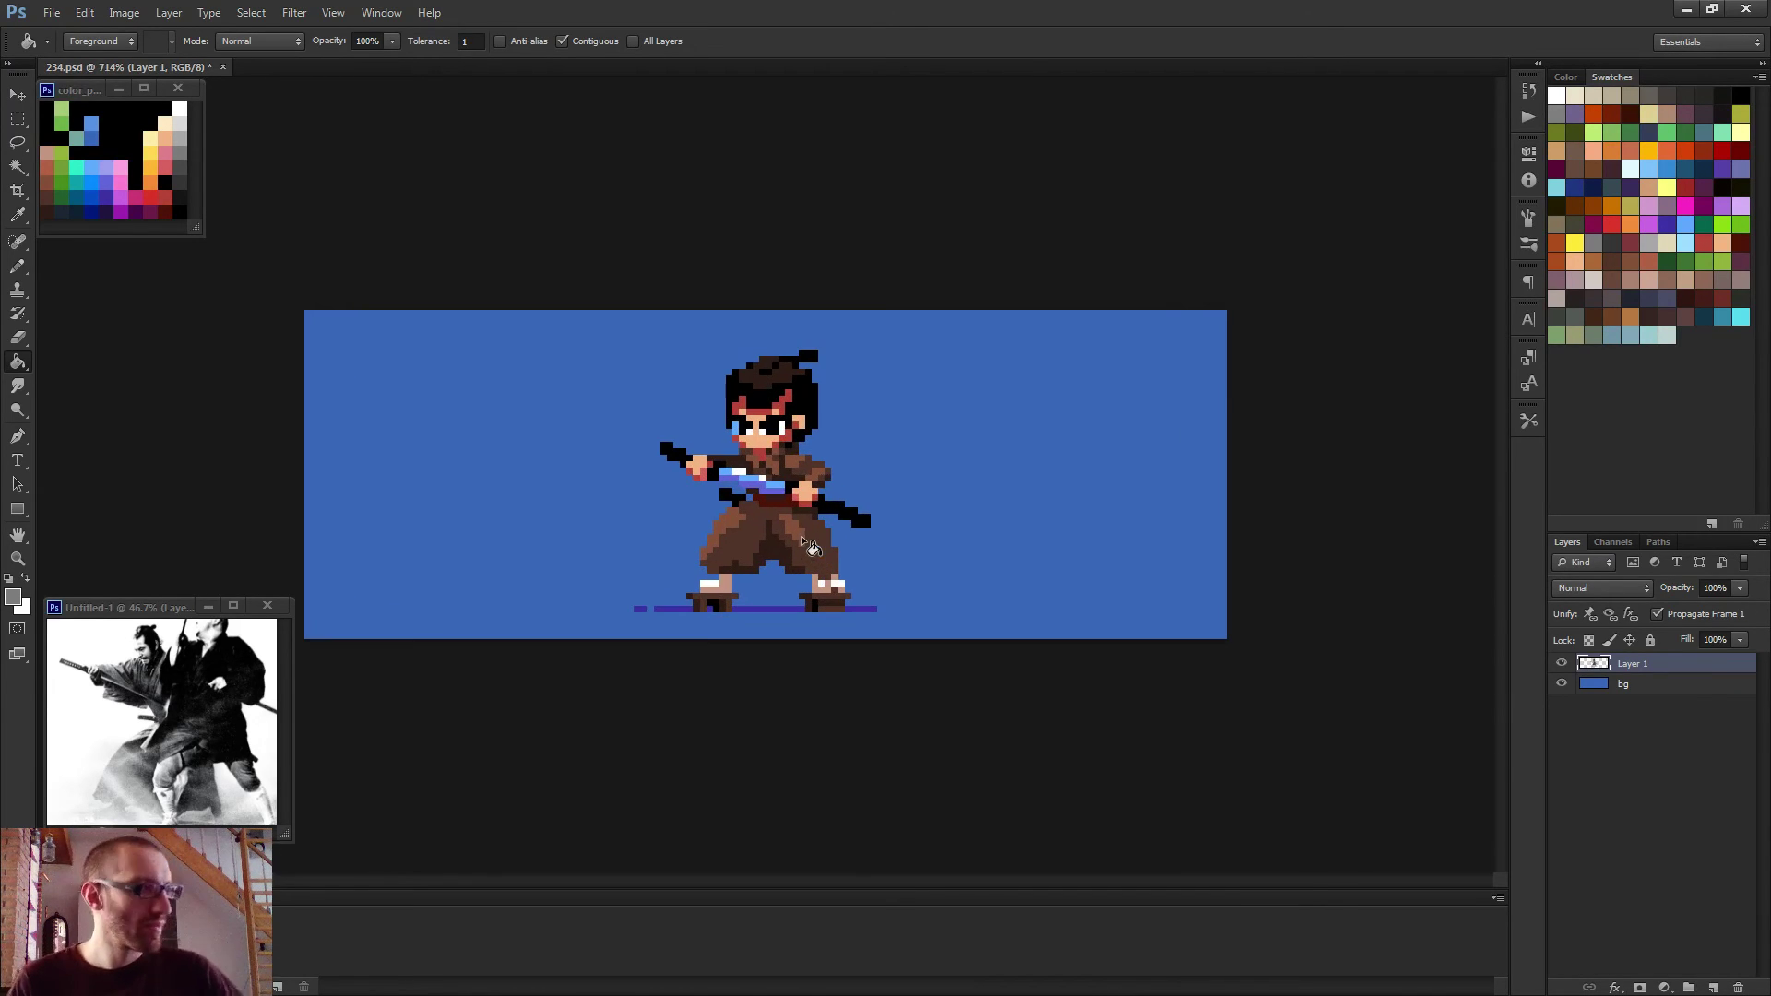
# Try a dark purple from the palette as the sash fill.
pyautogui.press('b')
pyautogui.scroll(4, 810, 519)
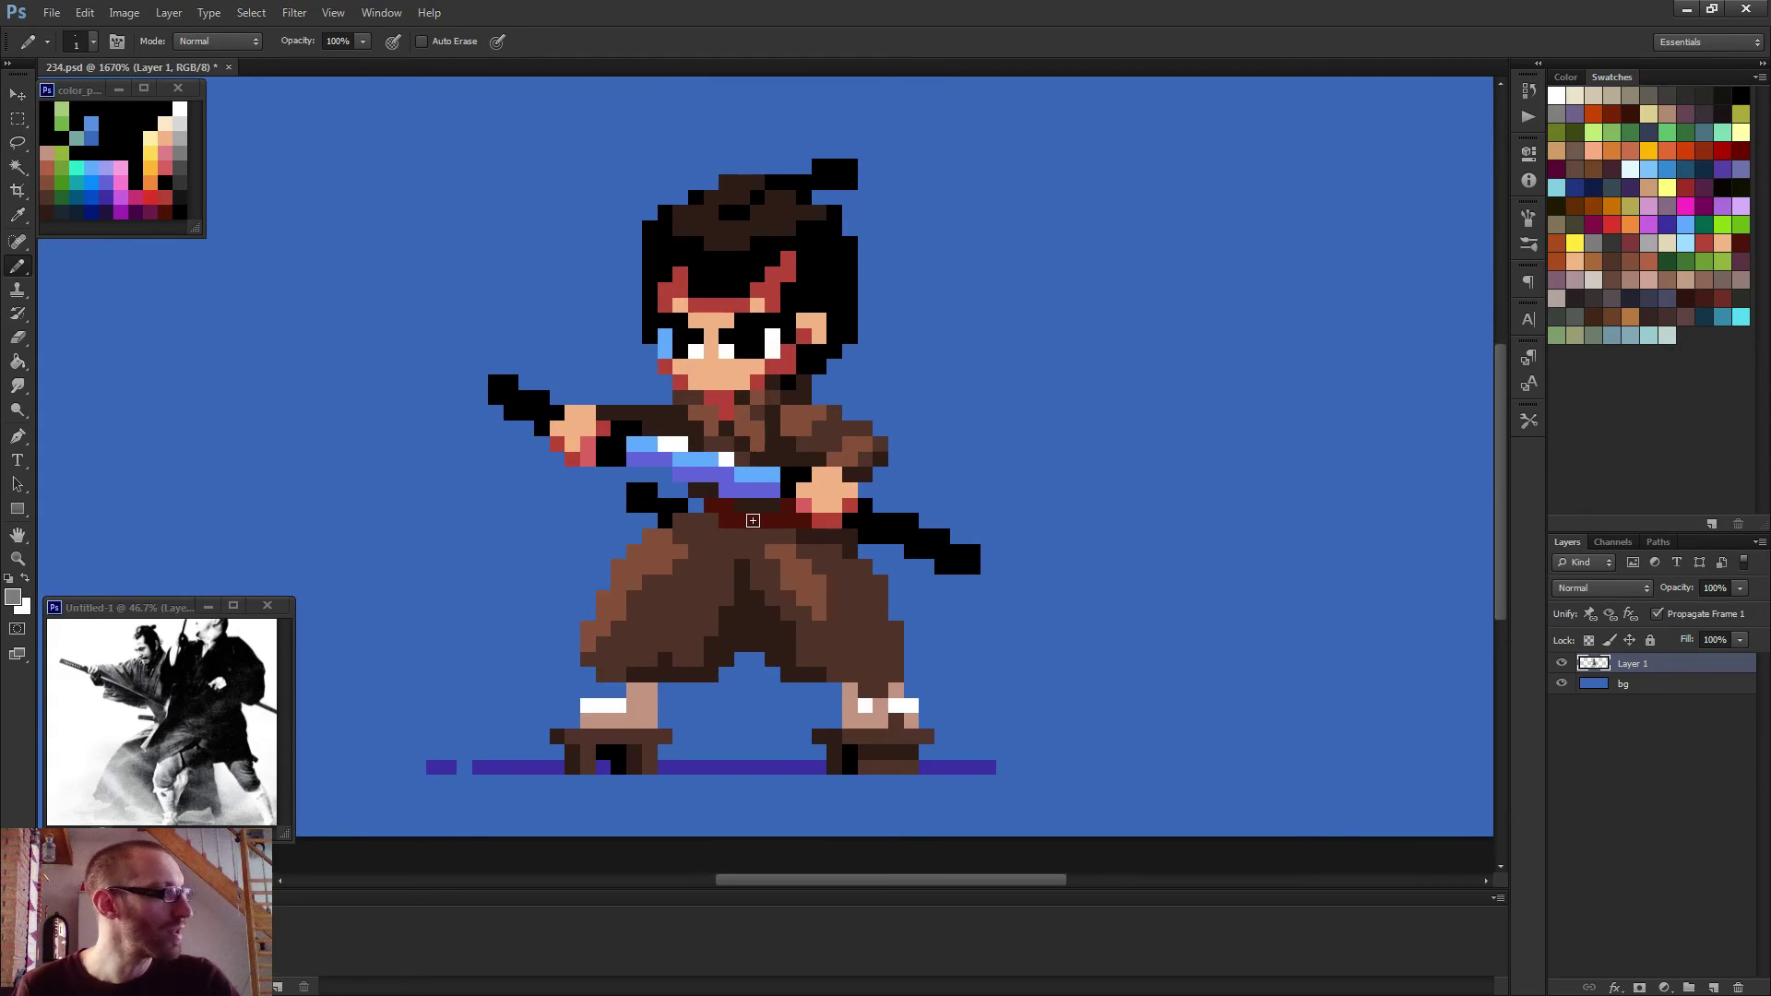
pyautogui.keyDown('alt'); pyautogui.click(137, 208); pyautogui.keyUp('alt')
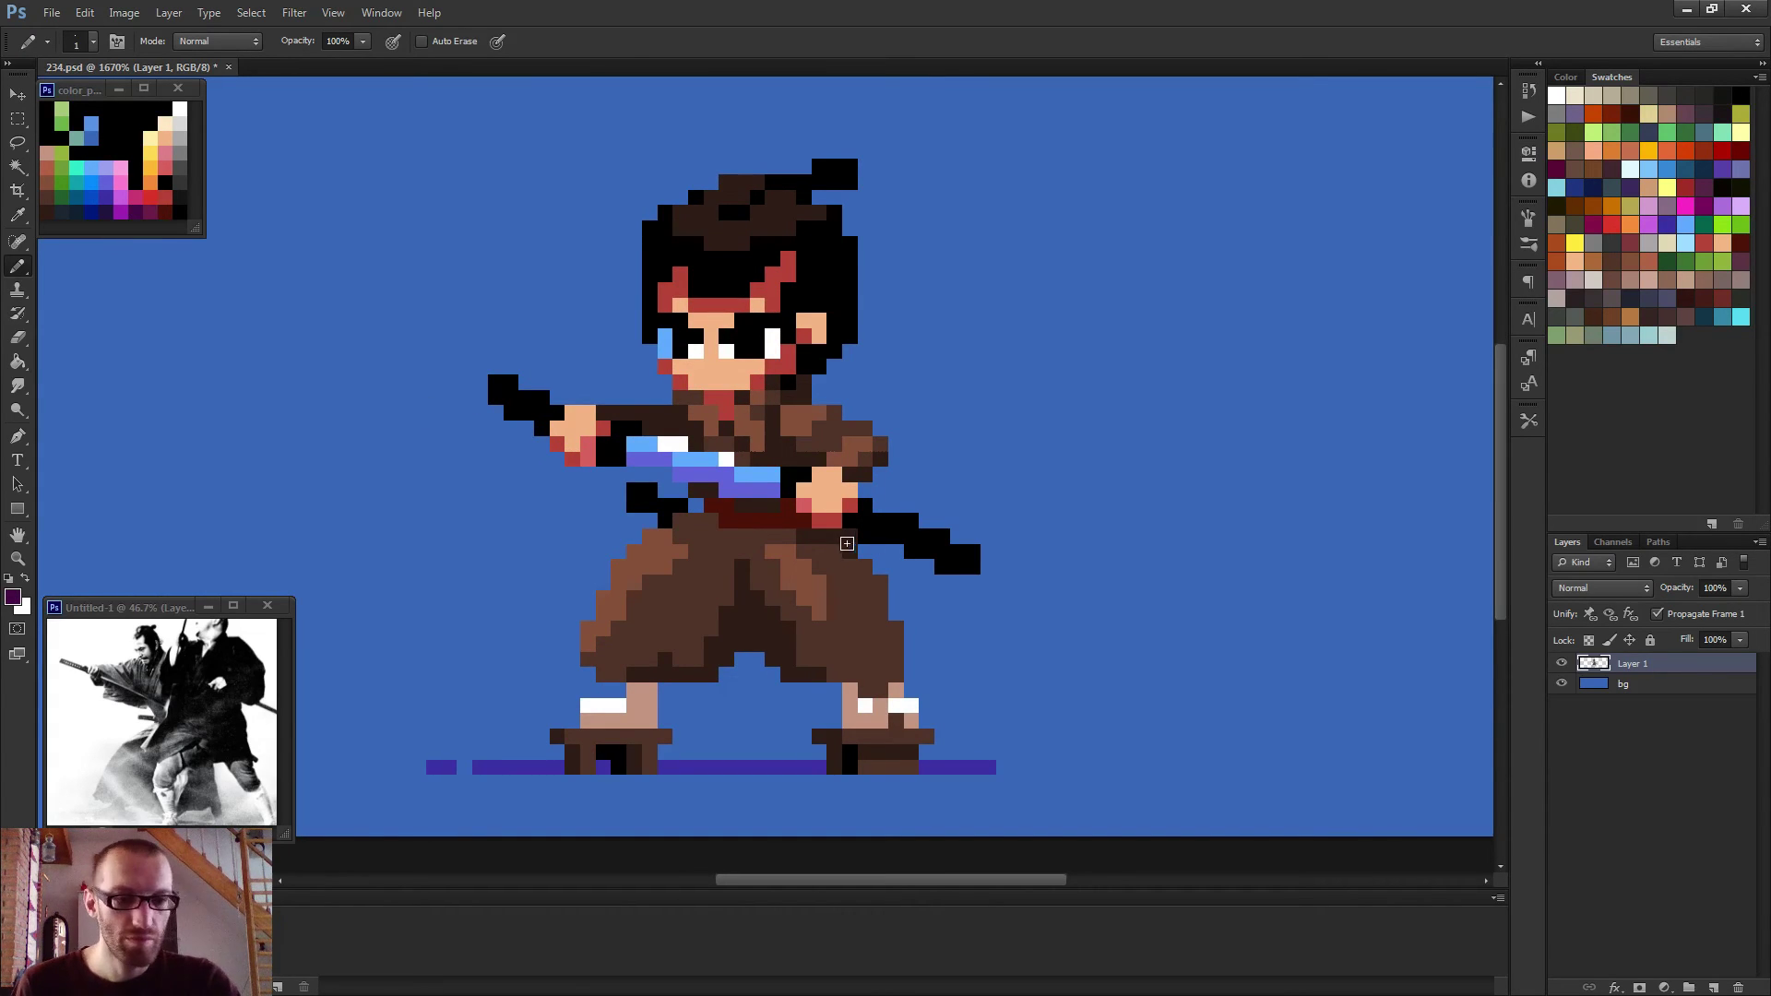
pyautogui.press('g')
pyautogui.click(779, 522)
pyautogui.scroll(-4, 813, 566)
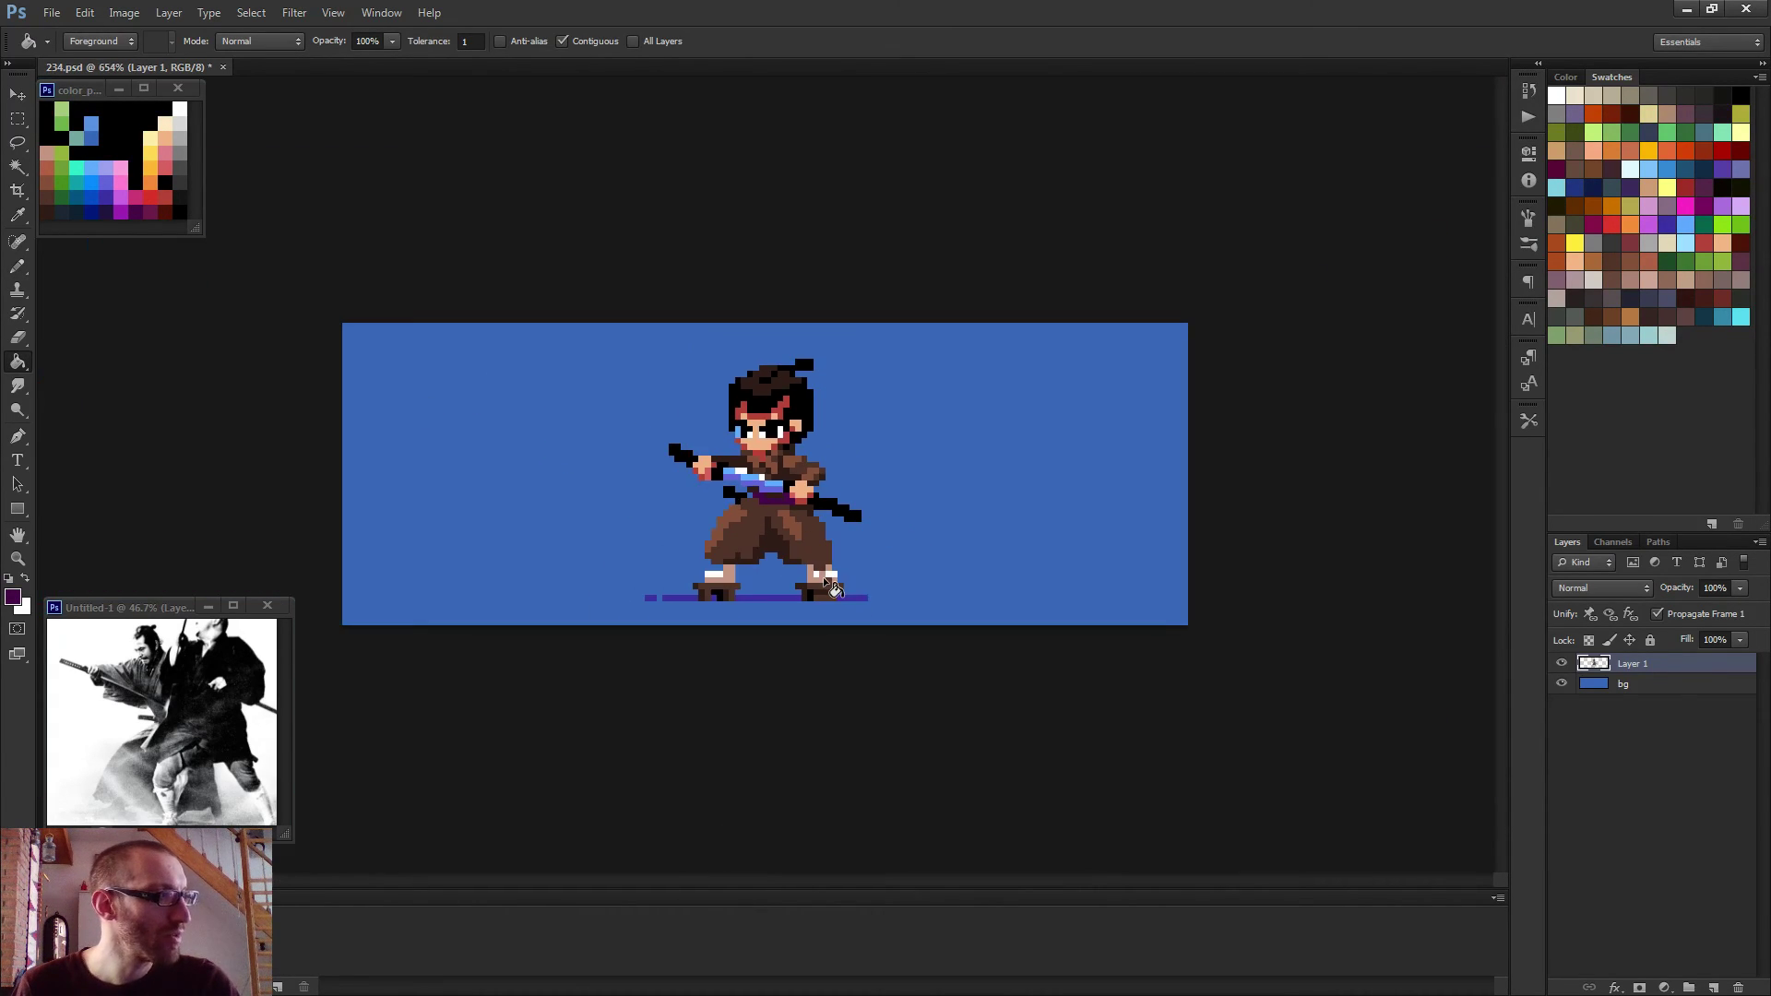
pyautogui.scroll(2, 812, 574)
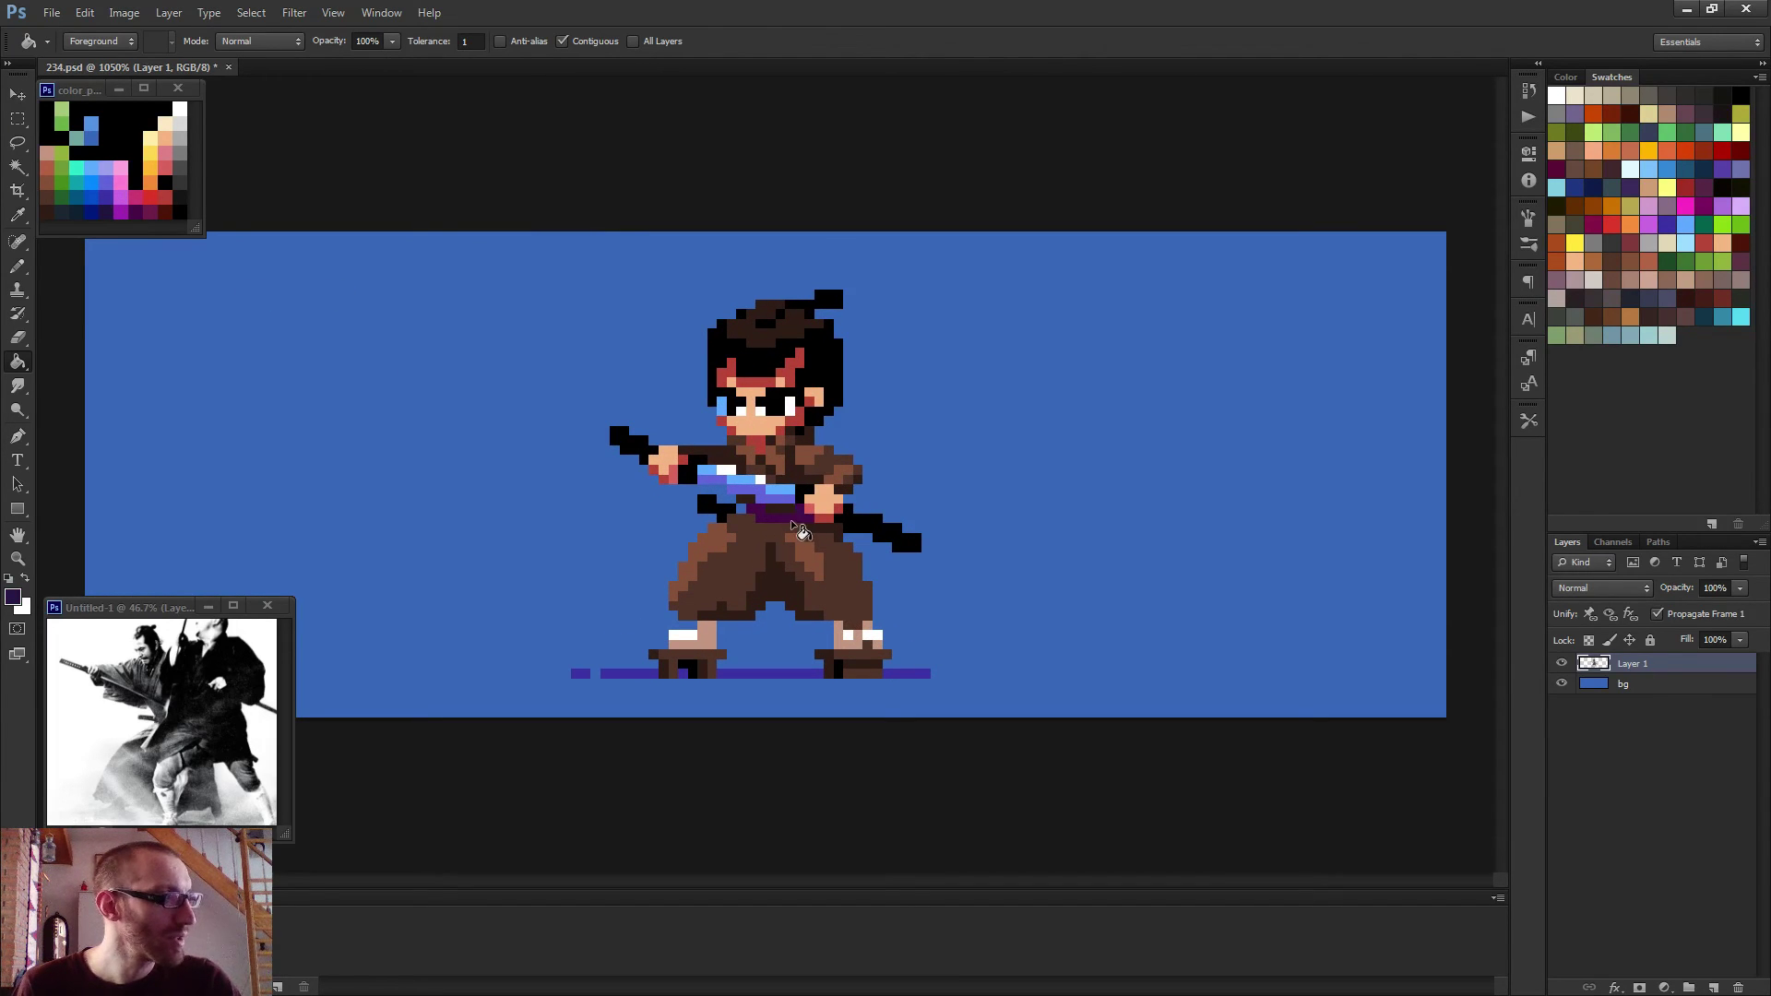
pyautogui.scroll(-3, 828, 568)
pyautogui.scroll(3, 328, 436)
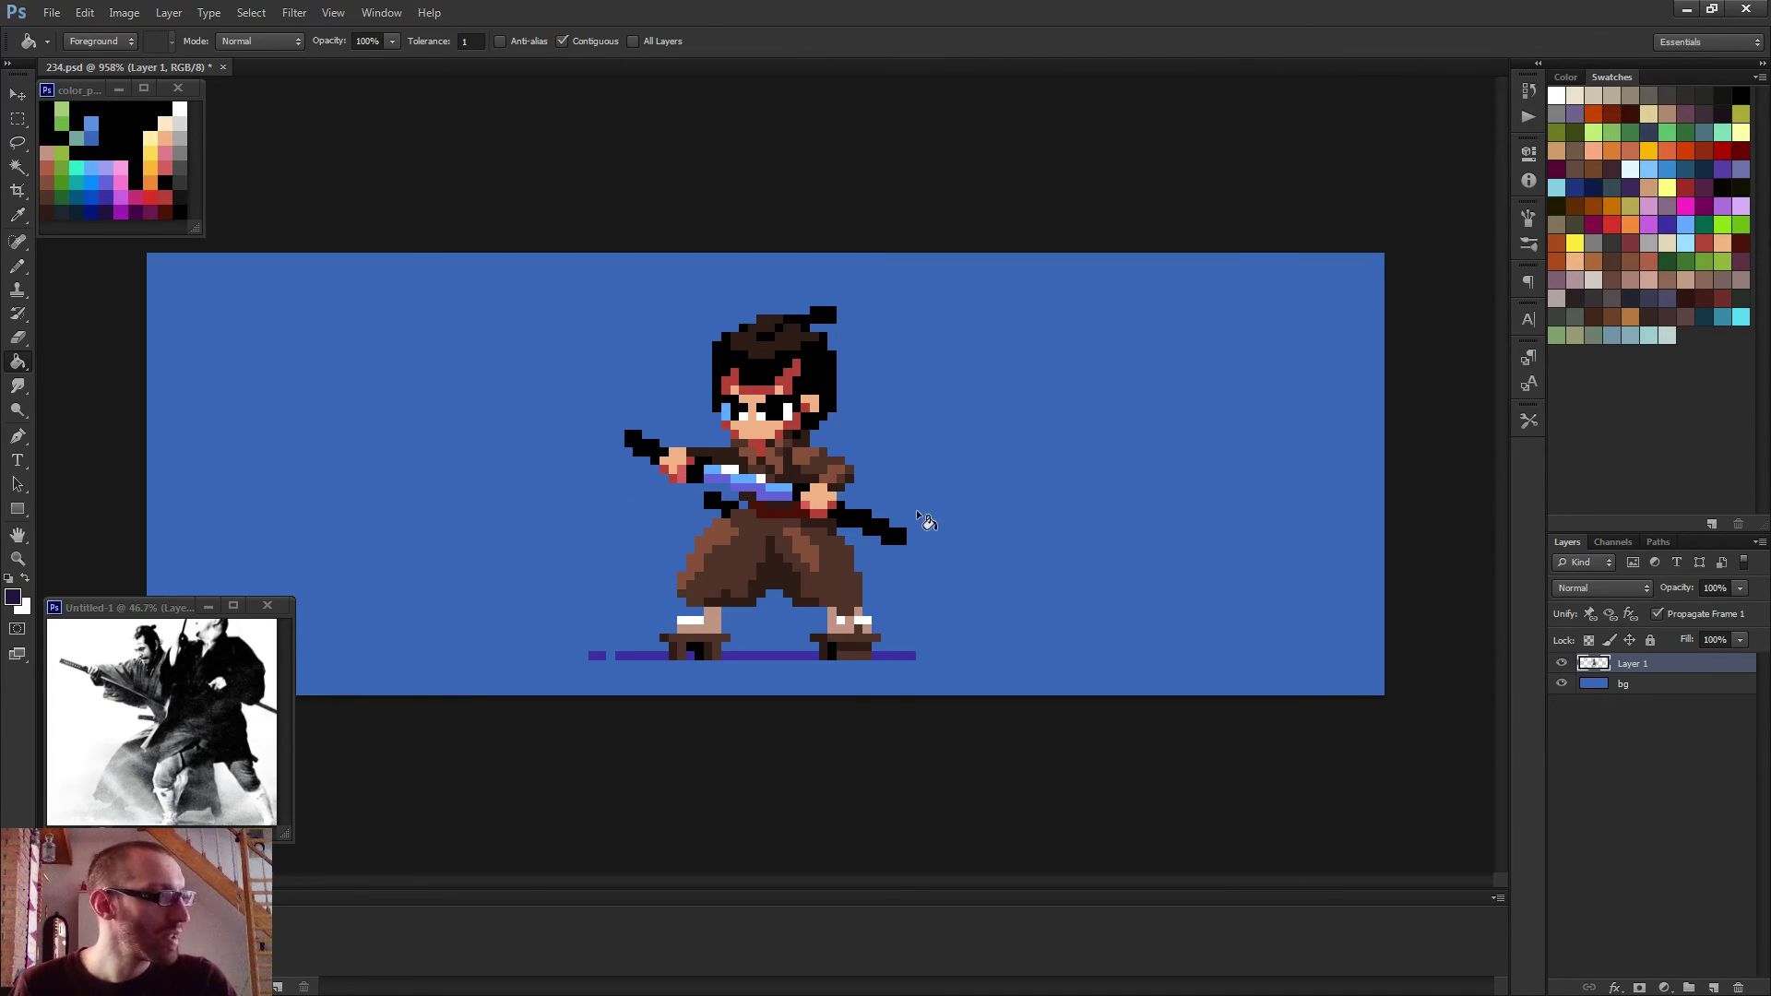
pyautogui.press('b')
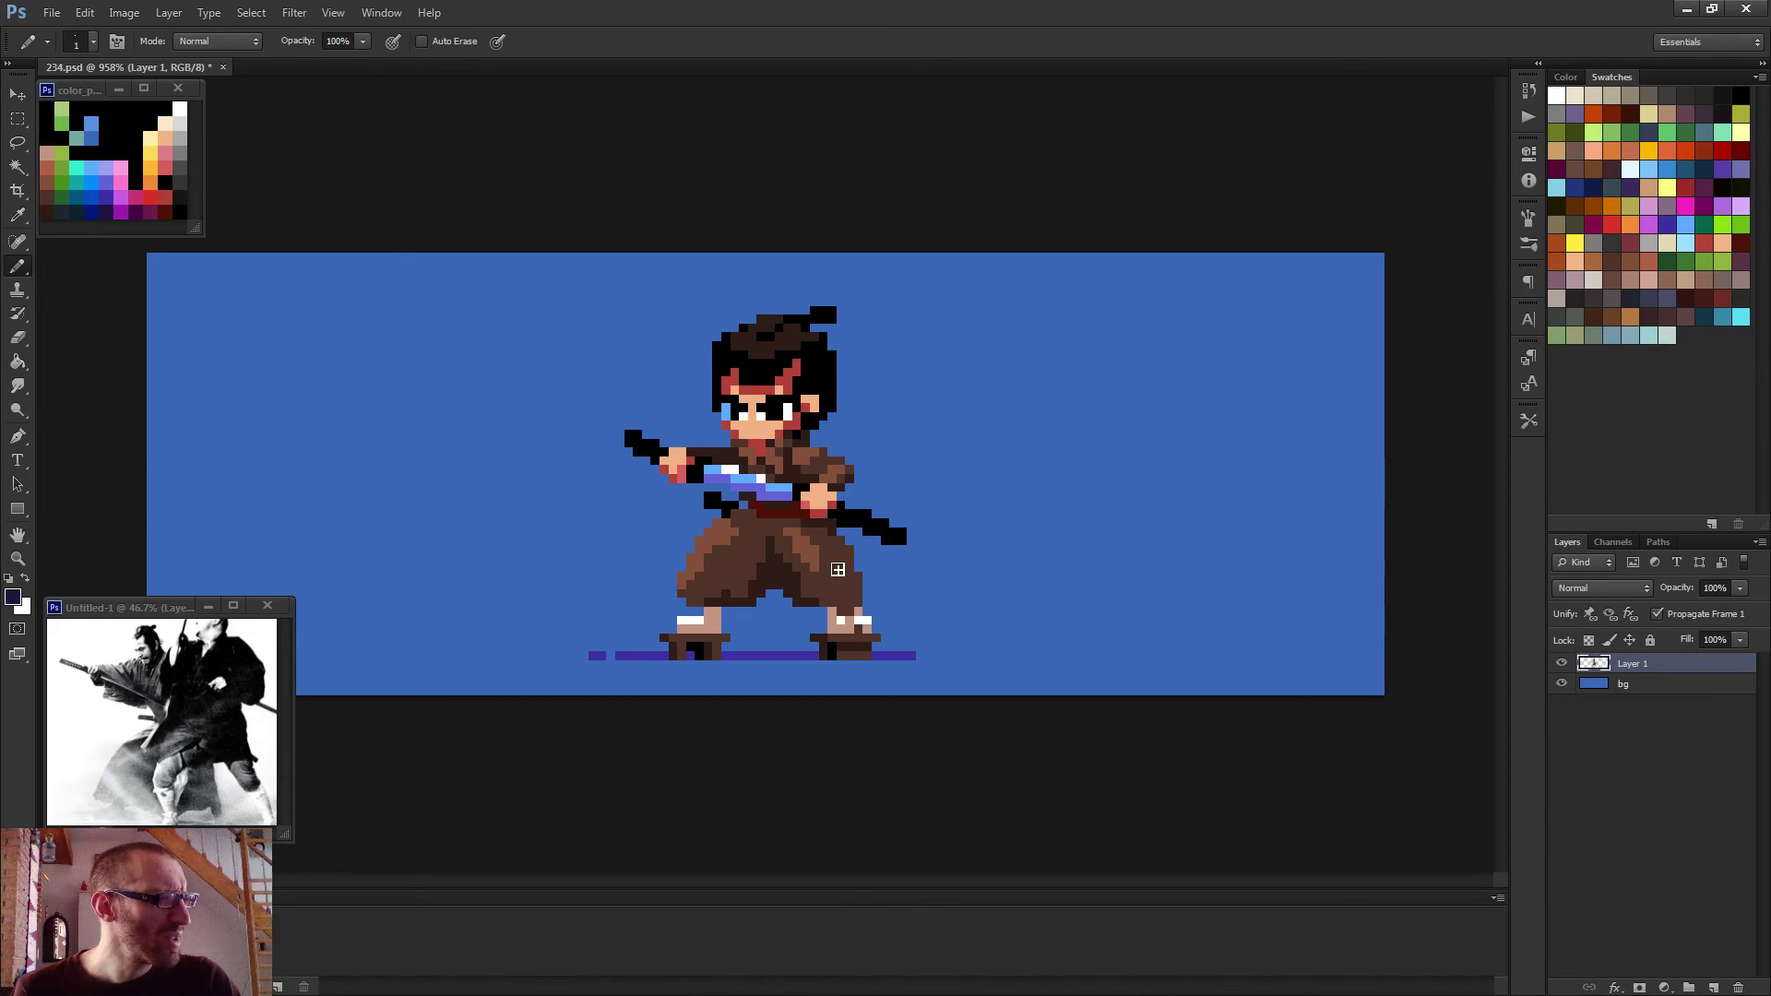
pyautogui.scroll(3, 838, 569)
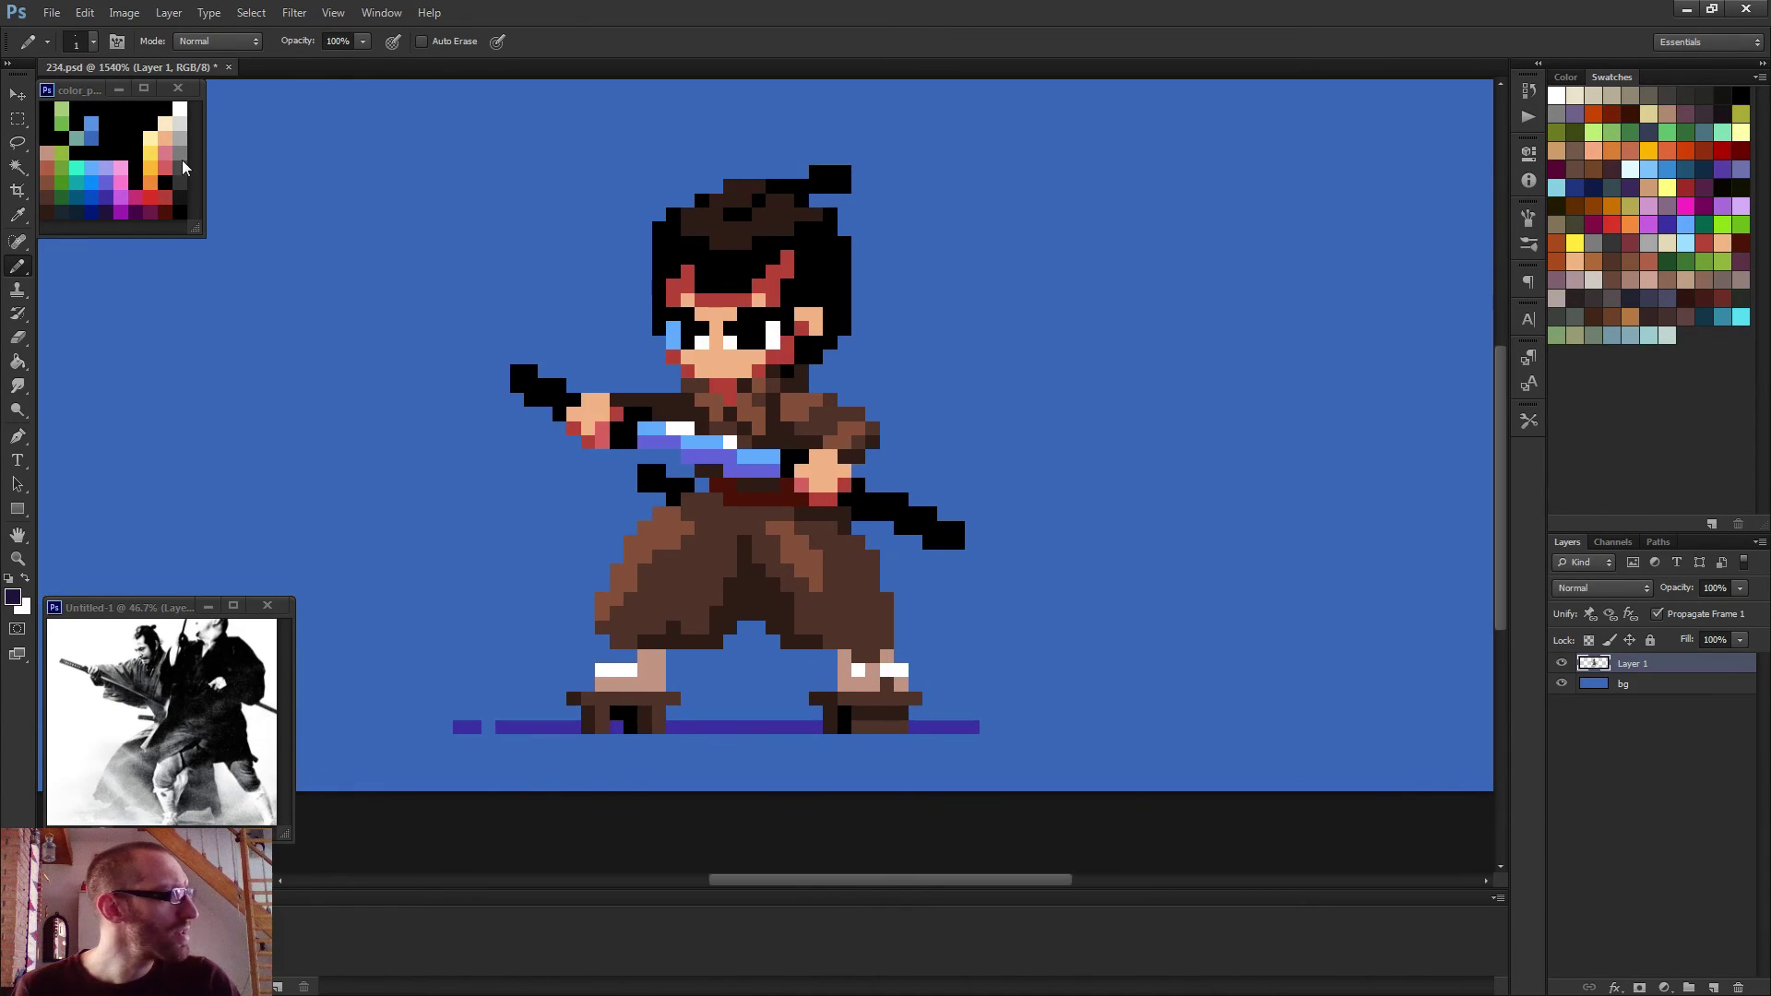
pyautogui.keyDown('alt'); pyautogui.click(183, 166); pyautogui.keyUp('alt')
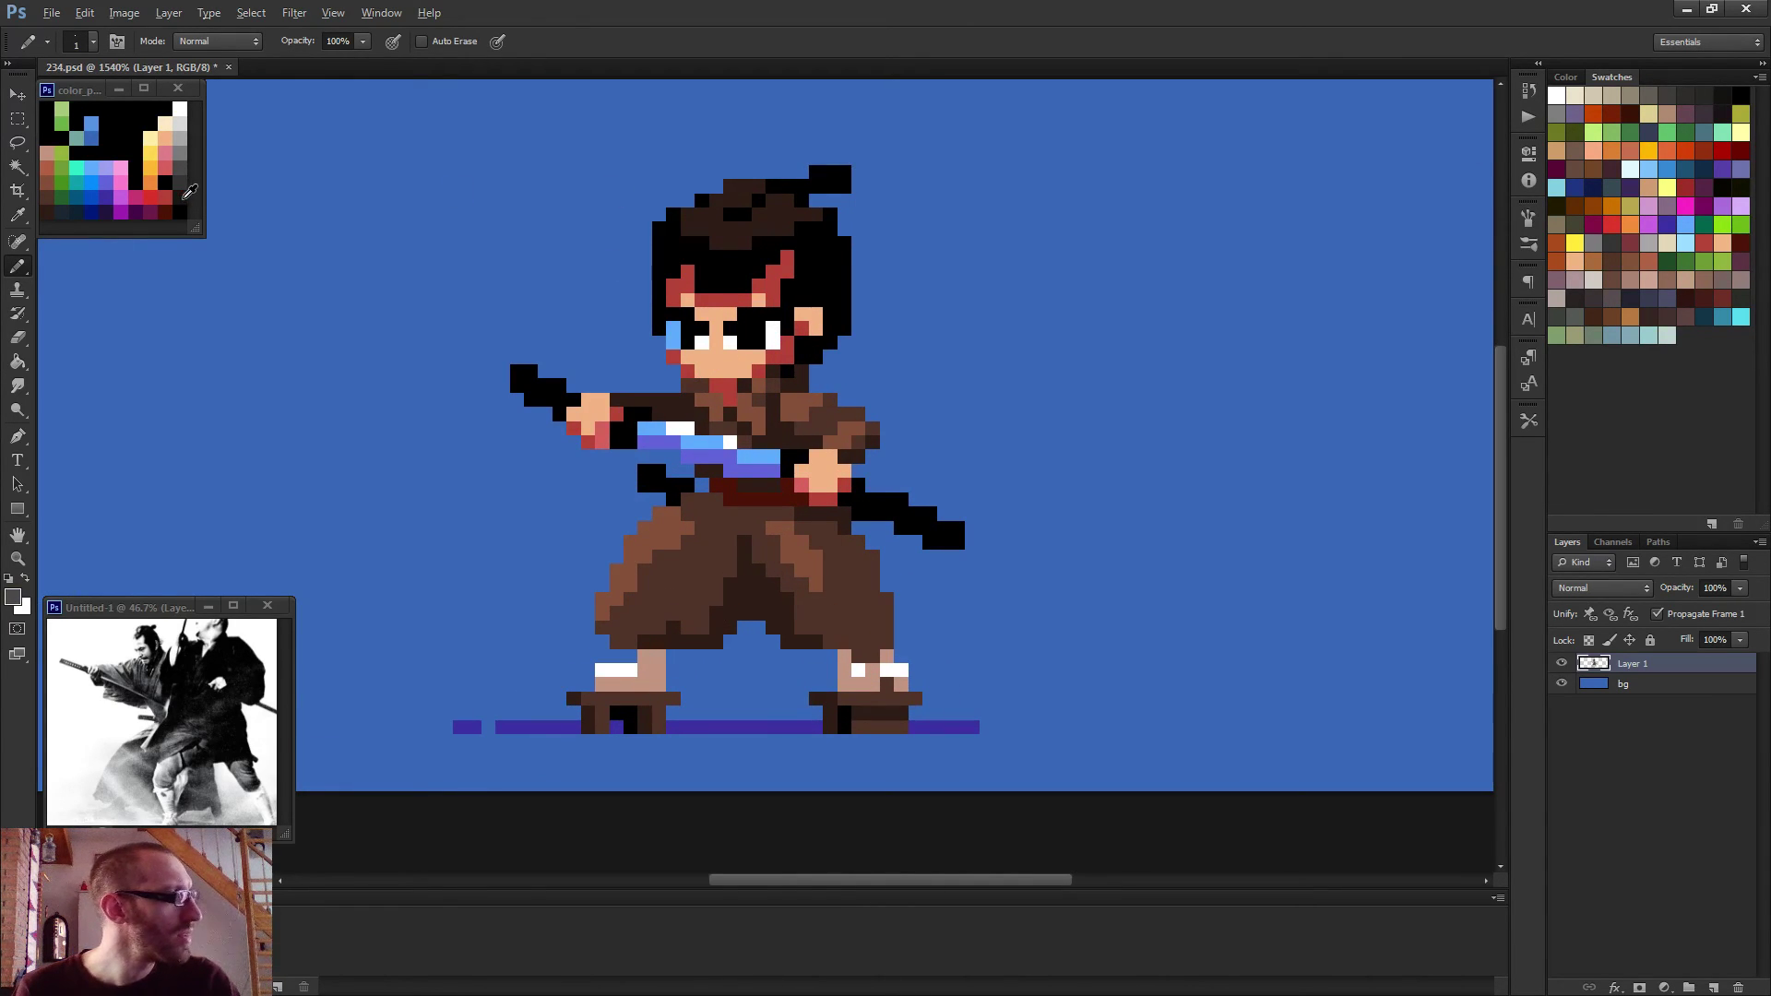
pyautogui.keyDown('alt'); pyautogui.click(189, 191); pyautogui.keyUp('alt')
pyautogui.moveTo(830, 251); pyautogui.dragTo(833, 292)
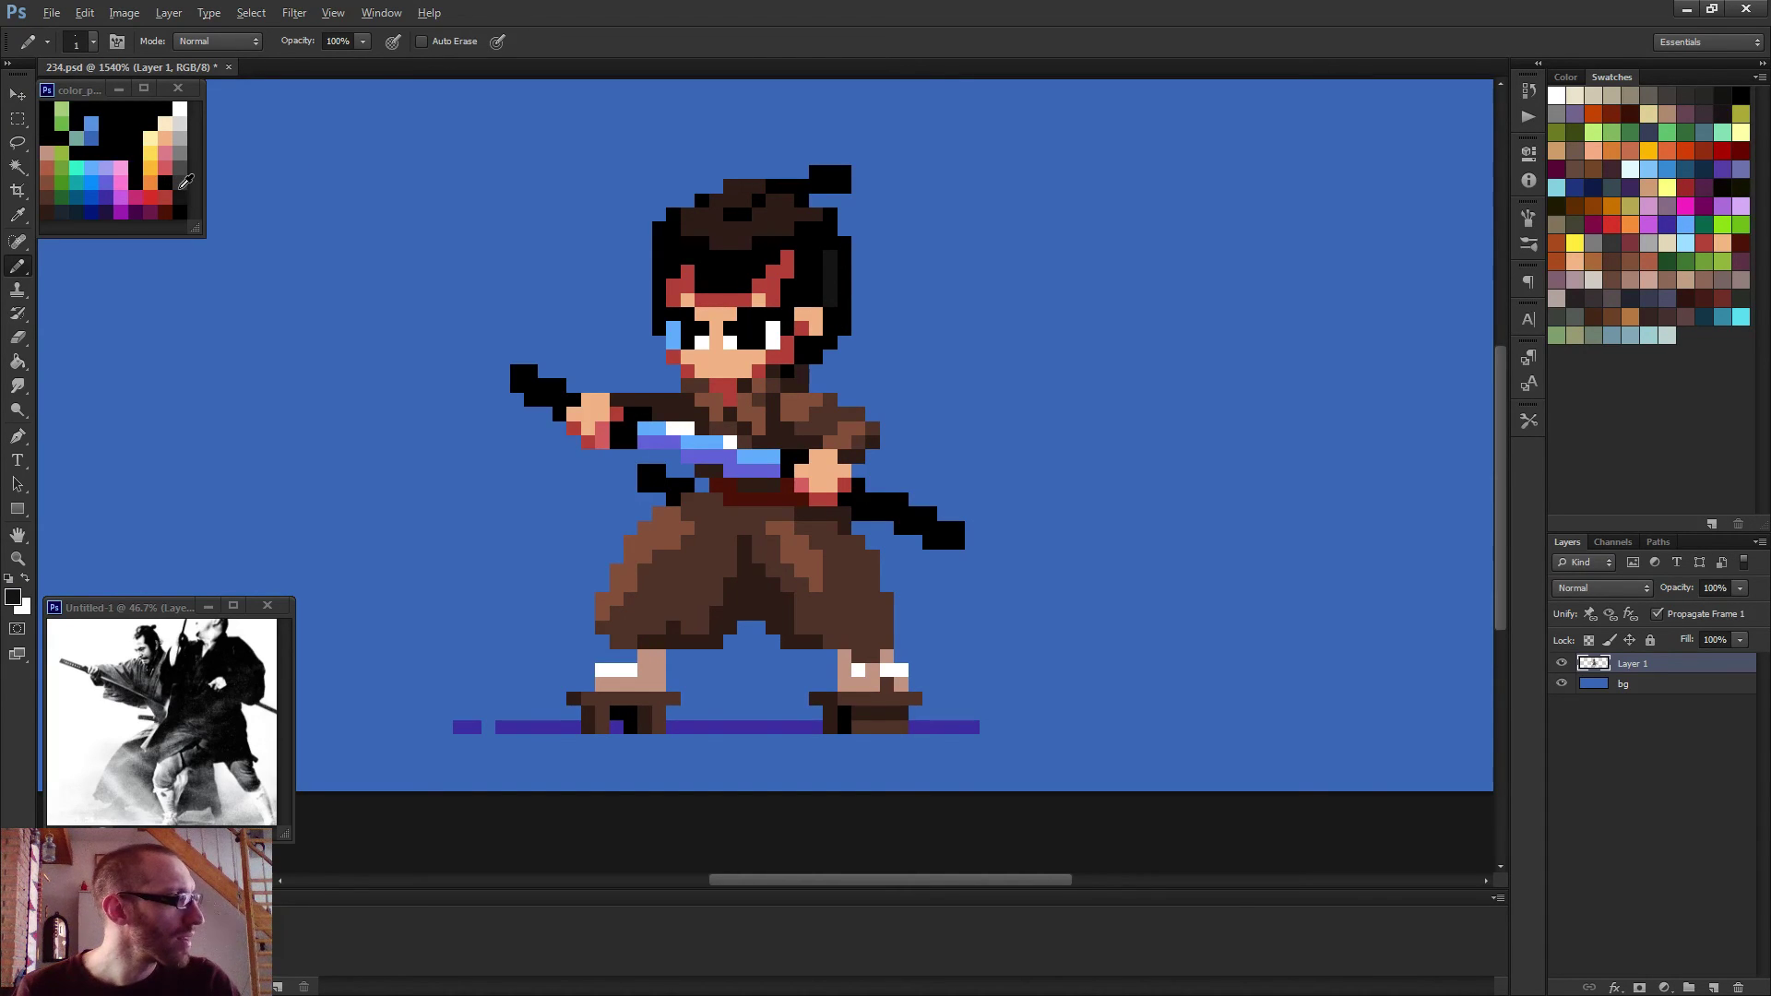
pyautogui.keyDown('alt'); pyautogui.click(183, 181); pyautogui.keyUp('alt')
pyautogui.moveTo(830, 253); pyautogui.dragTo(831, 300)
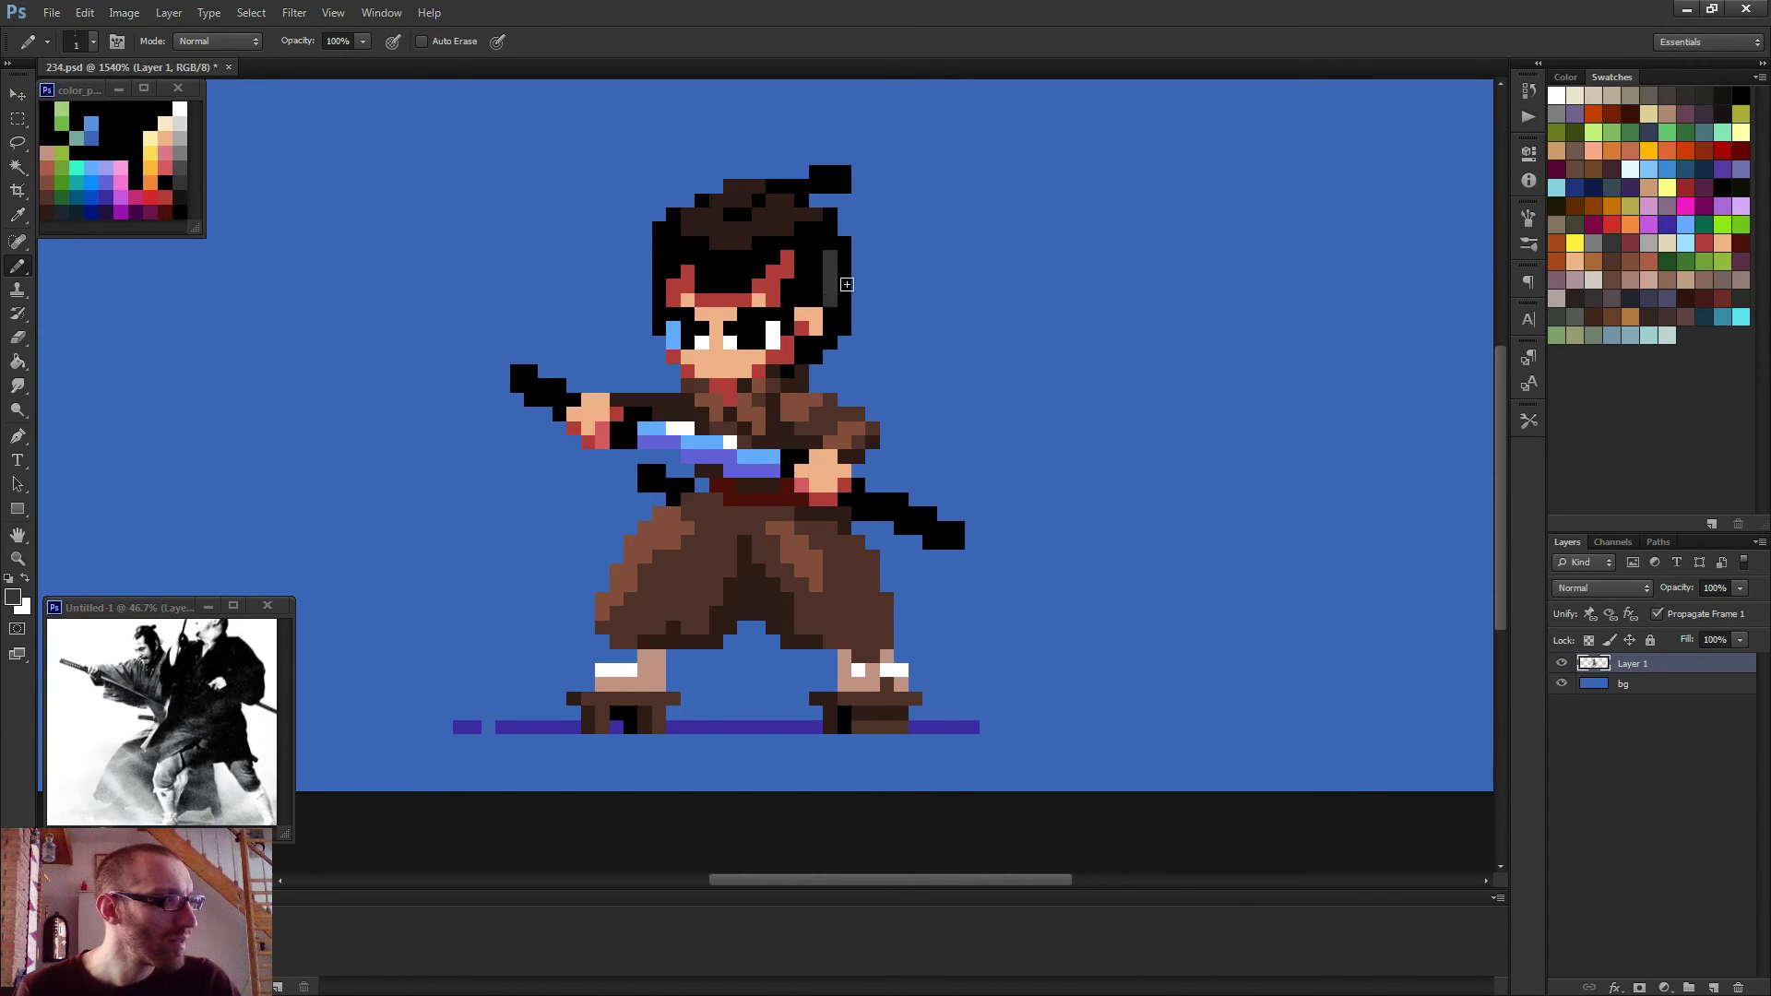
pyautogui.scroll(-4, 847, 266)
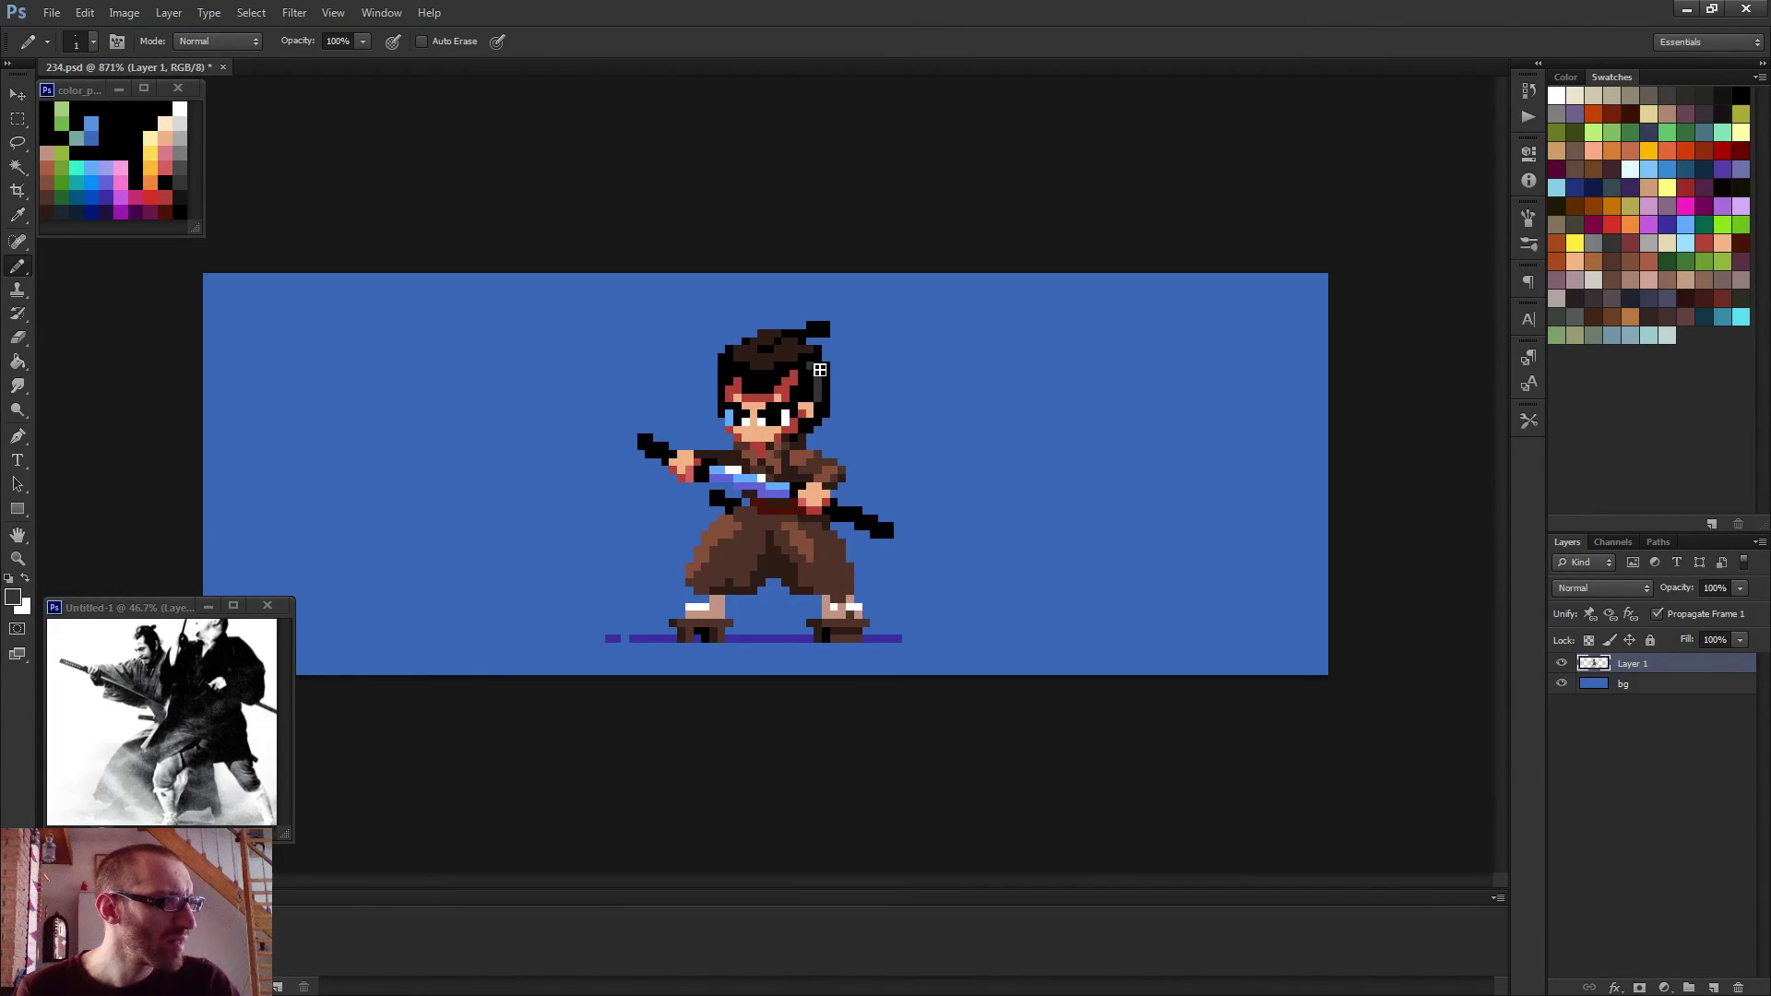
pyautogui.scroll(-4, 866, 419)
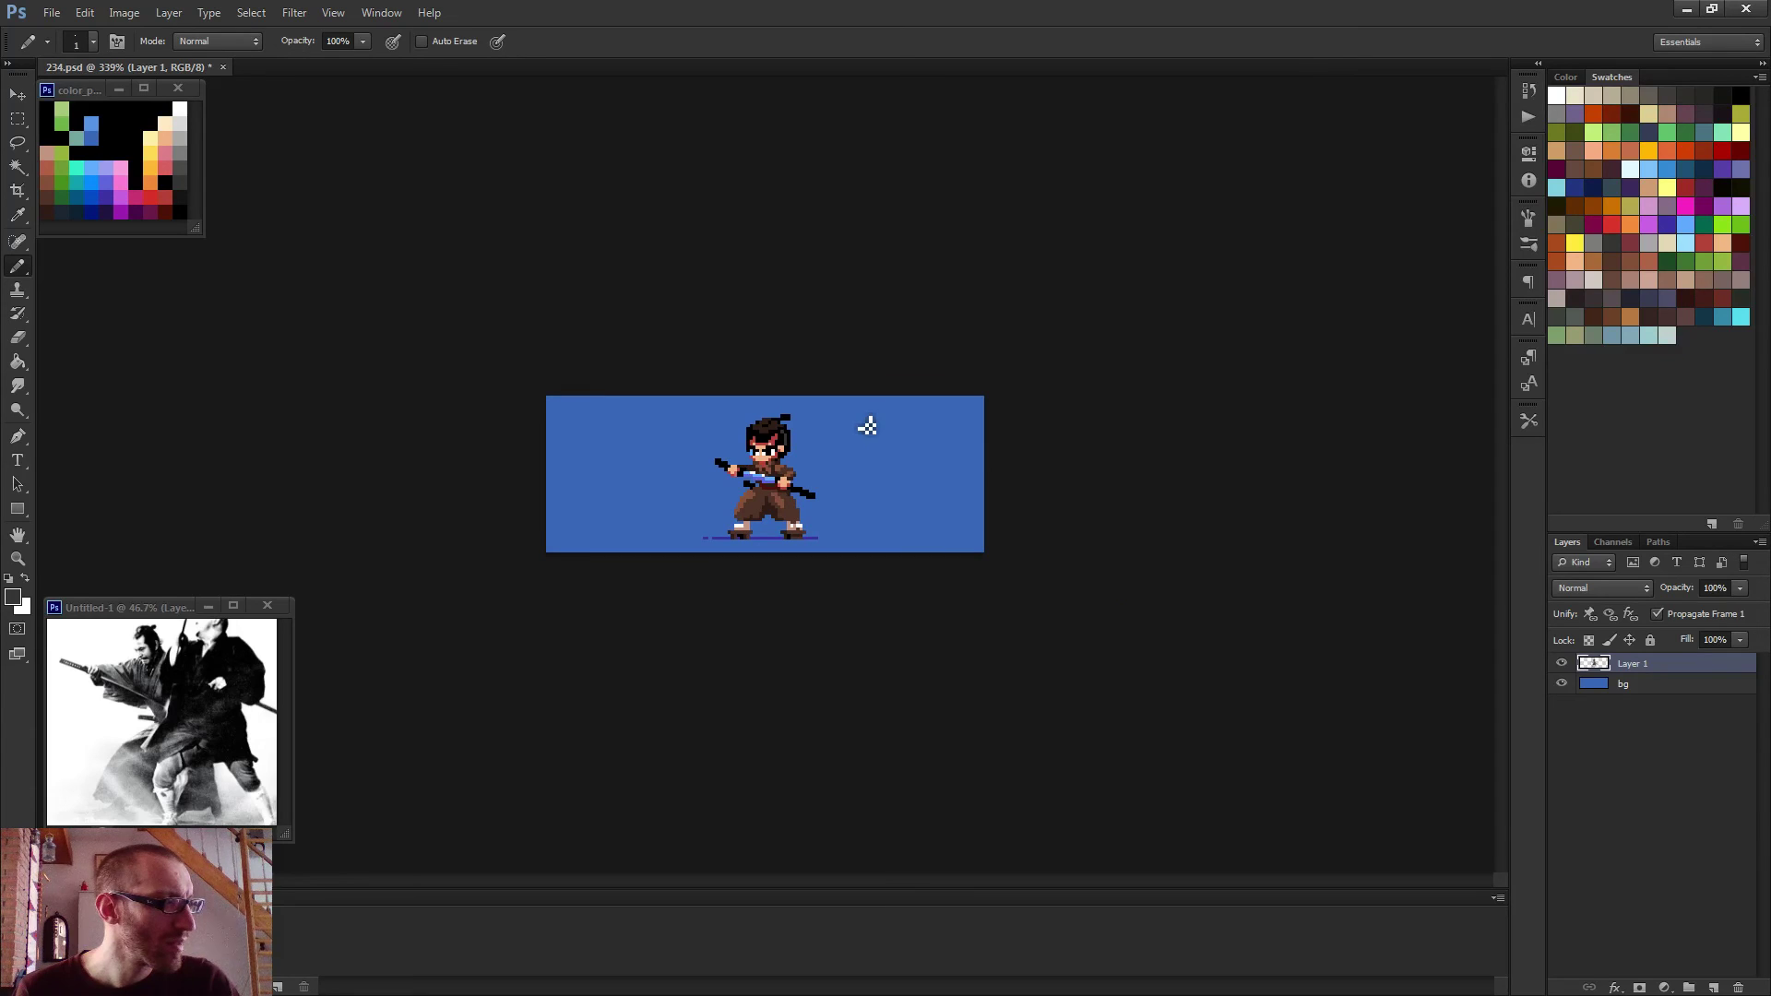
pyautogui.scroll(5, 840, 424)
pyautogui.keyDown('alt'); pyautogui.click(811, 361); pyautogui.keyUp('alt')
pyautogui.moveTo(814, 318)
pyautogui.mouseDown()
pyautogui.moveTo(836, 371)
pyautogui.moveTo(669, 309)
pyautogui.moveTo(556, 339)
pyautogui.moveTo(855, 409)
pyautogui.moveTo(847, 315)
pyautogui.mouseUp()
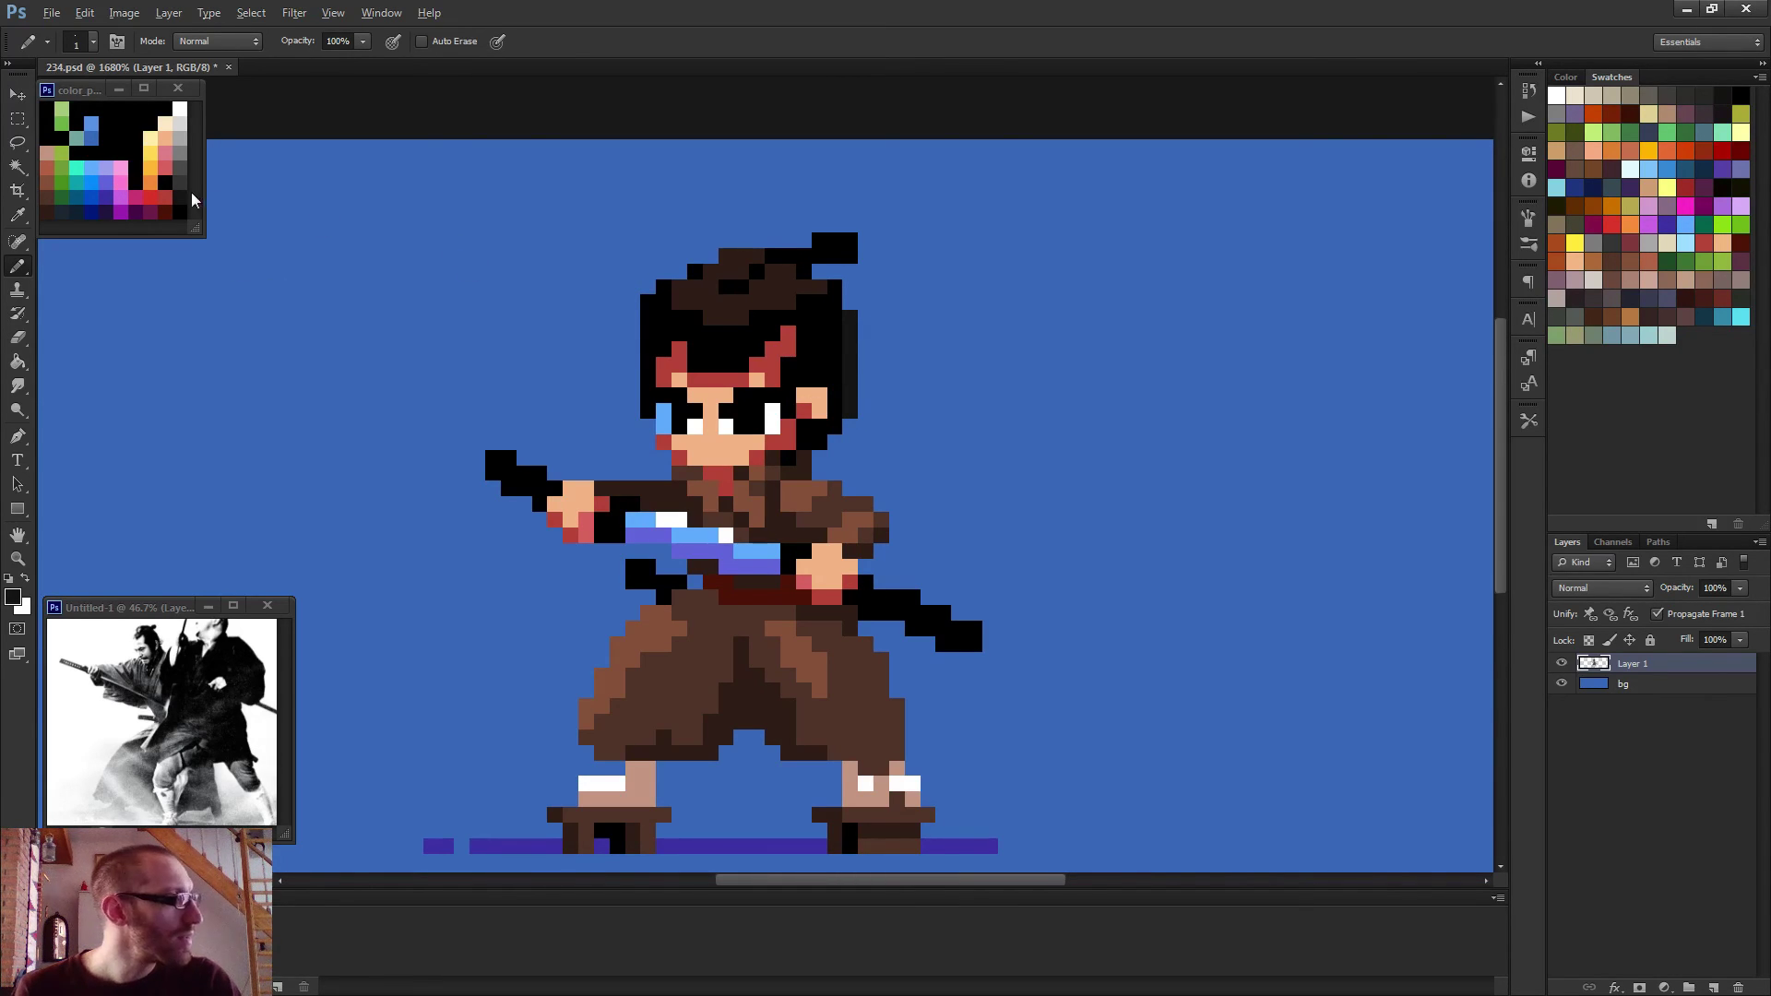
pyautogui.moveTo(850, 399); pyautogui.dragTo(835, 301)
pyautogui.scroll(-3, 889, 316)
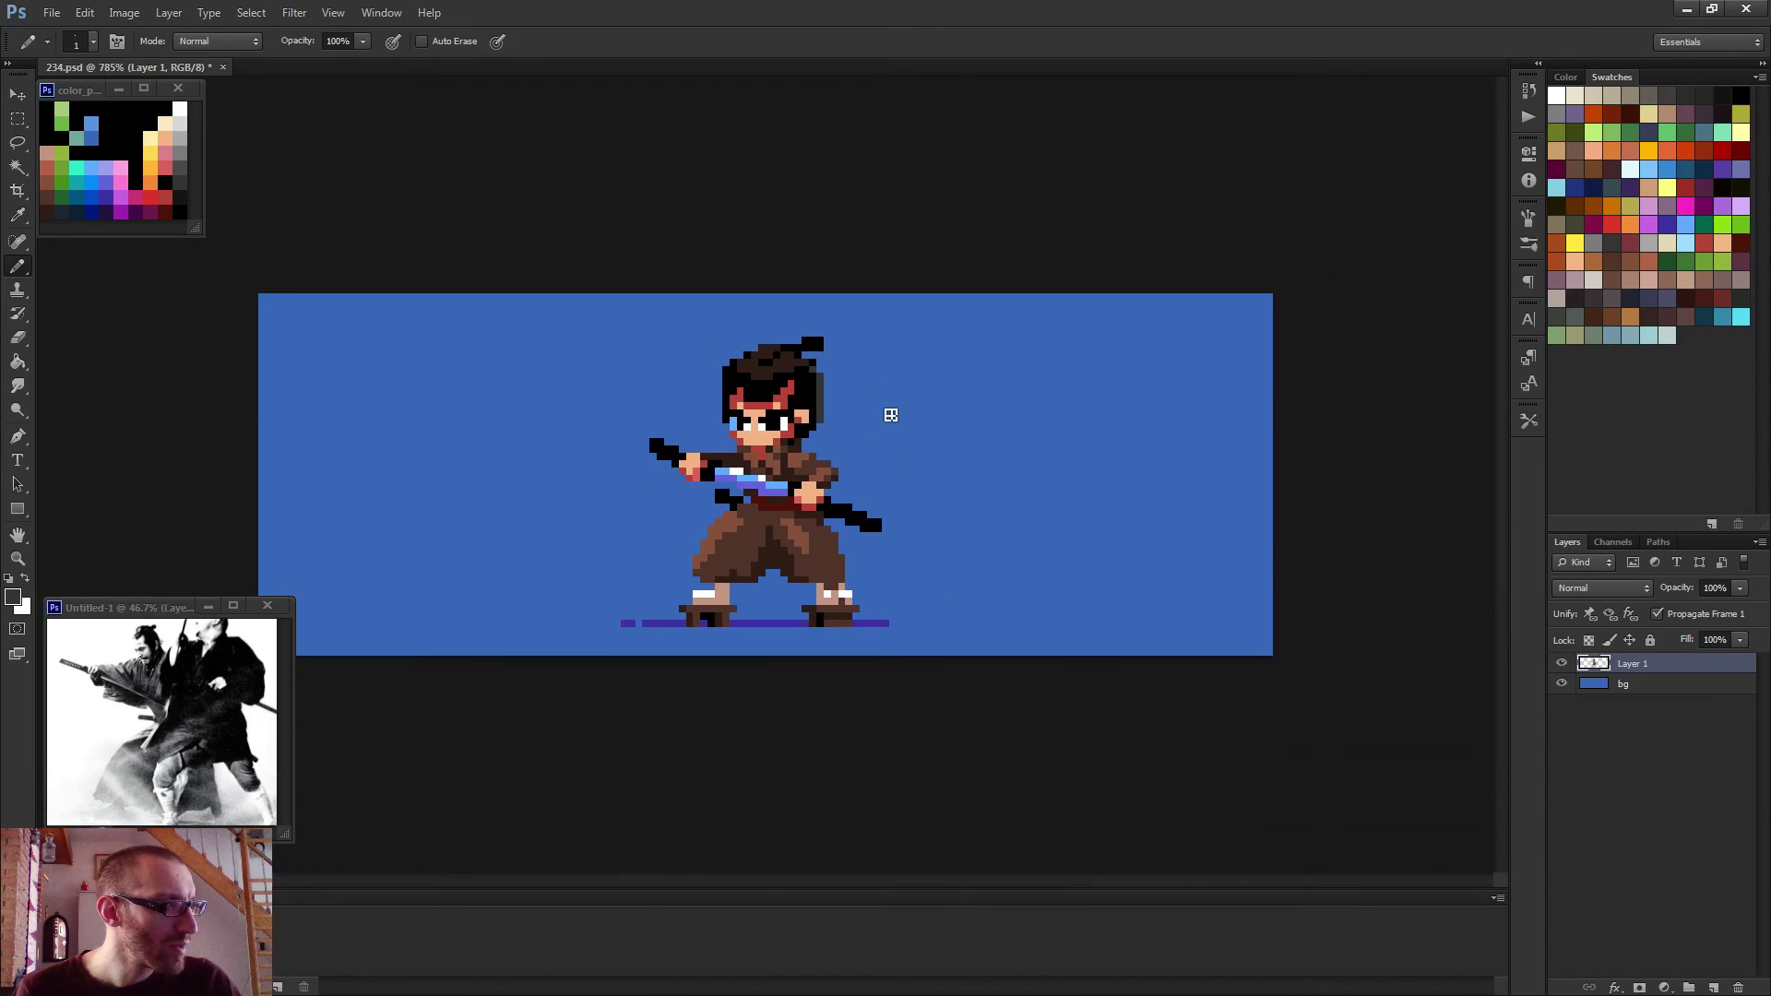
pyautogui.scroll(1, 839, 452)
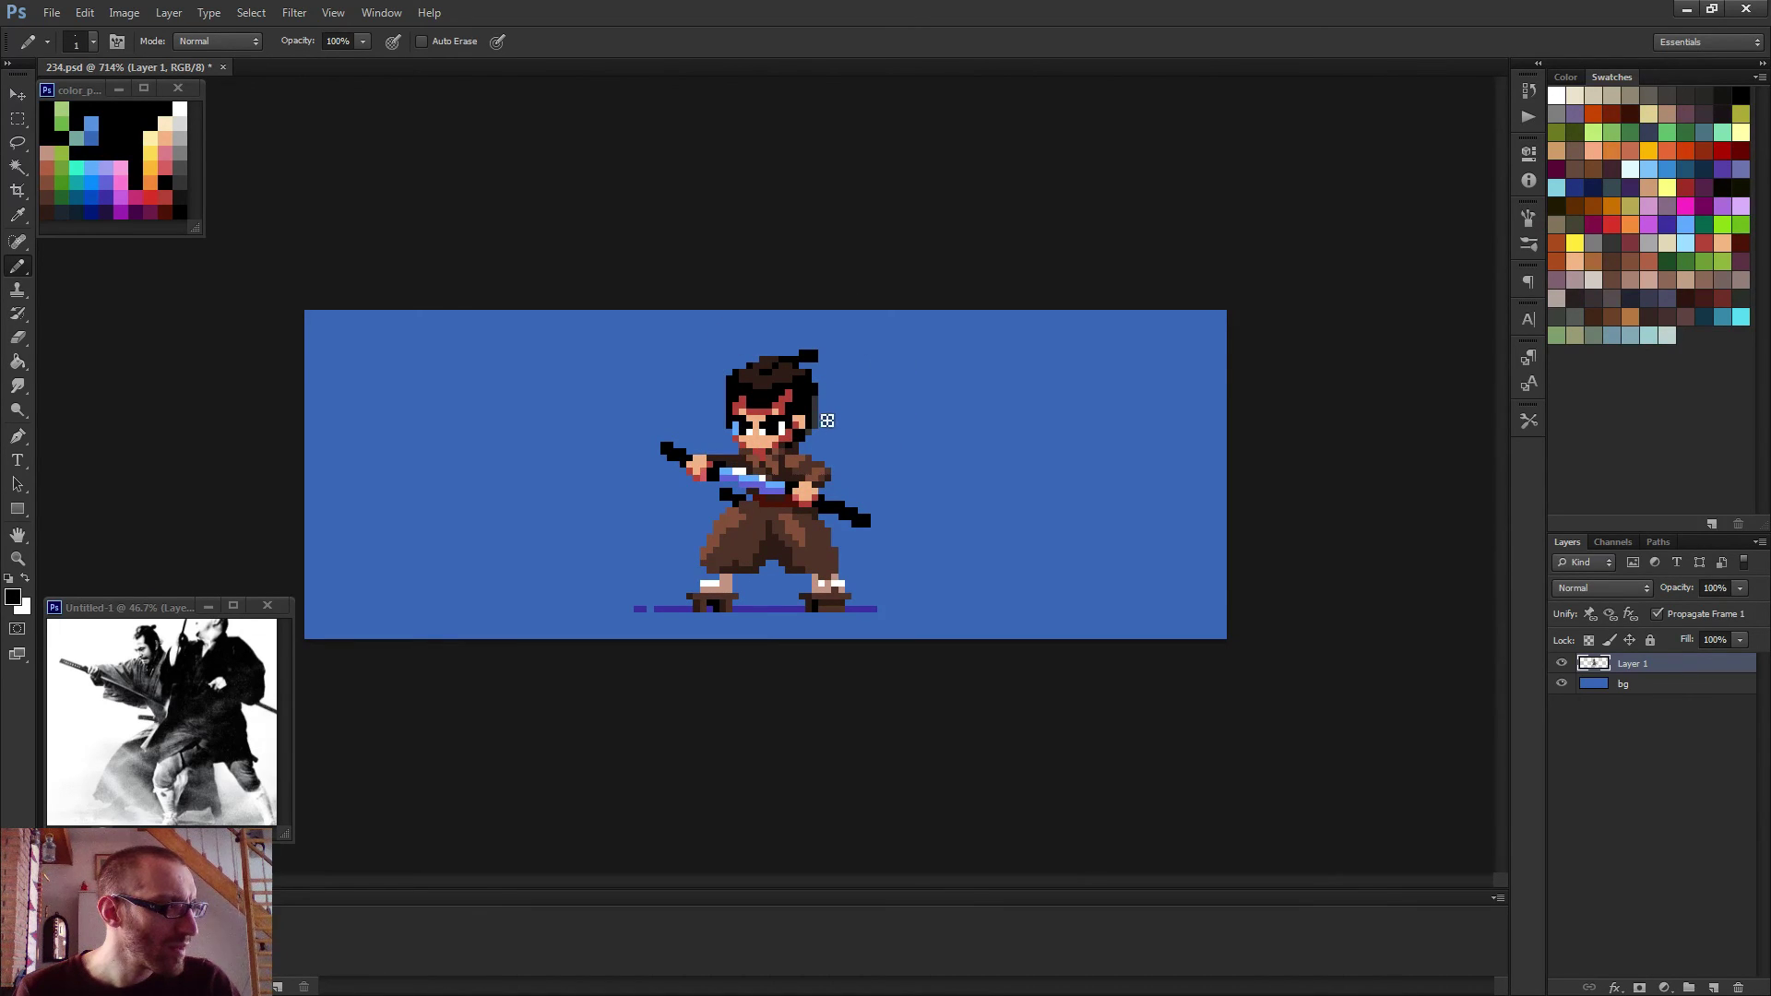
pyautogui.scroll(-3, 893, 469)
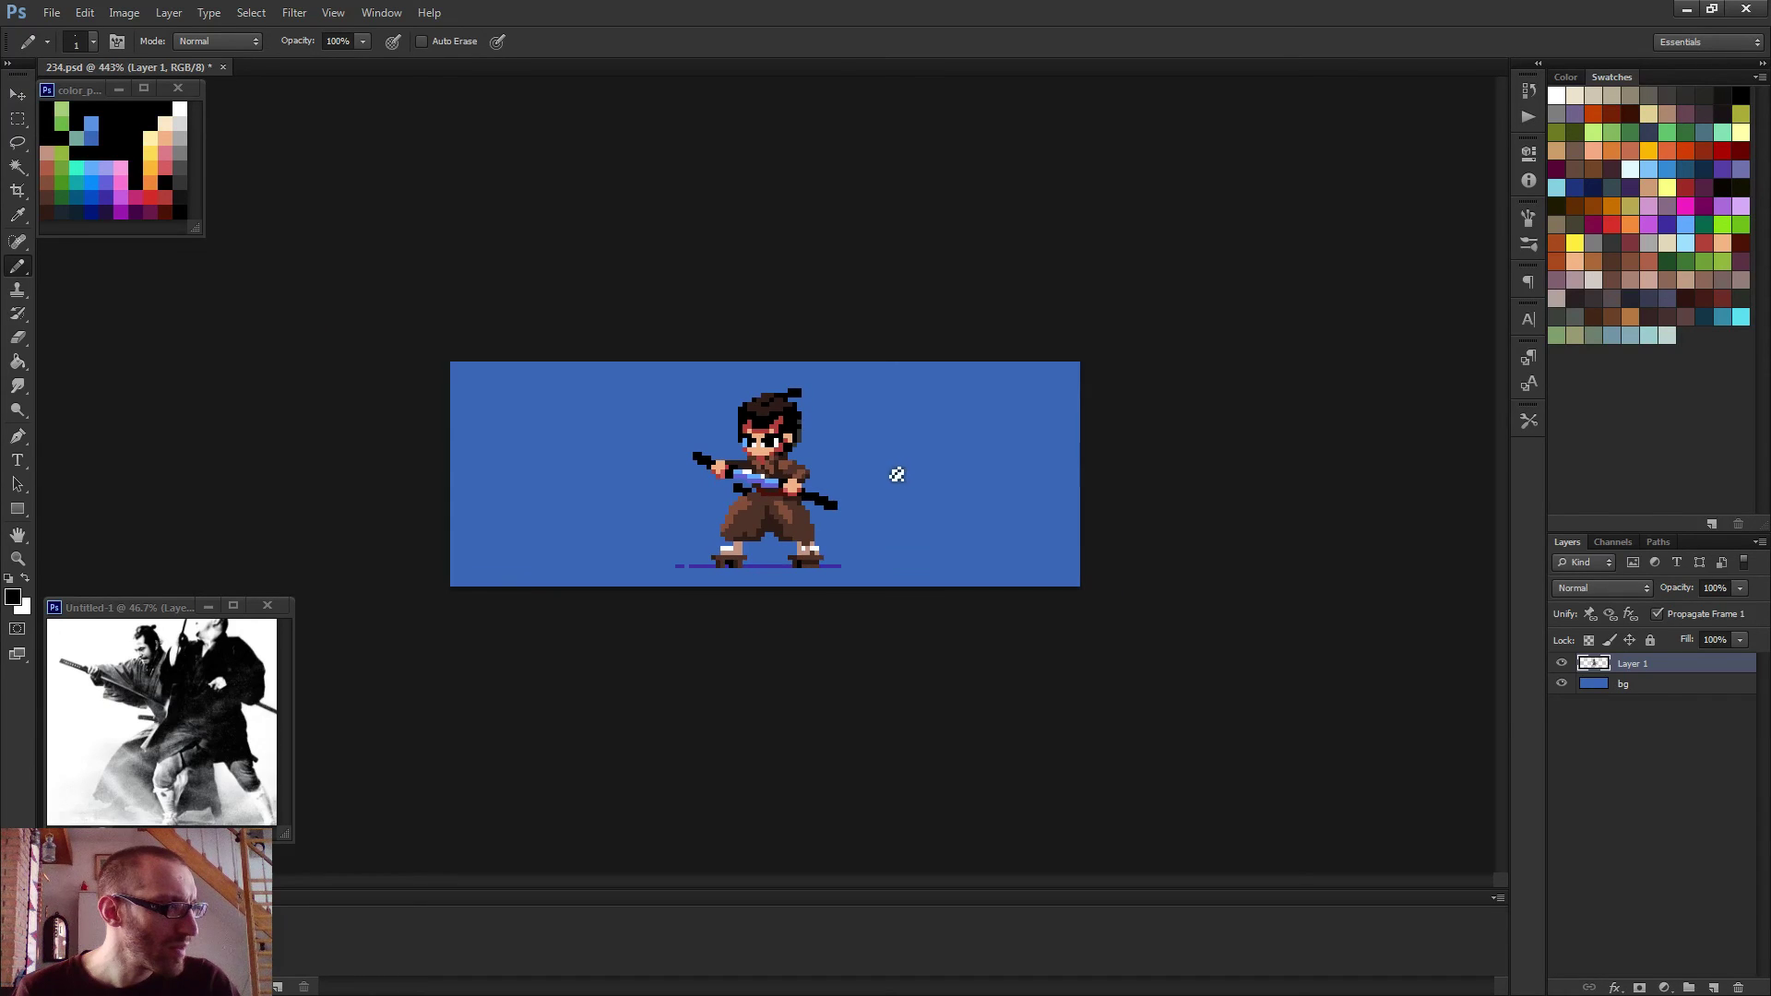
pyautogui.scroll(4, 872, 471)
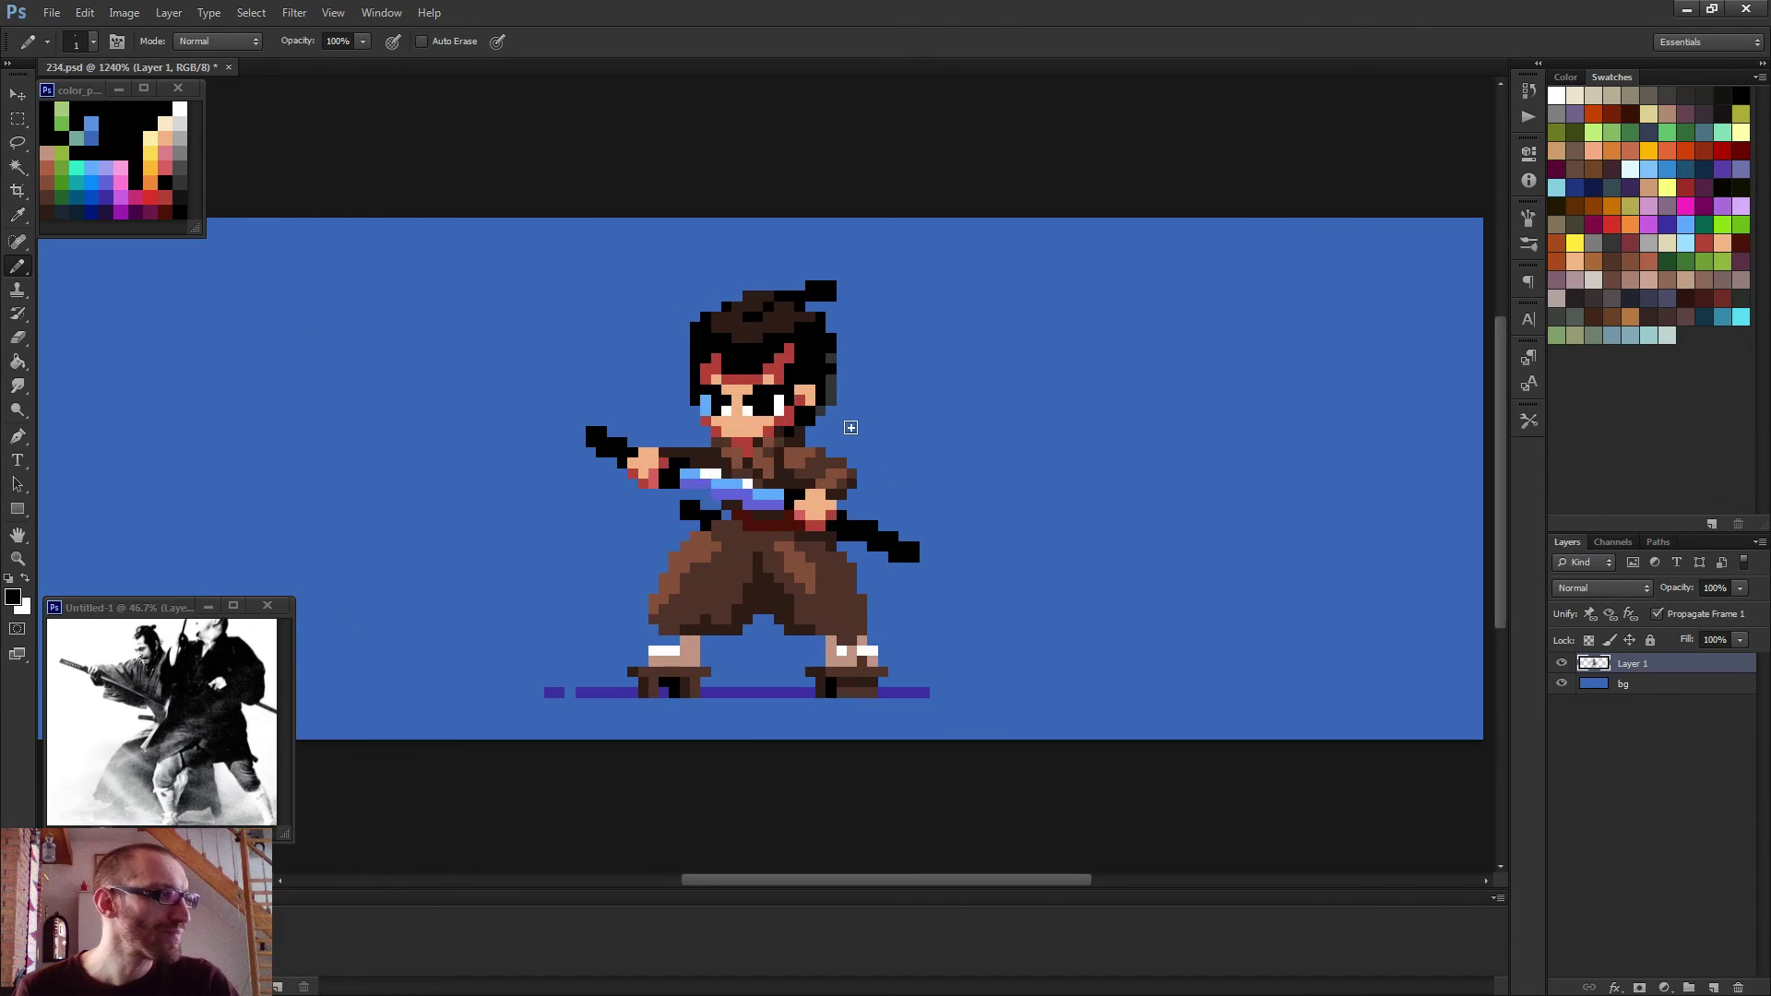
pyautogui.scroll(1, 851, 427)
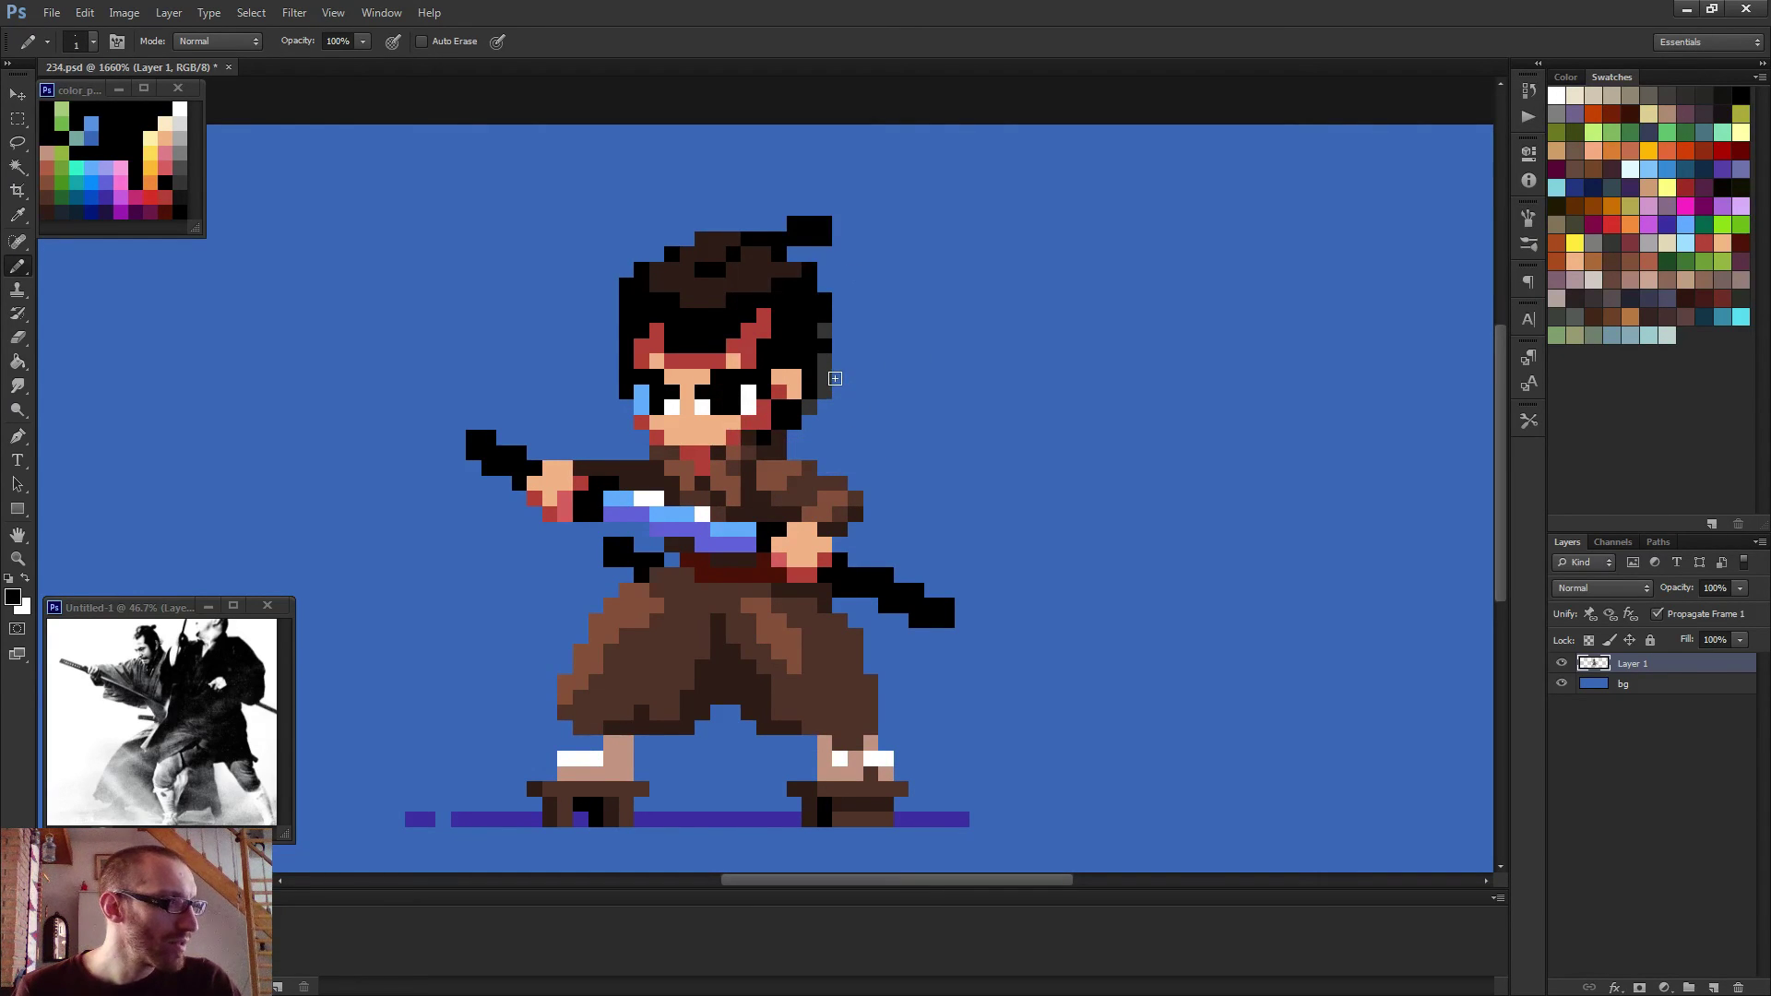
# Add a black pixel just right of the samurai's hair.
pyautogui.click(839, 391)
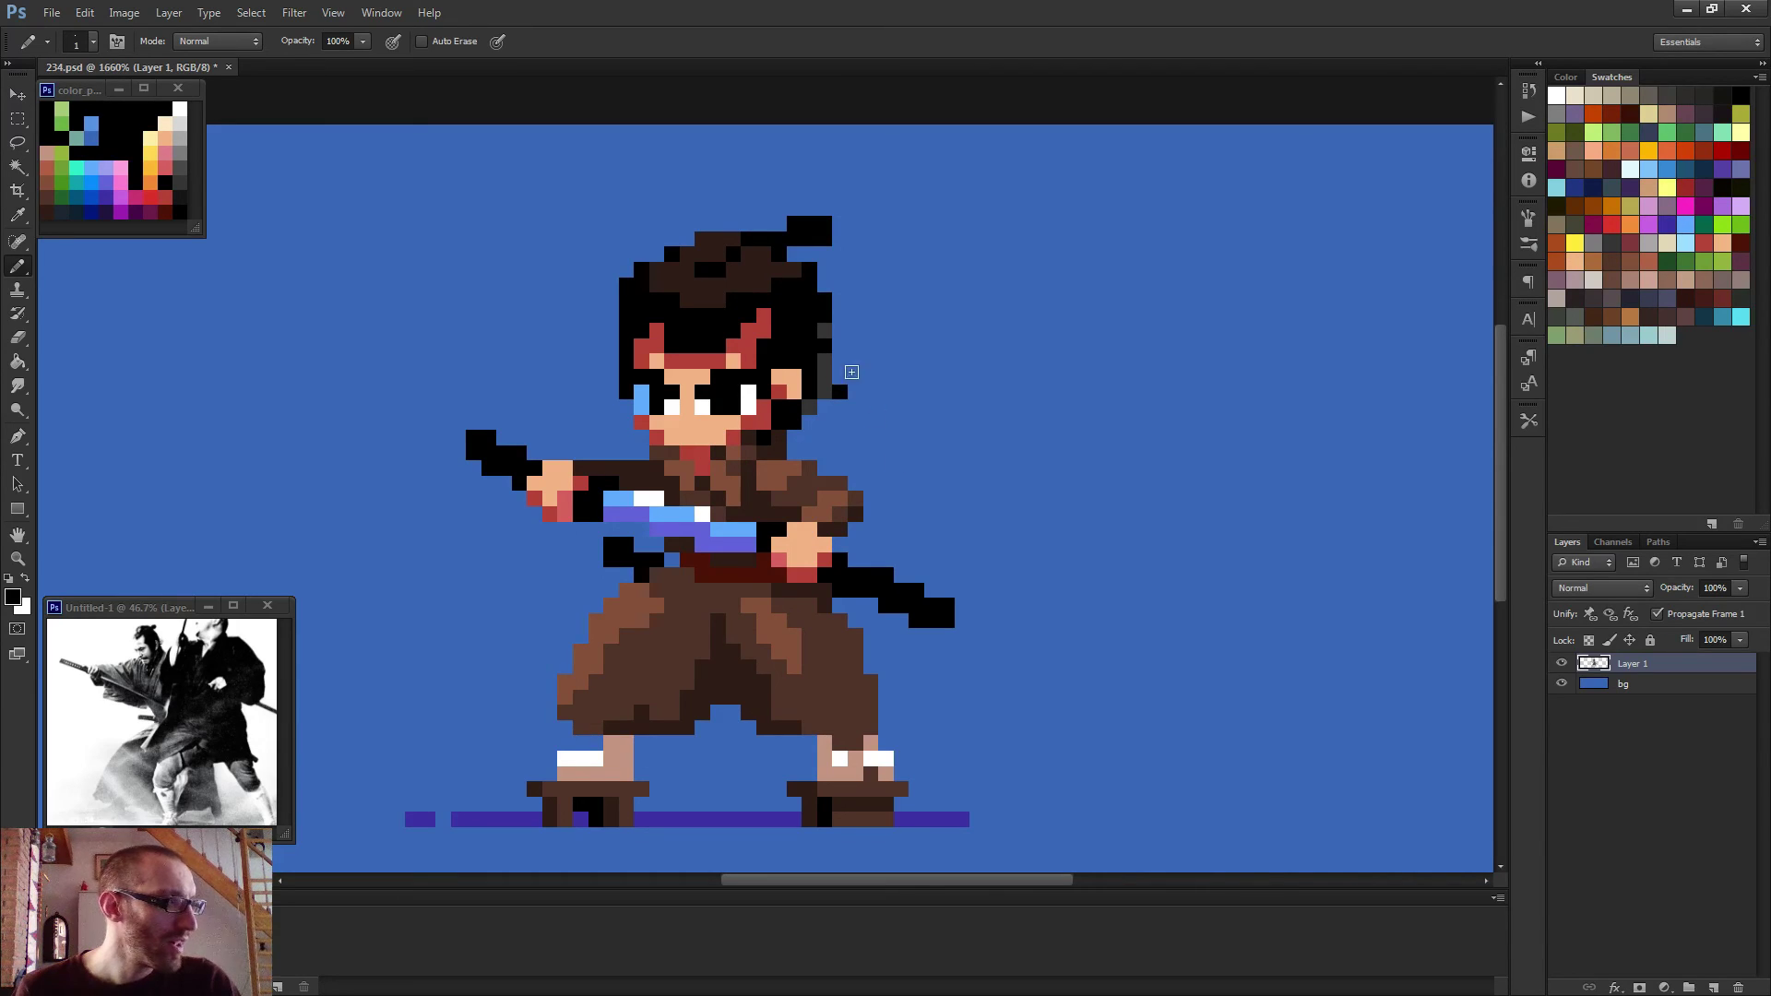
pyautogui.scroll(-5, 836, 303)
pyautogui.scroll(3, 708, 376)
pyautogui.scroll(-2, 742, 473)
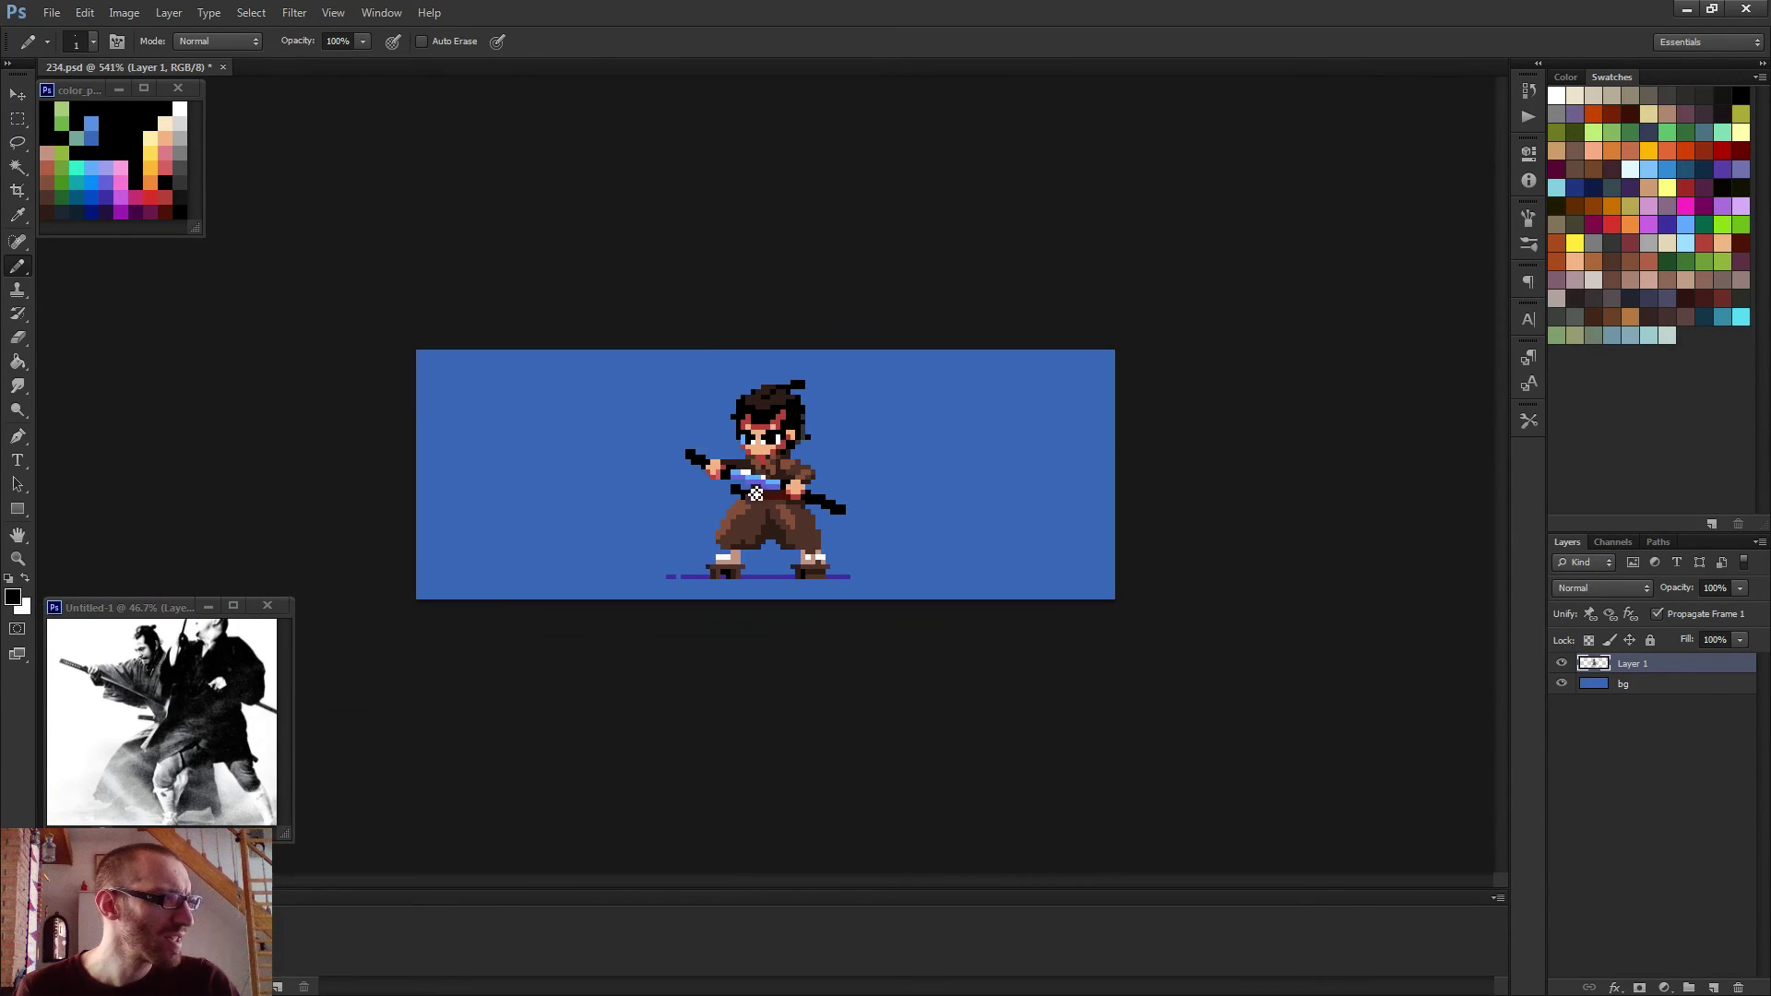
pyautogui.scroll(2, 759, 501)
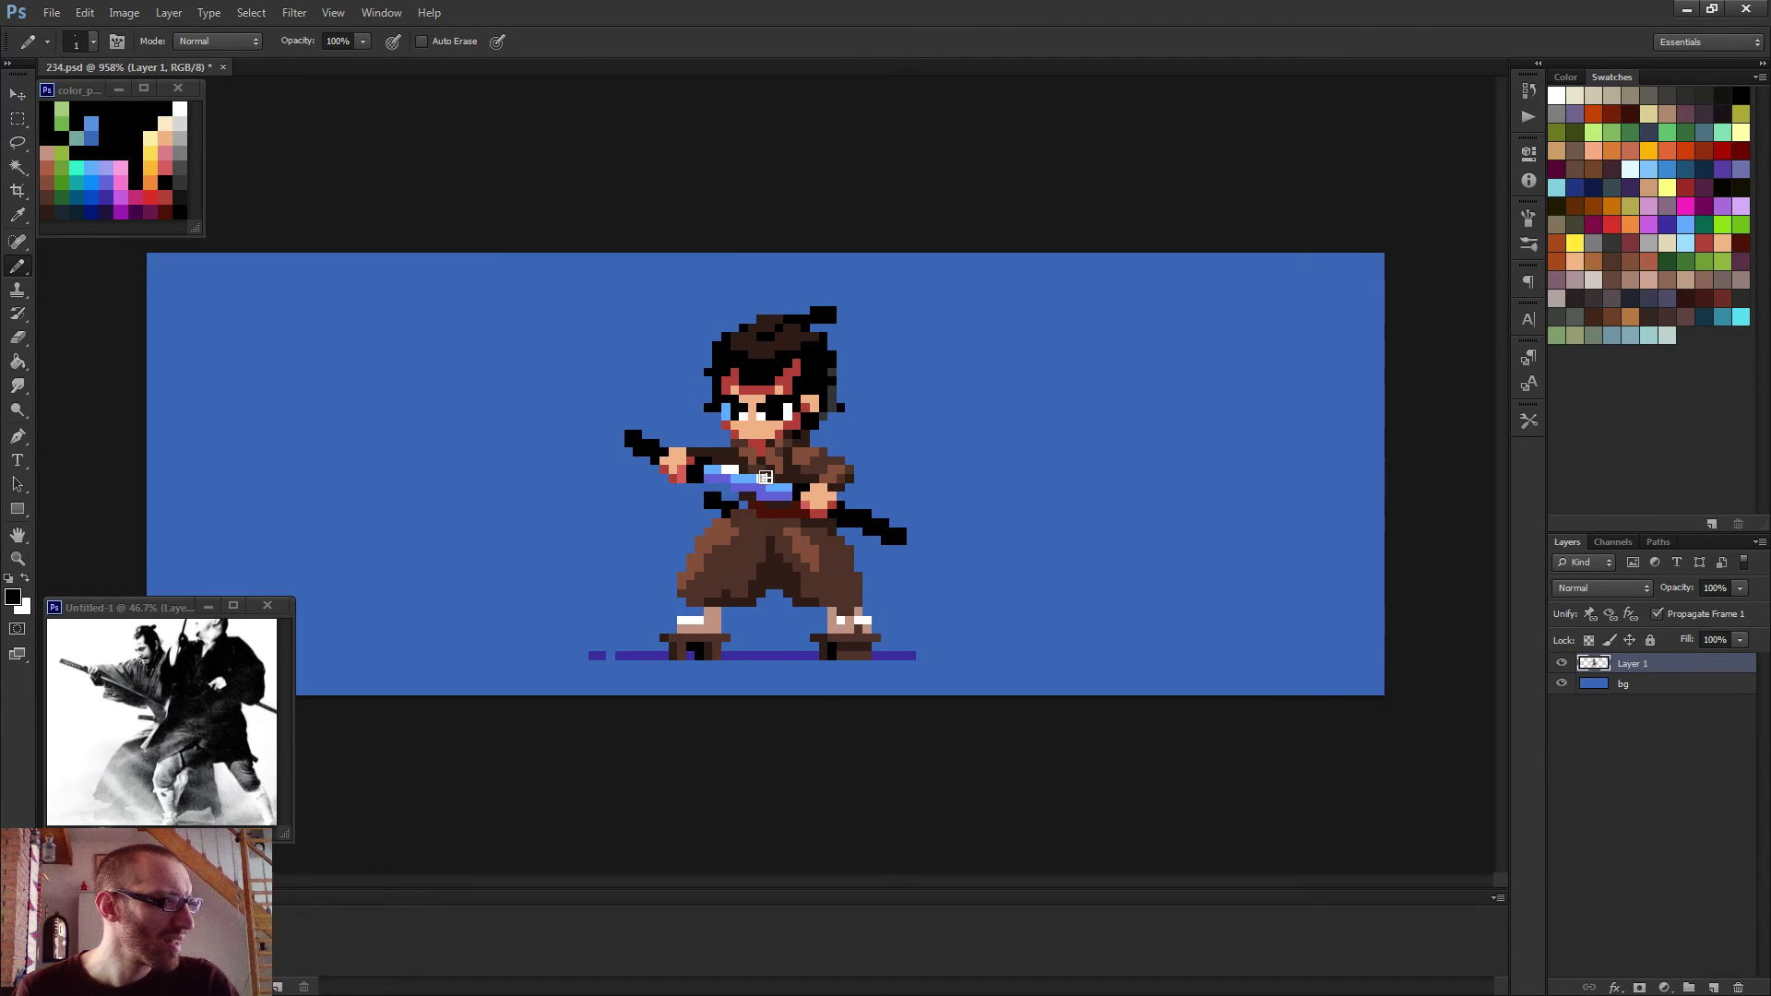
# Add a second black pixel beside the face and hair, then save the file.
pyautogui.press('e')
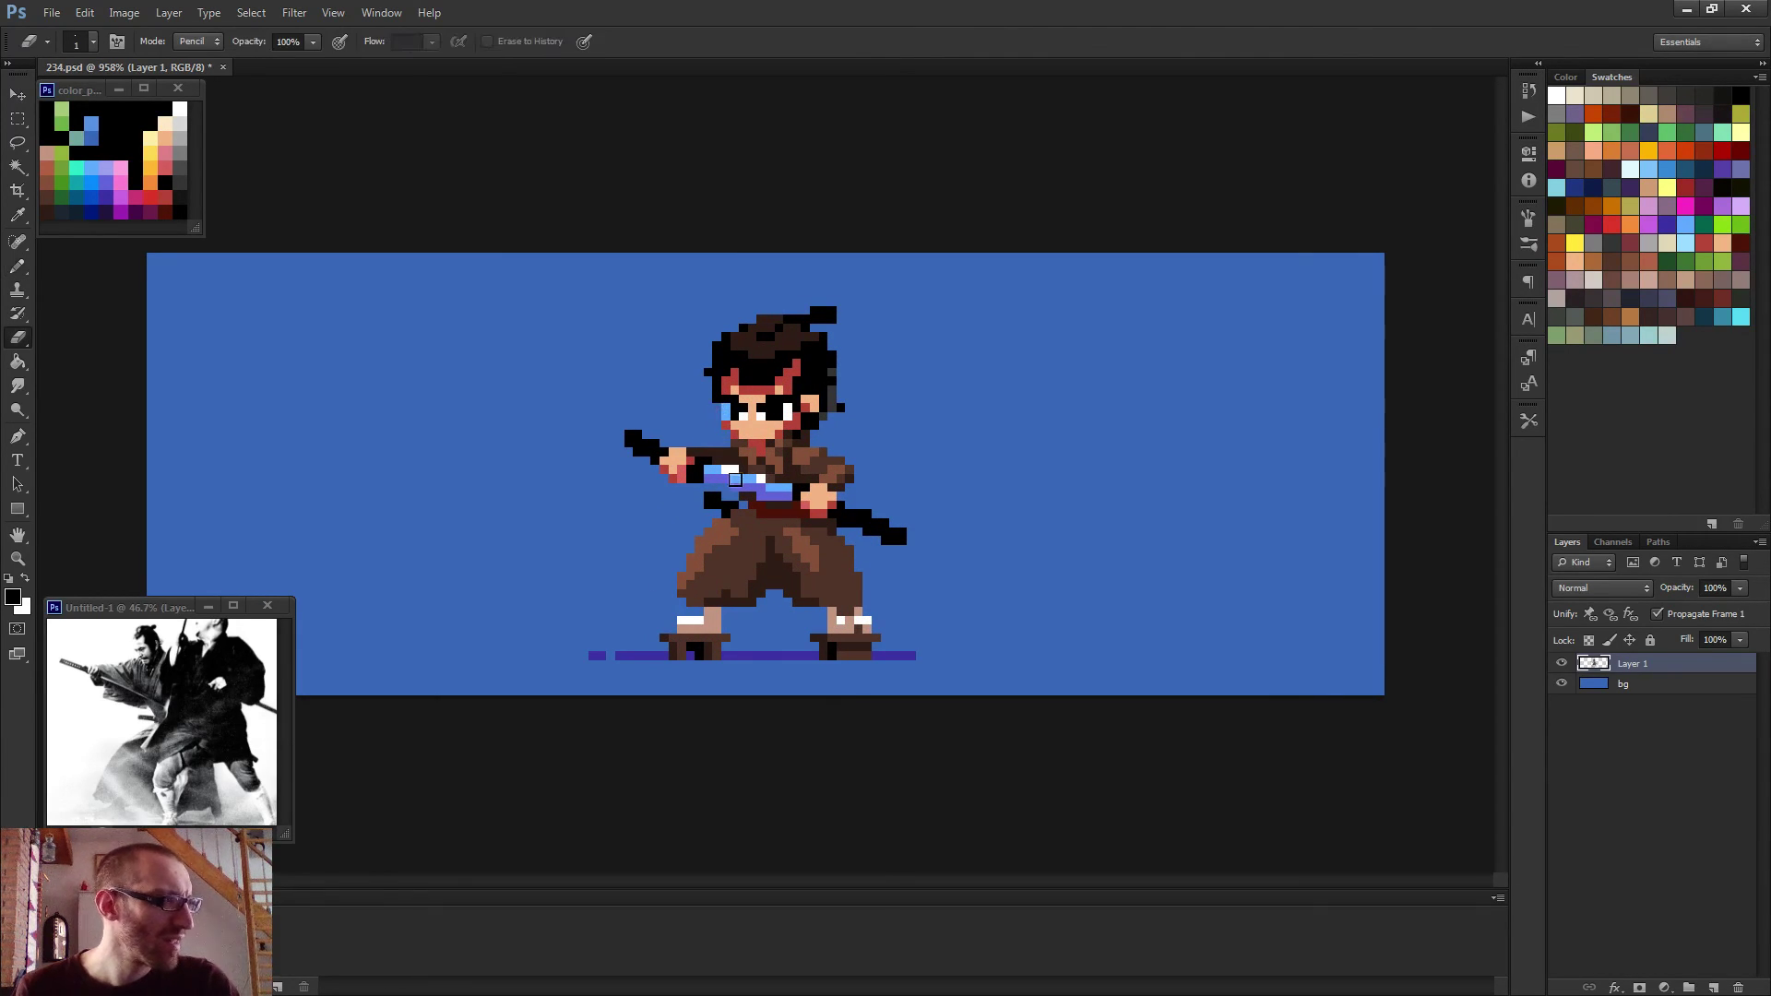
pyautogui.hotkey('ctrl', '-')
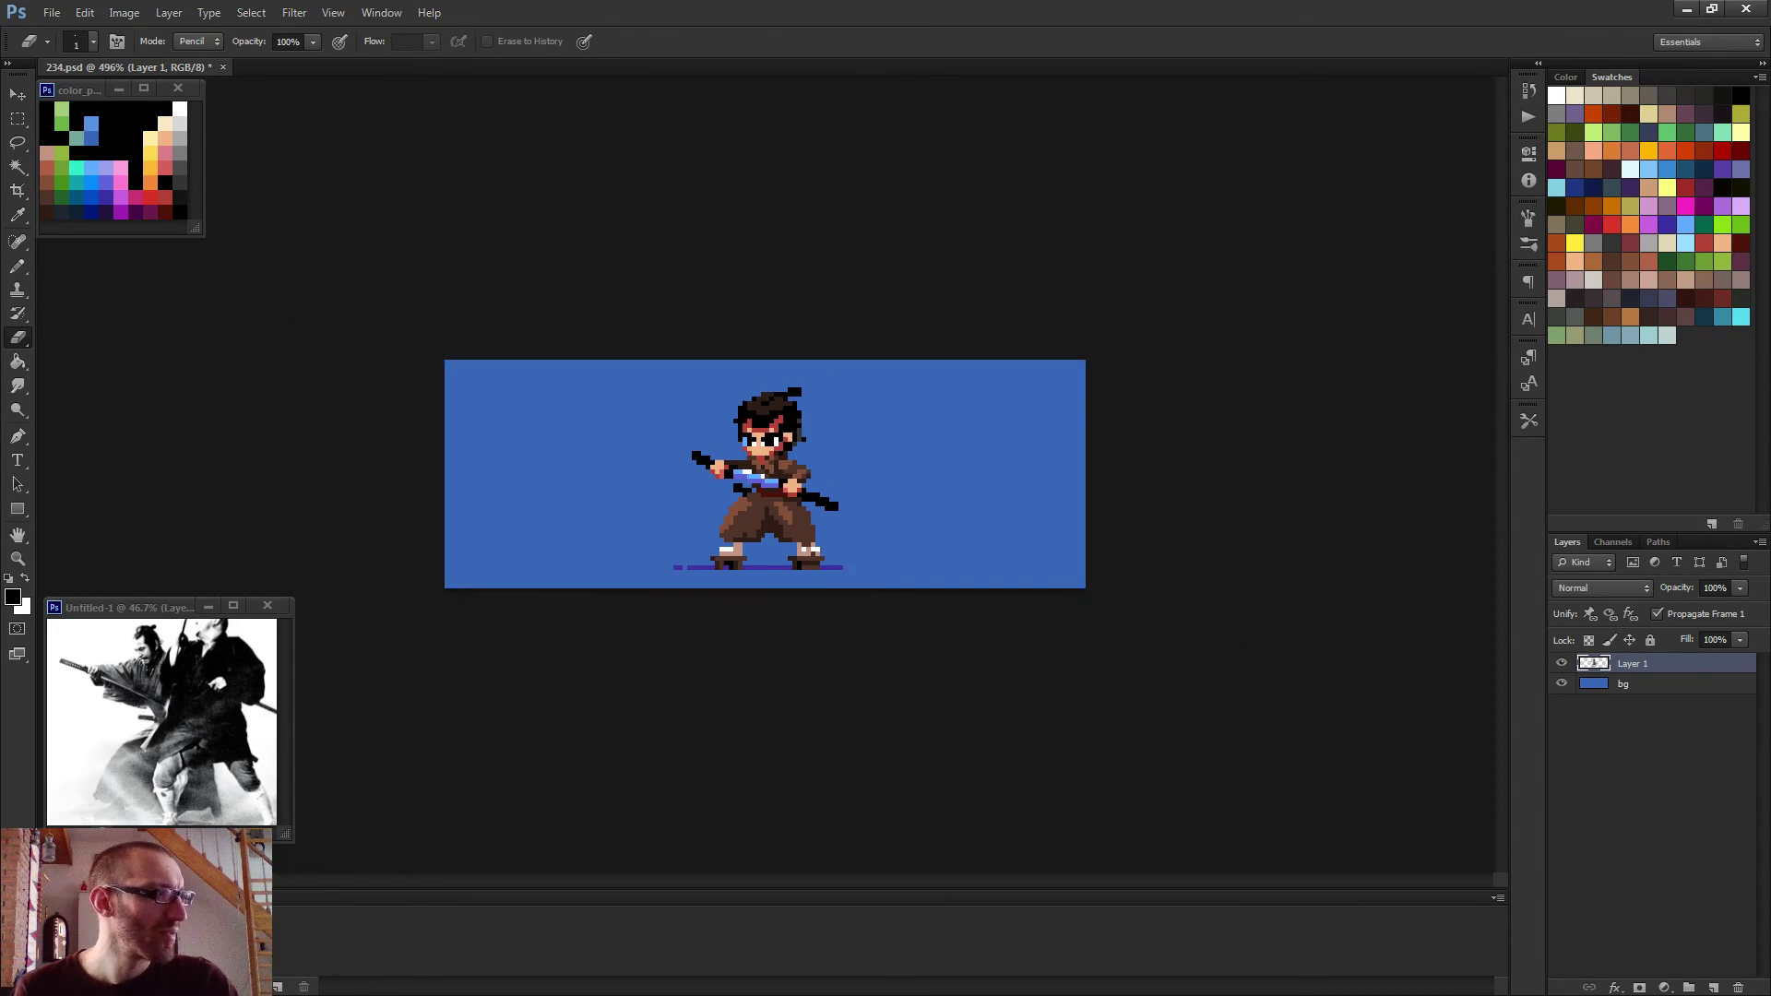
pyautogui.press('b')
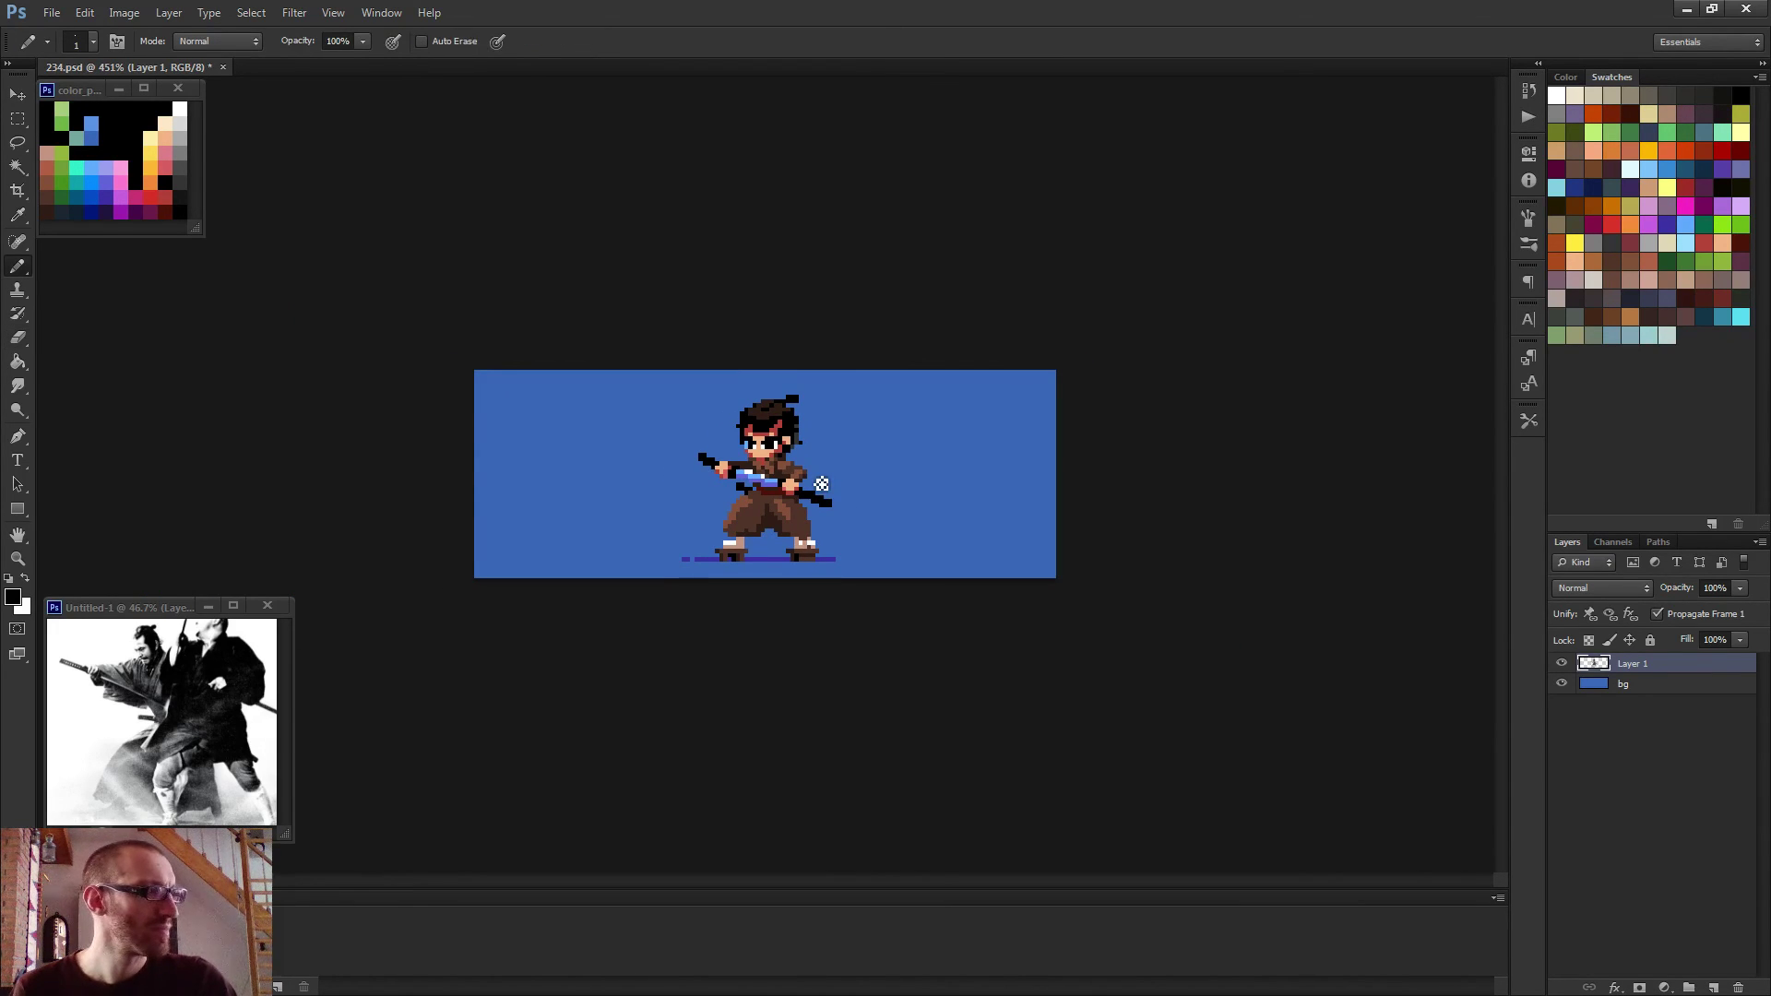
pyautogui.scroll(5, 803, 475)
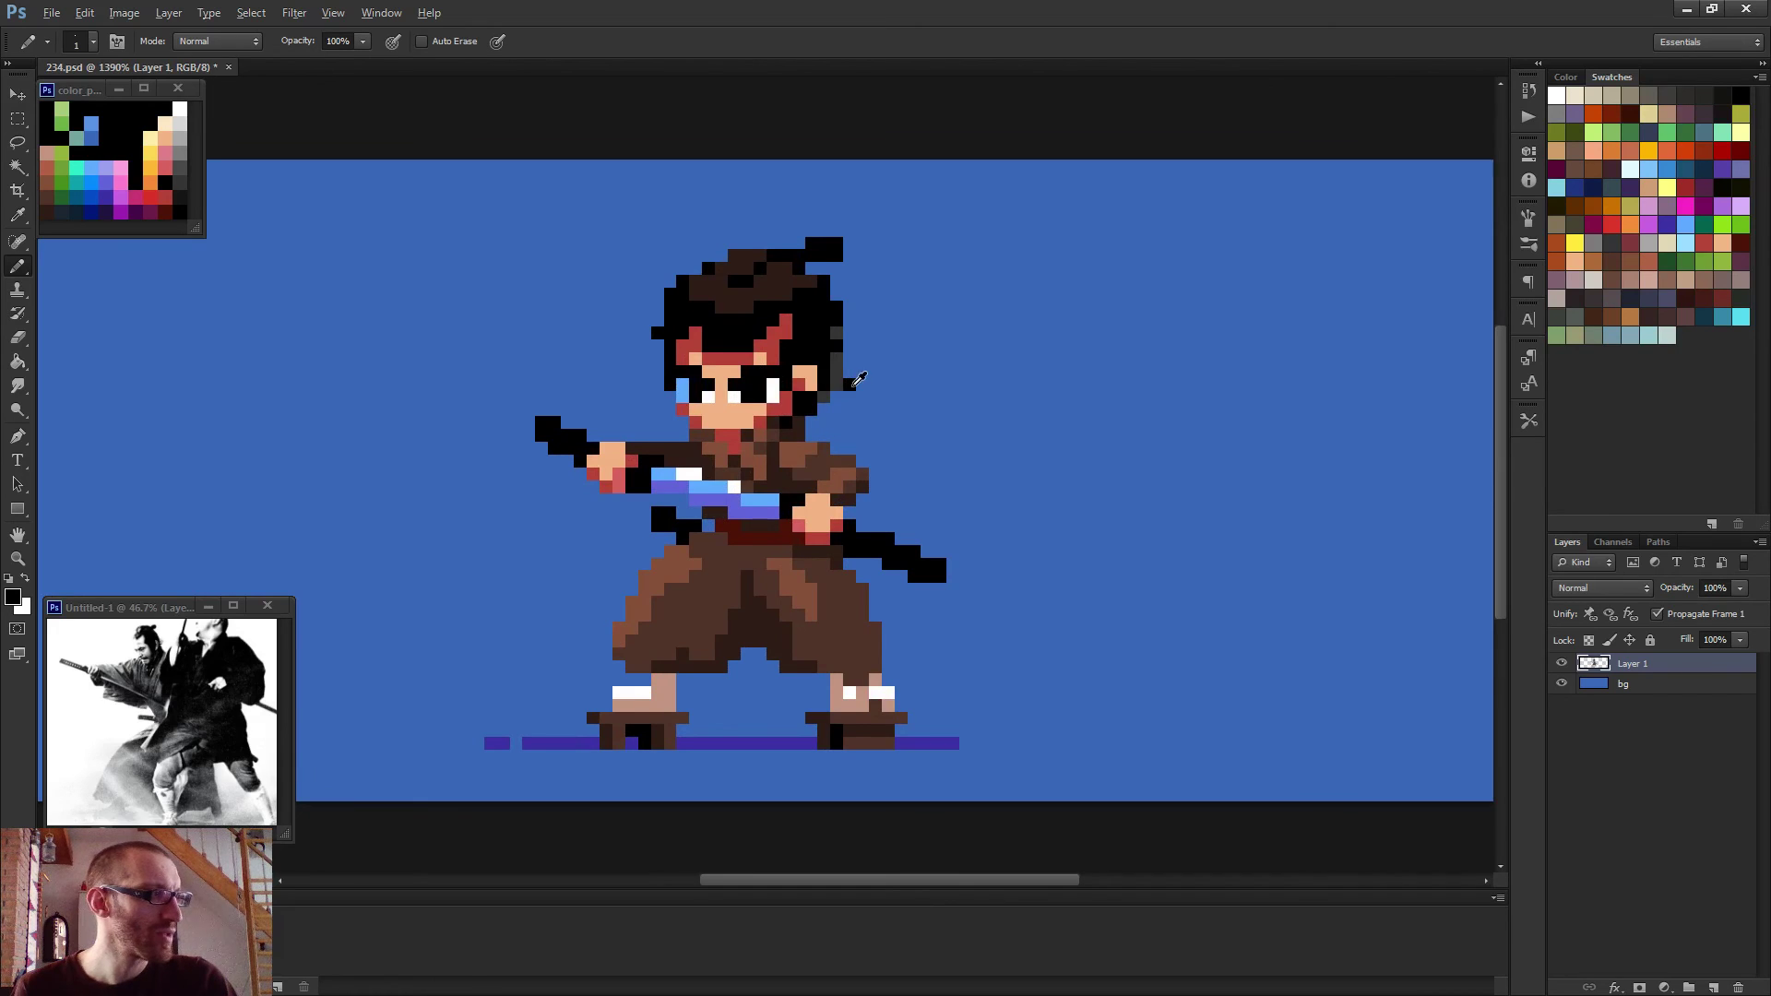
pyautogui.click(843, 386)
pyautogui.scroll(-4, 870, 398)
pyautogui.scroll(-1, 869, 458)
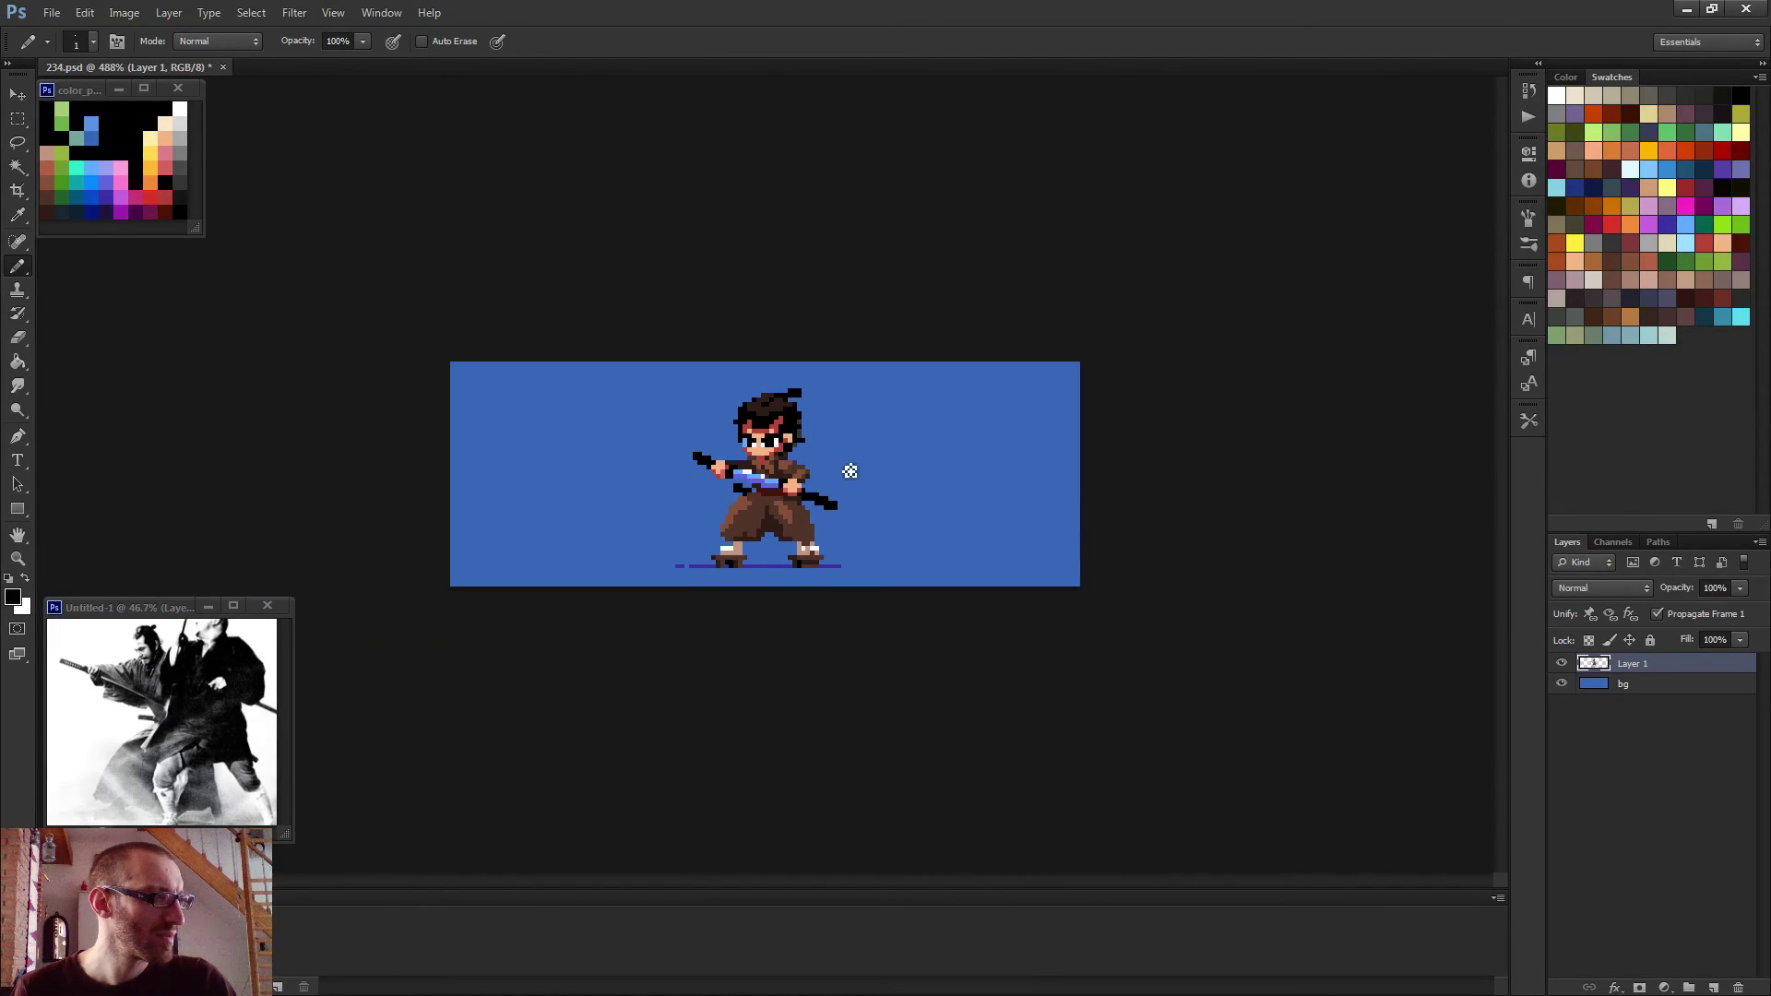
pyautogui.hotkey('ctrl', 's')
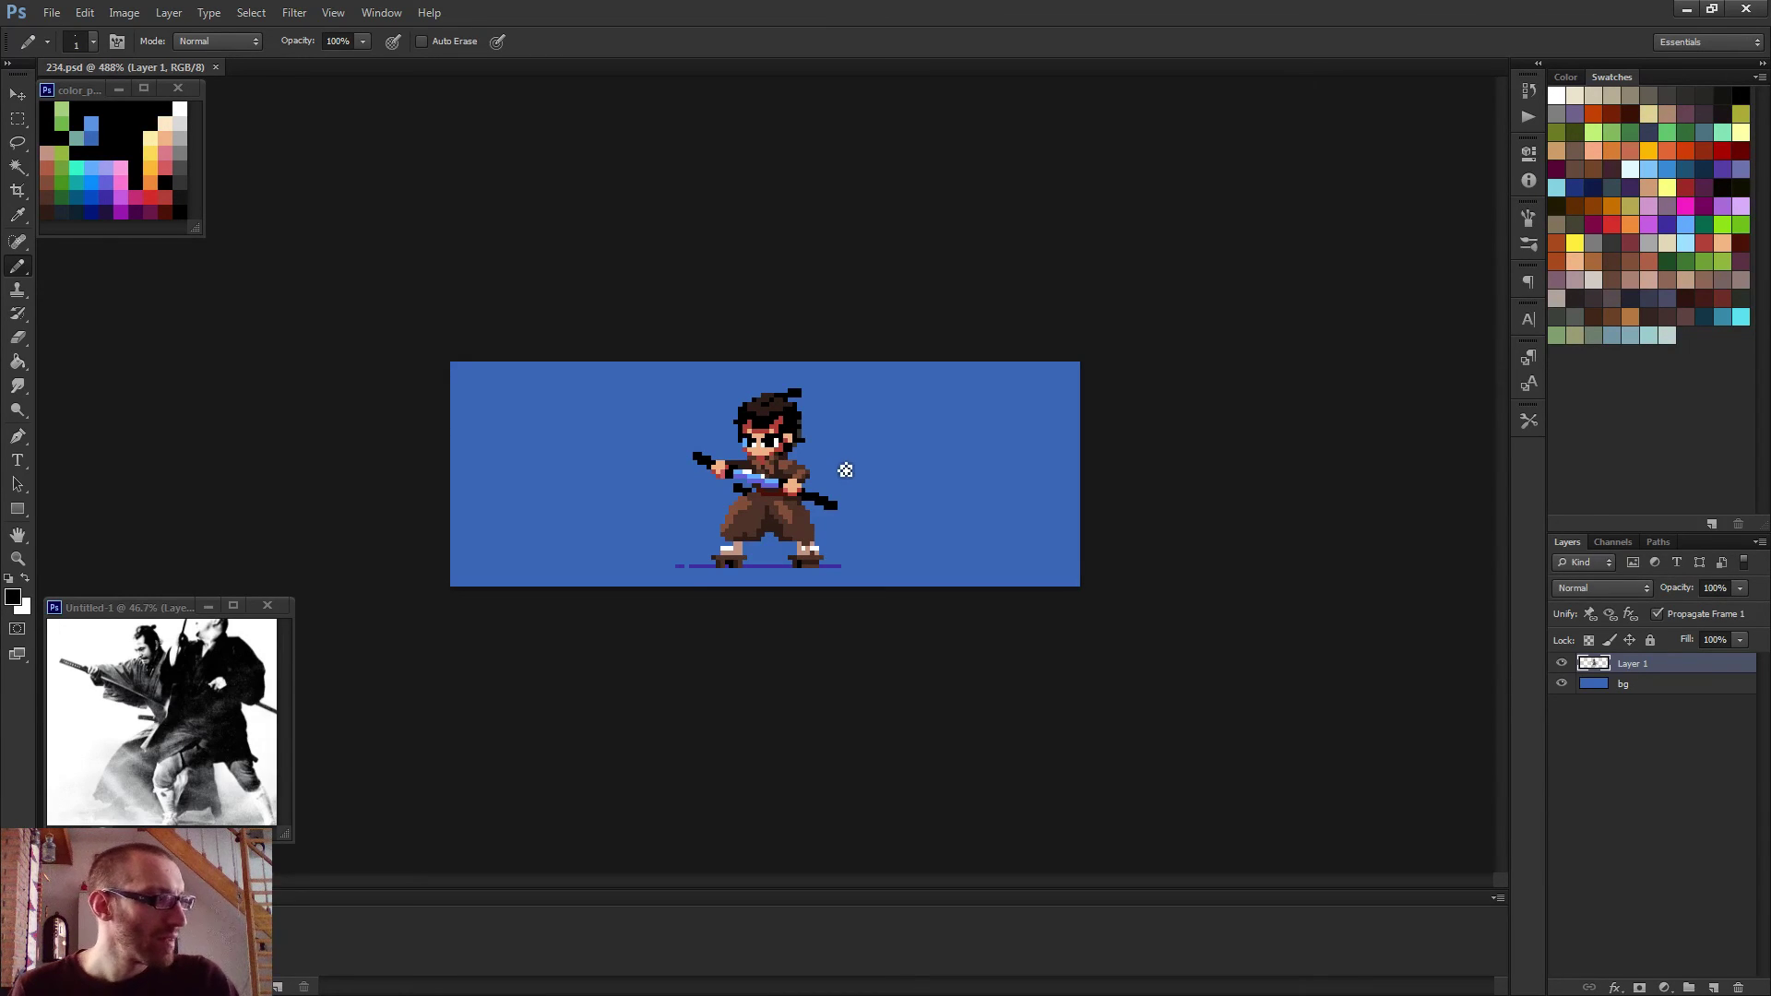
pyautogui.scroll(5, 743, 516)
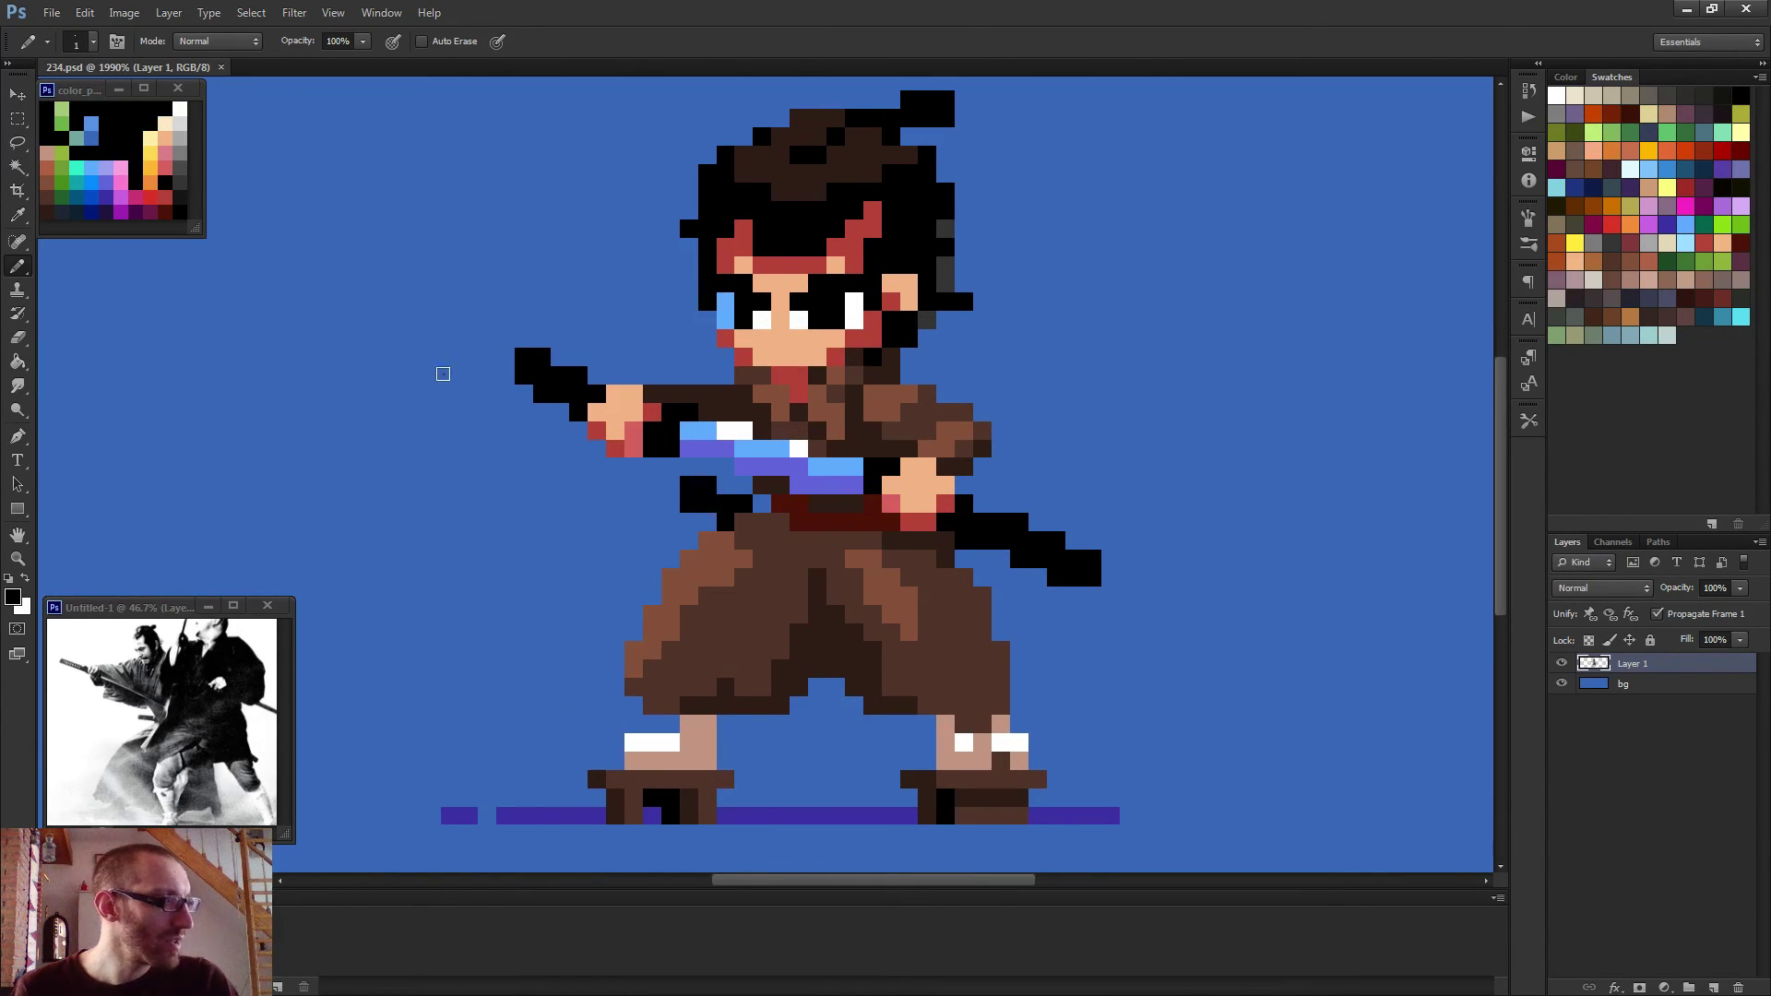
# Bucket-fill the black patch beside the sash with dark navy from the palette.
pyautogui.keyDown('alt'); pyautogui.click(110, 212); pyautogui.keyUp('alt')
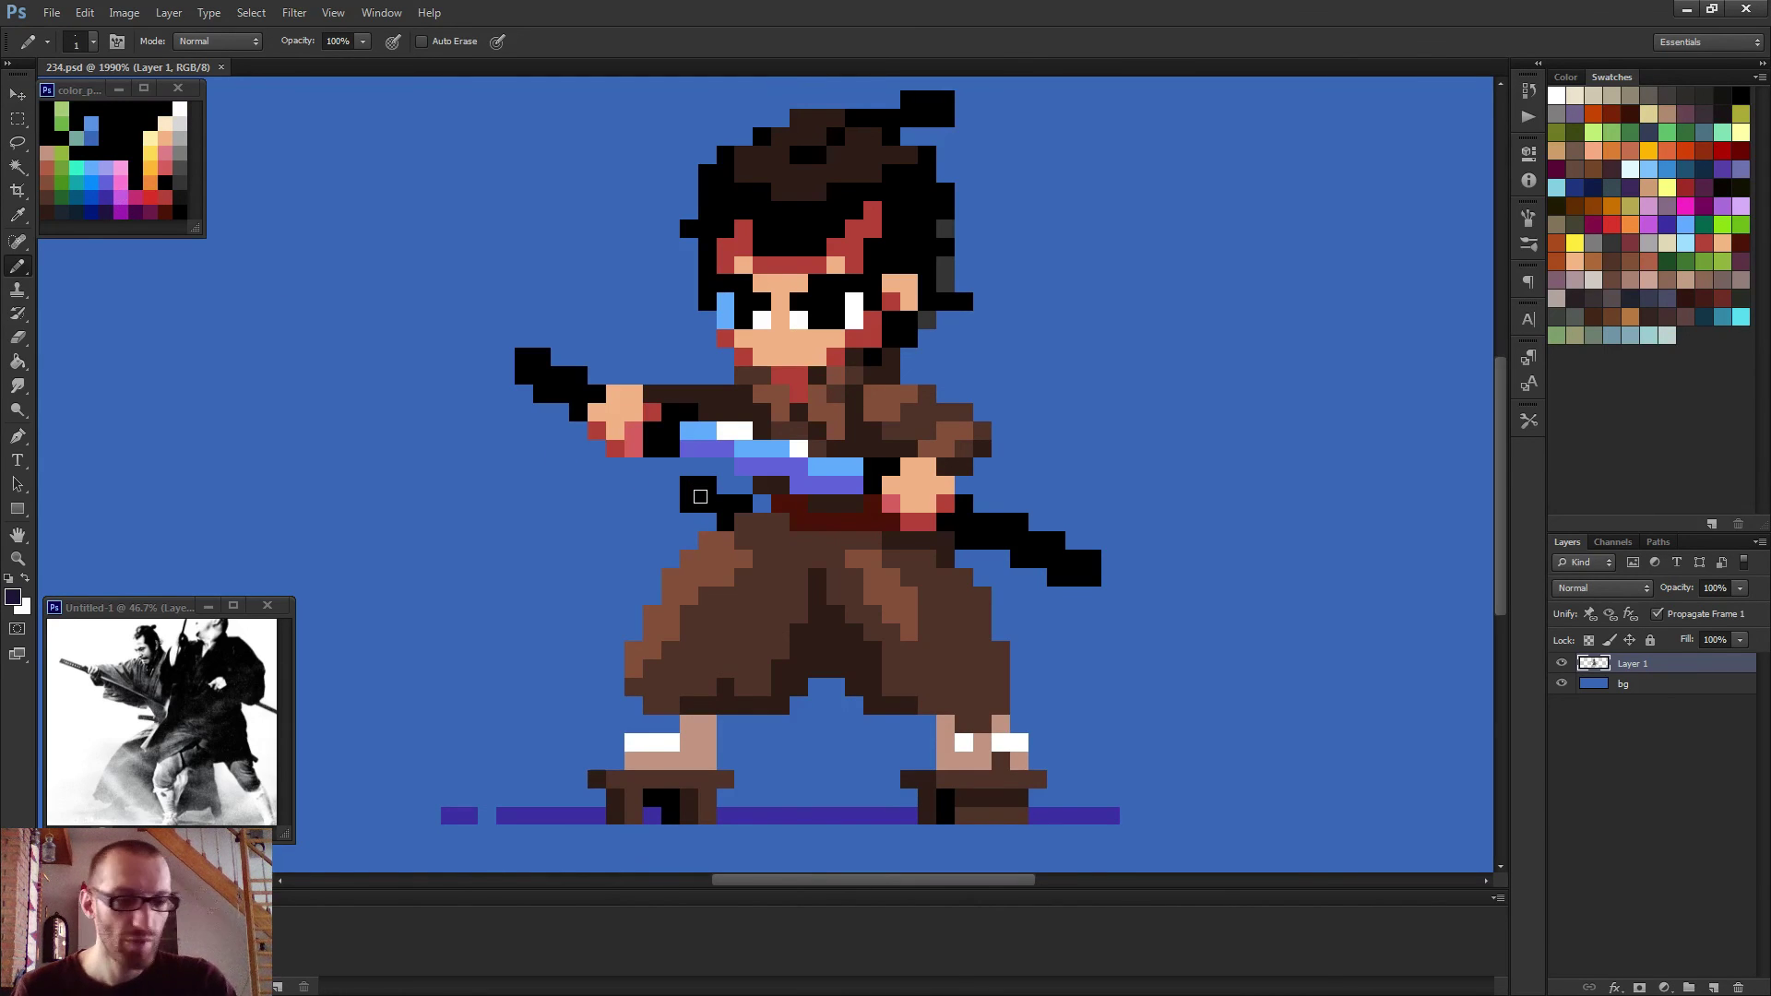
pyautogui.press('g')
pyautogui.click(700, 498)
pyautogui.scroll(-3, 790, 563)
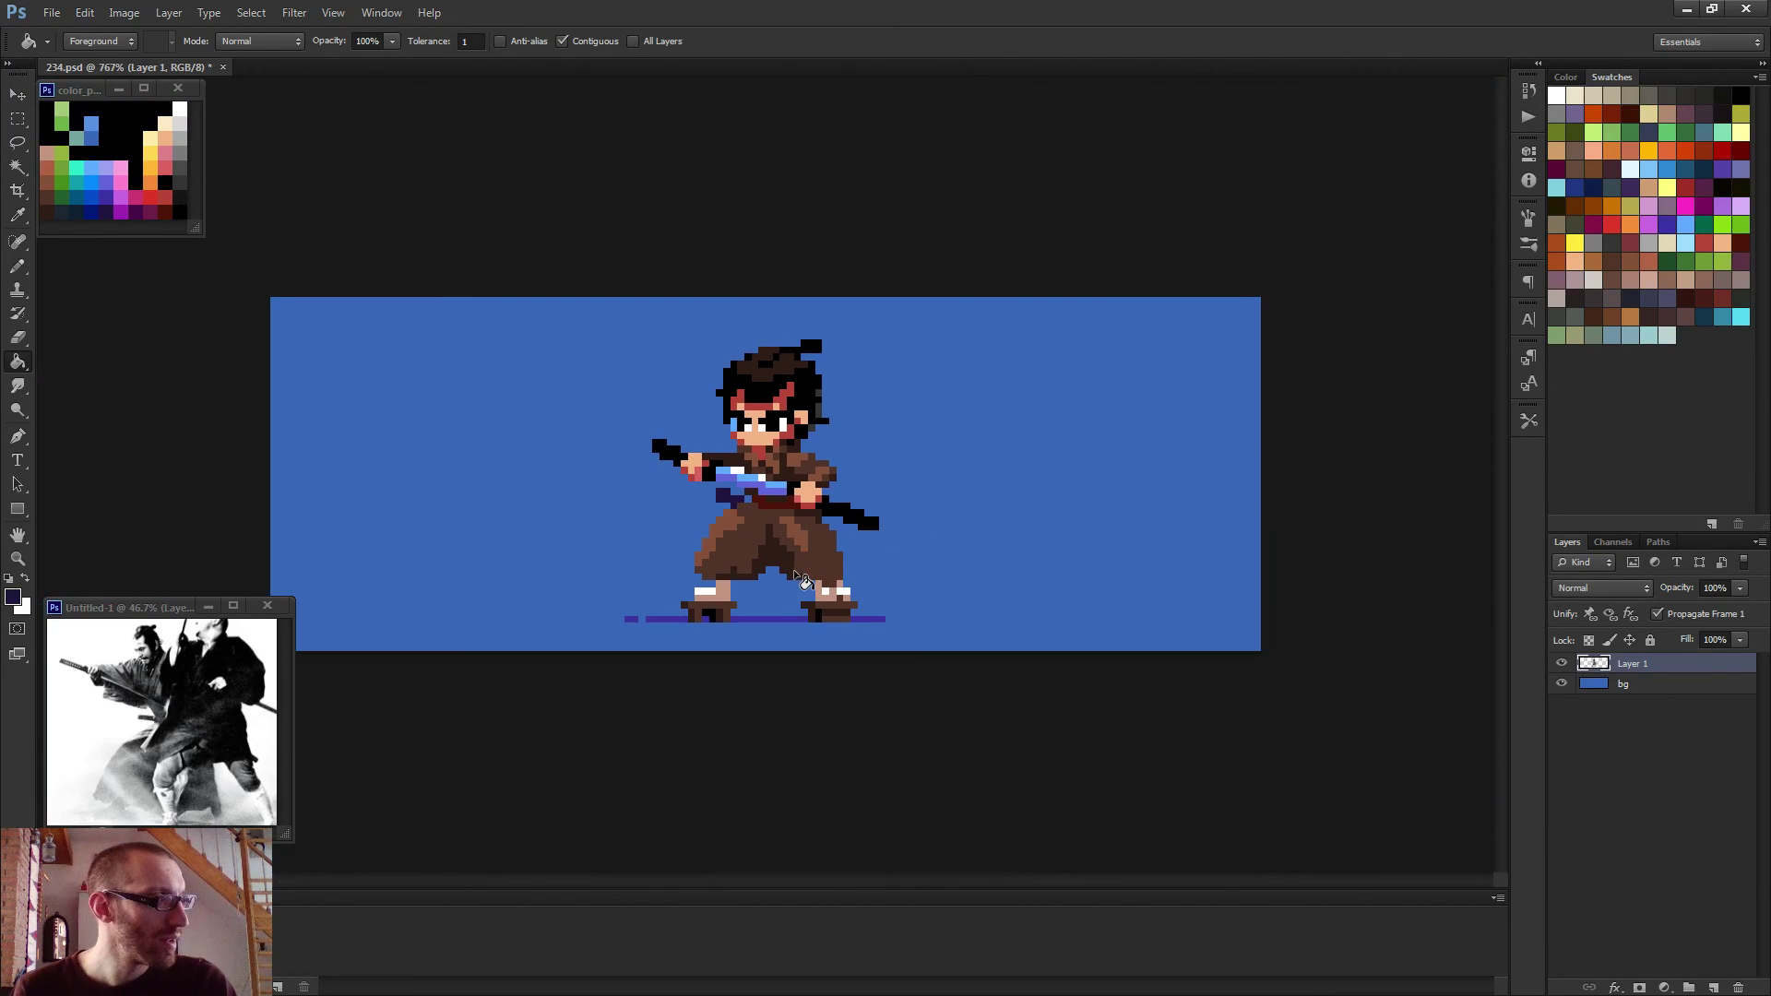
pyautogui.scroll(3, 794, 569)
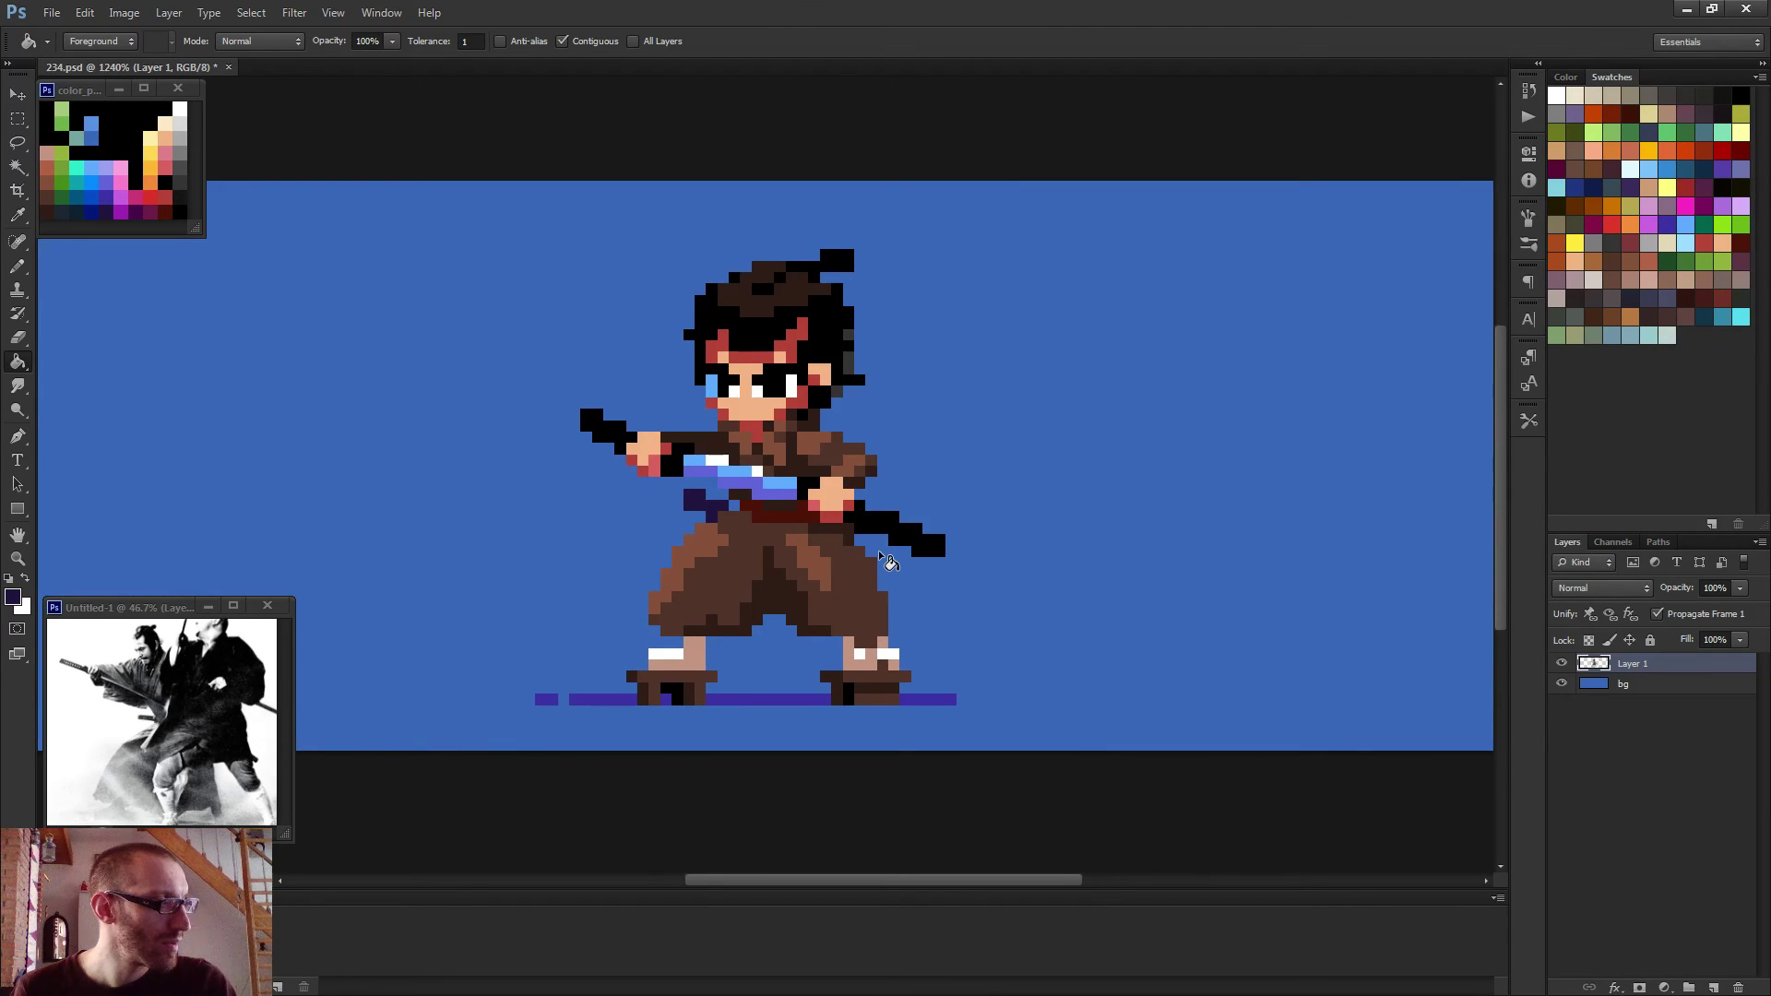
pyautogui.press('b')
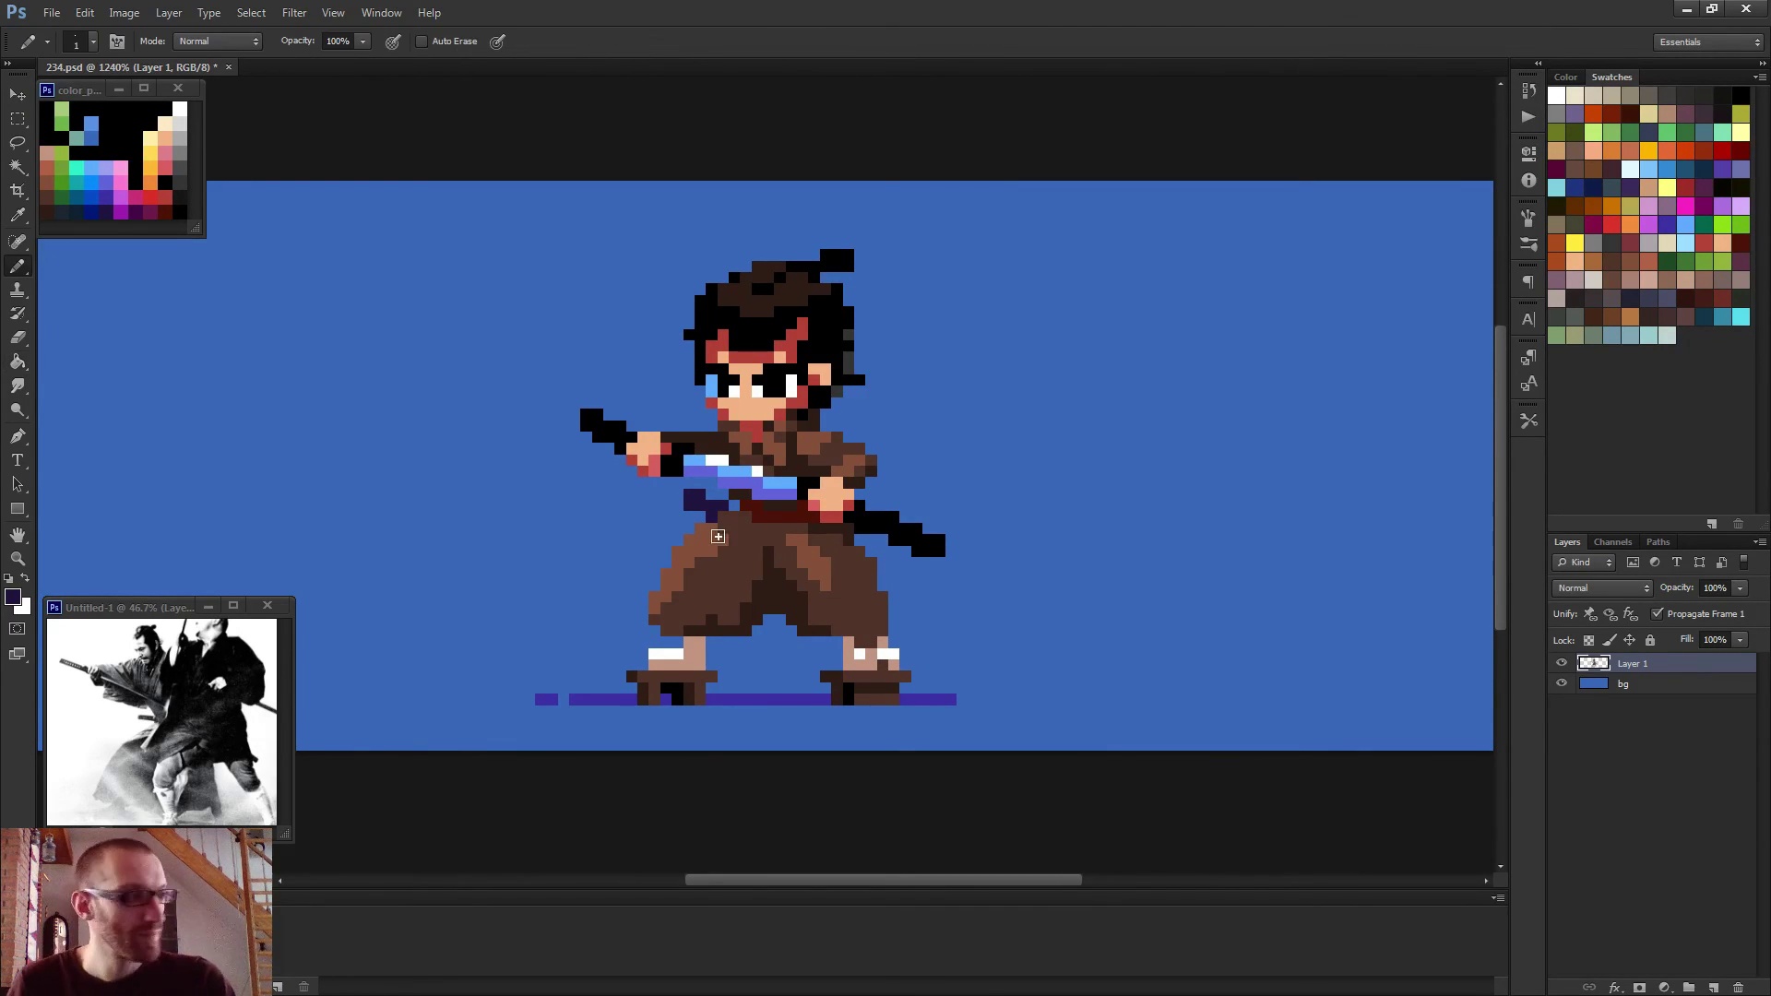
pyautogui.scroll(-3, 811, 503)
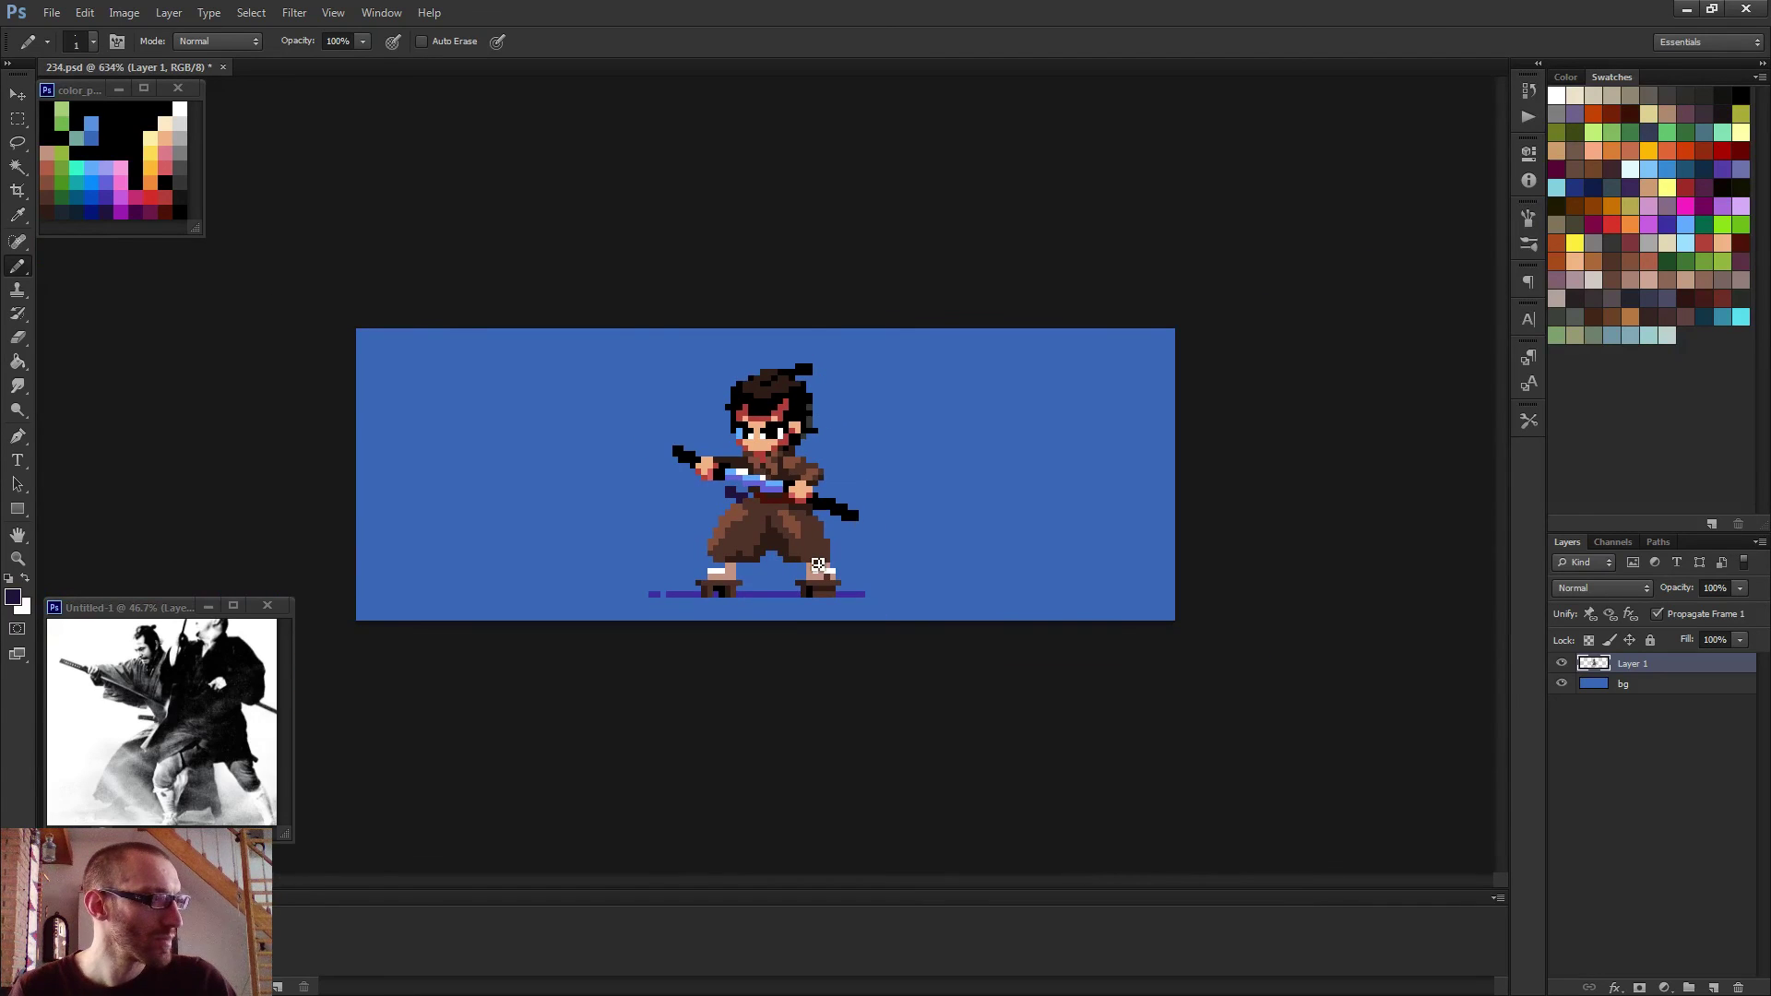
pyautogui.scroll(3, 817, 564)
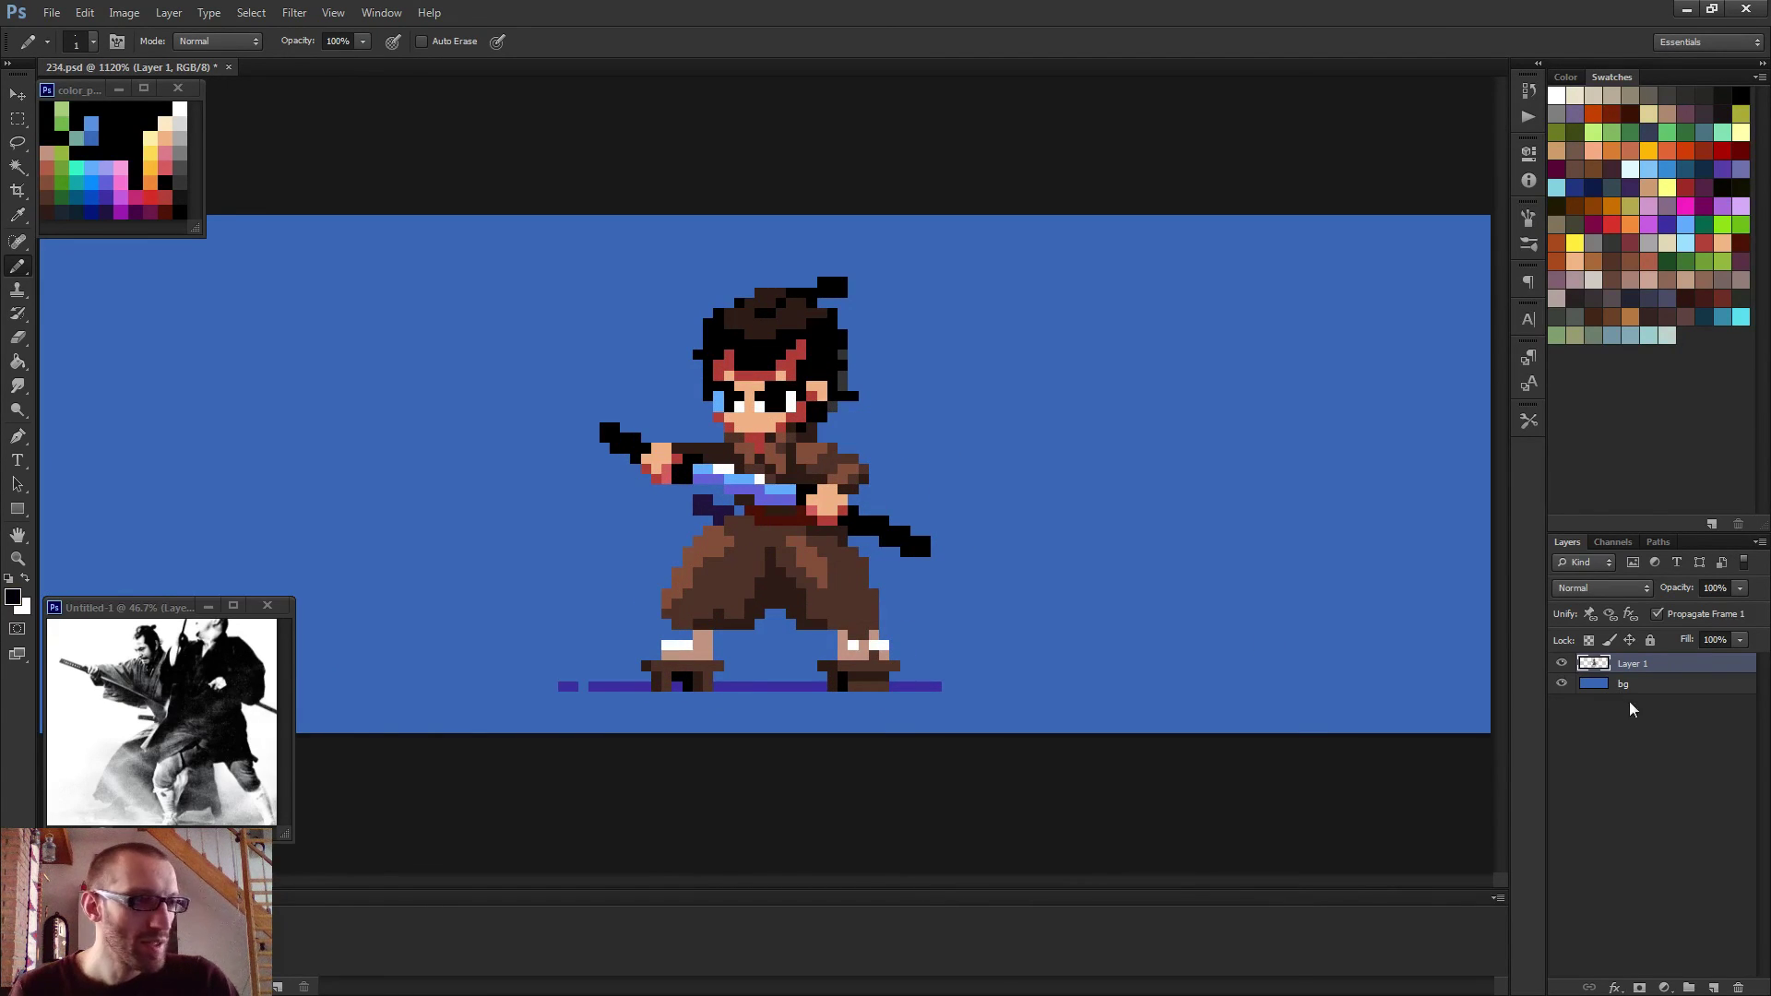
# On a new layer, draw black outline pixels along the left inner leg.
pyautogui.click(1713, 987)
pyautogui.scroll(2, 775, 630)
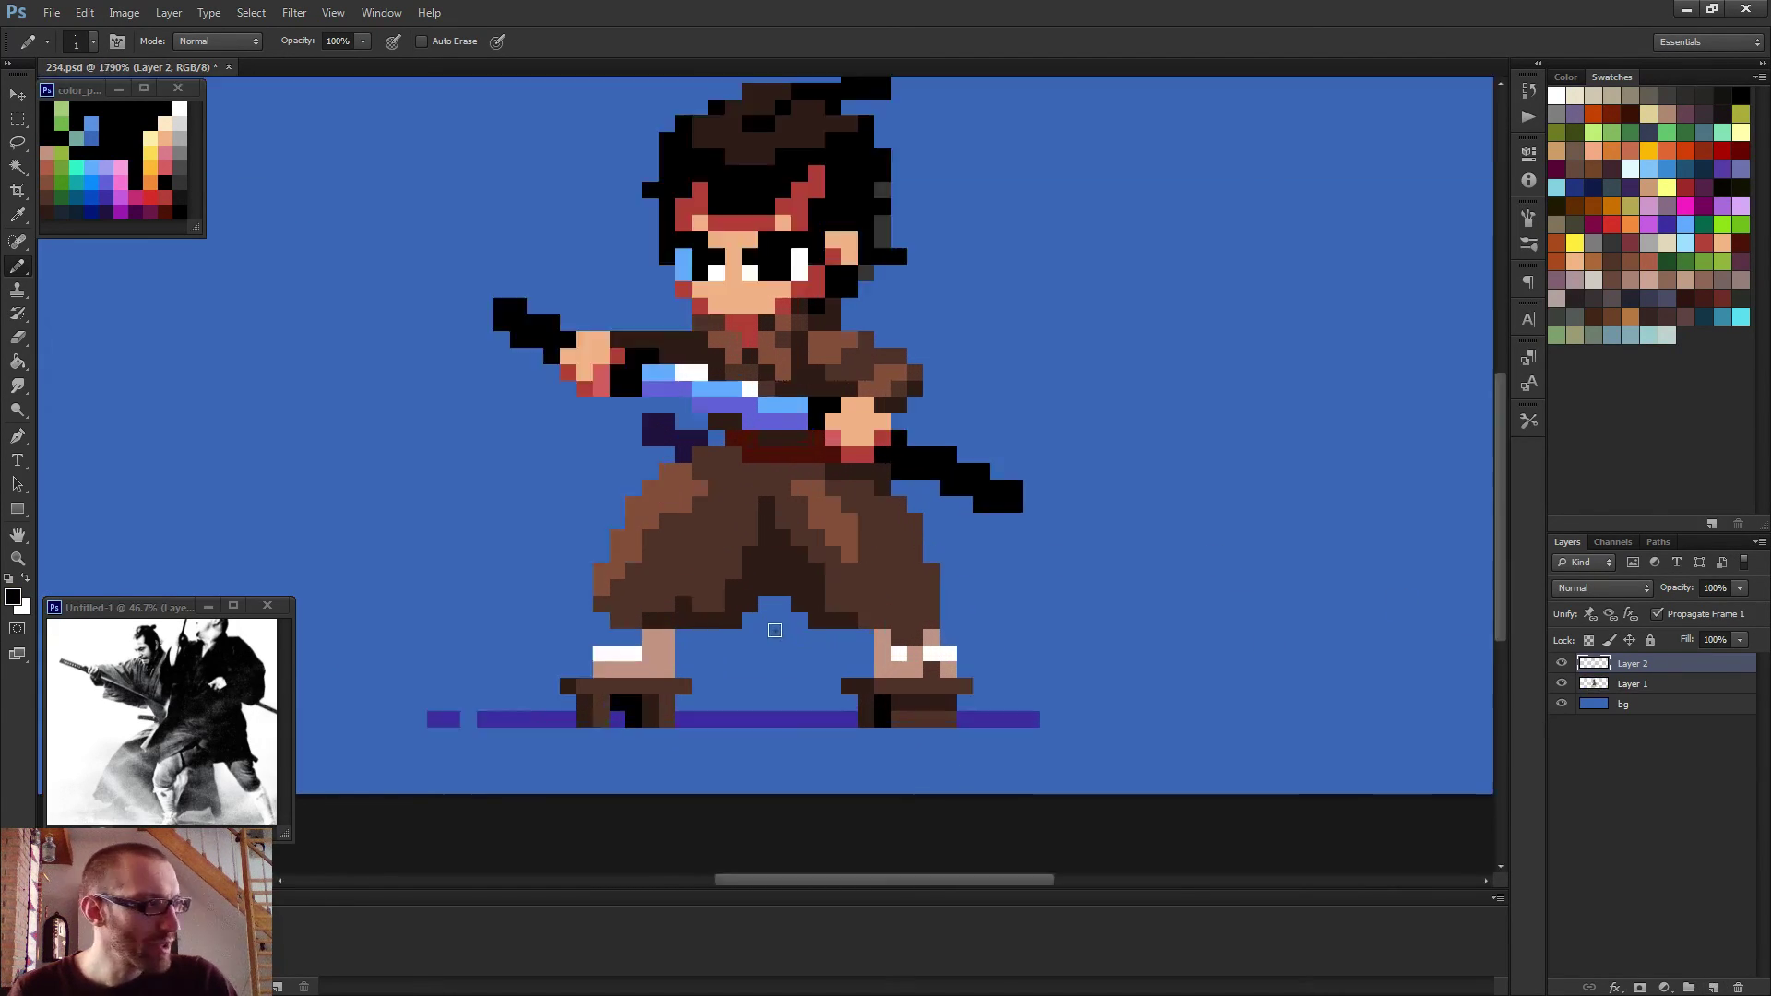
pyautogui.scroll(2, 690, 655)
pyautogui.moveTo(680, 631); pyautogui.dragTo(670, 664)
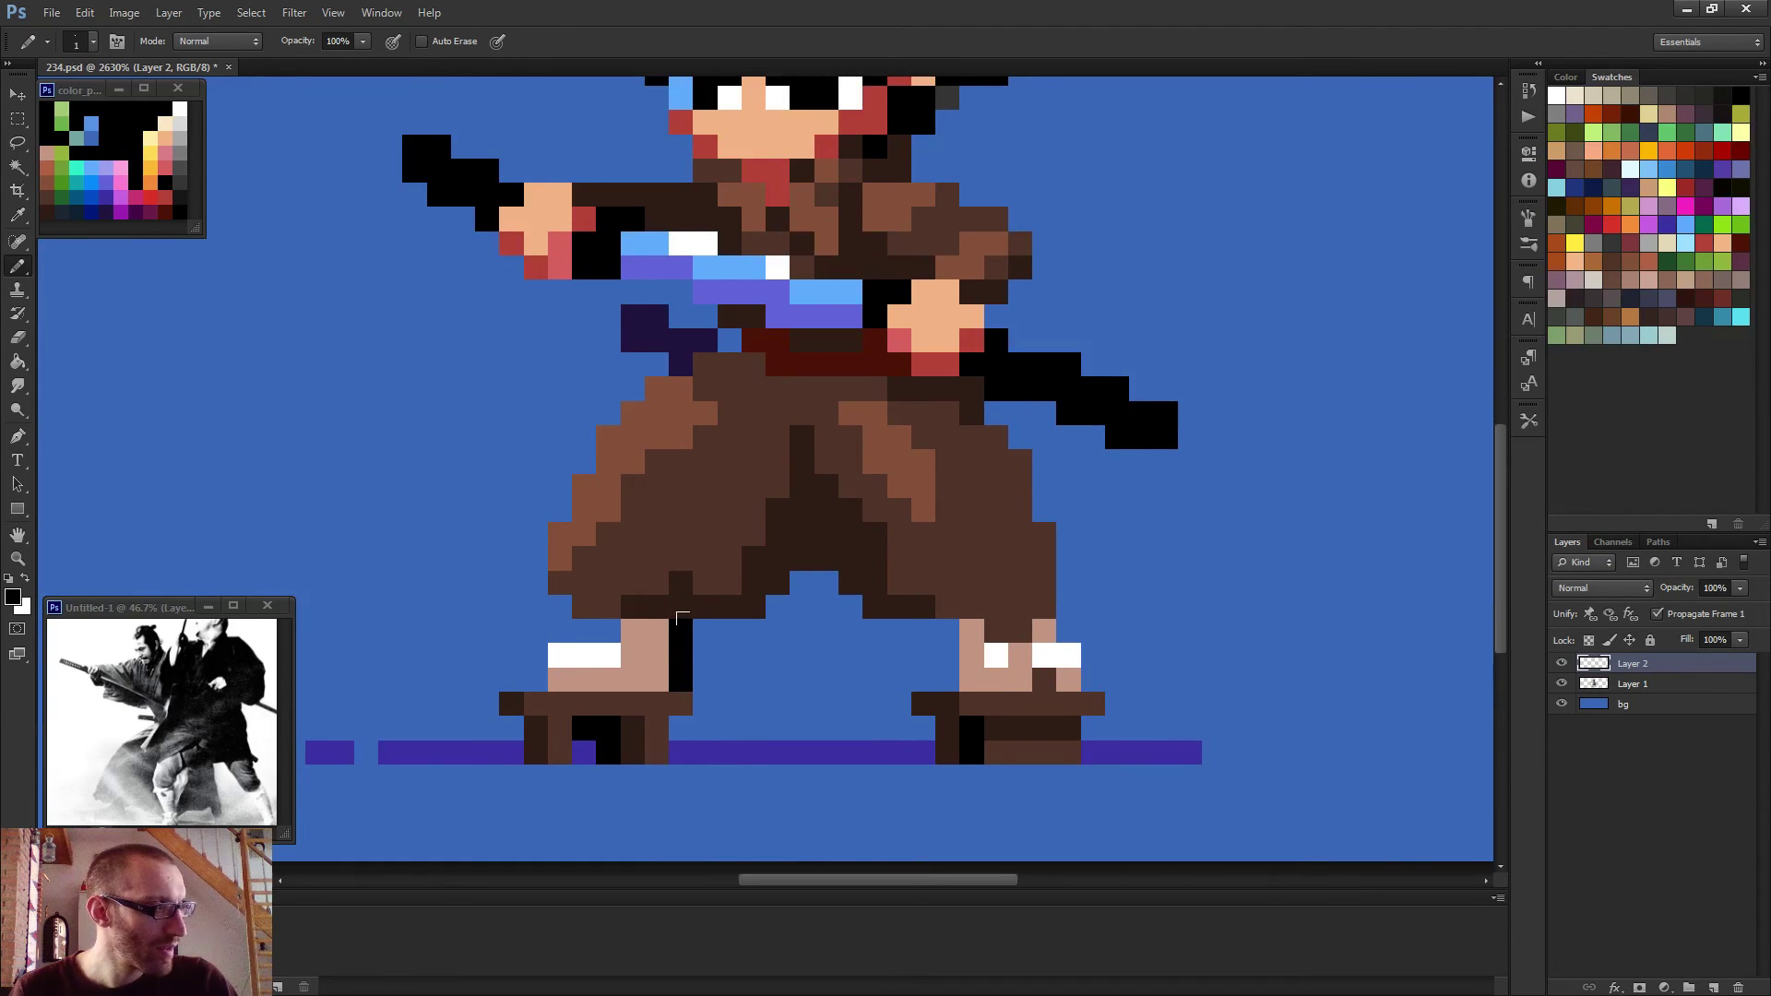
pyautogui.click(704, 631)
# Add black pixels across the crotch gap and down the right leg's inner edge.
pyautogui.click(778, 606)
pyautogui.moveTo(802, 583); pyautogui.dragTo(825, 583)
pyautogui.click(851, 606)
pyautogui.moveTo(940, 626); pyautogui.dragTo(935, 664)
pyautogui.click(915, 627)
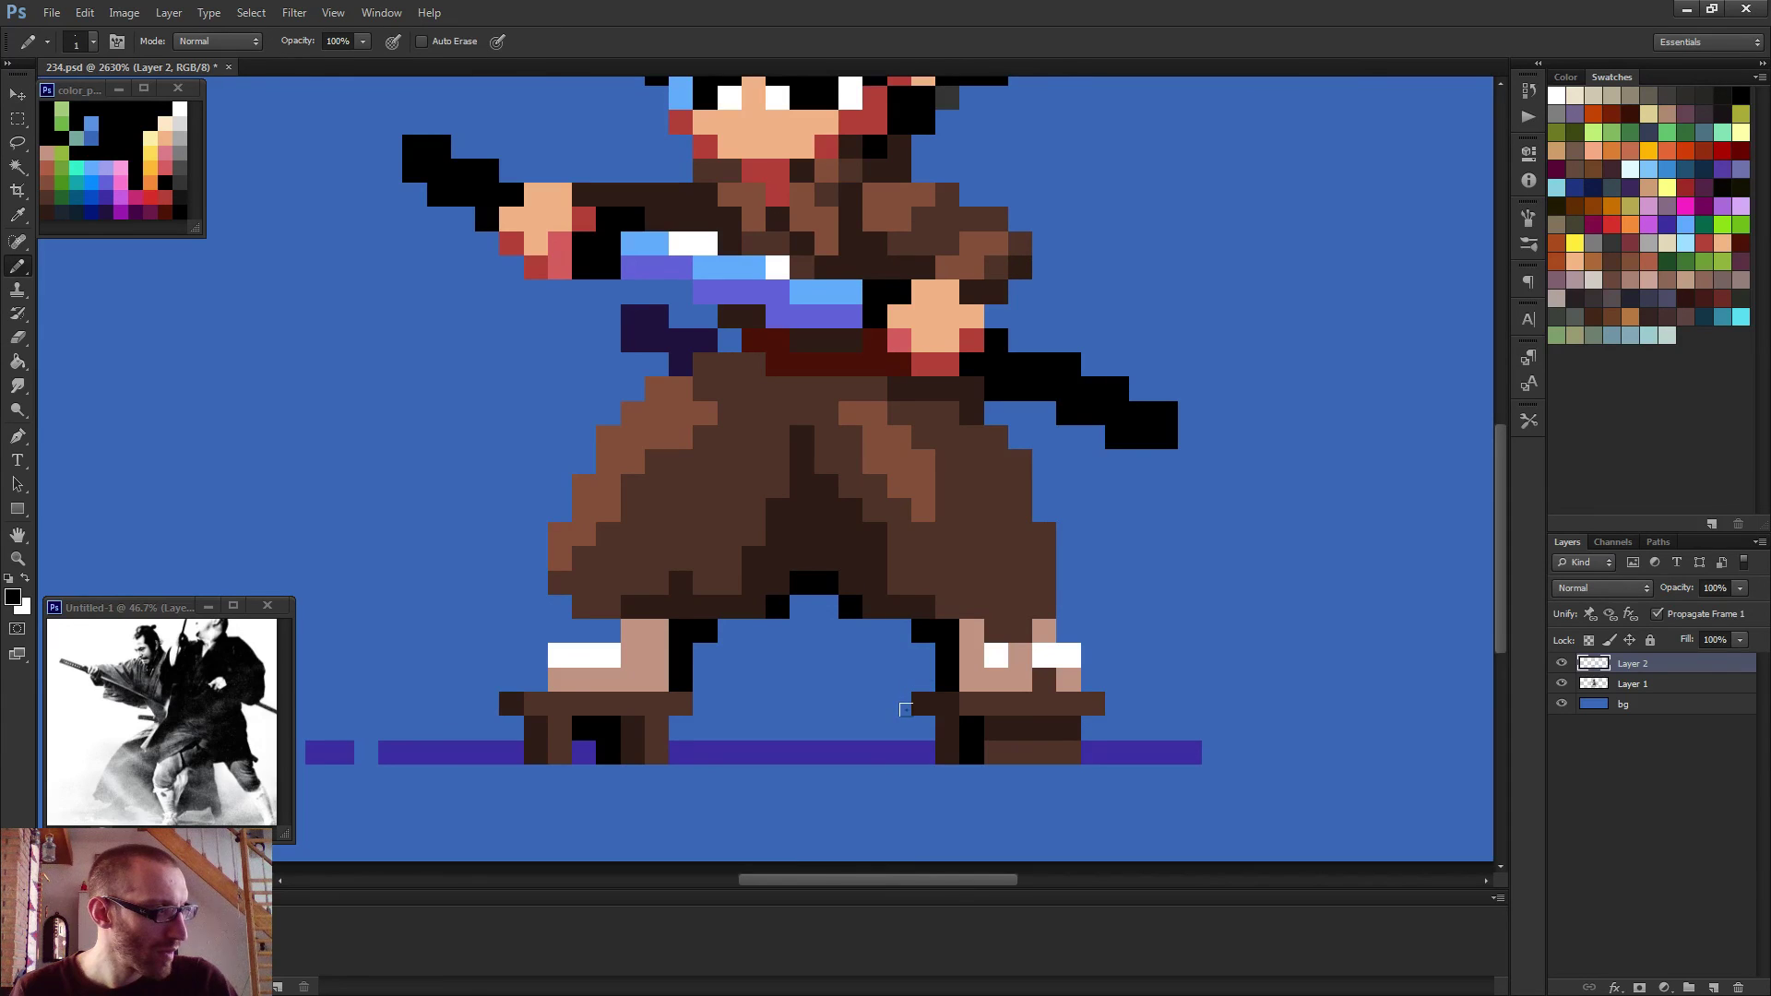
pyautogui.scroll(-6, 658, 721)
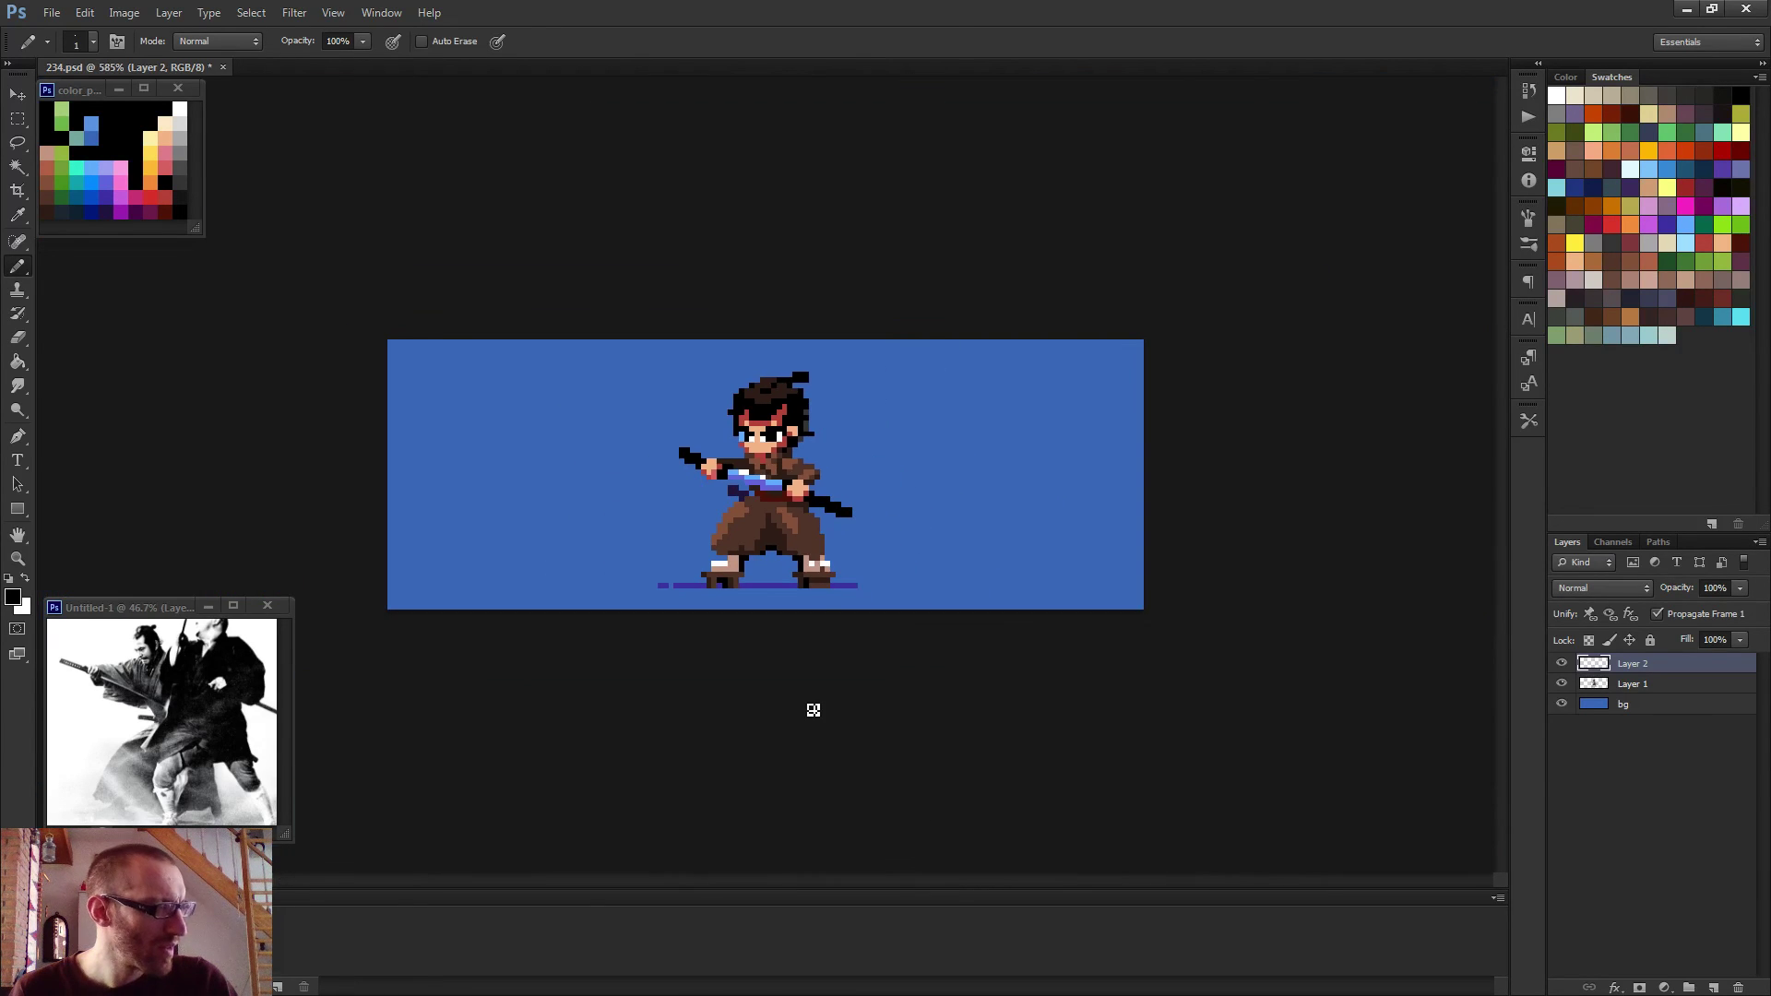
pyautogui.scroll(-1, 803, 625)
pyautogui.scroll(6, 795, 615)
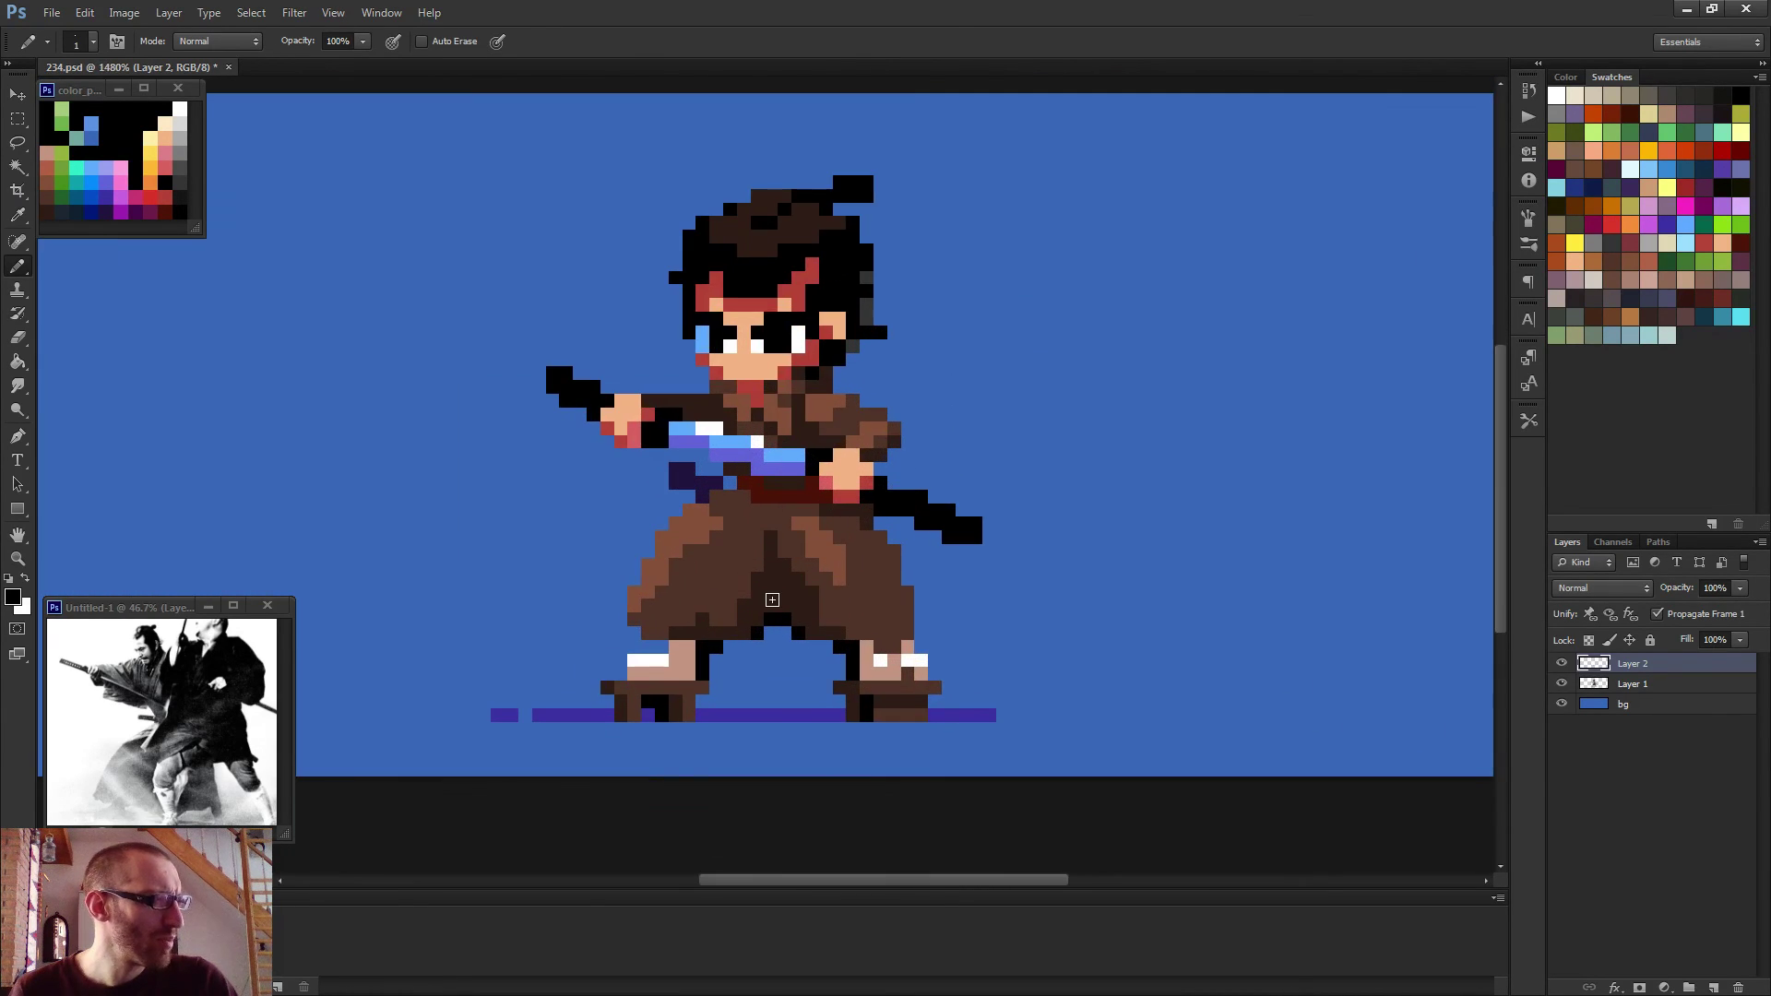
pyautogui.scroll(-4, 830, 650)
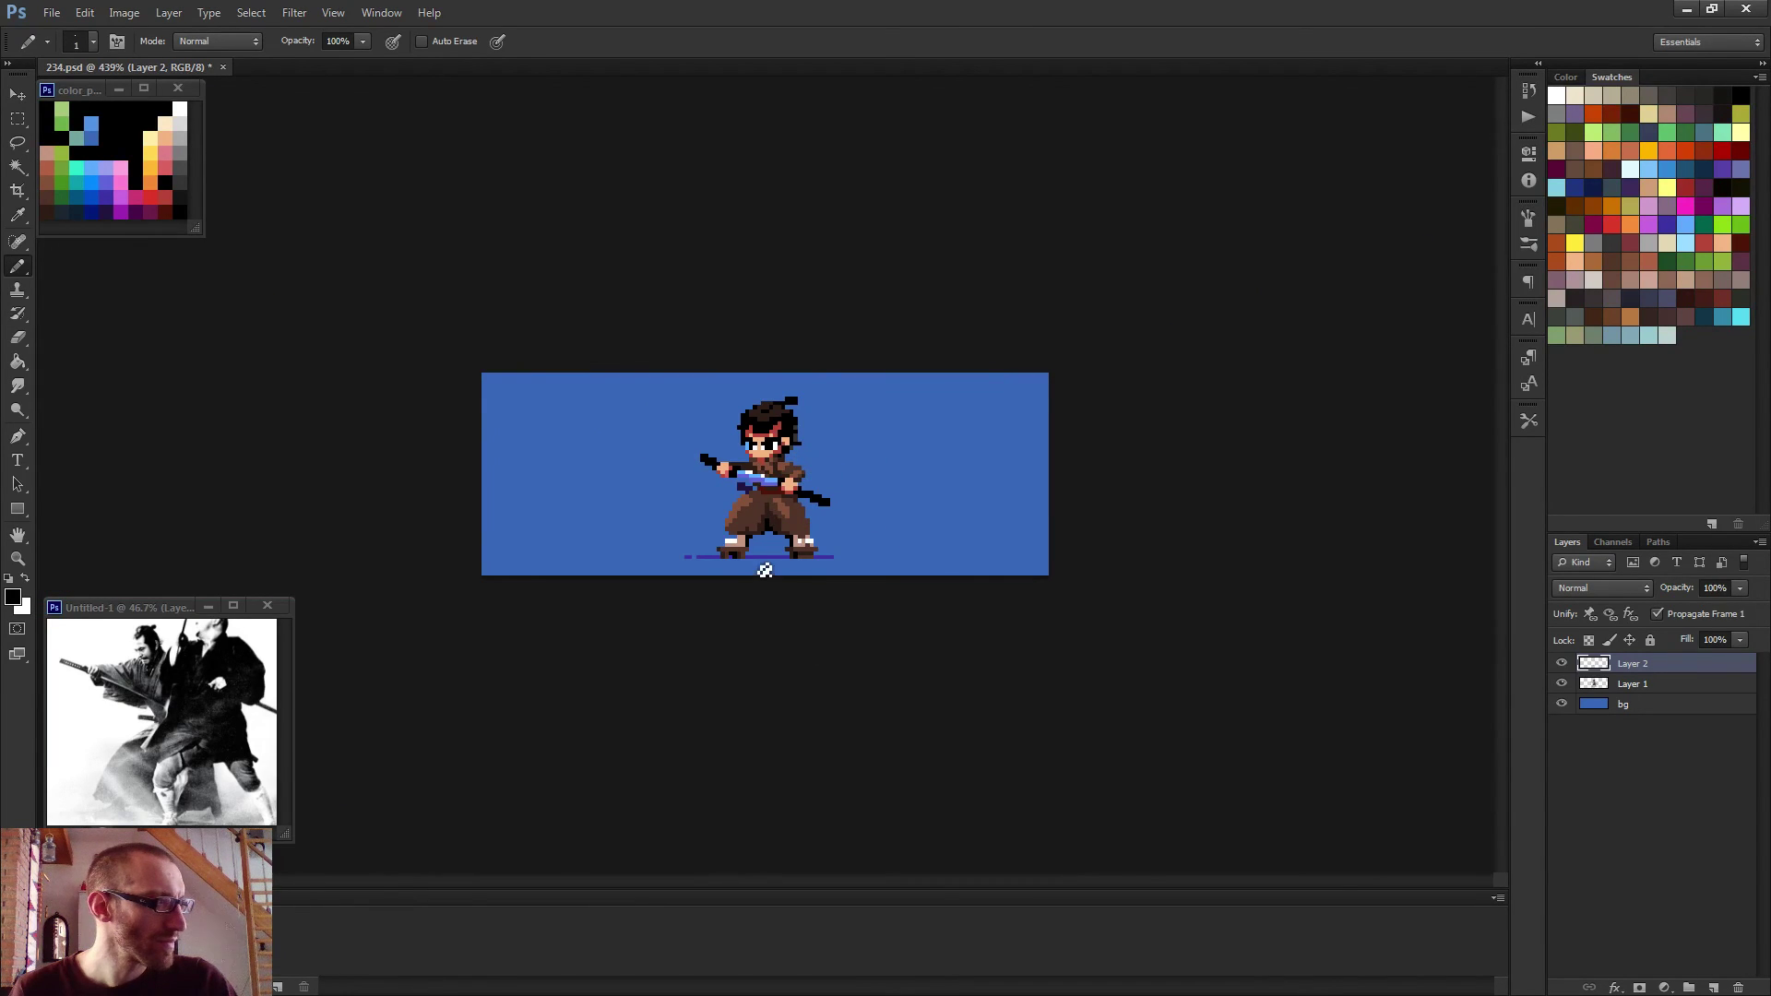
pyautogui.scroll(5, 763, 565)
pyautogui.scroll(2, 729, 489)
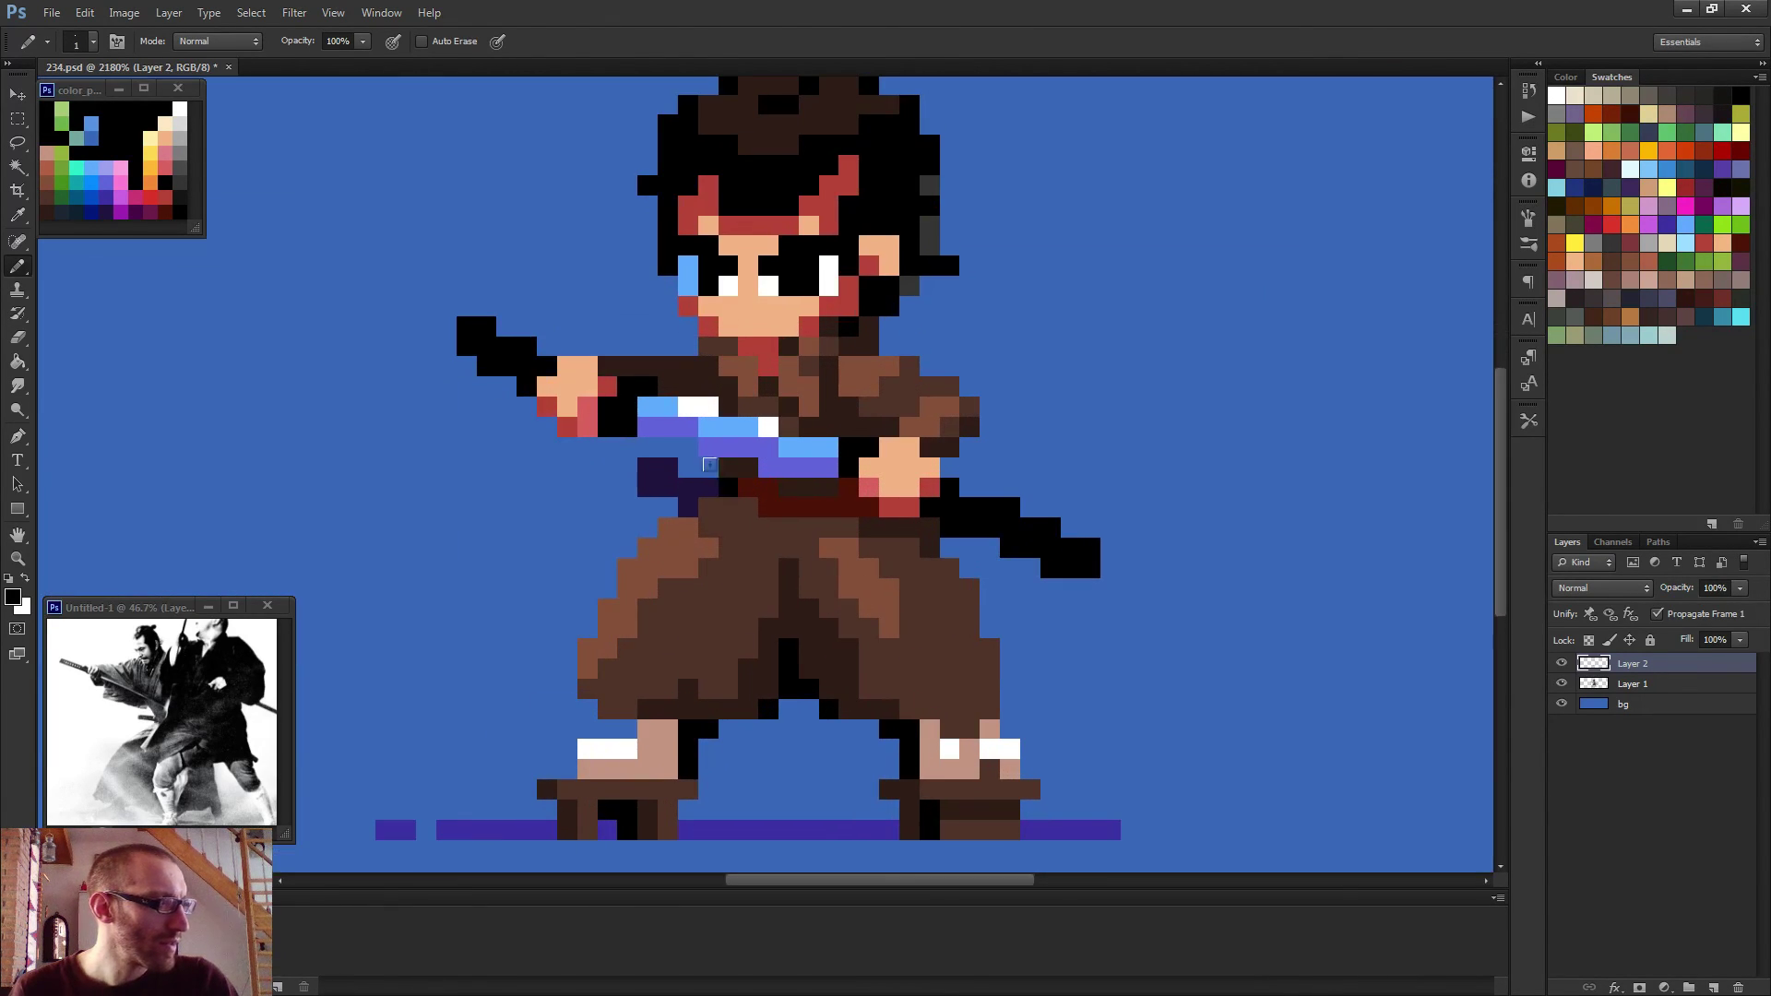
pyautogui.scroll(-6, 798, 564)
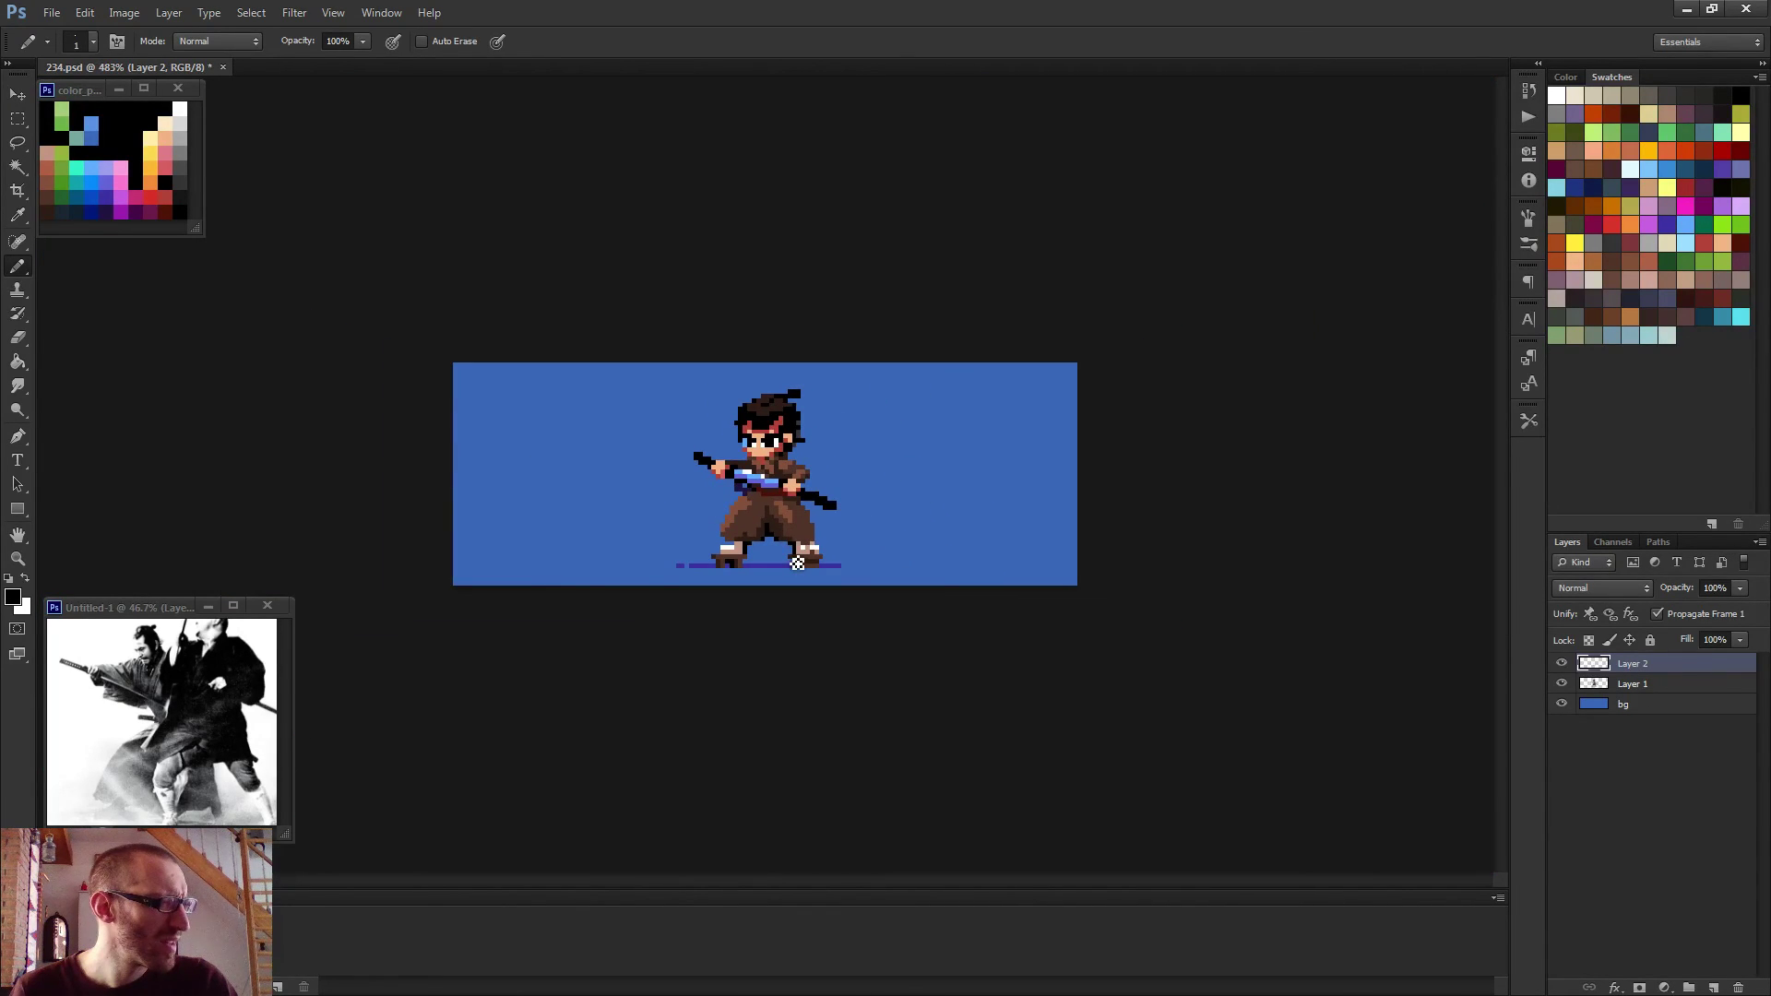
pyautogui.scroll(4, 798, 564)
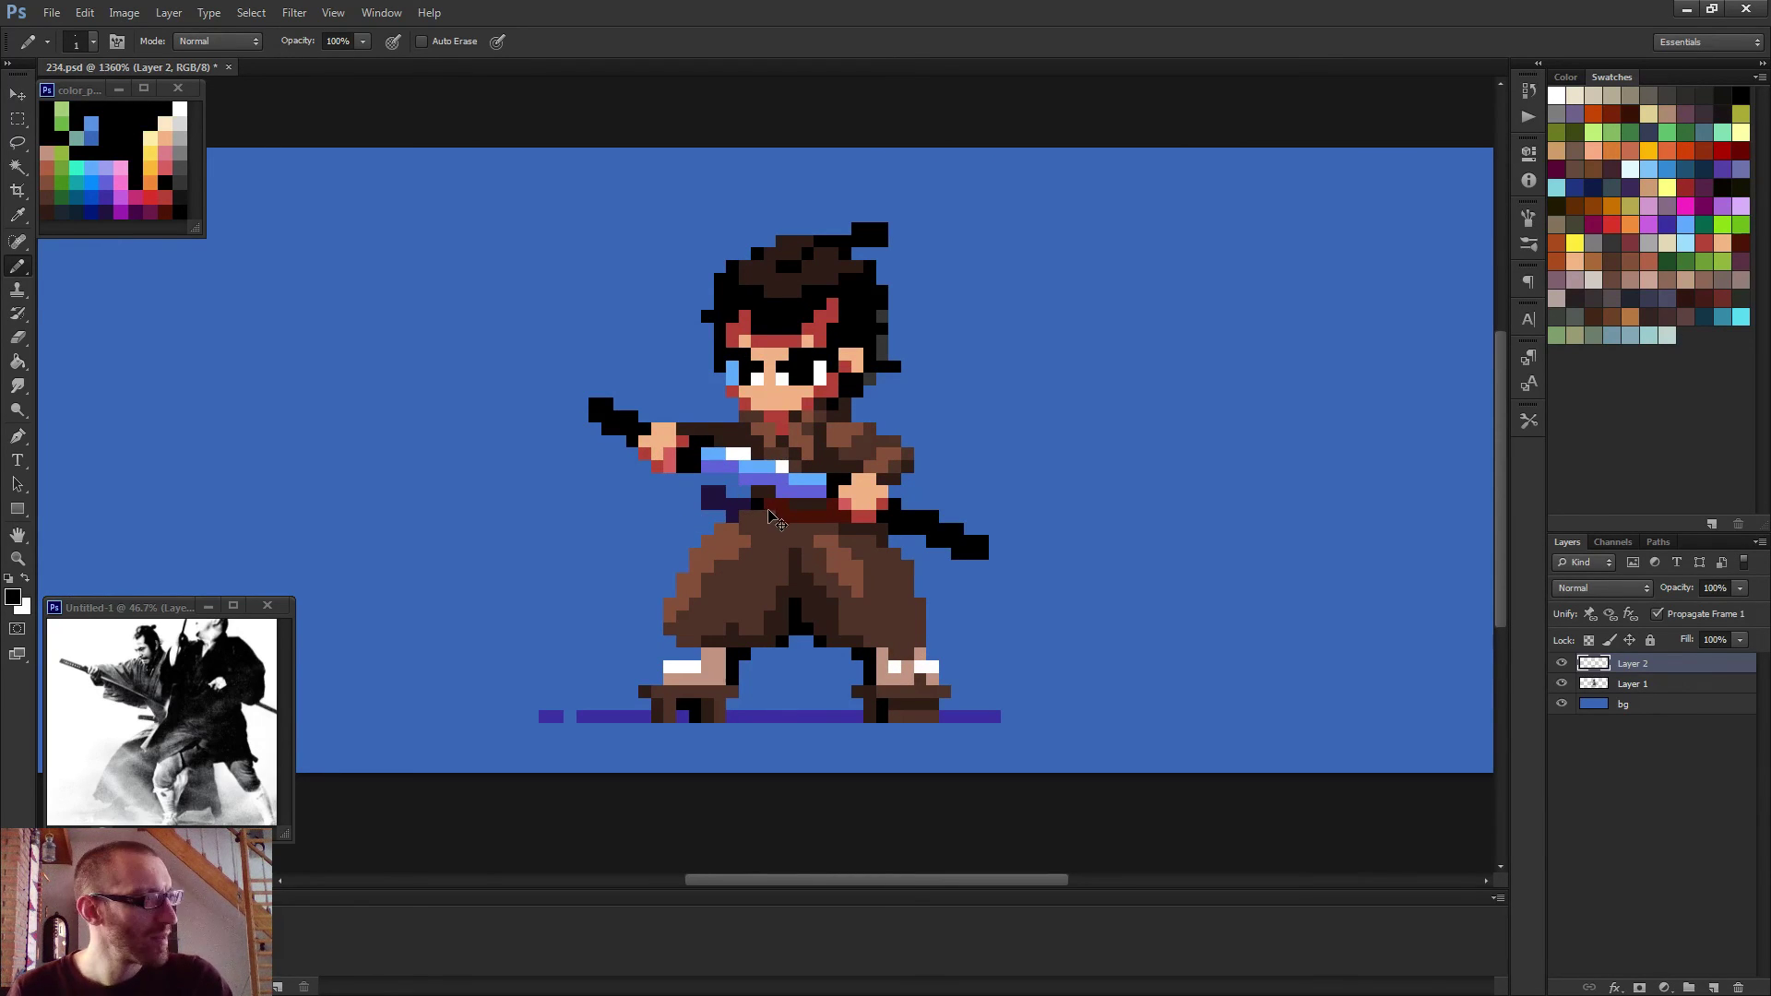
pyautogui.scroll(2, 687, 473)
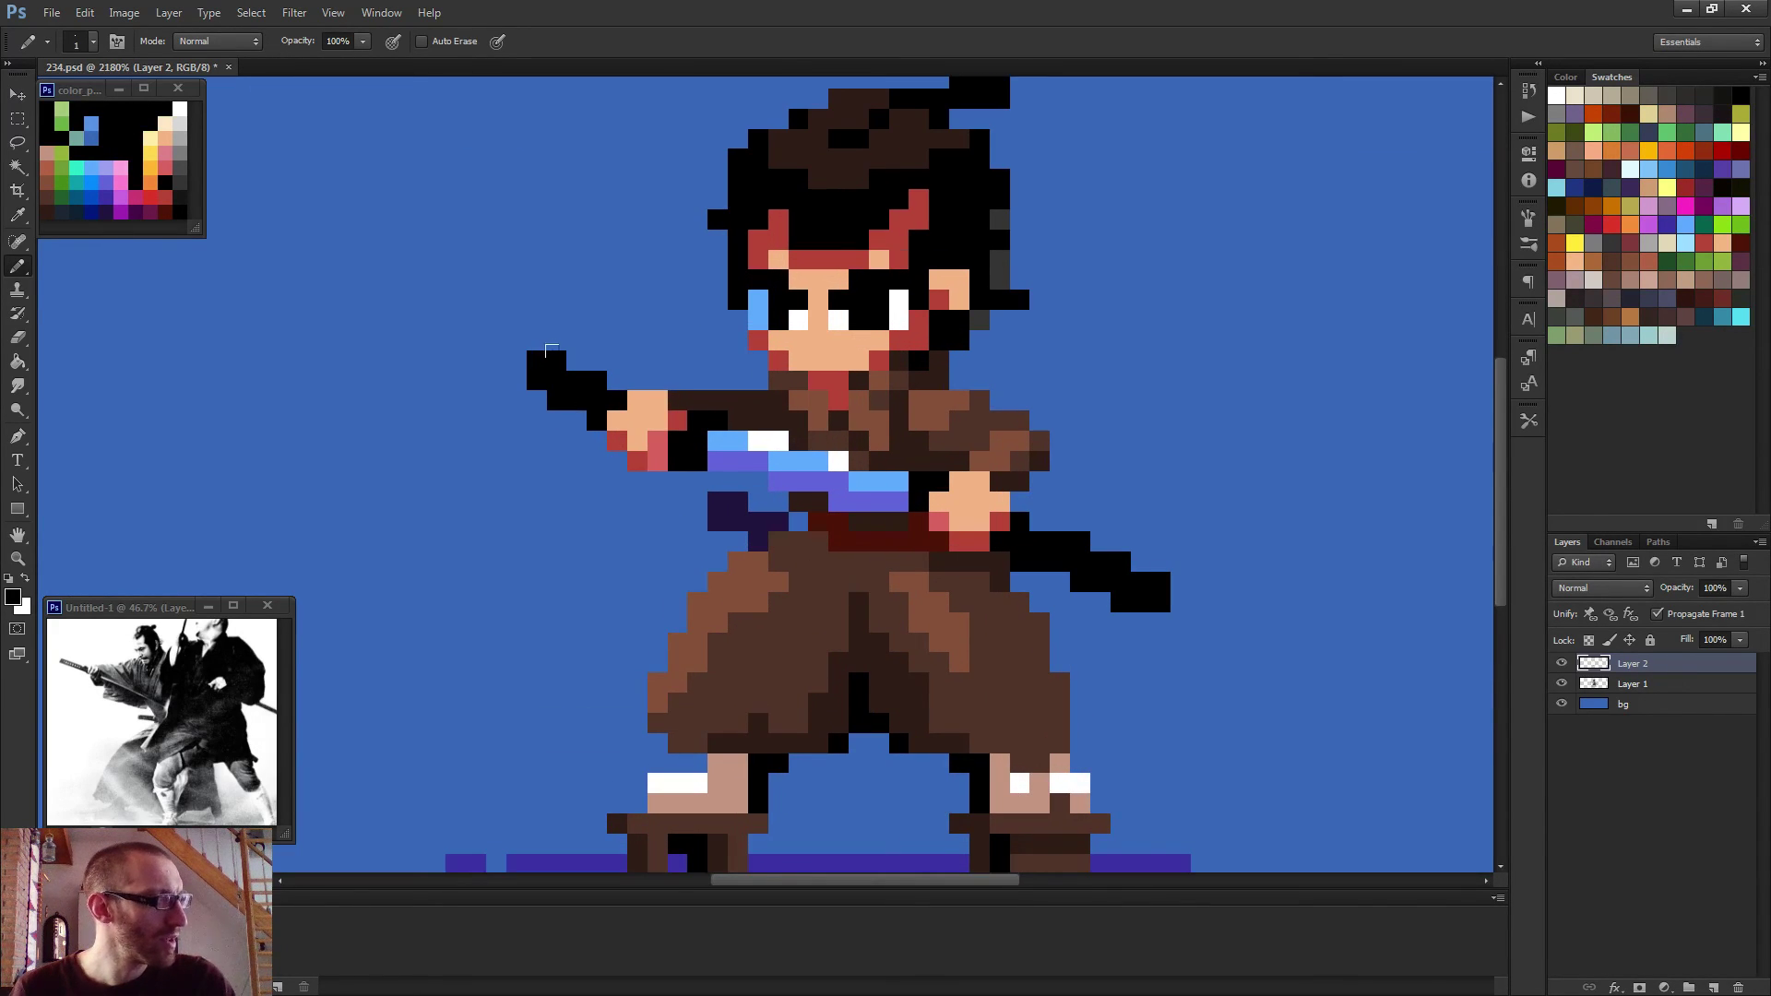
pyautogui.scroll(-5, 534, 355)
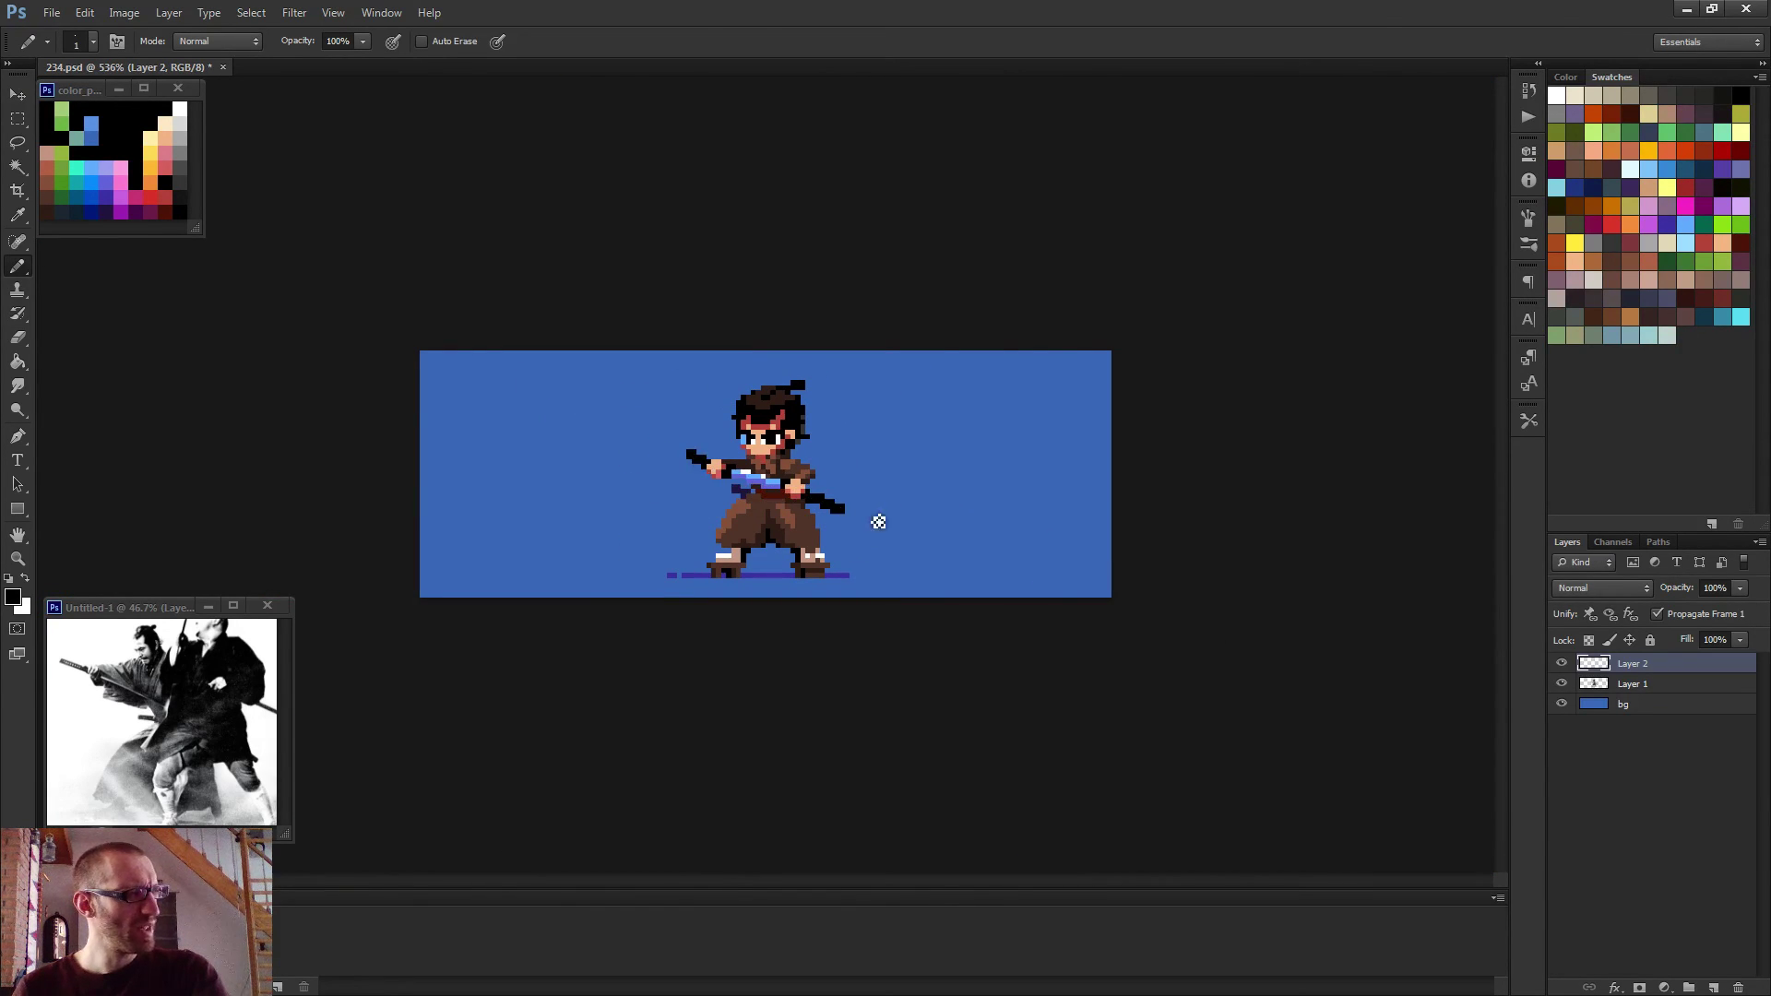
# Select the sword tip, merge Layer 2 down, and nudge the tip one pixel left.
pyautogui.scroll(4, 869, 530)
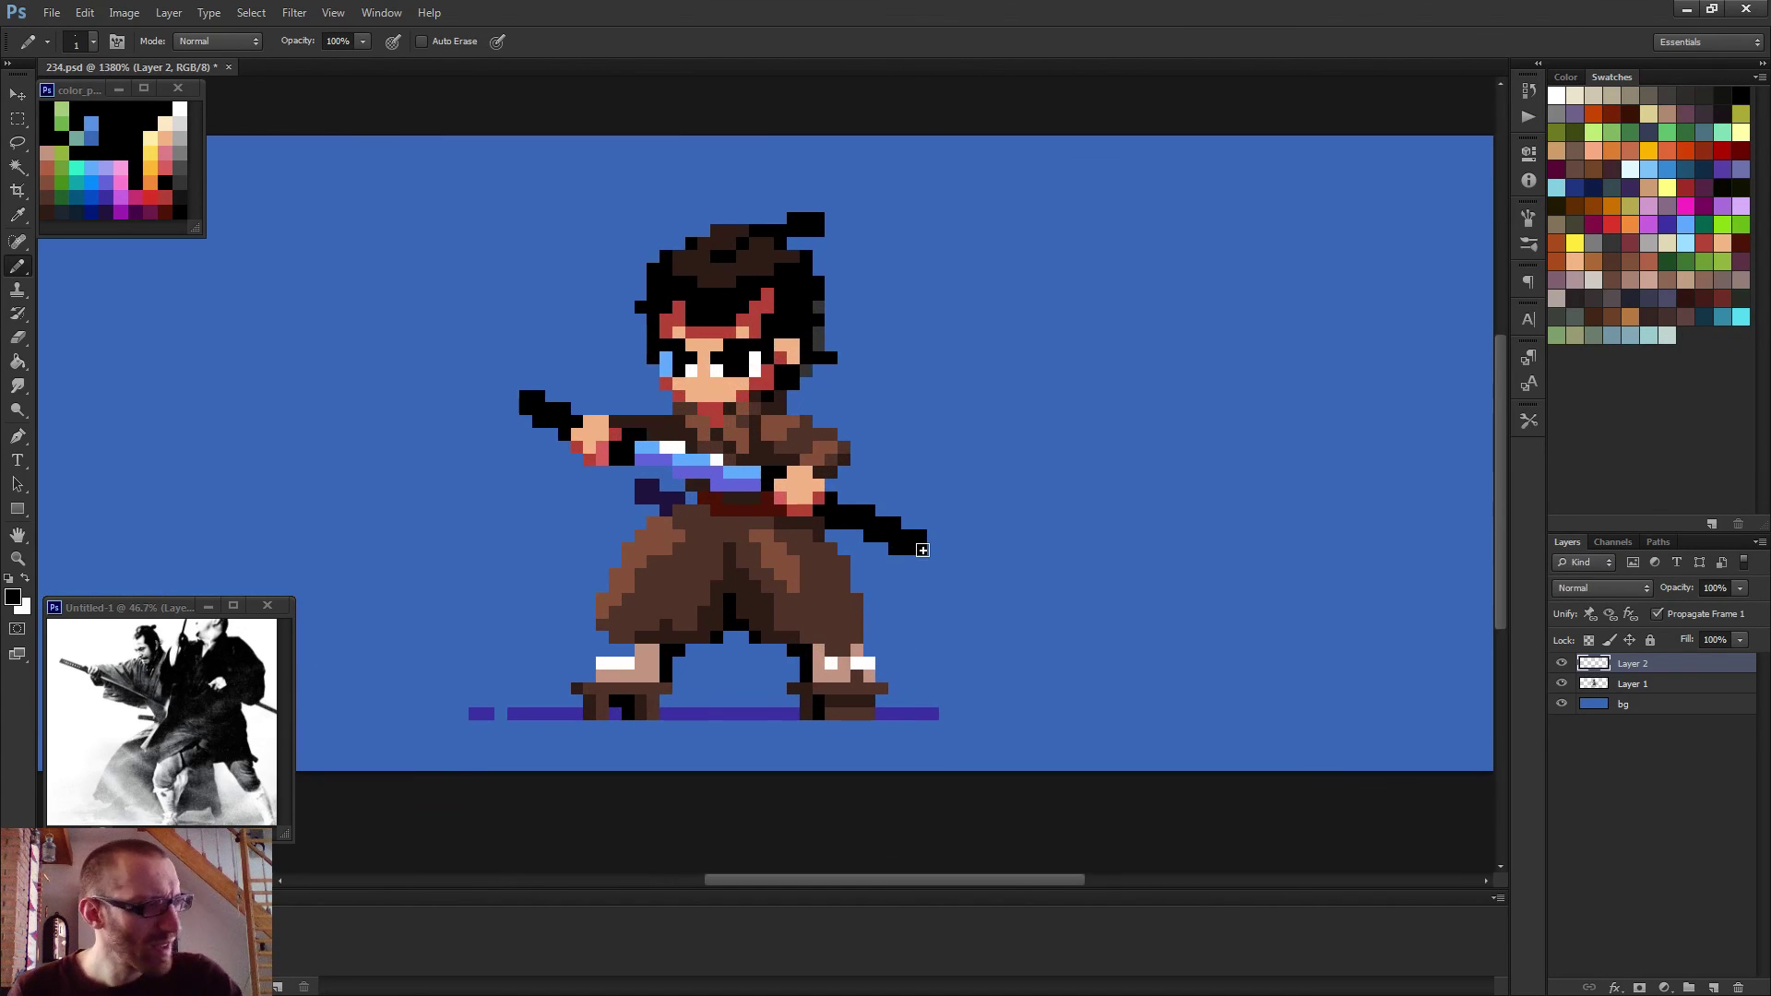
pyautogui.press('m')
pyautogui.moveTo(864, 517); pyautogui.dragTo(925, 554)
pyautogui.press('v')
pyautogui.click(922, 551)
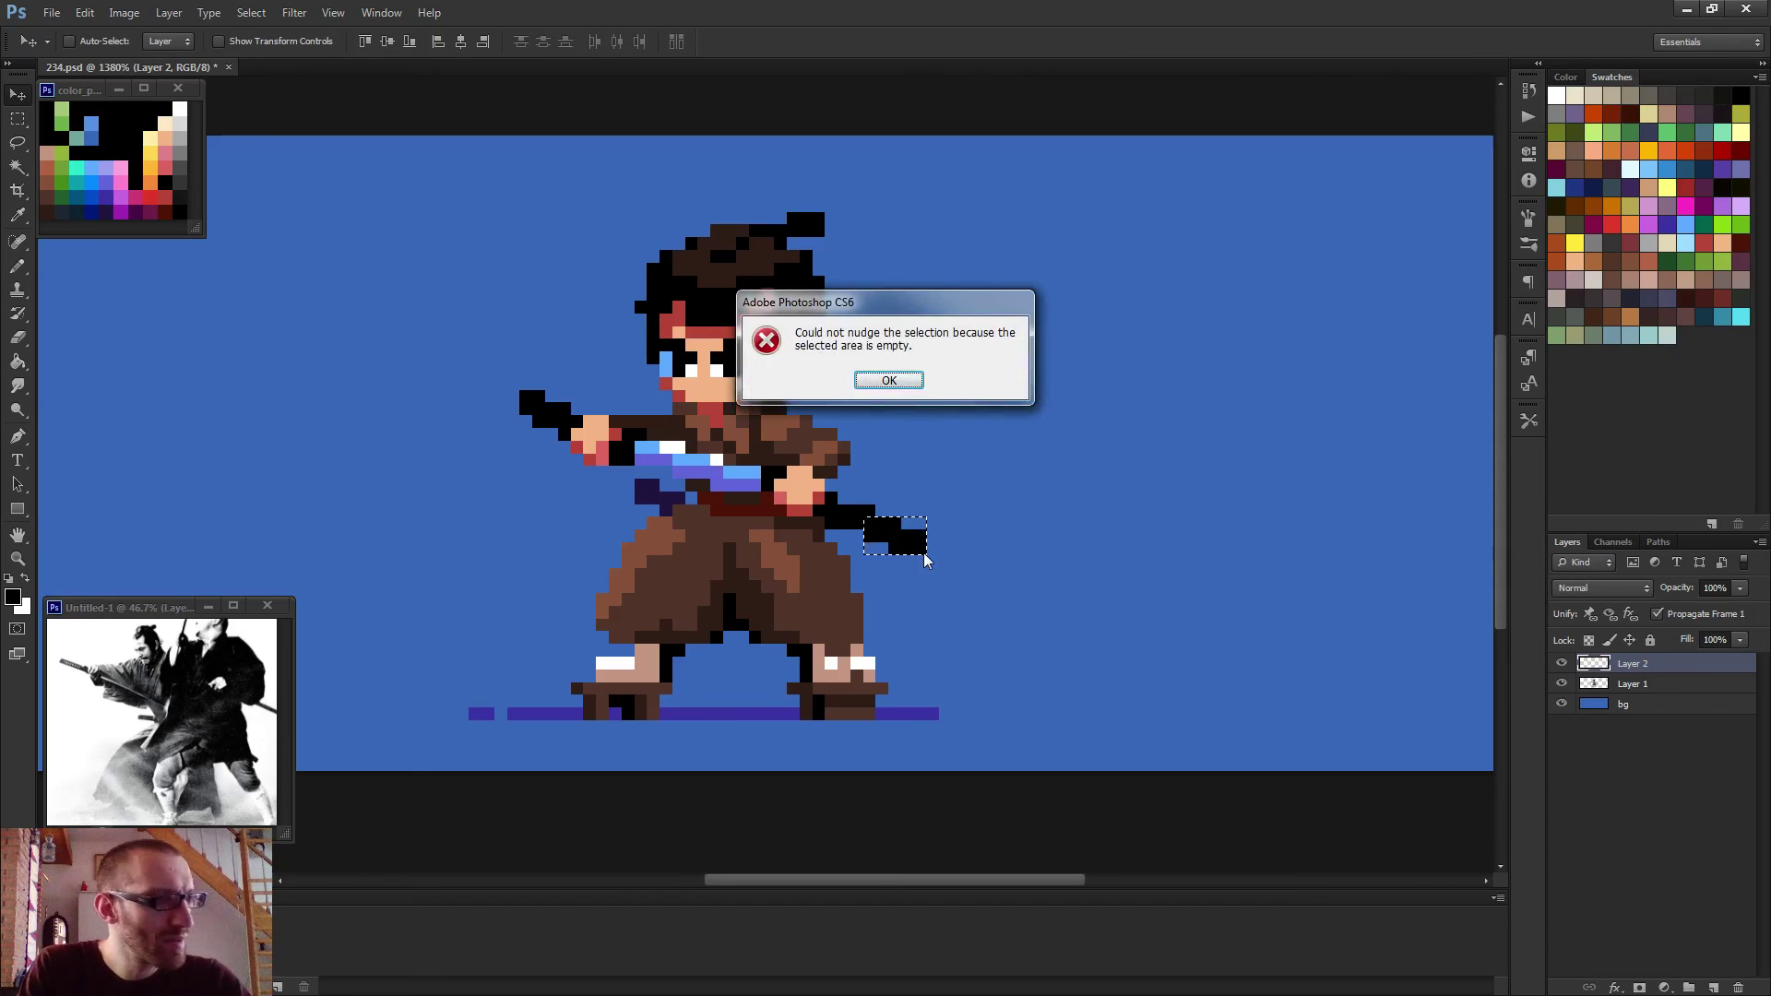
pyautogui.press('Return')
pyautogui.hotkey('ctrl', 'e')
pyautogui.press('Left')
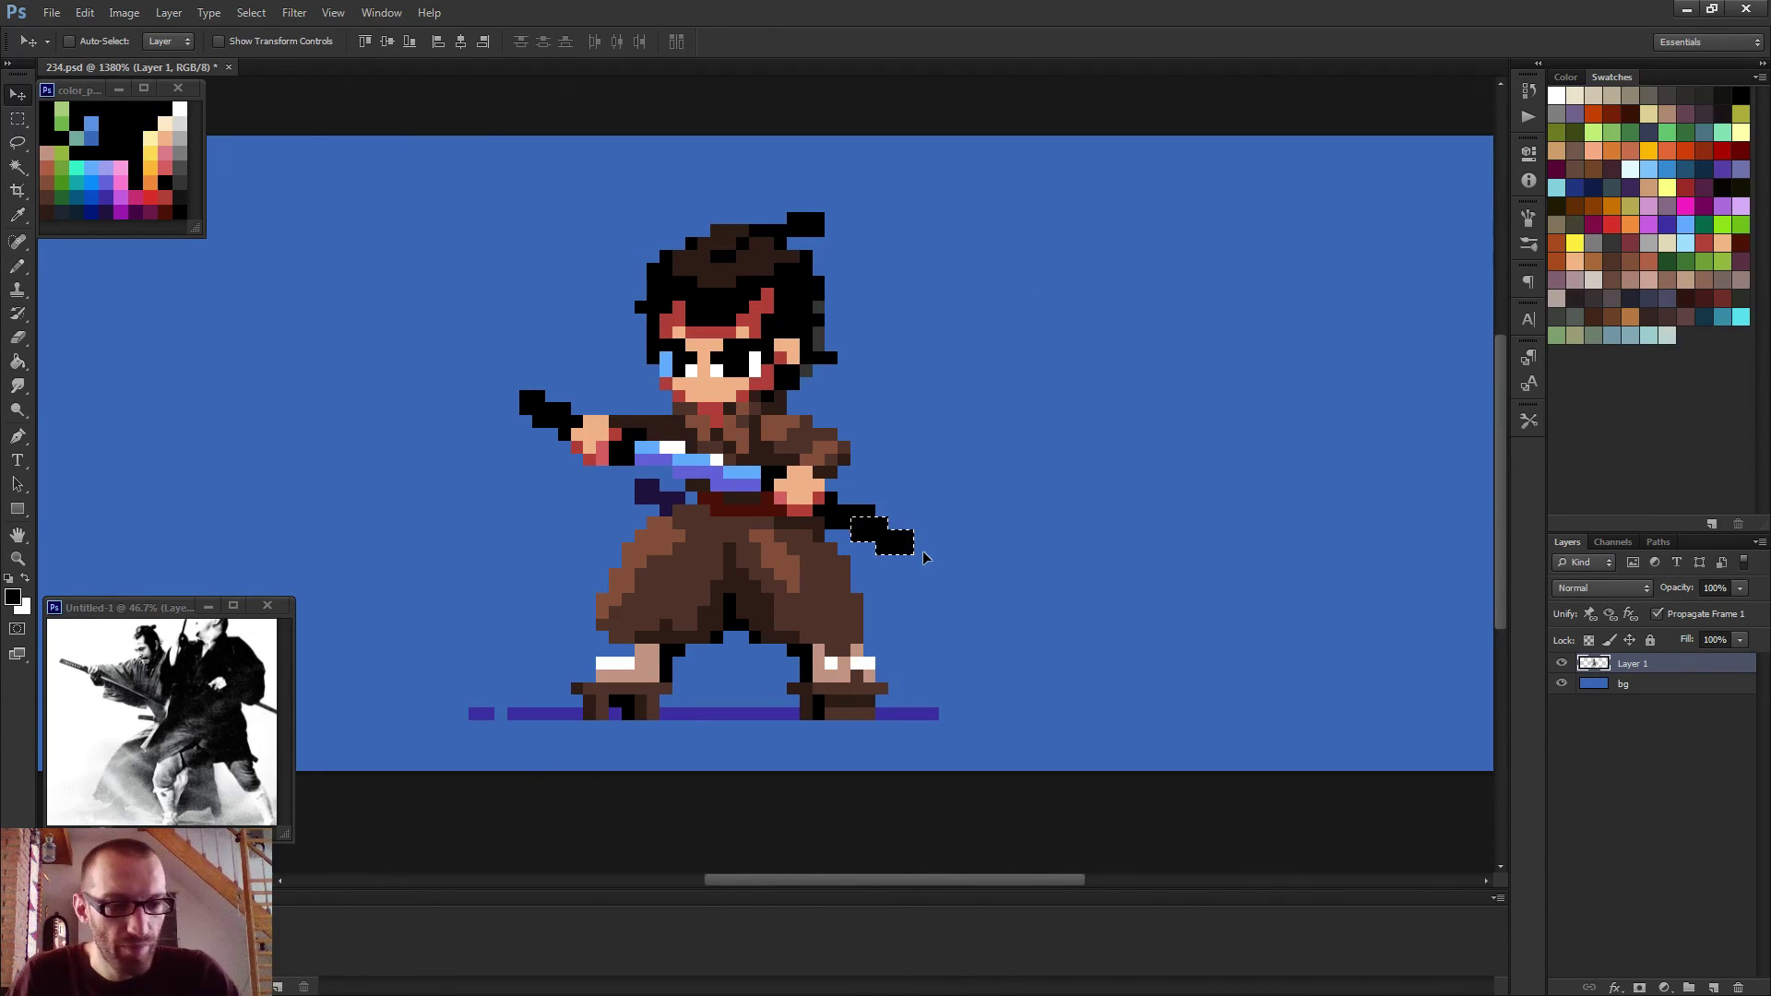
pyautogui.hotkey('ctrl', 'd')
# Reselect the right sword tip and nudge it one pixel right.
pyautogui.press('e')
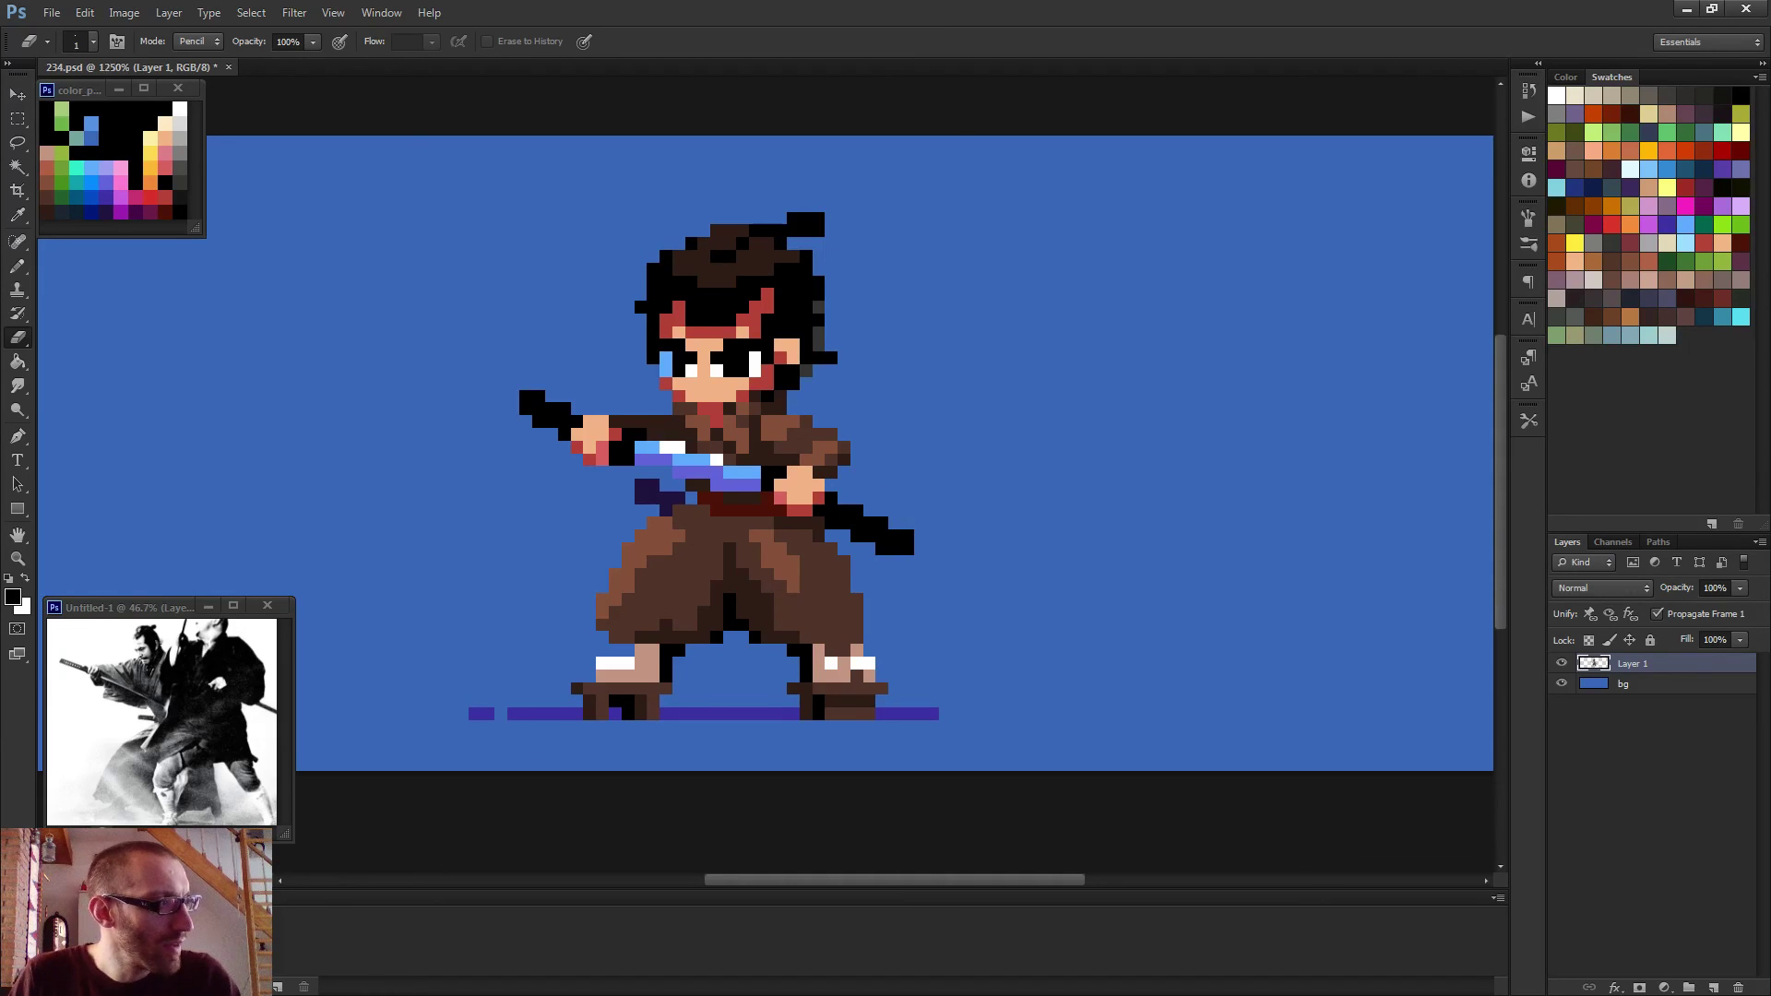
pyautogui.scroll(-4, 978, 544)
pyautogui.scroll(-2, 975, 563)
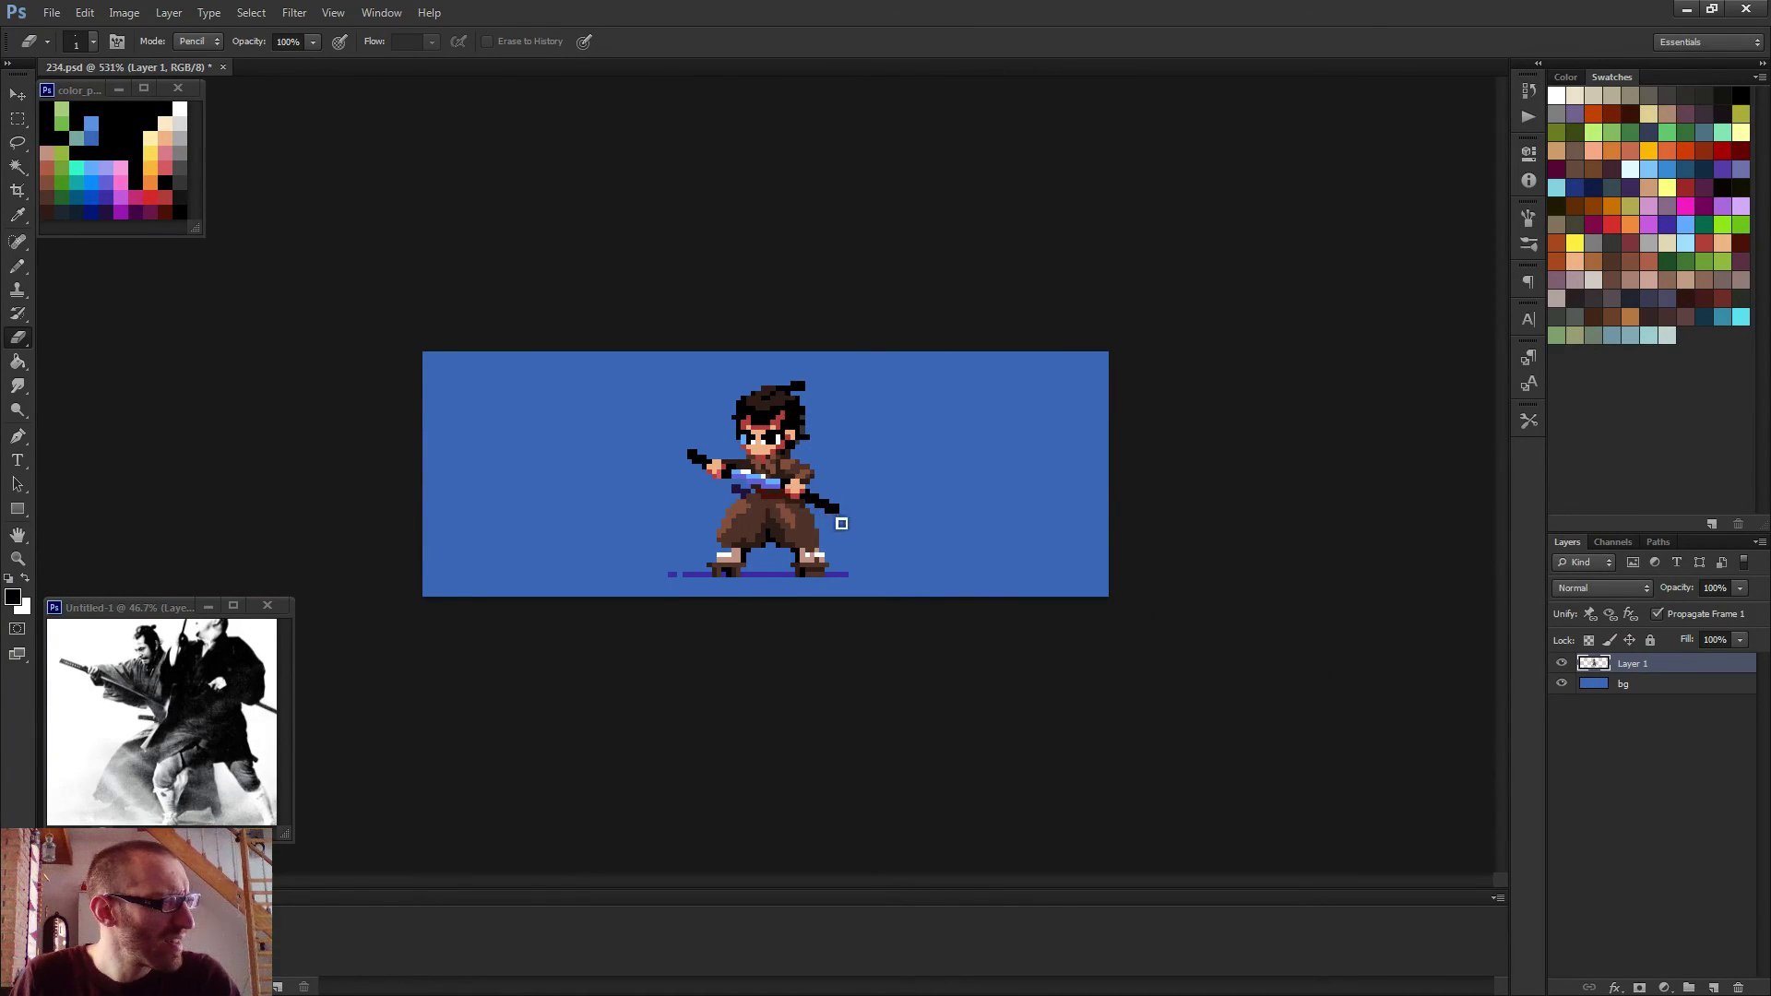
pyautogui.hotkey('ctrl', 'shift', 'd')
pyautogui.press('m')
pyautogui.hotkey('ctrl', 'd')
pyautogui.scroll(4, 923, 529)
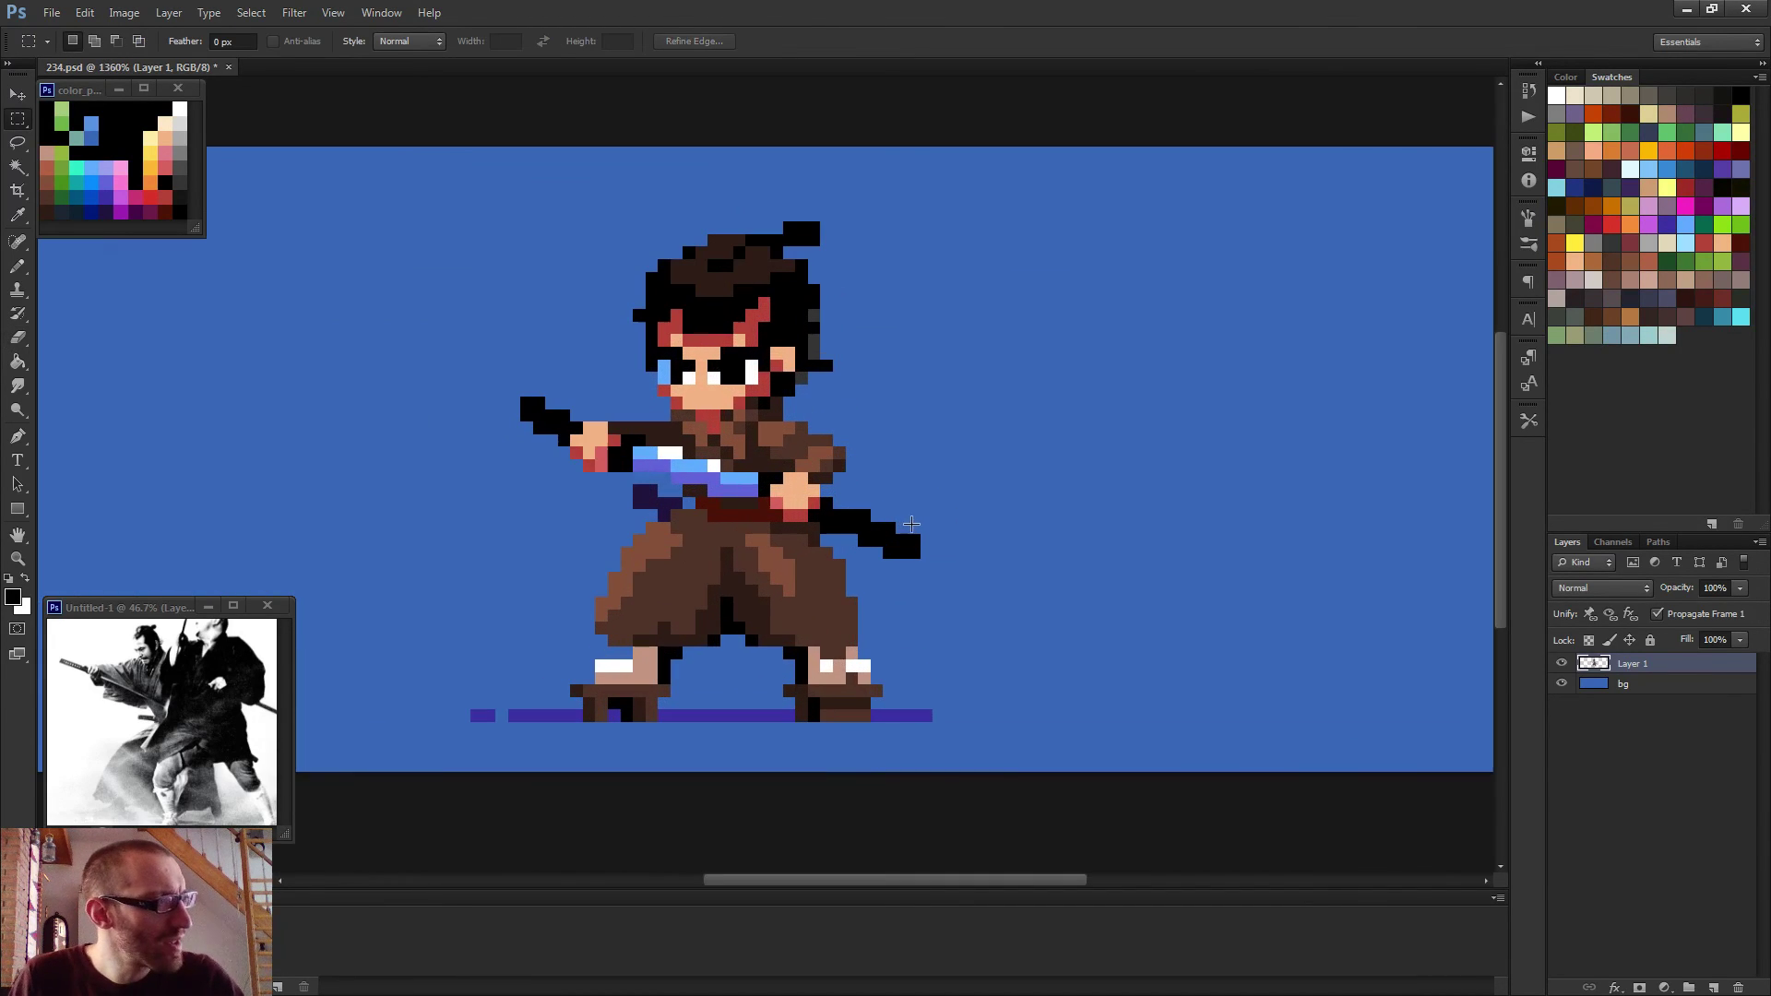
pyautogui.moveTo(885, 520); pyautogui.dragTo(928, 564)
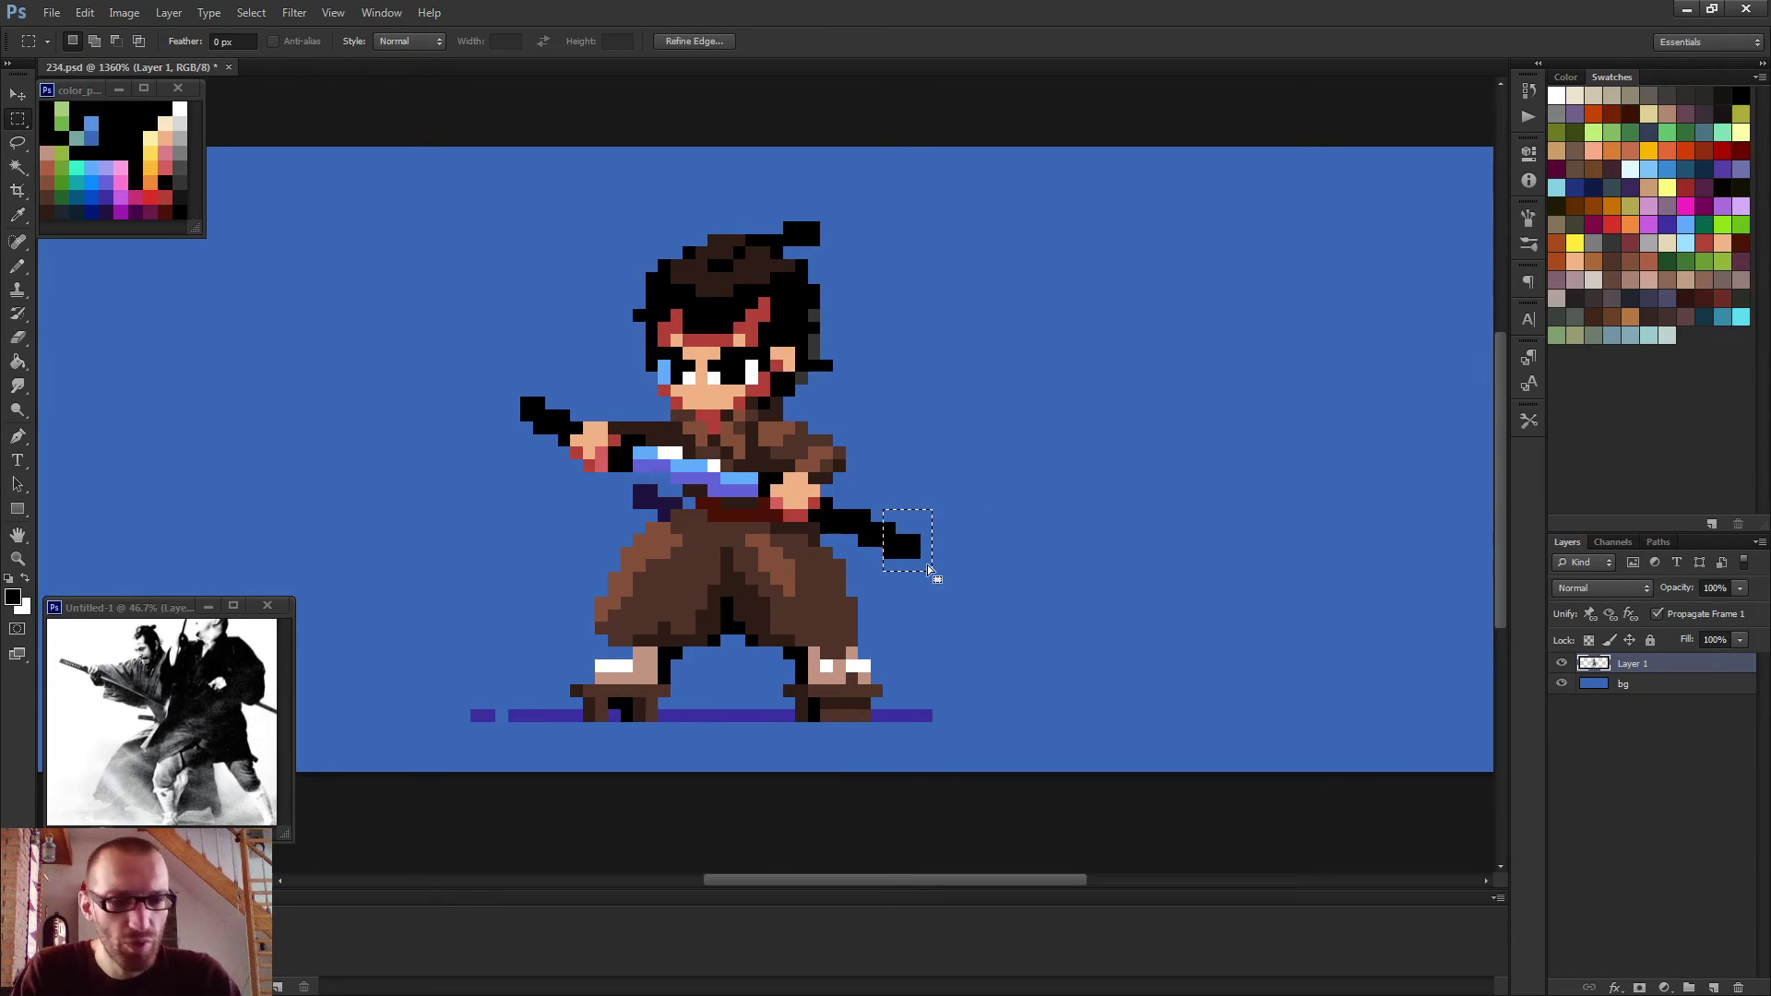
pyautogui.press('v')
pyautogui.press('Right')
pyautogui.hotkey('ctrl', 'd')
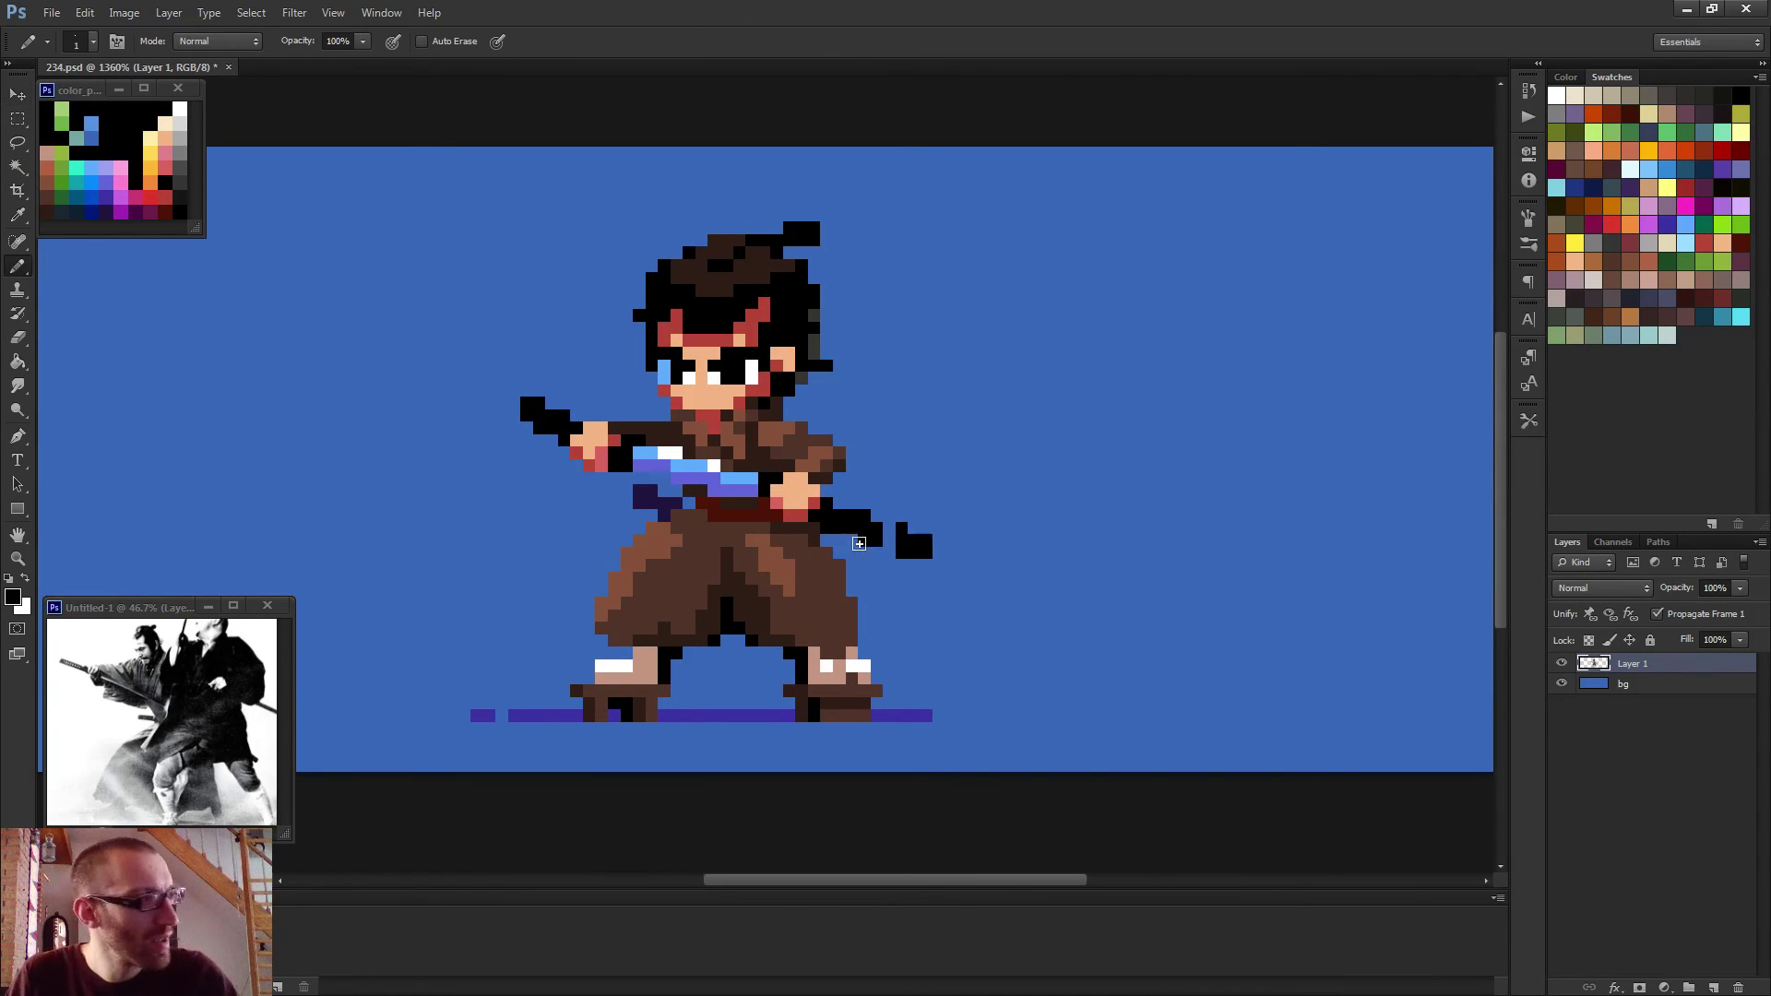
# Fill the gap in the sword blade and extend the left tip by one pixel.
pyautogui.moveTo(891, 525); pyautogui.dragTo(891, 548)
pyautogui.scroll(-3, 950, 561)
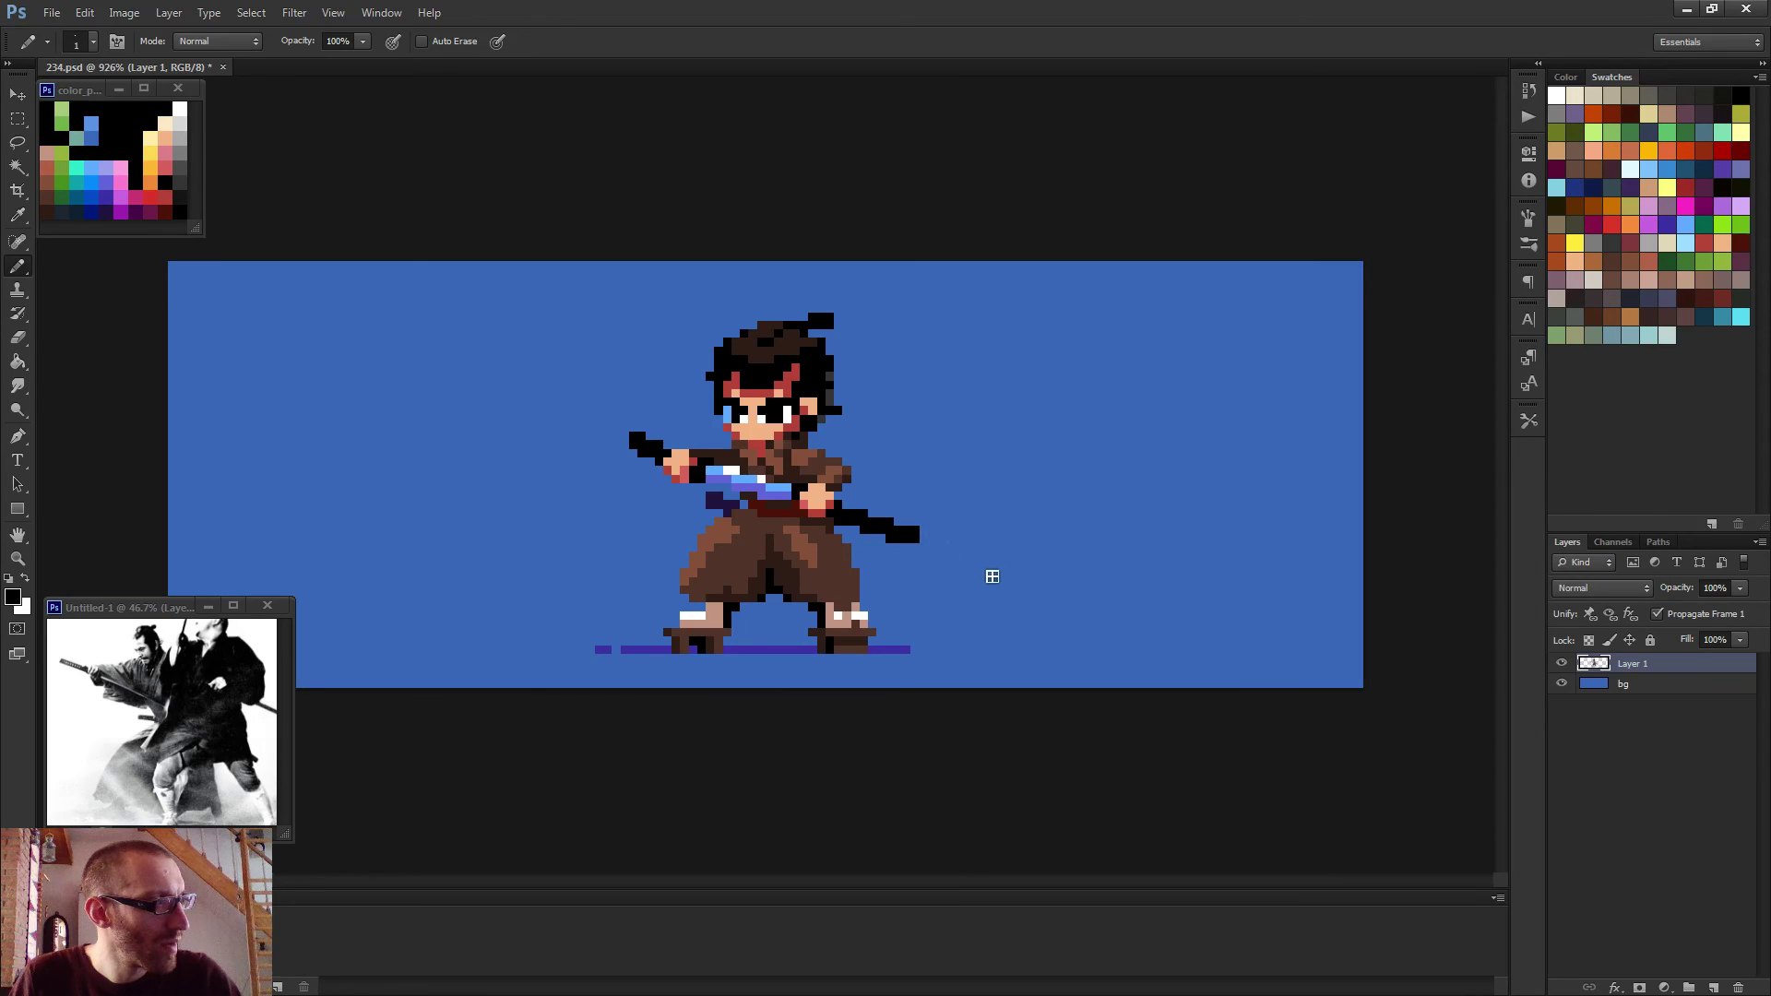
pyautogui.scroll(-3, 988, 583)
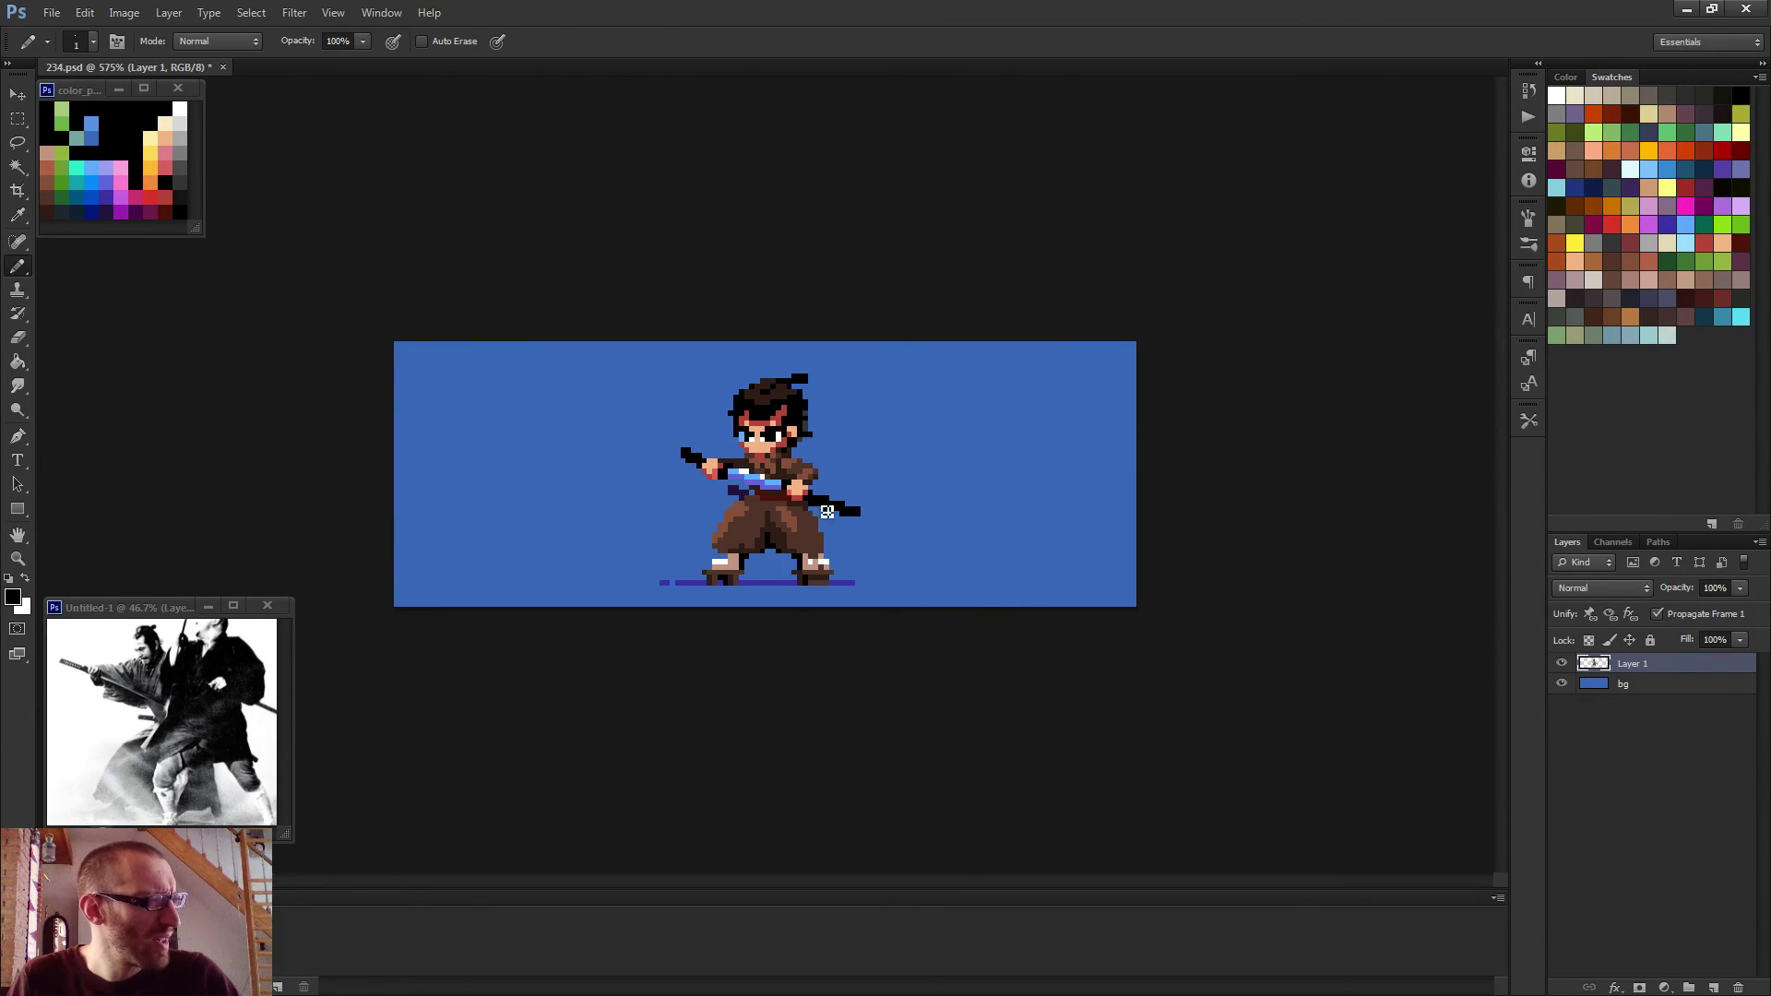
pyautogui.scroll(3, 699, 461)
pyautogui.click(591, 428)
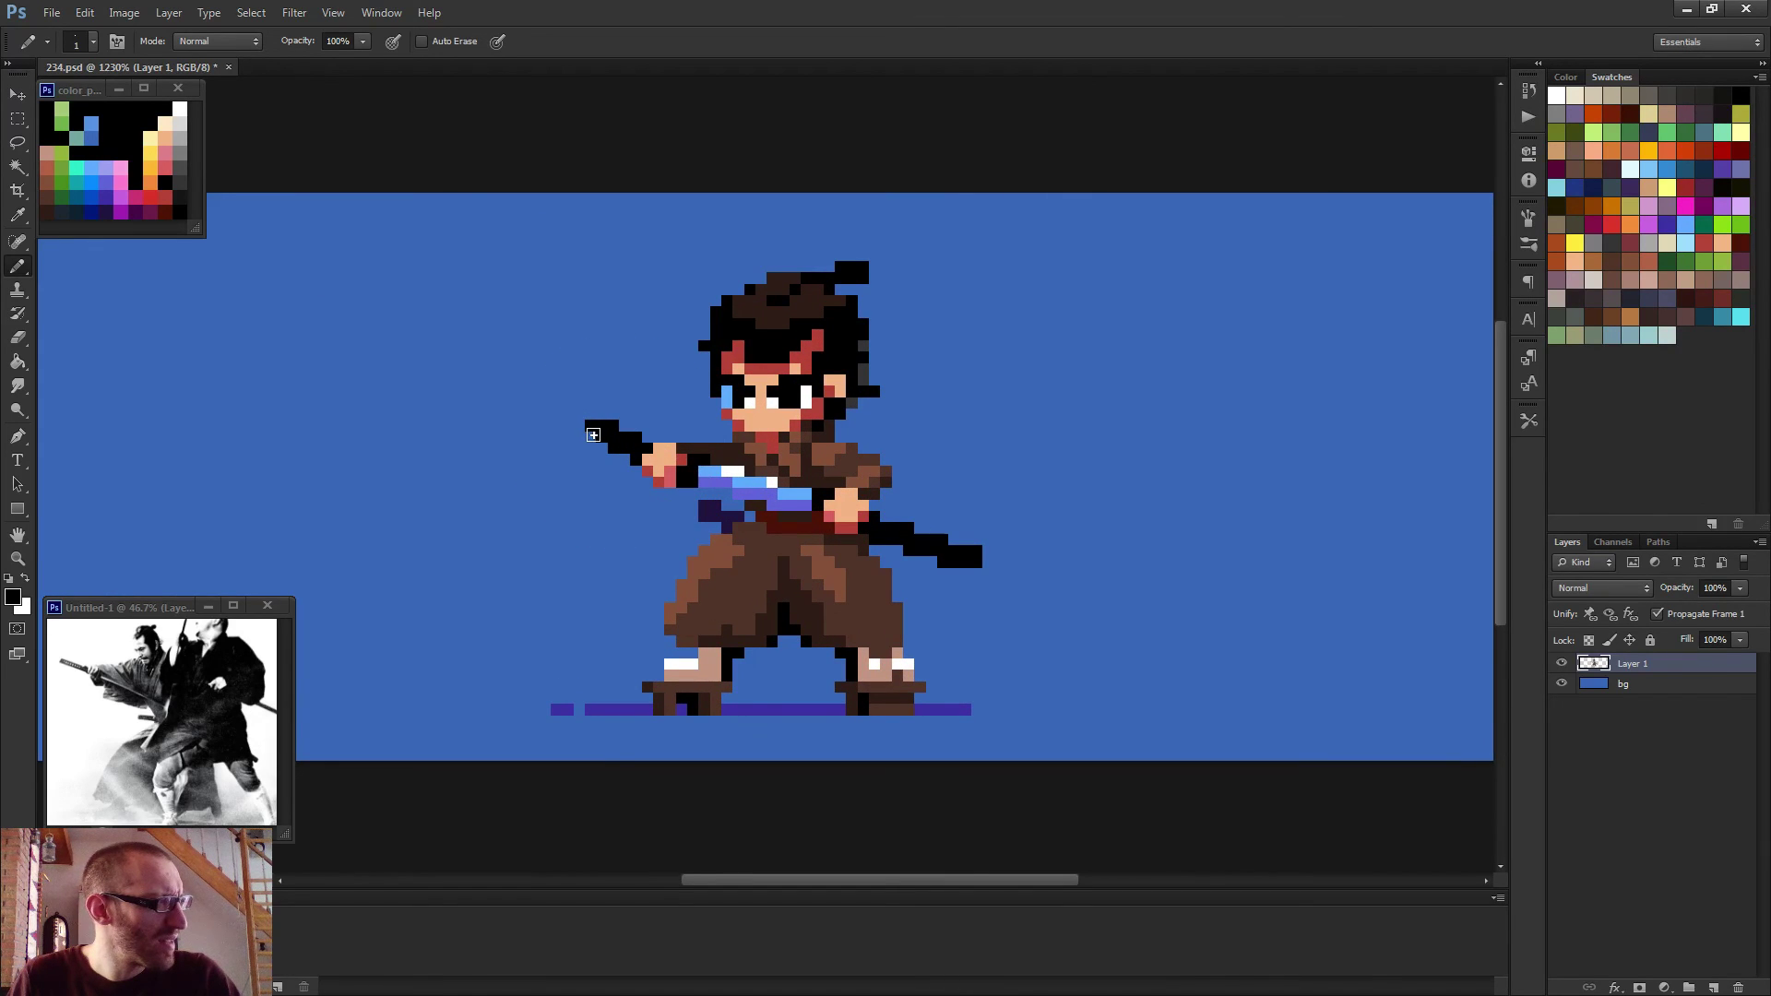
pyautogui.scroll(-3, 692, 502)
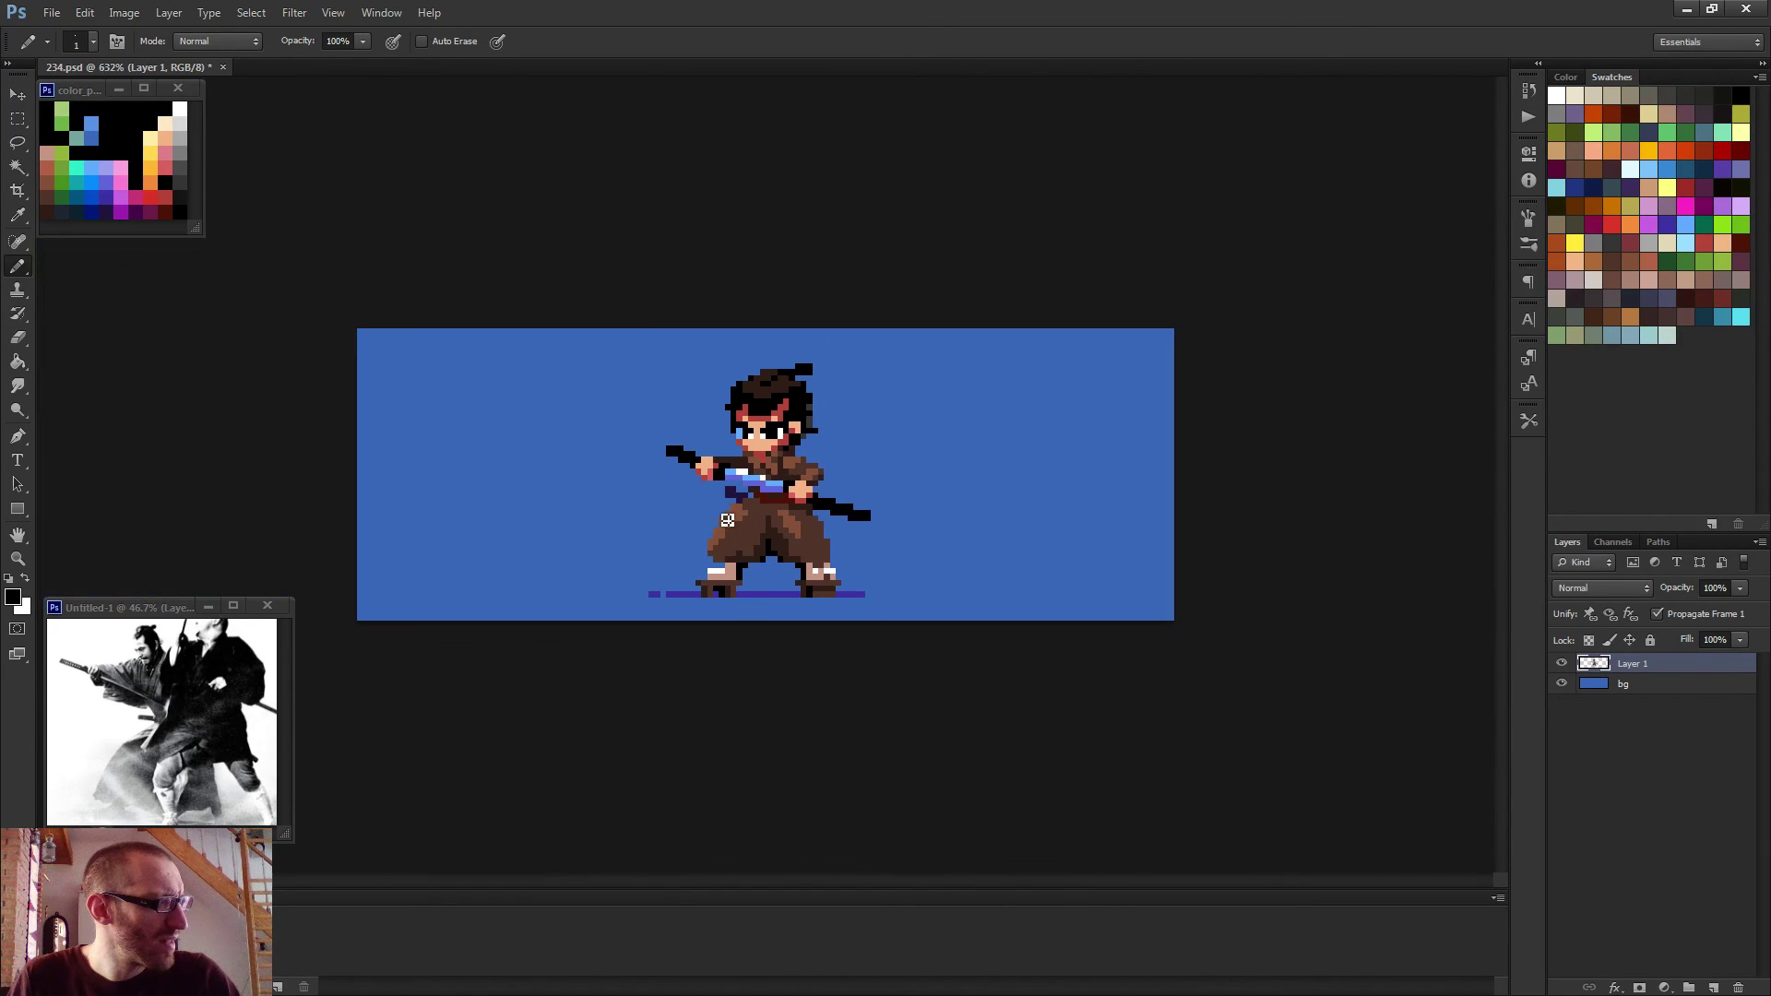
pyautogui.scroll(-1, 727, 519)
pyautogui.scroll(-1, 729, 522)
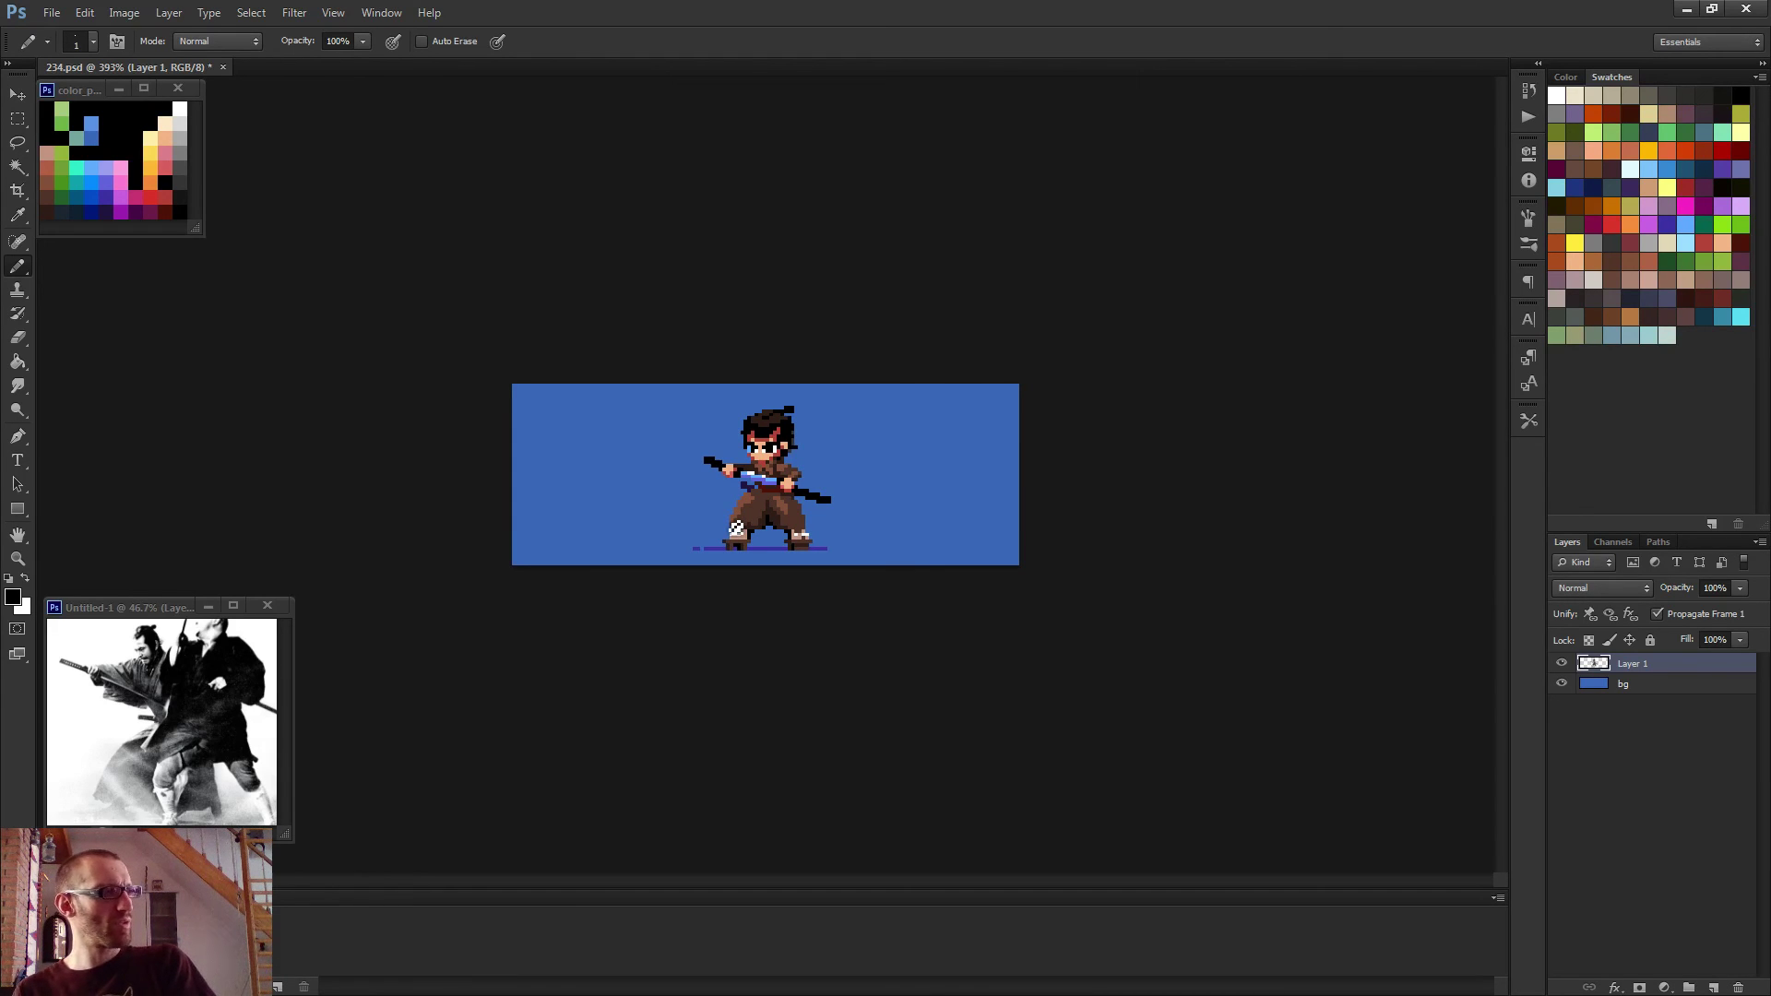
pyautogui.scroll(3, 736, 528)
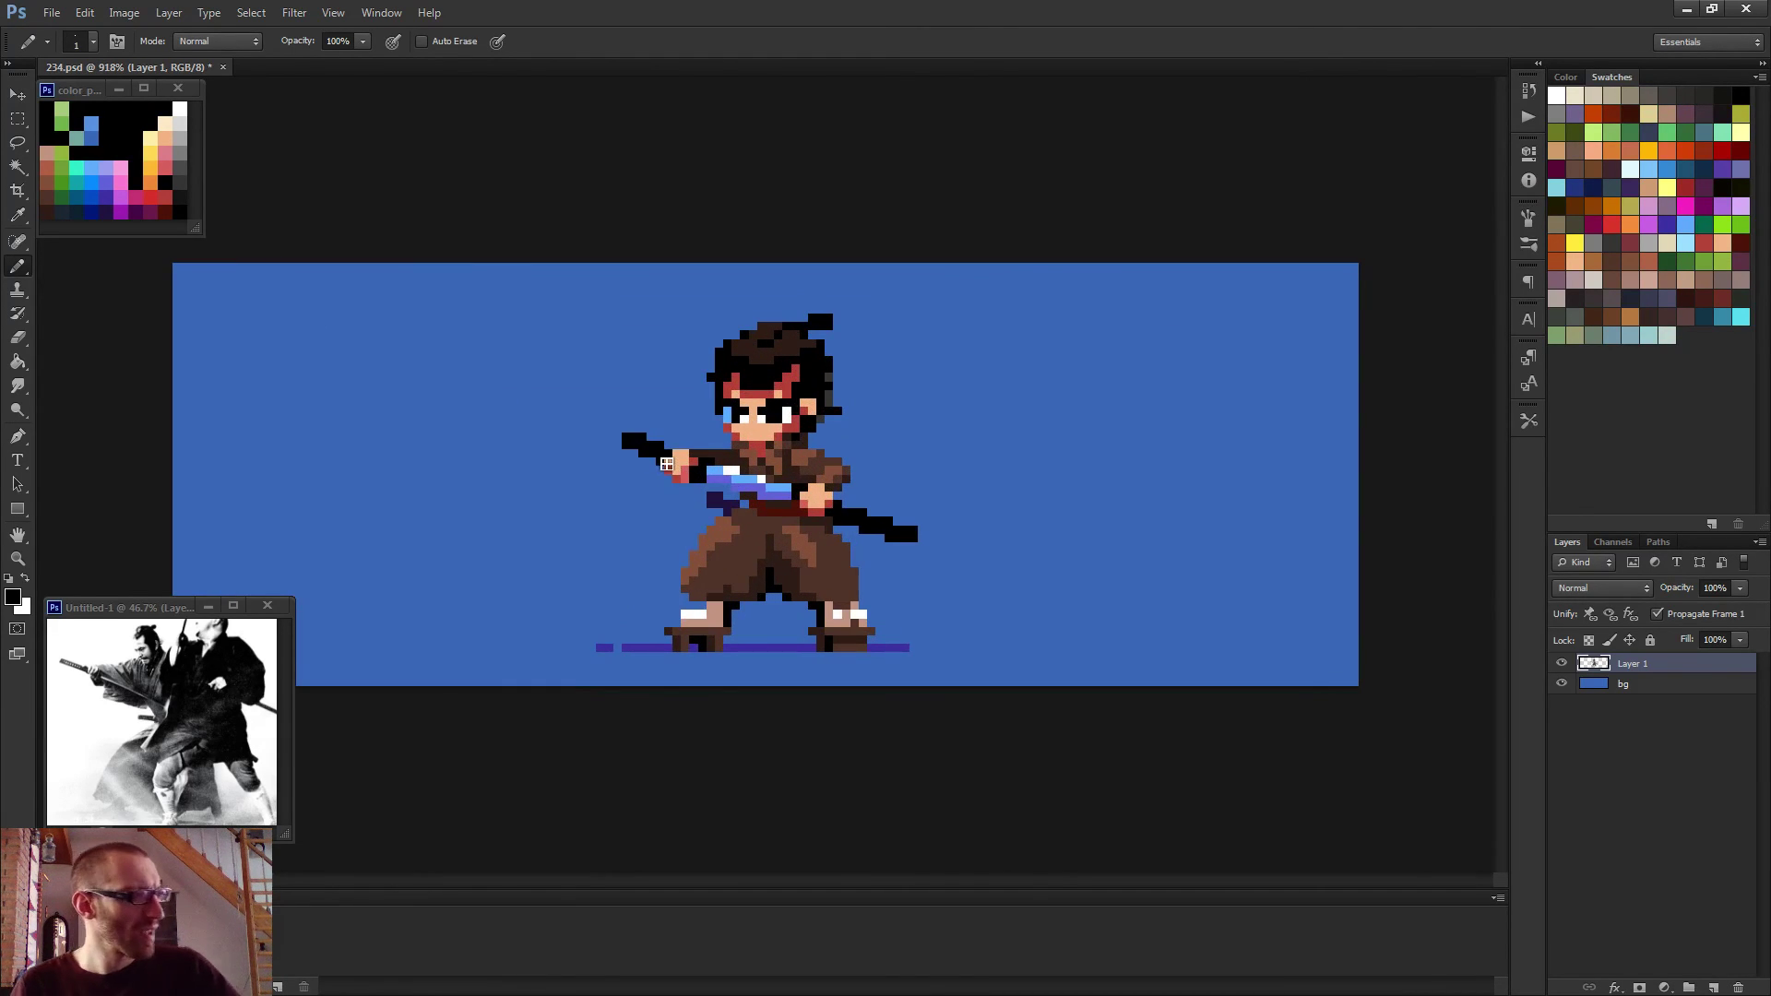
pyautogui.scroll(1, 667, 464)
# Reshape the left tip: erase its two leftmost pixels and add a black column.
pyautogui.press('e')
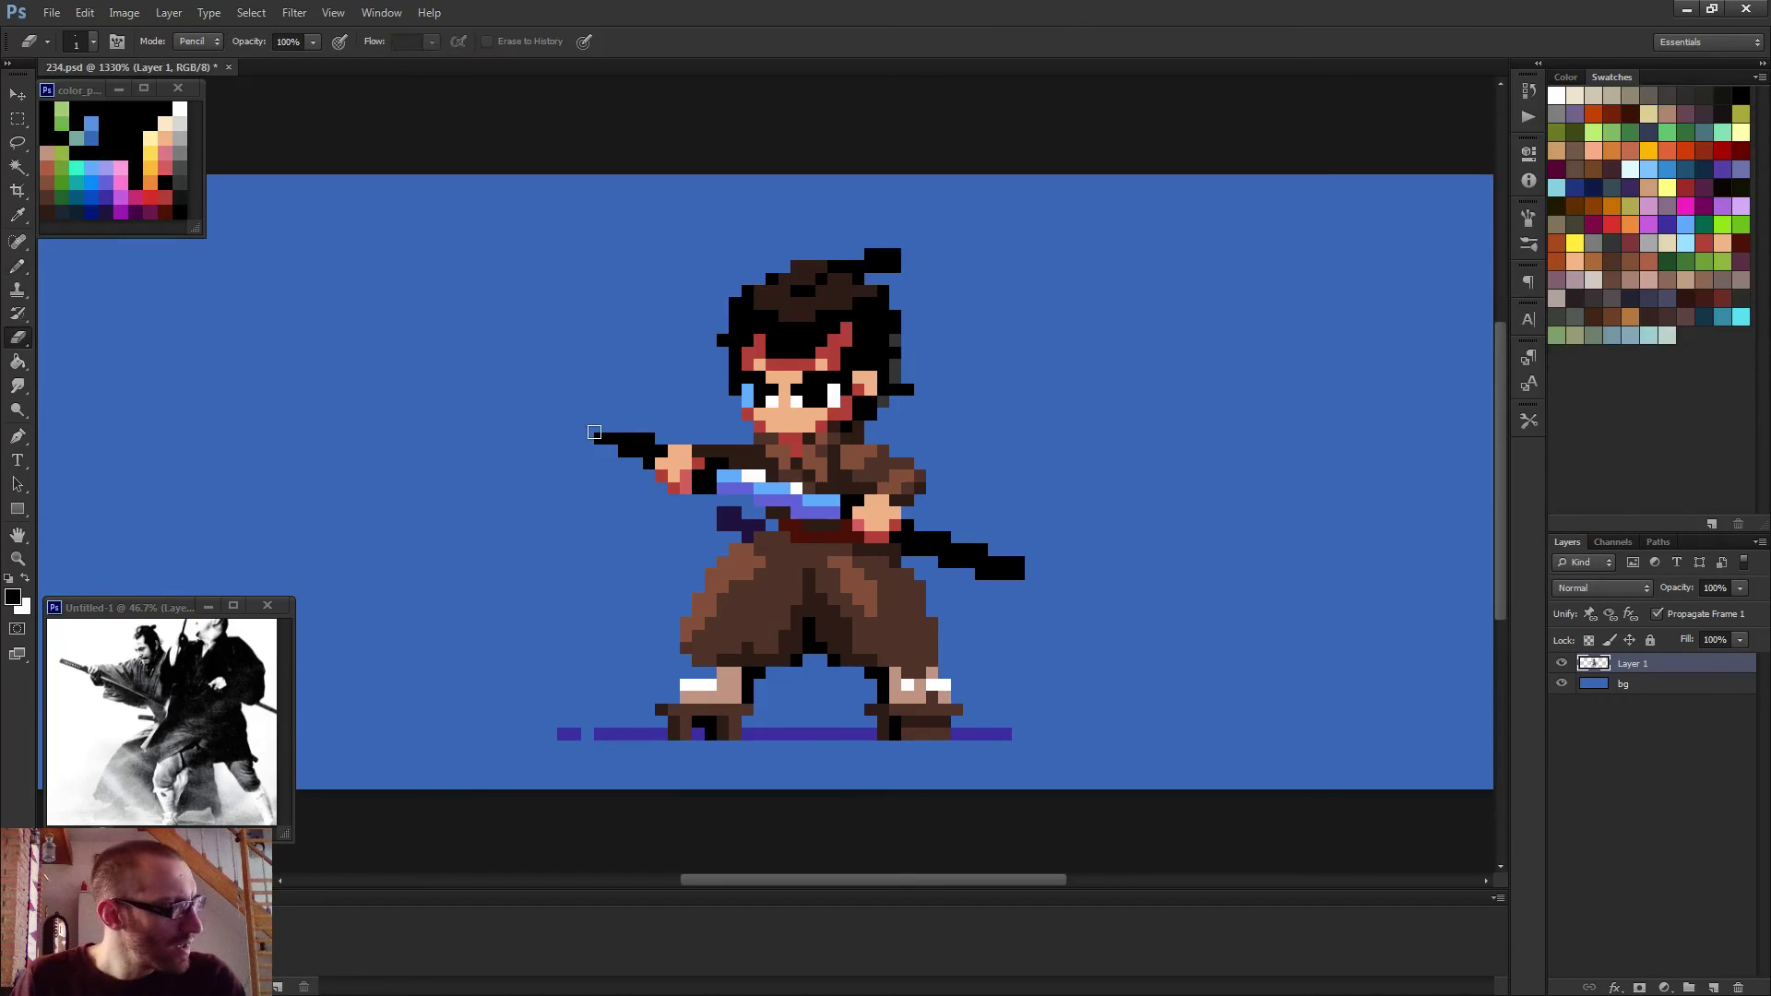
pyautogui.moveTo(594, 432); pyautogui.dragTo(609, 435)
pyautogui.press('b')
pyautogui.moveTo(613, 439); pyautogui.dragTo(613, 450)
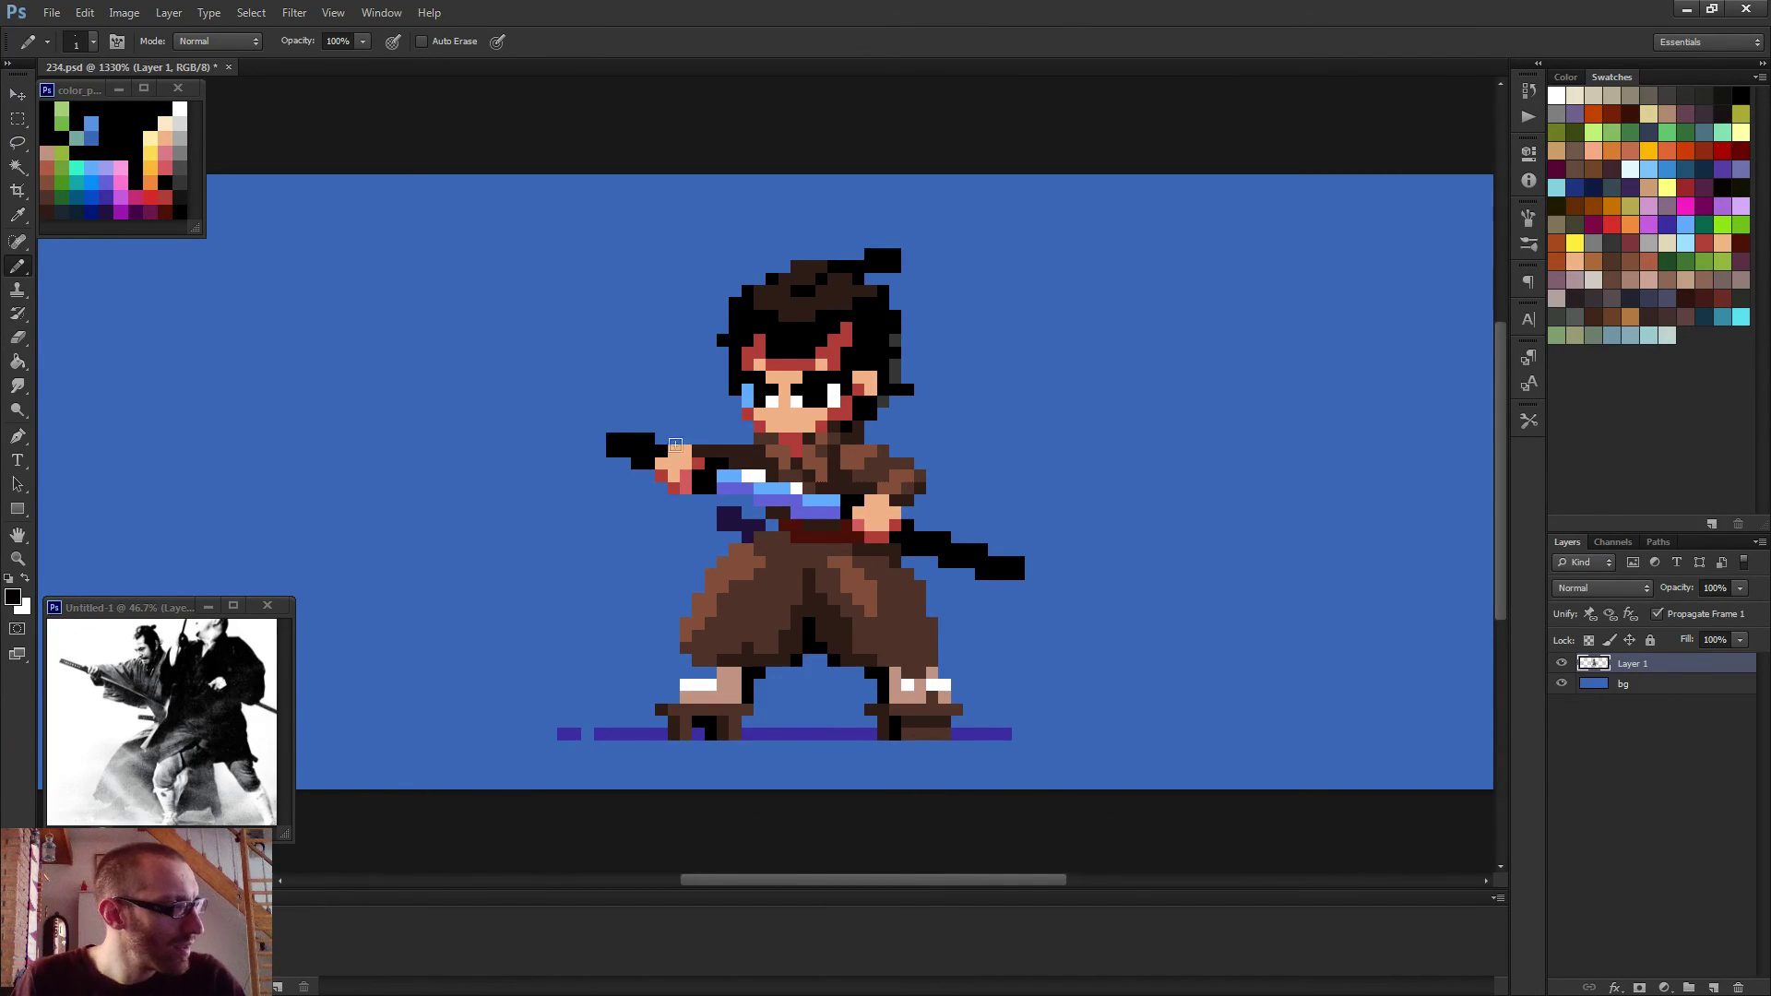
pyautogui.press('e')
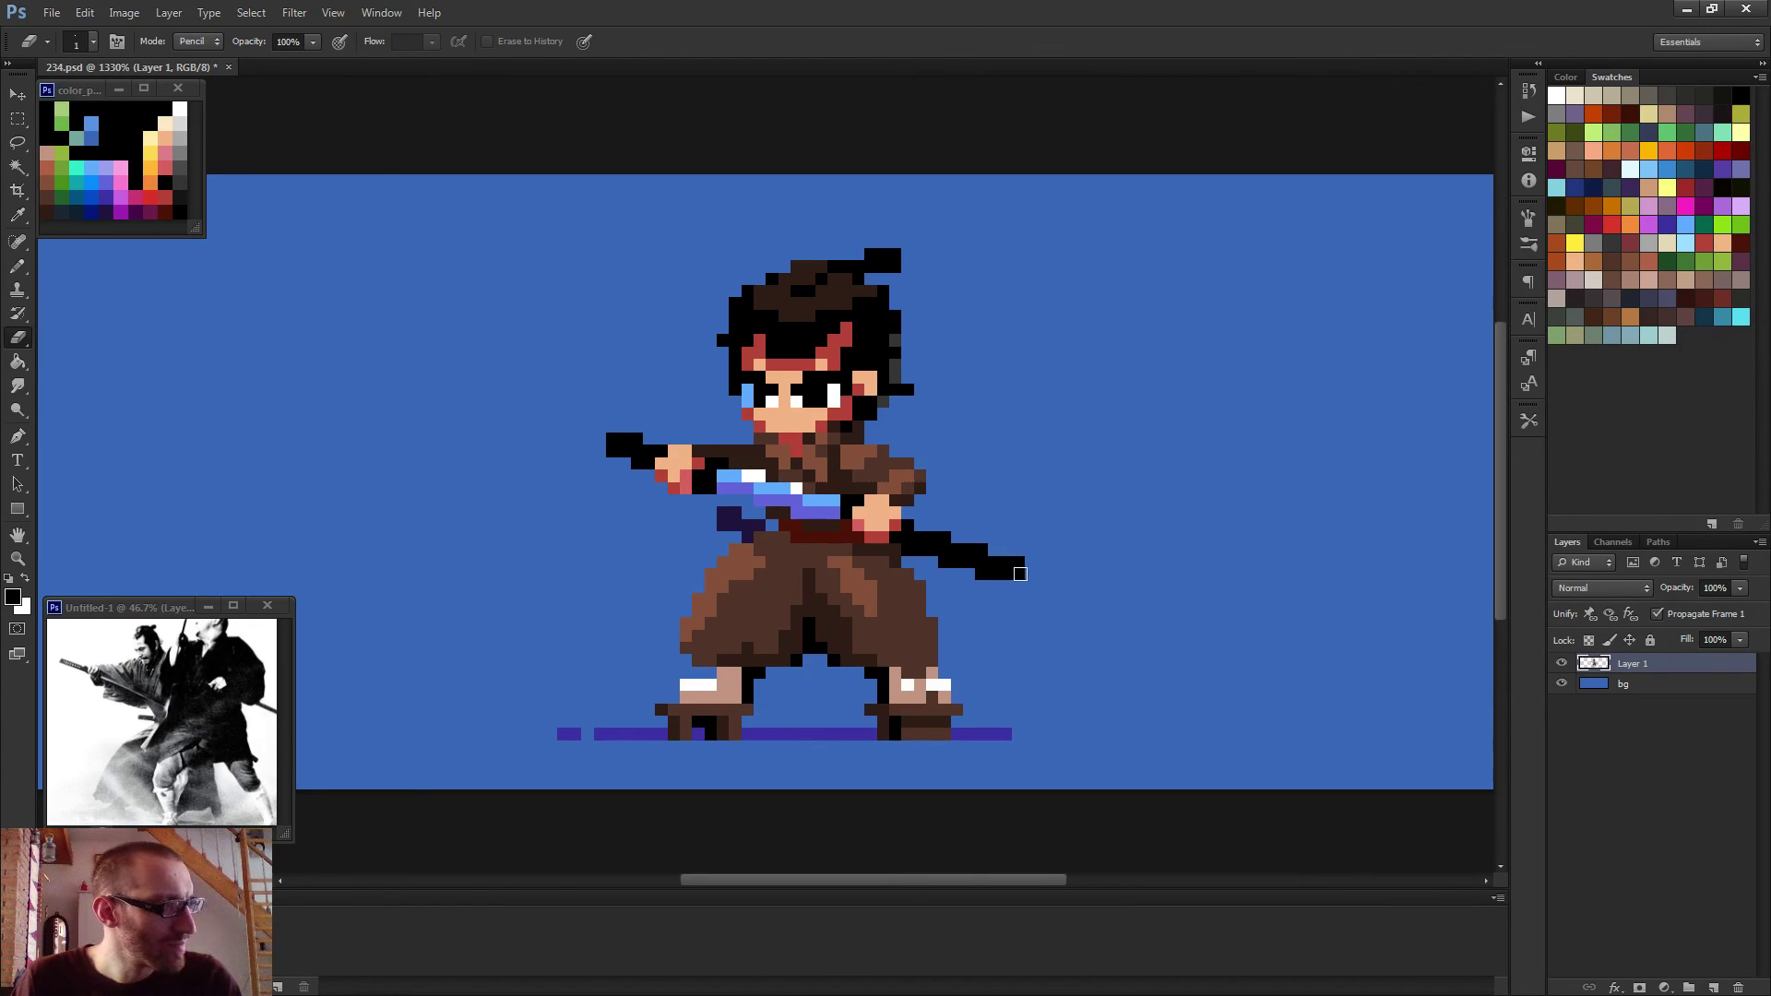
# Copy the right sword tip to the left blade end, raise it one pixel, and merge into Layer 1.
pyautogui.press('m')
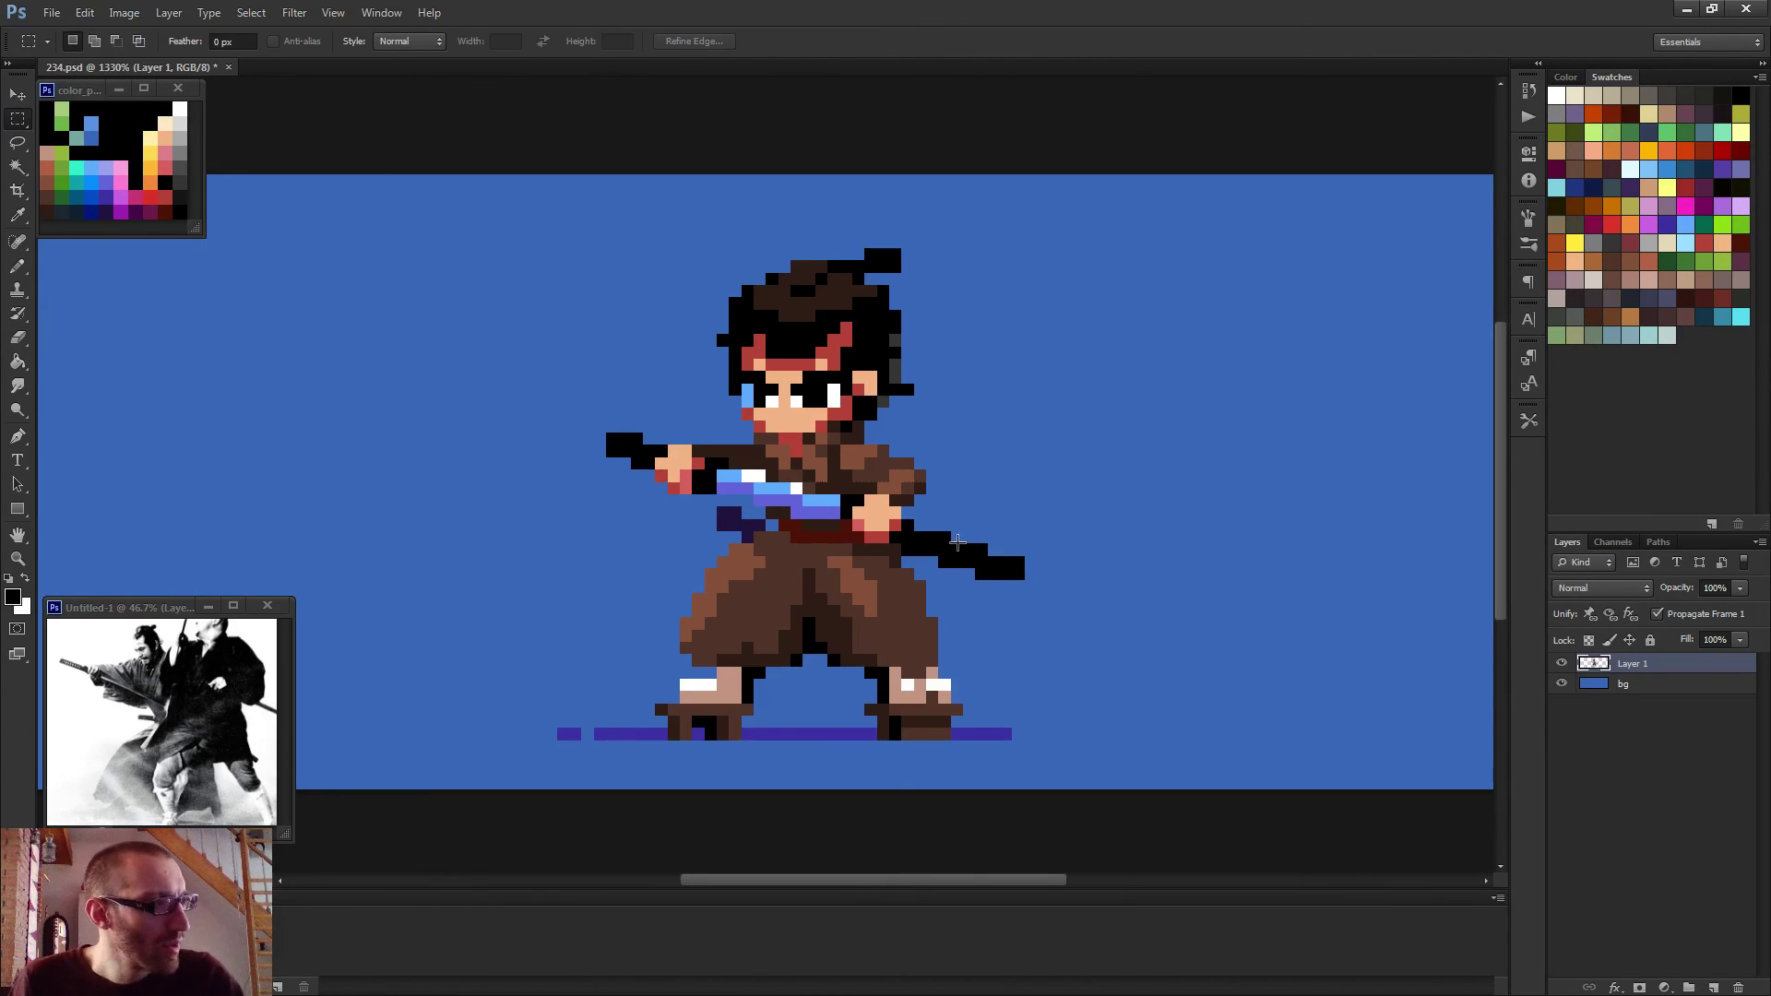
pyautogui.moveTo(957, 543); pyautogui.dragTo(632, 466)
pyautogui.hotkey('ctrl', 'j')
pyautogui.press('v')
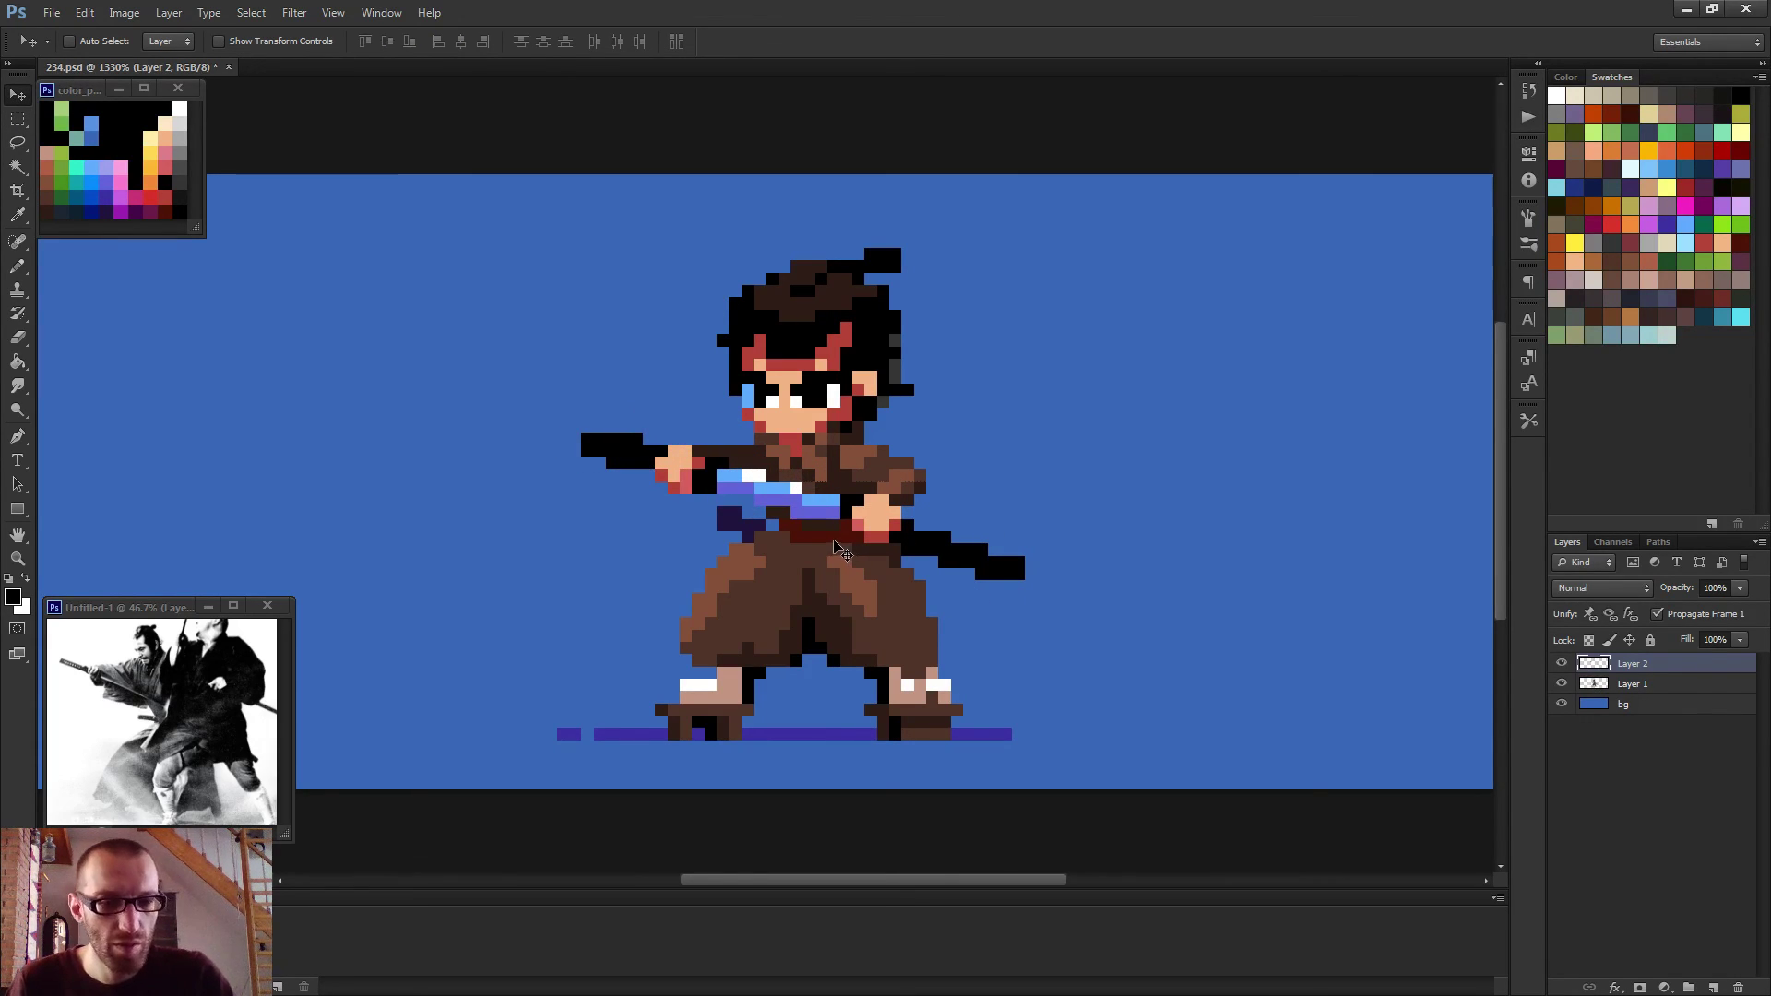
pyautogui.press('Up')
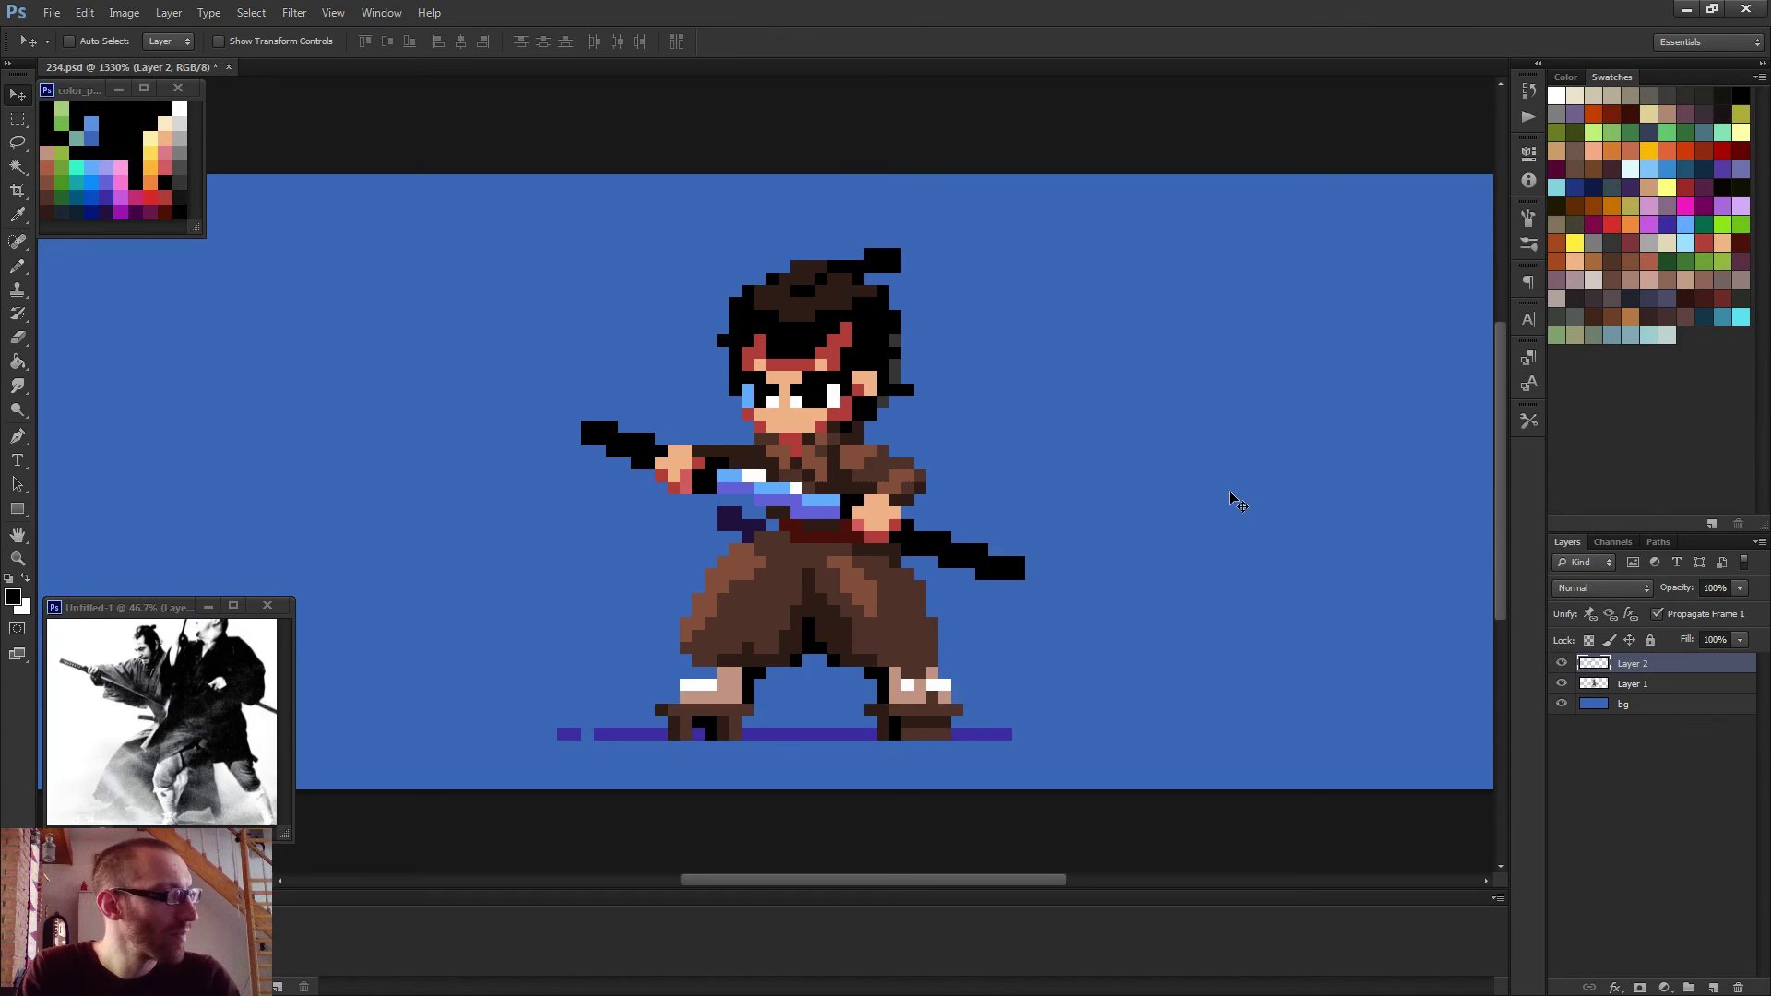
pyautogui.scroll(-5, 1241, 506)
pyautogui.hotkey('ctrl', 'e')
pyautogui.press('b')
pyautogui.scroll(-1, 877, 564)
pyautogui.scroll(-1, 878, 565)
pyautogui.scroll(3, 869, 584)
pyautogui.scroll(3, 779, 511)
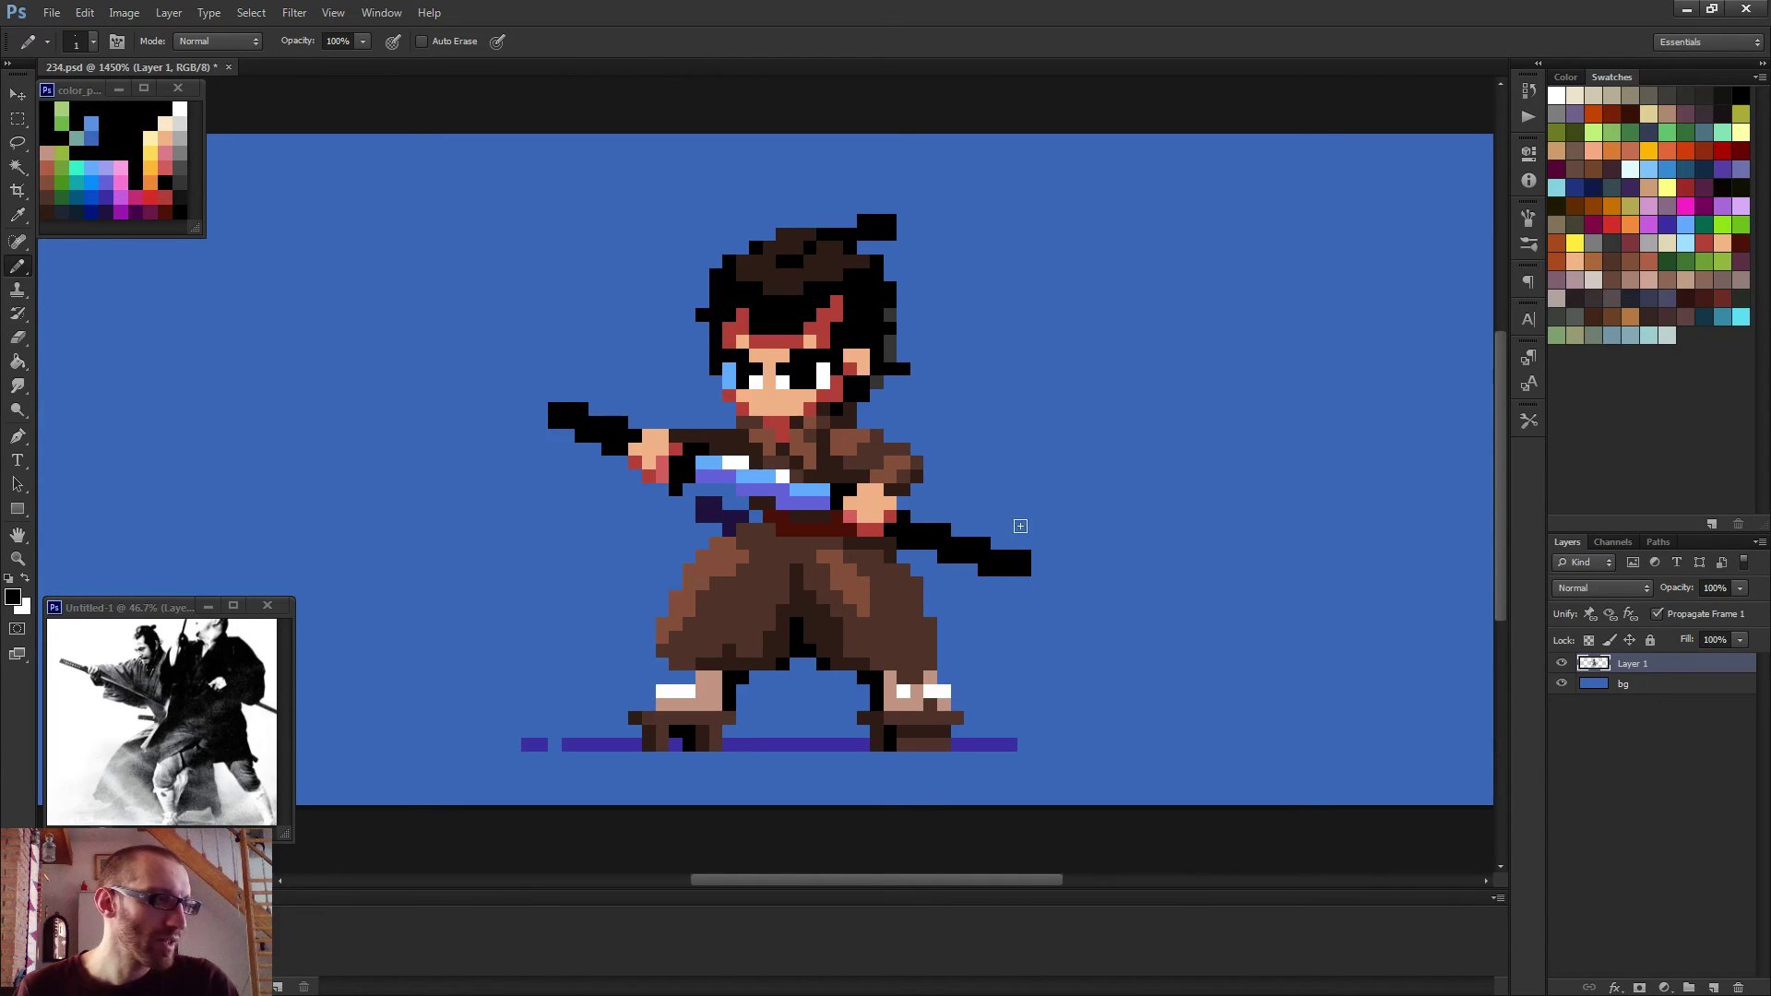
# Blacken the outline gaps in the right boot and at the shoulder's edge.
pyautogui.scroll(1, 871, 683)
pyautogui.click(877, 682)
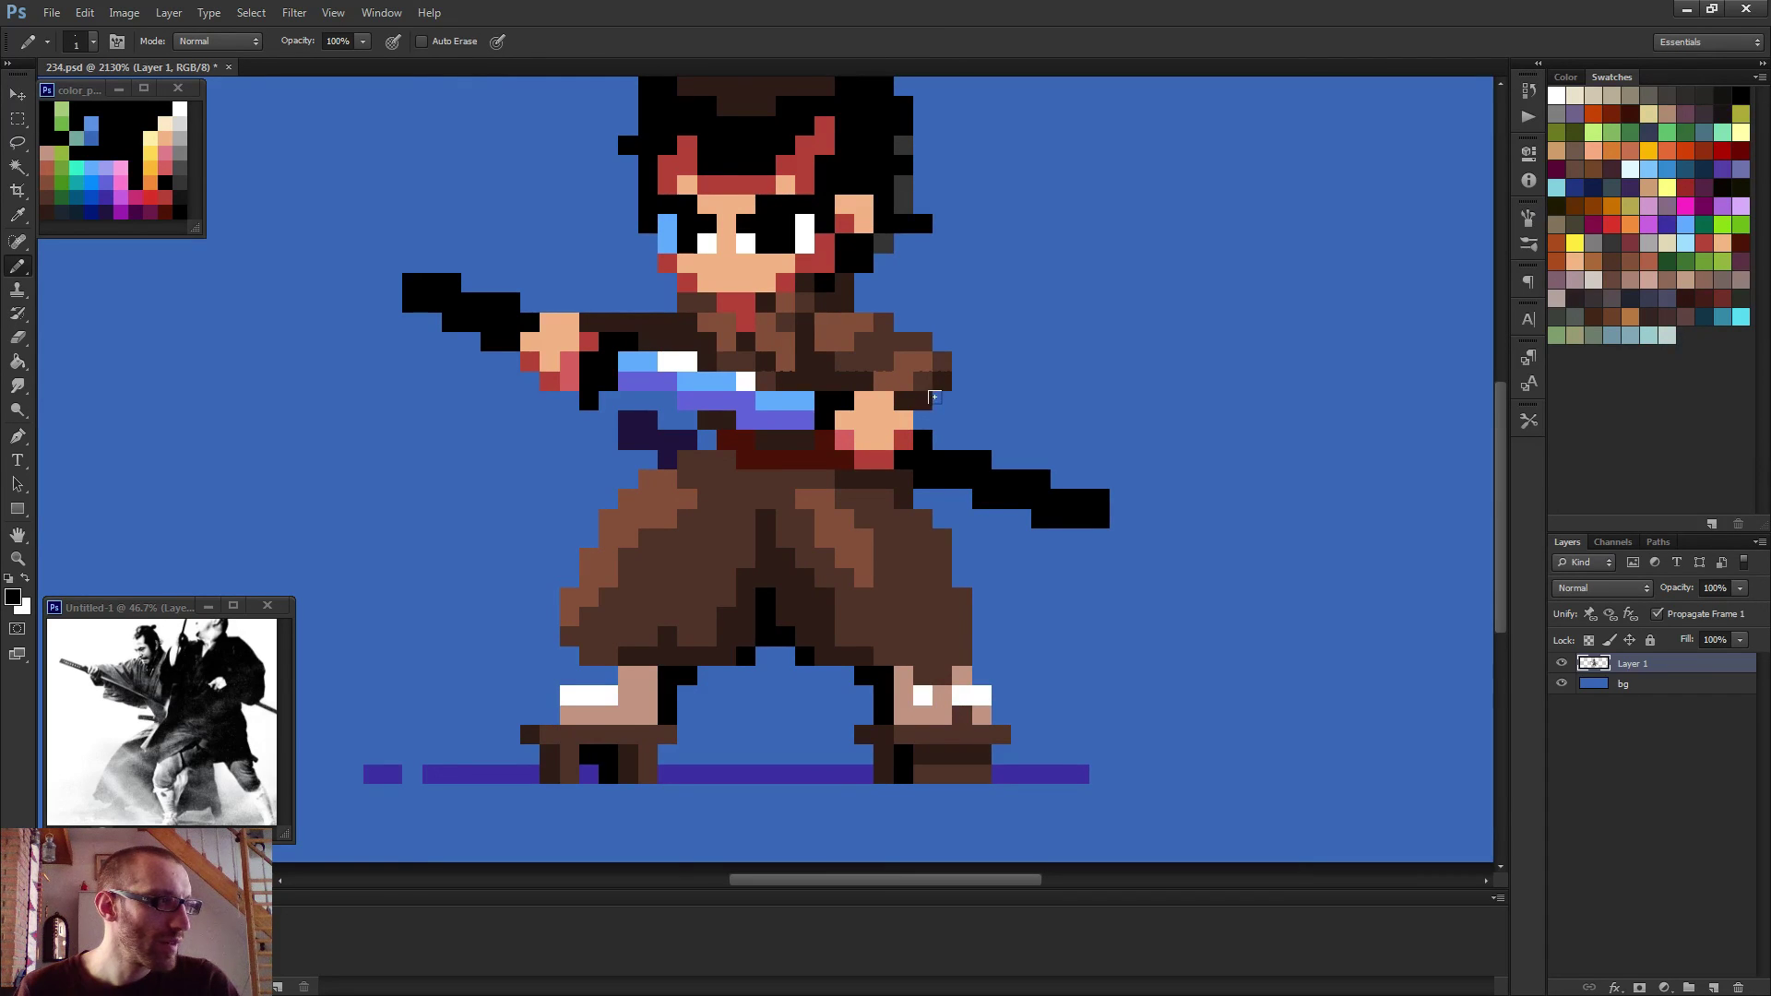
pyautogui.click(934, 395)
pyautogui.scroll(-5, 931, 425)
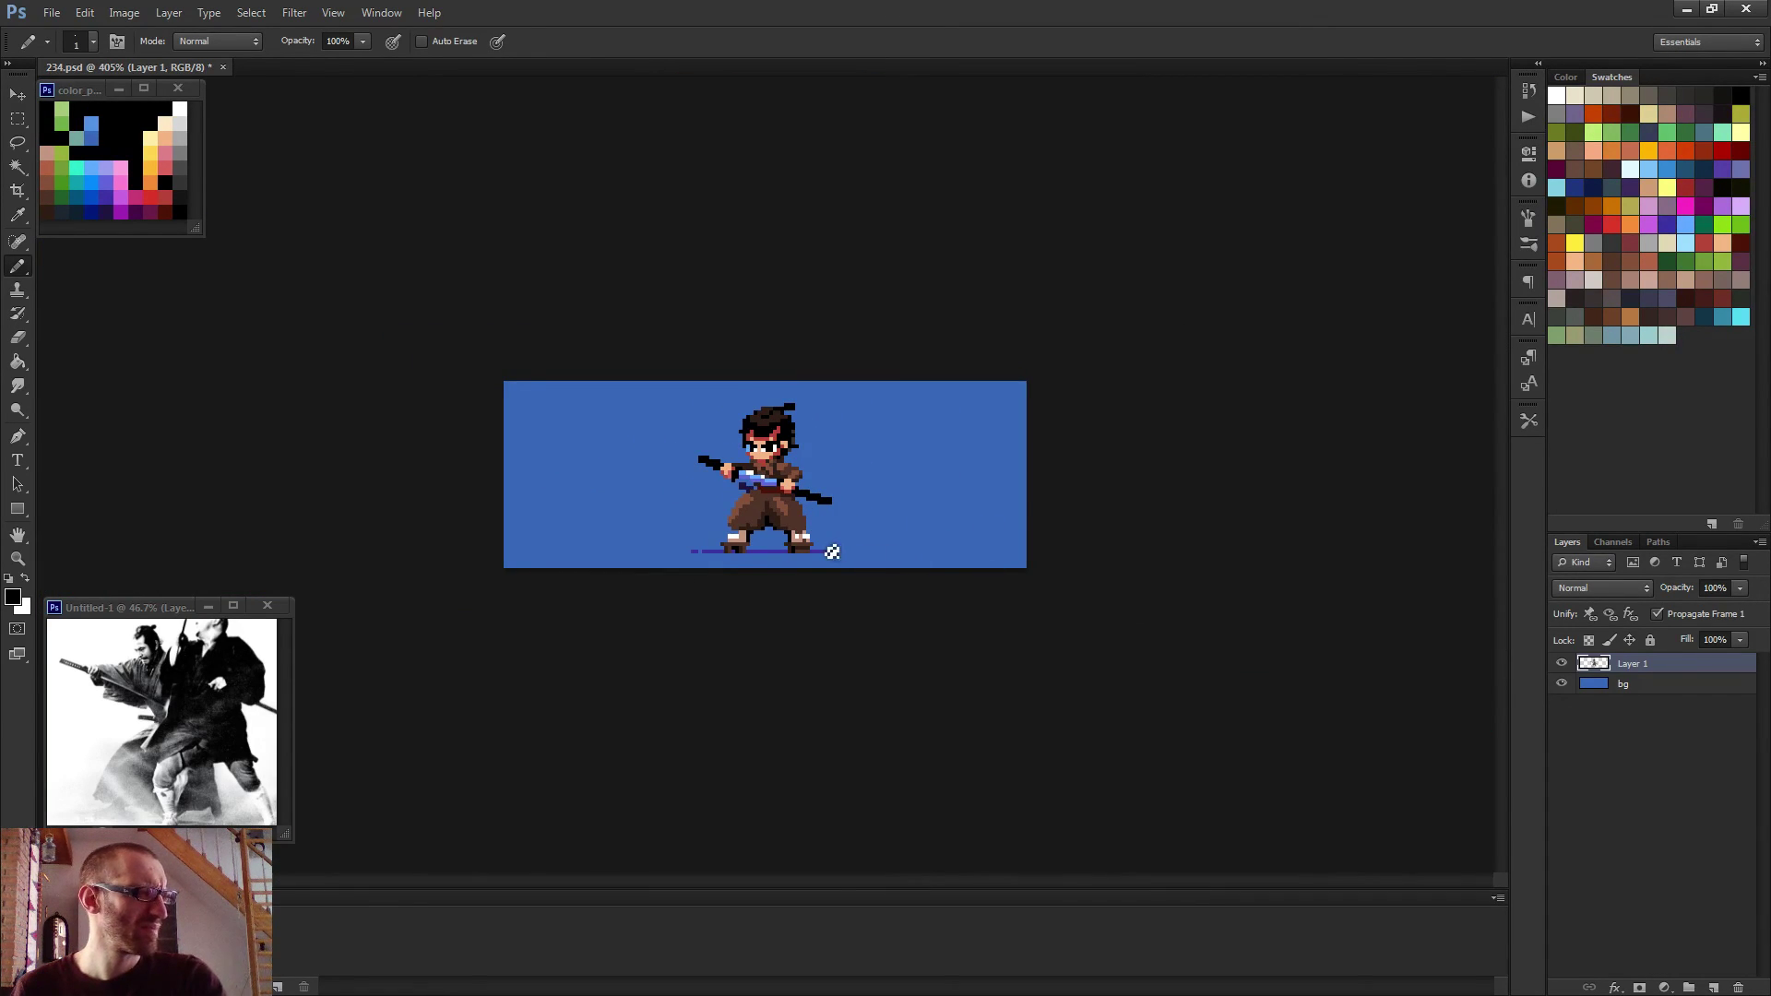
# Sample the peach skin colour and turn one headband pixel peach.
pyautogui.scroll(2, 828, 557)
pyautogui.scroll(3, 817, 556)
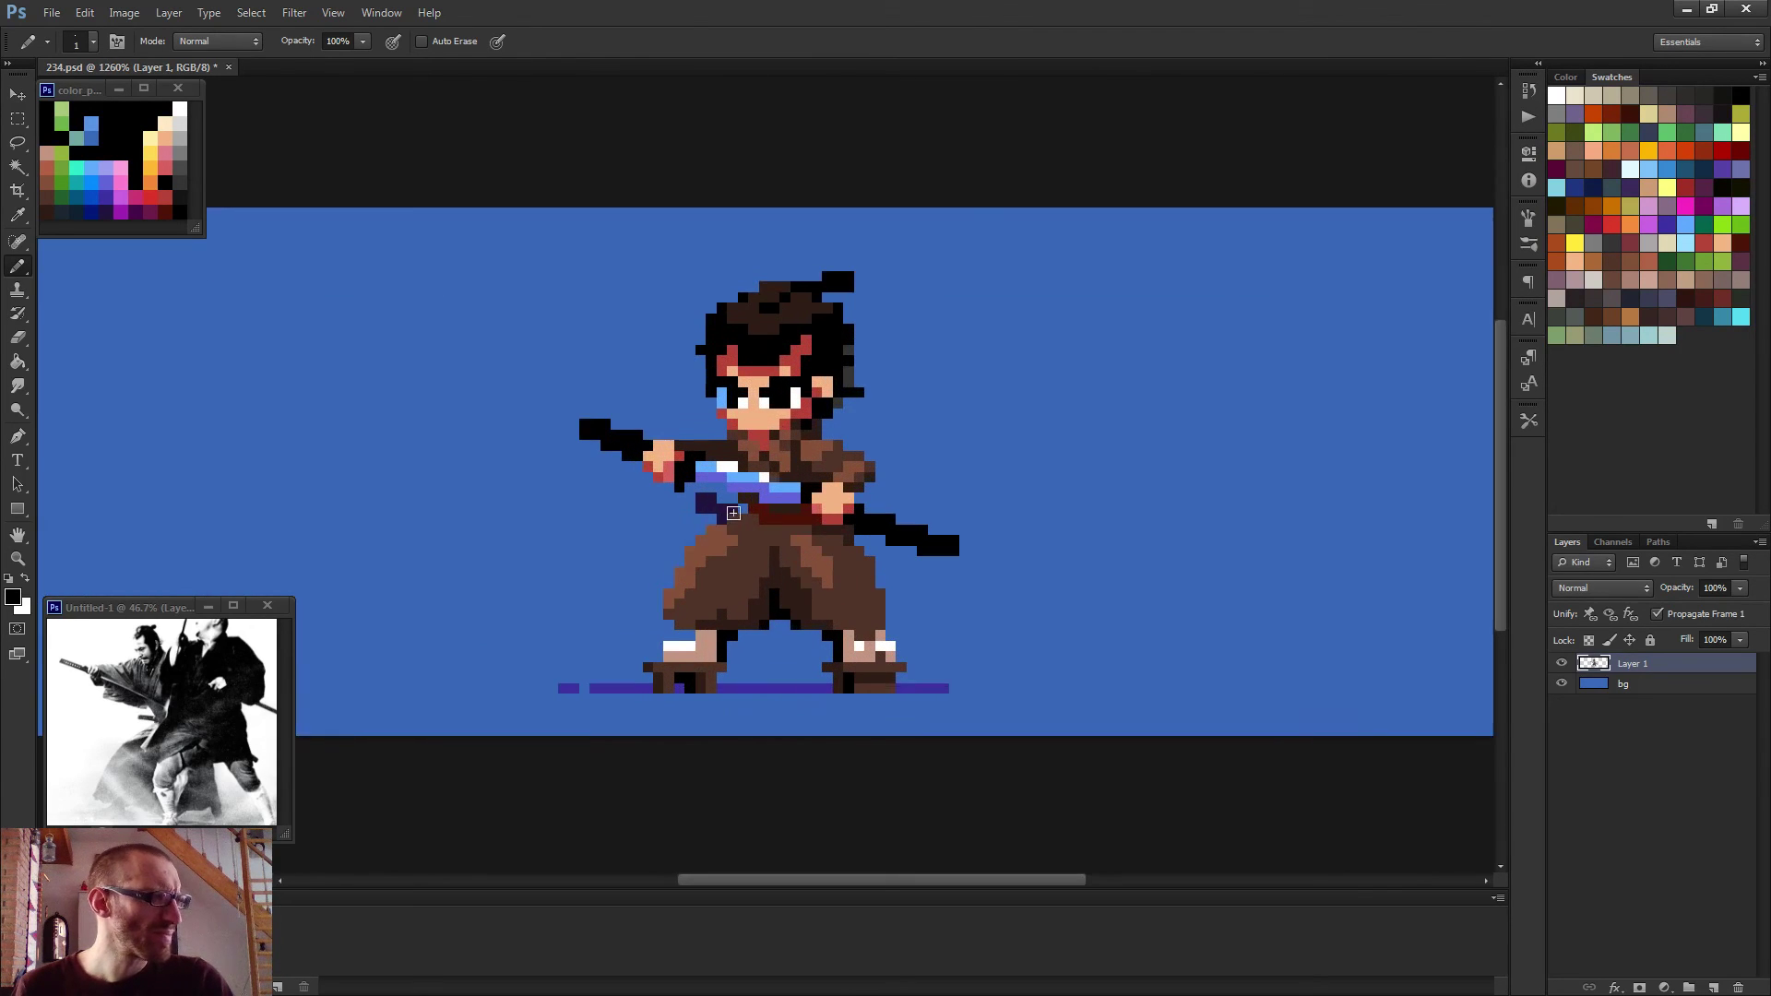
pyautogui.keyDown('alt'); pyautogui.click(810, 513); pyautogui.keyUp('alt')
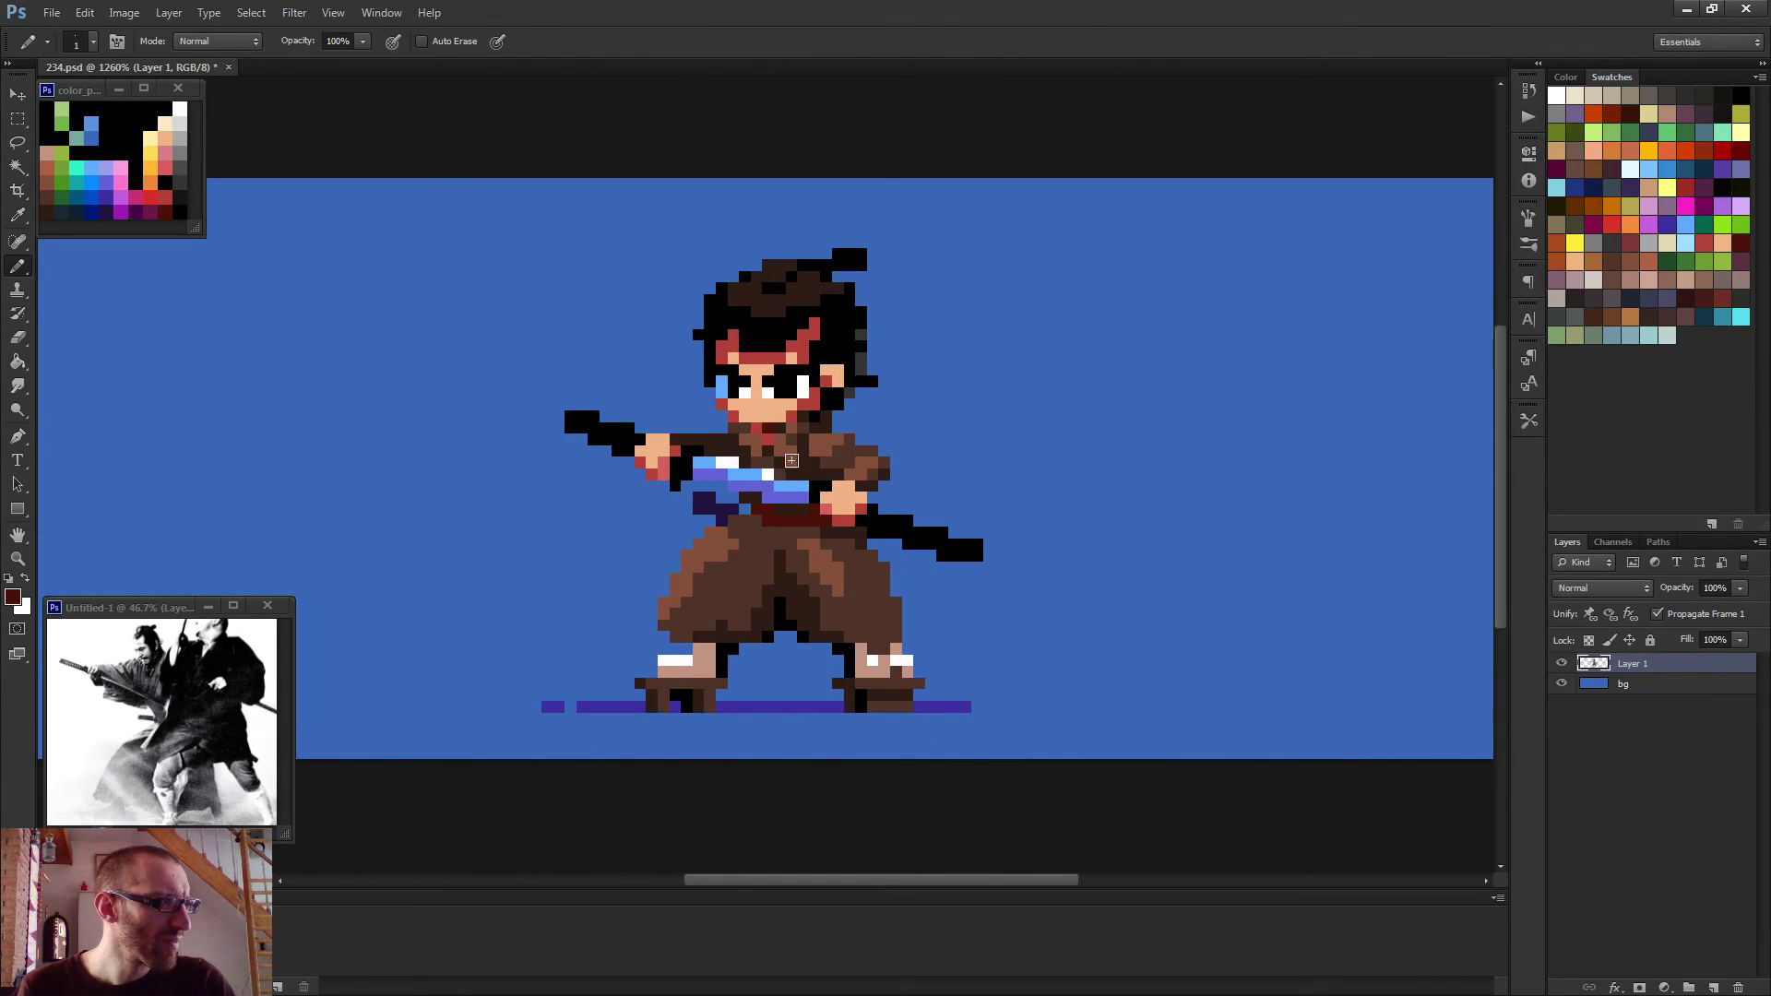
pyautogui.scroll(-5, 816, 499)
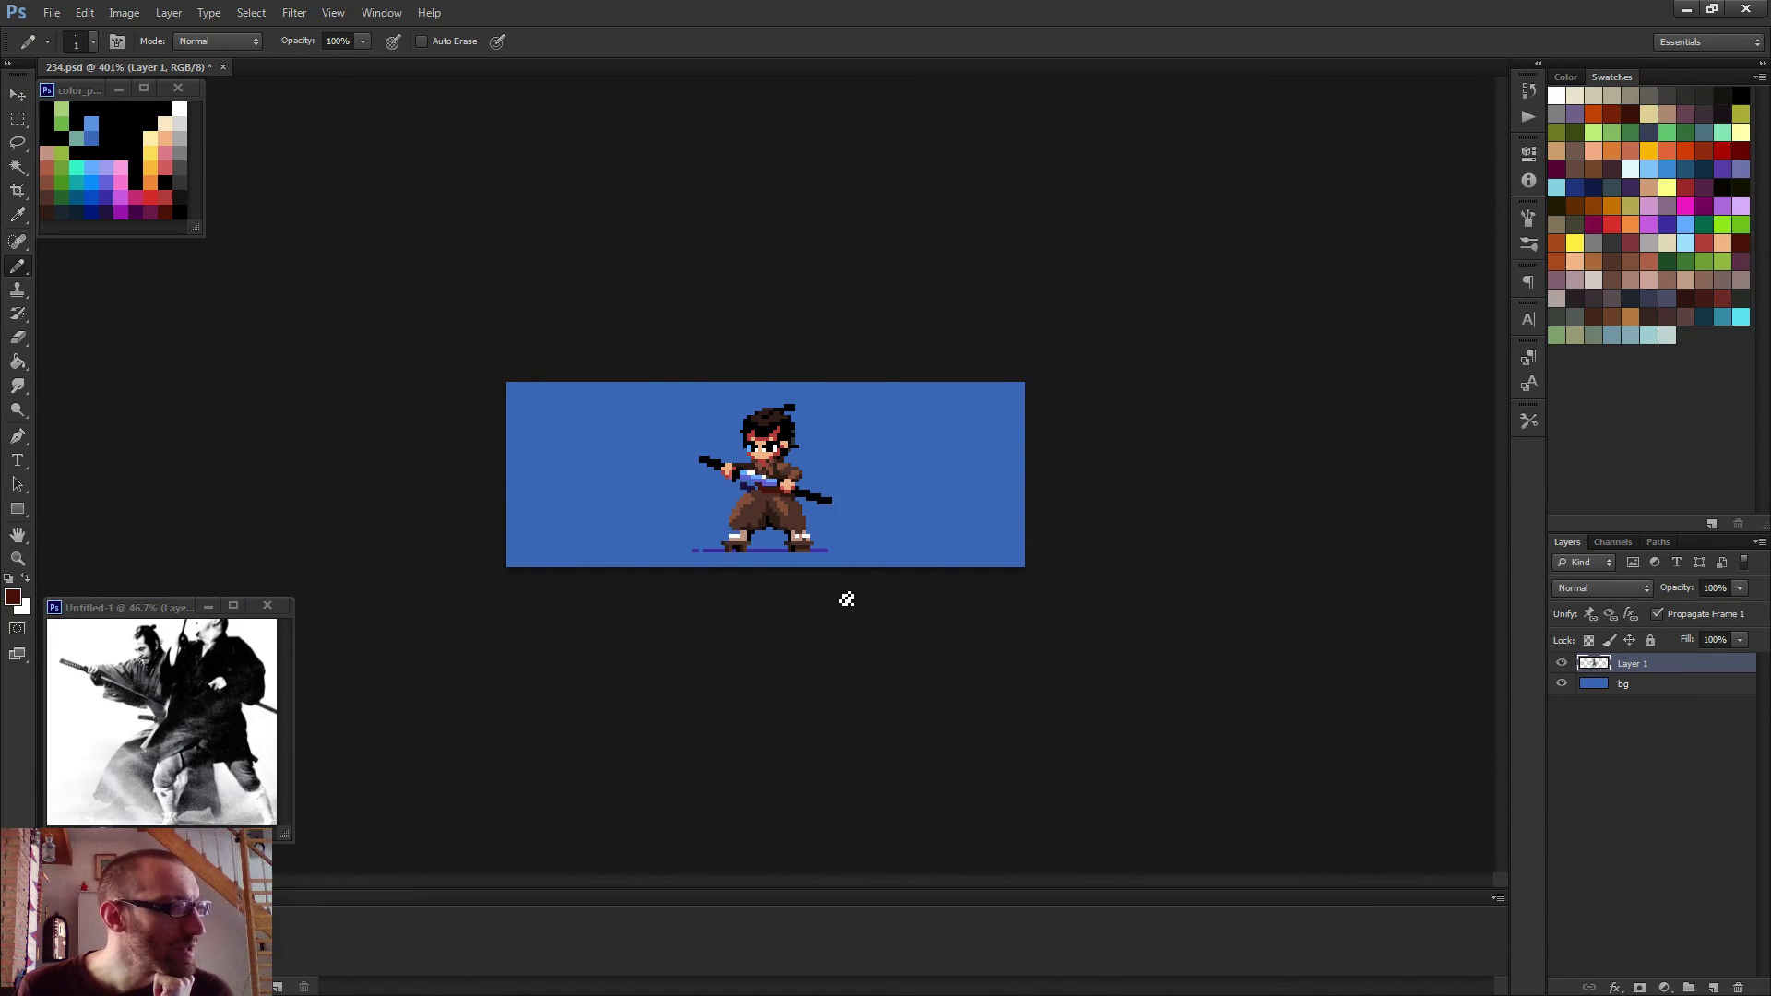
pyautogui.scroll(3, 774, 503)
pyautogui.scroll(2, 774, 501)
pyautogui.scroll(2, 792, 347)
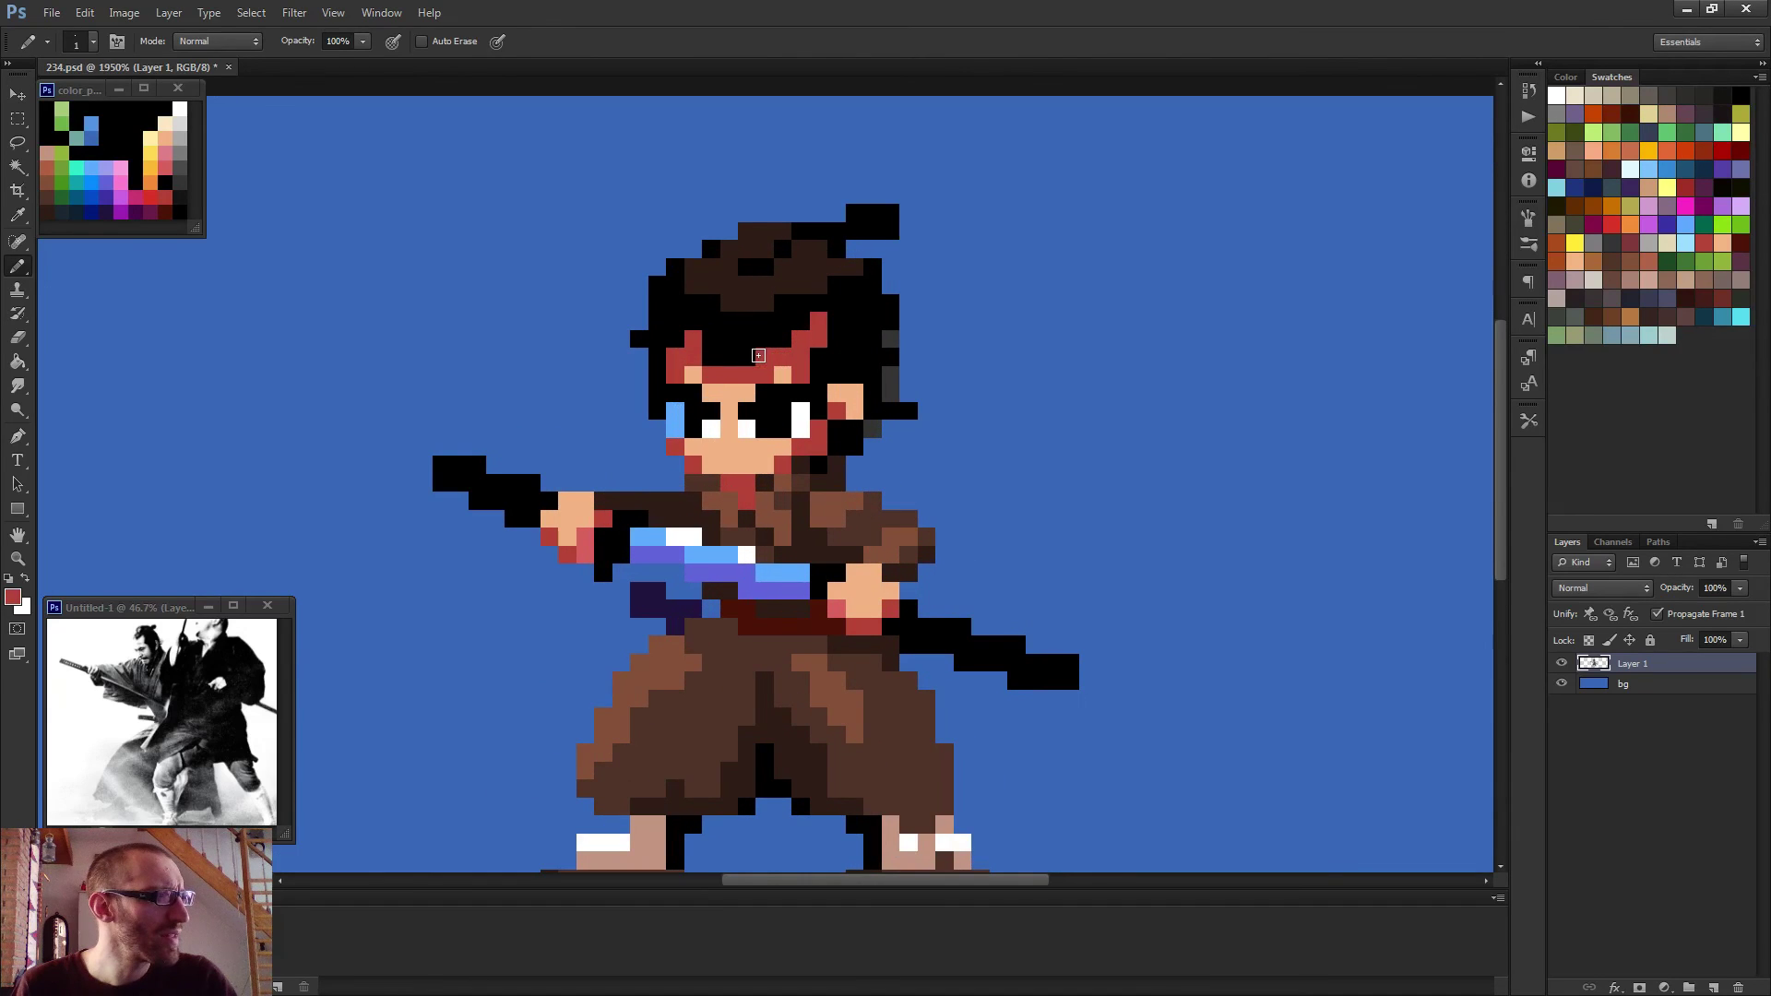
pyautogui.scroll(-5, 849, 395)
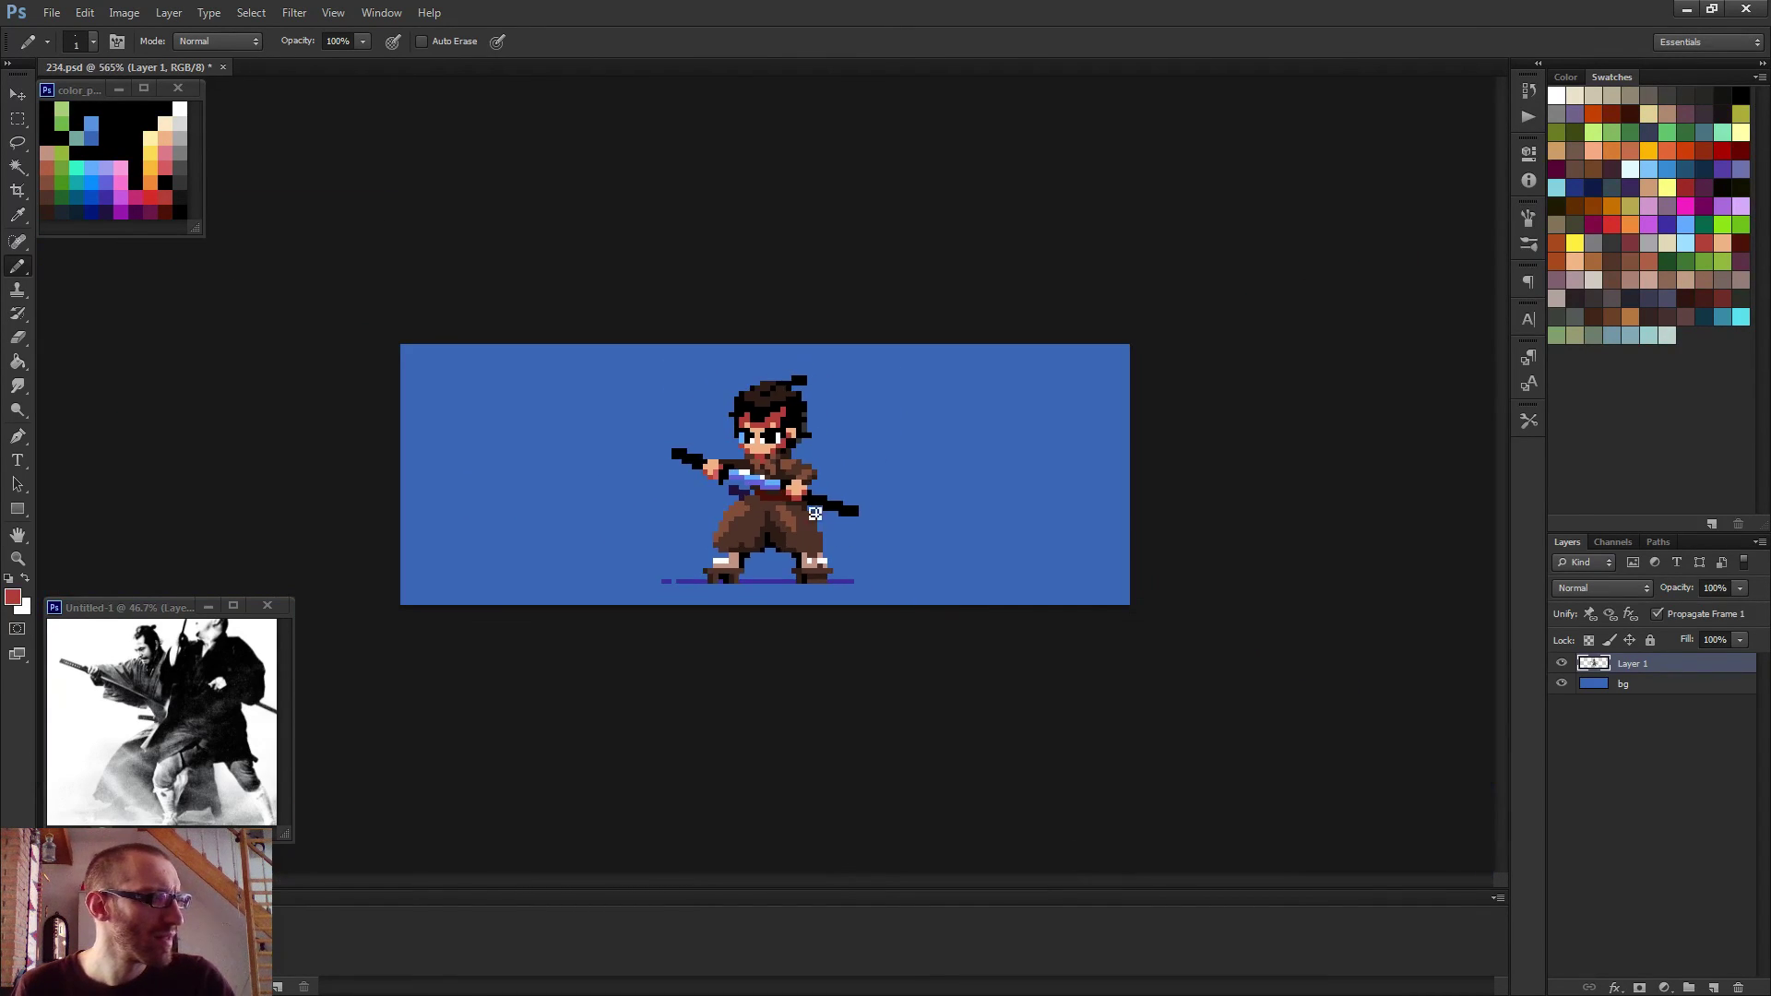
pyautogui.scroll(4, 762, 448)
pyautogui.keyDown('alt'); pyautogui.click(759, 356); pyautogui.keyUp('alt')
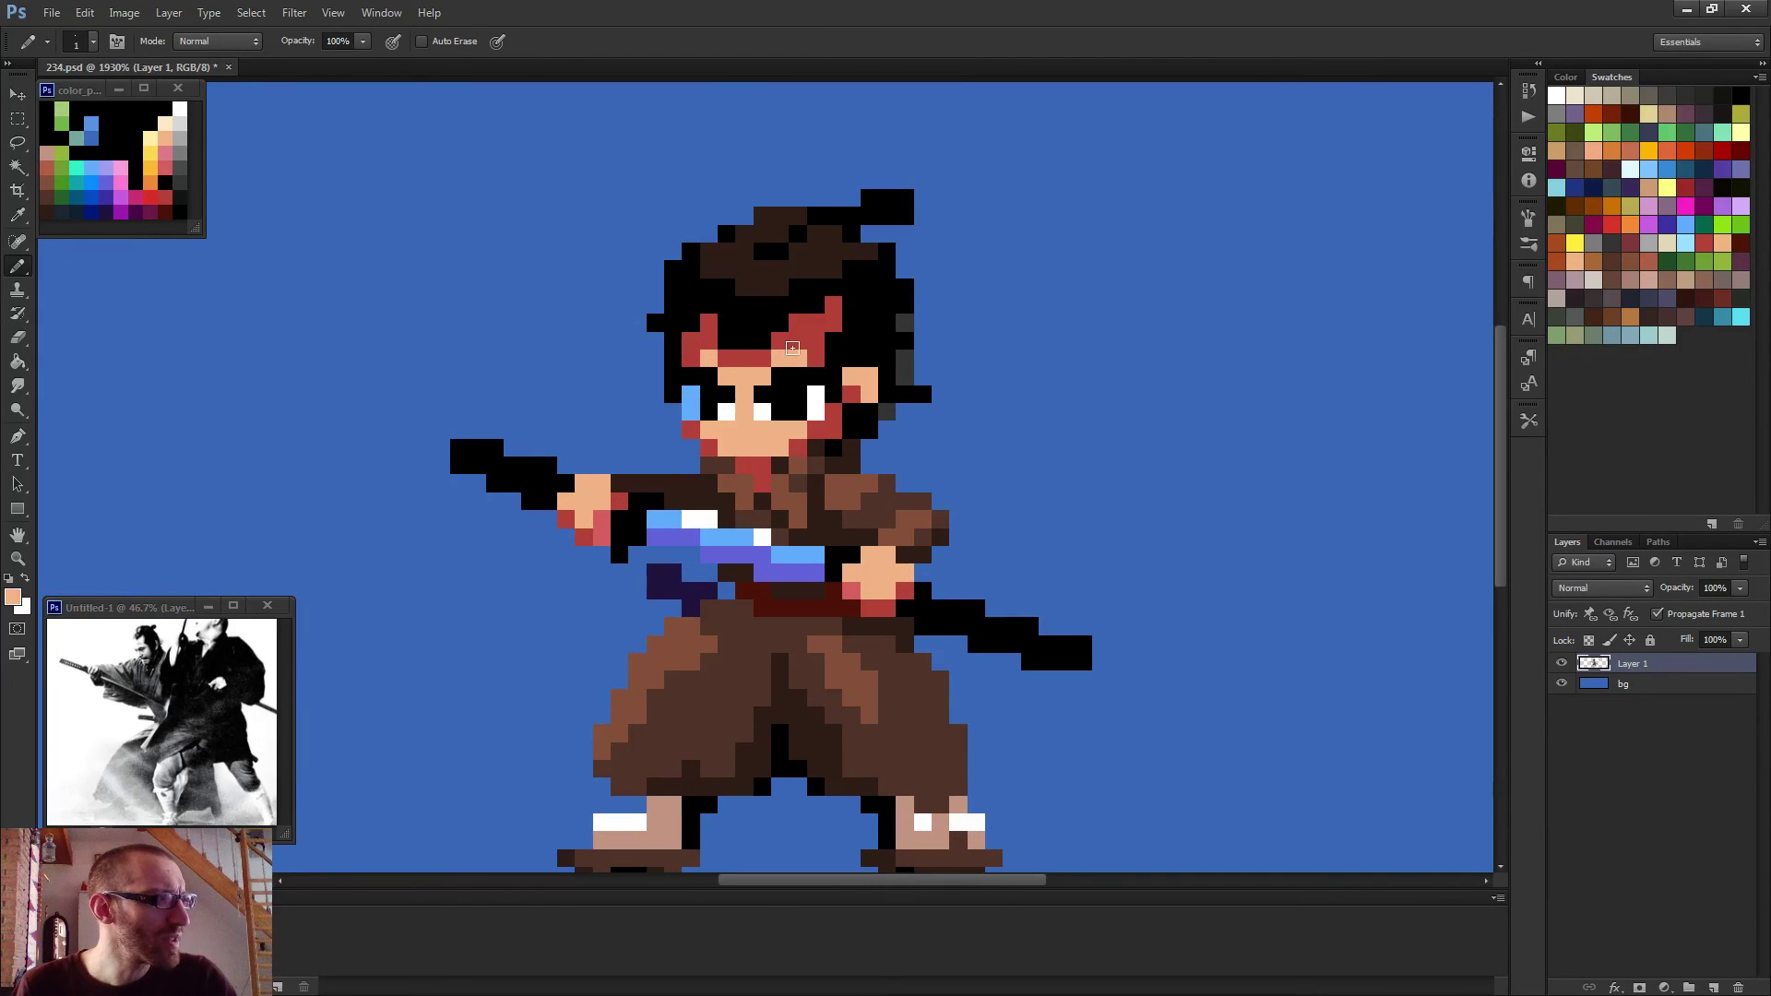
pyautogui.click(799, 341)
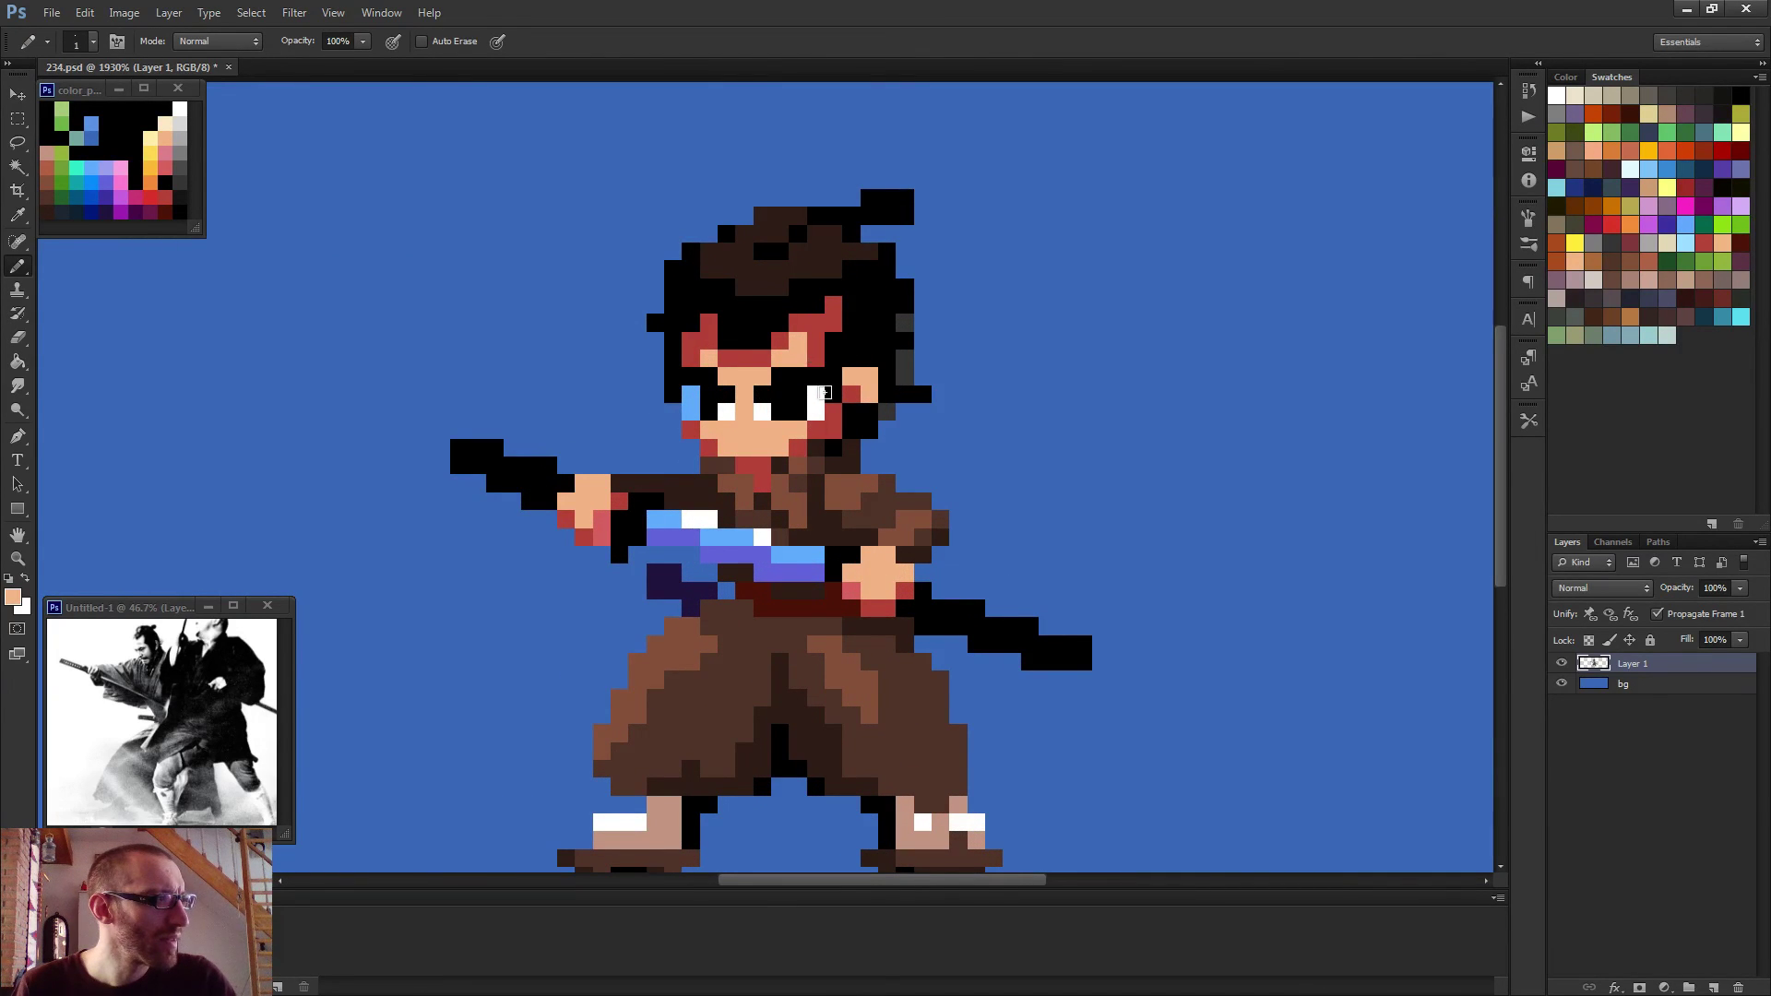
pyautogui.scroll(-6, 833, 427)
pyautogui.scroll(-1, 858, 597)
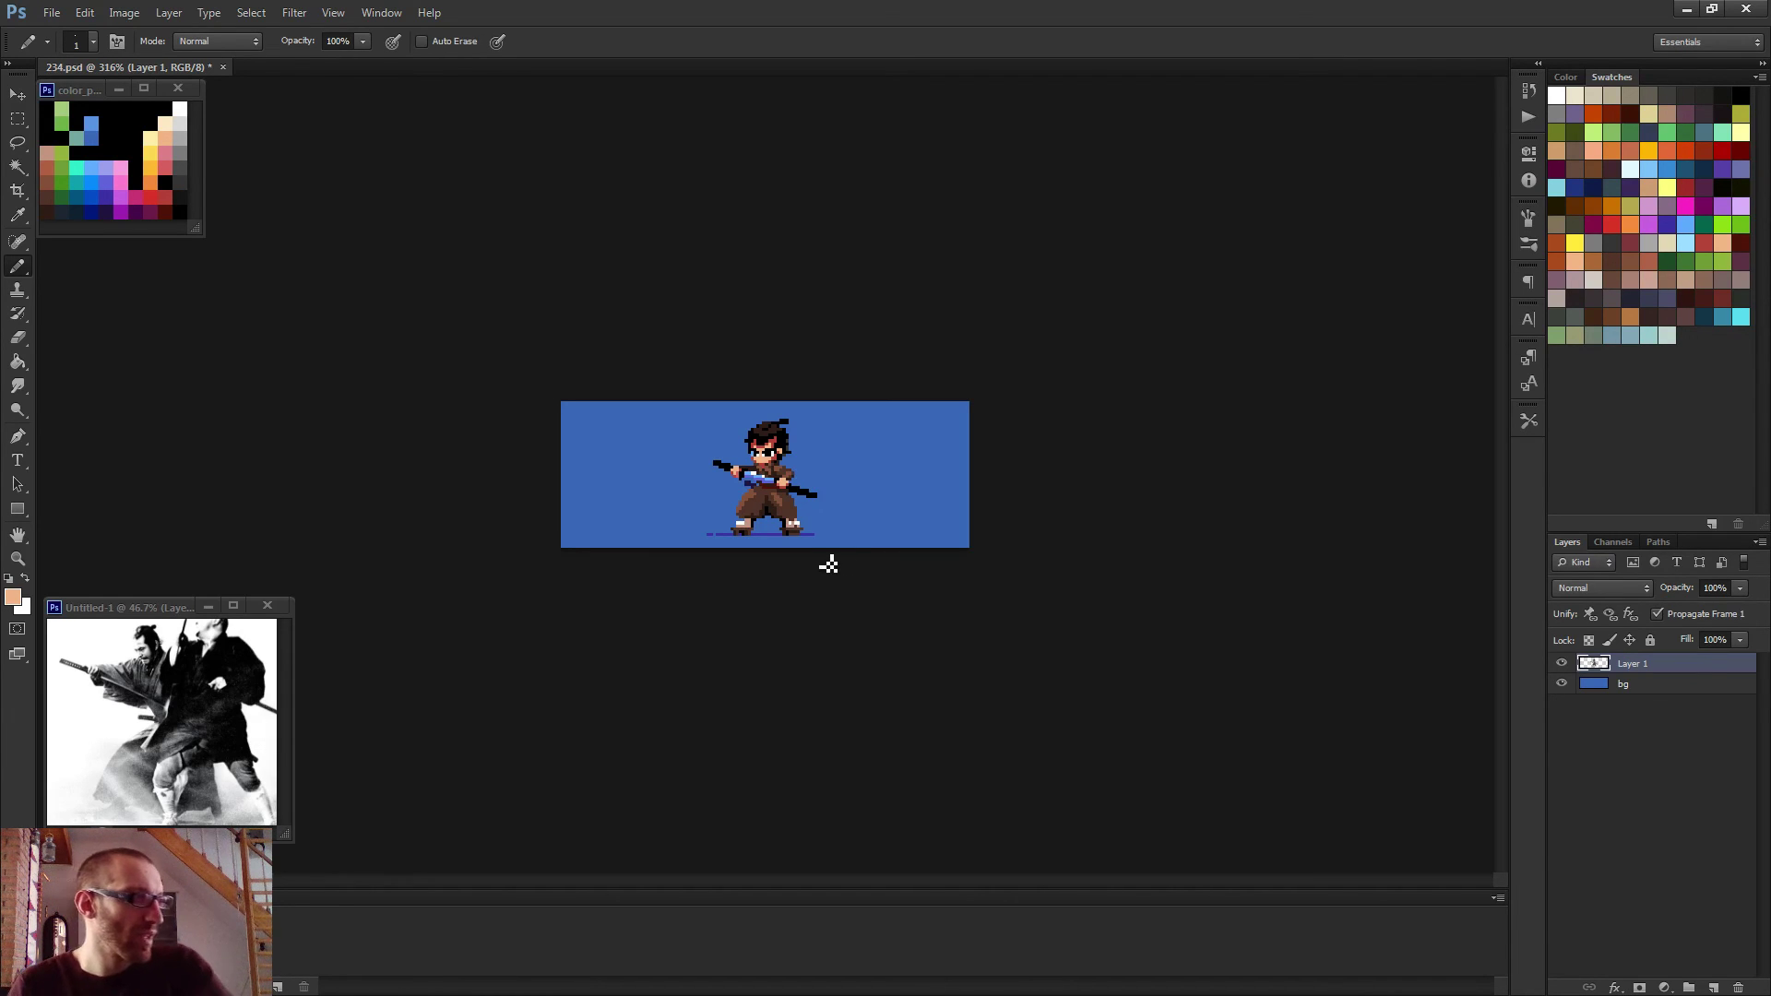
# Pick black from the boot and add a black pixel to the left boot sole.
pyautogui.scroll(4, 821, 566)
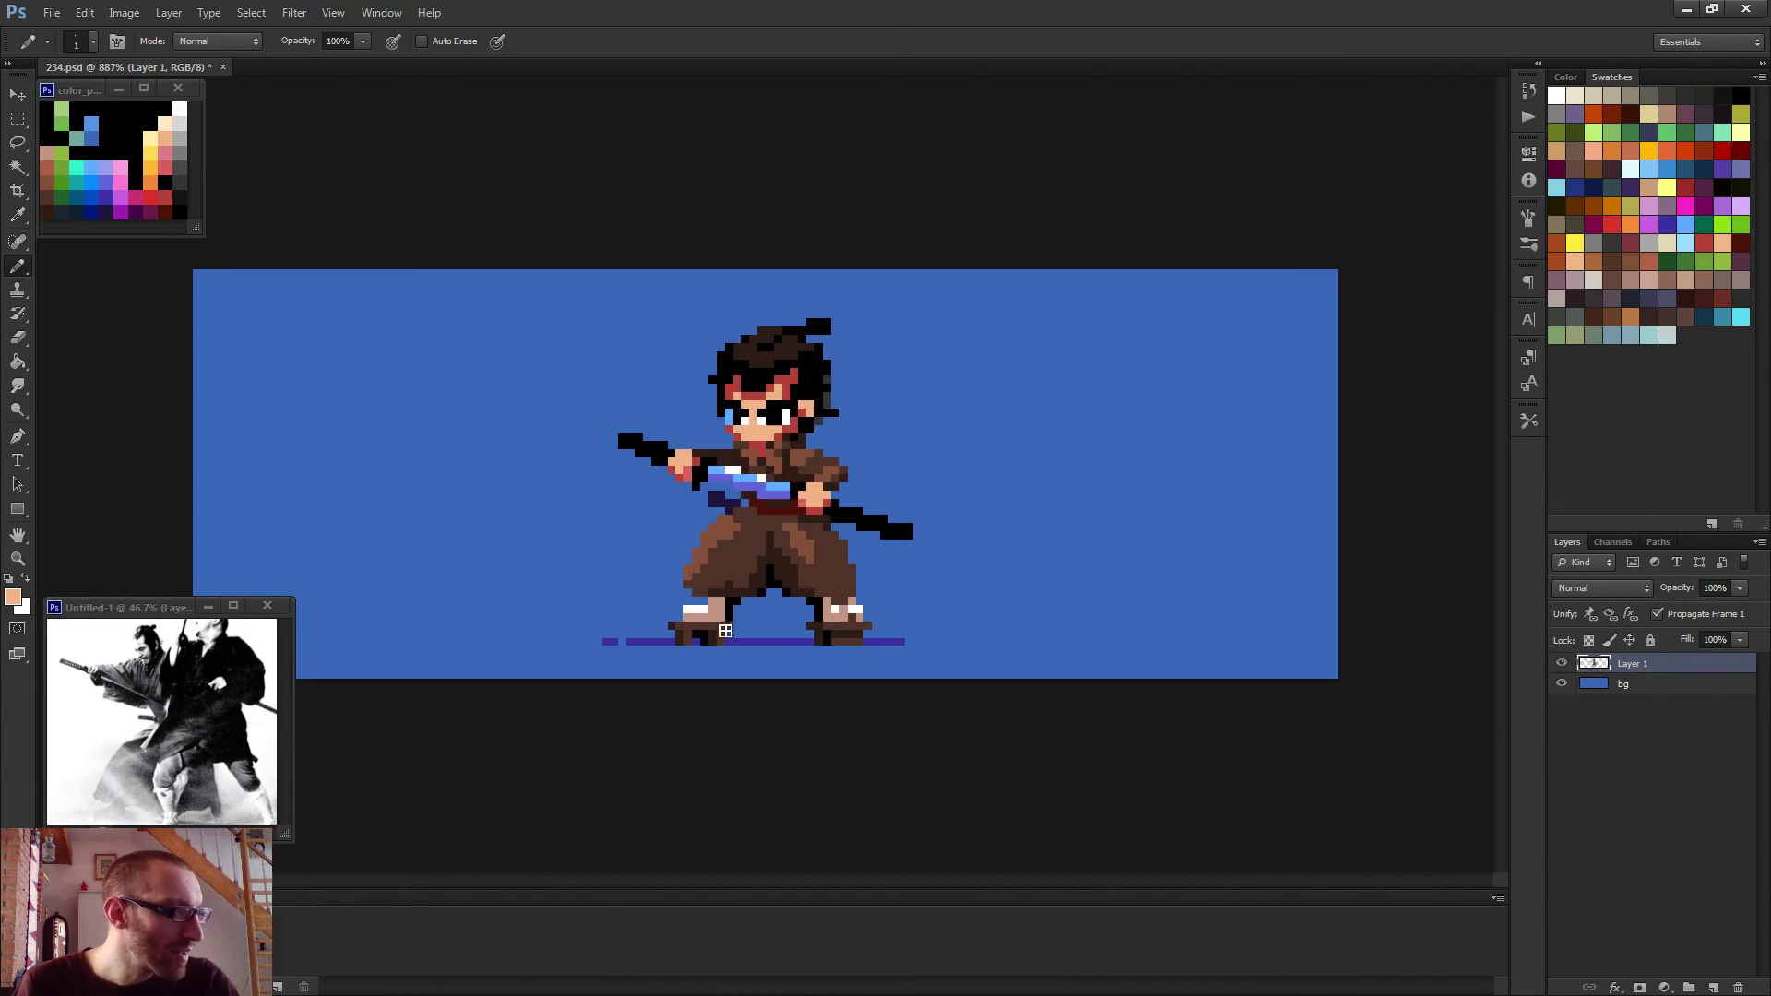
pyautogui.scroll(3, 724, 635)
pyautogui.keyDown('alt'); pyautogui.click(731, 649); pyautogui.keyUp('alt')
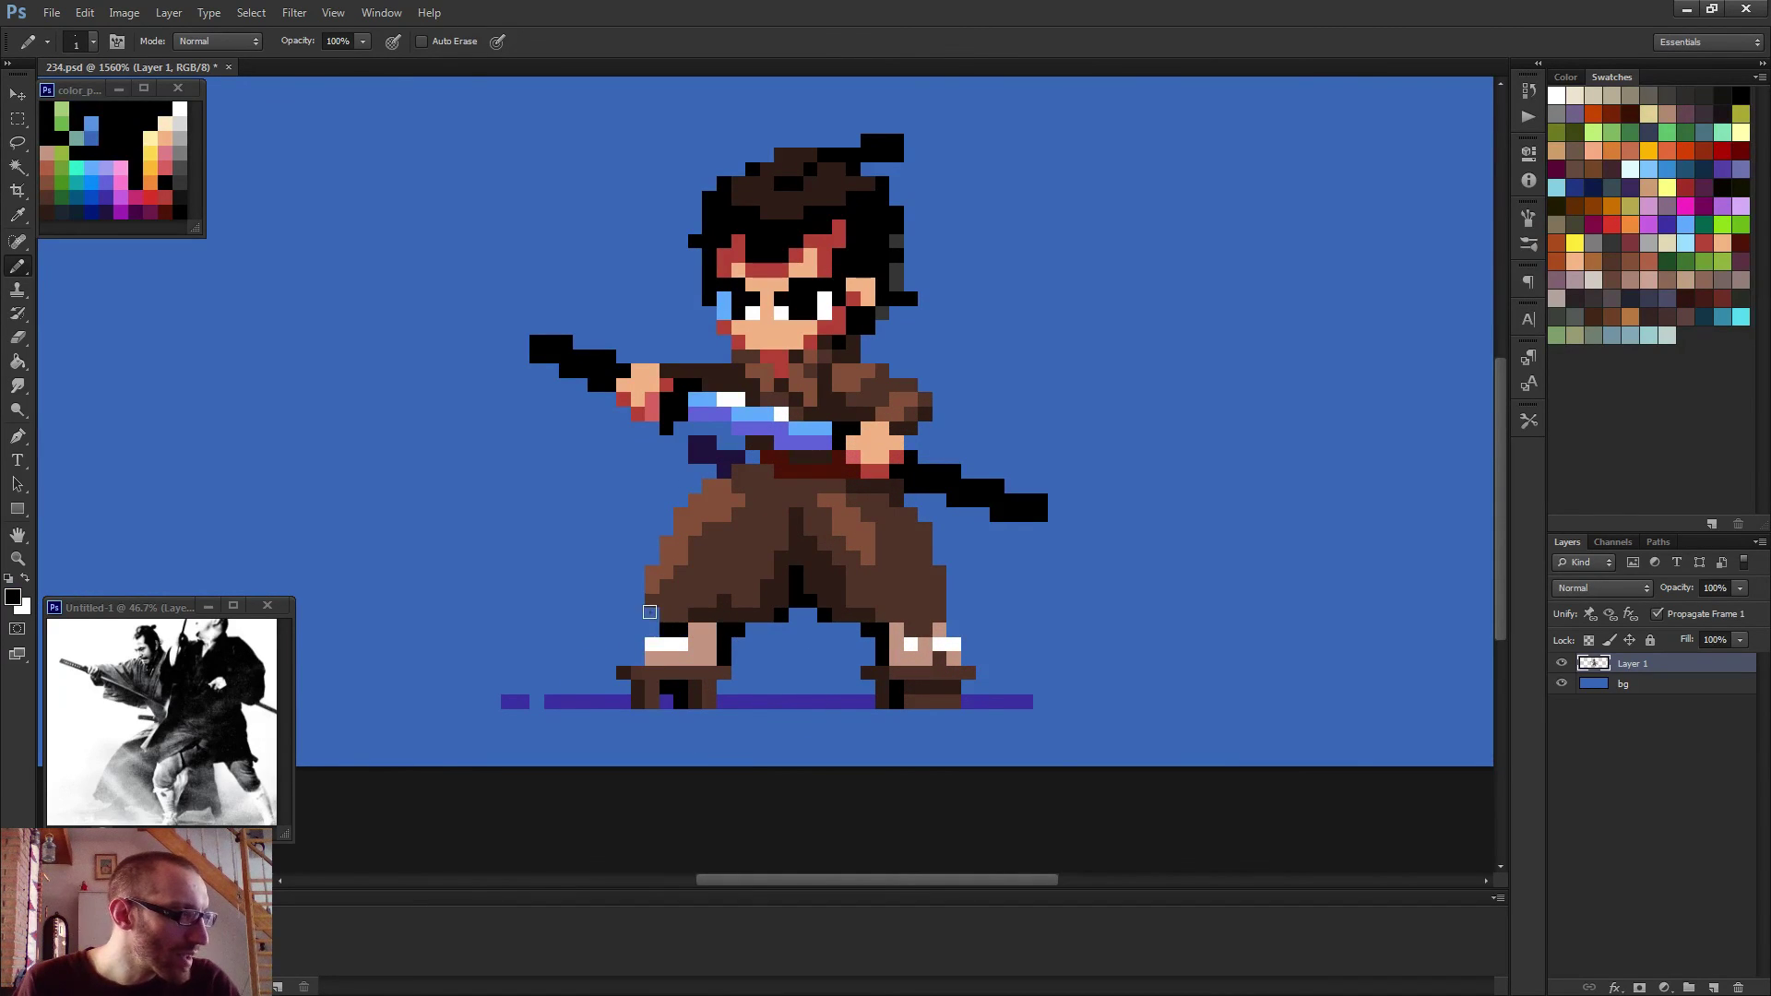
pyautogui.click(623, 687)
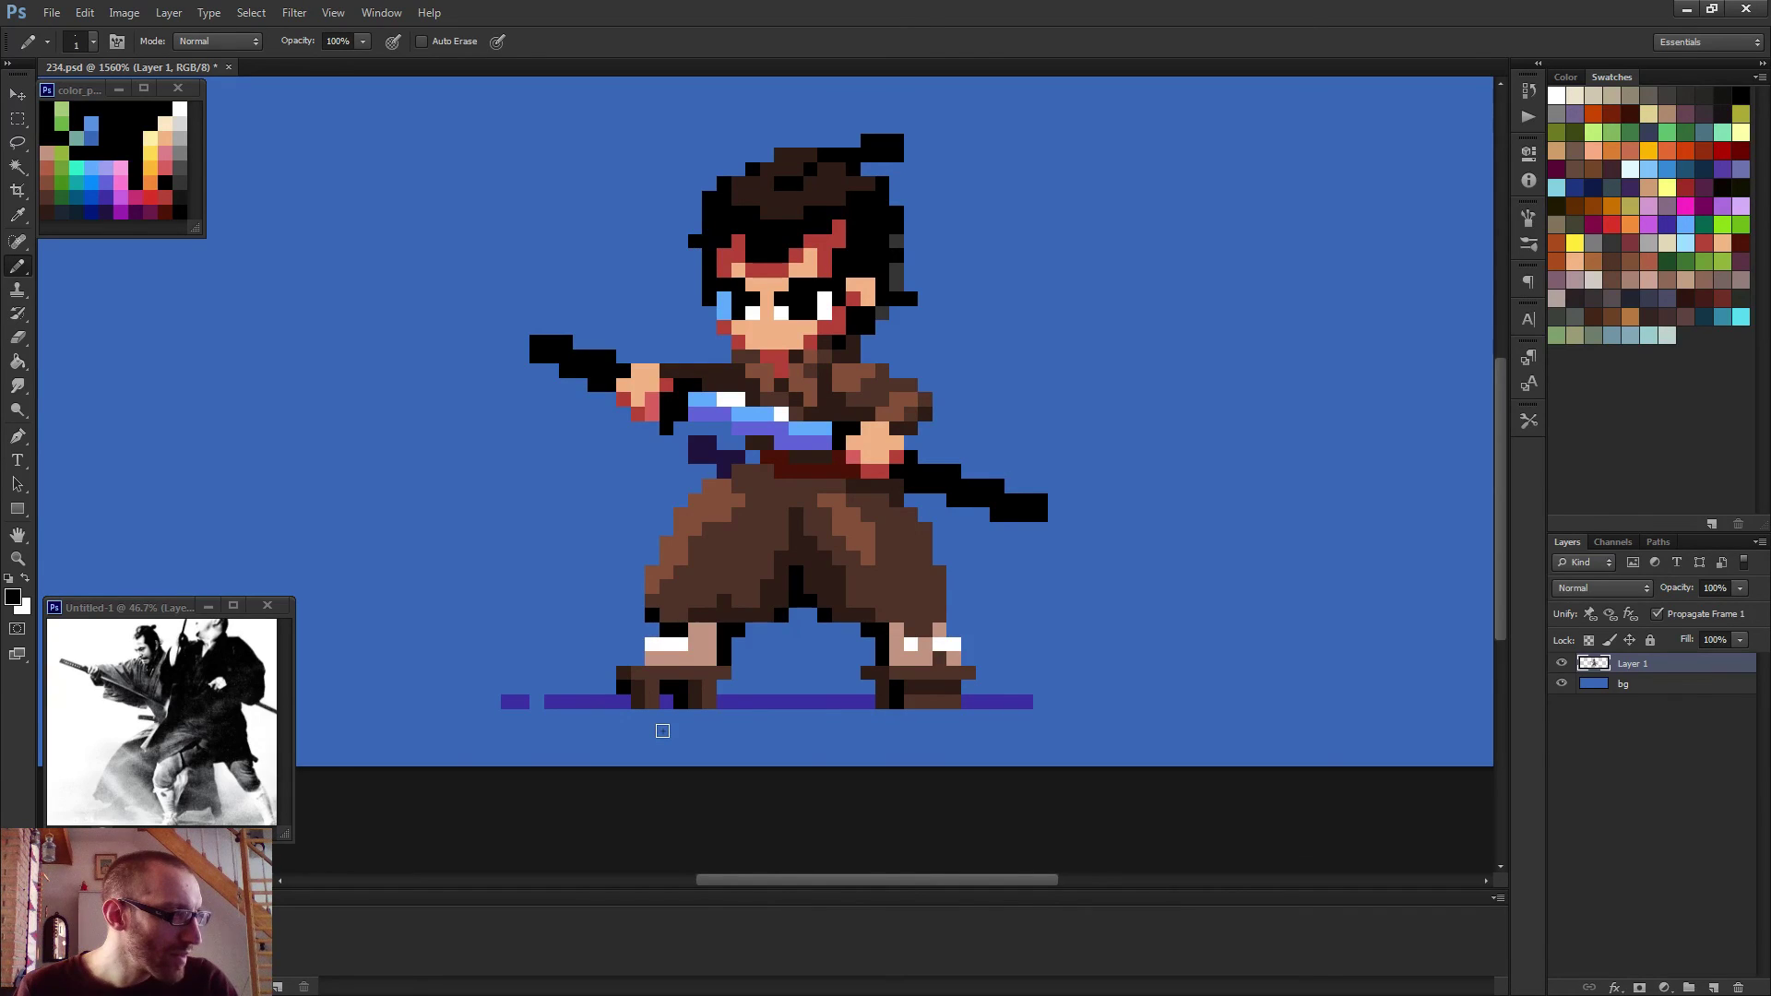
pyautogui.scroll(-3, 663, 731)
pyautogui.scroll(3, 804, 735)
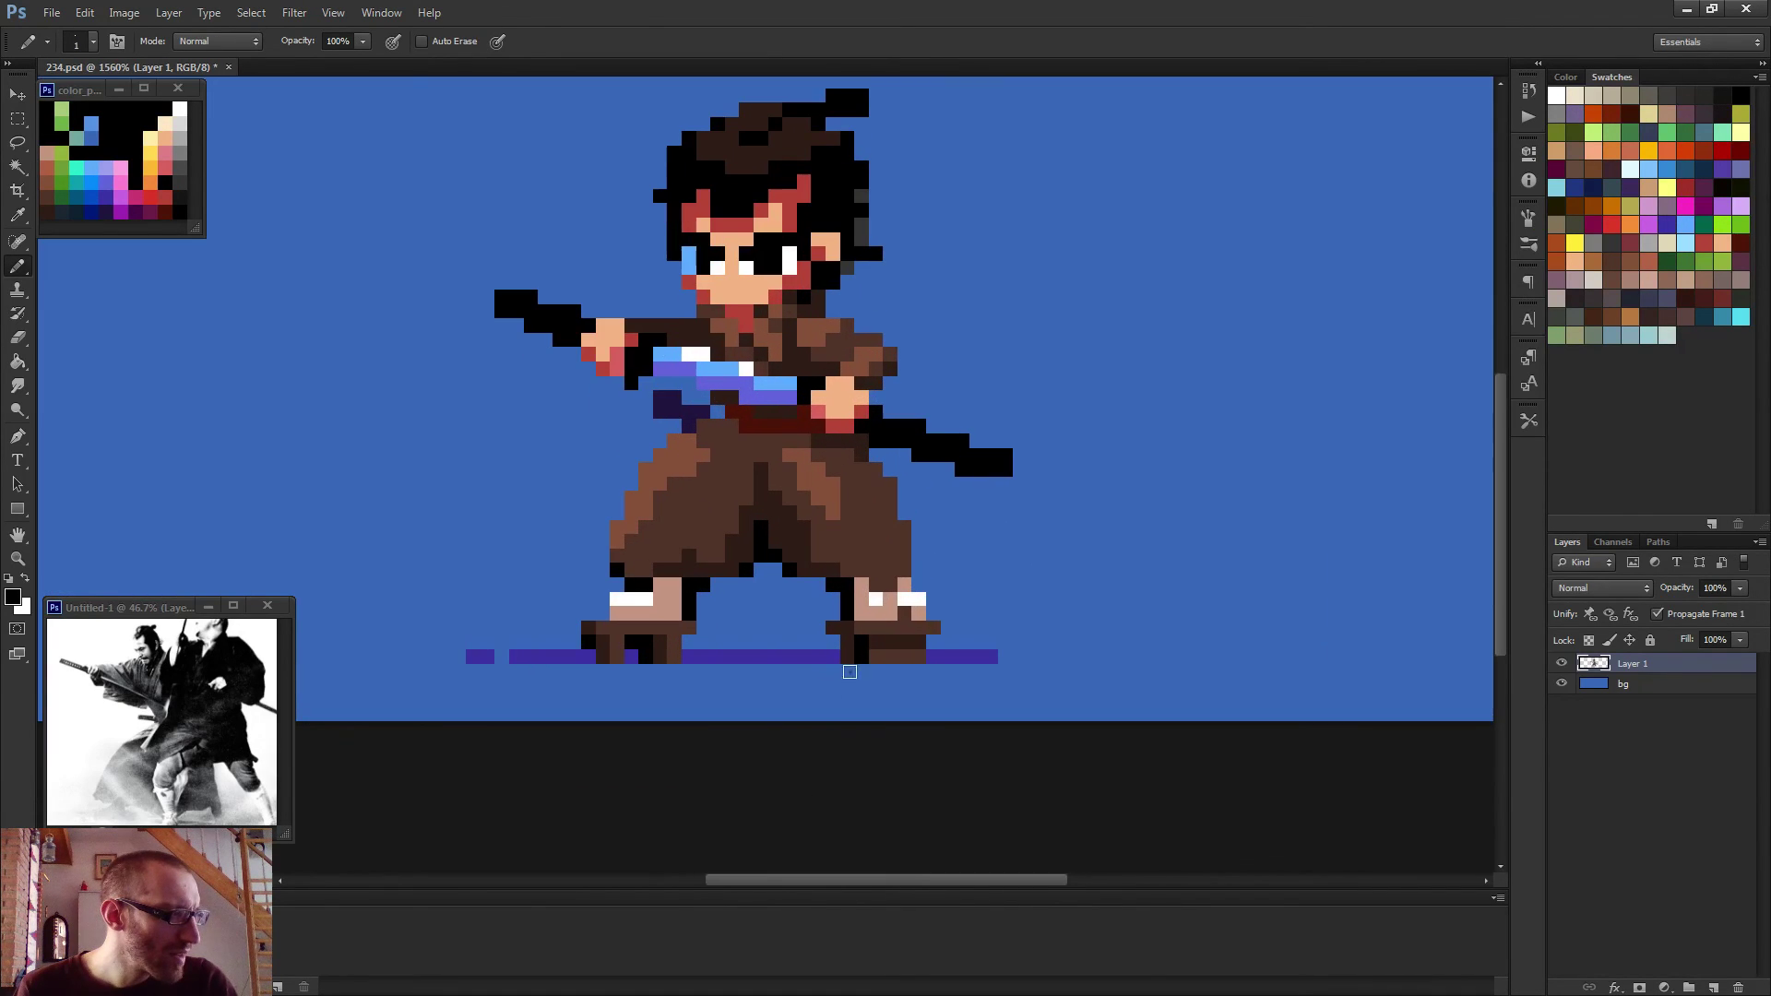
# Sample the boot sole's dark brown and the leg's black while switching between Eraser and Pencil.
pyautogui.keyDown('alt'); pyautogui.click(884, 651); pyautogui.keyUp('alt')
pyautogui.keyDown('alt'); pyautogui.click(885, 653); pyautogui.keyUp('alt')
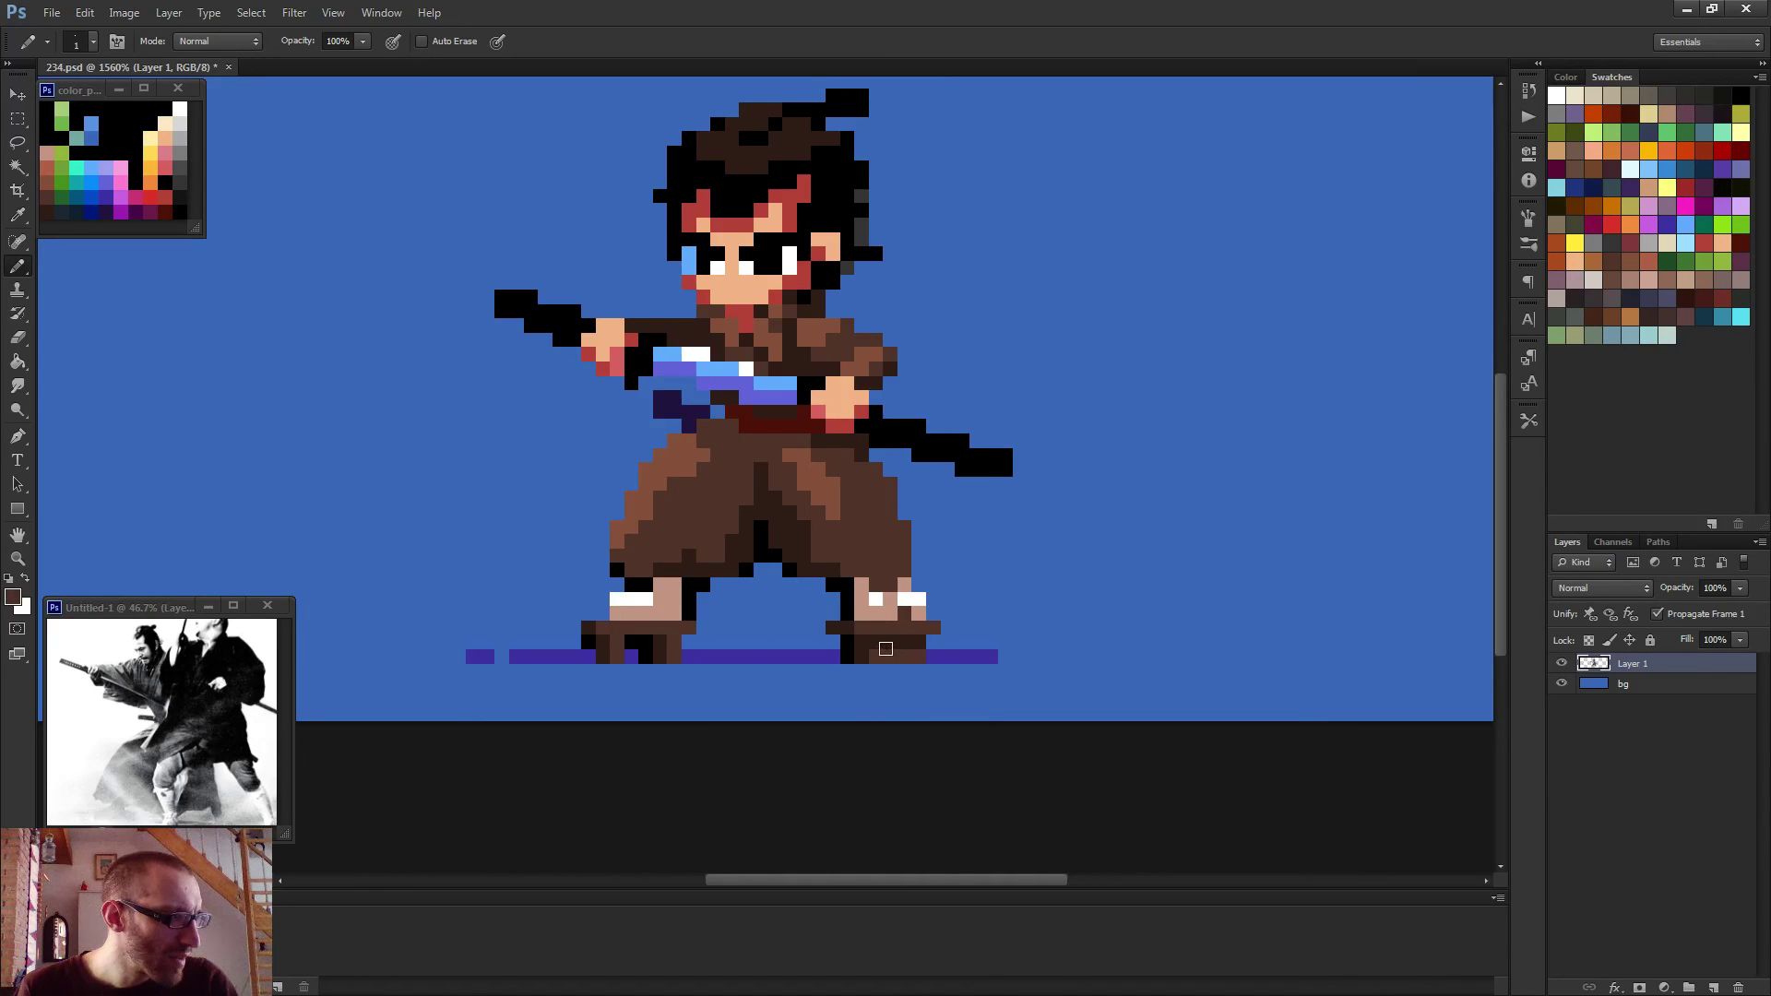
pyautogui.scroll(-6, 906, 660)
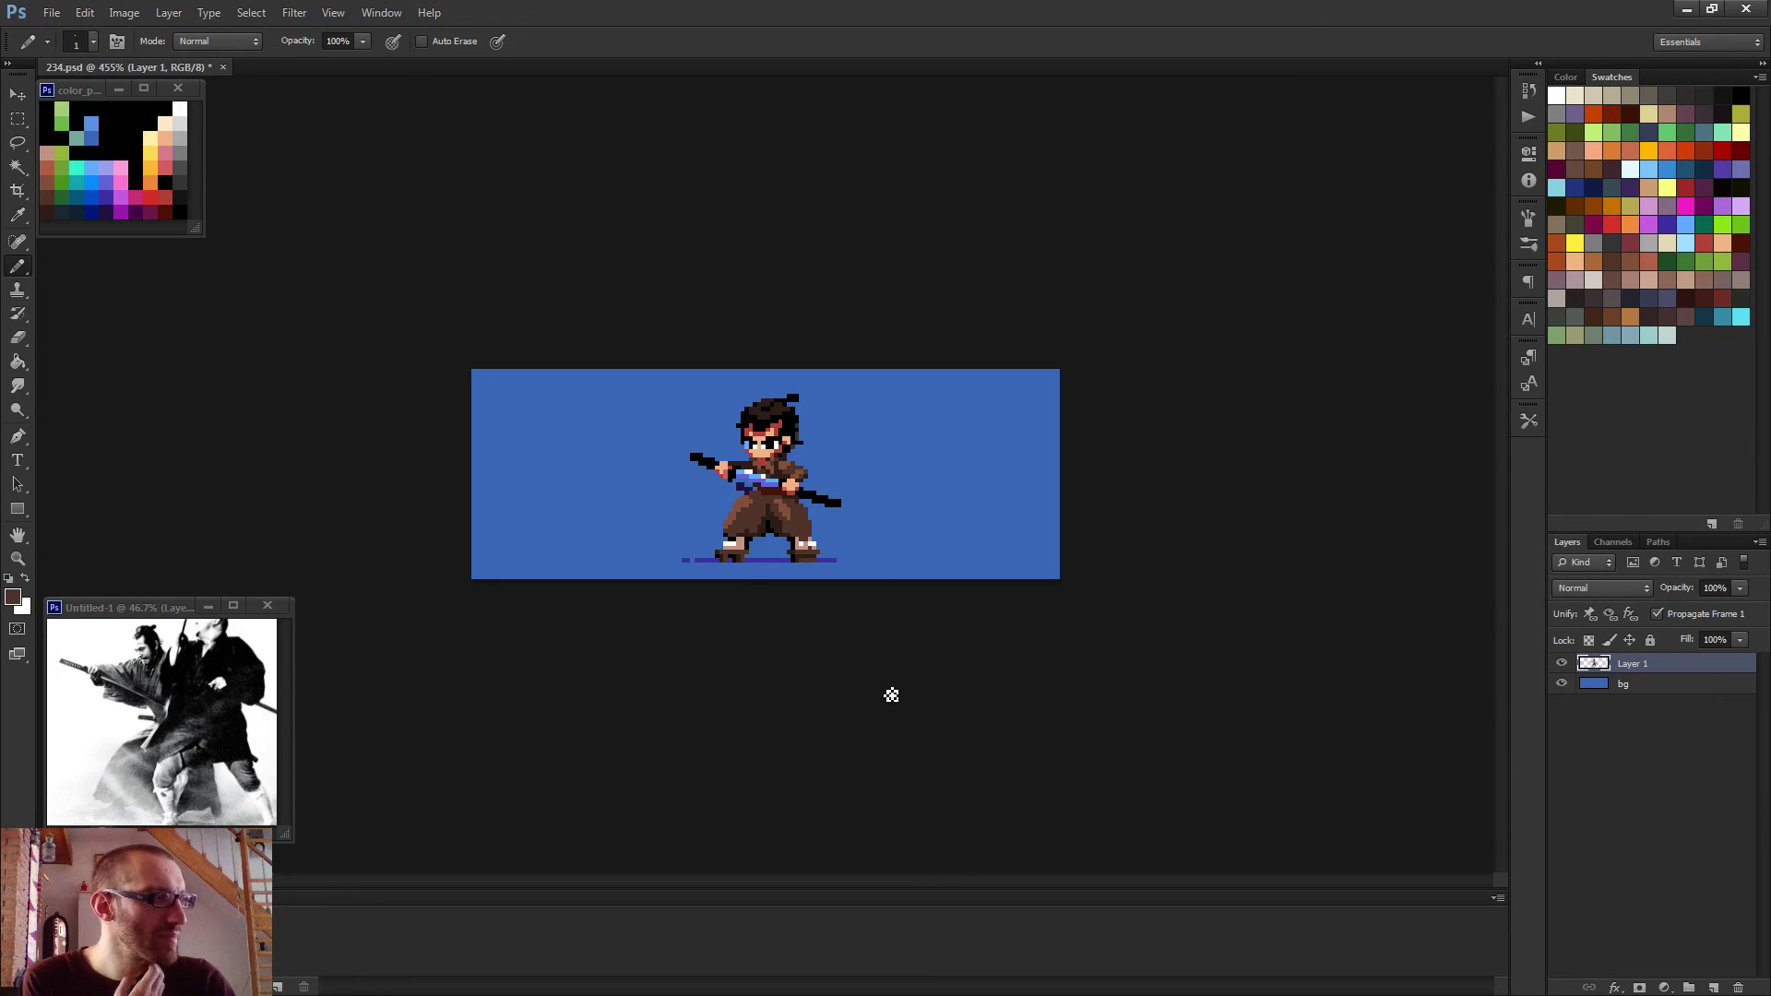
pyautogui.scroll(2, 872, 684)
pyautogui.scroll(5, 868, 683)
pyautogui.press('e')
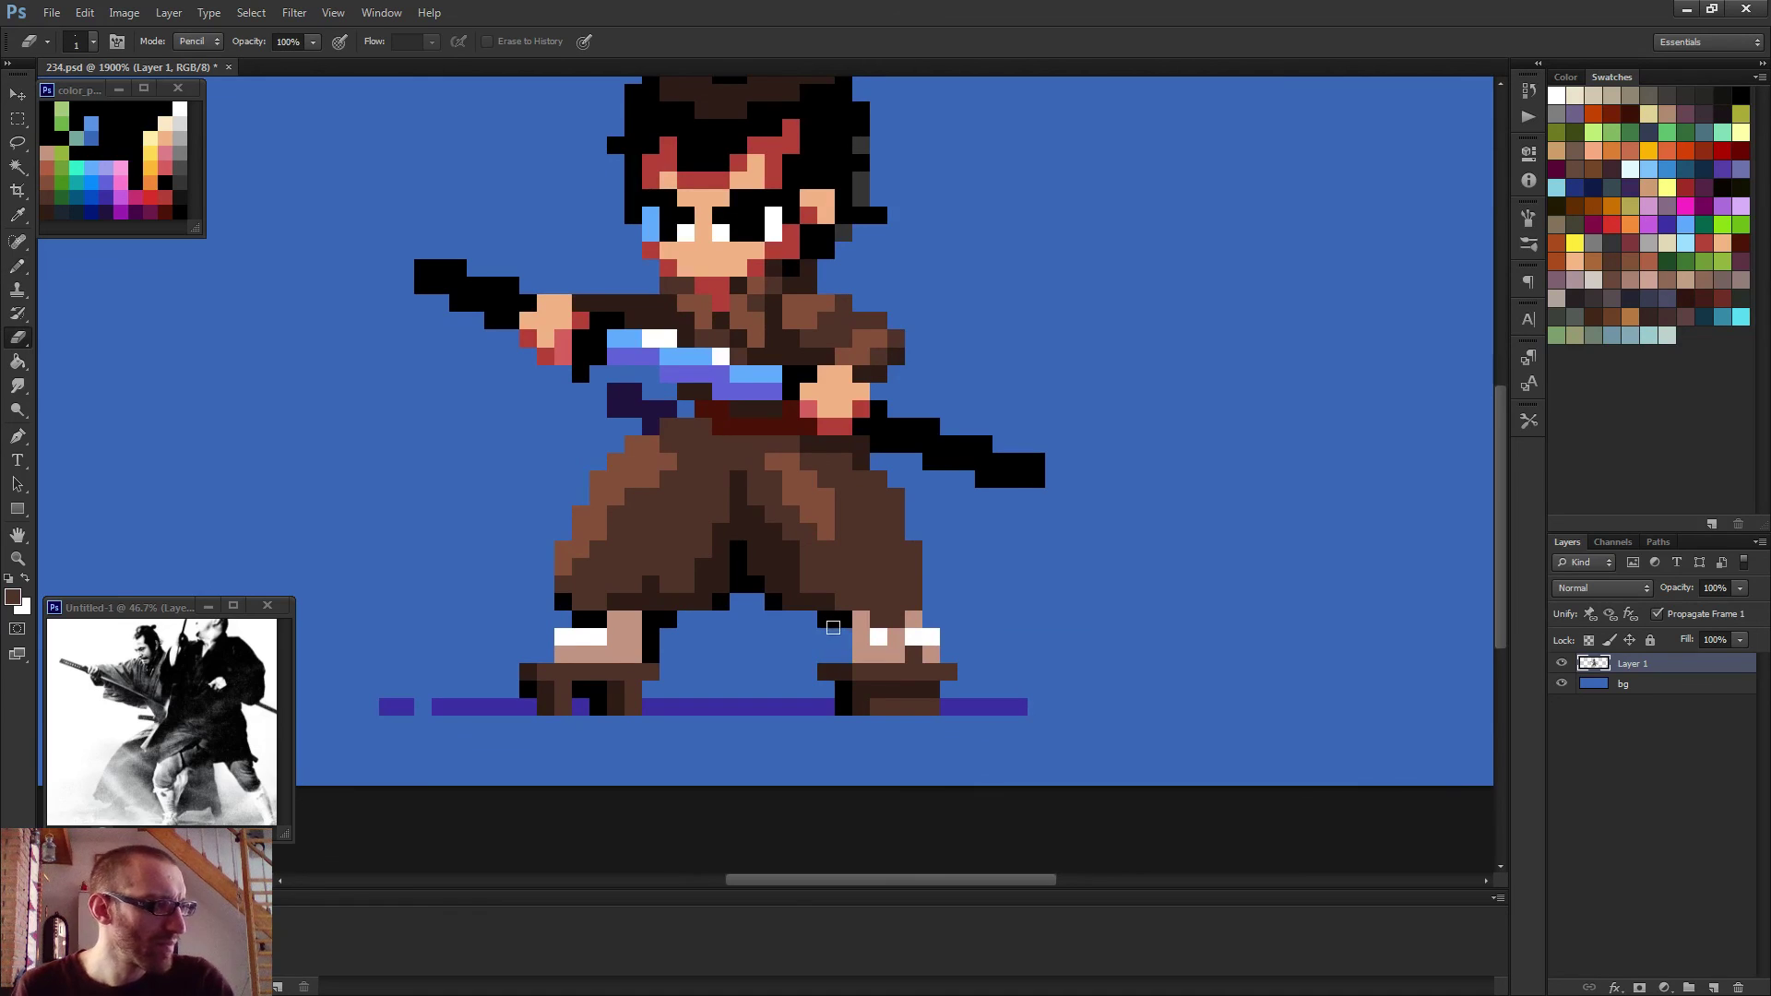
pyautogui.press('b')
pyautogui.keyDown('alt'); pyautogui.click(846, 621); pyautogui.keyUp('alt')
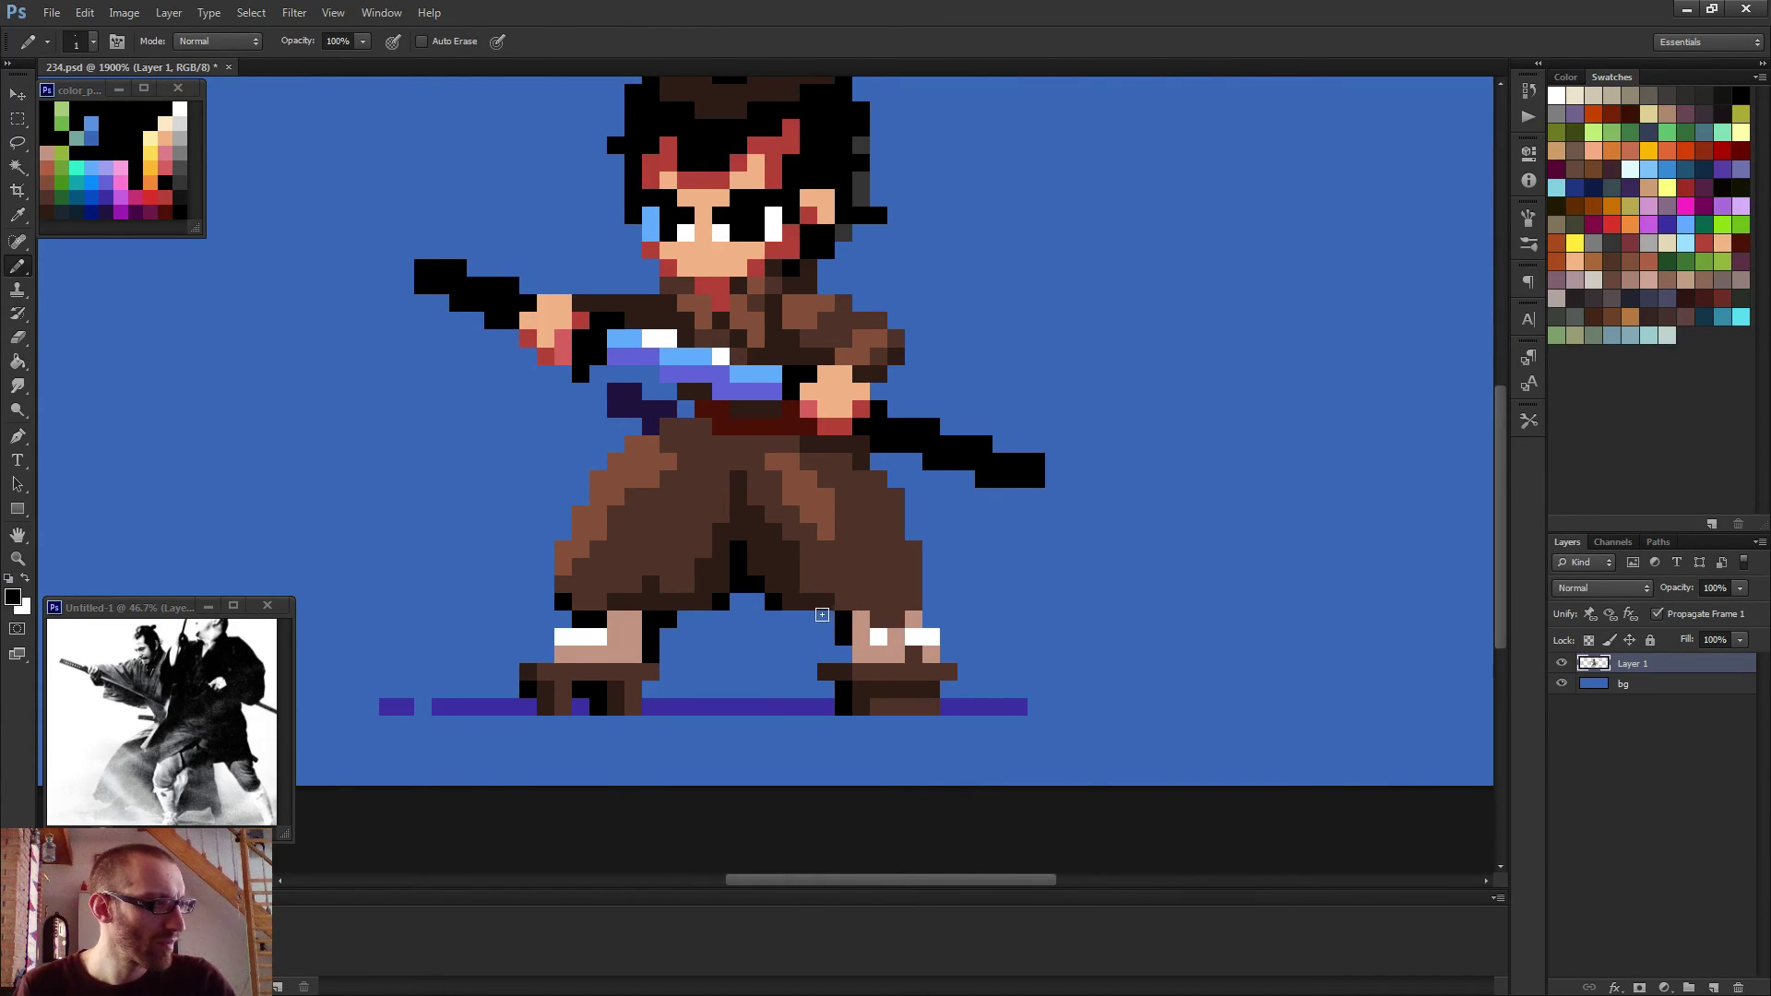
pyautogui.scroll(-5, 863, 619)
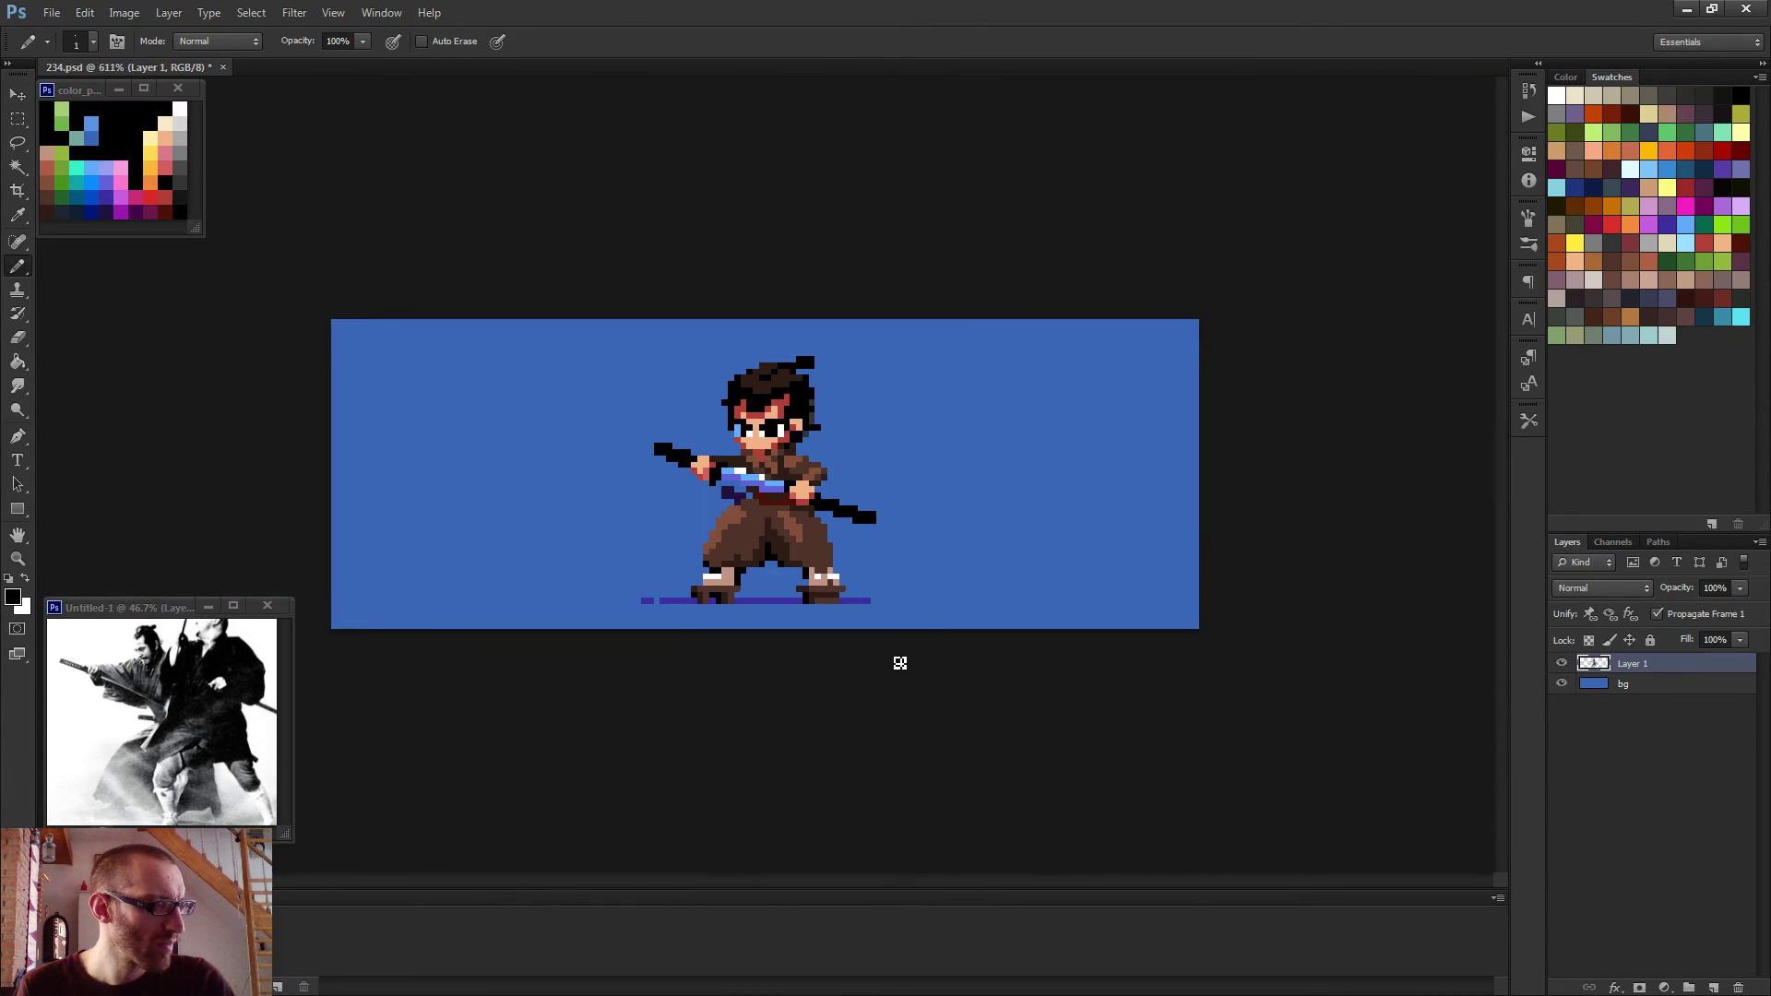
pyautogui.scroll(3, 897, 665)
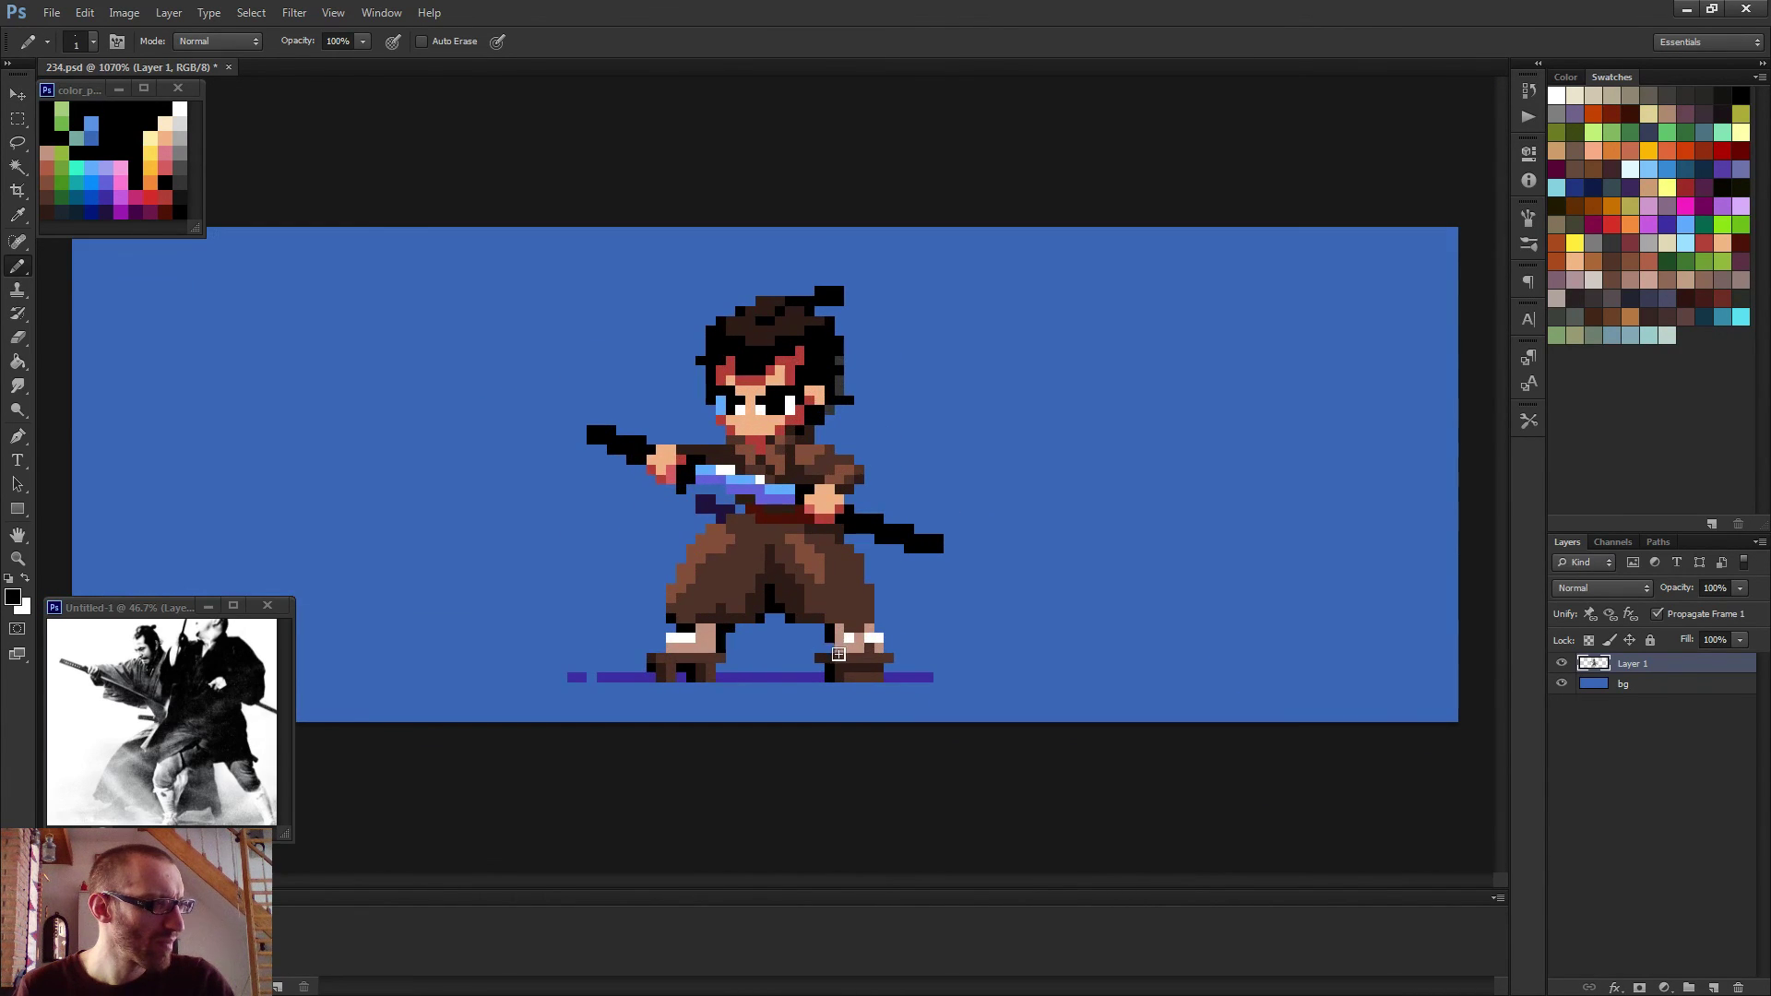
pyautogui.scroll(-2, 920, 679)
pyautogui.scroll(-1, 920, 679)
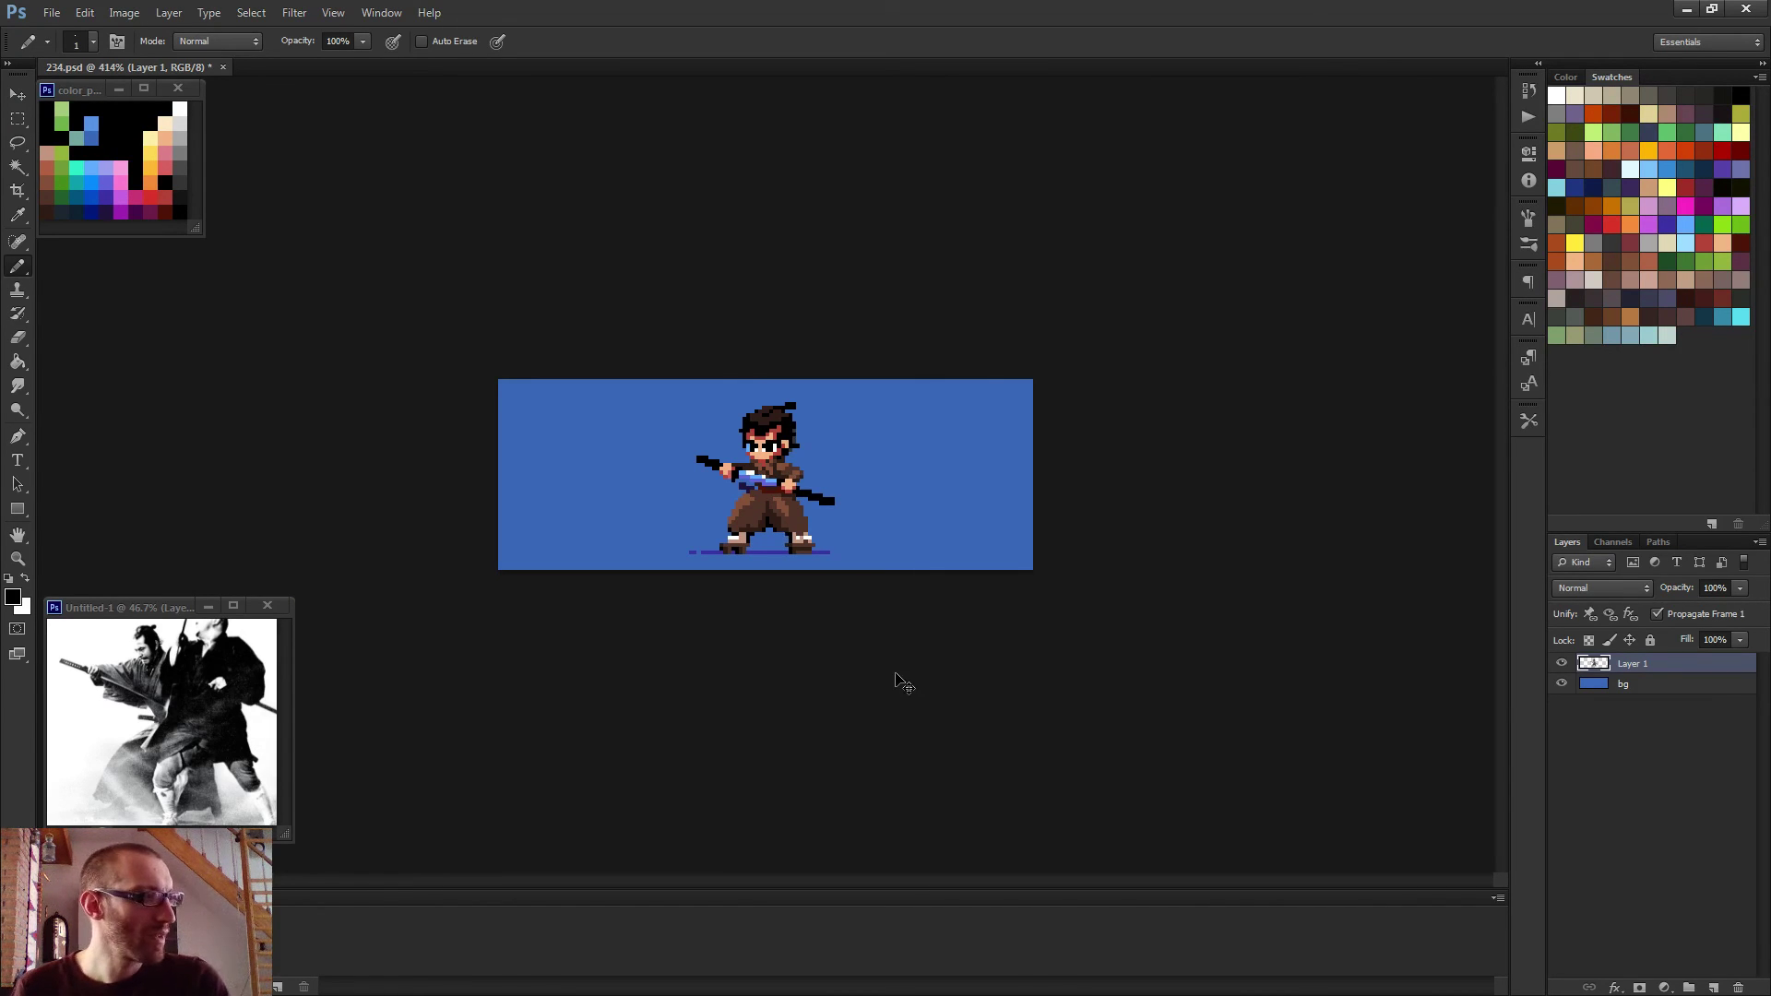
# Sample the skin colour and paint a skin pixel beside the foot.
pyautogui.press('e')
pyautogui.scroll(4, 835, 650)
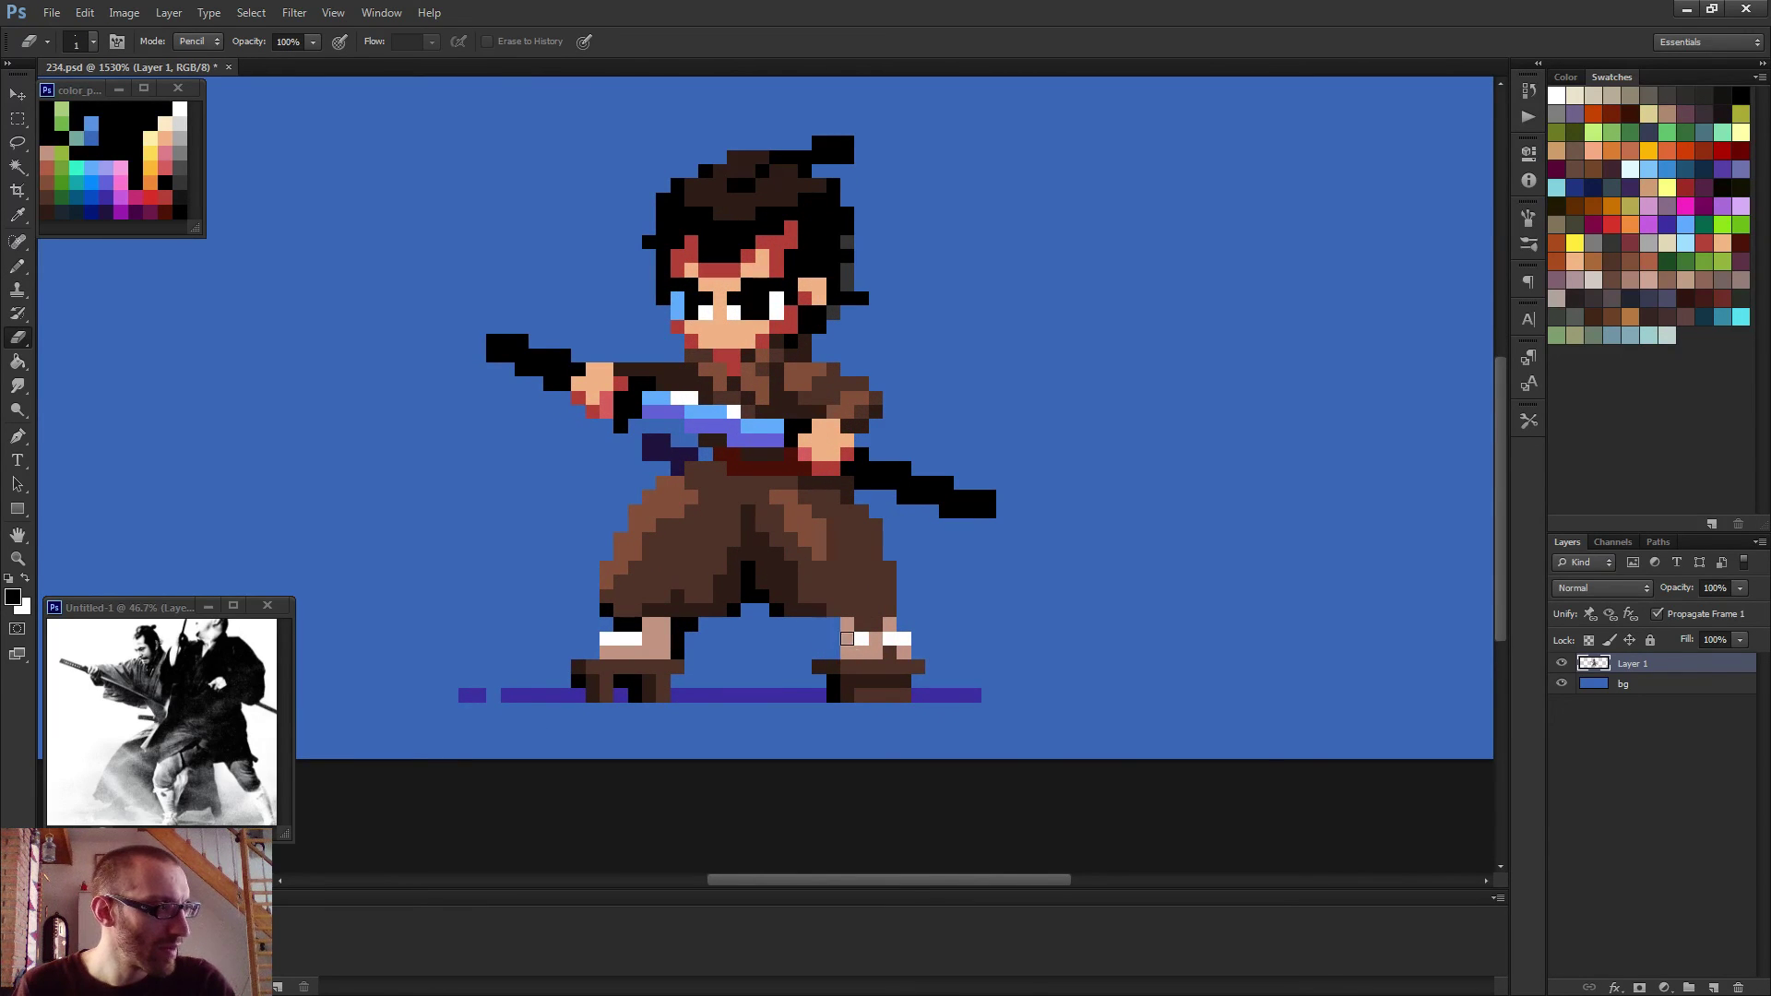
pyautogui.press('b')
pyautogui.keyDown('alt'); pyautogui.click(851, 627); pyautogui.keyUp('alt')
pyautogui.click(834, 624)
pyautogui.scroll(-5, 861, 664)
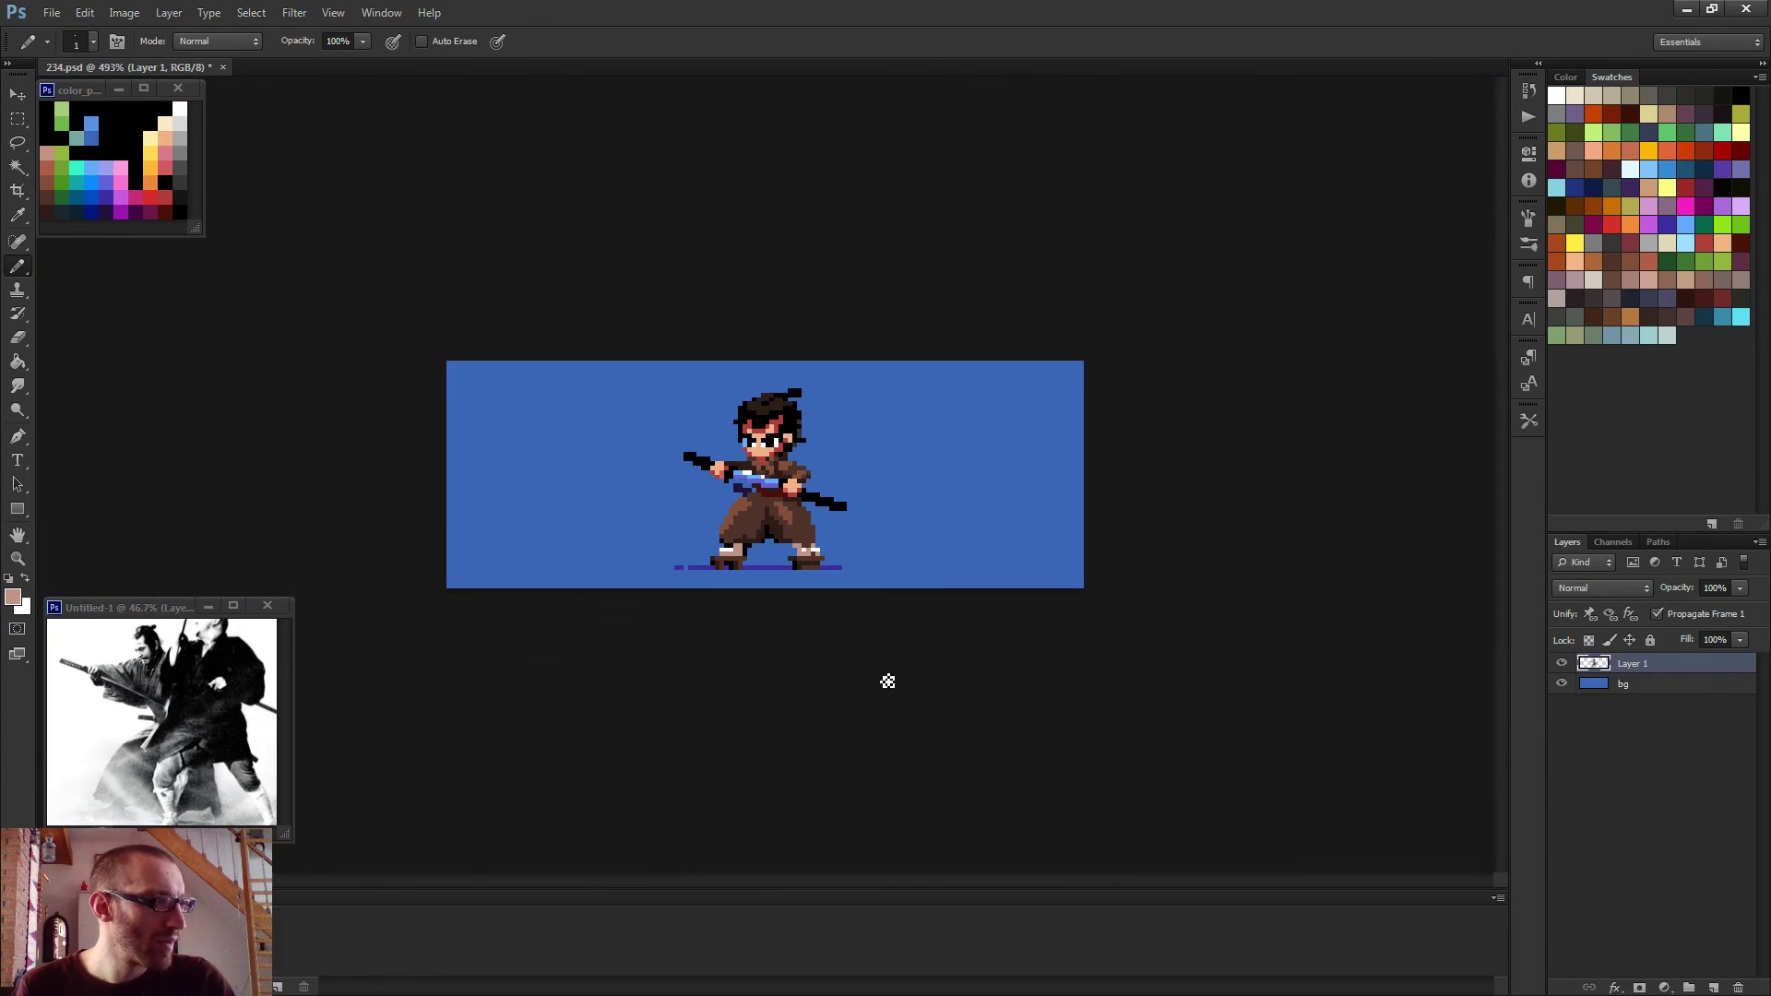
pyautogui.scroll(-1, 885, 683)
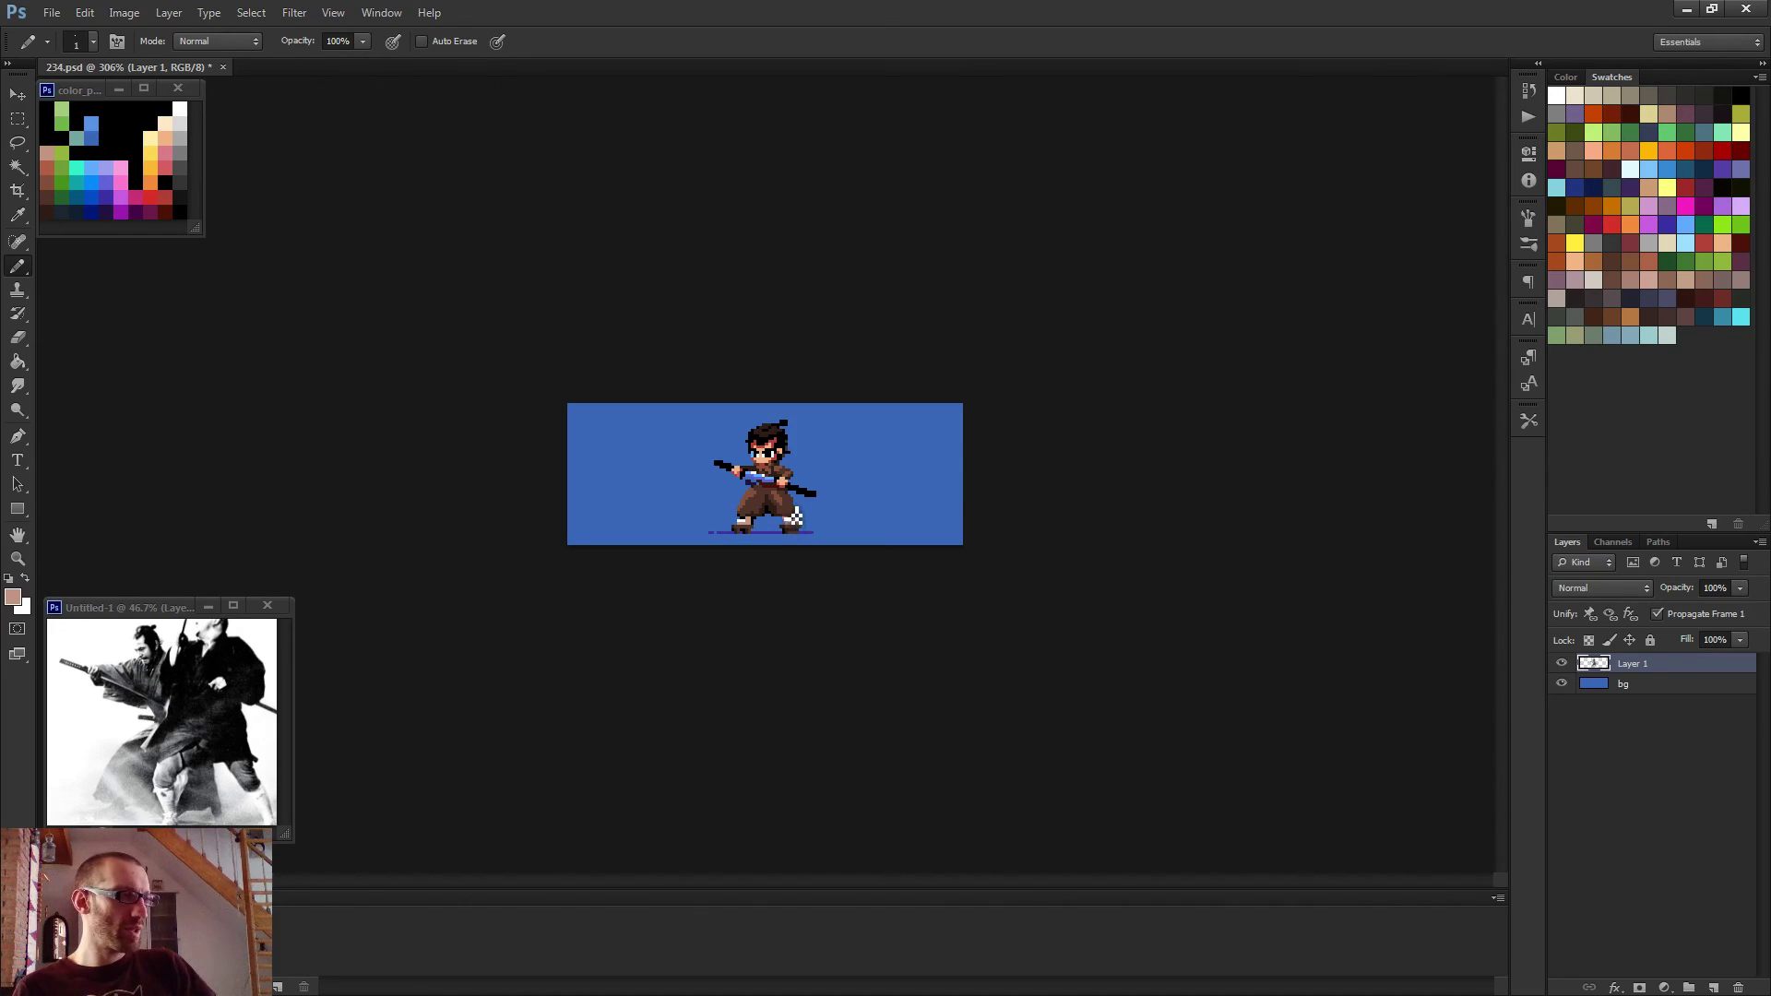
pyautogui.scroll(5, 795, 513)
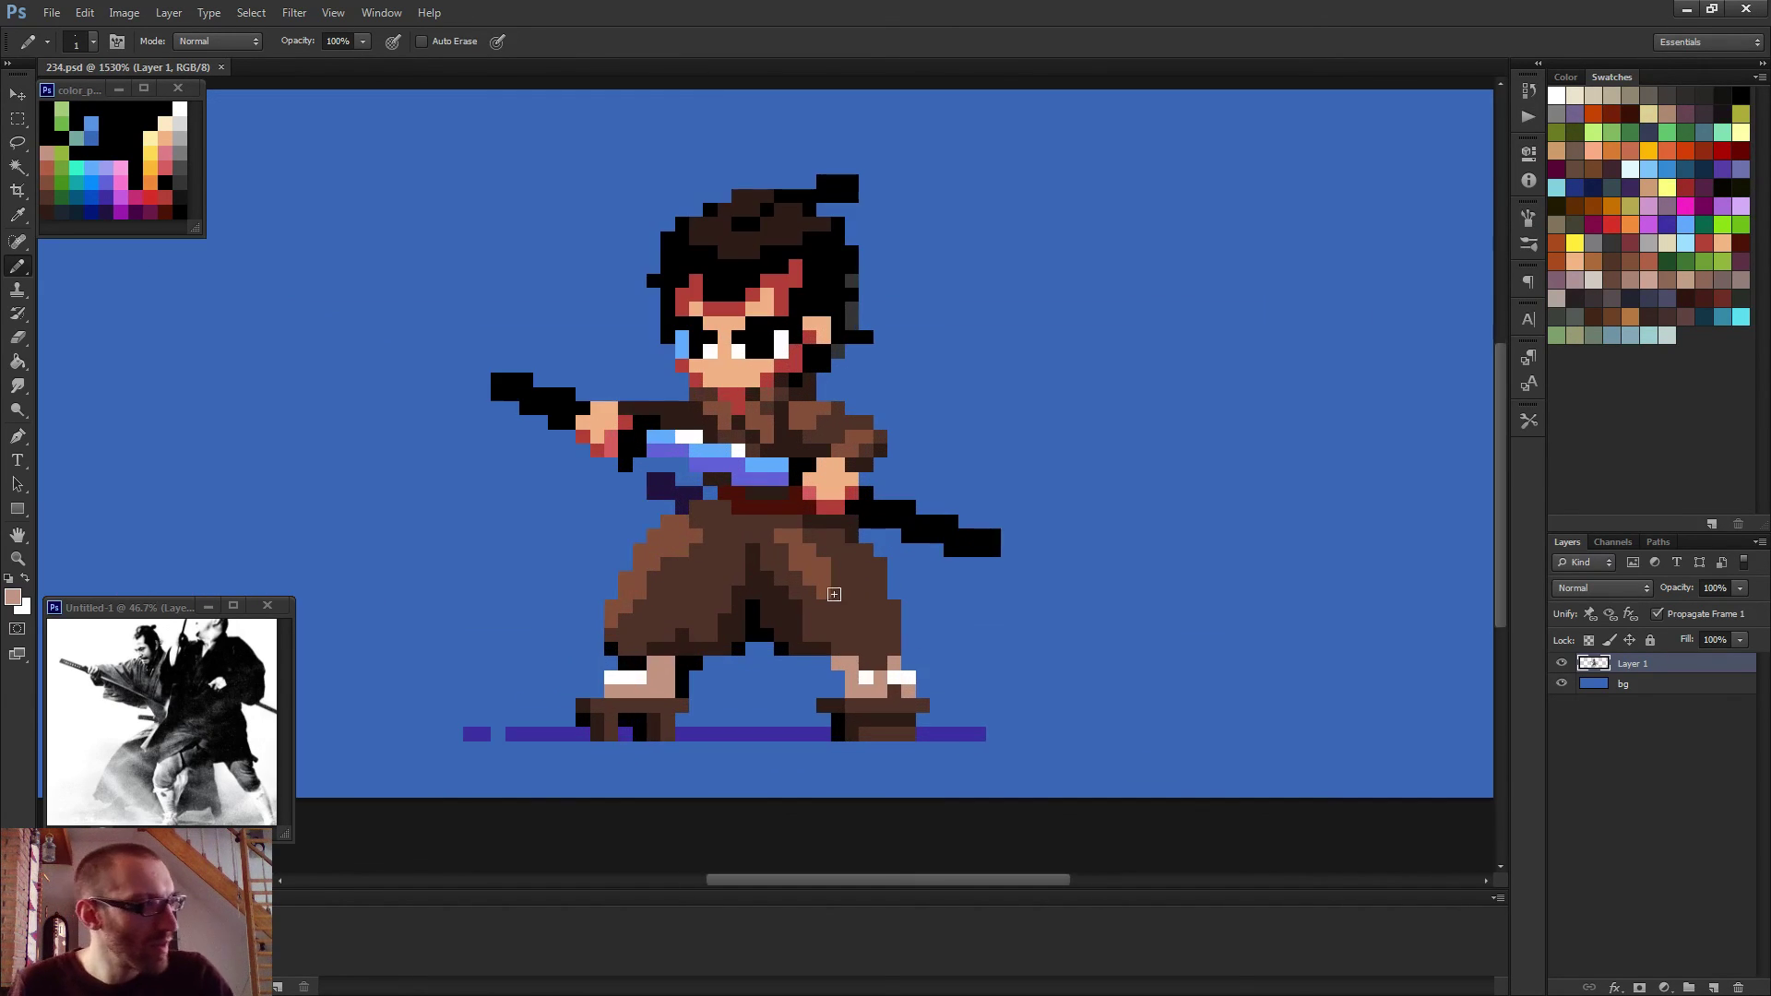
# On a new layer, paint brown and darker brown trouser shading on the right leg, then merge into Layer 1.
pyautogui.scroll(3, 807, 546)
pyautogui.click(1708, 988)
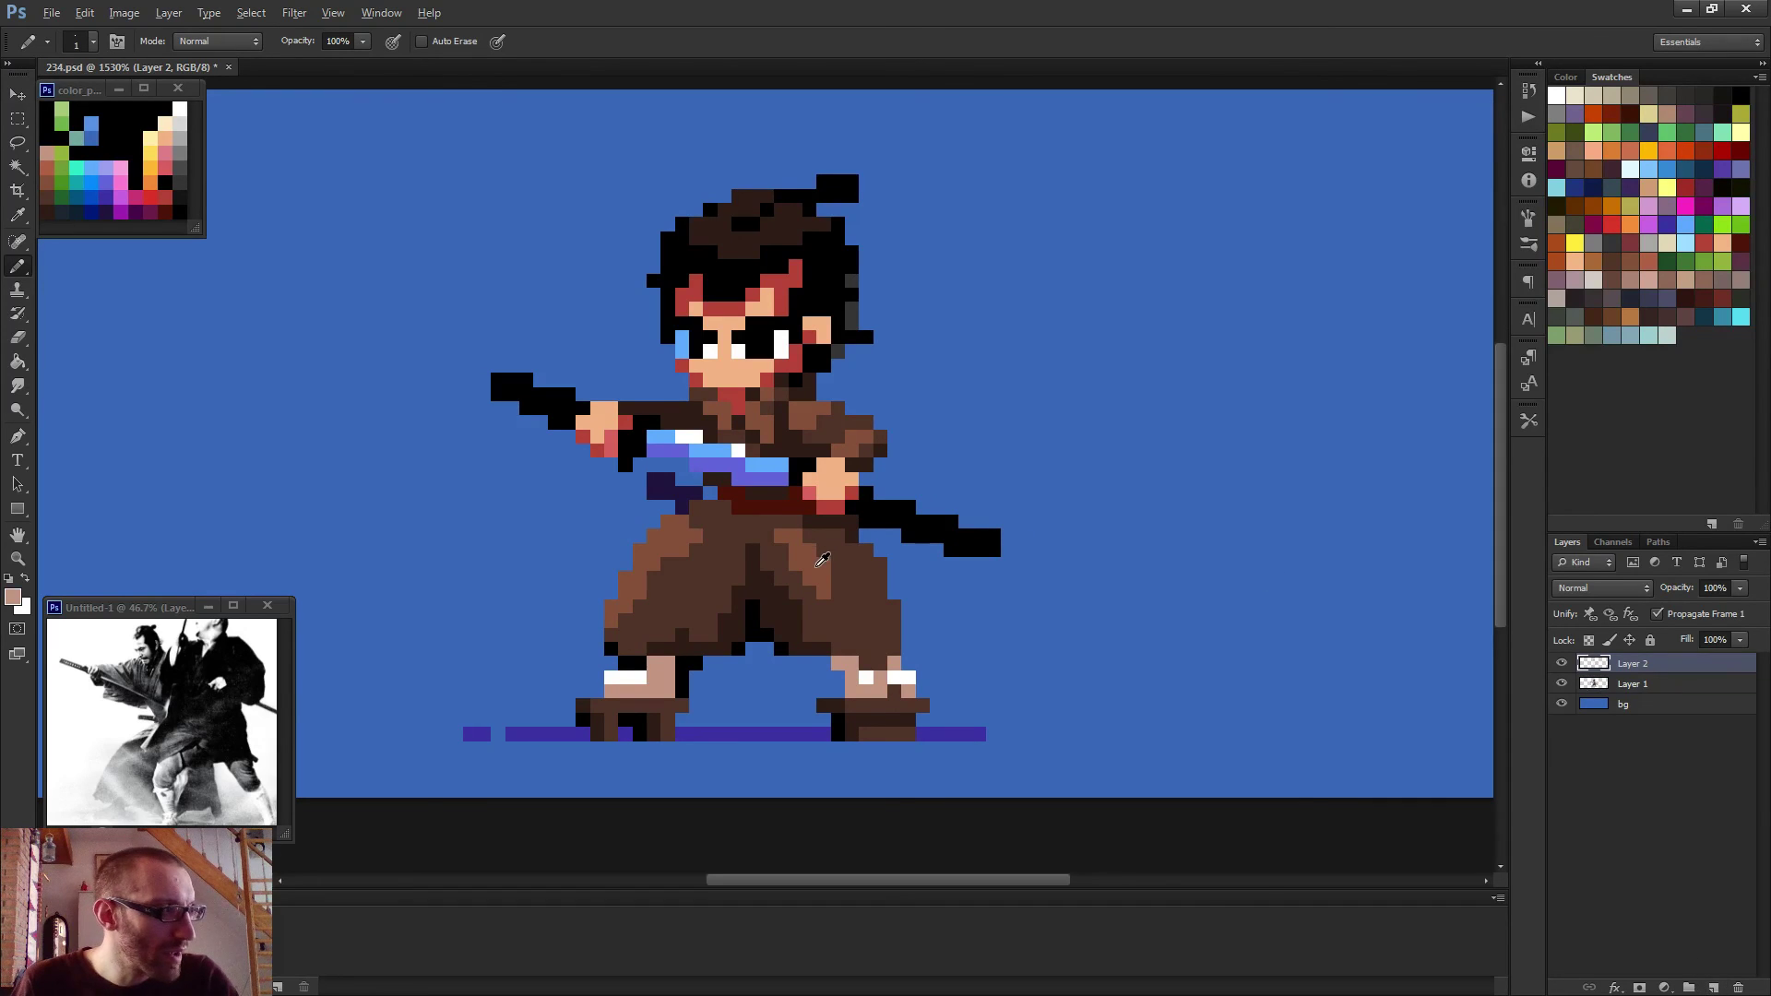
pyautogui.keyDown('alt'); pyautogui.click(807, 545); pyautogui.keyUp('alt')
pyautogui.moveTo(813, 546)
pyautogui.mouseDown()
pyautogui.moveTo(847, 576)
pyautogui.moveTo(834, 585)
pyautogui.mouseUp()
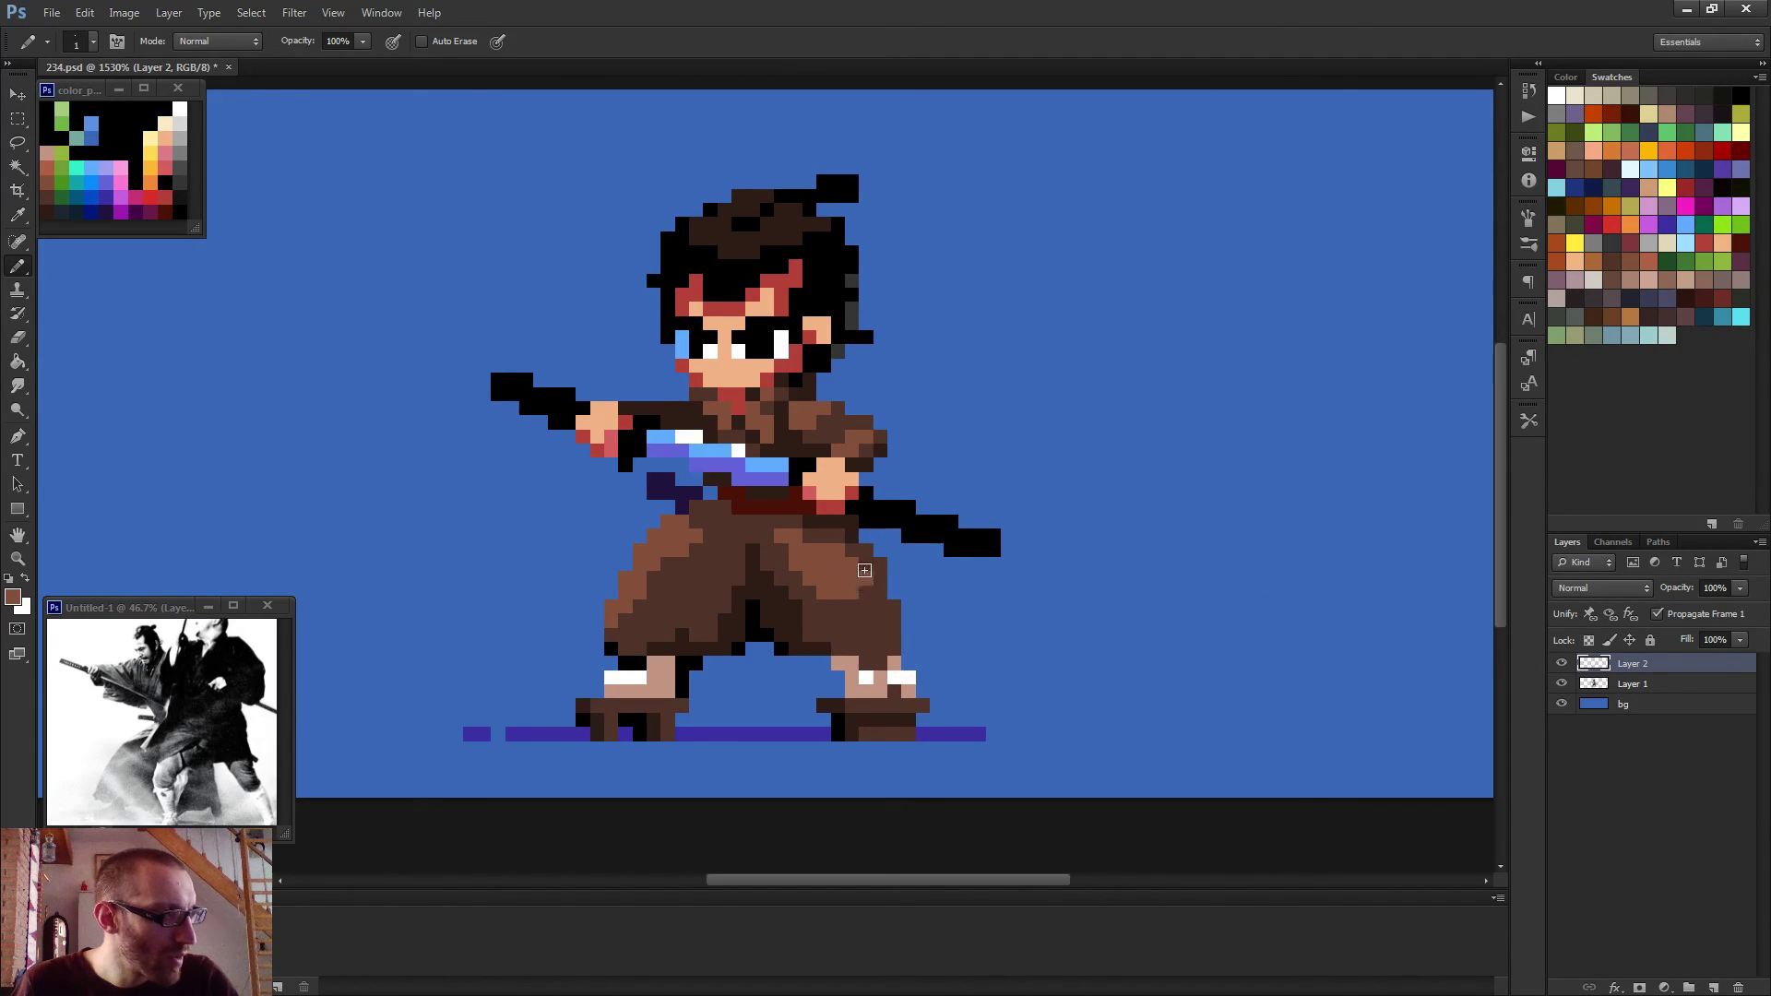
pyautogui.keyDown('alt'); pyautogui.click(859, 589); pyautogui.keyUp('alt')
pyautogui.keyDown('alt'); pyautogui.click(872, 595); pyautogui.keyUp('alt')
pyautogui.moveTo(867, 565); pyautogui.dragTo(858, 598)
pyautogui.scroll(-3, 932, 660)
pyautogui.scroll(-4, 931, 659)
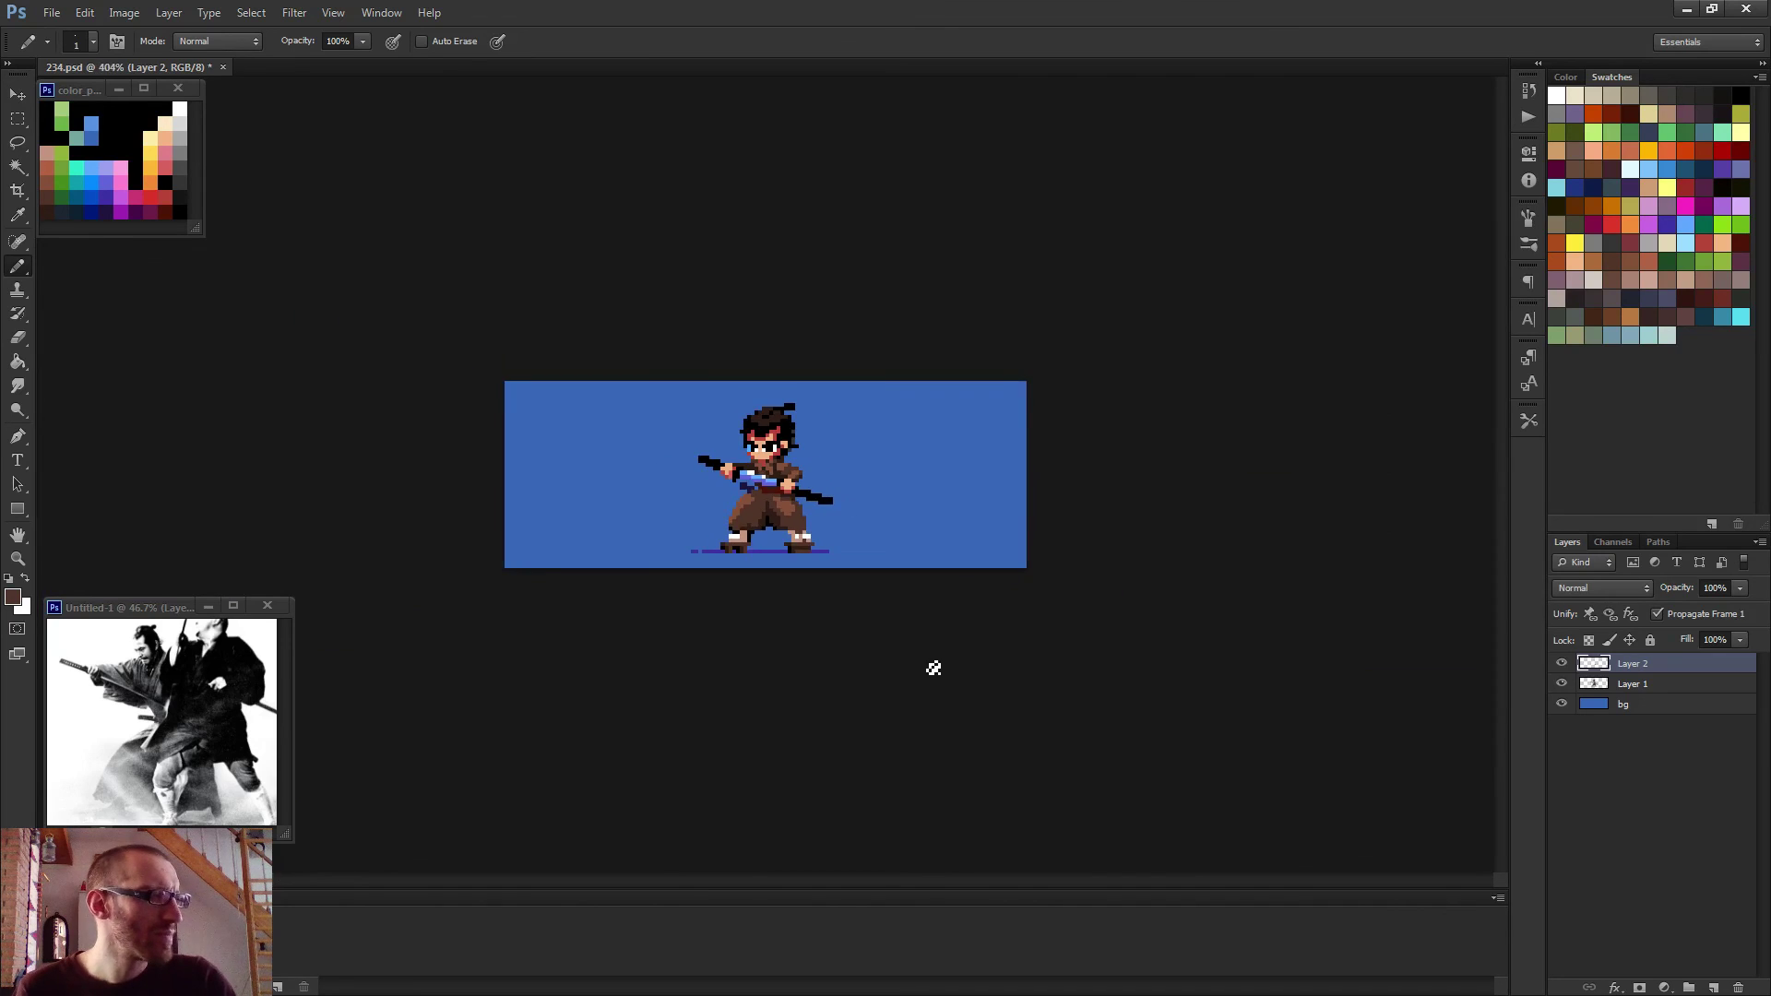
pyautogui.hotkey('ctrl', 'e')
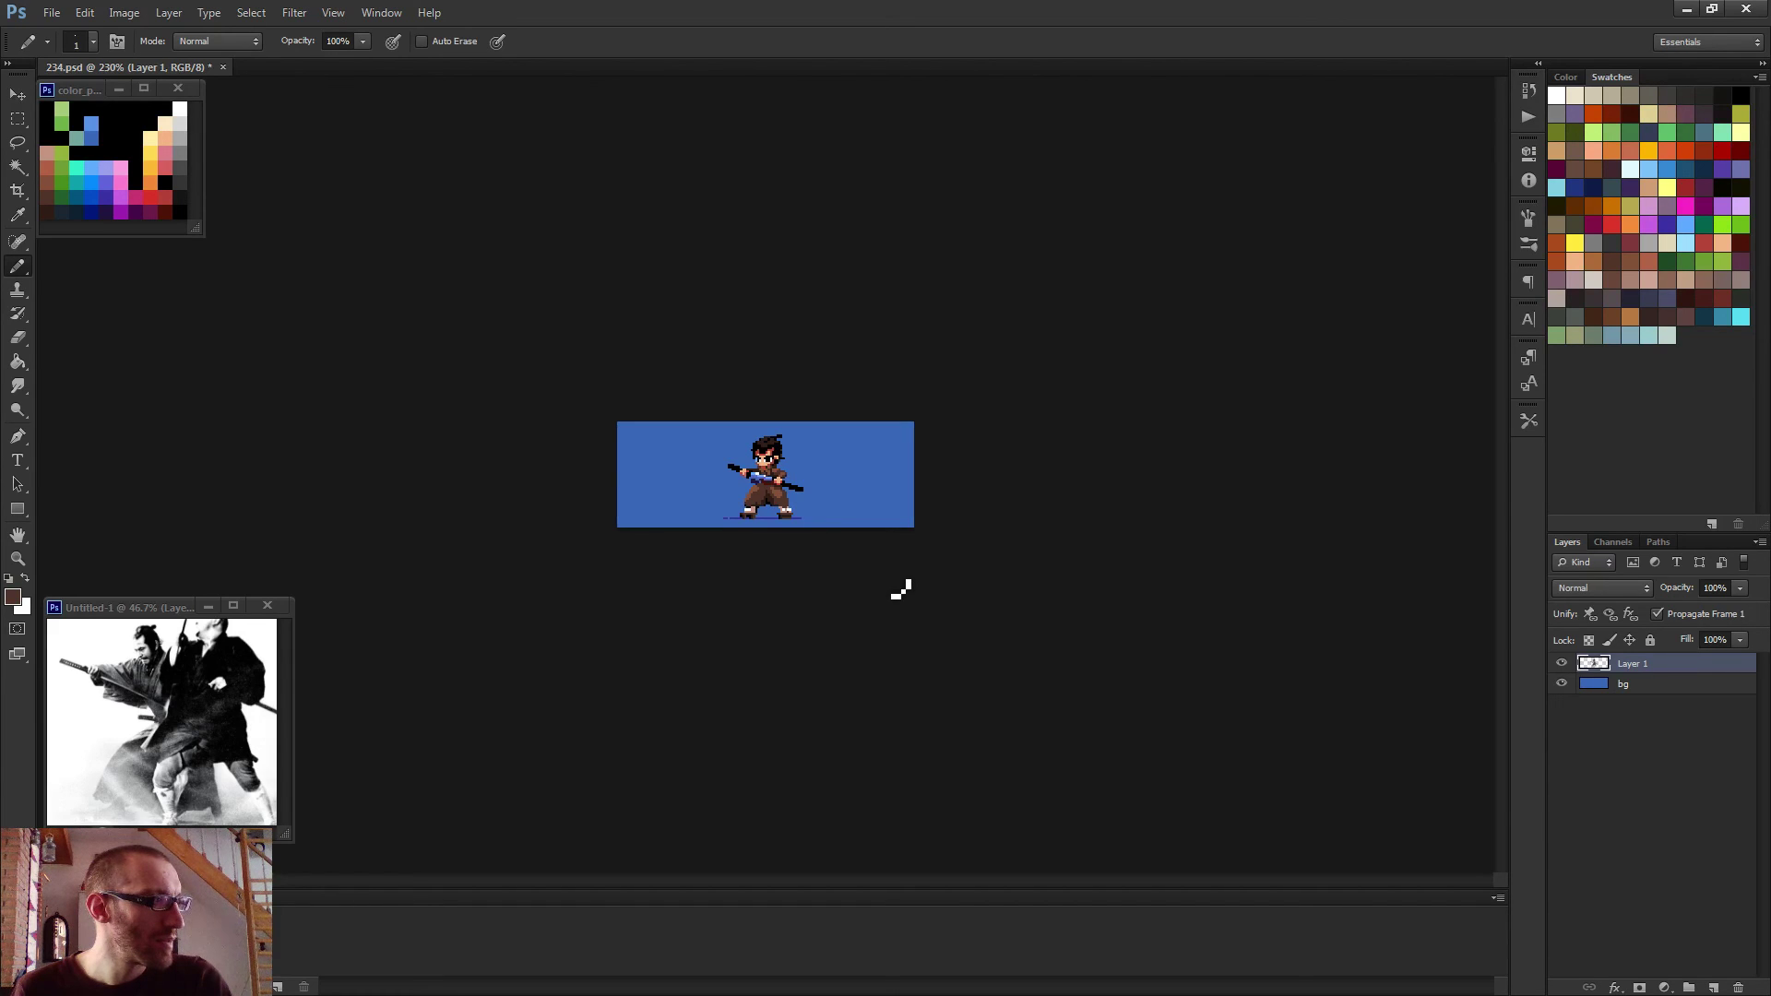
# Zoom in to check the sprite and save 234.psd with Ctrl+S.
pyautogui.scroll(4, 901, 589)
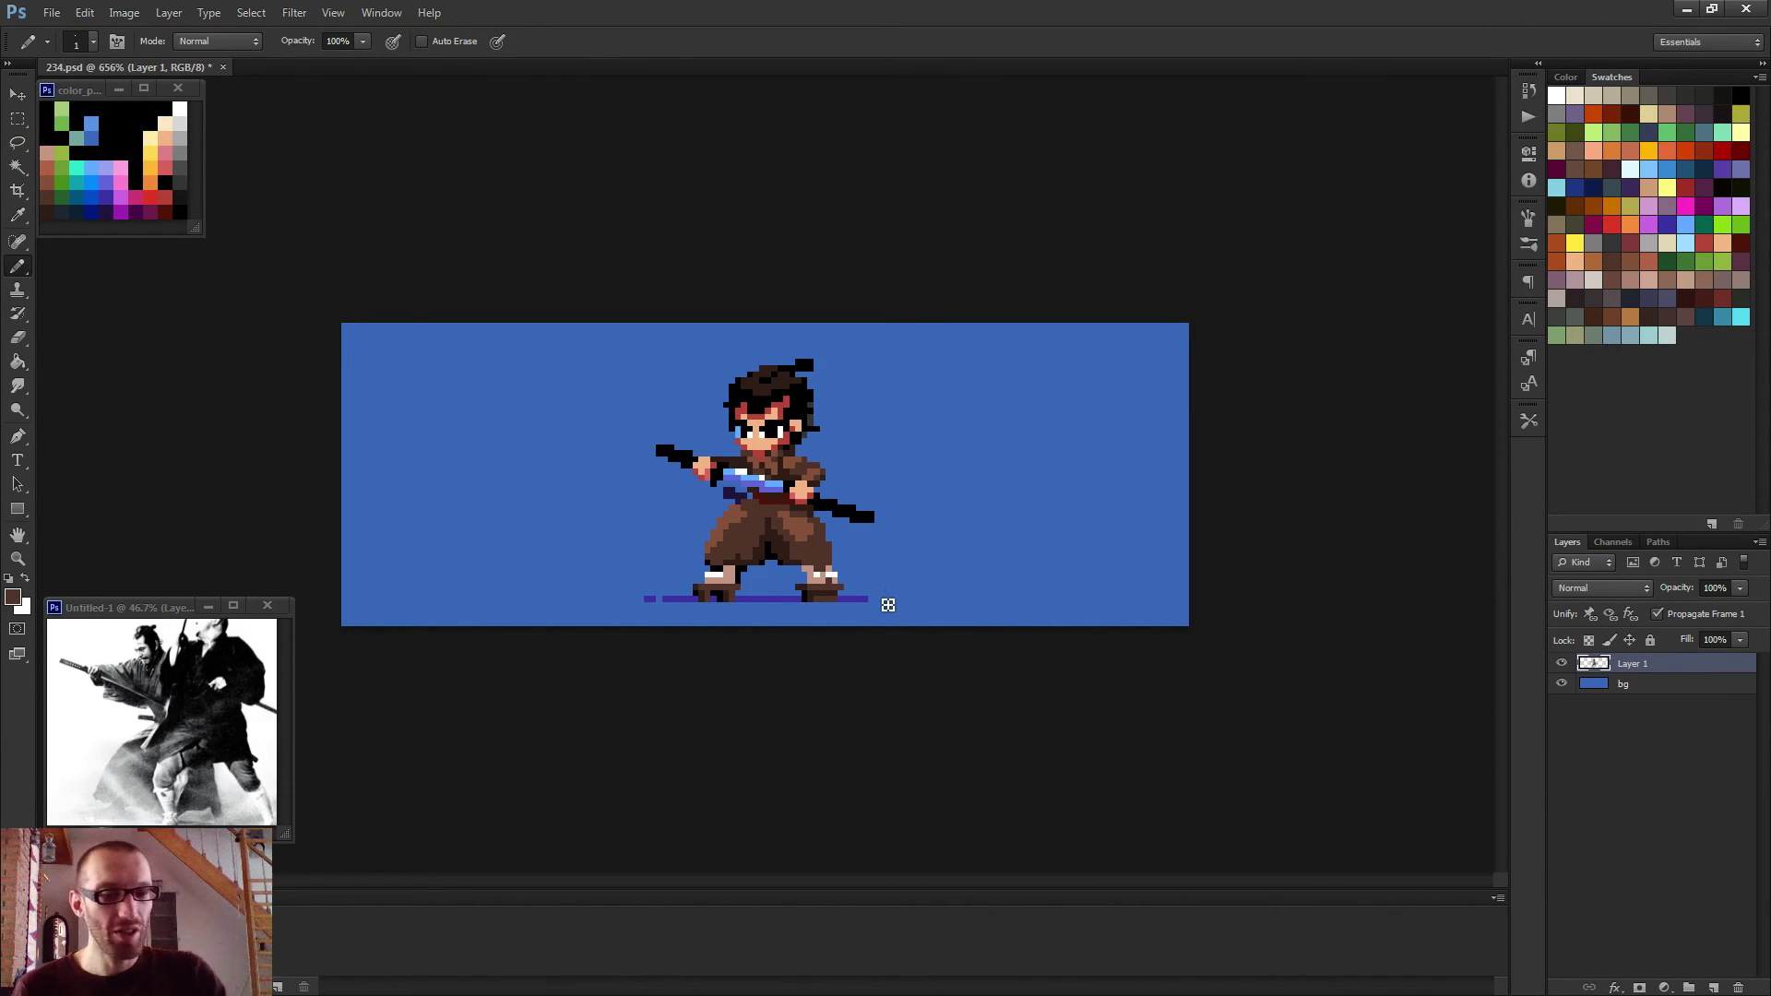
pyautogui.hotkey('ctrl', 's')
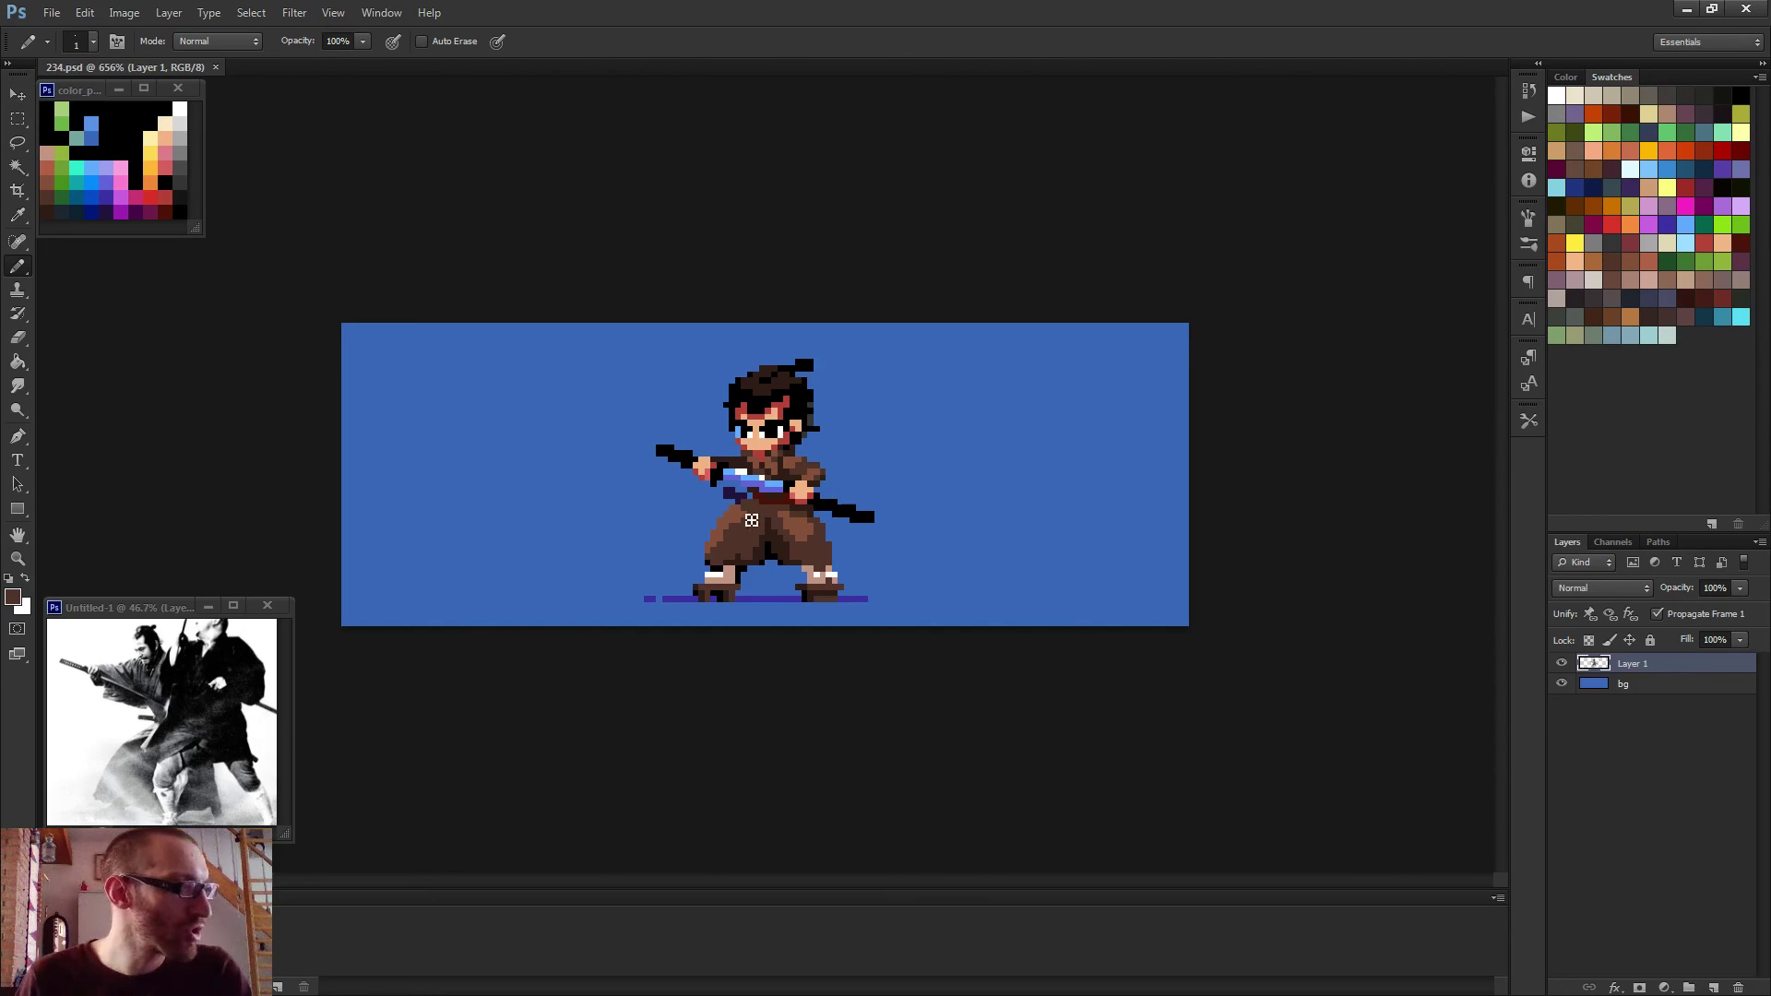